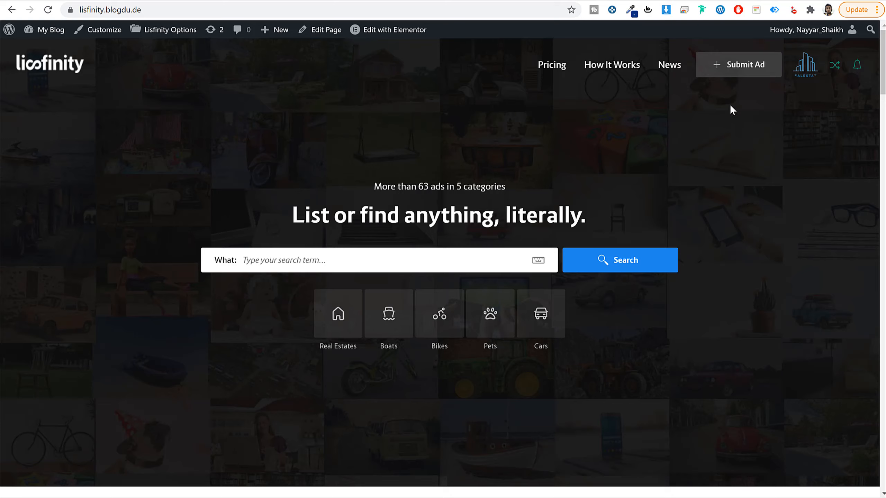
Step: Start submitting an ad and review the active Premium package and the packages available for purchase
left_click(731, 73)
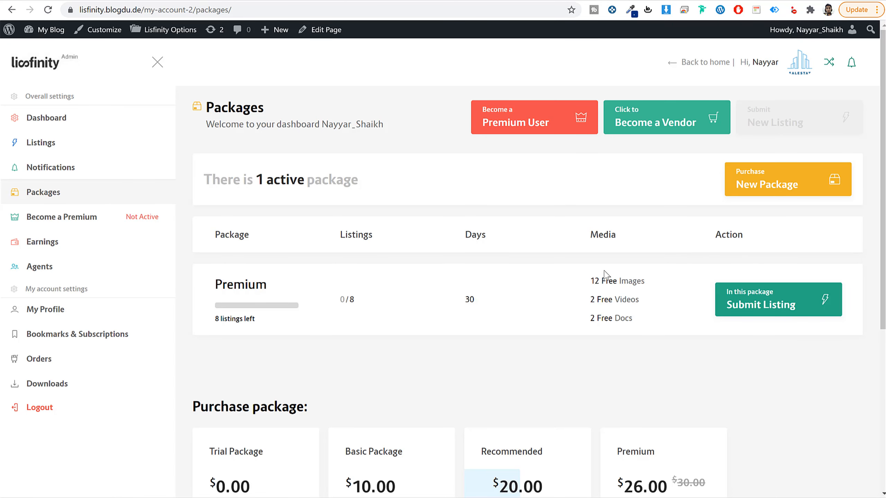
left_click_drag(267, 284, 208, 288)
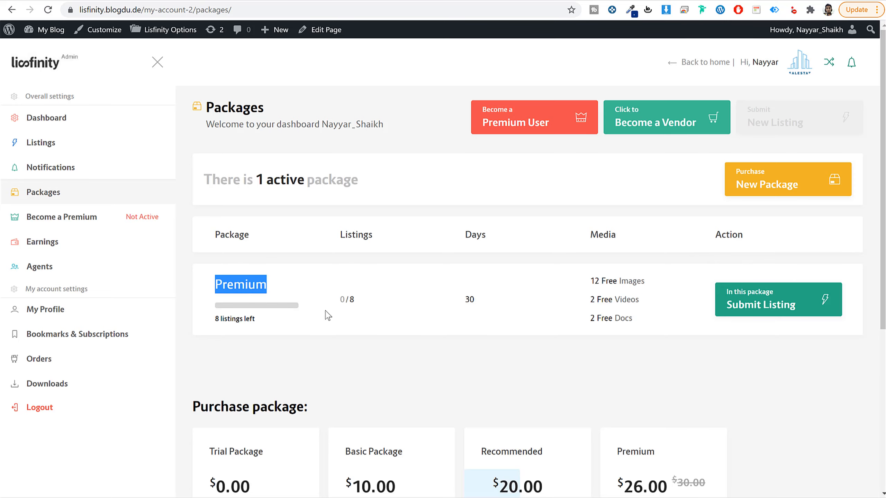
scroll(326, 312, "down", 5)
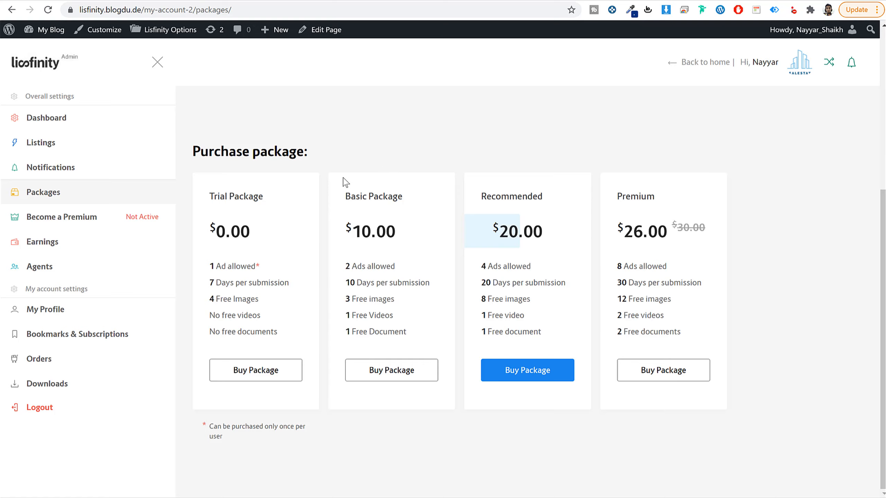
Step: Examine the Trial Package's allowances for ads, days per submission, images, videos and documents
left_click_drag(272, 203, 204, 200)
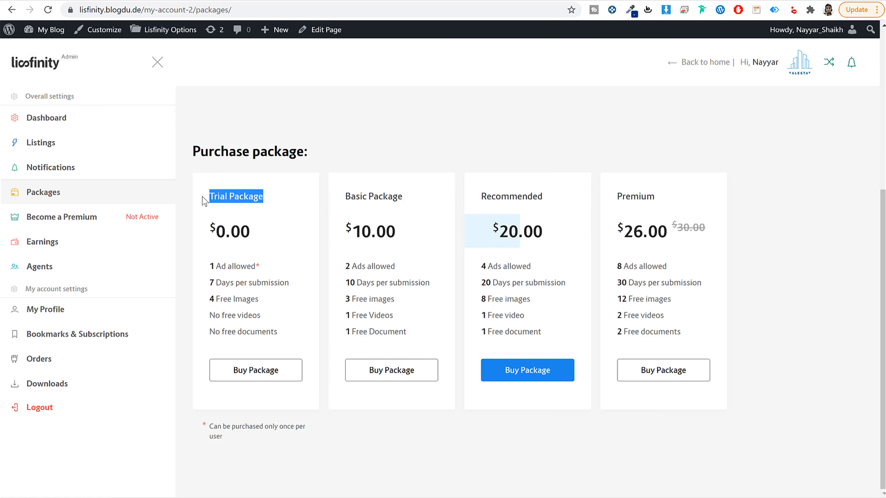
left_click(278, 203)
triple_click(253, 267)
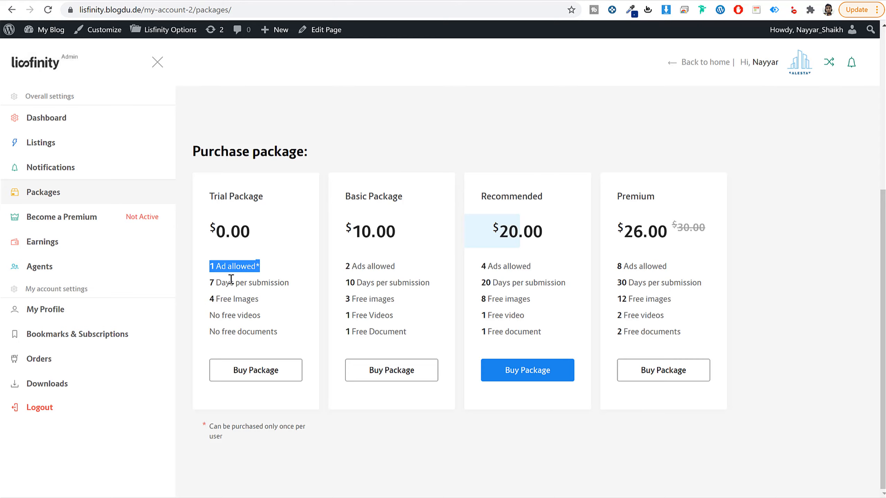
left_click_drag(211, 283, 274, 311)
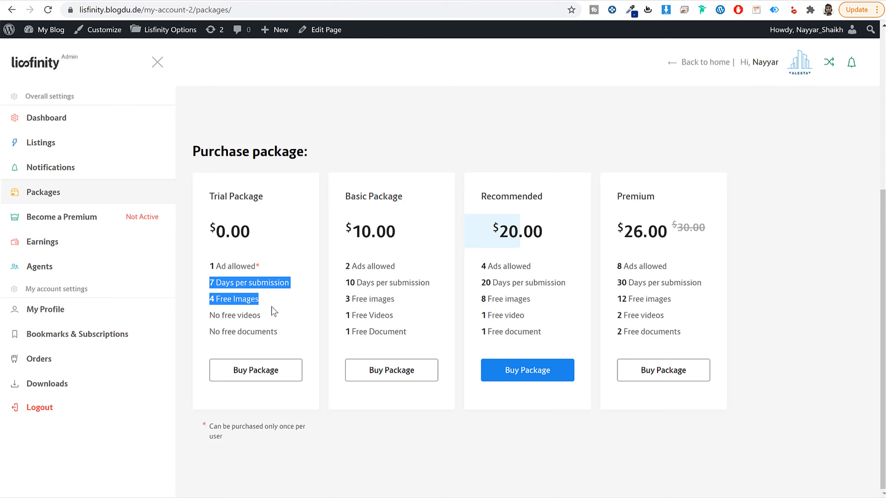
left_click(272, 307)
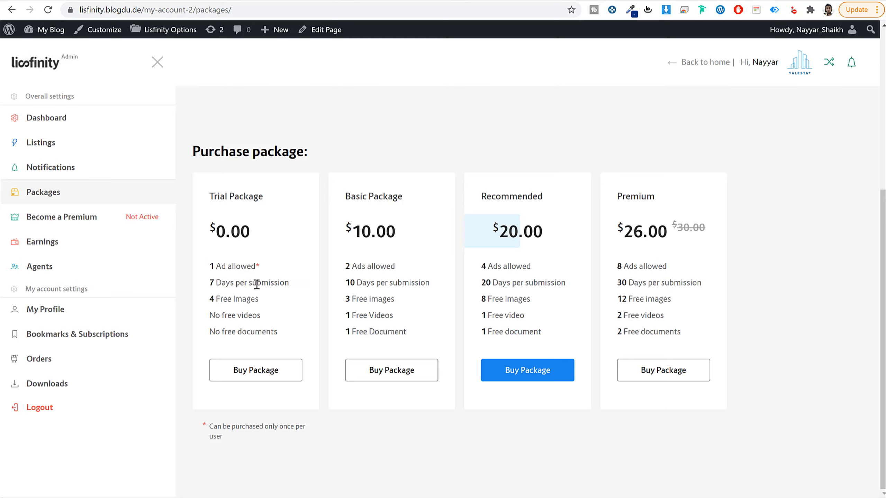
triple_click(257, 284)
left_click_drag(266, 300, 287, 338)
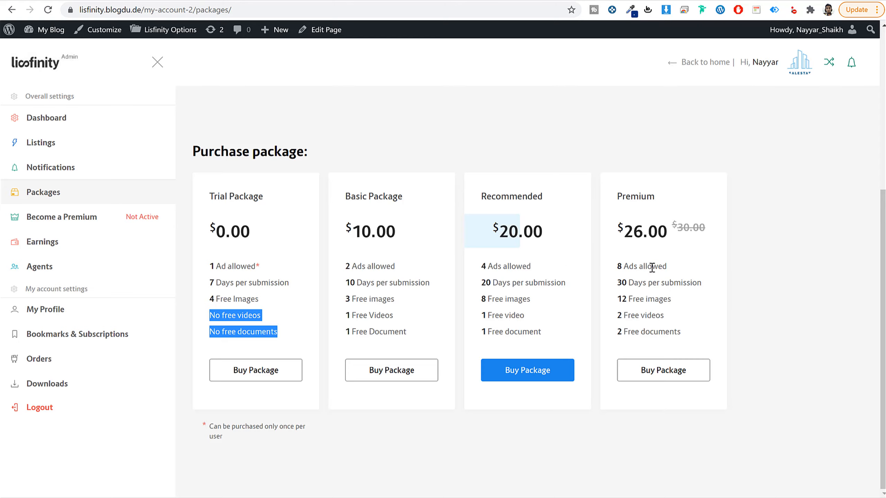
Step: Examine the Premium purchase package's allowances for ads, days per submission, images and videos
left_click_drag(667, 267, 605, 274)
left_click_drag(707, 287, 603, 283)
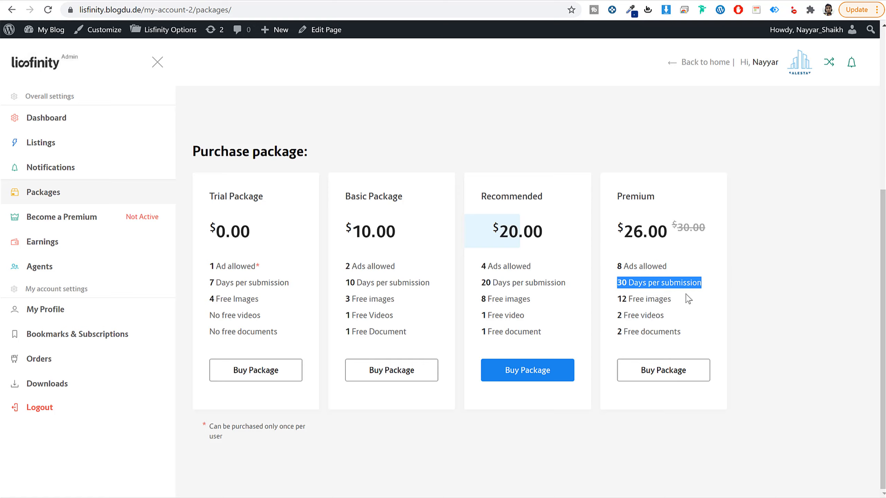
left_click_drag(677, 300, 611, 300)
left_click(618, 316)
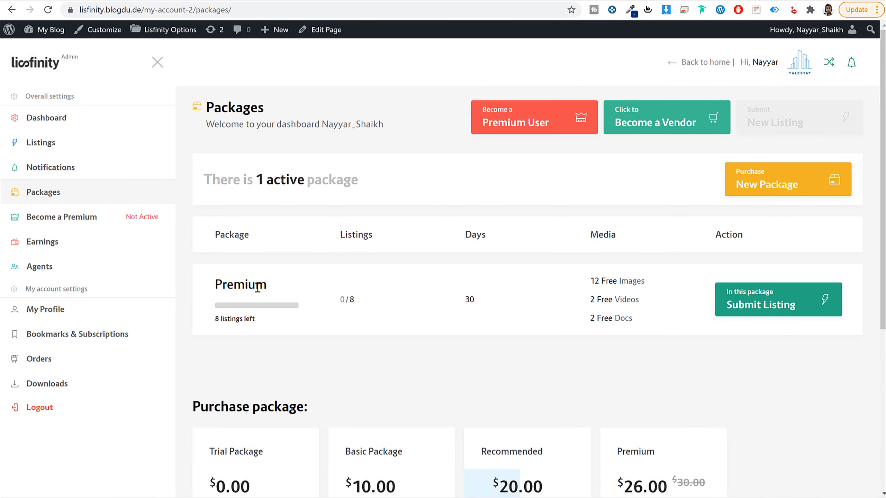
Step: Open the new listing submission form for the active Premium package and look over its General step
left_click_drag(257, 288, 209, 291)
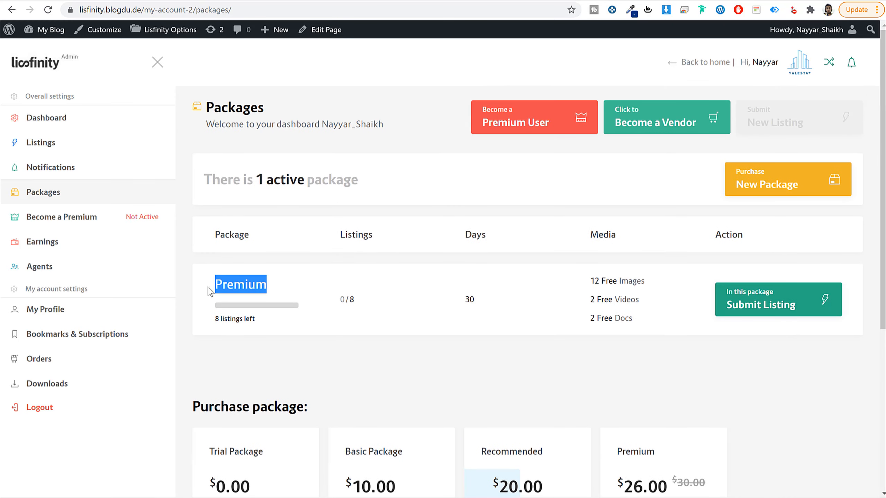
left_click(781, 302)
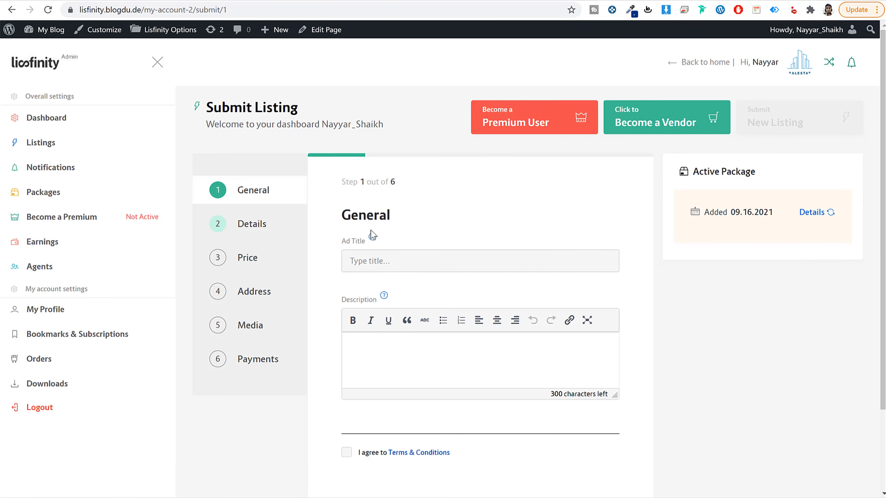
scroll(400, 185, "down", 3)
scroll(419, 273, "up", 3)
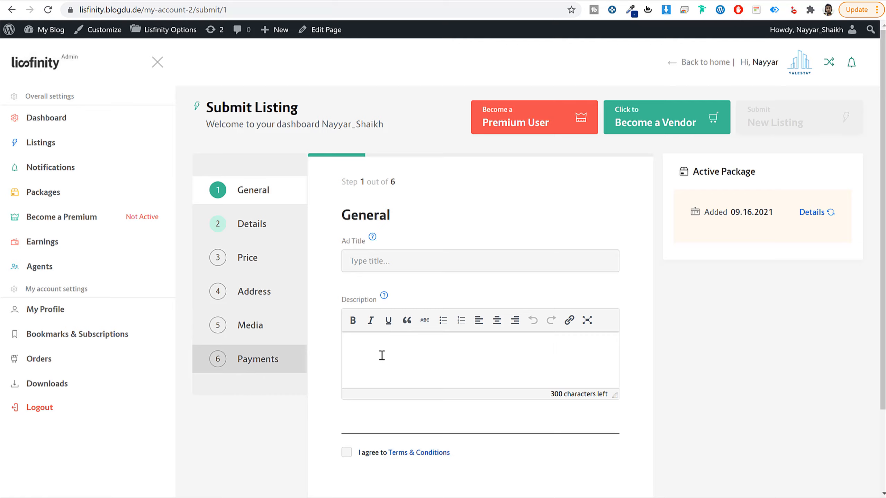
scroll(387, 366, "down", 3)
scroll(668, 225, "up", 3)
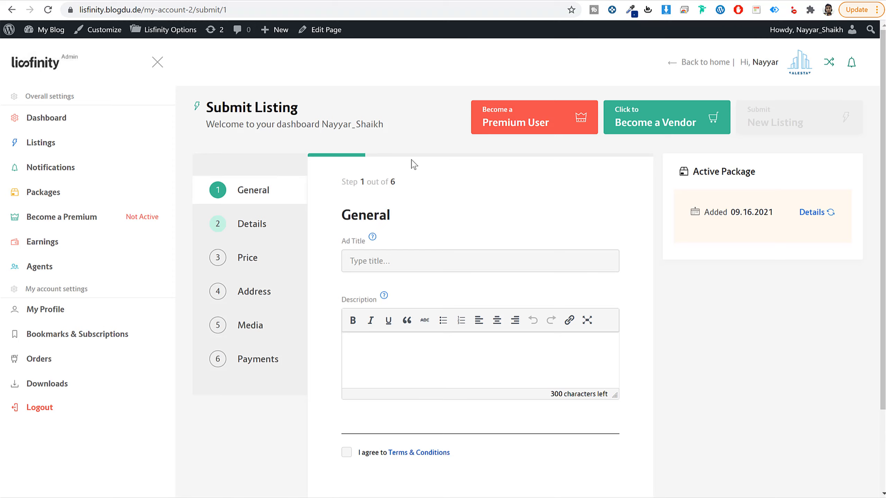
Step: Open the account dashboard and review the bids and messages counters and the analytics chart
left_click(74, 123)
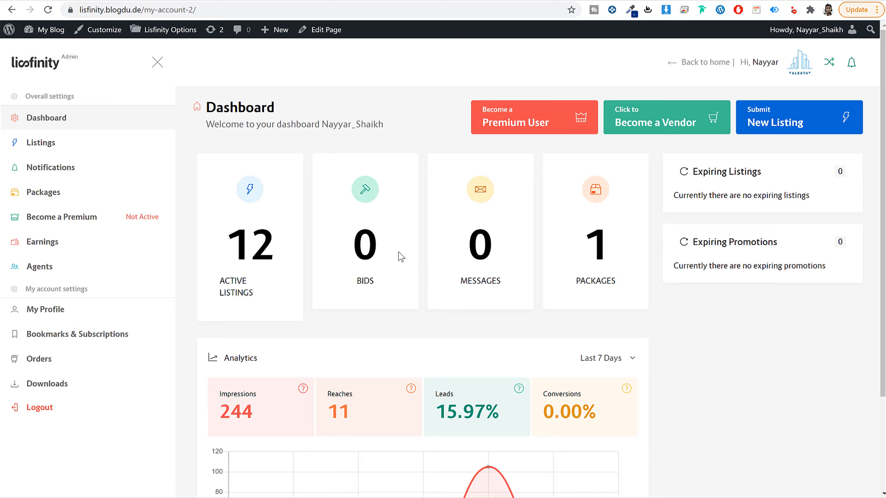
left_click_drag(381, 288, 352, 231)
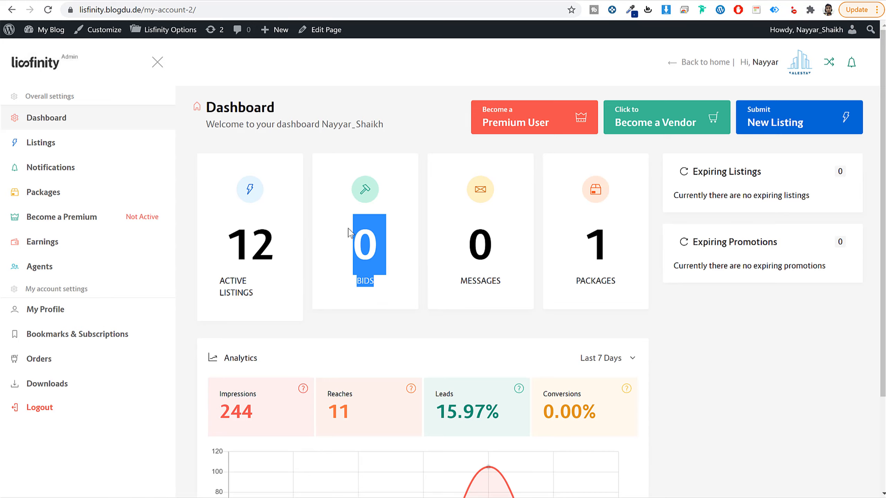
left_click(355, 238)
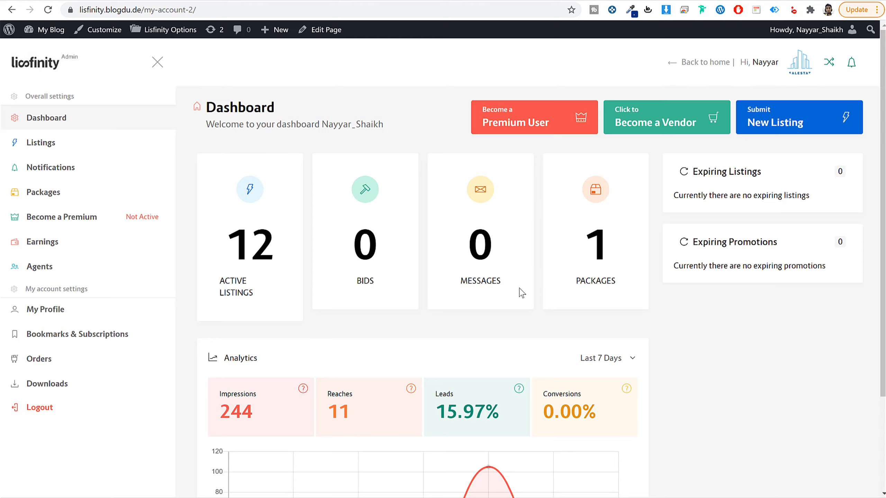
left_click_drag(463, 233, 510, 289)
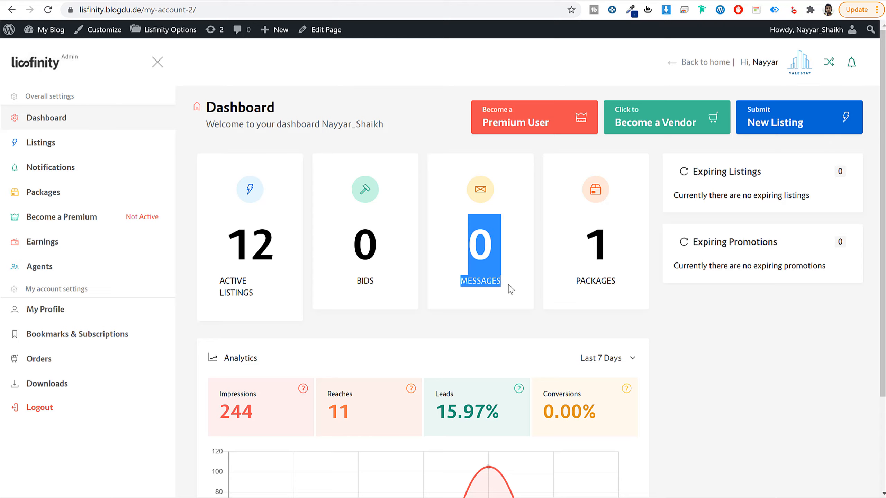
left_click(488, 257)
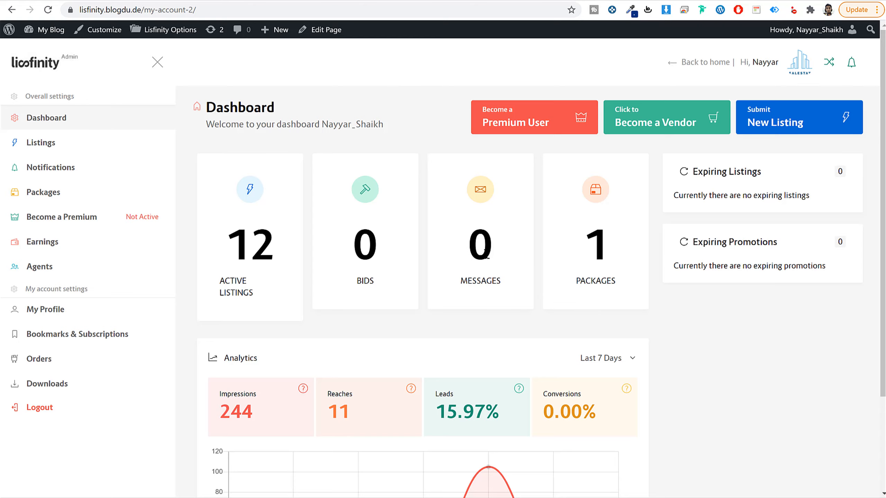
scroll(718, 384, "down", 3)
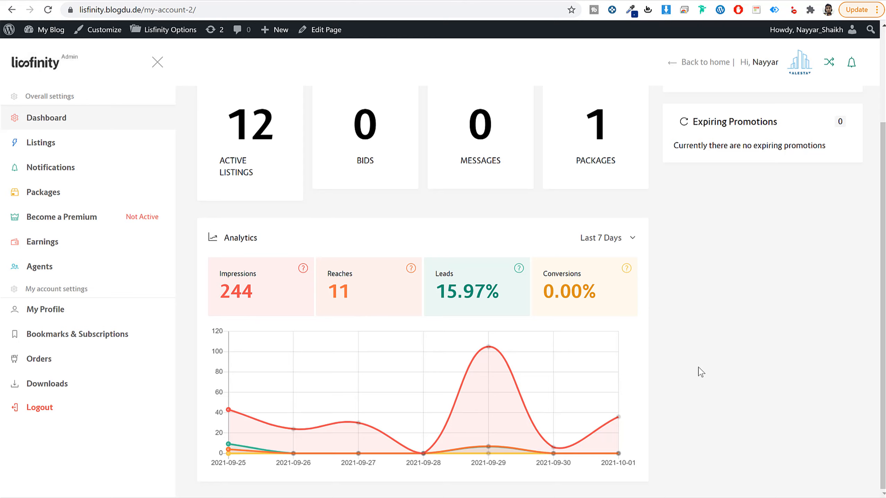
scroll(698, 370, "up", 3)
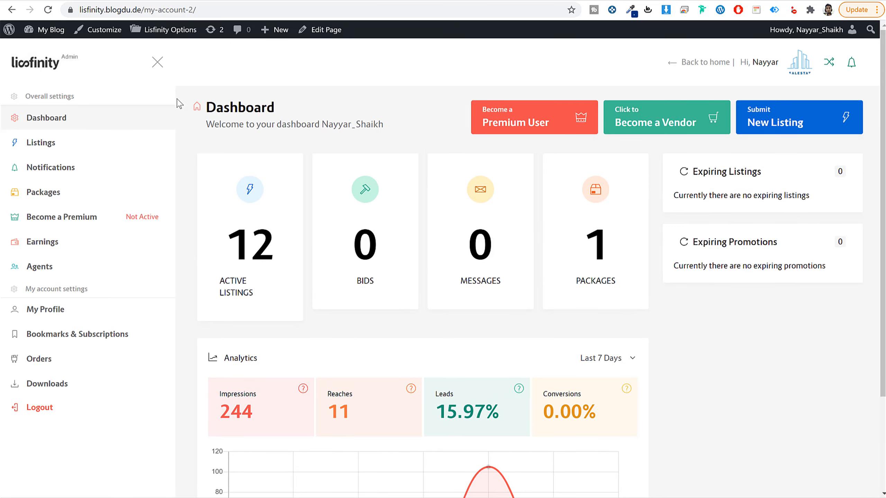
Step: Open the account's listings and look through the submitted ads with their prices, notifications and actions
left_click(42, 145)
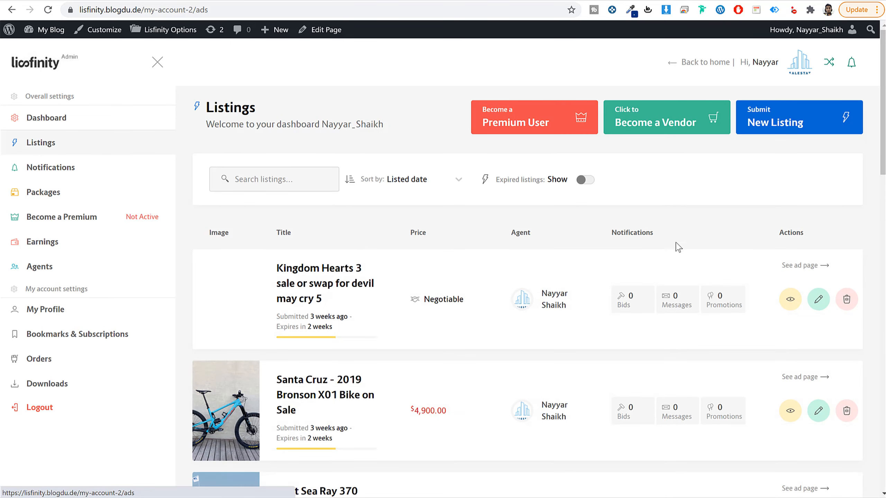
scroll(703, 311, "down", 5)
scroll(704, 314, "down", 6)
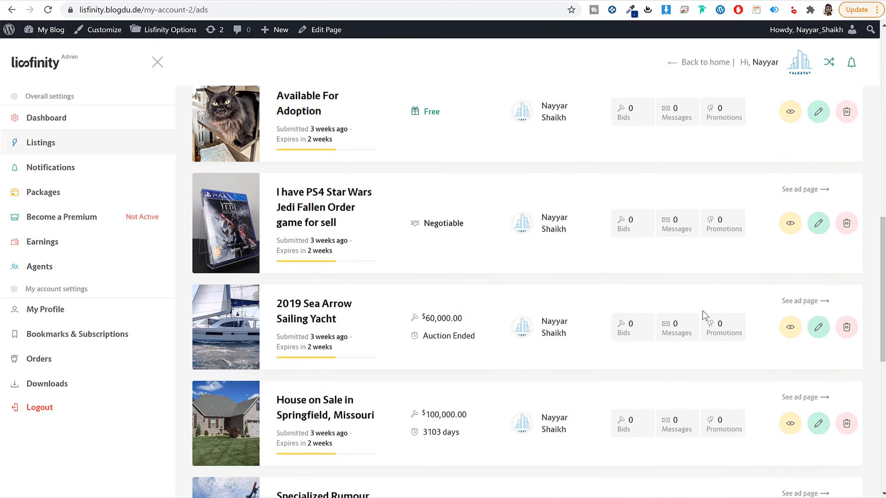
scroll(701, 316, "up", 12)
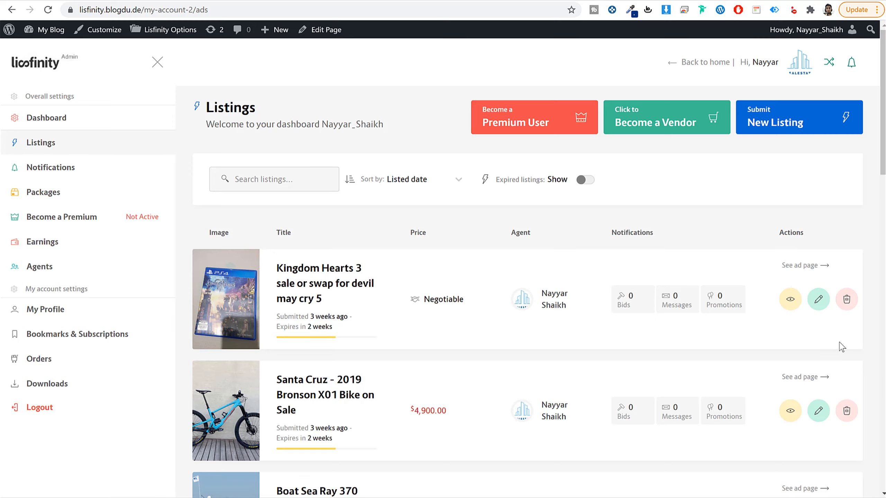
Step: Open the promotions of the Kingdom Hearts 3 listing and examine the available promotion types and their prices
left_click(722, 299)
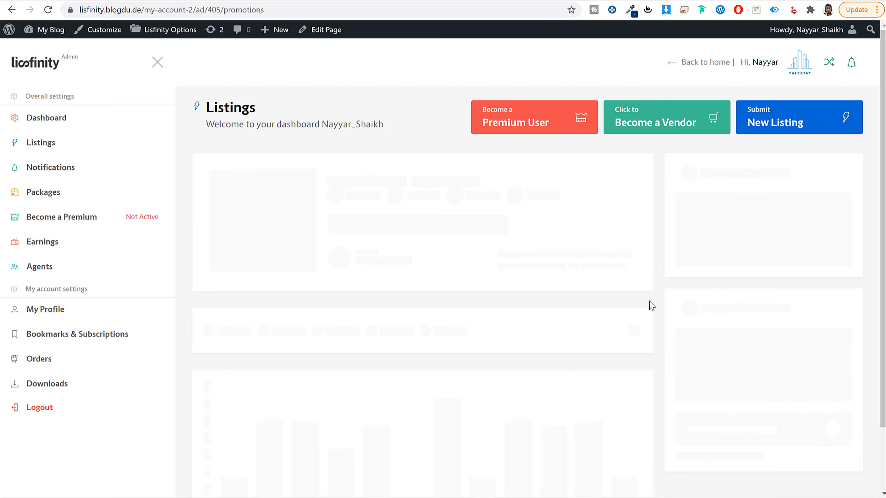
scroll(666, 289, "down", 8)
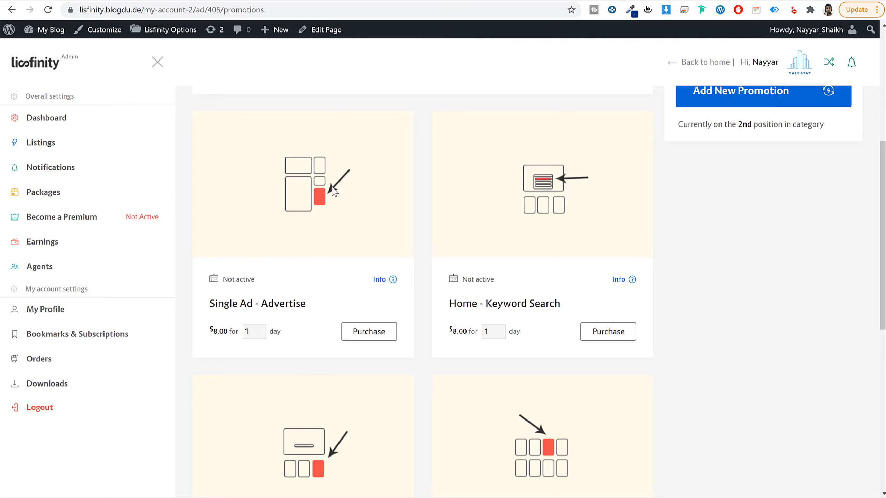
scroll(561, 208, "down", 2)
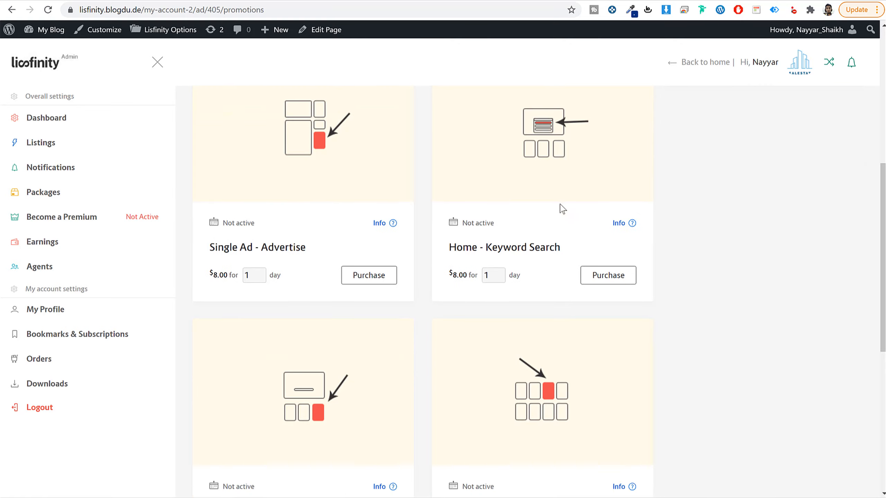
scroll(696, 253, "down", 6)
scroll(688, 308, "down", 4)
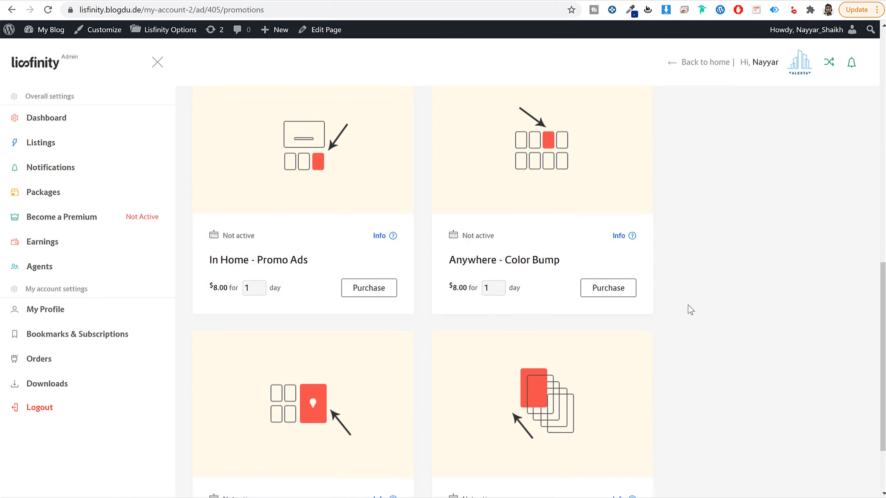
scroll(684, 313, "up", 10)
scroll(320, 372, "up", 5)
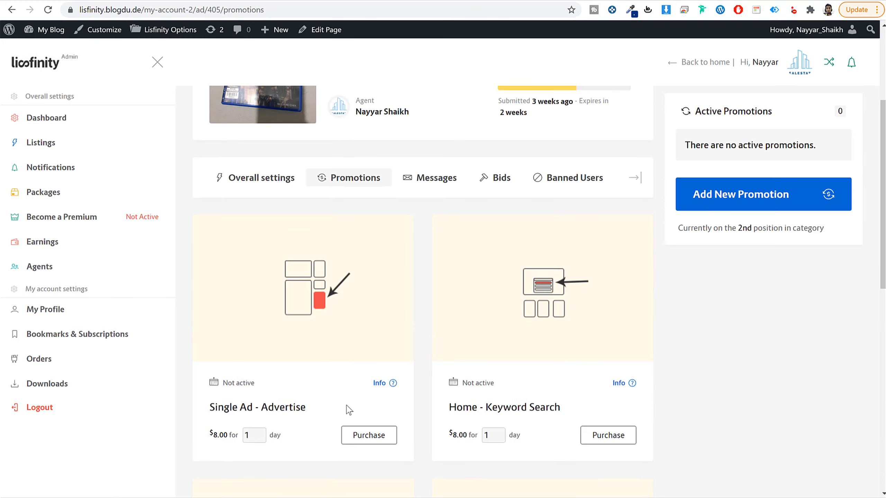
scroll(374, 337, "down", 3)
scroll(652, 340, "up", 6)
scroll(753, 375, "down", 6)
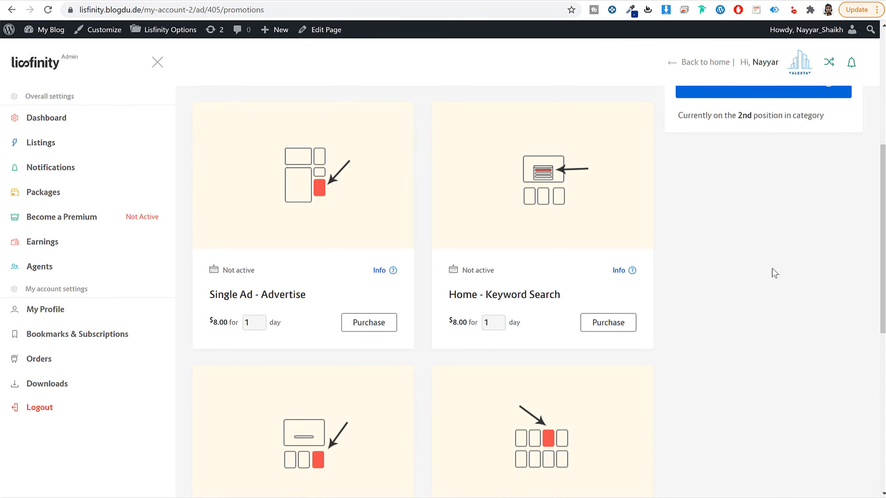
scroll(778, 293, "up", 5)
scroll(767, 306, "up", 3)
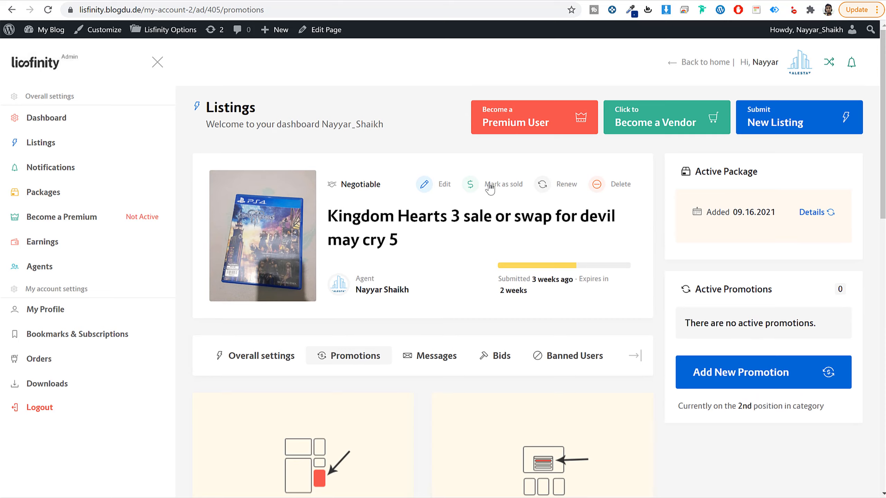
Step: Return to the site's home page and look through its promo ads and most popular categories
left_click(51, 69)
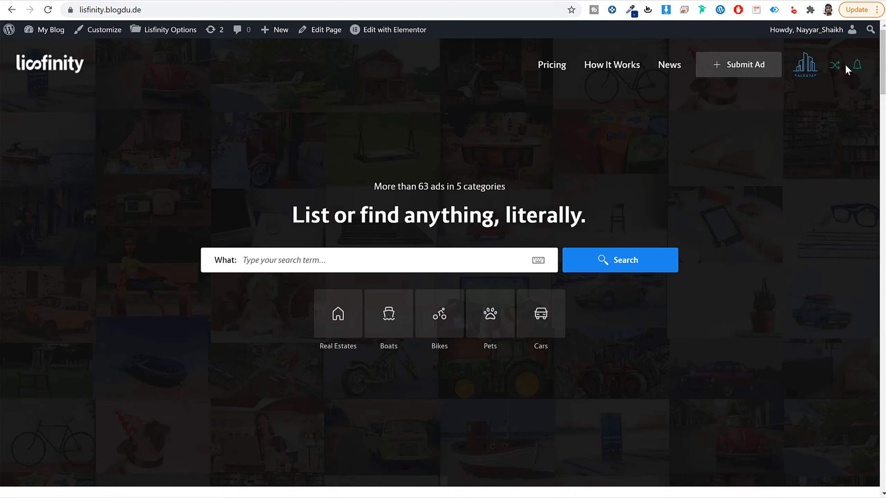
left_click(858, 68)
scroll(727, 235, "down", 20)
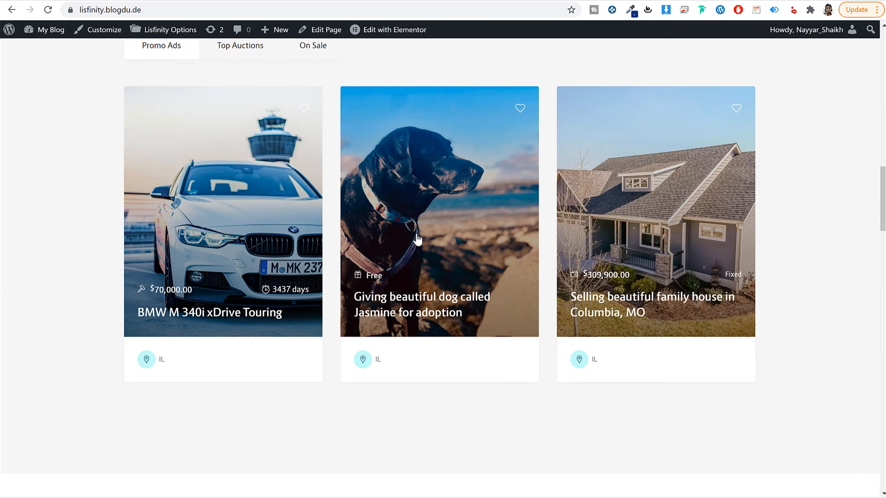
scroll(833, 223, "up", 15)
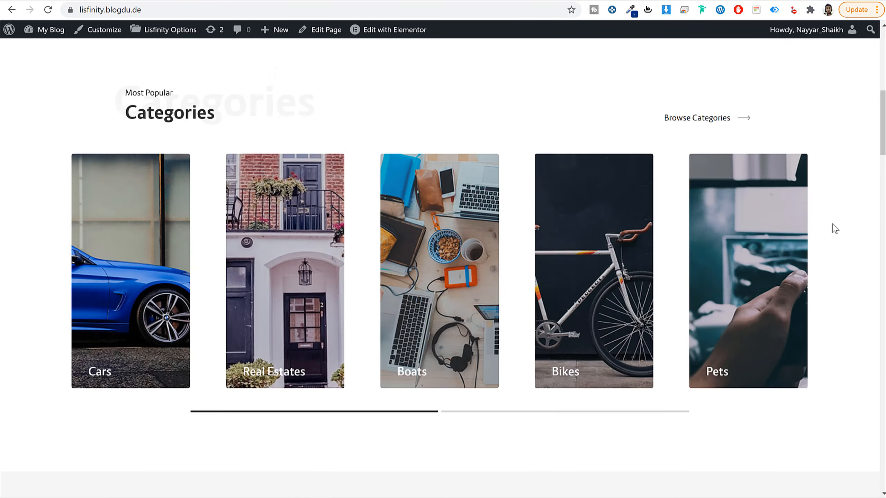
scroll(833, 226, "up", 3)
scroll(834, 227, "down", 3)
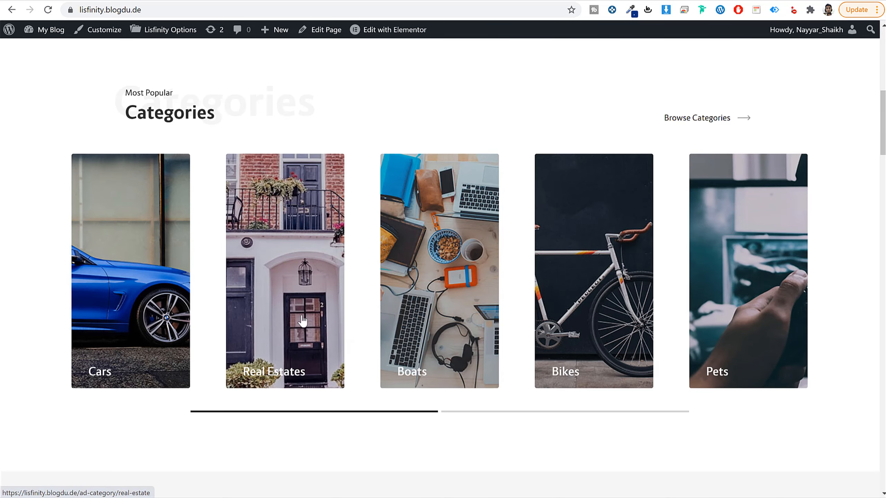
Step: Open the BMW M 340i xDrive Touring and Columbia family house promo ads in separate new tabs
left_click_drag(730, 307, 772, 289)
scroll(855, 272, "down", 12)
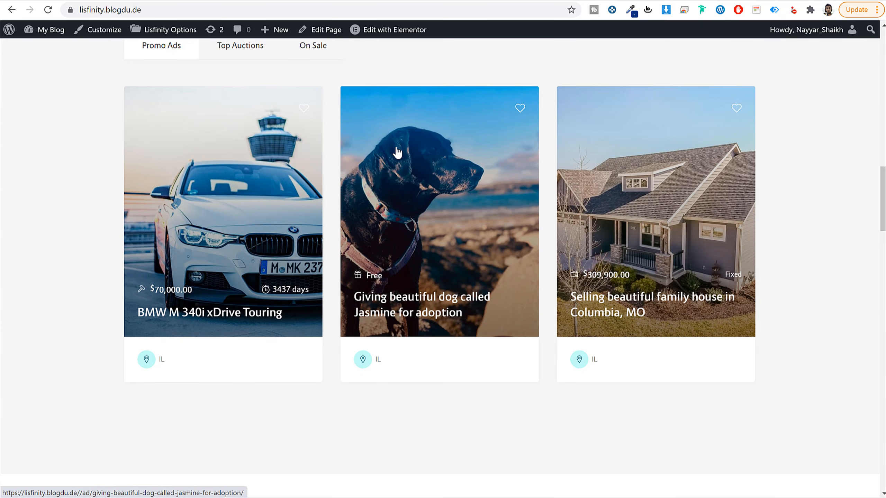
right_click(192, 179)
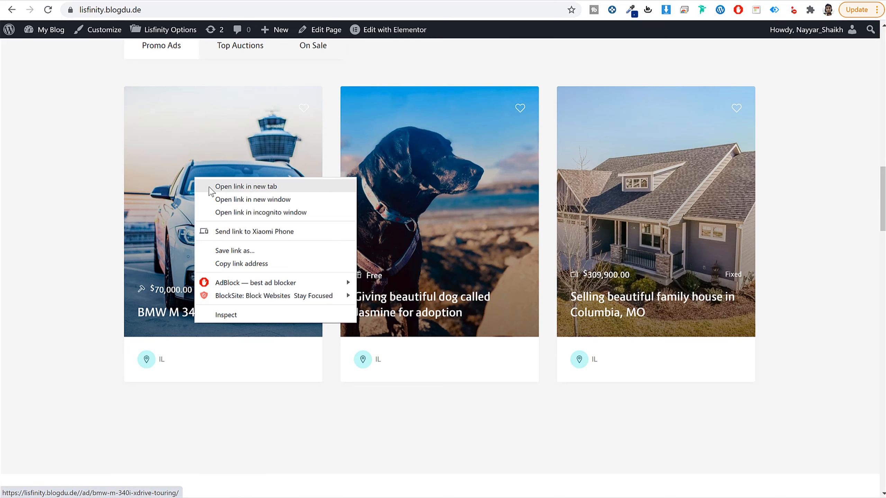
left_click(217, 195)
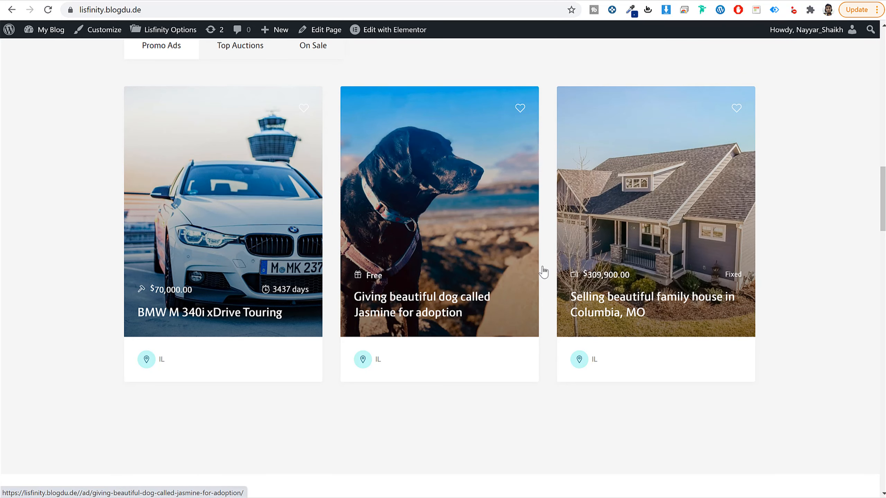
right_click(624, 214)
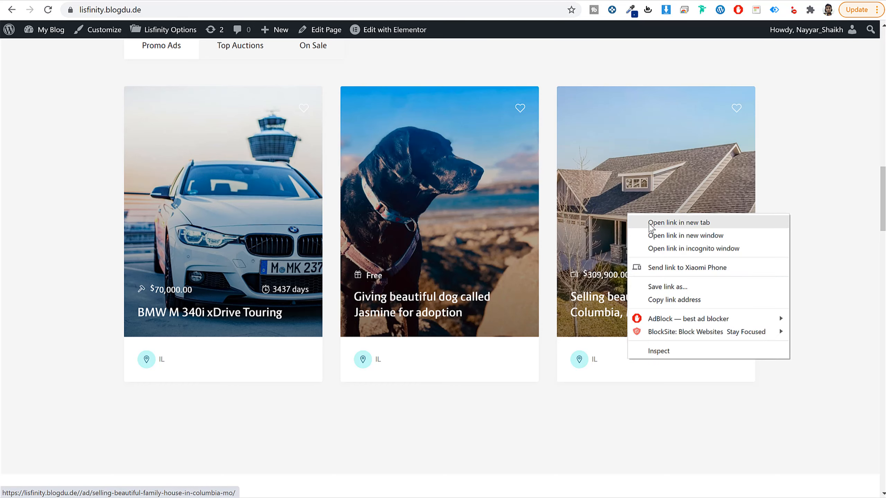
left_click(664, 226)
Step: Switch to the BMW M 340i xDrive Touring listing, look over its title area and bookmark it with a like
left_click(257, 75)
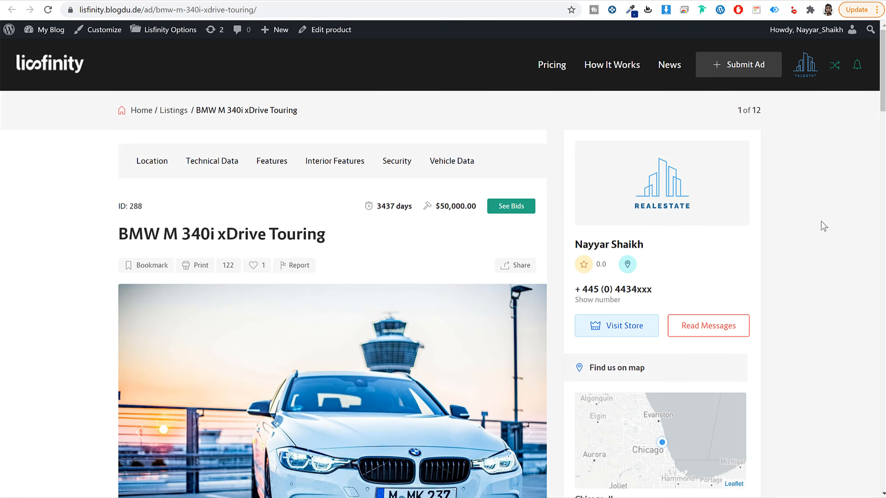
scroll(799, 267, "down", 1)
scroll(801, 273, "down", 2)
scroll(78, 247, "up", 2)
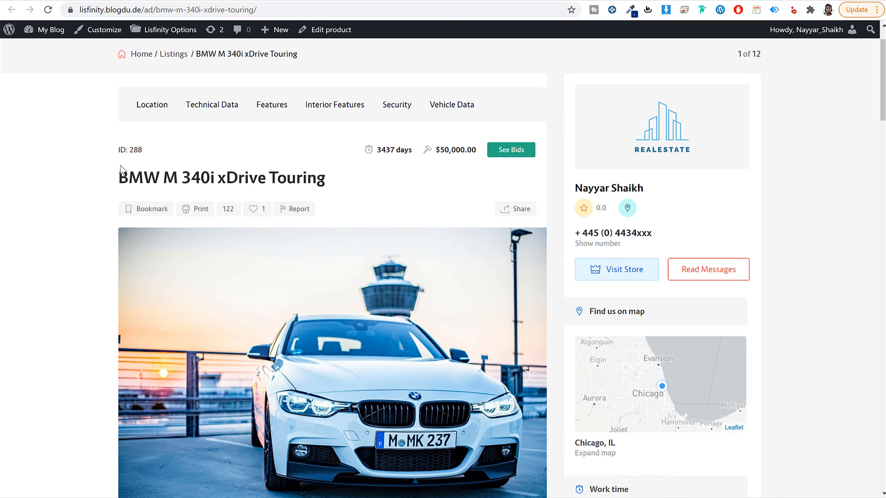
left_click_drag(128, 177, 507, 187)
scroll(384, 198, "down", 2)
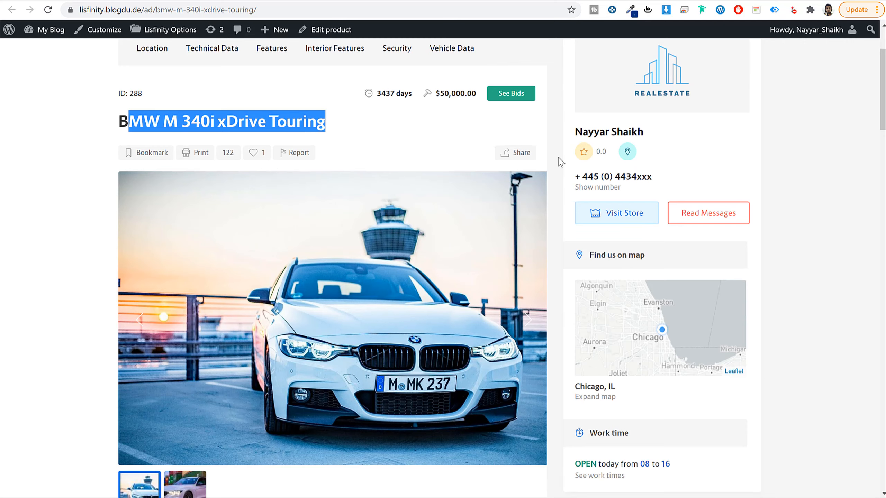
left_click(258, 159)
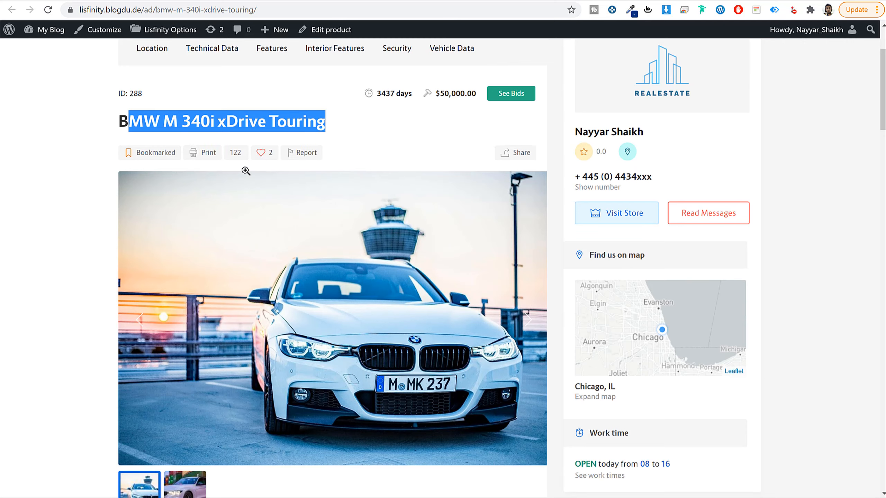
Step: Show the second photo in the BMW listing's gallery
scroll(801, 269, "down", 1)
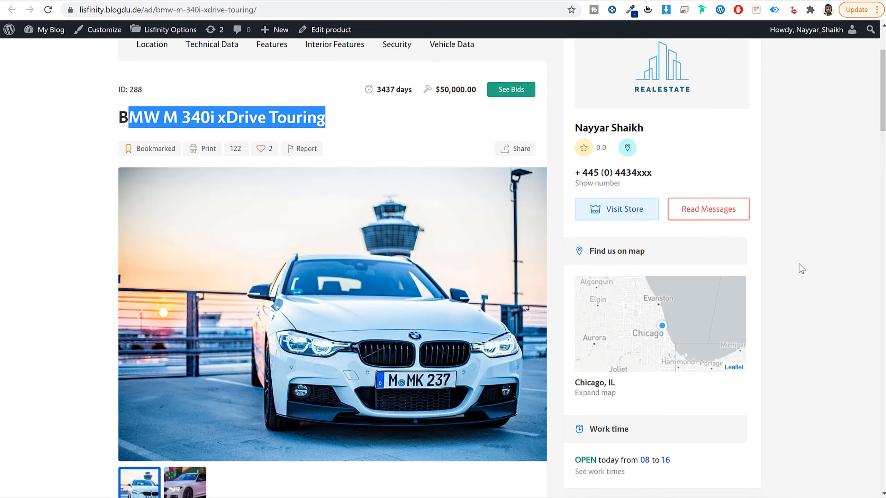
scroll(799, 267, "down", 6)
scroll(698, 265, "up", 2)
scroll(267, 291, "down", 3)
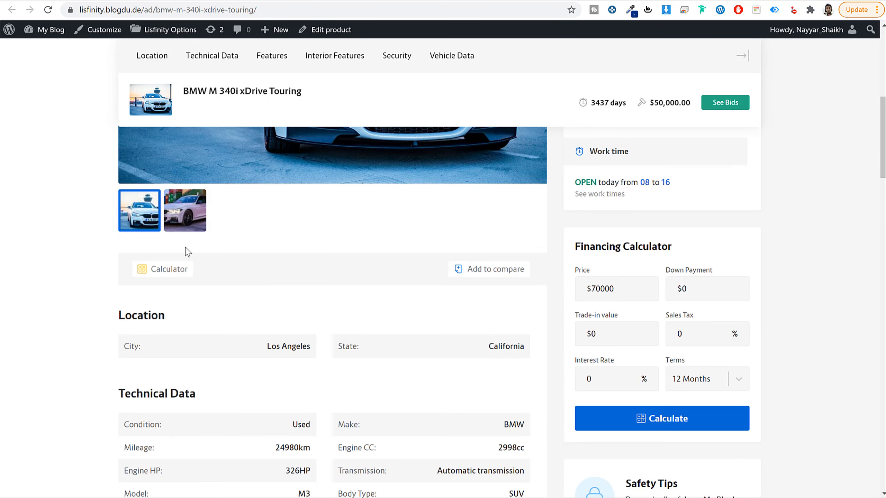
left_click(183, 229)
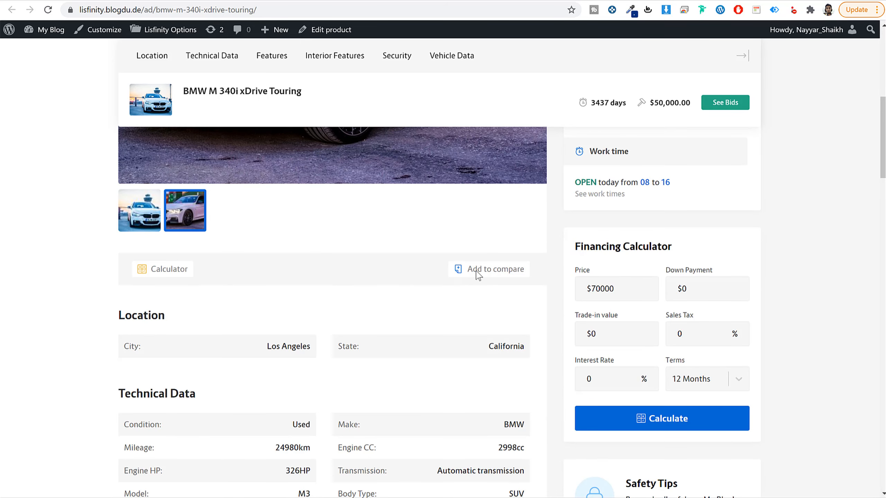
Step: Examine the Location and Technical Data sections of the BMW listing, including its condition, make and mileage
scroll(526, 266, "down", 4)
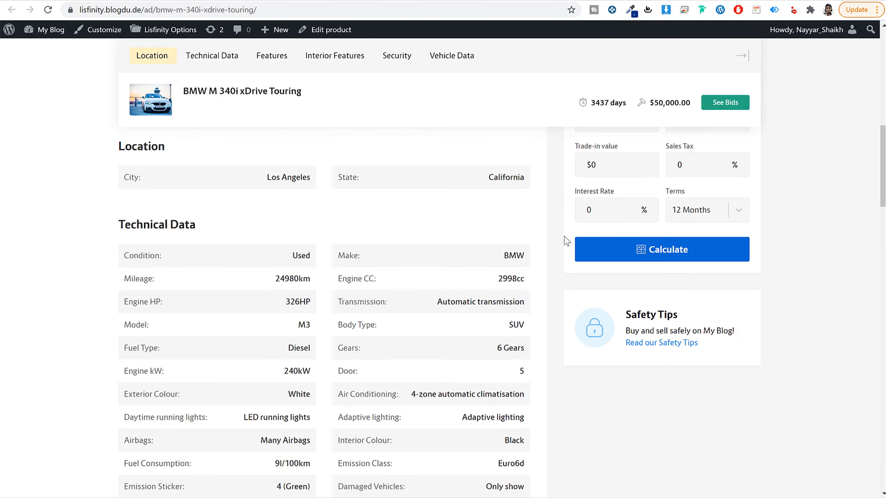
scroll(564, 236, "down", 1)
scroll(564, 236, "up", 1)
left_click_drag(173, 148, 115, 152)
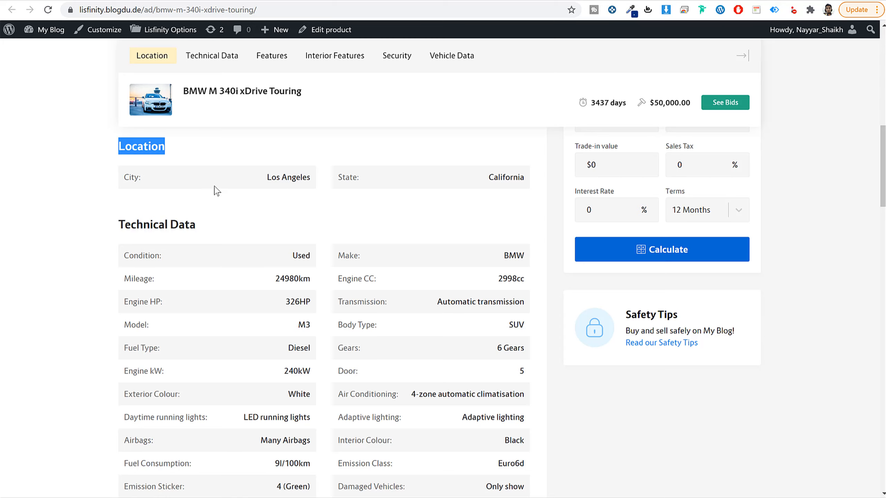
scroll(228, 194, "down", 2)
scroll(239, 192, "up", 1)
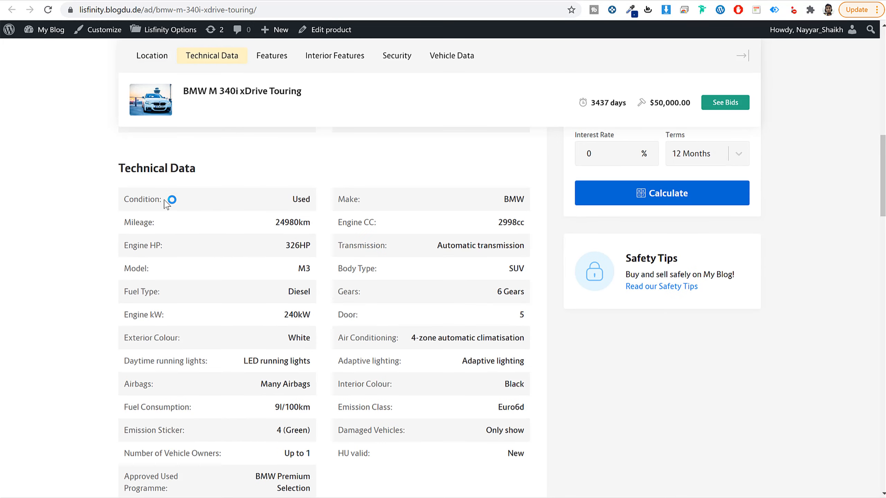
double_click(129, 201)
left_click_drag(376, 202, 320, 199)
left_click_drag(158, 223, 120, 222)
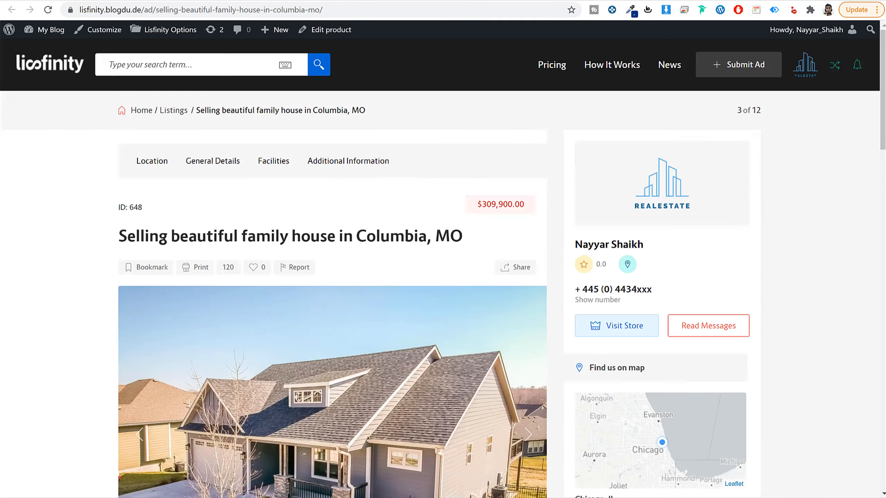
Step: Switch to the Columbia family house listing and examine its General Details, such as property type, storey, lot size and parking space
scroll(437, 283, "down", 10)
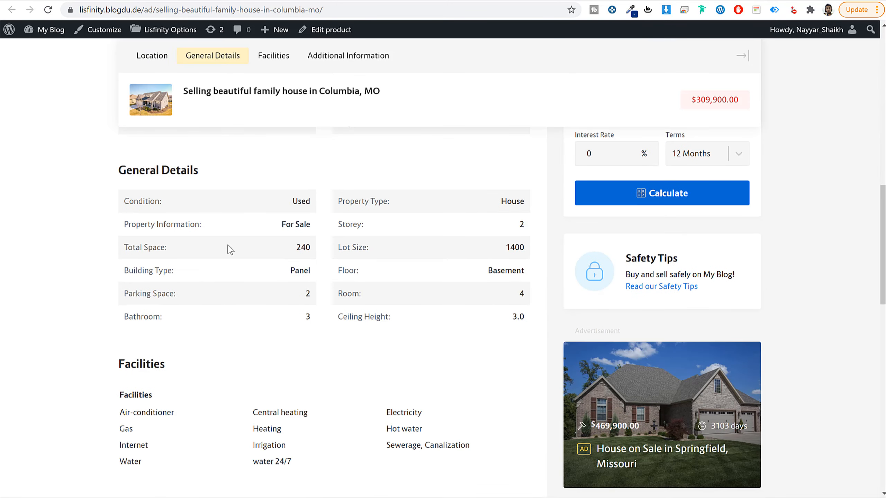
left_click_drag(171, 206, 109, 206)
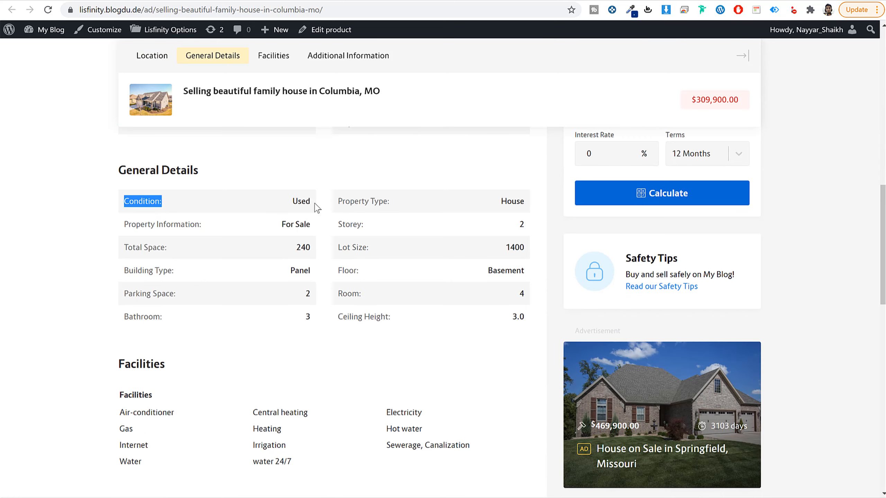
left_click_drag(406, 209, 330, 207)
left_click_drag(375, 231, 331, 226)
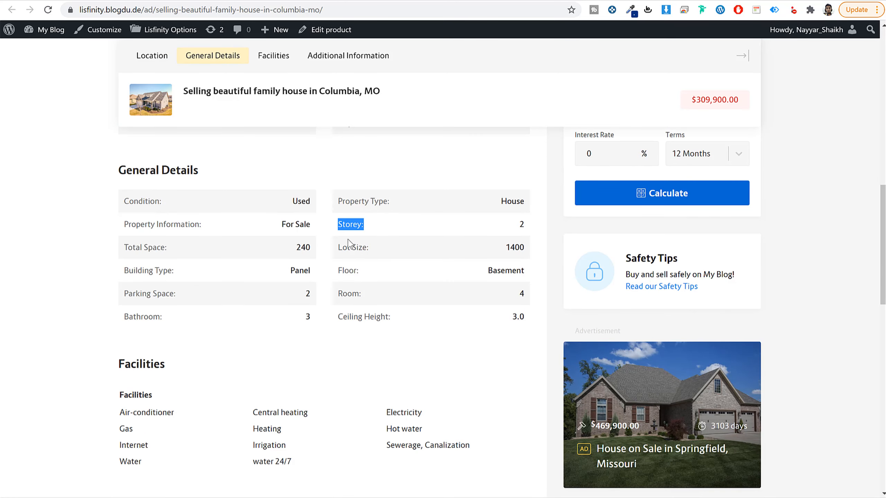
left_click_drag(380, 248, 332, 252)
left_click_drag(366, 277, 309, 271)
left_click_drag(343, 294, 307, 293)
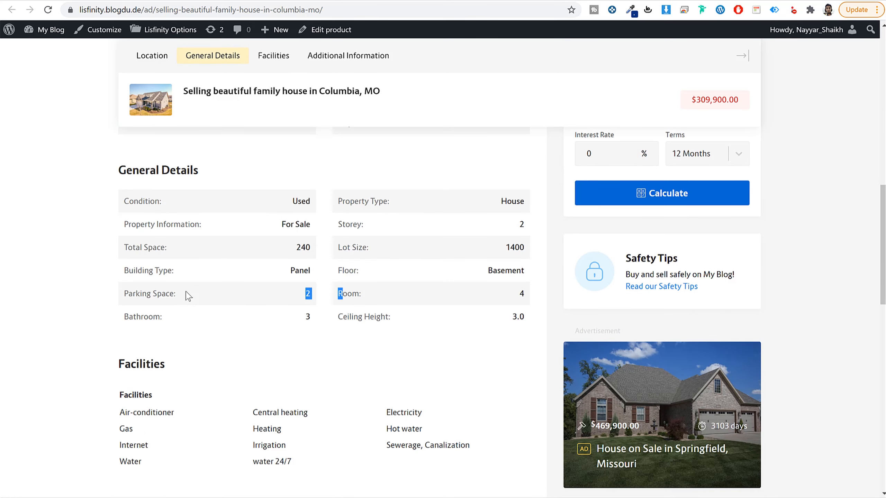
left_click_drag(169, 294, 115, 293)
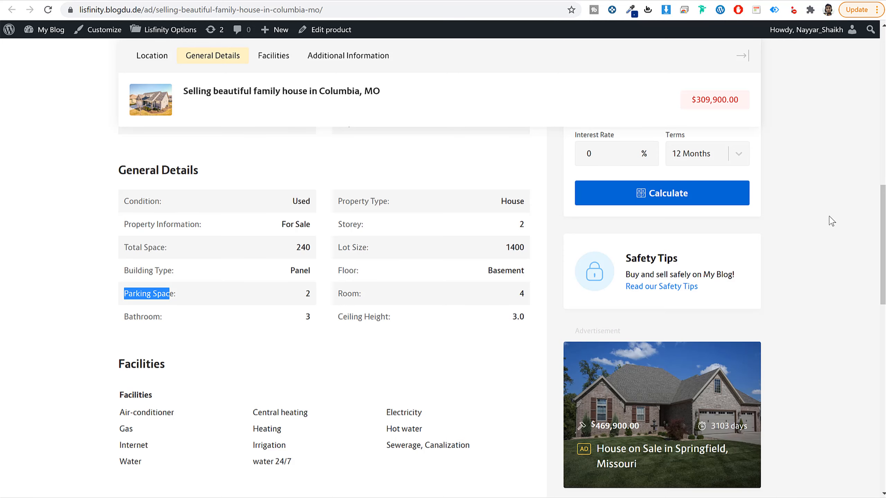
Step: Look through the house listing's facilities, additional information, description and similar listings, and return to its beginning
scroll(832, 221, "down", 2)
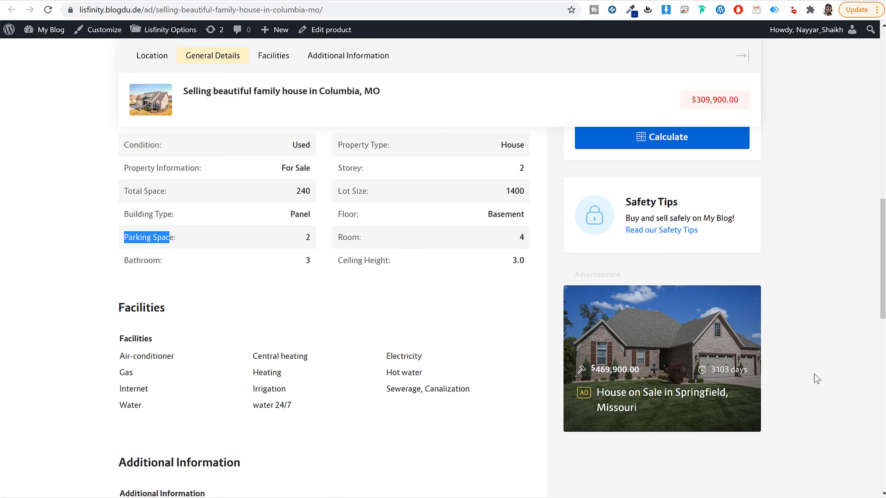
scroll(816, 378, "down", 2)
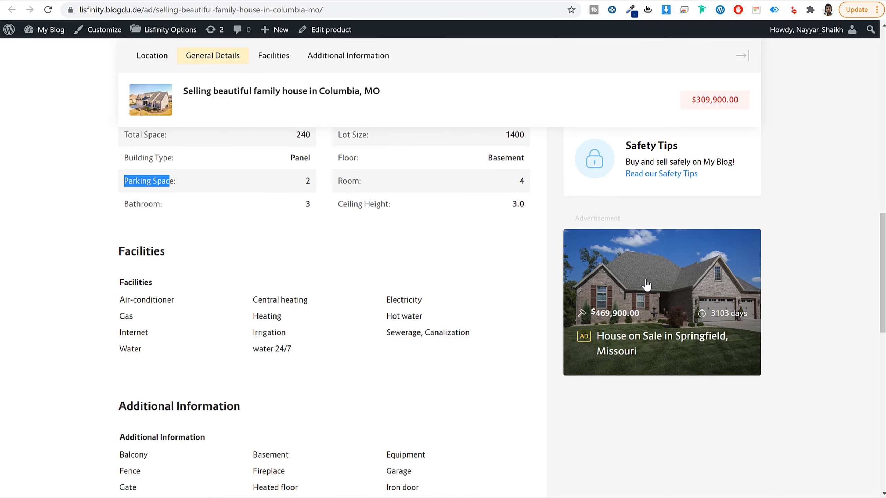
scroll(767, 353, "down", 10)
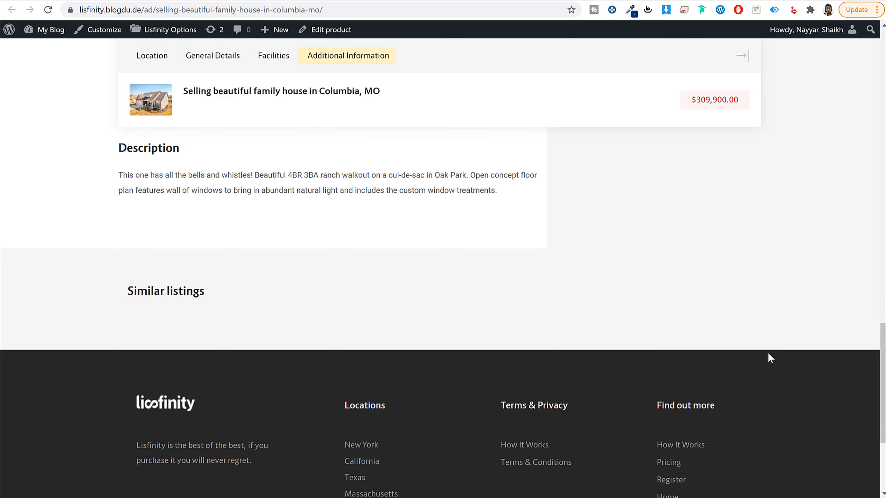
scroll(768, 354, "up", 20)
scroll(770, 359, "up", 5)
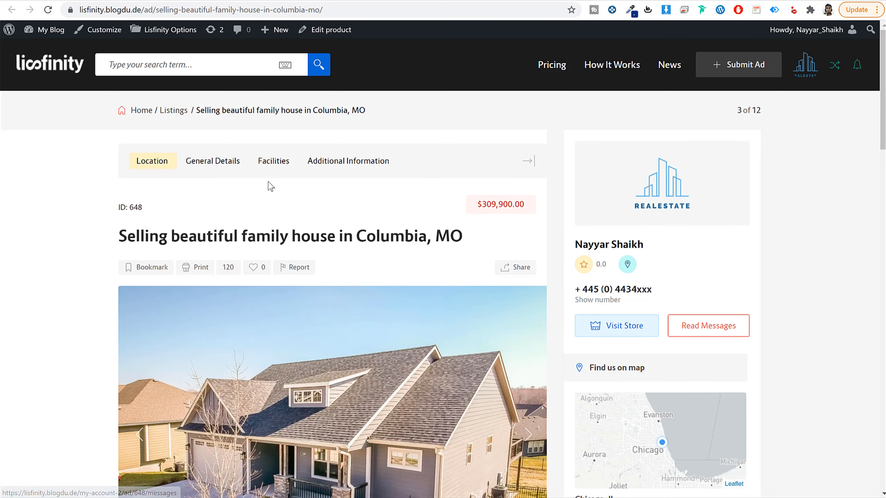
Step: Look over the house listing's photos, location map and financing calculator
scroll(781, 266, "down", 8)
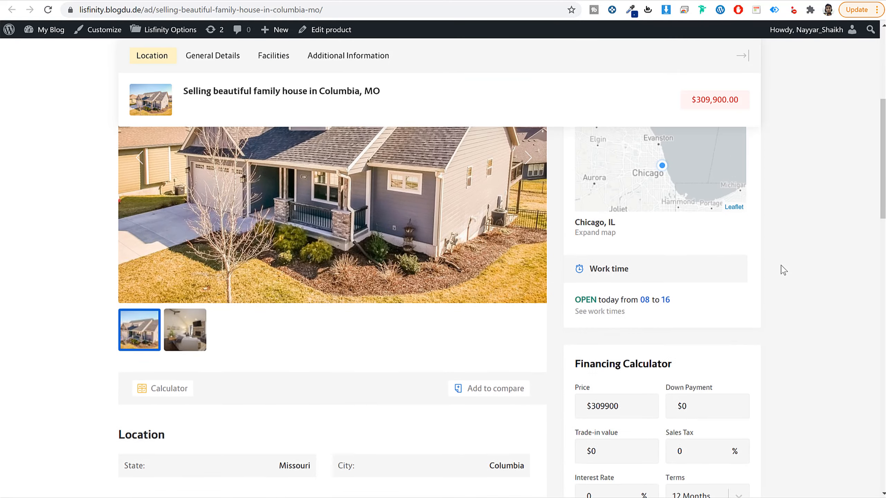
scroll(667, 323, "down", 5)
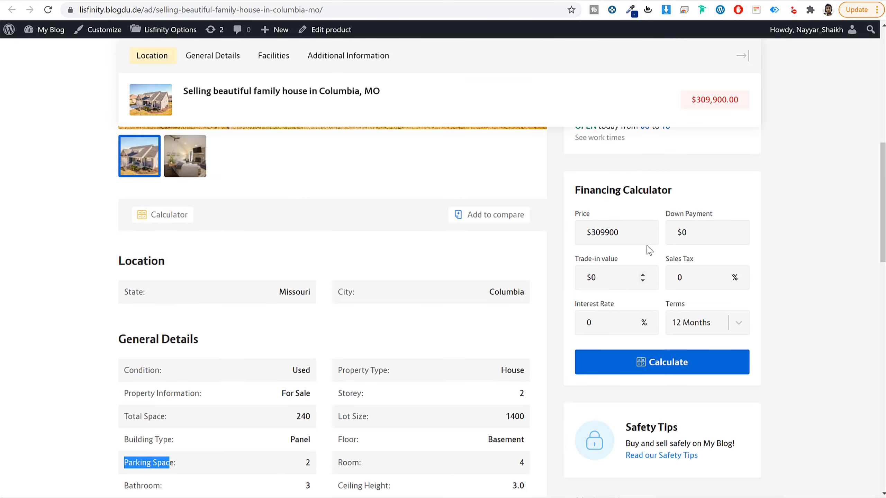
left_click(828, 223)
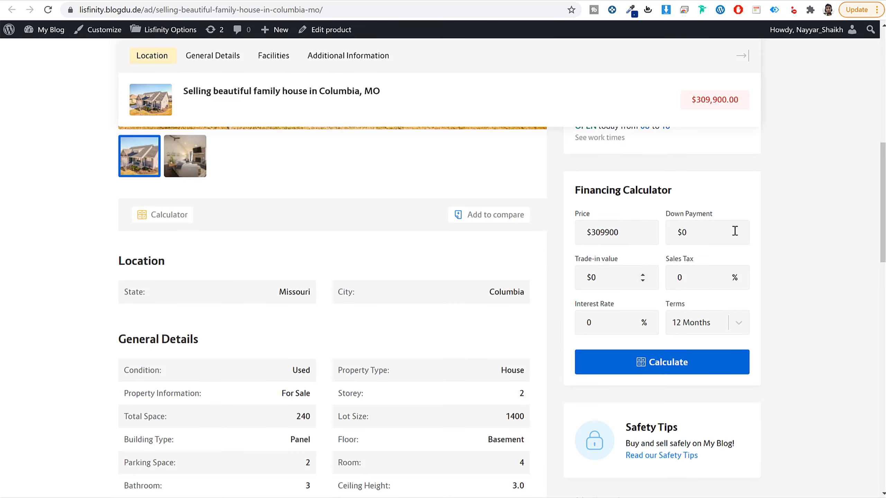
scroll(809, 279, "up", 13)
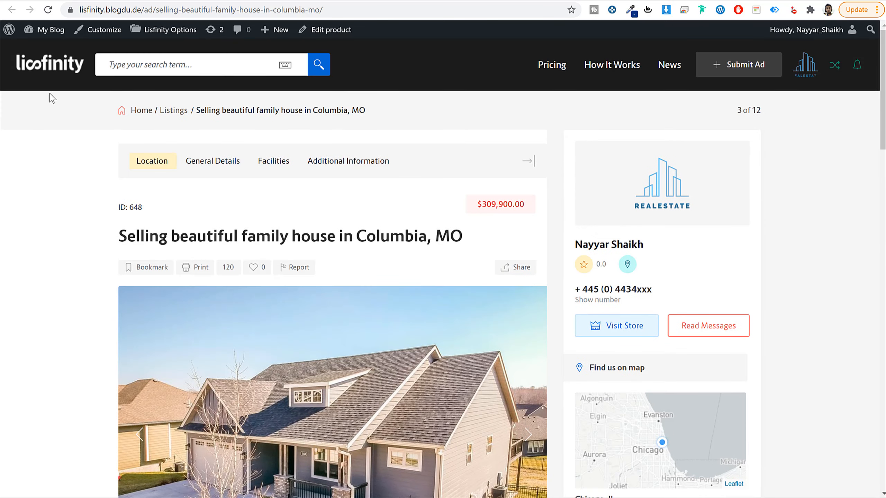
Step: Return to the site's home page and look through its How it works steps, partners and testimonials
key("alt+Left")
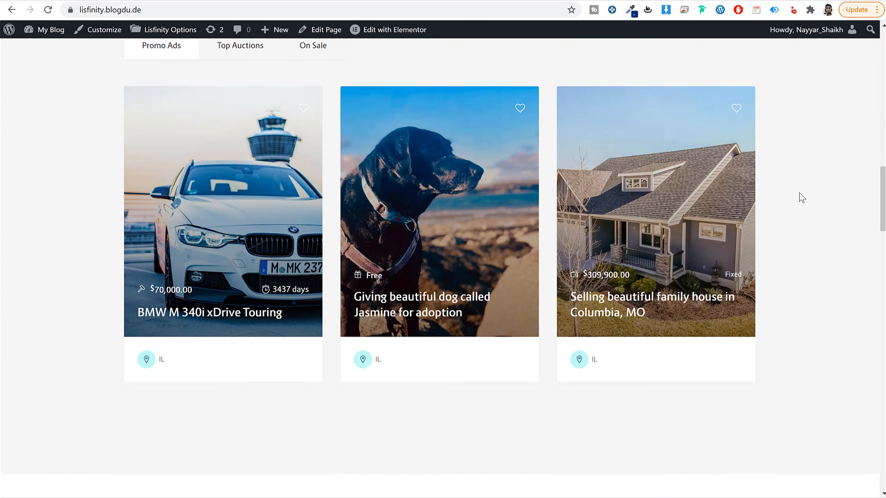
scroll(652, 296, "down", 10)
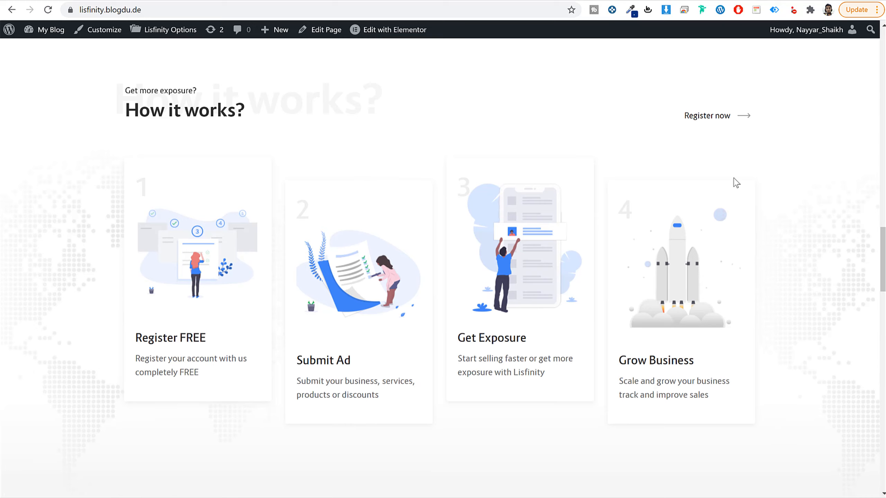
left_click_drag(209, 337, 119, 339)
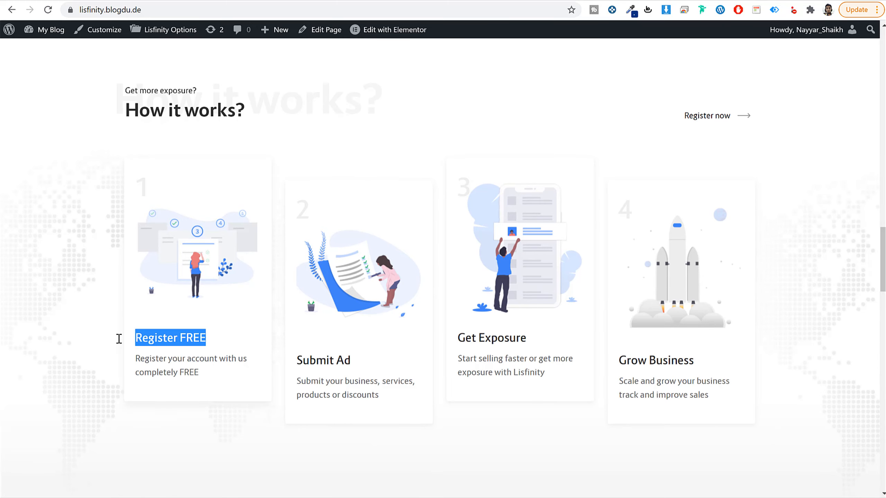
left_click_drag(356, 365, 304, 363)
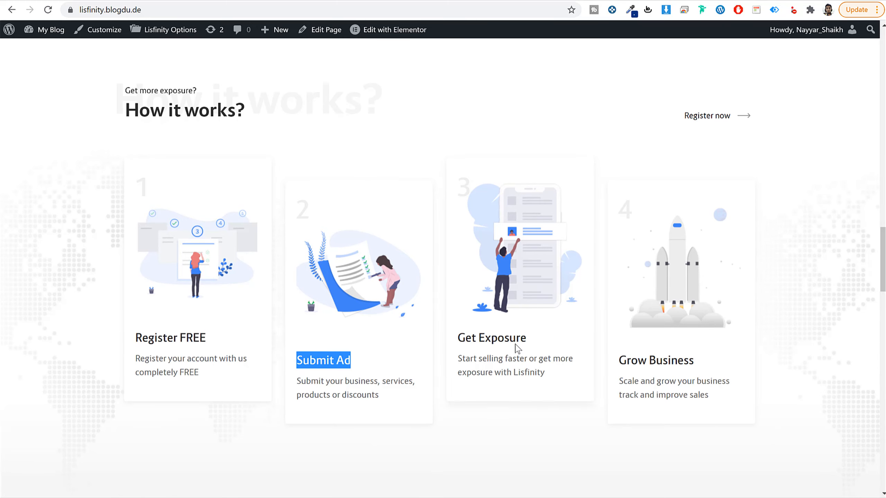
left_click_drag(517, 348, 456, 344)
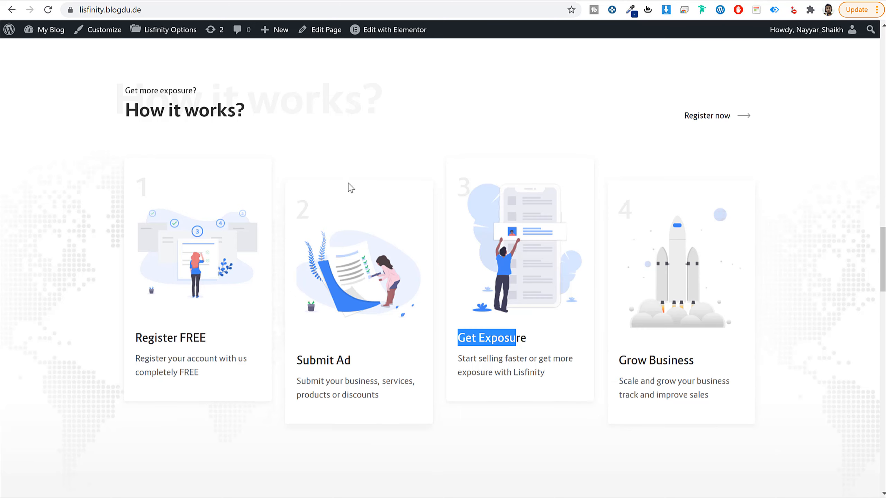
scroll(790, 225, "down", 10)
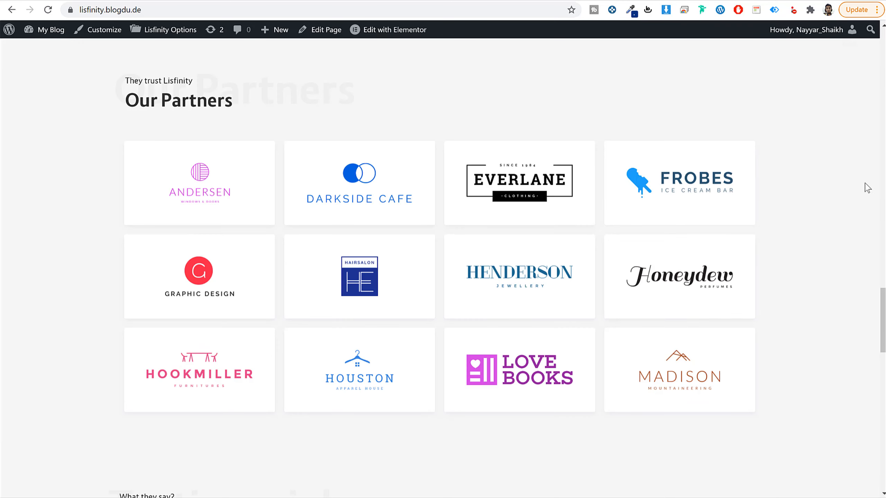
scroll(815, 265, "down", 7)
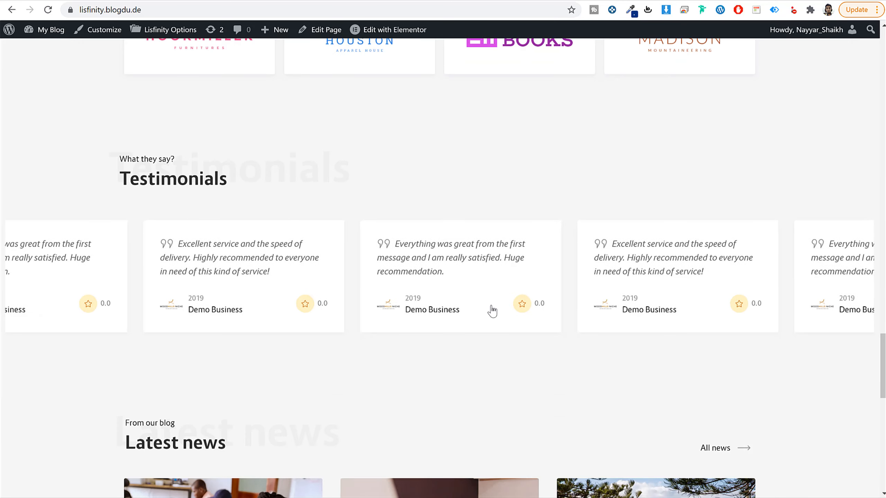
Step: Look over the home page's Latest news blog posts and return to its search banner
scroll(492, 310, "down", 10)
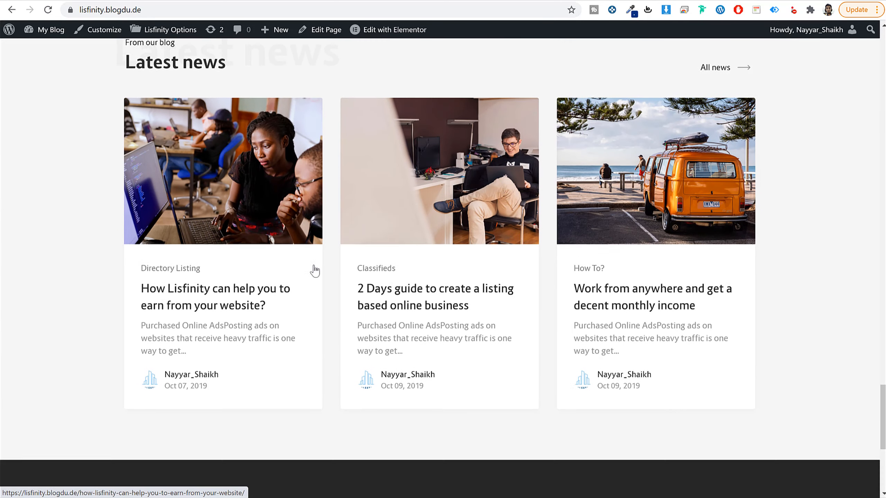
scroll(314, 270, "up", 1)
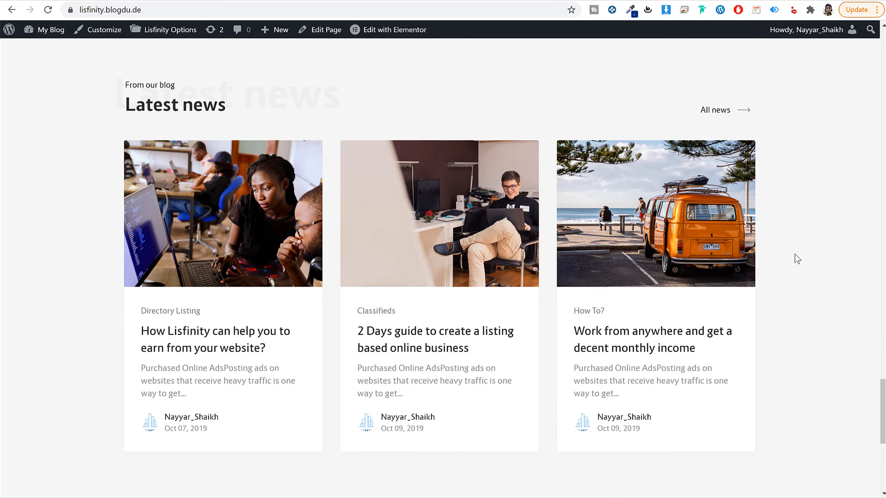
scroll(801, 292, "down", 10)
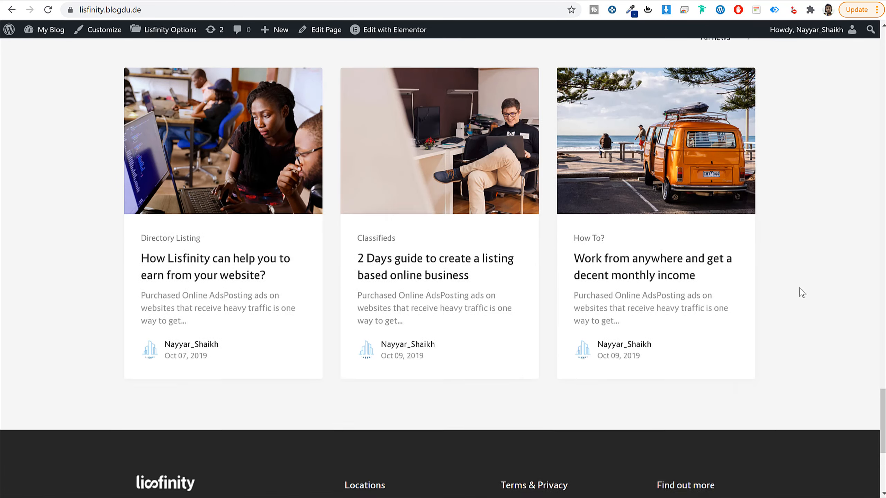
scroll(858, 475, "up", 15)
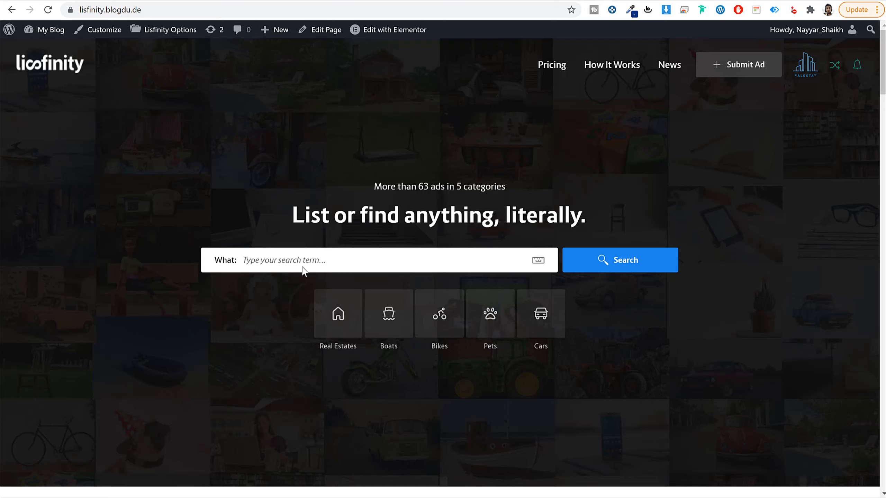
Step: Preview the category suggestions for the search term "a" in the home page banner and clear the term
type("a")
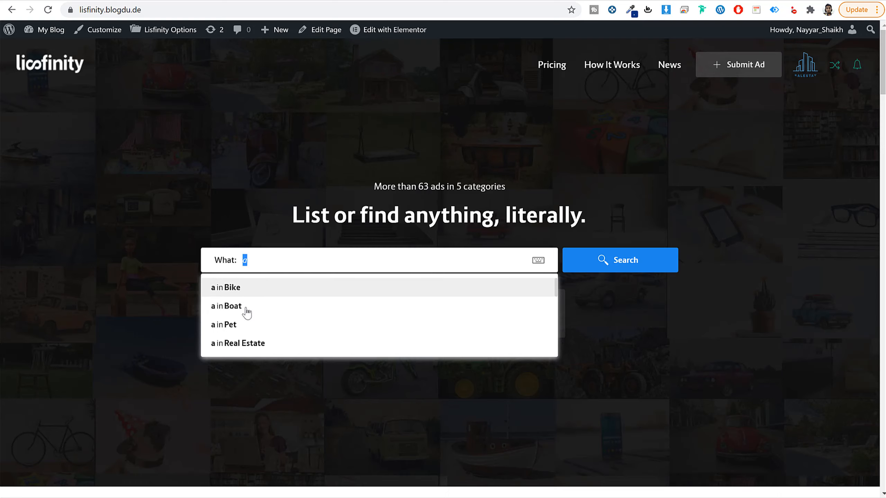
left_click(682, 322)
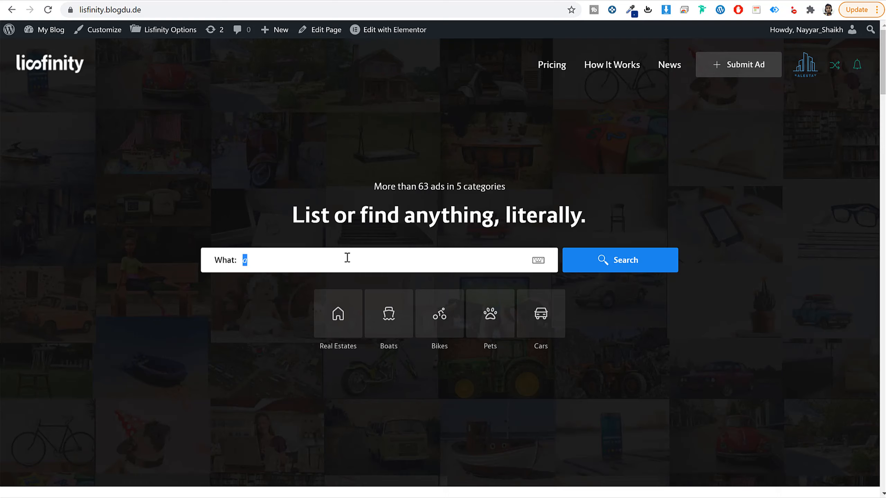
key("BackSpace")
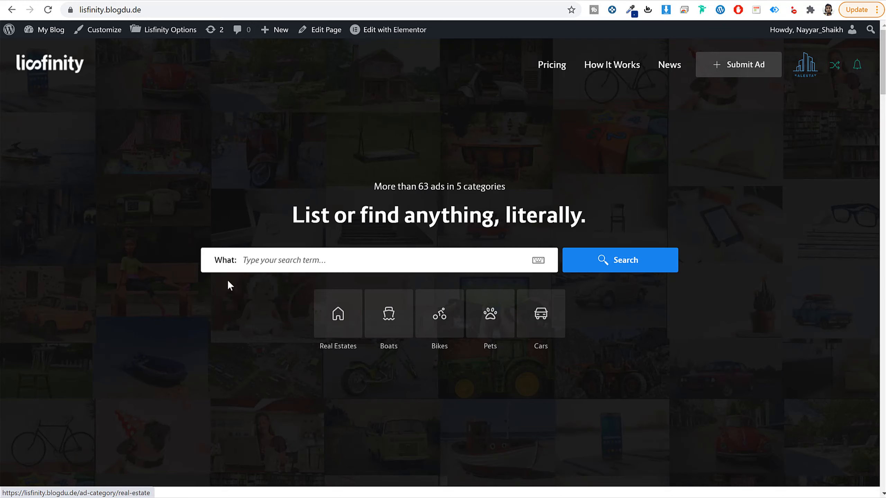
Step: Run an ad search without a search term and look through the results for all categories
left_click(593, 267)
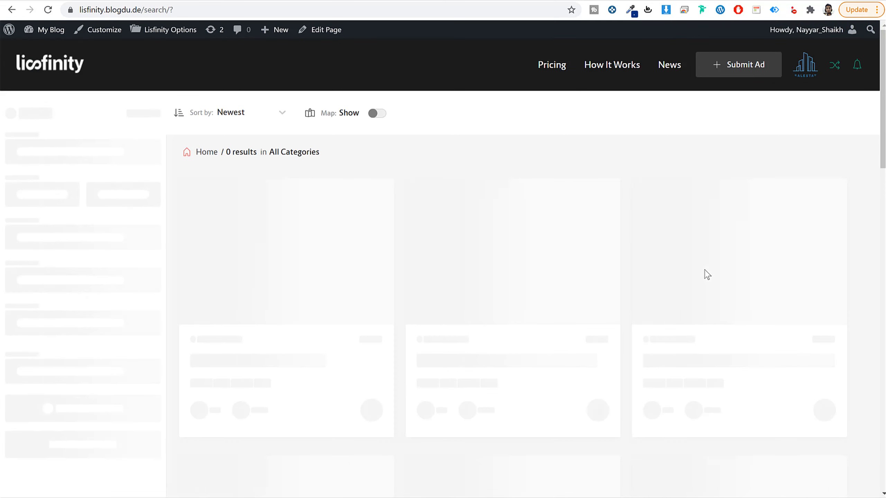
scroll(873, 215, "down", 5)
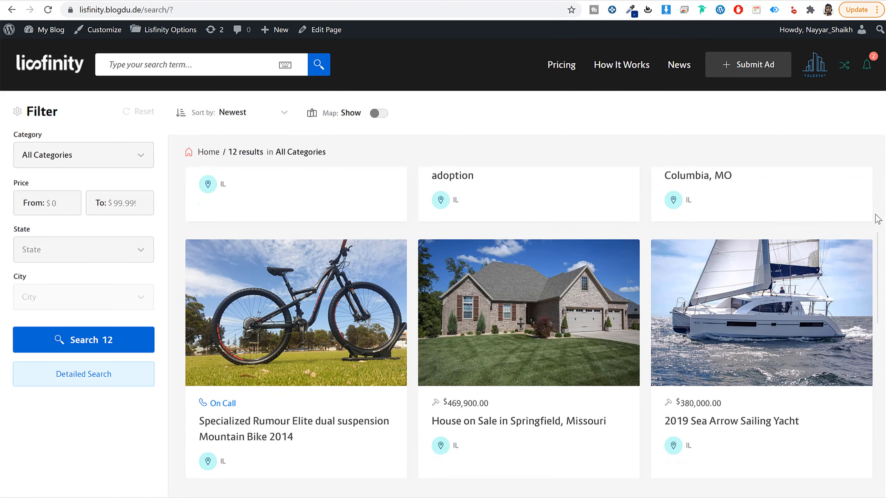
scroll(877, 219, "down", 2)
scroll(877, 219, "up", 7)
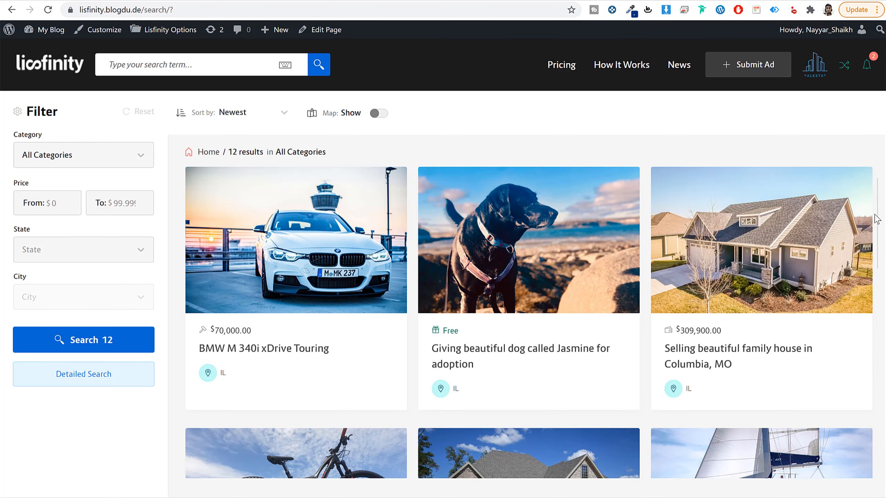
Step: Show the results map, zoom into its cluster of three ads, hide the map and view the sorting options
left_click(377, 113)
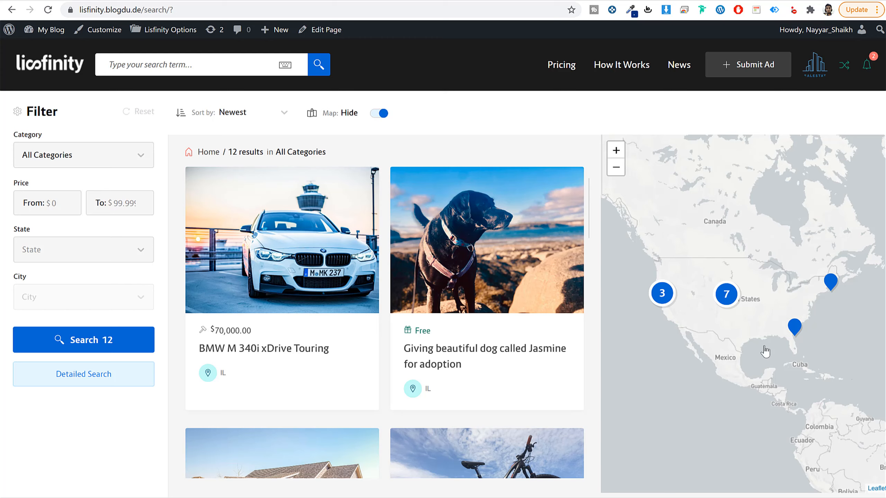
left_click(662, 293)
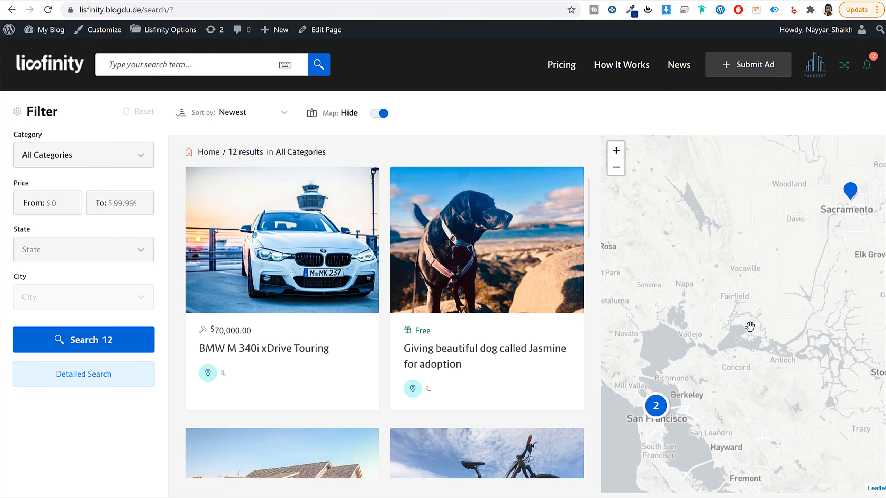
left_click(382, 115)
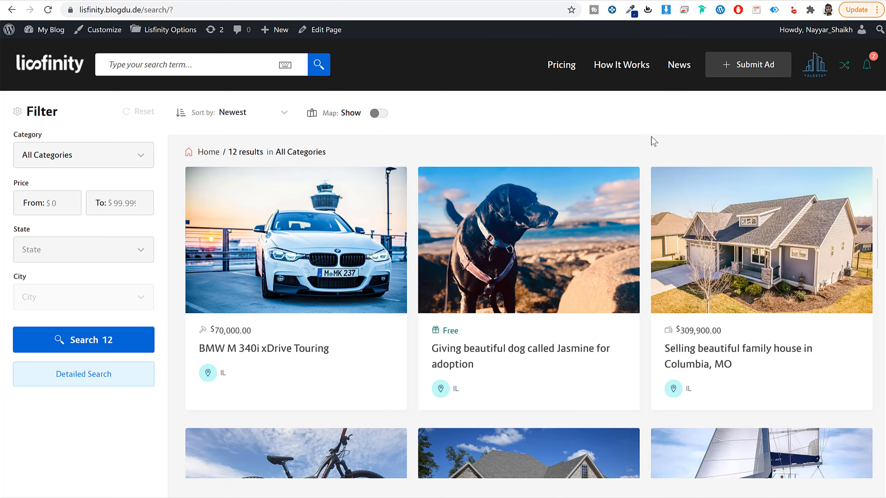
left_click(244, 119)
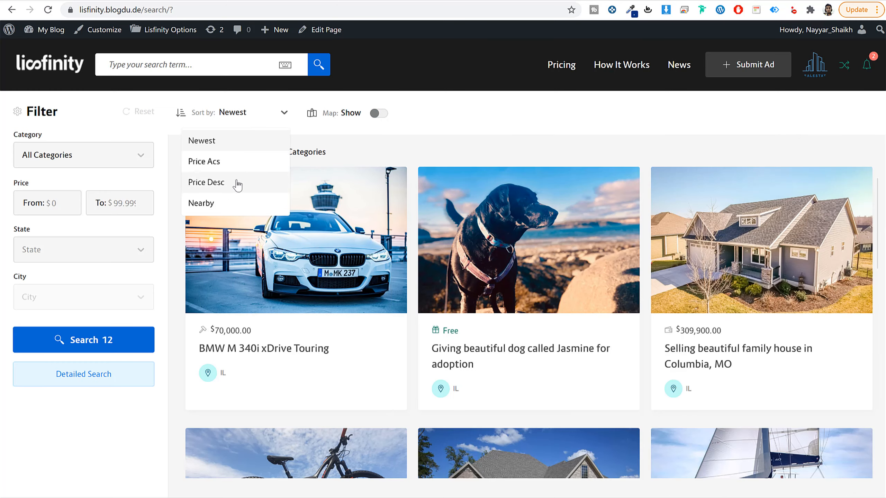
left_click(472, 147)
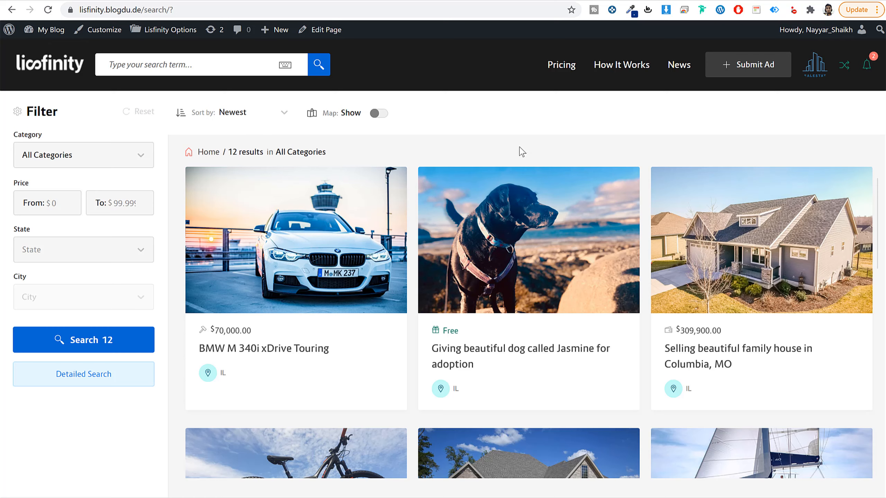
Step: Set the category filter to Real Estates and look through the property and facilities filters
left_click_drag(51, 140, 4, 141)
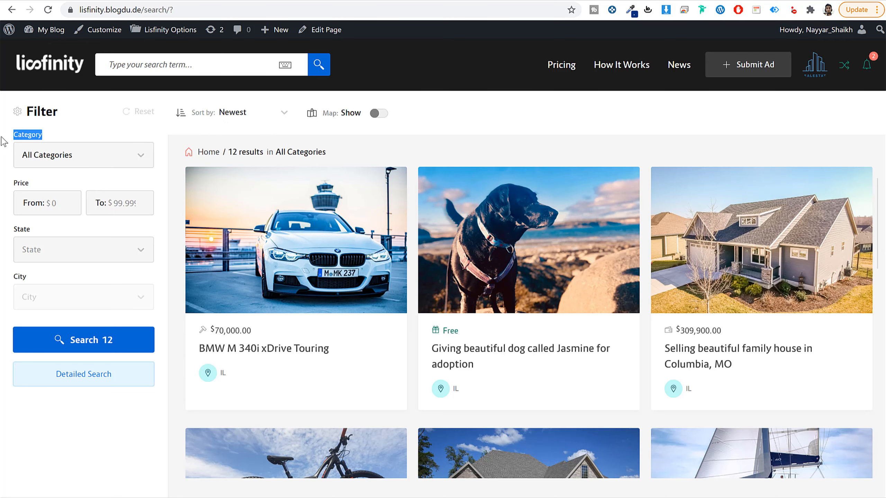
left_click(116, 164)
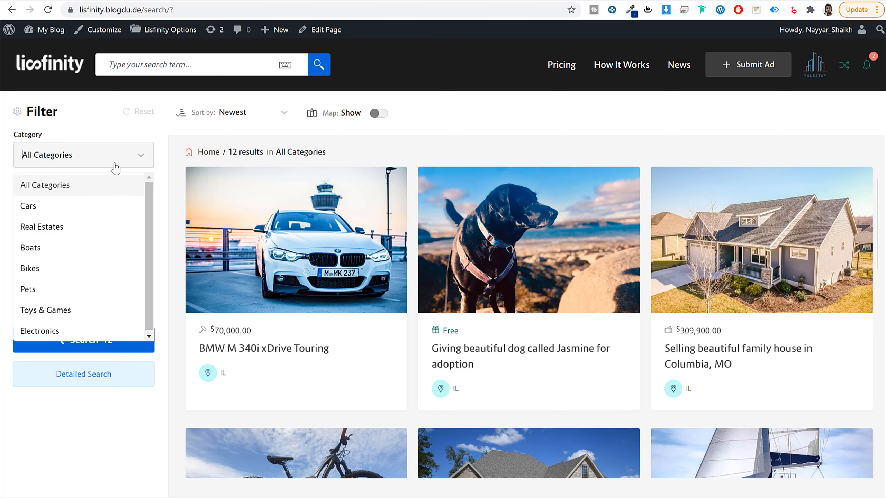
left_click(42, 227)
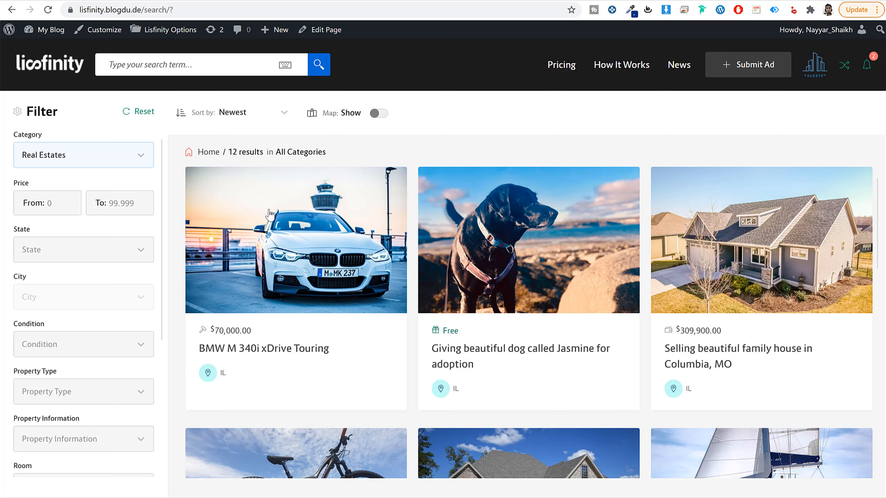
scroll(118, 243, "down", 7)
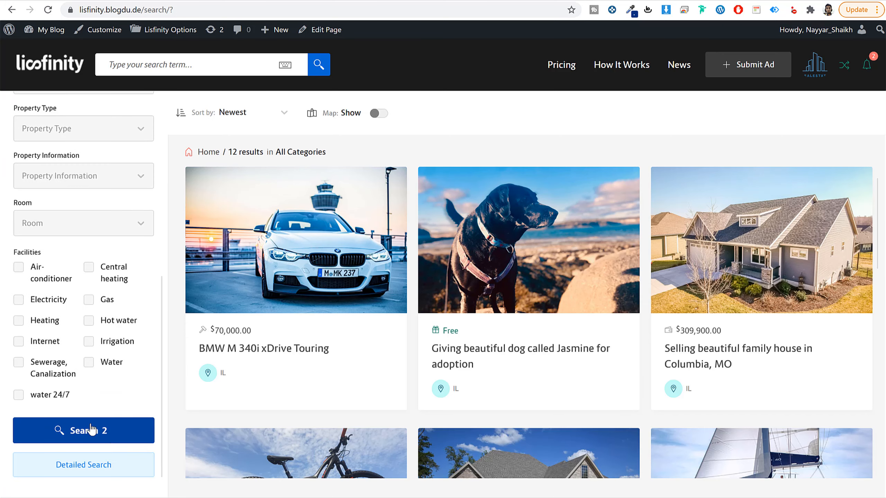
scroll(94, 438, "up", 7)
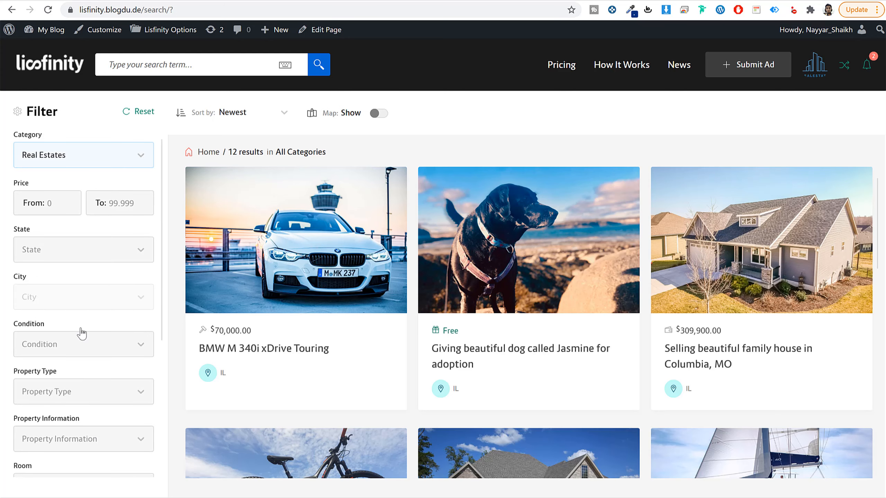
Step: Examine the real estate filters, including the price range, state choices, property fields and facilities
left_click(57, 202)
left_click(129, 202)
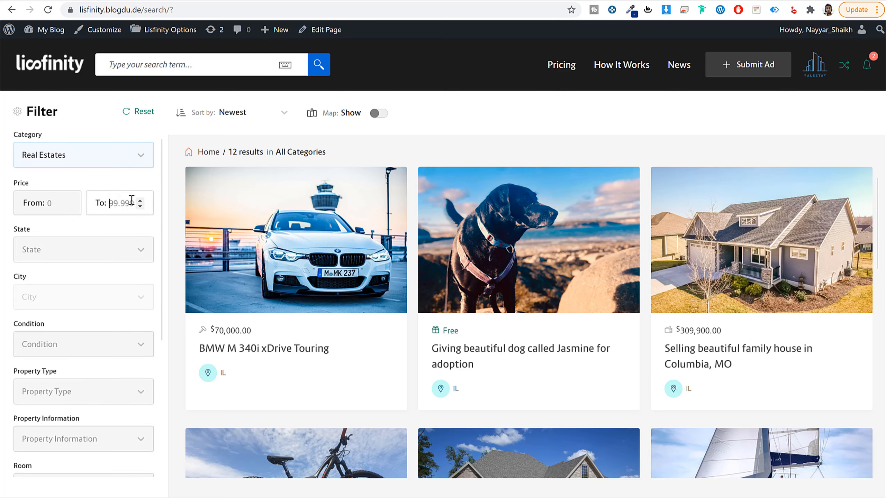
left_click(49, 202)
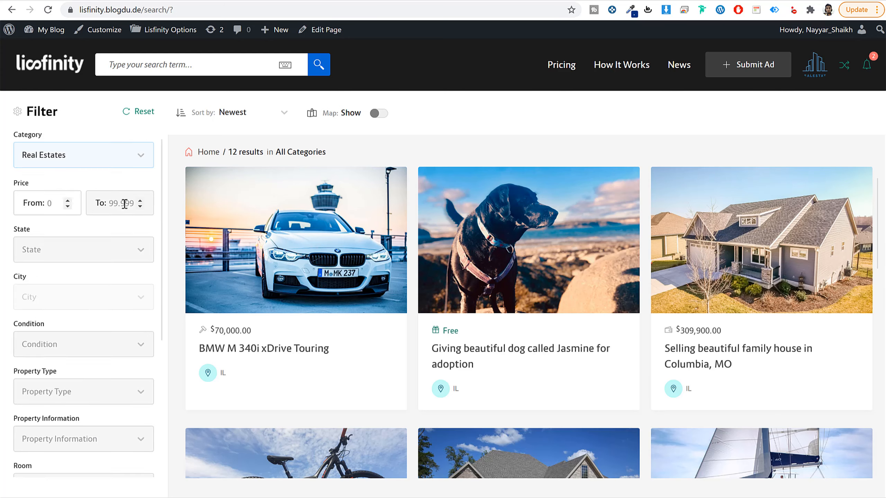
left_click(74, 259)
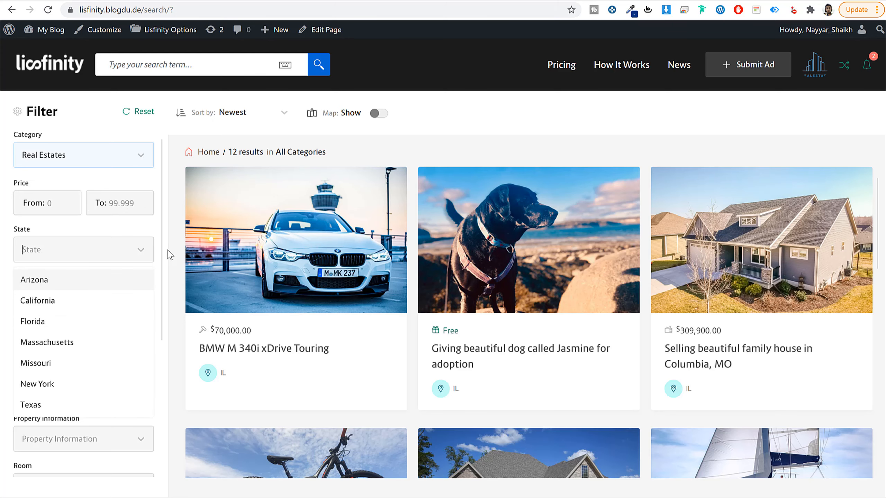
left_click(157, 253)
scroll(92, 335, "down", 5)
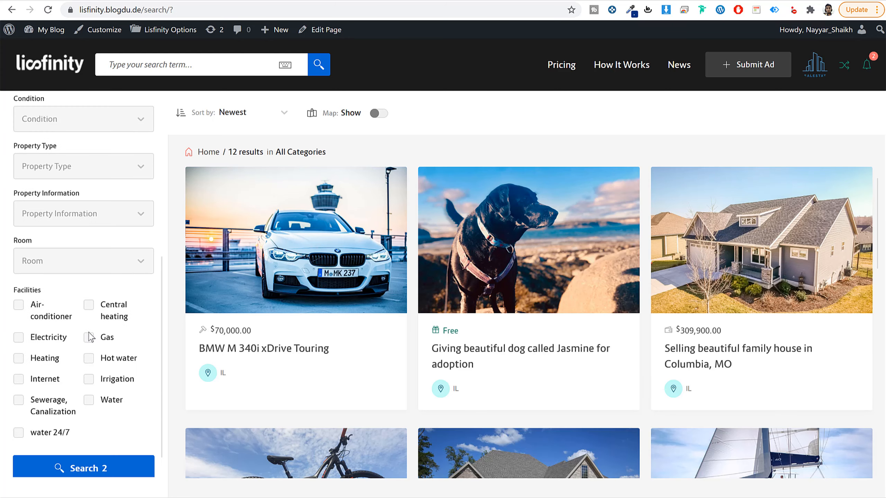
scroll(87, 356, "up", 5)
scroll(87, 307, "down", 5)
scroll(93, 320, "up", 5)
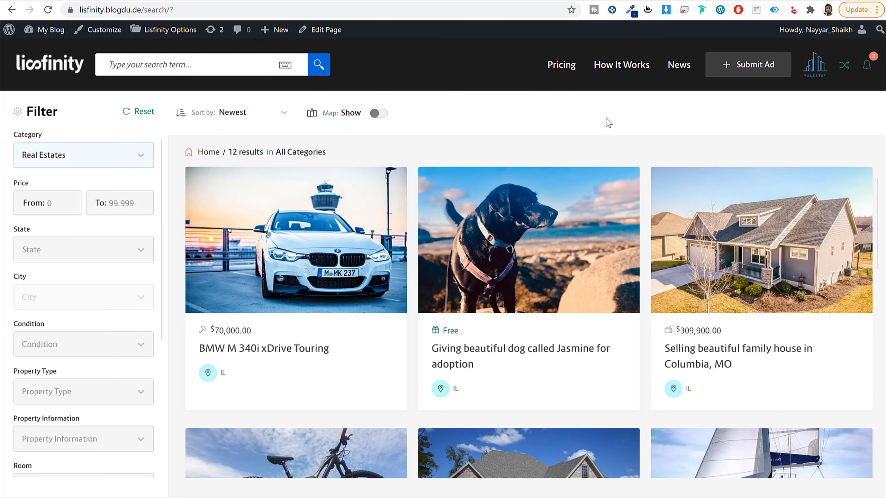
Step: Leave the search results and return to the site's home page
left_click(66, 69)
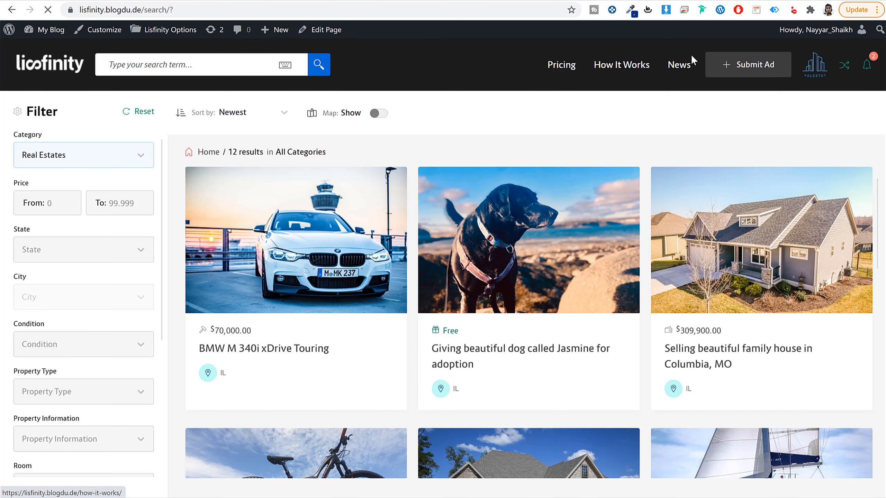
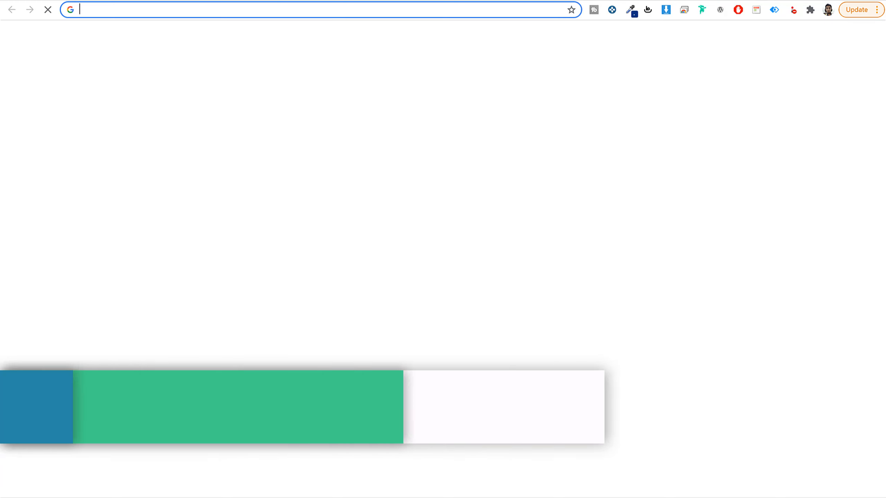
Step: Open bloggdude.com/a2 in a new tab and bring the A2 Hosting shared plans and their features into view
type("bloggdude.com/a2")
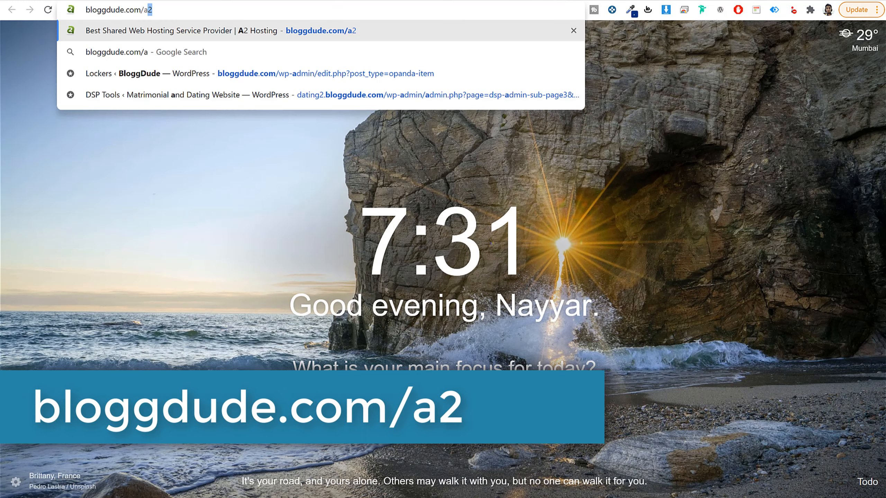
key("Return")
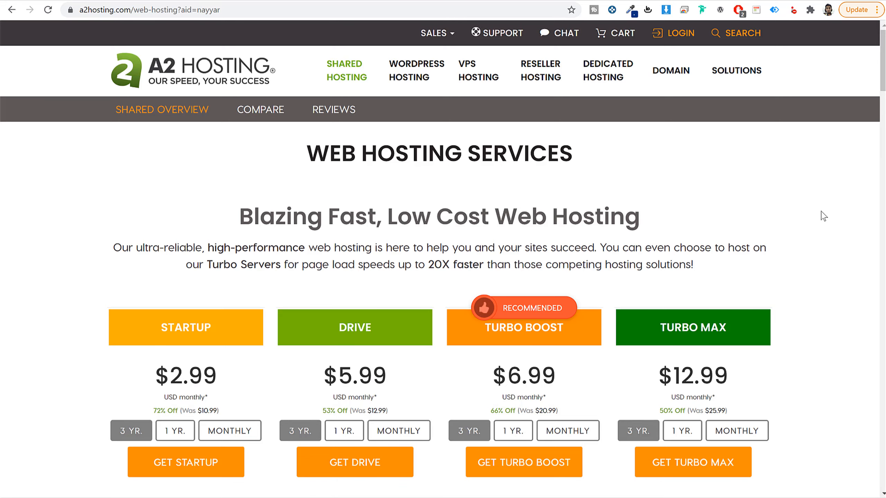
scroll(824, 216, "down", 1)
scroll(824, 216, "down", 5)
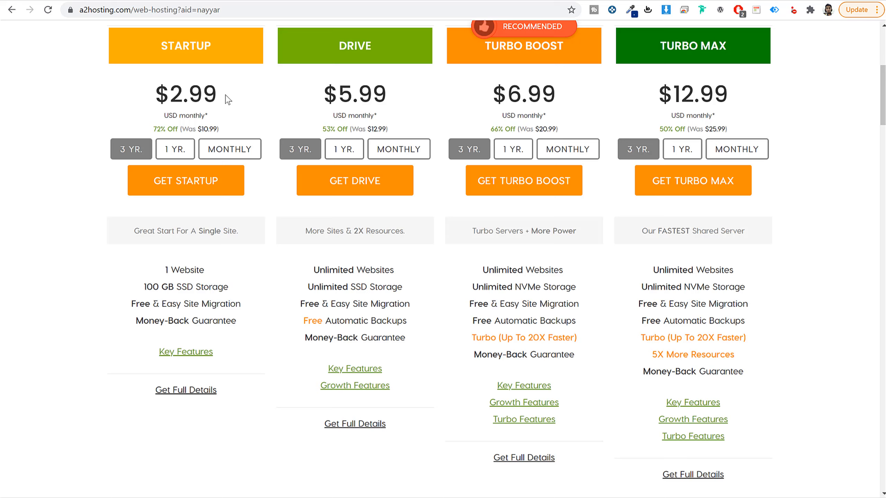
Step: Compare the Startup and Drive plans by Startup's monthly price and both plans' website allowances
left_click_drag(233, 99, 114, 92)
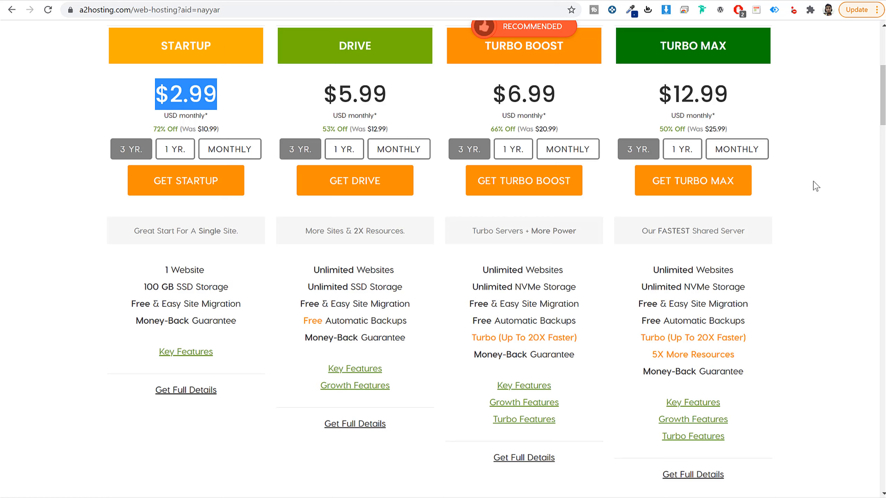
double_click(350, 46)
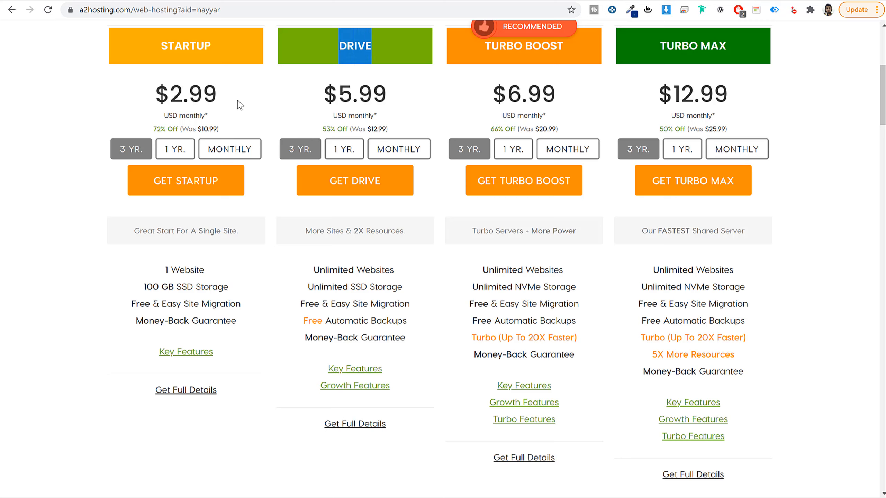
left_click_drag(161, 44, 227, 44)
left_click_drag(222, 274, 153, 265)
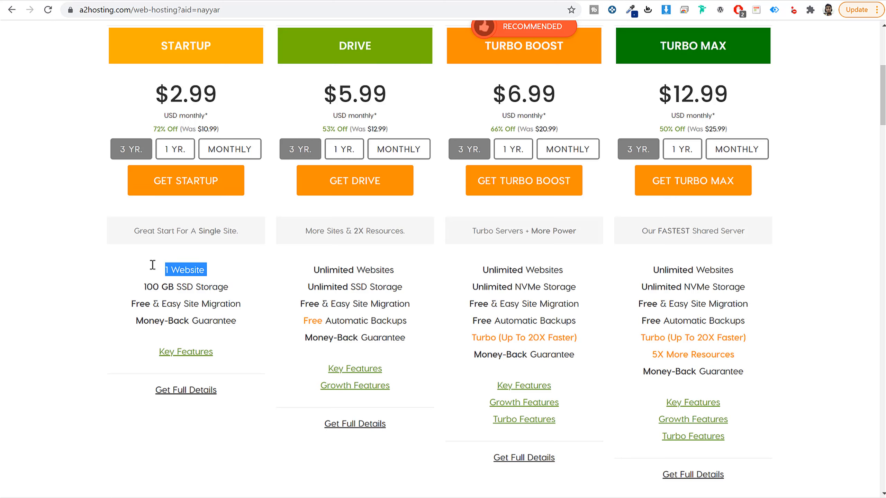
left_click_drag(334, 49, 375, 45)
left_click_drag(399, 273, 302, 274)
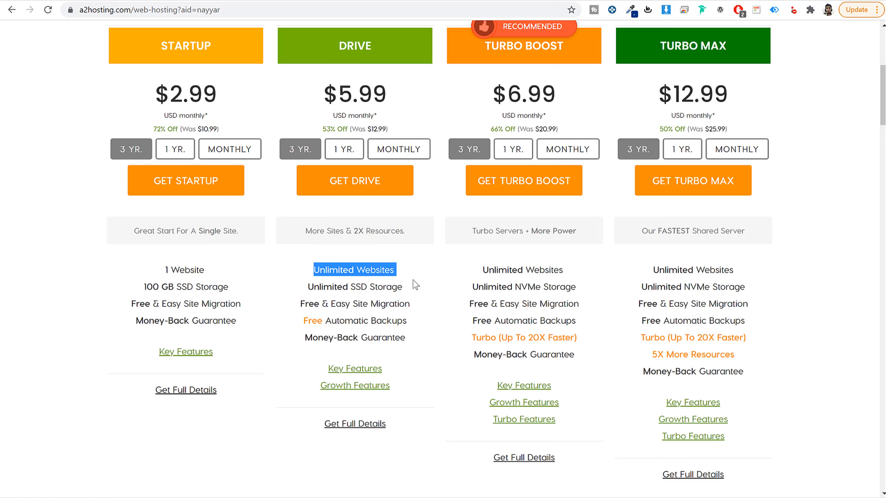
Step: Revisit the Lisfinity site's home page and return to the A2 Hosting plans
left_click(99, 0)
scroll(348, 249, "down", 4)
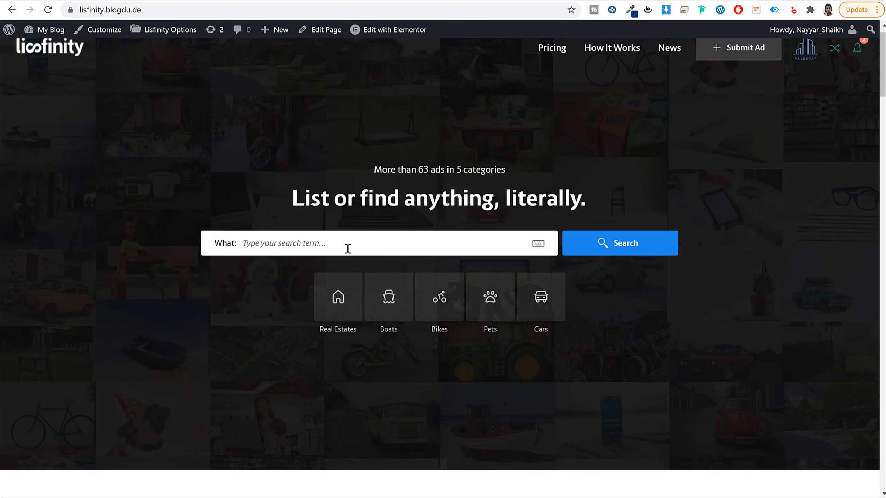
scroll(348, 249, "up", 4)
left_click(272, 0)
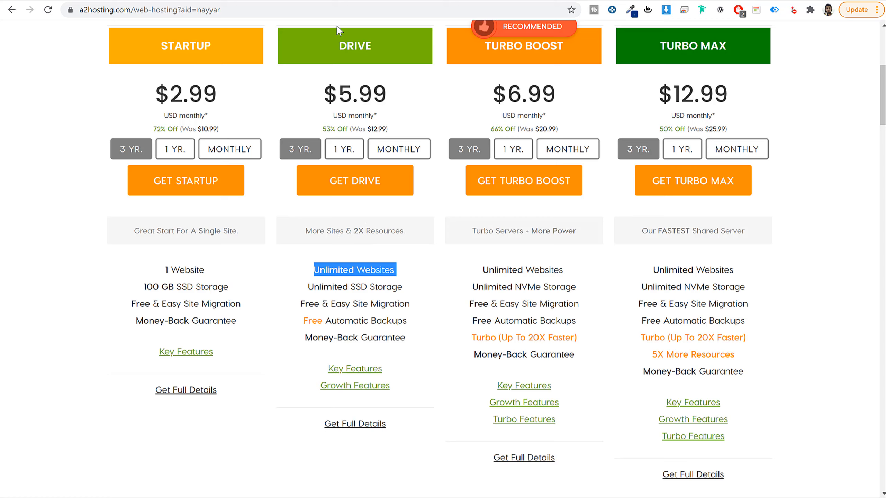
Step: Examine the Drive plan's website allowance, SSD storage, site migration and automatic backups
left_click_drag(342, 41, 402, 44)
left_click_drag(401, 271, 303, 272)
left_click(418, 280)
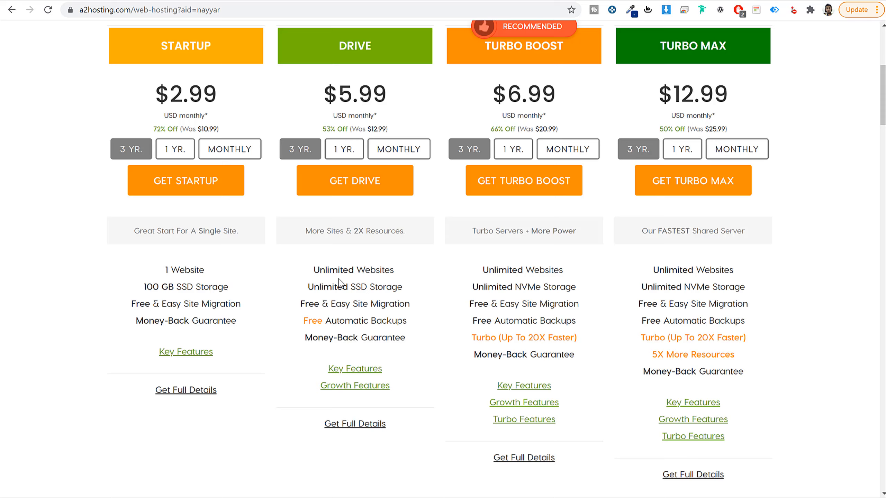
left_click_drag(320, 287, 435, 289)
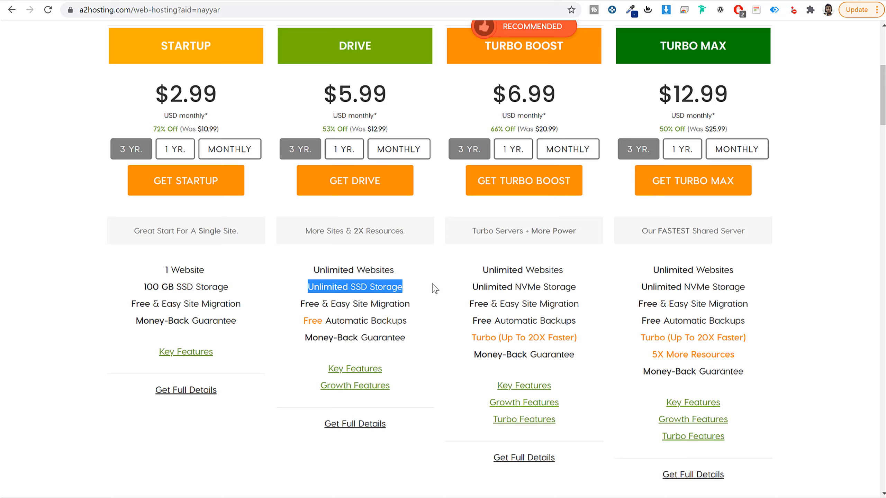
left_click(330, 301)
left_click_drag(300, 304, 429, 309)
left_click_drag(294, 323, 426, 325)
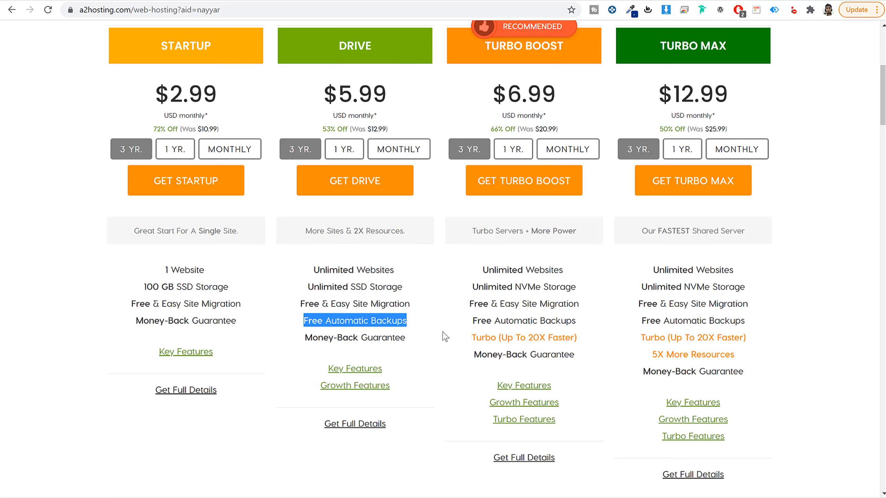
Step: View the Key Features and Growth Features lists of the Drive plan
scroll(445, 337, "down", 3)
mouse_move(366, 258)
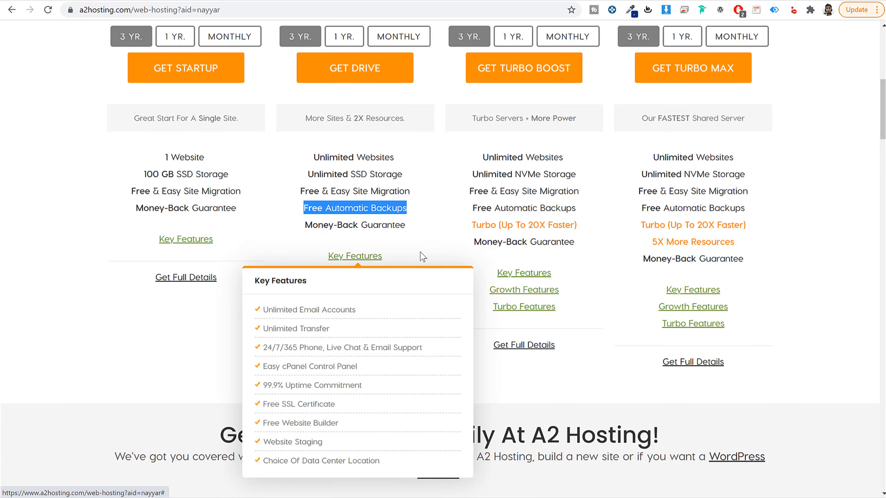
mouse_move(373, 276)
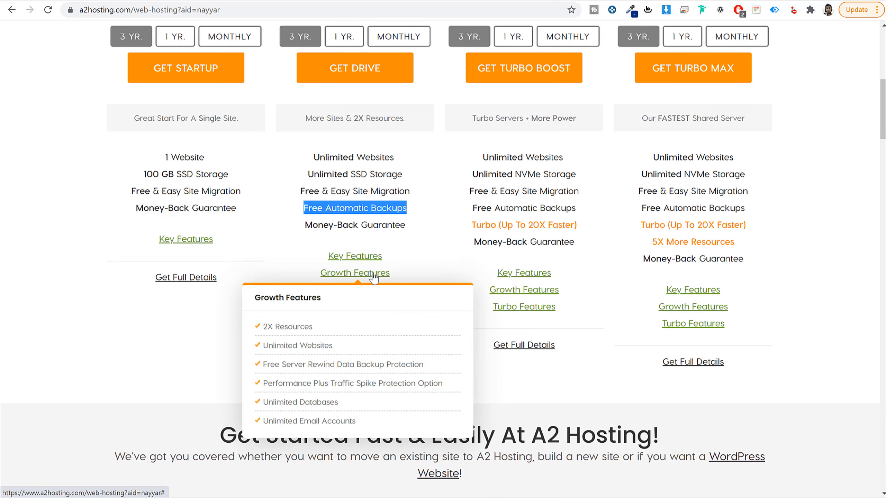
scroll(453, 280, "up", 5)
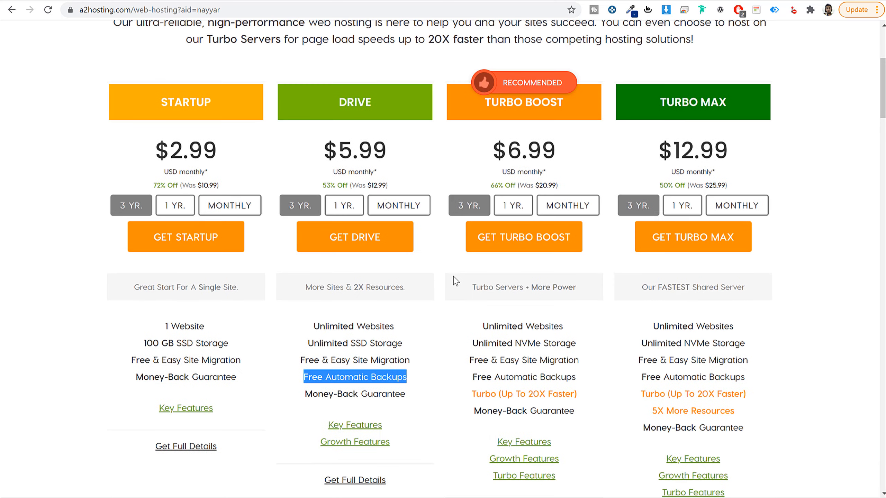
scroll(456, 281, "down", 2)
left_click(457, 280)
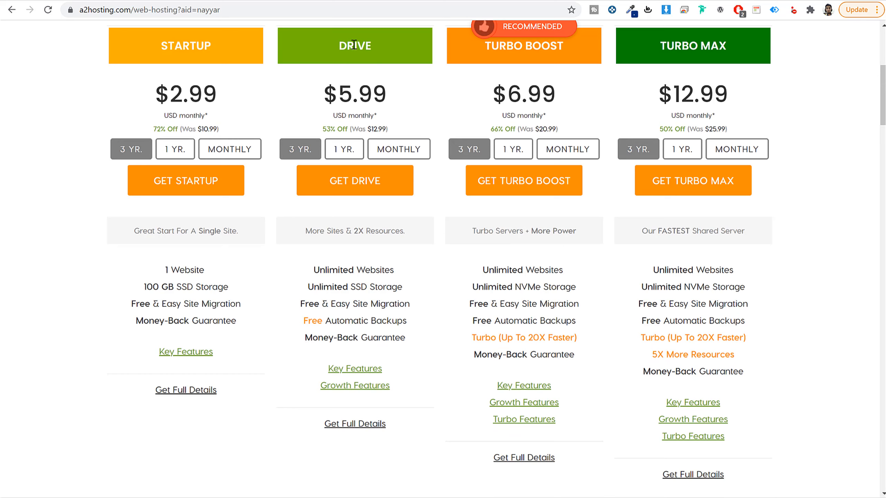
Step: Set the Drive plan's billing term to 1 year and proceed to order it
left_click(392, 49)
left_click_drag(403, 92, 332, 93)
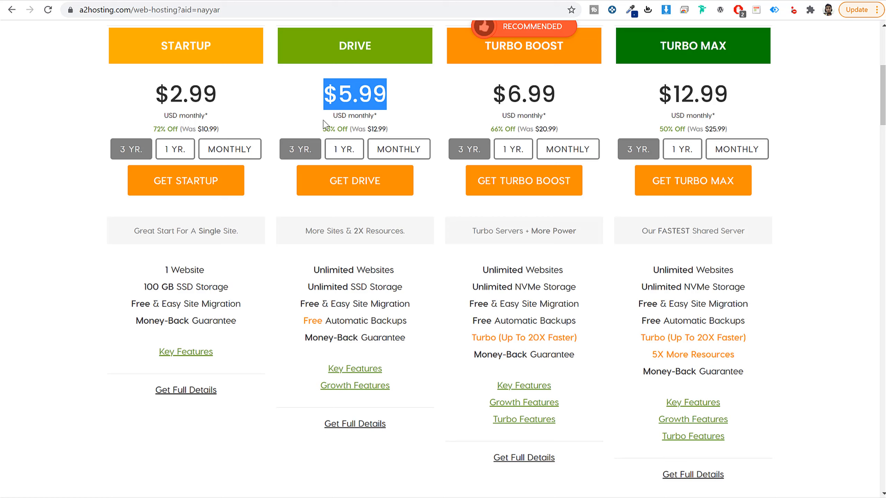
left_click(340, 154)
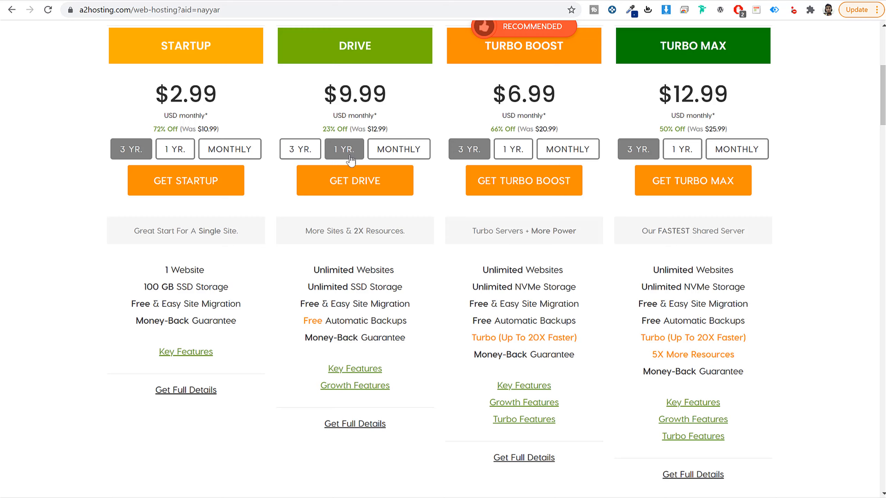
left_click(361, 184)
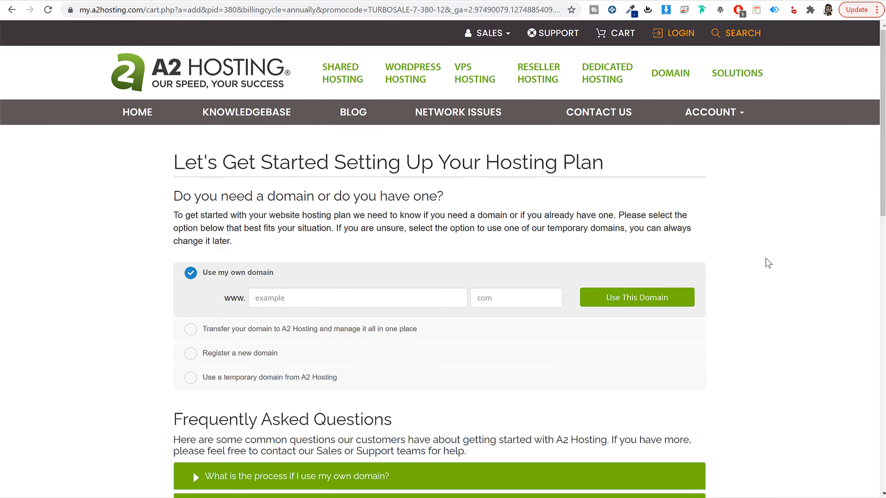
Step: Fill in the Use my own domain option with the site owner's name as domain and com as extension
scroll(766, 259, "down", 4)
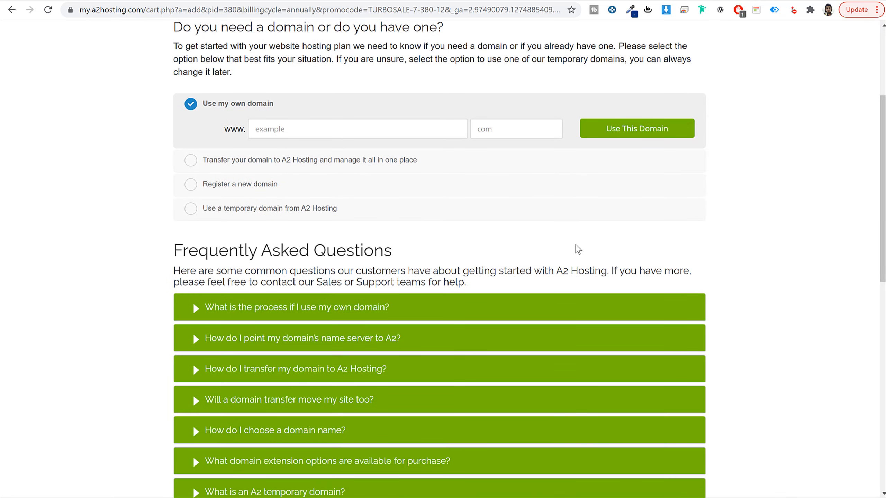
left_click_drag(274, 106, 202, 111)
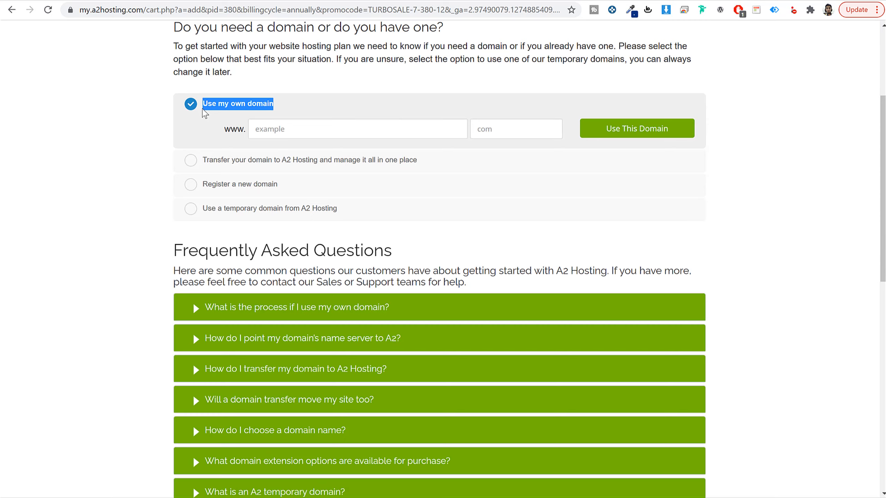
scroll(829, 217, "up", 3)
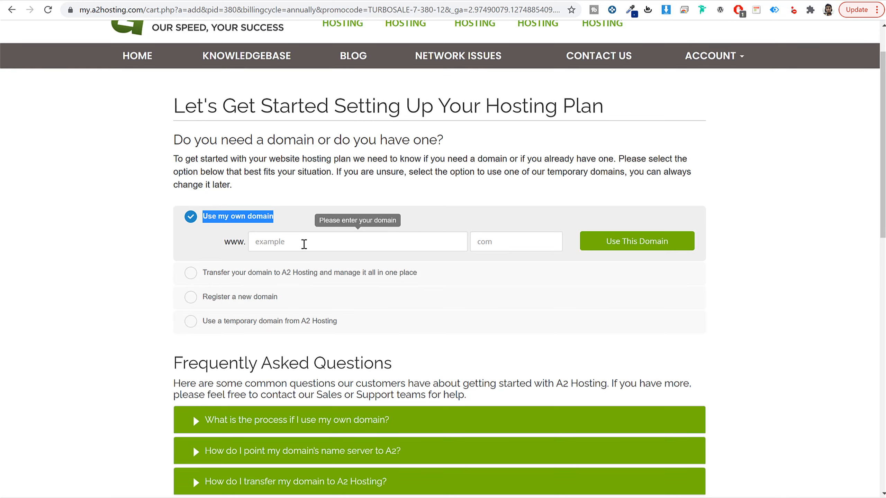
left_click(305, 244)
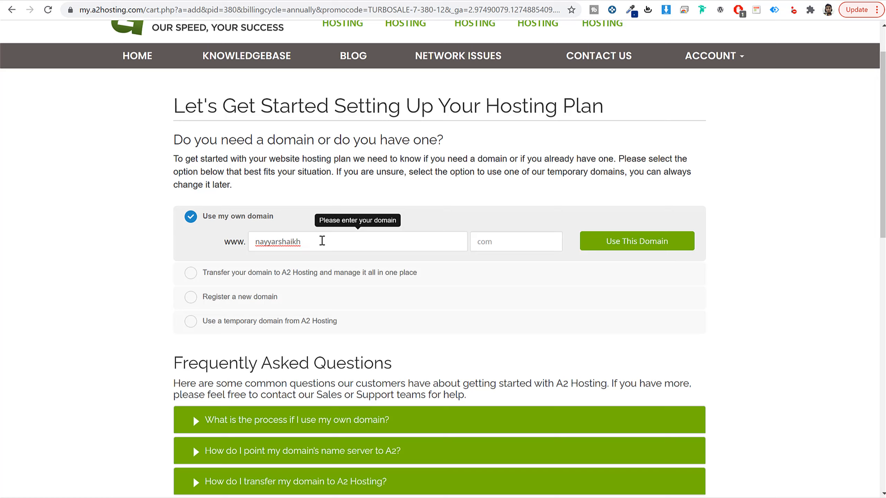
double_click(322, 241)
left_click(511, 238)
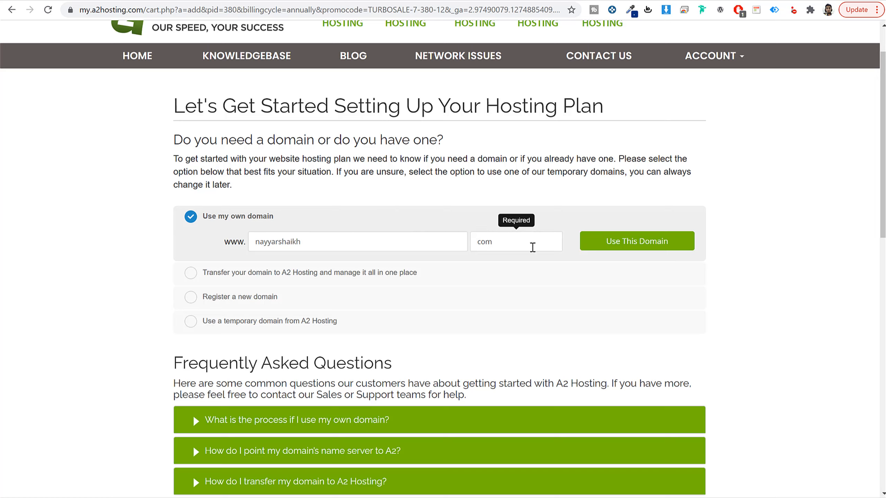
double_click(275, 241)
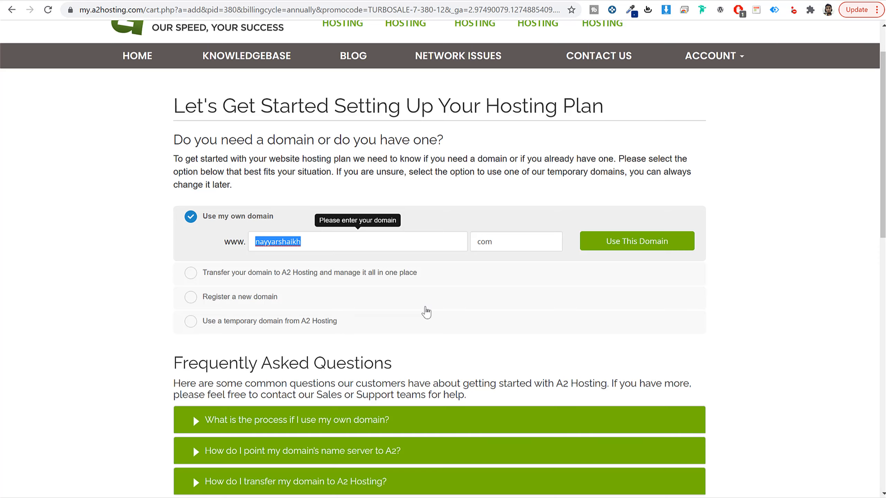
Step: Choose to register a new domain and enter the site owner's full name as the domain name
left_click(190, 297)
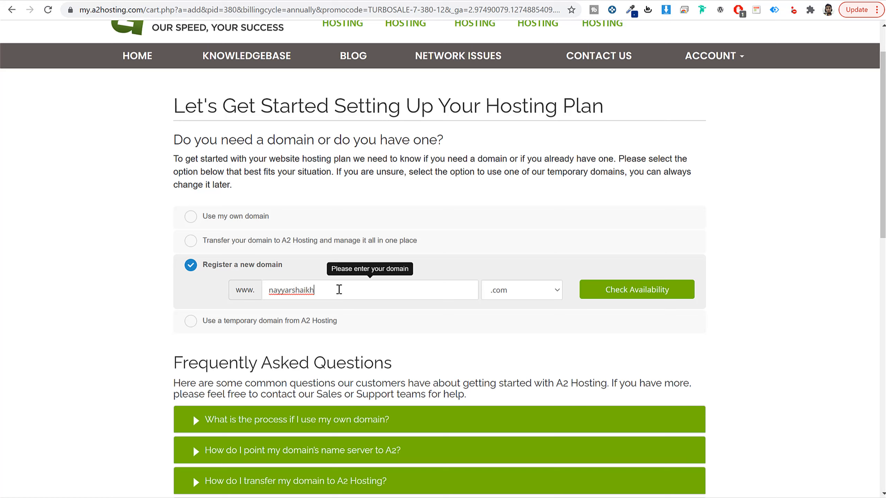
left_click_drag(339, 290, 246, 292)
Step: Look through the extensions offered for the new domain, keep .com, and review the registration option
left_click(555, 291)
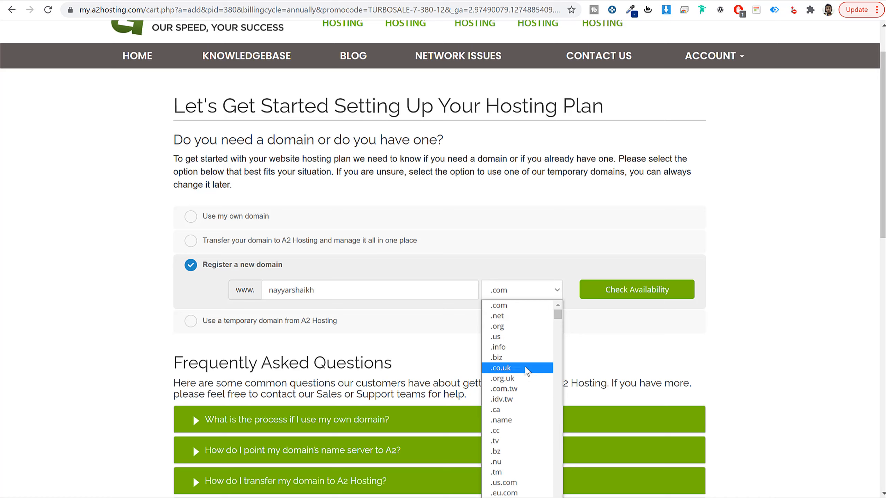
scroll(530, 433, "down", 5)
scroll(530, 433, "down", 5)
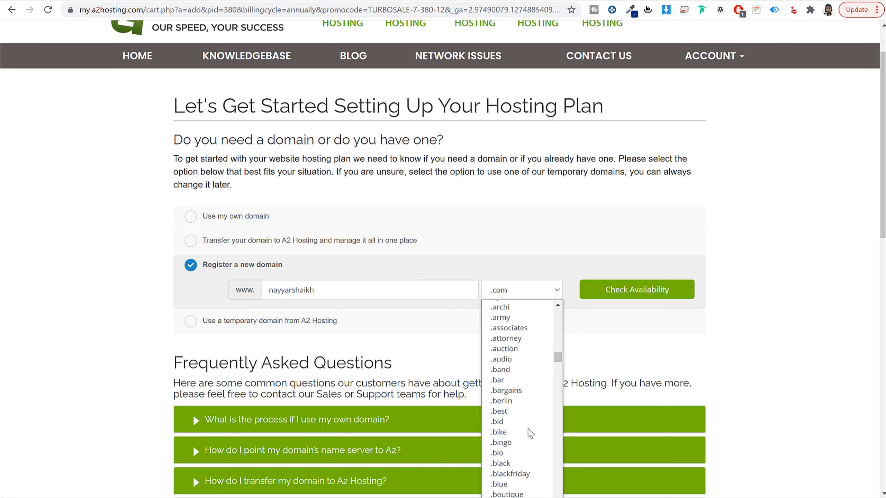
scroll(530, 433, "up", 8)
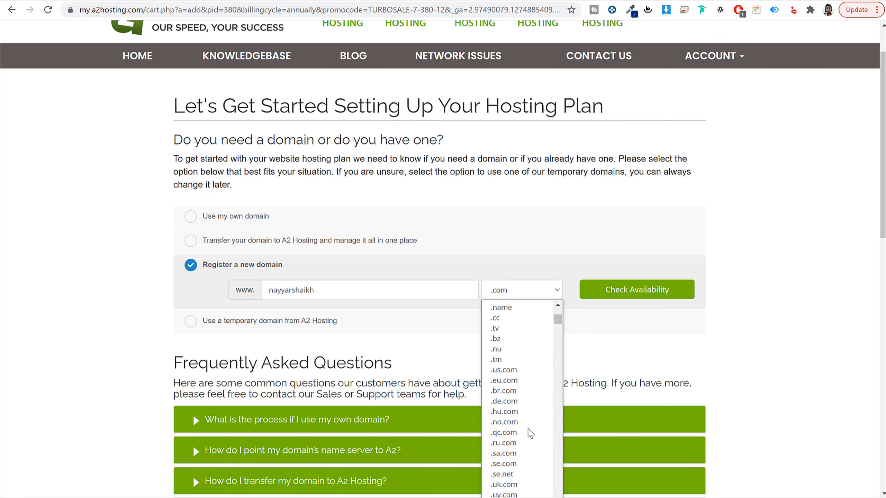
scroll(530, 432, "up", 3)
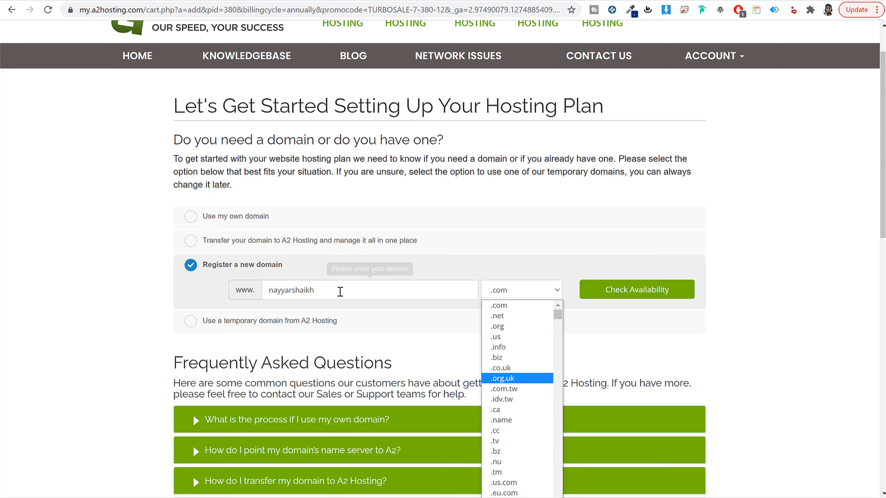
scroll(548, 350, "down", 10)
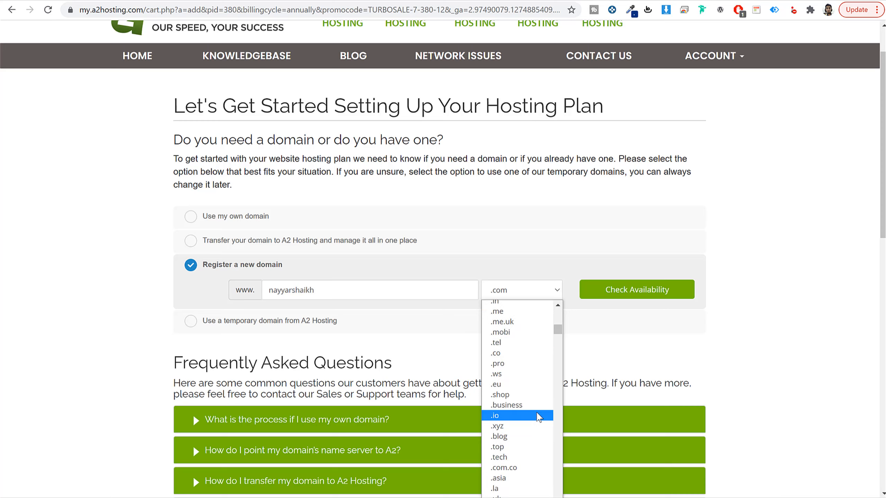
scroll(539, 417, "down", 5)
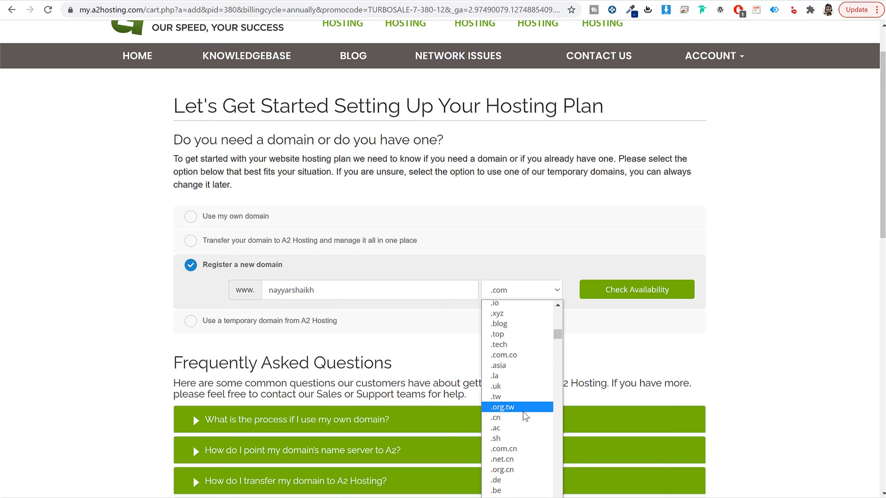
scroll(541, 395, "down", 7)
left_click(529, 298)
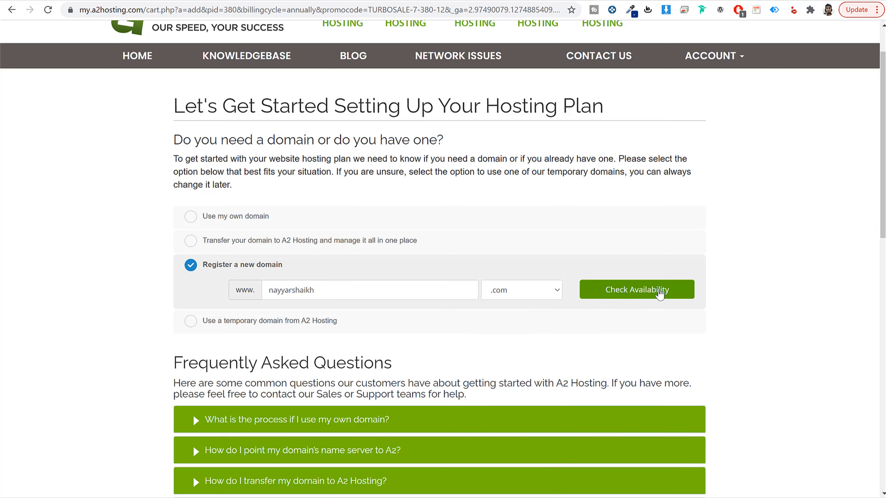
left_click(630, 299)
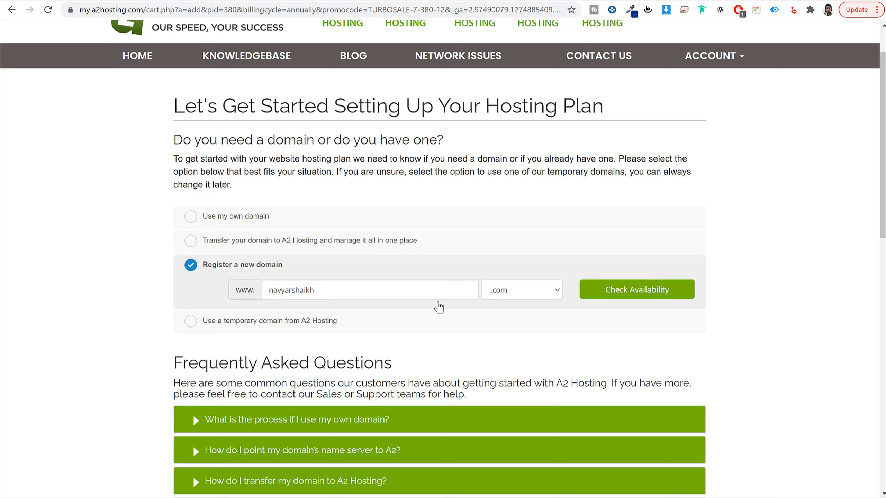
left_click_drag(282, 266, 188, 268)
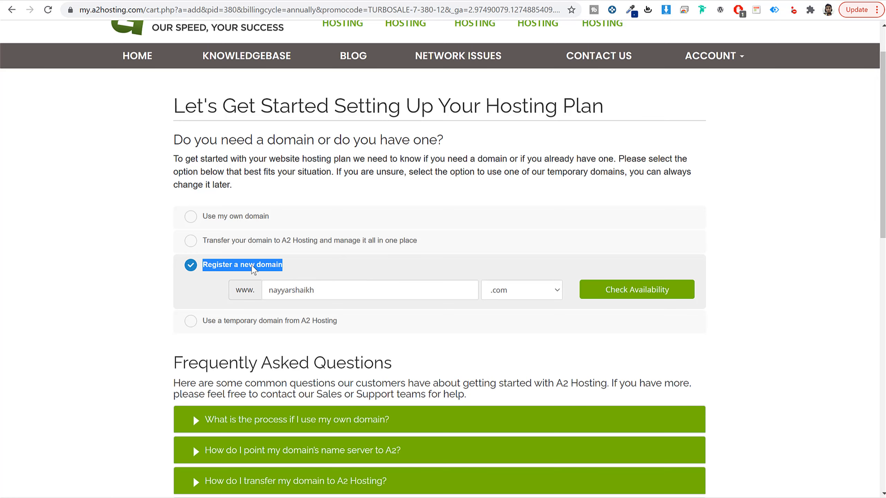
Step: Switch back to the Use my own domain option and continue the order with the domain already entered there
left_click_drag(332, 291, 263, 299)
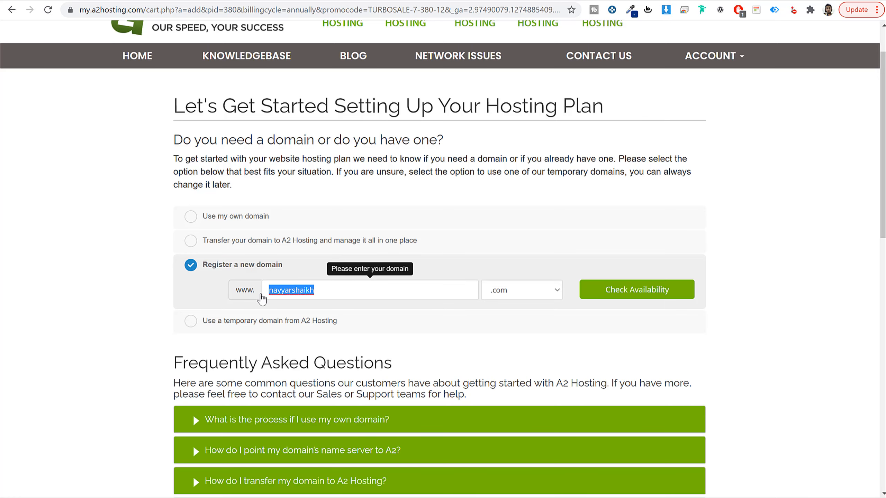
left_click(246, 283)
left_click(248, 216)
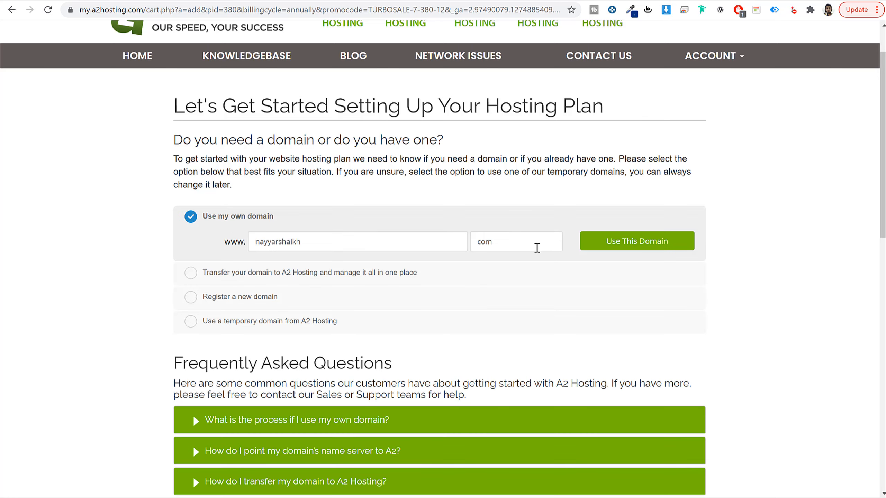
left_click(607, 253)
left_click(254, 302)
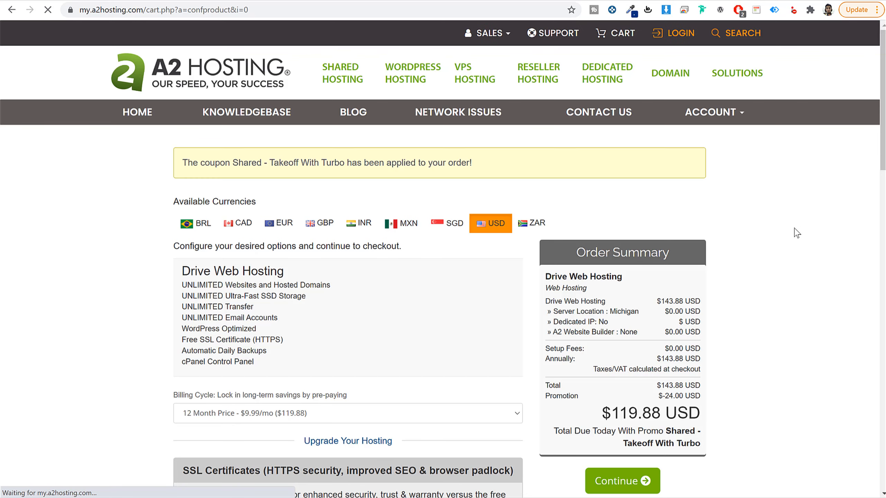
Step: Review the Drive Web Hosting configuration and order summary, and continue with the 12-month billing cycle
scroll(796, 233, "down", 8)
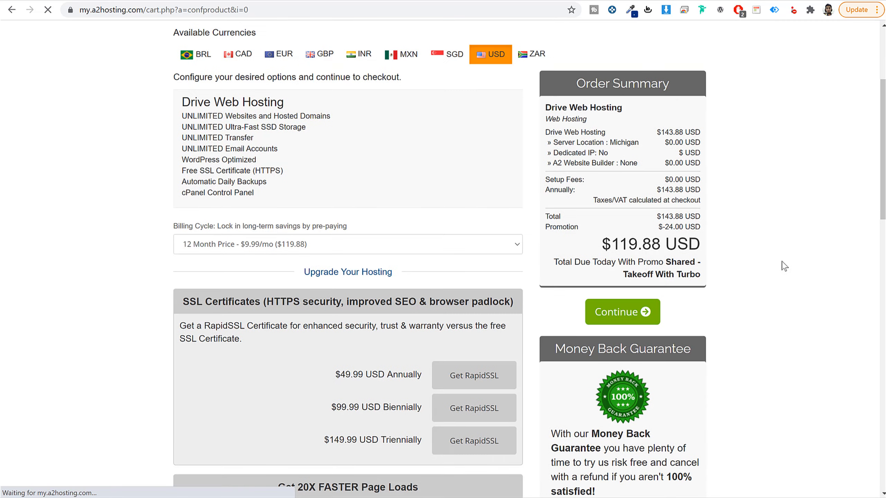
scroll(785, 262, "up", 8)
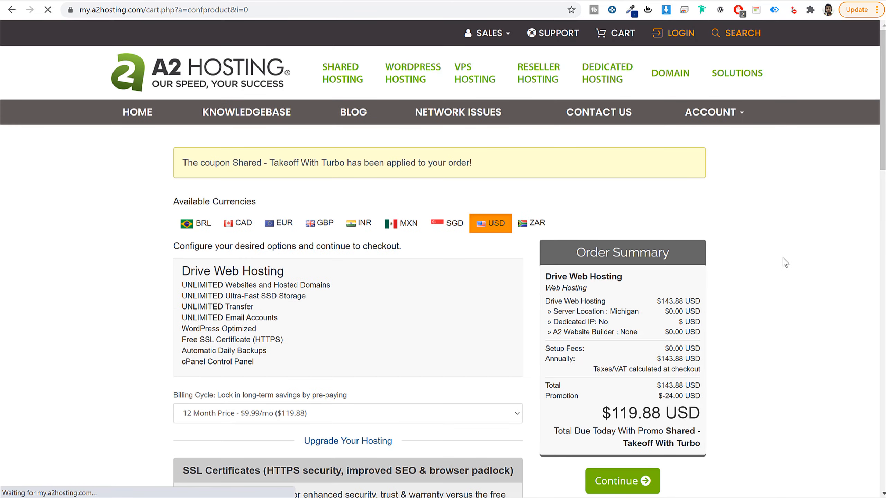
scroll(785, 262, "down", 6)
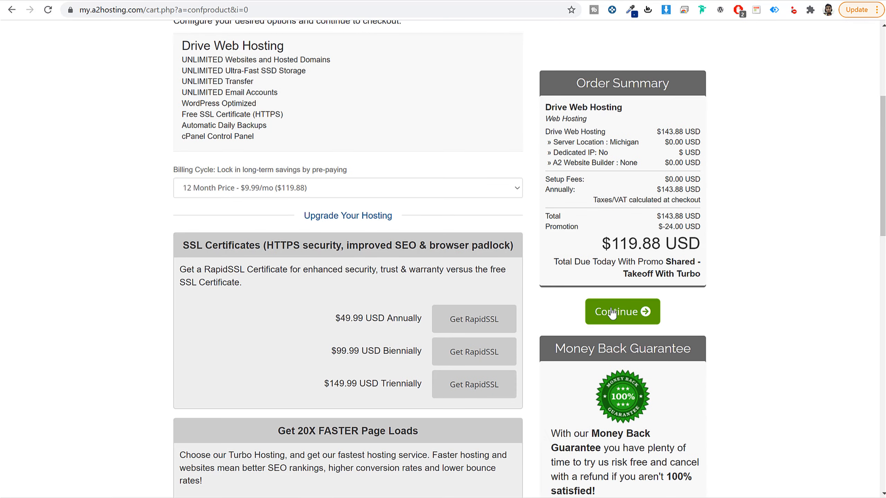
left_click(634, 311)
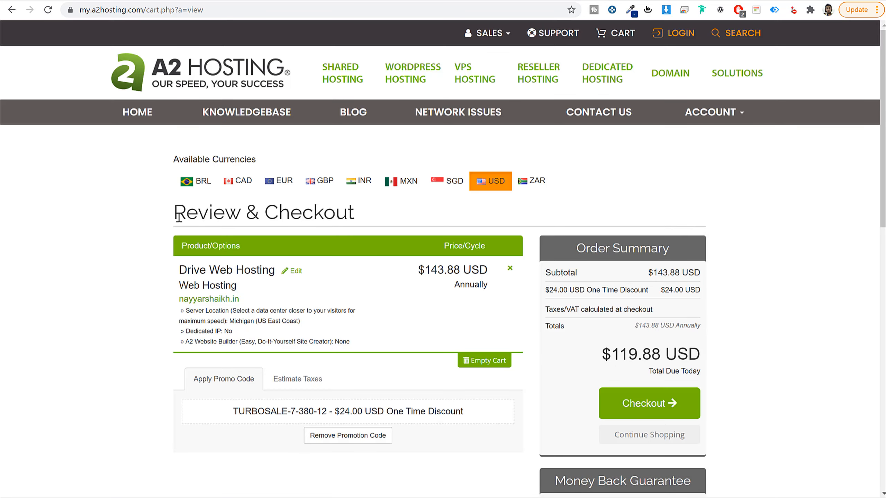
Step: Review the order and proceed to checkout
left_click_drag(179, 216, 391, 221)
left_click(427, 216)
left_click(646, 407)
Step: Look through the checkout form's personal information and billing address fields, including the country list
scroll(732, 279, "down", 3)
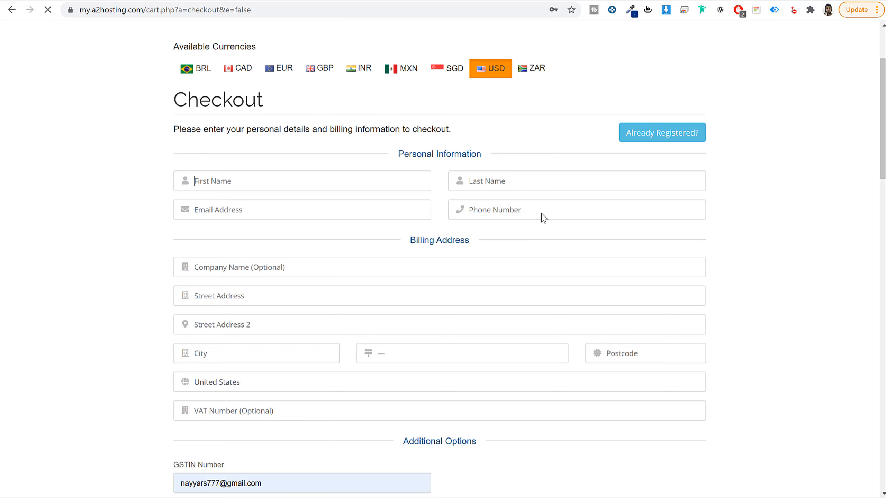
scroll(546, 218, "down", 5)
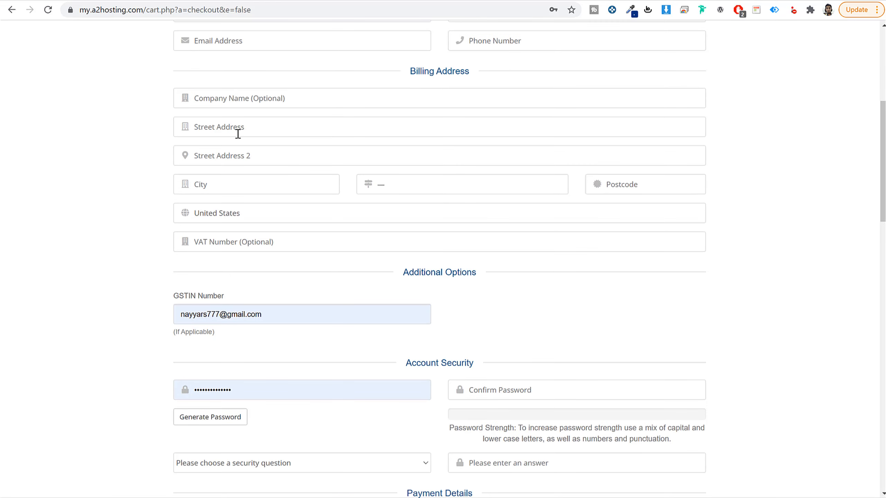
left_click(255, 219)
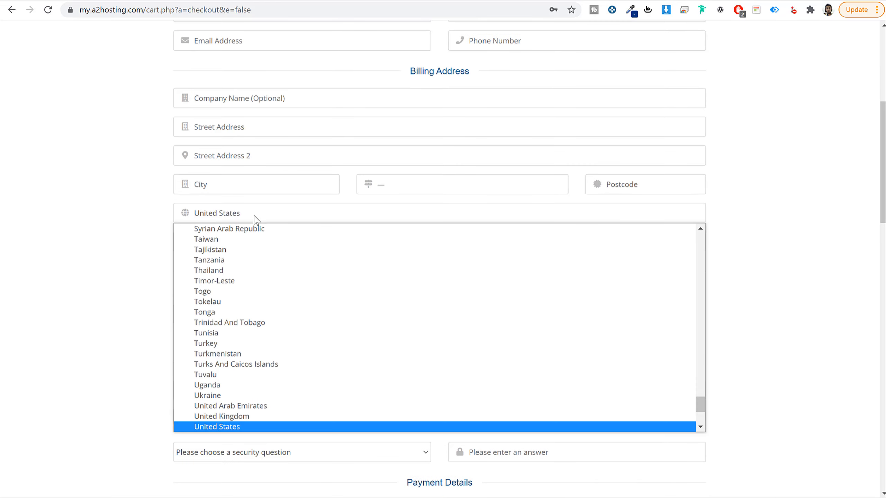
left_click(128, 265)
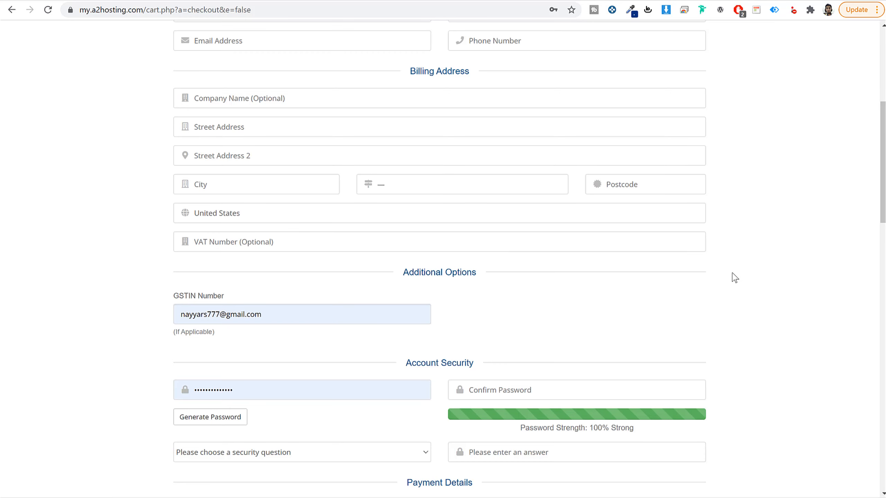
Step: Examine the Account Security password fields and the personal information fields needed to register on the checkout form
scroll(735, 277, "down", 1)
scroll(735, 278, "down", 4)
double_click(292, 224)
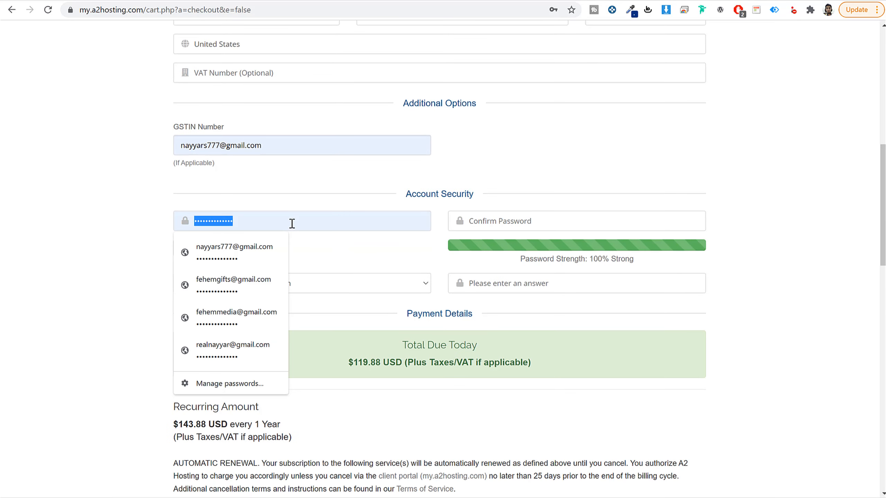
left_click(562, 220)
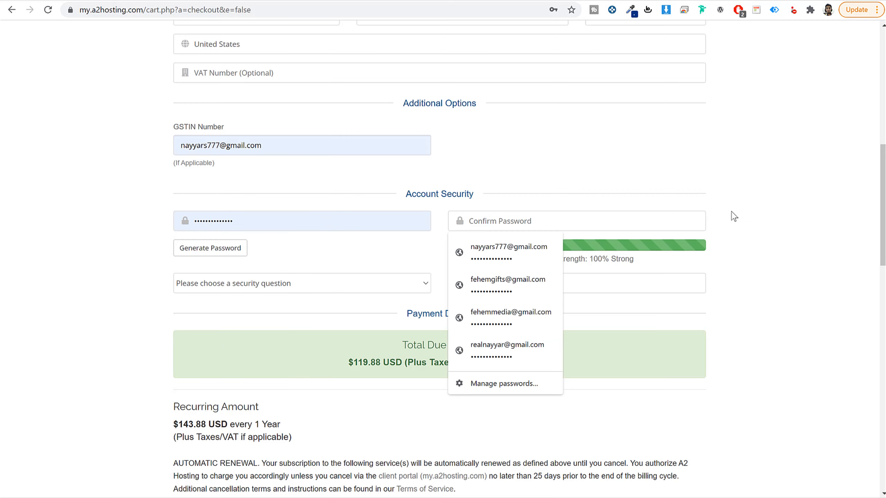
left_click(735, 226)
scroll(735, 226, "up", 8)
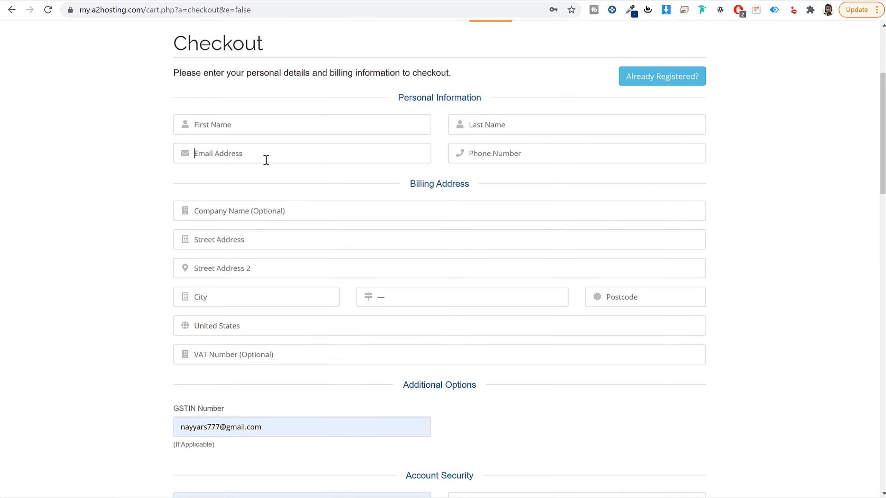
scroll(266, 160, "down", 8)
left_click(276, 211)
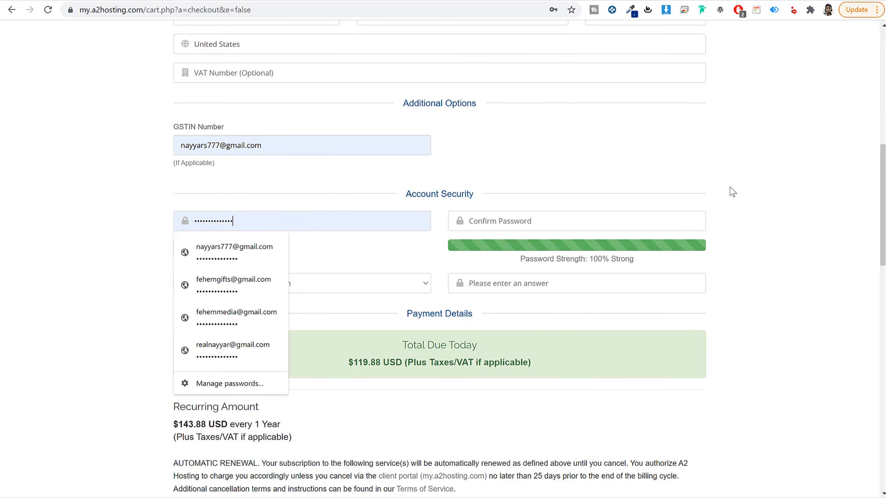
left_click(757, 231)
scroll(760, 237, "up", 6)
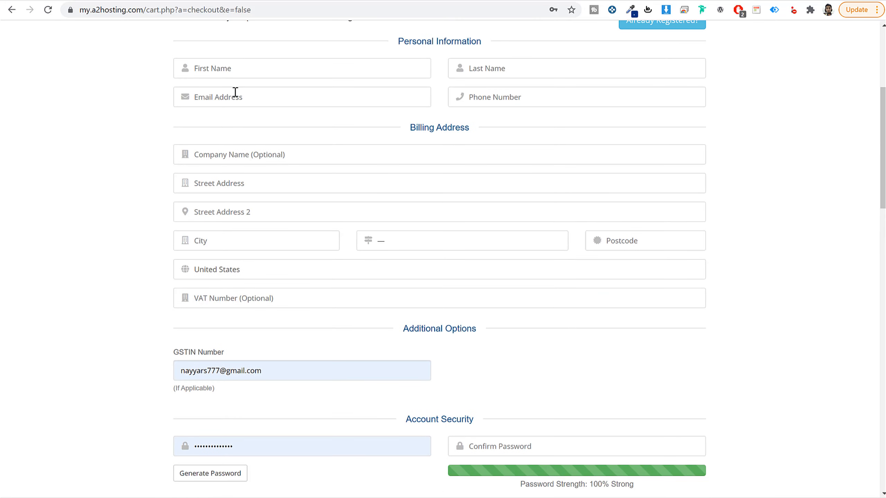
scroll(232, 96, "down", 8)
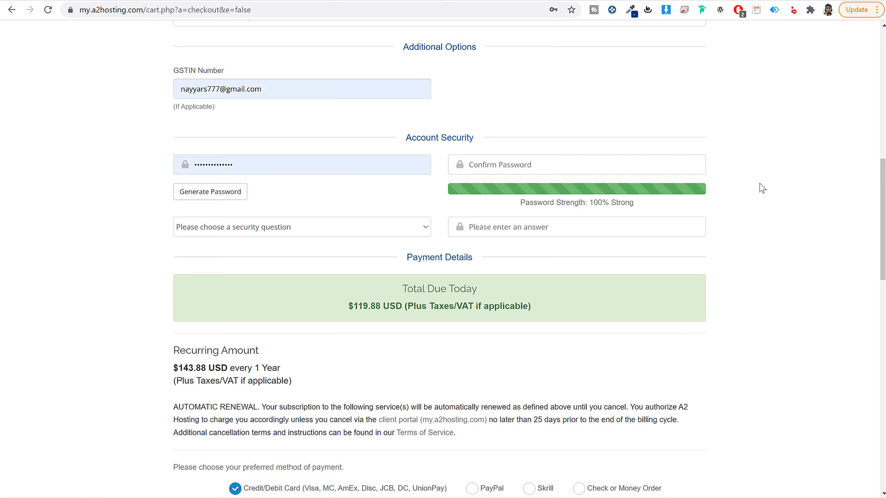
Step: Try the PayPal, Skrill and Bank Wire Transfer payment methods, and return to Credit/Debit Card
scroll(488, 192, "down", 11)
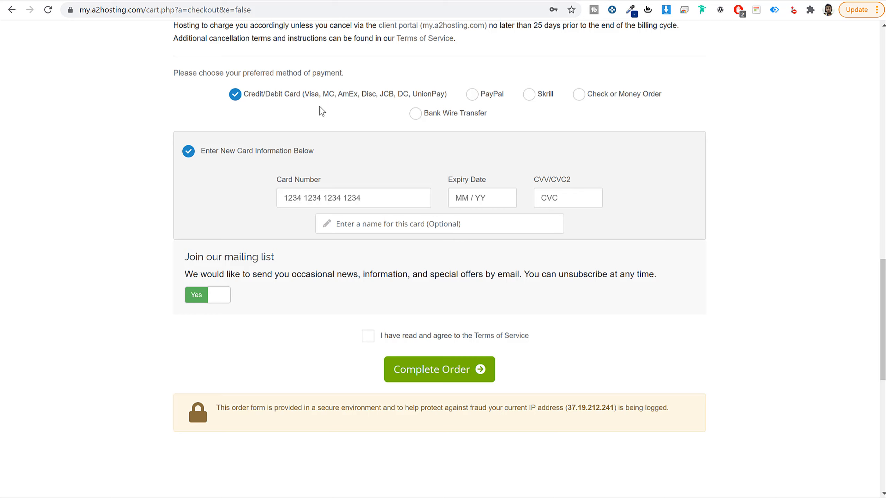
left_click(473, 94)
left_click(526, 100)
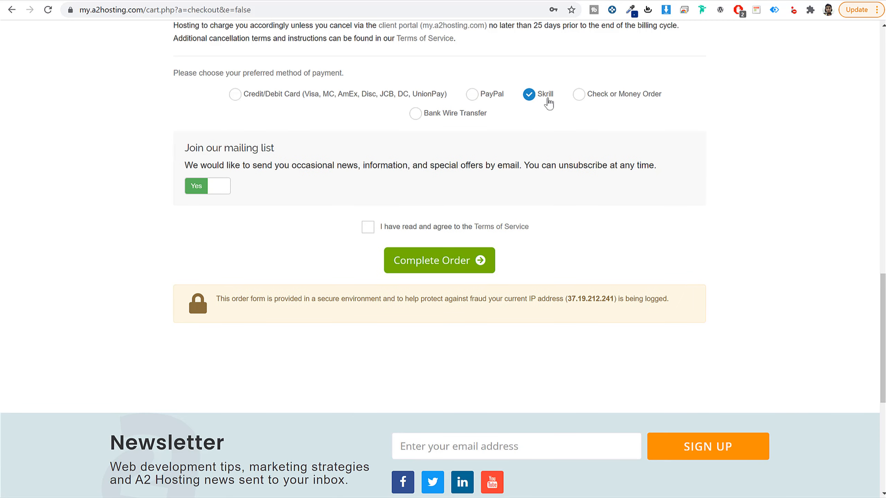
left_click(415, 114)
left_click(278, 96)
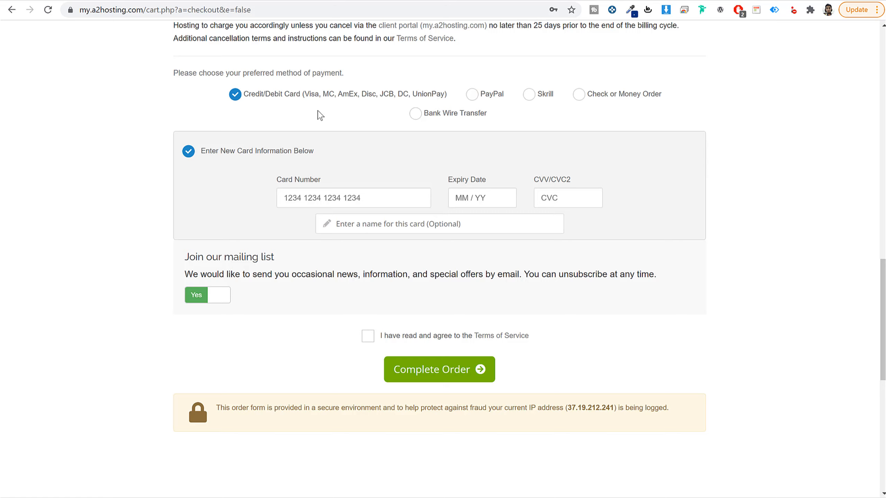
Step: Review the card types accepted for Credit/Debit Card payment and agree to the Terms of Service
left_click_drag(304, 95, 439, 97)
left_click(348, 99)
left_click_drag(304, 95, 442, 95)
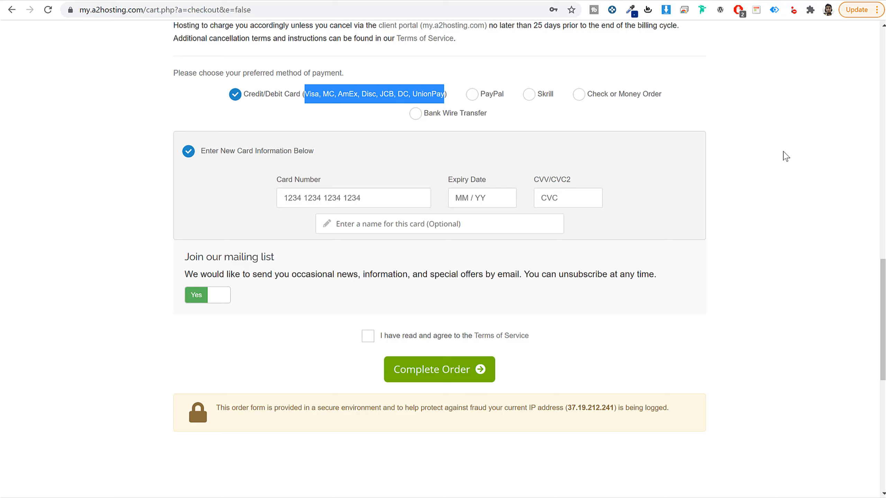
left_click(335, 109)
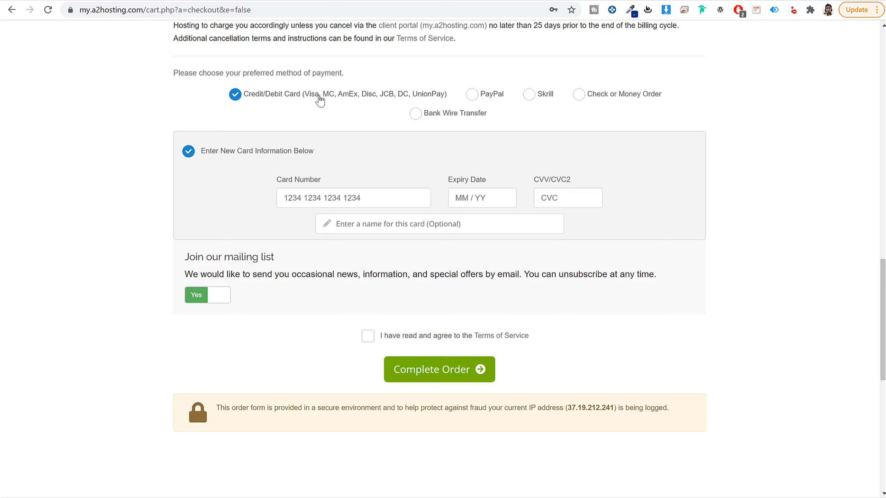
left_click_drag(334, 96, 306, 100)
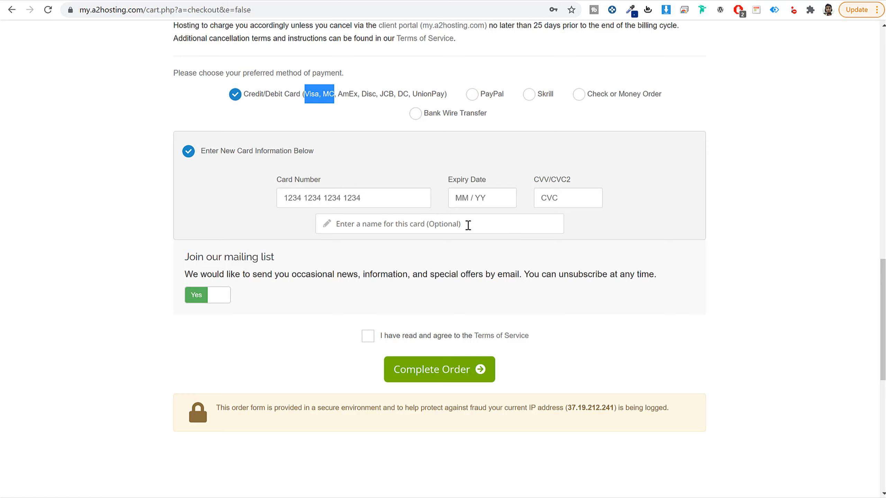
scroll(539, 349, "down", 1)
left_click(367, 280)
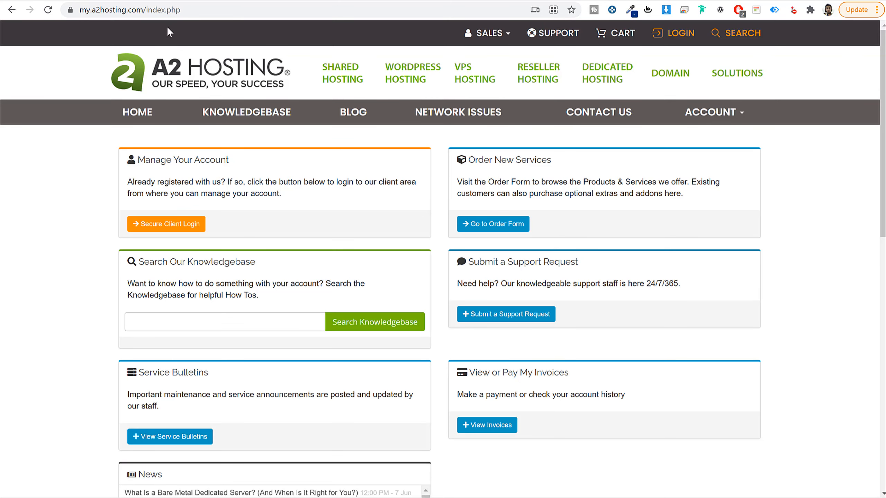
Step: Log in to the A2 Hosting client area with the saved credentials and open the hosting service's account details
left_click_drag(146, 10, 120, 16)
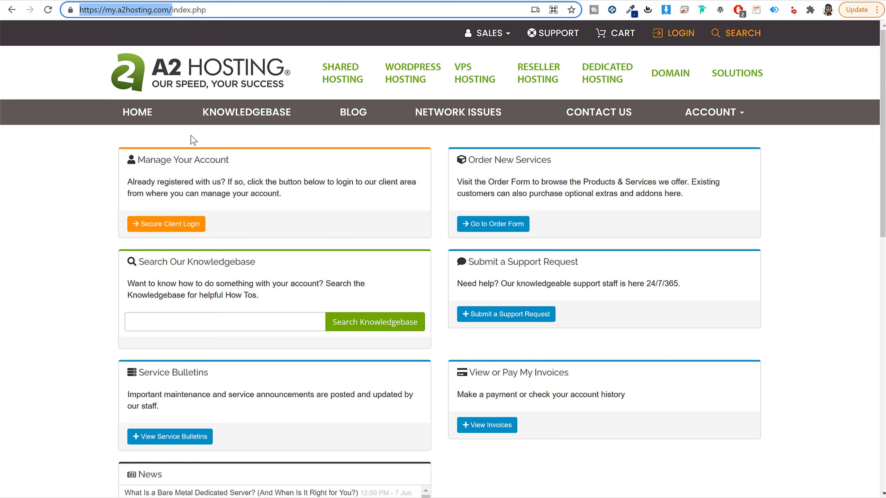
left_click(94, 256)
left_click(161, 227)
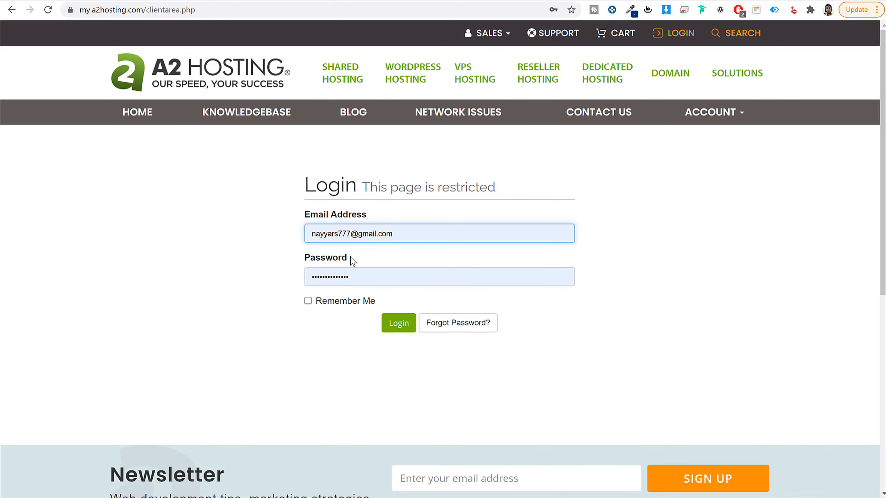
left_click(404, 325)
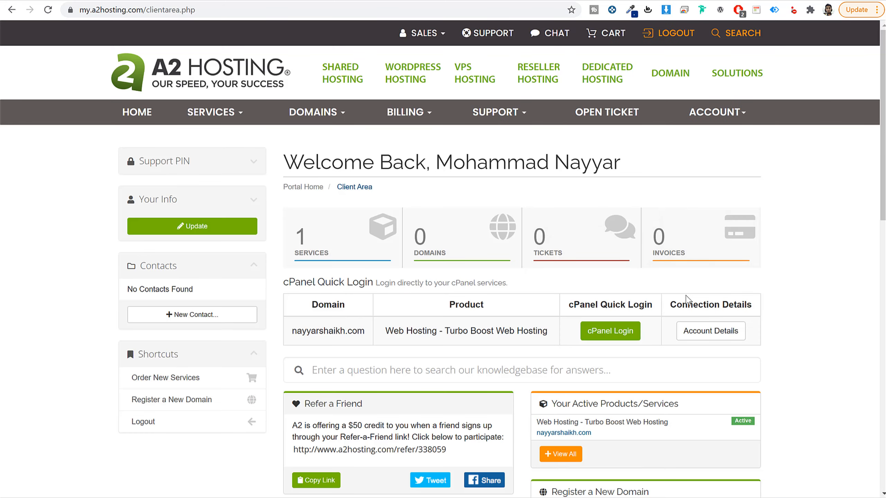
scroll(785, 283, "down", 3)
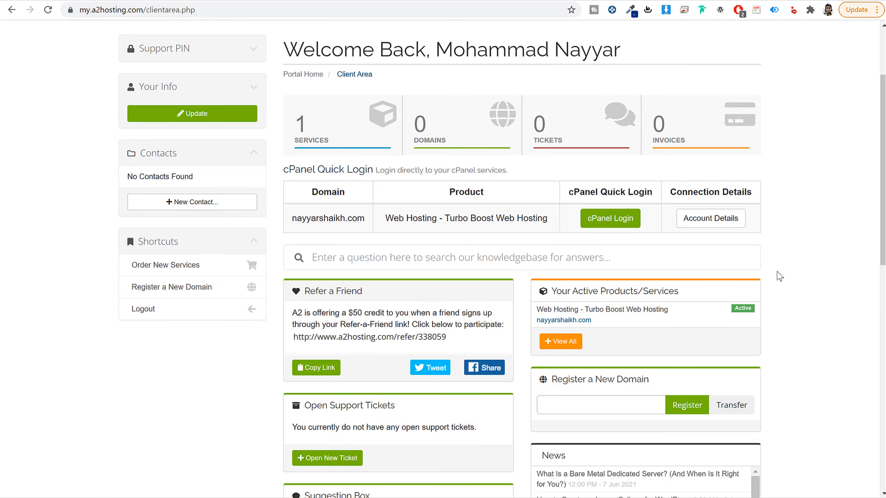
left_click(695, 227)
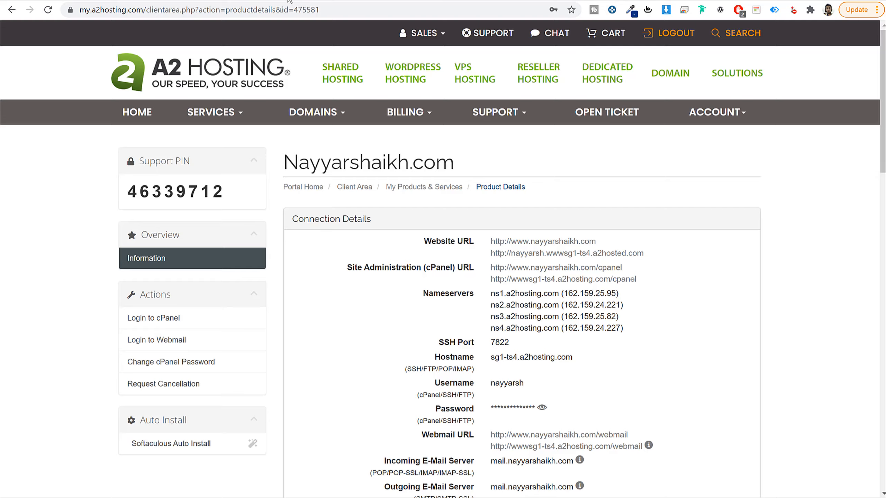
Step: Open godaddy.com in a new browser tab and go to the account's My Products page
key("ctrl+t")
type("gof")
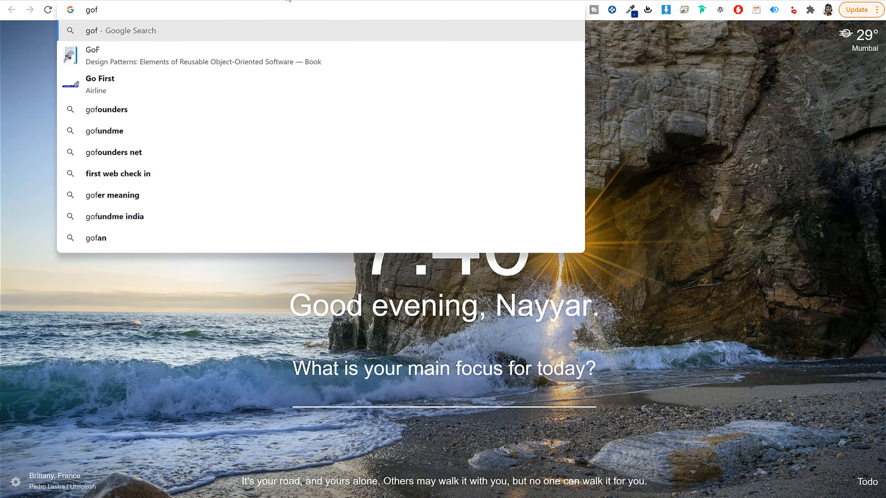
key("BackSpace")
type("daddy.com")
key("Return")
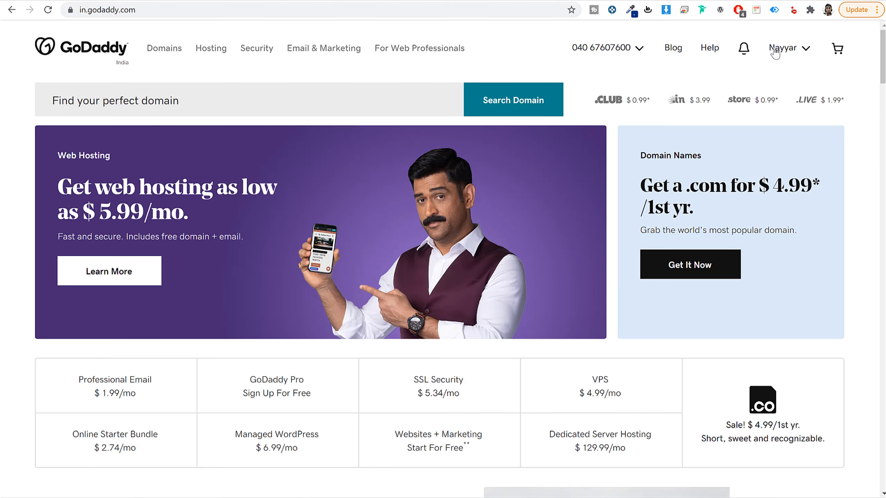
left_click(775, 51)
left_click(694, 163)
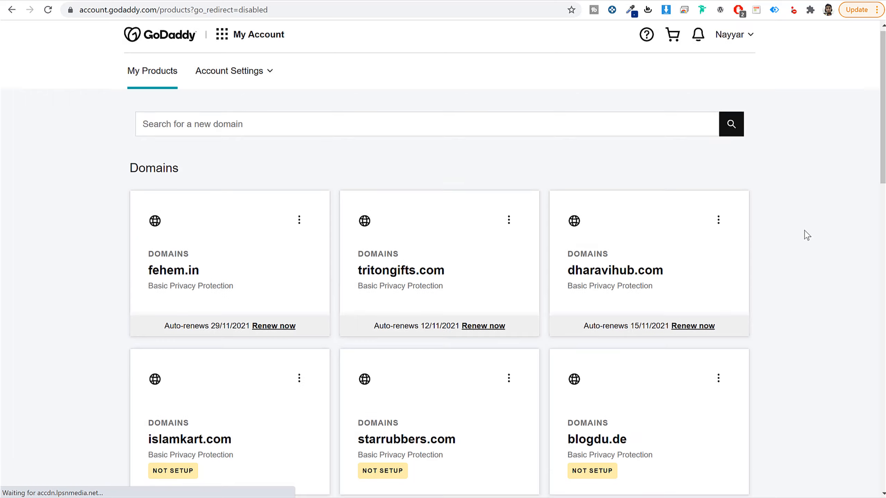
Step: Open the DNS management page of the fehem.in domain and display its Nameservers section
scroll(807, 235, "down", 15)
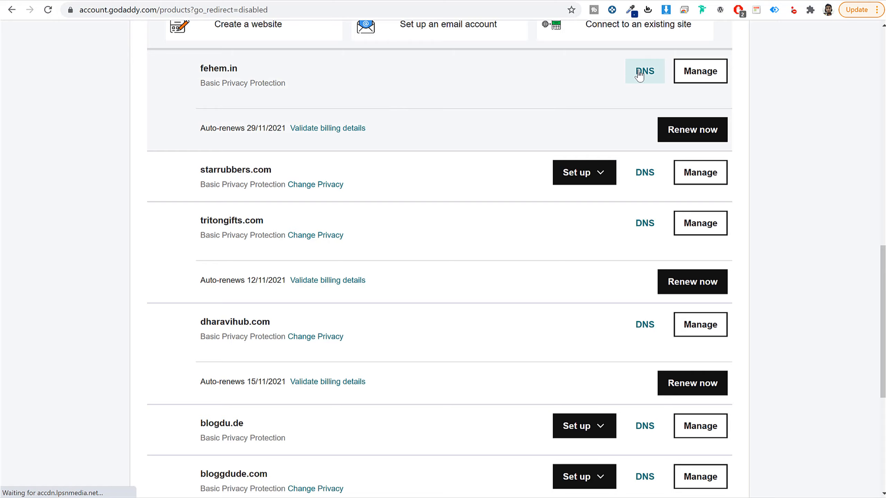
left_click(655, 75)
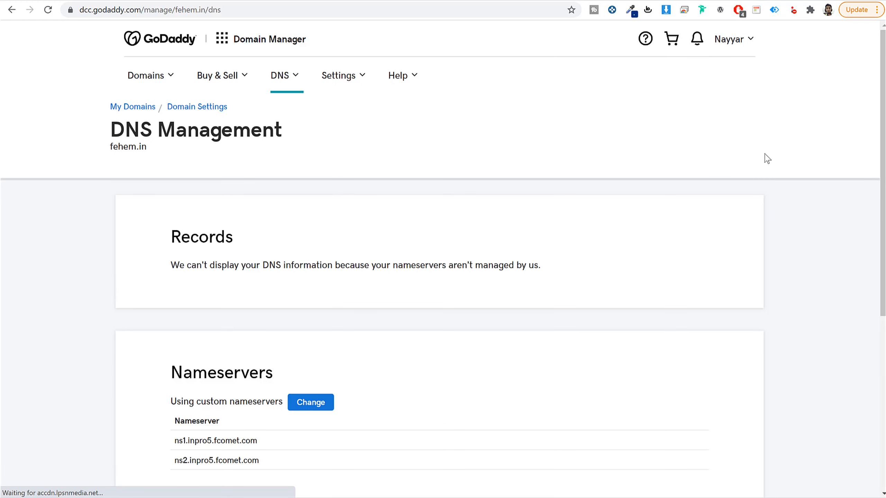
scroll(274, 207, "down", 5)
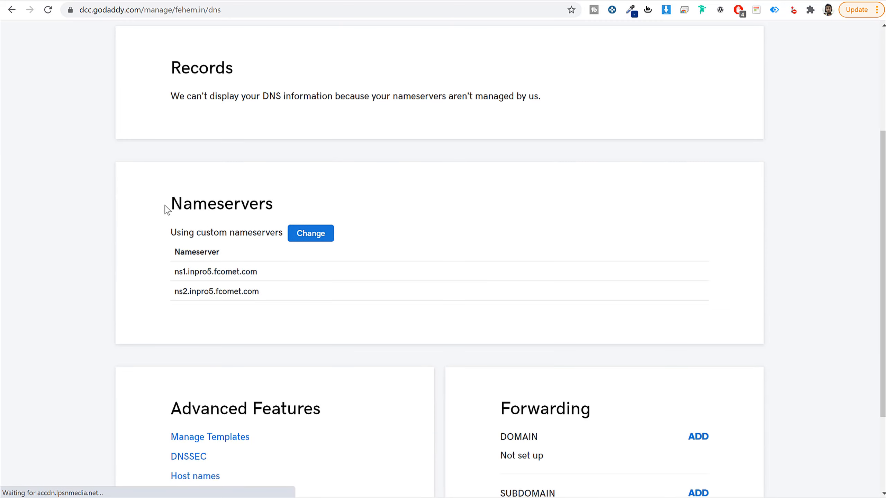
Step: Start changing the custom nameservers of the fehem.in domain and clear both existing nameserver entries
left_click_drag(167, 209, 307, 209)
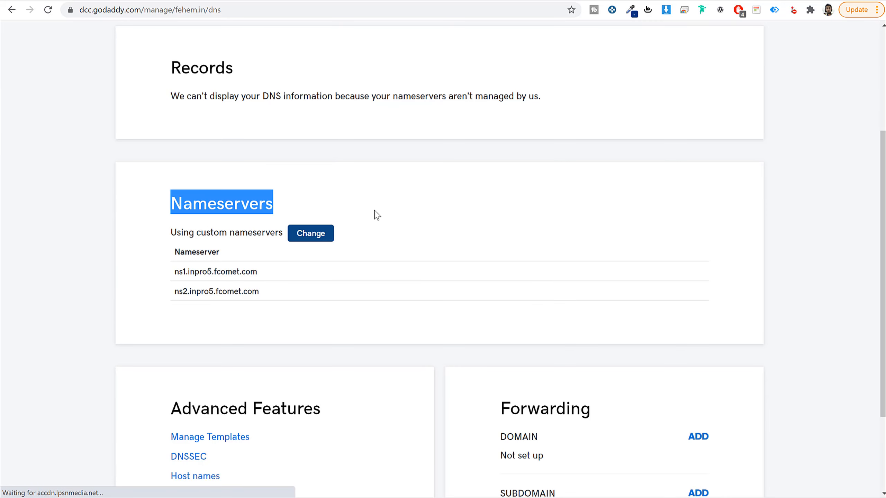
left_click(333, 285)
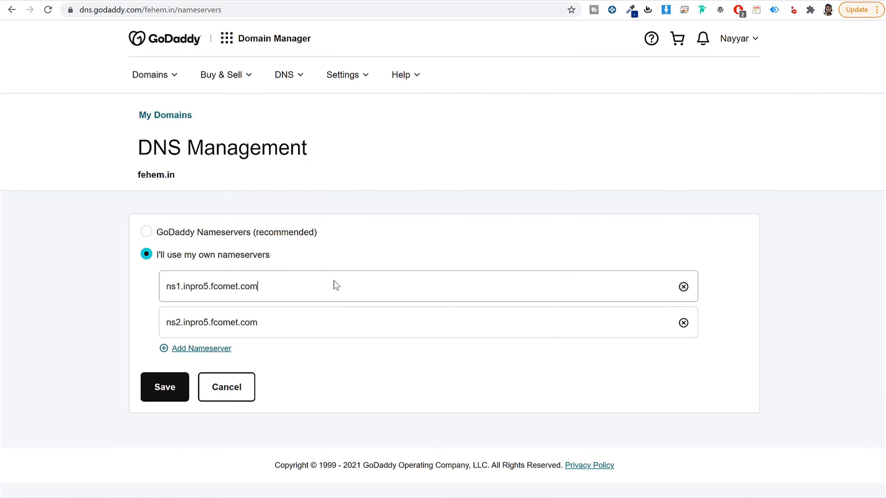
key("ctrl+a")
key("BackSpace")
left_click(313, 321)
key("ctrl+a")
key("BackSpace")
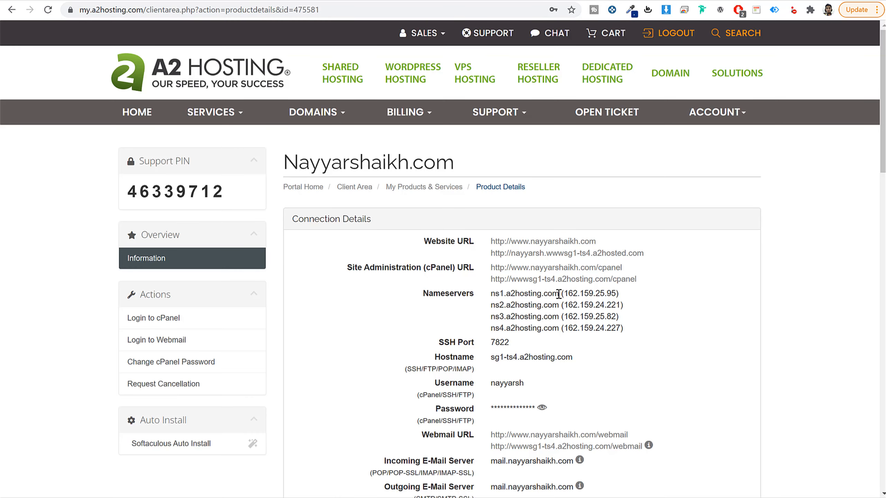
Step: Copy the first two nameservers from the A2 Hosting connection details into GoDaddy: ns1.a2hosting.com and ns2.a2hosting.com
left_click_drag(558, 294, 493, 294)
key("ctrl+c")
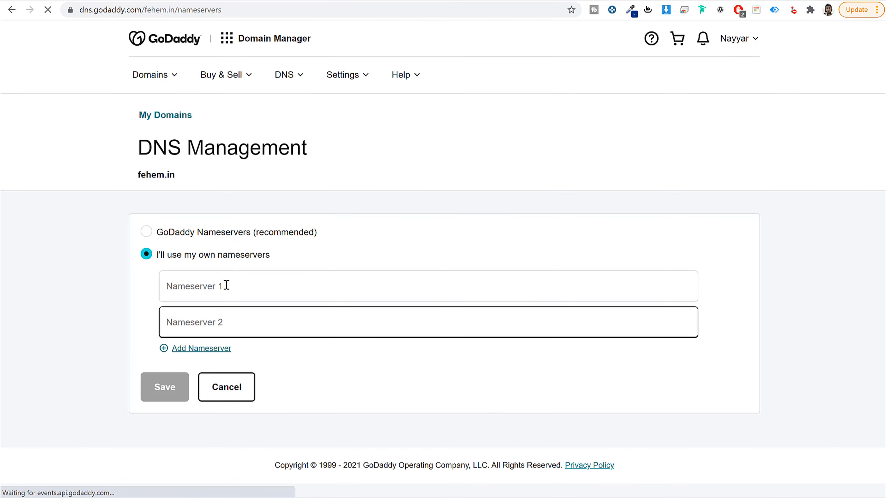
left_click(226, 286)
key("ctrl+v")
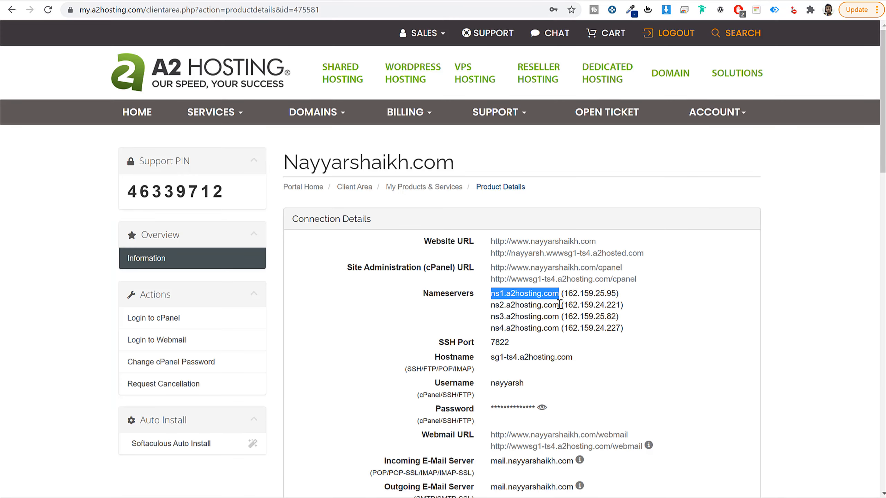
left_click_drag(559, 304, 489, 307)
key("ctrl+c")
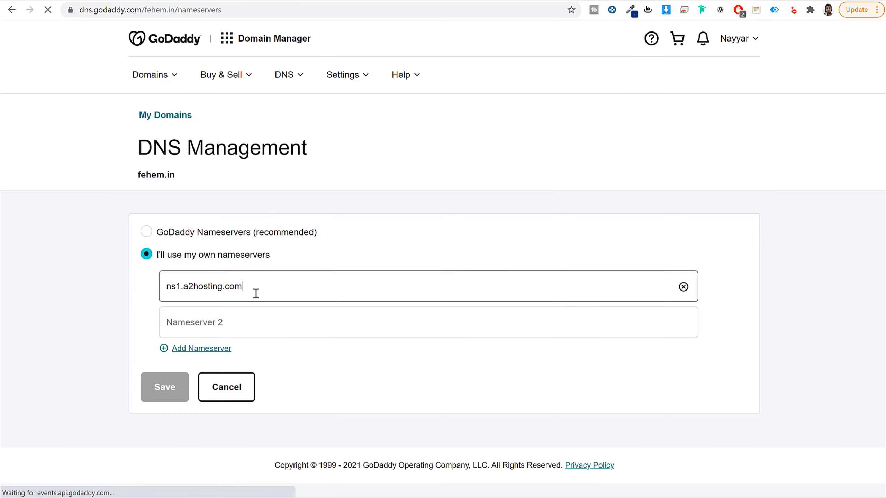
left_click(251, 320)
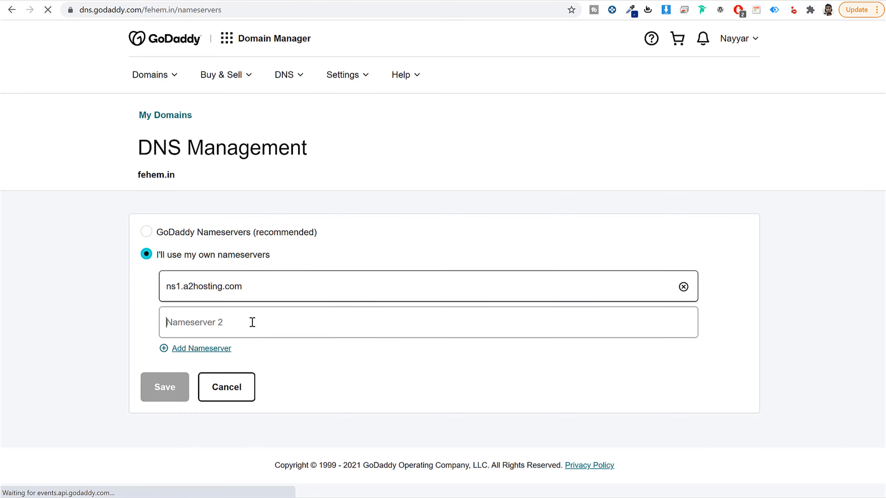
key("ctrl+v")
Step: Add ns3.a2hosting.com and ns4.a2hosting.com as the domain's third and fourth nameservers and save the nameserver changes
left_click(215, 349)
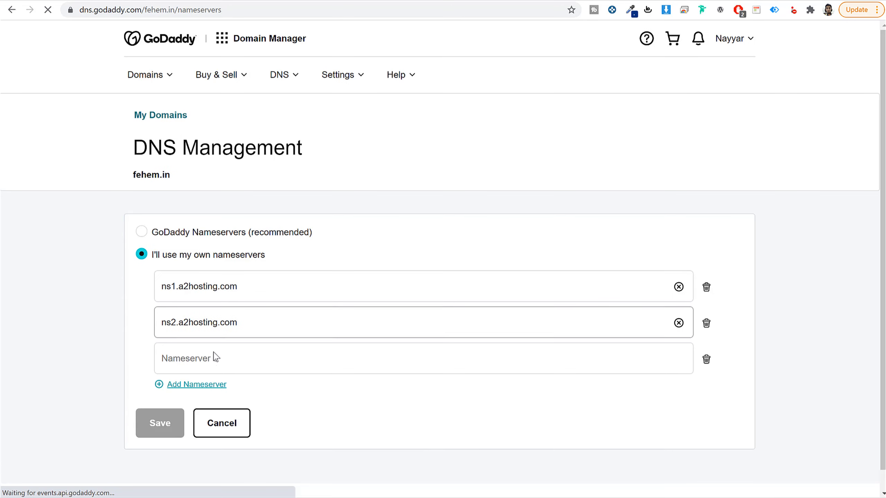
left_click(208, 385)
scroll(302, 372, "down", 2)
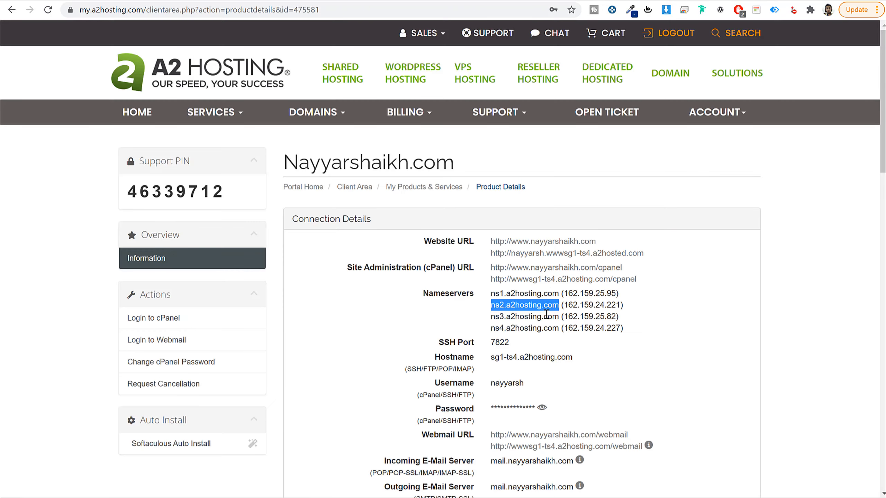
left_click_drag(559, 316, 490, 316)
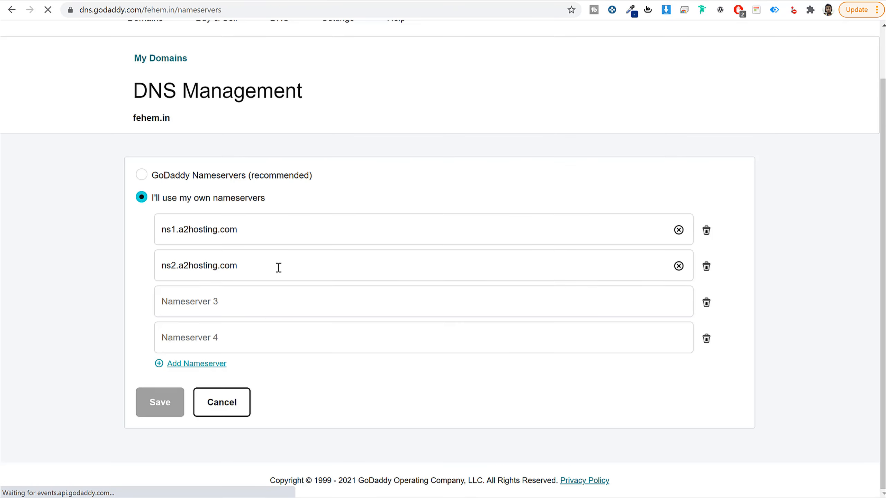
left_click(265, 303)
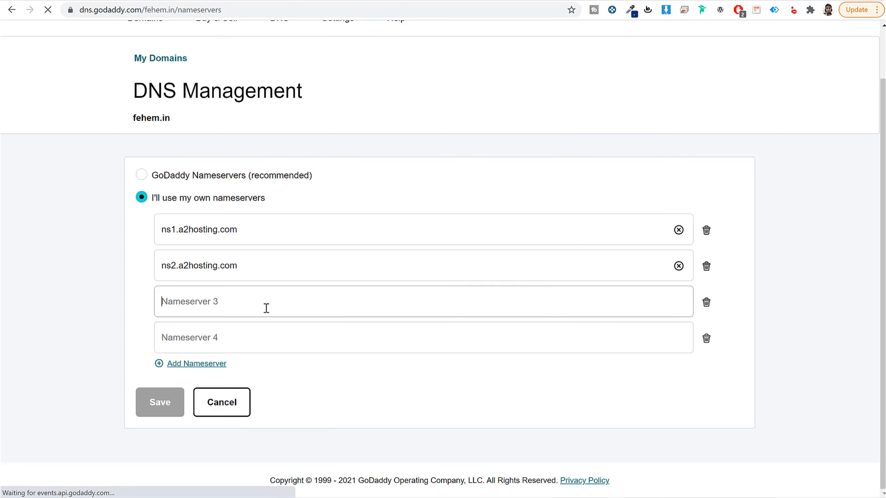
type("ns3.a2hosting.com")
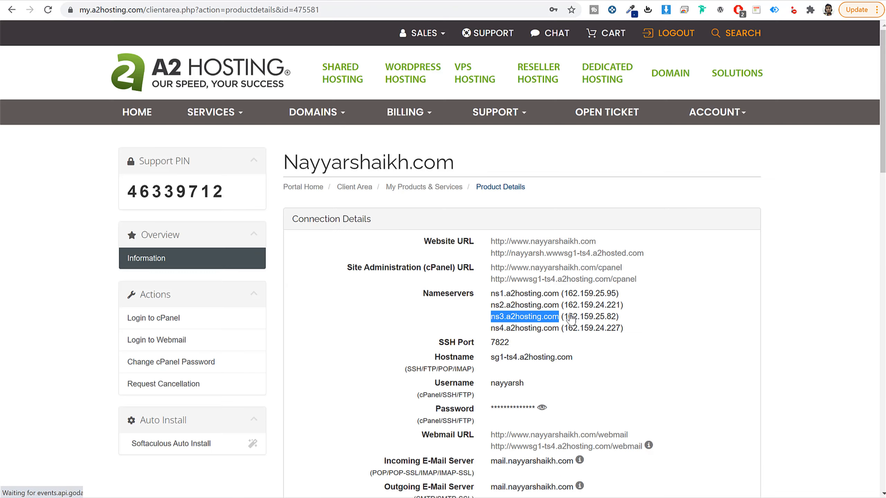
left_click_drag(558, 328, 492, 328)
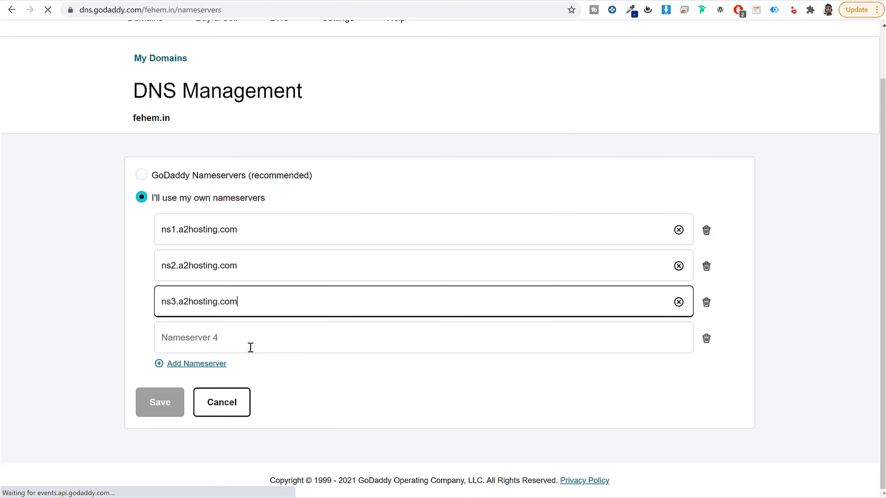
left_click(249, 348)
type("ns4.a2hosting.com")
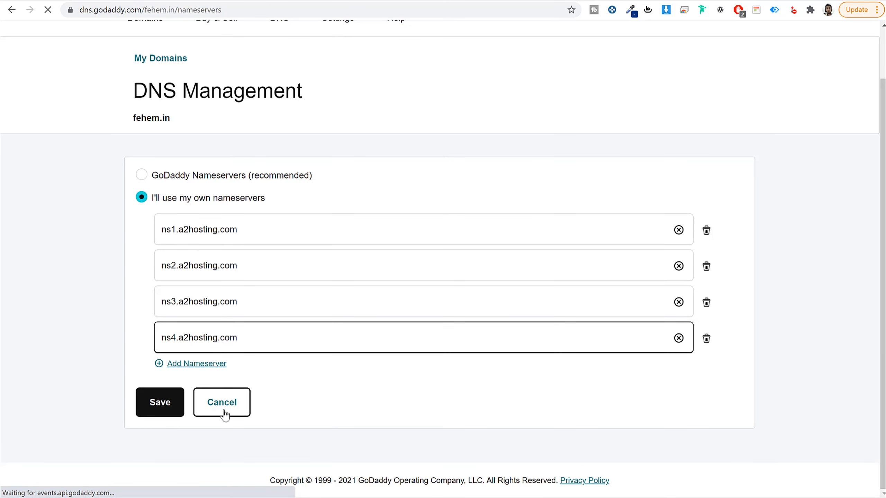
left_click(166, 407)
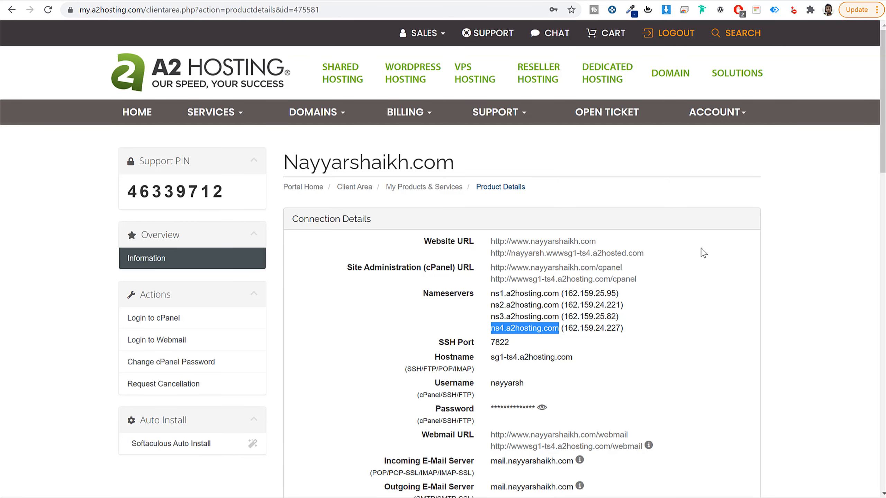
Step: Return to the A2 Hosting client area, log in to the hosting service's cPanel and look over its sections
key("alt+Left")
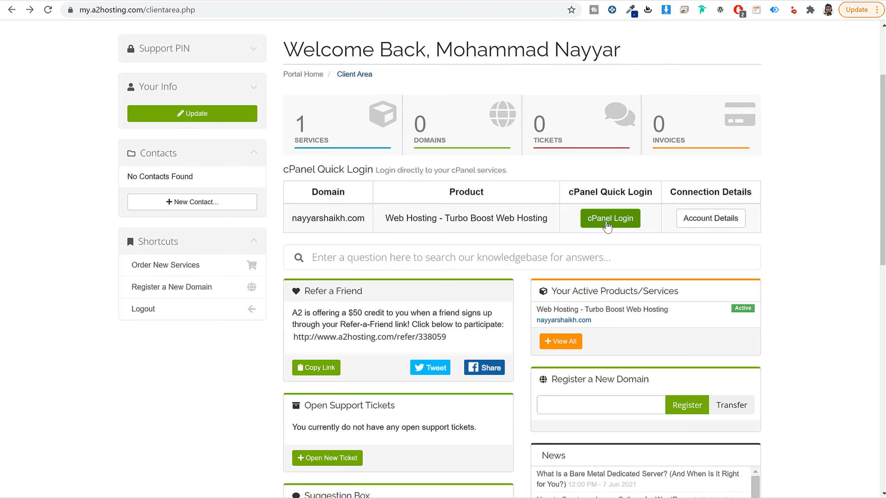
left_click(607, 220)
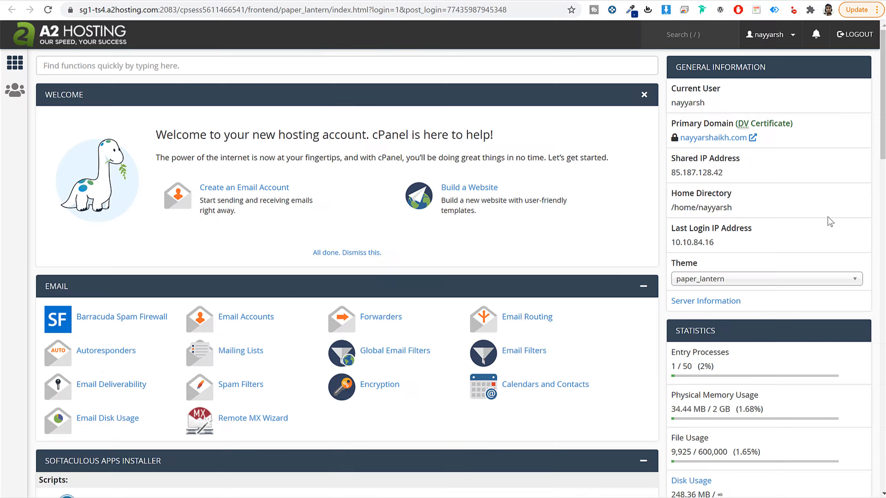
scroll(828, 222, "down", 15)
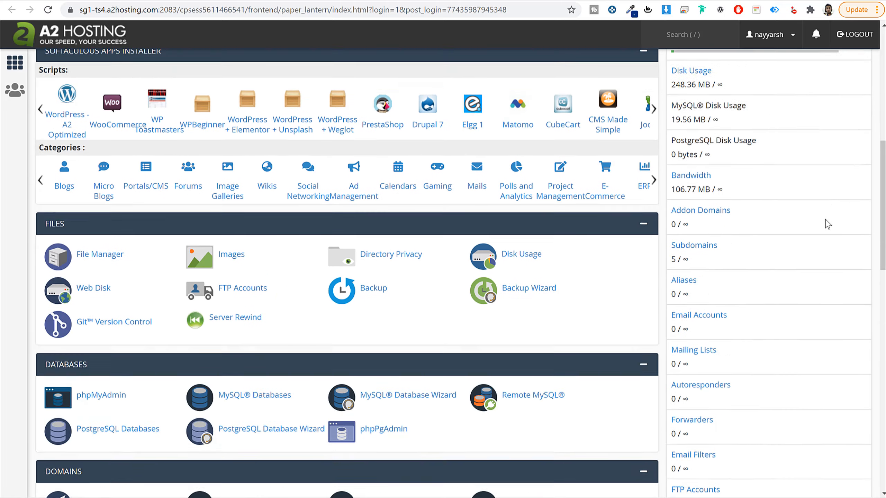
scroll(824, 231, "up", 8)
scroll(819, 240, "up", 8)
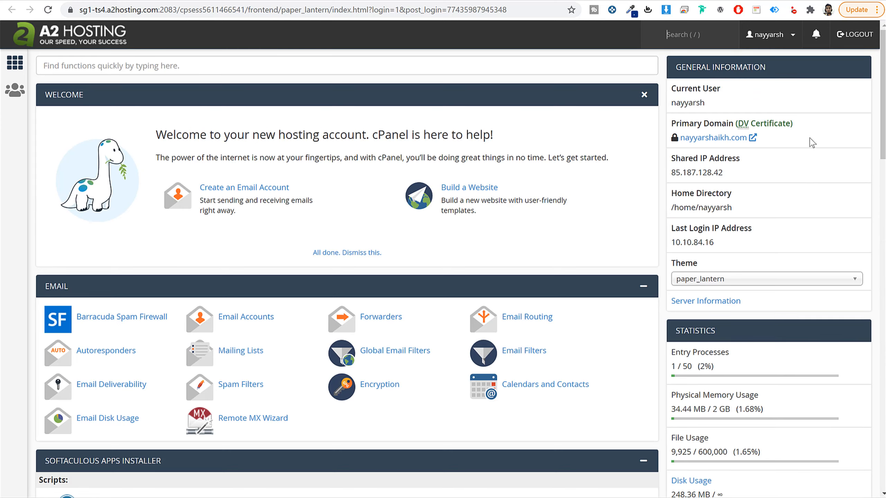
Step: Check the primary domain and its certificate type in cPanel's General Information
key("/")
left_click_drag(674, 124, 735, 127)
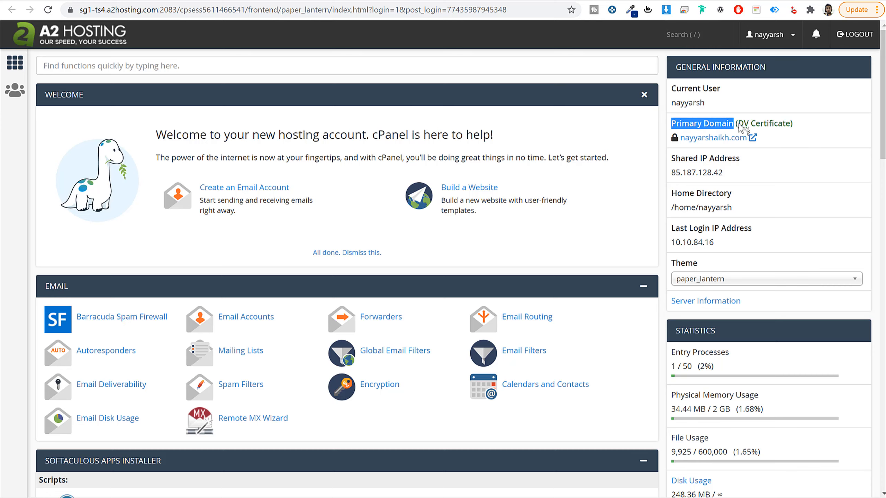
left_click_drag(816, 128, 739, 129)
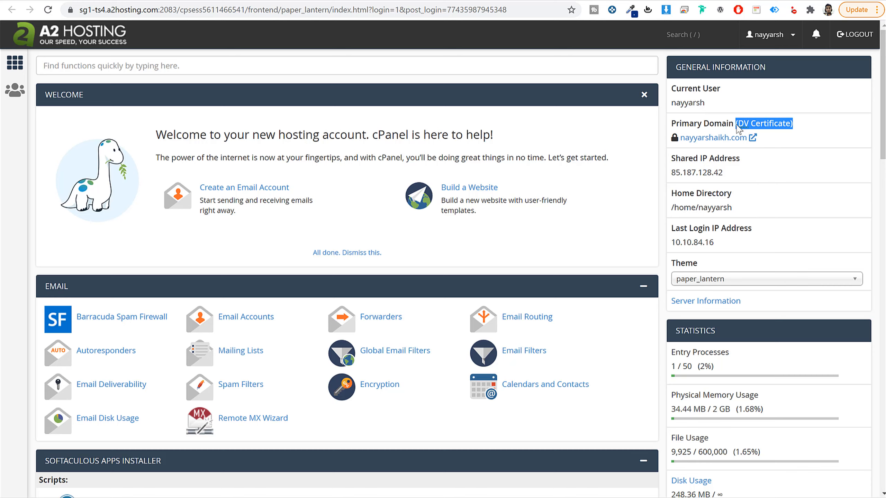
left_click(797, 134)
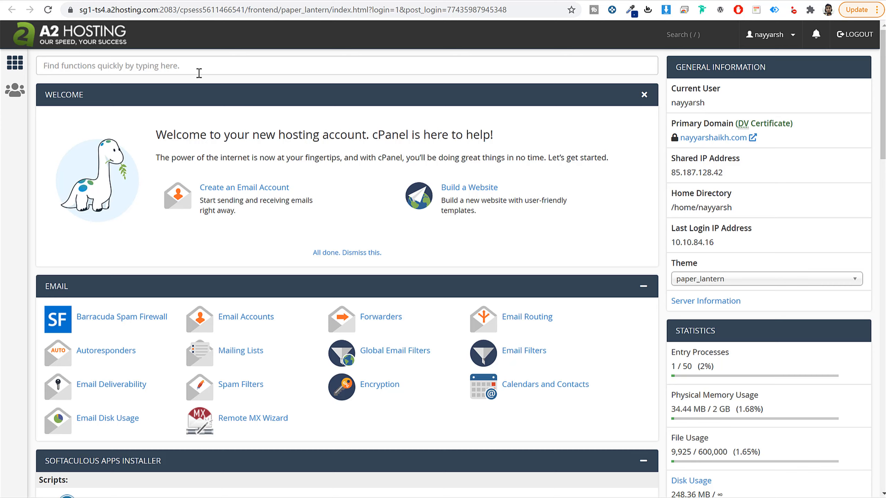
Step: Find the cPanel functions for "ssl", open SSL/TLS Status and review the certificate status of the listed domains
left_click(109, 67)
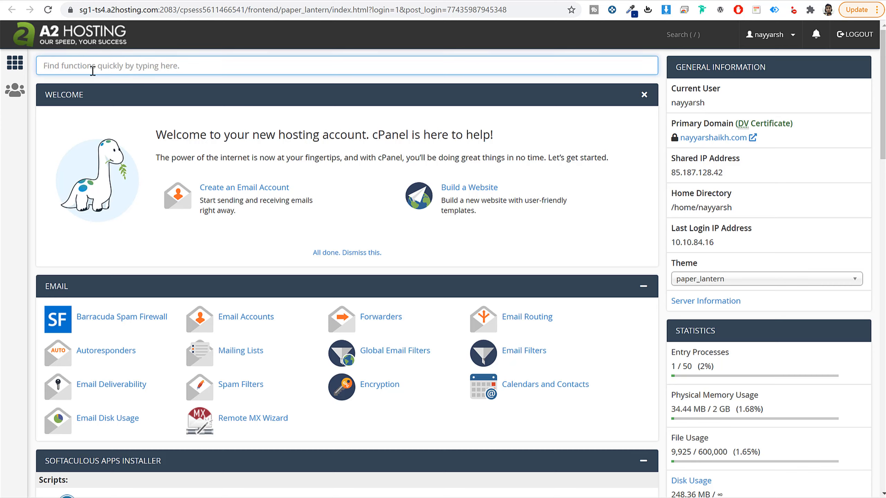
type("ssl")
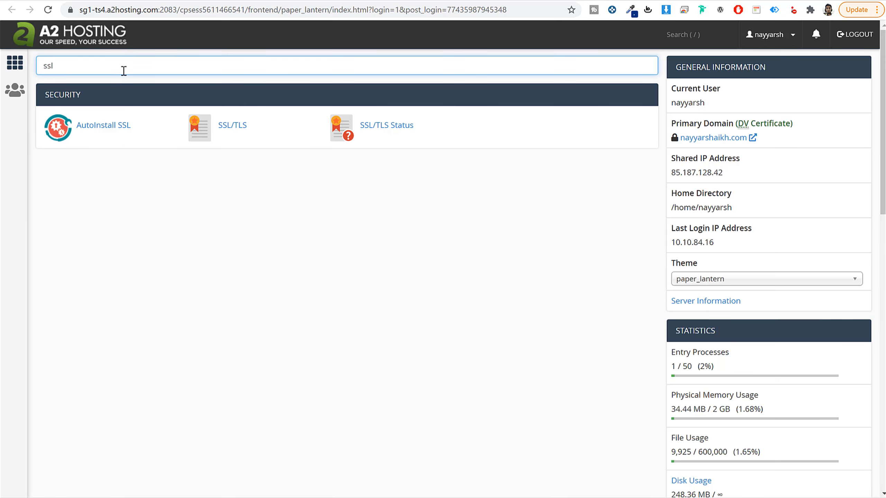
left_click(399, 132)
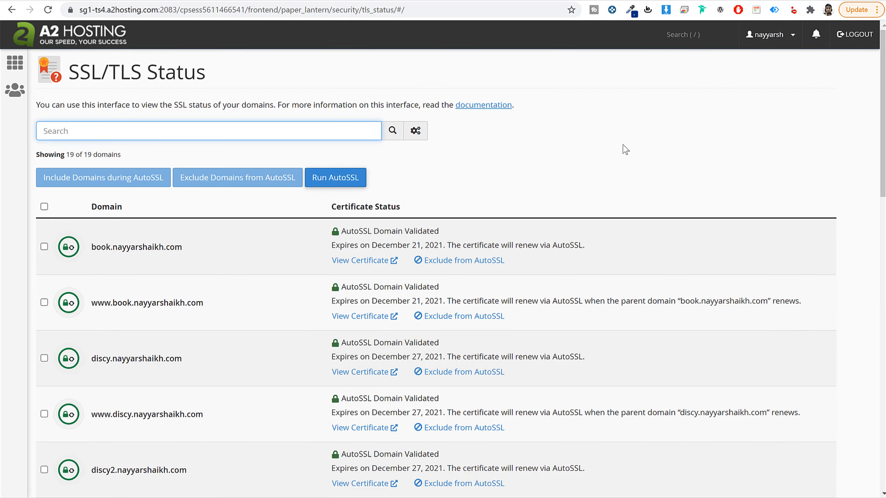
scroll(626, 152, "down", 10)
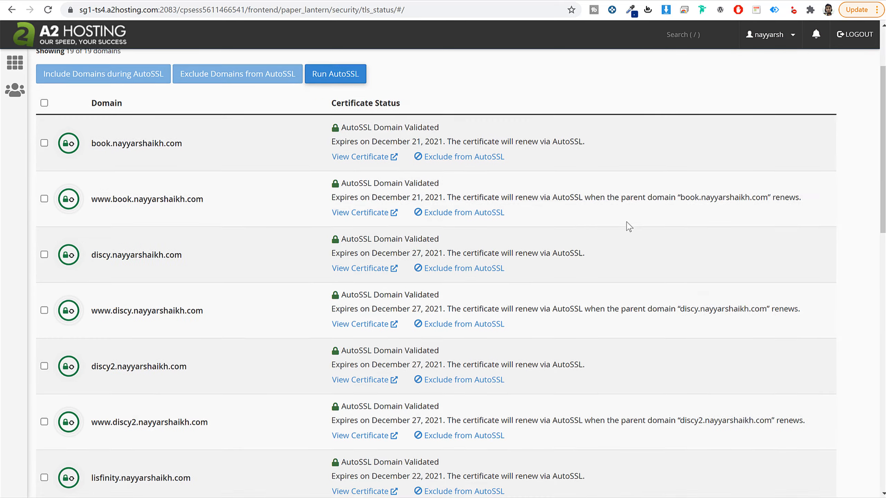
scroll(629, 227, "up", 10)
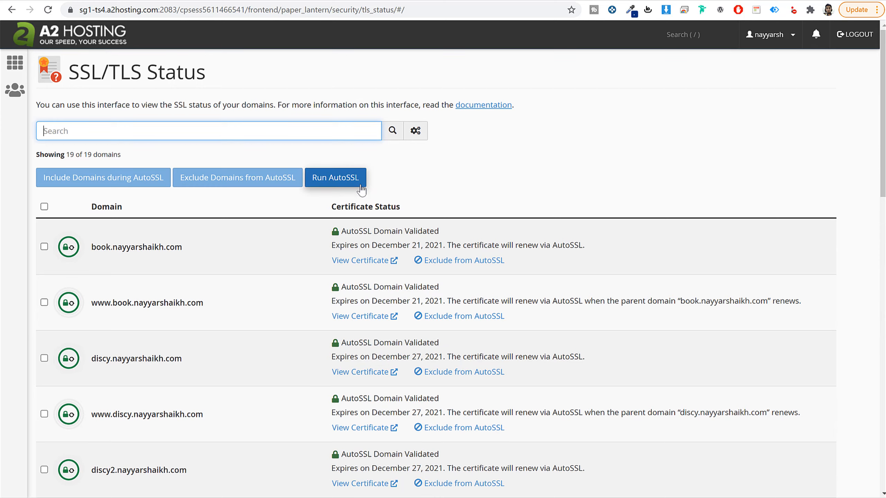
Step: Return to the cPanel home page, search its functions for "soft" and open the Softaculous Apps Installer
left_click(50, 35)
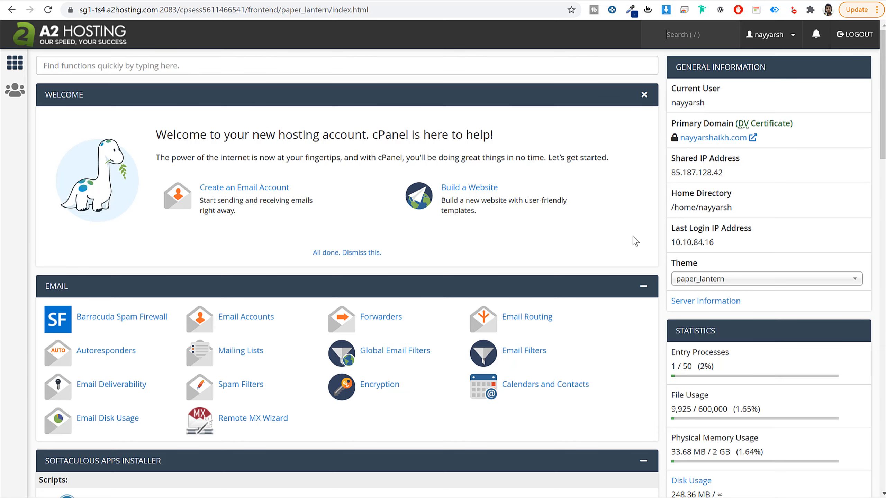
left_click(175, 62)
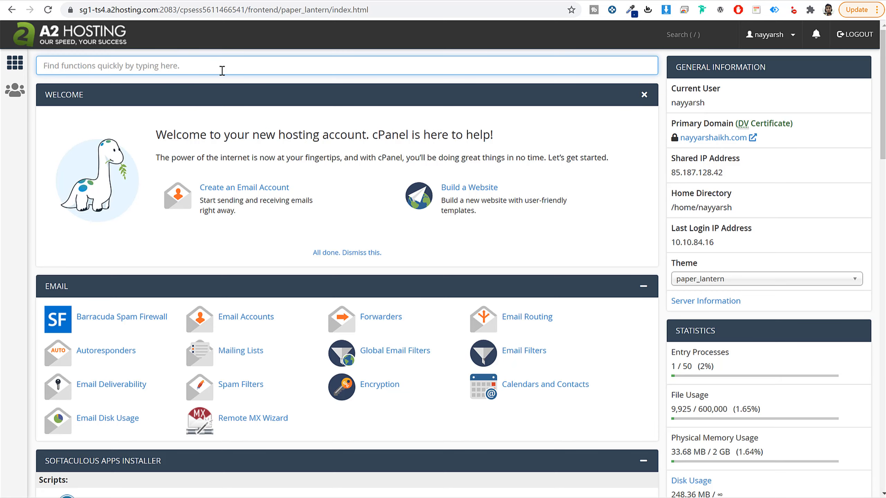
type("soft")
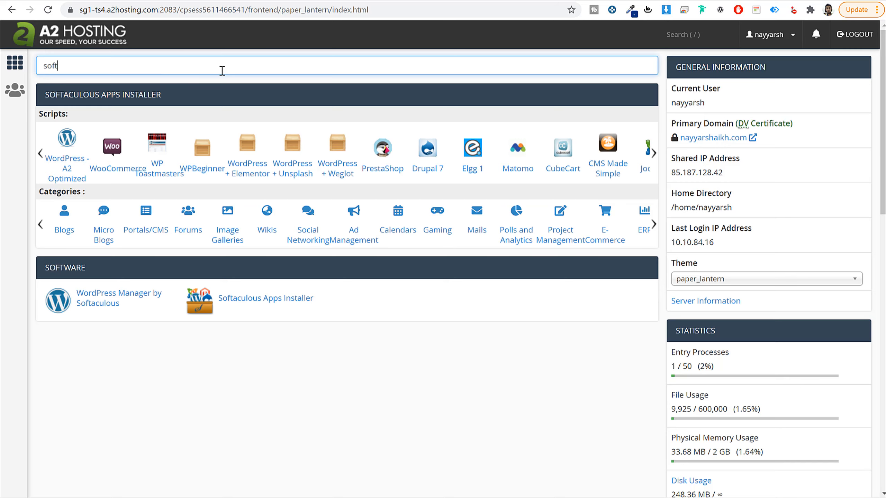
left_click(271, 299)
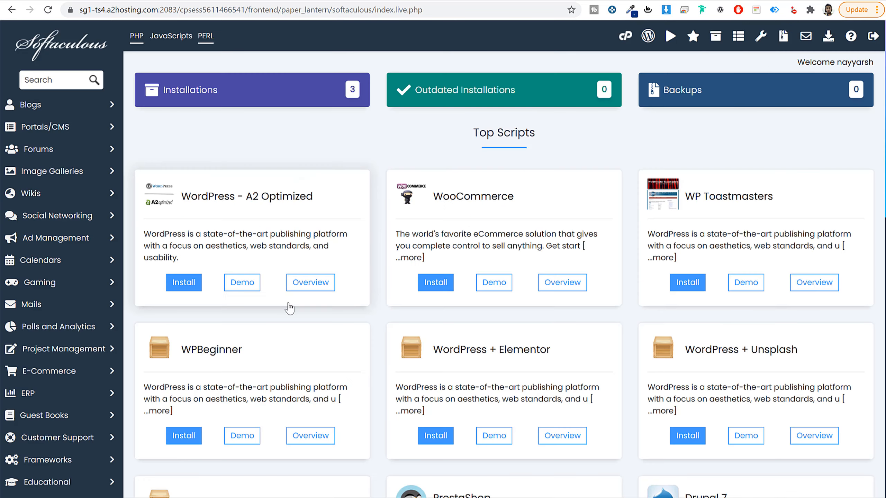
Step: Browse the top scripts, search Softaculous for "word" and open the plain WordPress script's page
scroll(613, 311, "down", 5)
scroll(609, 316, "down", 5)
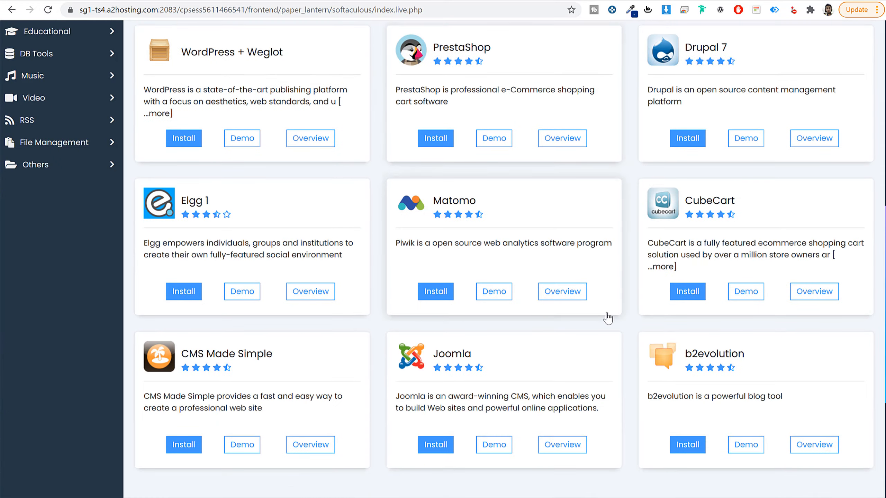
scroll(607, 307, "up", 10)
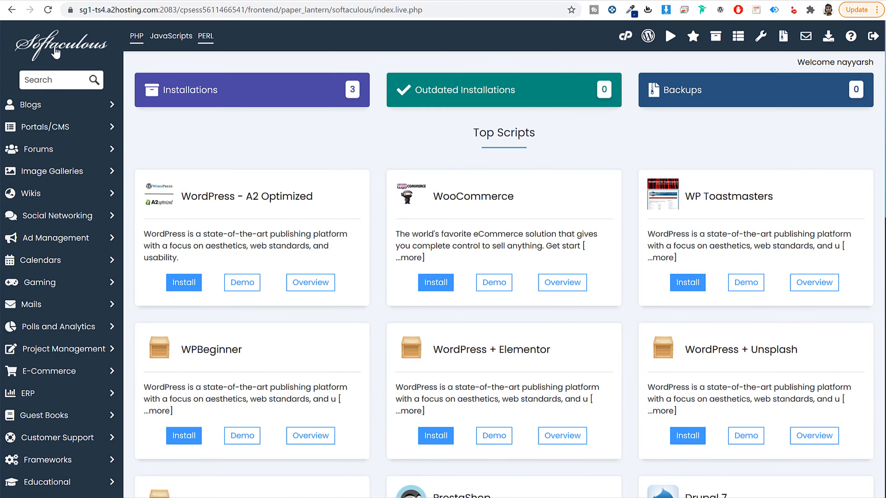
left_click(40, 86)
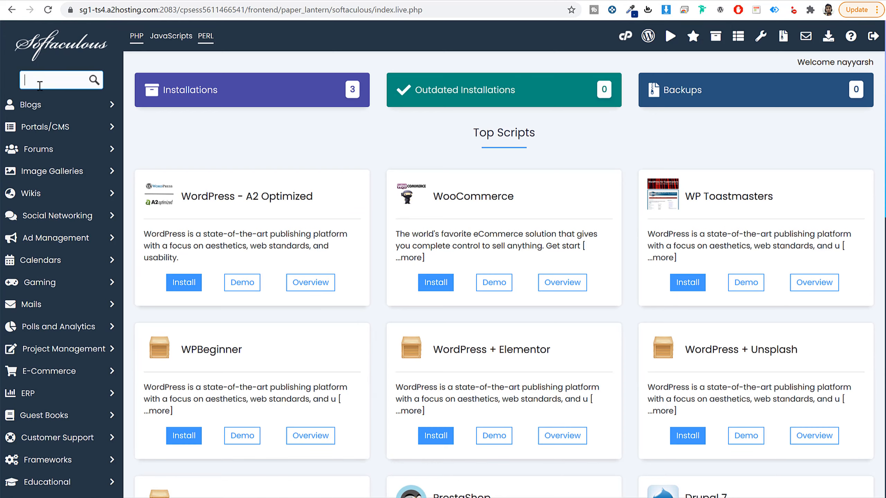
type("word")
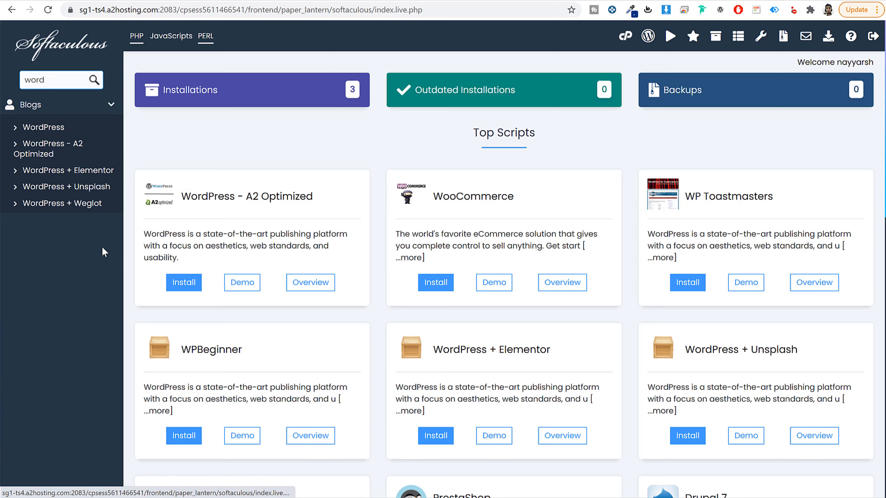
left_click(41, 129)
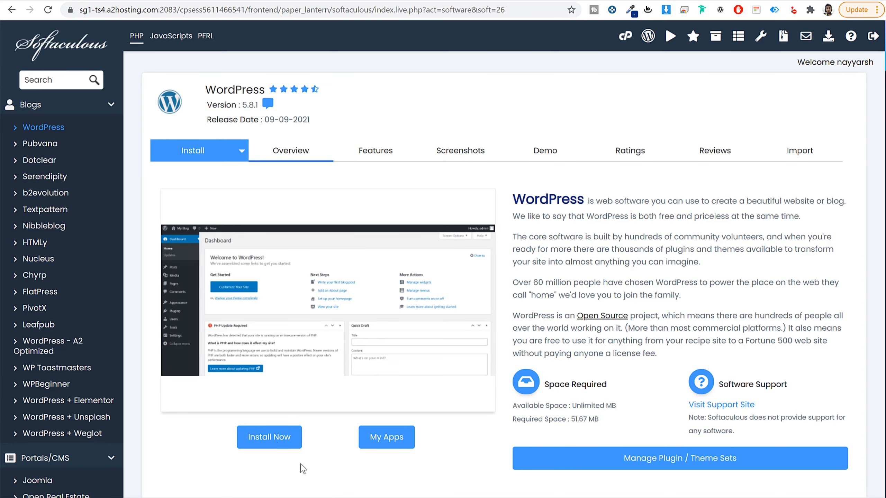
Step: Open the WordPress installation form and choose the lisfinity2 subdomain as the installation domain
left_click(270, 438)
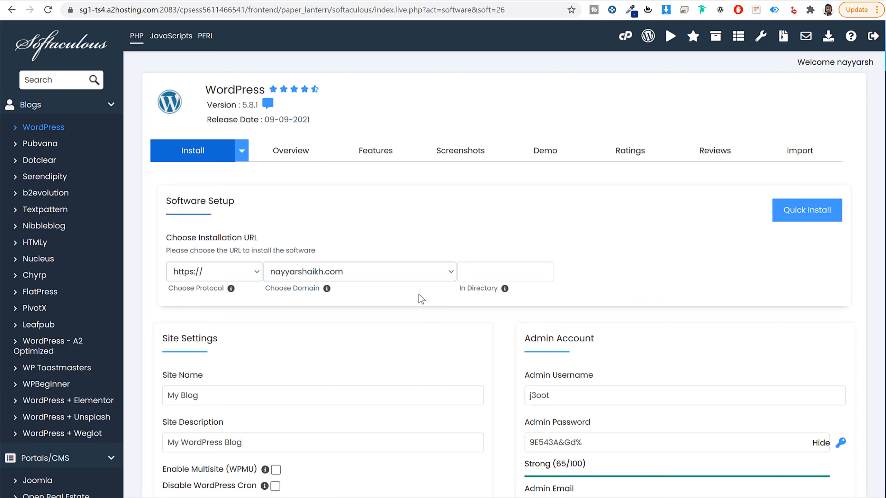
left_click(393, 272)
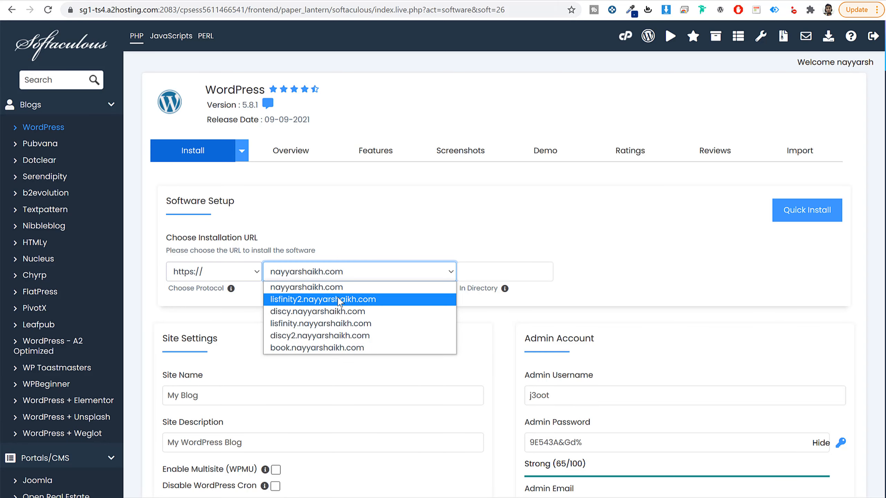
left_click(348, 299)
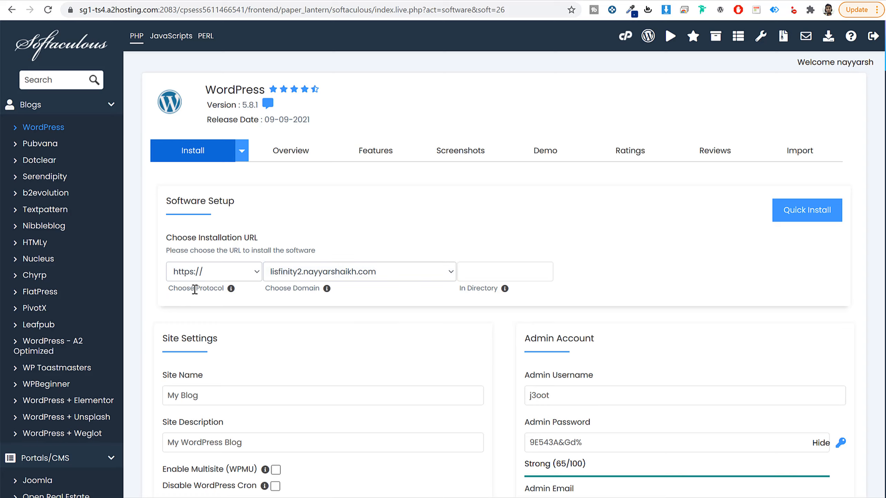
left_click(206, 278)
left_click(206, 310)
left_click(227, 279)
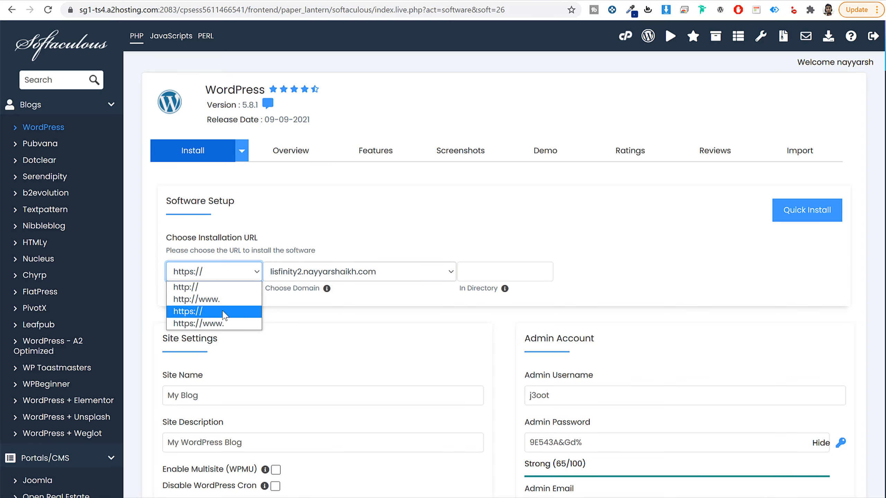
left_click(238, 312)
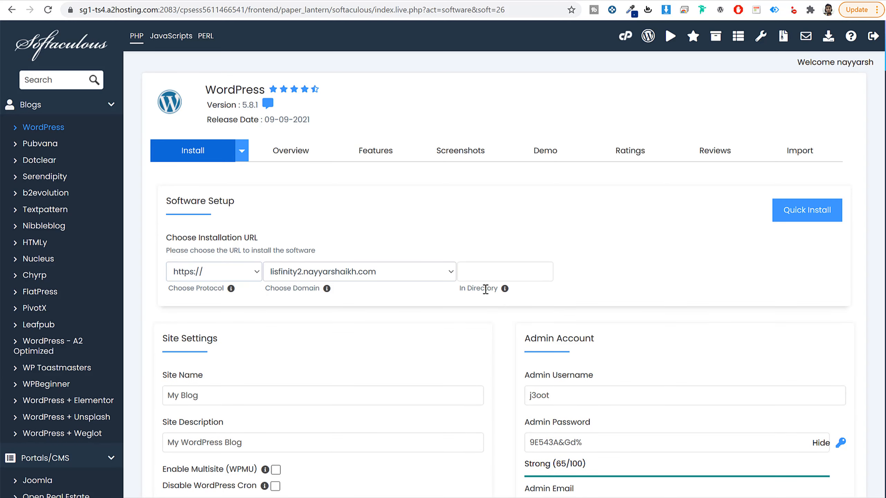
left_click(488, 274)
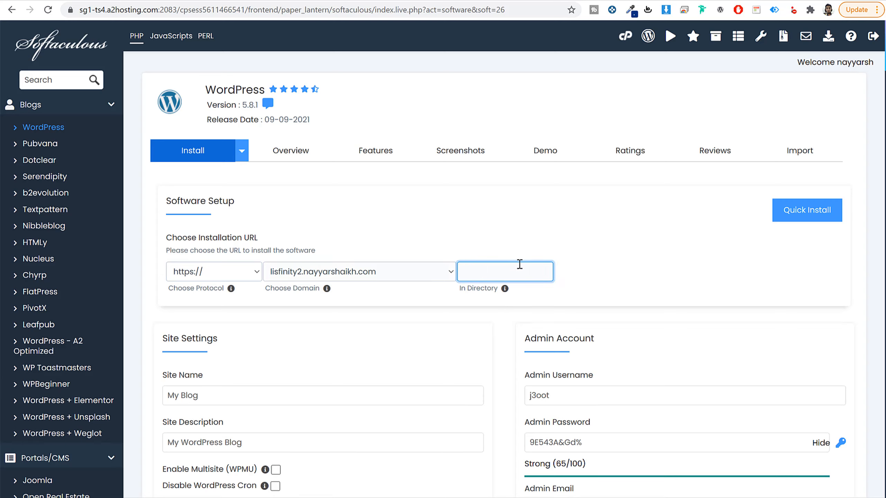
key("ctrl+a")
left_click(431, 304)
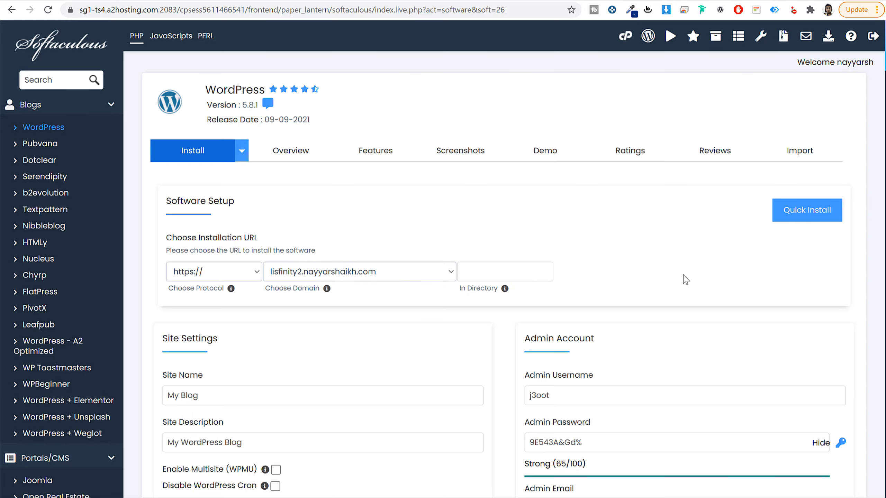
Step: Set the site name to "Lisfinity" and the site description to "Classified Ads Listing"
scroll(683, 278, "down", 5)
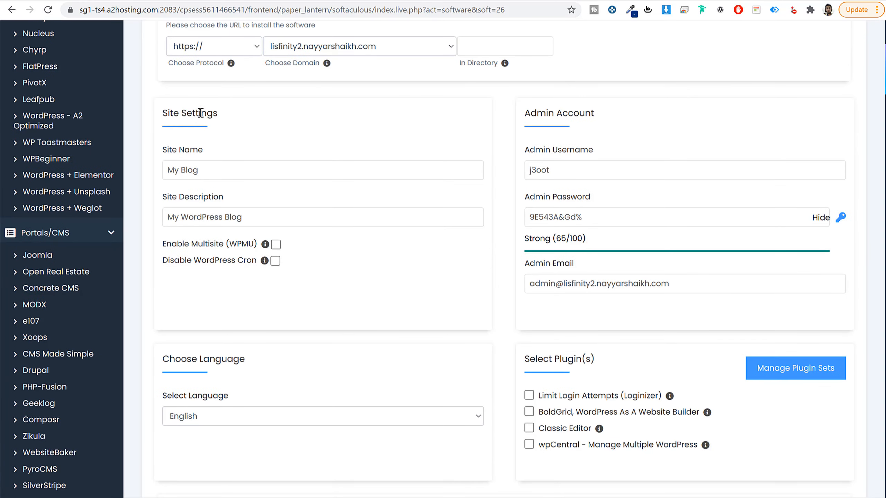
left_click_drag(162, 116, 228, 118)
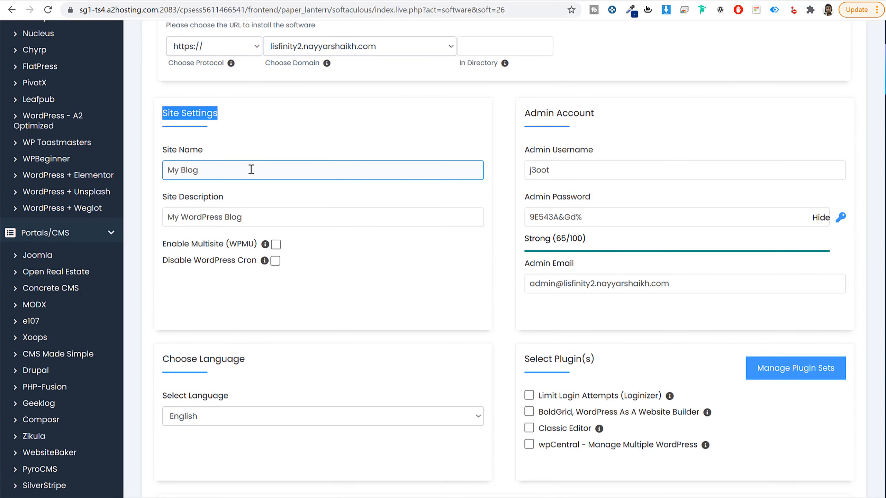
left_click_drag(209, 150, 163, 149)
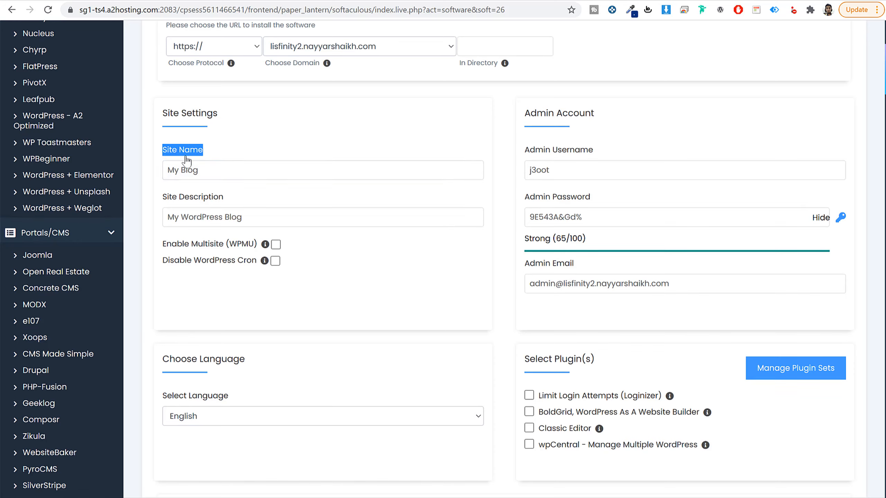
triple_click(228, 169)
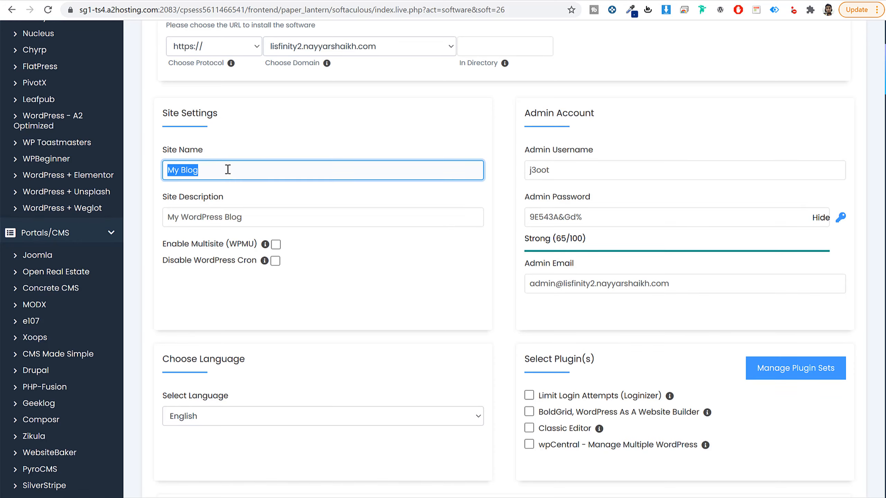
type("lisfinity")
key("Tab")
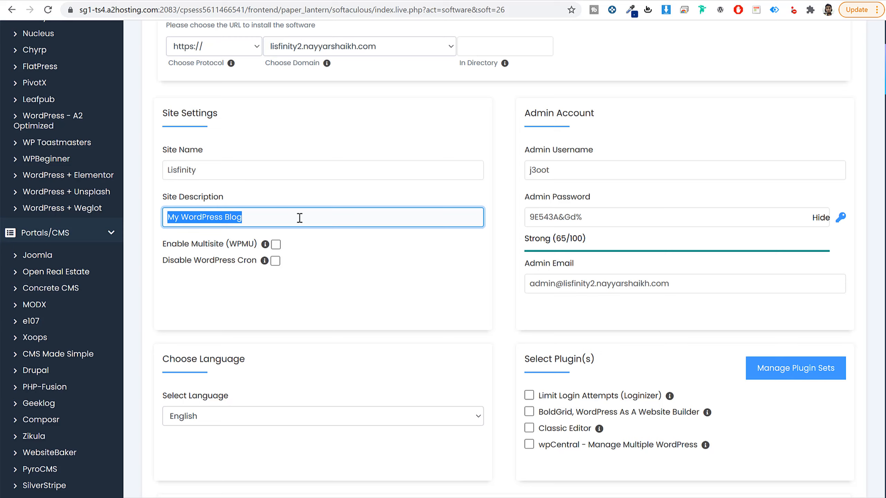
type("Classified Ads Listing")
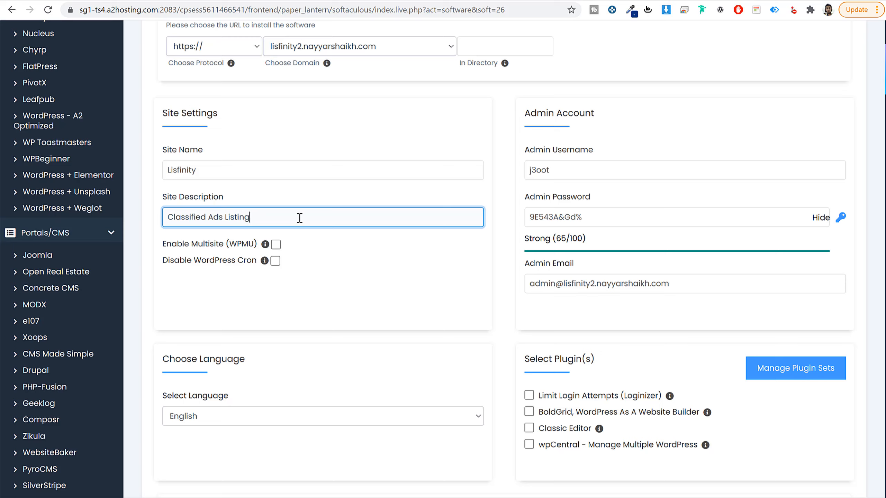
Step: Enter the administrator's full name as the admin username, mask the admin password and replace it with a custom one
left_click_drag(590, 117, 527, 116)
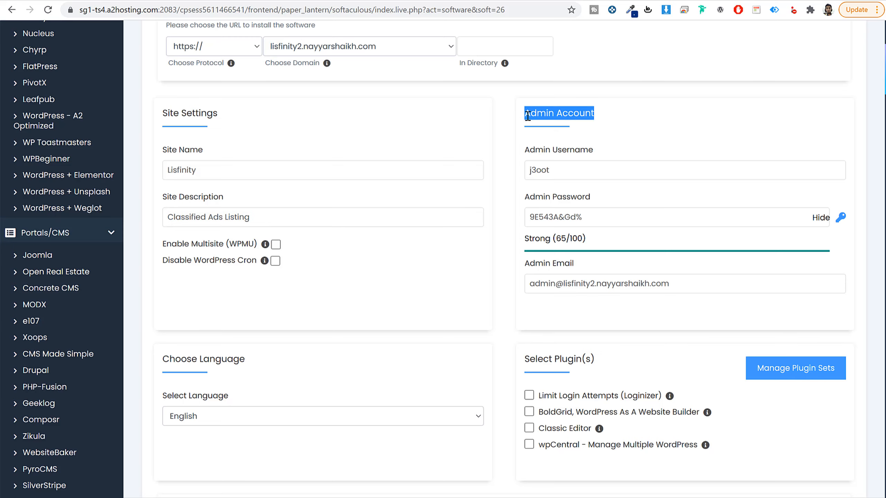
left_click_drag(591, 151, 553, 151)
left_click_drag(591, 198, 552, 198)
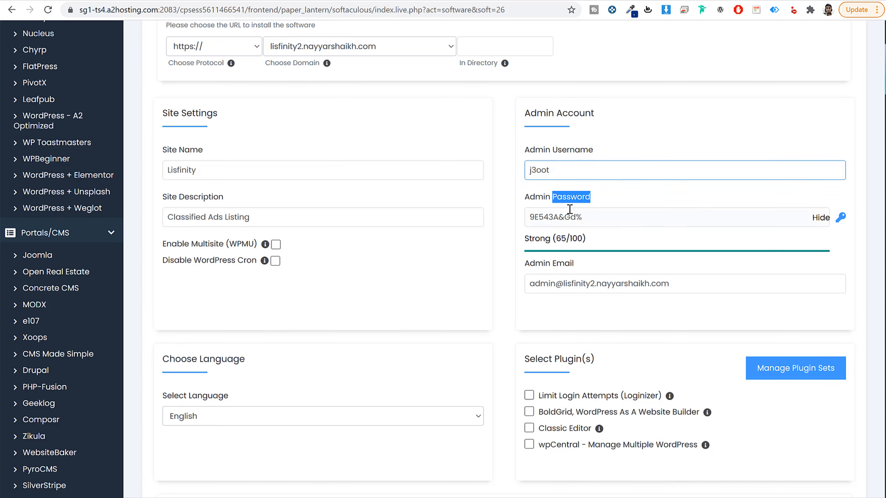
double_click(598, 170)
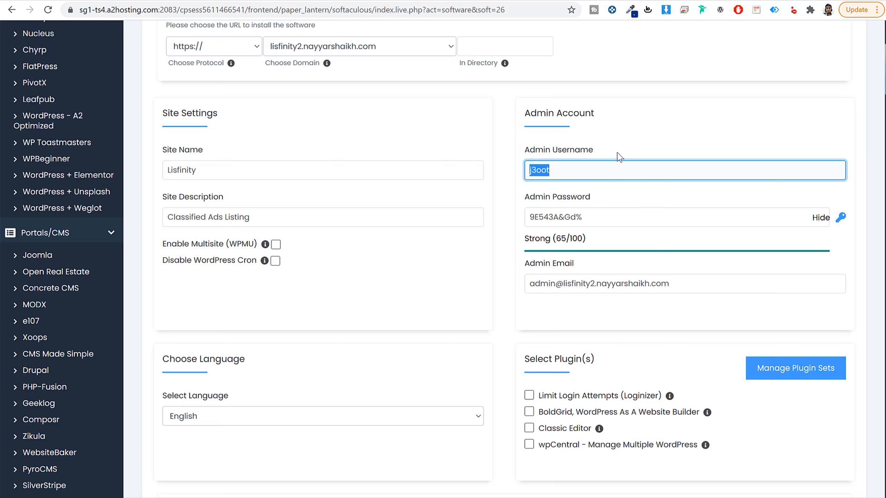
key("Tab")
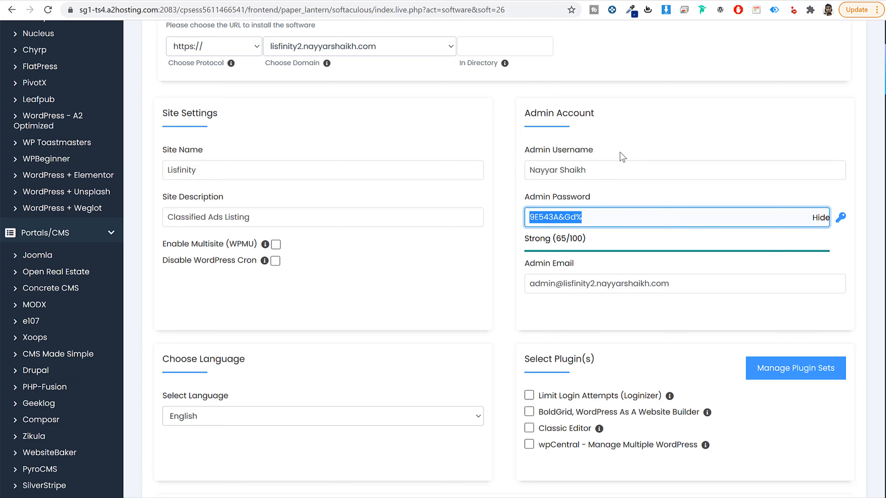
left_click(821, 218)
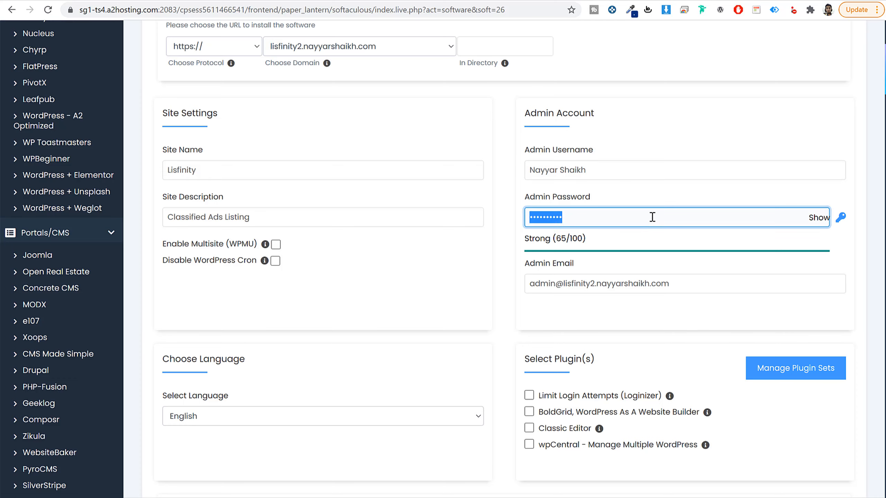
type("••••••••••••••")
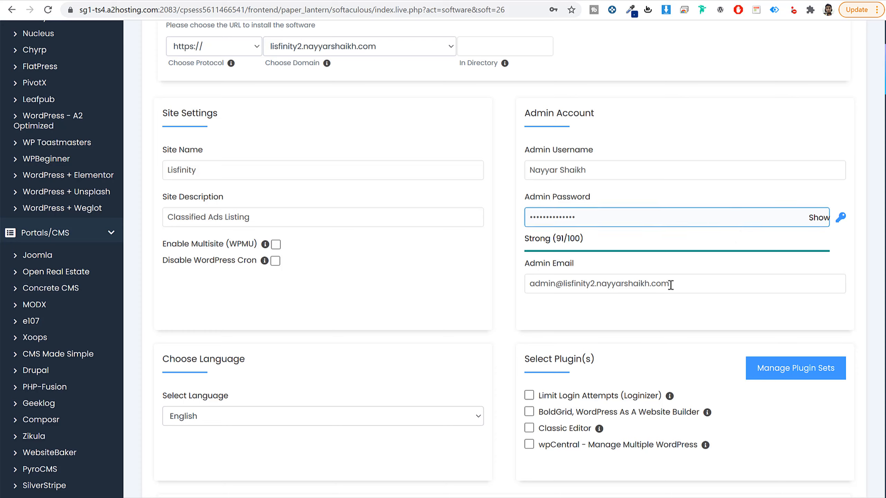
Step: Replace the default admin email with the administrator's own e-mail address
left_click(673, 287)
triple_click(702, 284)
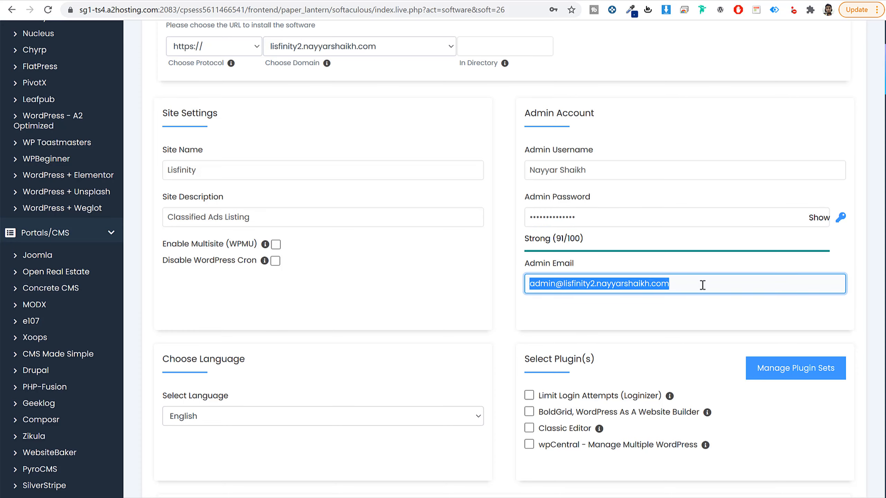
key("BackSpace")
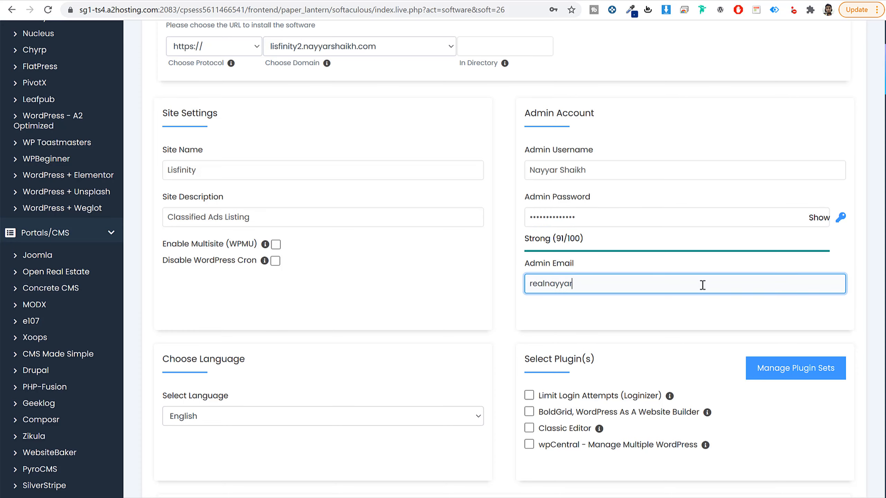
left_click(659, 322)
Step: Start the WordPress installation and save the admin login in the browser
scroll(660, 323, "down", 1)
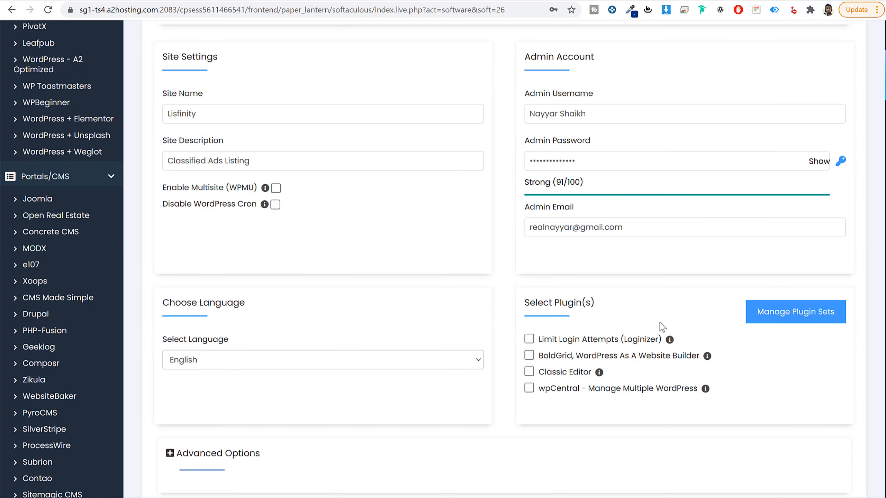
scroll(659, 323, "down", 4)
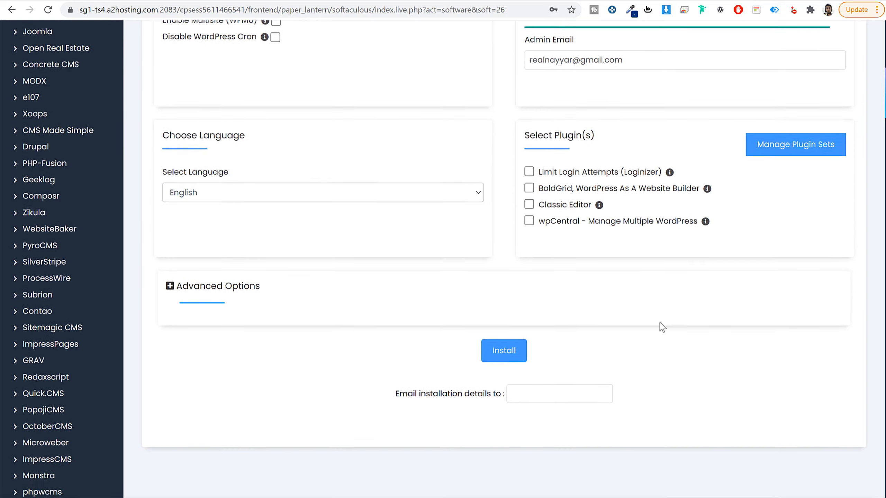
left_click(512, 301)
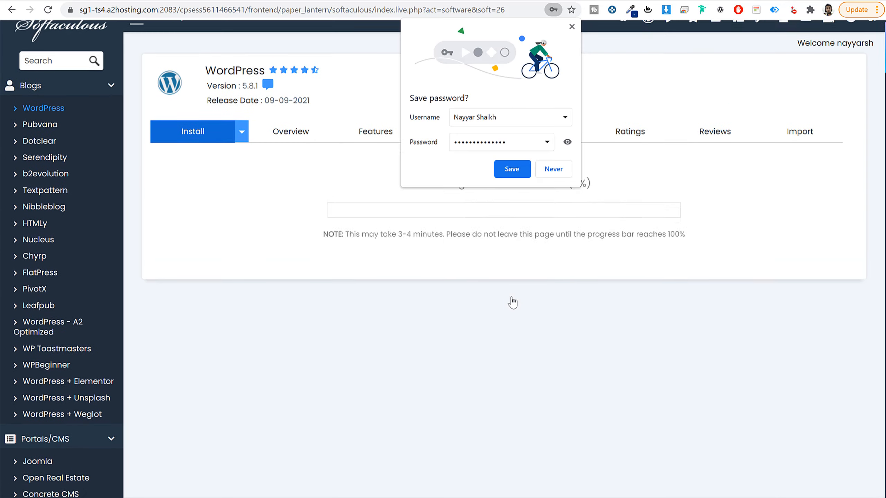
left_click(512, 169)
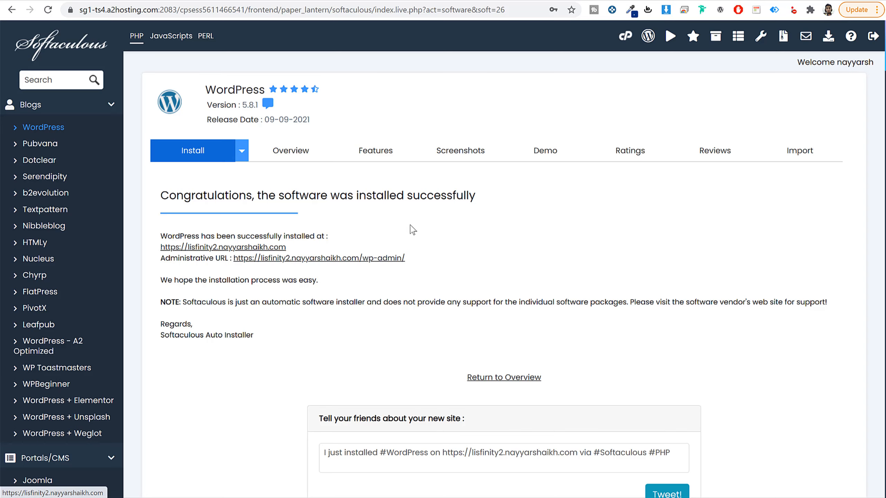
Step: Open the newly installed site's front page, look it over and return to the Softaculous confirmation page
scroll(600, 275, "down", 3)
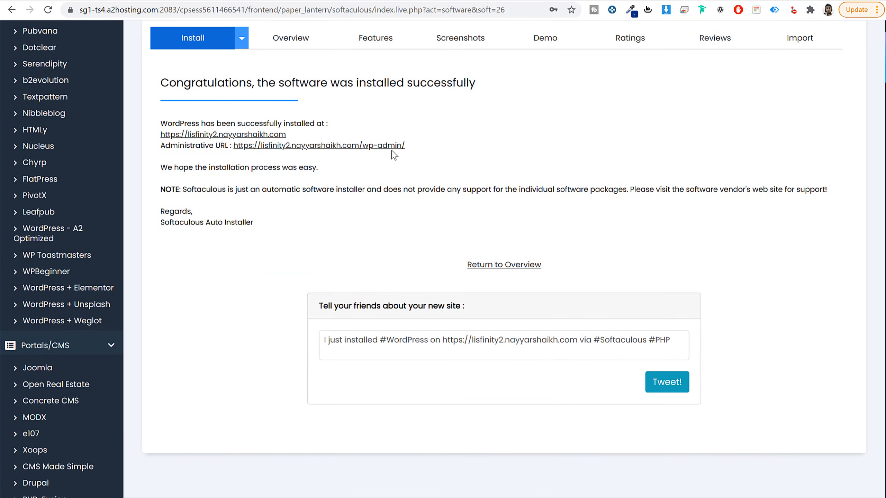
left_click(246, 134)
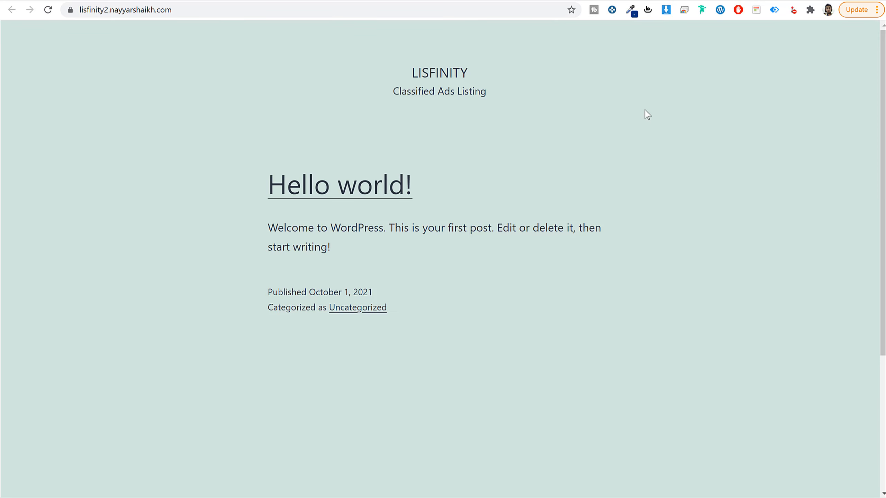
scroll(670, 235, "down", 5)
scroll(673, 240, "up", 5)
left_click(332, 1)
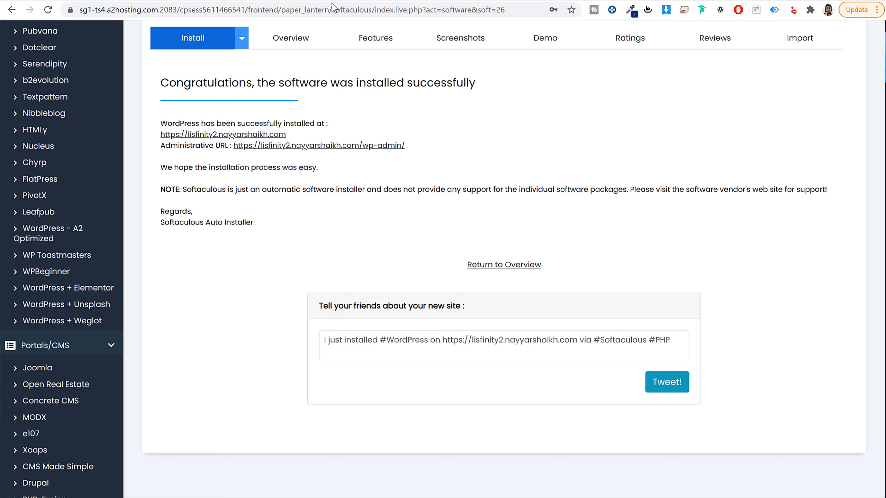
Step: Open the new site's WordPress admin dashboard through its administrative URL and review the /wp-admin/ address and the page
left_click(379, 148)
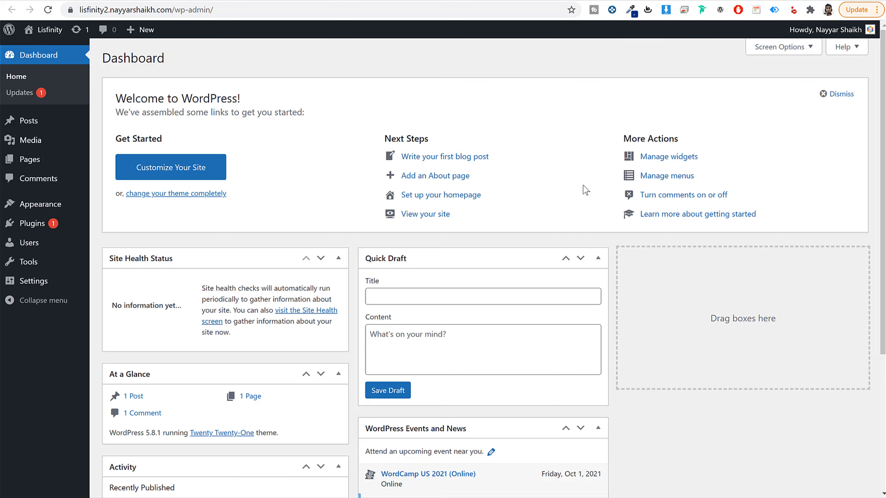
scroll(609, 297, "down", 5)
scroll(607, 289, "up", 5)
left_click(132, 13)
left_click(176, 10)
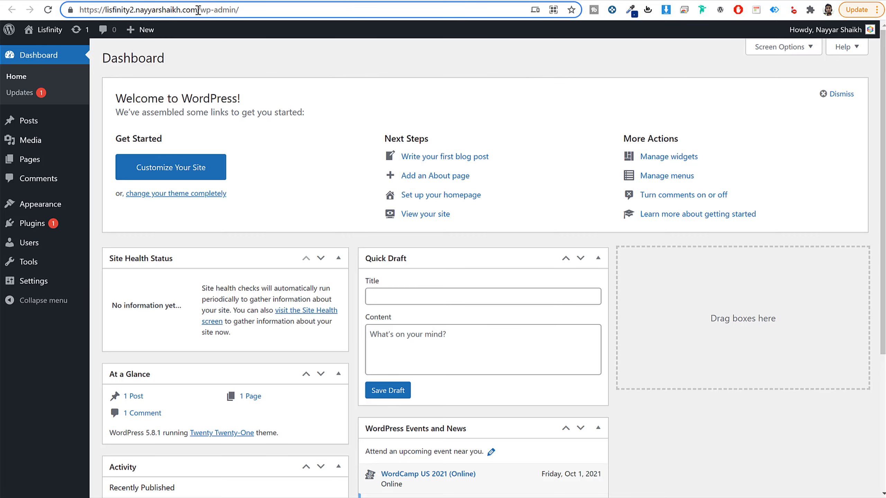
left_click_drag(198, 10, 240, 11)
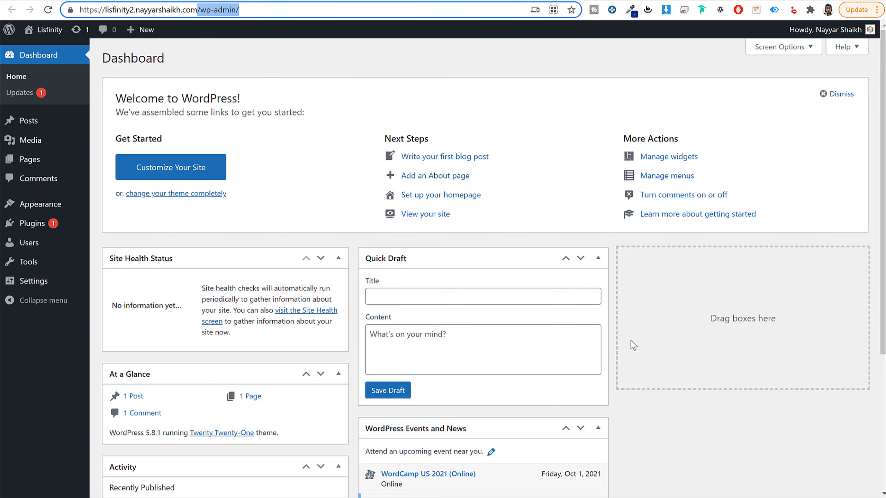
scroll(631, 345, "down", 5)
scroll(632, 350, "up", 5)
Step: Hide Site Health Status, At a Glance, Activity, Quick Draft, WordPress Events and News, and Welcome from the dashboard
left_click(779, 54)
left_click(158, 97)
left_click(194, 96)
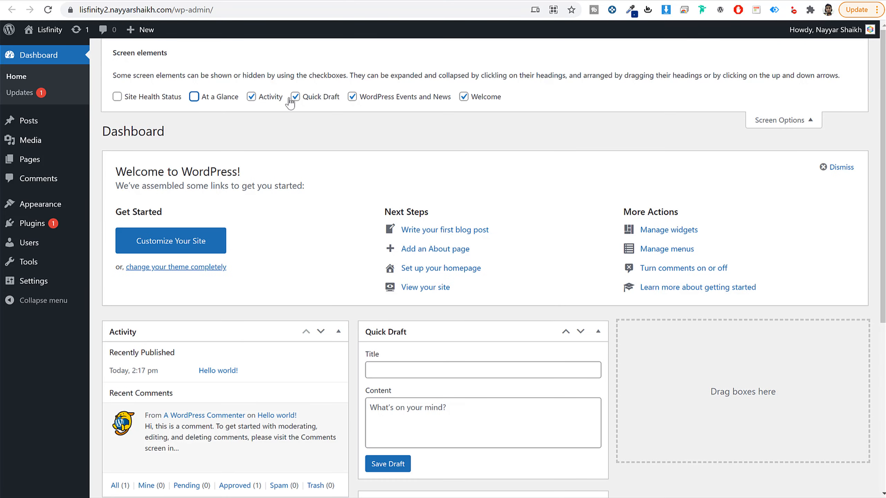
left_click(295, 96)
left_click(352, 97)
left_click(464, 97)
left_click(265, 97)
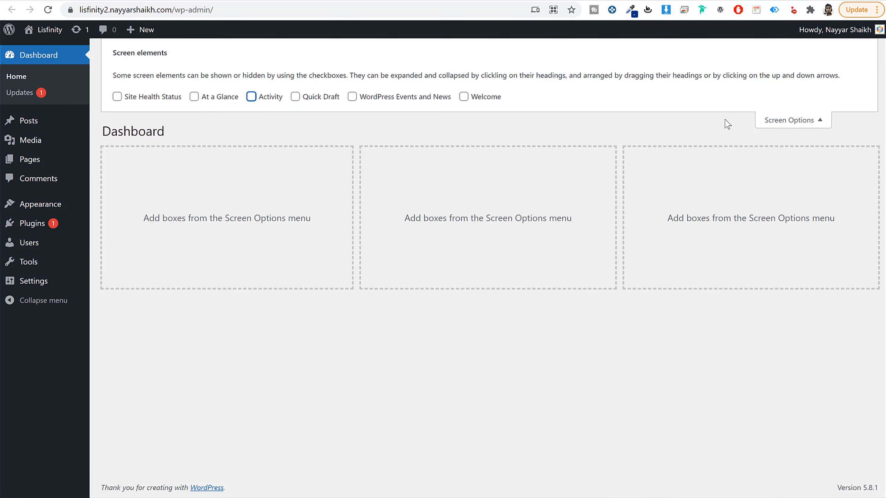
left_click(767, 120)
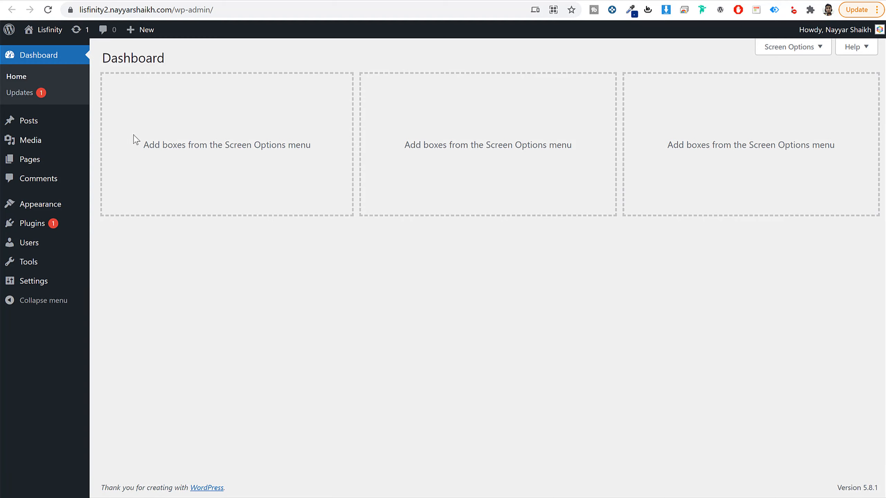
Step: View the Posts list and open the Media Library
left_click(34, 127)
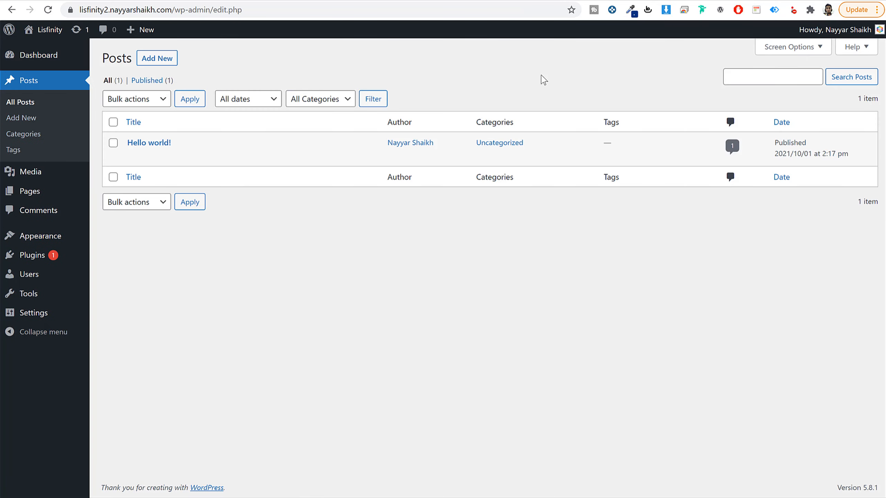
mouse_move(138, 152)
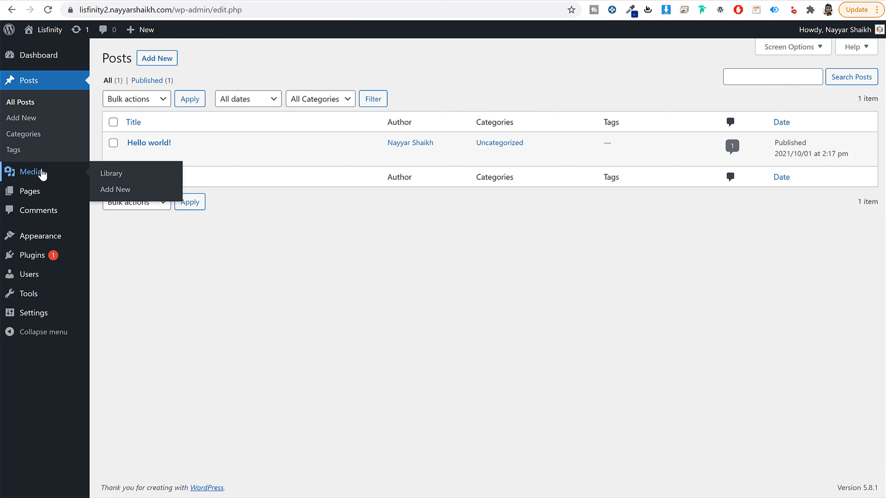
left_click(41, 172)
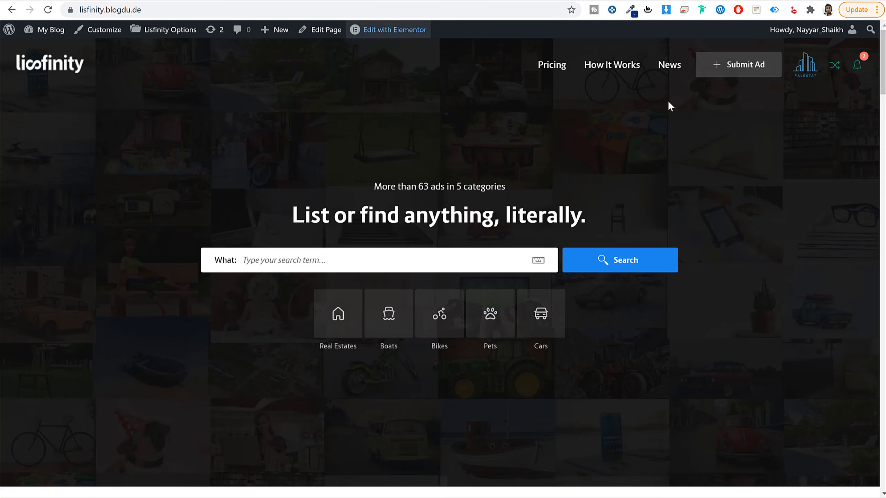
Step: Look through the images on the Lisfinity demo homepage, including its Categories section, and return to the Media Library
scroll(731, 284, "down", 10)
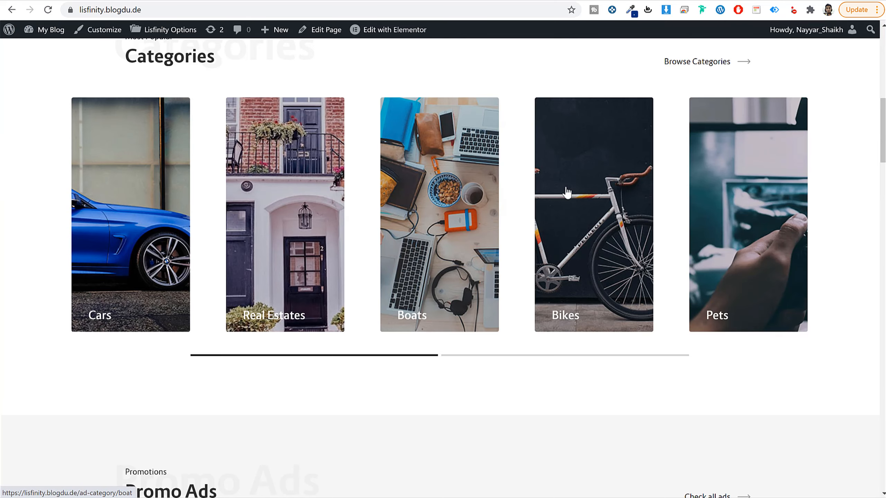
scroll(773, 289, "down", 10)
scroll(773, 295, "down", 7)
scroll(746, 318, "up", 20)
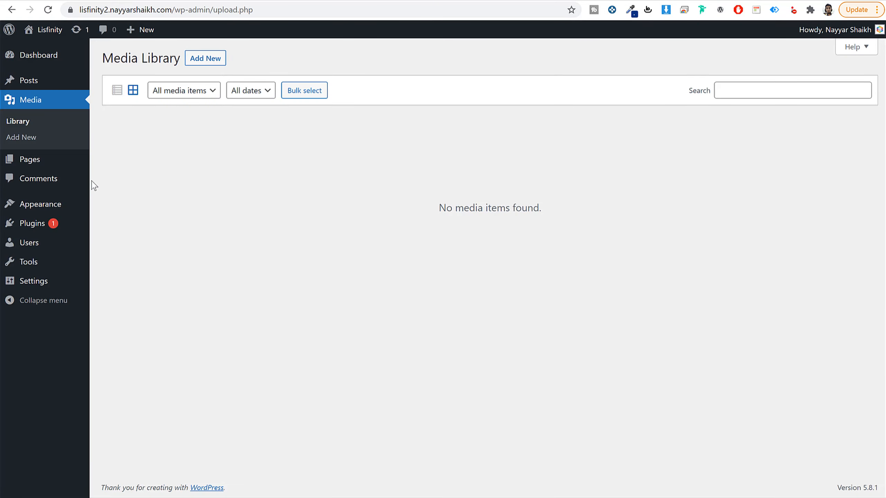
Step: View the site's Pages list and the Comments list
left_click(42, 160)
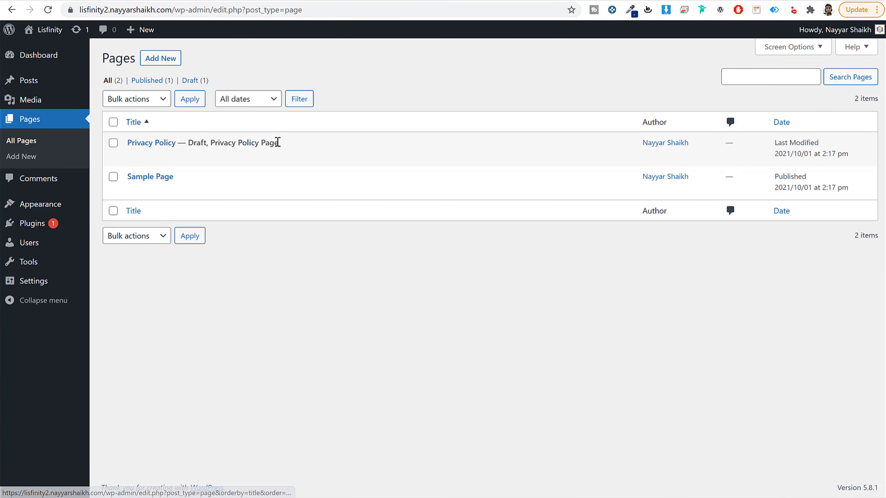
left_click(42, 183)
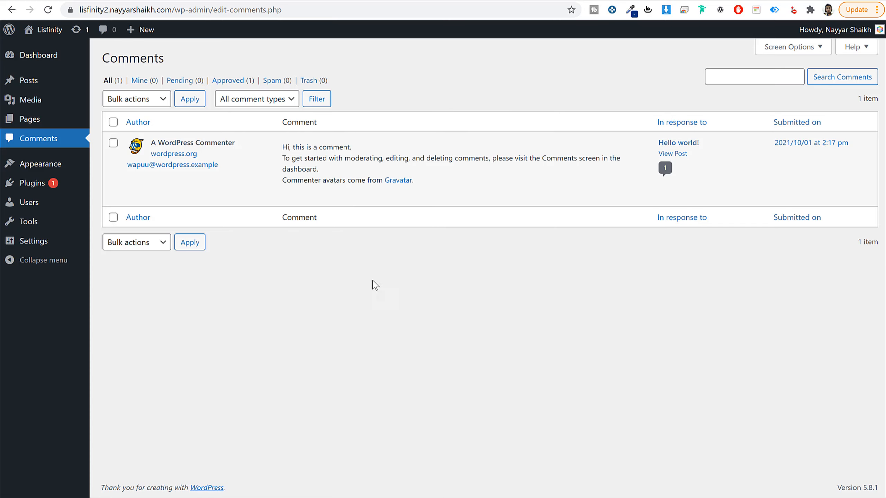
mouse_move(298, 198)
mouse_move(338, 200)
Step: Open the installed themes and look over the site's homepage under the active Twenty Twenty-One theme
left_click(35, 170)
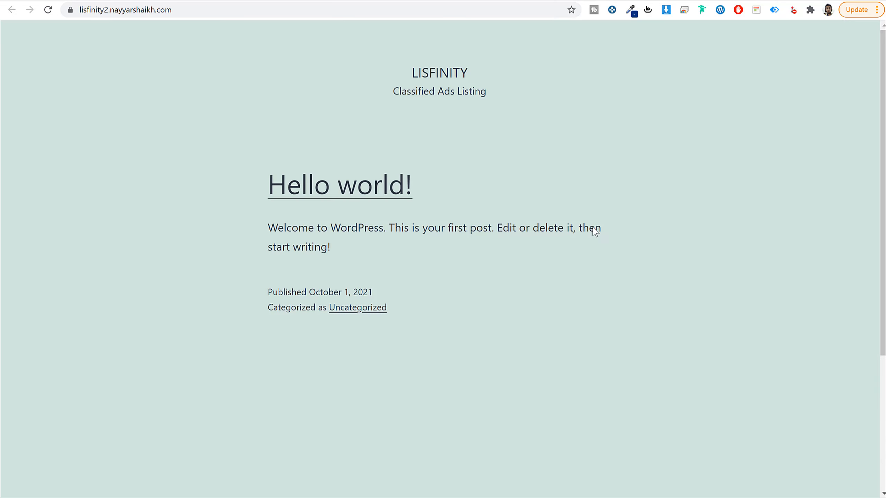
scroll(592, 228, "down", 5)
scroll(590, 297, "up", 5)
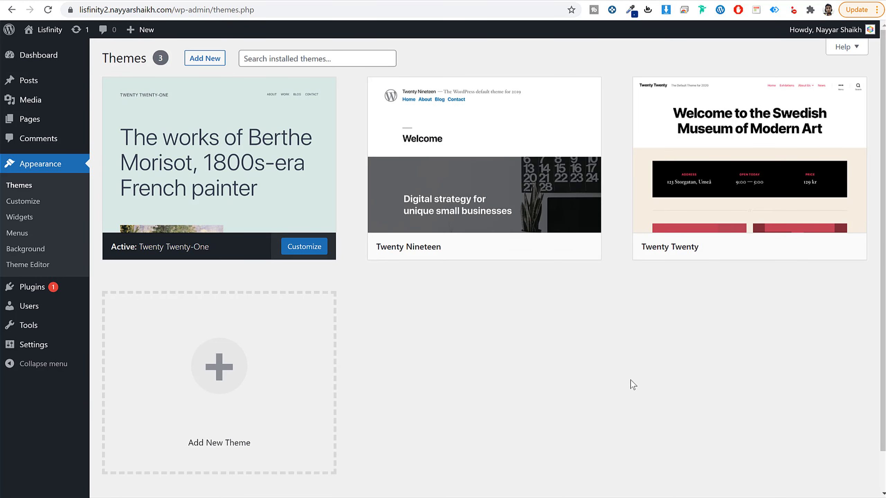
Step: Activate the Twenty Nineteen theme and reload the site's homepage to check its new look
left_click(525, 249)
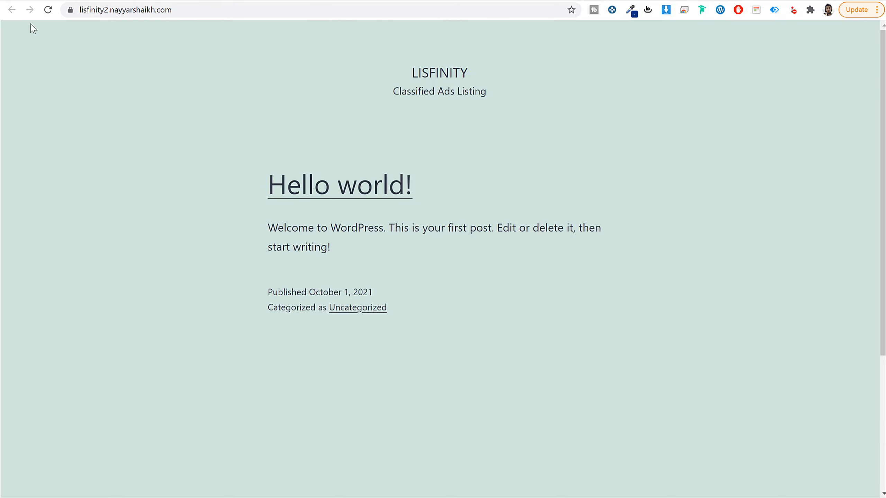
left_click(48, 10)
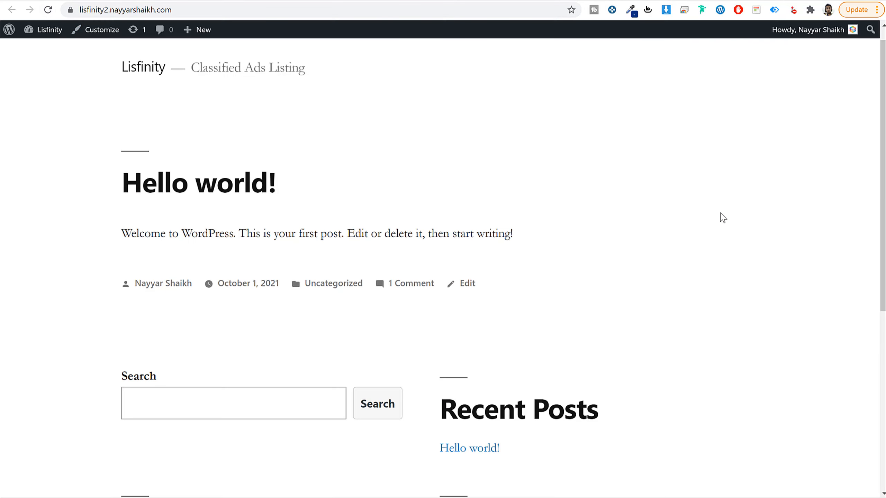
scroll(704, 348, "down", 8)
scroll(699, 367, "up", 8)
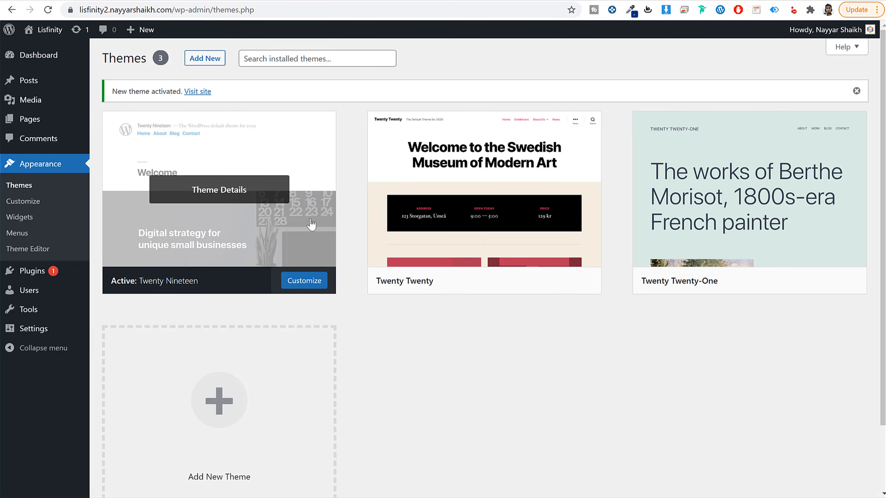
Step: Delete the unused Twenty Twenty and Twenty Twenty-One themes
left_click(472, 237)
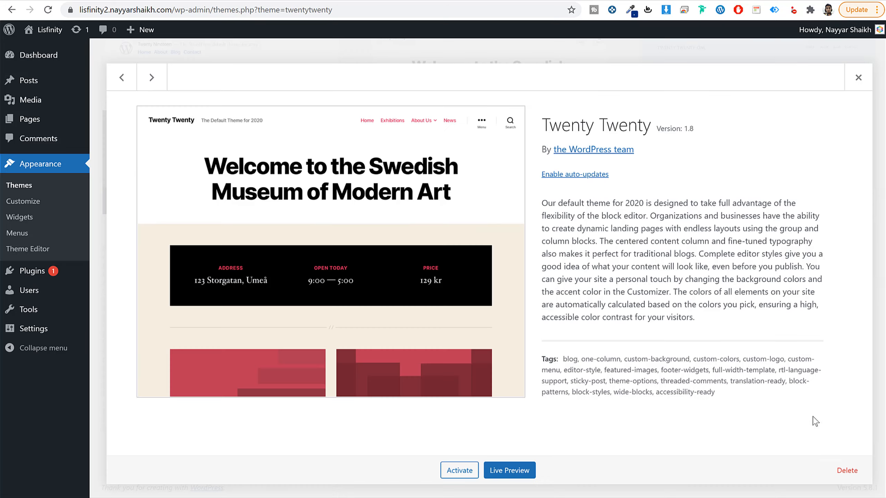
left_click(847, 471)
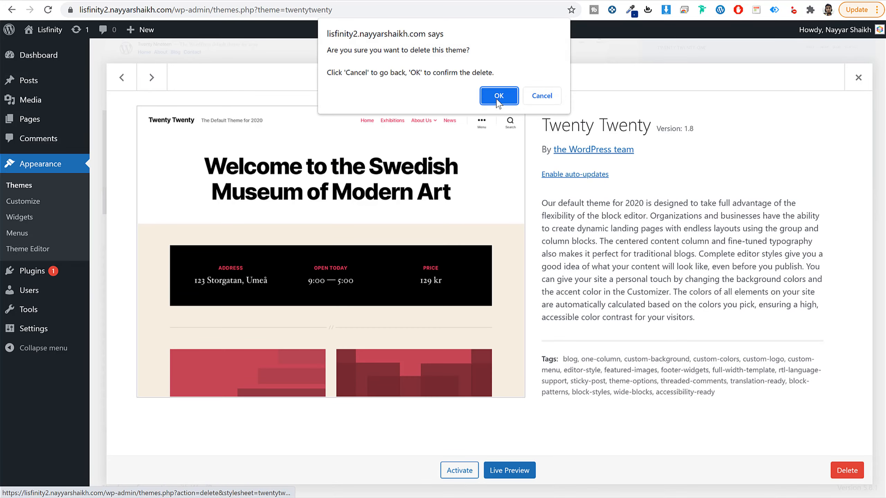
left_click(499, 101)
left_click(469, 158)
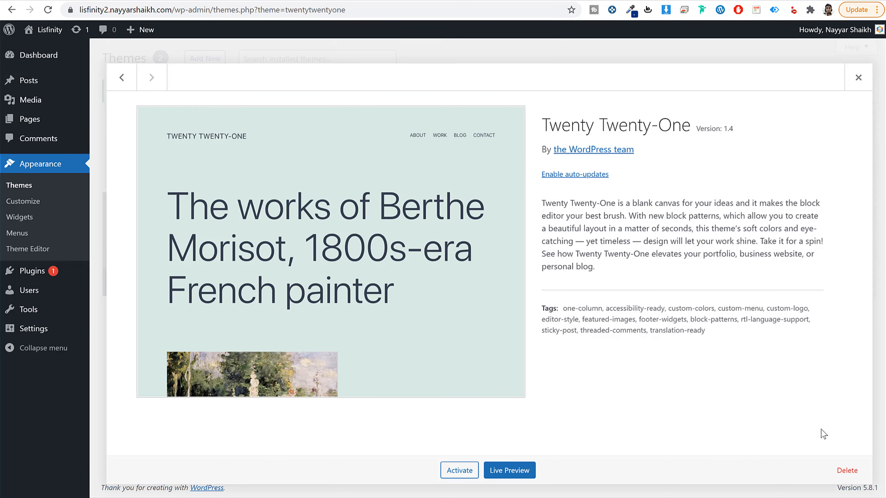
left_click(847, 469)
left_click(500, 96)
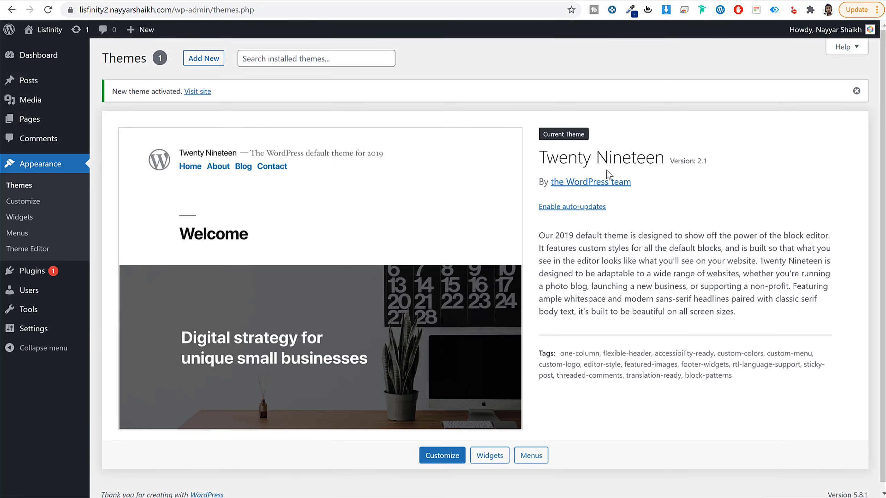
left_click_drag(540, 154, 670, 163)
left_click(732, 168)
Step: Delete the Akismet Anti-Spam and Hello Dolly plugins from the installed plugins
left_click(47, 274)
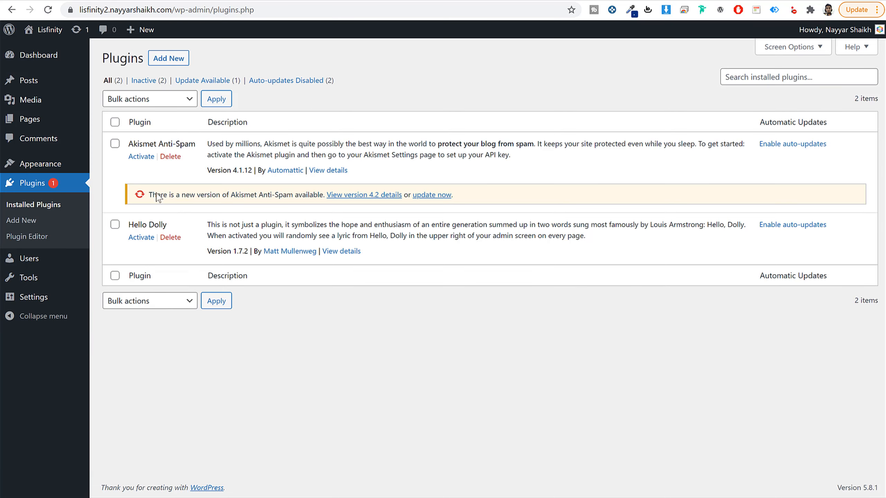
left_click(171, 157)
key("Return")
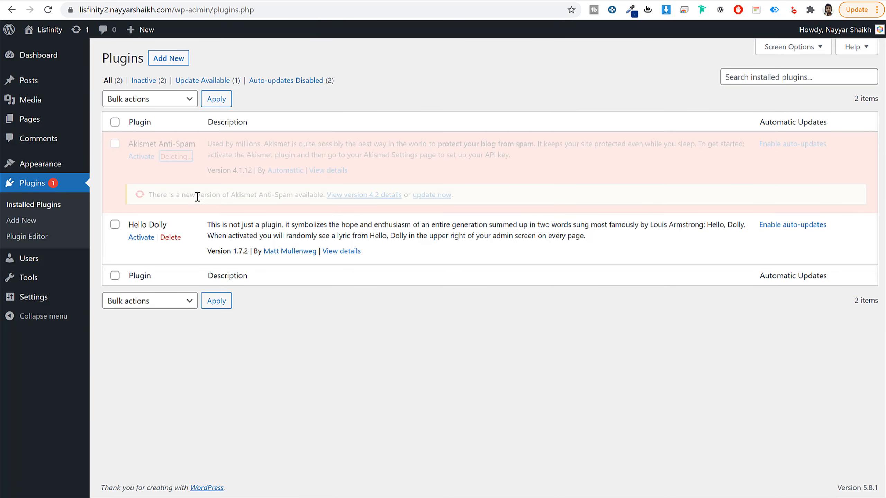
left_click(171, 178)
key("Return")
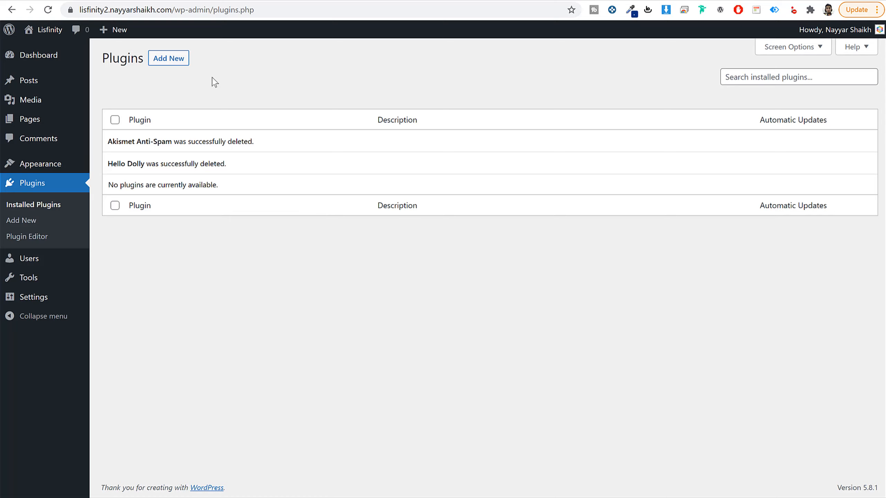
Step: Open the General Settings and review the site title, tagline and administration email address
left_click(40, 300)
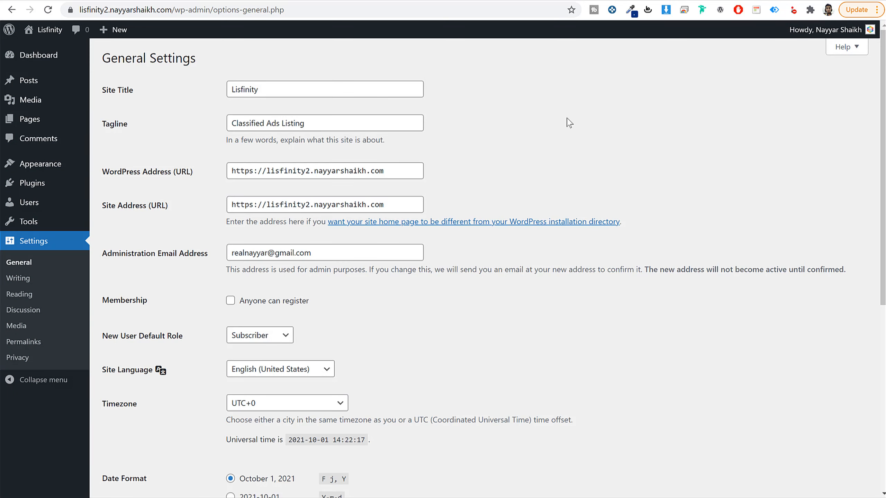
left_click_drag(133, 92, 102, 91)
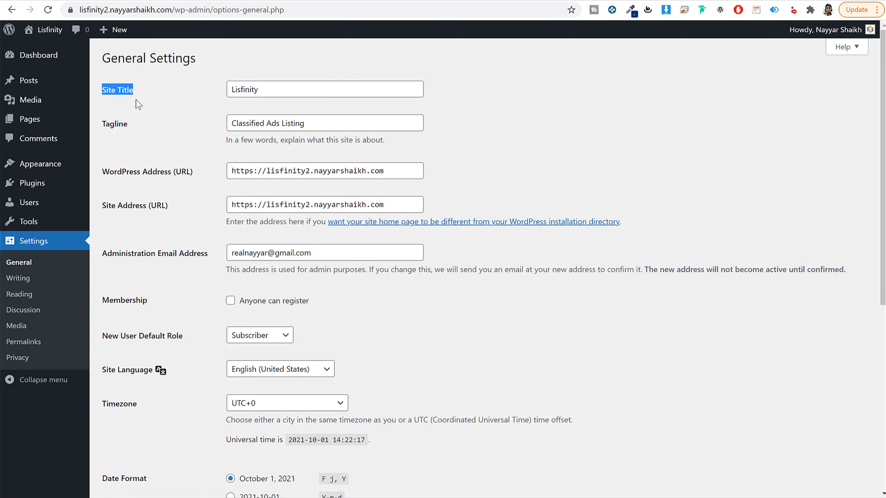
left_click(112, 129)
left_click_drag(109, 125, 169, 111)
double_click(292, 85)
triple_click(308, 126)
scroll(475, 218, "down", 5)
triple_click(348, 88)
left_click(455, 153)
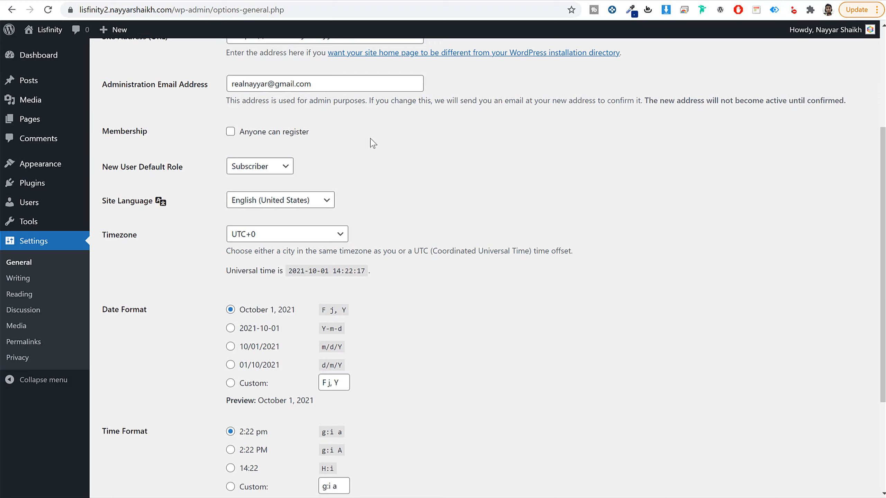
Step: Enable the Anyone can register membership option and check the Lisfinity demo homepage for reference
left_click(260, 139)
left_click_drag(318, 134, 240, 137)
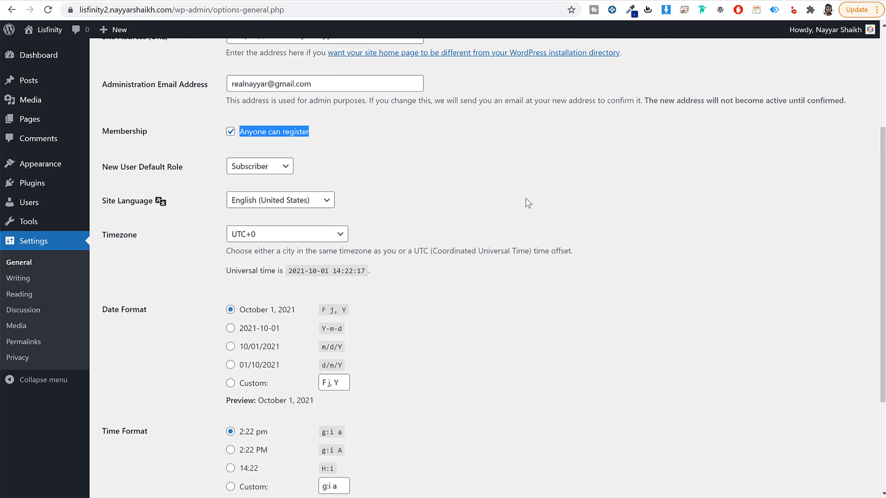
left_click(476, 192)
scroll(168, 257, "down", 2)
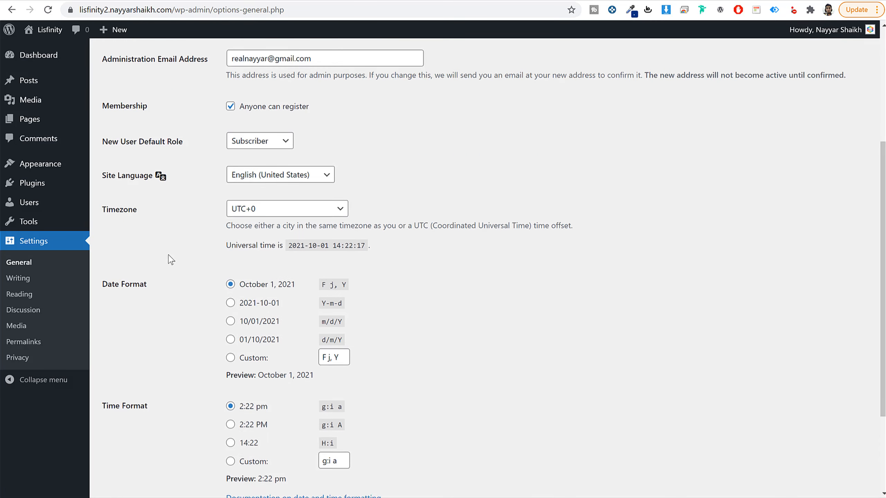
Step: Set the site's timezone to Kolkata and save the general settings
scroll(170, 260, "down", 2)
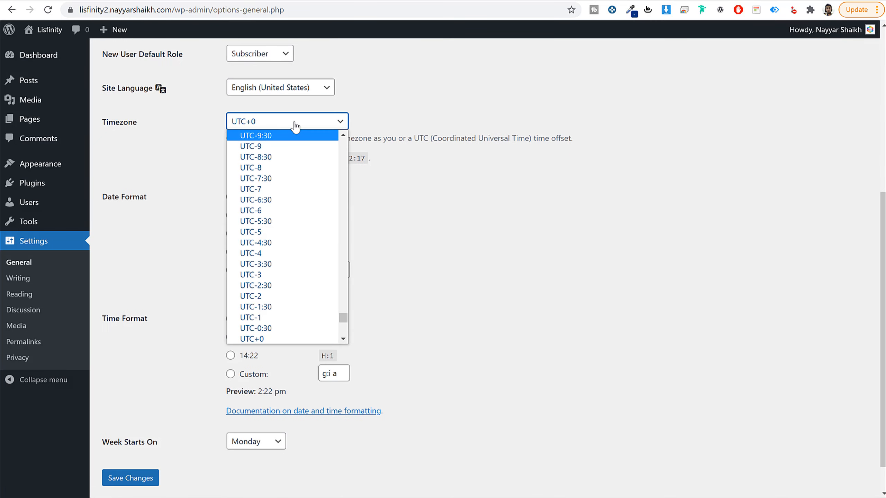
type("kolkata")
key("Return")
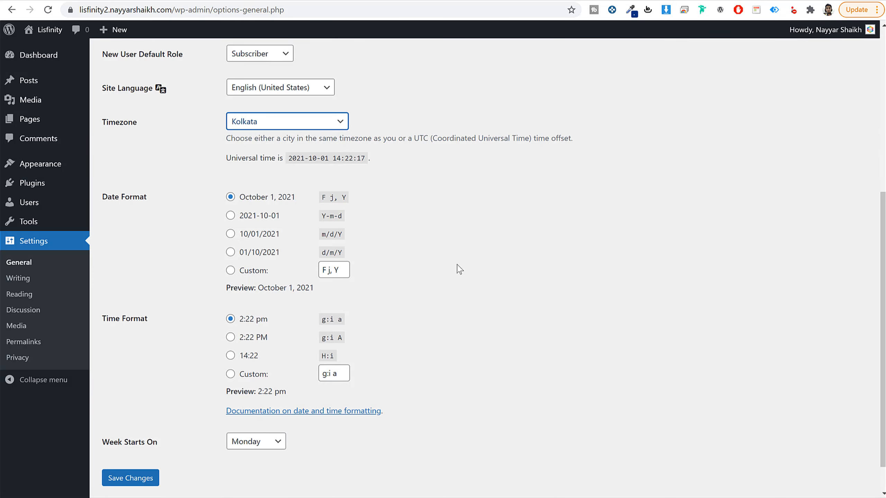
left_click(129, 478)
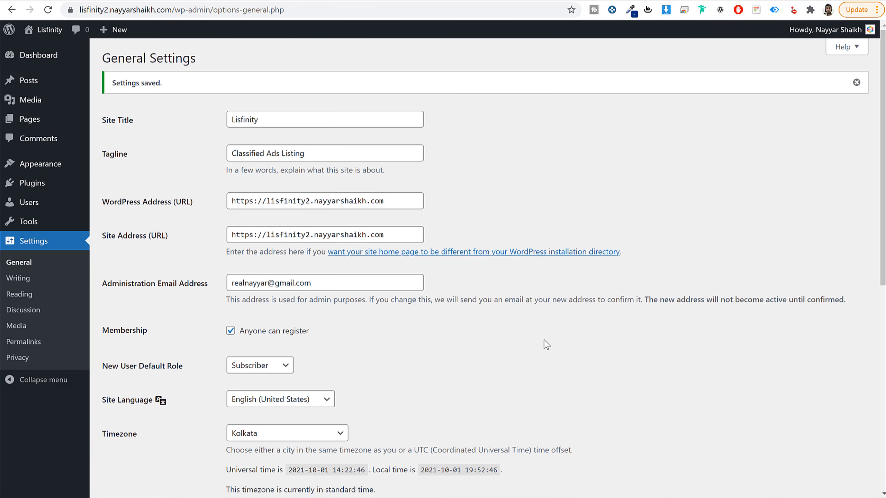
Step: Set the permalink structure to Post name and save it
left_click(33, 344)
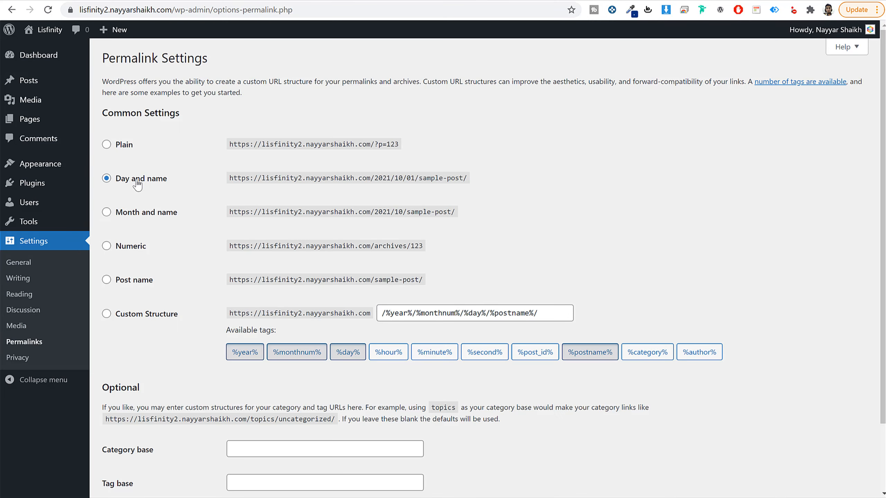
left_click(134, 280)
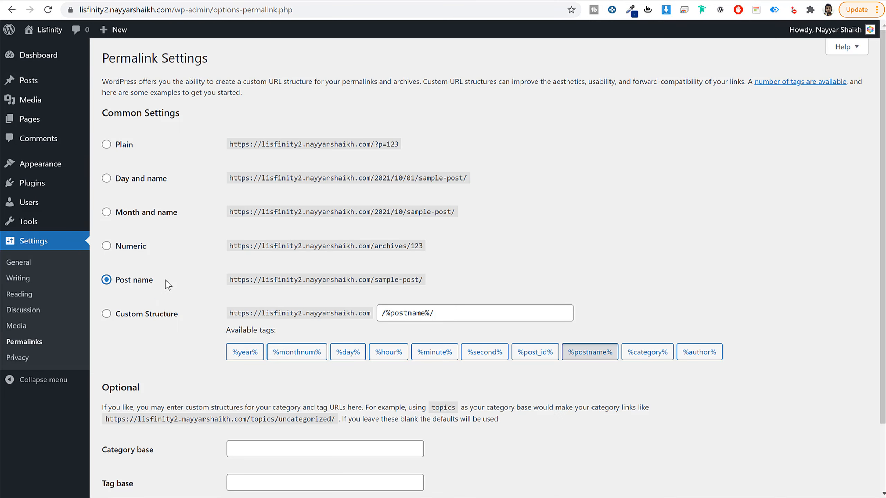
scroll(213, 343, "down", 1)
scroll(213, 347, "down", 1)
left_click(148, 439)
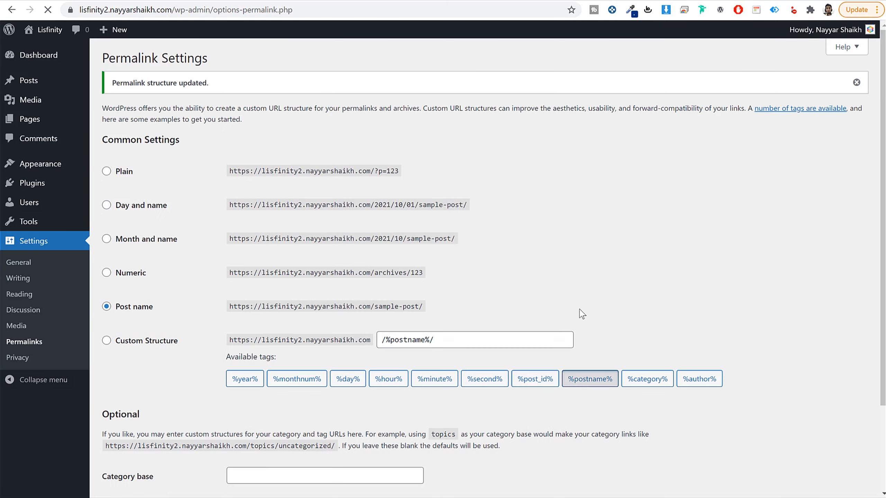
Step: Return to the dashboard home and look over the new site's homepage
left_click(36, 55)
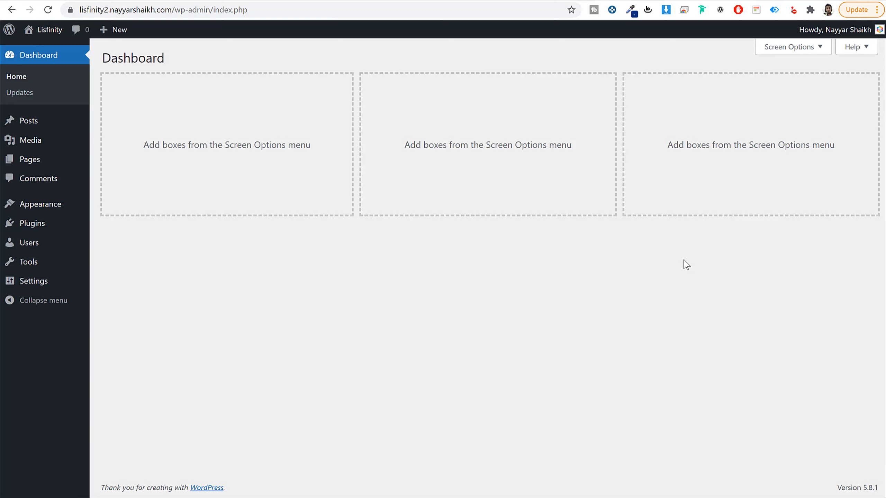
left_click(340, 1)
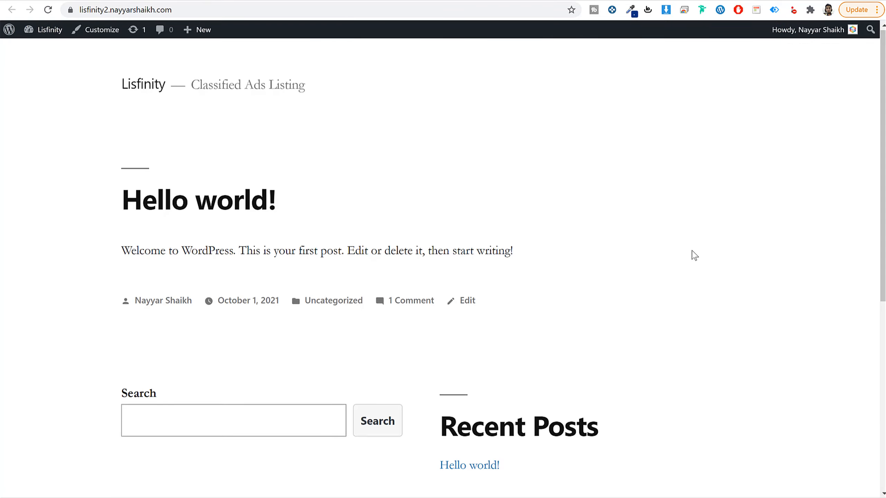
scroll(691, 253, "down", 7)
scroll(690, 253, "up", 7)
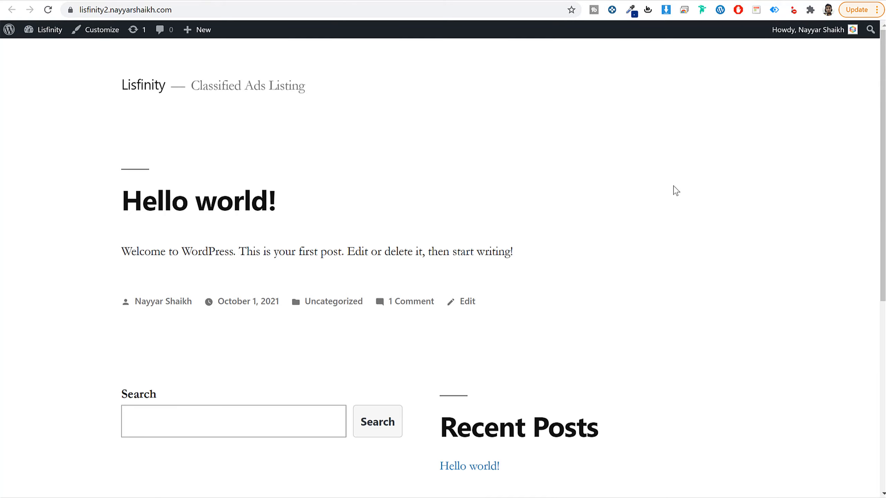
Step: Look through the Lisfinity demo homepage's Categories and Promo Ads sections for comparison
left_click(98, 1)
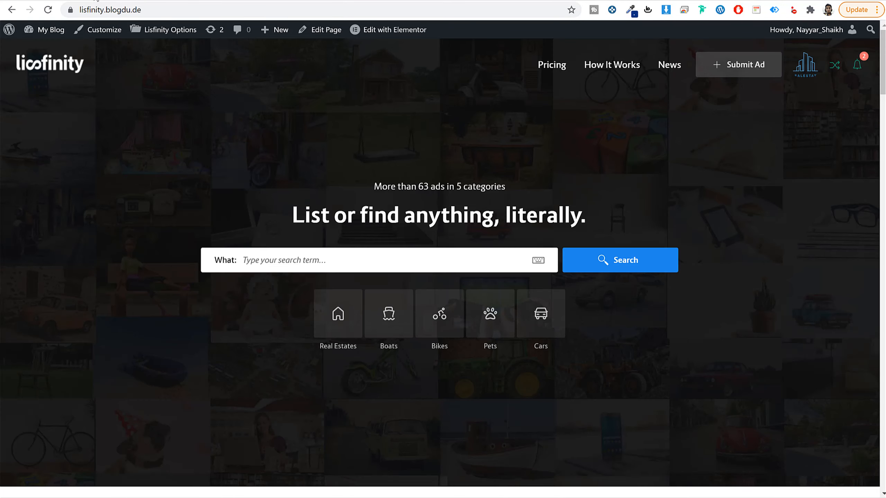
scroll(752, 300, "down", 15)
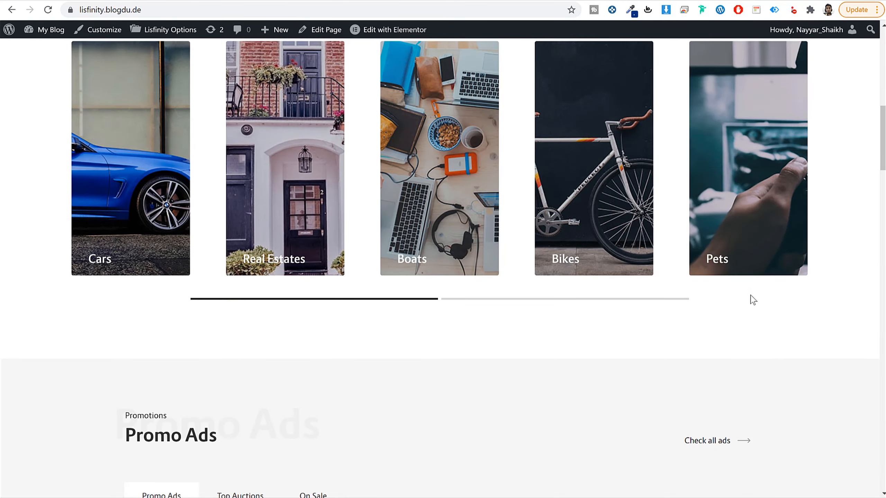
scroll(752, 299, "down", 5)
scroll(752, 300, "up", 13)
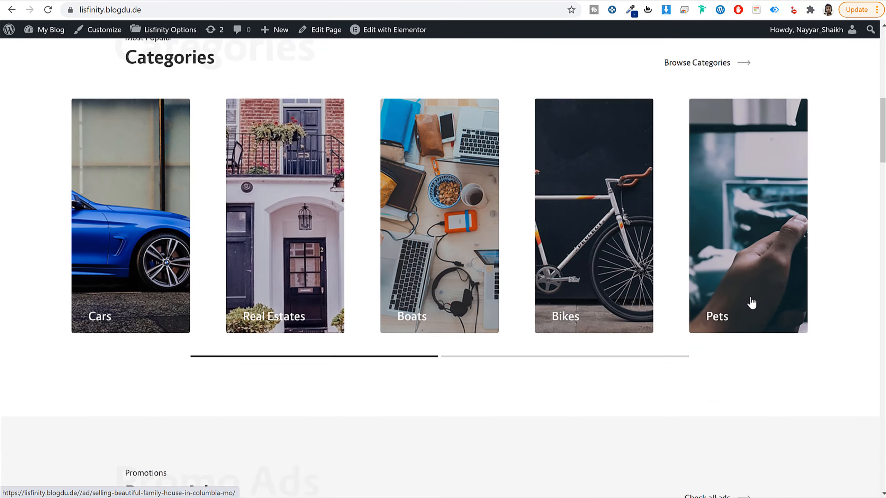
scroll(752, 300, "up", 10)
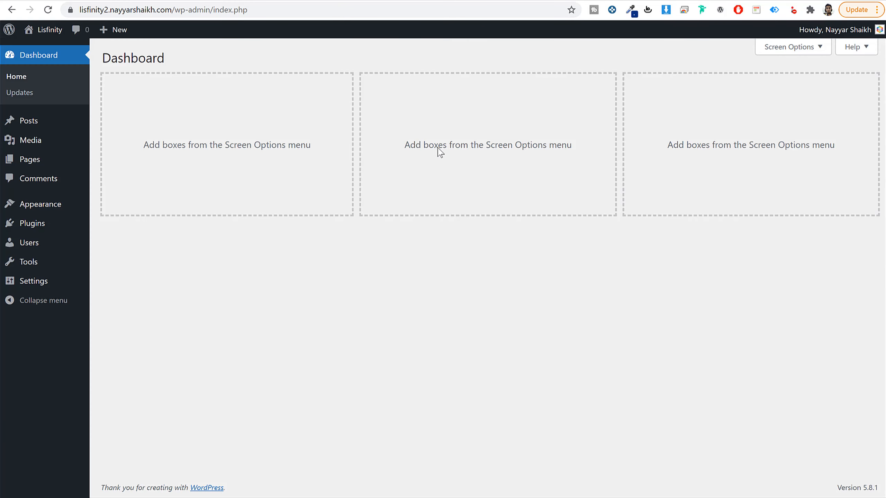
Step: Open bloggdude.com/lisfinity in a new browser tab to reach the Lisfinity theme's ThemeForest page
key("ctrl+t")
type("bloggdude.com/lis")
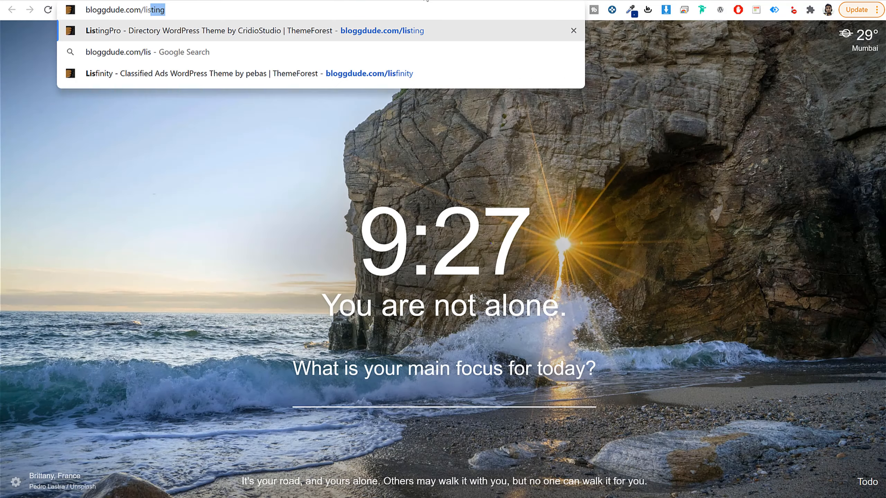
type("fi")
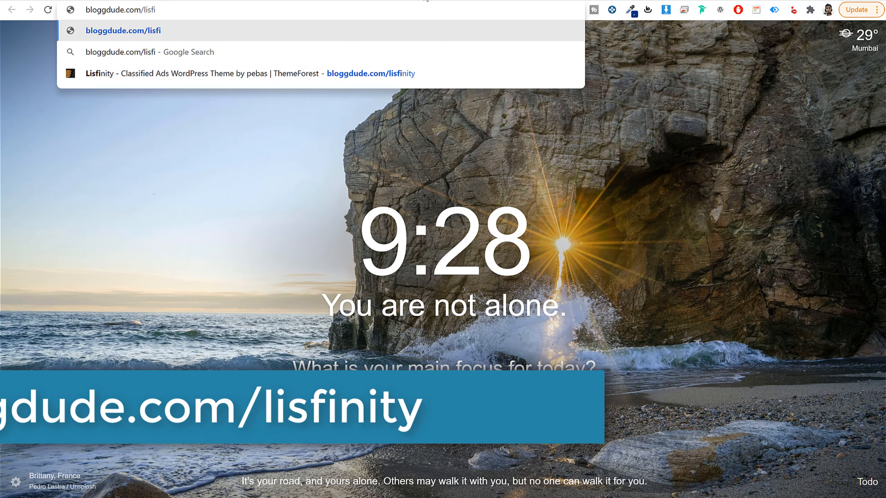
key("Down")
key("Down")
key("Return")
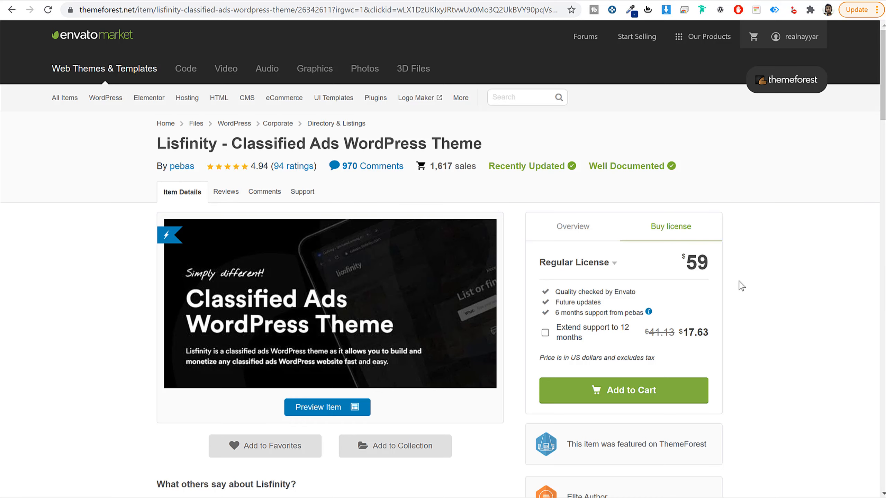
Step: Review the Lisfinity theme's Regular License price, future updates and included support on its ThemeForest page
left_click_drag(713, 264, 682, 265)
left_click(738, 268)
left_click_drag(717, 269, 676, 265)
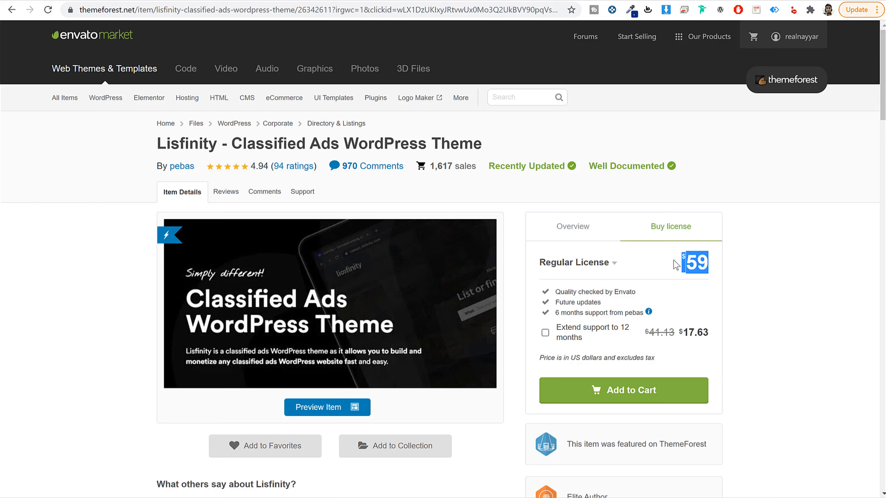
left_click(771, 255)
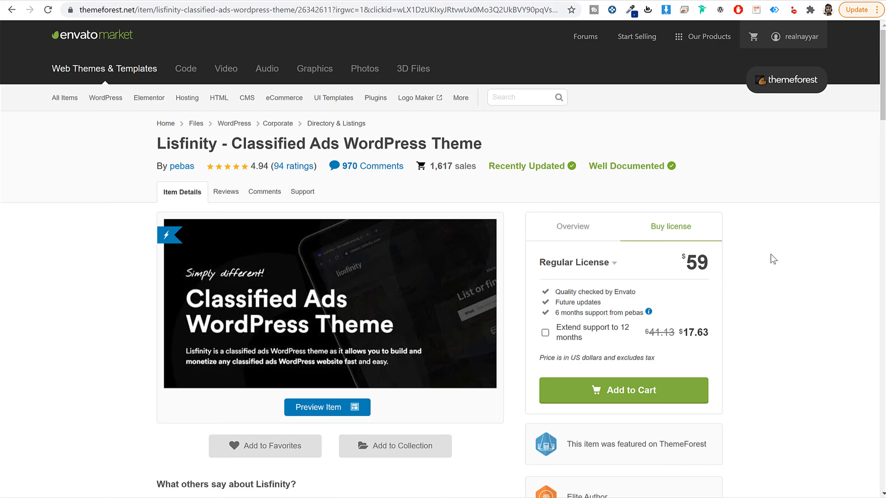
left_click_drag(608, 304, 552, 302)
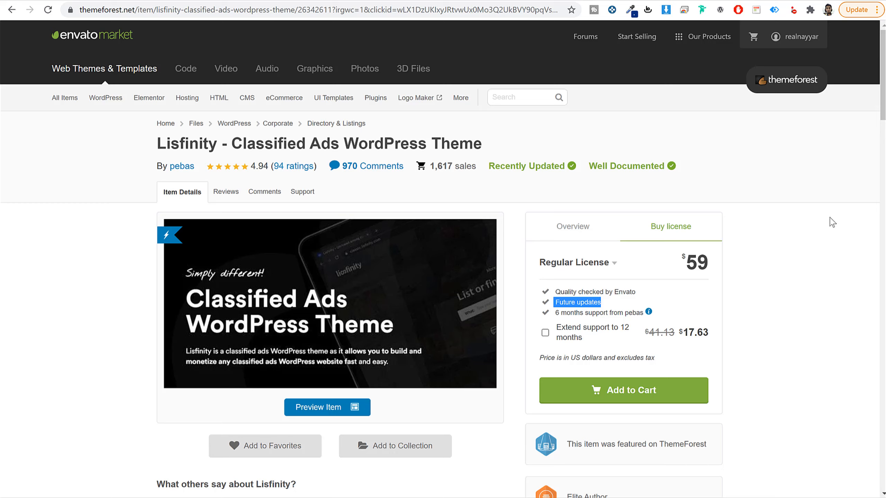
left_click(782, 276)
left_click_drag(557, 313, 641, 313)
left_click(790, 309)
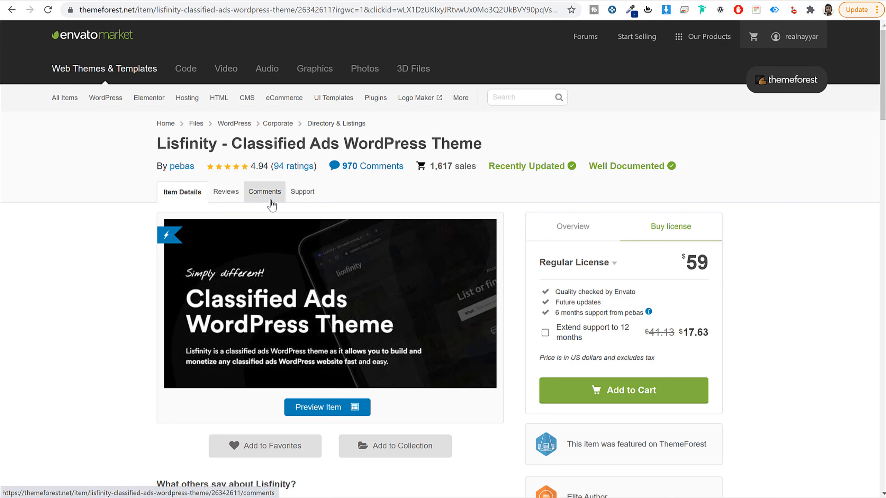
left_click(312, 193)
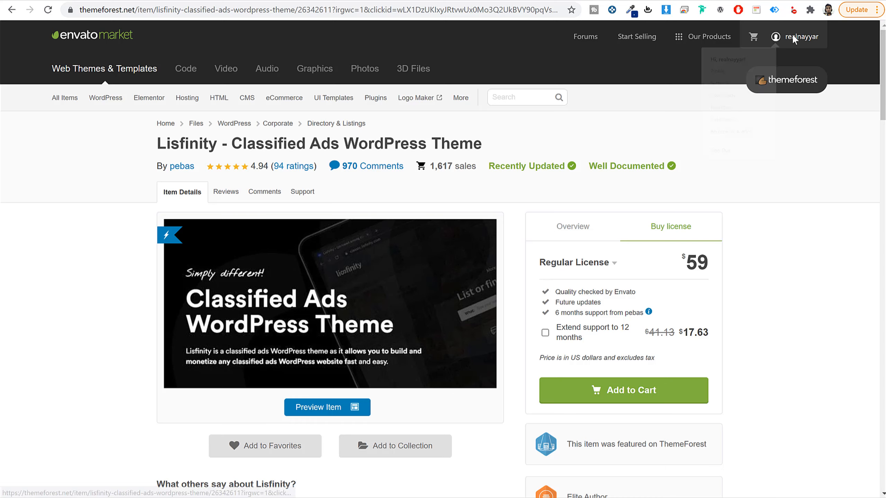
Step: Download the installable WordPress file only for the Lisfinity theme from the ThemeForest account's purchased downloads
mouse_move(792, 36)
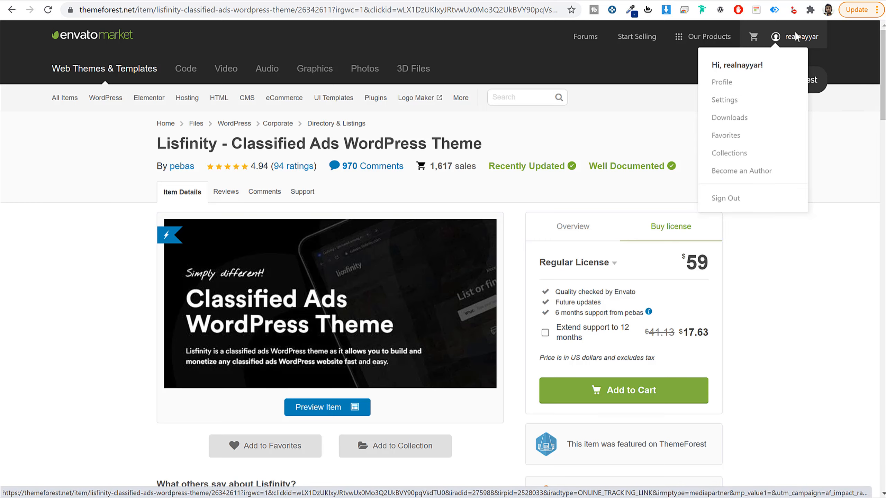
left_click(744, 119)
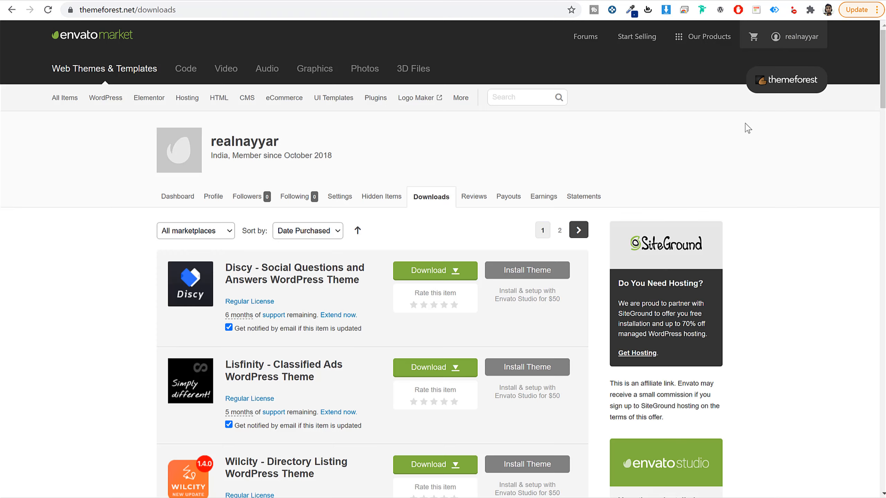
scroll(775, 251, "down", 6)
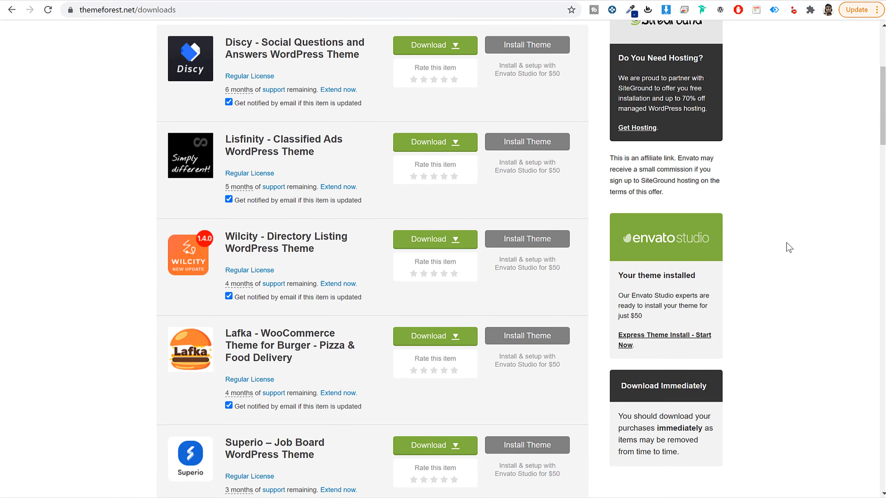
scroll(784, 249, "down", 1)
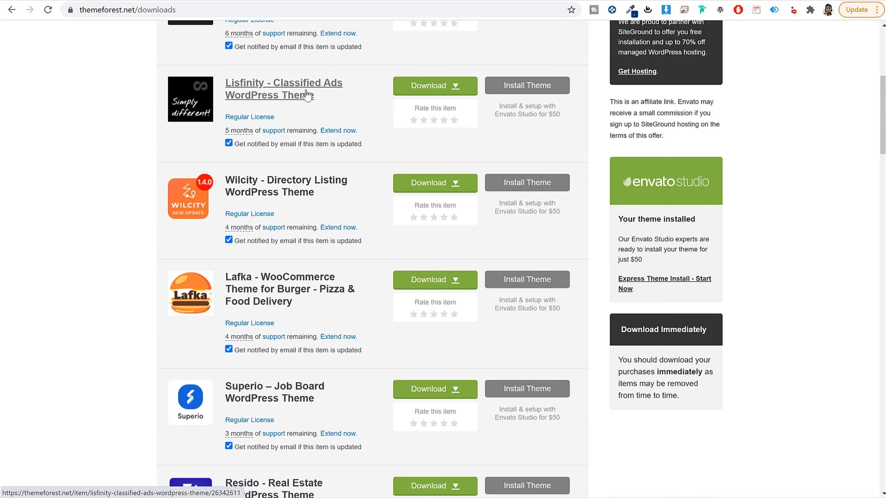
left_click(429, 91)
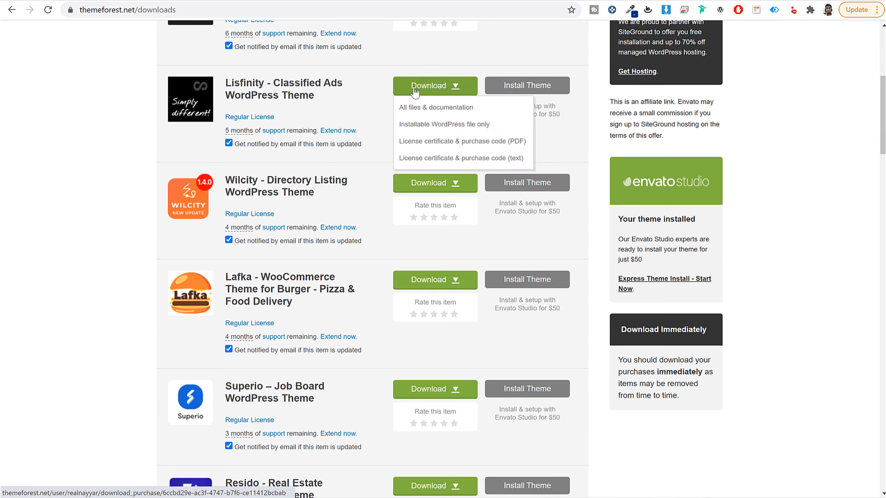
left_click(438, 128)
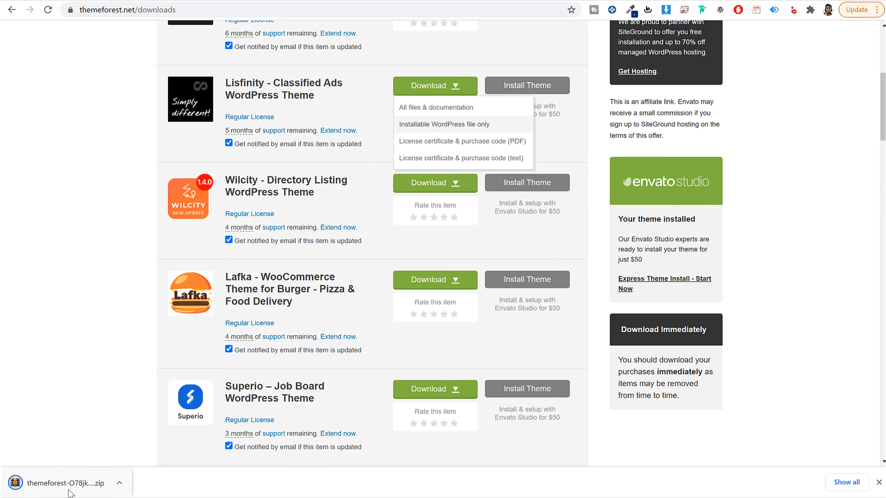
Step: Return to the WordPress dashboard, then install the Lisfinity theme from the downloaded ThemeForest zip file and activate it
key("ctrl+Tab")
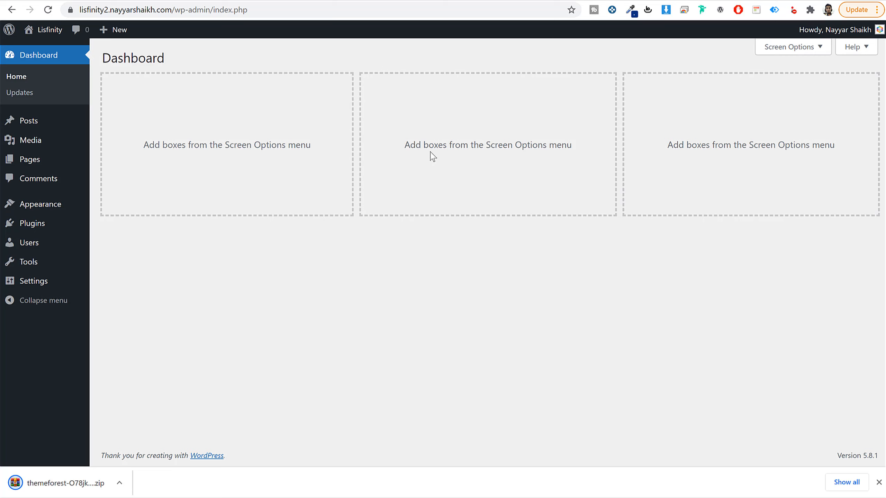
left_click(66, 206)
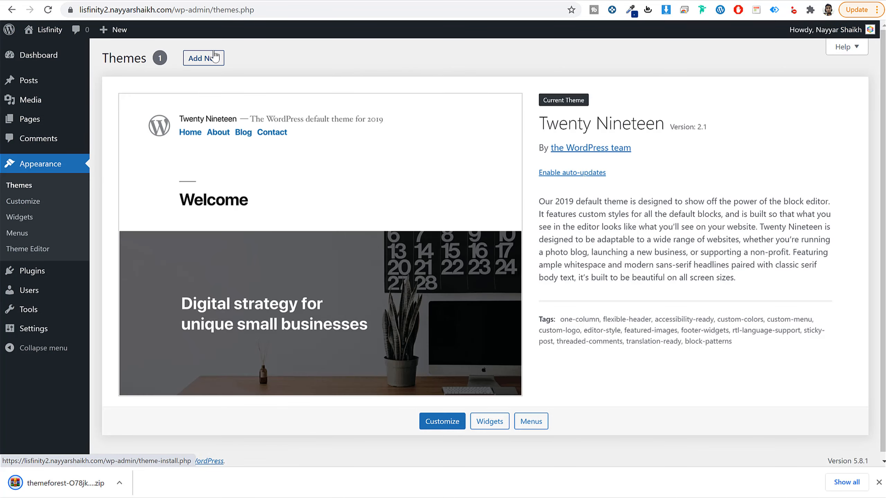
left_click(214, 56)
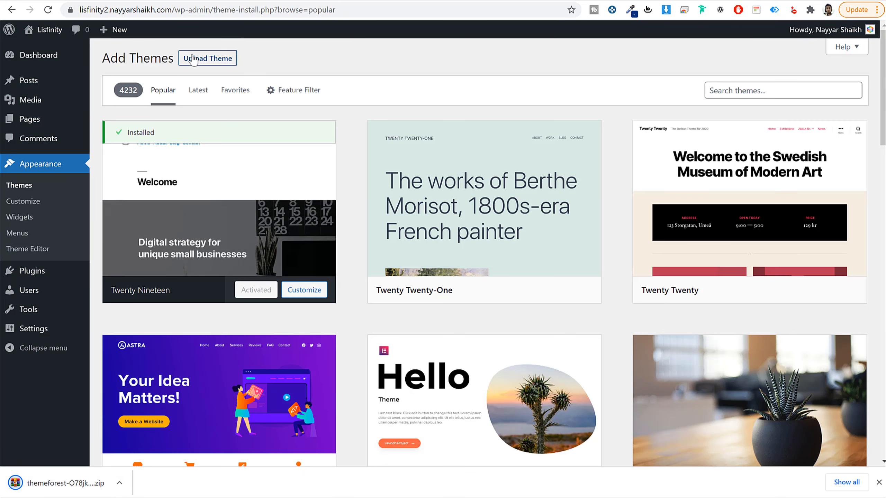
left_click(206, 58)
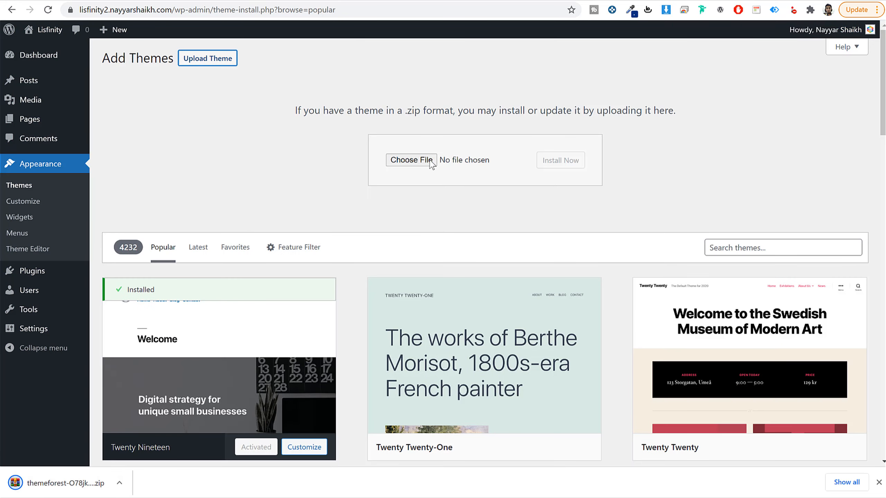
left_click(407, 161)
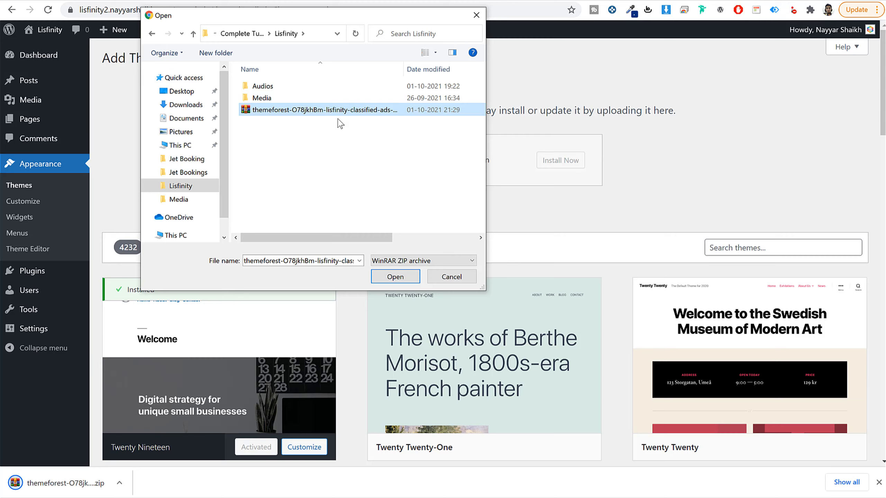
left_click(390, 279)
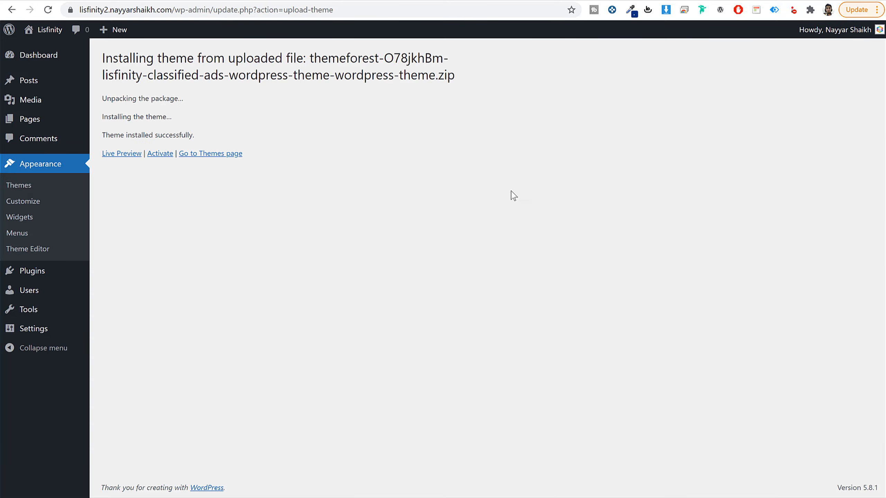
left_click(154, 156)
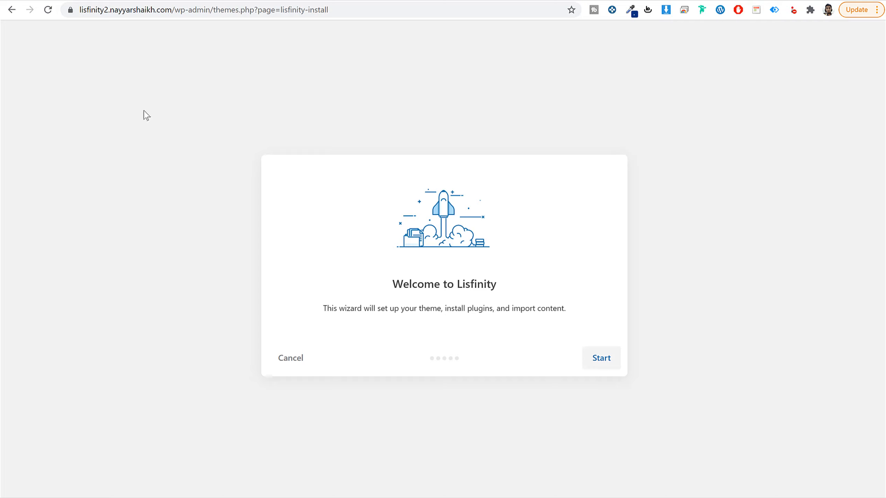
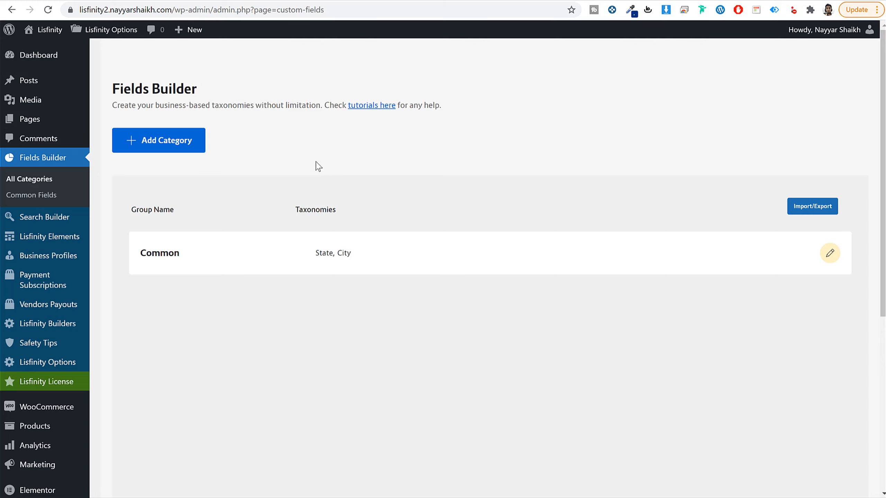
Step: Start a new category with singular name Car, plural name Cars and slug car, and open its background image selection
left_click(185, 143)
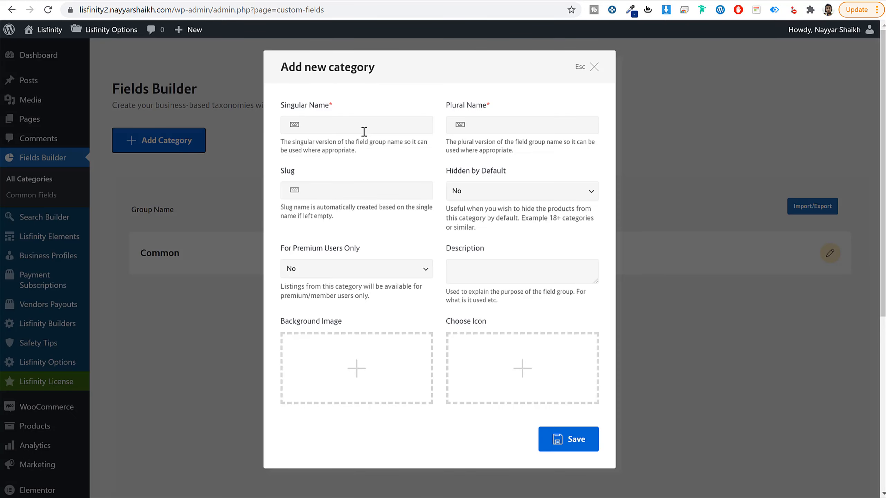
left_click(364, 128)
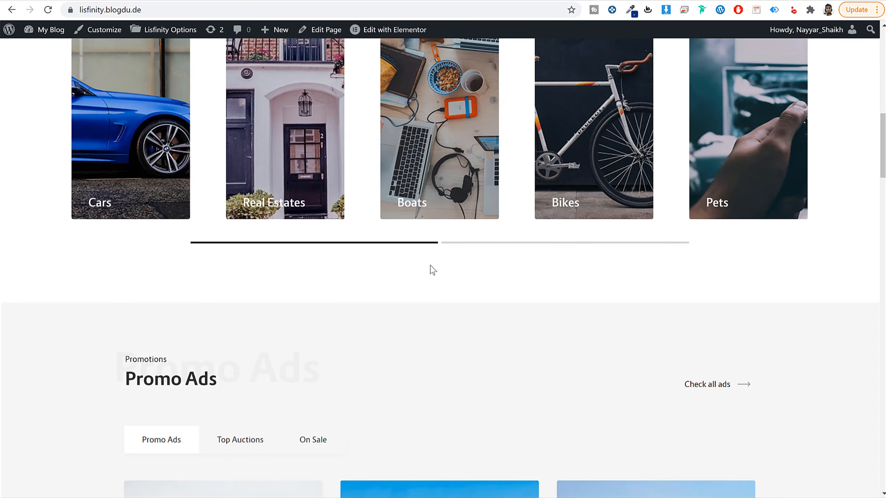
scroll(433, 270, "up", 4)
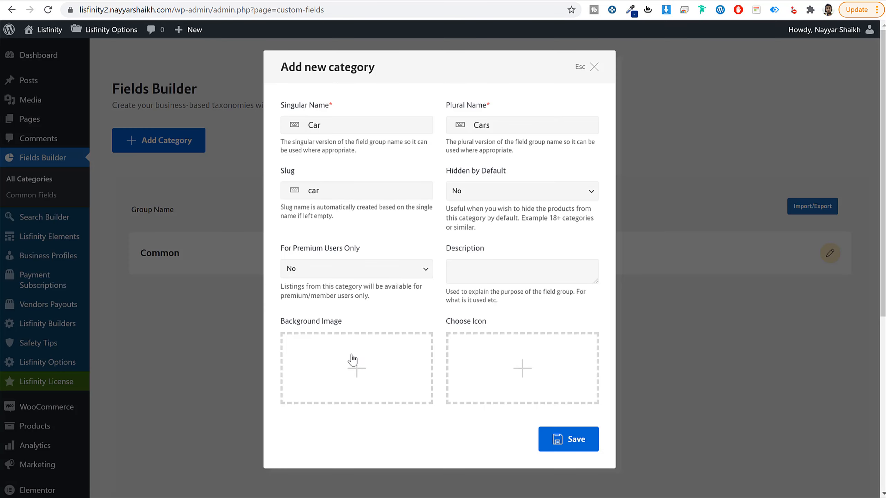
left_click(352, 359)
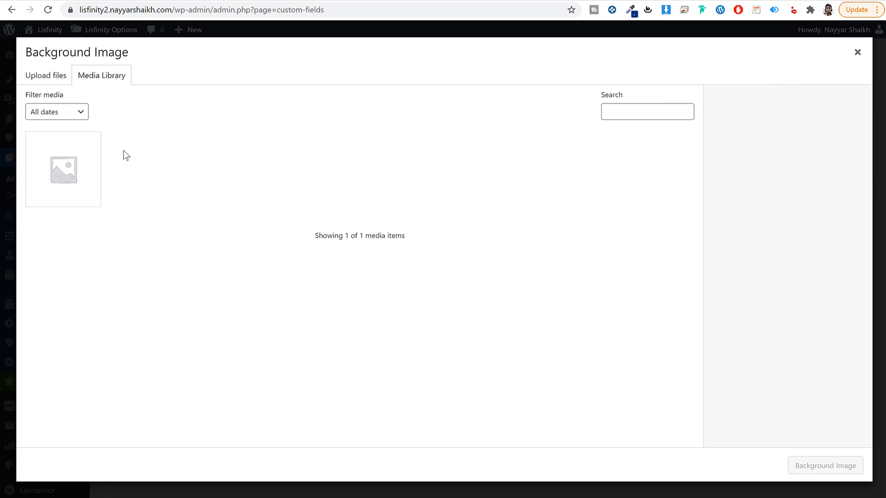
Step: Open the appointment booking website tutorial post from the recent videos on bloggdude.com in a new browser tab
left_click(562, 1)
type("bl")
key("Return")
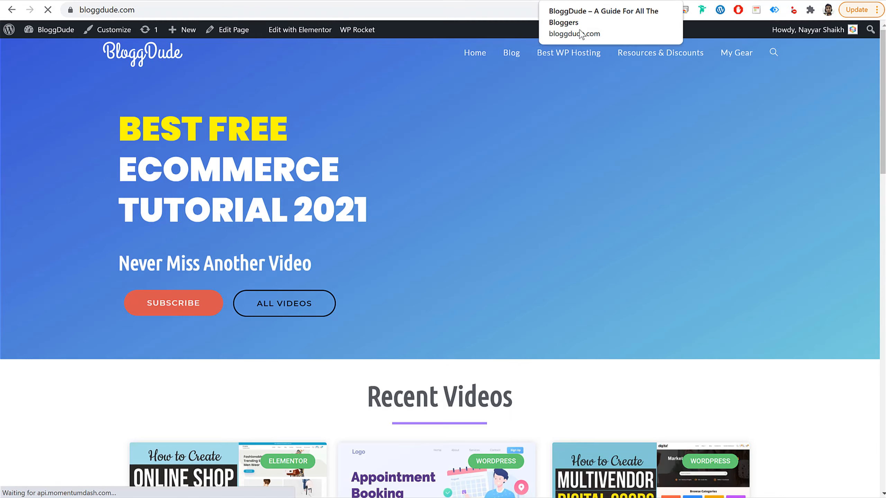
scroll(615, 150, "down", 5)
scroll(615, 153, "down", 3)
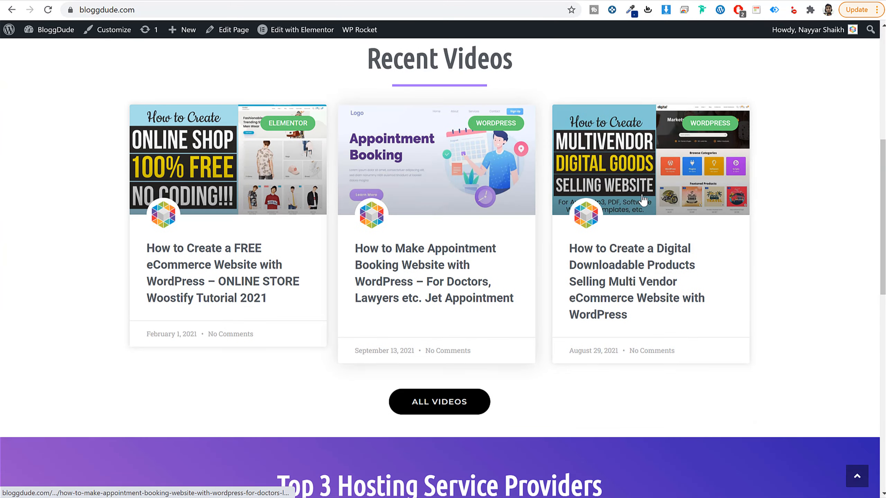
left_click(433, 274)
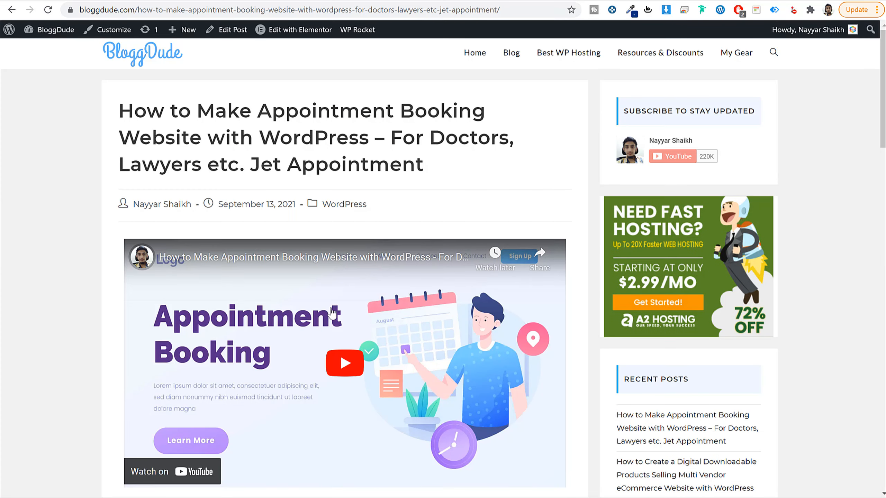
Step: Download the free images zip file offered at the end of the tutorial post and dismiss the download bar
scroll(376, 313, "down", 15)
scroll(376, 316, "up", 2)
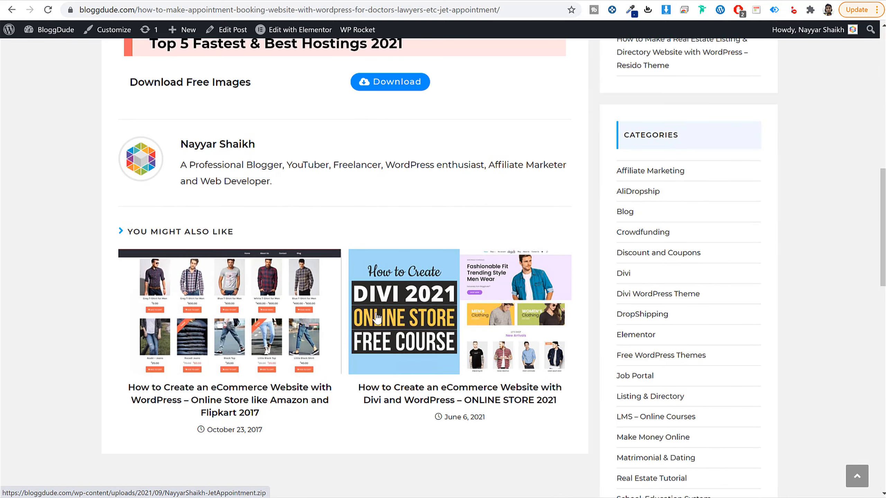
left_click(389, 84)
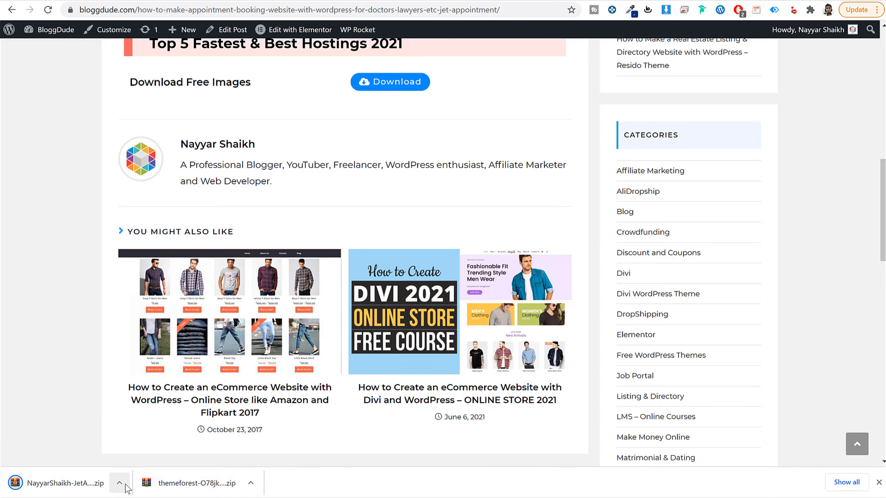
left_click(878, 483)
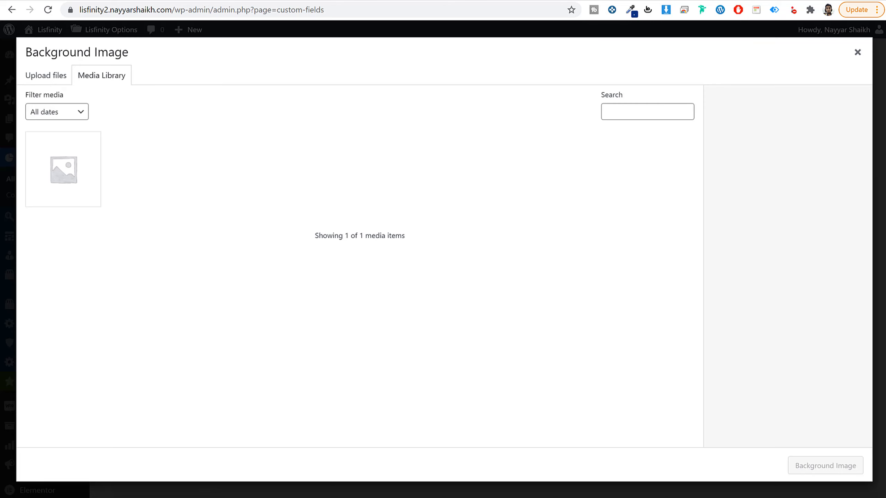
Step: Return to the category's background image selection and open the Media folder inside the Lisfinity folder in File Explorer
key("alt+Tab")
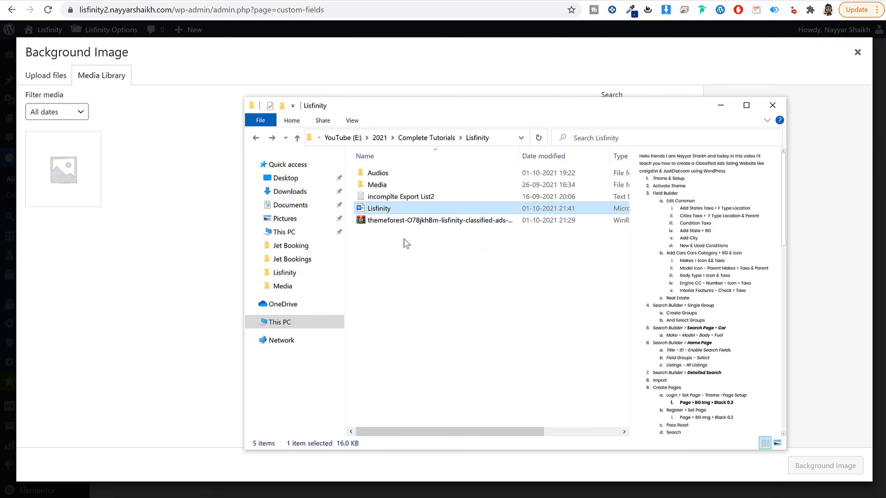
left_click(382, 221)
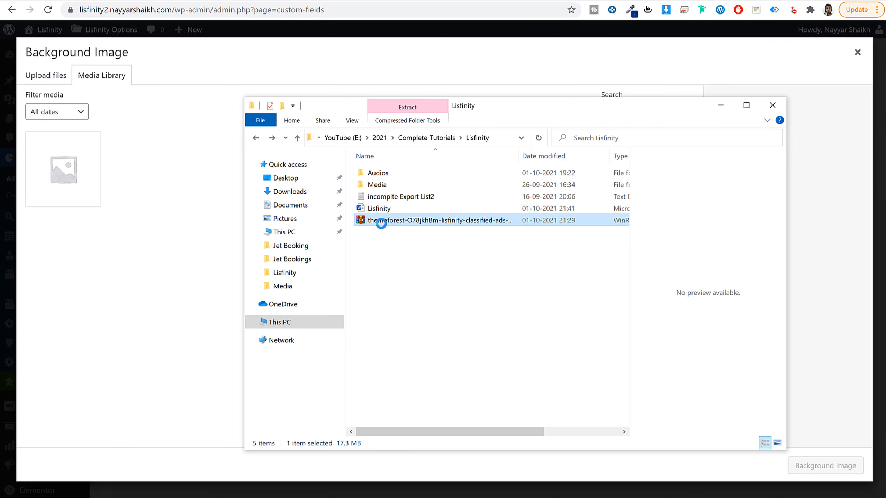
right_click(382, 221)
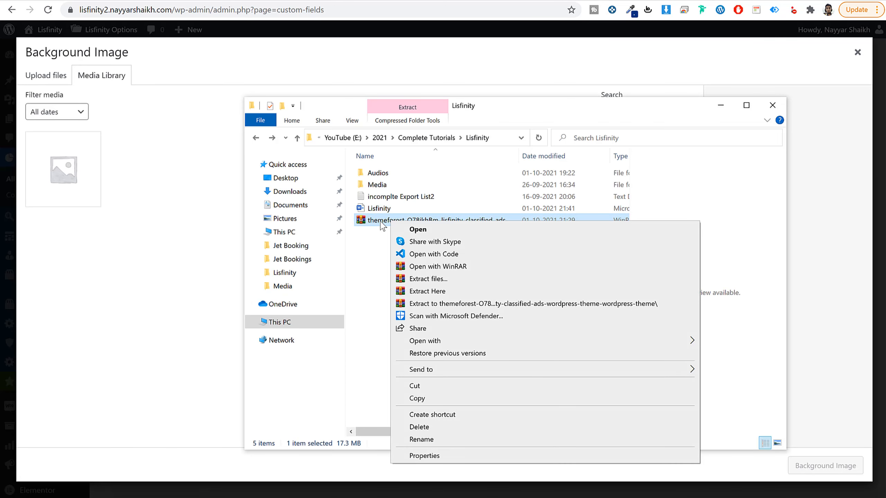
left_click(365, 268)
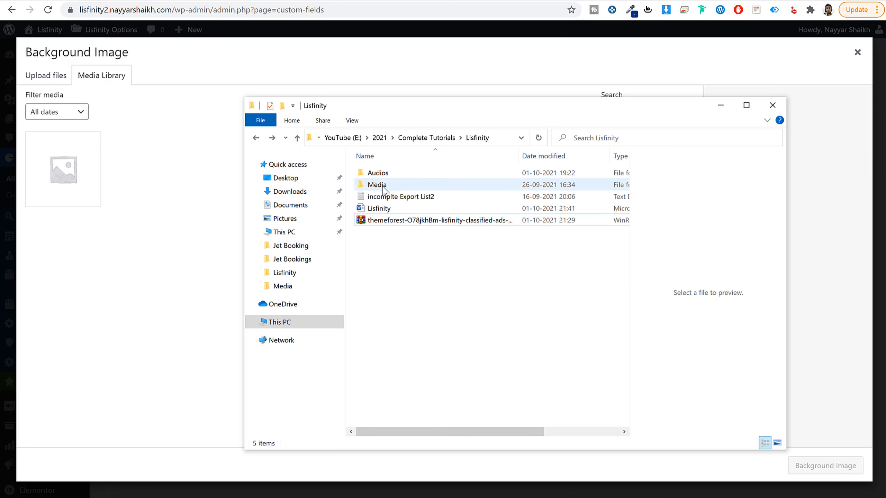
double_click(384, 191)
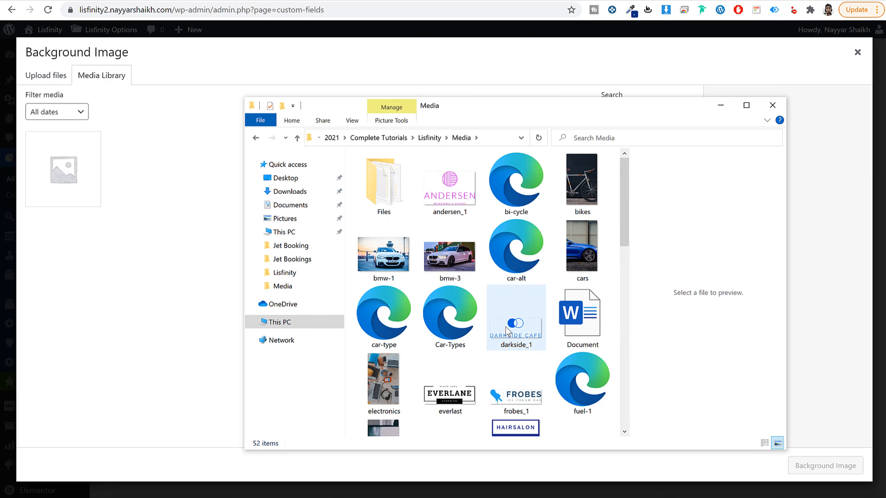
scroll(506, 331, "down", 10)
scroll(520, 279, "up", 10)
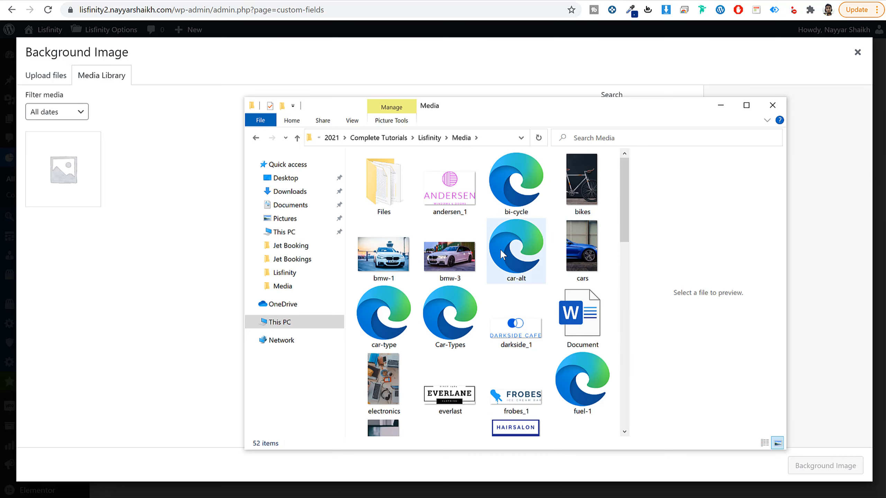
Step: Upload everything in the Media folder except the Files folder and the Word document to the WordPress media library
key("ctrl+a")
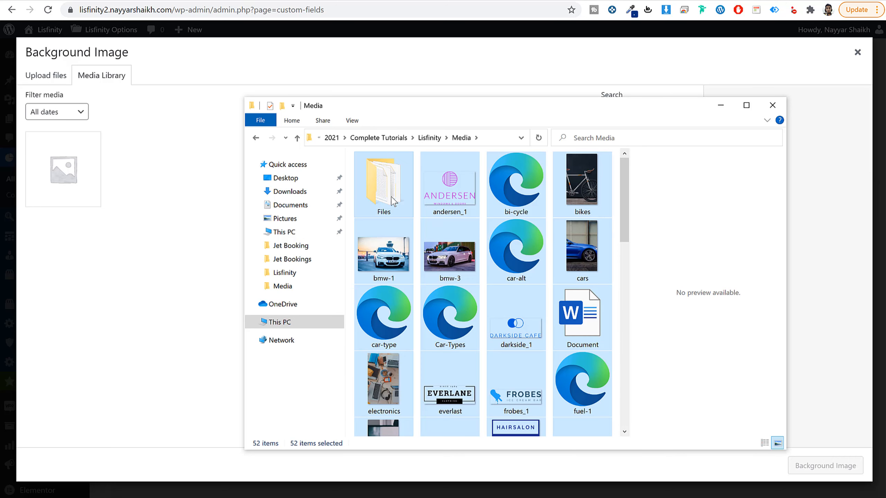
left_click(392, 200, "ctrl")
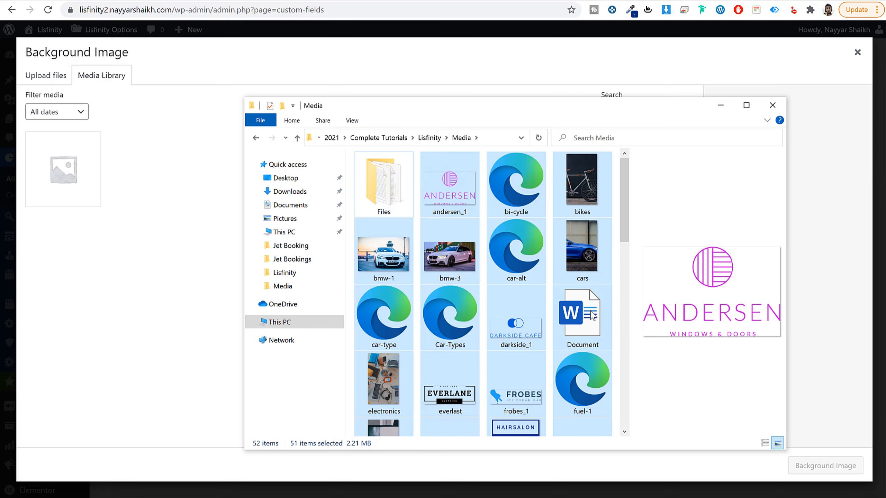
left_click(591, 308, "ctrl")
scroll(580, 332, "down", 10)
scroll(580, 335, "up", 10)
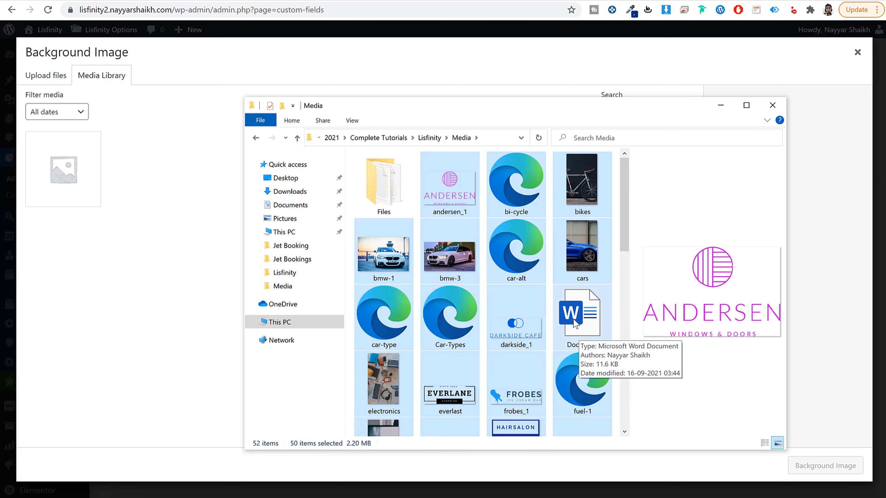
left_click_drag(581, 370, 148, 208)
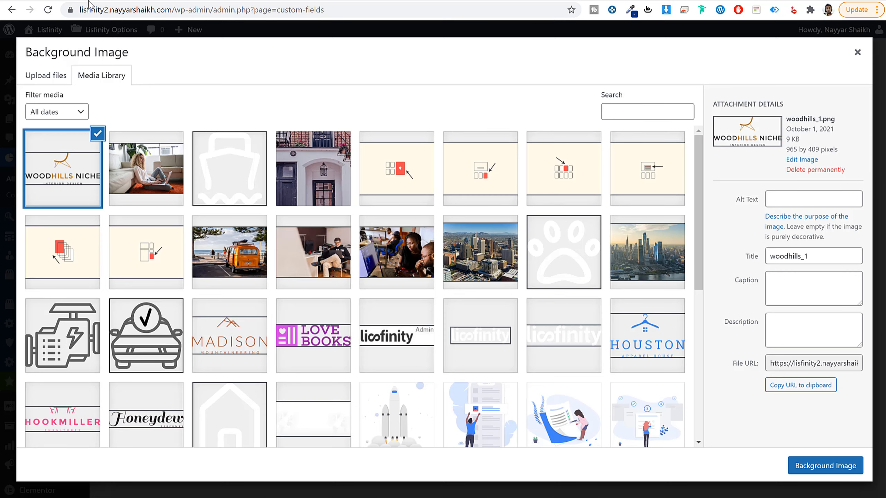
Step: Set cars.jpg from the media library as the new category's background image
scroll(533, 243, "down", 8)
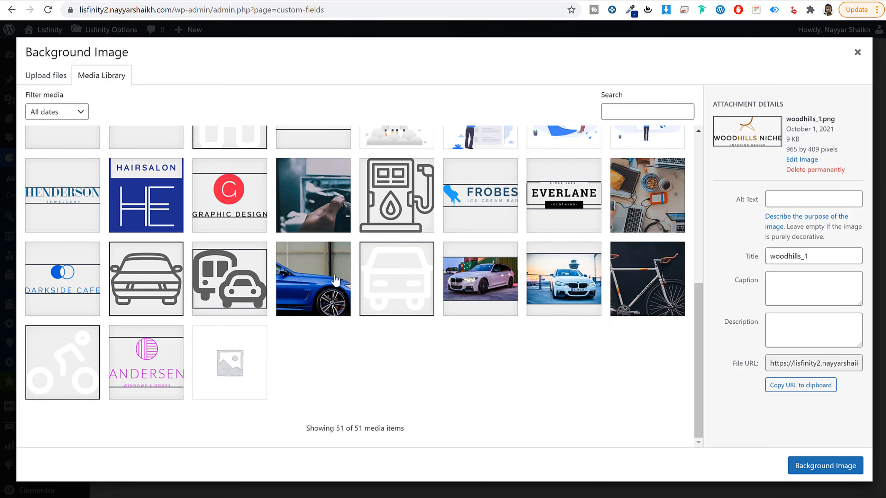
left_click(328, 283)
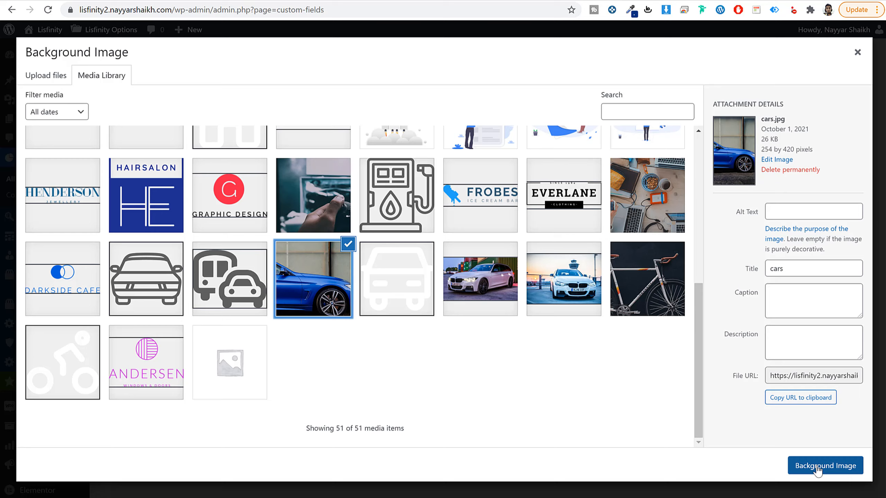
left_click(845, 467)
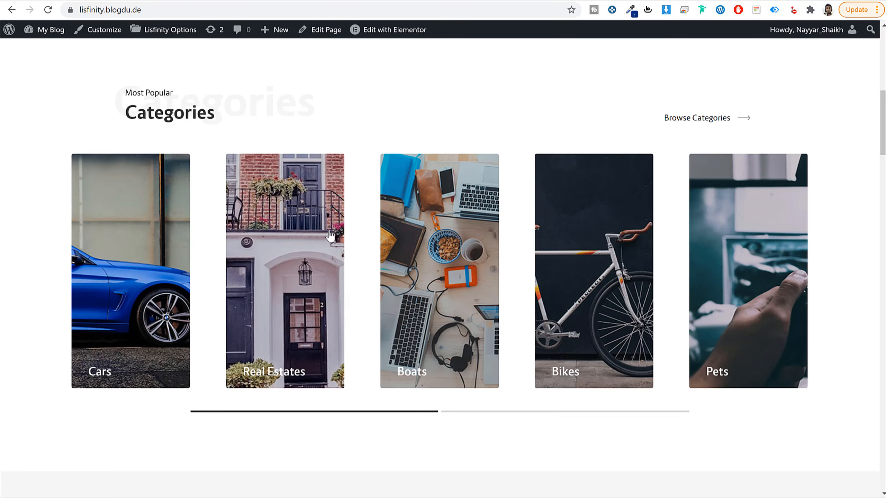
Step: Choose car-alt.svg from the media library as the category's icon and save the Cars category
scroll(435, 317, "up", 10)
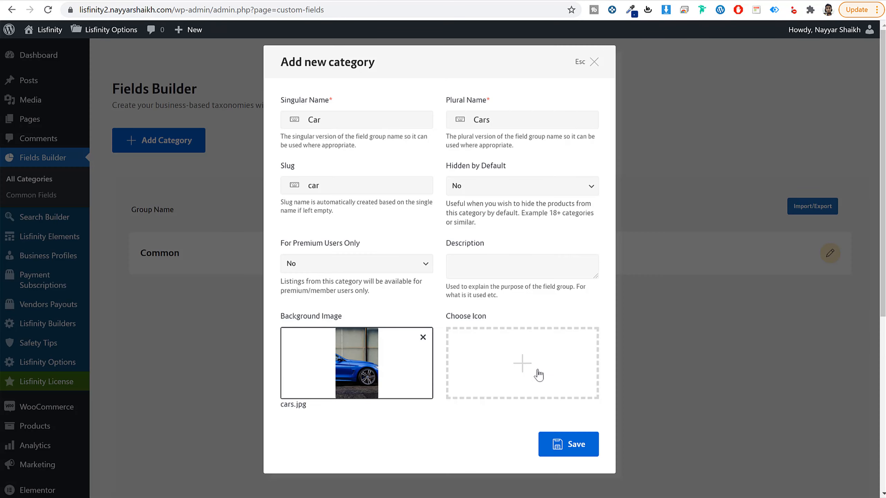
left_click(523, 362)
left_click(230, 174)
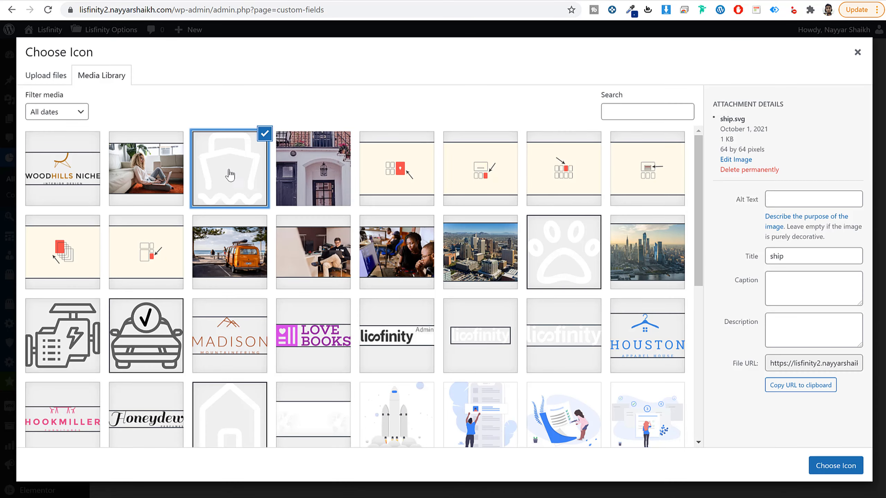
scroll(377, 258, "down", 5)
scroll(431, 286, "down", 5)
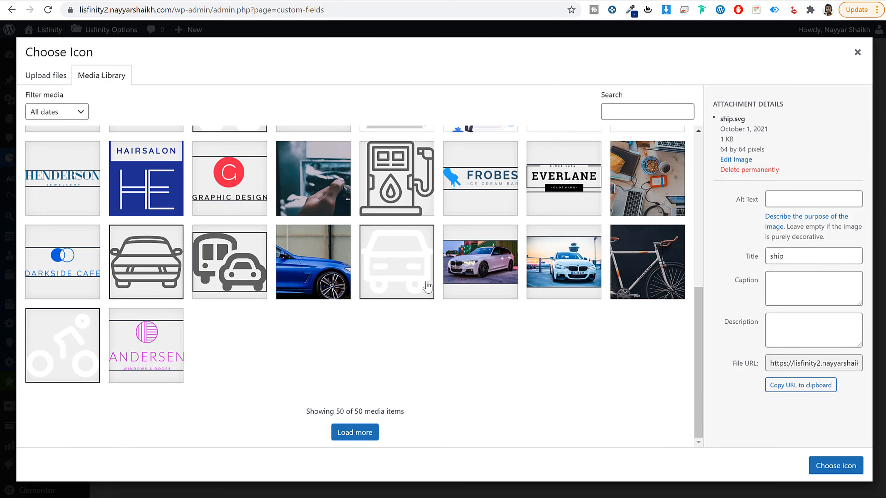
left_click(390, 276)
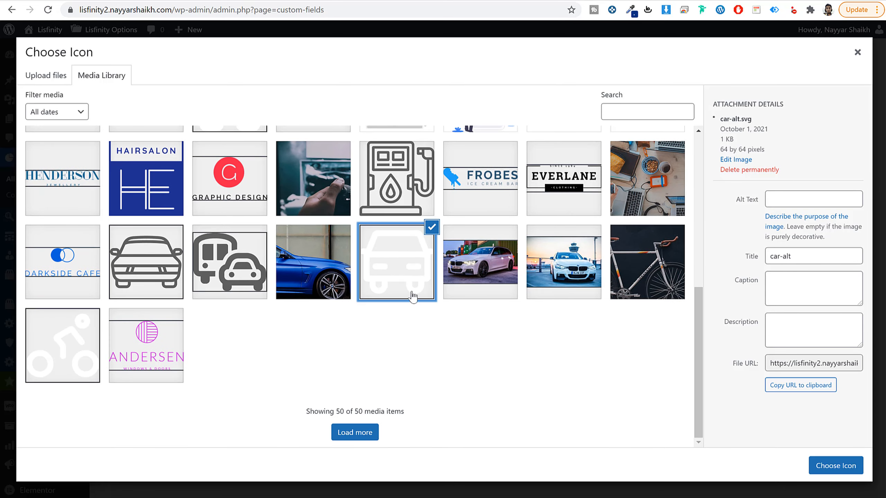
left_click(821, 467)
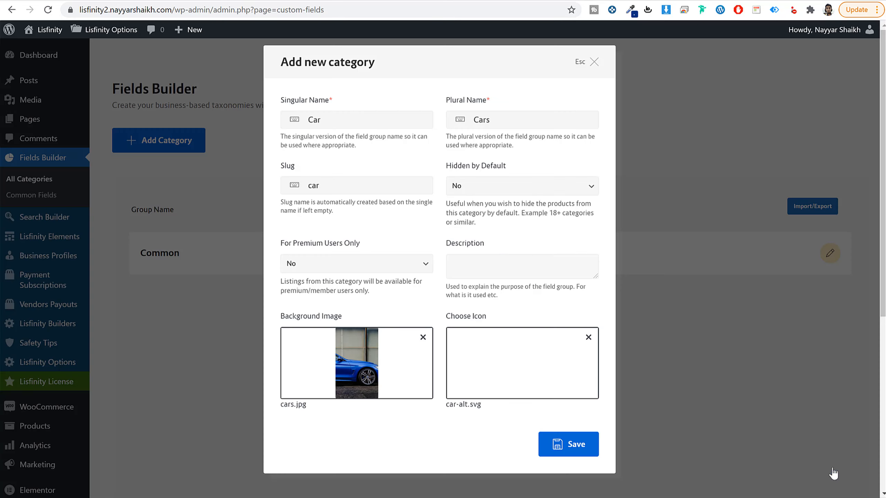
left_click(575, 445)
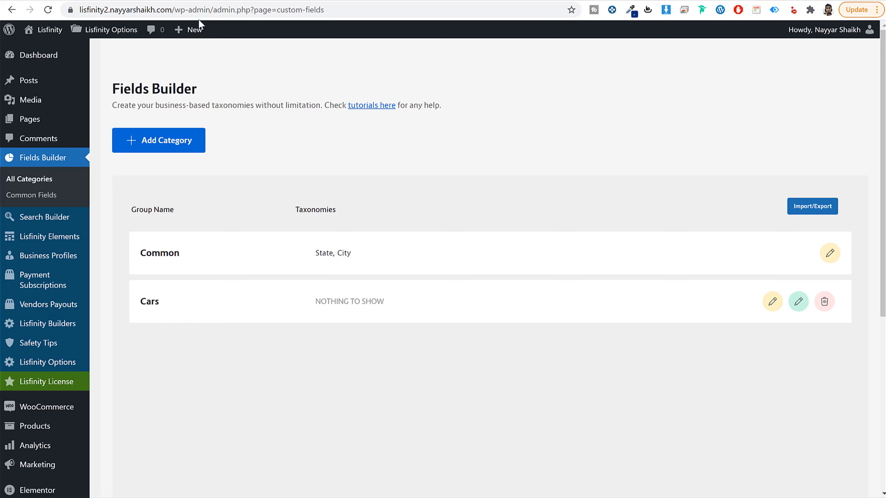
Step: Open the free stock photo sites unsplash.com and pexels.com in separate new browser tabs
key("ctrl+t")
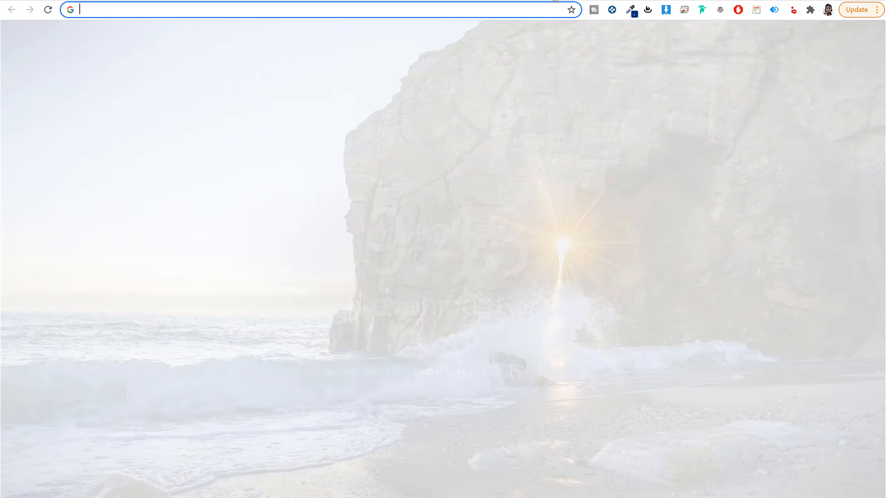
type("unsplash.com")
key("Return")
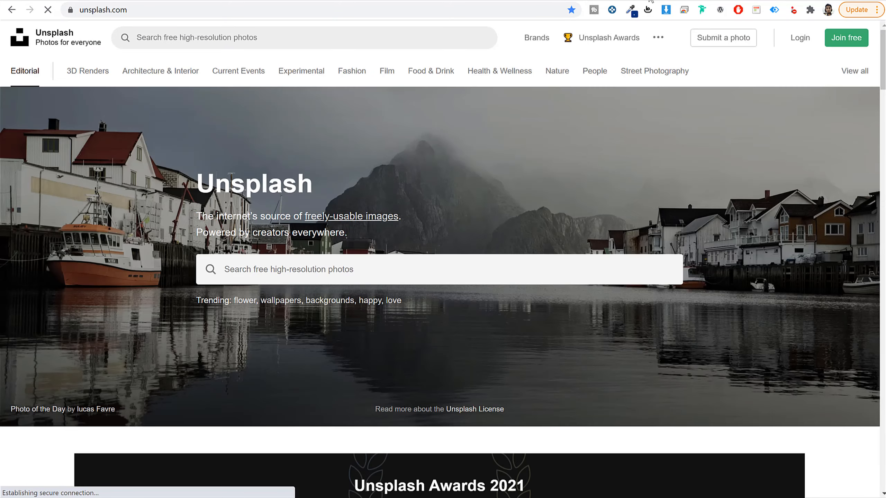
key("ctrl+t")
type("pexels.com")
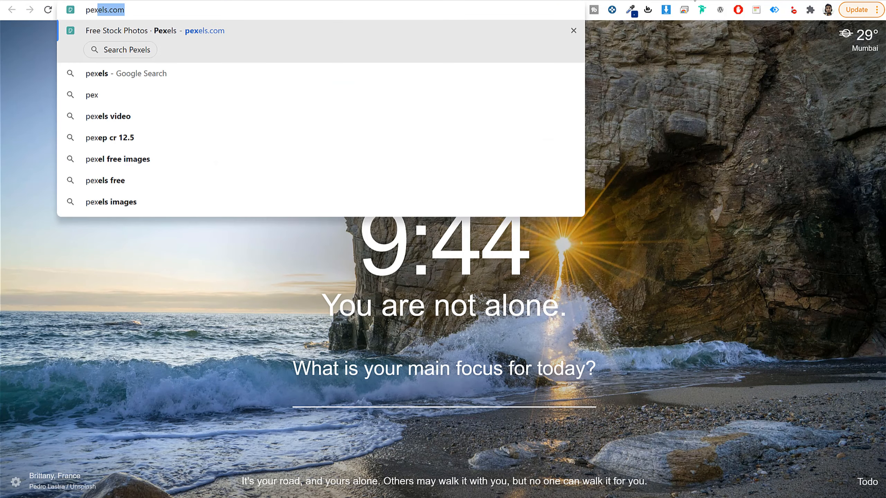
key("Return")
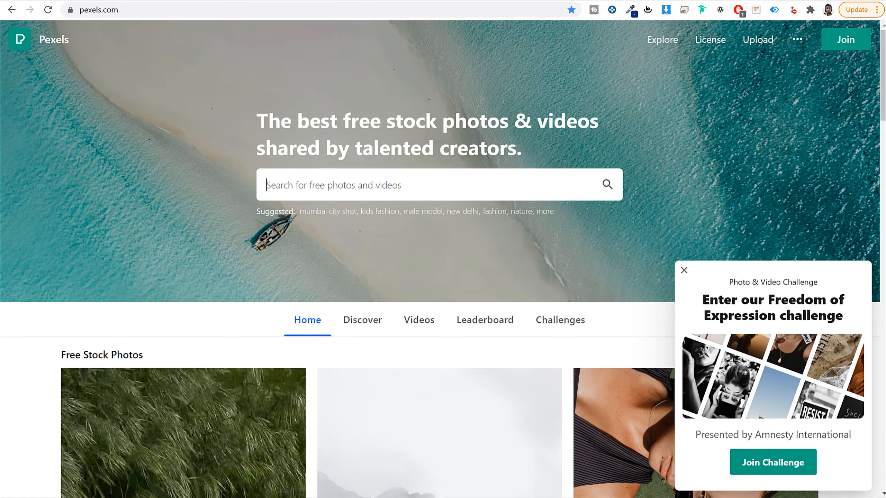
Step: Return to the Unsplash tab and search its free photos for car
key("ctrl+shift+Tab")
left_click(94, 0)
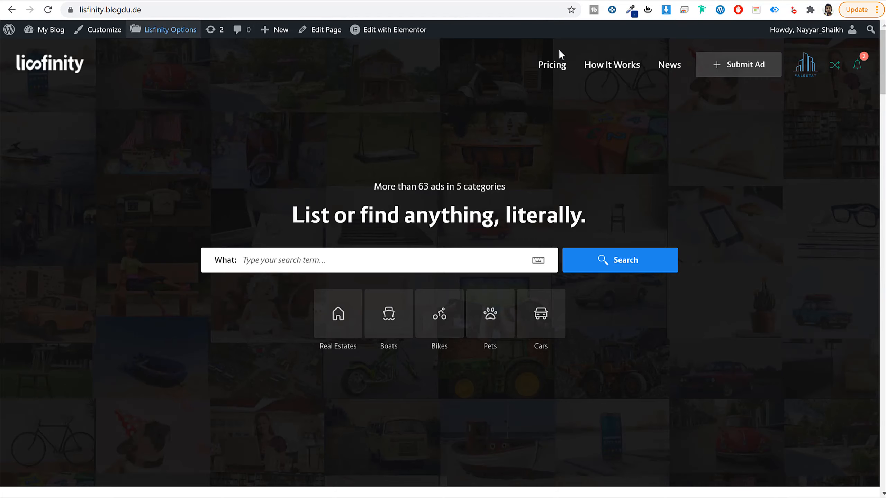
left_click(533, 0)
left_click(320, 265)
type("car")
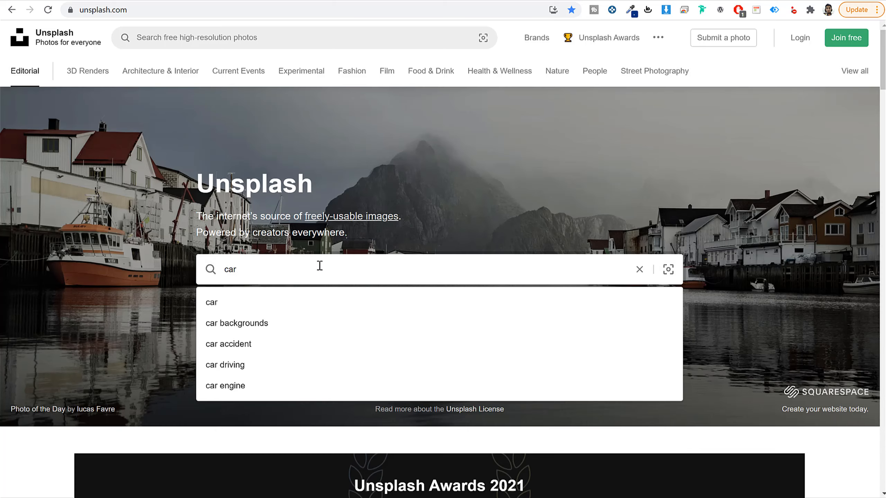
key("Return")
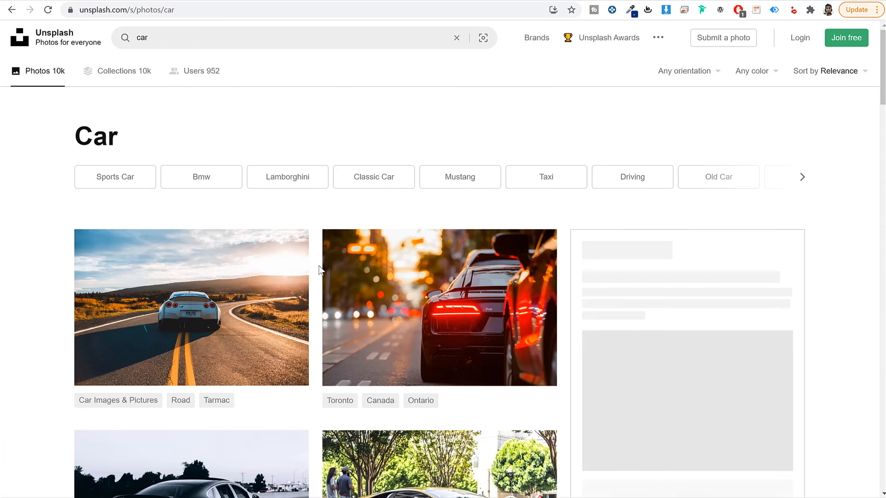
Step: Browse the car photo results and open the portrait photo of the red car in front of bare trees
scroll(827, 330, "down", 10)
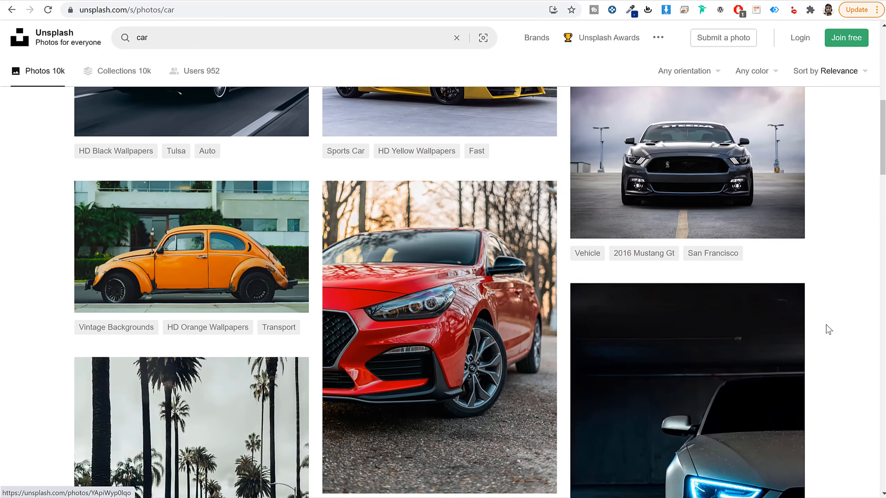
scroll(834, 313, "down", 5)
scroll(834, 313, "down", 15)
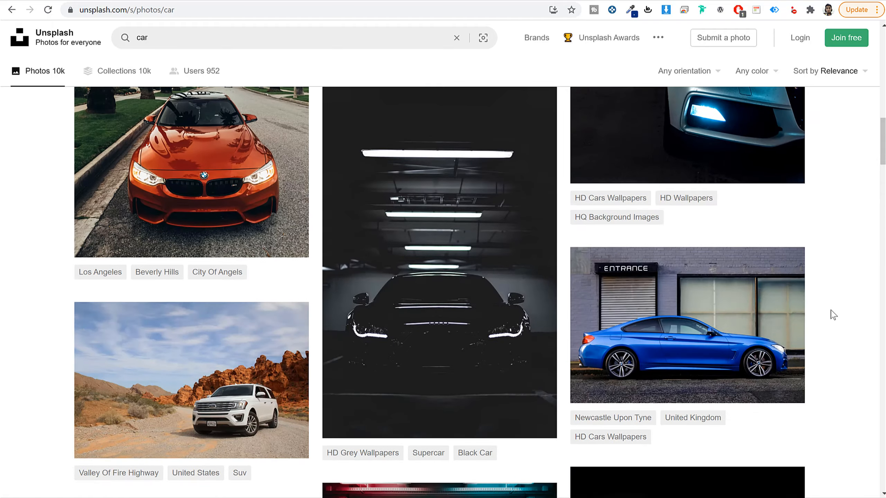
scroll(833, 316, "down", 15)
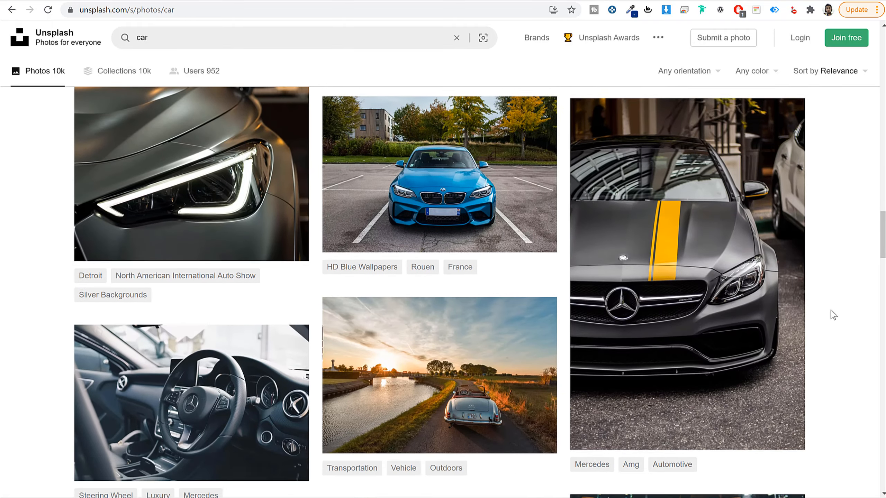
scroll(834, 316, "down", 15)
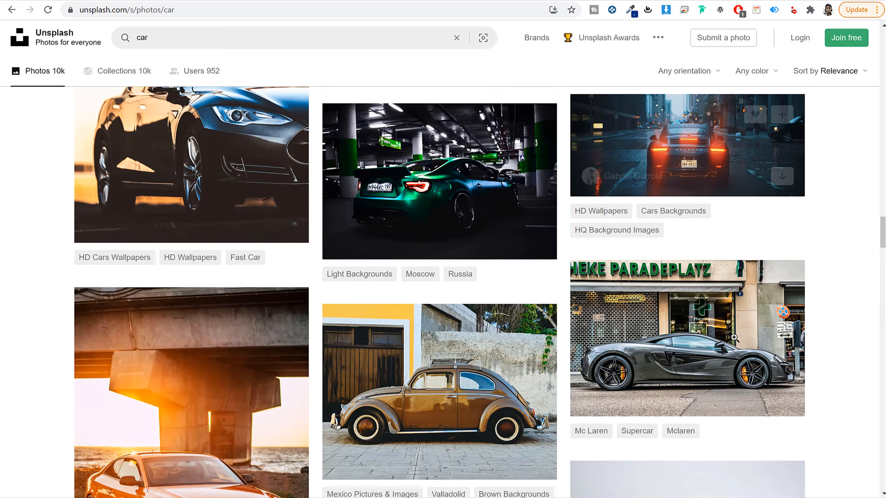
scroll(767, 324, "up", 20)
scroll(764, 327, "up", 20)
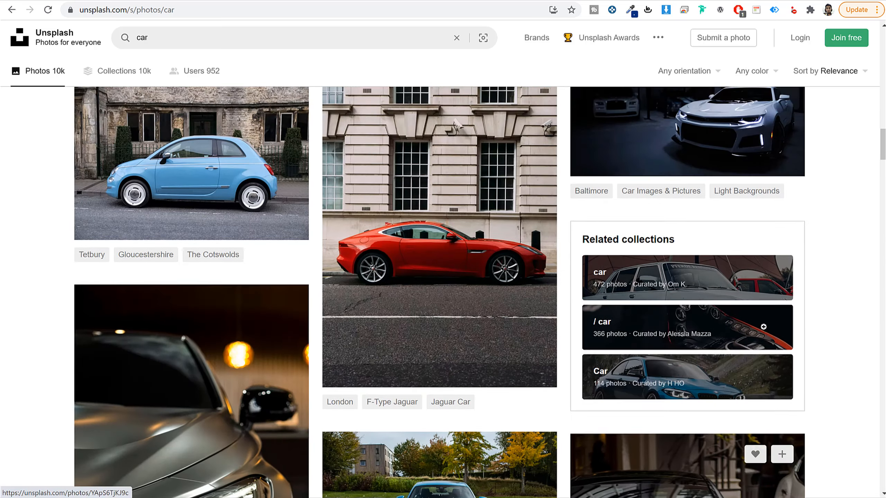
scroll(764, 327, "up", 6)
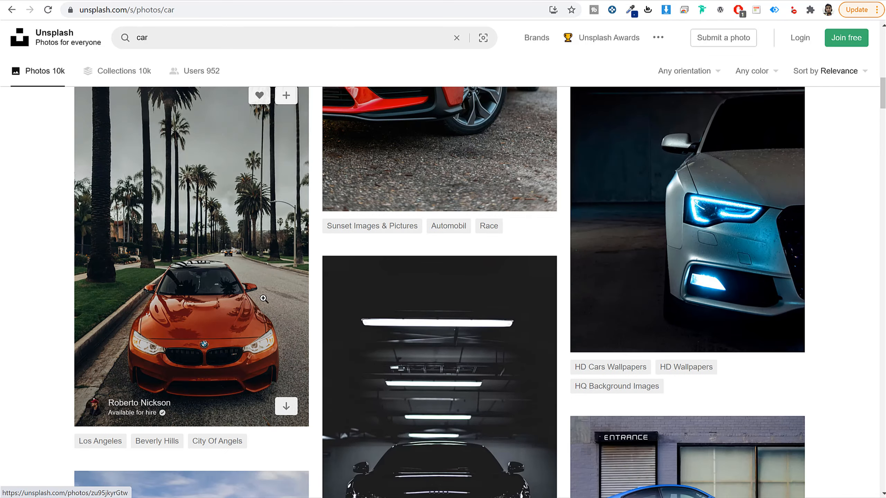
scroll(250, 374, "up", 6)
left_click(471, 228)
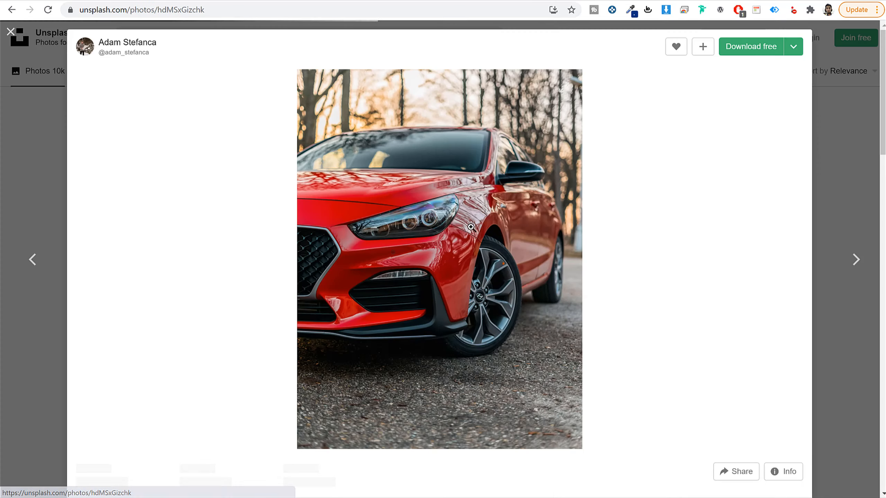
Step: Download the red car photo in the Small (640x853) size
left_click(794, 46)
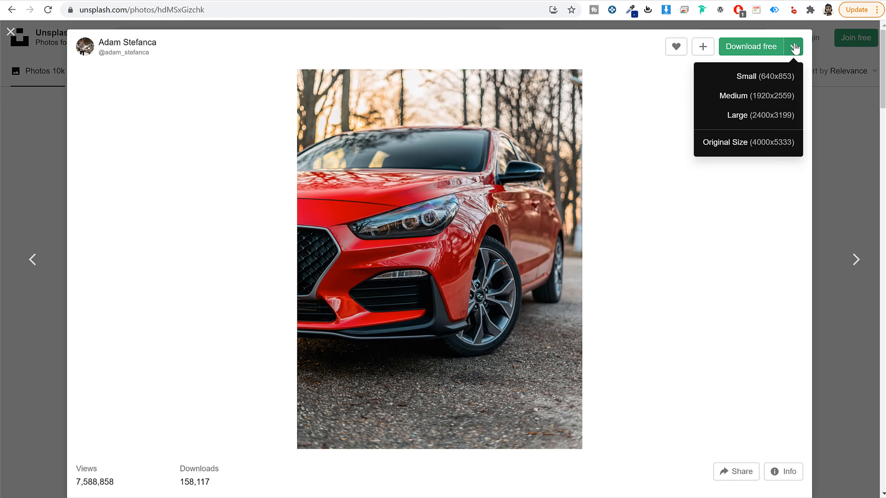
left_click(750, 74)
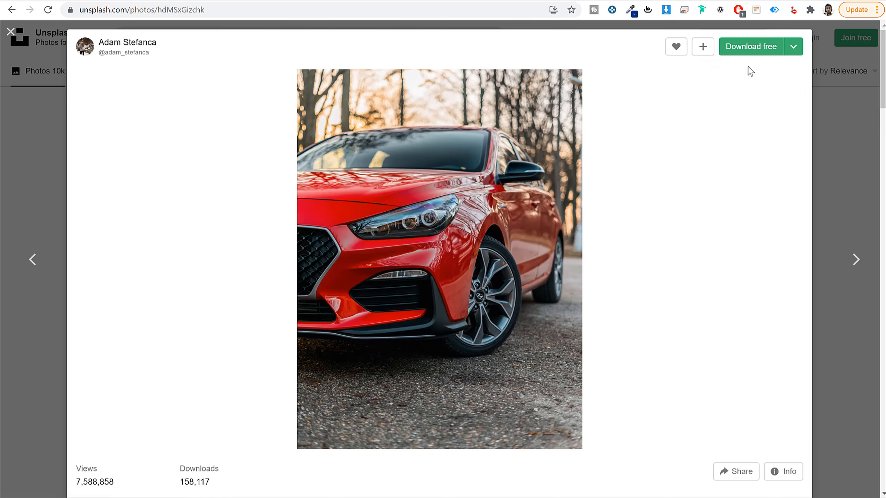
left_click(793, 49)
left_click(791, 76)
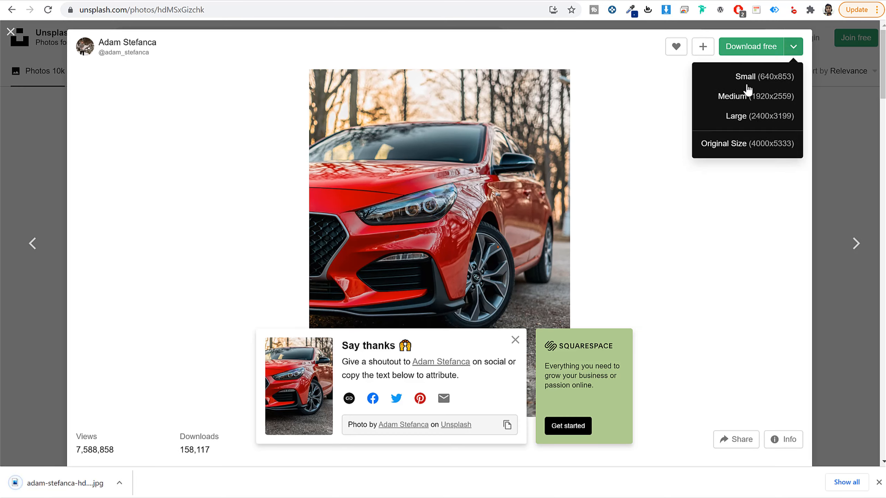
left_click(694, 263)
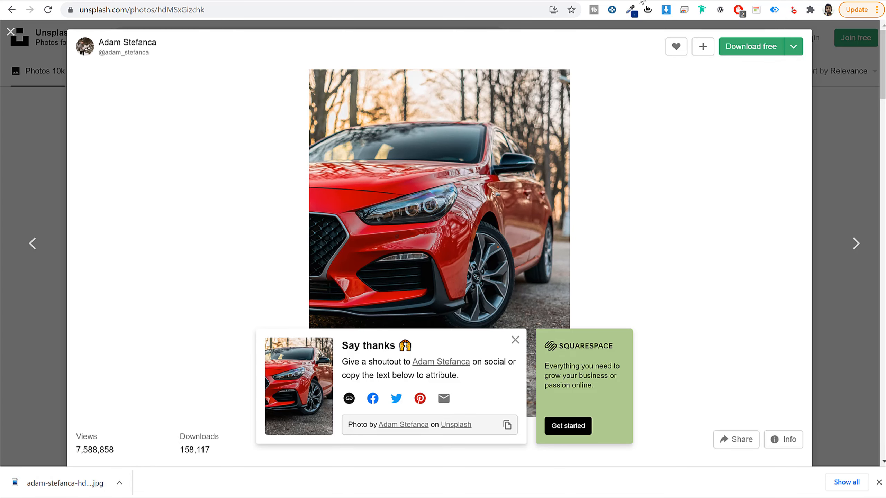
Step: Close the red car photo and look through more car photos in the search results
left_click(854, 181)
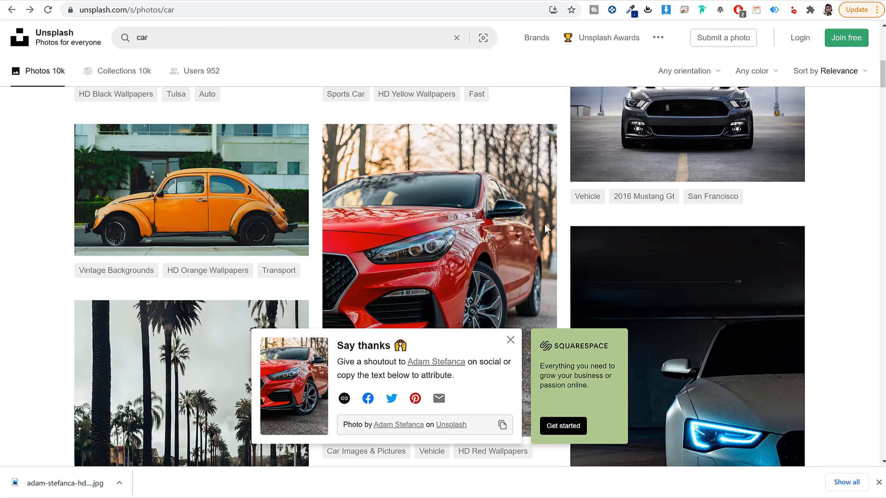
scroll(762, 284, "down", 8)
scroll(393, 298, "down", 15)
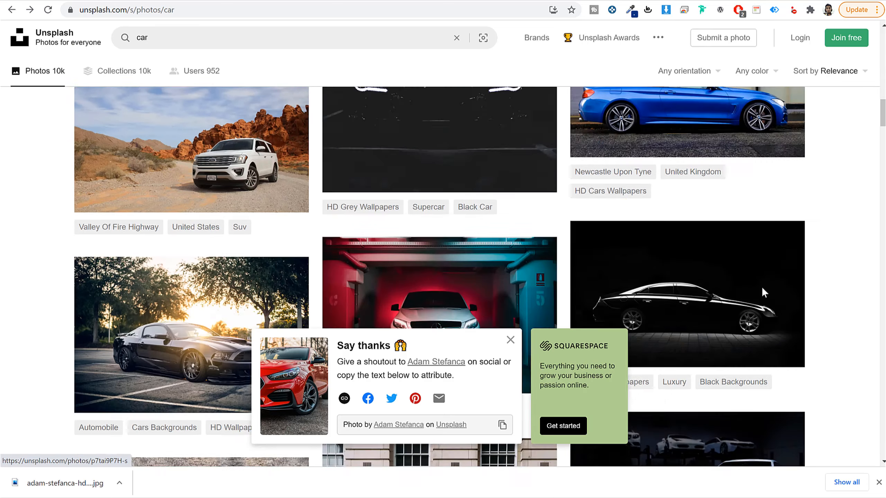
scroll(487, 331, "down", 20)
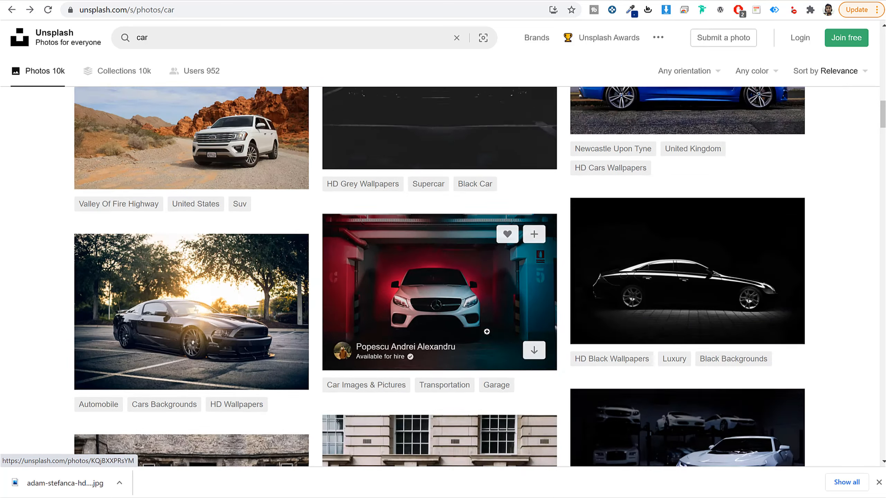
scroll(489, 271, "up", 5)
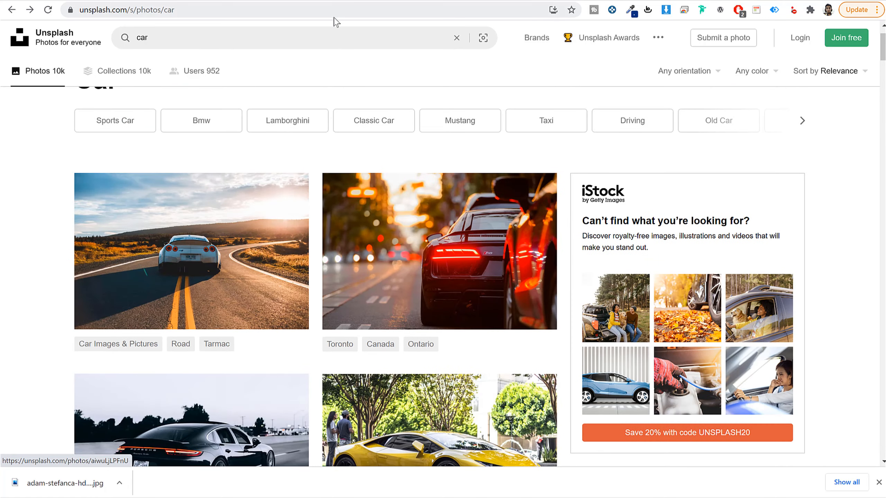
Step: Go to fotor.com and load the downloaded red car photo into its photo editor
left_click(334, 7)
type("fotor.com")
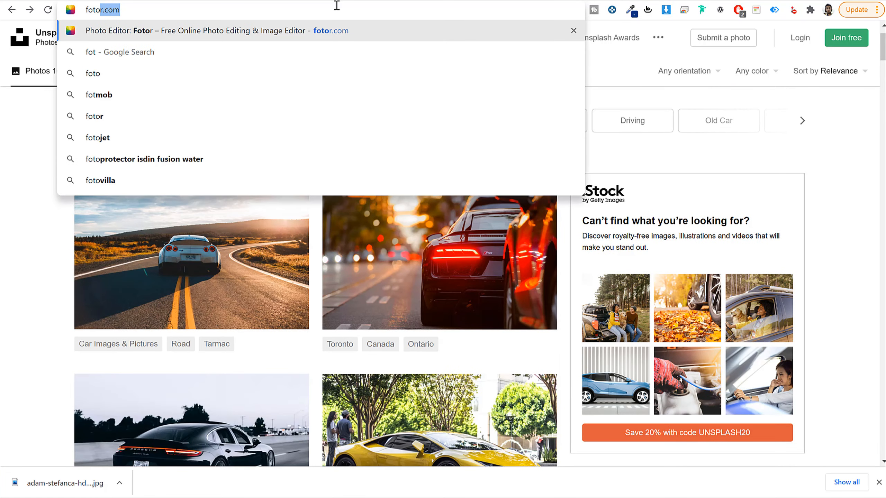
key("Return")
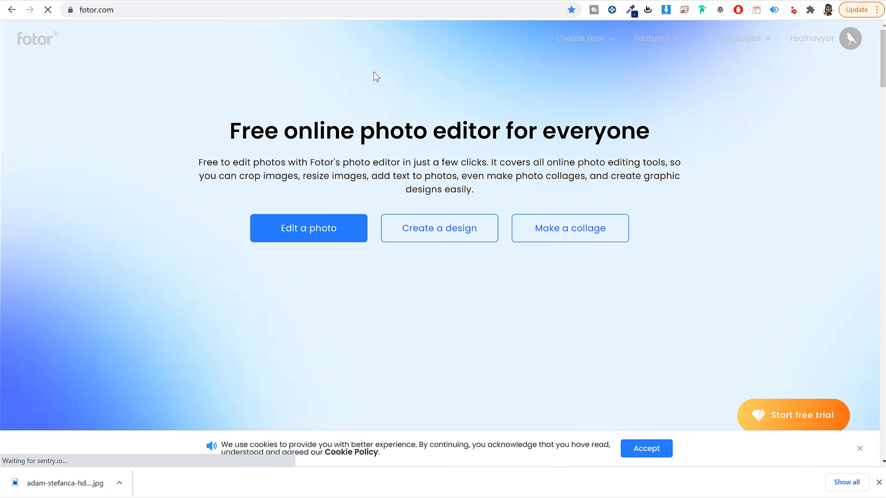
left_click(327, 239)
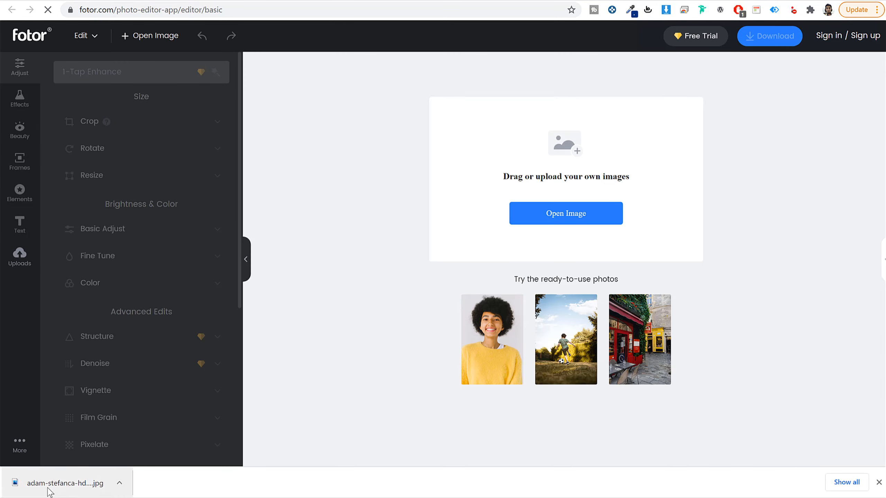
left_click_drag(46, 484, 586, 203)
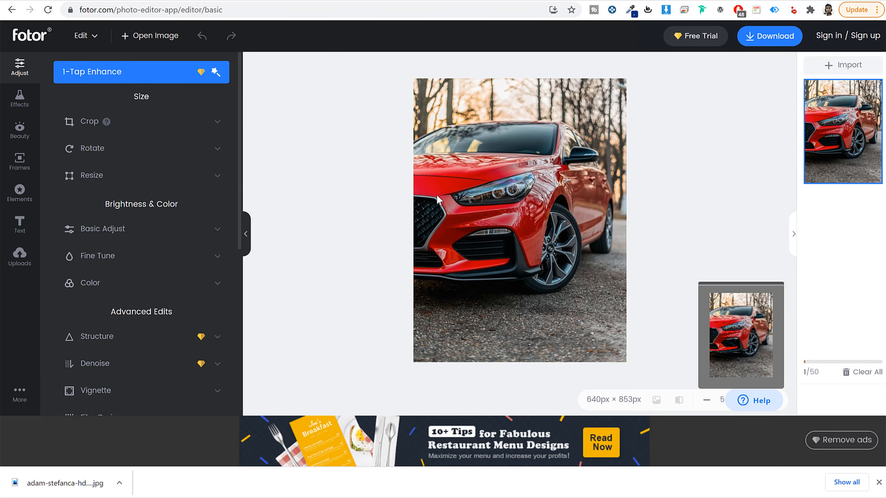
Step: Look over the editor's adjustment tools and open the Crop options for the red car photo
scroll(140, 328, "down", 5)
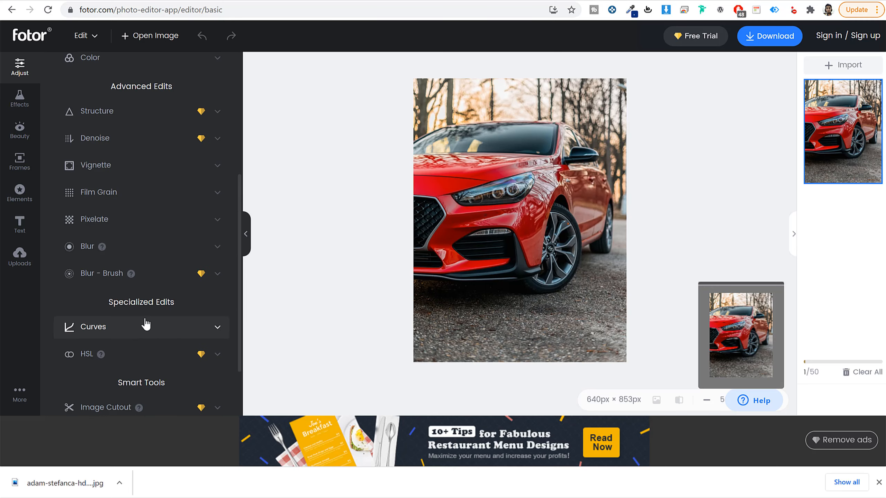
scroll(144, 325, "up", 5)
left_click(145, 122)
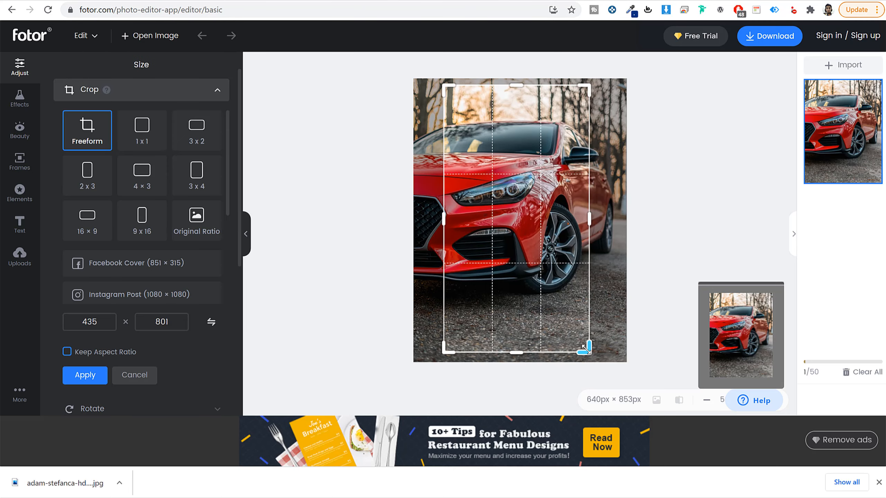
Step: Try a smaller freeform crop area and the preset crop ratios, including 1 x 1 and 4 x 3, on the photo
left_click_drag(505, 242, 506, 264)
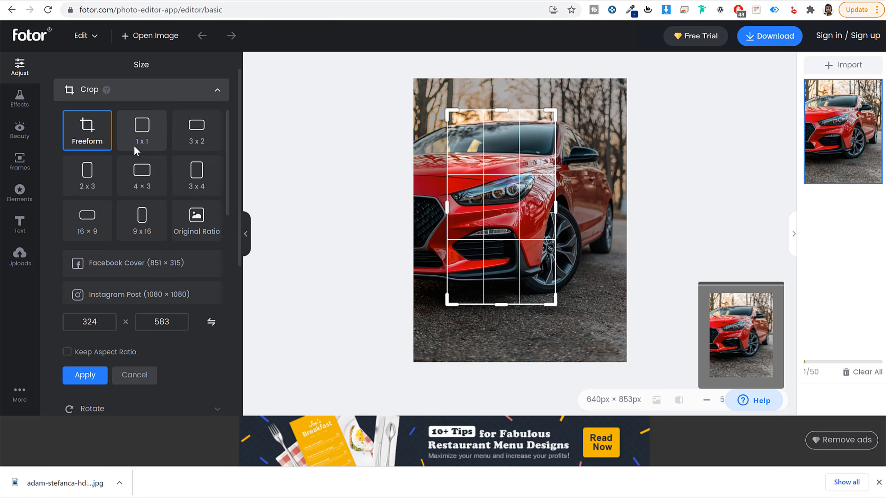
left_click(142, 129)
left_click(202, 144)
left_click(202, 179)
left_click(142, 174)
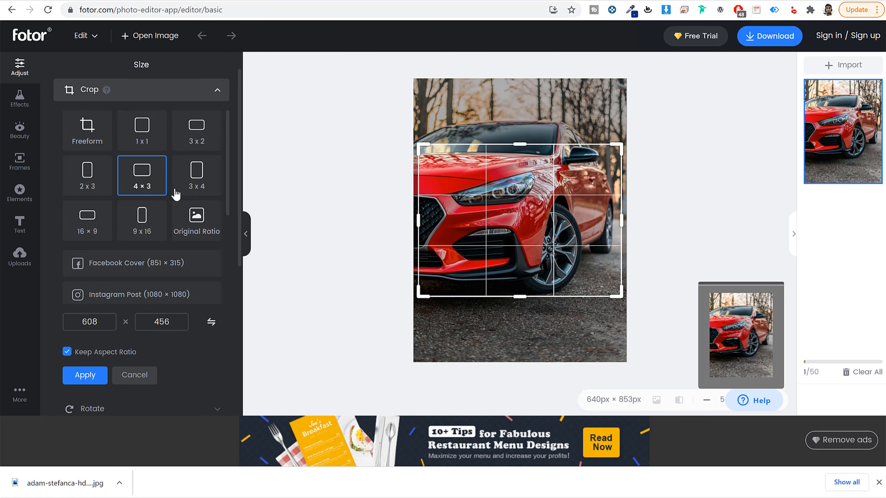
Step: Crop the photo to a full-height 9 x 16 area of 480 x 853 px aligned with the photo's left edge
left_click(155, 226)
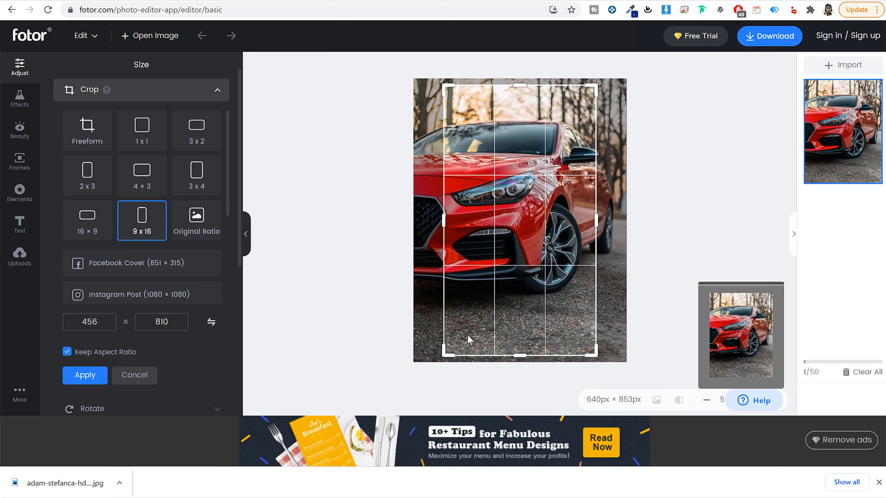
left_click_drag(594, 353, 629, 392)
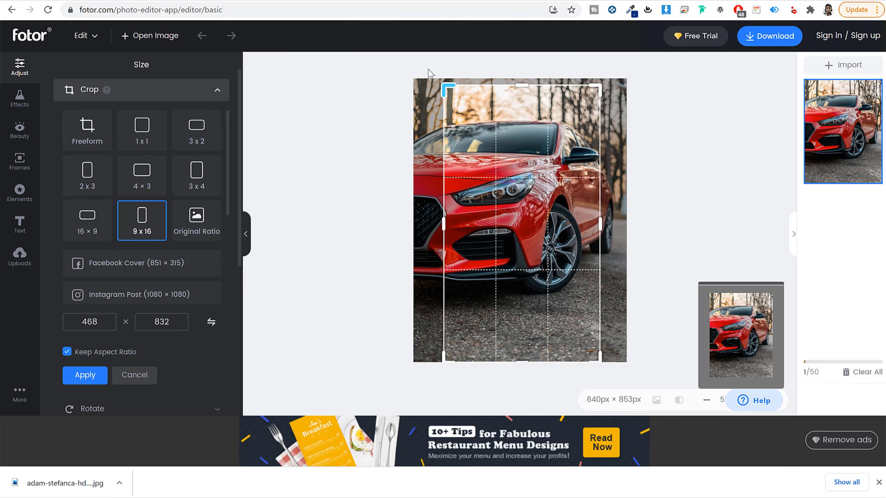
left_click_drag(429, 74, 404, 49)
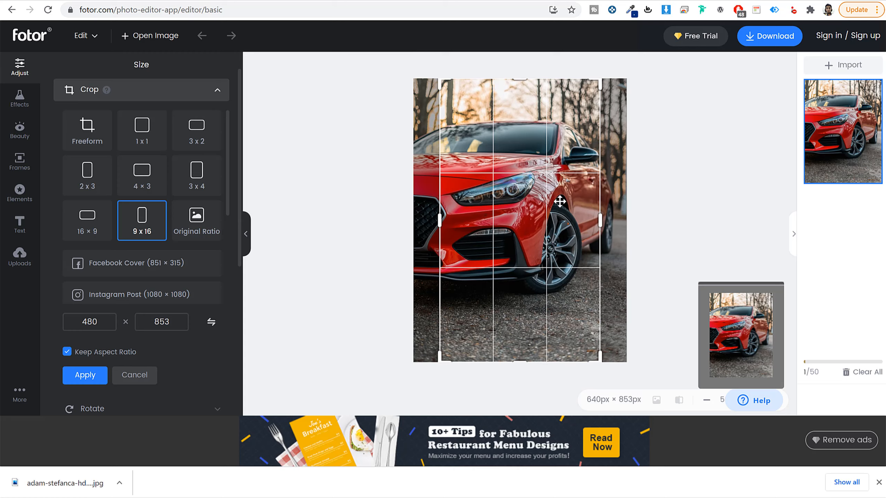
left_click_drag(560, 201, 521, 203)
left_click(78, 375)
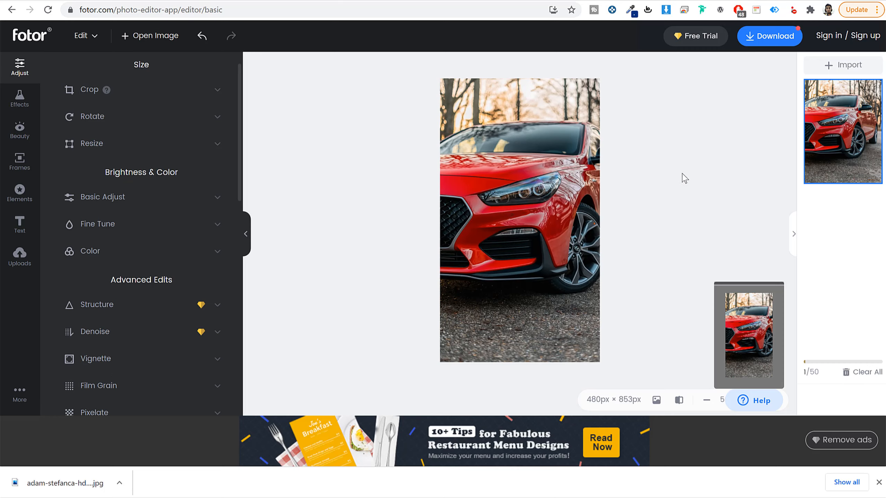
Step: Try to download the cropped photo as a Medium-quality JPG, and dismiss the sign-in request
left_click(766, 37)
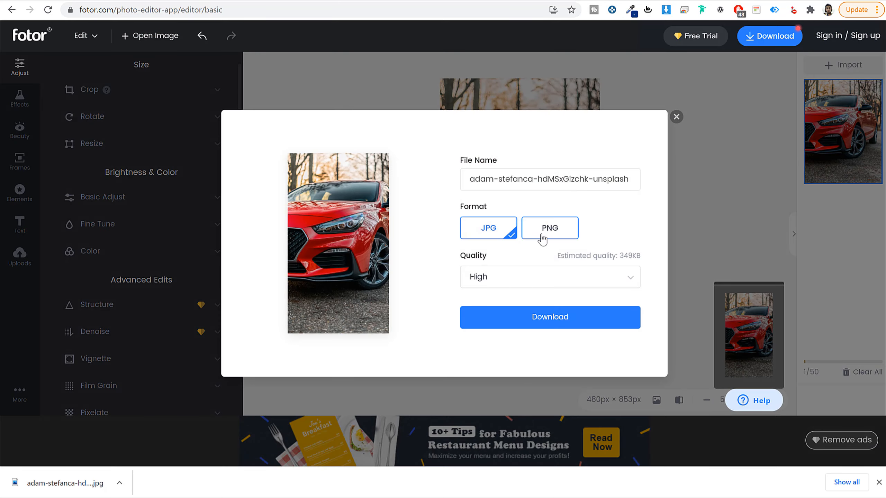
left_click(542, 240)
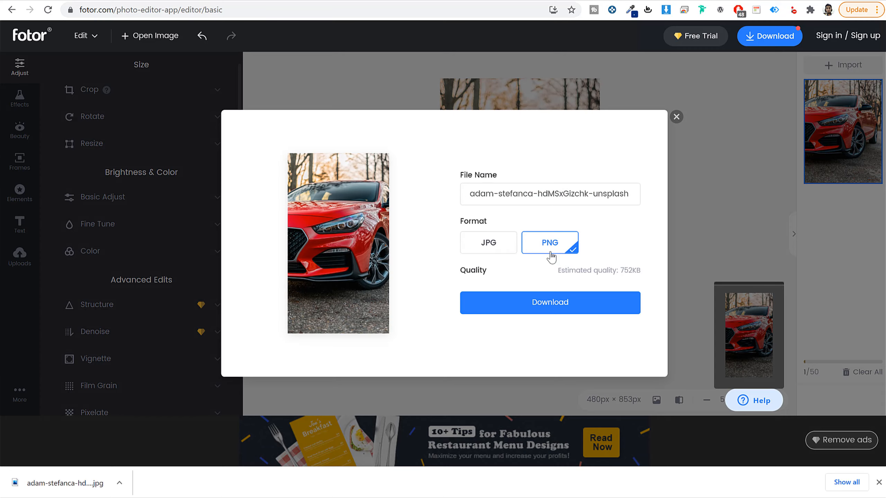
left_click(499, 253)
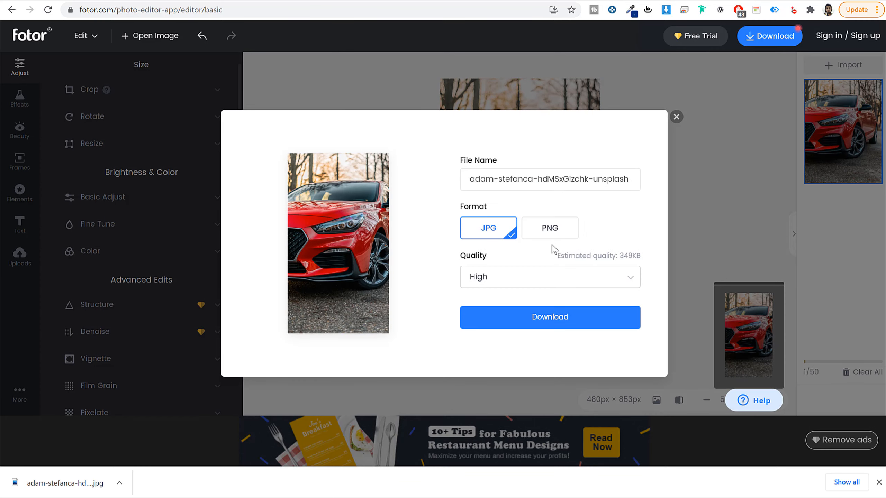
left_click(557, 278)
left_click(534, 319)
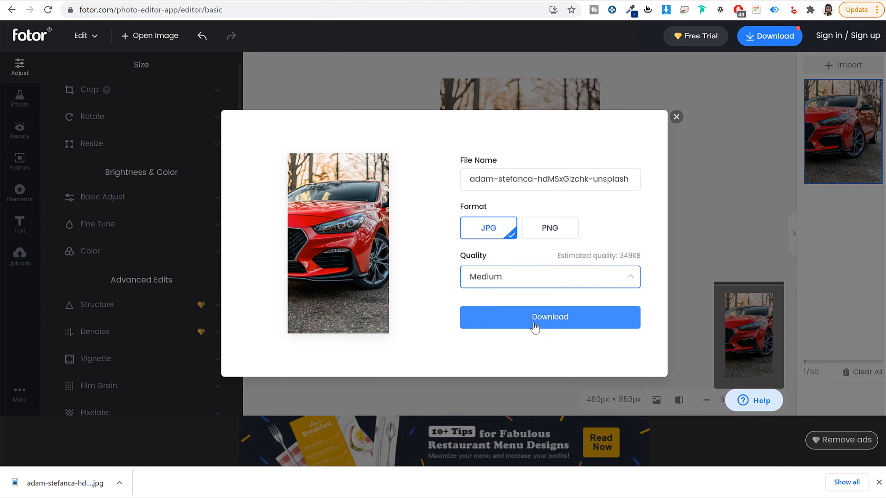
left_click(571, 316)
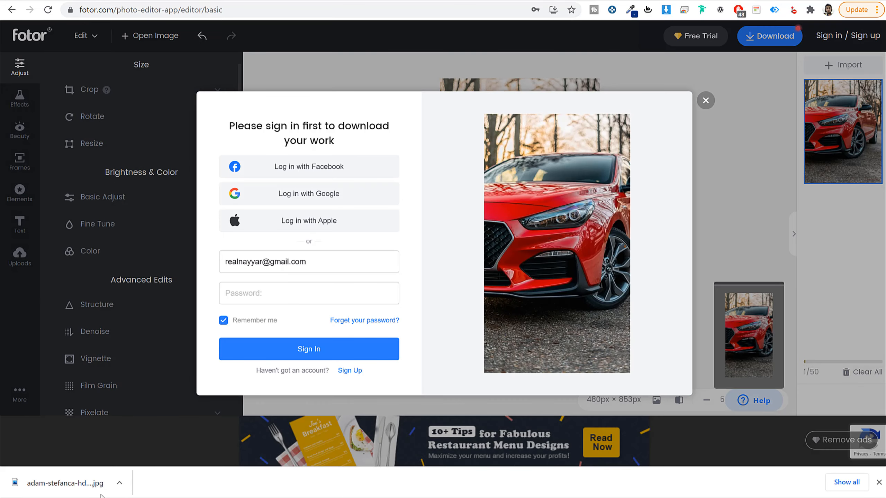
left_click(878, 482)
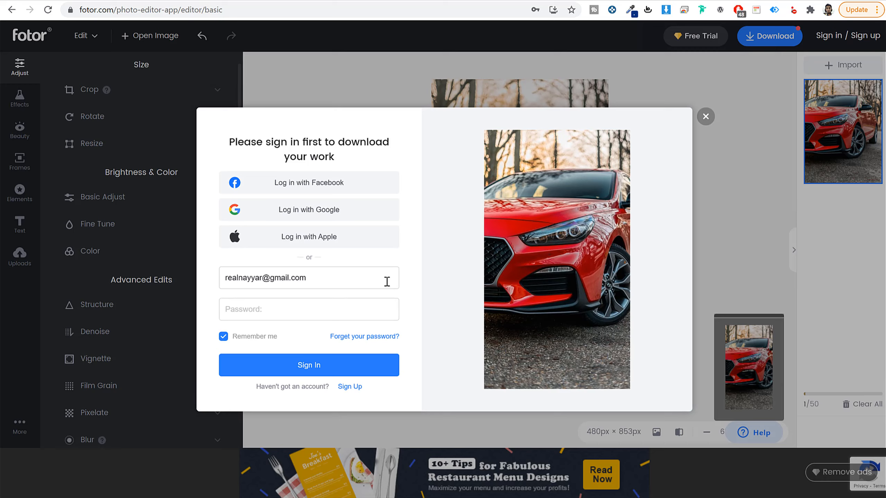
left_click(705, 118)
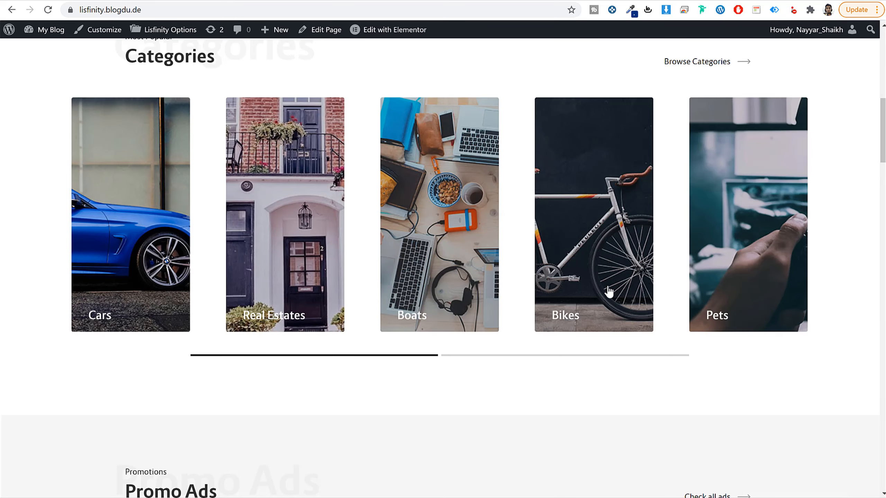
Step: Switch to the classified site's home page and review its category cards and the category icons below the search box
scroll(577, 356, "down", 5)
scroll(577, 358, "up", 10)
scroll(574, 354, "up", 5)
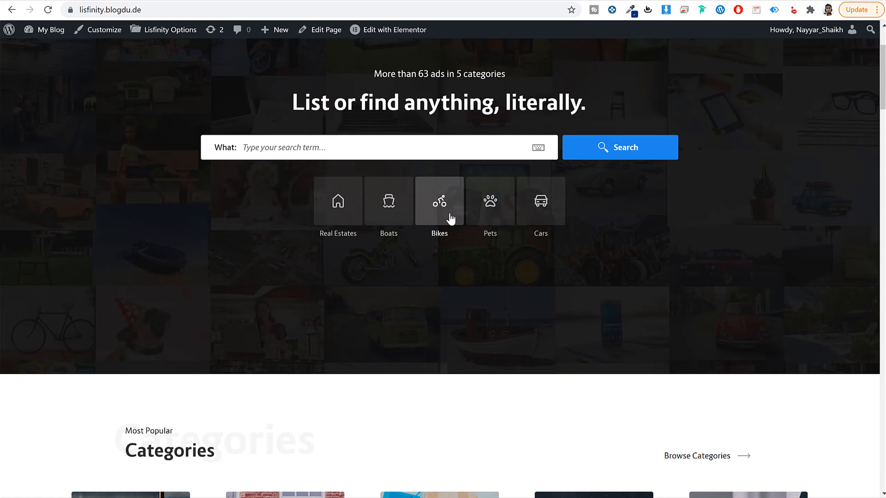
Step: Open icons8.com in a new tab and search its icons for "bike"
key("ctrl+t")
type("ic")
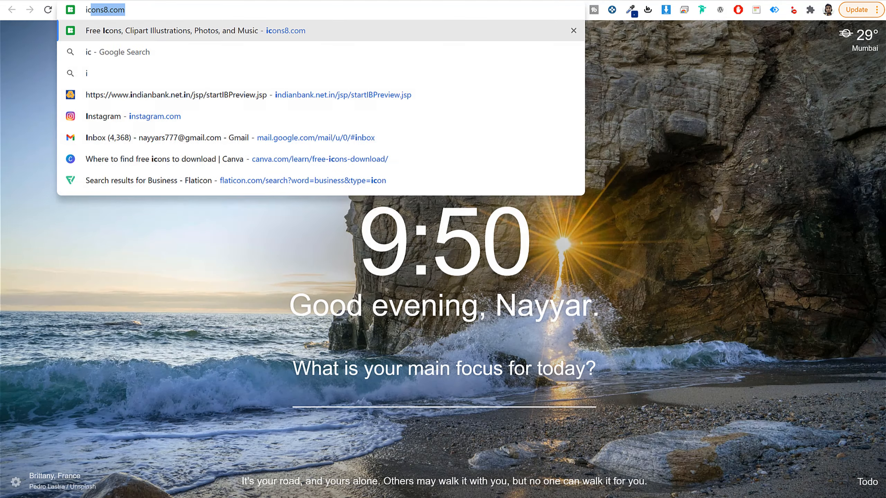
key("Return")
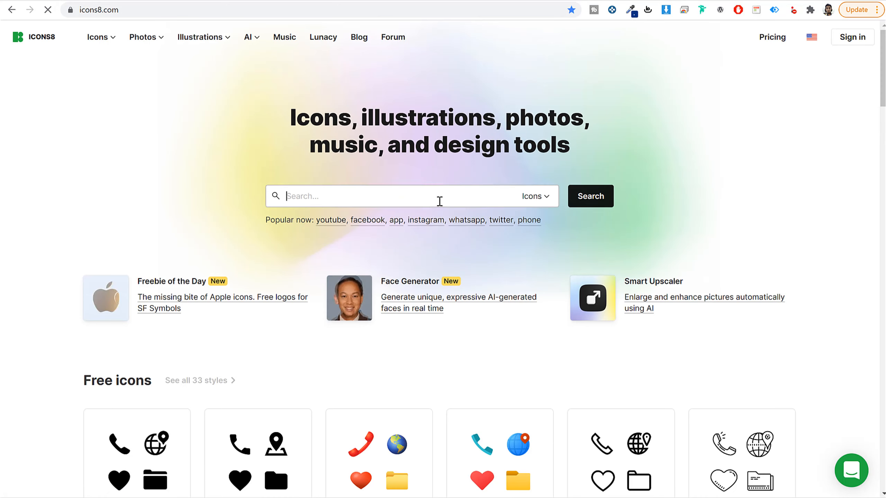
type("bike")
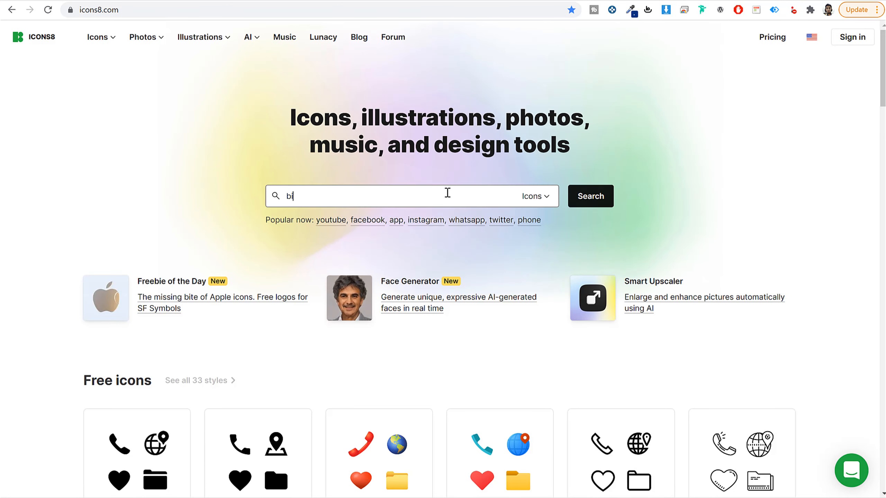
left_click(584, 200)
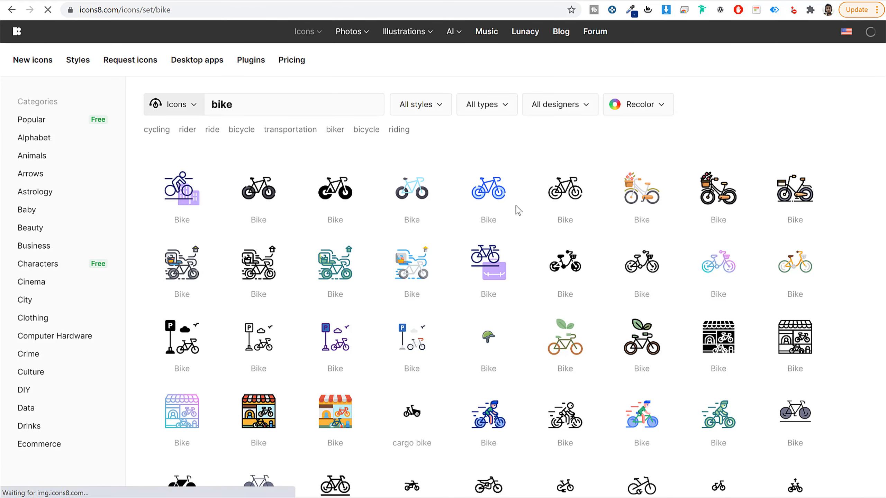
scroll(595, 279, "down", 8)
scroll(593, 307, "up", 5)
scroll(592, 314, "up", 5)
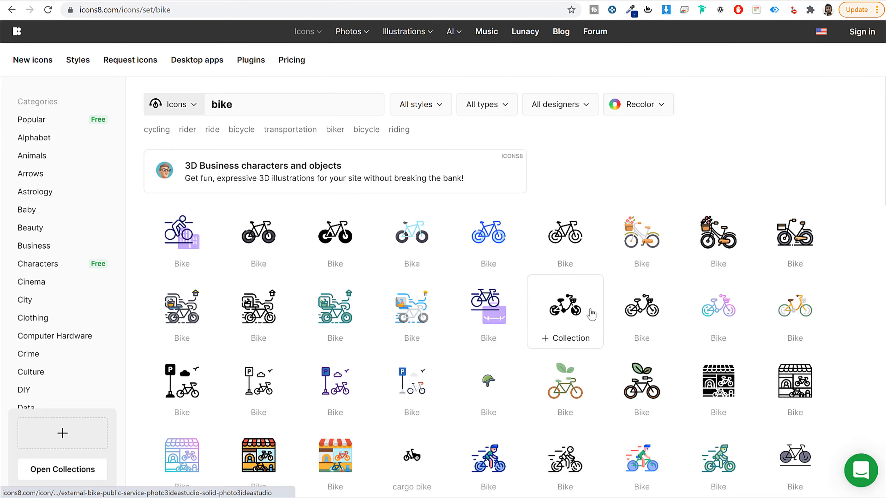
Step: Recolor the solid black bike icon, third in the first row of results, to white #FFFFFF
left_click(331, 233)
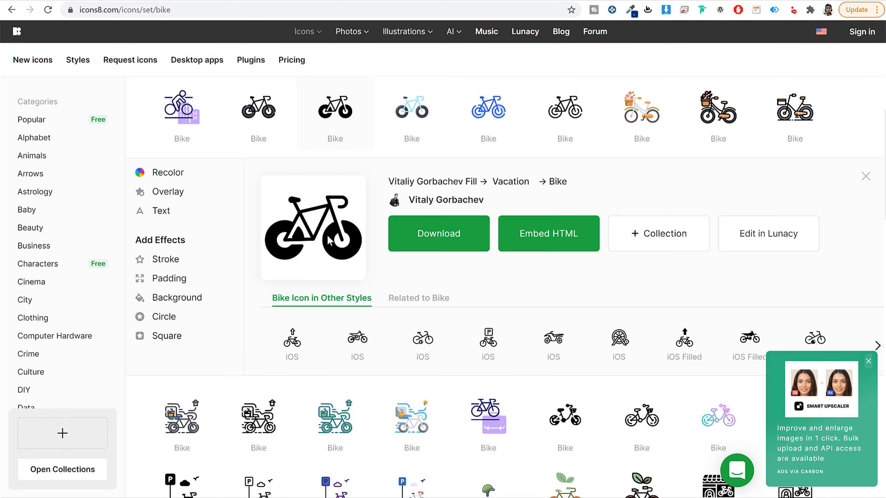
left_click(171, 172)
left_click(272, 224)
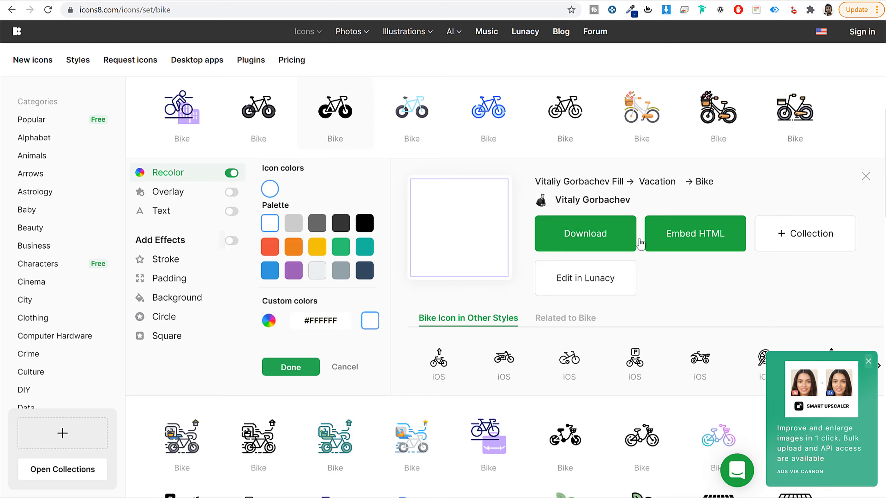
Step: Download the recolored bike icon for free as a 60px PNG, and return to the site's Fields Builder
left_click(607, 237)
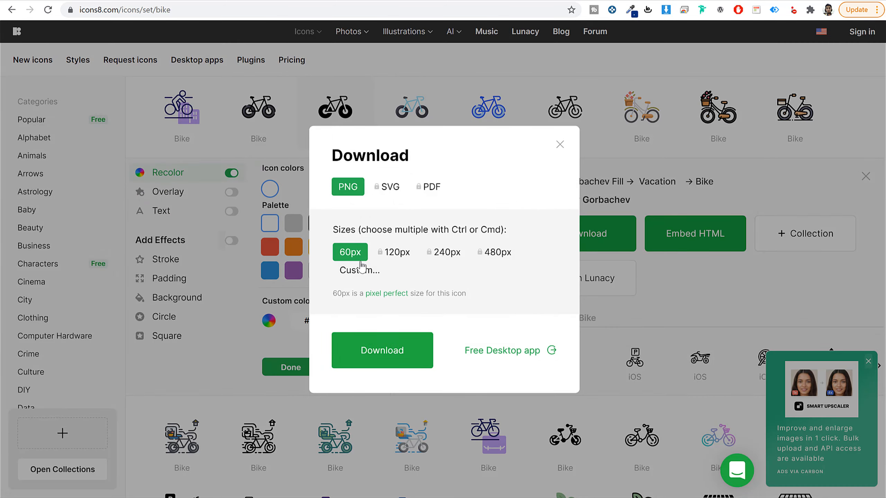
left_click(389, 352)
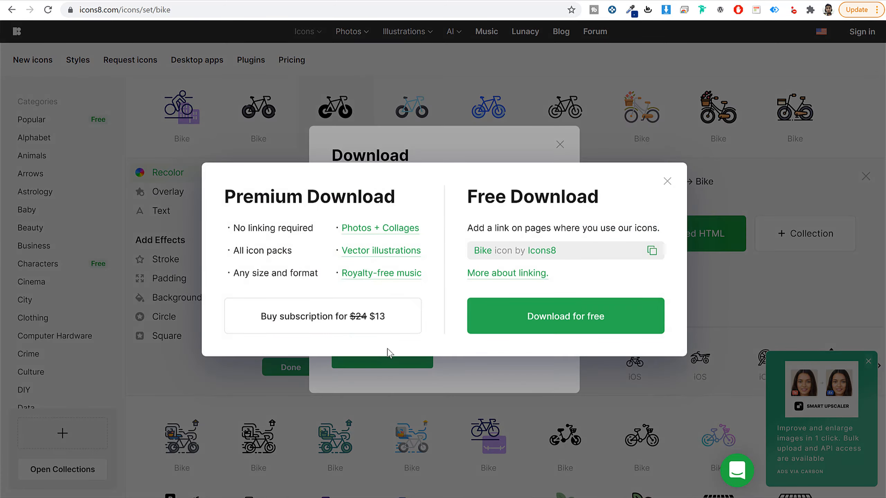
left_click(611, 317)
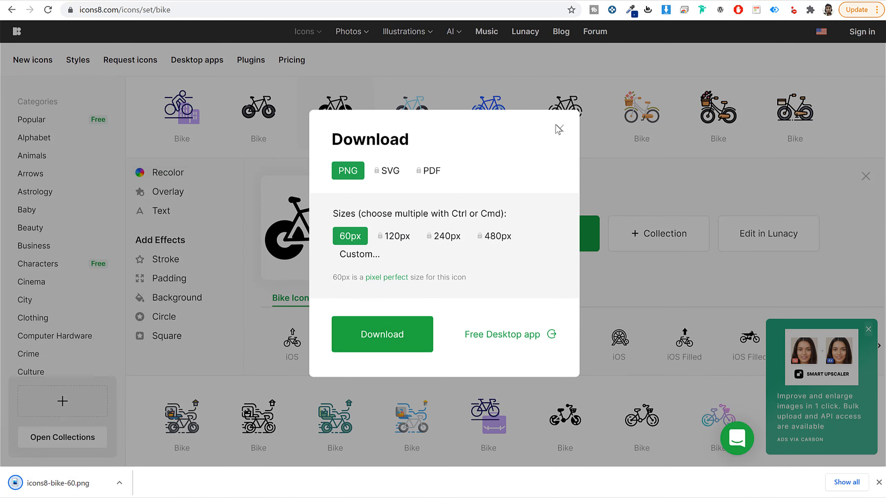
left_click(560, 129)
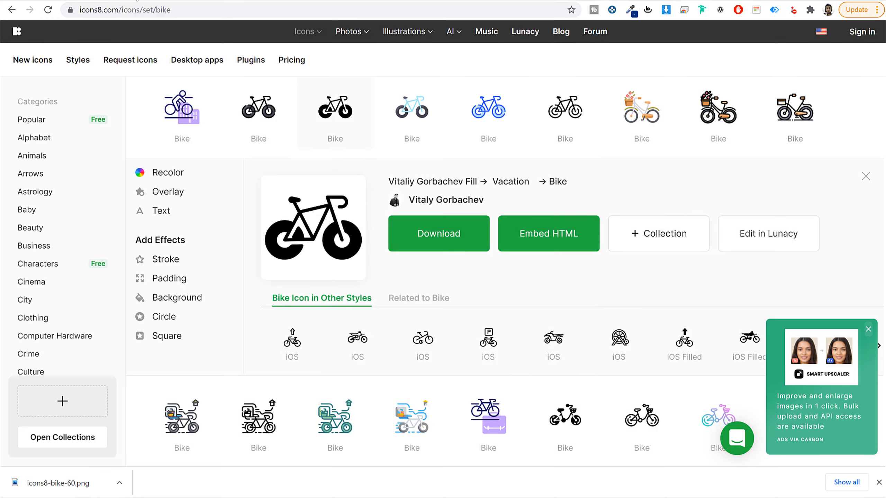
left_click(171, 0)
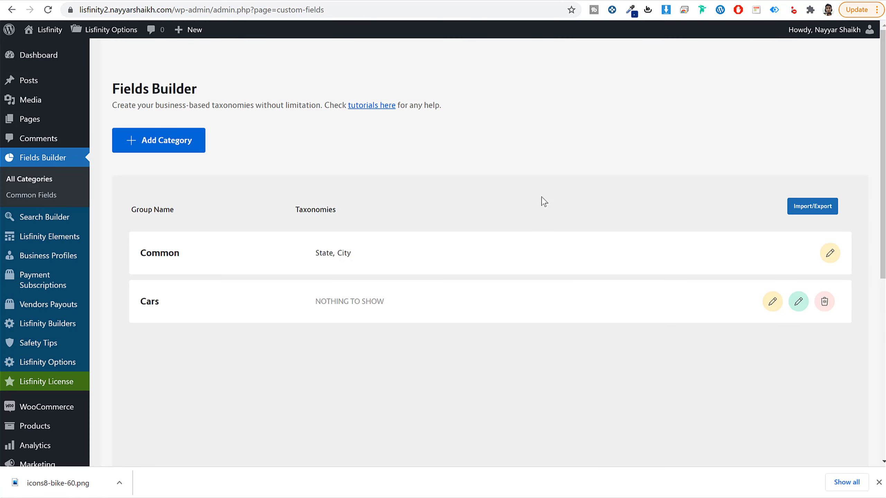
left_click(878, 483)
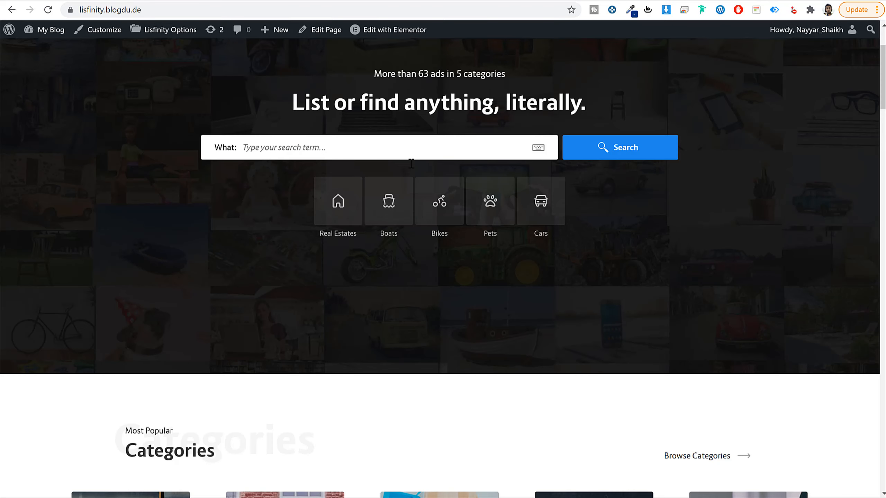
Step: Open the BMW M 340i xDrive Touring ad from the Promo Ads on the demo site's home page
scroll(424, 234, "down", 20)
scroll(425, 242, "down", 2)
scroll(426, 242, "up", 2)
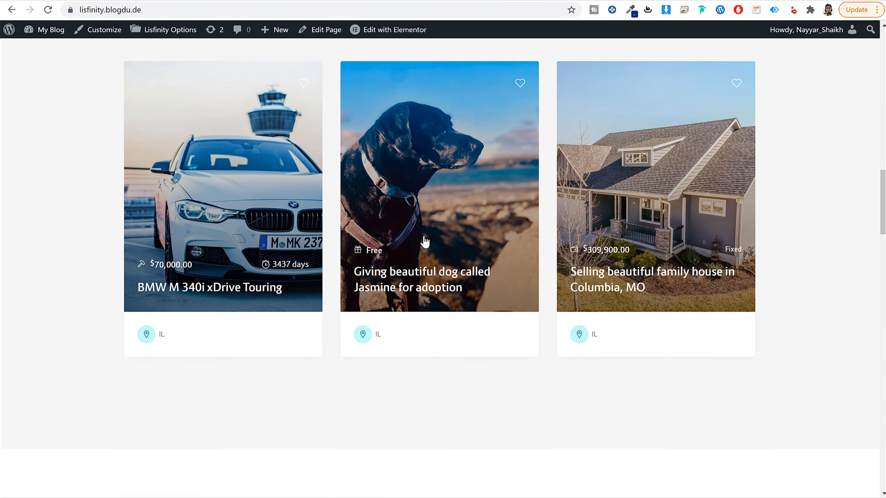
left_click(208, 259)
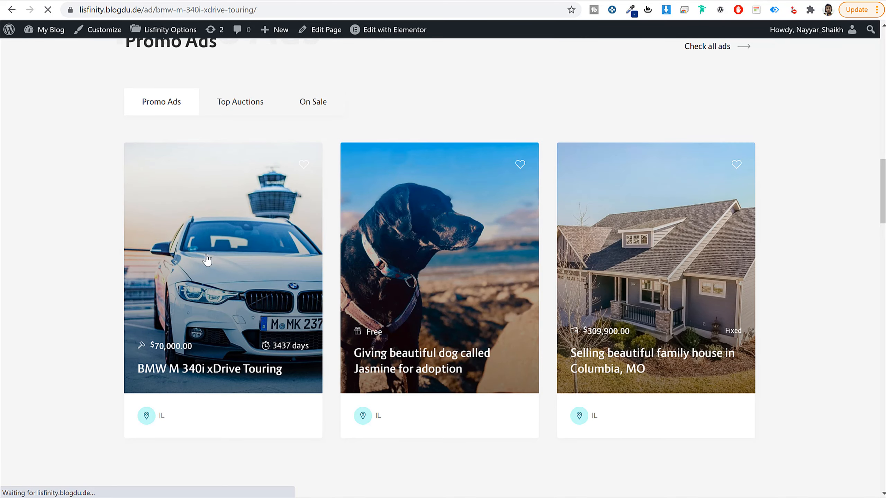
Step: Examine the BMW ad's Technical Data and Features fields, such as Condition, Make, Body Type and Headlights type
scroll(555, 188, "down", 5)
scroll(556, 189, "down", 7)
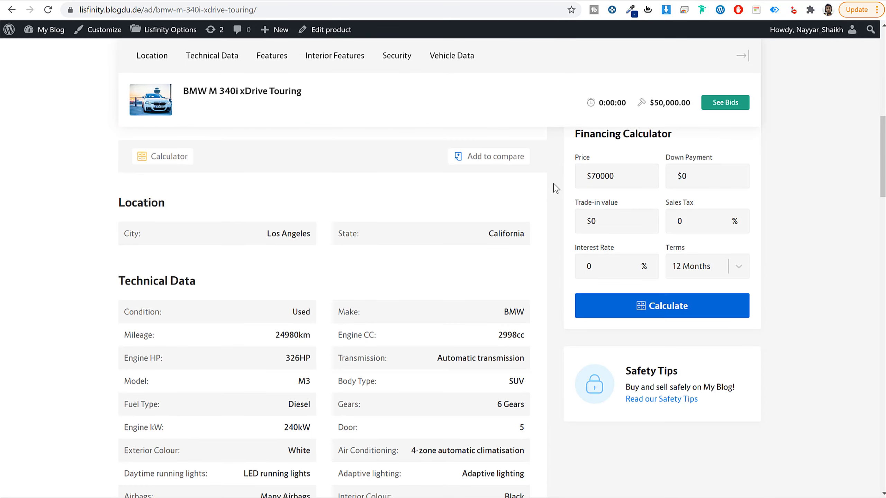
left_click_drag(161, 255, 124, 256)
key("ctrl+c")
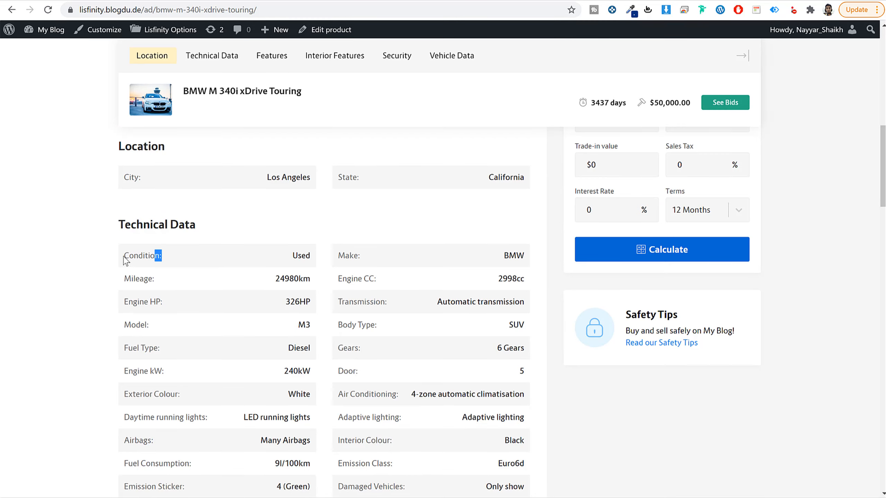
left_click_drag(360, 256, 338, 256)
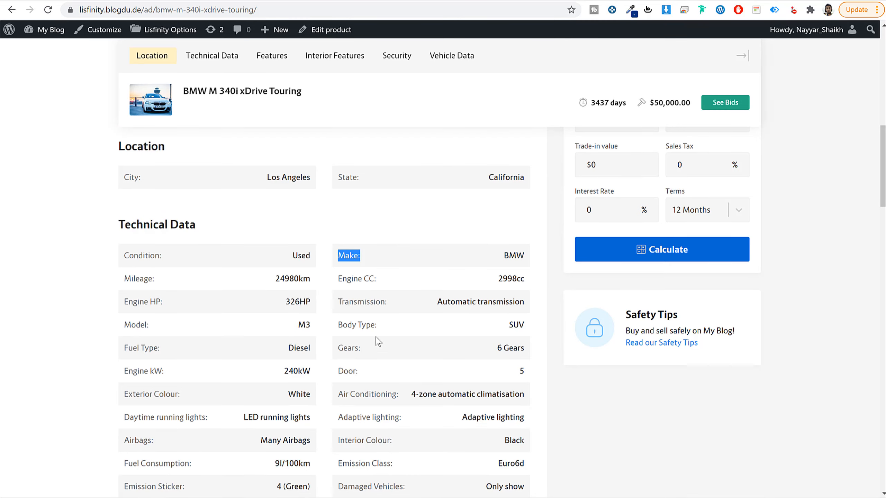
left_click_drag(377, 326, 337, 326)
scroll(415, 334, "down", 7)
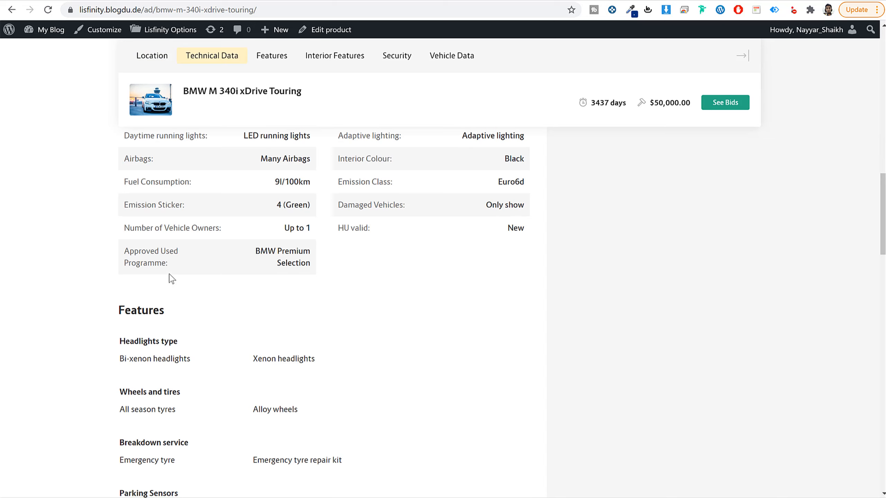
left_click_drag(185, 342, 103, 342)
left_click(184, 340)
scroll(283, 353, "up", 9)
scroll(294, 330, "down", 3)
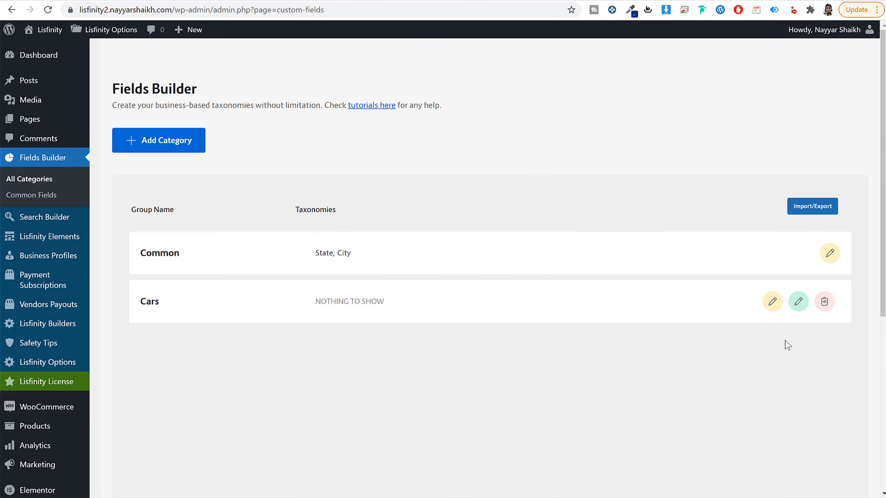
Step: Start a new taxonomy in the Cars fields with Condition as singular and plural name and condition as slug
left_click(772, 302)
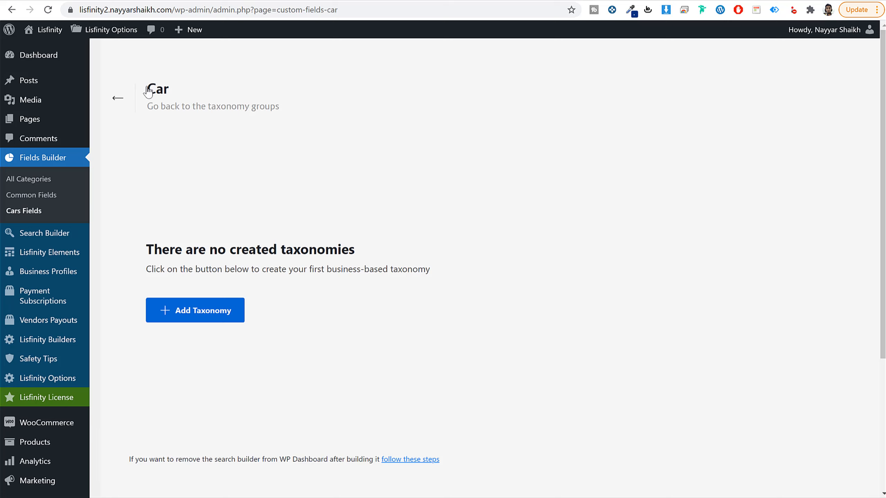
left_click(215, 313)
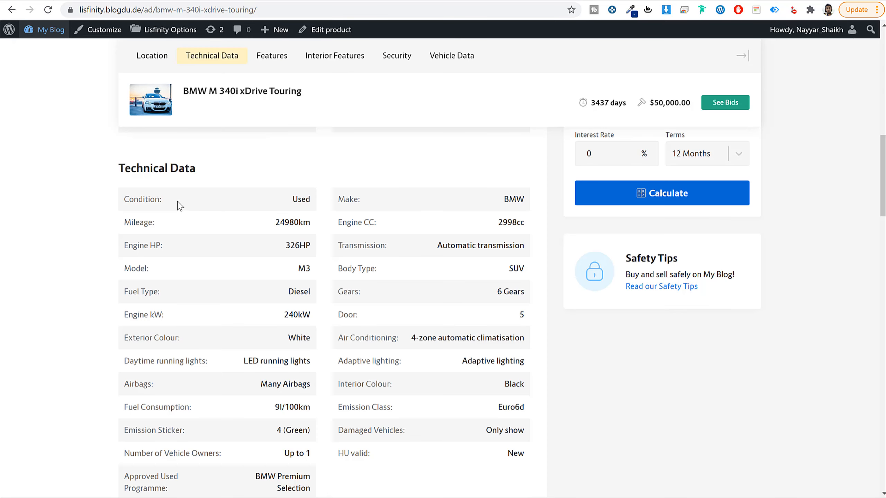
double_click(143, 202)
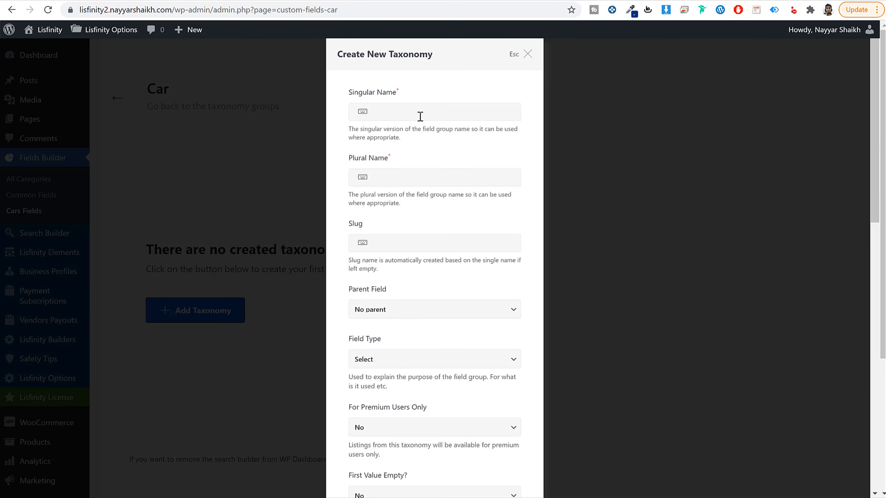
key("ctrl+v")
left_click(418, 178)
key("ctrl+v")
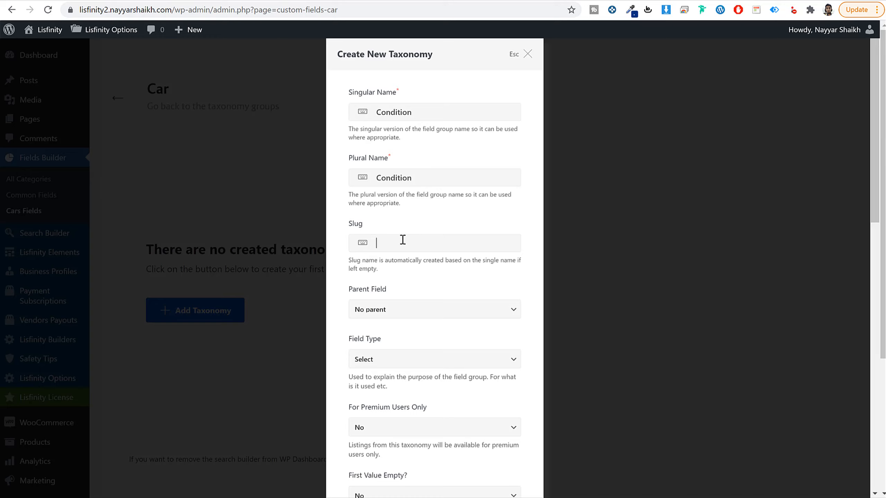
key("ctrl+v")
type("c")
Step: Keep the Condition taxonomy's field type as Select, leave the remaining options at their defaults, and save it
scroll(453, 331, "down", 2)
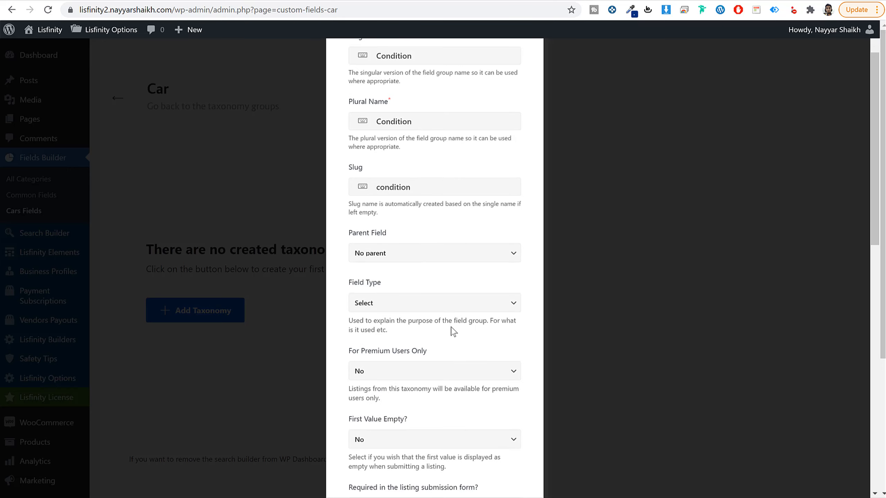
left_click(381, 307)
left_click(380, 318)
left_click(404, 304)
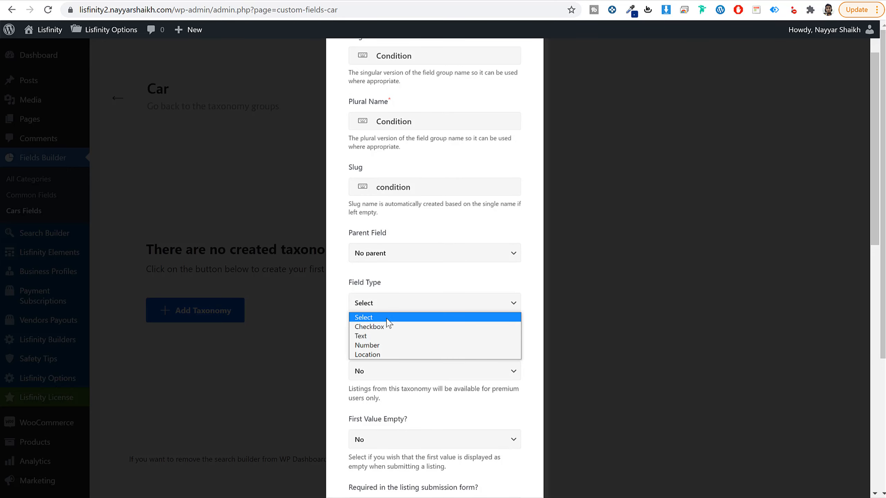
left_click(492, 317)
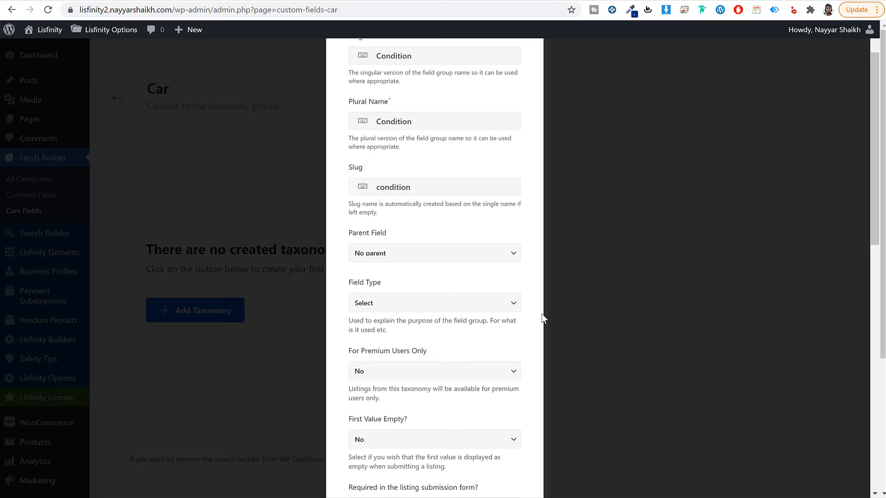
scroll(539, 320, "down", 10)
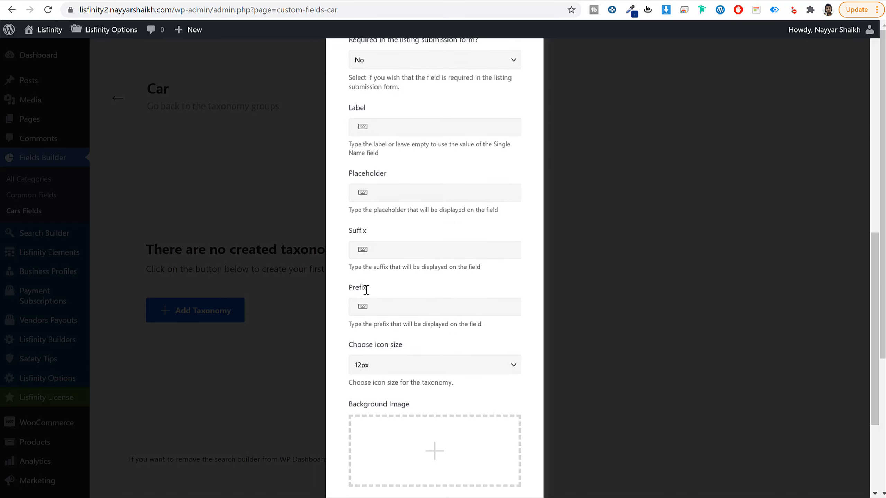
scroll(450, 367, "down", 4)
left_click(480, 460)
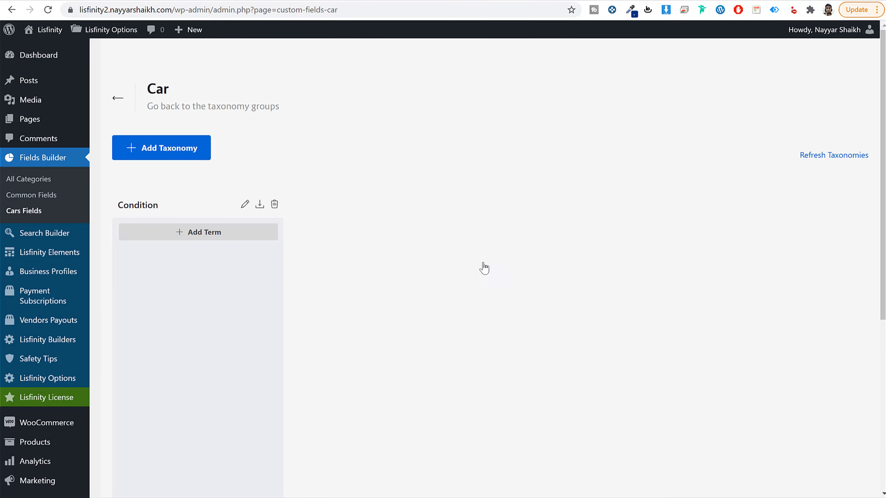
Step: Add a term named New with the slug new to the Condition taxonomy
left_click(207, 235)
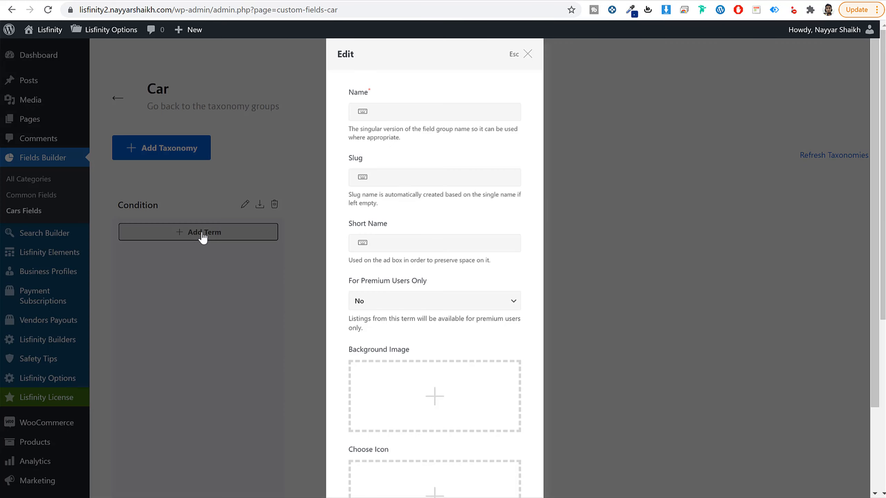
left_click(413, 110)
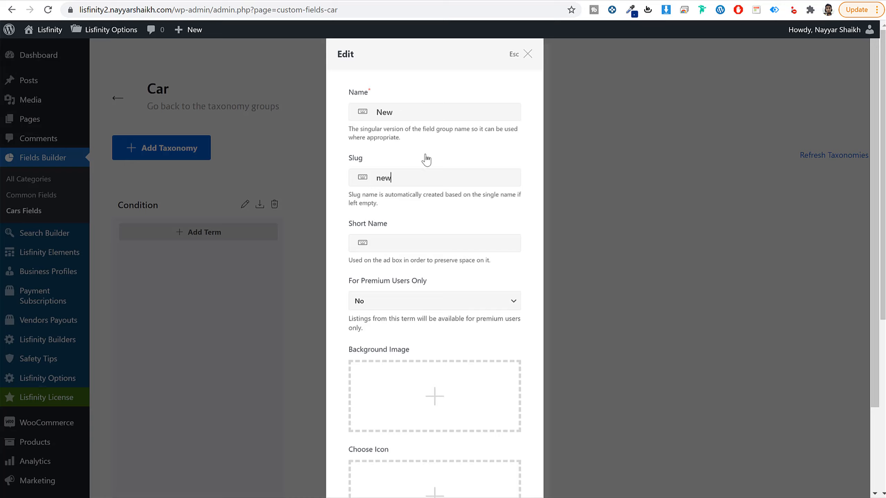
double_click(406, 111)
scroll(489, 340, "down", 3)
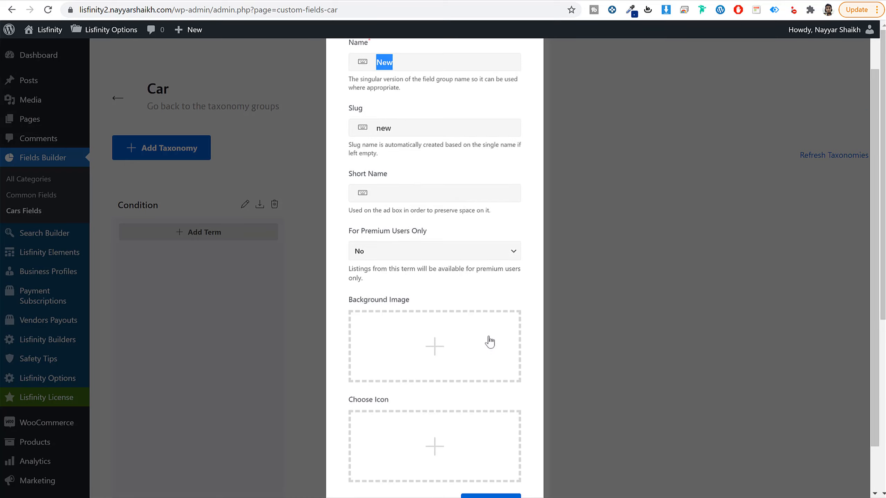
left_click(513, 457)
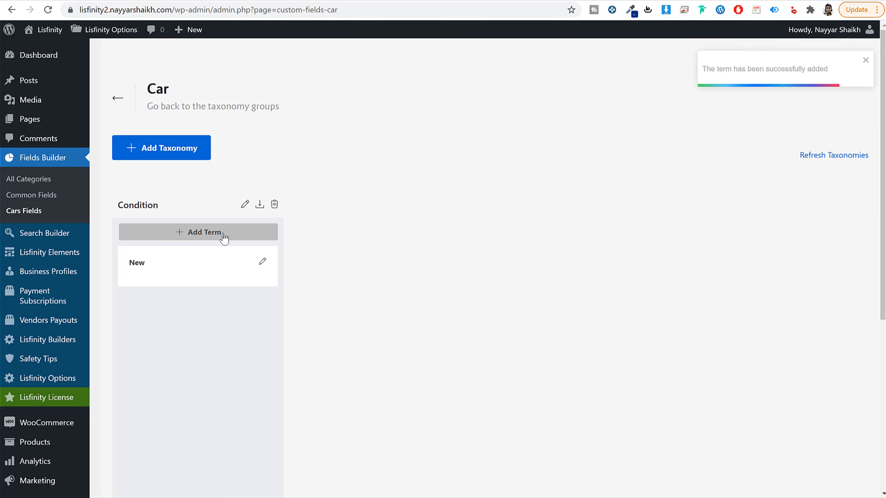
Step: Add a term named Used with the slug used to the Condition taxonomy
left_click(223, 236)
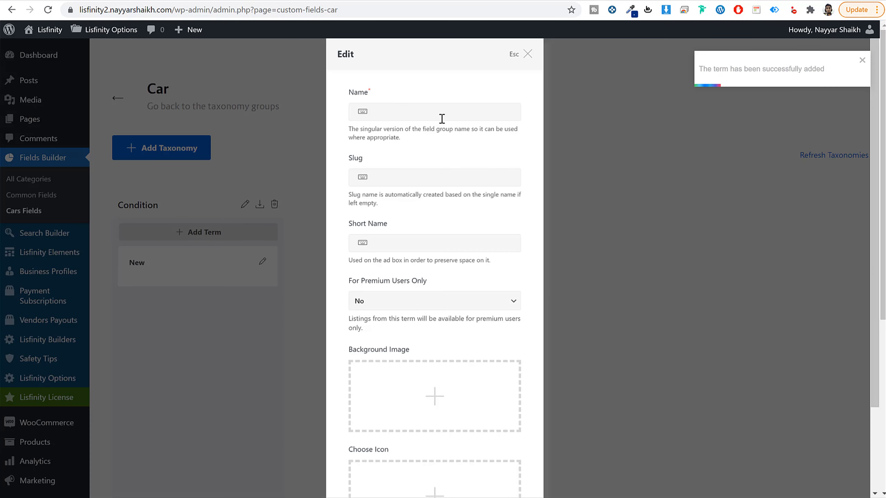
type("Used")
key("Tab")
type("q")
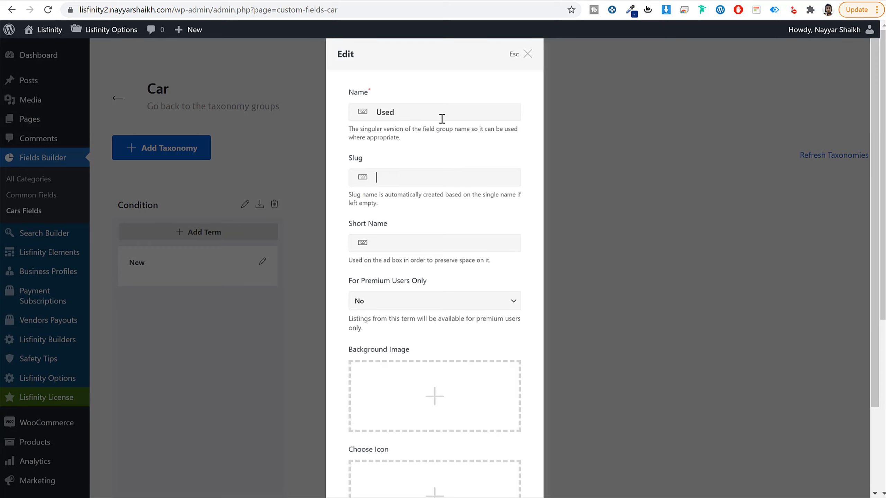
scroll(489, 349, "down", 5)
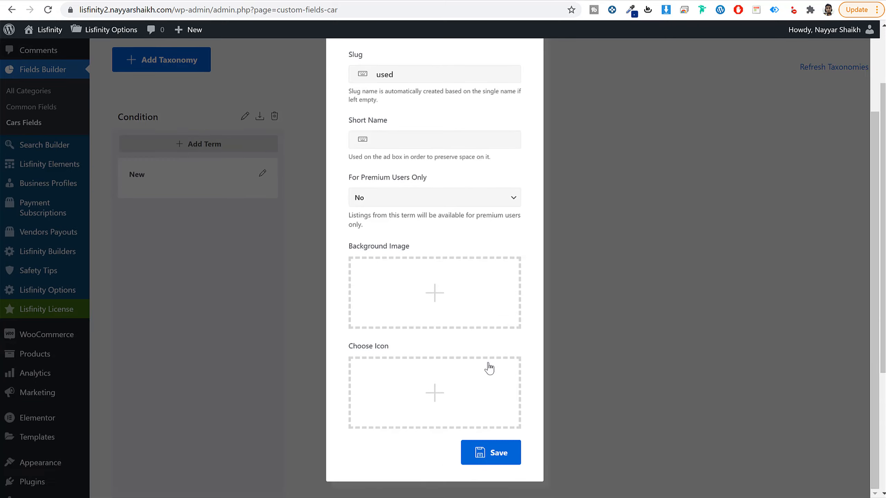
left_click(490, 453)
scroll(156, 253, "up", 6)
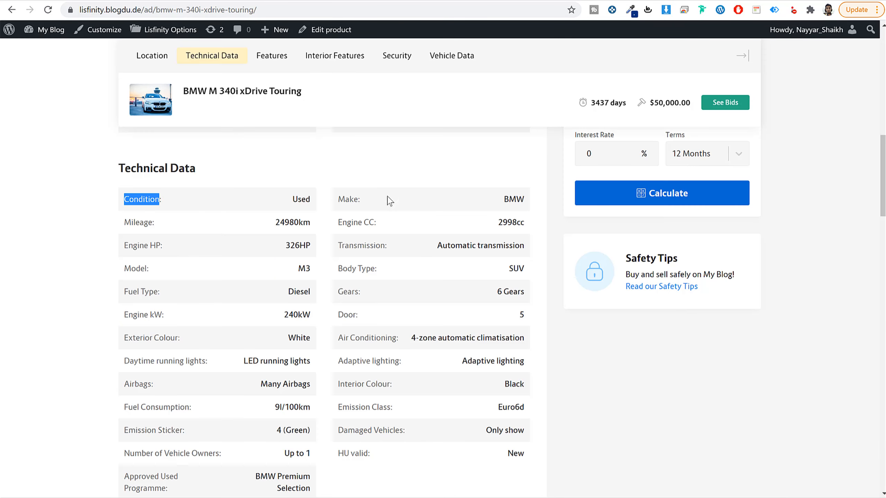
Step: Create a Cars taxonomy with singular name Make, copied from the demo ad, and plural name Makes, keeping the Select field type
left_click_drag(322, 200, 359, 199)
key("ctrl+c")
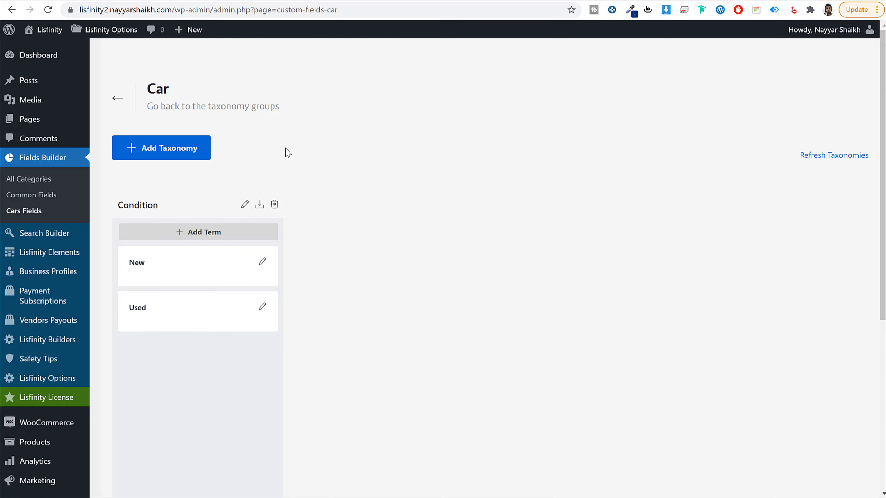
left_click(168, 143)
left_click(384, 106)
key("ctrl+v")
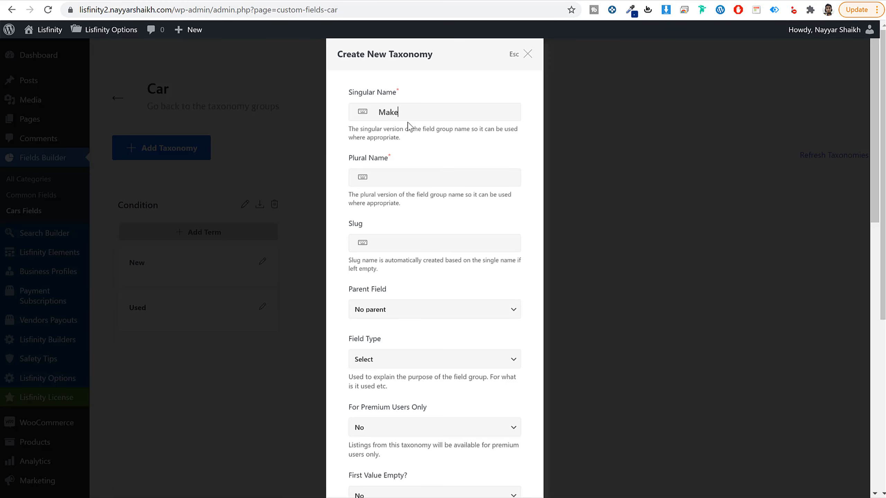
left_click(417, 242)
scroll(461, 268, "down", 15)
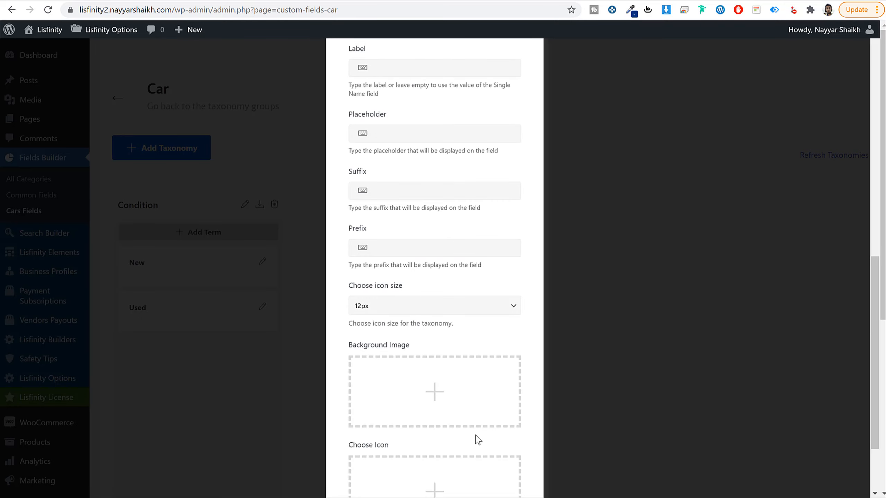
left_click(475, 452)
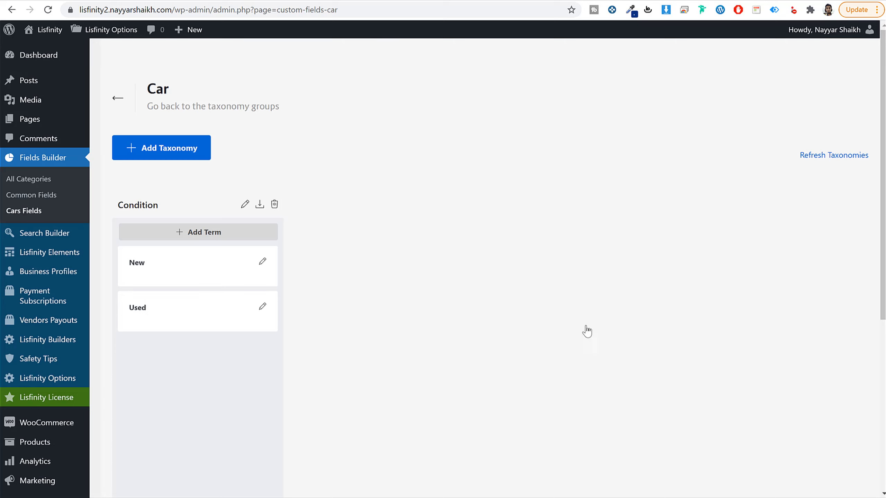
Step: Add a term named BMW with the slug bmw to the Makes taxonomy
left_click(386, 236)
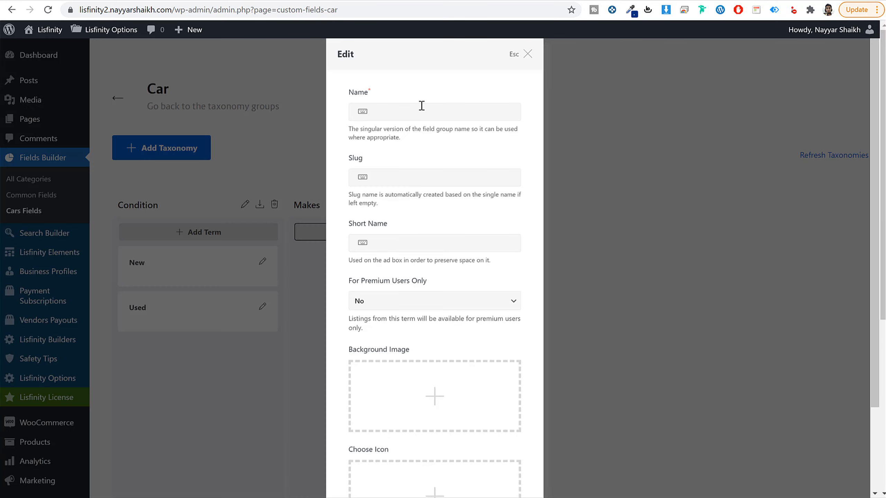
left_click(422, 107)
left_click(445, 171)
scroll(445, 170, "down", 3)
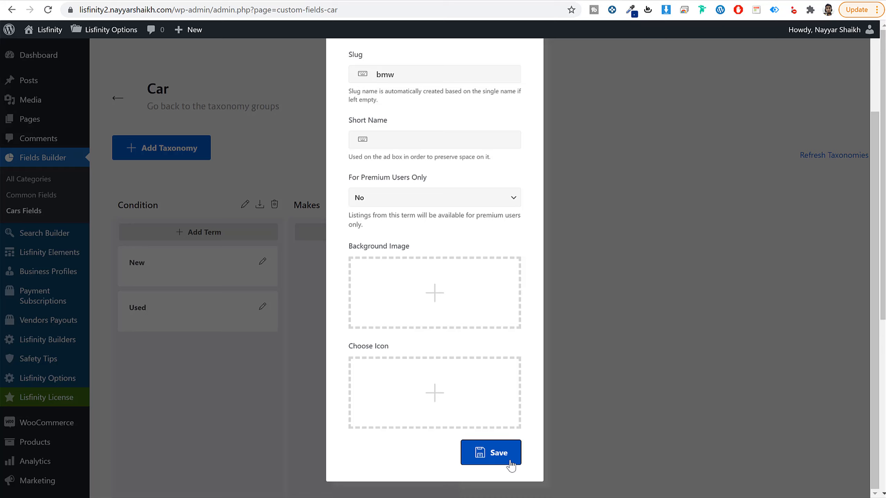
left_click(508, 451)
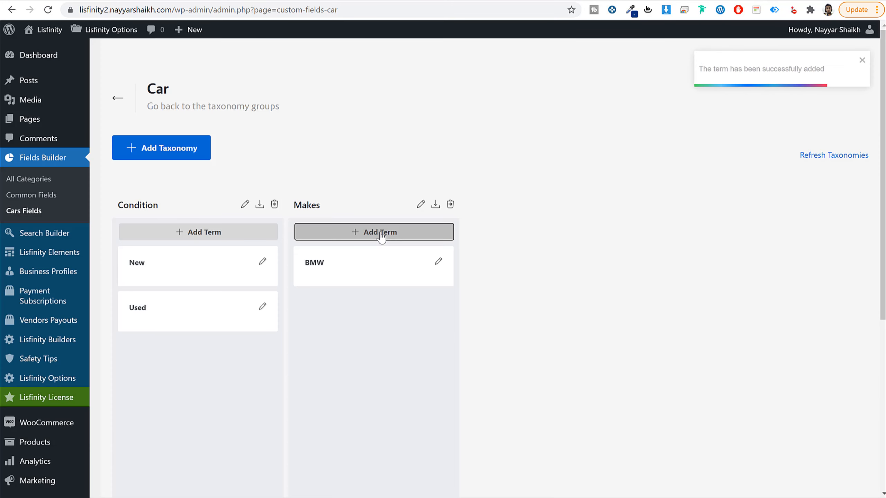
Step: Add a term named Tesla with the slug tesla to the Makes taxonomy
left_click(382, 234)
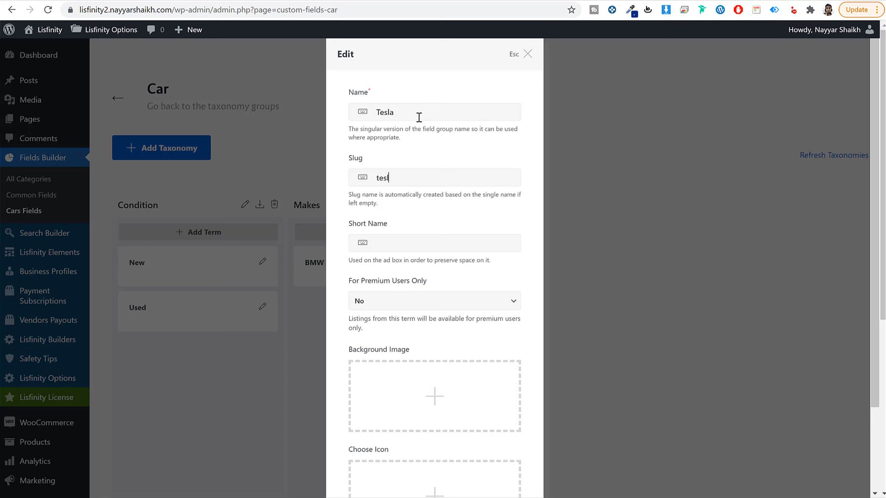
type("a")
scroll(431, 389, "down", 5)
left_click(485, 451)
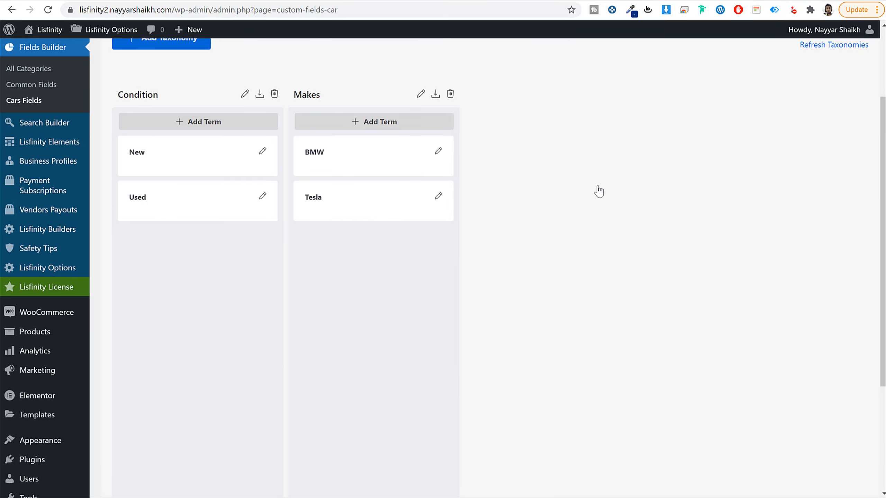
Step: Start another new taxonomy in the Cars fields and begin with its singular name
scroll(598, 192, "up", 3)
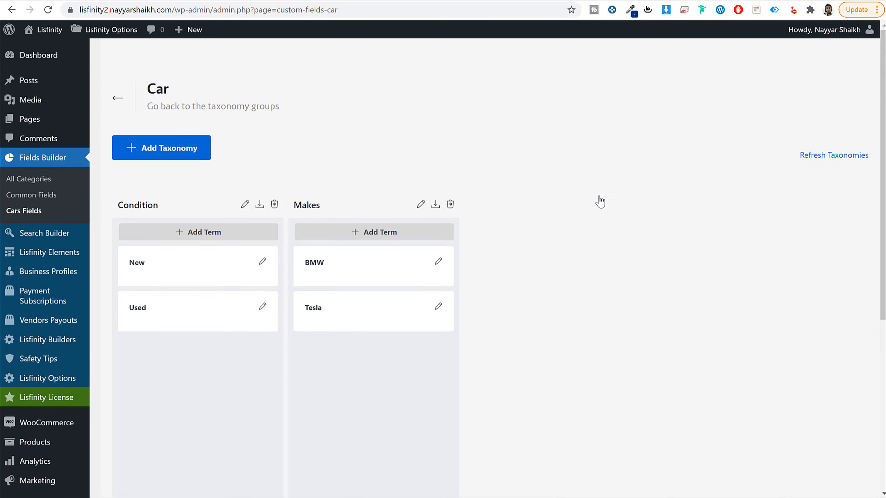
scroll(601, 213, "down", 2)
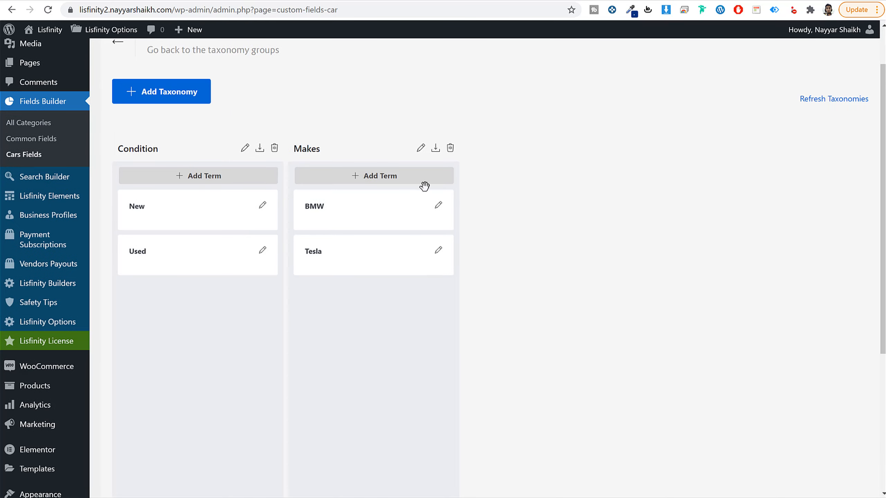
left_click(181, 100)
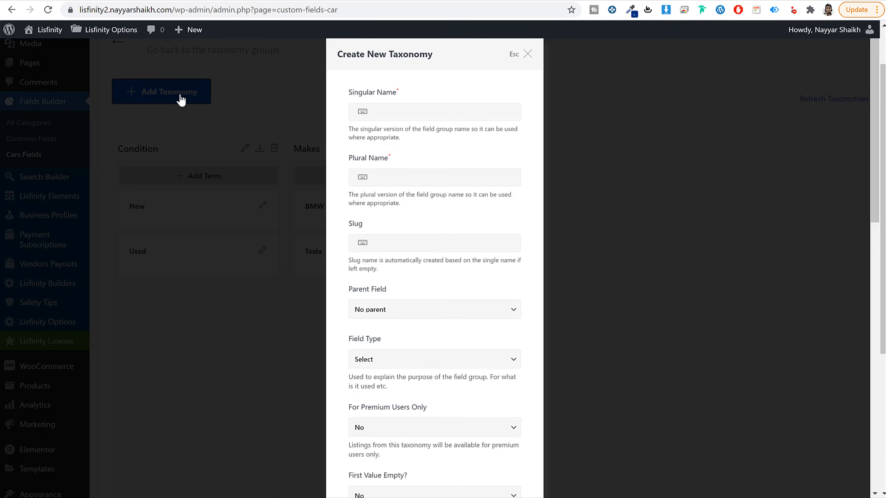
left_click(400, 117)
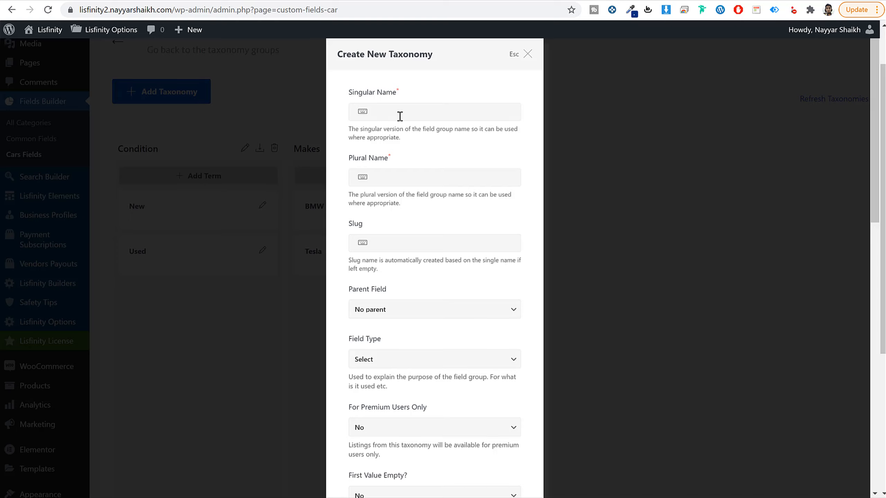
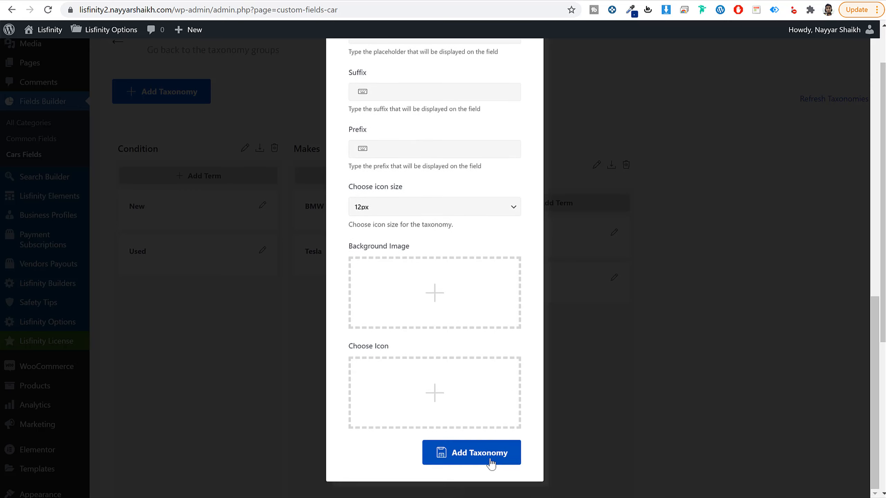
Step: Save the Body Types taxonomy and add a term named Sedan with its own slug to it
left_click(488, 460)
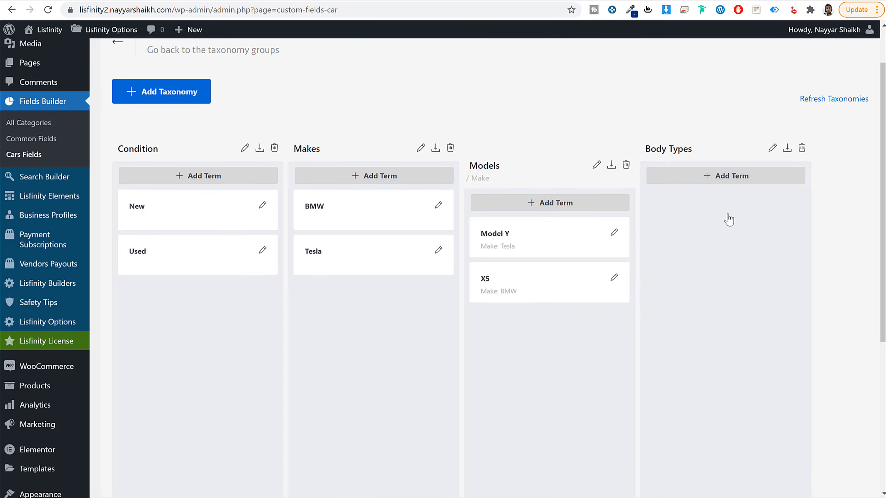
left_click(727, 175)
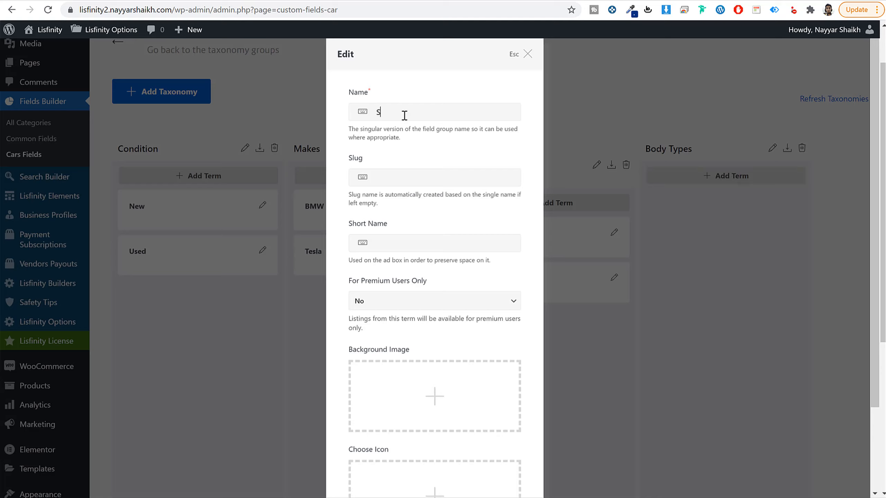
type("Sedans")
scroll(469, 283, "down", 3)
left_click(503, 452)
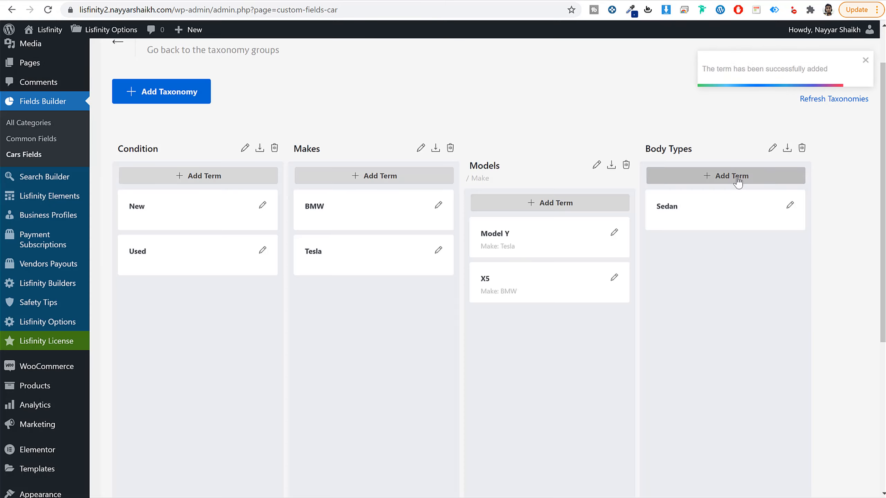
Step: Add a term named SUV with the slug suv to the Body Types taxonomy
left_click(728, 175)
type("SUBV")
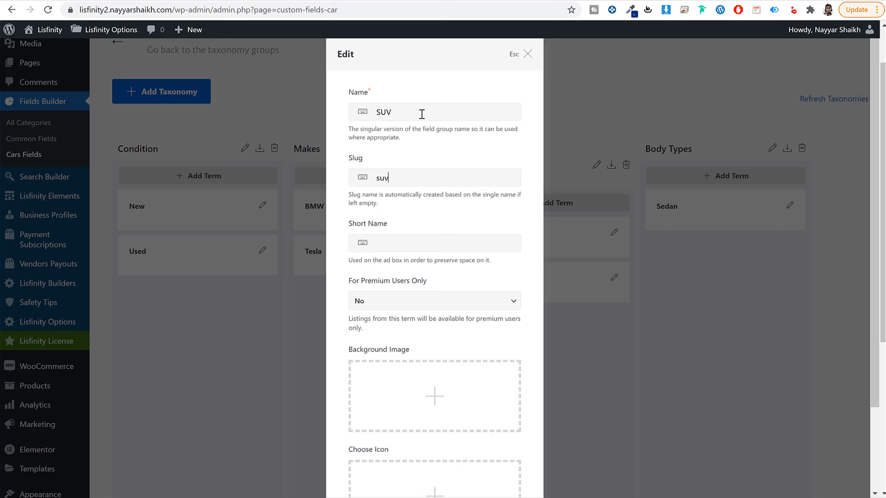
scroll(455, 317, "down", 3)
left_click(481, 452)
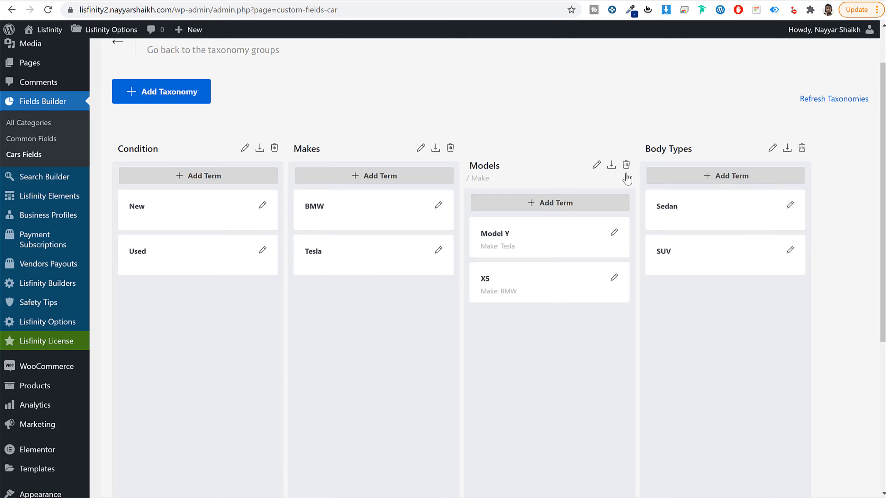
Step: Start a new Cars taxonomy with Engine CC as both singular and plural name and engine-cc as the slug
left_click(175, 95)
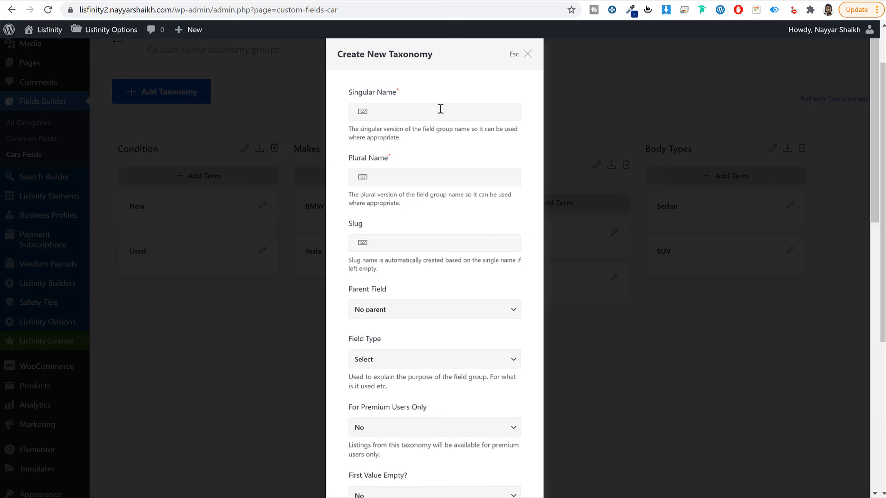
type("Engine CC")
key("ctrl+a")
key("ctrl+c")
left_click(422, 178)
key("ctrl+v")
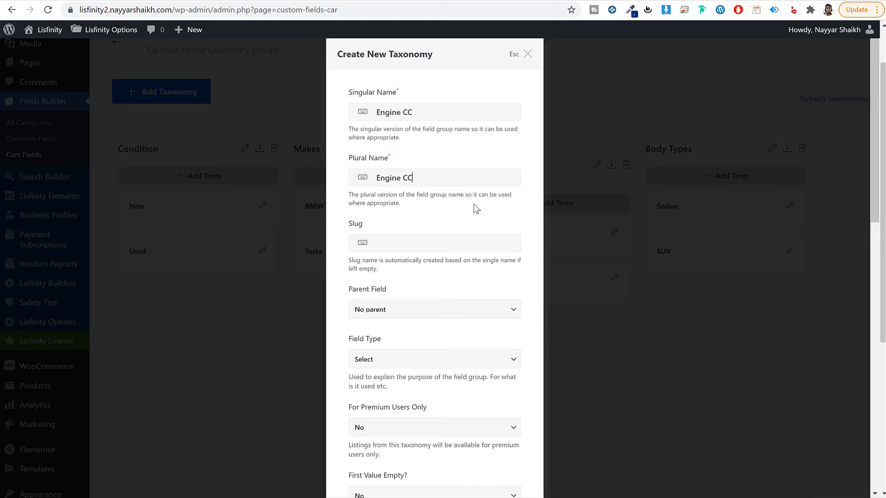
left_click(438, 244)
key("ctrl+v")
left_click_drag(381, 244, 362, 250)
Step: Set the Engine CC taxonomy's field type to Number and save the taxonomy
scroll(459, 291, "down", 5)
scroll(426, 324, "up", 5)
left_click(373, 364)
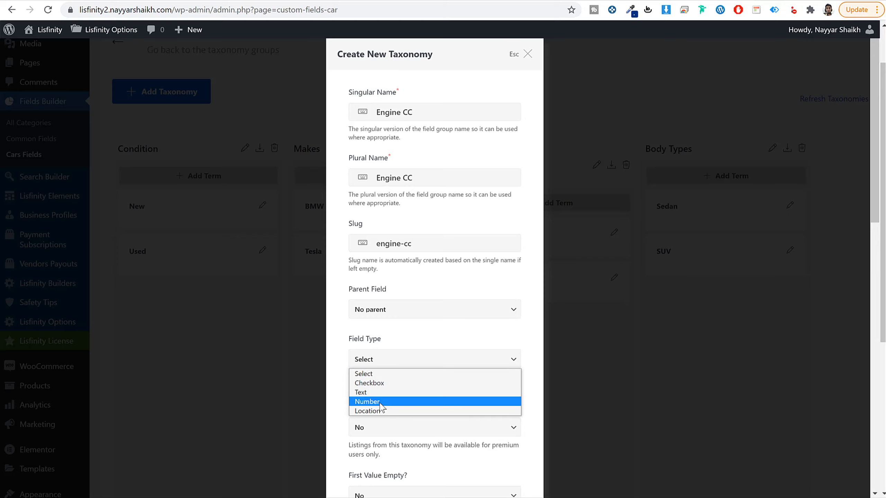
left_click(382, 403)
scroll(456, 369, "down", 10)
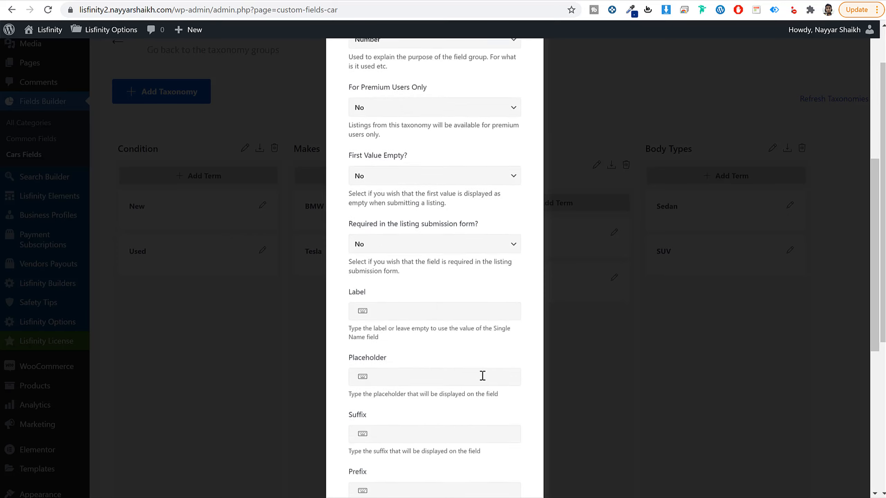
scroll(529, 446, "down", 4)
left_click(517, 453)
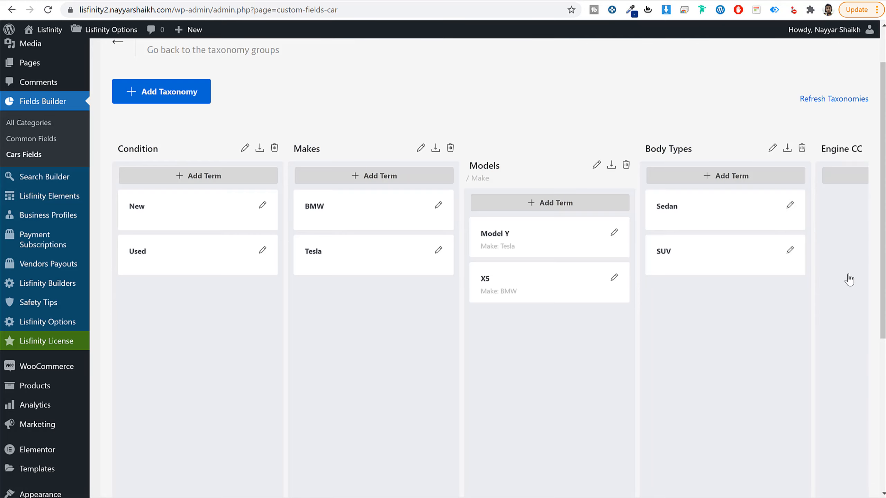
Step: Add a term named 1200 with the slug 1200 to the Engine CC taxonomy
scroll(799, 331, "down", 5)
left_click_drag(742, 459, 836, 457)
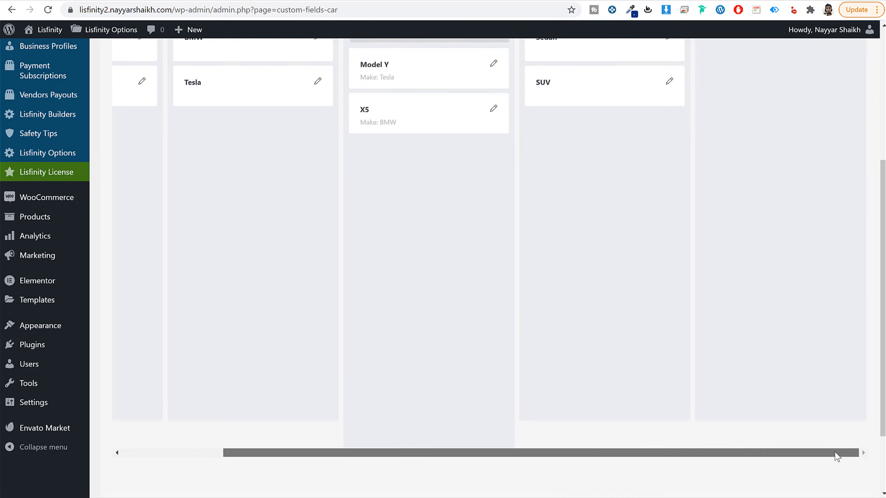
scroll(804, 403, "up", 6)
left_click(781, 233)
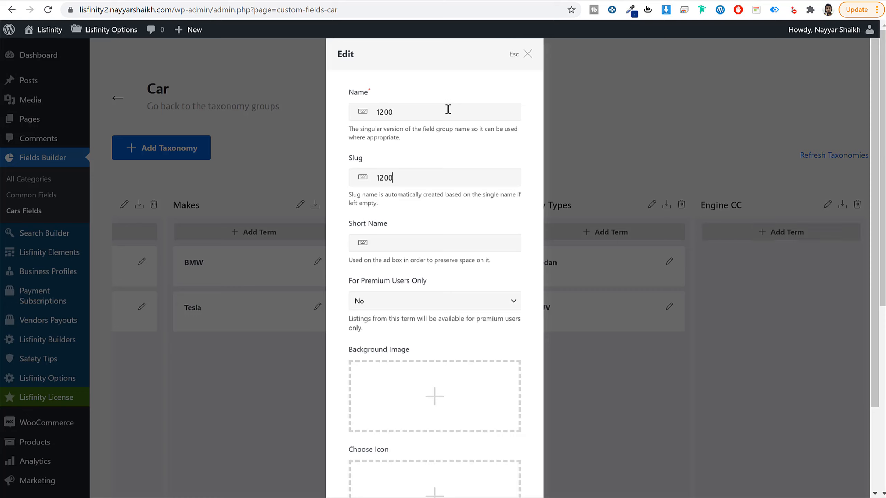
scroll(416, 340, "down", 5)
left_click(495, 452)
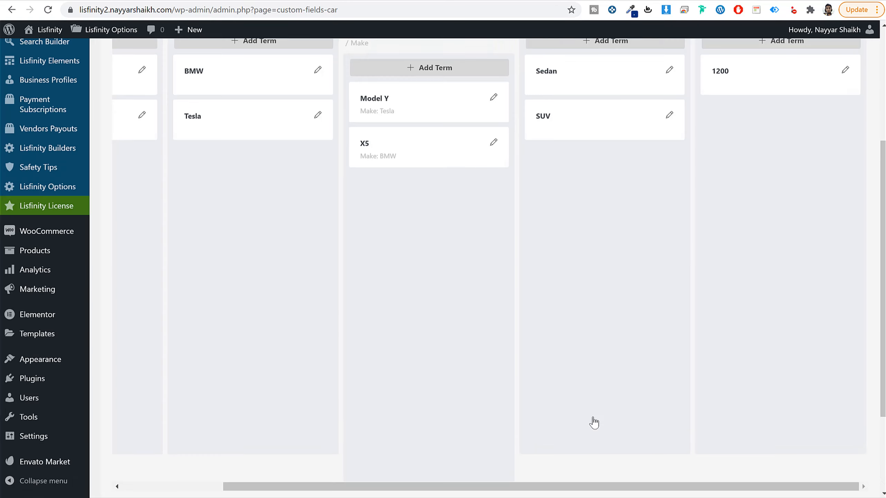
Step: Add a term named 1300 with the slug 1300 to the Engine CC taxonomy
scroll(737, 289, "up", 6)
left_click(765, 240)
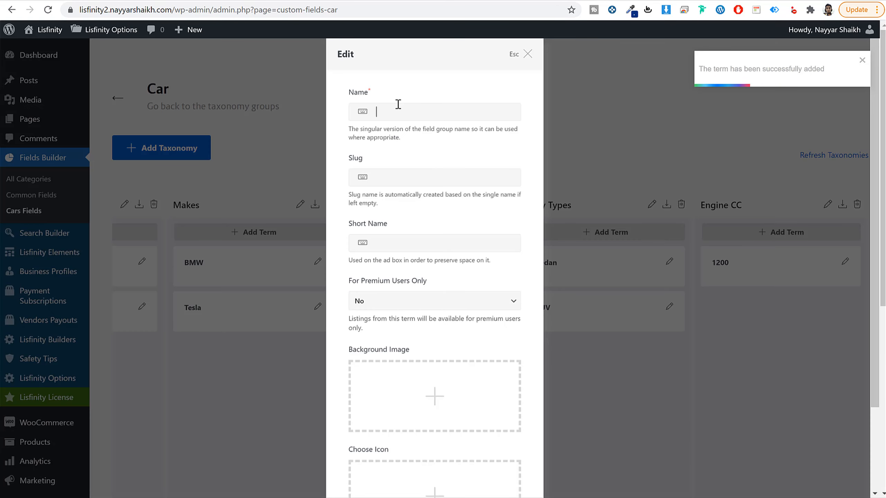
type("1300")
key("Tab")
type("1")
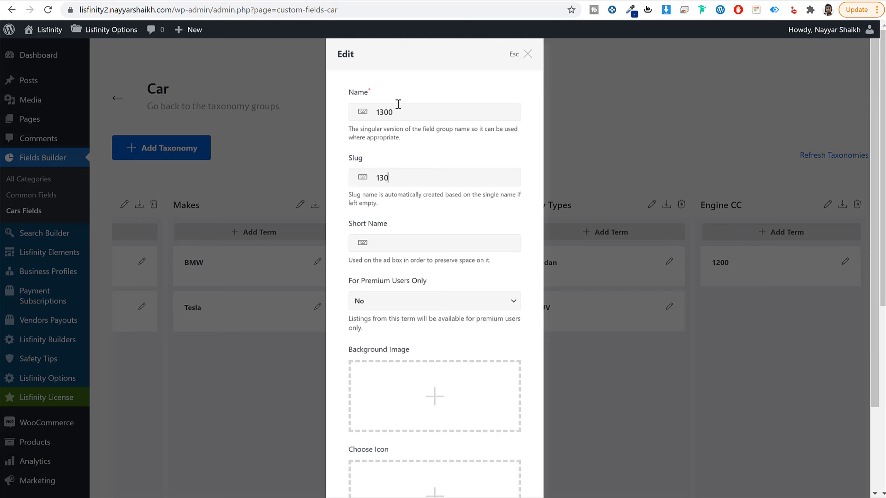
type("300")
scroll(443, 135, "down", 6)
left_click(494, 453)
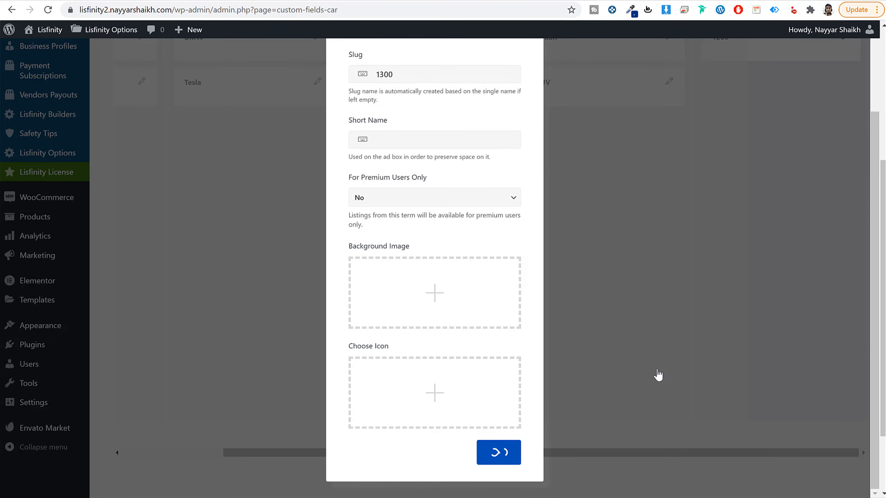
scroll(760, 198, "up", 5)
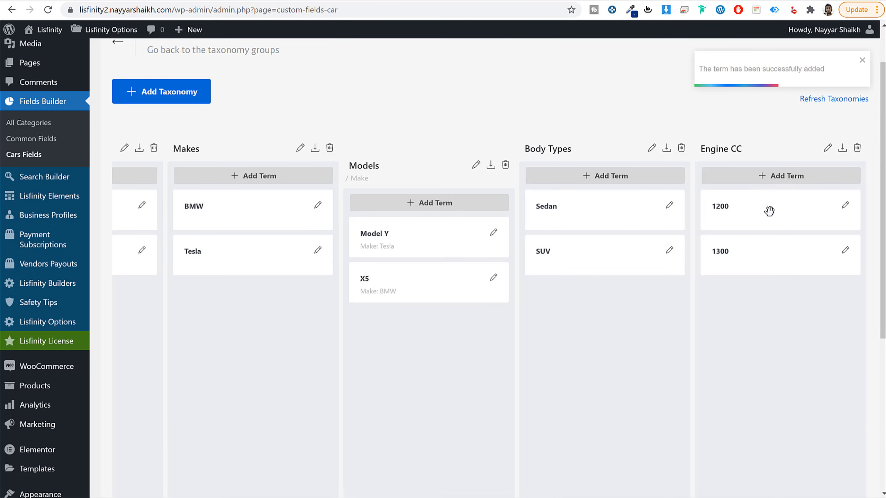
Step: Examine the technical data and the grouped feature lists, especially Interior Features, in the demo site's BMW M 340i xDrive Touring ad
scroll(733, 384, "down", 5)
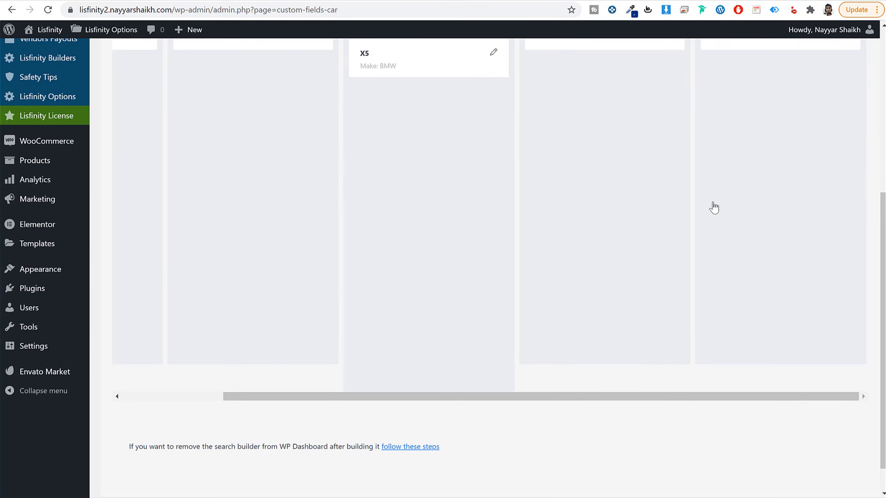
scroll(729, 198, "up", 5)
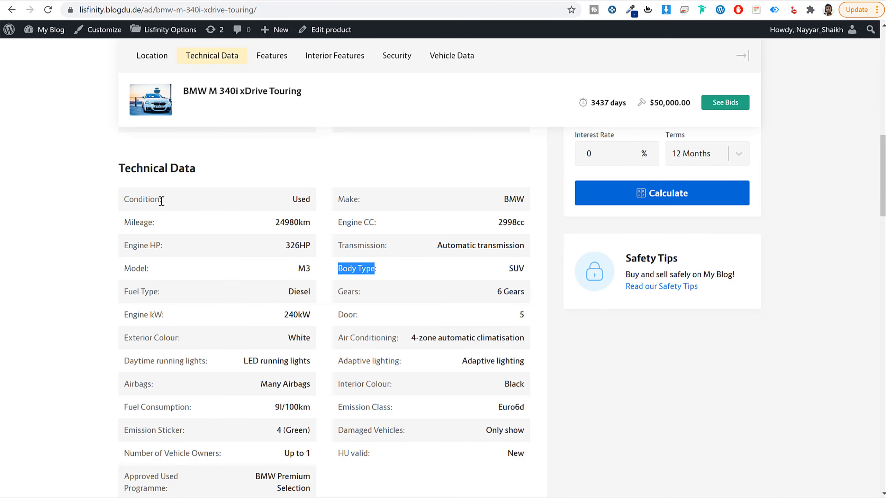
left_click_drag(162, 201, 115, 200)
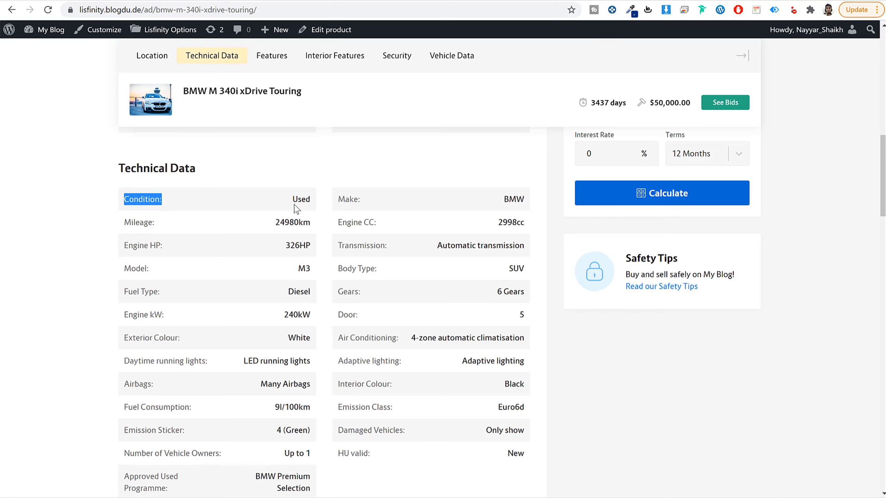
scroll(336, 220, "down", 10)
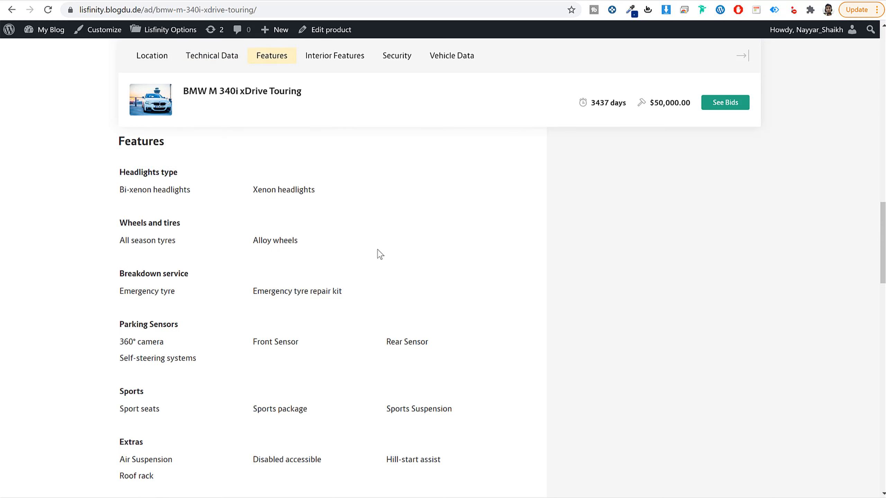
scroll(357, 244, "down", 1)
left_click_drag(120, 220, 196, 223)
left_click(154, 251)
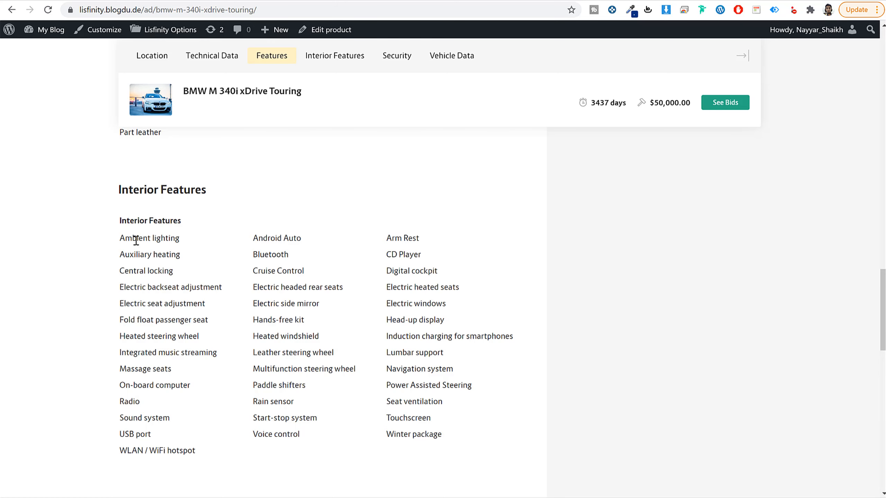
left_click_drag(136, 239, 427, 418)
left_click(450, 436)
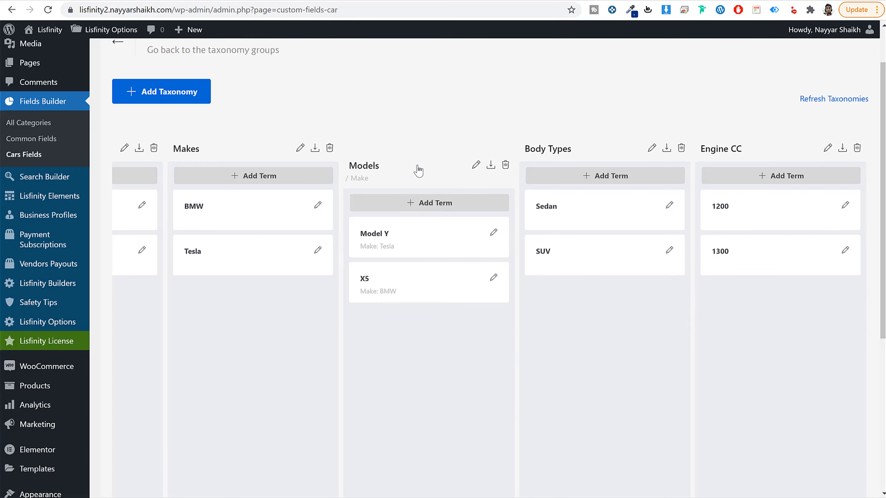
Step: Start a new Cars taxonomy with the singular name Interior Feature and the plural name Interior Features
left_click(163, 148)
left_click(422, 114)
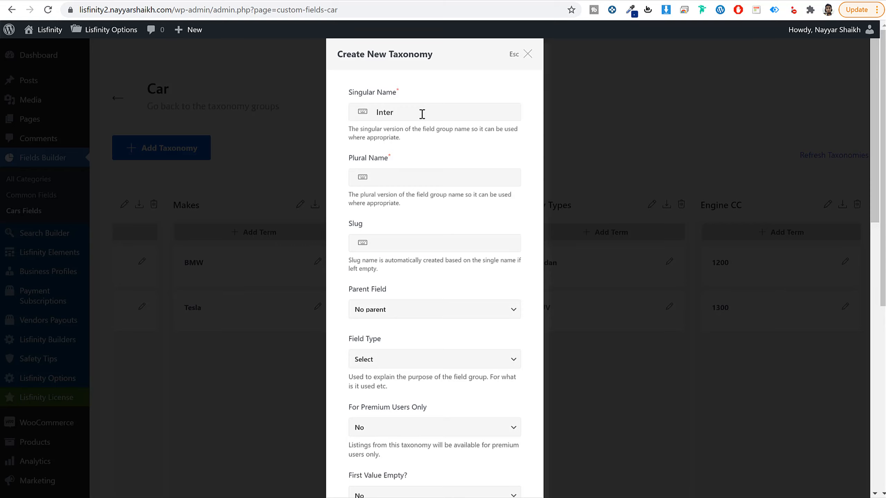
type("Interior Feature")
key("ctrl+a")
key("ctrl+c")
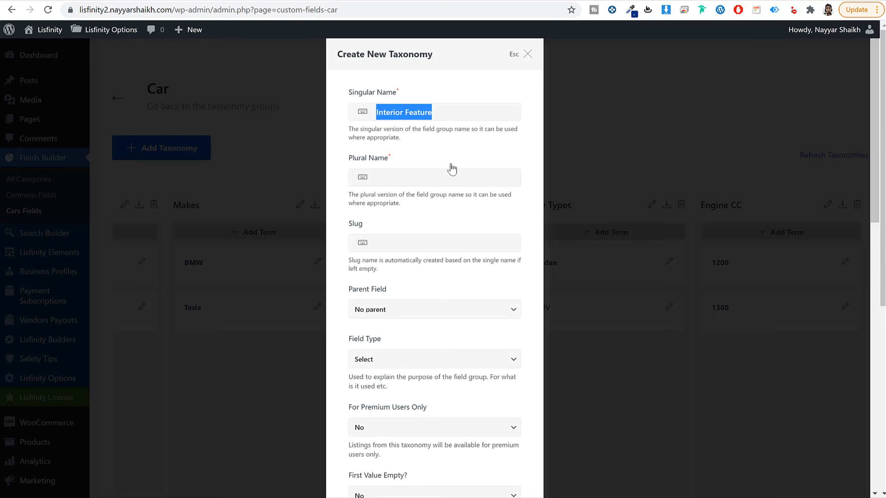
left_click(438, 176)
key("ctrl+v")
type("s")
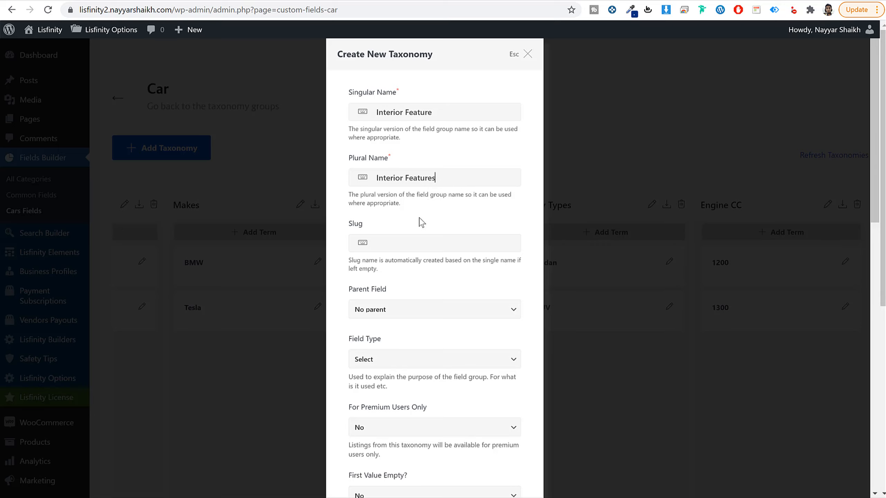
Step: Set the new taxonomy's slug to interior-features
left_click(412, 241)
key("ctrl+v")
left_click_drag(373, 243, 381, 244)
type("i")
key("BackSpace")
key("BackSpace")
type("-f")
left_click(445, 249)
type("s")
Step: Set the Interior Features taxonomy's field type to Checkbox and save the taxonomy
scroll(468, 129, "down", 5)
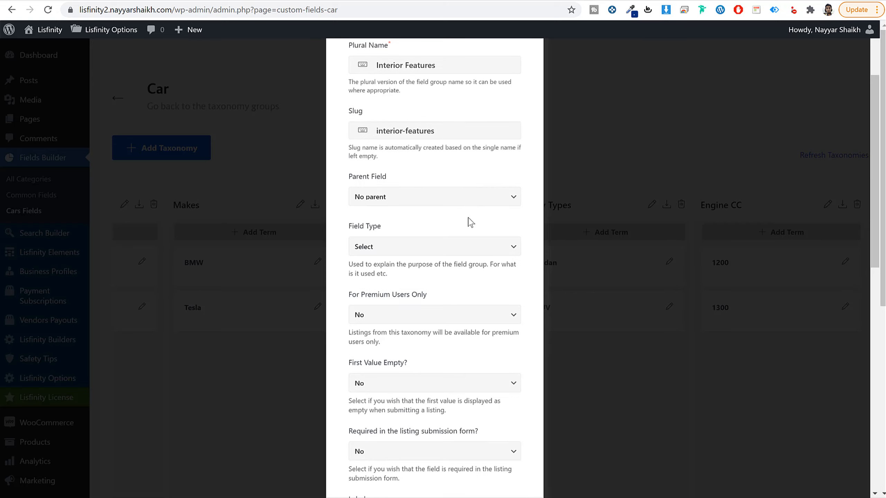
scroll(468, 223, "up", 5)
scroll(456, 258, "down", 5)
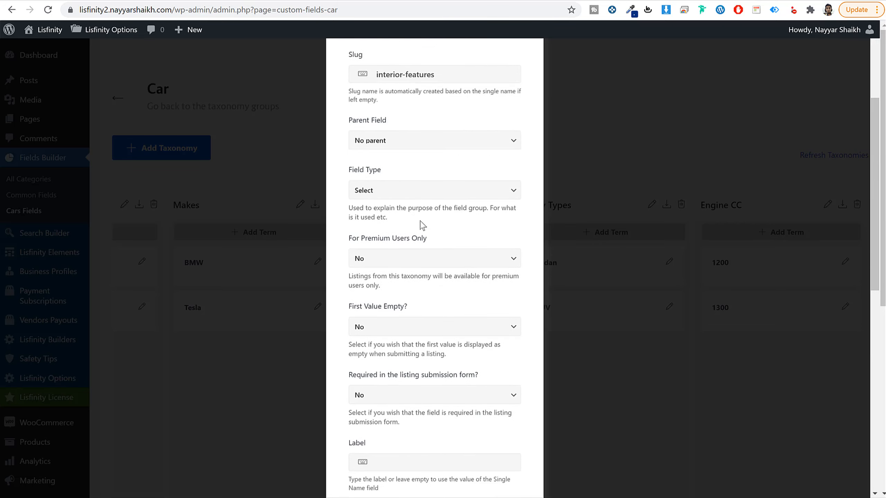
left_click(408, 194)
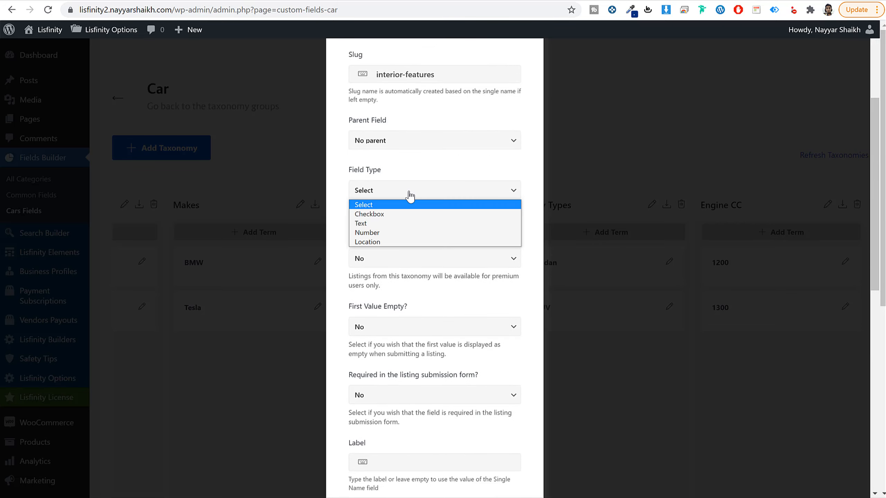
left_click(381, 215)
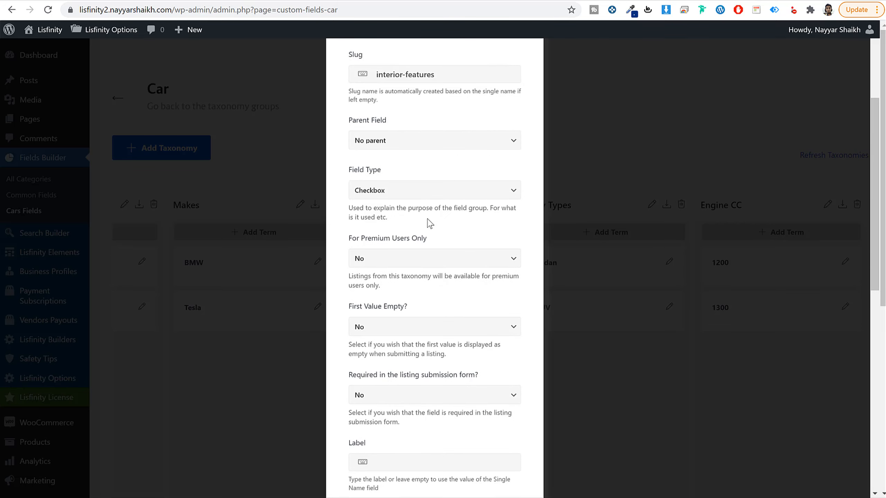
scroll(443, 293, "down", 14)
left_click(480, 460)
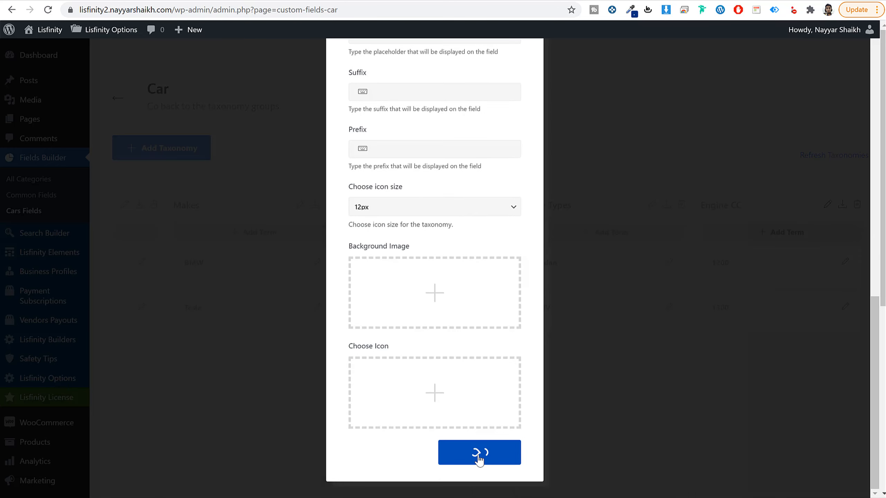
Step: Add an Interior Features term with the name and slug Ambient lighting, copied from the demo ad, and save it
scroll(687, 418, "down", 8)
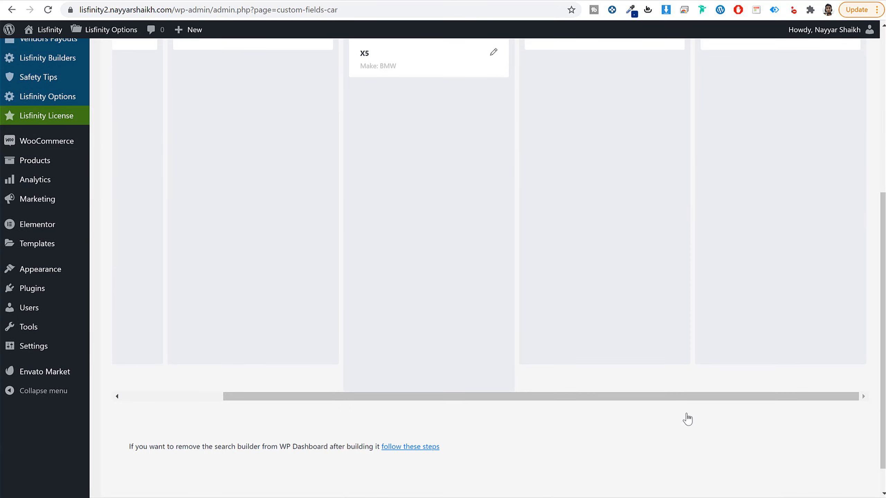
left_click_drag(674, 397, 854, 398)
scroll(829, 388, "up", 8)
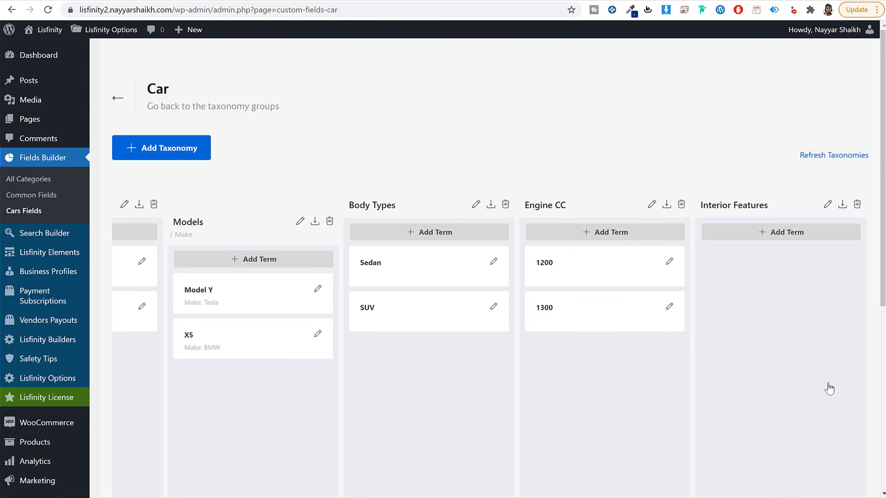
left_click(776, 233)
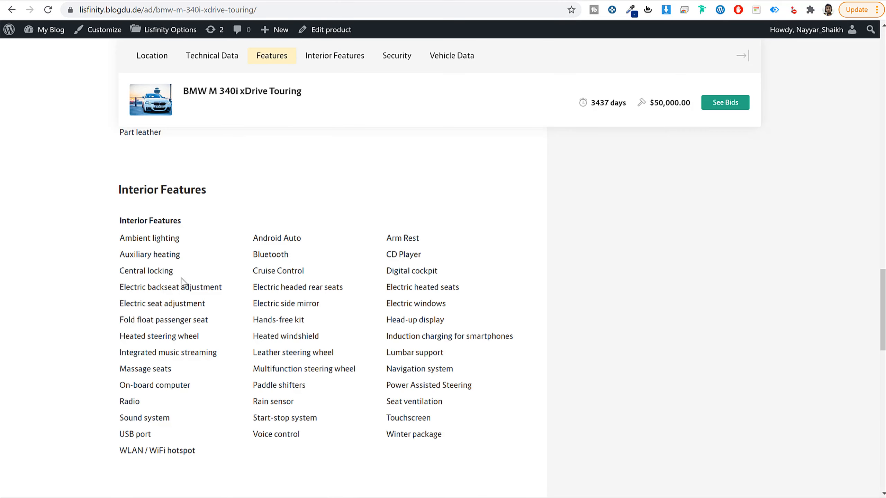
left_click_drag(180, 239, 119, 239)
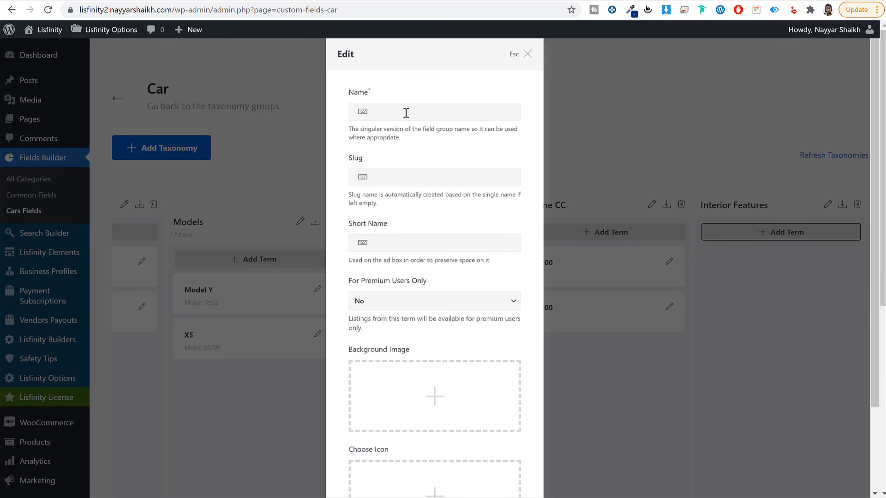
left_click(405, 112)
key("ctrl+v")
left_click(414, 176)
key("ctrl+v")
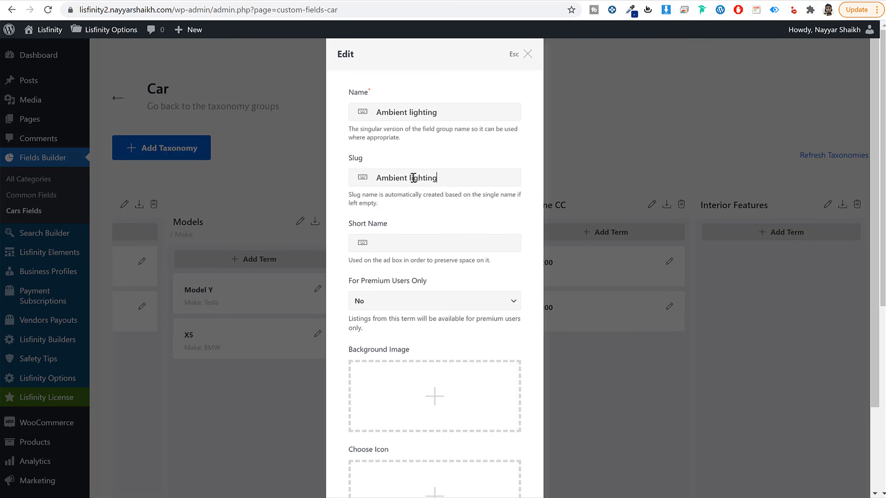
scroll(460, 290, "down", 3)
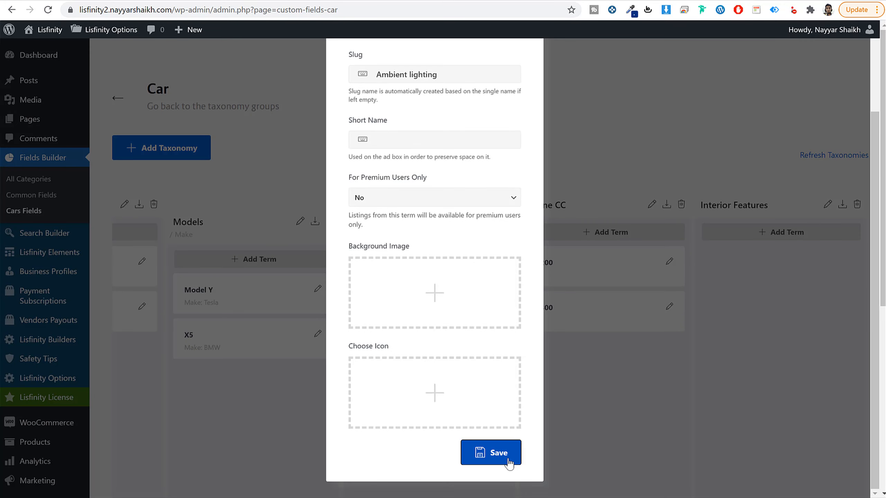
left_click(496, 453)
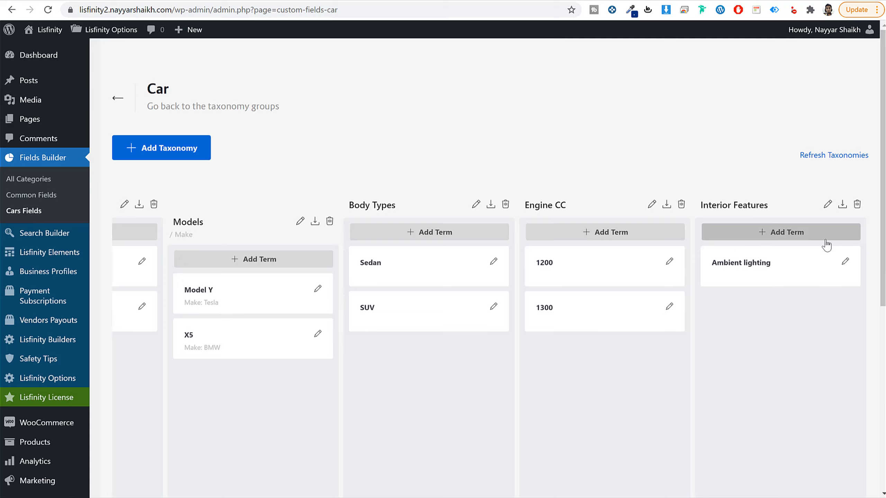
Step: Add an Interior Features term with the name and slug Auxiliary heating and save it
left_click(817, 241)
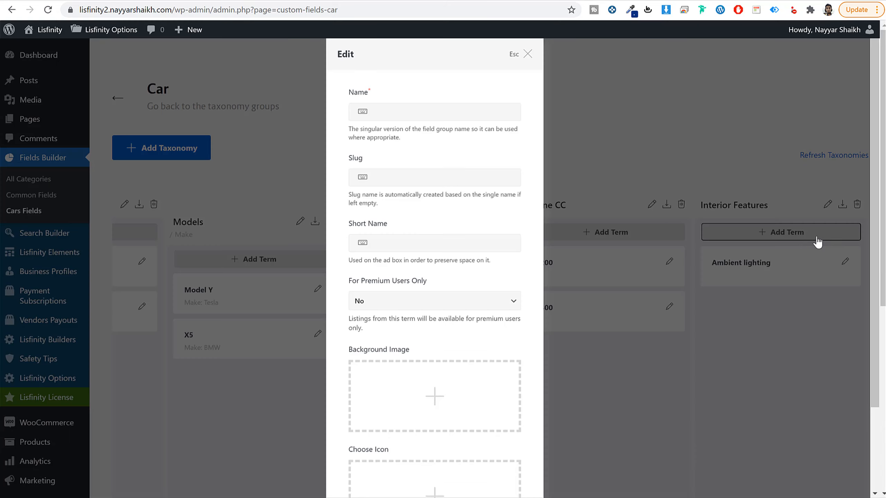
left_click(428, 113)
key("ctrl+v")
left_click(429, 177)
key("ctrl+v")
scroll(491, 385, "down", 3)
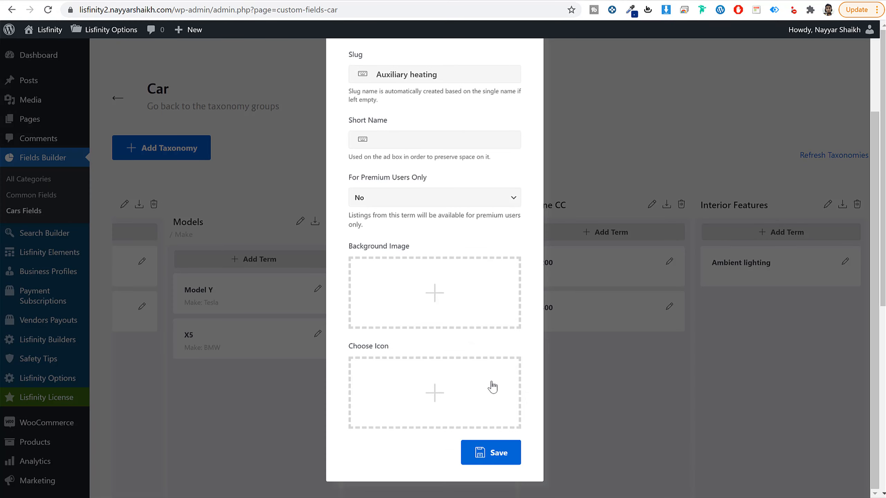
left_click(483, 450)
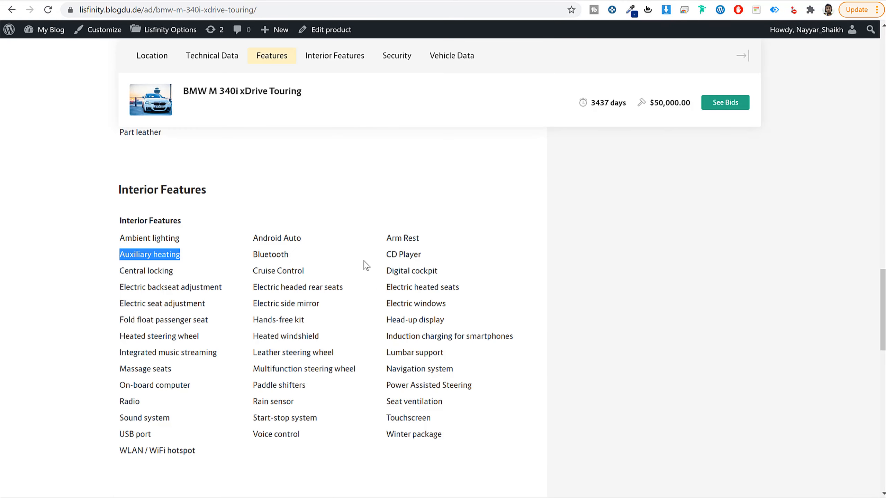
Step: Copy Android Auto from the demo ad's feature list and save it as the name and slug of a new Interior Features term
left_click(274, 241)
triple_click(275, 241)
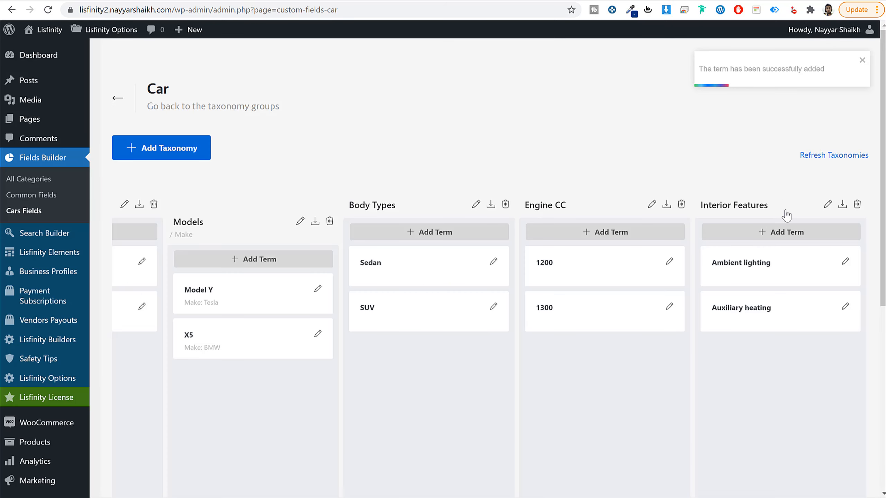
left_click(787, 232)
left_click(422, 113)
key("ctrl+v")
left_click(416, 177)
key("ctrl+v")
scroll(442, 244, "down", 3)
left_click(495, 459)
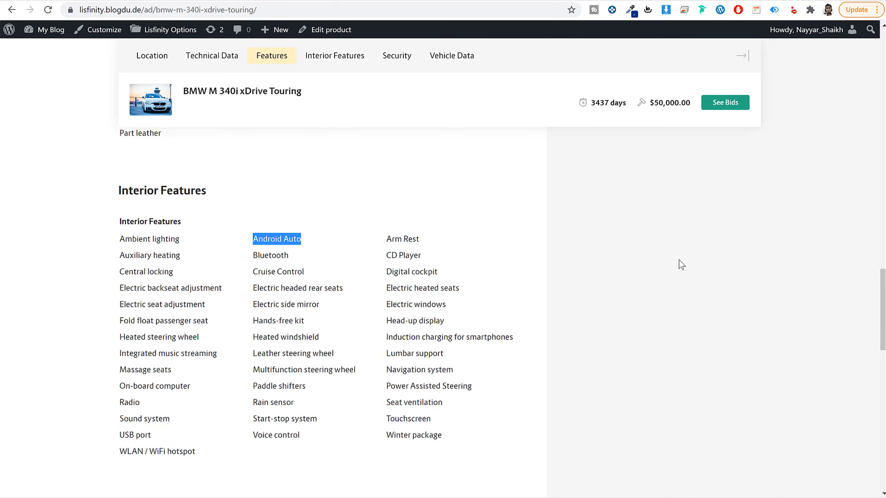
Step: Review the demo ad and the complete row of Cars taxonomies, and open the overview of all field categories
scroll(678, 263, "up", 10)
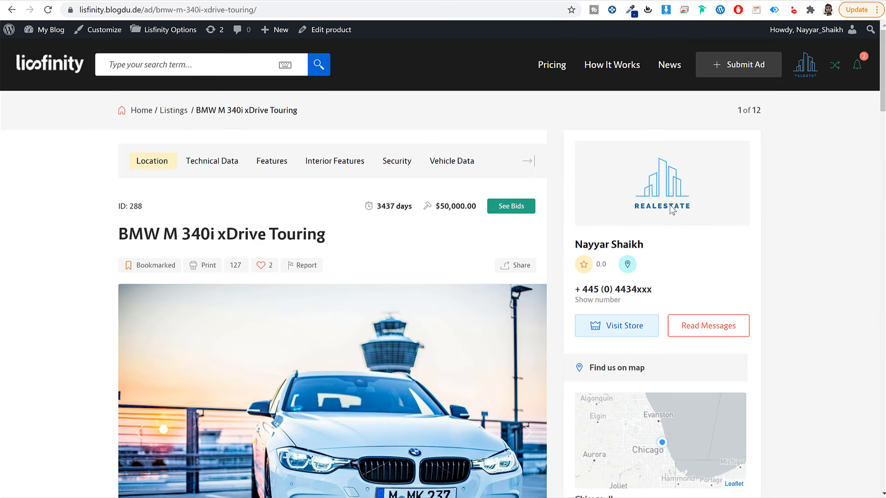
scroll(523, 312, "down", 15)
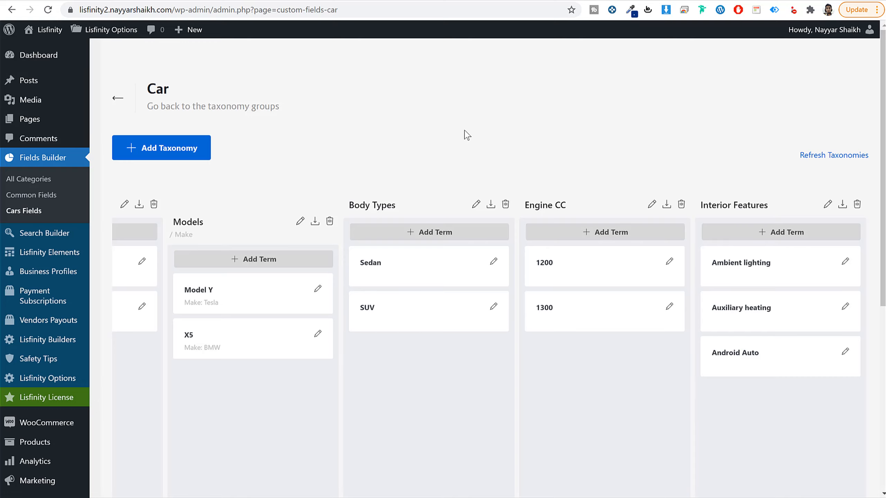
scroll(541, 415, "down", 8)
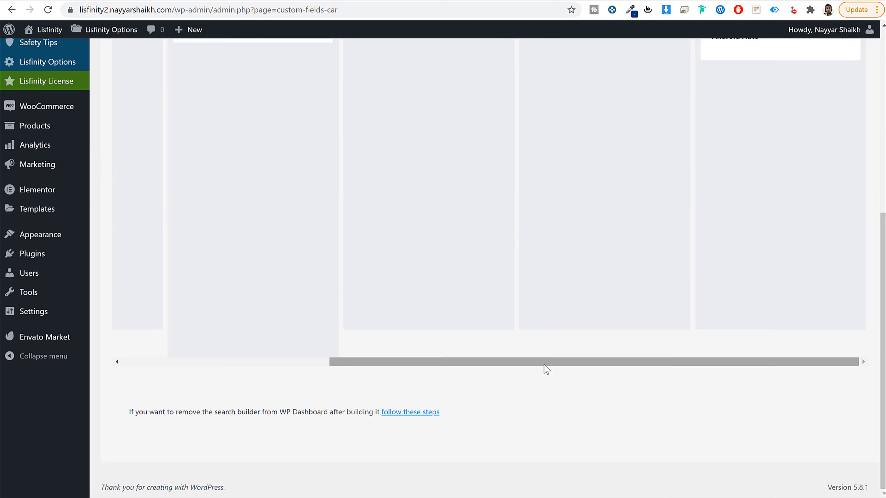
left_click_drag(545, 362, 212, 361)
scroll(277, 376, "up", 10)
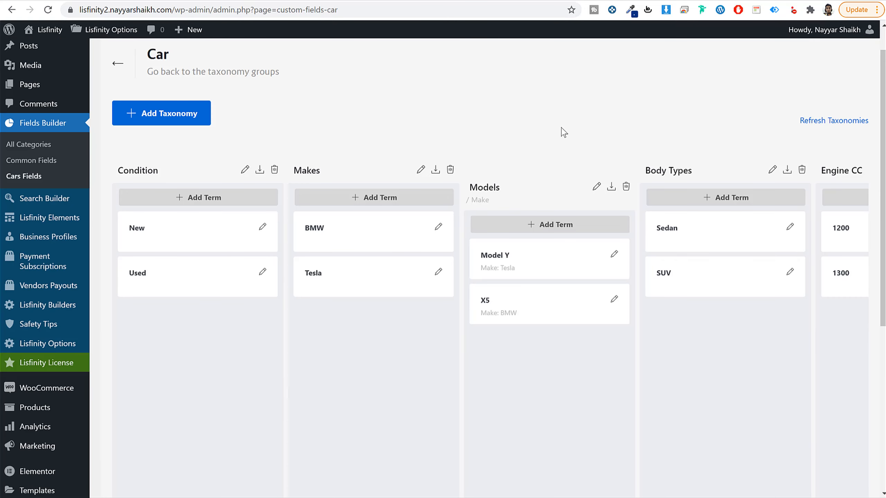
left_click(32, 145)
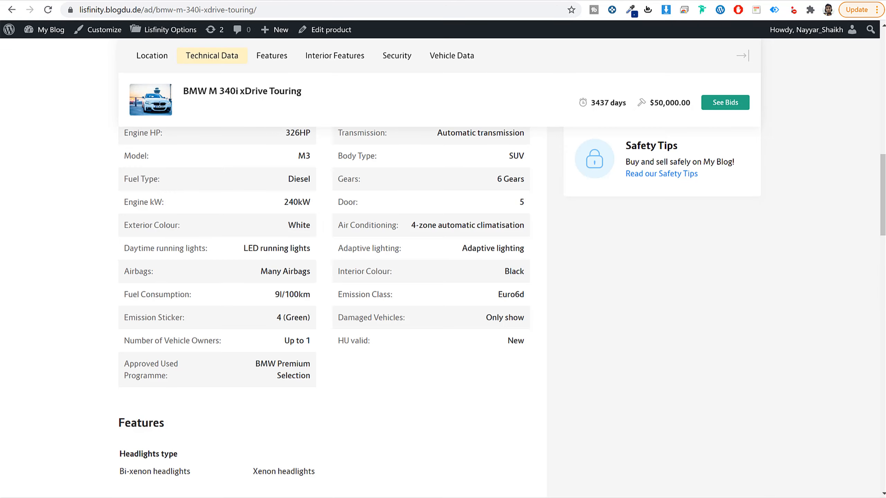
Step: Examine the Location group with its City and State fields in the demo site's BMW M 340i xDrive Touring ad
scroll(168, 197, "up", 5)
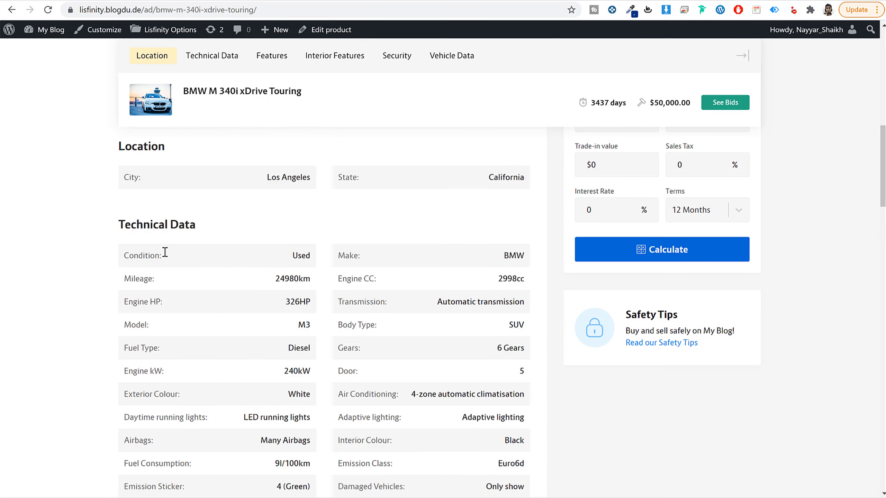
left_click_drag(165, 251, 120, 257)
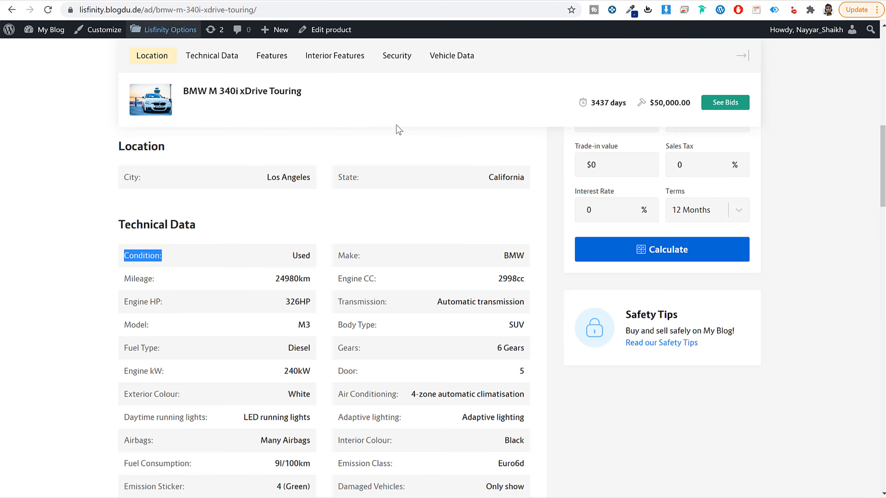
scroll(458, 327, "down", 5)
scroll(460, 325, "up", 6)
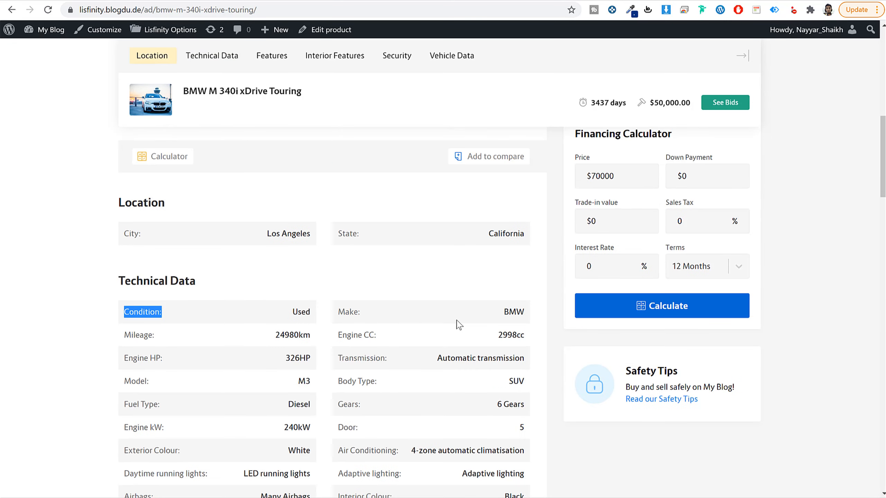
left_click(448, 286)
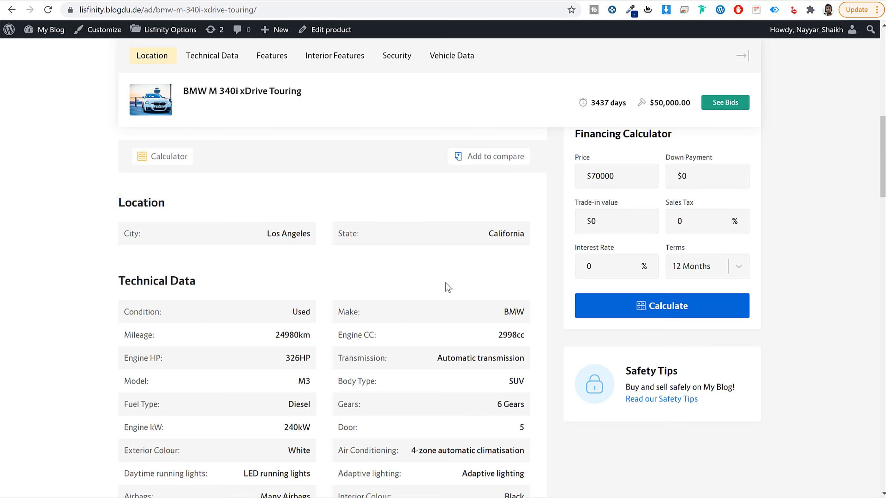
scroll(373, 266, "down", 2)
double_click(117, 150)
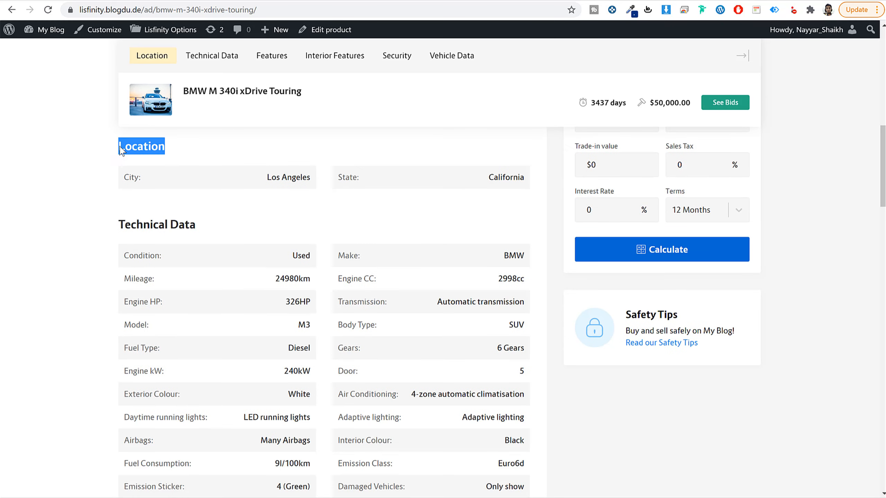
left_click_drag(138, 177, 118, 176)
left_click_drag(405, 178, 286, 178)
left_click(358, 189)
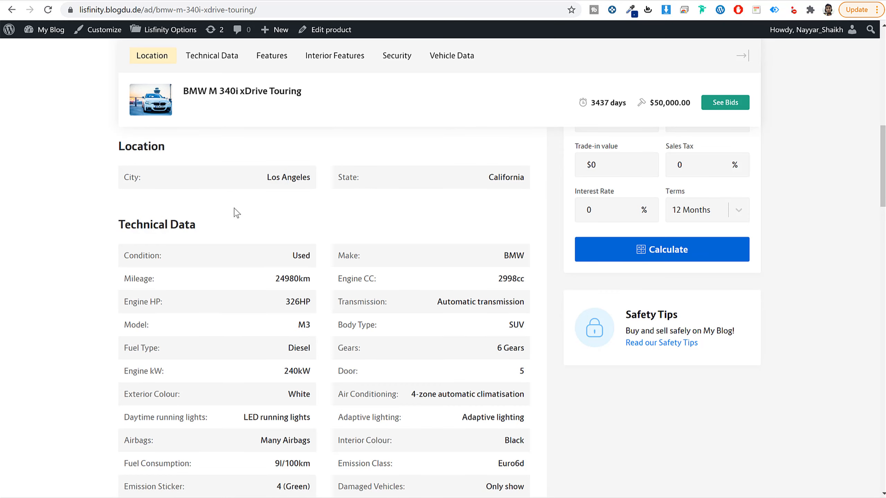
Step: Examine the Technical Data heading and the fields grouped under it in the demo site's BMW ad
scroll(236, 212, "down", 2)
left_click_drag(125, 174, 211, 172)
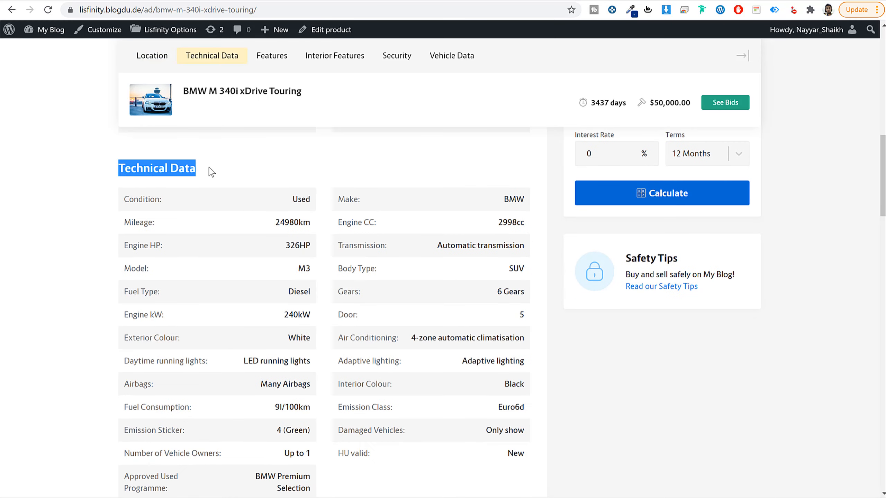
scroll(215, 232, "down", 2)
left_click_drag(121, 166, 463, 419)
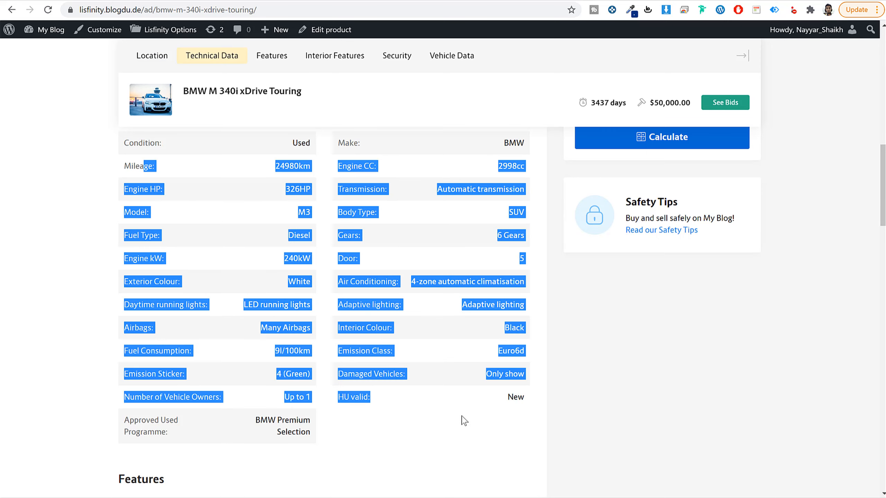
left_click(447, 417)
scroll(287, 338, "up", 4)
scroll(279, 326, "down", 2)
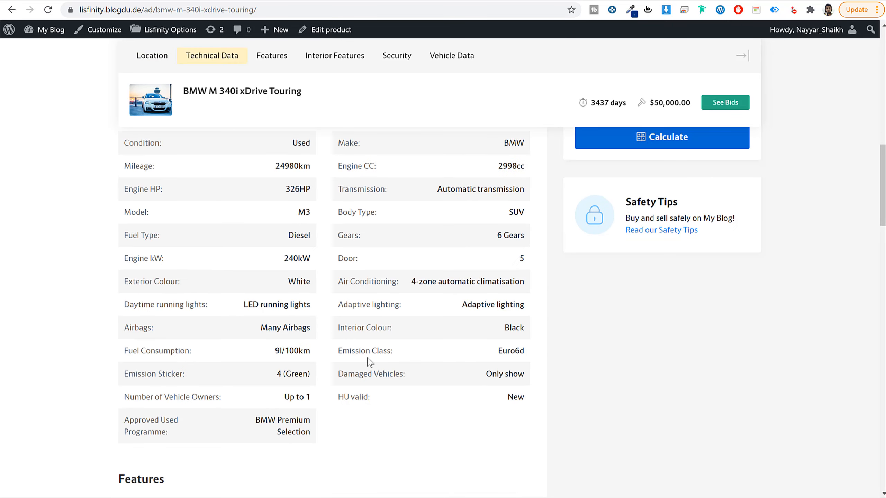
scroll(313, 334, "up", 3)
left_click_drag(189, 283, 116, 289)
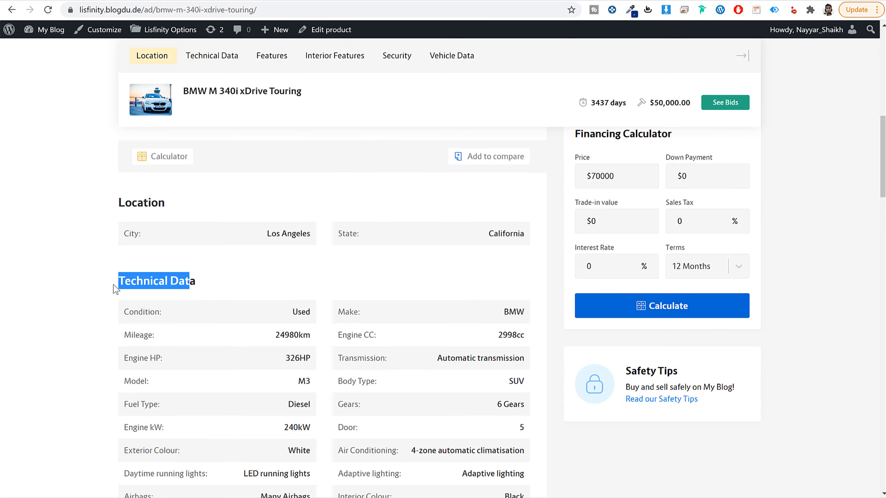
Step: Return to the new site's admin and open the Search Builder's Single Page Group Fields for the Car niche
left_click(265, 1)
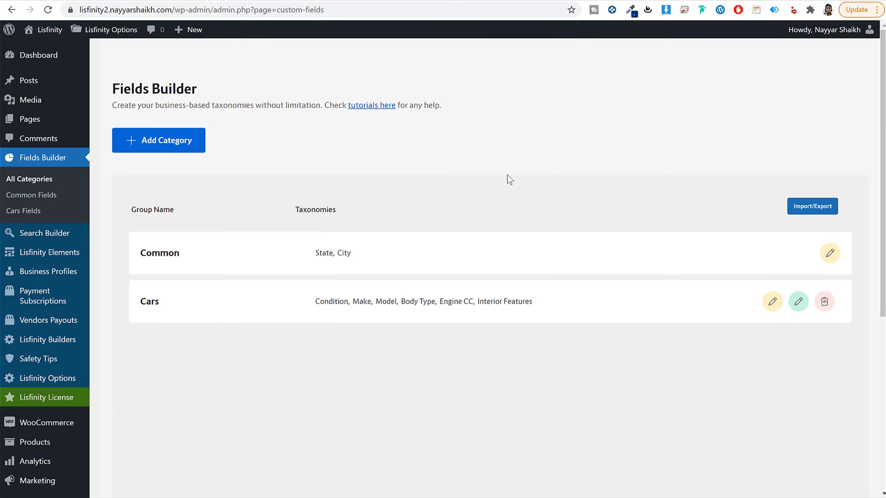
left_click(36, 237)
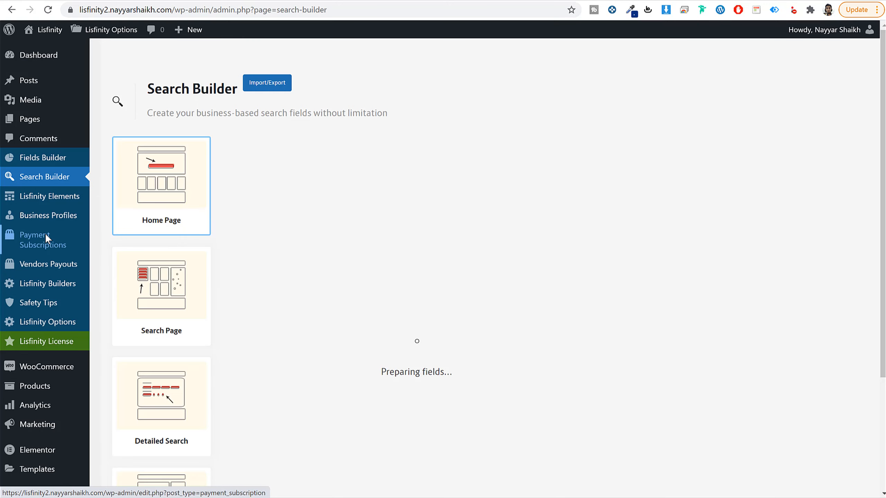
scroll(303, 394, "down", 3)
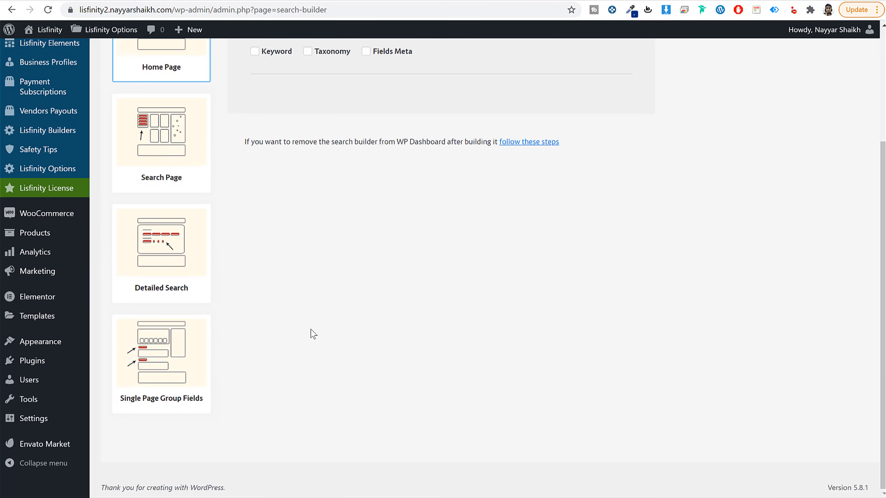
left_click(148, 367)
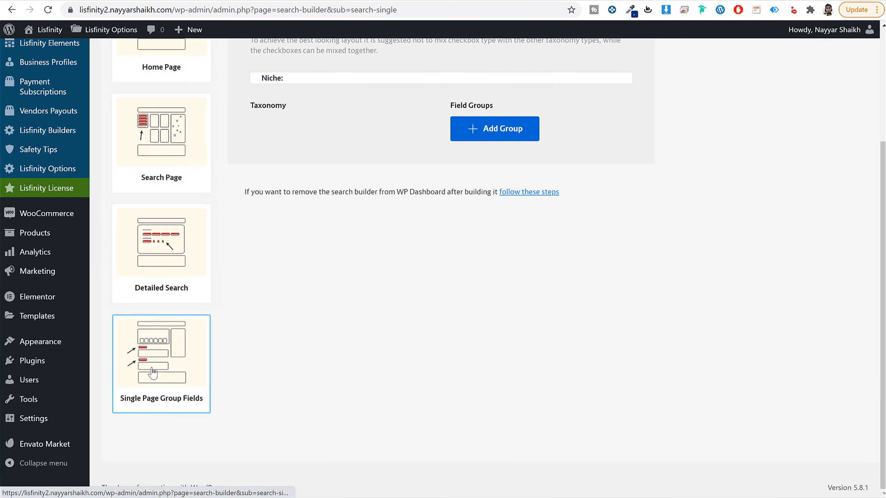
scroll(347, 386, "up", 3)
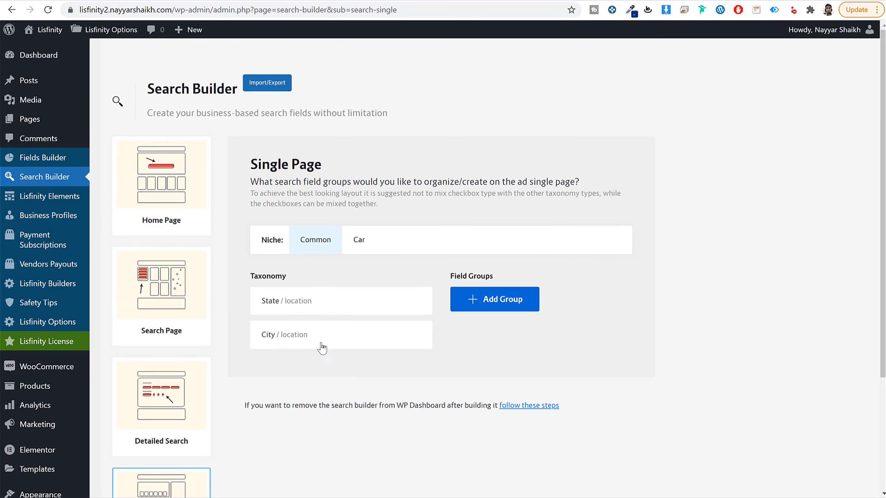
left_click(357, 249)
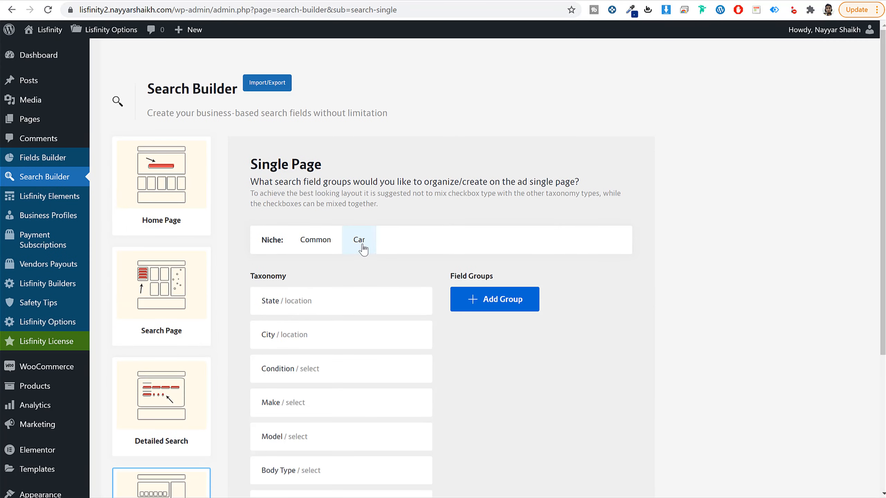
Step: Add a single-page field group named Location for the Car niche and save it
scroll(369, 272, "down", 5)
scroll(332, 285, "up", 5)
left_click(498, 303)
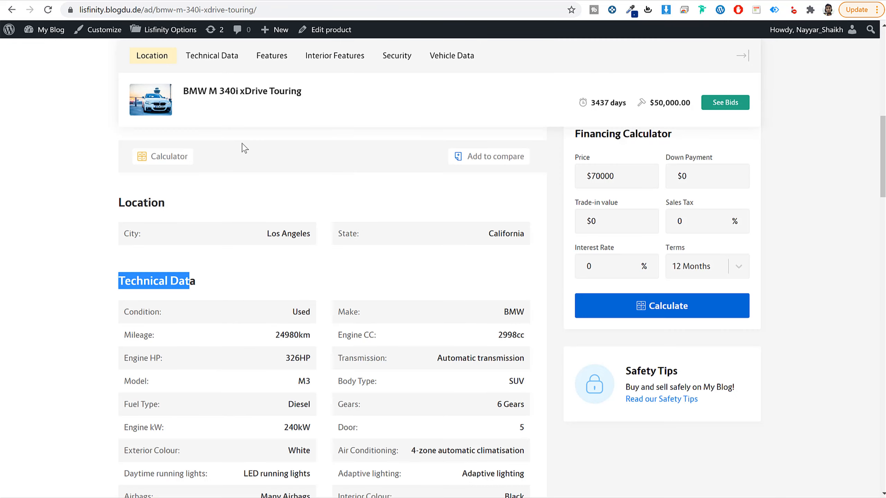
type("Loca")
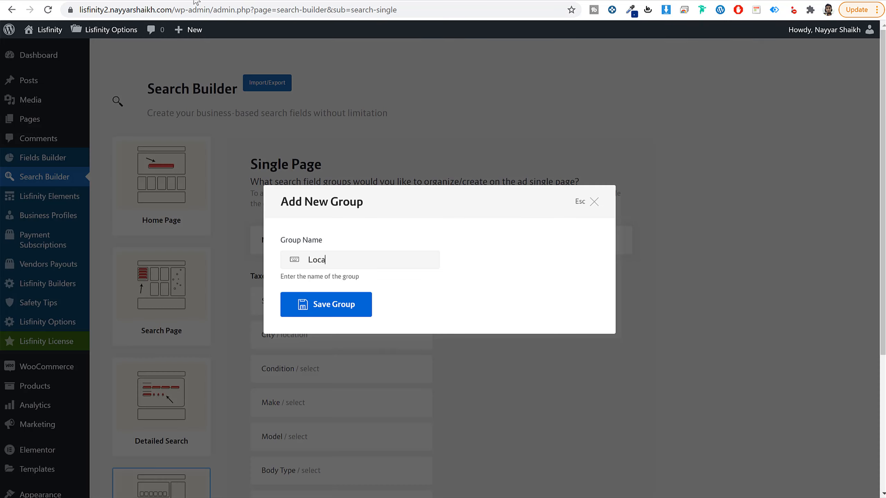
type("tion")
left_click(330, 308)
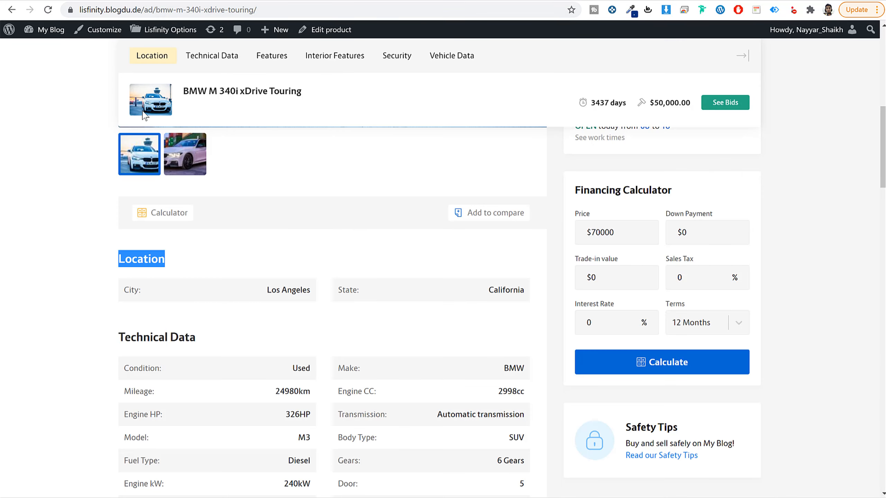
Step: Add a Car niche single-page field group named Technical Data, matching the heading in the demo site's BMW ad, and save it
scroll(204, 280, "down", 5)
left_click_drag(195, 168, 115, 170)
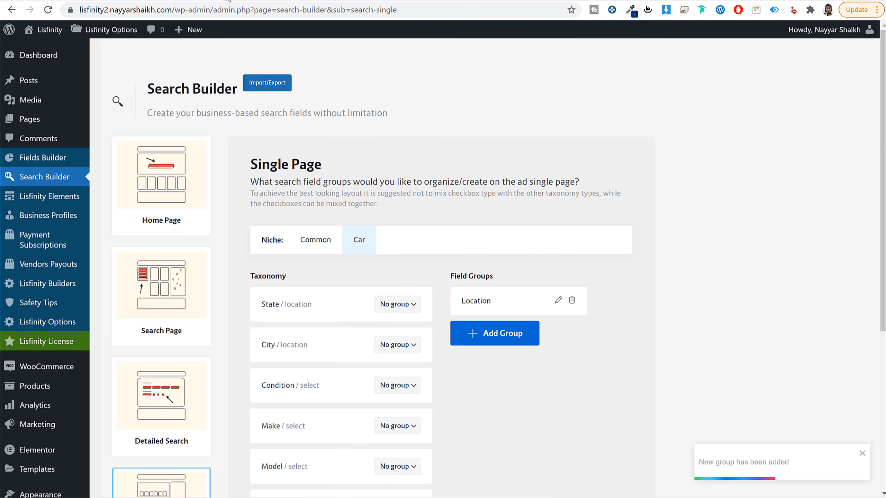
left_click(519, 341)
type("Technical Data")
left_click(348, 304)
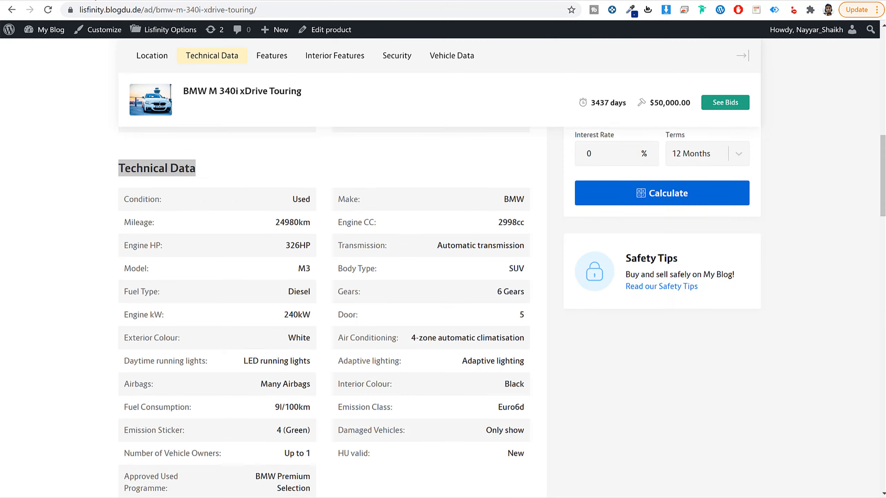
Step: Copy the Interior Features heading from the demo site's BMW ad and save it as a new single-page field group
scroll(214, 279, "down", 5)
scroll(215, 279, "down", 2)
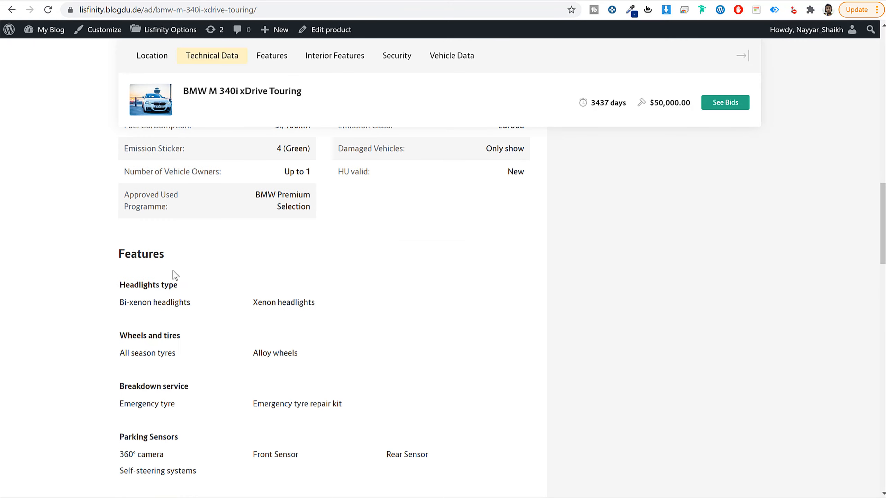
scroll(198, 336, "down", 10)
left_click_drag(232, 314, 118, 315)
key("ctrl+c")
key("alt+Tab")
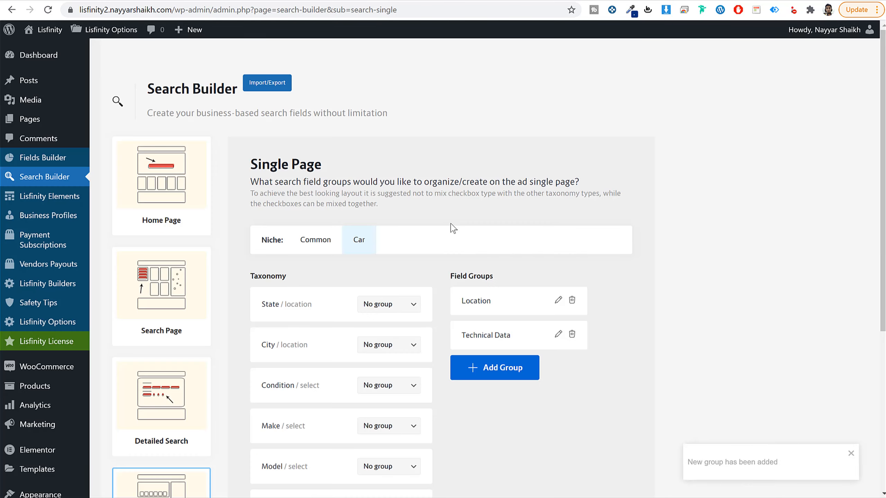
left_click(494, 368)
key("ctrl+v")
left_click(334, 302)
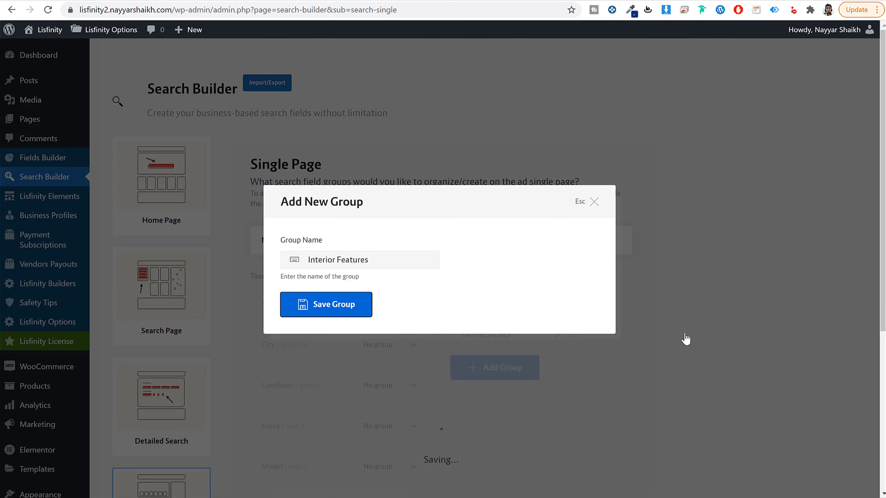
Step: Assign the State and City taxonomies of the Car niche to the Location group
scroll(705, 349, "down", 4)
scroll(707, 352, "down", 4)
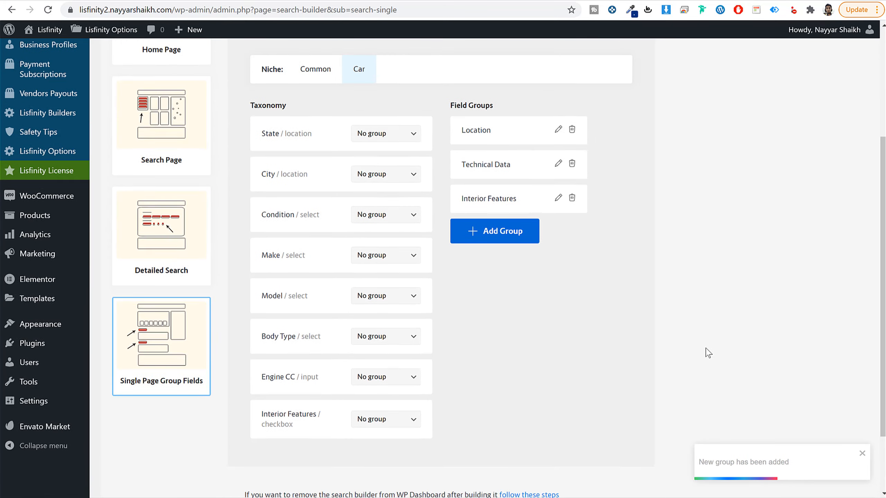
scroll(412, 253, "up", 2)
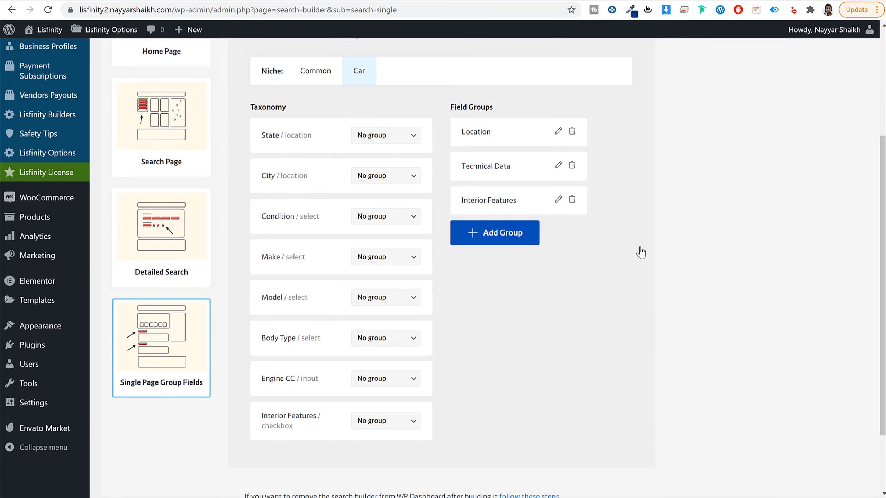
left_click(376, 137)
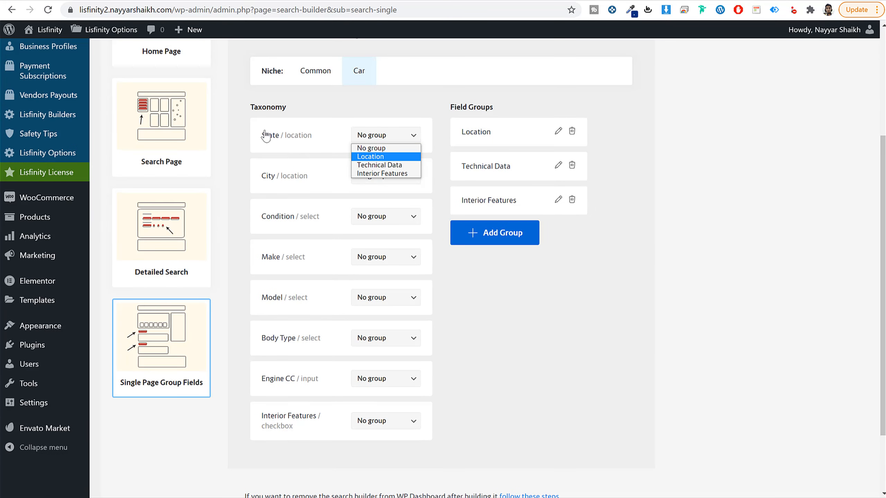
left_click(382, 156)
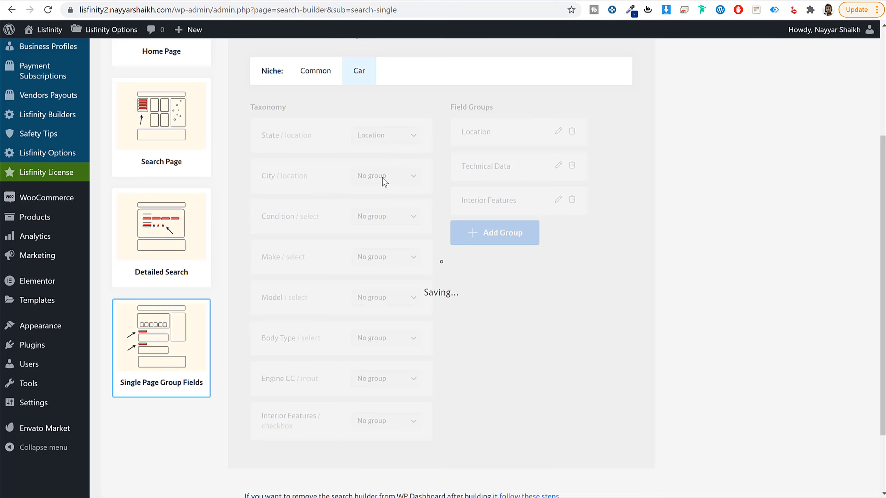
left_click(383, 176)
left_click(370, 197)
Step: Assign the Condition, Make, Model, Body Type and Engine CC taxonomies to the Technical Data group
left_click(390, 219)
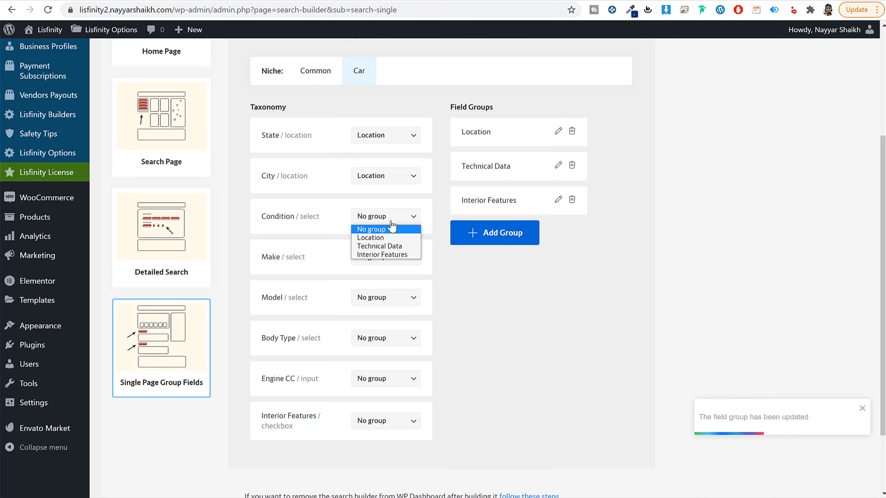
left_click(380, 246)
left_click(385, 257)
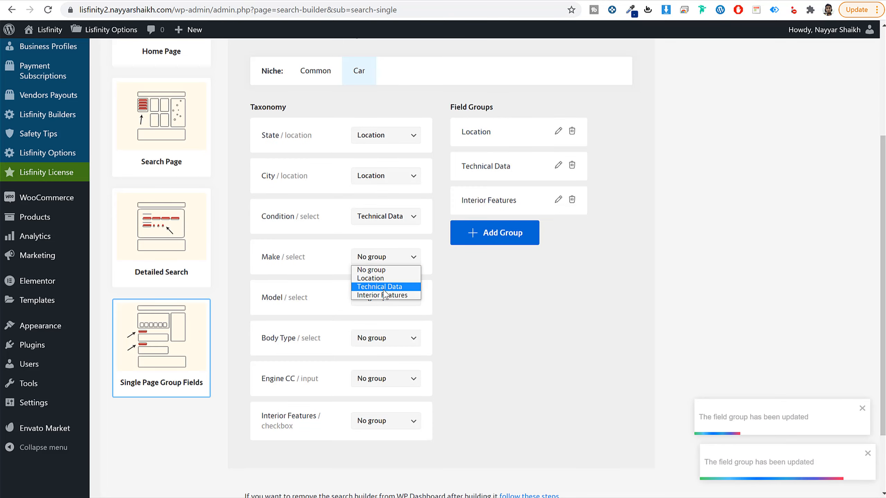
left_click(383, 288)
left_click(380, 298)
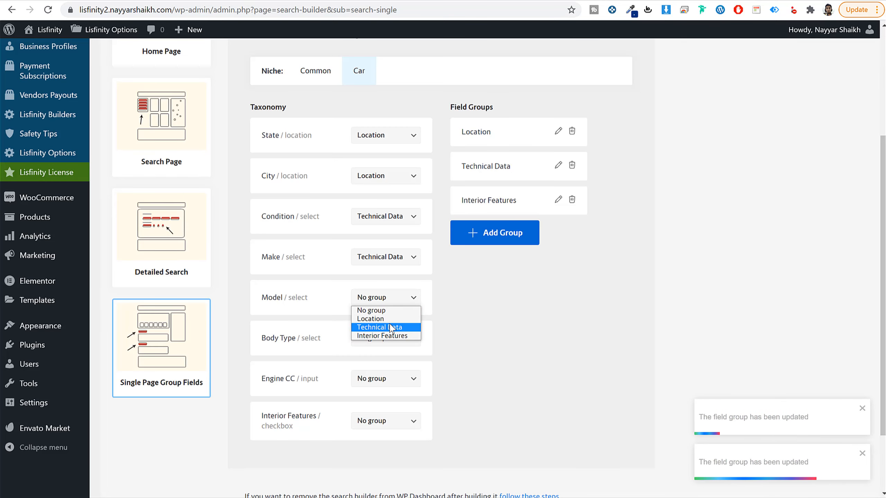
left_click(391, 328)
left_click(396, 340)
left_click(401, 368)
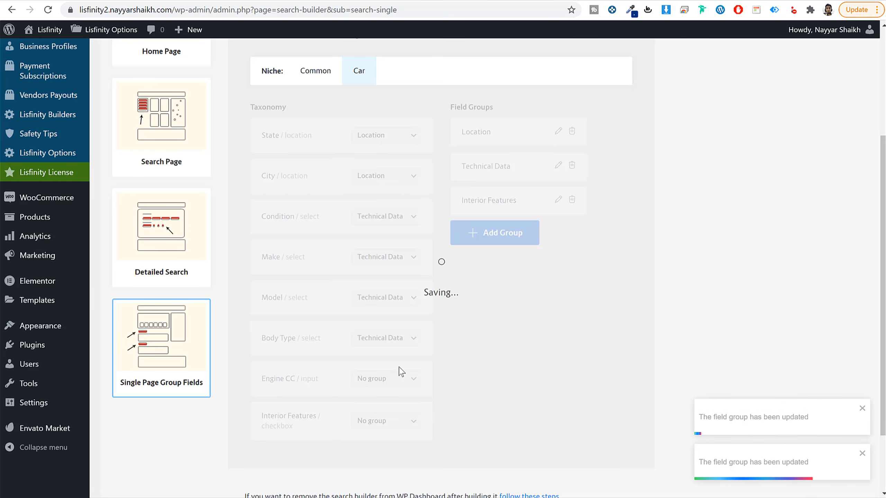
left_click(396, 384)
left_click(398, 409)
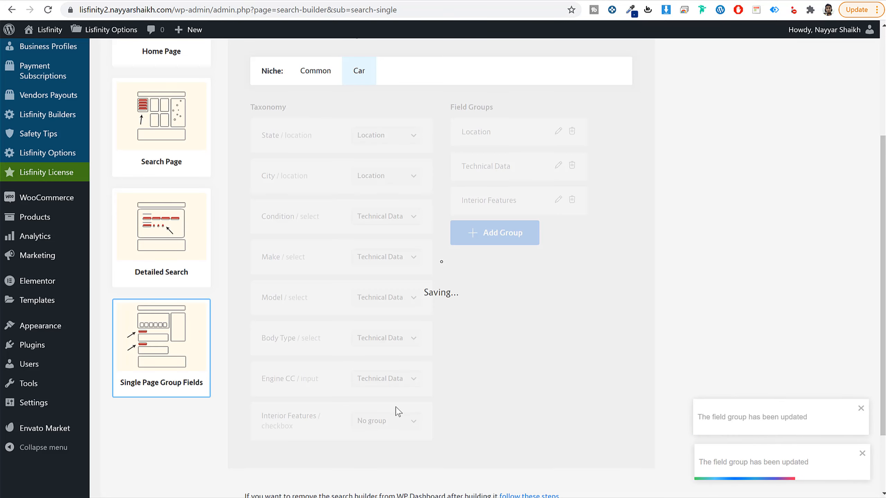
Step: Assign the Interior Features checkbox taxonomy to the Interior Features group and review the group assignments
left_click(390, 420)
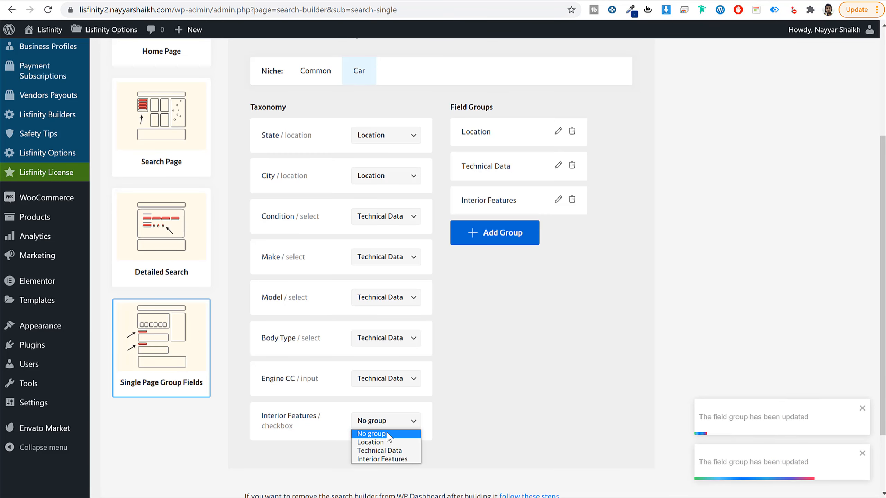
left_click(383, 459)
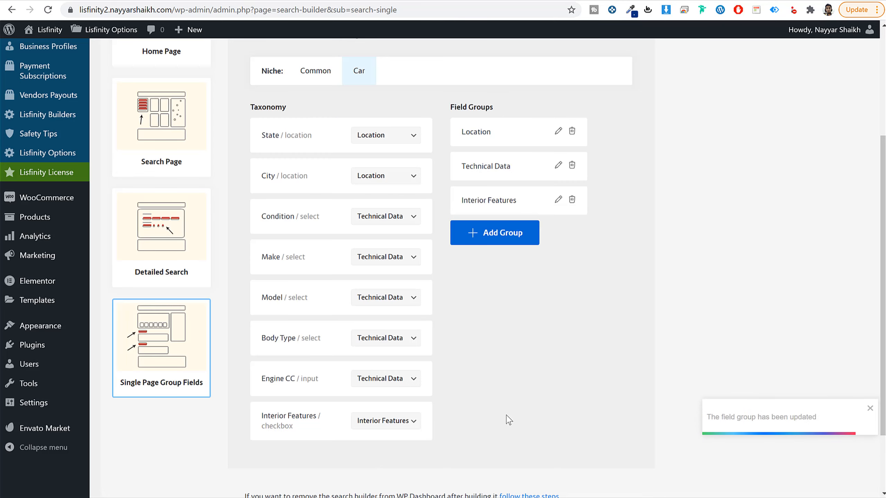
scroll(506, 384, "up", 8)
scroll(504, 372, "down", 10)
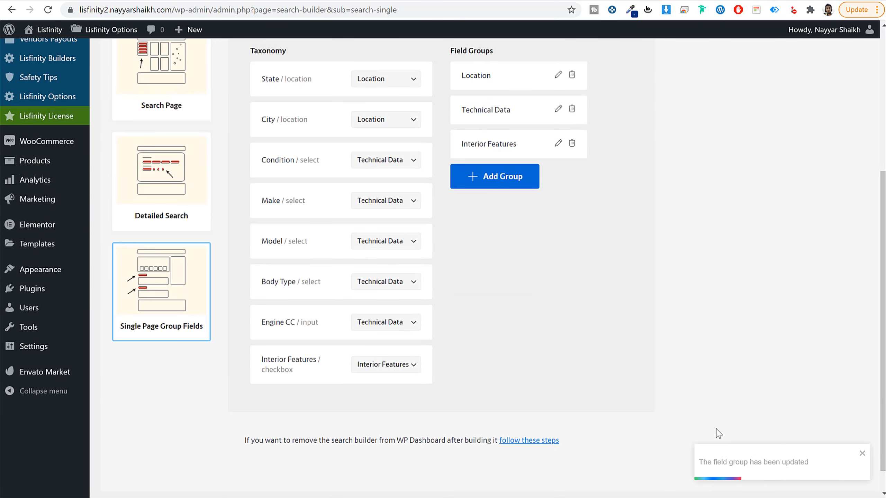
scroll(440, 398, "up", 3)
scroll(227, 313, "up", 3)
Step: Open the Search Builder's Home Page settings, enable the Keyword field and toggle the Taxonomy and Fields Meta sections
left_click(182, 204)
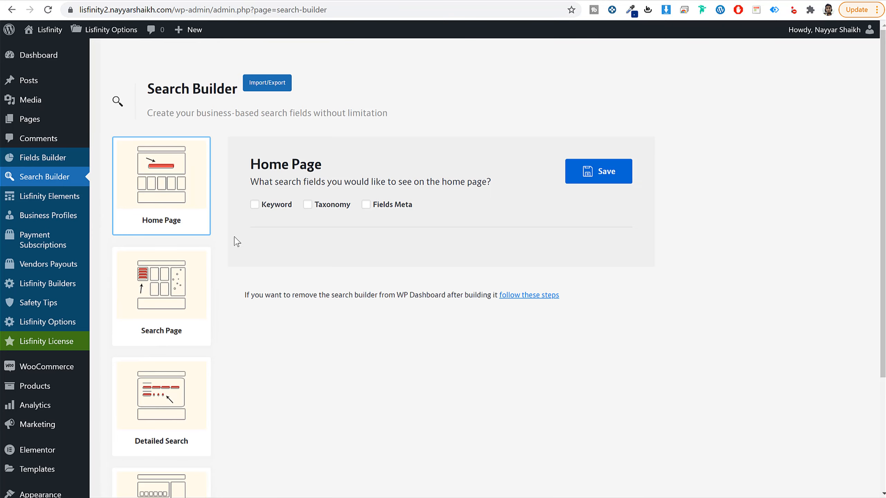
left_click(254, 205)
left_click(308, 205)
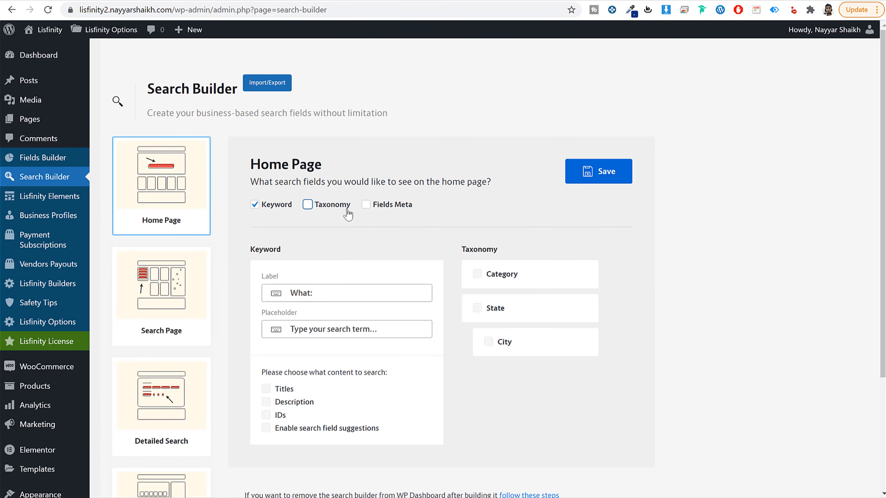
left_click(366, 205)
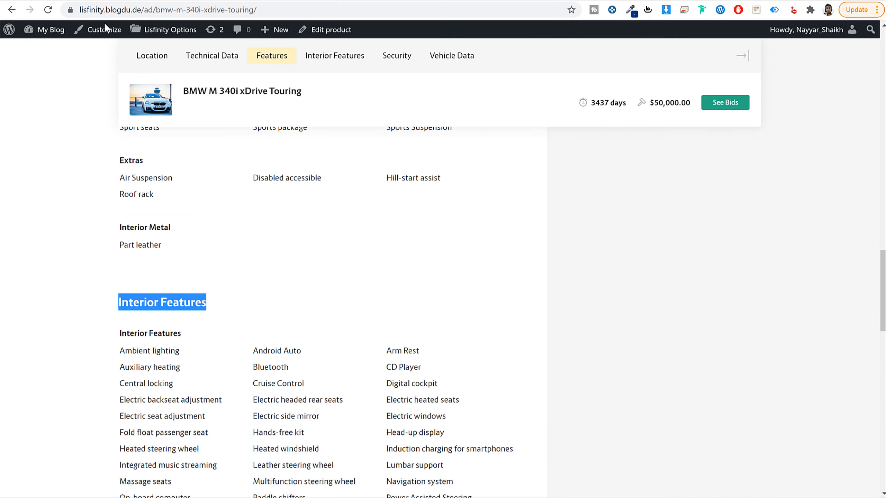
Step: Using the demo home page's search bar as reference, set the keyword label to "What Your looking For:" and placeholder to "Type your search object...", and save
scroll(127, 96, "up", 15)
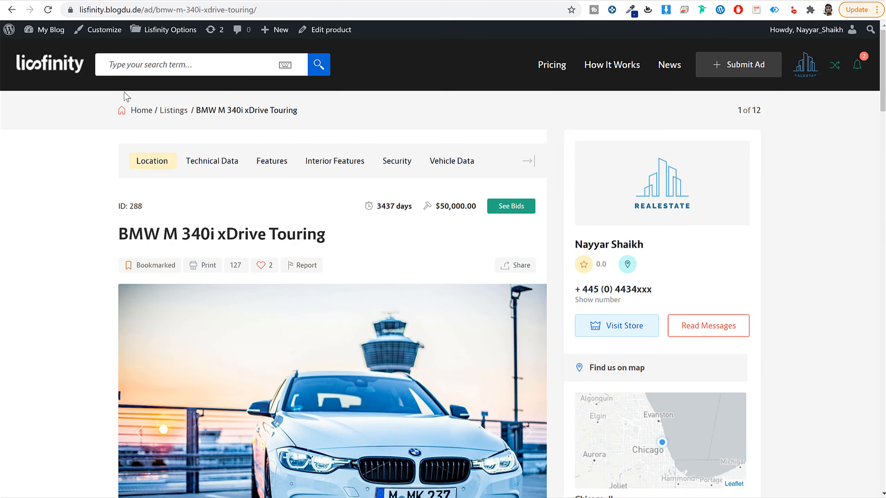
left_click(67, 66)
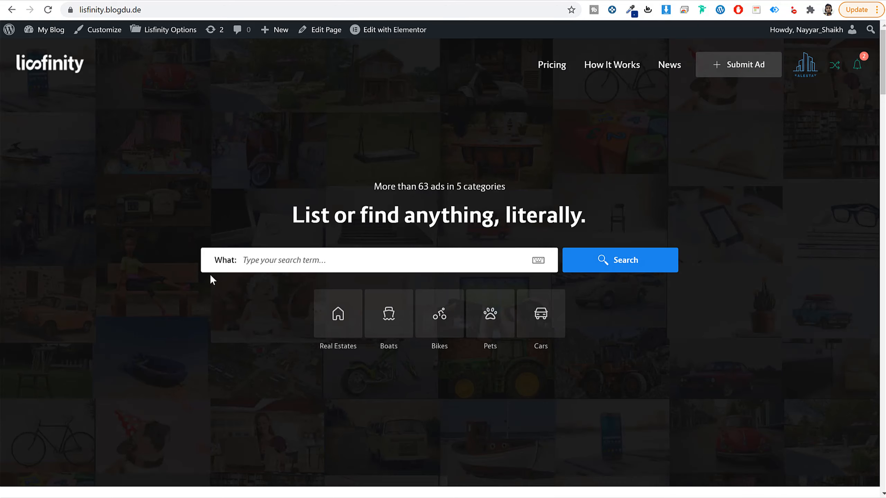
triple_click(222, 262)
left_click(247, 267)
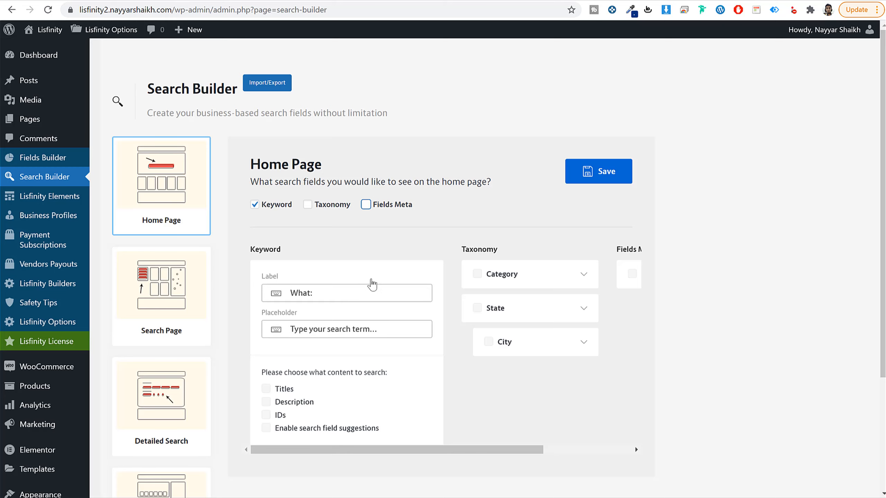
scroll(371, 284, "down", 2)
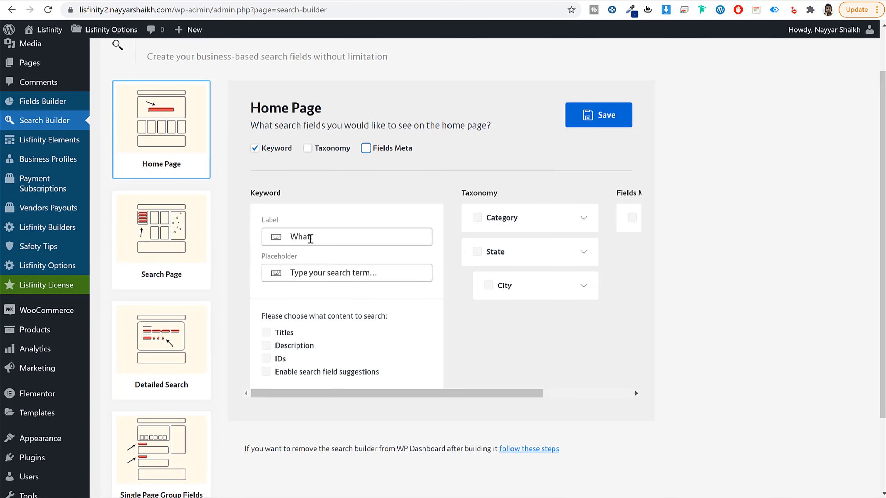
left_click(310, 238)
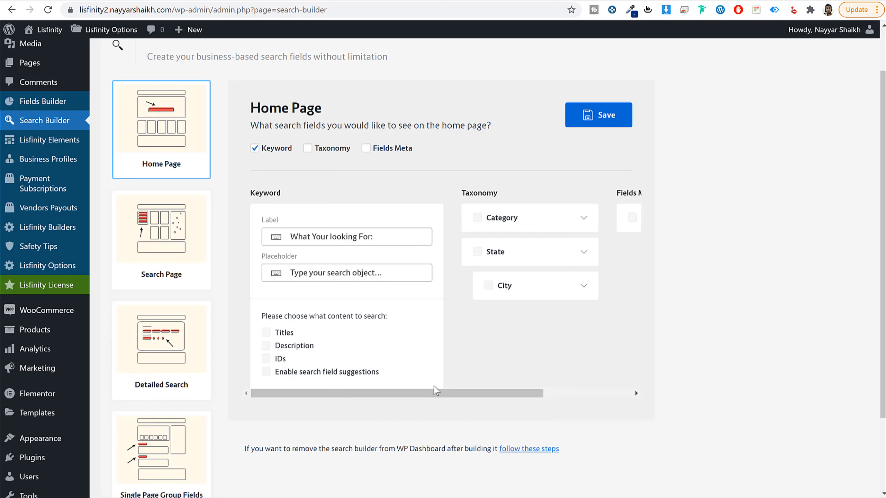
scroll(441, 398, "right", 3)
scroll(441, 398, "left", 3)
left_click(596, 122)
Step: Make the home page keyword search cover Titles and Description, checking the demo home page's ads for reference, and save
double_click(296, 333)
left_click(124, 1)
scroll(281, 230, "down", 16)
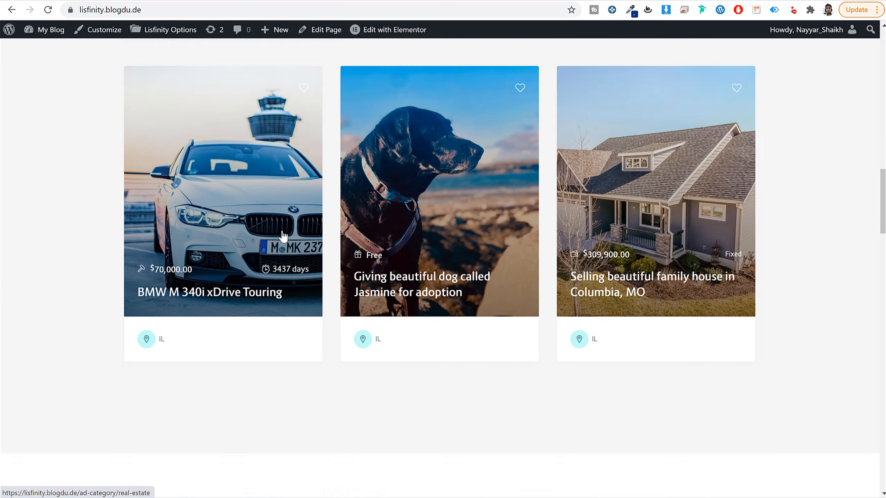
scroll(283, 236, "up", 15)
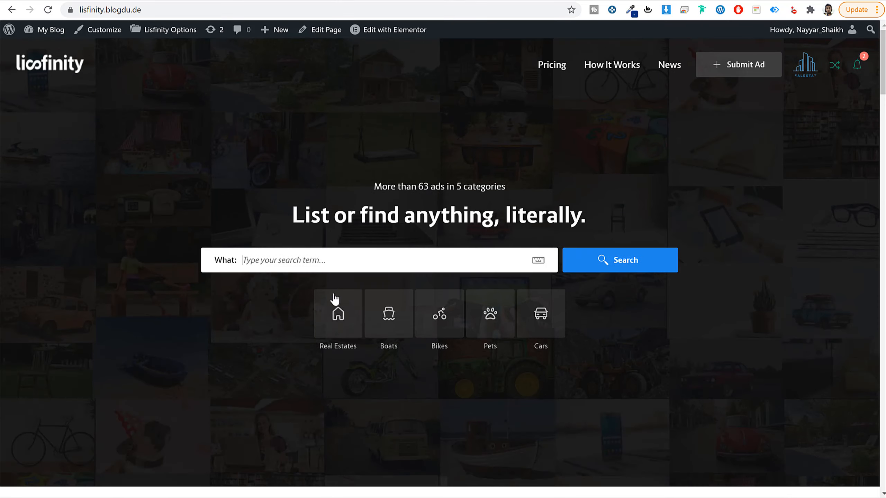
scroll(334, 298, "down", 17)
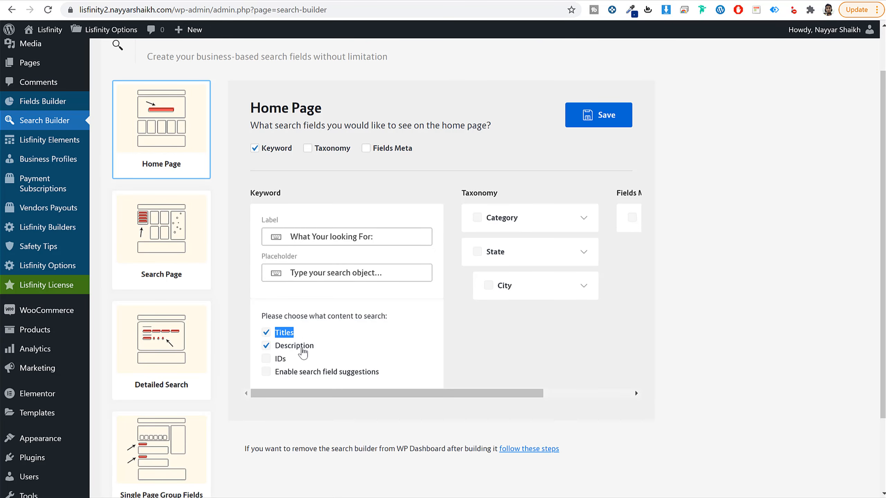
left_click(605, 106)
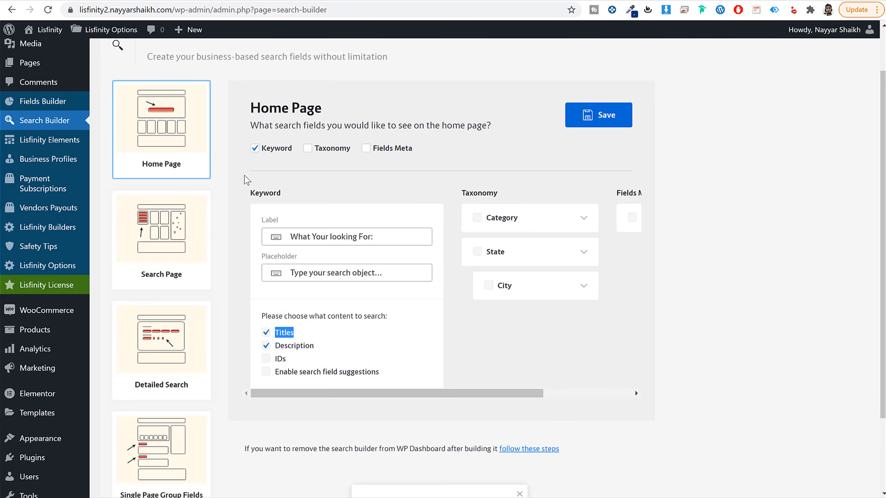
Step: Open the Search Builder's Search Page settings and examine the all-categories filter fields on the demo site's search page
left_click(182, 249)
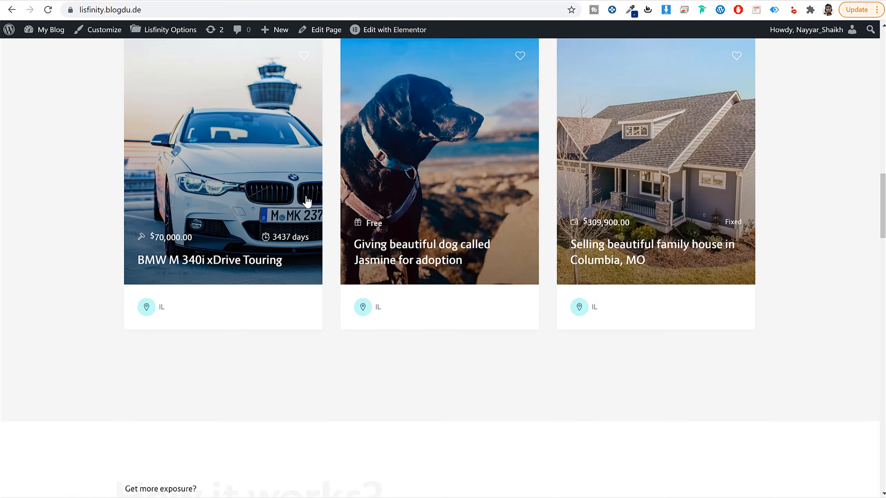
scroll(569, 266, "up", 10)
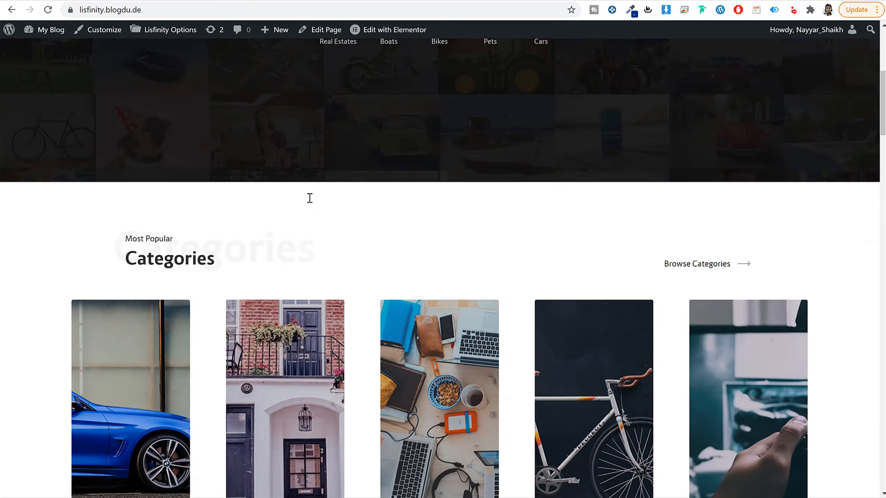
left_click(617, 272)
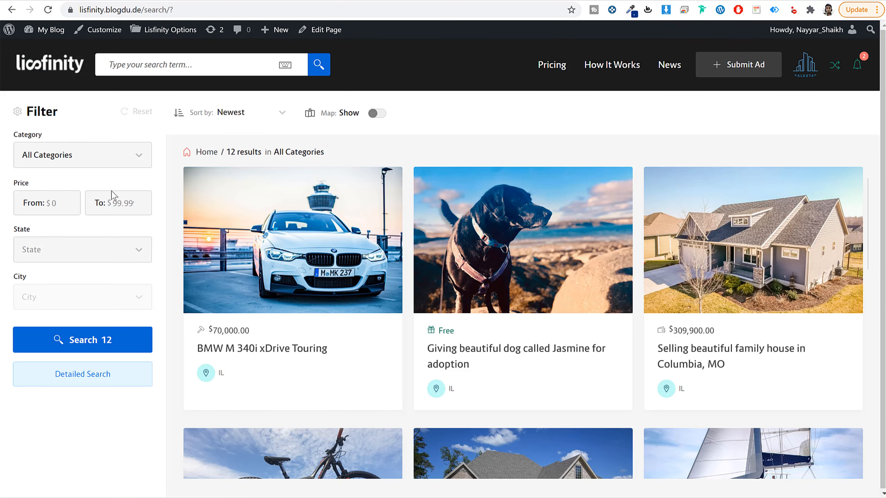
left_click_drag(35, 181, 4, 182)
left_click_drag(30, 233, 25, 232)
Step: Filter the demo site's search page by the Cars category and examine the filter fields offered for it
left_click(66, 163)
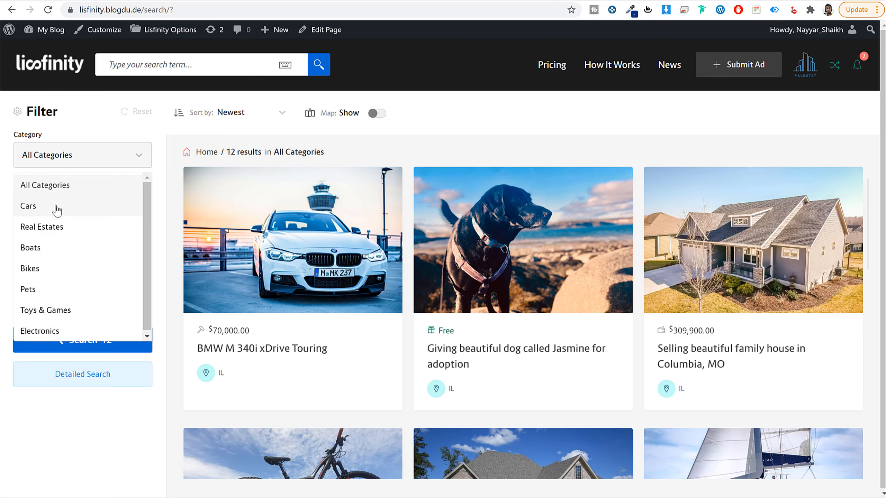
left_click(55, 206)
left_click_drag(6, 184, 34, 184)
left_click_drag(11, 229, 36, 229)
left_click_drag(12, 277, 47, 277)
Step: Examine the demo search page's filter fields for the Real Estates category, and set the category back to All Categories
left_click(70, 160)
left_click(56, 226)
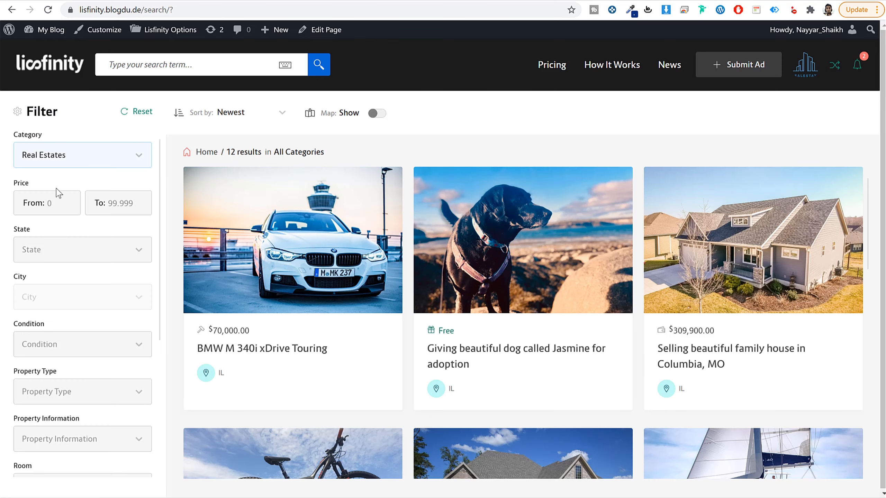
left_click_drag(18, 229, 23, 243)
scroll(34, 283, "down", 5)
scroll(33, 289, "up", 5)
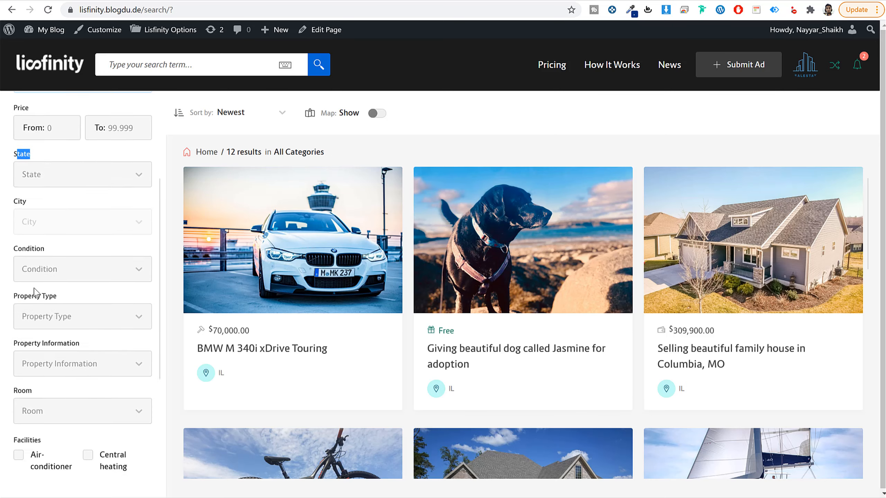
left_click(45, 161)
left_click(65, 185)
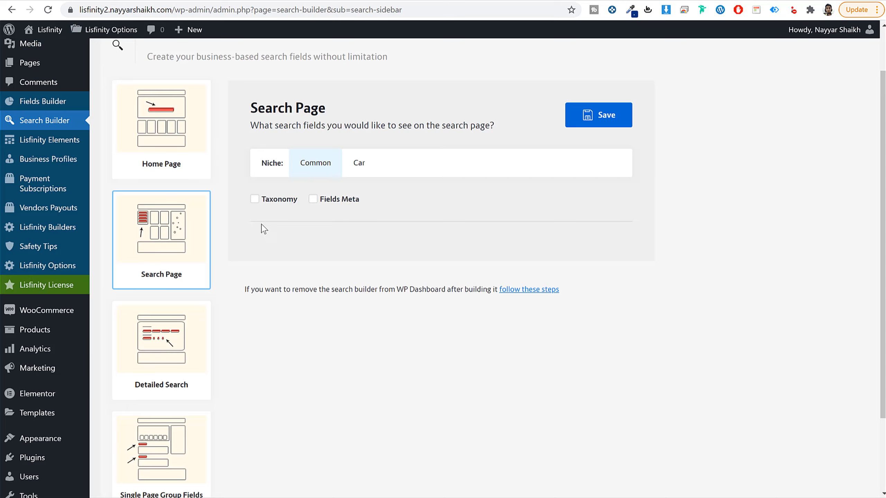
Step: For the Common niche's Search Page, enable Taxonomy and Fields Meta and choose the State, City and Price fields
left_click(254, 200)
left_click(313, 199)
left_click(279, 269)
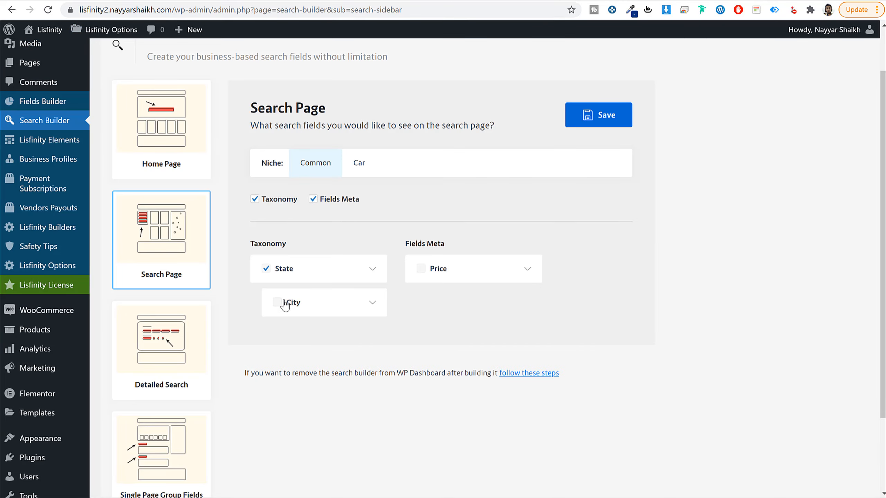
left_click(284, 305)
left_click(442, 279)
left_click(471, 277)
Step: Switch the Search Page settings to the Car niche and enable its Taxonomy and Fields Meta sections
left_click(357, 171)
left_click(268, 202)
left_click(313, 199)
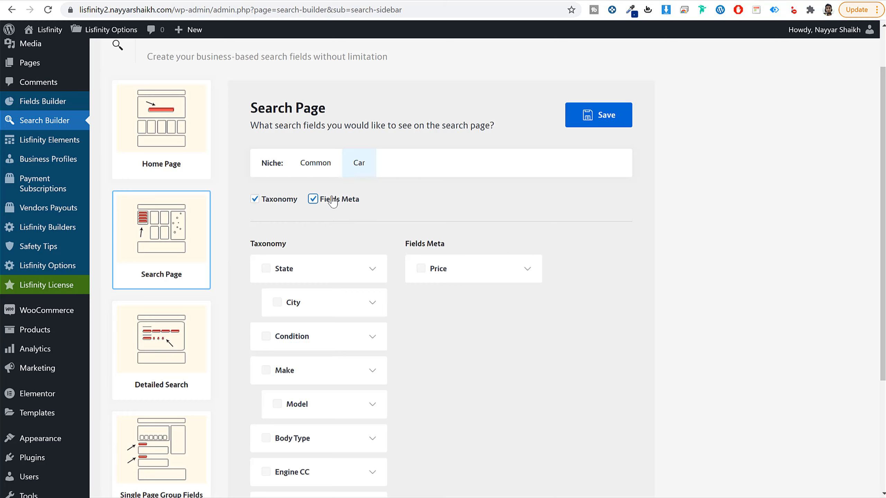
Step: Choose State, City, Condition, Make, Model, Body Type, Engine CC, Interior Features and Price for the Car niche's Search Page, and save
scroll(673, 257, "down", 3)
left_click(281, 156)
left_click(276, 192)
left_click(266, 223)
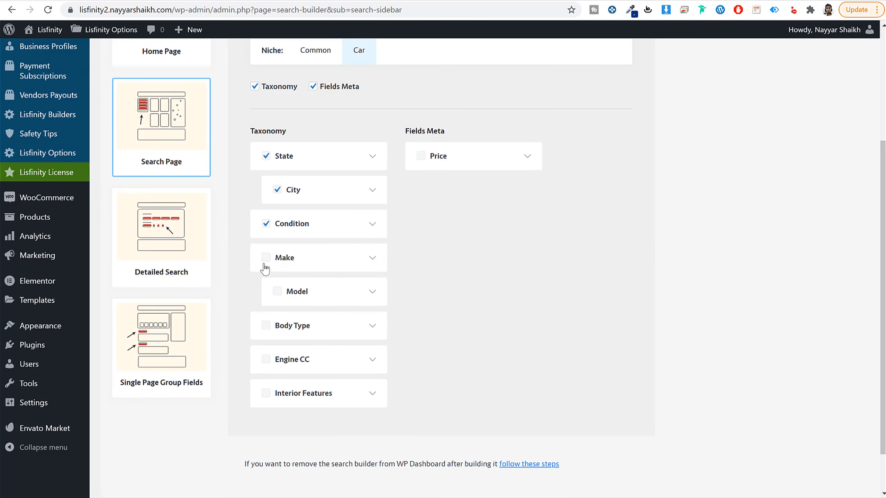
left_click(266, 258)
left_click(289, 261)
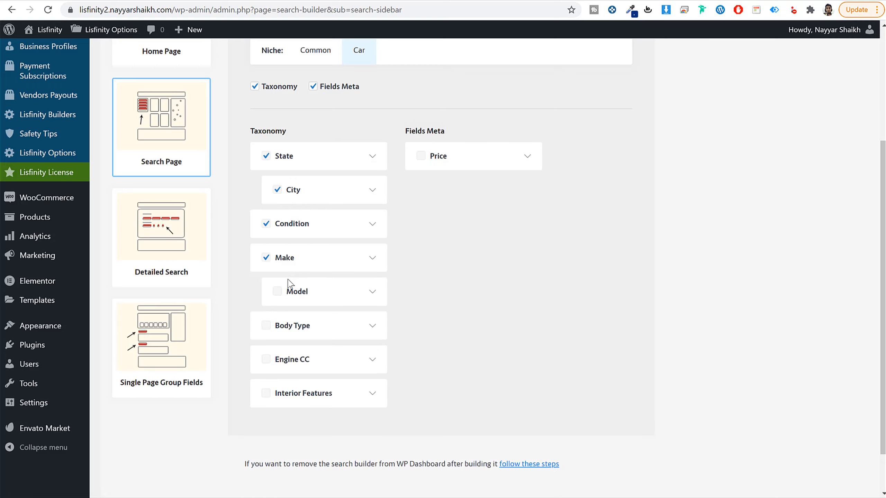
left_click(278, 294)
left_click(267, 330)
left_click(268, 365)
left_click(268, 396)
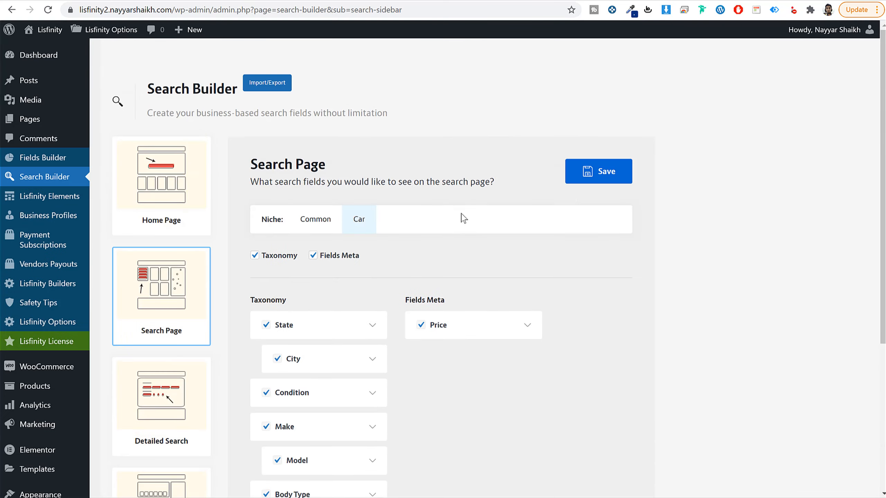
left_click(615, 174)
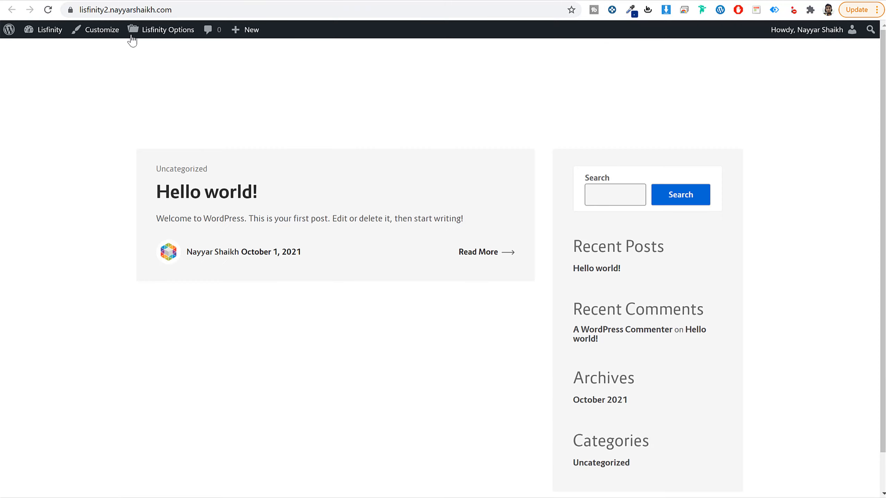
Step: Reload the site's front page, and check the demo's category filter against the groups in the Fields Builder
left_click(47, 10)
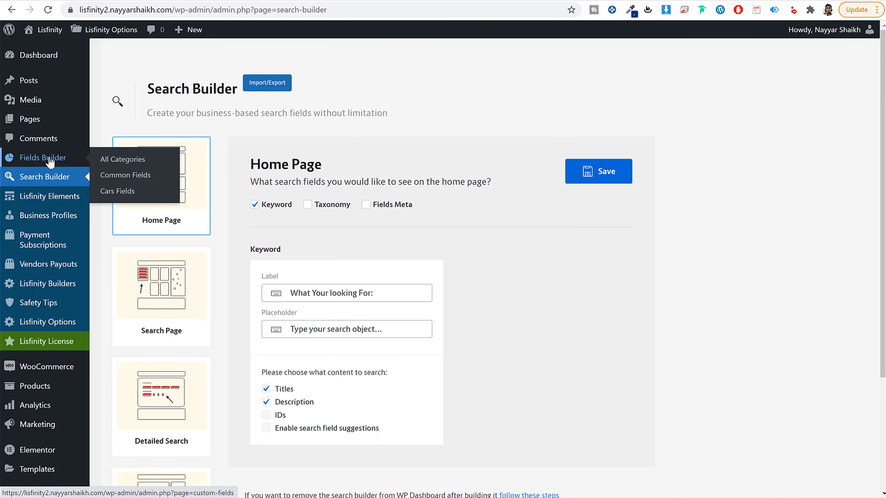
left_click(49, 158)
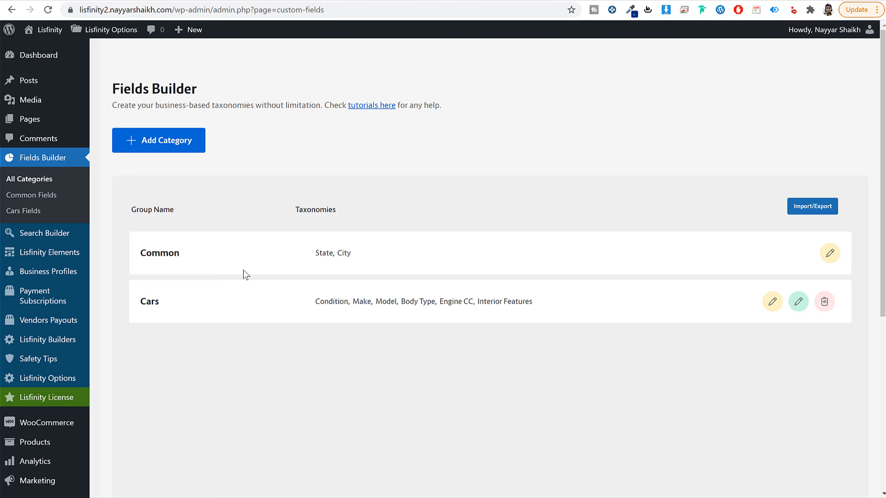
scroll(159, 200, "down", 5)
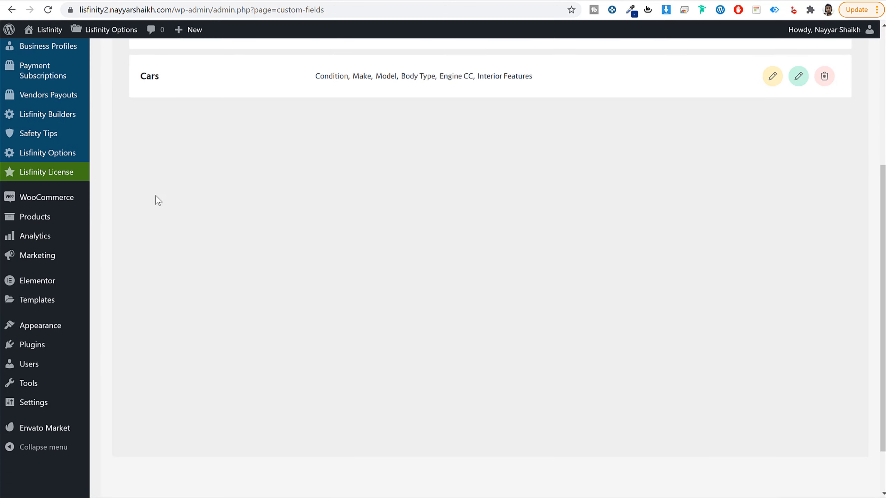
scroll(158, 200, "up", 4)
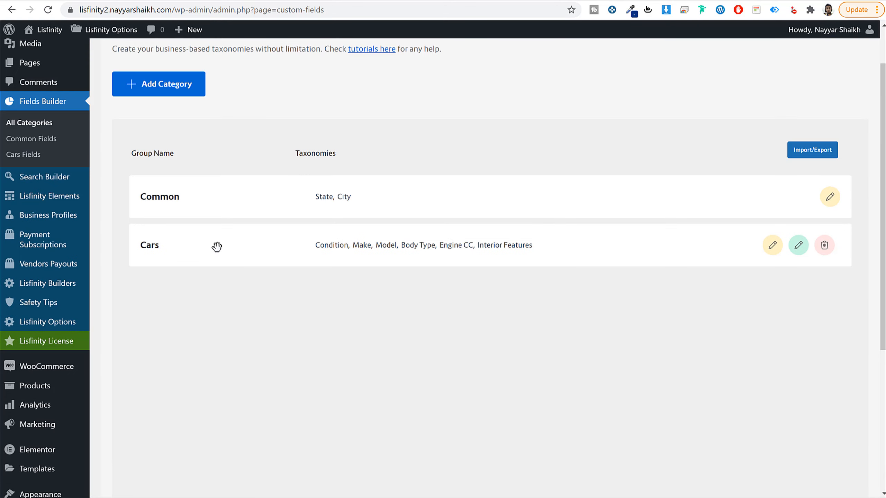
scroll(390, 328, "down", 1)
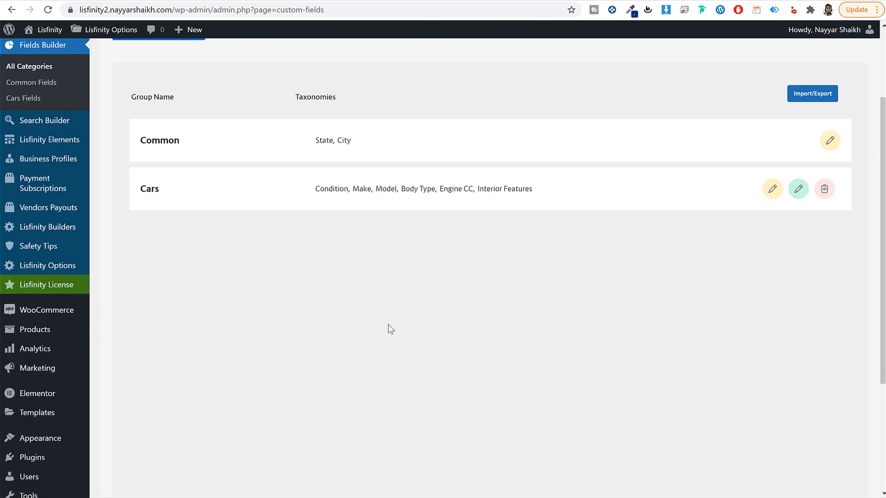
scroll(338, 283, "up", 3)
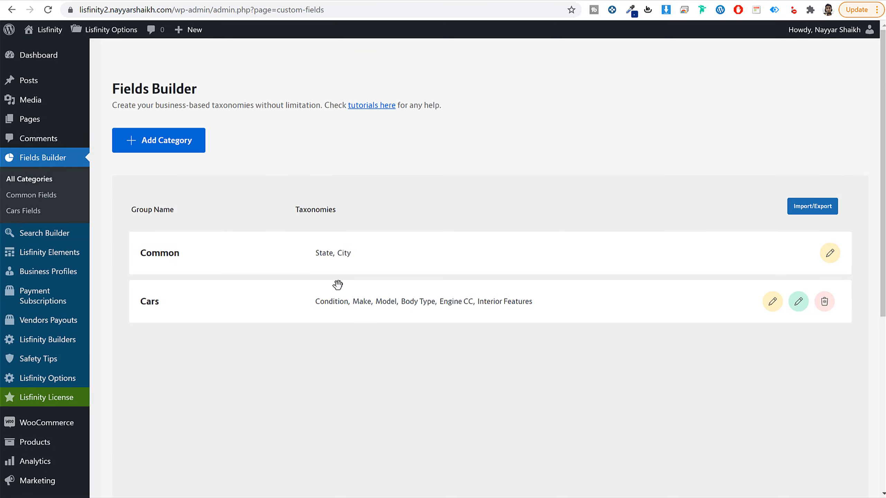
left_click(800, 212)
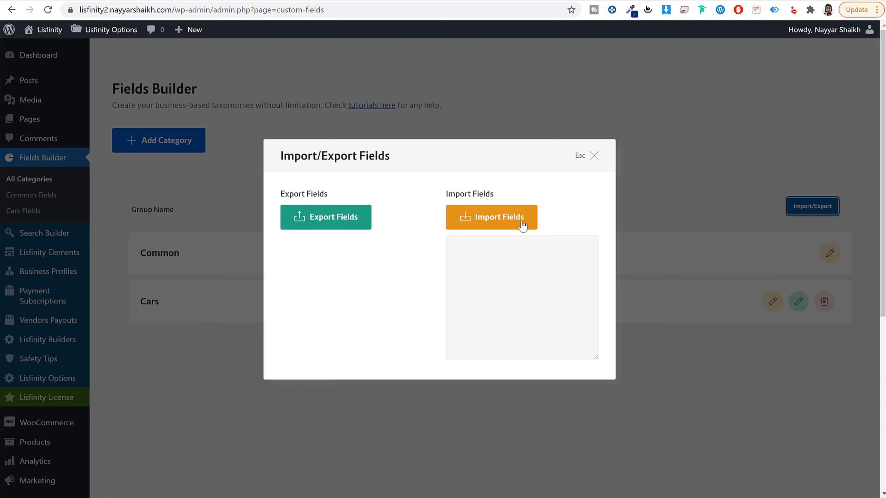
left_click(502, 219)
left_click(541, 84)
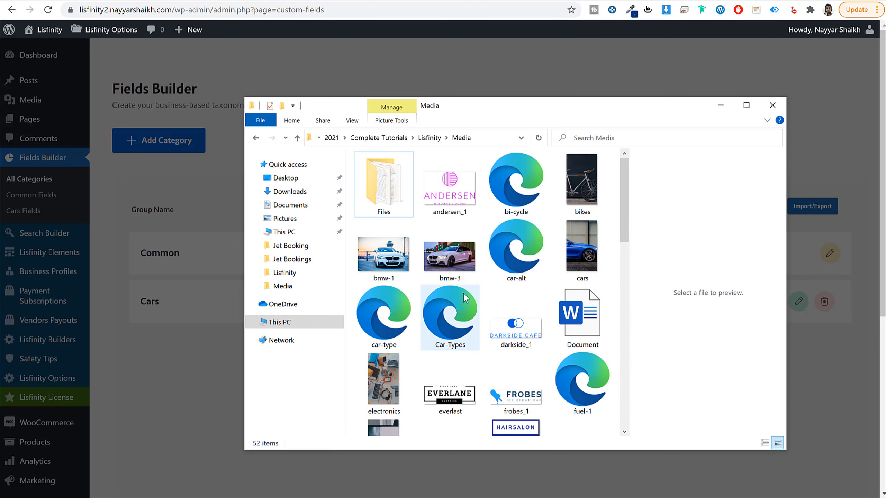
Step: In File Explorer, open Fields Builder Import File from the Lisfinity Media folder's Files subfolder and copy its entire text
scroll(577, 321, "down", 5)
scroll(577, 321, "up", 6)
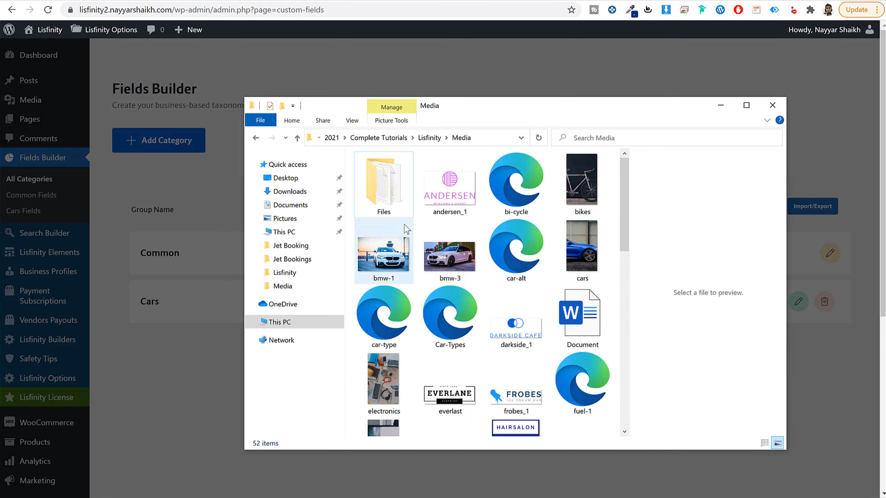
left_click(430, 137)
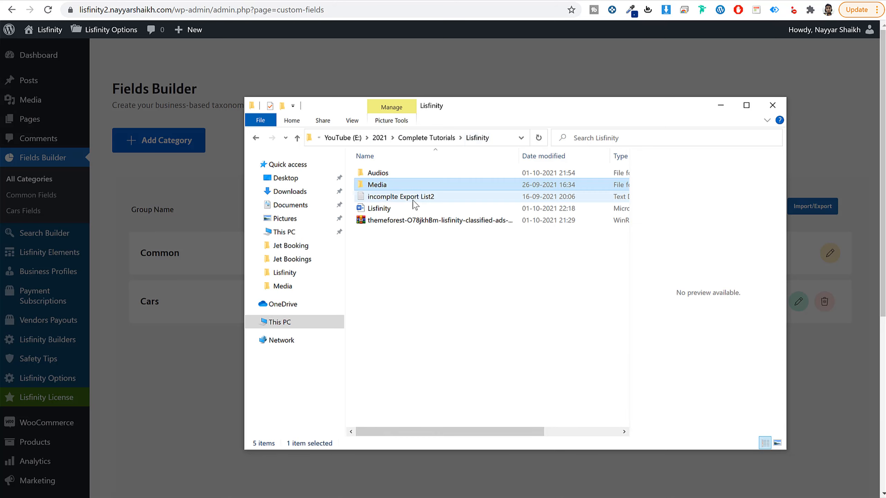
double_click(388, 188)
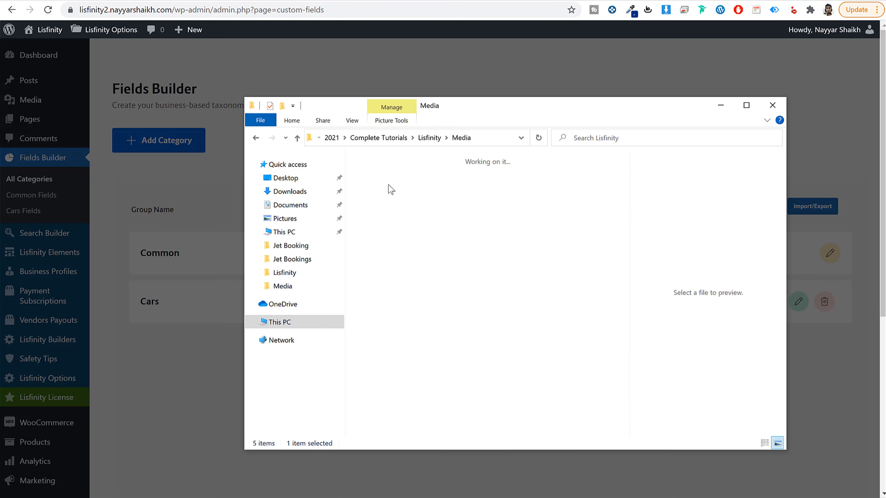
double_click(400, 202)
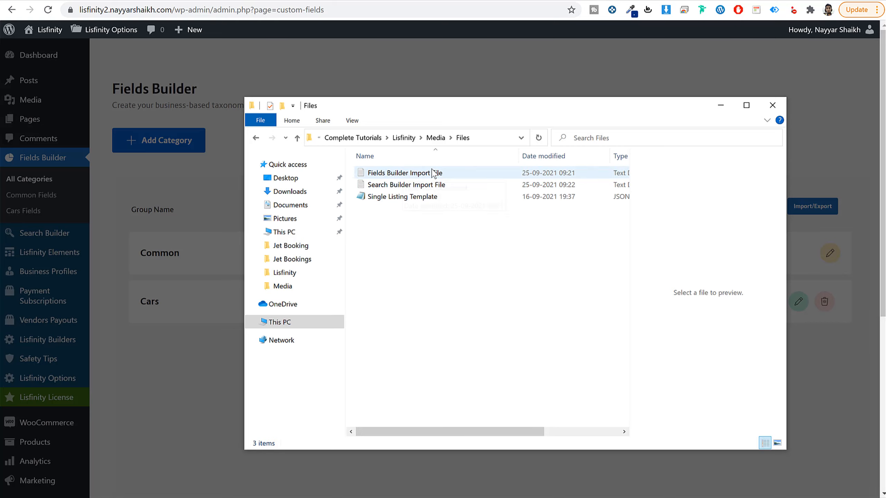
double_click(401, 174)
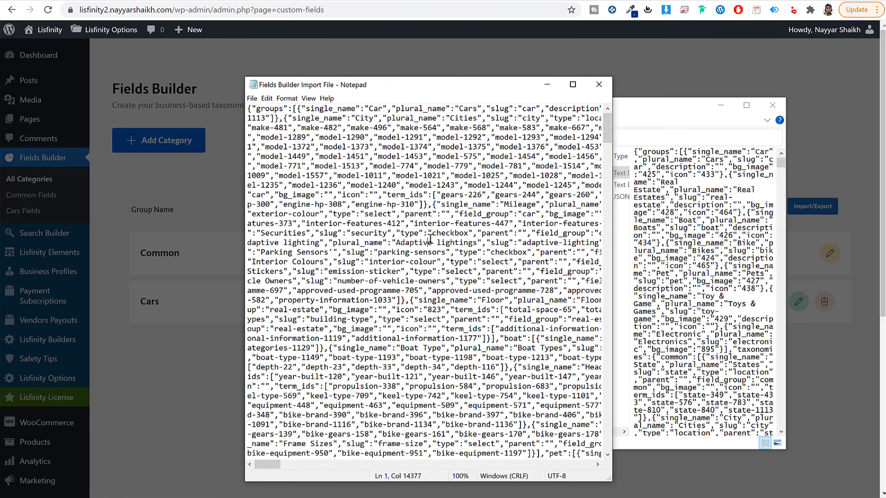
key("ctrl+a")
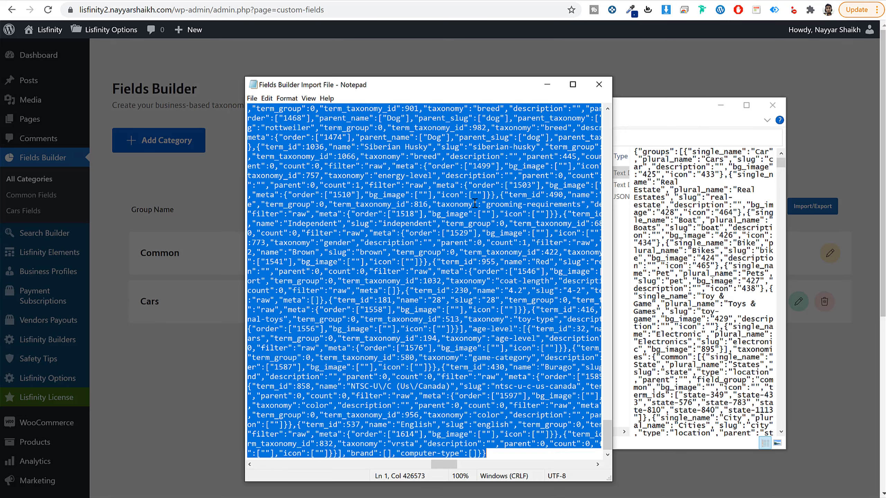
left_click(606, 86)
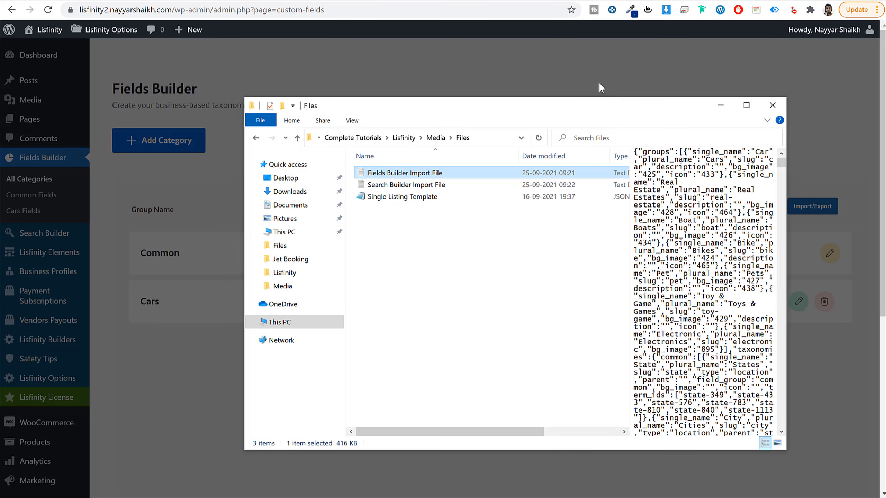
left_click(174, 365)
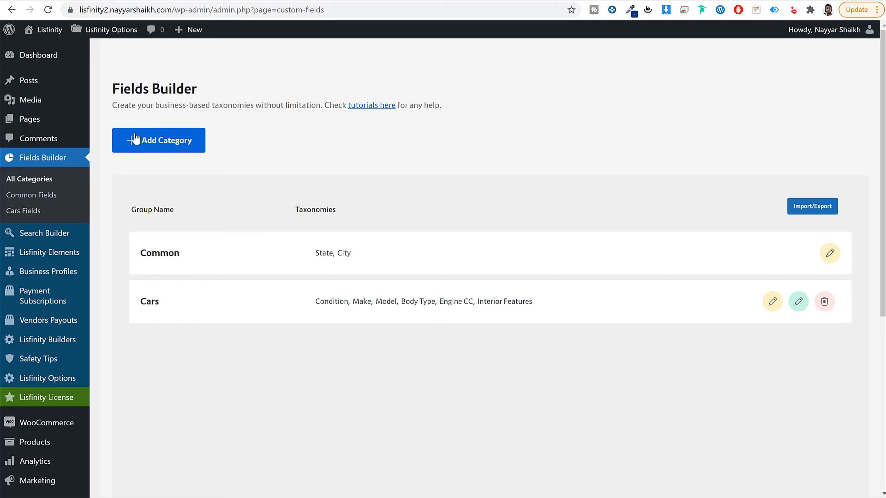
Step: Paste the copied text into the Fields Builder's import box and import the fields, agreeing to override the current ones
left_click(800, 206)
left_click(521, 276)
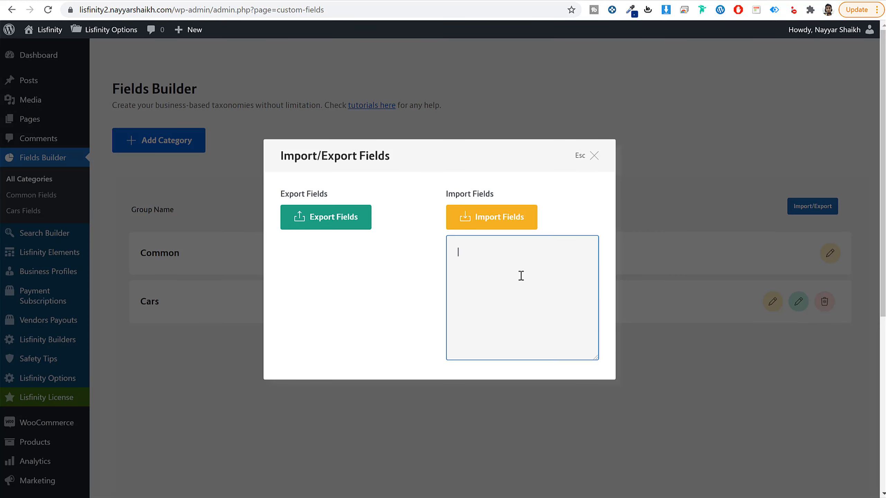
key("ctrl+v")
scroll(528, 324, "up", 10)
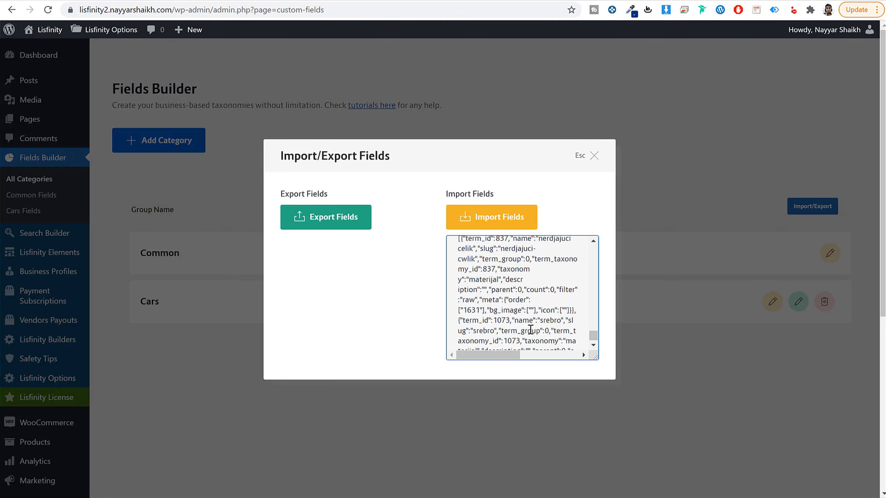
left_click(495, 216)
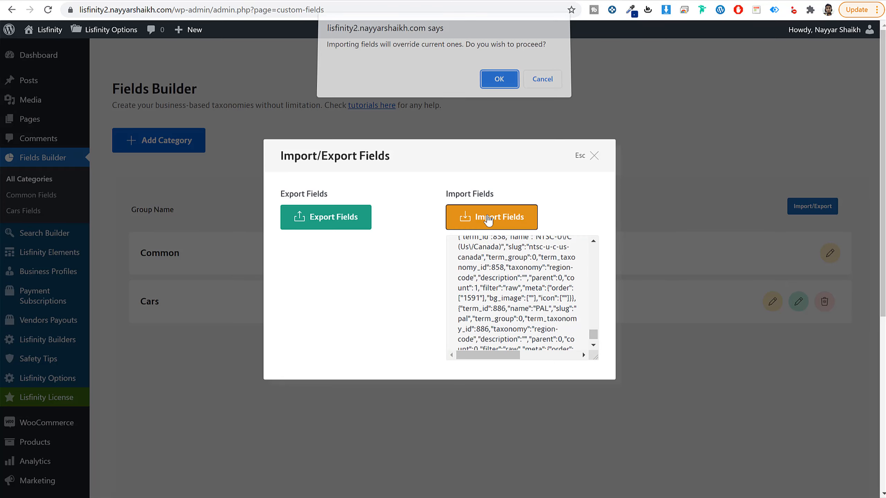
left_click(503, 89)
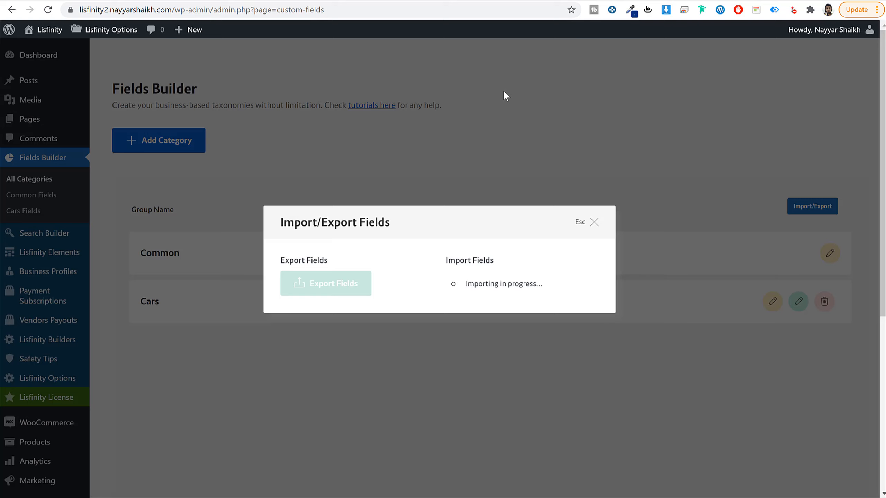
left_click(594, 225)
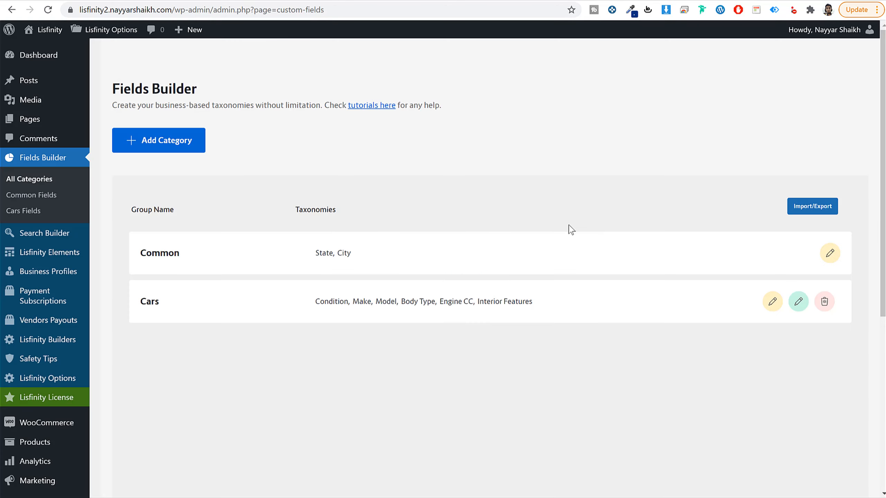
Step: Reload the Fields Builder and examine the imported groups and the taxonomies in Cars Fields
left_click(48, 11)
scroll(182, 203, "down", 3)
scroll(182, 244, "down", 4)
scroll(190, 267, "up", 8)
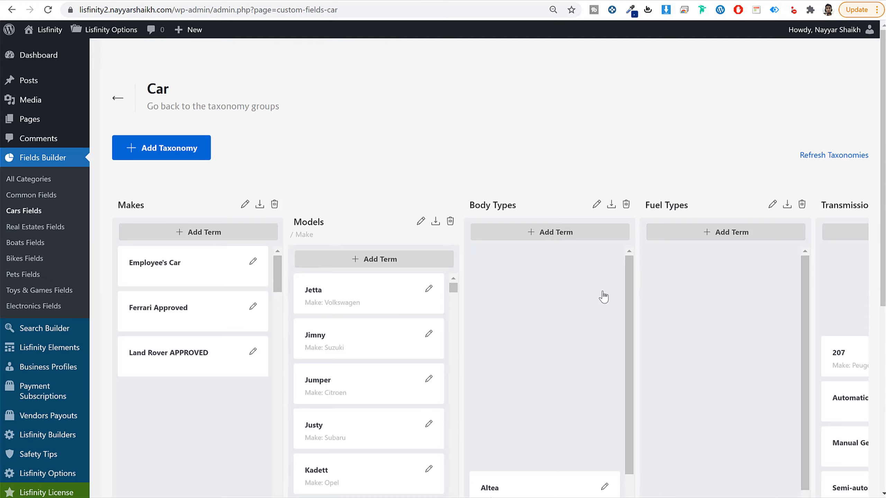
scroll(603, 297, "down", 6)
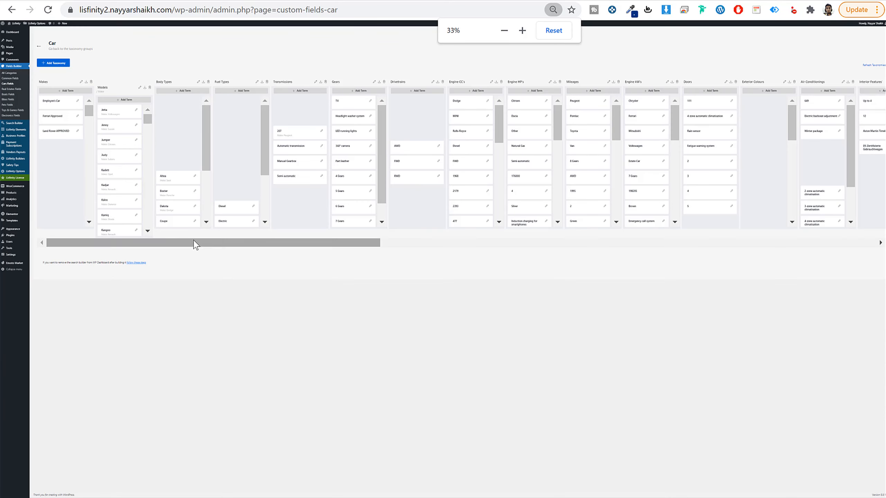
left_click_drag(194, 243, 129, 240)
scroll(203, 253, "up", 3)
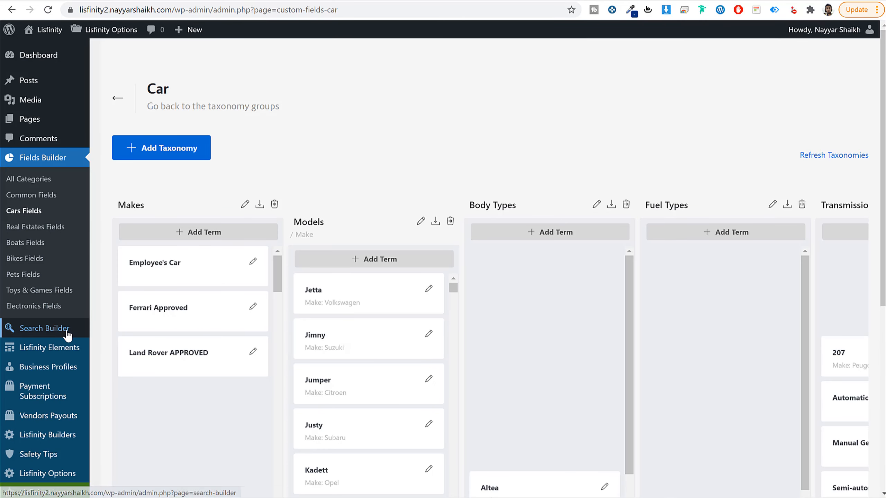
Step: Open the Search Builder's Single Page Group Fields for the Car niche and examine the group assigned to each field
left_click(62, 332)
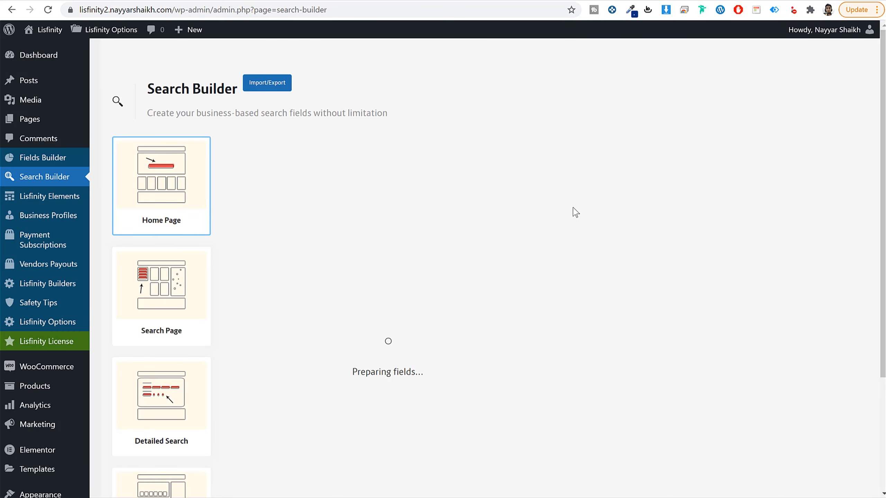
scroll(526, 213, "down", 3)
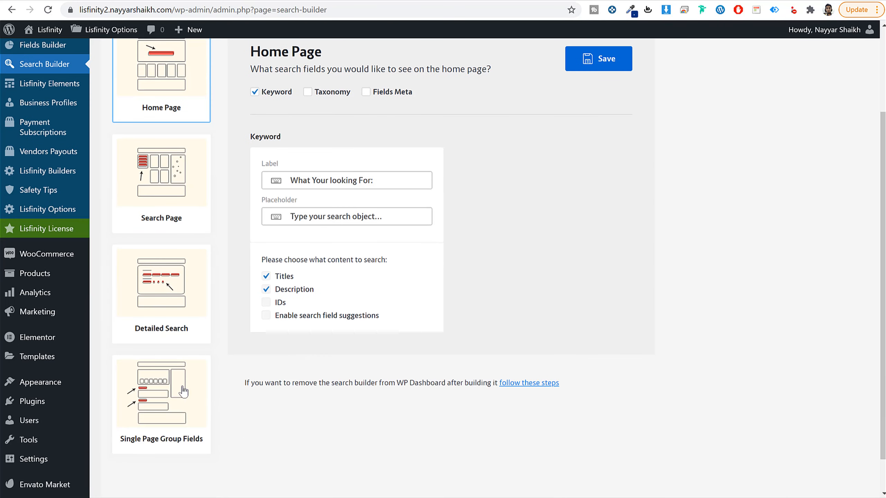
left_click(178, 386)
scroll(337, 336, "up", 3)
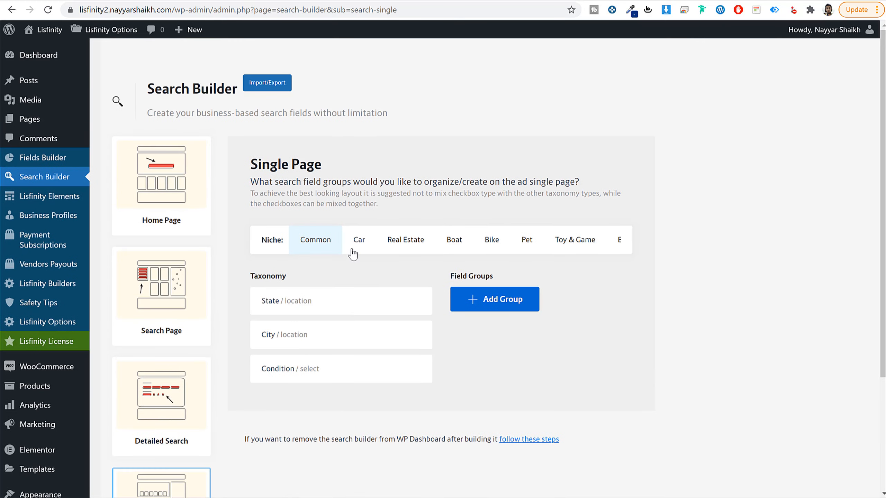
left_click(369, 245)
scroll(399, 310, "down", 3)
scroll(399, 311, "down", 18)
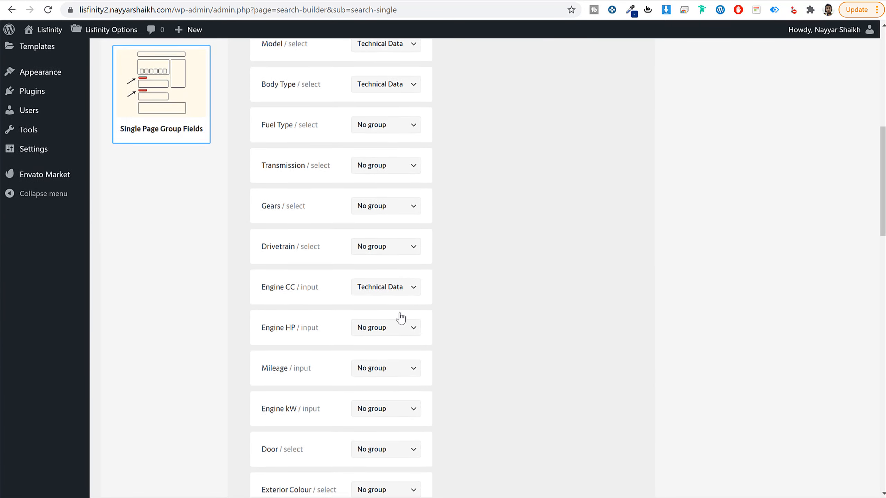
scroll(407, 339, "down", 15)
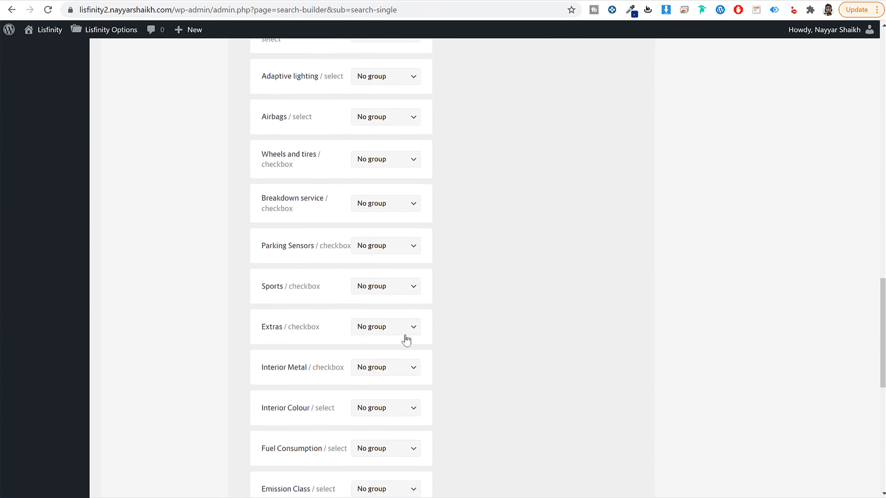
scroll(404, 376, "up", 20)
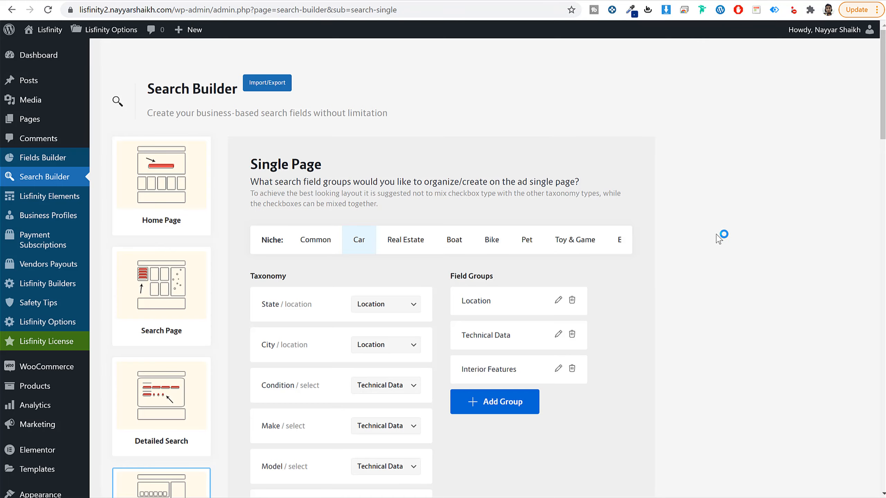
Step: In File Explorer, open Search Builder Import File from the Files folder, copy its entire text and close the file
left_click(273, 85)
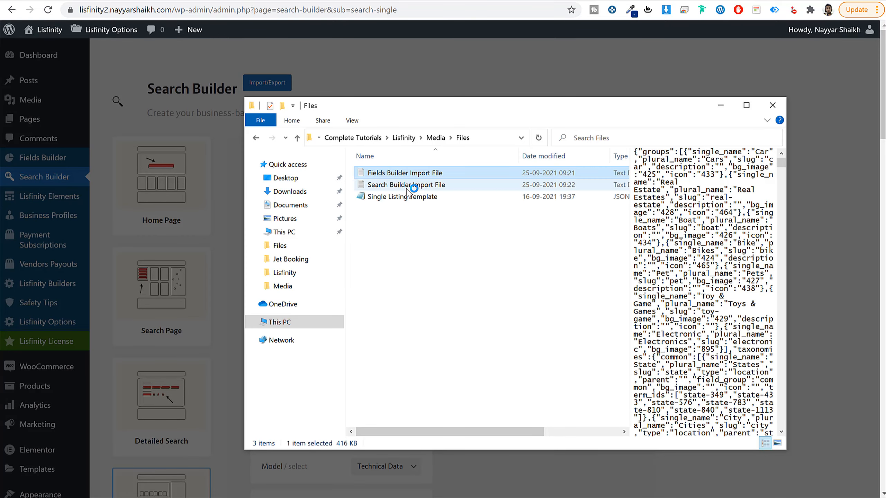
left_click(425, 185)
double_click(428, 186)
key("ctrl+a")
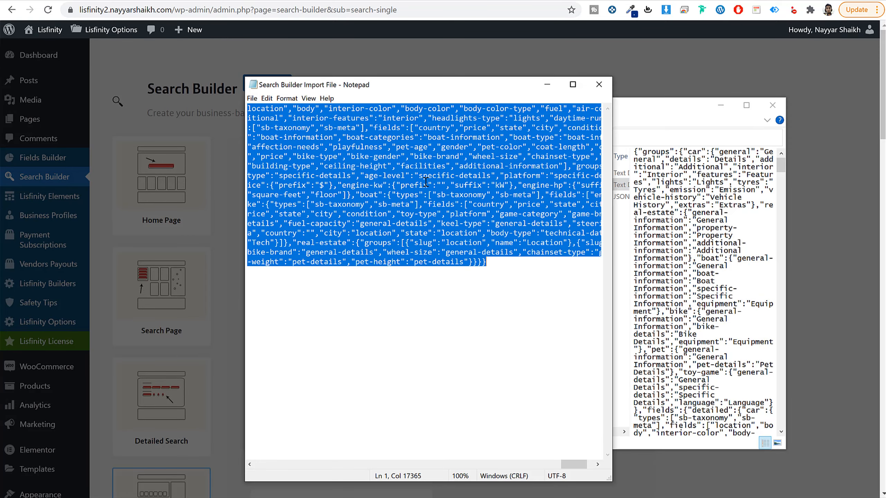
left_click(601, 84)
left_click(593, 69)
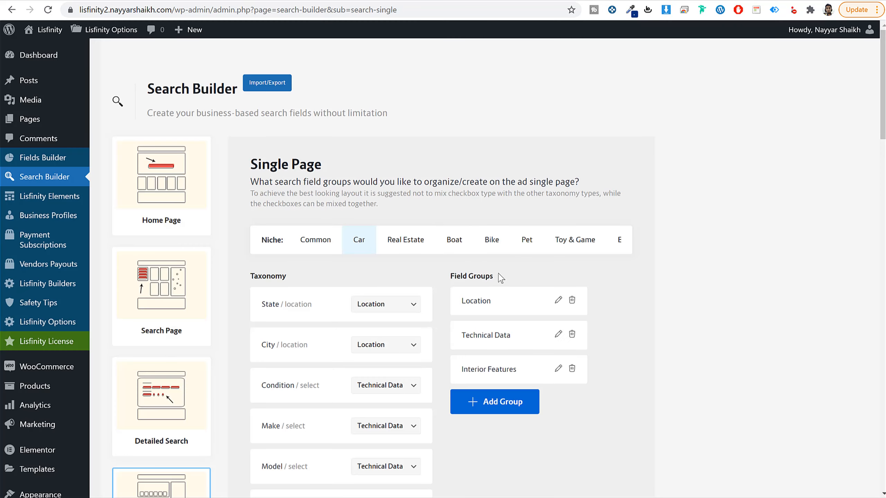
Step: Paste the copied text into the Search Builder's import box and import the fields, agreeing to override the current ones
left_click(277, 87)
left_click(556, 284)
key("ctrl+v")
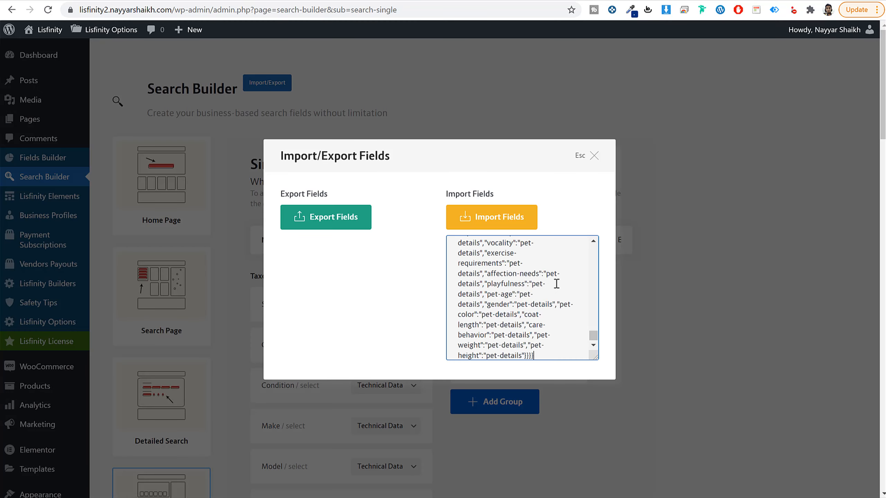
left_click(501, 226)
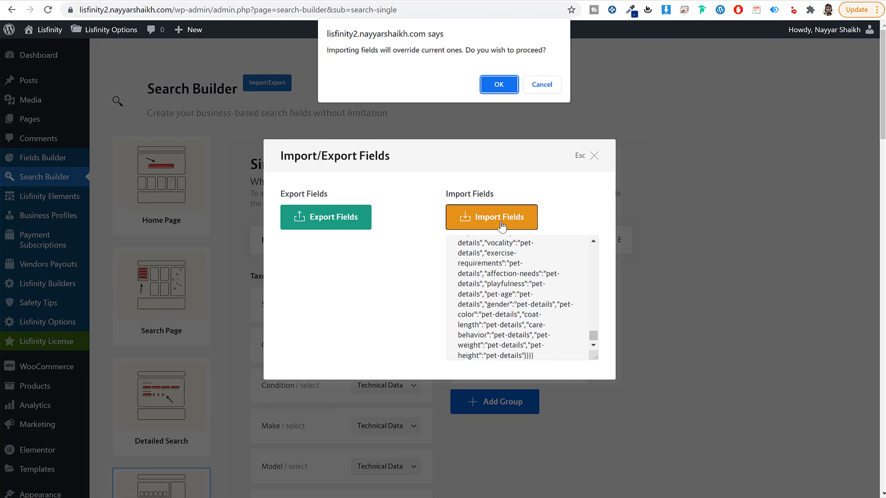
left_click(499, 86)
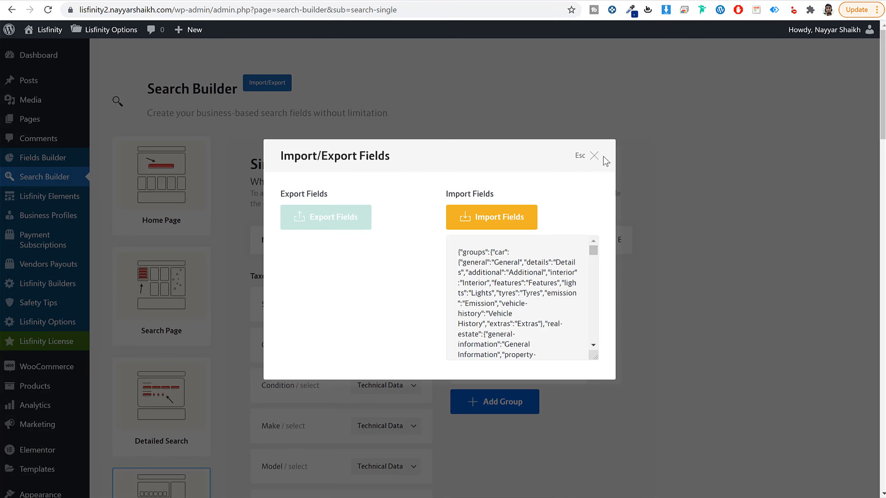
left_click(594, 157)
left_click(597, 158)
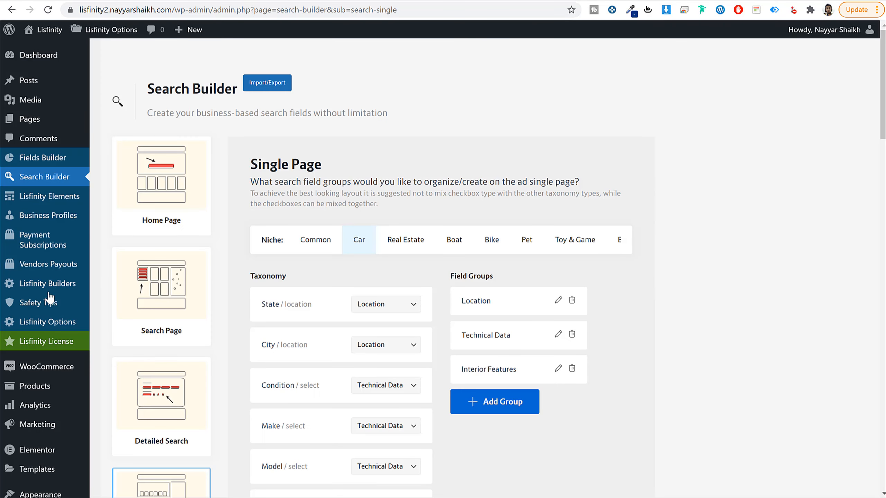
Step: Open the Fields Builder and look at the Lisfinity demo site's search page for comparison
mouse_move(59, 159)
left_click(95, 156)
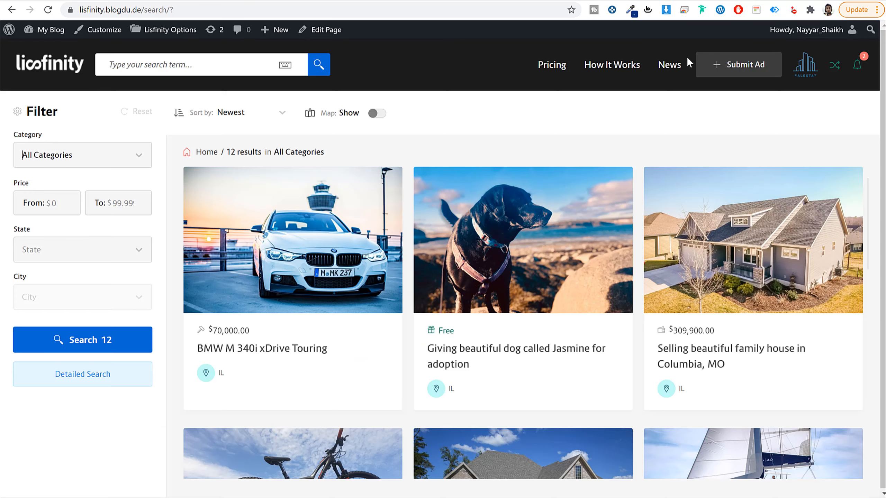
left_click(799, 69)
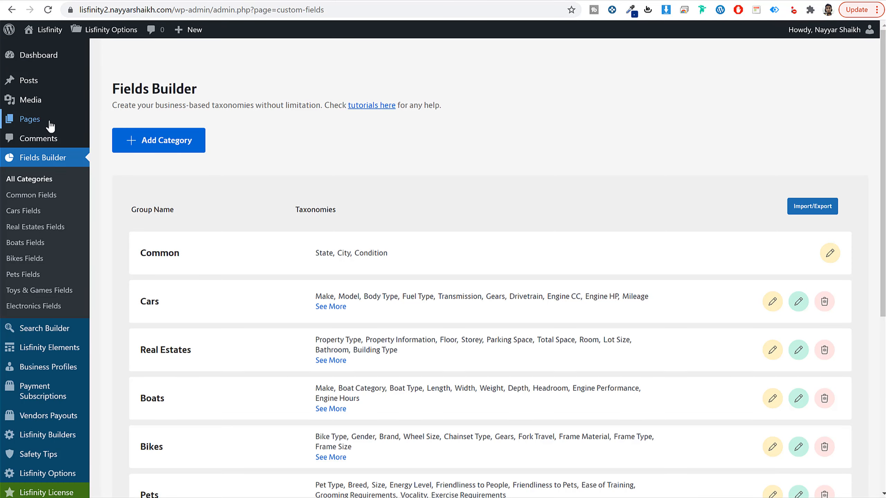
Step: Review the site's existing pages, add a page titled Login, publish it and return to the page list
left_click(31, 121)
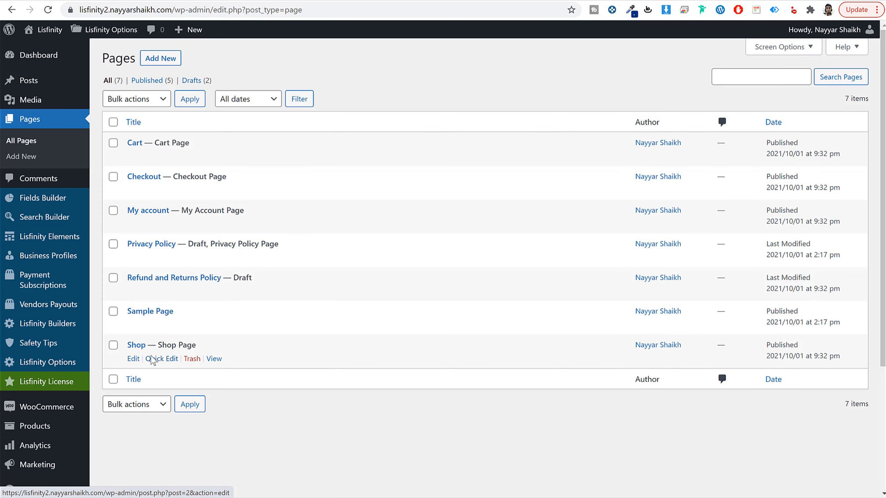
scroll(247, 278, "down", 1)
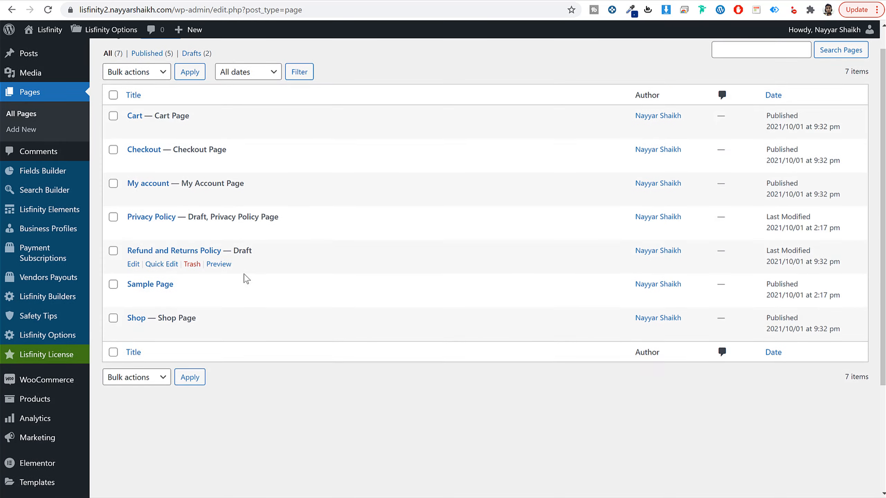
scroll(246, 278, "down", 5)
mouse_move(45, 236)
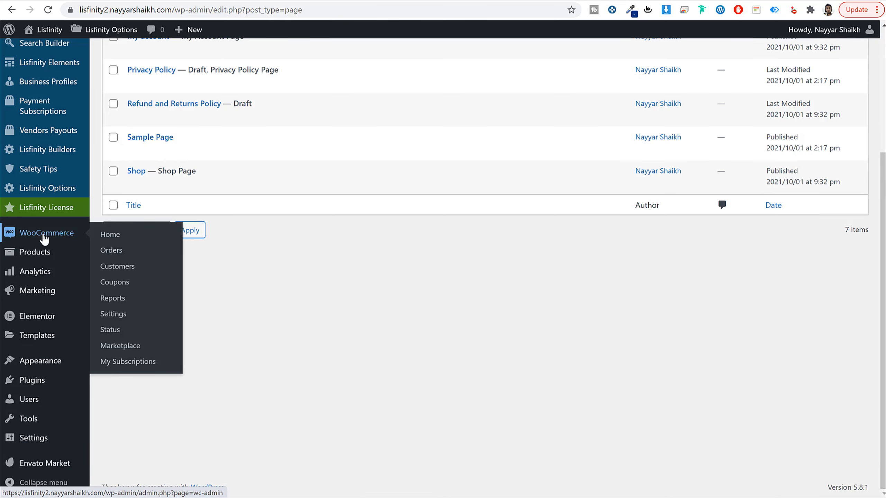
scroll(140, 209, "up", 5)
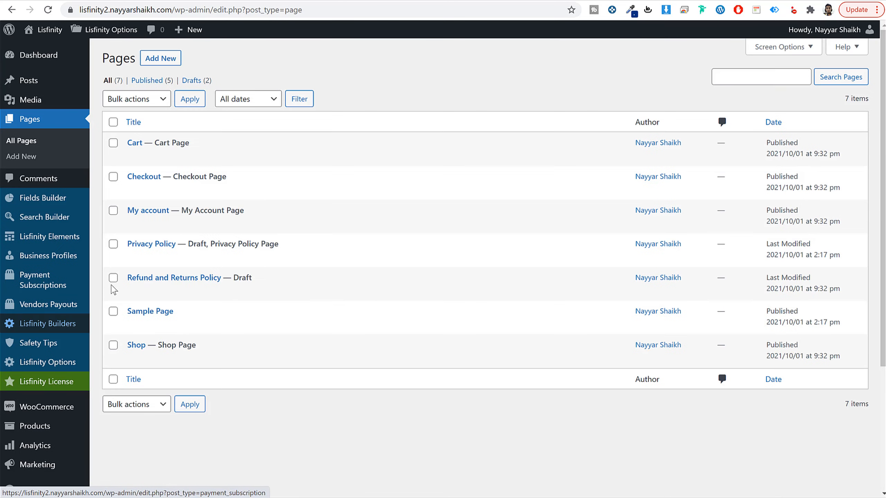
left_click(171, 59)
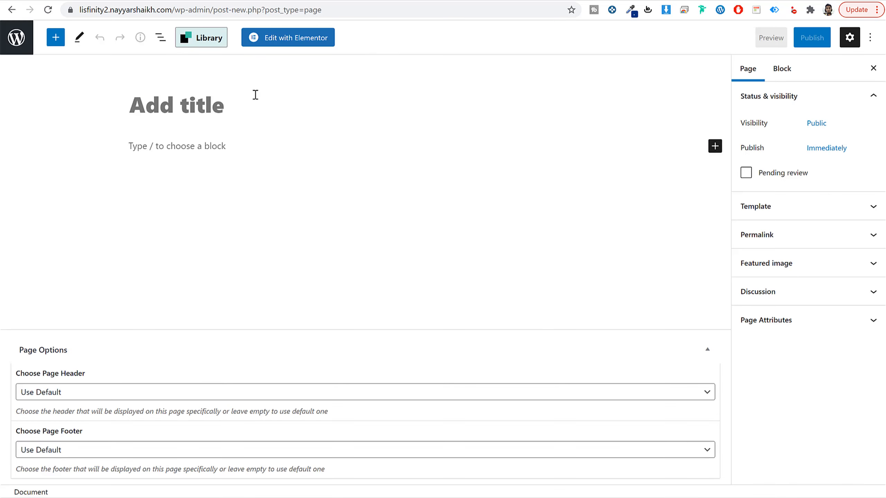
type("Login")
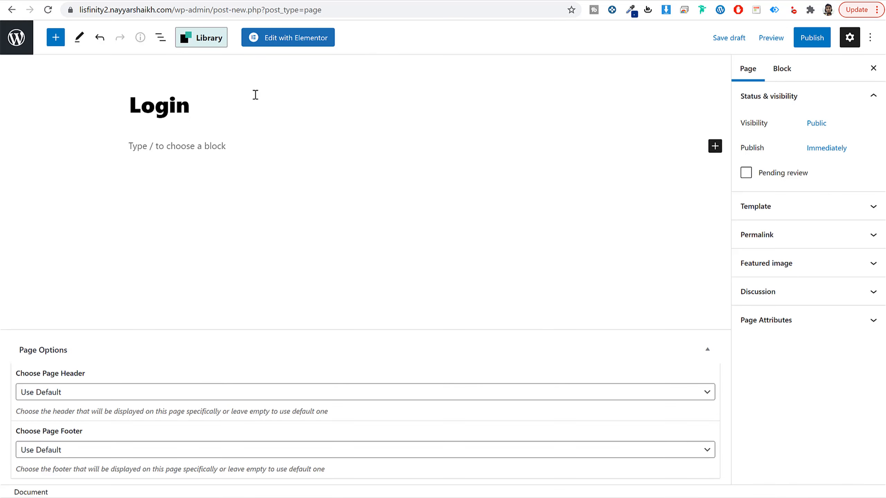
left_click(797, 47)
left_click(794, 43)
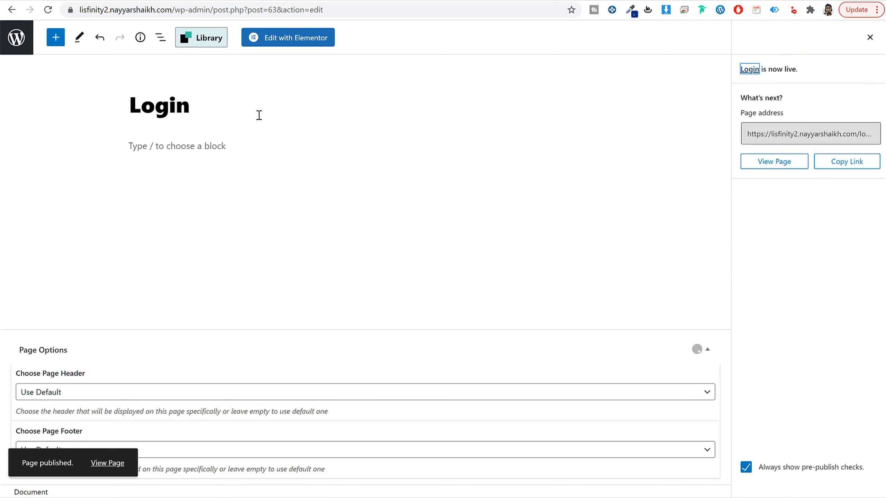
left_click(24, 47)
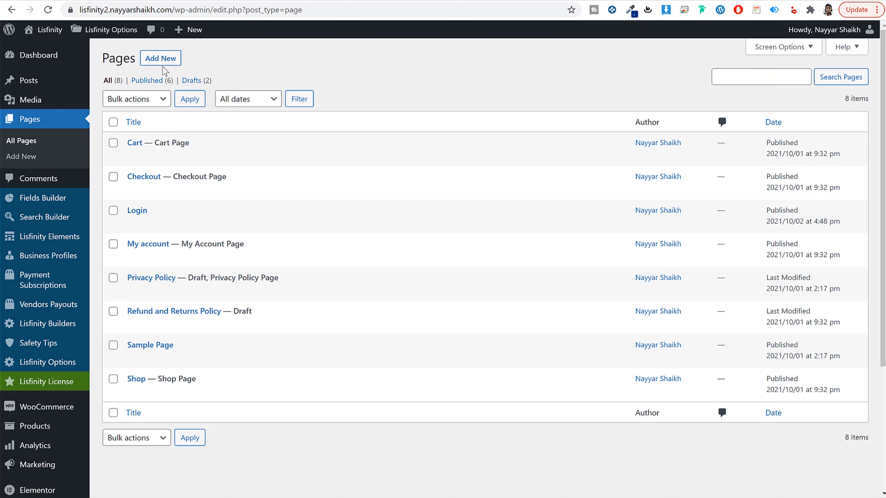
Step: Add a page titled Register, publish it and return to the page list
left_click(163, 59)
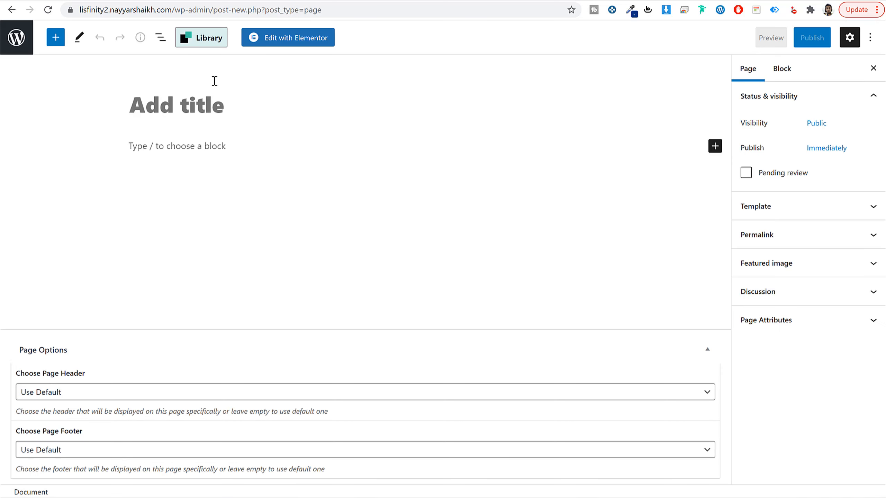
type("Register")
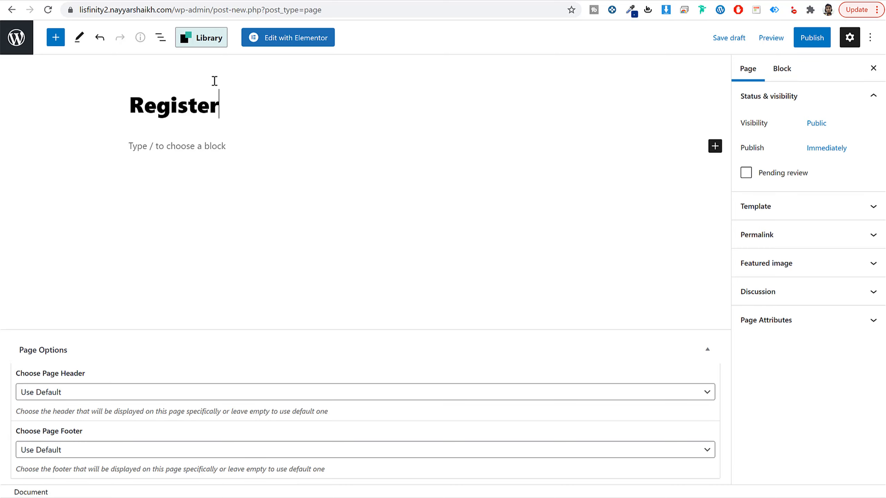
left_click(812, 37)
left_click(790, 39)
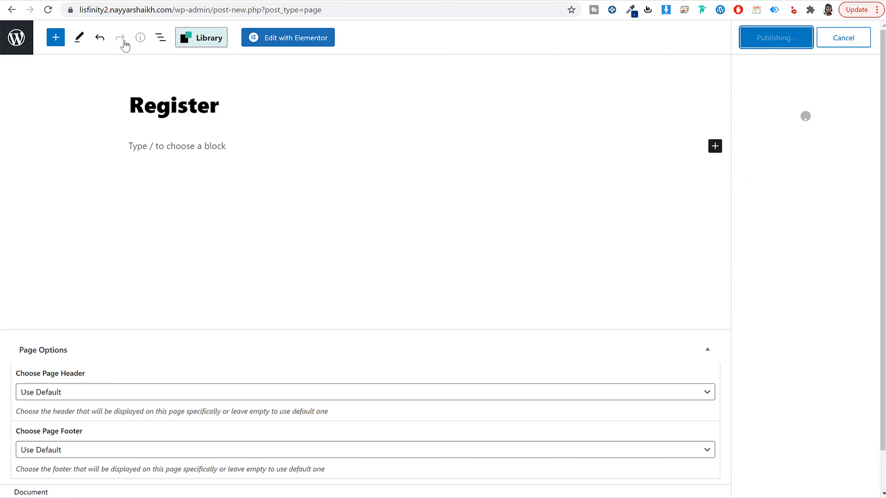
left_click(18, 42)
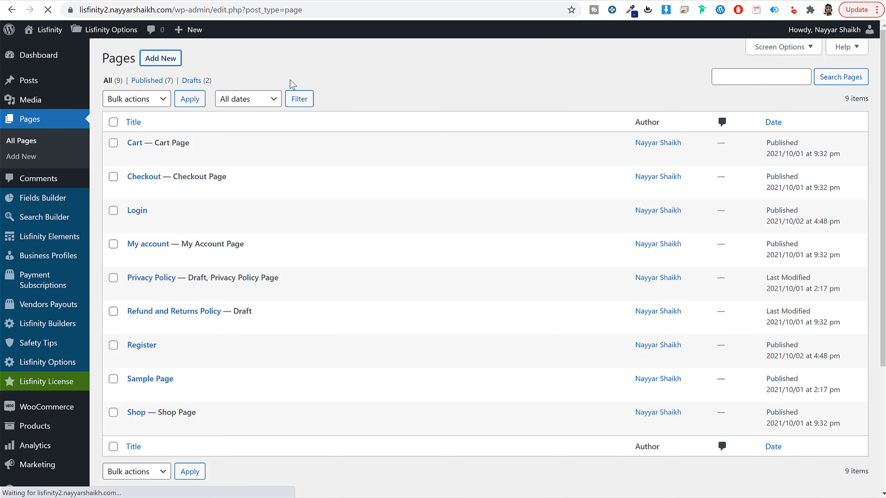
Step: Add a page titled Password Reset, publish it and return to the page list
type("Passwo")
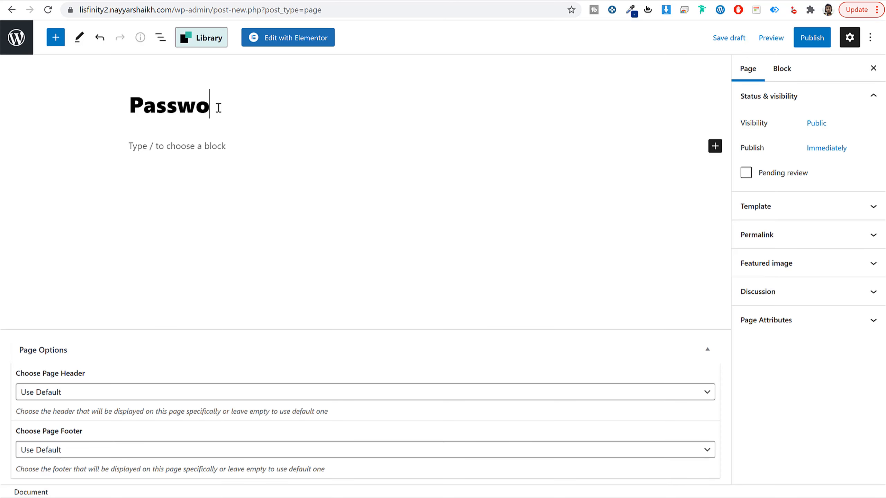
type("rd Resst")
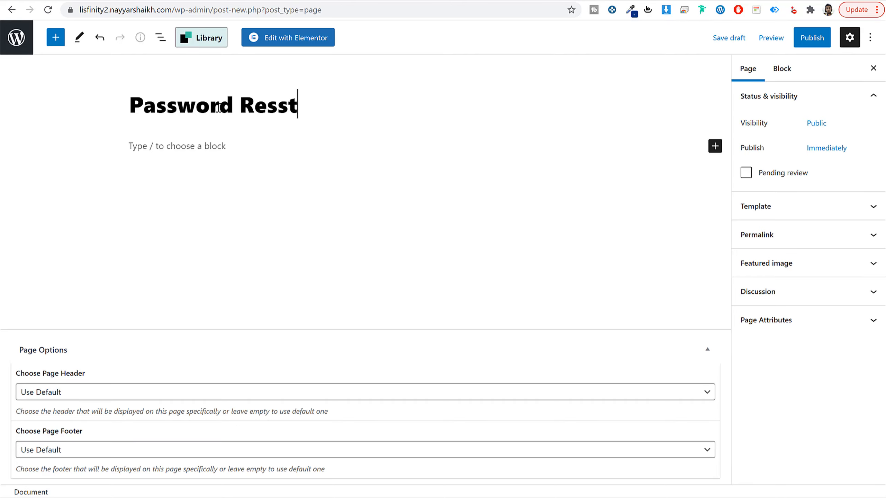
key("BackSpace")
key("BackSpace")
type("et")
left_click(812, 37)
left_click(778, 41)
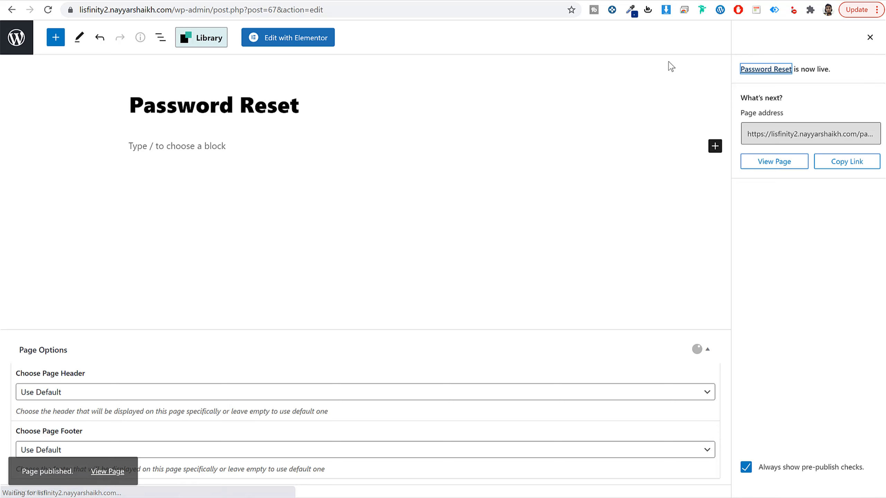
left_click(17, 46)
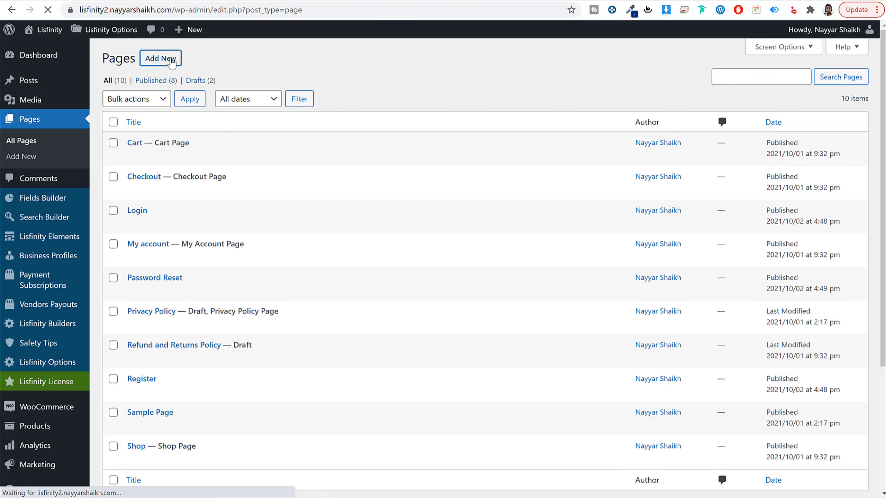
Step: Add a page titled Search, publish it and look through the page list
left_click(174, 59)
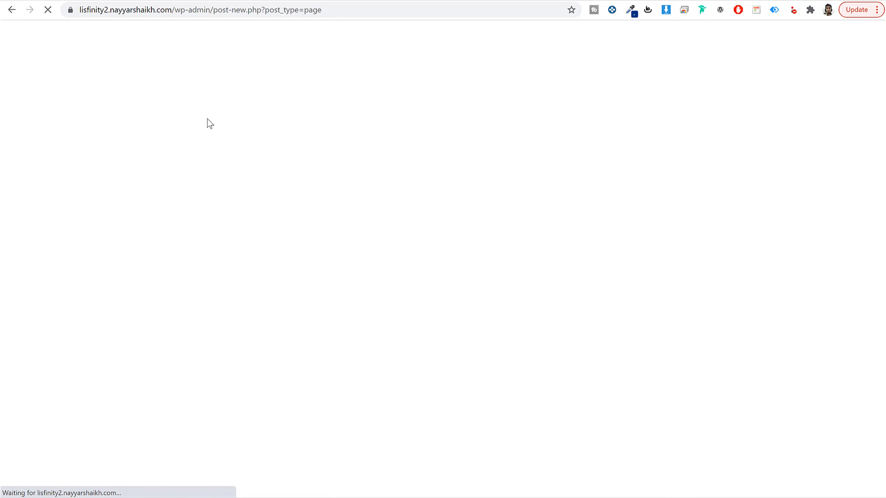
type("Search")
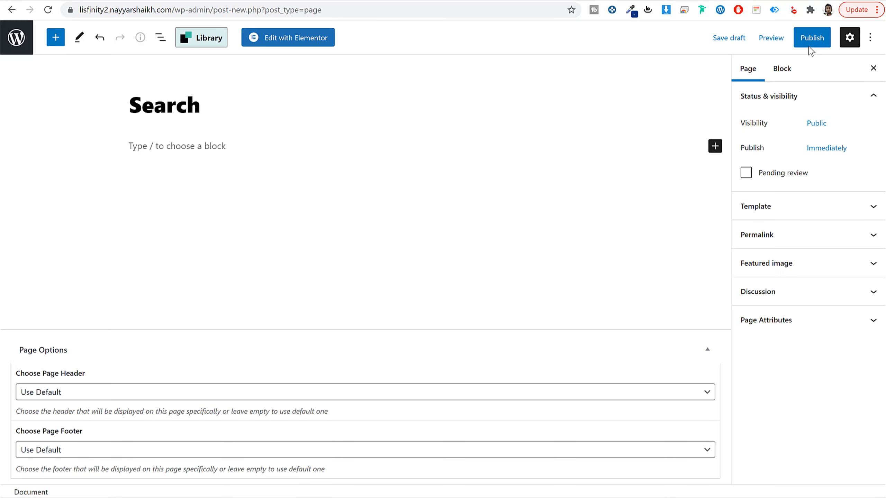
left_click(811, 39)
left_click(783, 41)
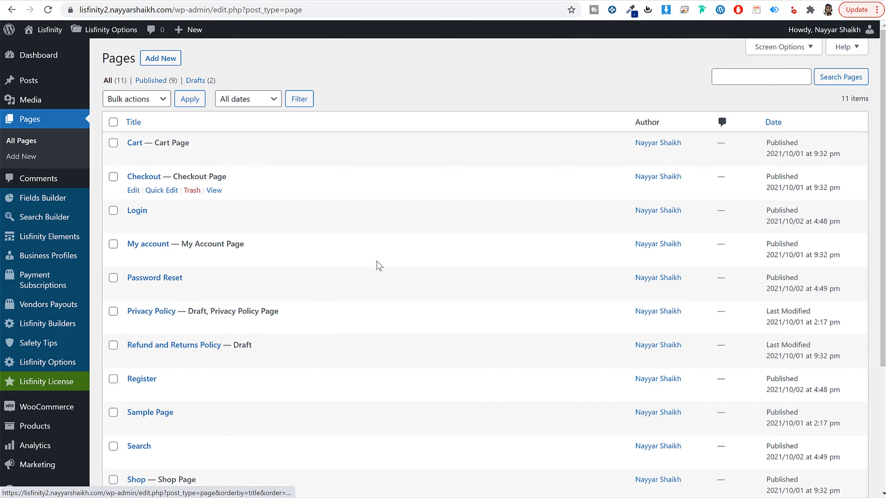
scroll(376, 265, "down", 5)
scroll(156, 279, "up", 5)
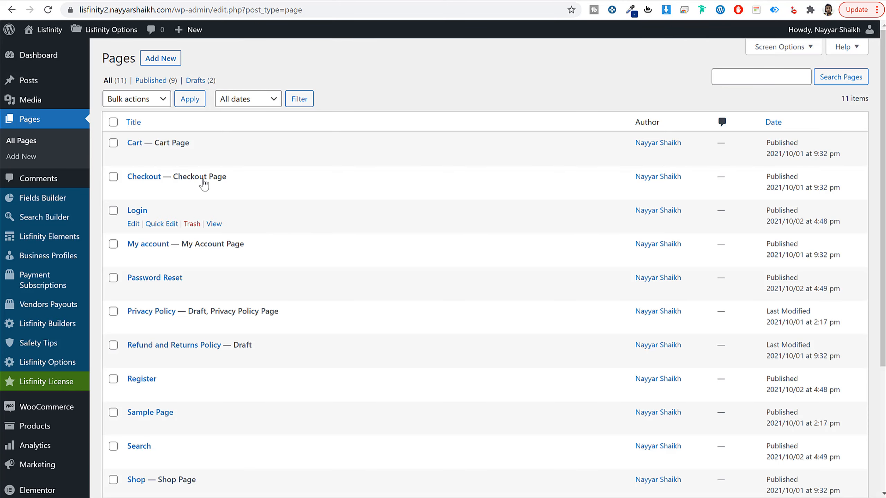
Step: Add a page titled Author, publish it and leave the editor
left_click(161, 59)
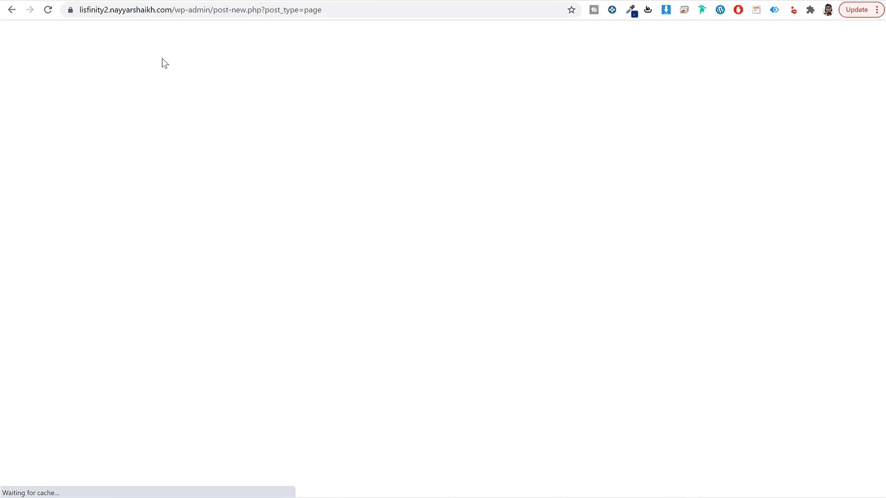
type("Auth")
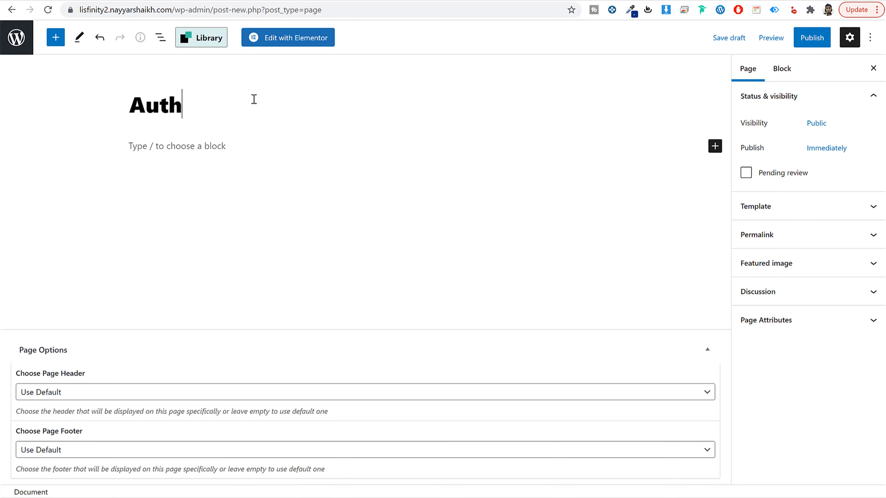
type("or")
left_click(799, 37)
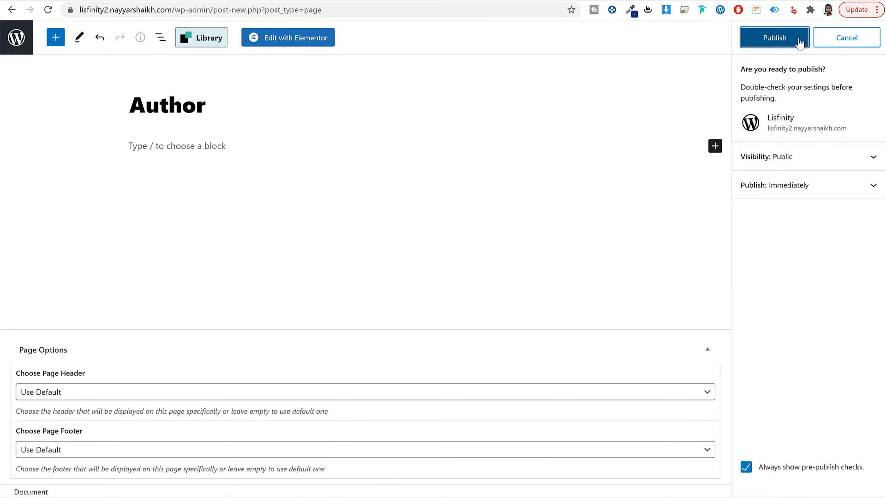
left_click(799, 39)
left_click(16, 37)
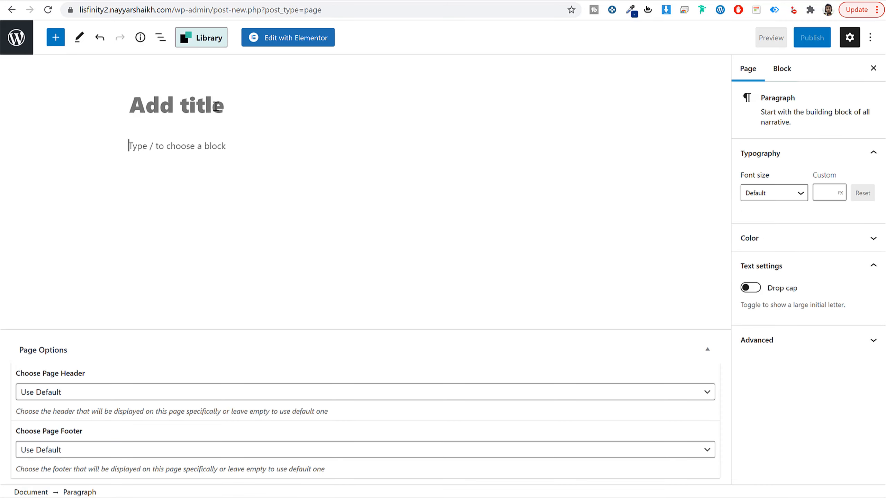
Step: Title the new blank page Safety Tips and publish it
left_click(217, 106)
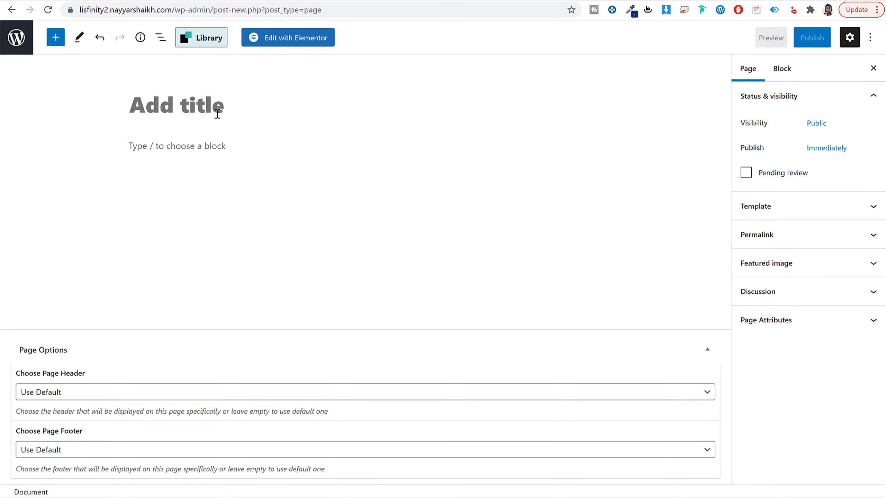
type("Safety Tips")
left_click(801, 50)
left_click(785, 39)
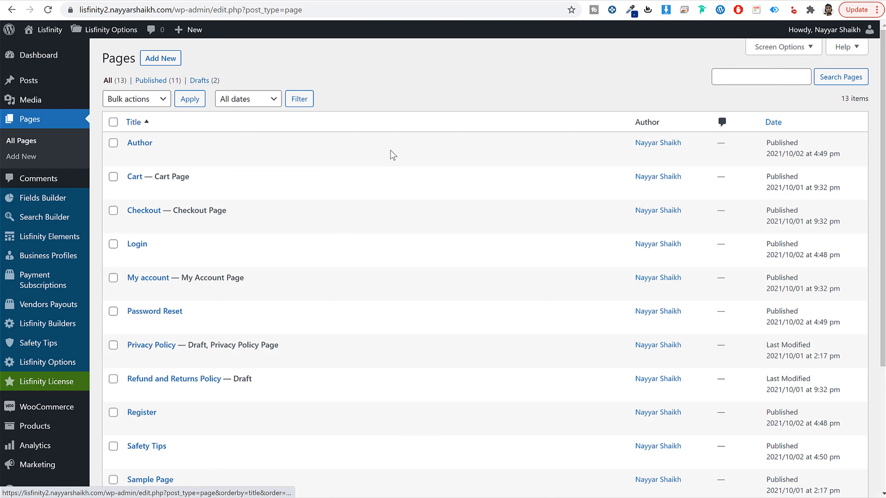
Step: Open the Default Pages settings under Pages Setup in the Lisfinity Options
mouse_move(103, 37)
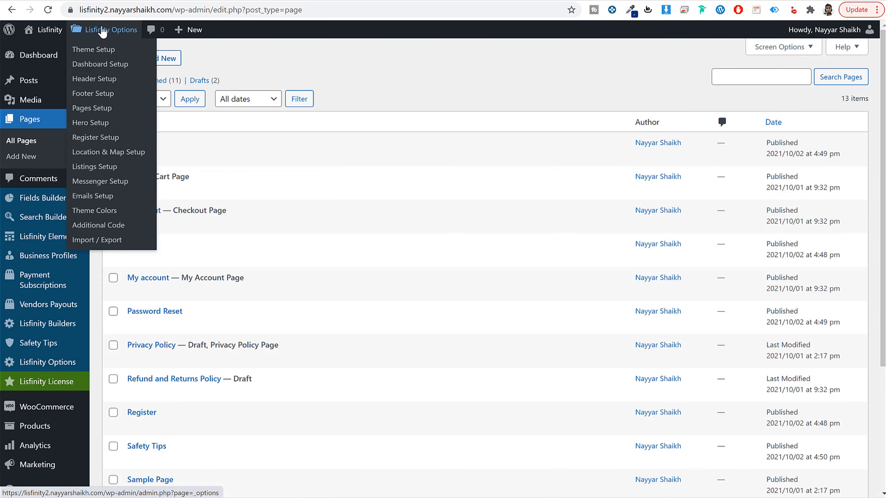
scroll(233, 200, "down", 5)
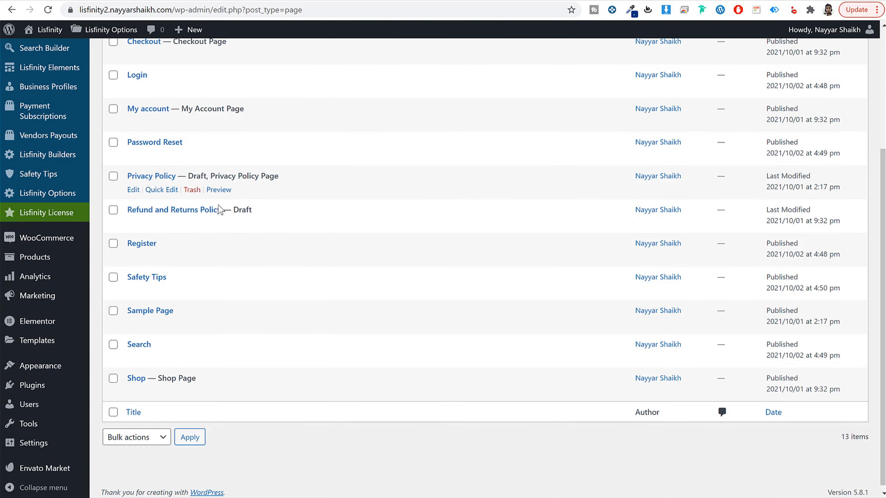
mouse_move(38, 365)
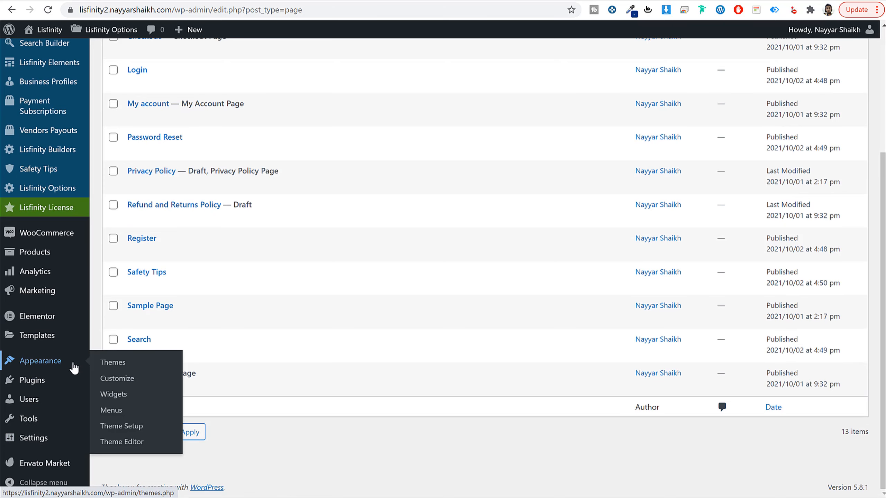
scroll(49, 377, "up", 5)
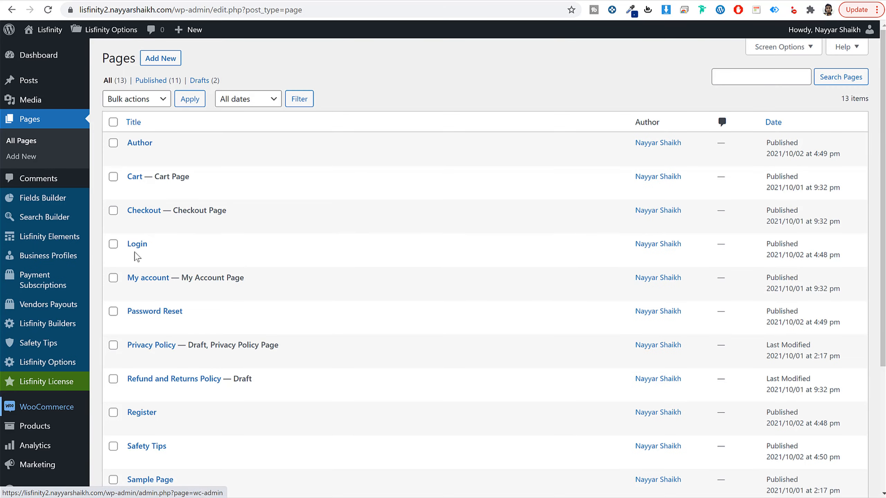
left_click(97, 29)
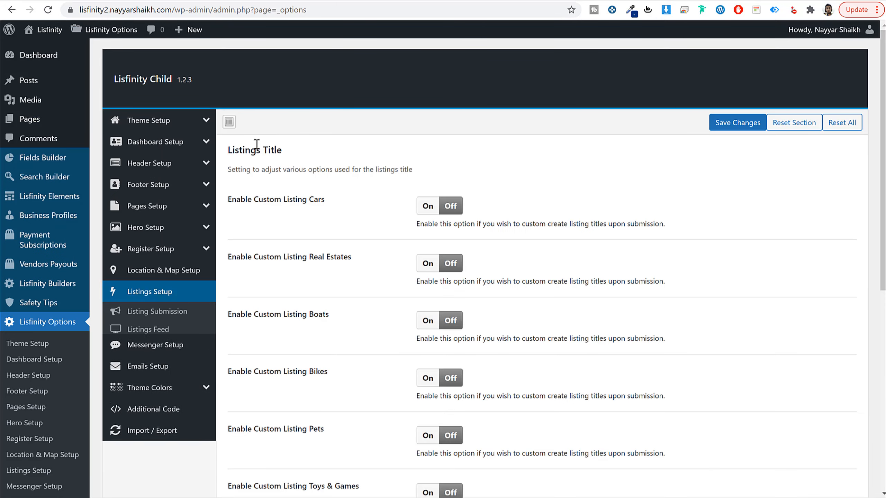
left_click(161, 212)
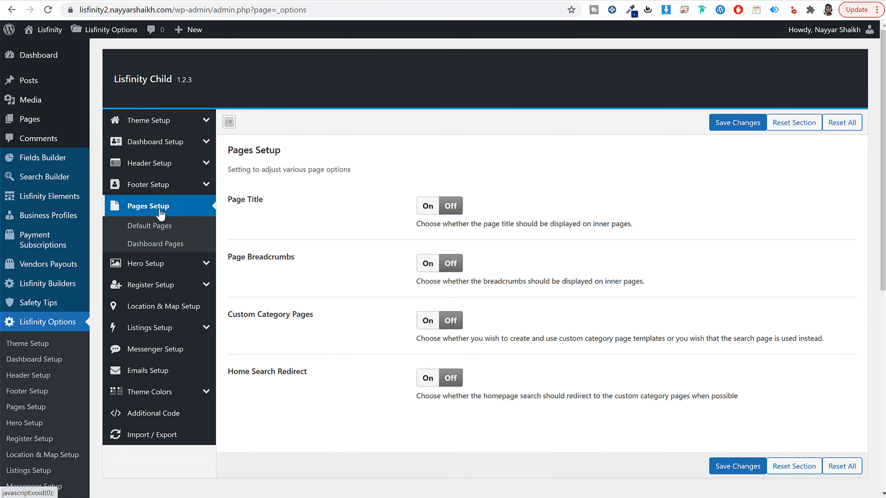
left_click(162, 227)
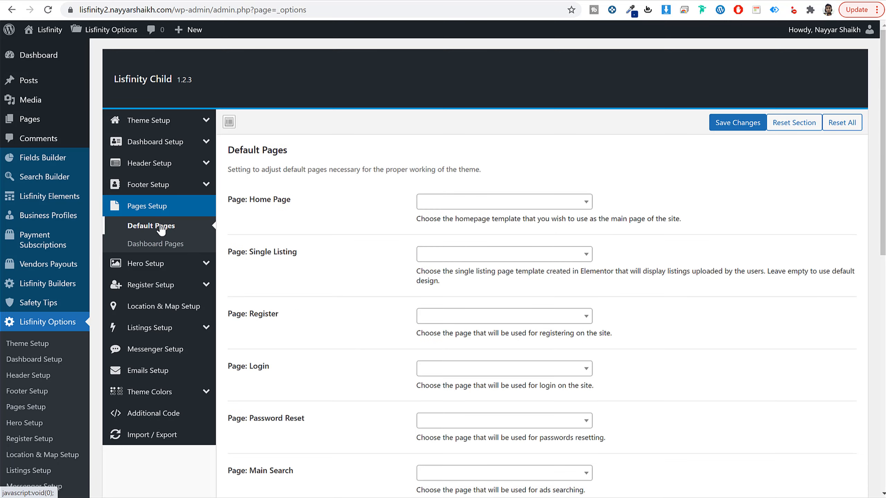
Step: Assign the Register, Login and Password Reset pages to their matching default page settings
scroll(347, 246, "down", 5)
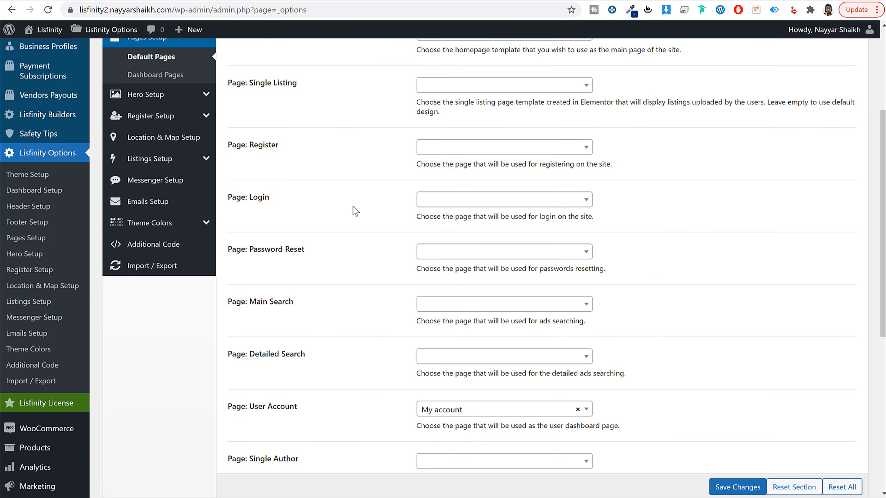
left_click(469, 152)
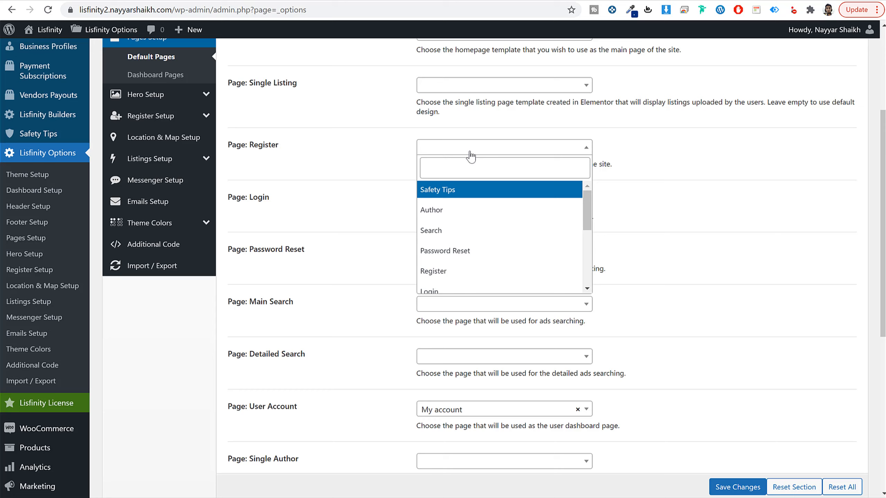
left_click(450, 276)
left_click(442, 202)
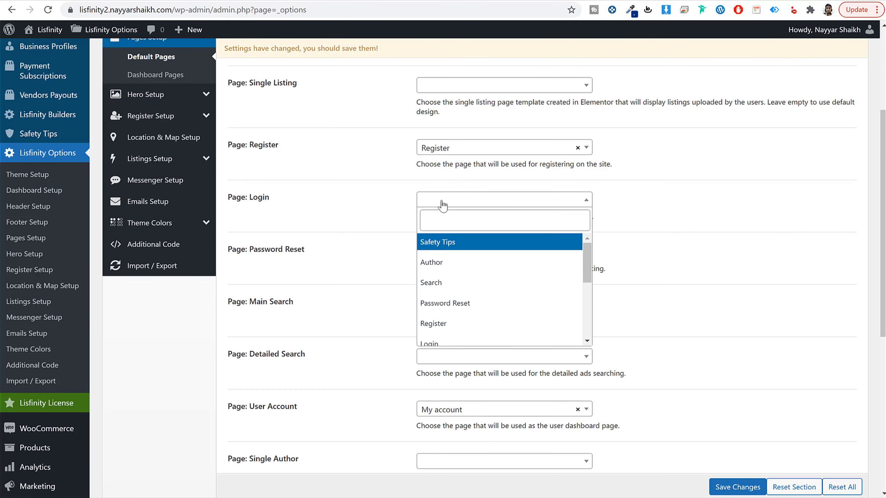
left_click(433, 342)
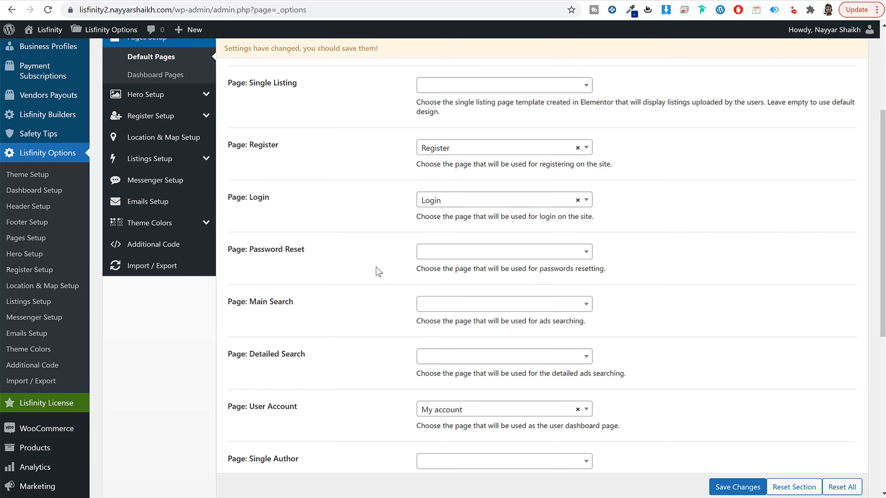
left_click(486, 254)
left_click(487, 356)
Step: Set the All Authors default page to Author and the Safety Tips default page to Safety Tips
scroll(355, 268, "down", 3)
scroll(354, 269, "down", 2)
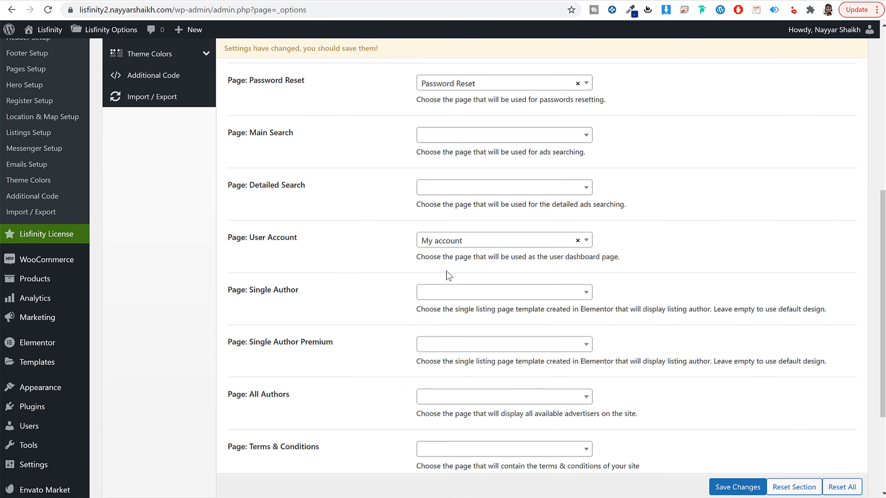
left_click_drag(313, 238, 245, 238)
left_click(267, 236)
scroll(373, 251, "down", 2)
left_click(483, 343)
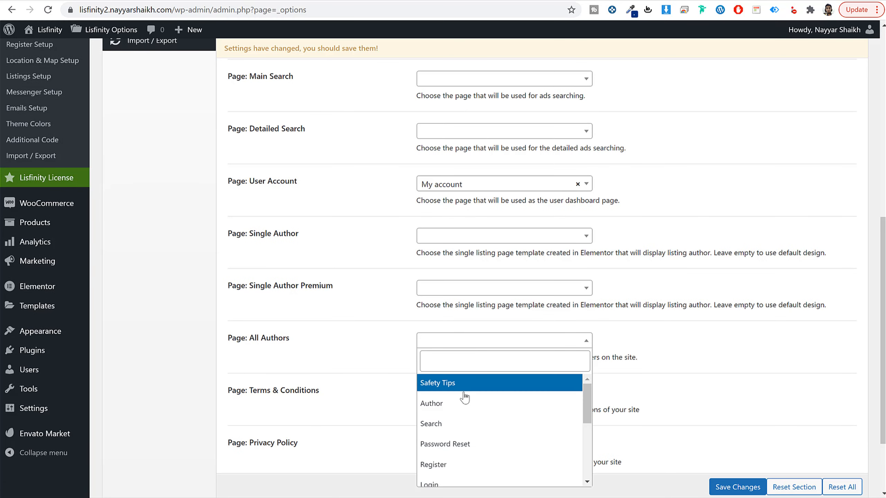
left_click(457, 417)
scroll(365, 366, "down", 3)
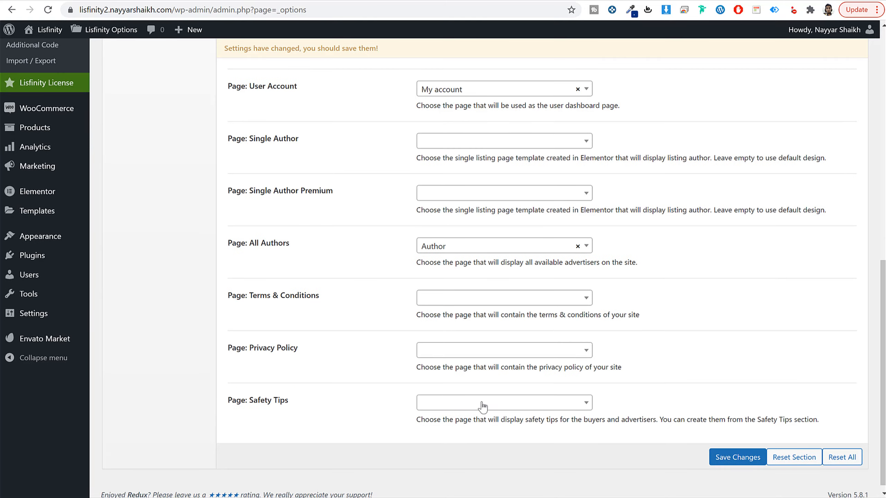
left_click(488, 402)
left_click(443, 293)
Step: Set the Main Search default page to Search and save the theme options
scroll(325, 361, "up", 6)
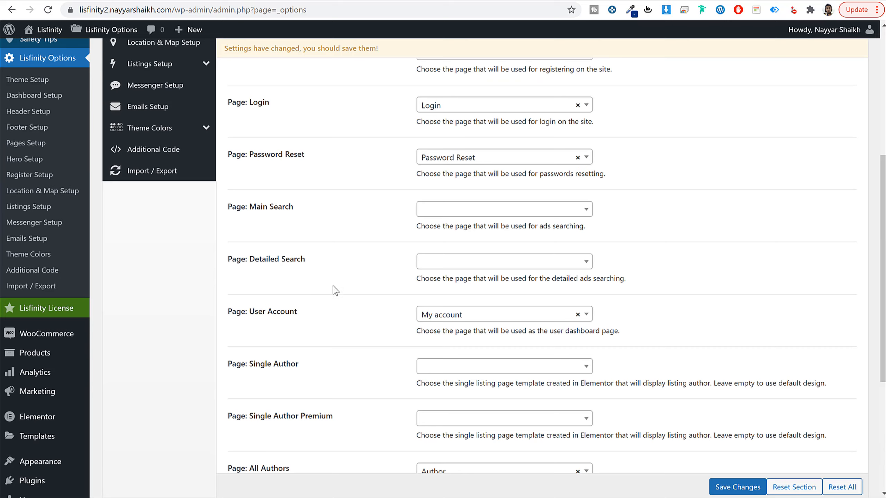
left_click(454, 211)
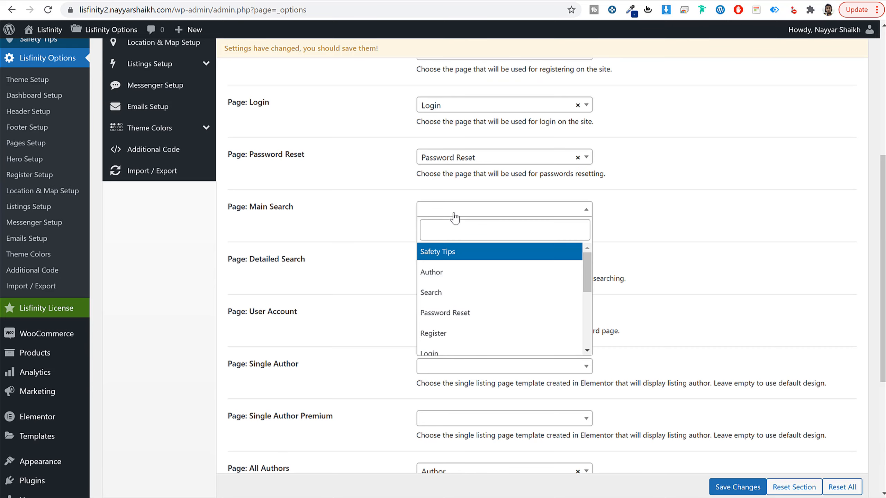
left_click(454, 293)
left_click(738, 487)
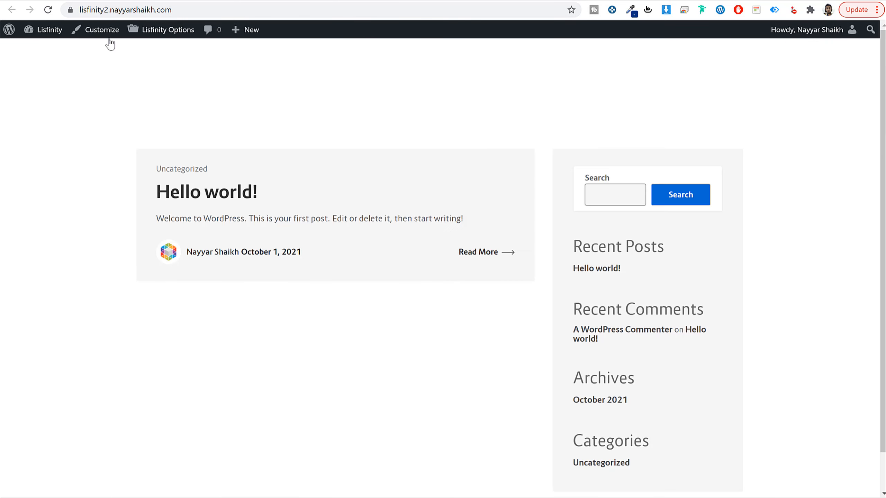
Step: Reload the site's homepage, view its search page at the /search address and return to the homepage
left_click(48, 10)
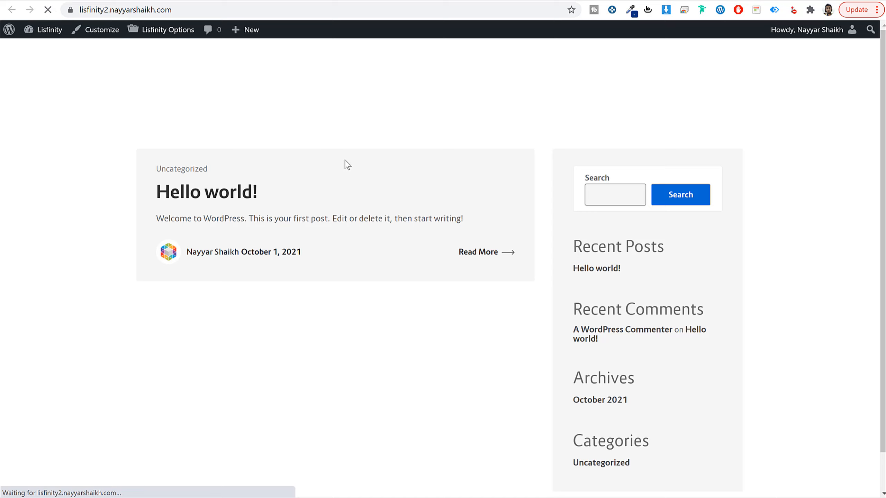
left_click(265, 14)
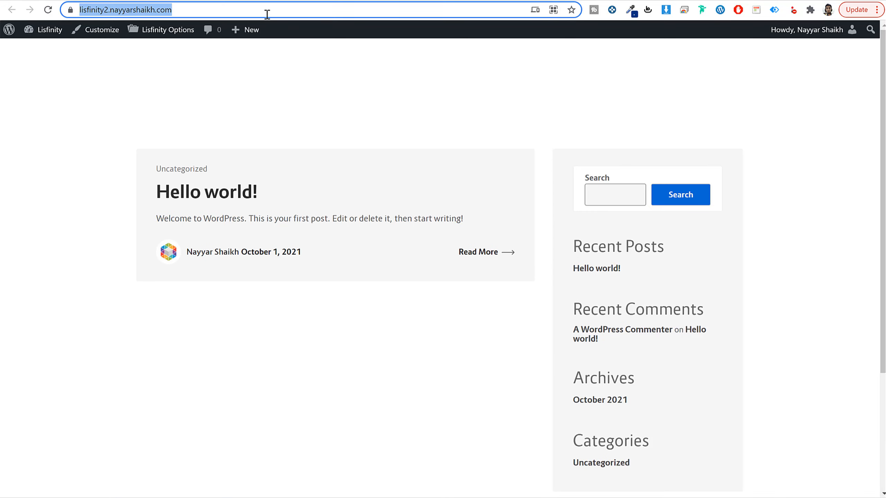
left_click(266, 14)
type("/searcxh")
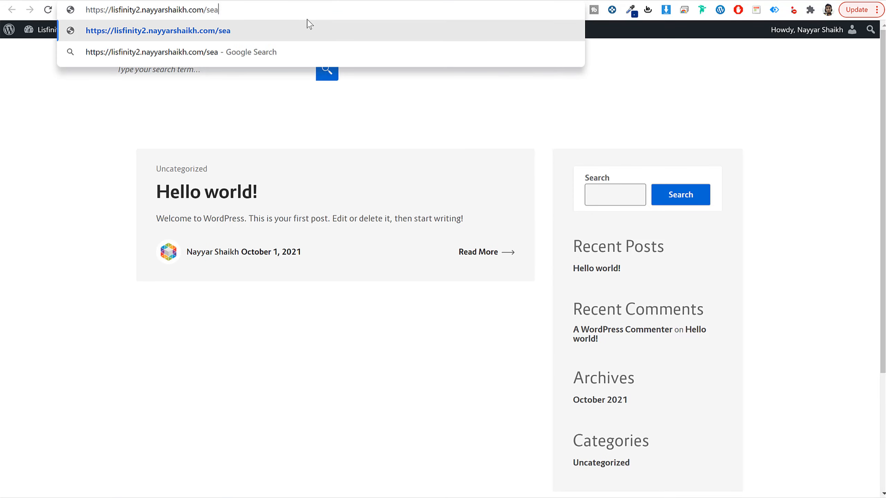
key("BackSpace")
key("BackSpace")
type("h")
key("Return")
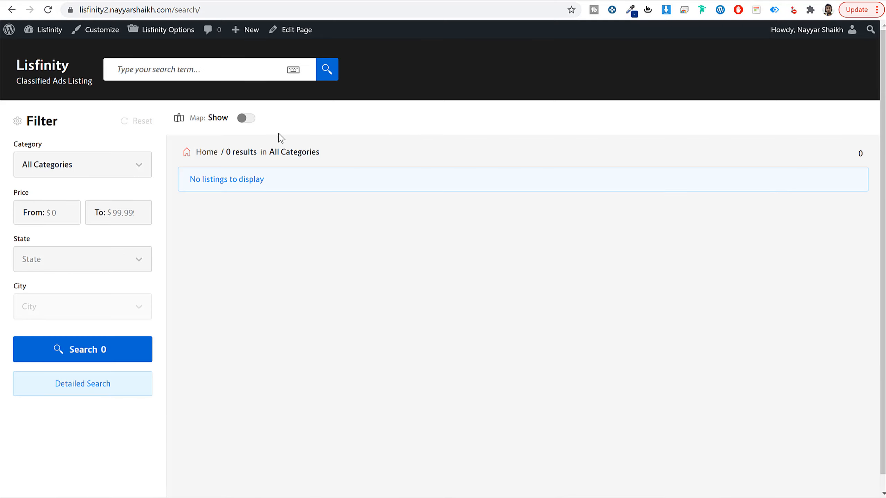
left_click(66, 67)
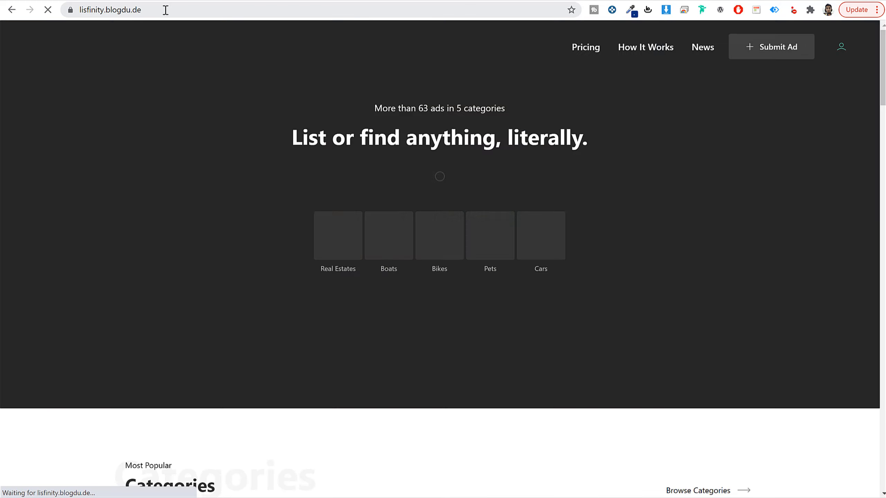
Step: View the demo's registration page at lisfinity.blogdu.de/register in an incognito window
left_click(164, 10)
key("ctrl+c")
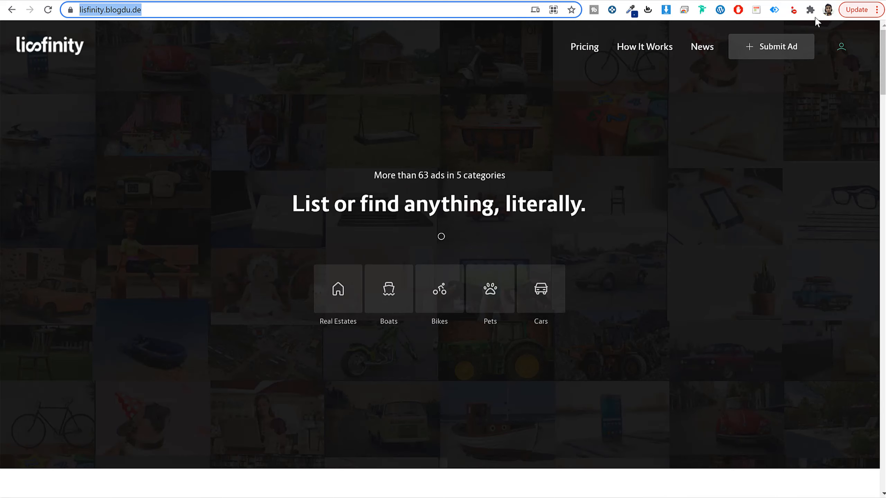
left_click(877, 9)
left_click(805, 72)
key("ctrl+v")
type("register/")
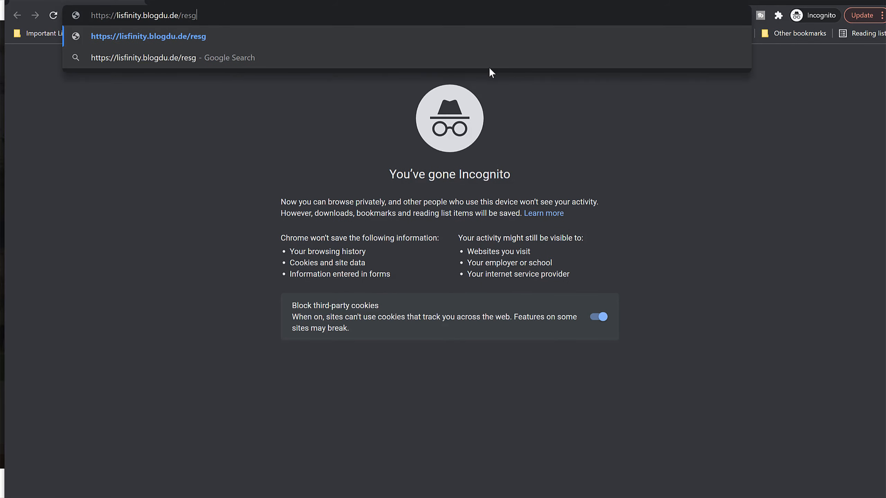
key("Return")
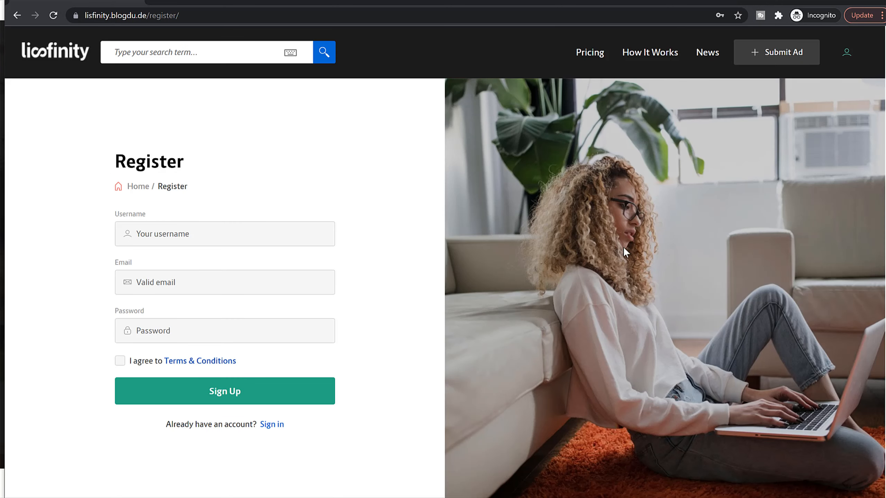
scroll(488, 272, "down", 5)
scroll(486, 274, "up", 5)
Step: Open the new site's /register page in another incognito tab, compare it with the demo's and leave the incognito window
left_click(145, 15)
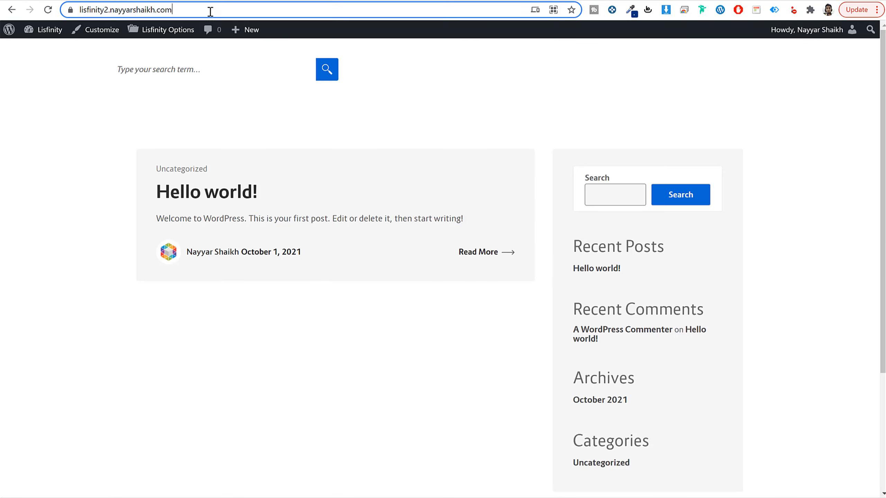
left_click(217, 10)
key("ctrl+c")
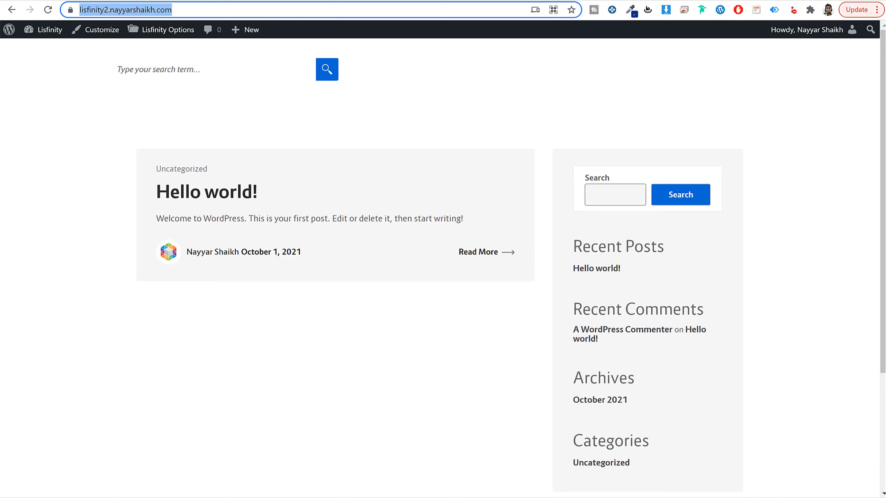
left_click(299, 492)
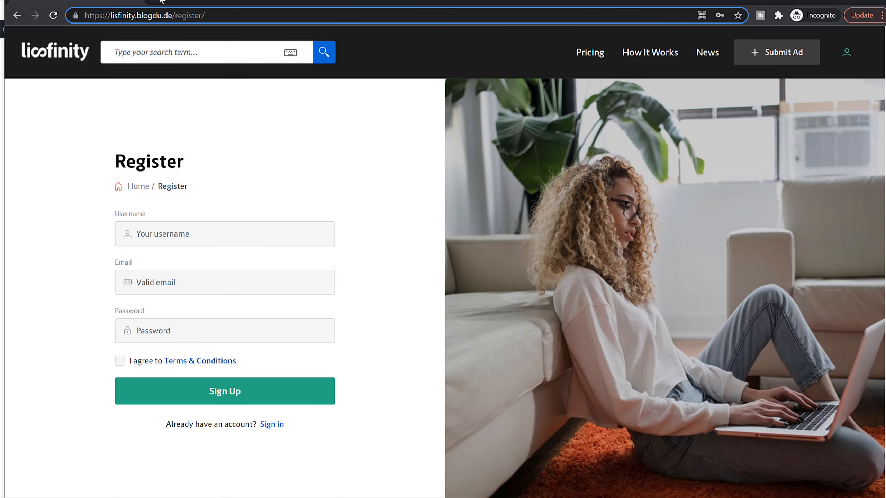
left_click(161, 2)
key("ctrl+v")
type("register")
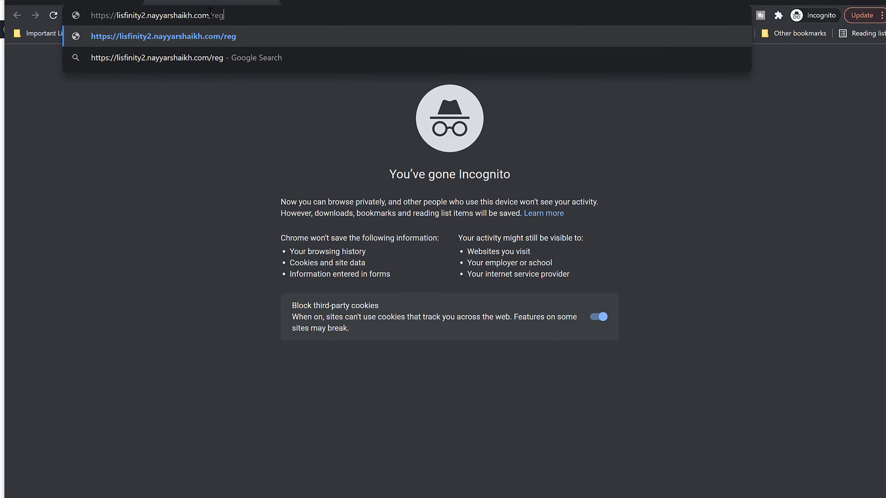
key("Return")
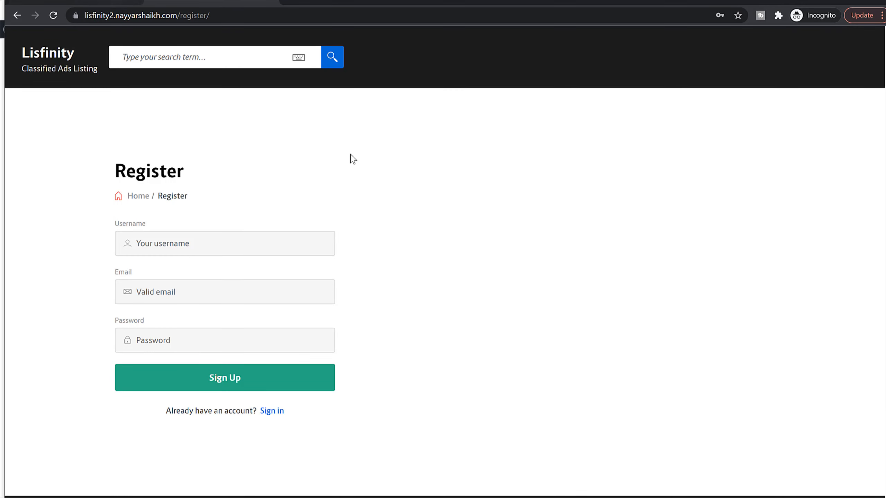
left_click(115, 2)
left_click(228, 3)
left_click(830, 1)
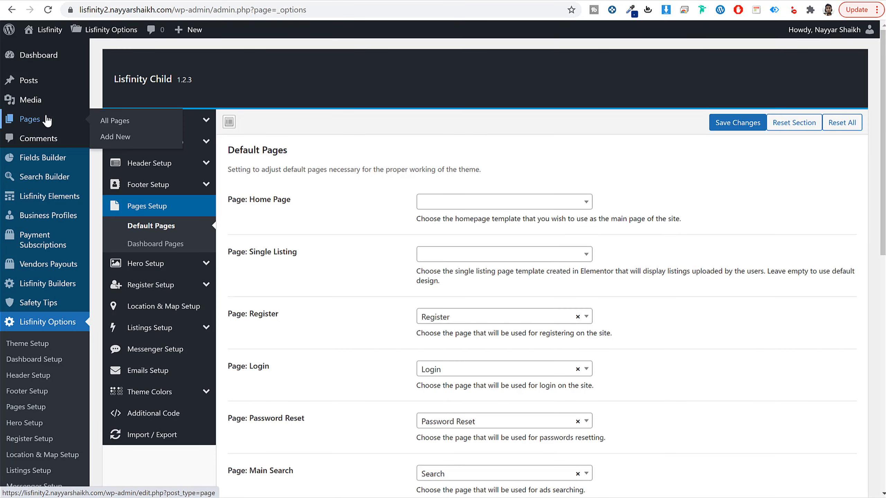
Step: Open the Login page from the site's page list for editing and set its background image to sign-in-copy.jpg
left_click(47, 120)
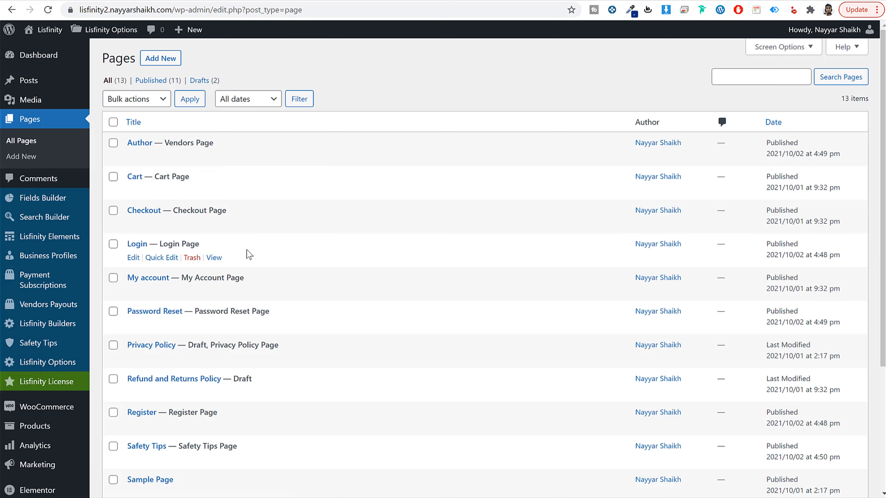
scroll(248, 254, "down", 1)
left_click(133, 201)
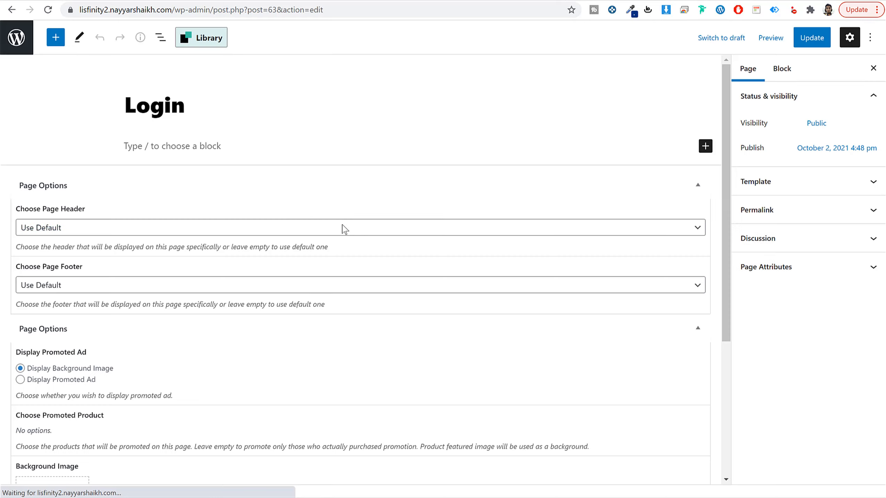
scroll(341, 251, "down", 5)
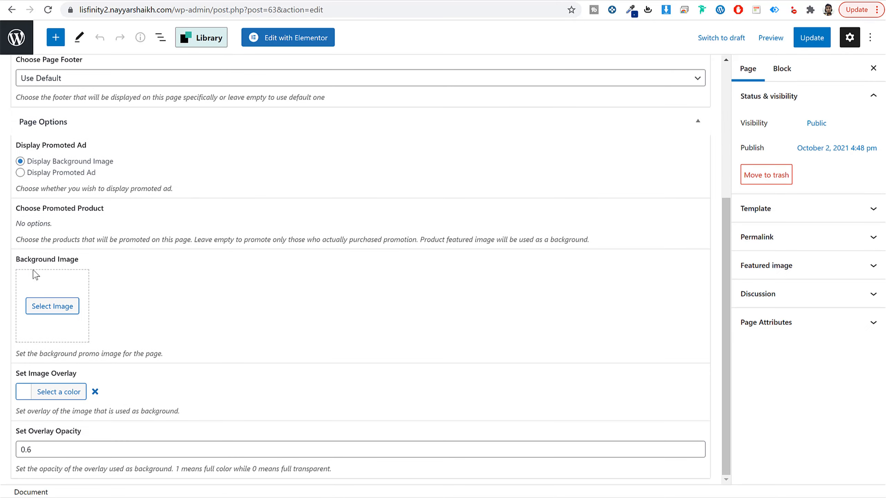
left_click(52, 310)
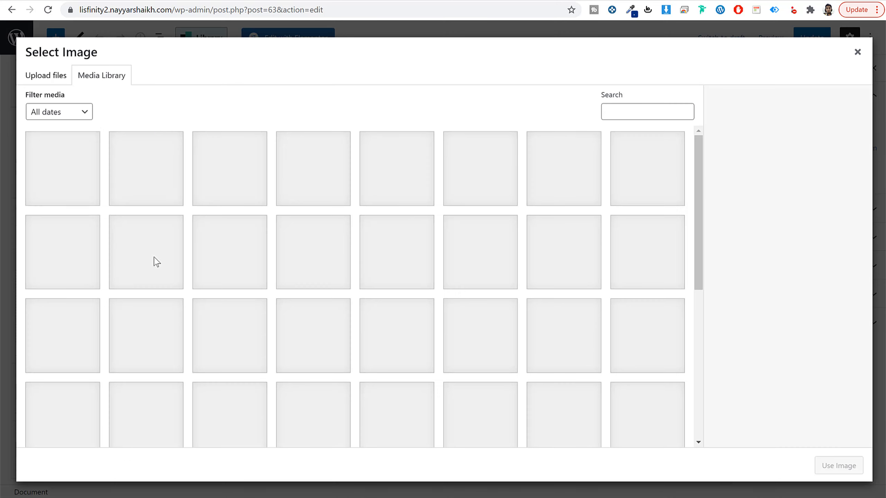
left_click(72, 182)
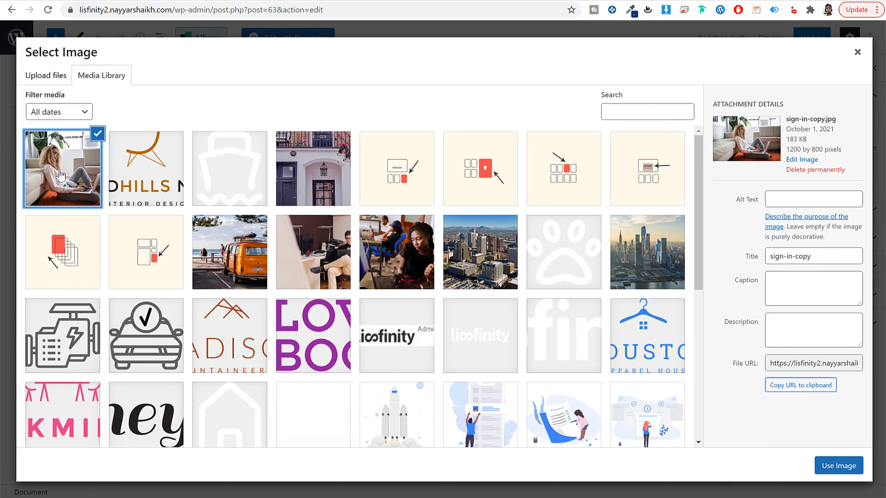
left_click(839, 465)
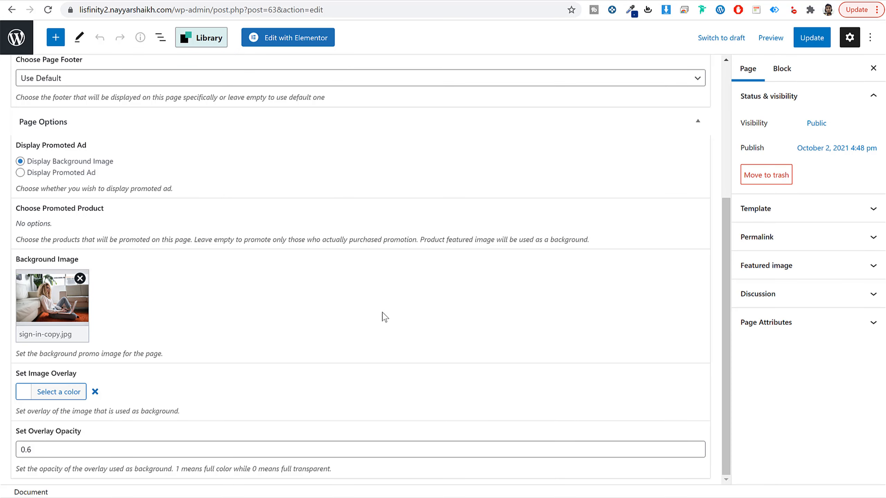
Step: Edit the Login page's image overlay opacity and update the page
left_click(29, 451)
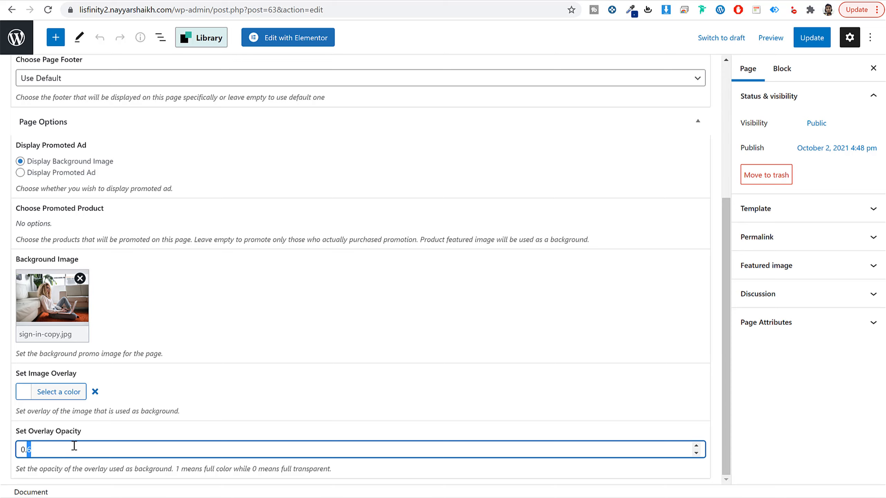
scroll(389, 399, "up", 5)
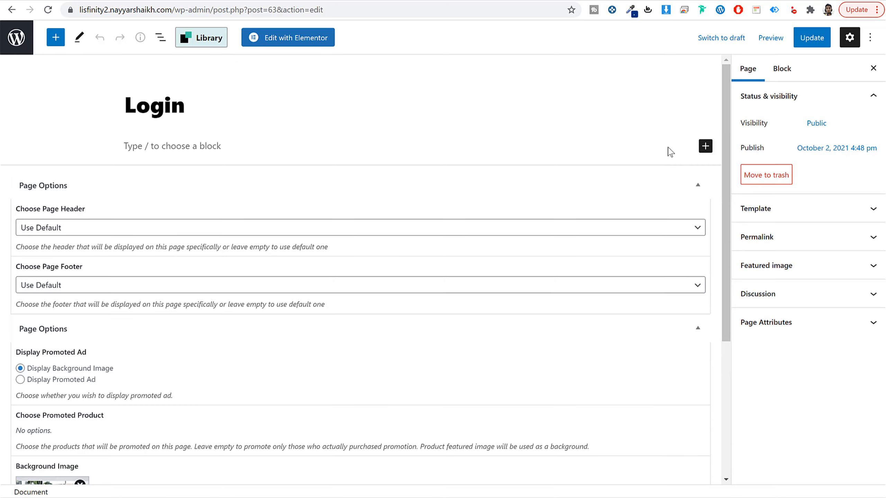
left_click(809, 39)
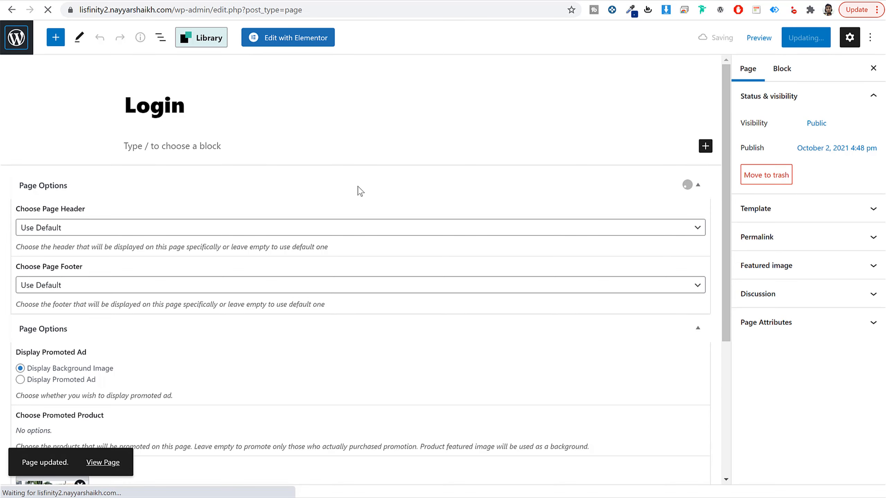
Step: Open the Register page from the page list for editing and set its background image to sign-in-copy.jpg
scroll(385, 237, "down", 5)
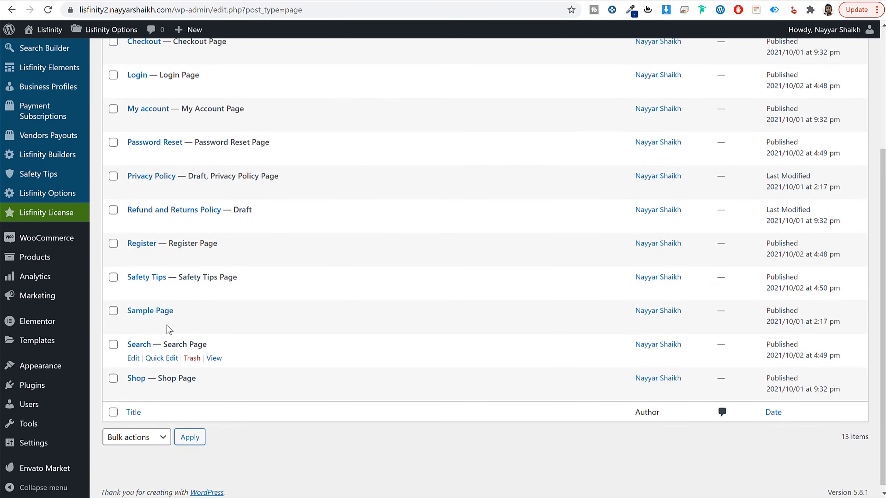
left_click(136, 257)
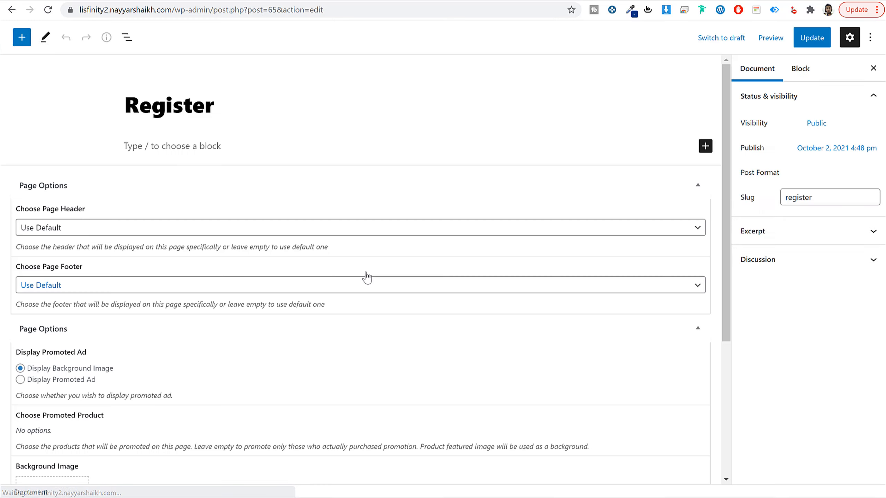
scroll(349, 289, "down", 5)
left_click(57, 306)
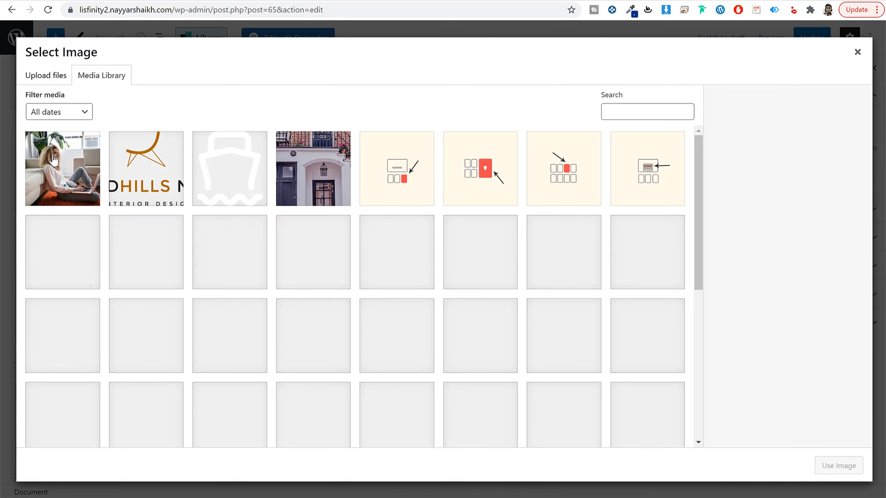
left_click(53, 159)
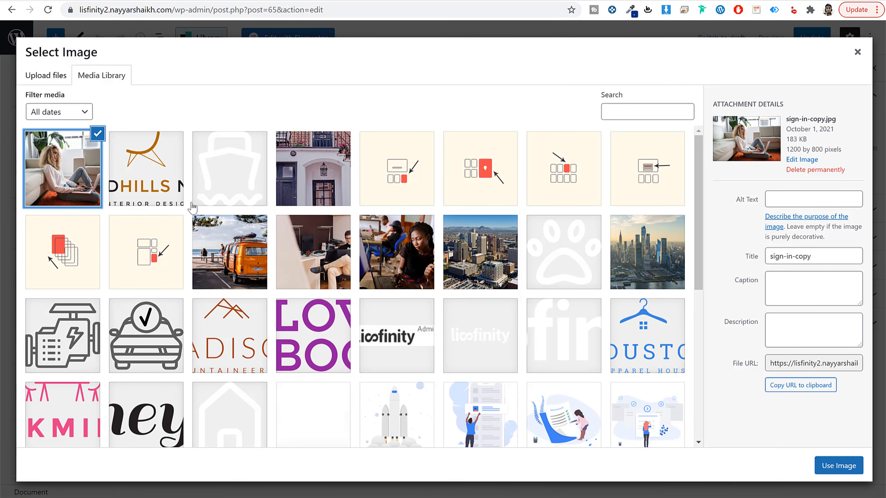
left_click(837, 466)
Step: Edit the Register page's image overlay opacity and update the page
left_click_drag(31, 450, 28, 456)
scroll(394, 422, "up", 5)
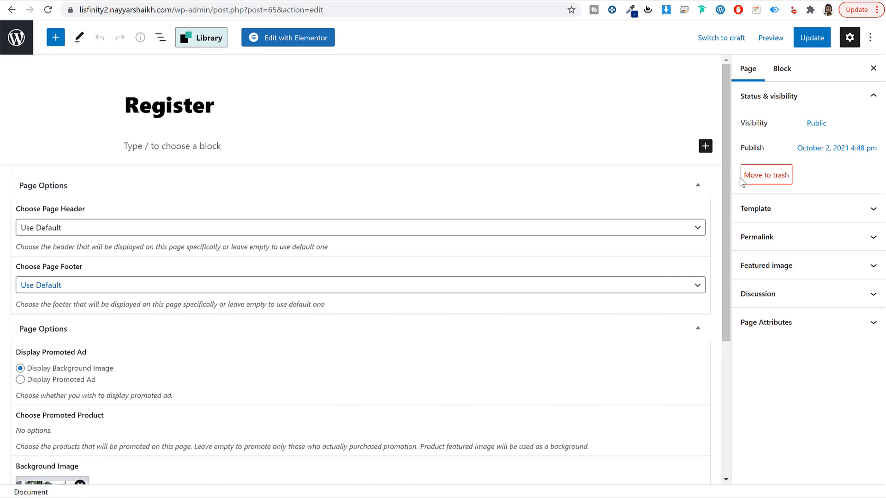
left_click(811, 37)
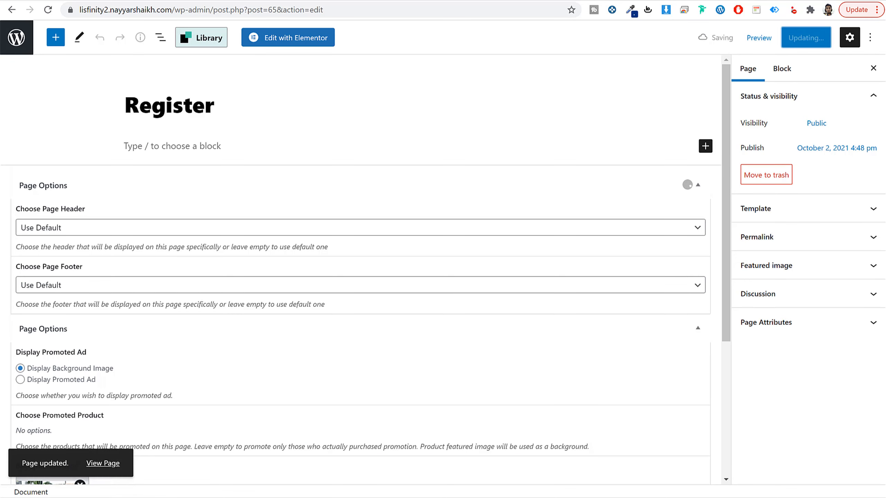
Step: Switch to the incognito window, reload the new site's /register page and review its layout
mouse_move(194, 497)
left_click(252, 496)
left_click(53, 16)
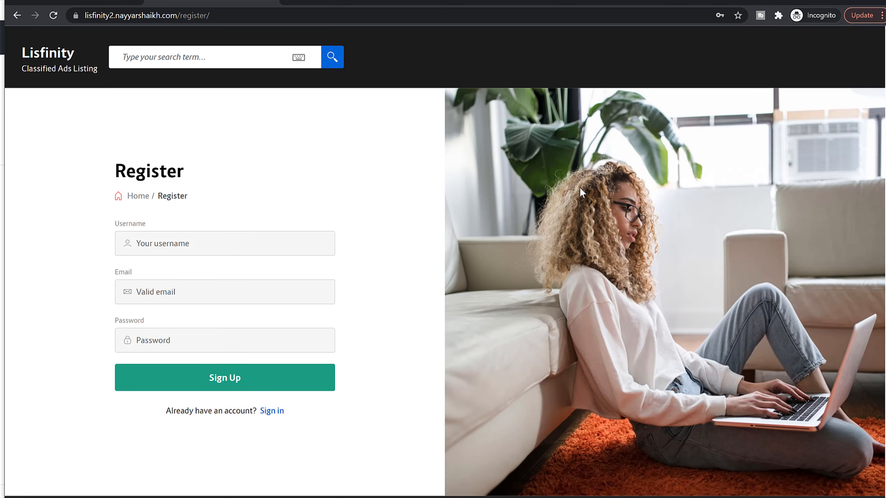
scroll(608, 255, "down", 3)
scroll(558, 366, "up", 3)
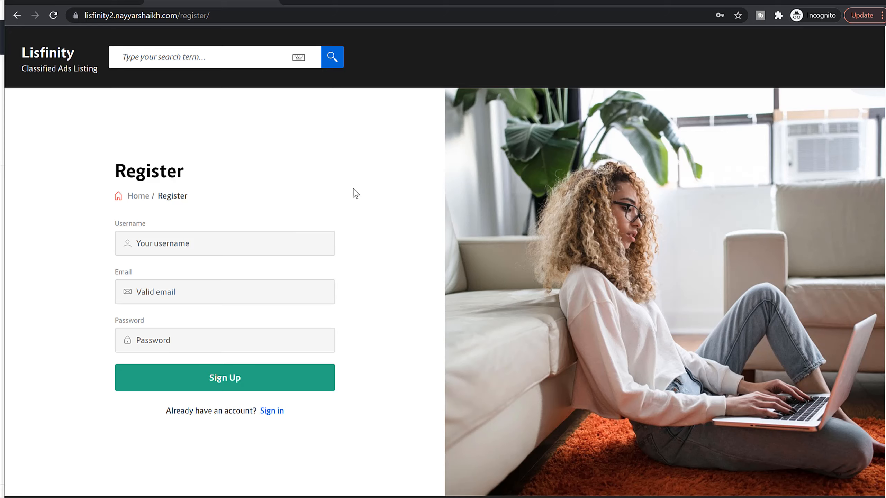
Step: Sign up a test user on the Register page by entering the username, email and account password
left_click(265, 243)
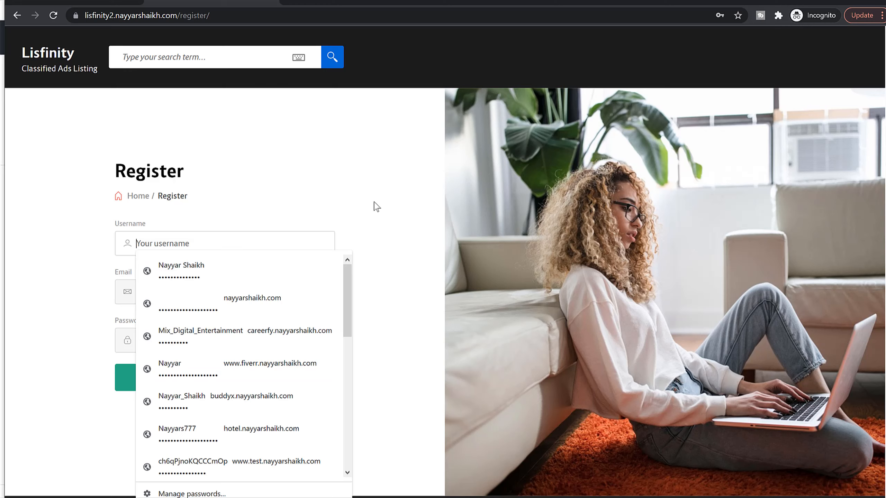
type("John Doe")
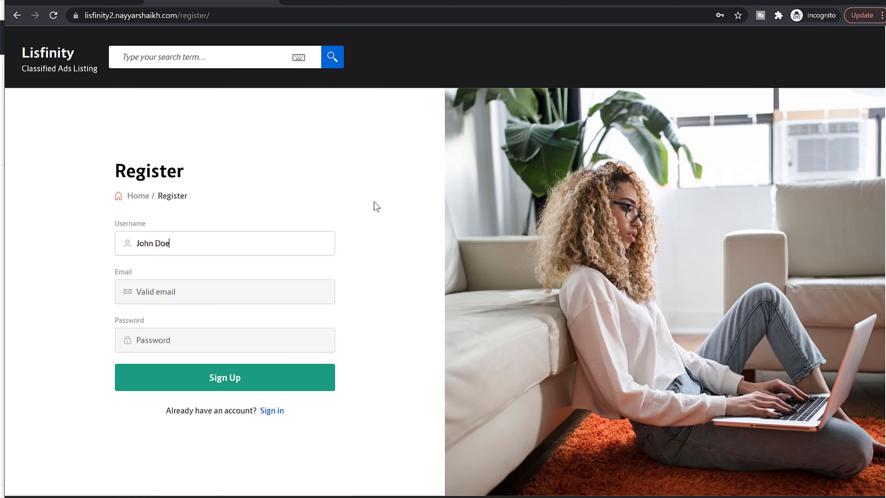
key("Tab")
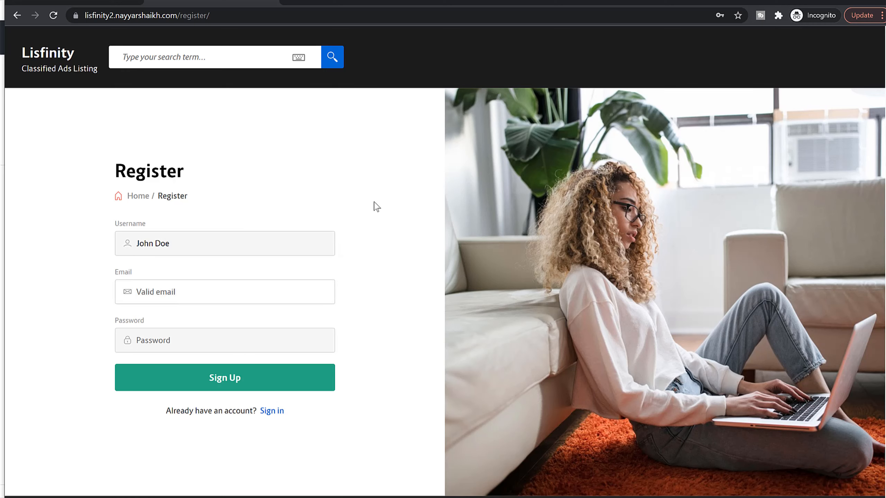
key("Tab")
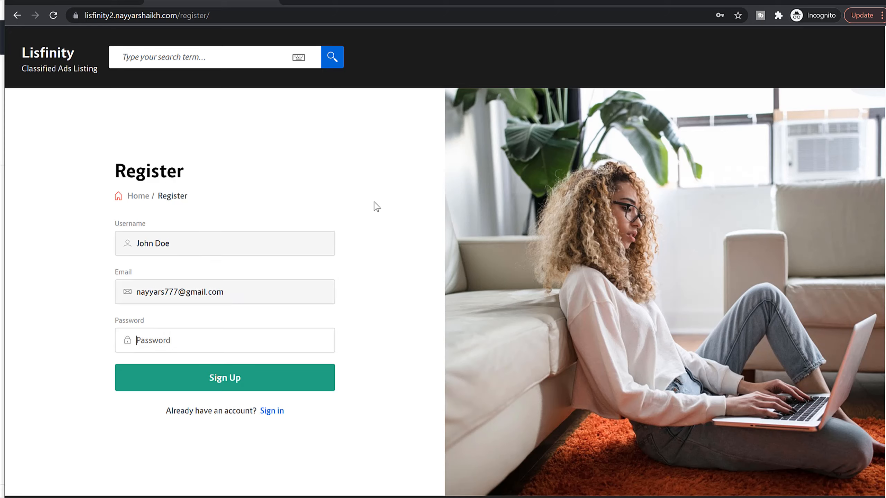
type("123")
left_click(308, 370)
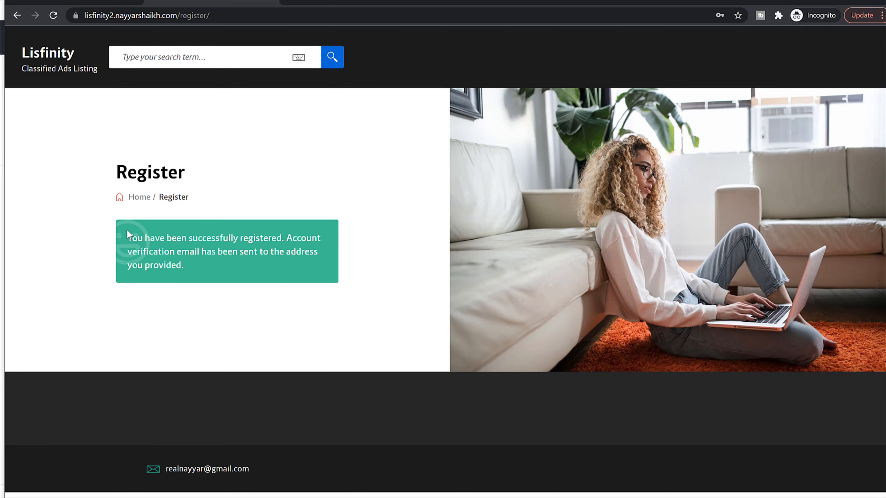
Step: Read the registration notice, then switch to Gmail and activate the new account through the link in the welcome email
left_click_drag(161, 242, 212, 266)
left_click(271, 260)
left_click(295, 2)
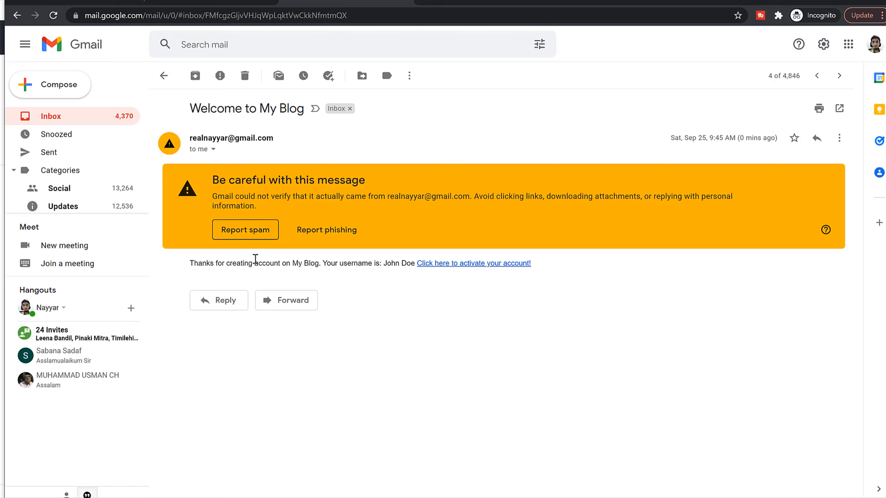
left_click(475, 265)
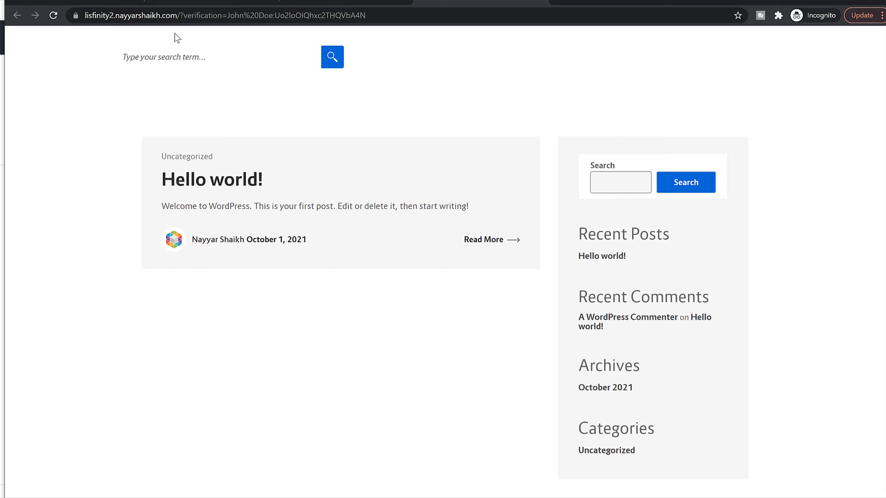
Step: Open the new site's /login page and check its address
left_click_drag(181, 15, 536, 32)
type("login")
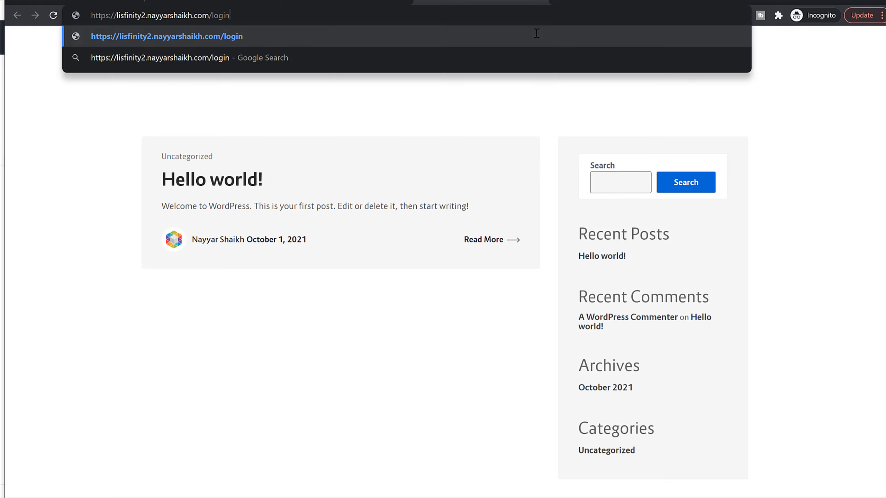
key("Return")
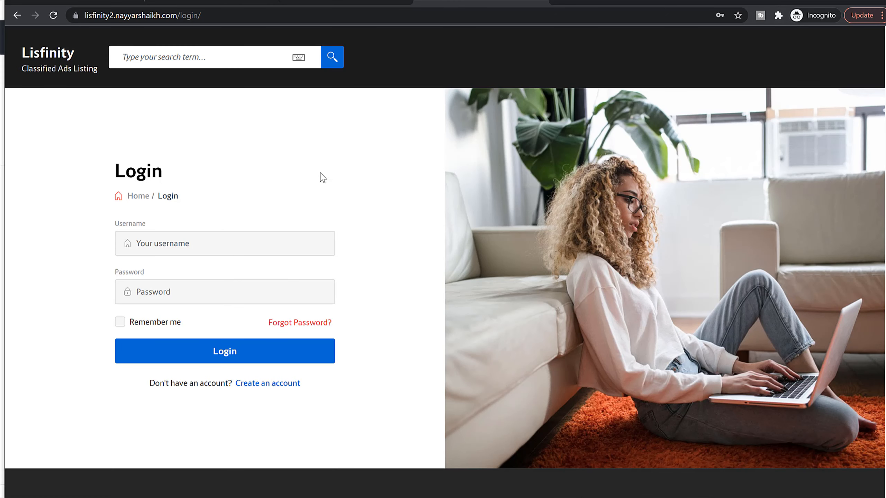
left_click_drag(228, 17, 181, 29)
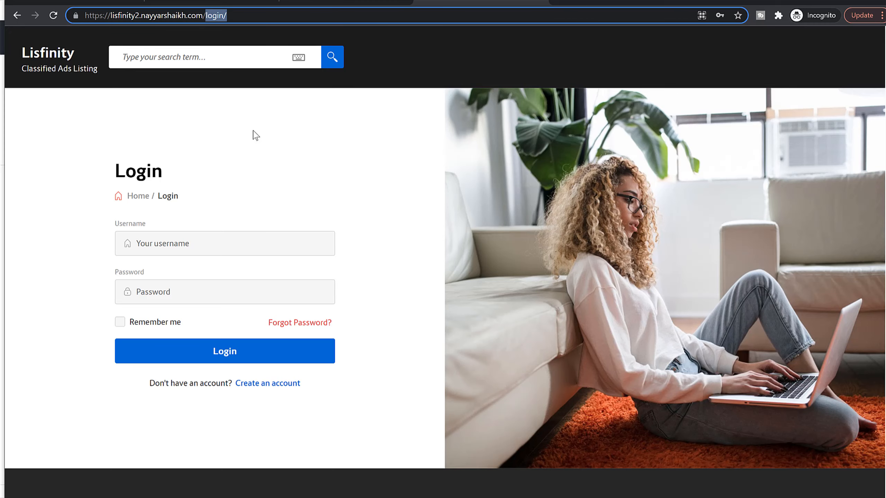
left_click(310, 113)
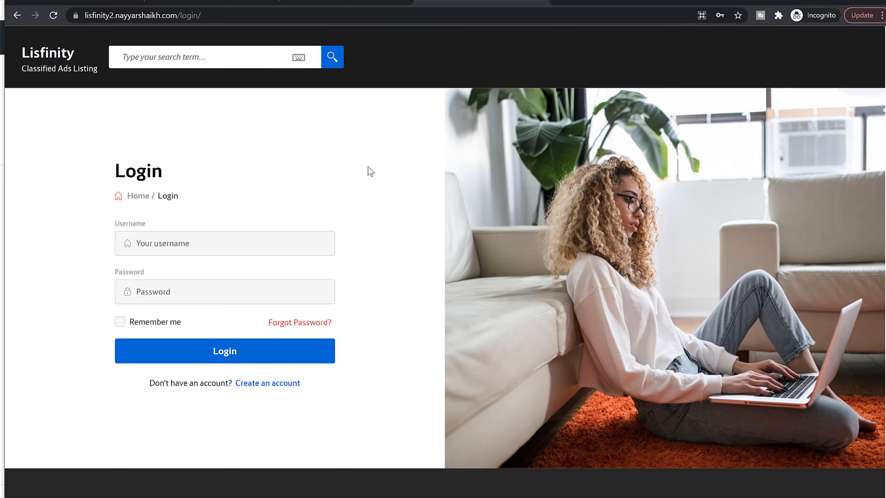
Step: Log in to the new site with the test user's username and account password
left_click(238, 245)
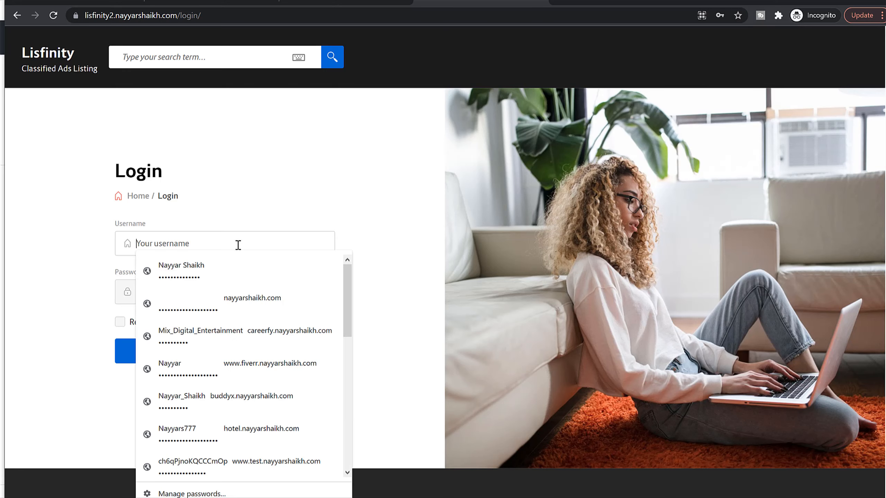
type("nayyars")
key("ctrl+a")
type("John Doe")
key("Tab")
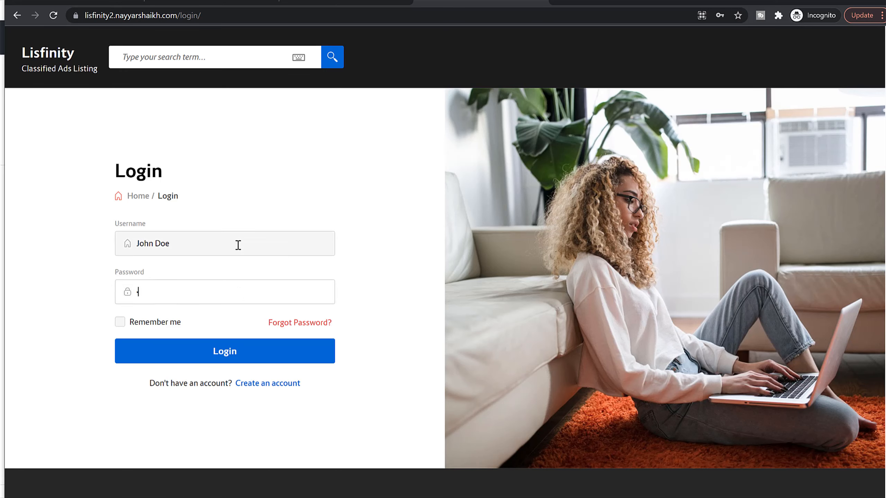
type("••••••••••")
left_click(250, 351)
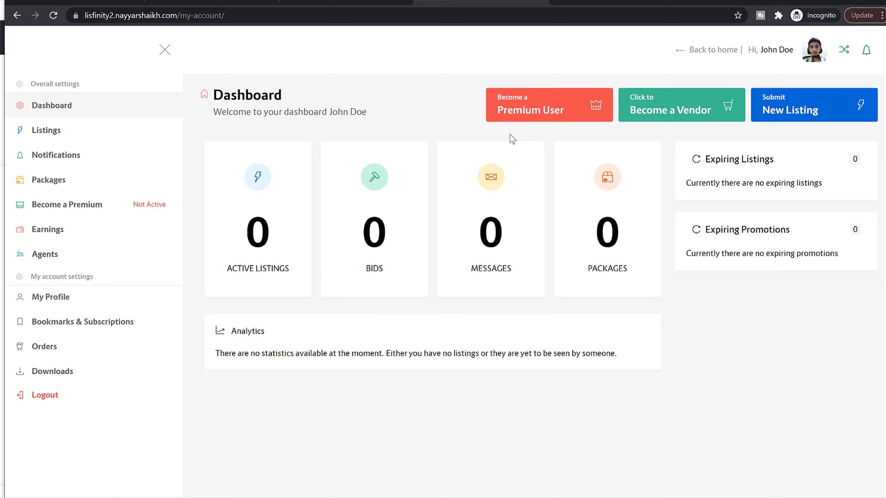
Step: Review the my-account dashboard and its Listings section, then try to submit a new listing and read the Packages notice
left_click(201, 20)
left_click_drag(225, 20, 180, 20)
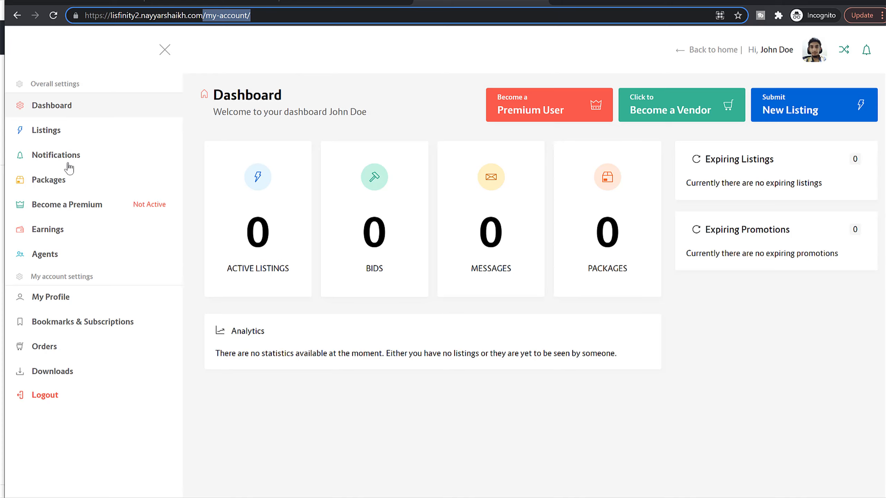
left_click(62, 137)
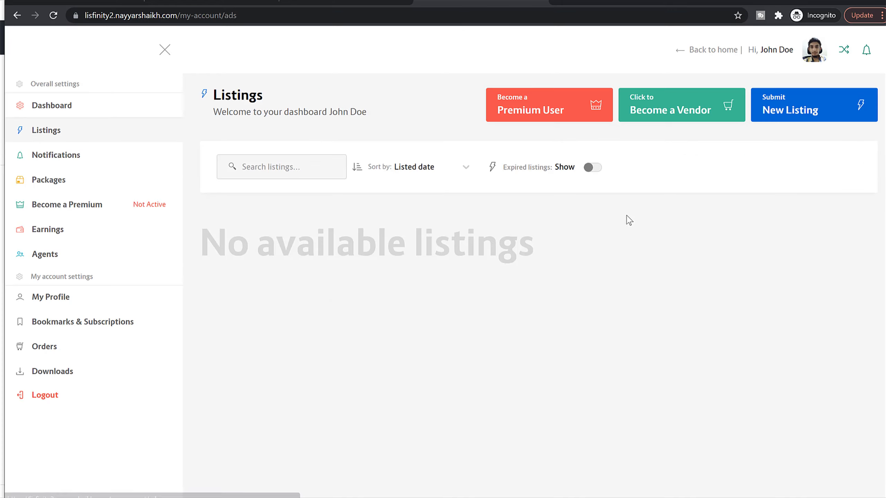
left_click(801, 112)
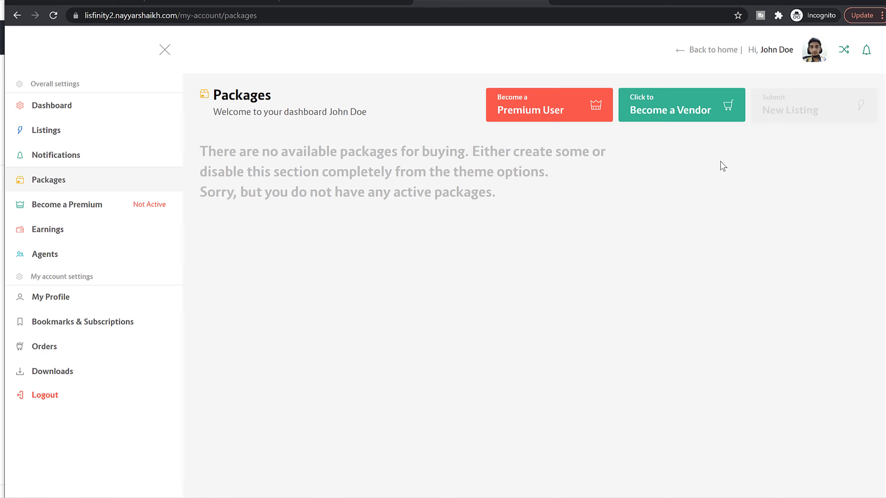
left_click_drag(198, 147, 549, 209)
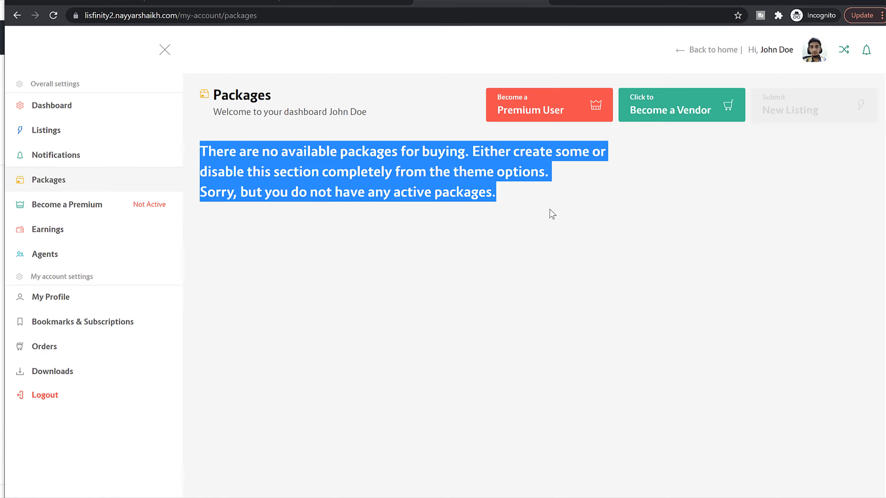
left_click(558, 215)
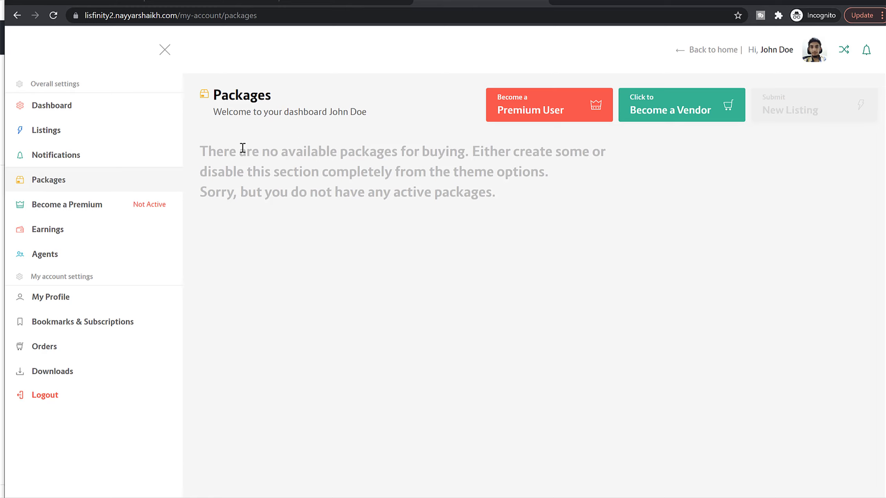
Step: Switch to the Lisfinity demo site, start submitting an ad and review its active package and the packages offered for purchase
left_click(812, 1)
left_click(96, 1)
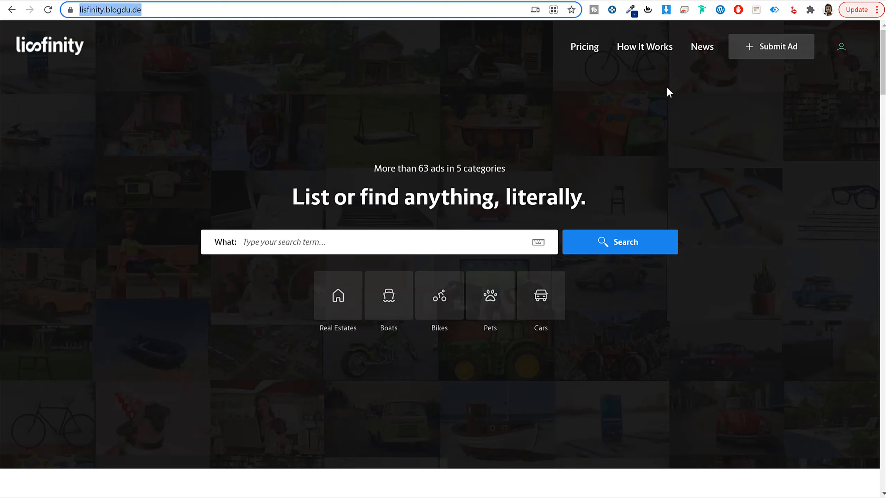
left_click(772, 51)
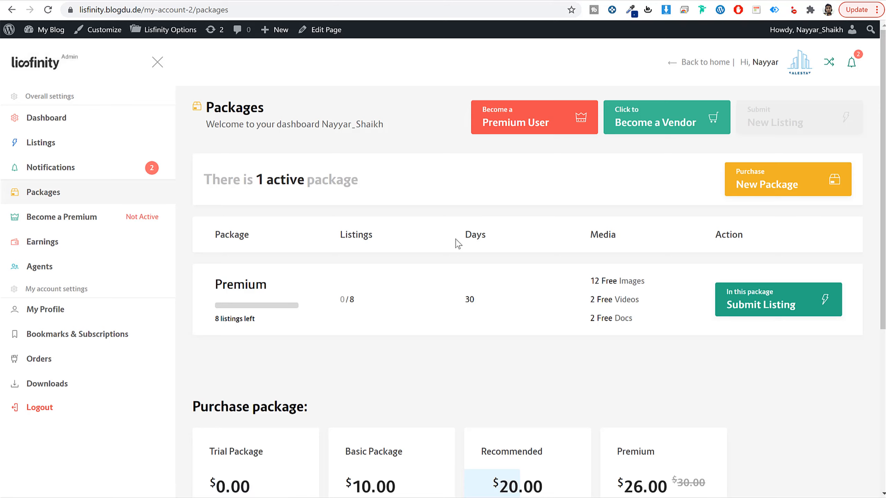
scroll(473, 277, "down", 5)
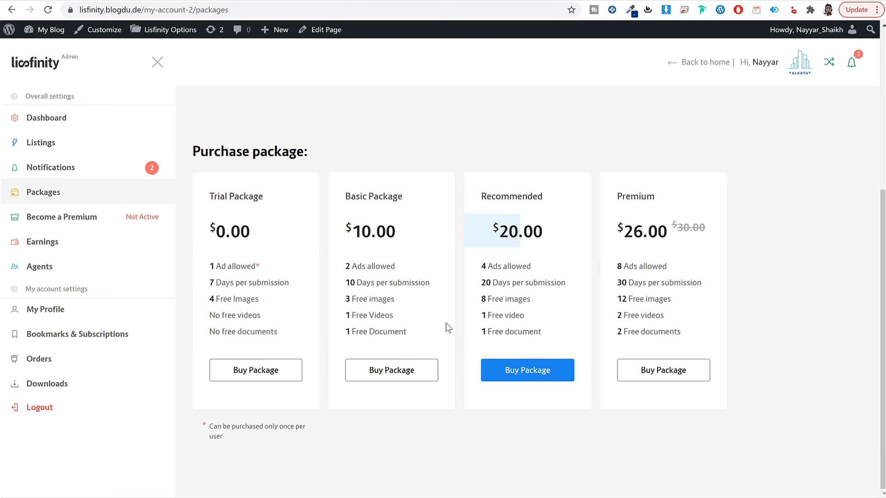
scroll(524, 369, "up", 5)
left_click_drag(279, 293, 200, 295)
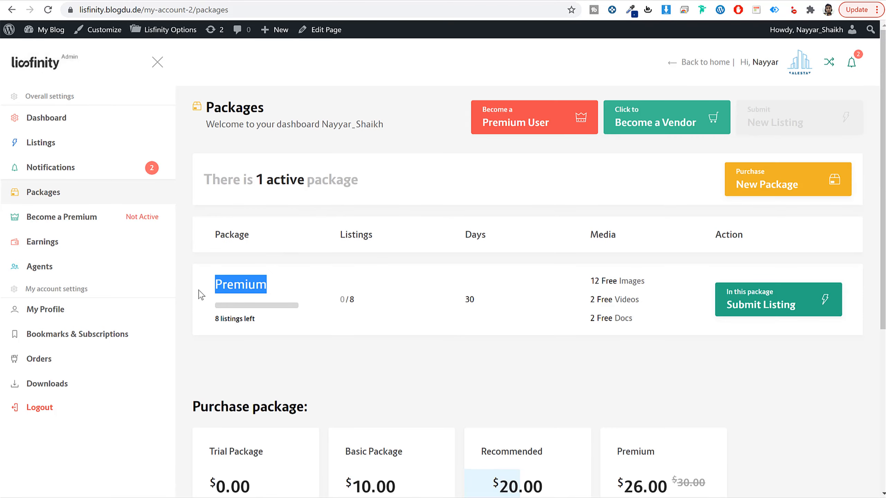
scroll(303, 303, "down", 5)
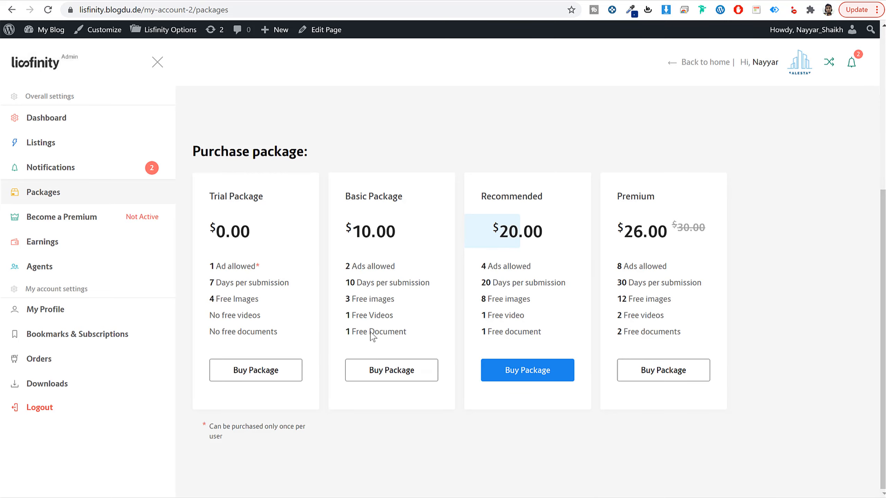
left_click(696, 384)
scroll(696, 383, "up", 5)
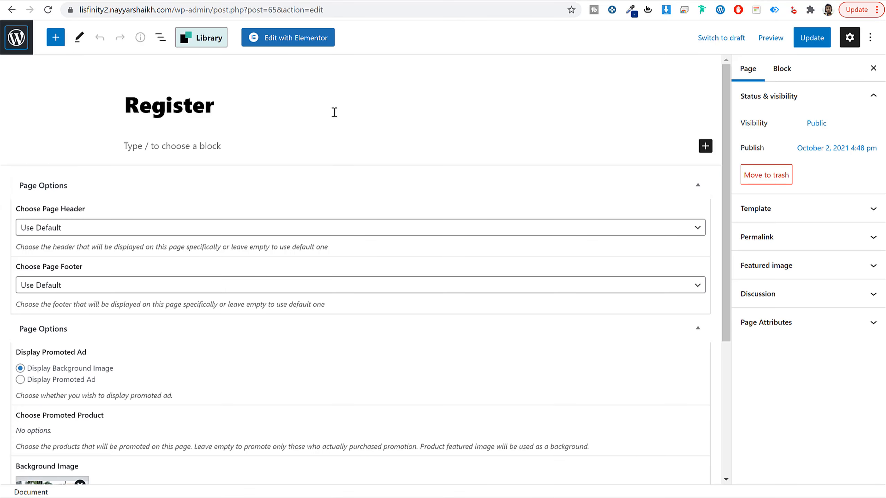
Step: Switch to the new site's WordPress admin and start creating a WooCommerce product
left_click(16, 38)
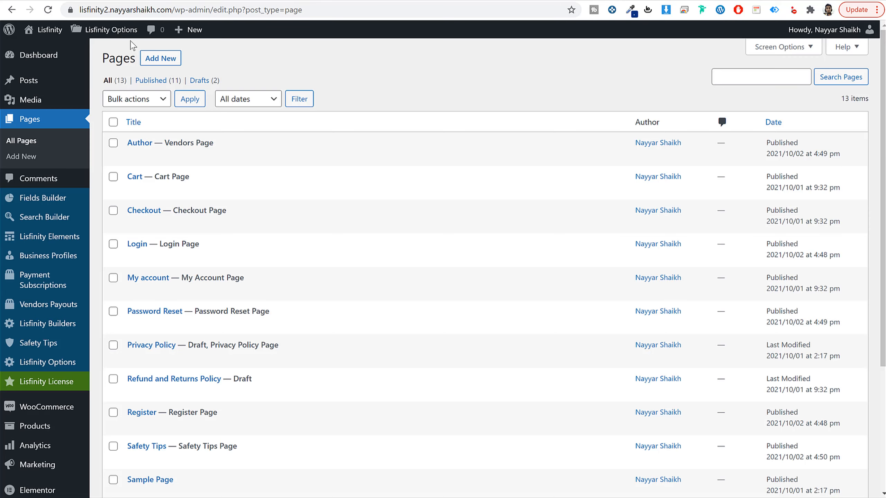
left_click(48, 431)
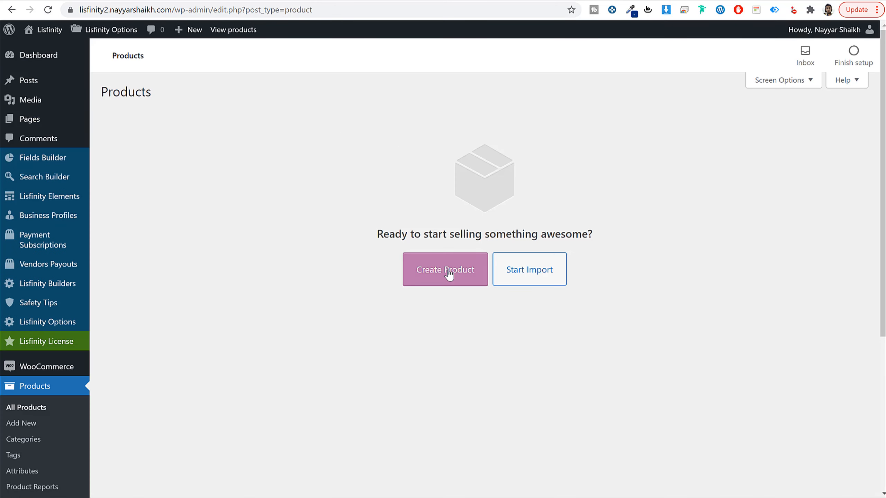
left_click(449, 274)
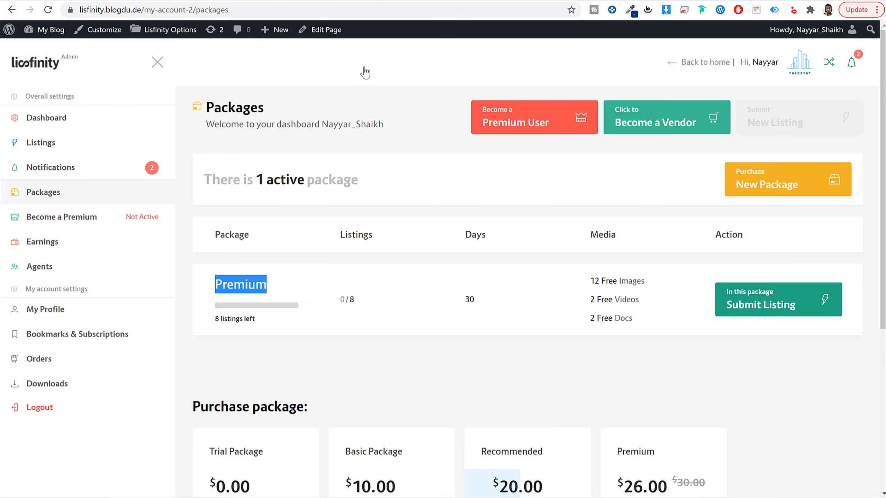
Step: Switch to the demo site's packages page and check the name of the free package
scroll(619, 352, "down", 7)
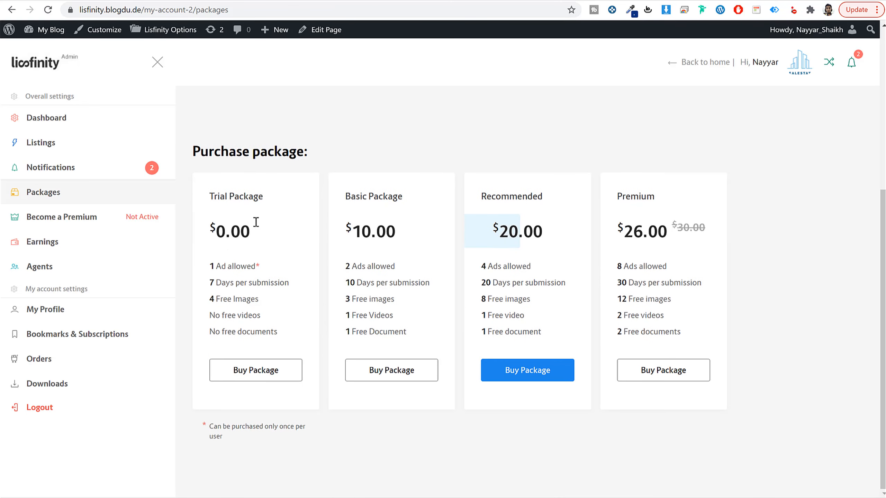
left_click_drag(270, 199, 214, 193)
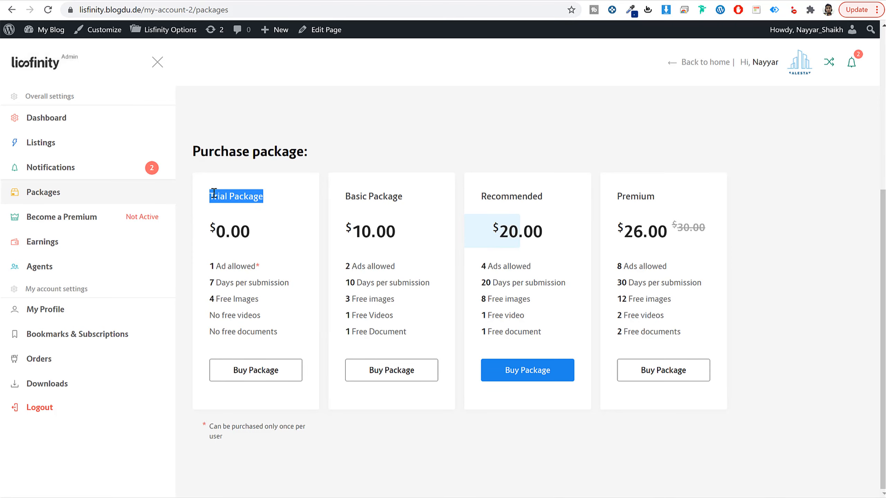
left_click(333, 197)
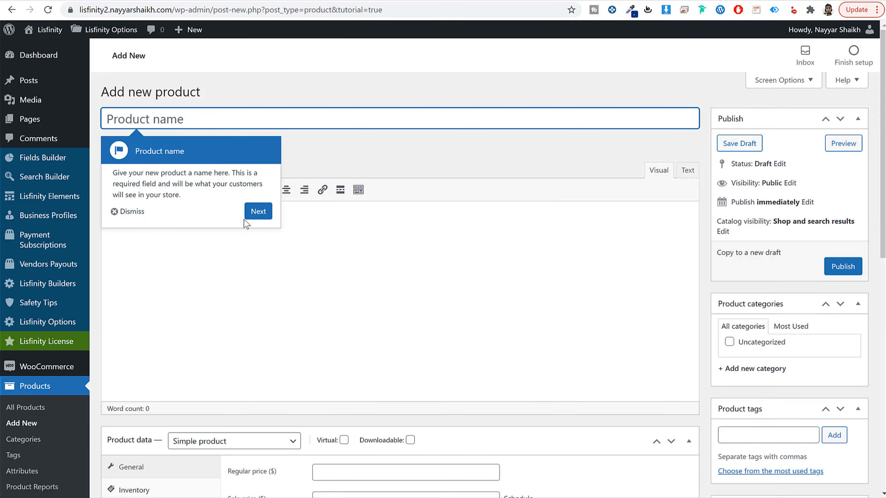
Step: Return to the new product, dismiss the product tutorial and name the product Trial Package
left_click(116, 213)
left_click(165, 124)
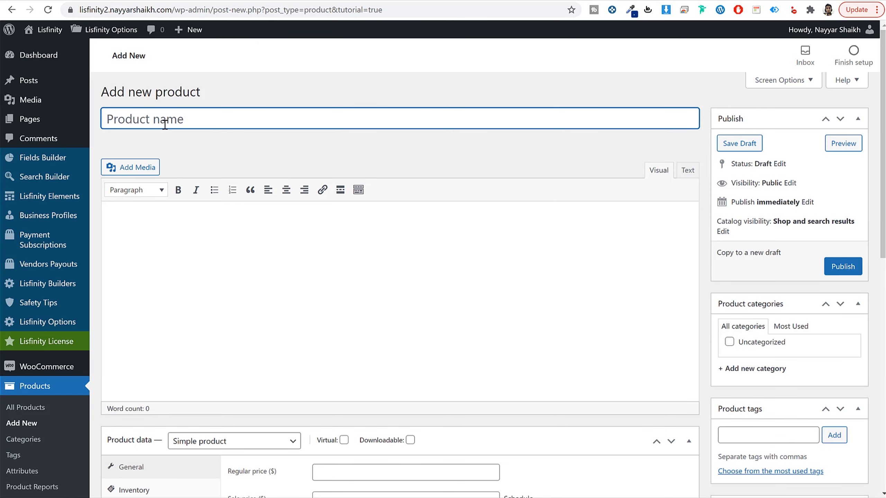
type("Trial")
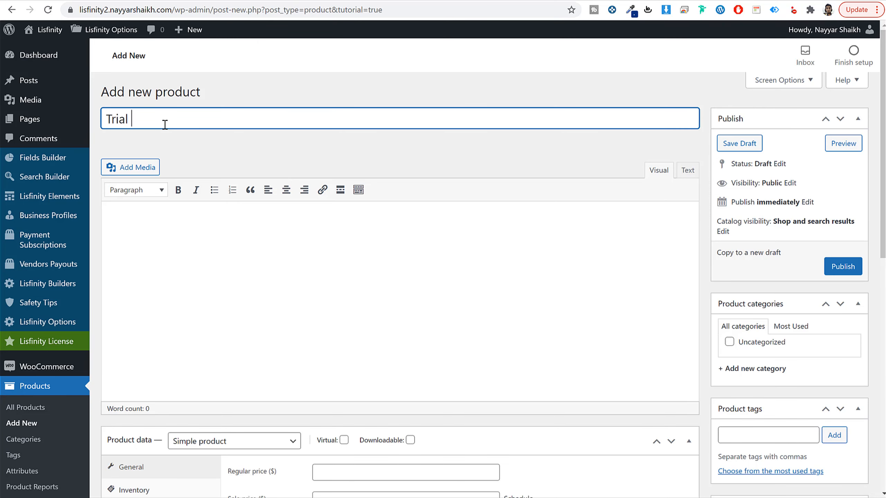
type(" Packape")
key("BackSpace")
key("BackSpace")
type("ge")
Step: Make the product a Payment Package product and set its regular price to 0, matching the demo site's Trial Package
scroll(389, 247, "down", 10)
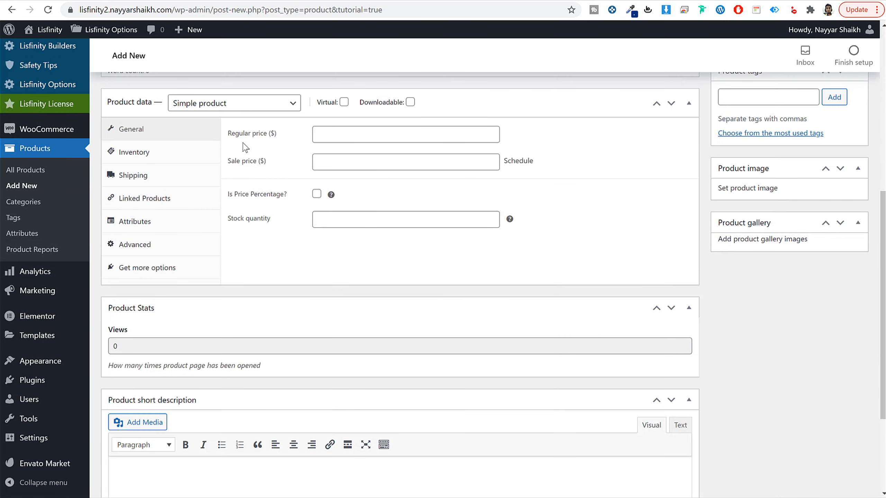
left_click(211, 104)
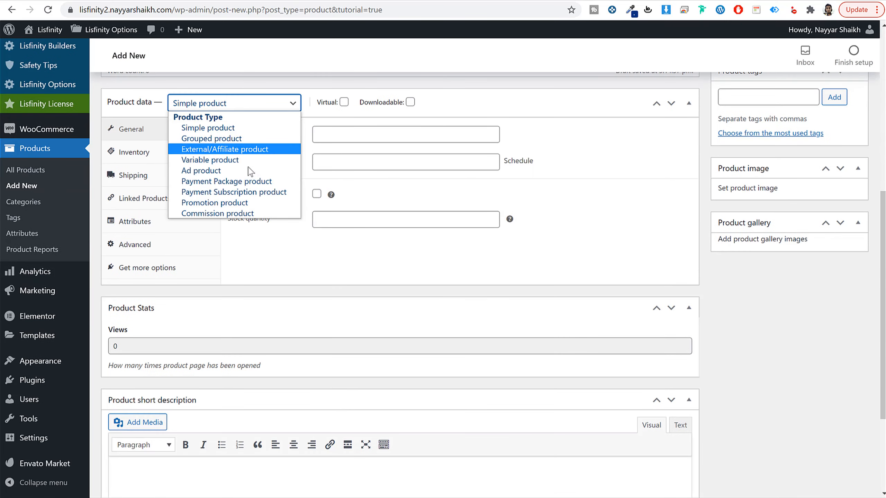
left_click(234, 181)
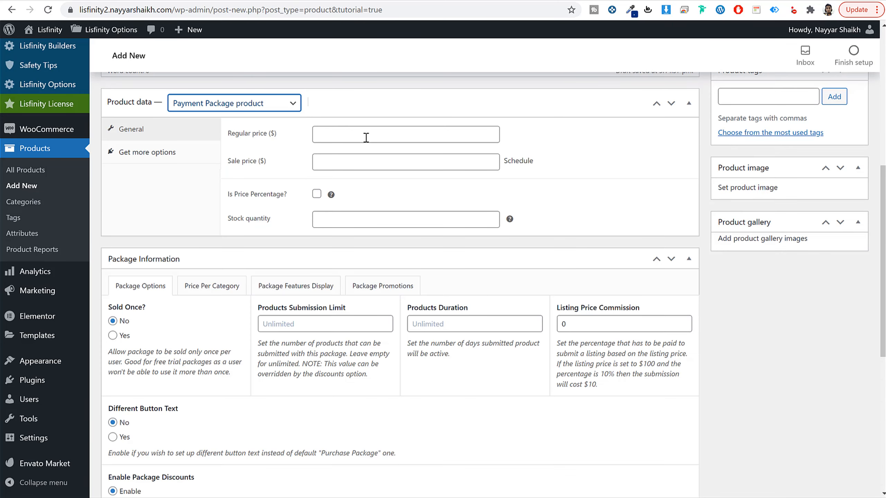
left_click(366, 136)
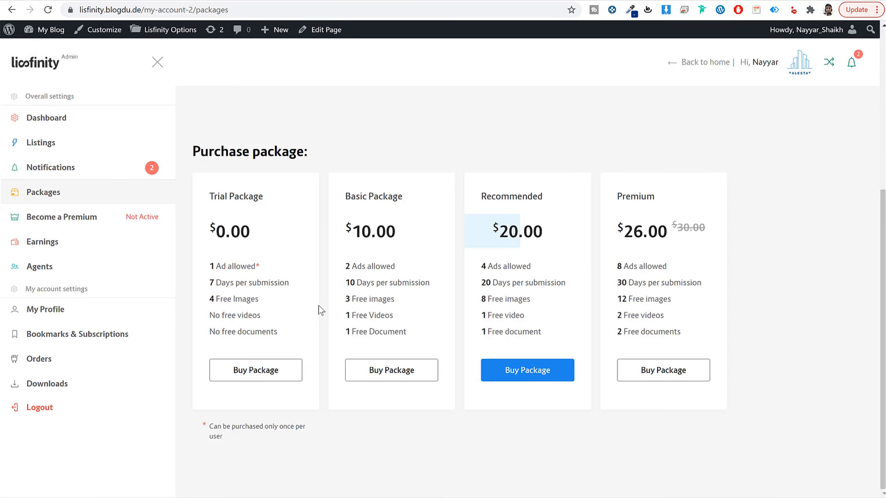
left_click_drag(257, 233, 213, 228)
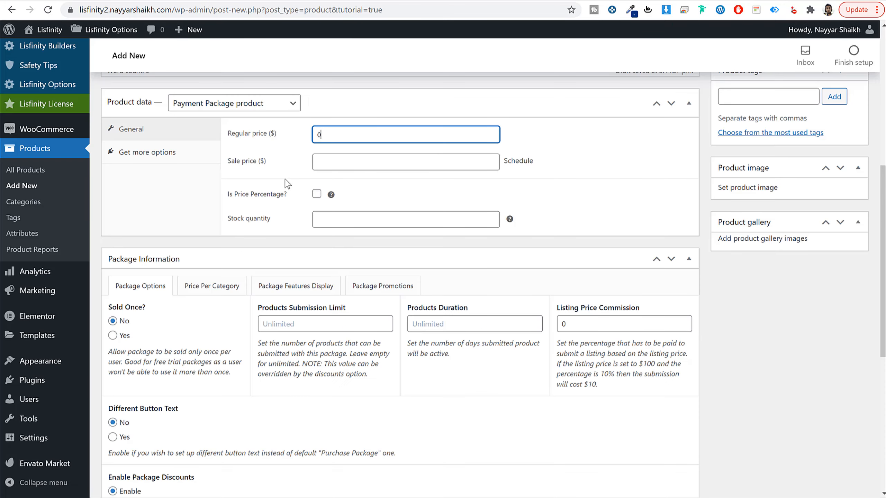
double_click(273, 134)
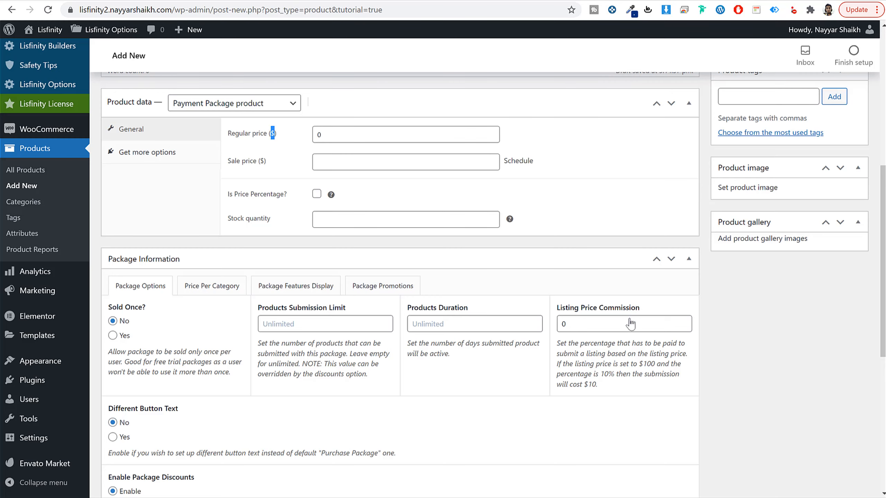
Step: Allow the package to be sold only once per user, with a products submission limit of 1 and a duration of 7 days
scroll(774, 371, "down", 5)
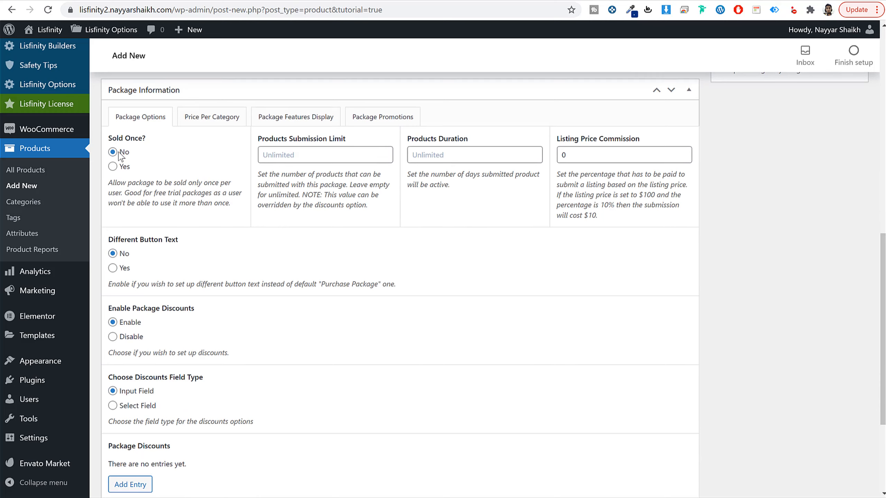
left_click(122, 171)
left_click(307, 153)
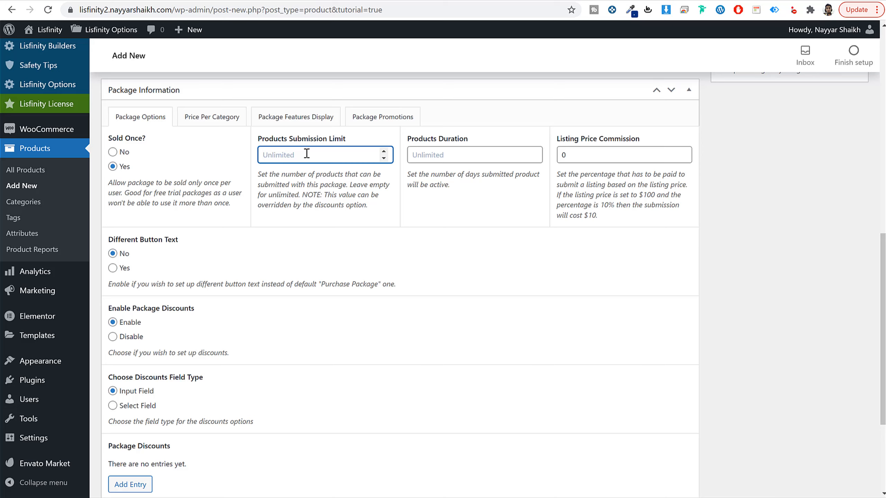
type("1")
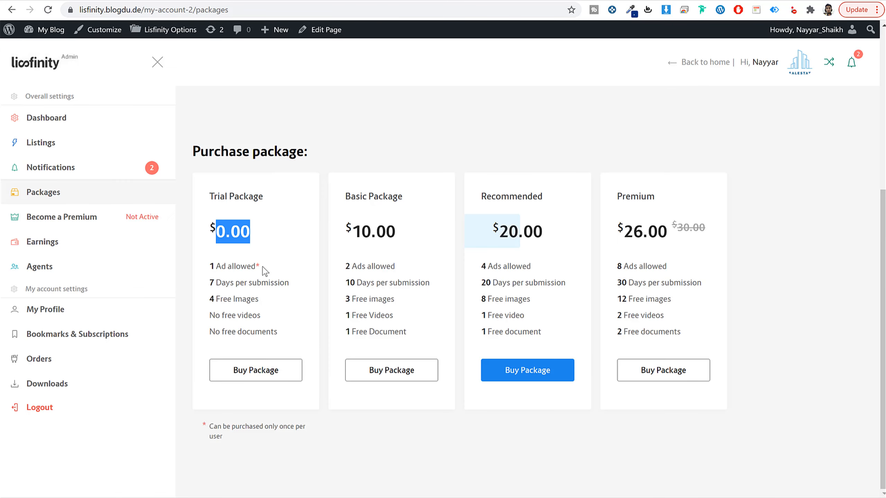
left_click_drag(263, 267, 204, 267)
left_click_drag(299, 283, 205, 286)
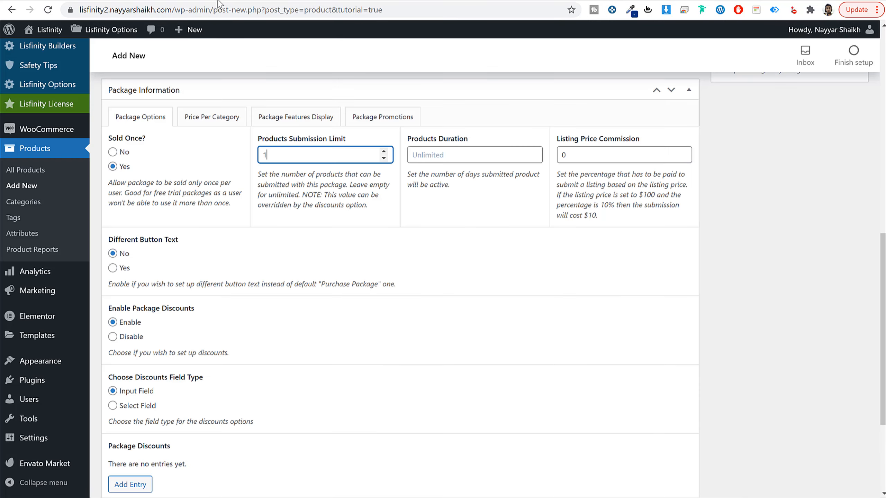
left_click(470, 154)
type("7")
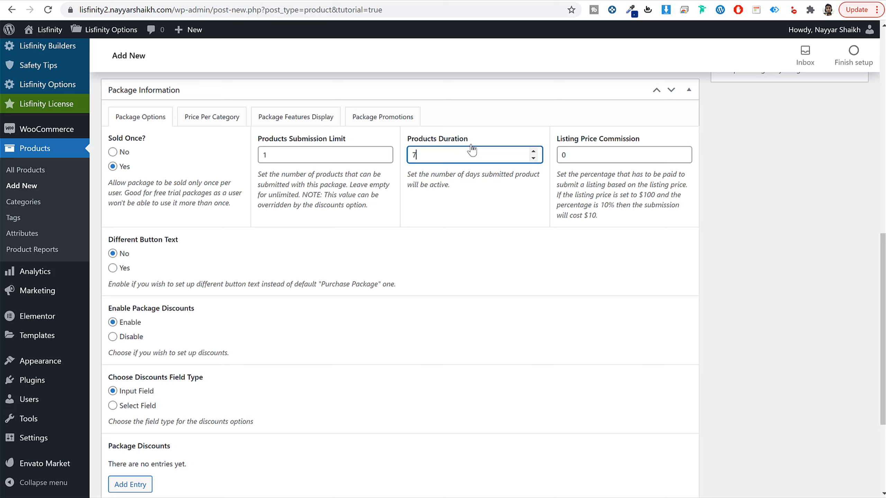
Step: Add a first package feature reading "1 Ad allowed", copied from the Trial Package on the demo site
left_click(206, 122)
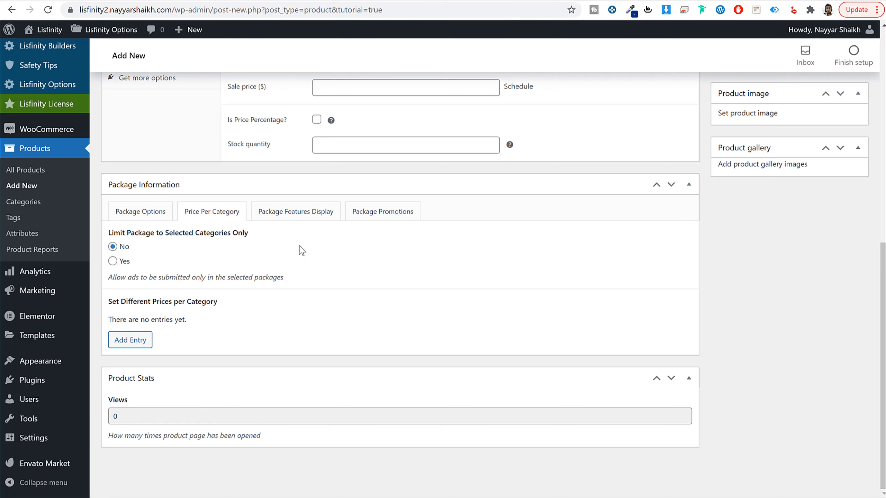
left_click(309, 213)
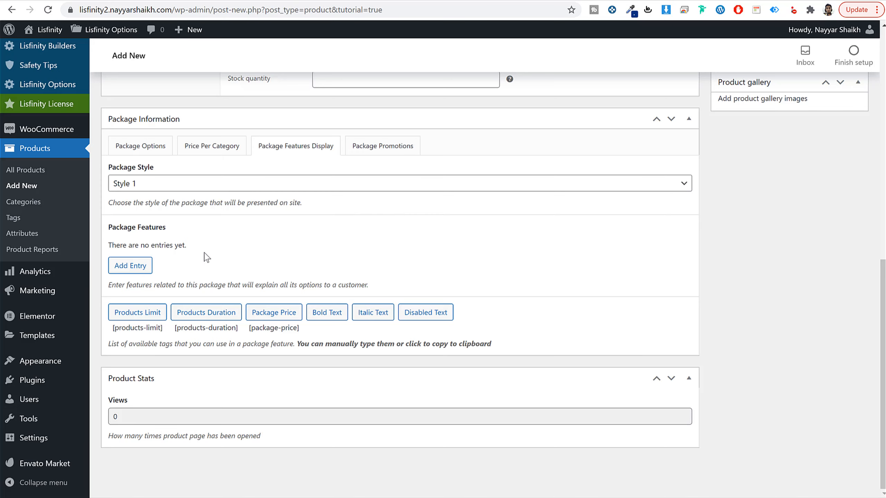
left_click(140, 272)
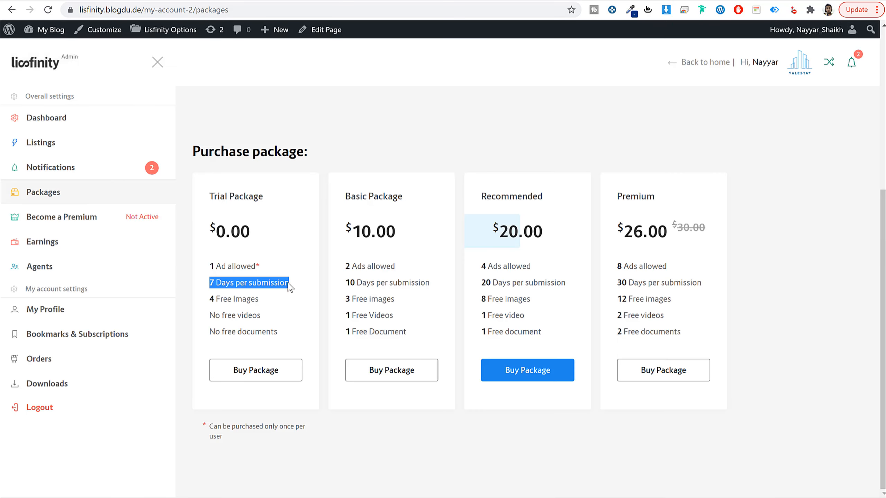
left_click(259, 265)
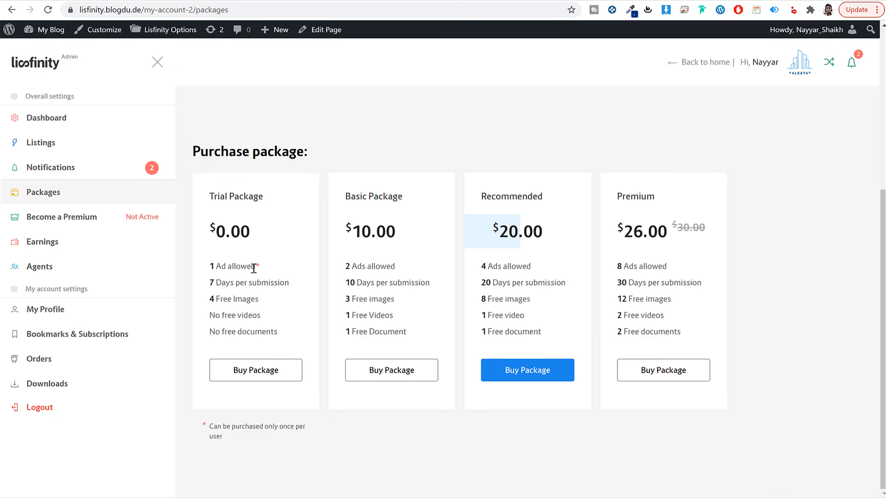
left_click_drag(252, 266, 206, 265)
key("ctrl+c")
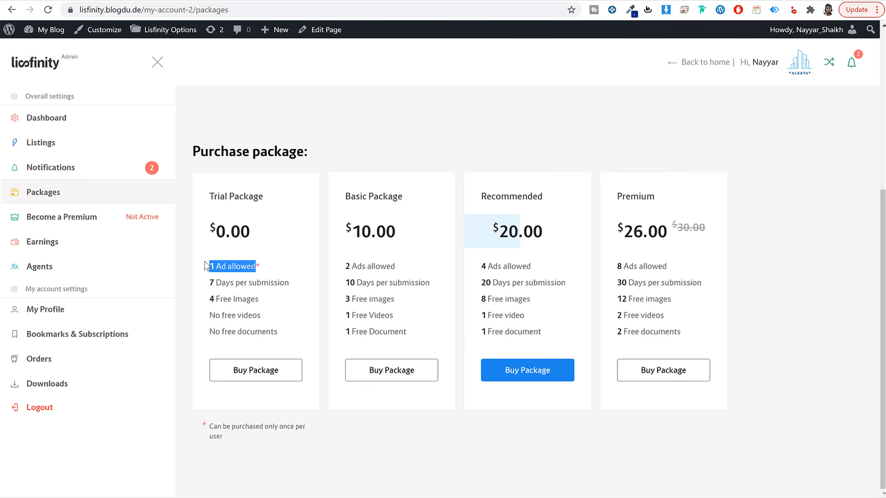
left_click(175, 0)
left_click(191, 282)
key("ctrl+v")
scroll(247, 302, "down", 3)
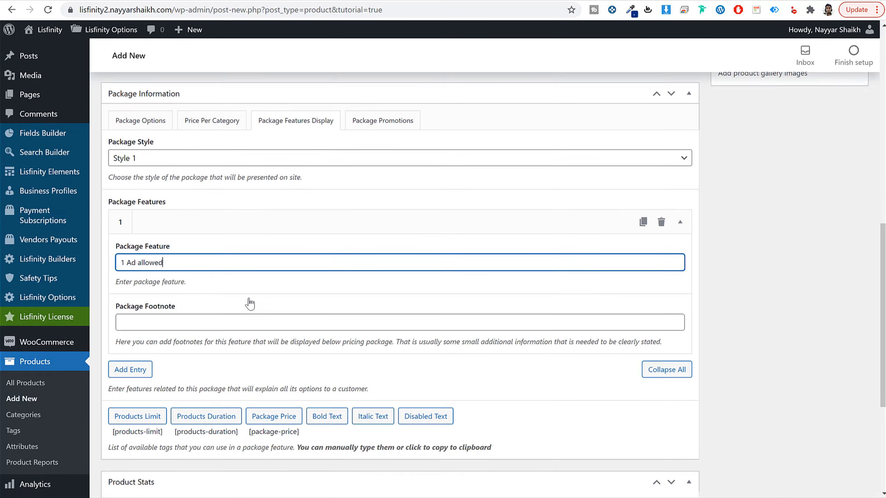
Step: Copy the demo package's footnote "Can be purchased only once per user" into the first feature's footnote
left_click(47, 0)
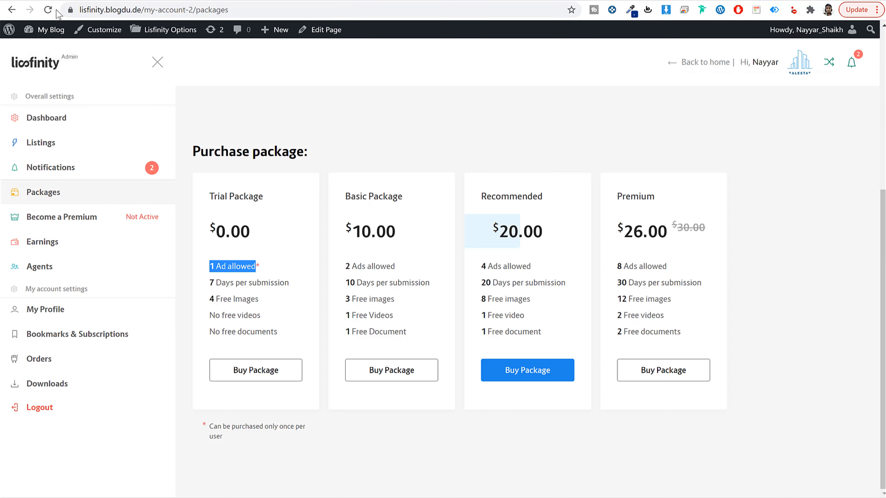
left_click(260, 267)
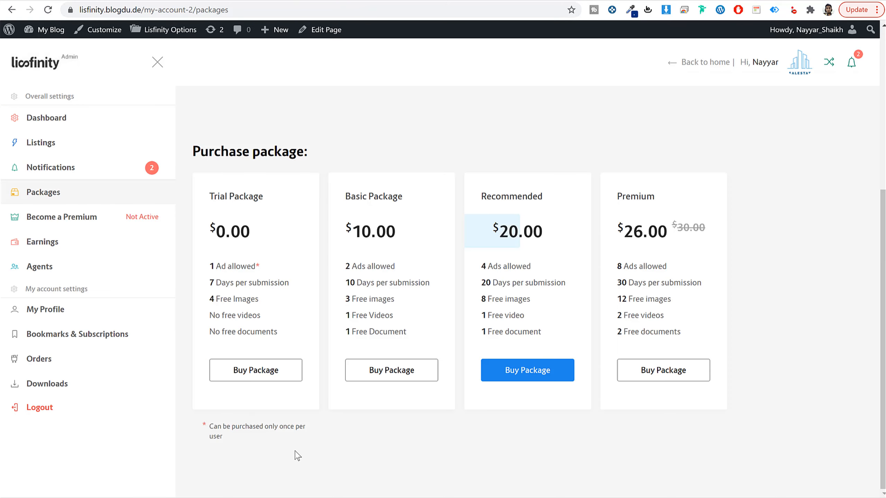
left_click_drag(211, 426, 236, 445)
key("ctrl+c")
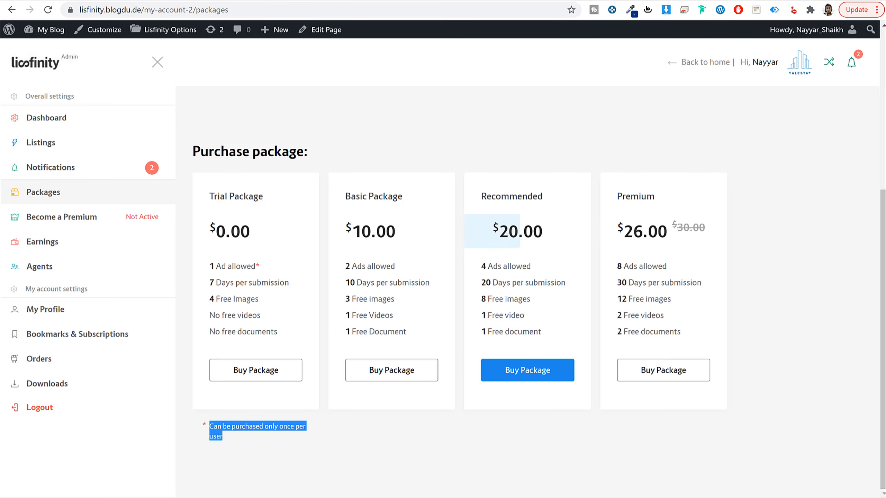
left_click(241, 0)
scroll(157, 148, "up", 3)
left_click(135, 207)
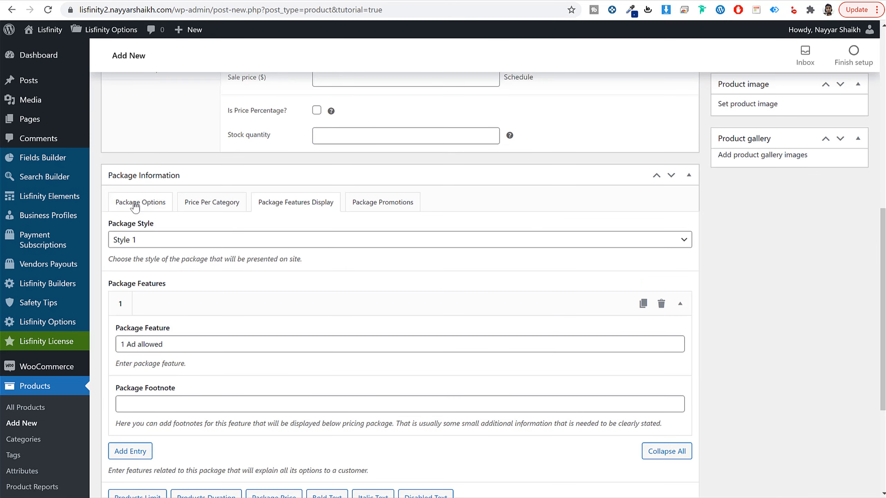
left_click(293, 203)
scroll(306, 240, "down", 3)
left_click(211, 292)
key("ctrl+v")
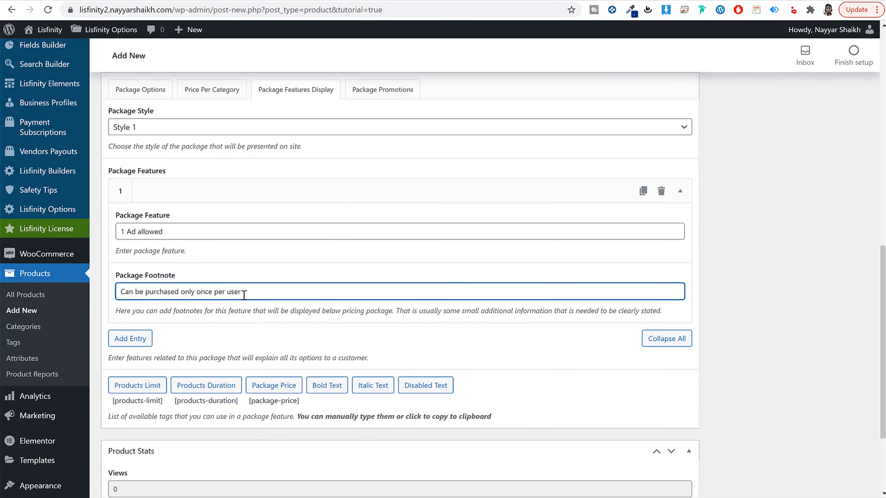
Step: Add a second package feature reading "7 Days per submission", copied from the demo's Trial Package
left_click(130, 338)
scroll(267, 340, "down", 4)
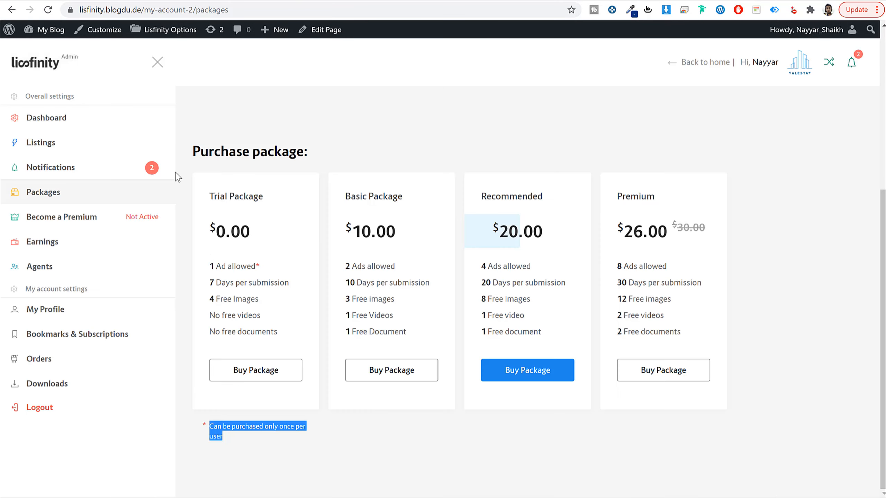
left_click_drag(292, 287, 207, 286)
key("ctrl+c")
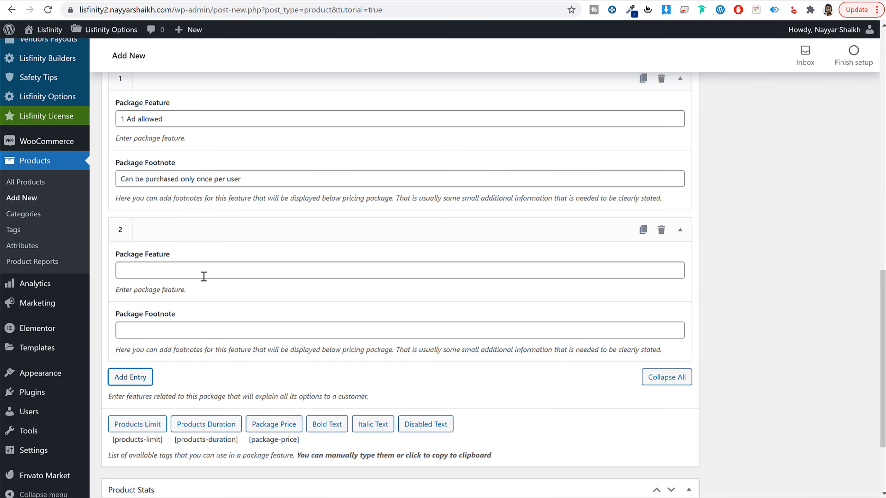
left_click(202, 272)
key("ctrl+v")
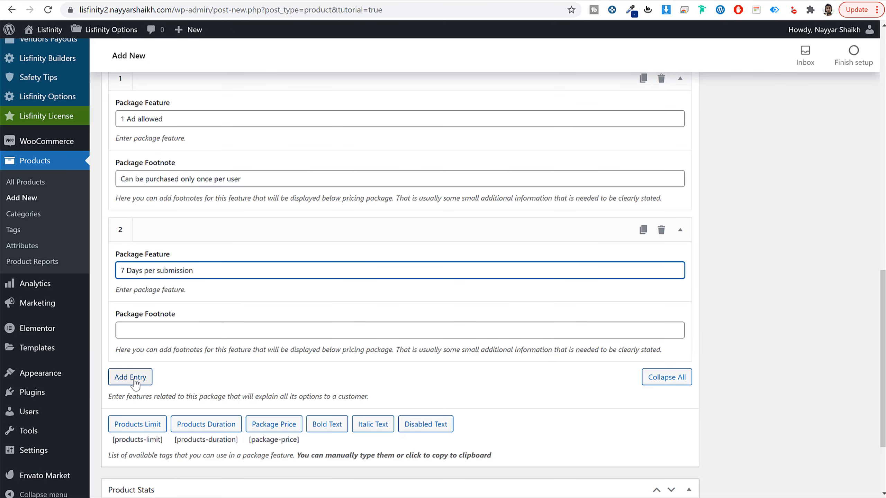
Step: Add a third package feature reading "4 Free Images", copied from the demo's Trial Package
left_click(131, 383)
scroll(233, 354, "down", 5)
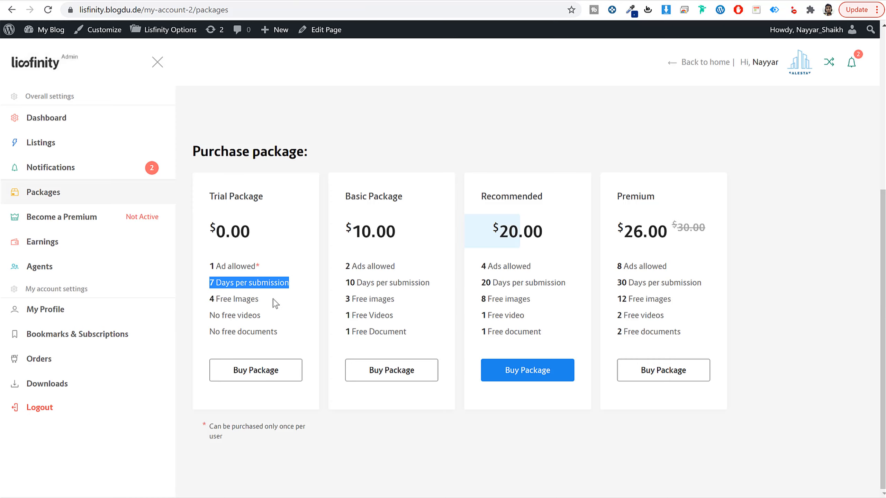
left_click_drag(276, 303, 204, 300)
key("ctrl+c")
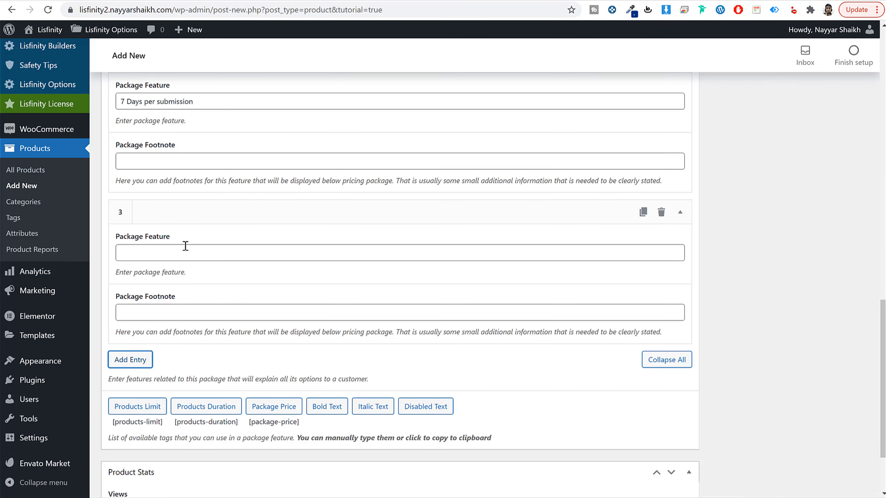
left_click(185, 246)
key("ctrl+v")
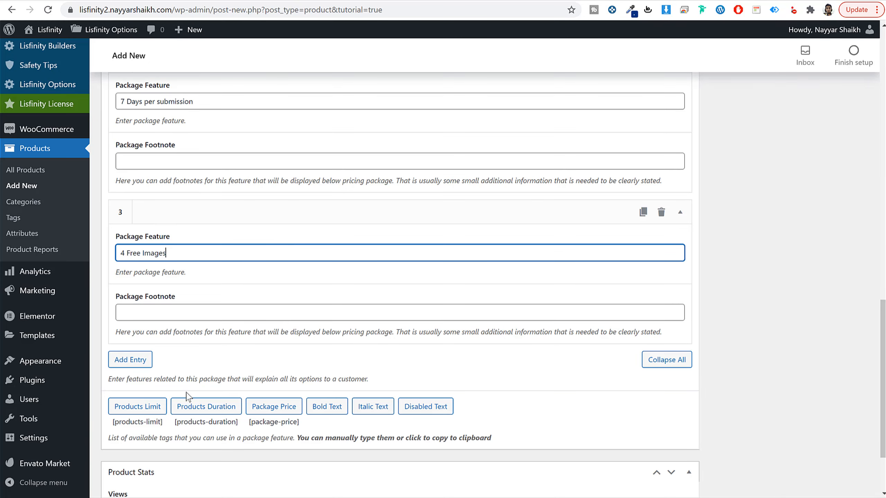
Step: Add a fourth package feature reading "No free videos", copied from the demo's Trial Package
left_click(130, 360)
scroll(223, 326, "down", 5)
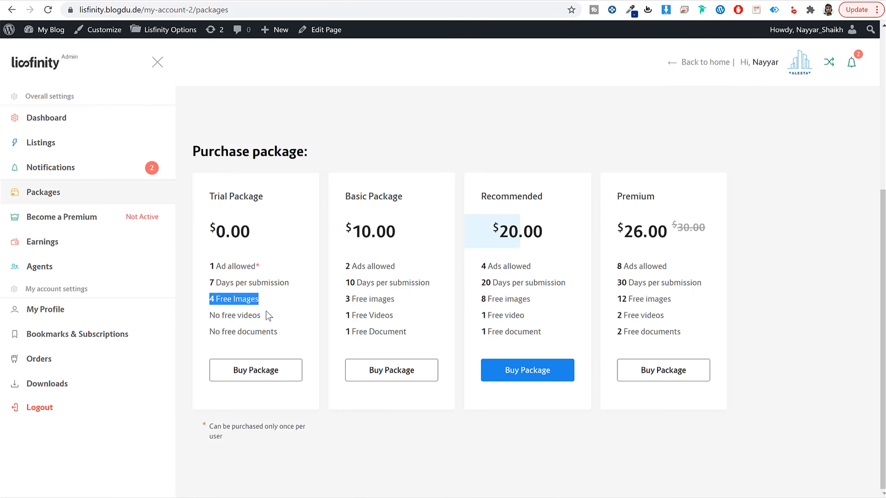
left_click_drag(268, 315, 209, 316)
key("ctrl+c")
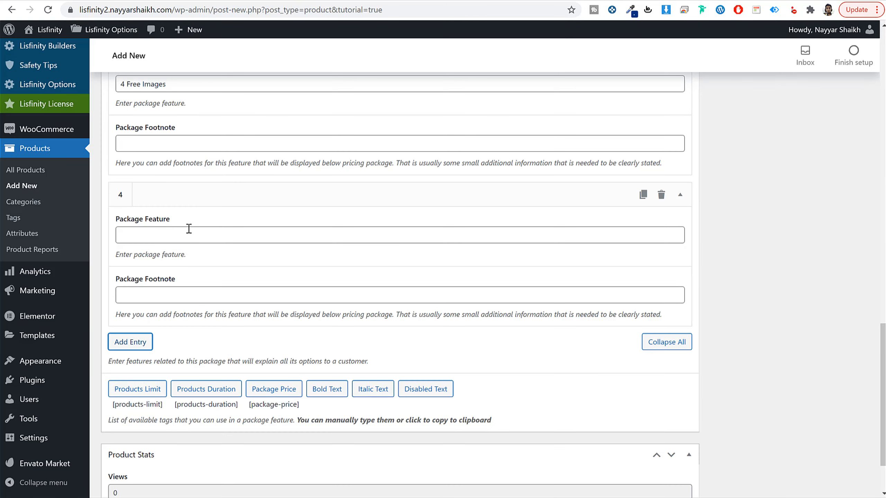
left_click(189, 231)
key("ctrl+v")
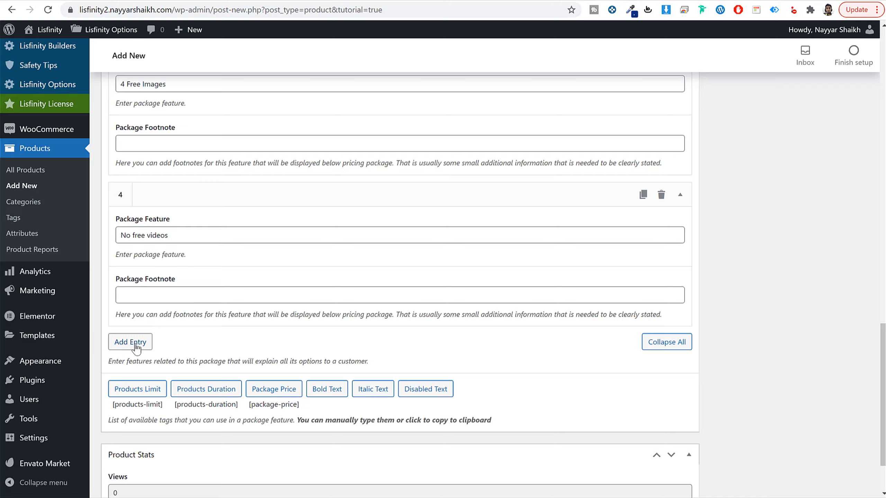
Step: Add a fifth package feature reading "No free documents", copied from the demo's Trial Package
left_click(130, 341)
scroll(227, 316, "down", 3)
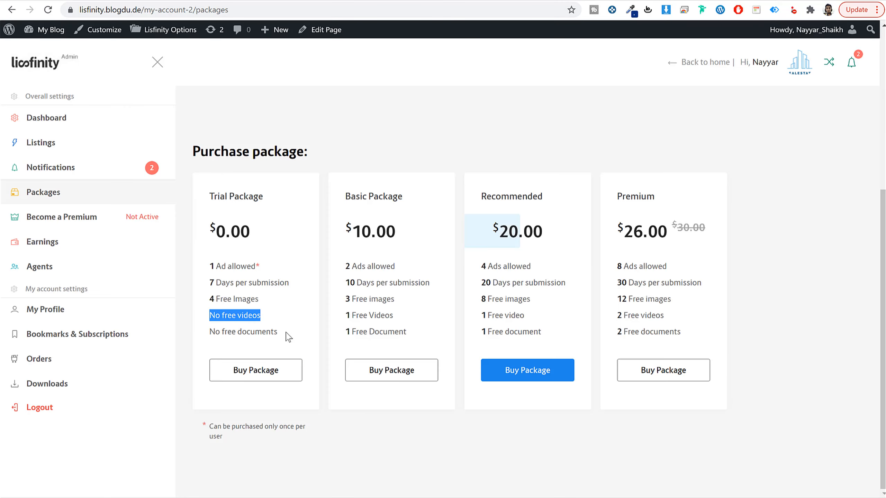
left_click_drag(287, 334, 199, 332)
key("ctrl+c")
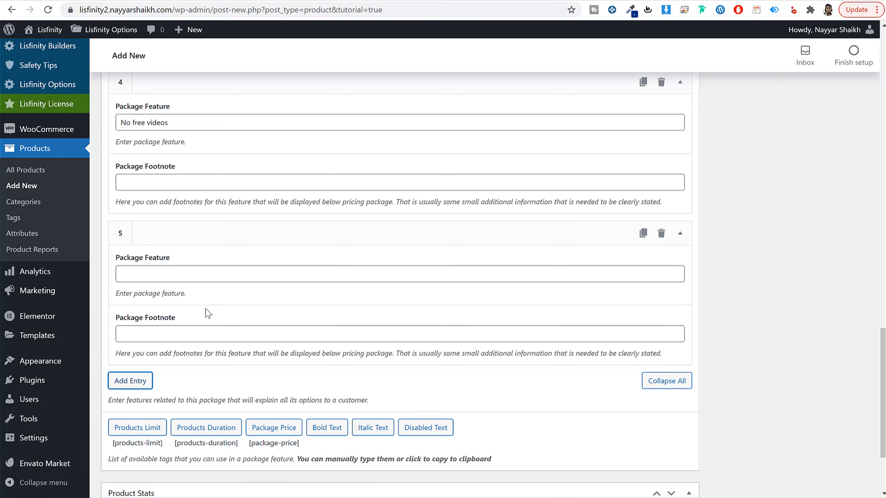
left_click(204, 267)
key("ctrl+v")
Step: Review the available package promotions, and add a promo addon for Additional Image with 4 free items
scroll(250, 340, "up", 1)
scroll(250, 340, "up", 12)
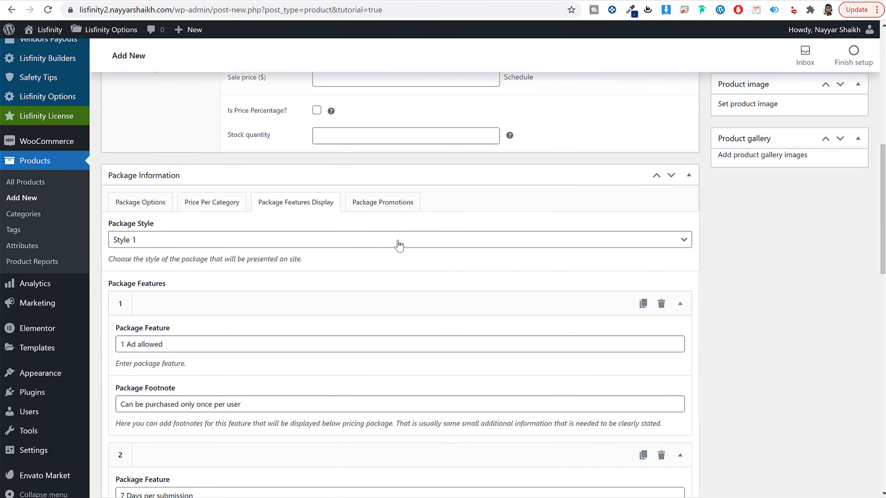
left_click(401, 203)
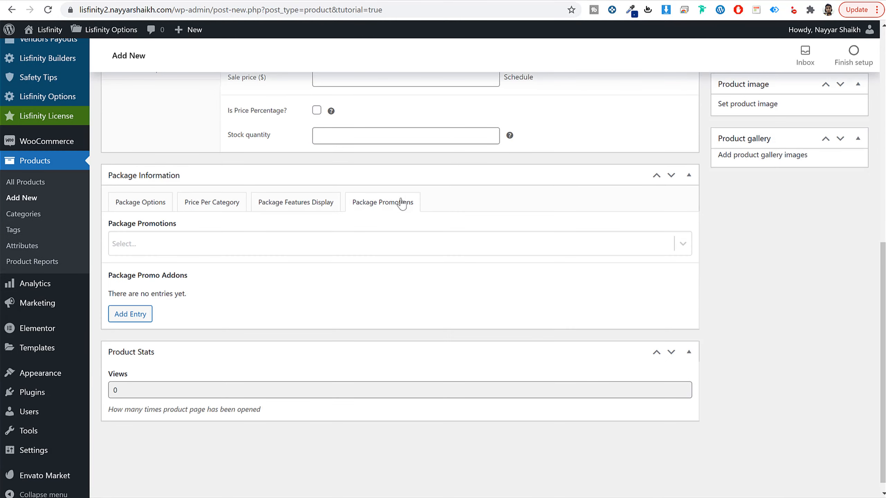
left_click(200, 243)
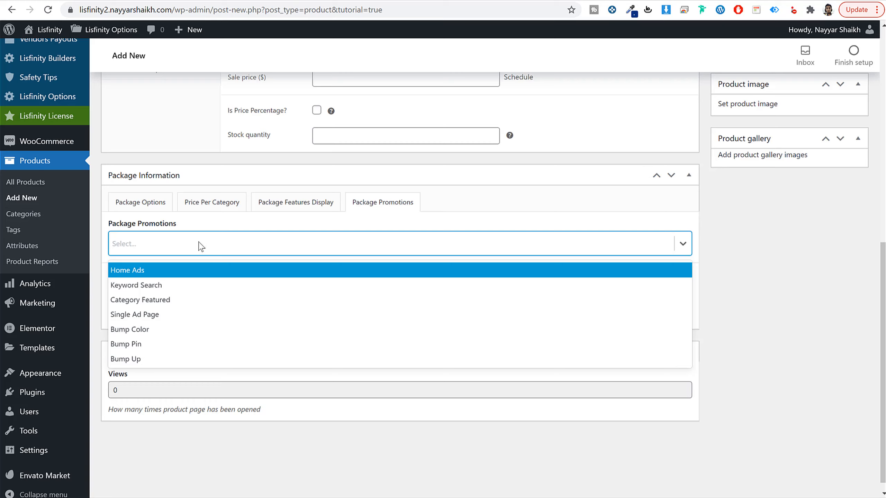
left_click(233, 220)
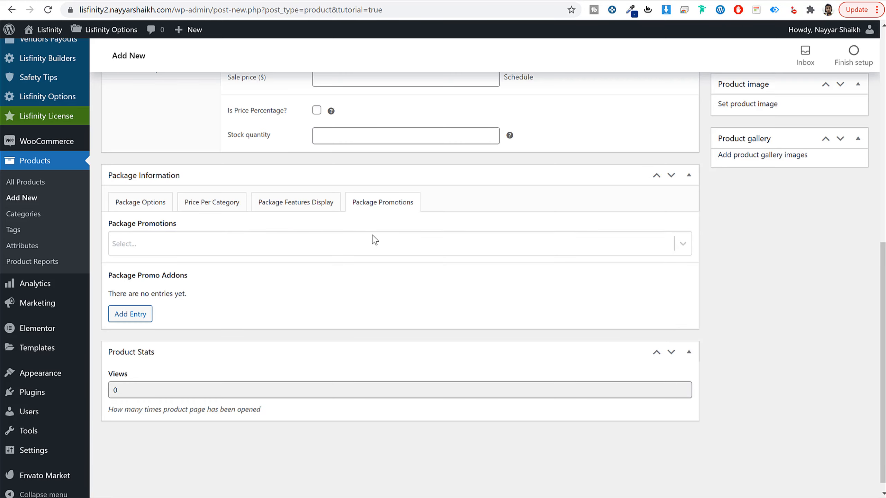
left_click(140, 308)
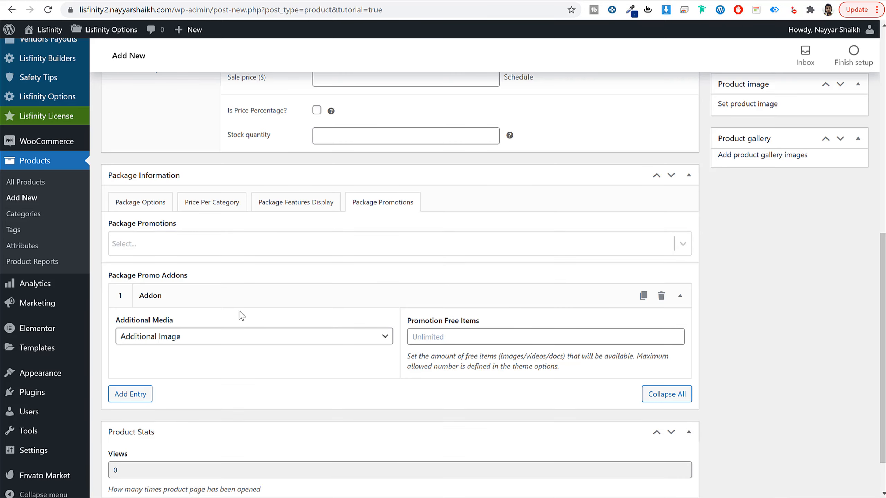
scroll(209, 306, "down", 2)
left_click(500, 286)
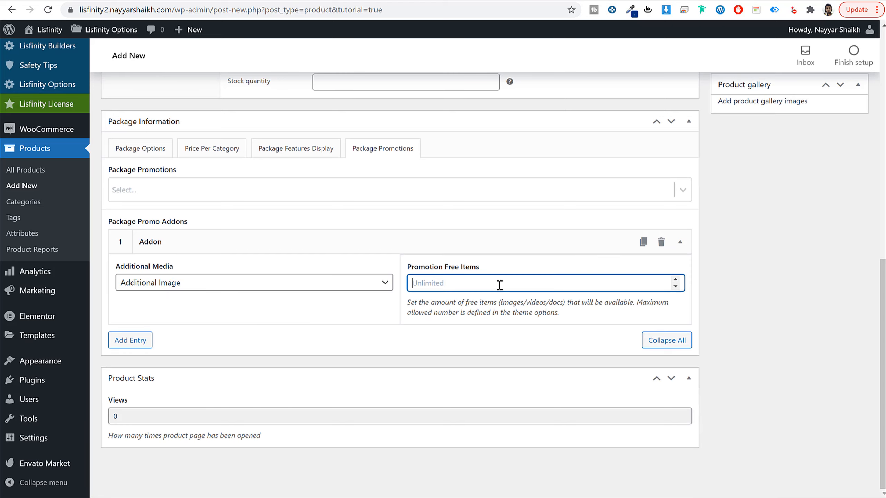
type("4")
Step: Publish the Trial Package product and go to the list of all products
scroll(488, 299, "up", 15)
left_click(838, 274)
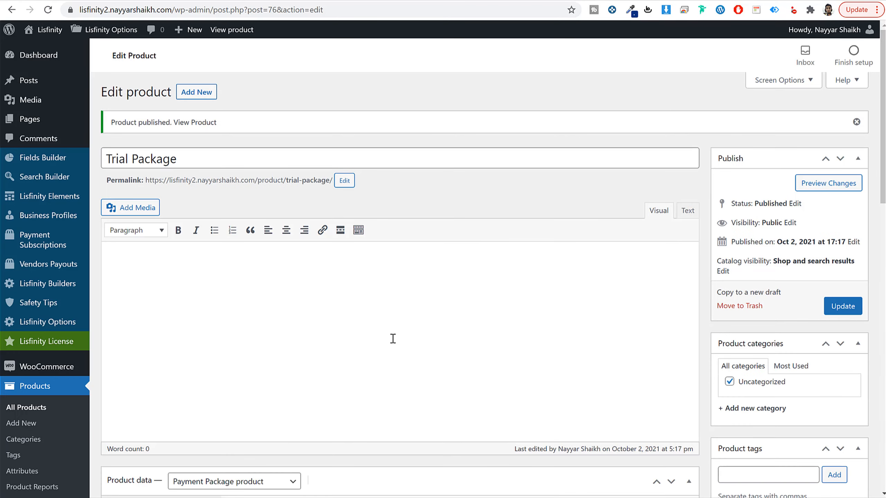
scroll(391, 338, "down", 5)
left_click(39, 240)
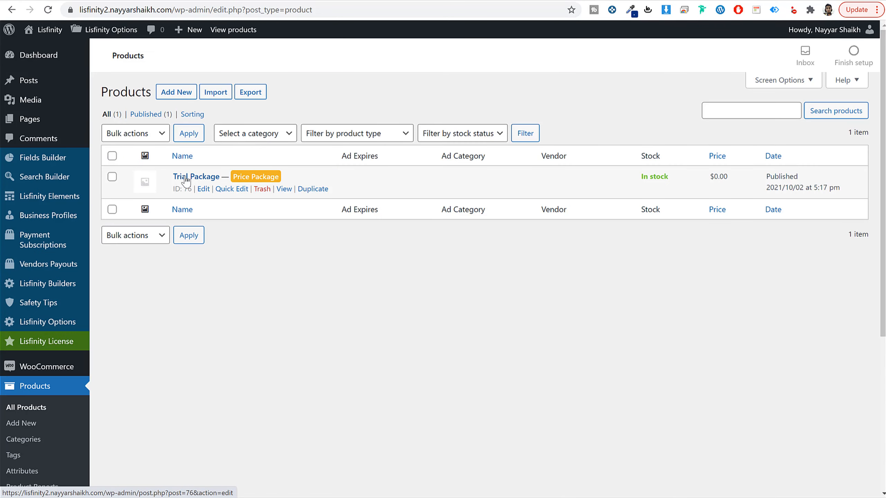
Step: Start a new product named "Recommended", copying the name from the demo's packages page
left_click(179, 97)
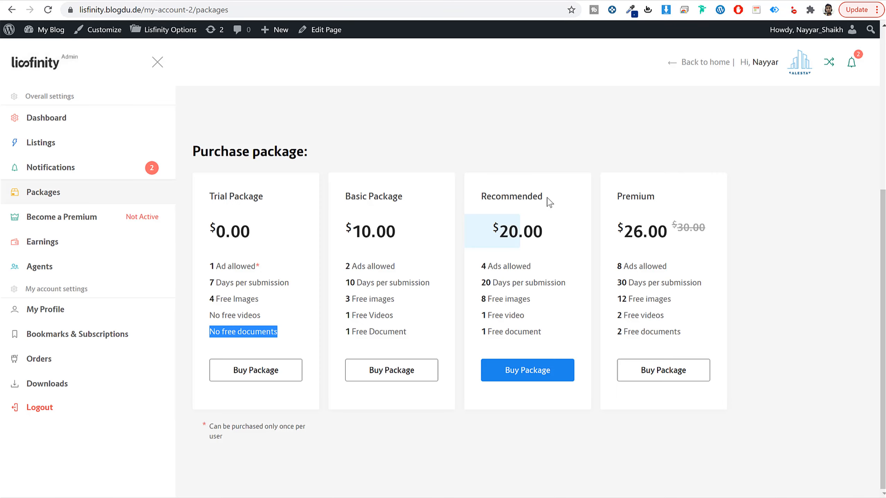
left_click_drag(549, 202, 483, 204)
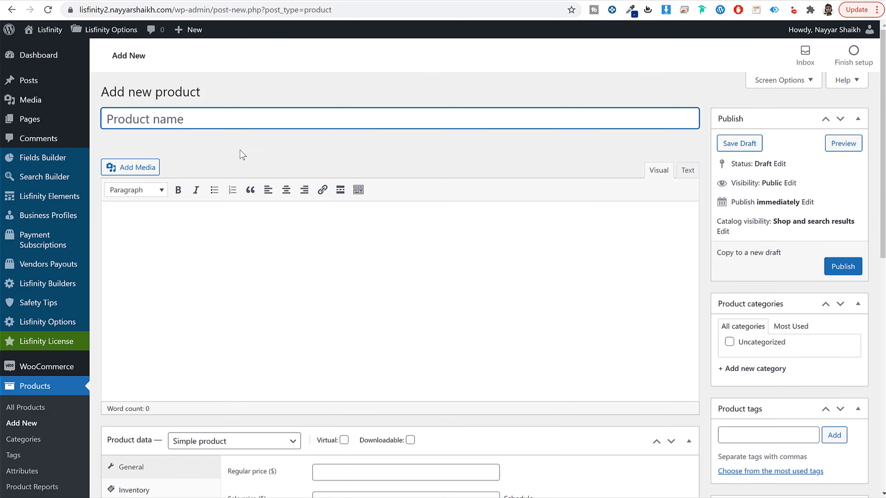
type("Recommended")
Step: Set the product type to Payment Package product and its regular price to $20
scroll(297, 284, "down", 7)
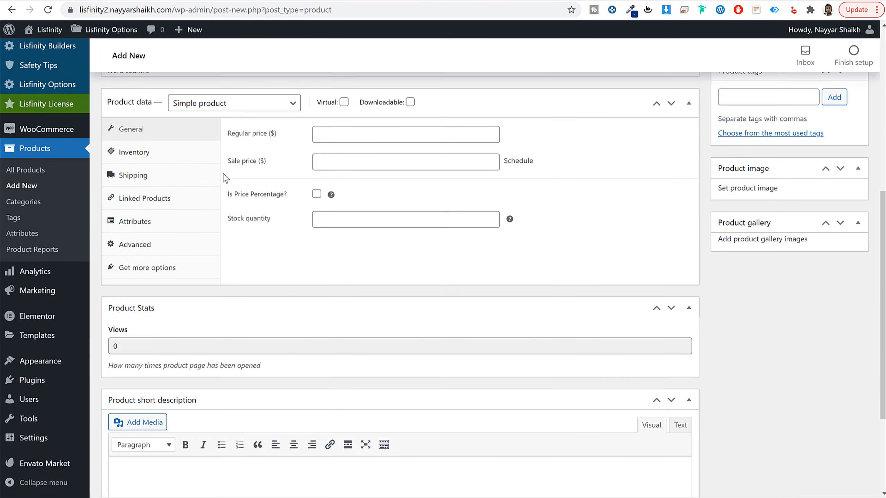
left_click(210, 105)
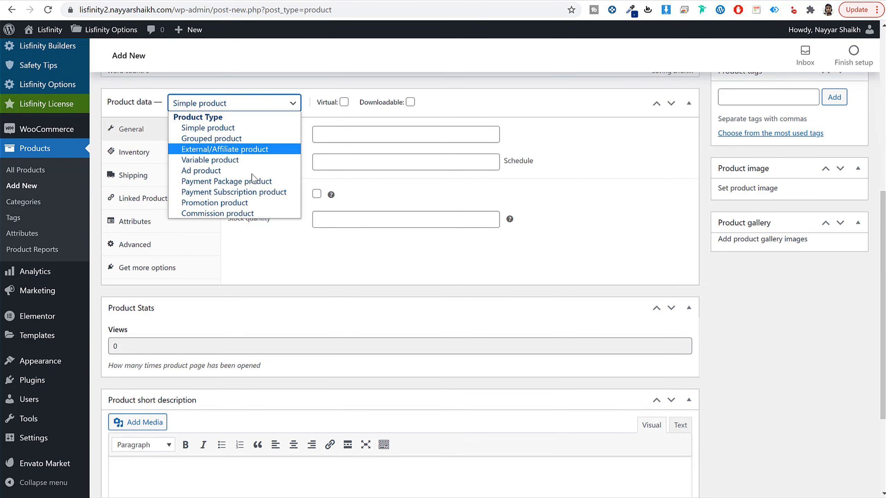
left_click(227, 185)
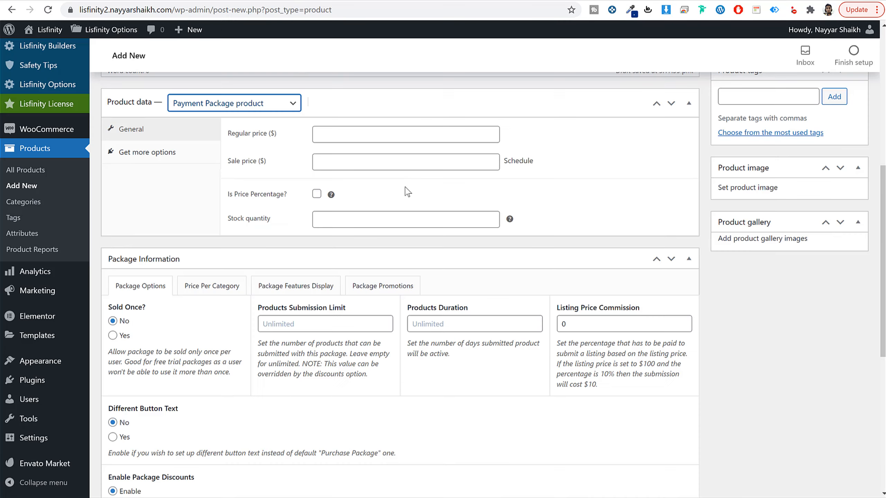
left_click(370, 129)
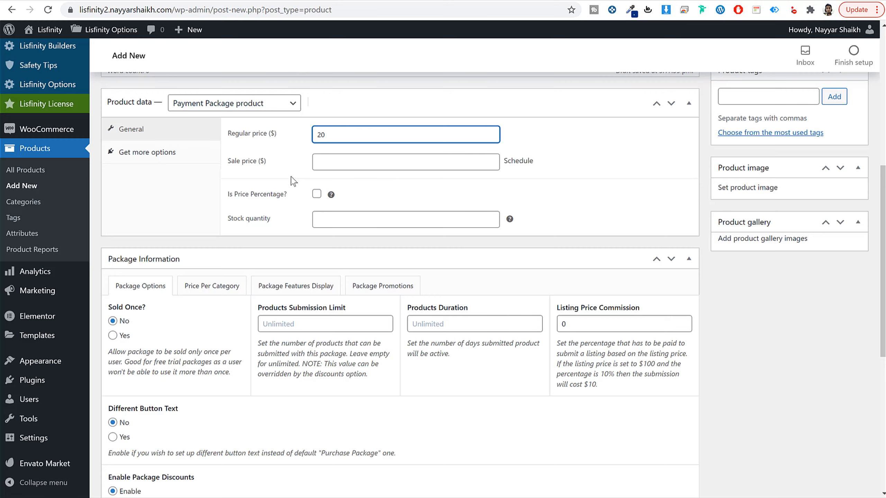
Step: In the package options, set the products submission limit to 10 and the products duration to 90 days
scroll(301, 252, "down", 4)
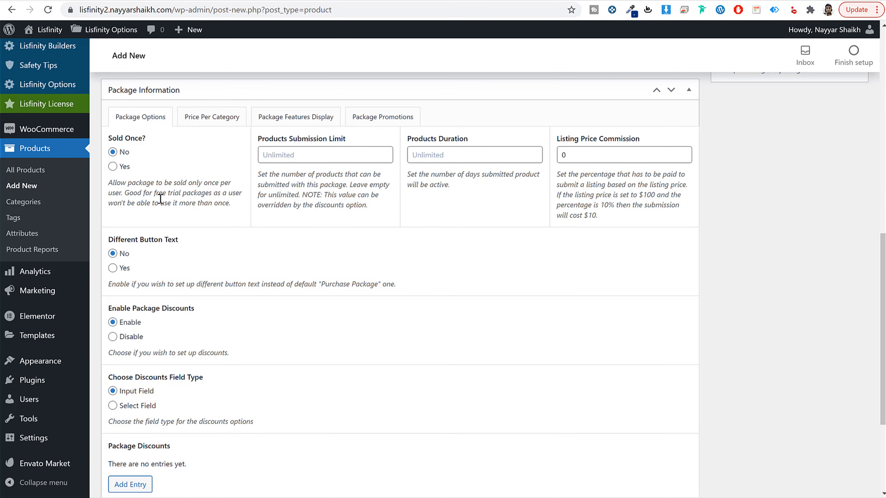
scroll(263, 316, "down", 3)
scroll(139, 258, "up", 5)
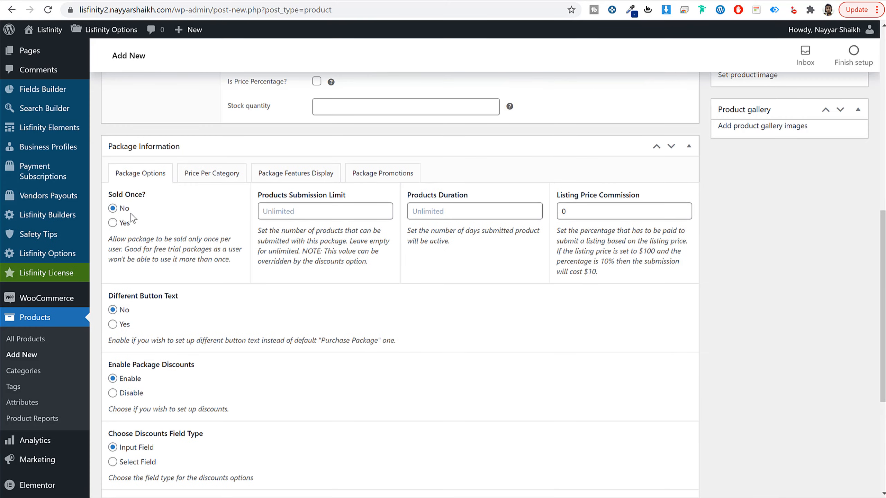
left_click(297, 211)
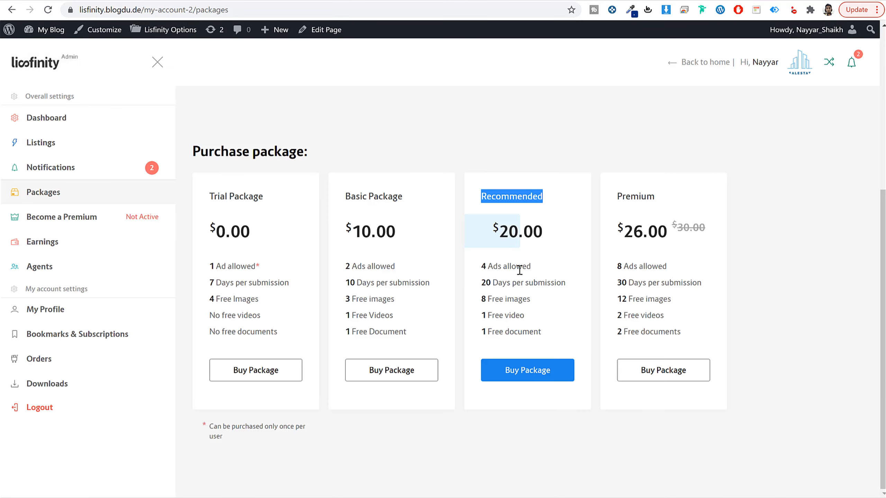
left_click_drag(488, 270, 479, 271)
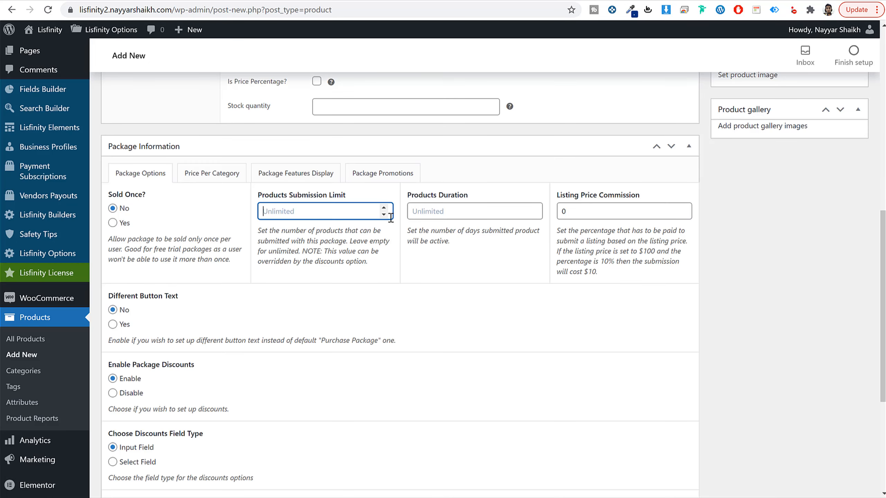
type("10")
left_click(467, 210)
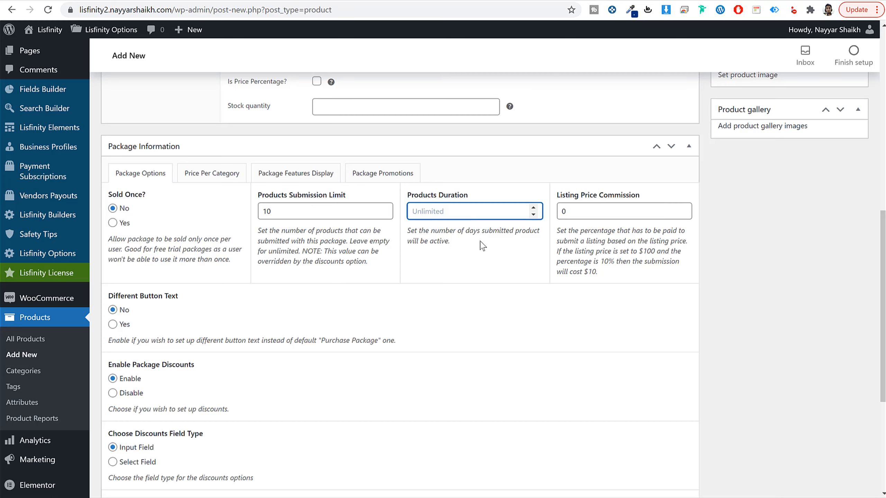
type("90")
Step: Set the package style to Style 2 and compare it with the price highlight on the demo's Recommended package
left_click(215, 161)
left_click(272, 181)
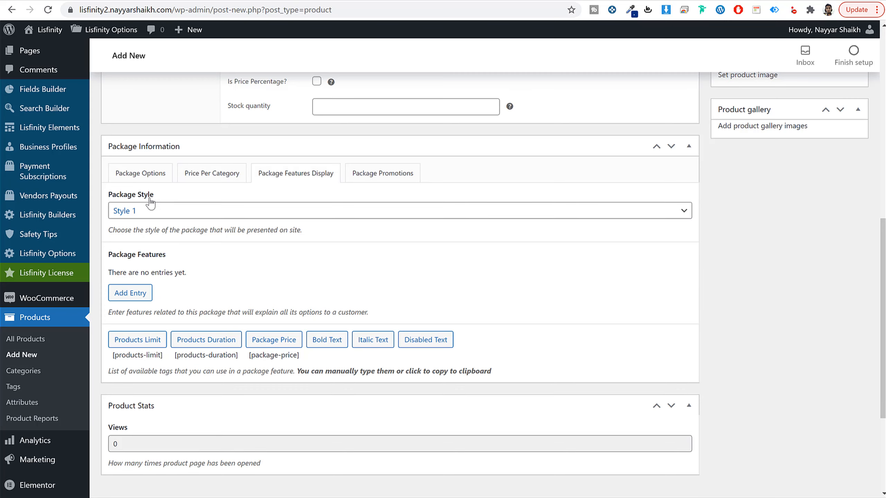
left_click(160, 213)
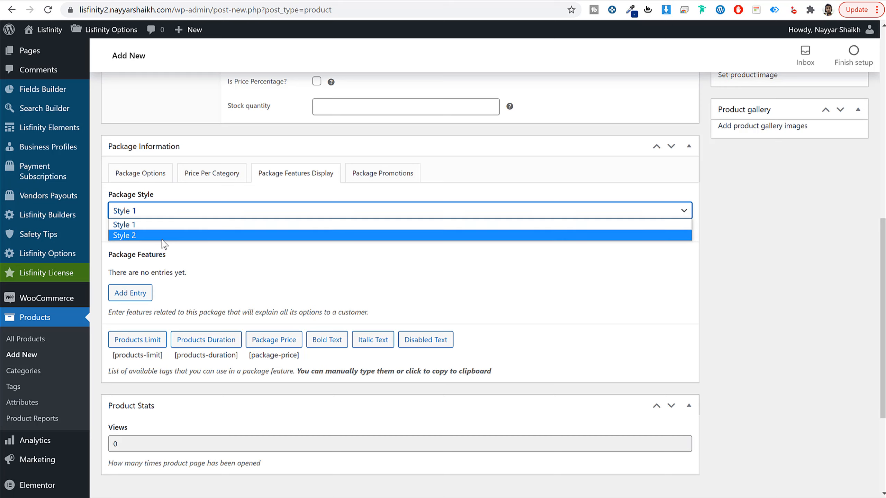
left_click(162, 236)
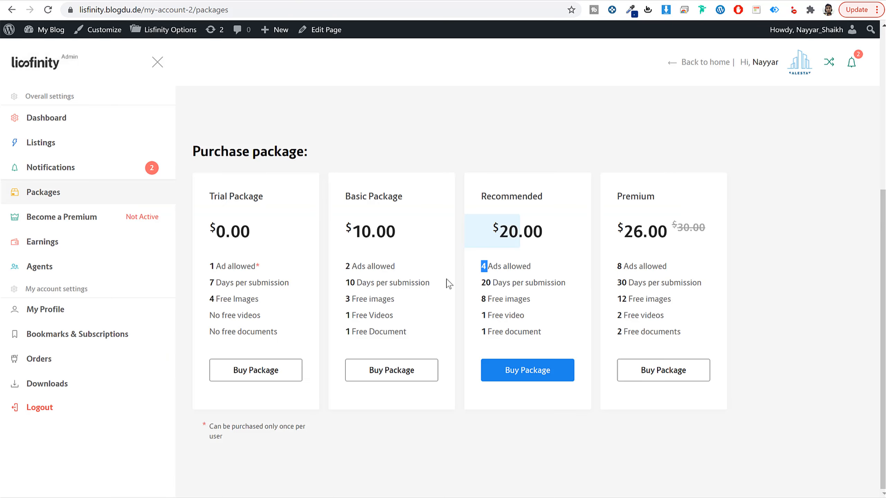
left_click_drag(481, 222, 554, 246)
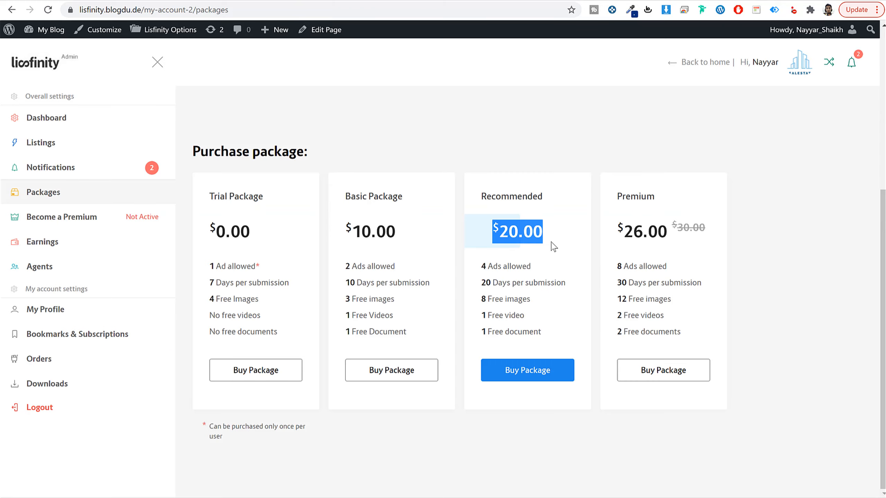
left_click(501, 226)
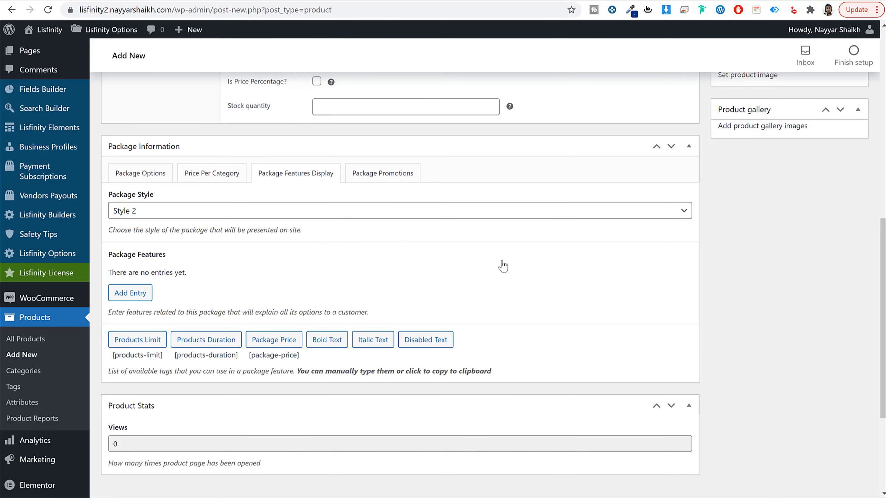
Step: Add a first package feature reading "4 Ads allowed", copied from the demo's Recommended package
scroll(502, 265, "down", 3)
left_click(132, 183)
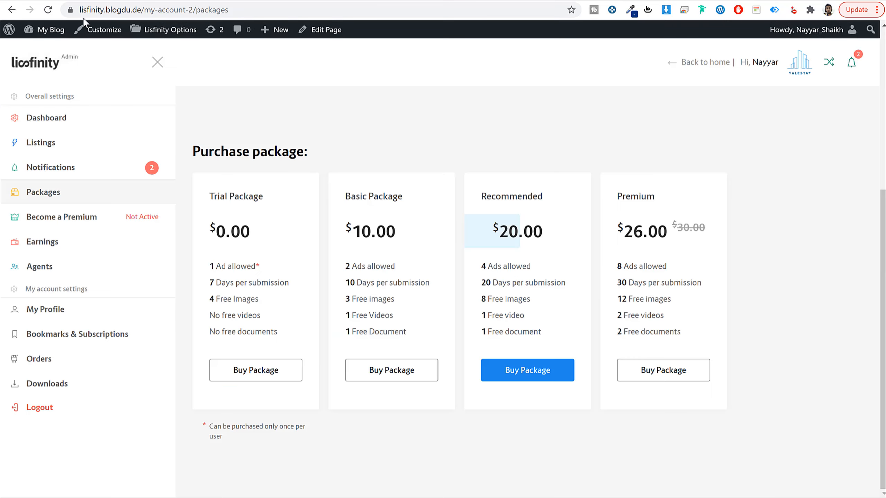
left_click_drag(537, 268, 475, 269)
key("ctrl+c")
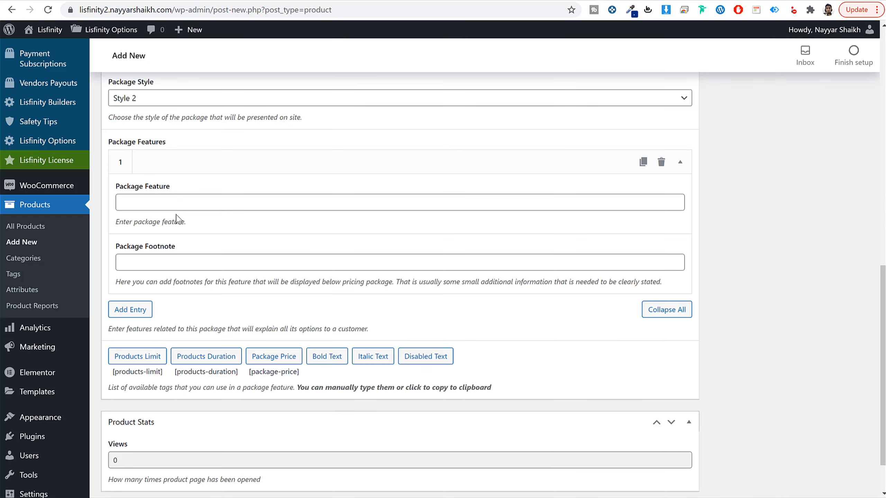
left_click(182, 201)
key("ctrl+v")
scroll(209, 206, "up", 3)
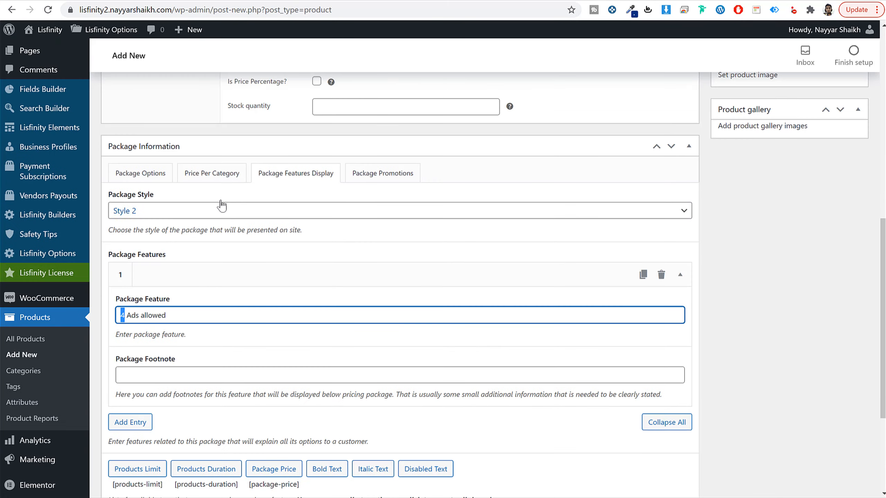
Step: Check the submission limit in the package options and change the first package feature to "10 Ads allowed"
left_click(239, 179)
left_click(152, 175)
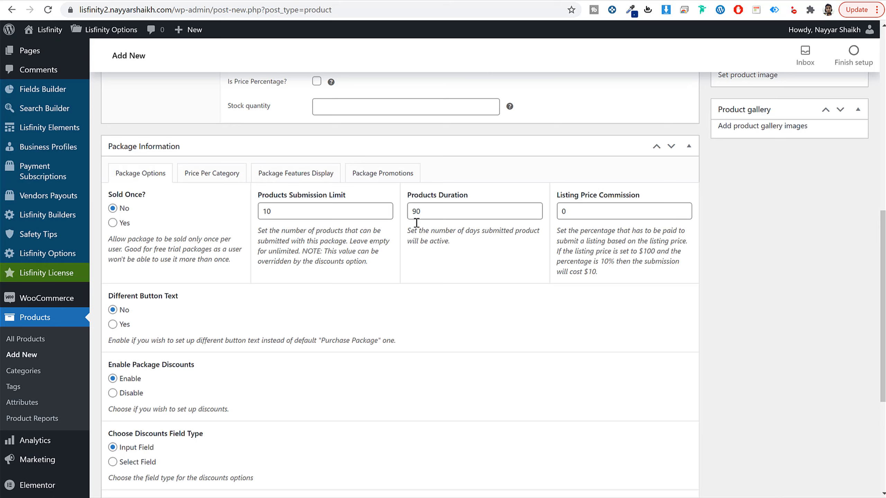
left_click(297, 174)
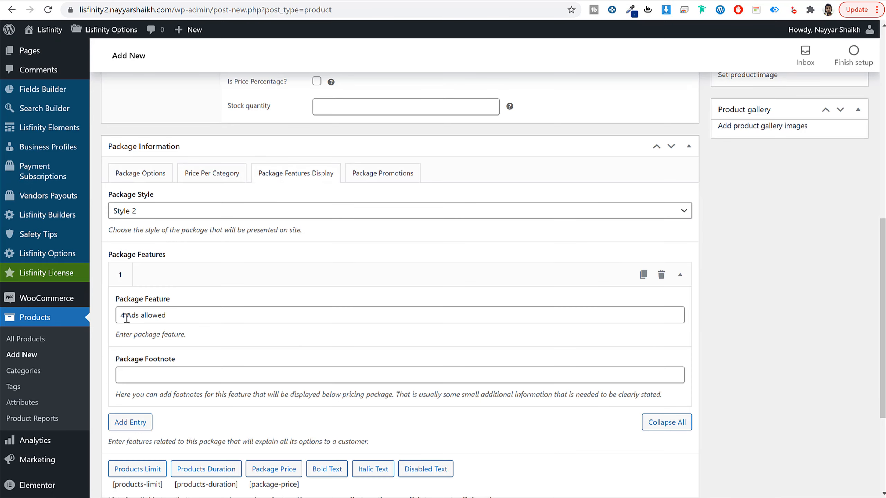
left_click_drag(125, 316, 116, 319)
type("10")
Step: Add a second package feature copied from the demo's Recommended package, changing it to read "90 Days per submission"
scroll(125, 349, "down", 3)
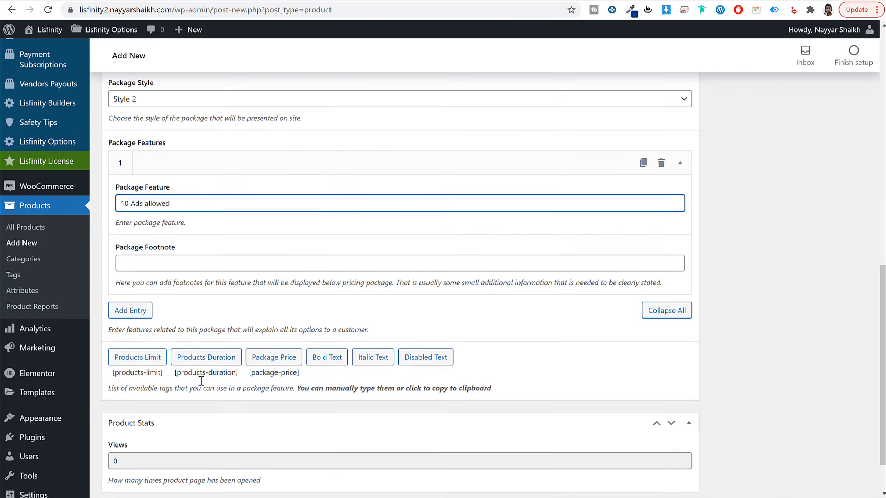
left_click(130, 364)
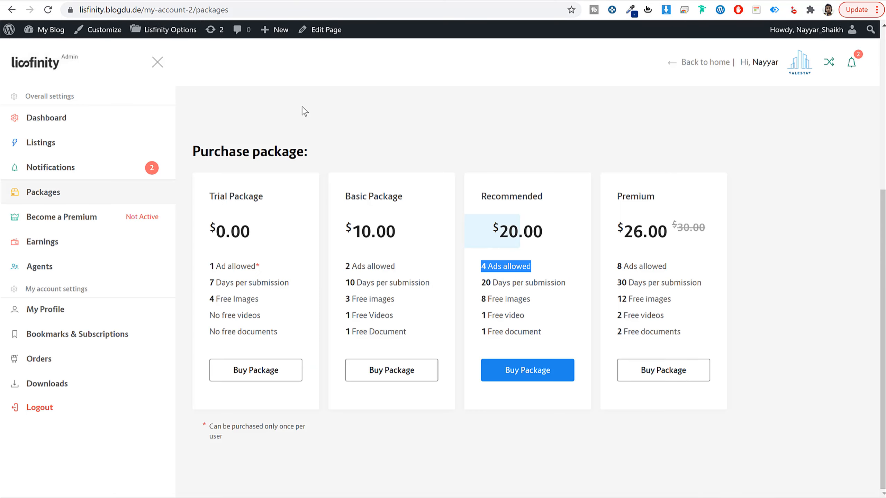
left_click_drag(571, 290, 470, 283)
key("ctrl+c")
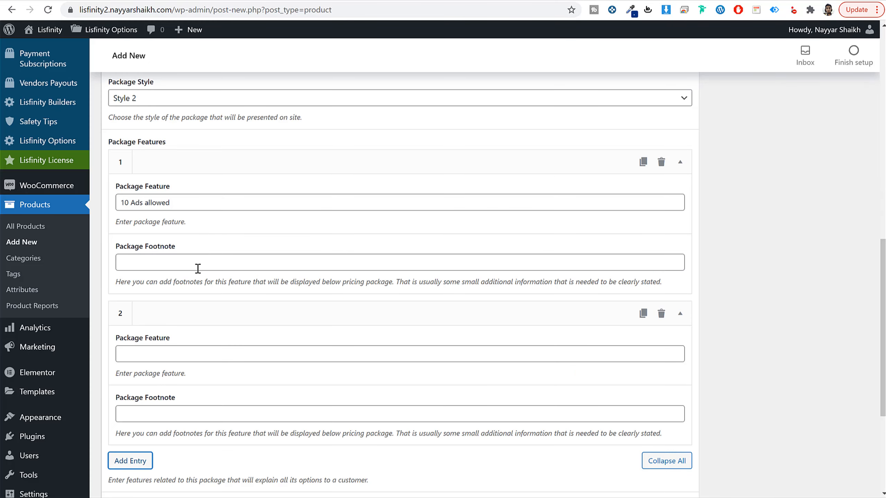
left_click(197, 268)
left_click(141, 358)
key("ctrl+v")
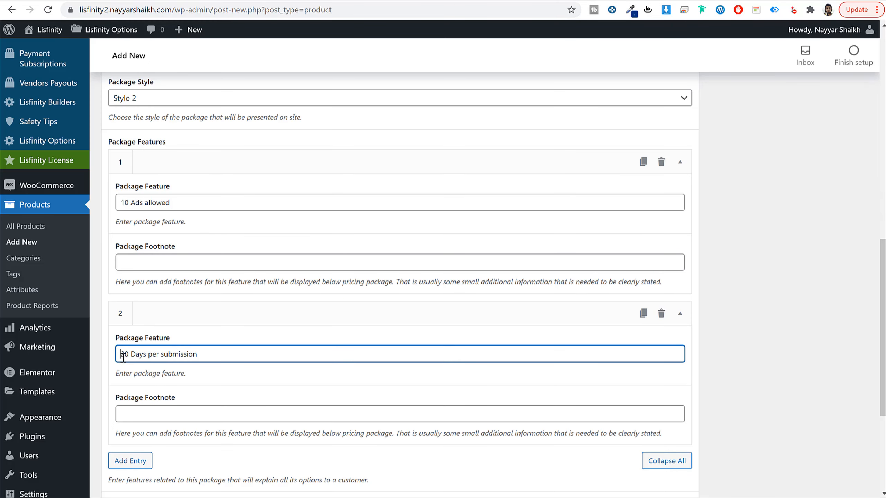
scroll(154, 350, "down", 3)
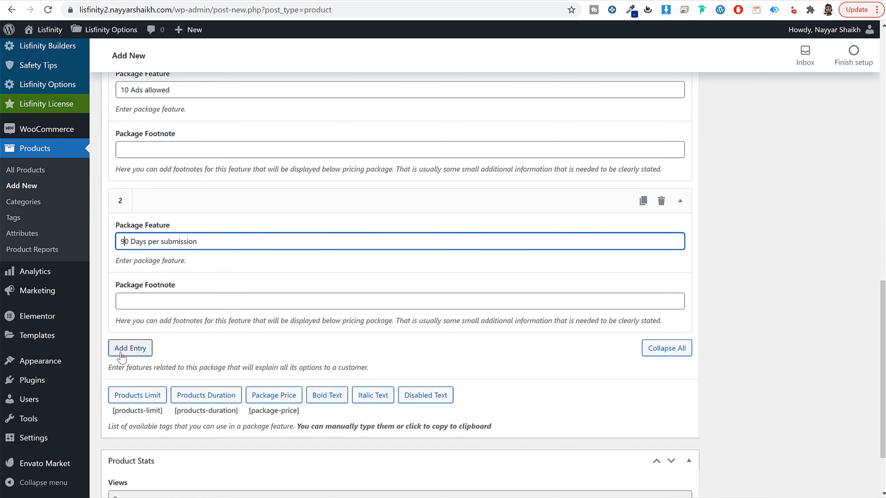
Step: Add a third package feature reading "8 Free images", copied from the demo's Recommended package
left_click(129, 349)
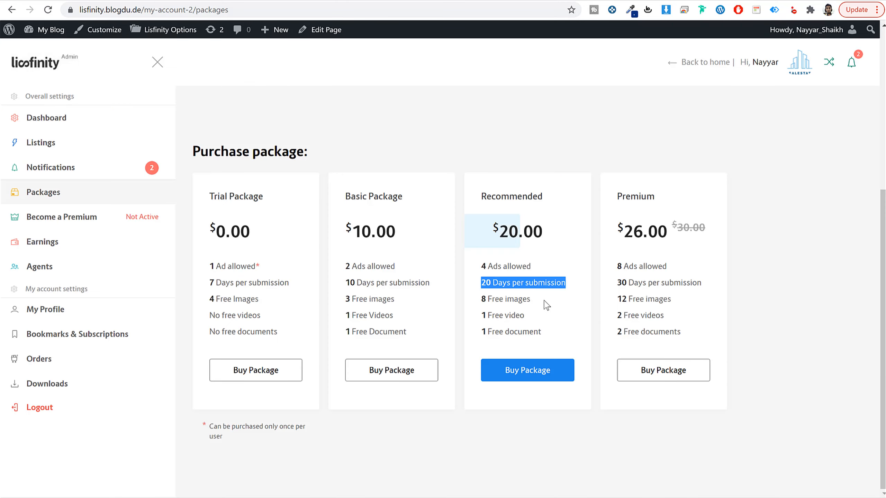
left_click_drag(530, 300, 480, 299)
key("ctrl+c")
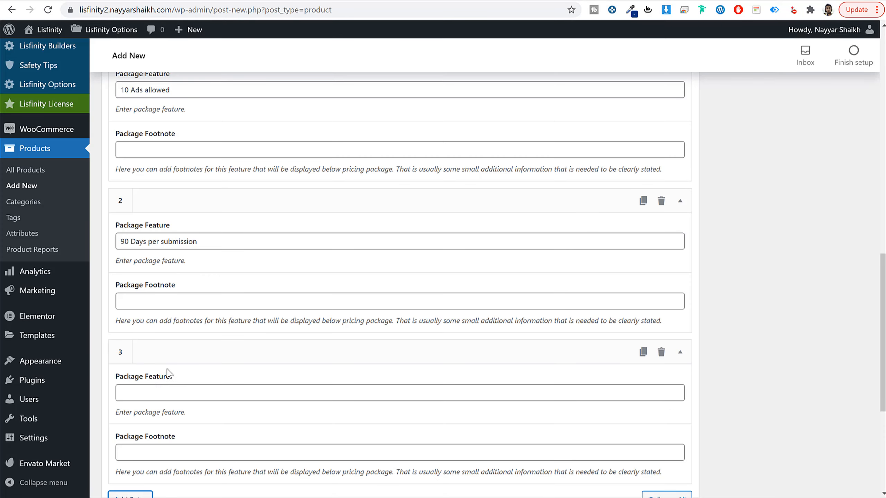
left_click(188, 392)
key("ctrl+v")
scroll(151, 377, "down", 4)
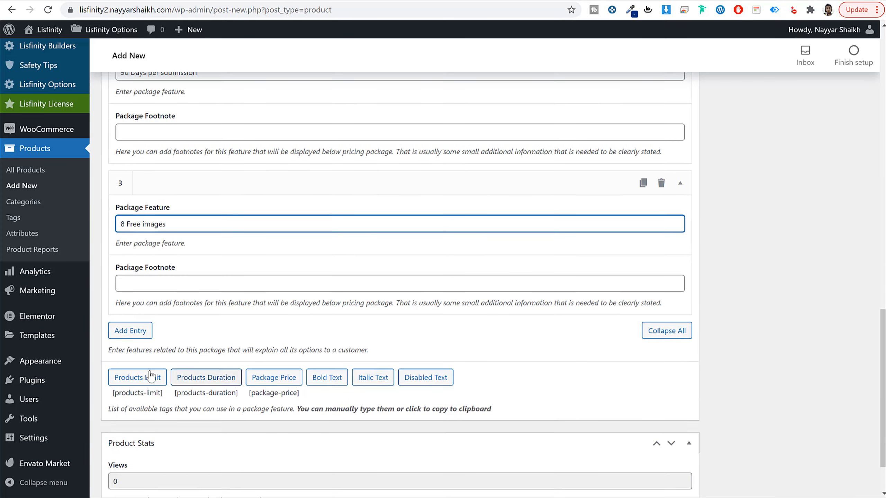
Step: Add a fourth package feature reading "1 Free video", copied from the demo's Recommended package
left_click(125, 330)
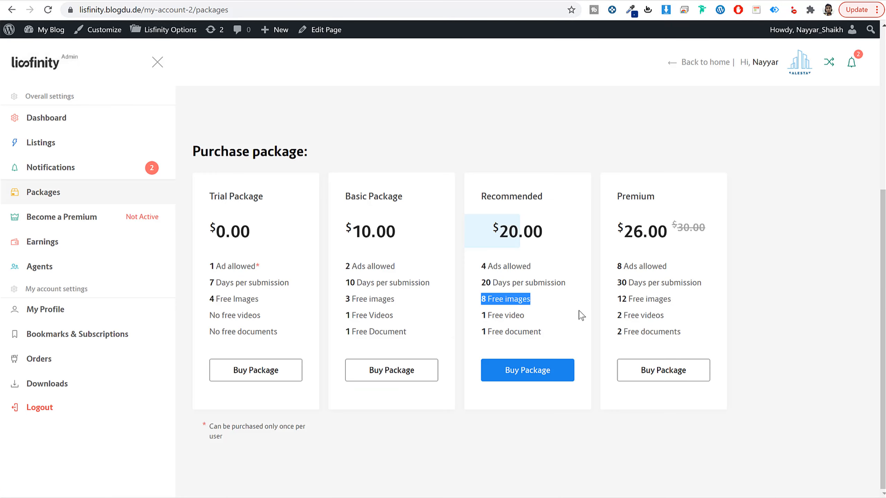
left_click_drag(544, 316, 480, 316)
key("ctrl+c")
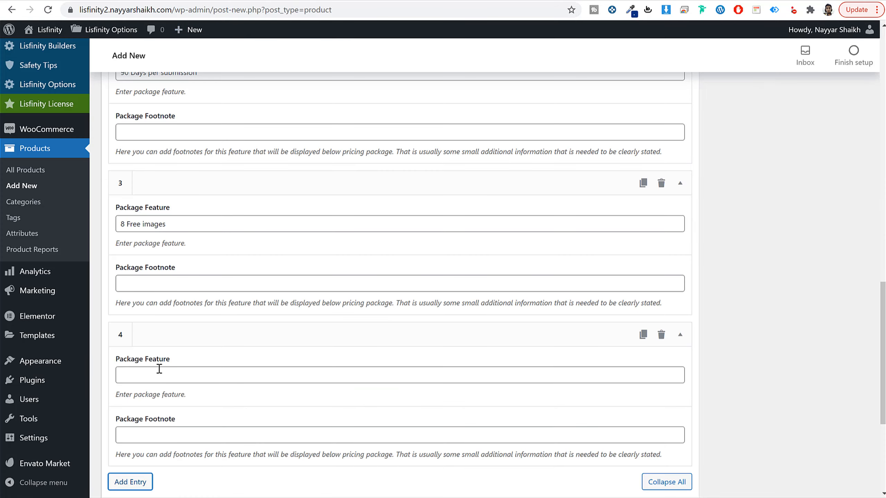
left_click(158, 371)
key("ctrl+v")
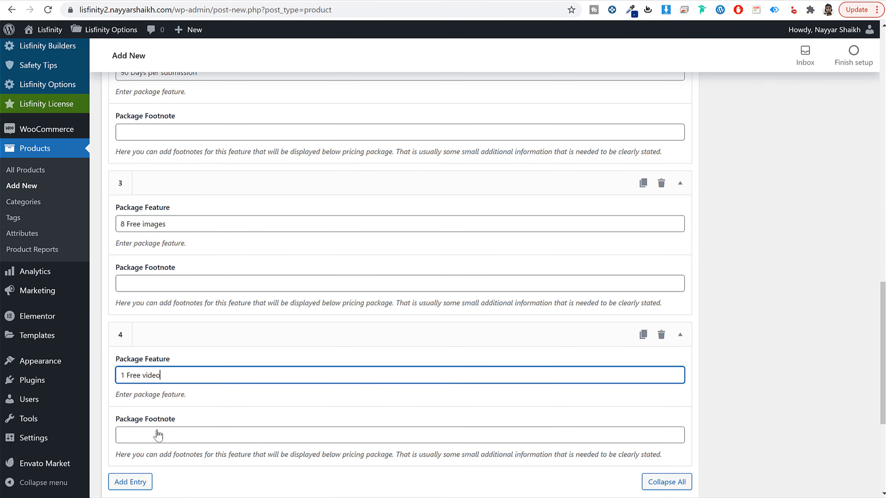
Step: Add a fifth package feature copied from the demo's Recommended package, changing it to read "2 Free document"
left_click(130, 481)
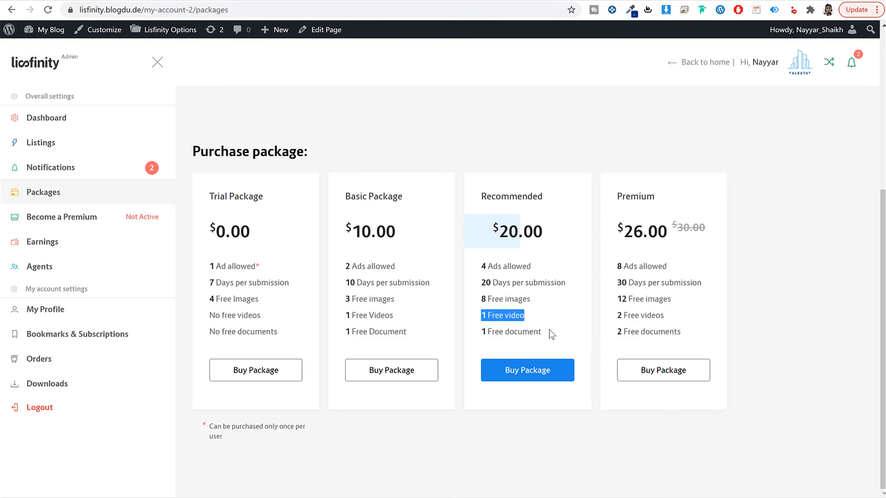
left_click_drag(549, 330, 479, 331)
key("ctrl+c")
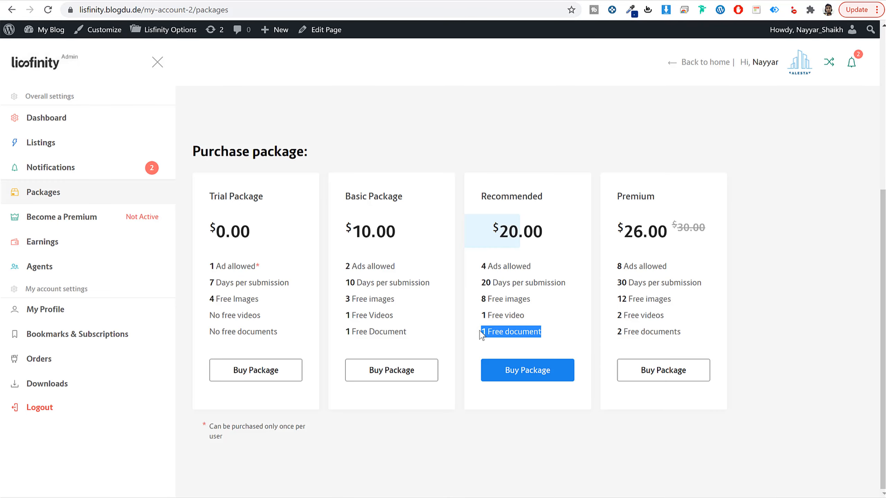
left_click(234, 1)
scroll(312, 273, "down", 2)
scroll(314, 277, "down", 3)
left_click(184, 358)
key("ctrl+v")
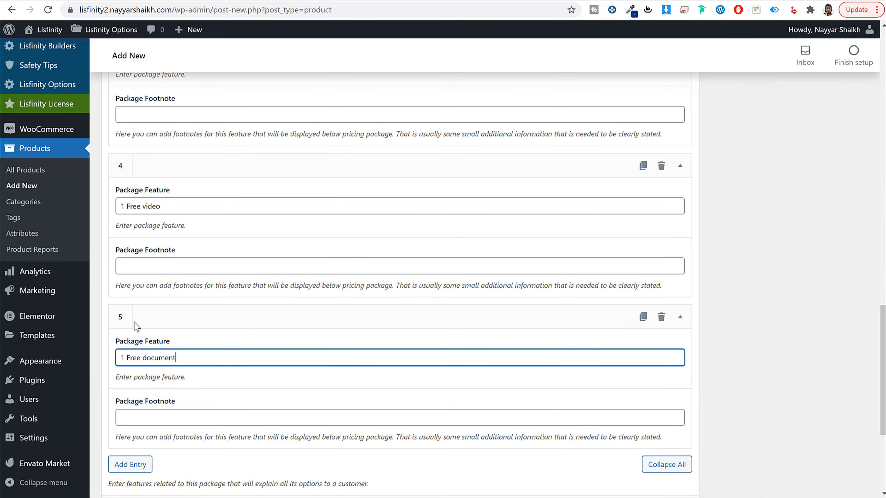
left_click_drag(125, 357, 114, 359)
Step: In the package promotions, add a promo addon for Additional Image with 8 free items
scroll(156, 368, "up", 15)
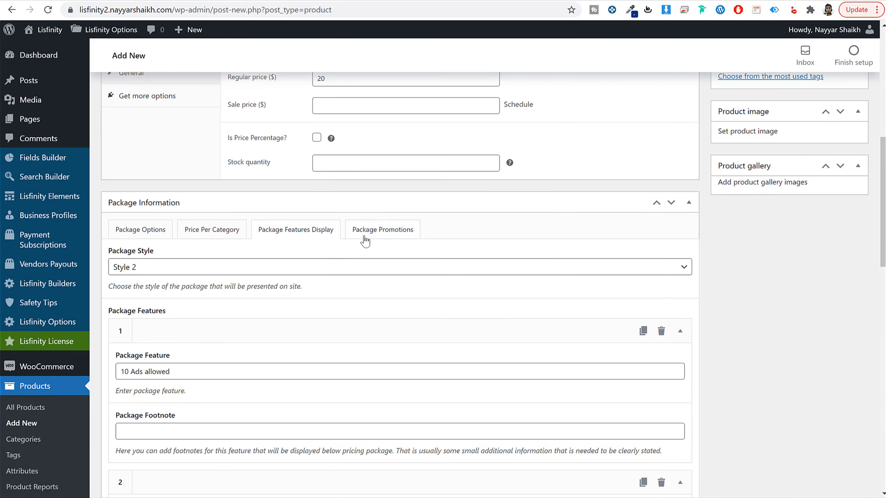
left_click(365, 240)
scroll(152, 308, "down", 2)
left_click(128, 274)
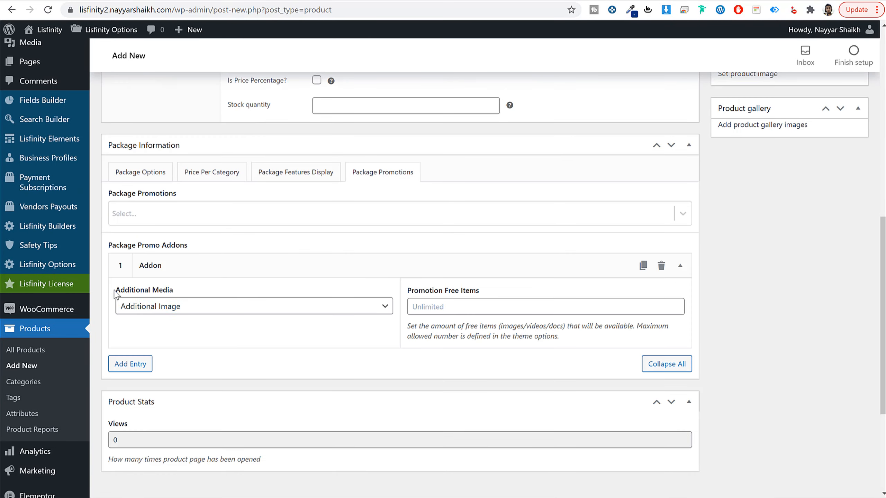
left_click(439, 307)
type("8")
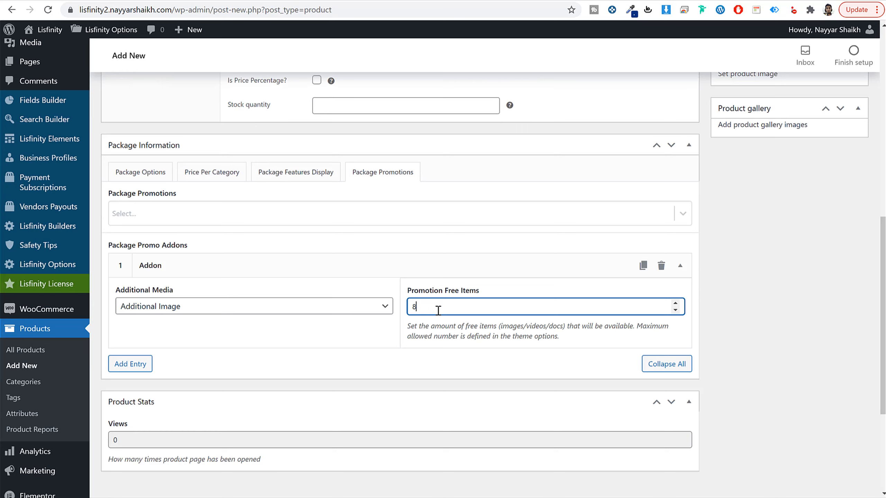
Step: Add a second promo addon for Additional Video with 1 free item
left_click(134, 364)
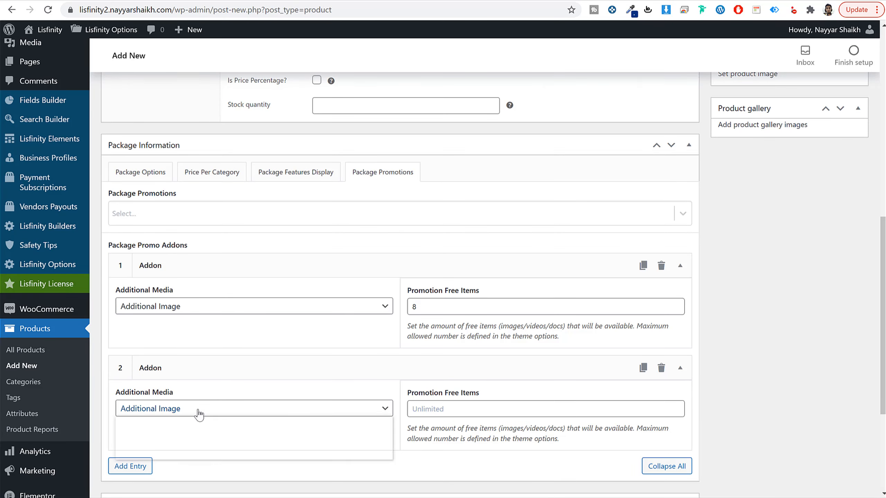
left_click(224, 410)
scroll(278, 411, "down", 2)
left_click(209, 354)
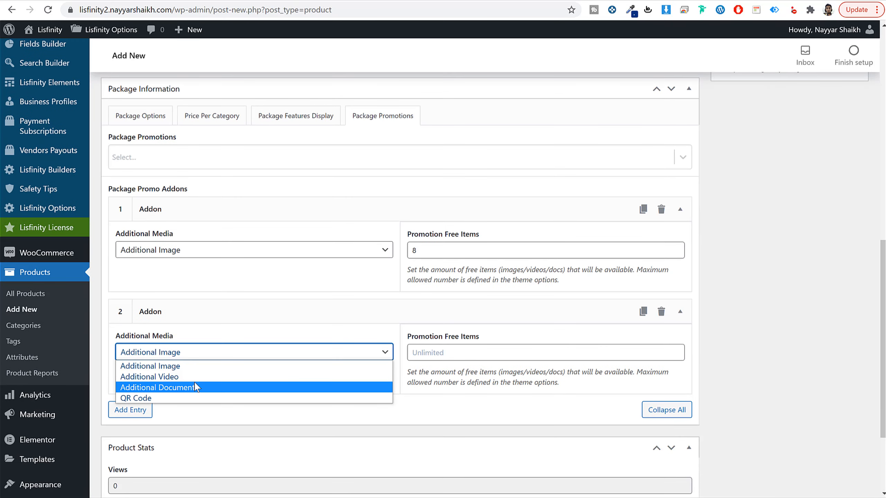
left_click(197, 387)
left_click(191, 352)
left_click(296, 376)
left_click(458, 351)
type("1")
Step: Add a third promo addon for Additional Document with 2 free items
left_click(141, 410)
scroll(187, 362, "down", 5)
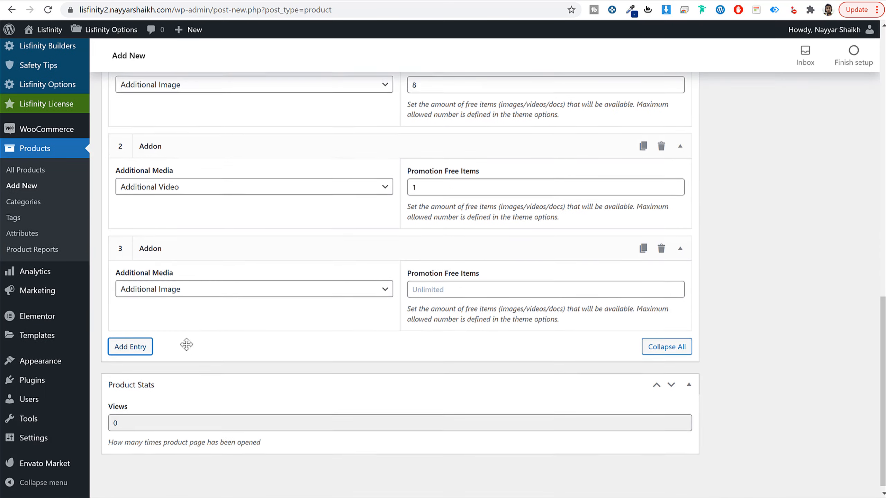
left_click(195, 287)
left_click(247, 321)
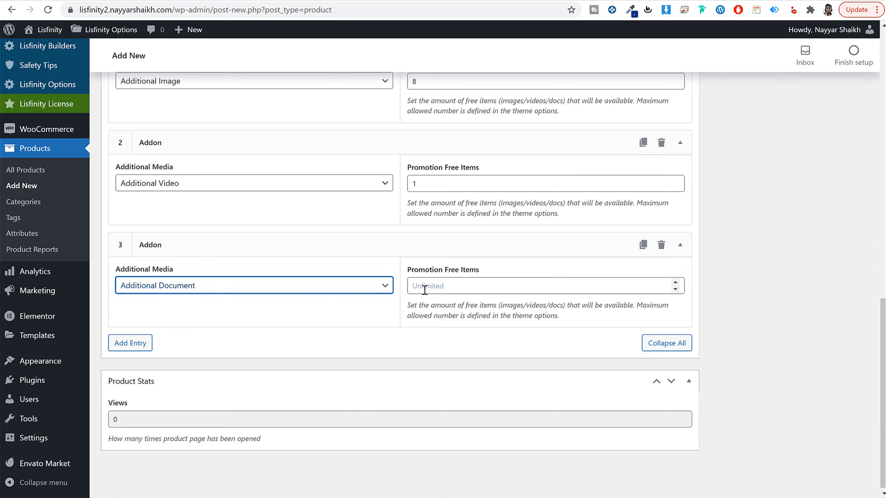
left_click(421, 288)
type("2")
Step: Include the Home Ads and Single Ad Page promotions in the package
scroll(423, 289, "up", 8)
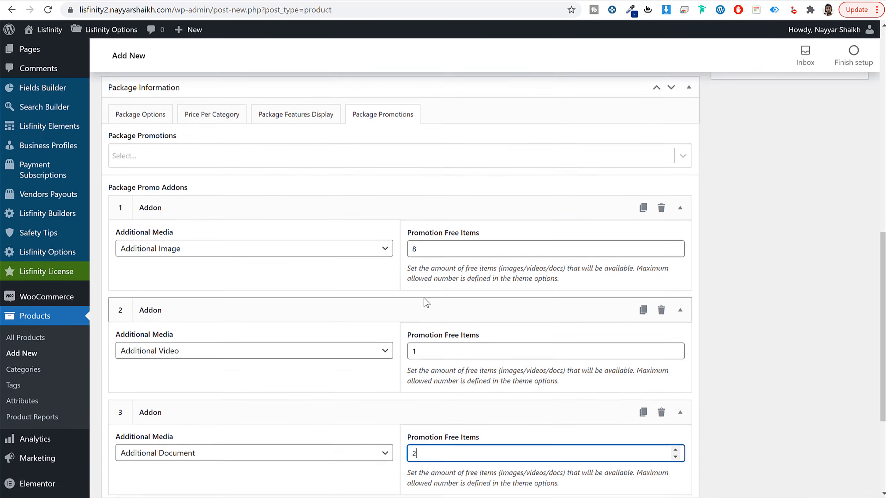
left_click(264, 275)
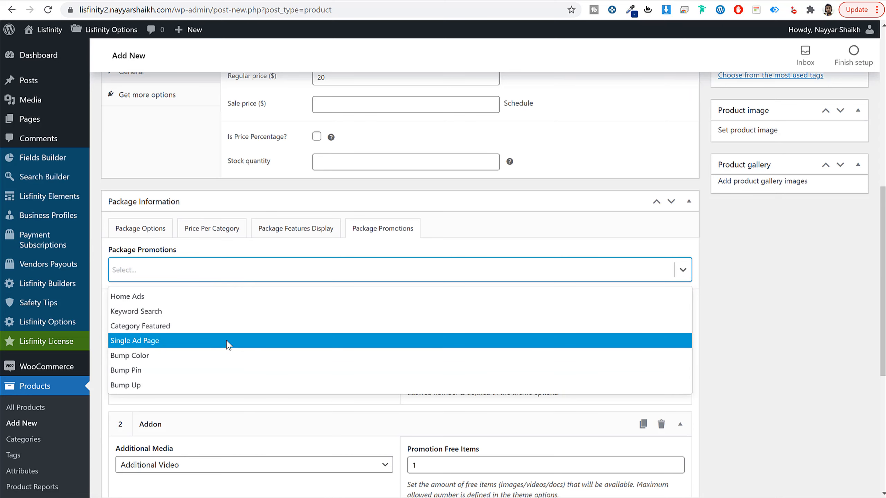
left_click(134, 296)
left_click(211, 272)
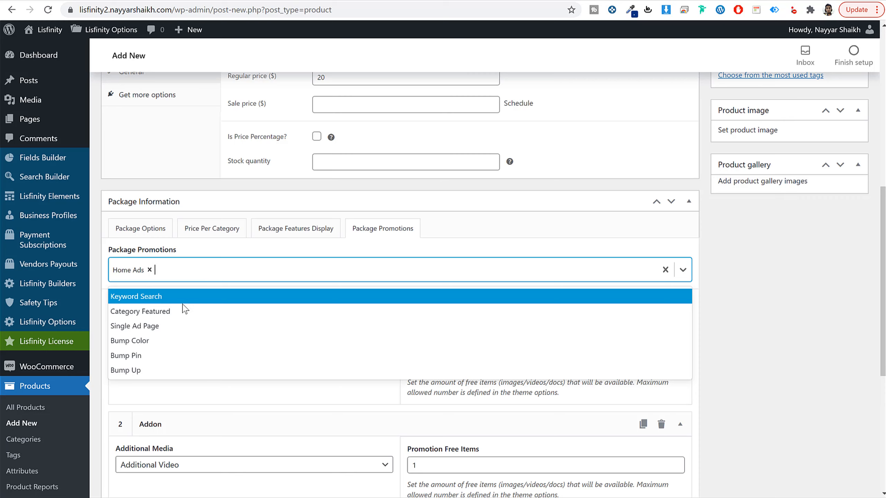
left_click(168, 326)
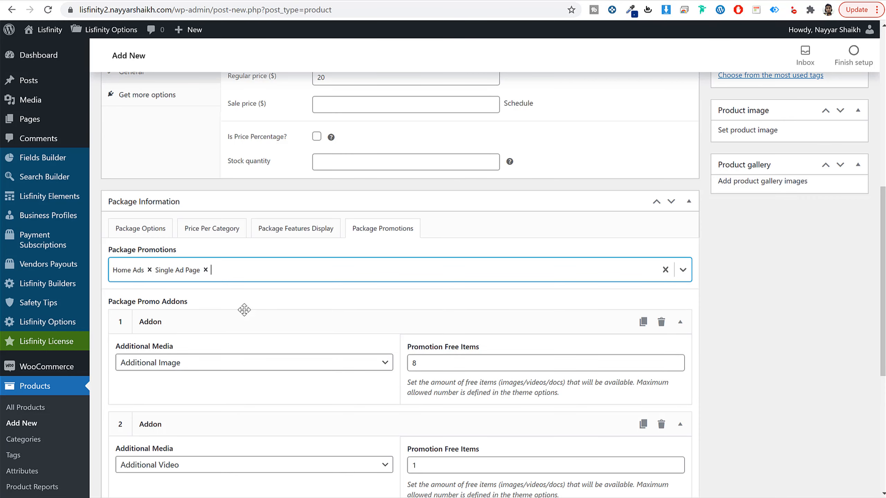
Step: Add a sixth entry to the package features display reading "Ad Displayed on Home"
left_click(277, 229)
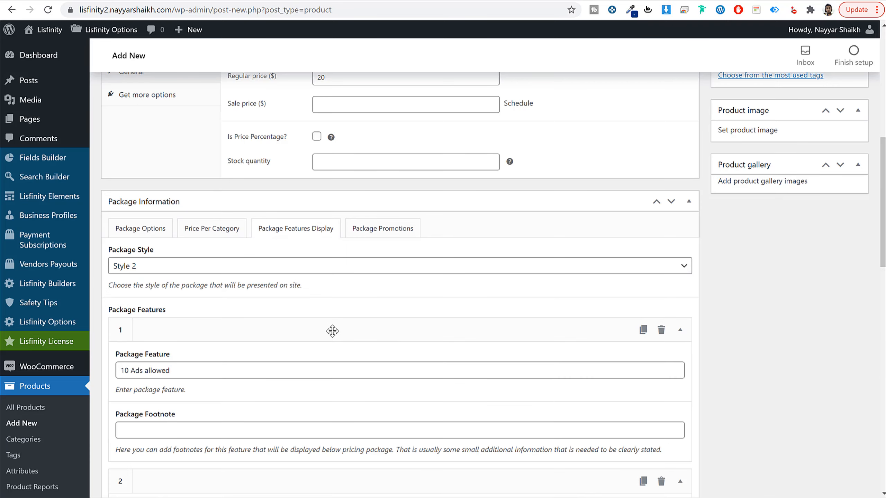
scroll(331, 332, "down", 20)
scroll(325, 333, "down", 4)
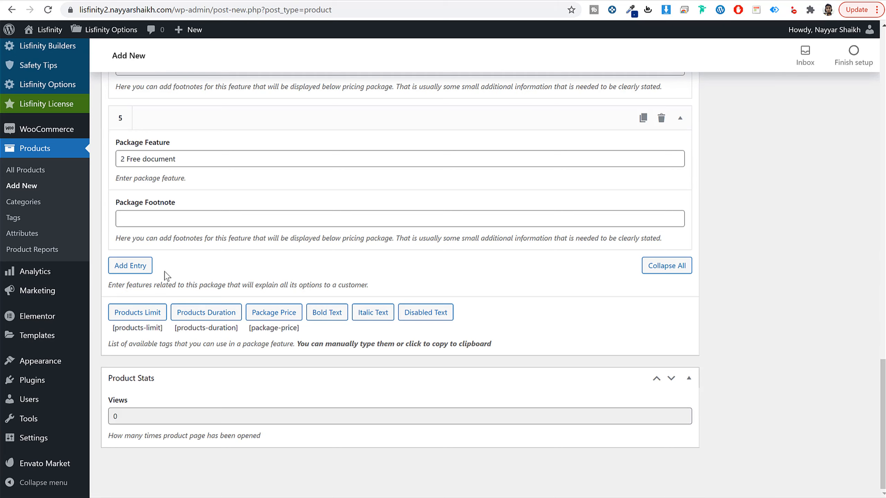
left_click(130, 262)
left_click(206, 310)
type("Ad will")
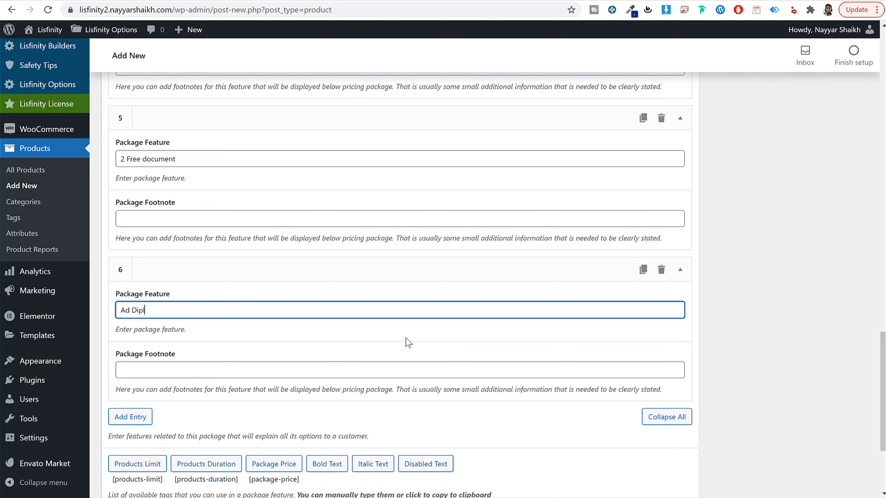
type("yed on Home")
Step: Add a seventh package feature reading "Ad Displayed on Single Ad Page"
scroll(171, 416, "down", 2)
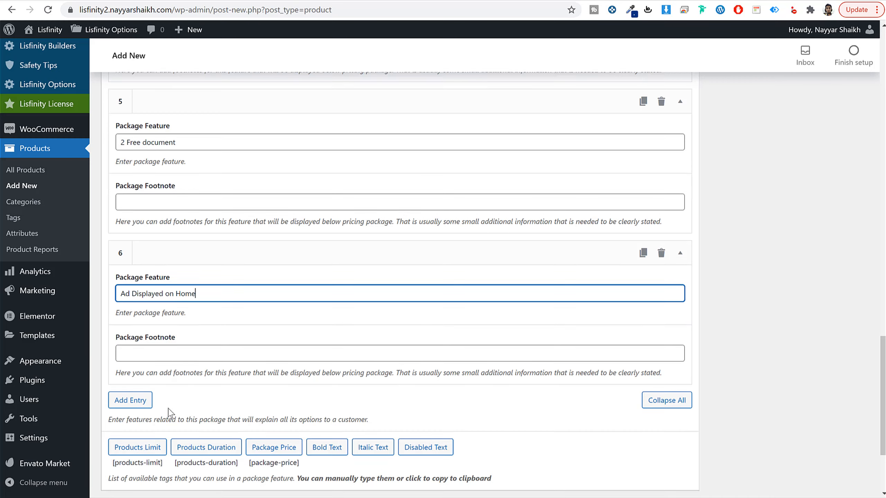
left_click(129, 362)
left_click(165, 403)
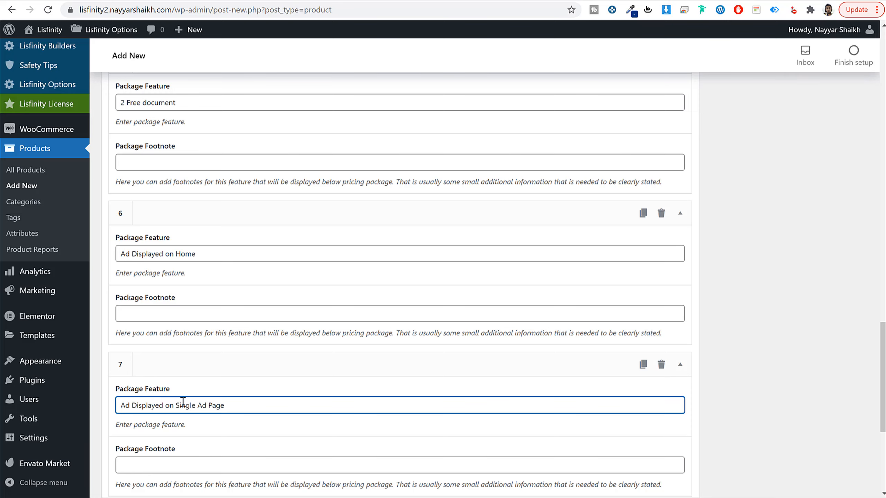
Step: Publish the Recommended package product
scroll(305, 405, "up", 20)
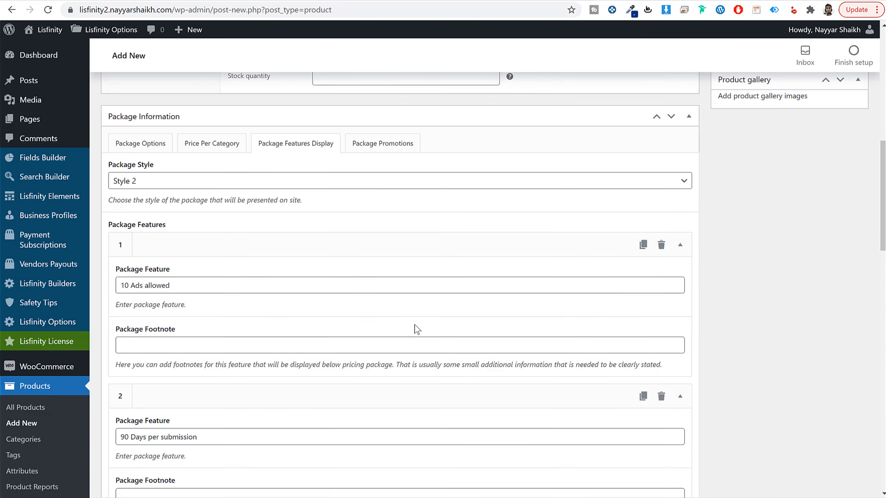
left_click(382, 367)
scroll(653, 260, "up", 5)
left_click(842, 180)
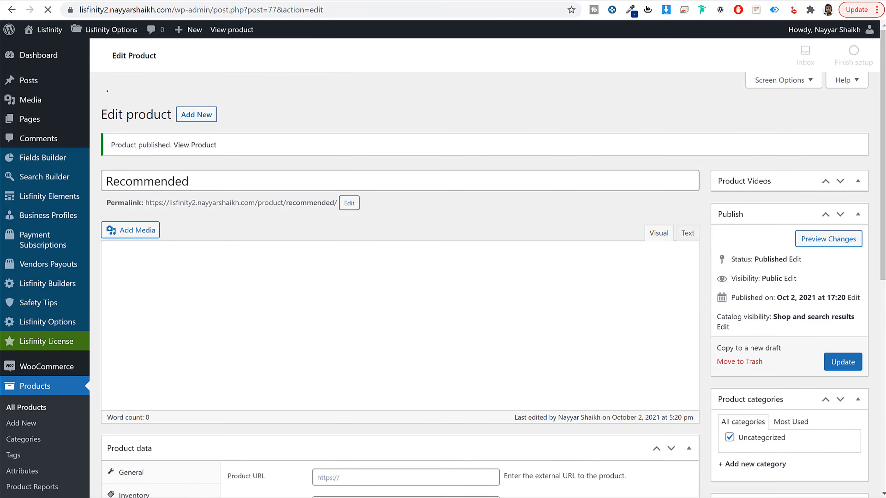
Step: Switch to the incognito window, reload the member's Packages page and review the Recommended package's features
mouse_move(196, 497)
left_click(254, 495)
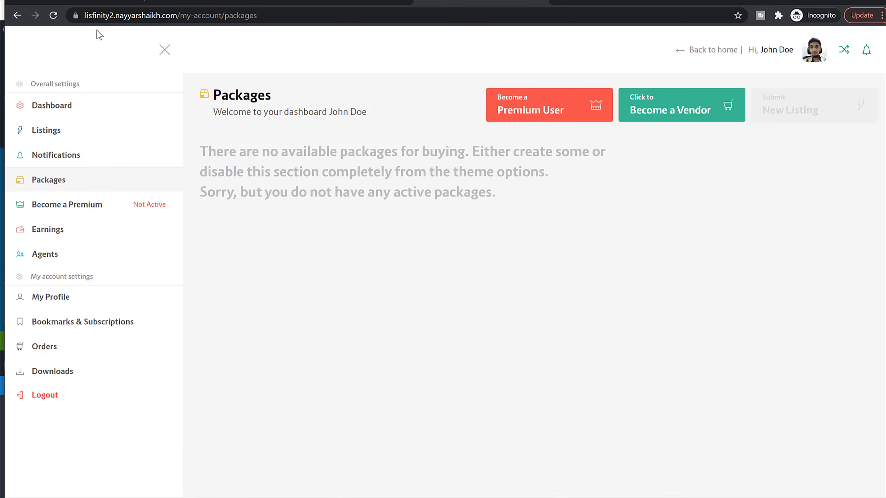
left_click(53, 15)
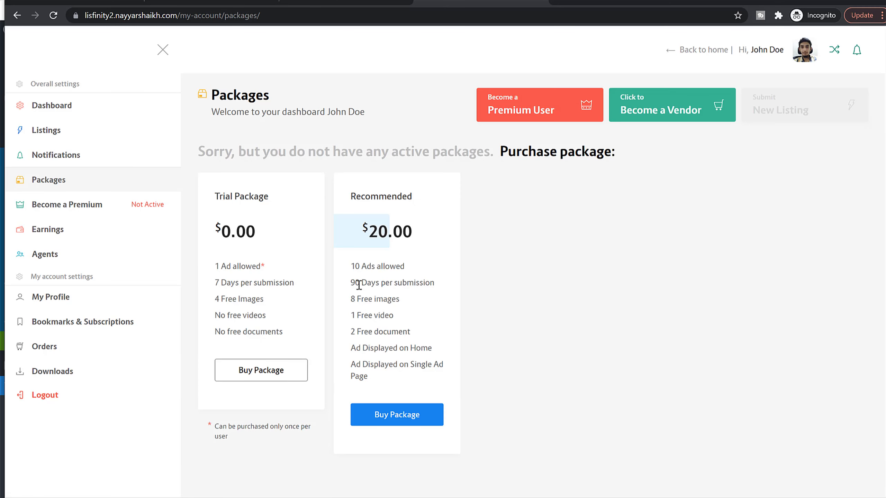
left_click_drag(351, 267, 412, 379)
left_click(404, 348)
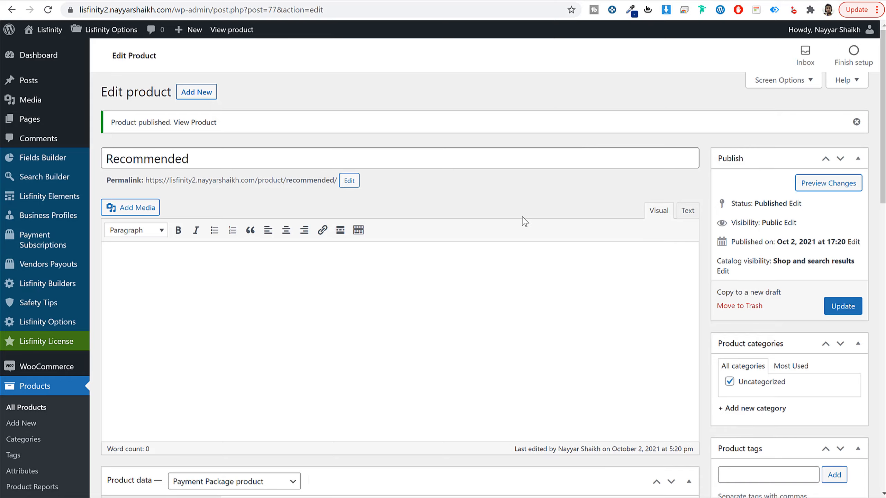
Step: Return to the admin site, open the WooCommerce general settings and enter the store's address line 1 and city
scroll(523, 220, "down", 6)
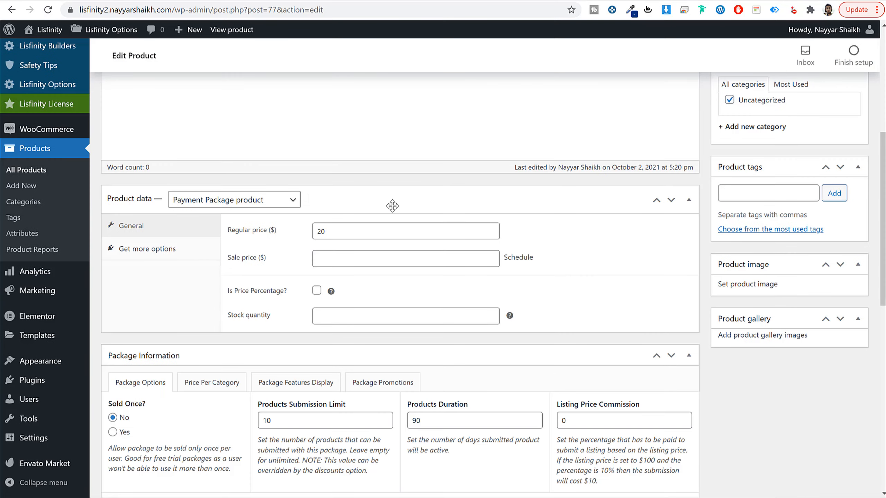
mouse_move(50, 135)
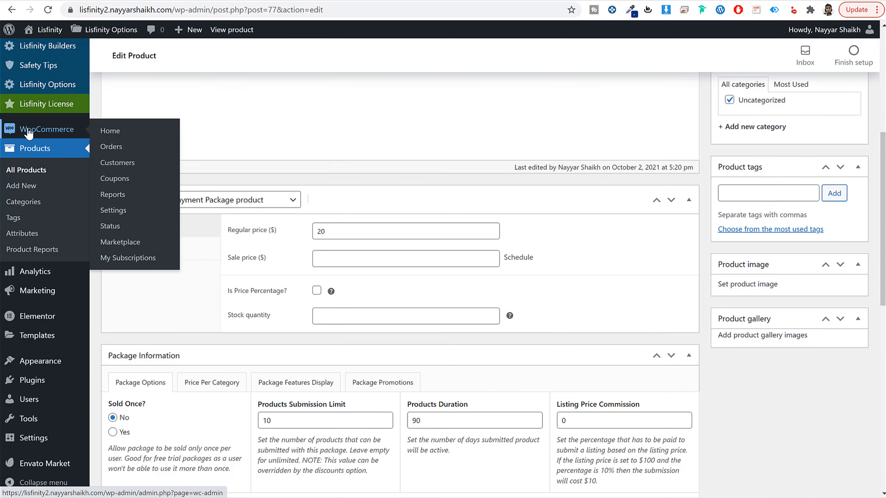
left_click(124, 211)
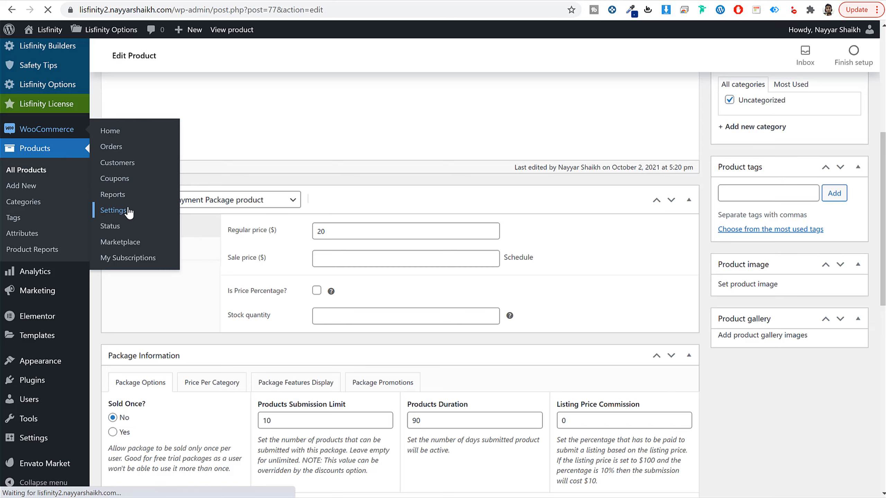
left_click(299, 187)
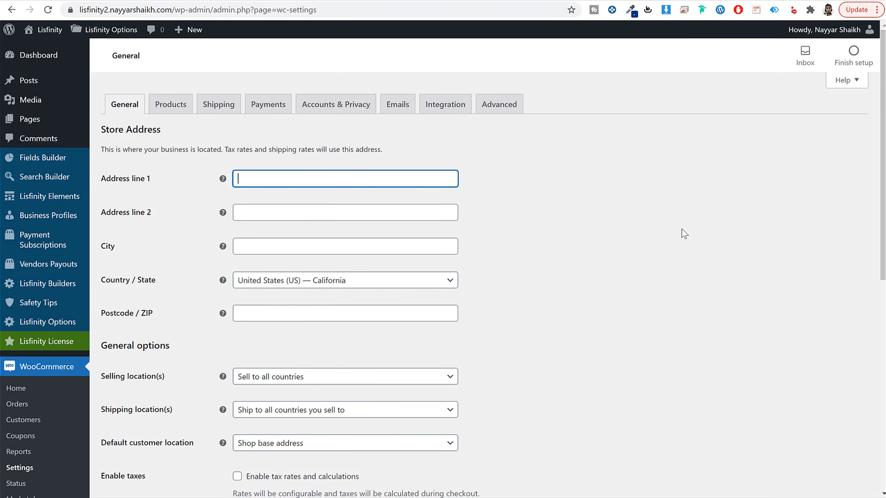
key("Tab")
key("Tab")
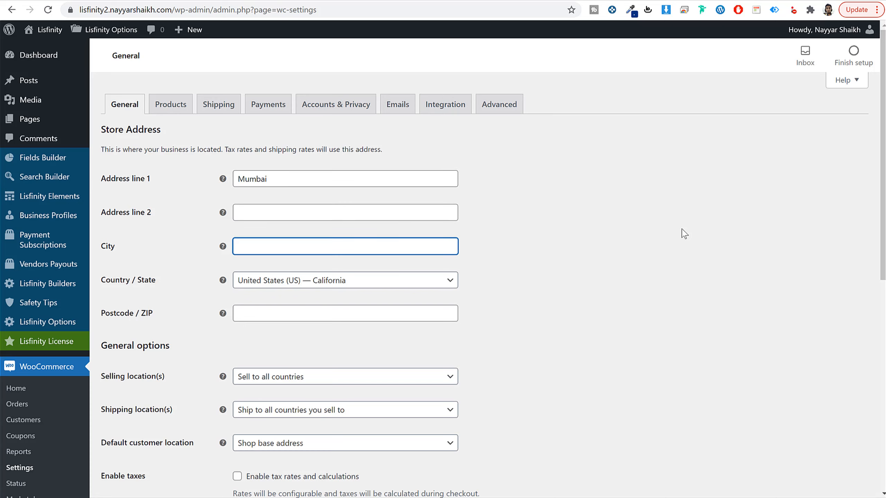
type("Mumbai")
key("Tab")
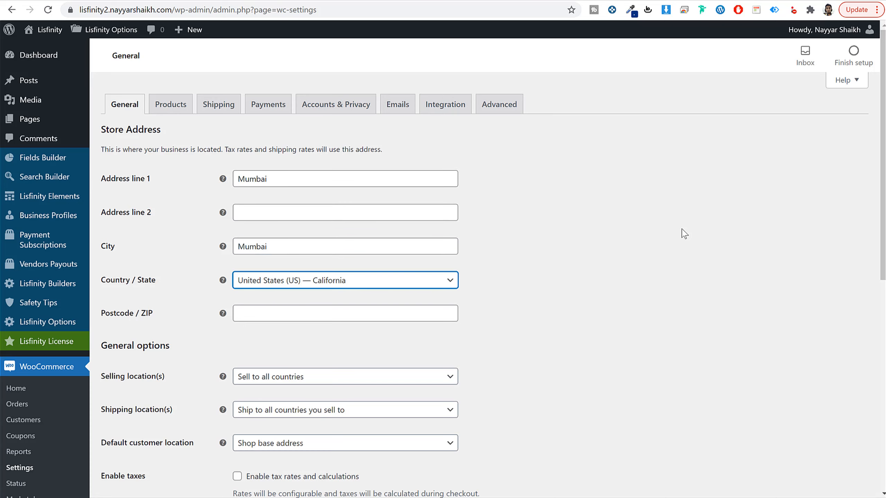
Step: Set the store's country and state to India — Maharashtra and fill in its postcode
key("Return")
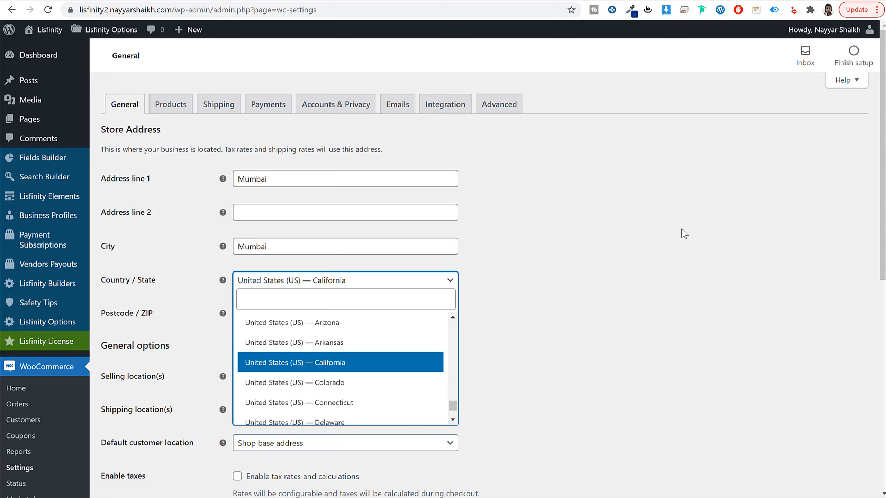
left_click(366, 297)
type("maha")
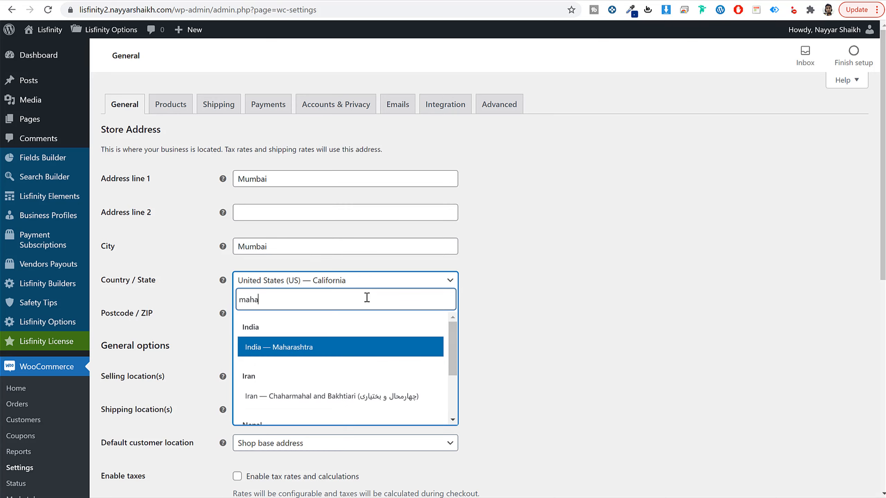
left_click(301, 353)
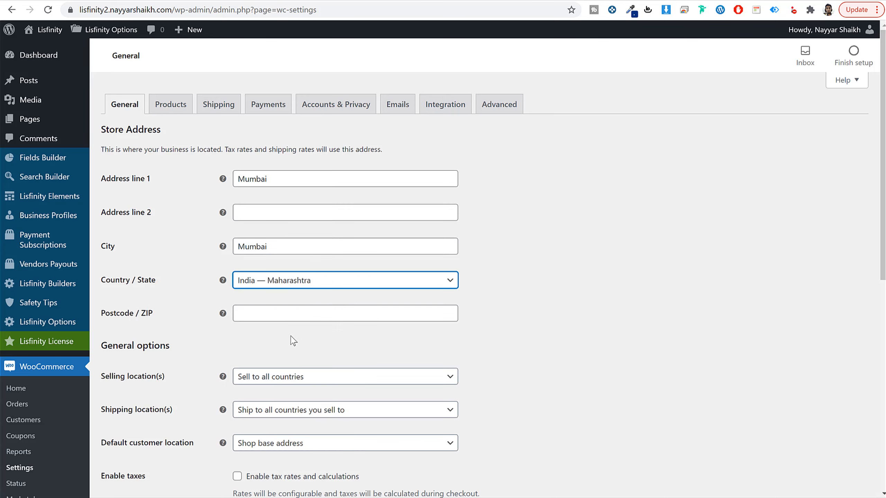
left_click(284, 312)
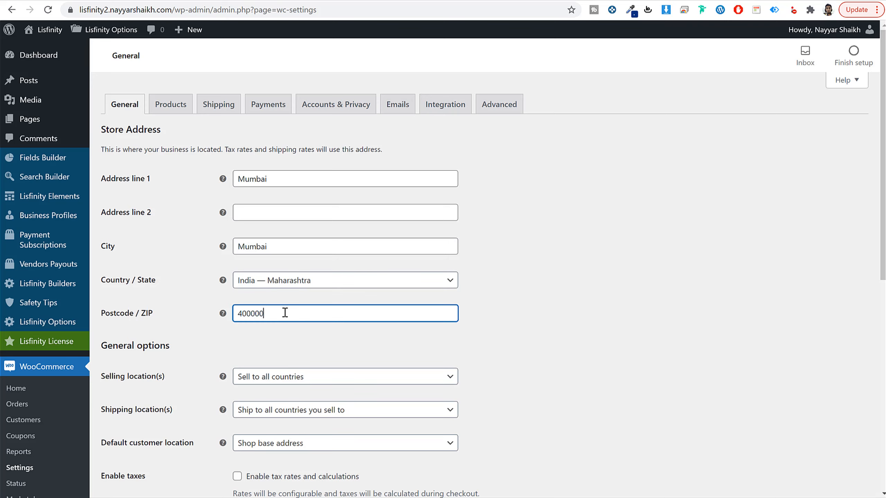
Step: Set the store's selling locations to all countries except India
scroll(292, 312, "down", 4)
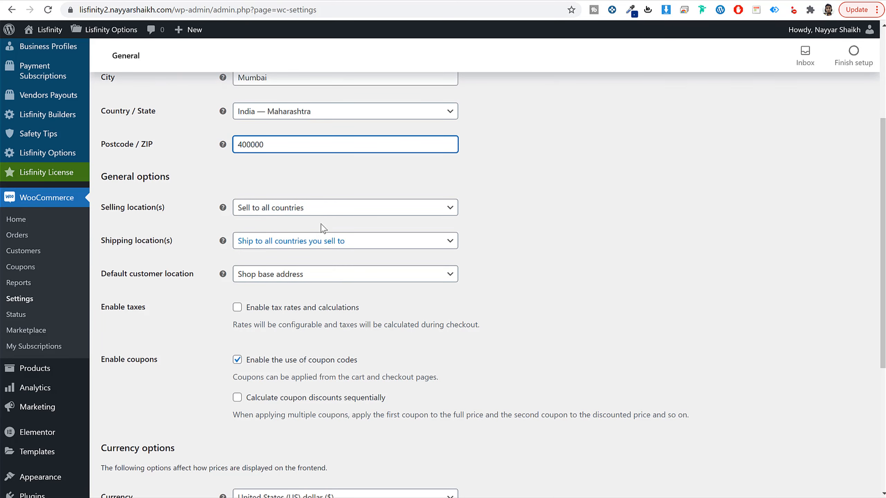
left_click(306, 211)
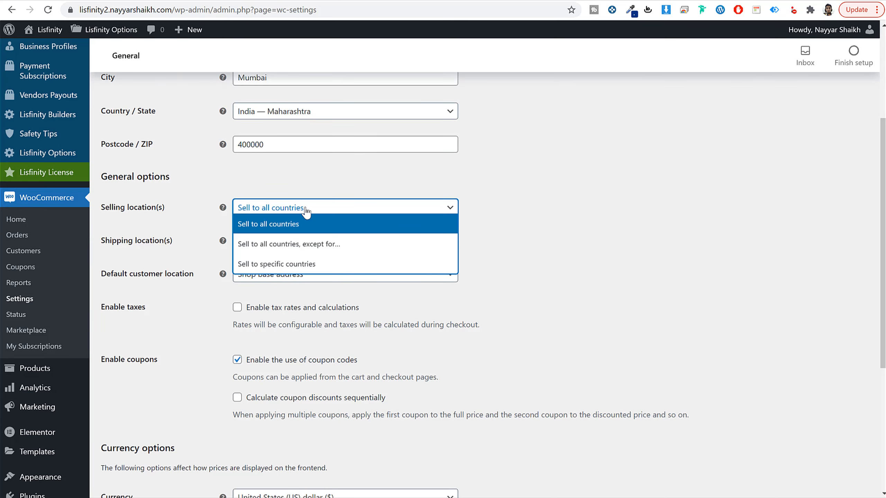
left_click(282, 244)
left_click(322, 245)
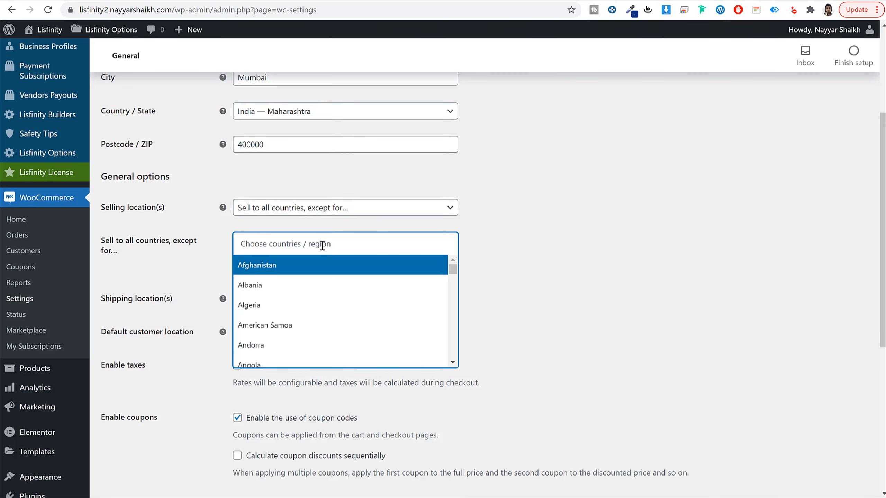
type("ind")
left_click(293, 285)
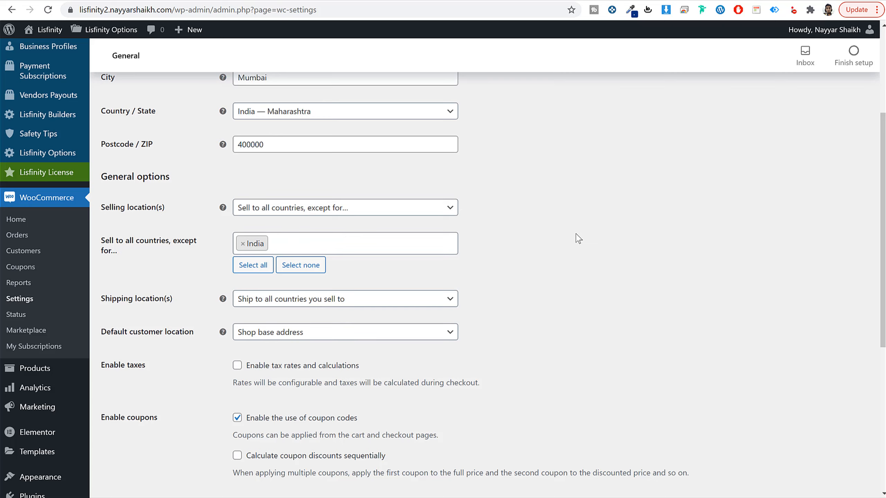
Step: Remove India from the excluded countries and set the selling locations back to Sell to all countries
left_click(243, 245)
left_click(287, 207)
left_click(286, 224)
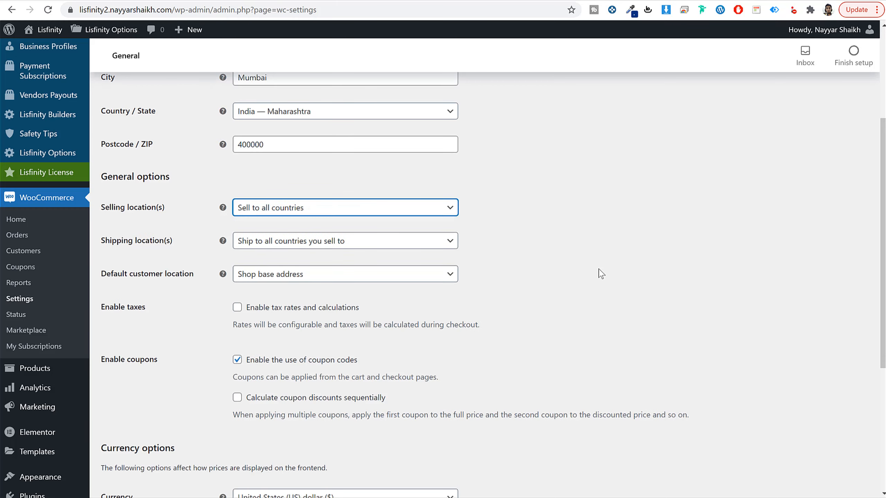
left_click(601, 274)
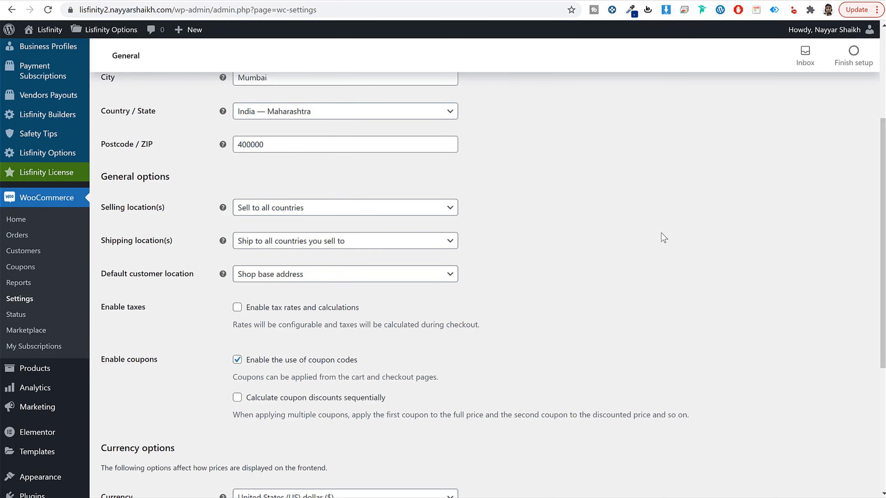
Step: Look up the Indian rupee in the store's currency options and save the general settings
scroll(601, 309, "down", 5)
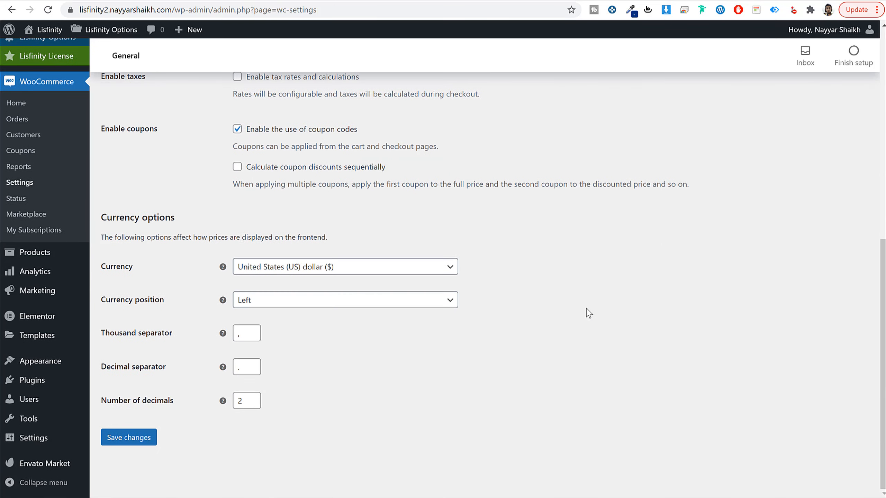
left_click(269, 275)
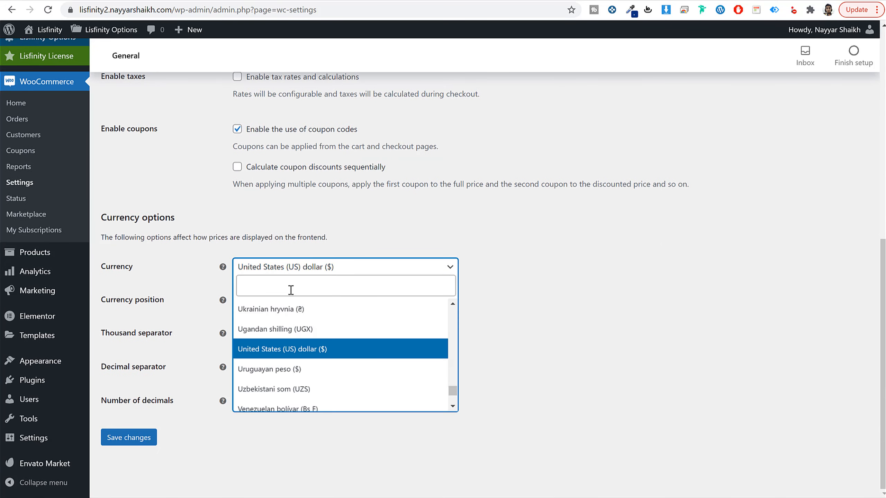
type("indi")
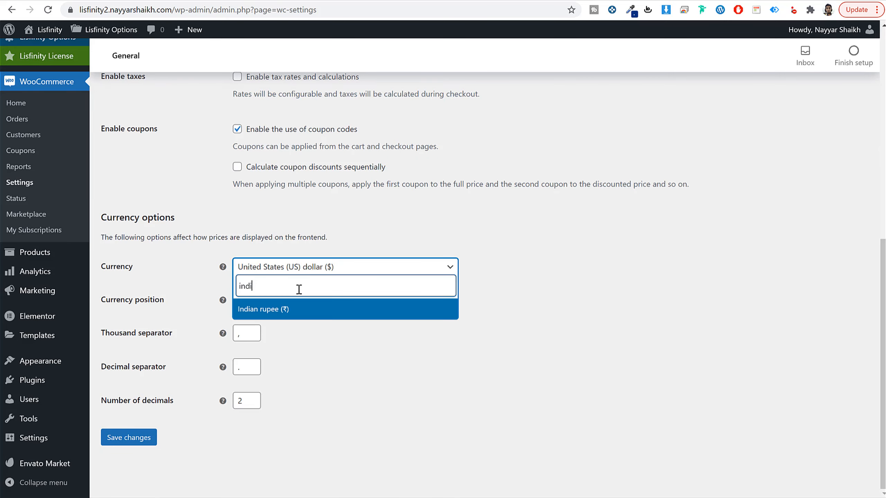
left_click(333, 359)
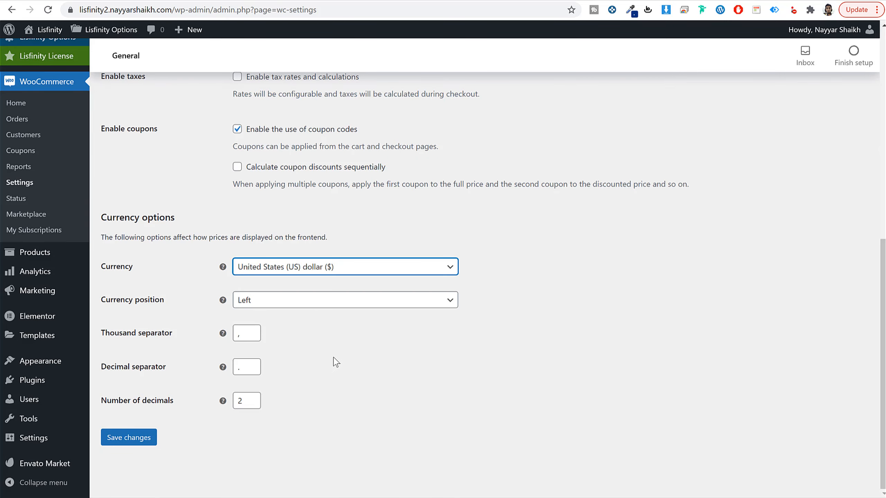
left_click(158, 440)
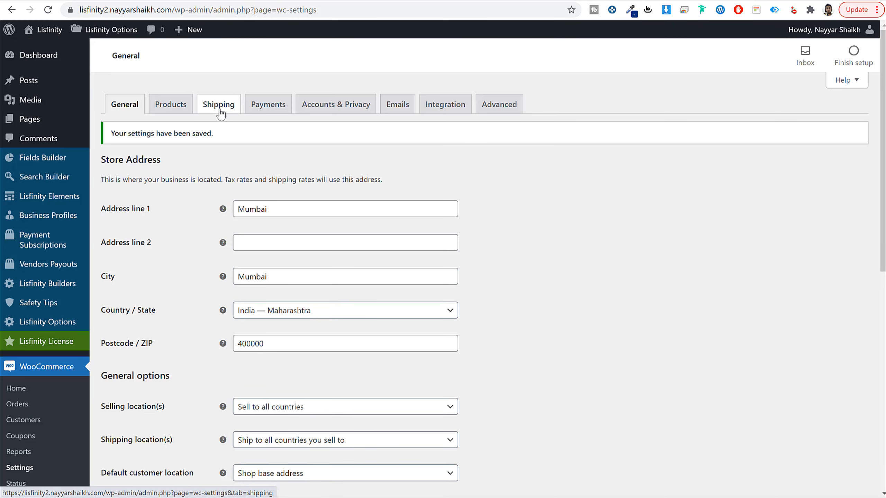
Step: Review the Stripe Connect settings among WooCommerce's payment methods, return to the methods list and save the payment settings
left_click(269, 111)
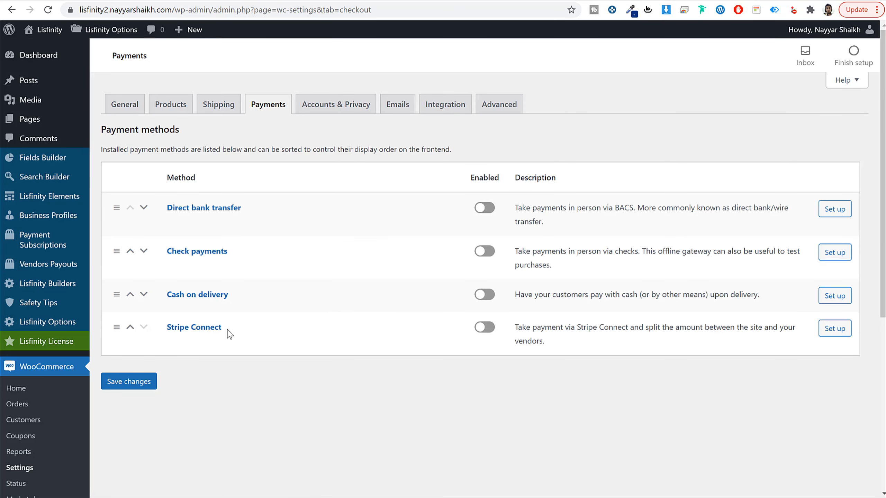
left_click(193, 330)
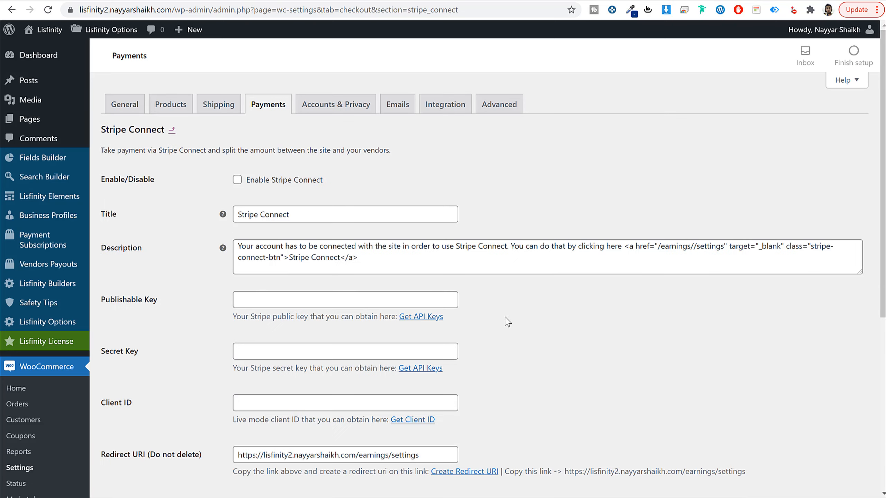
scroll(512, 361, "down", 5)
scroll(512, 363, "up", 5)
key("alt+Left")
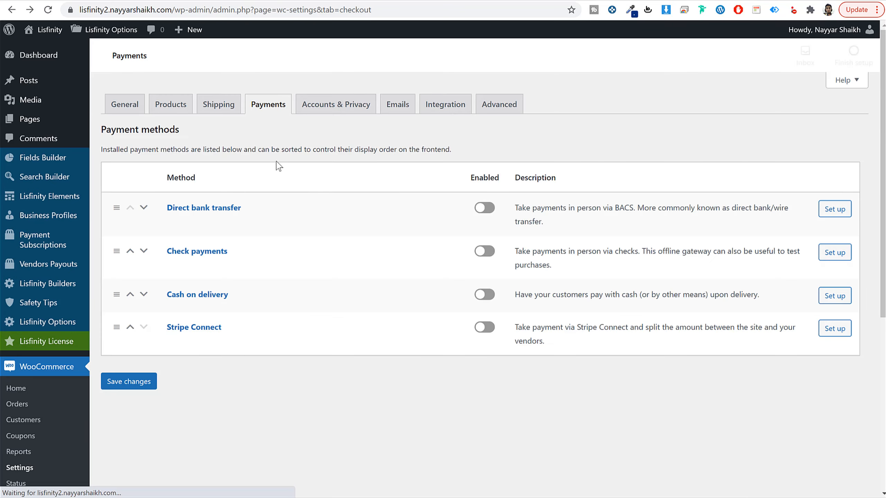
left_click(124, 388)
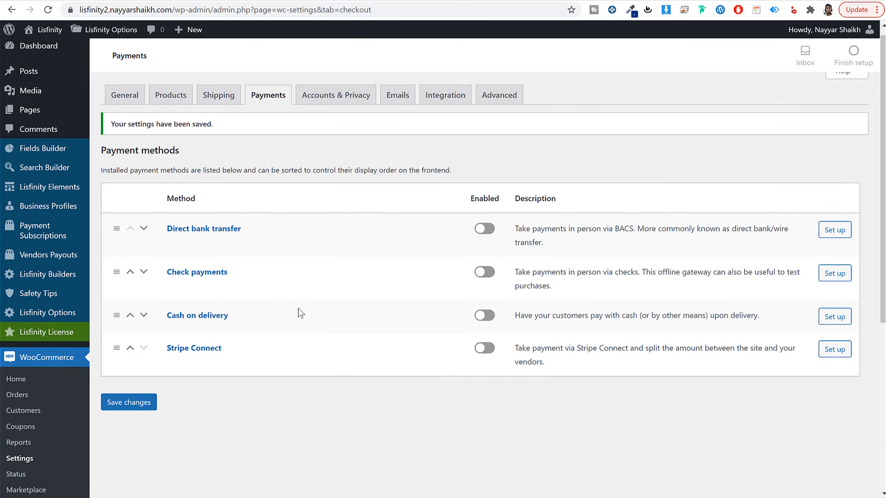
Step: Open the Add Plugins page in a new browser tab and switch to it
scroll(297, 348, "down", 6)
right_click(51, 384)
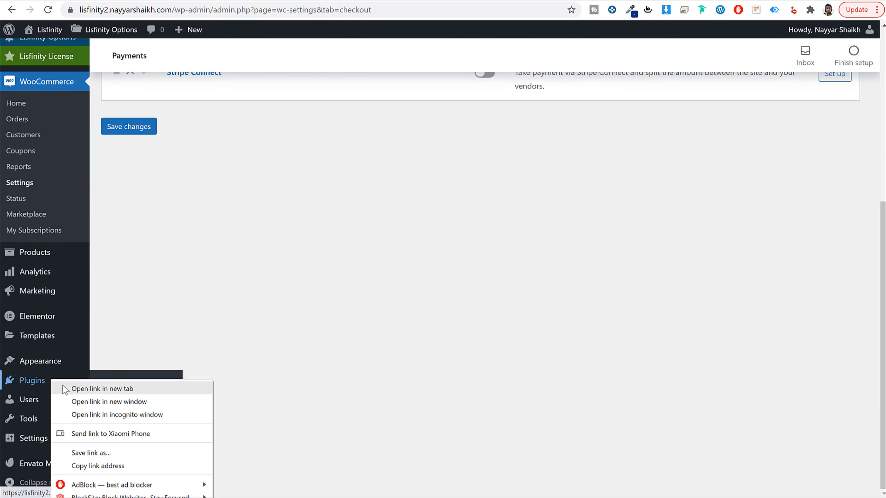
left_click(246, 383)
scroll(312, 48, "up", 6)
left_click(348, 2)
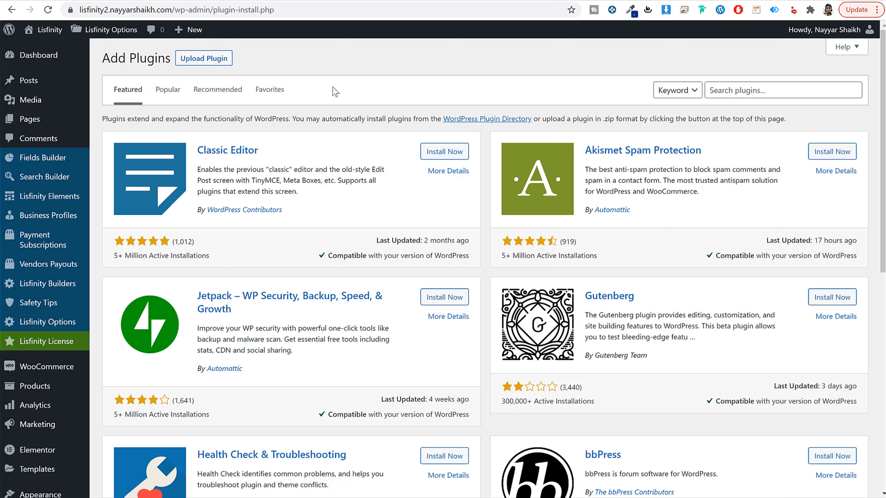
Step: Search the plugin directory for paypal and install the WooCommerce PayPal Checkout Payment Gateway plugin
left_click(786, 95)
type("paypal")
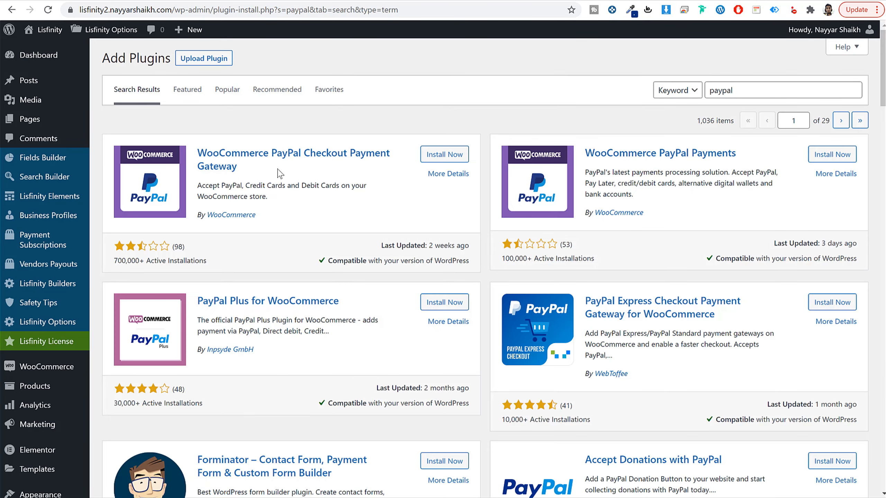
left_click(450, 154)
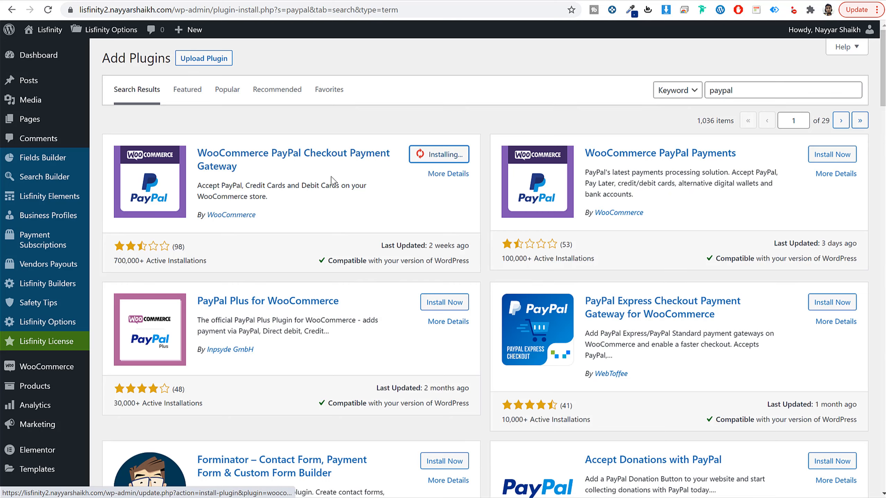
left_click_drag(264, 217, 196, 218)
left_click(274, 226)
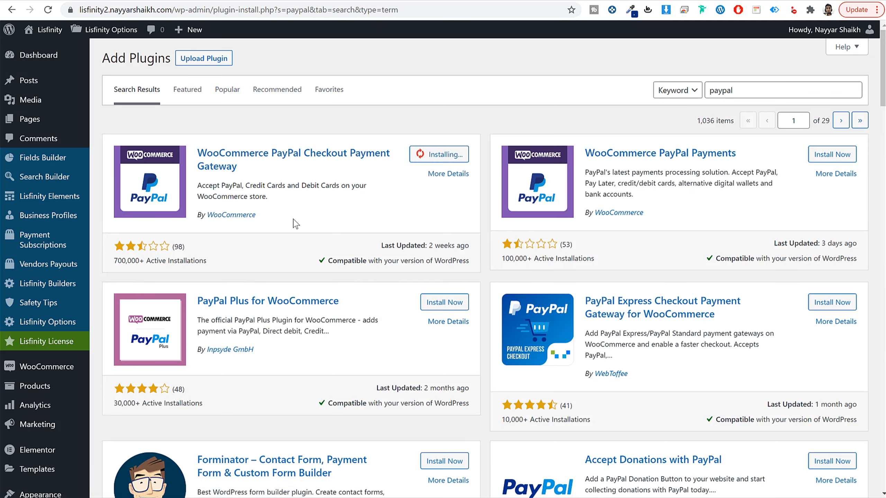
left_click_drag(293, 218, 196, 217)
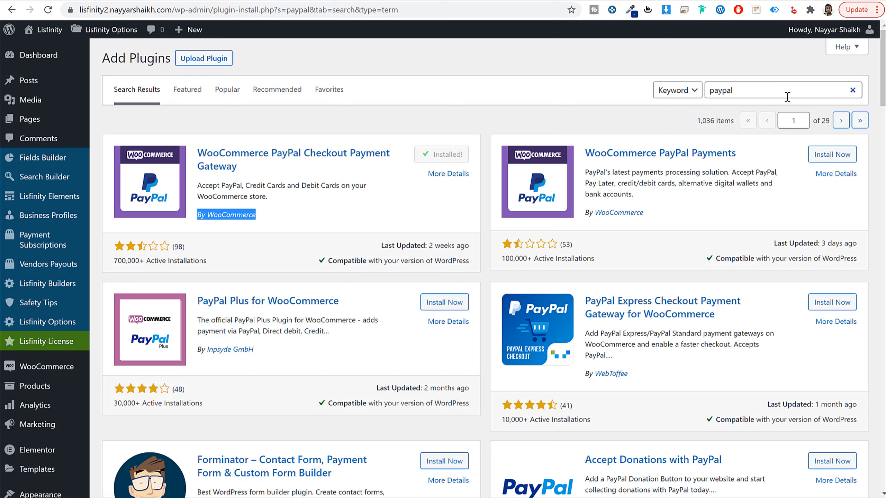
Step: Search the plugin directory for stripe and install the WooCommerce Stripe Payment Gateway plugin
left_click_drag(789, 90, 638, 89)
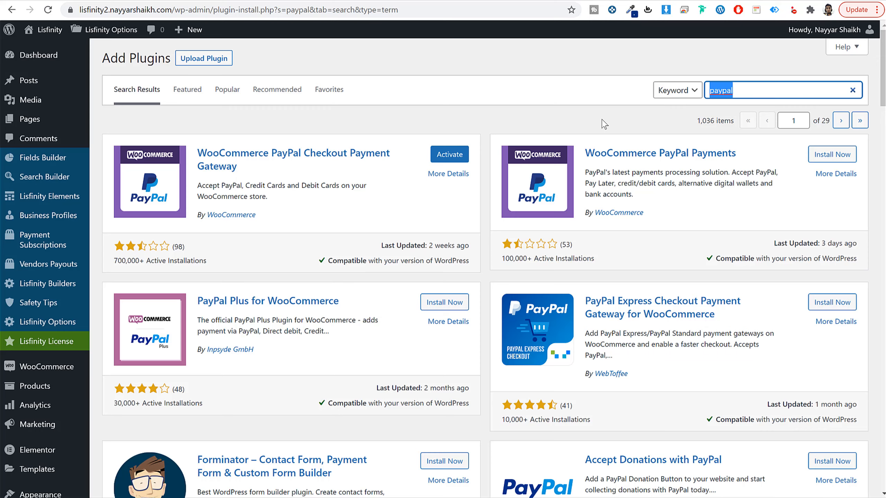
type("stripe")
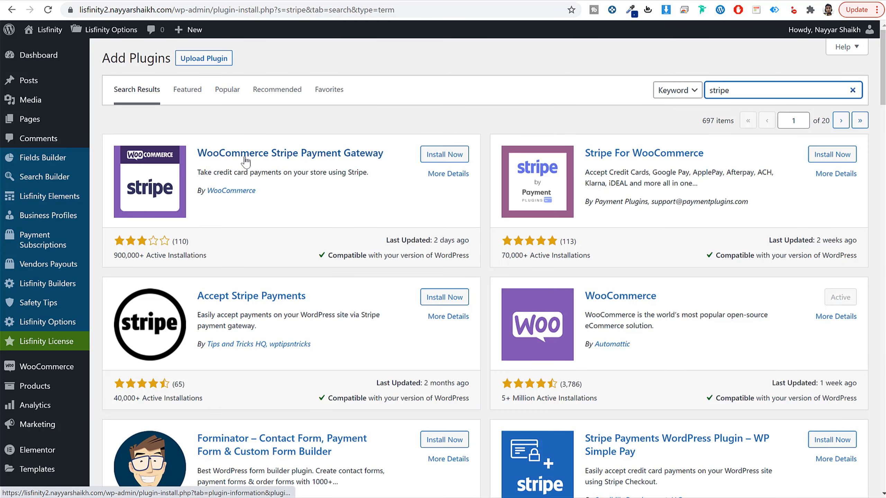
left_click(445, 160)
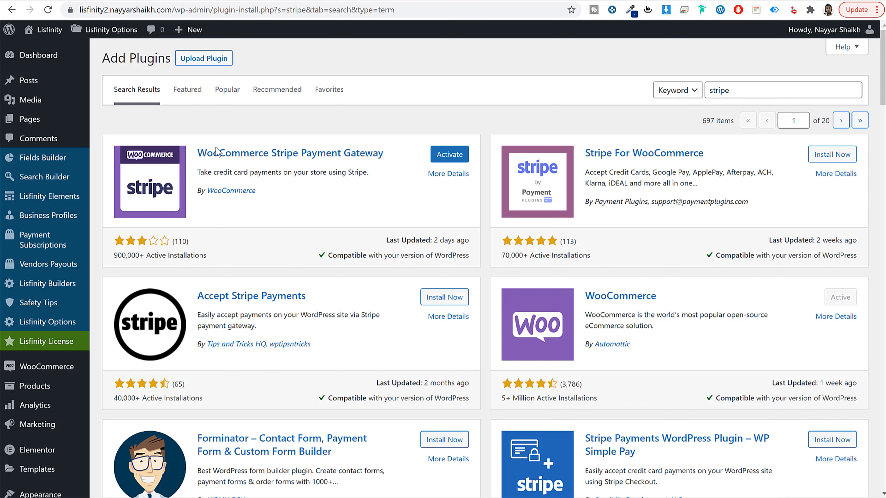
left_click_drag(196, 140, 364, 164)
left_click(371, 164)
Step: Search the plugin directory for razorpay and install the Razorpay for WooCommerce plugin
left_click_drag(763, 93, 657, 94)
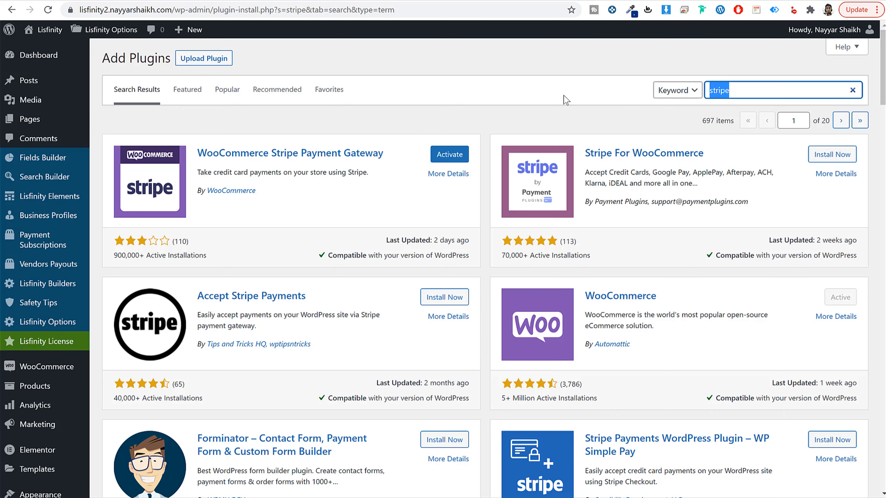
type("razorpay")
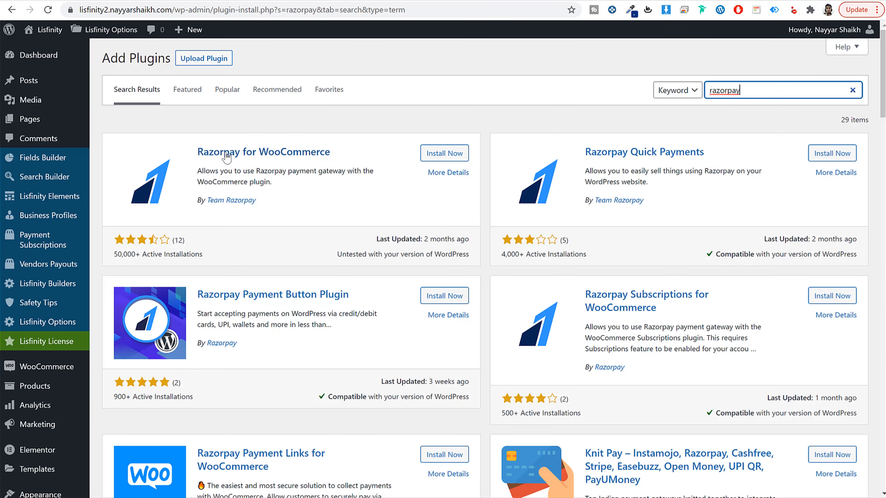
left_click_drag(302, 153, 459, 171)
left_click(444, 153)
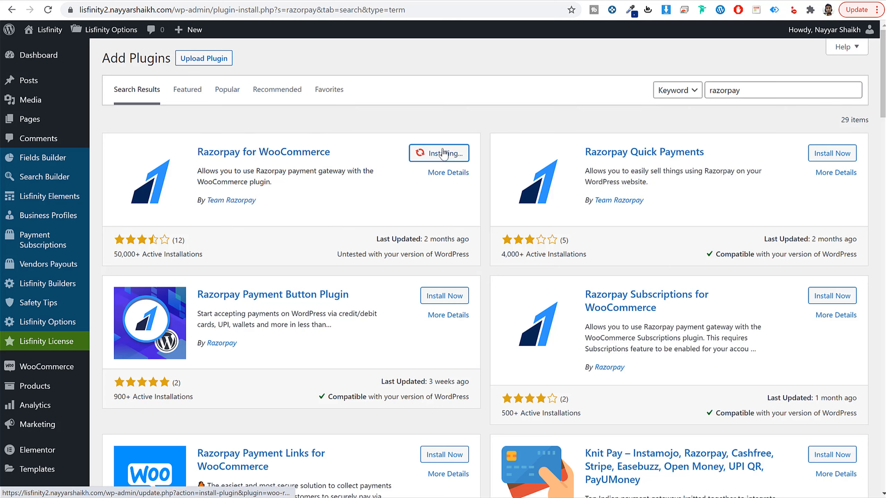
left_click_drag(256, 202, 196, 202)
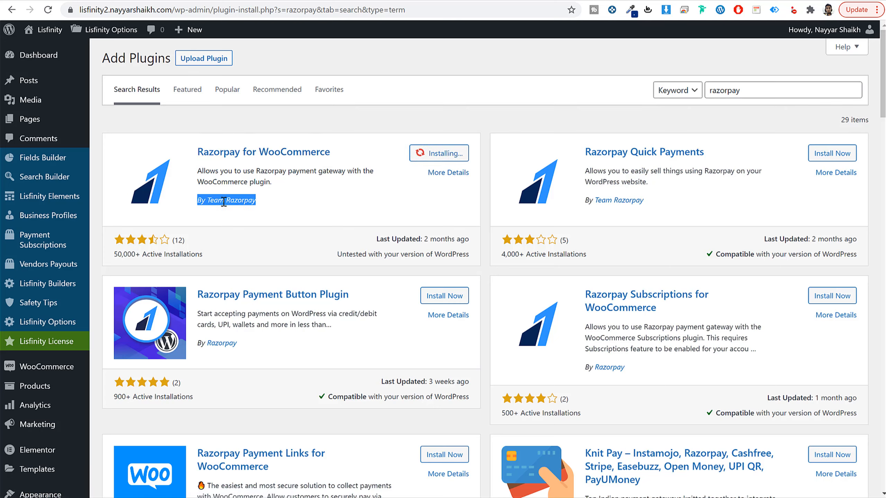
left_click(275, 209)
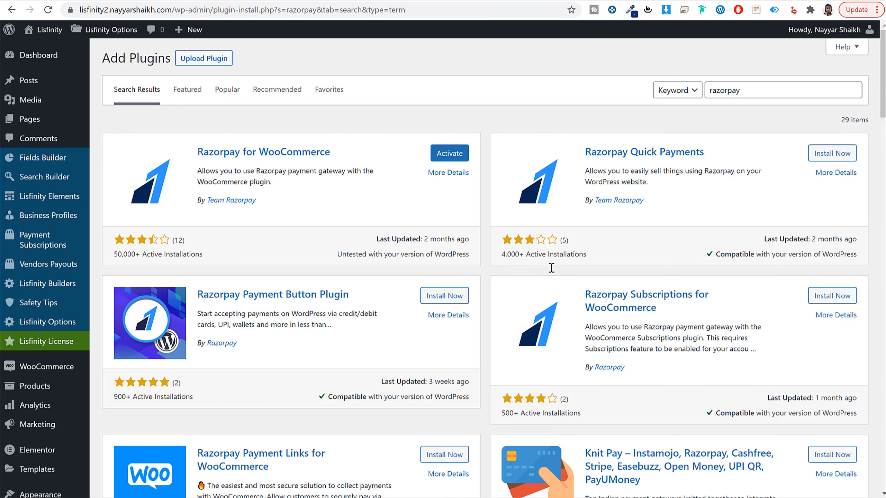
Step: Bulk-activate the installed Razorpay for WooCommerce, WooCommerce PayPal Checkout Gateway and WooCommerce Stripe Gateway plugins
scroll(540, 303, "down", 5)
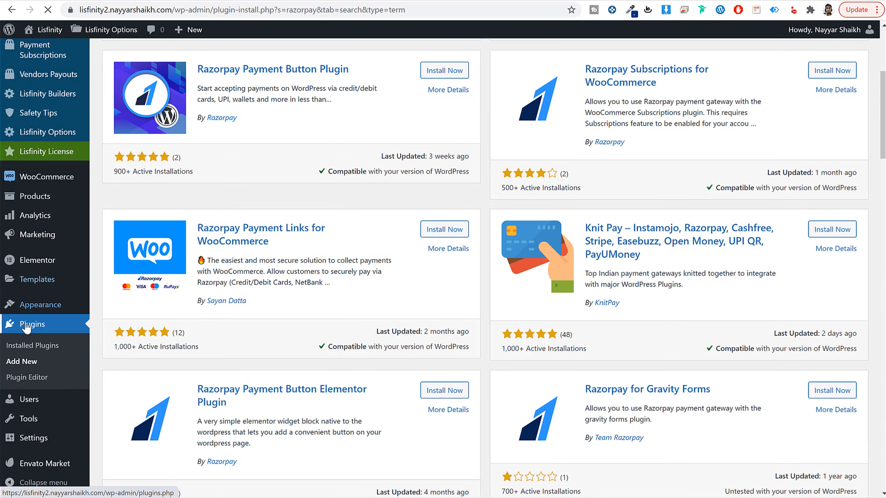
left_click(55, 333)
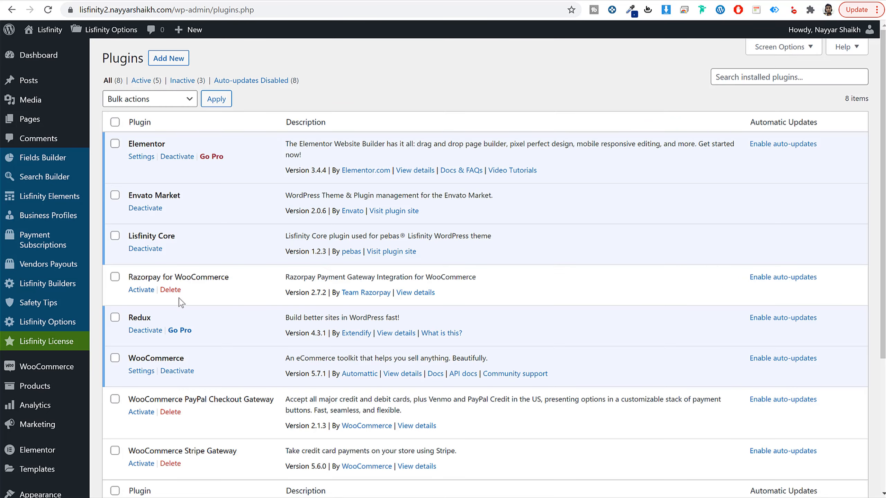
left_click(115, 277)
scroll(120, 300, "down", 5)
left_click(115, 230)
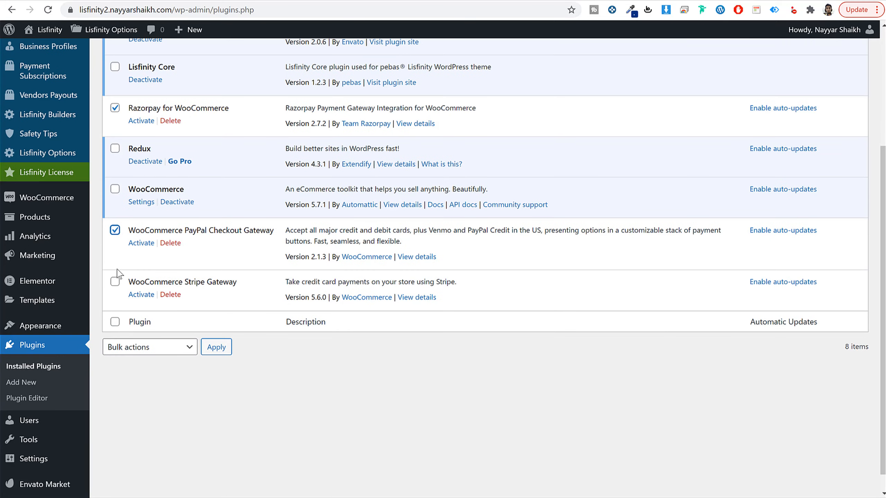
left_click(115, 281)
left_click(136, 347)
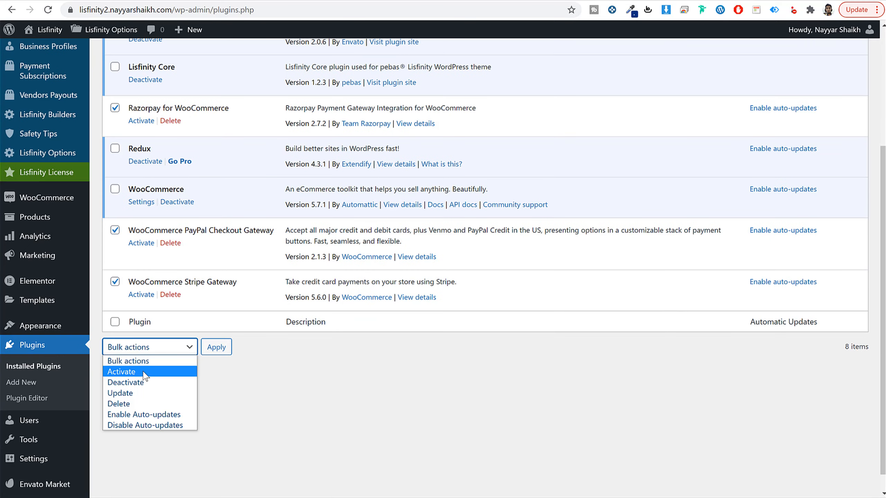
left_click(150, 372)
left_click(224, 352)
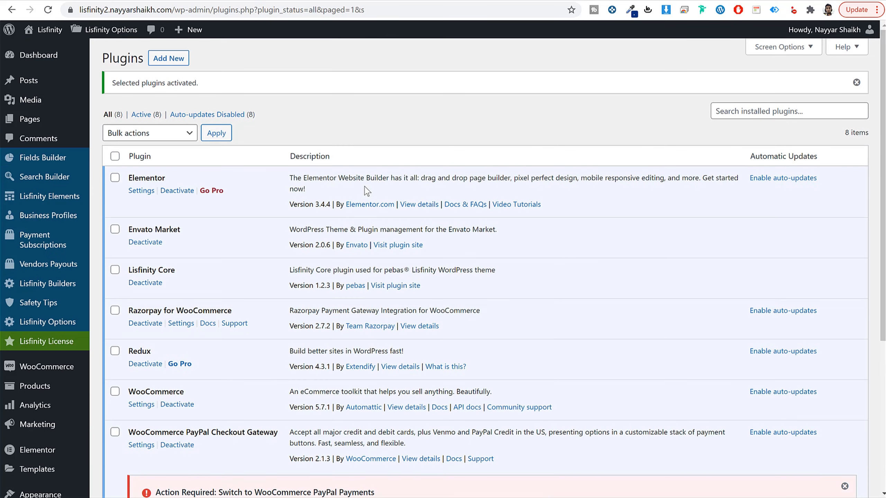
scroll(406, 289, "down", 2)
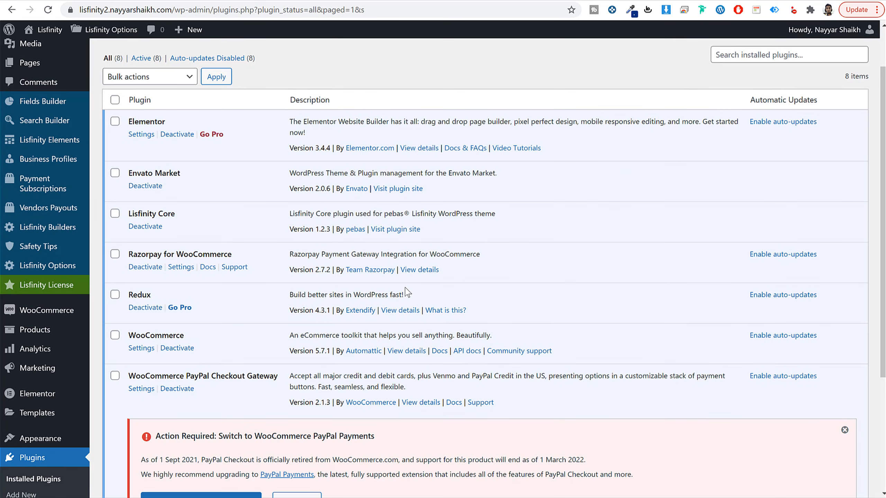
Step: Reload the WooCommerce payment methods page, enable Stripe – Credit Card (Stripe), and save the changes
scroll(405, 290, "up", 2)
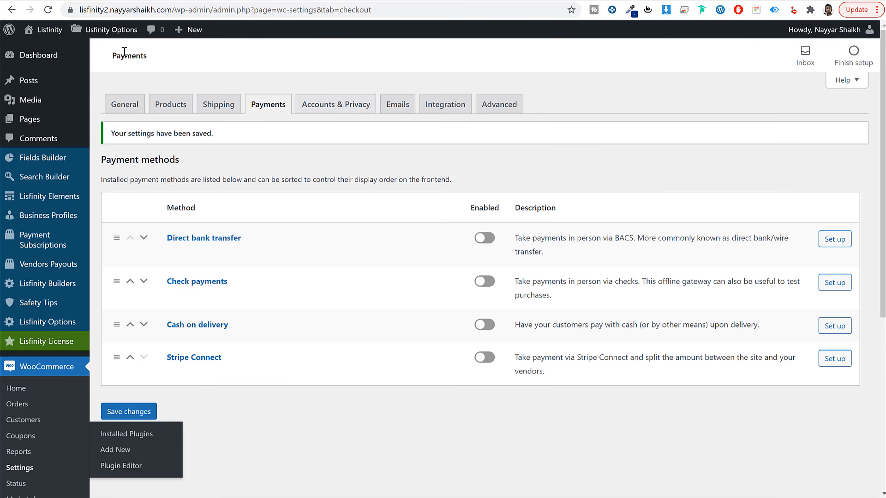
left_click(48, 10)
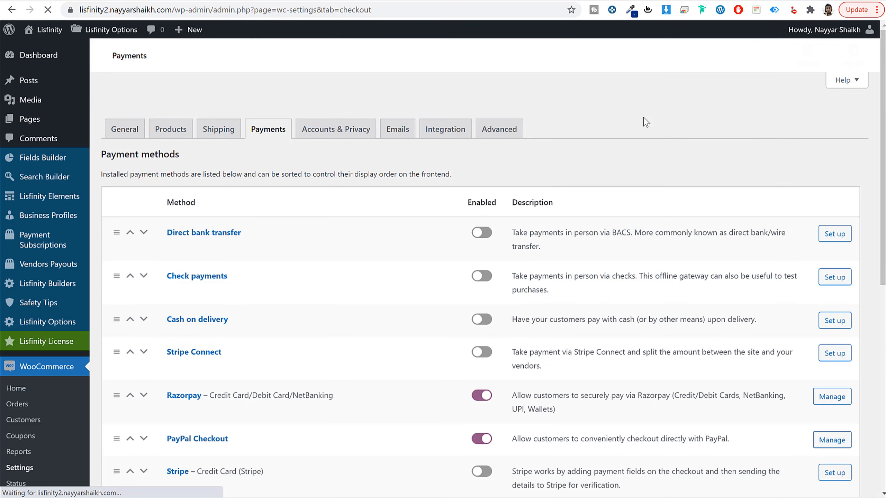
scroll(630, 192, "down", 10)
scroll(631, 194, "up", 8)
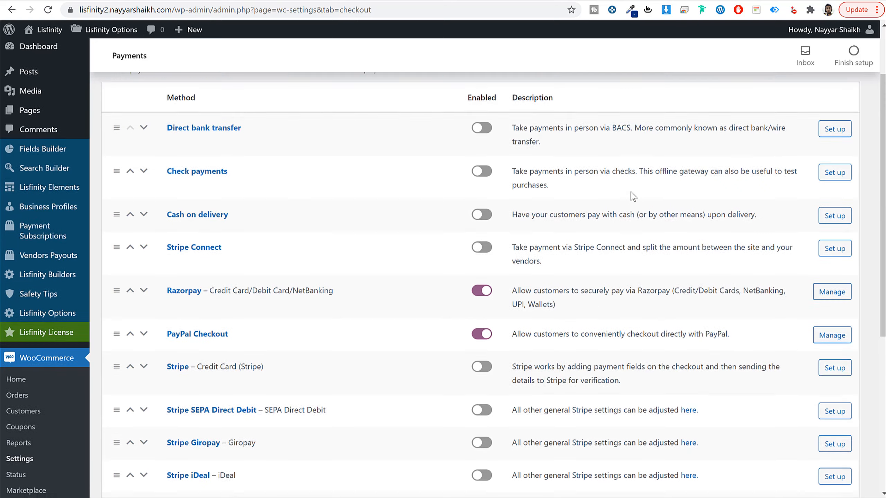
scroll(359, 291, "down", 3)
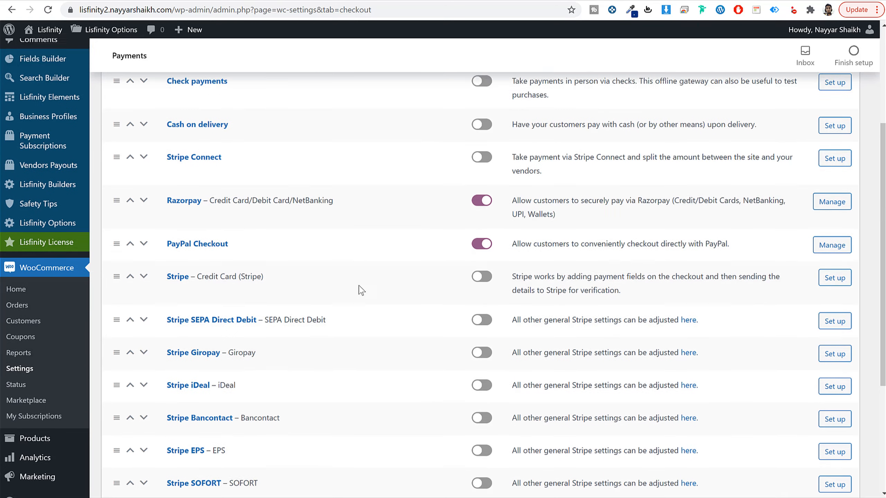
left_click(483, 262)
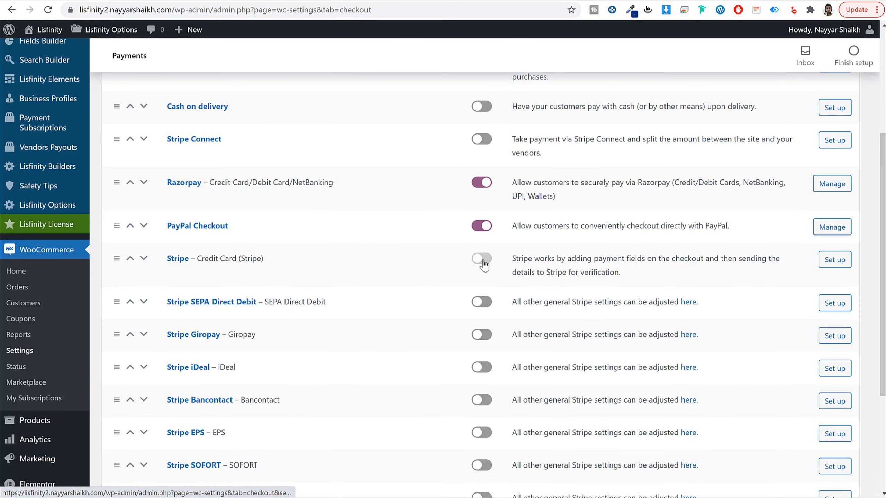
scroll(485, 265, "up", 2)
scroll(484, 265, "down", 6)
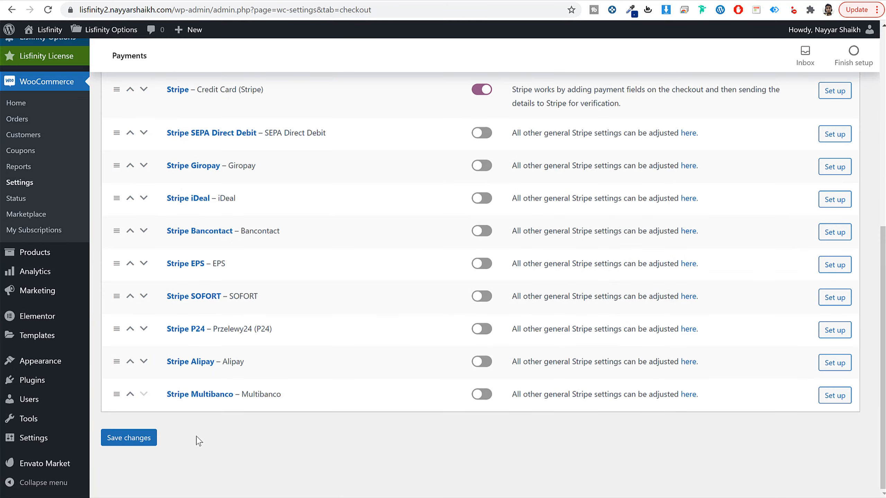
left_click(141, 439)
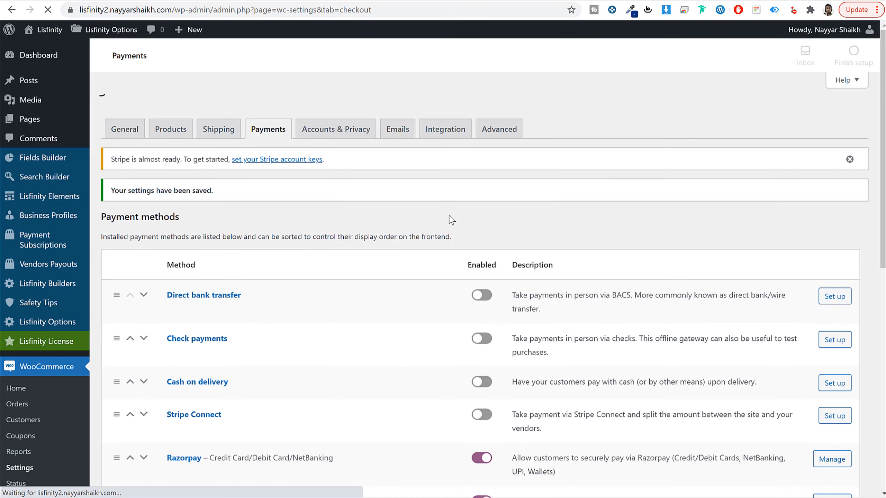
Step: Open the PayPal Checkout gateway settings and locate the live API credentials fields
scroll(251, 234, "down", 7)
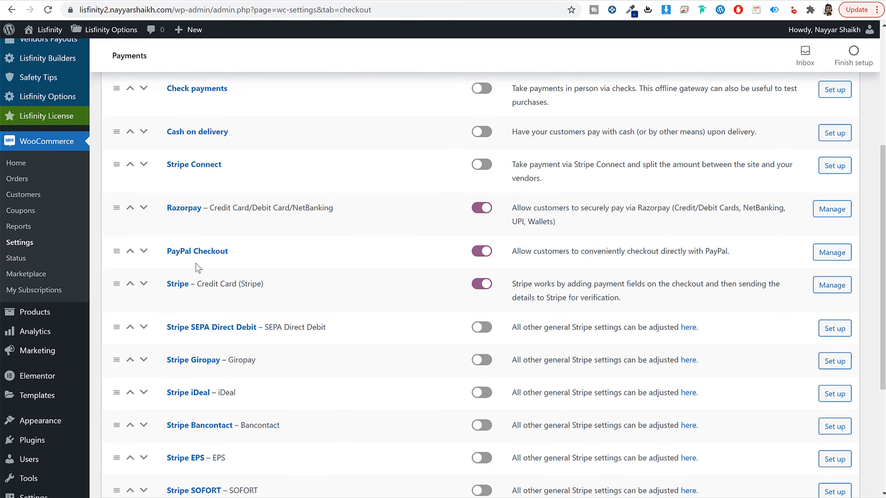
left_click(196, 251)
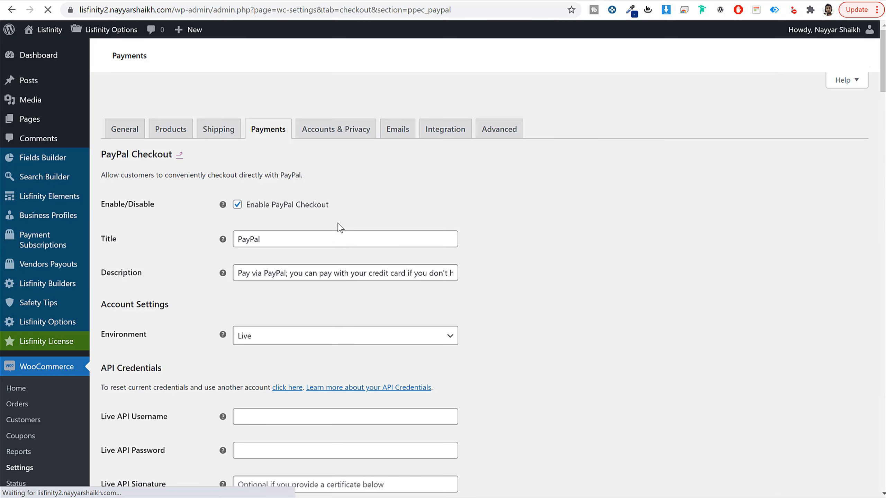
scroll(641, 257, "down", 5)
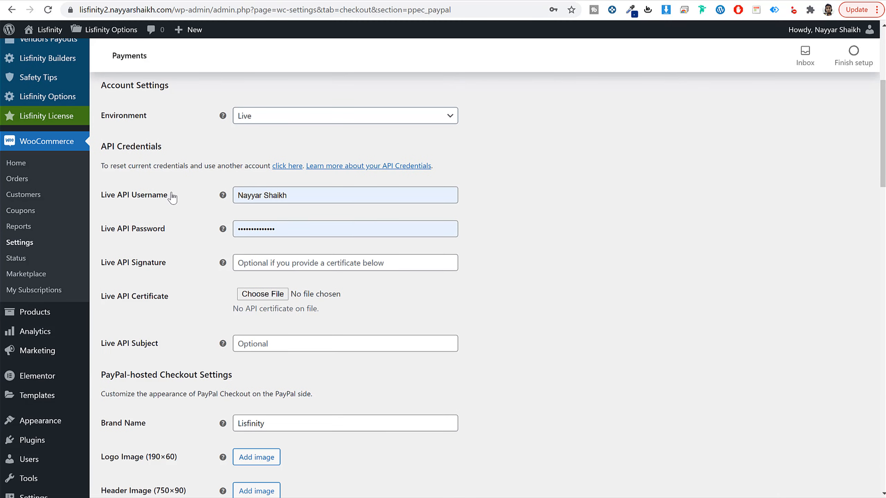
left_click_drag(173, 195, 117, 195)
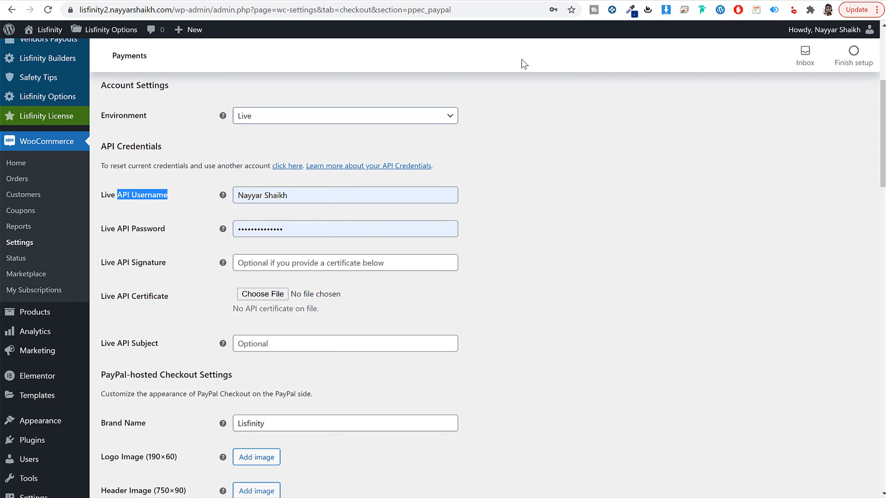
Step: Open paypal.com in a new browser tab and log in to the PayPal account
key("ctrl+t")
type("paypal.com")
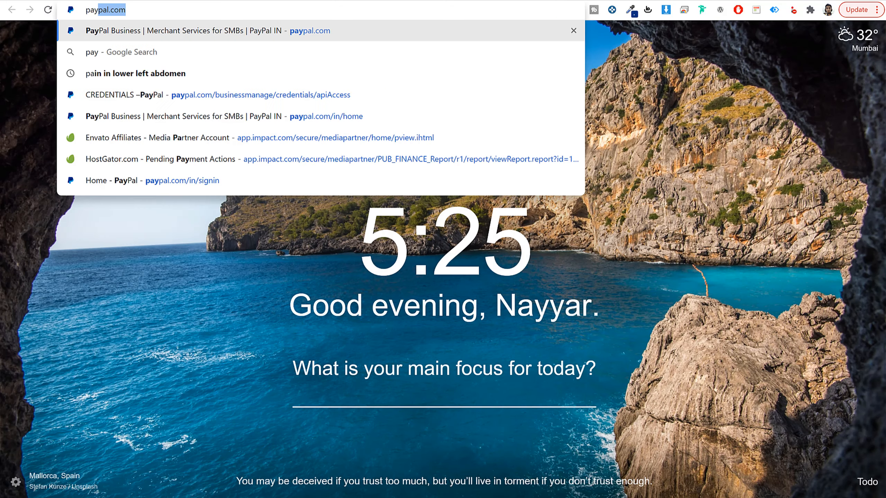
key("Return")
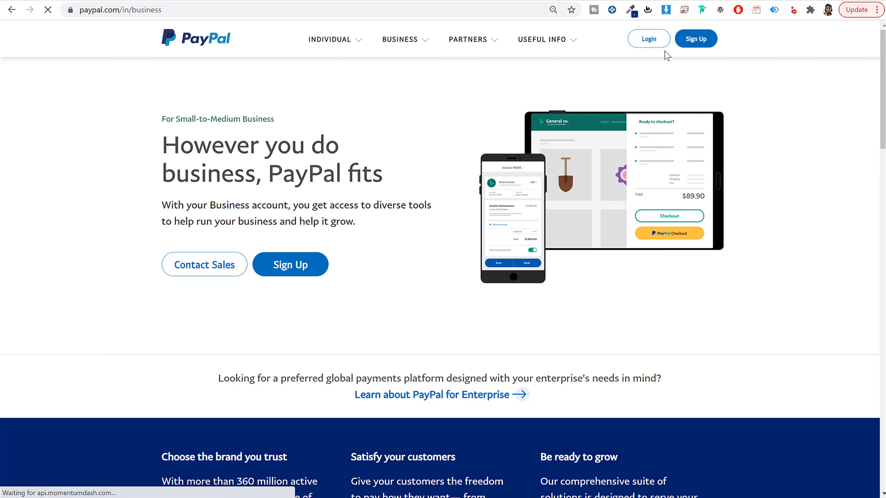
left_click(662, 41)
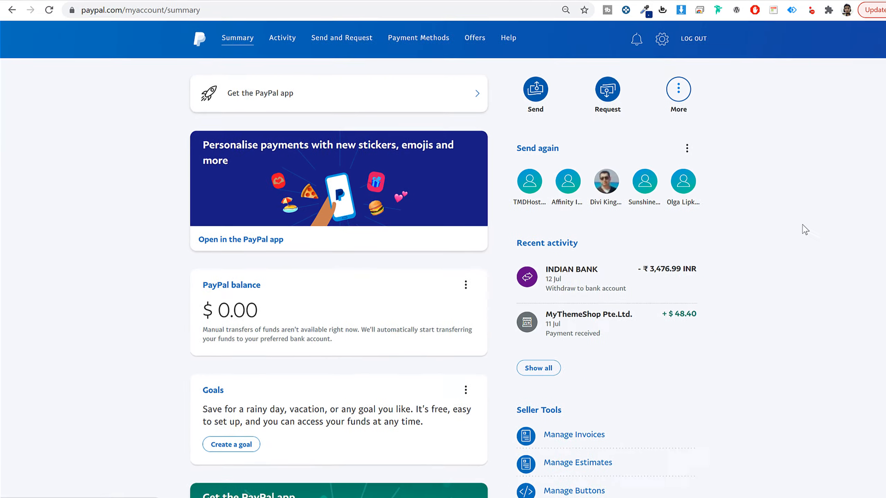
Step: Go to the PayPal API access page at paypal.com/businessmanage/credentials/apiAccess
left_click_drag(228, 14, 153, 18)
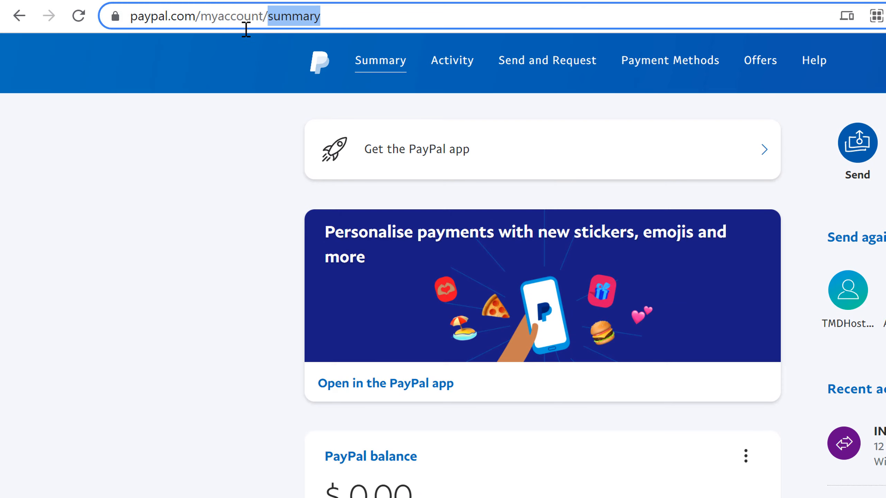
left_click_drag(246, 29, 202, 36)
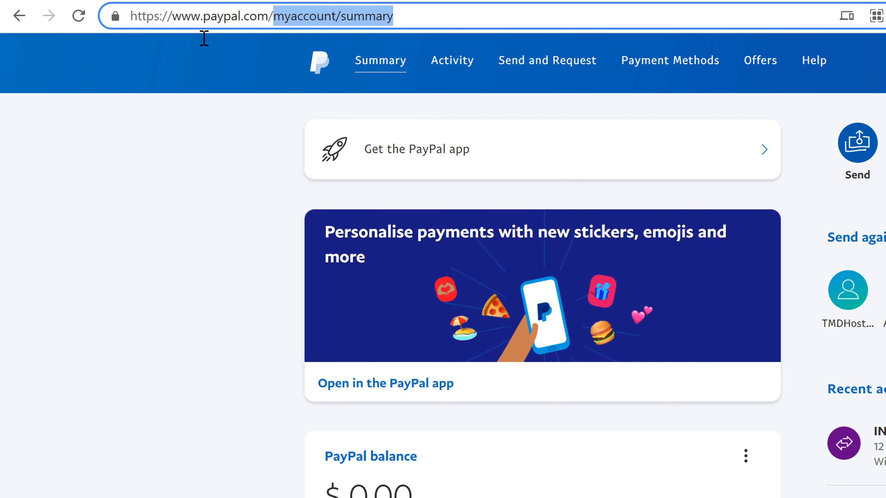
key("BackSpace")
key("Down")
key("Down")
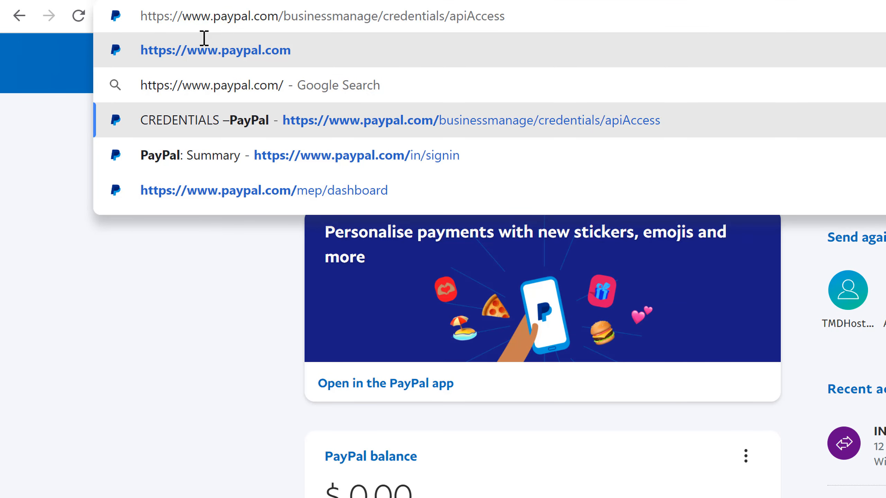
key("Return")
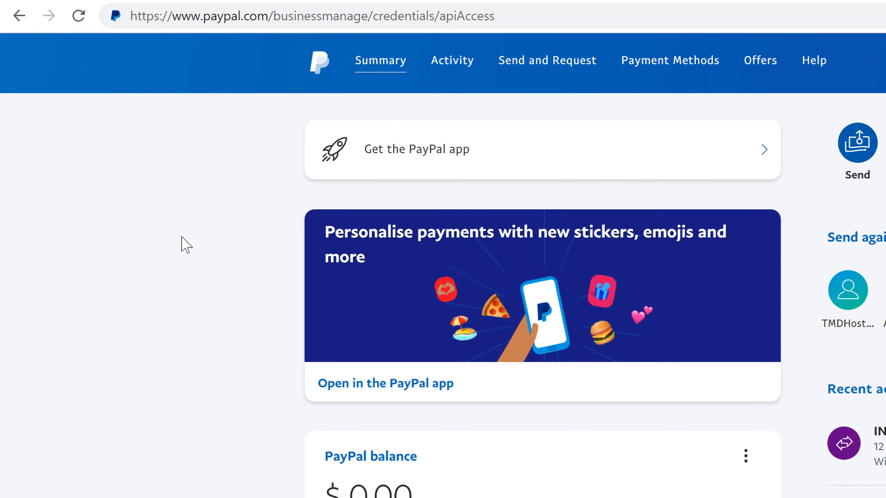
mouse_move(456, 16)
left_mouse_down()
mouse_move(481, 22)
mouse_move(460, 25)
left_mouse_up()
left_click(497, 22)
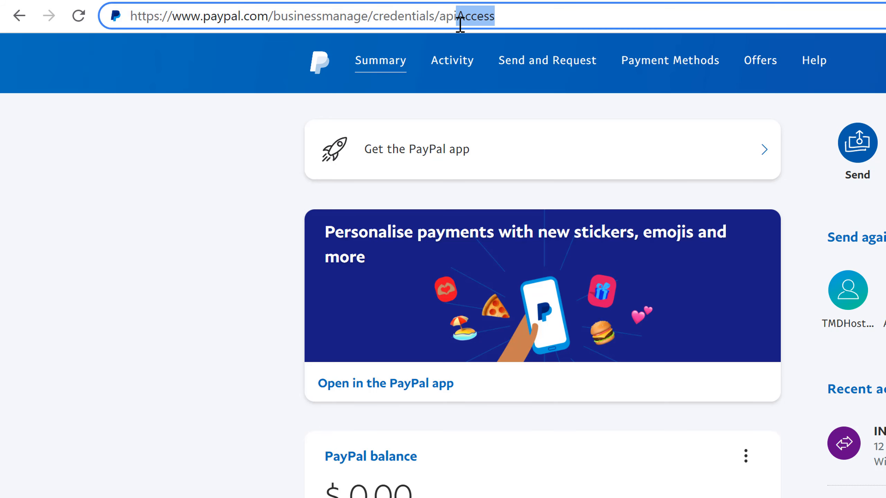
left_click(498, 17)
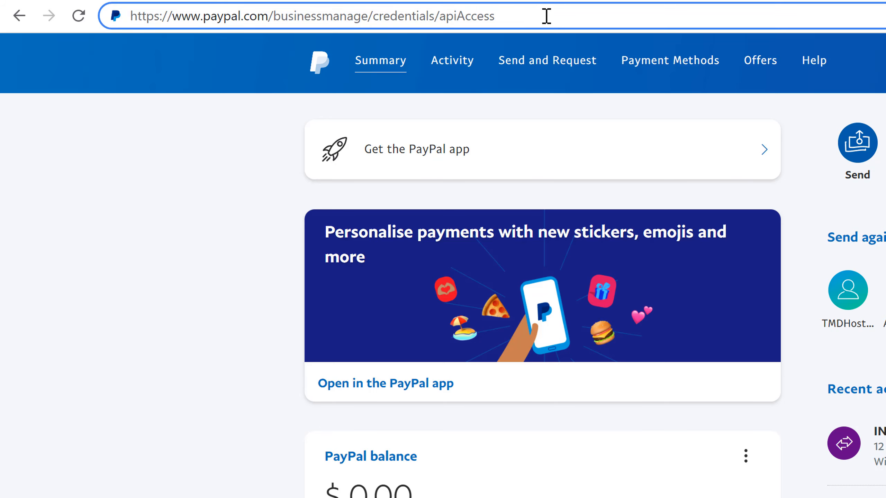
key("Return")
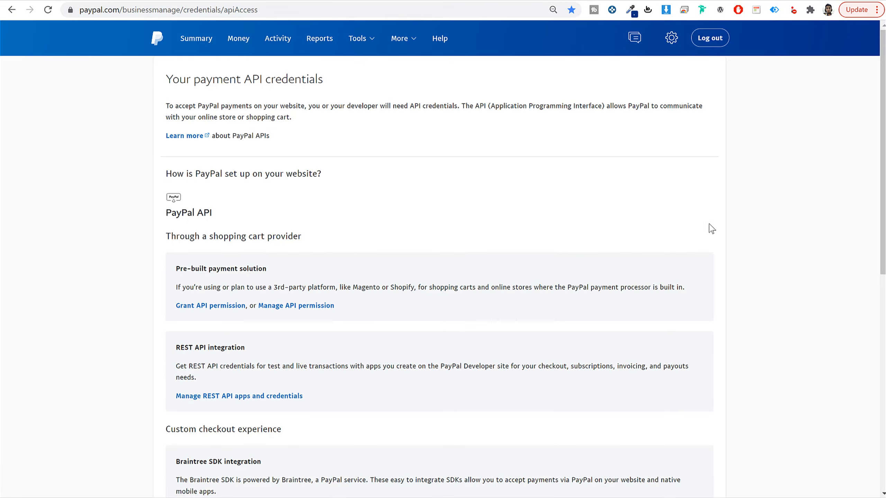
Step: Open the API credentials management page for the NVP/SOAP API integration (Classic)
scroll(711, 229, "down", 10)
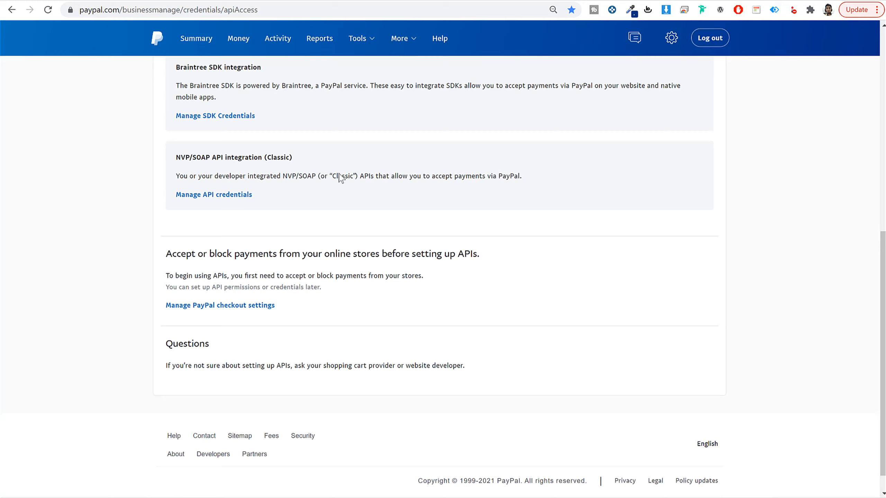
left_click_drag(178, 158, 297, 164)
left_click(236, 196)
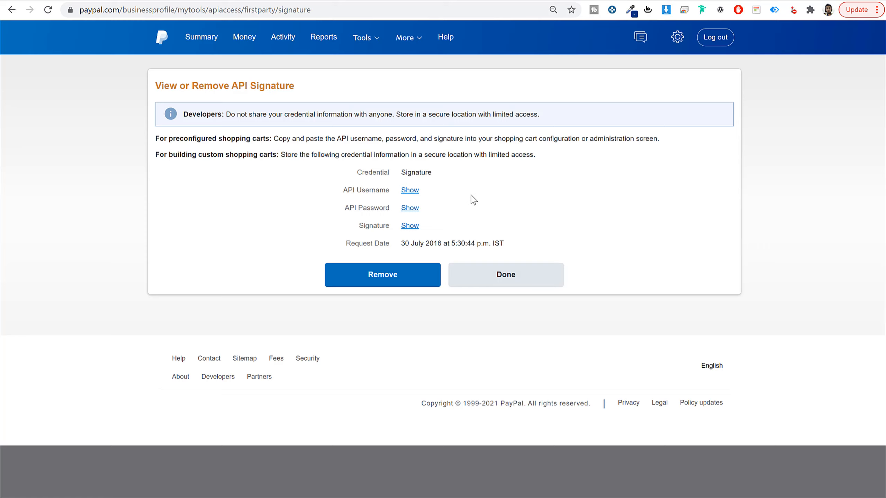
Step: Reveal and copy the PayPal API username, hide it again, and paste it as the Live API Username in the PayPal Checkout settings
left_click(413, 192)
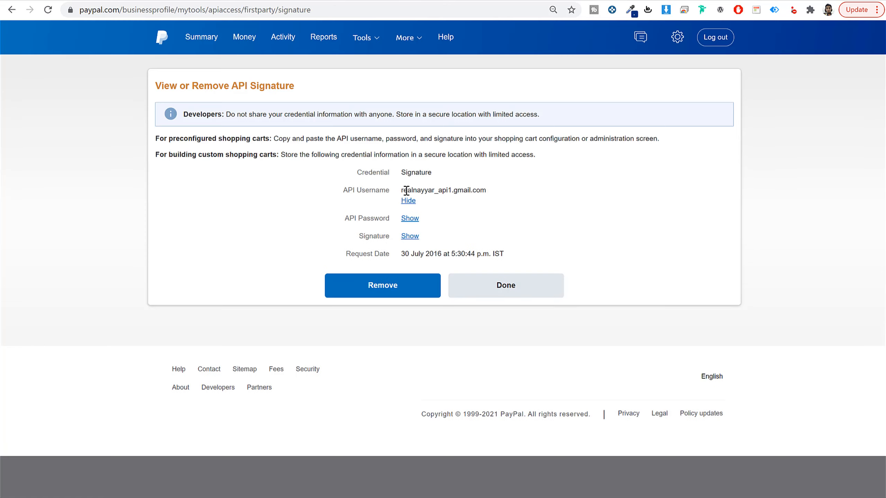
double_click(410, 191)
key("ctrl+c")
left_click(413, 201)
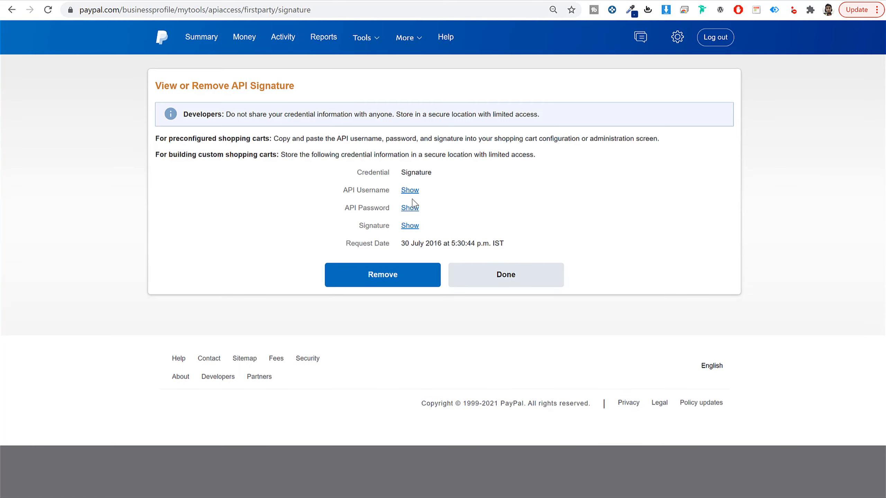
key("ctrl+Tab")
triple_click(362, 196)
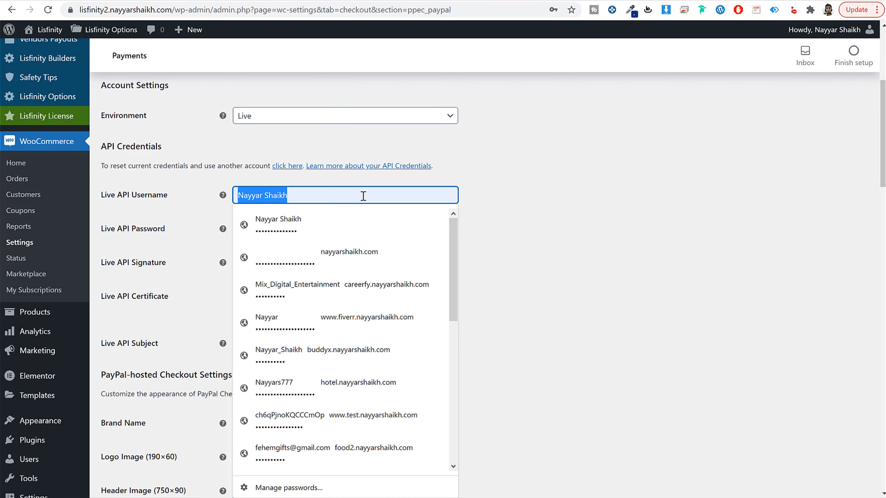
key("ctrl+v")
left_click(554, 196)
Step: Copy the API password and signature from PayPal into the Live API Password and Live API Signature fields in WooCommerce
key("ctrl+shift+Tab")
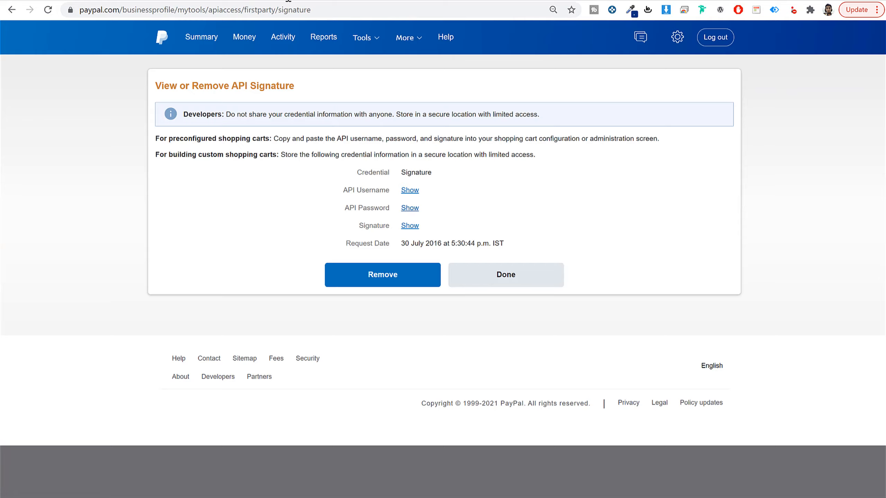
key("ctrl+Tab")
key("ctrl+shift+Tab")
key("ctrl+Tab")
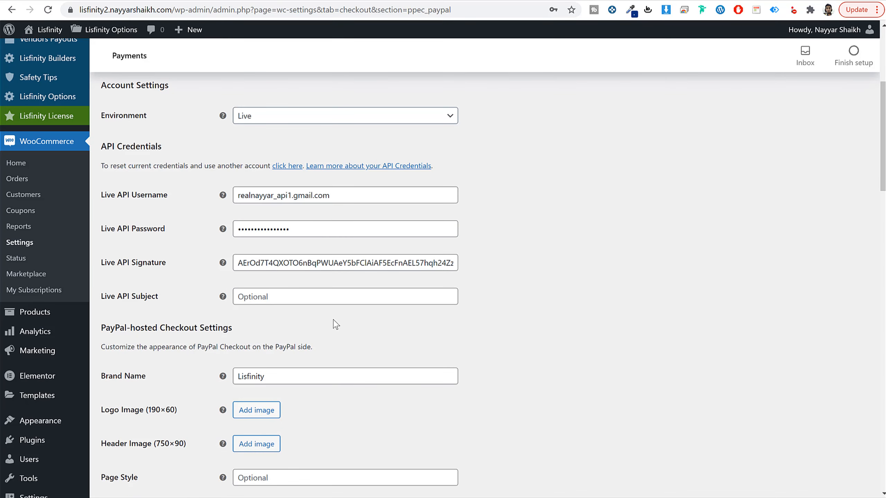
Step: Save the PayPal Checkout gateway settings, leaving the button options at their defaults
scroll(336, 324, "down", 20)
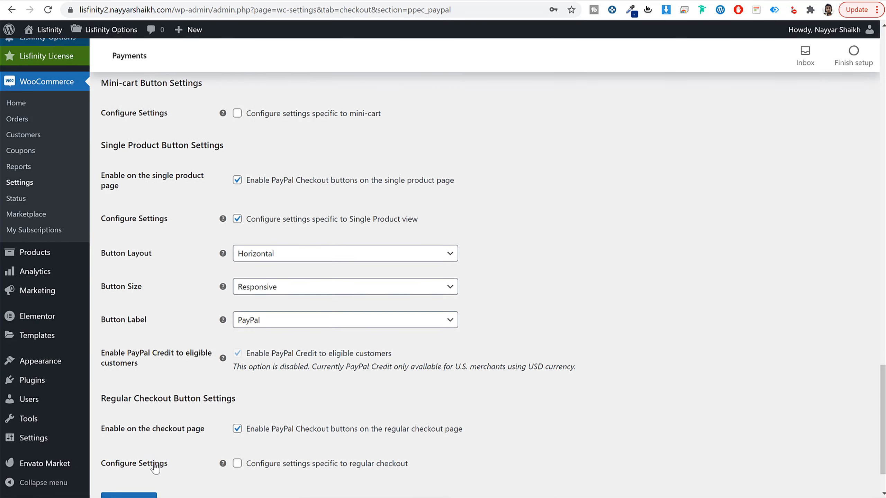
scroll(156, 467, "down", 2)
left_click(142, 440)
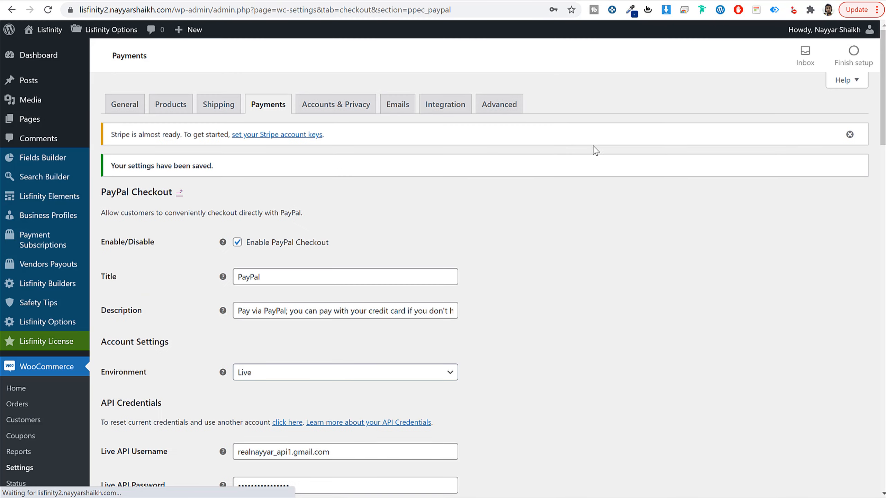
Step: Return to the payment methods list, open the Stripe gateway settings, and turn off test mode
left_click(262, 105)
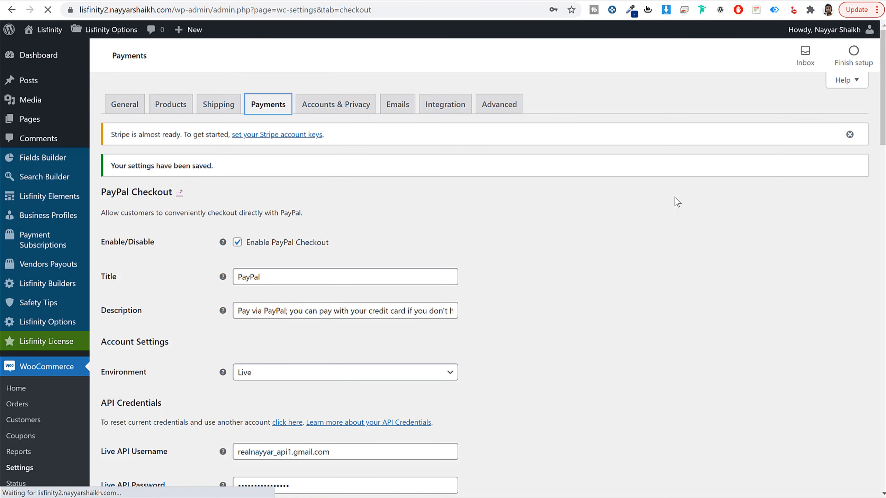
scroll(606, 223, "down", 5)
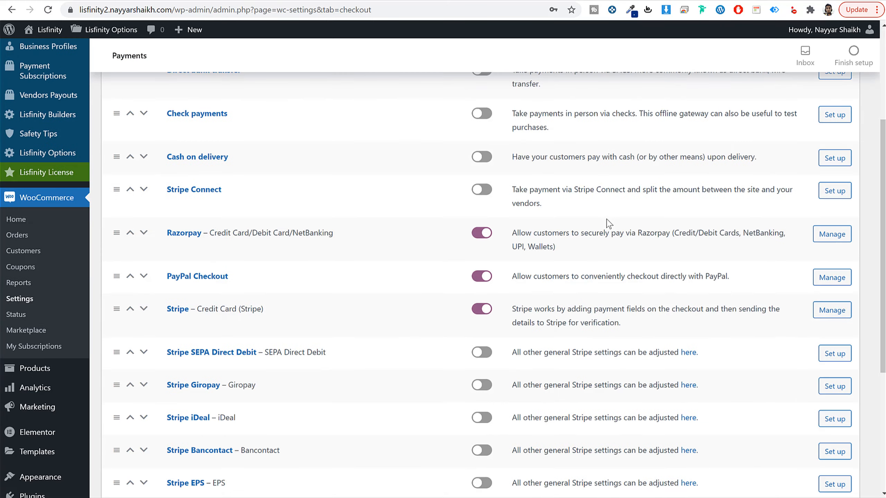
left_click(179, 254)
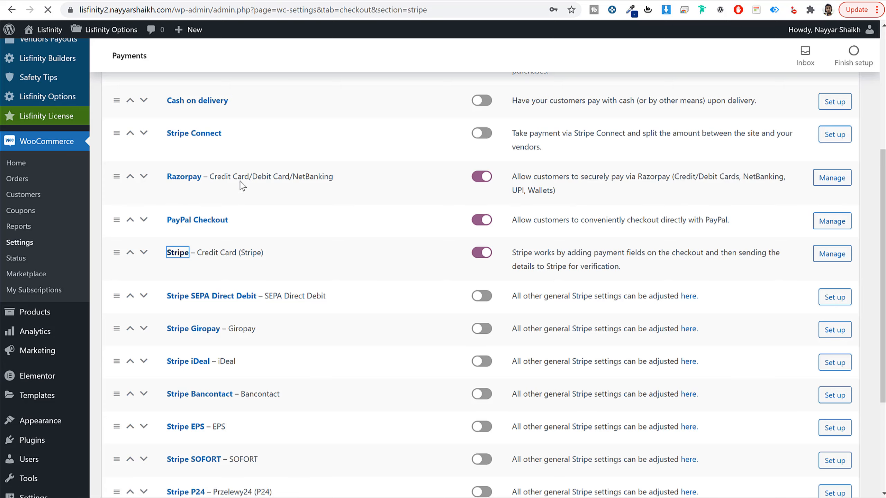
scroll(559, 267, "down", 3)
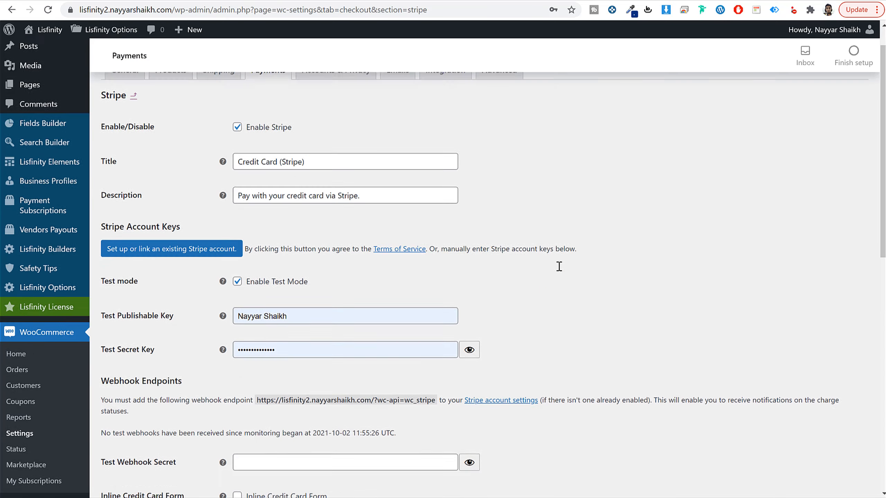
left_click(271, 204)
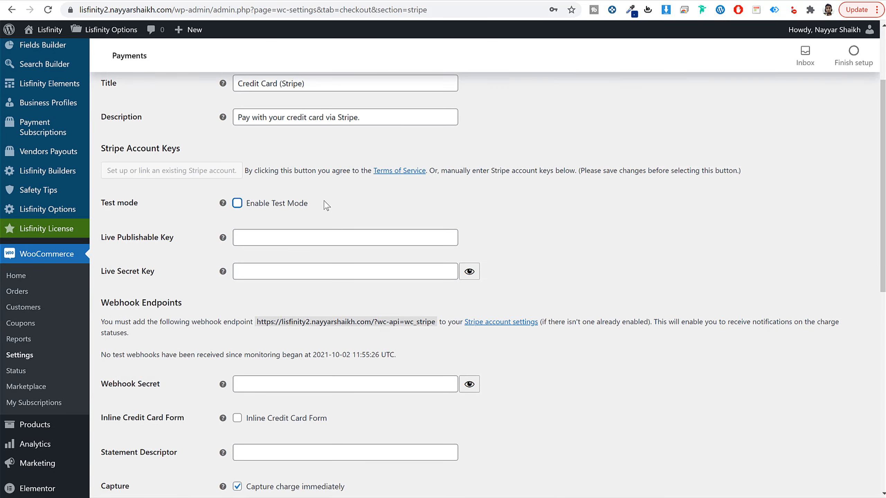
left_click_drag(322, 204, 247, 209)
left_click(577, 232)
left_click_drag(97, 242, 158, 242)
triple_click(143, 238)
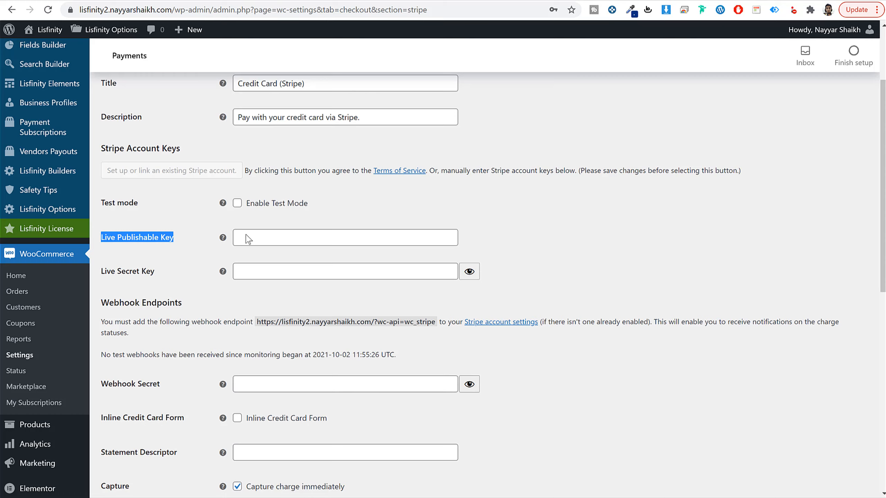
left_click(774, 219)
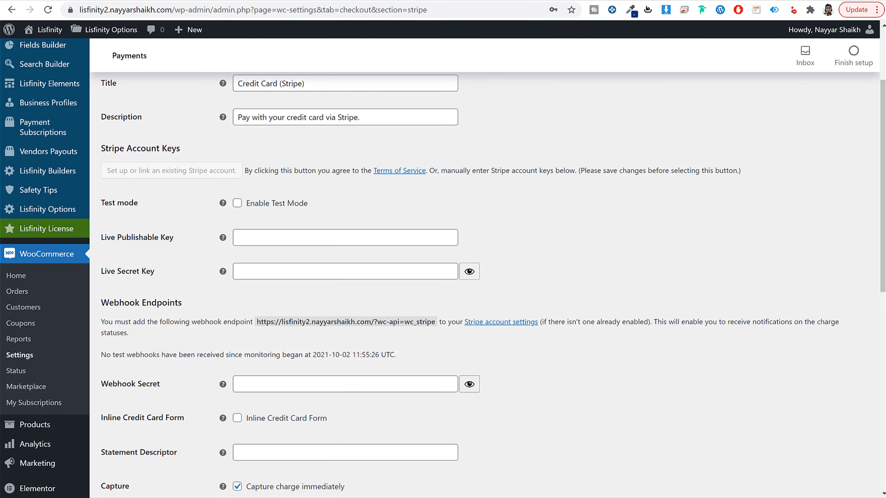
Step: Open the Stripe dashboard in a new tab, sign in with the saved credentials, and open the developers' API keys page
key("ctrl+t")
type("das")
key("Return")
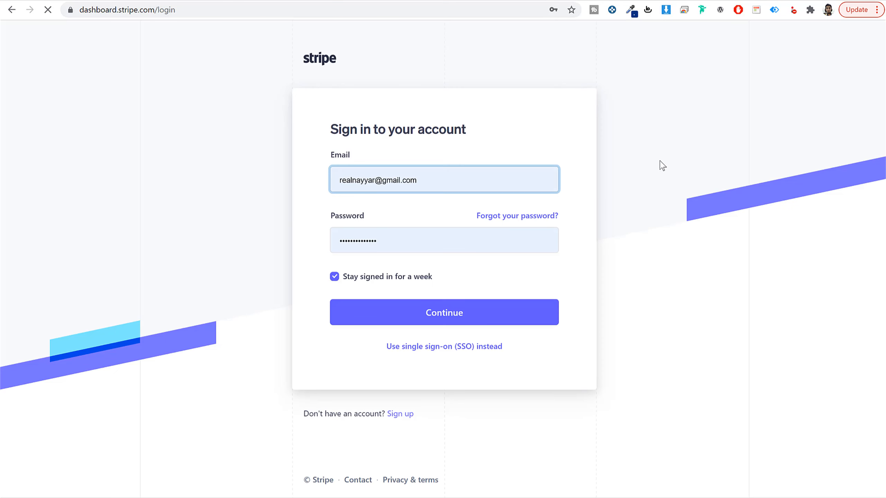
left_click(473, 308)
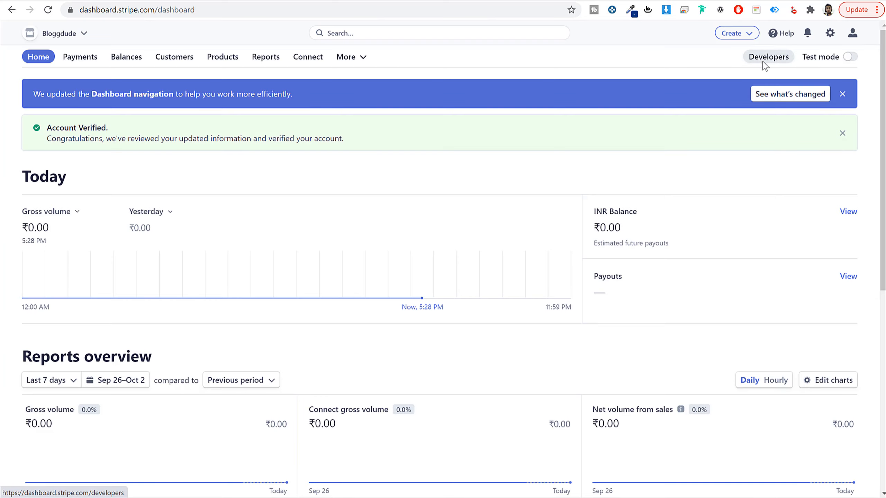
left_click(764, 59)
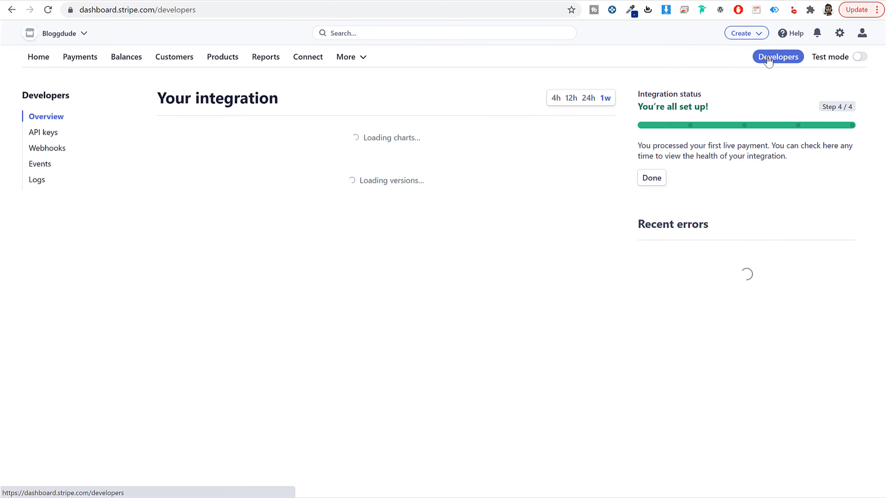
left_click(46, 135)
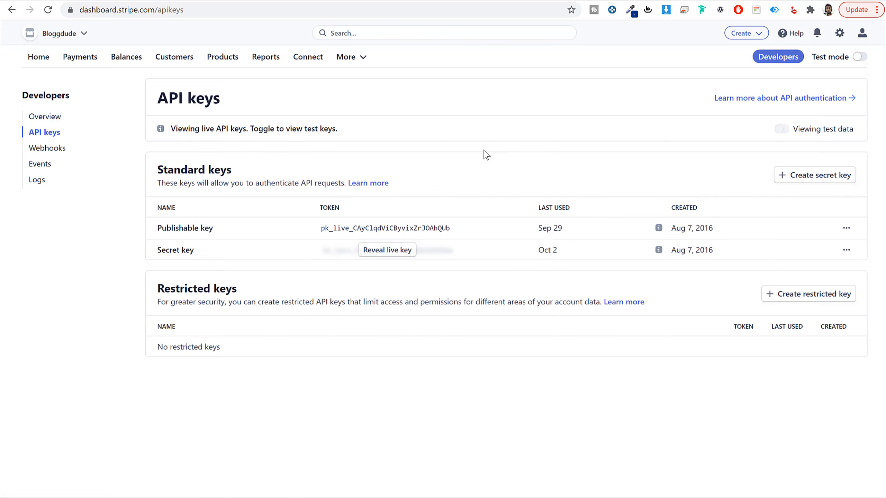
Step: Copy the live publishable key from Stripe and paste it into the Live Publishable Key field in WooCommerce
left_click(388, 230)
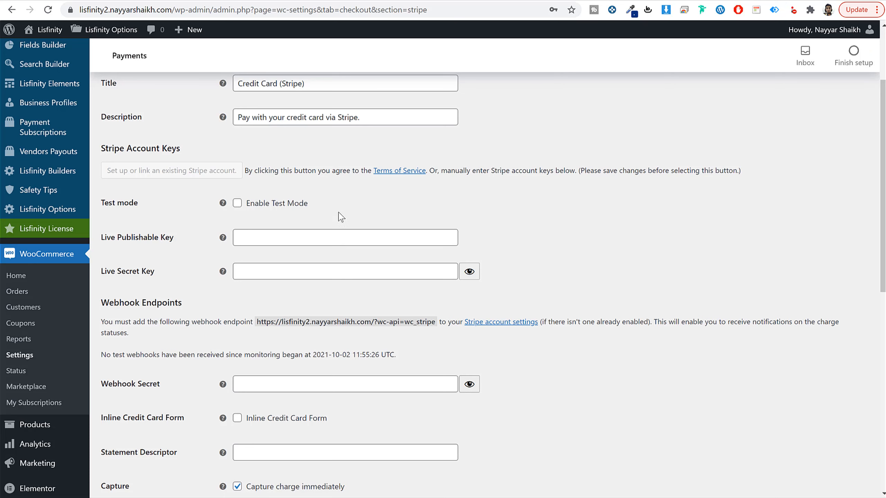
left_click(311, 234)
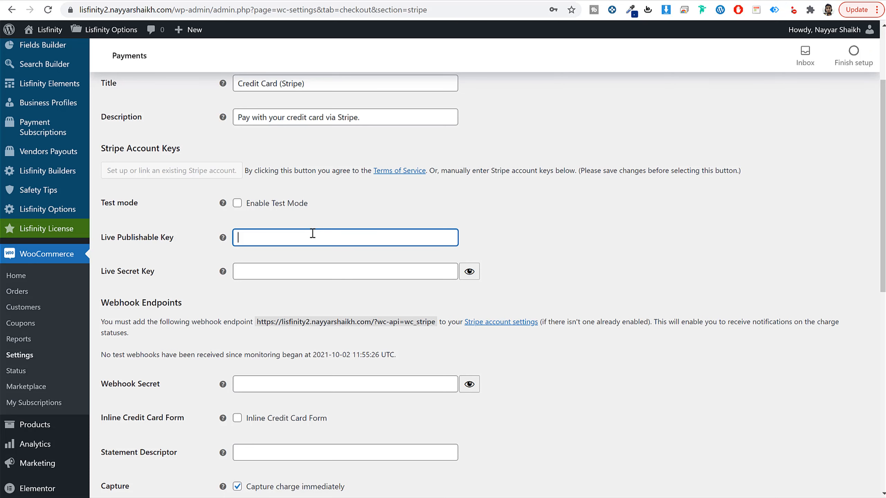
key("ctrl+v")
Step: Reveal and copy the Stripe live secret key and paste it into the Live Secret Key field in WooCommerce
left_click(463, 0)
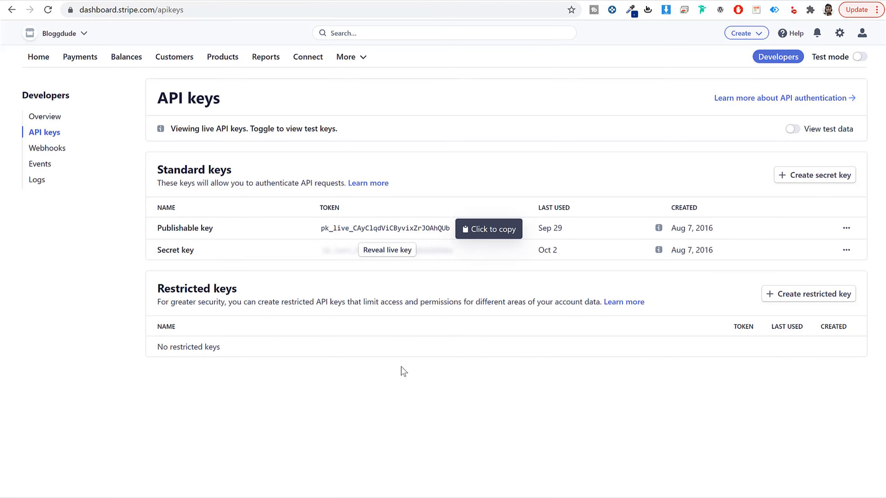
left_click(360, 230)
left_click(385, 252)
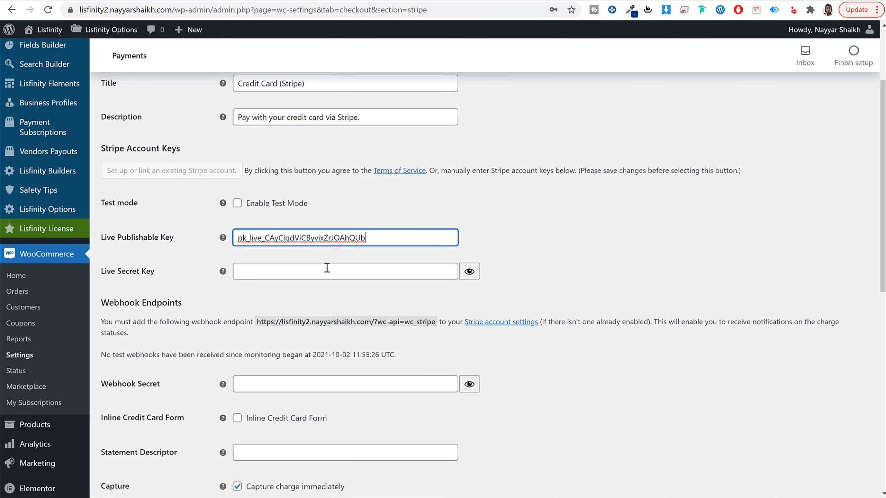
left_click(326, 271)
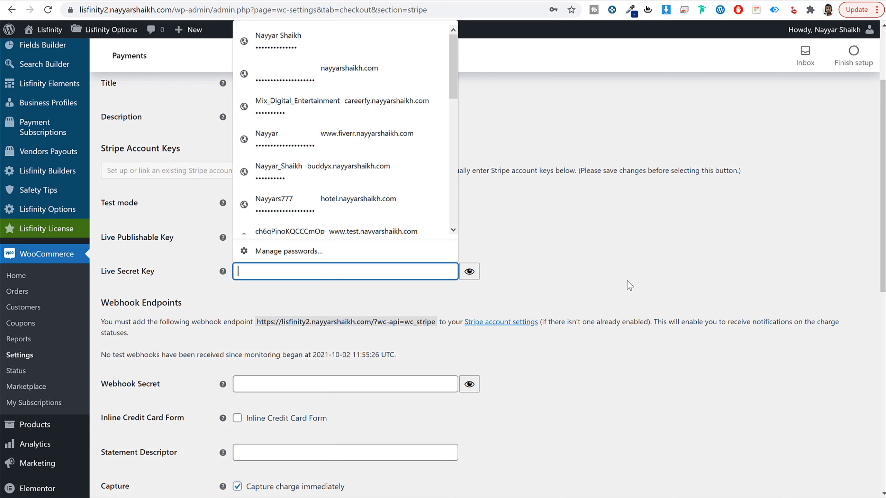
key("ctrl+v")
Step: Save the Stripe gateway settings, leaving the payment request button options at their defaults
scroll(638, 353, "down", 10)
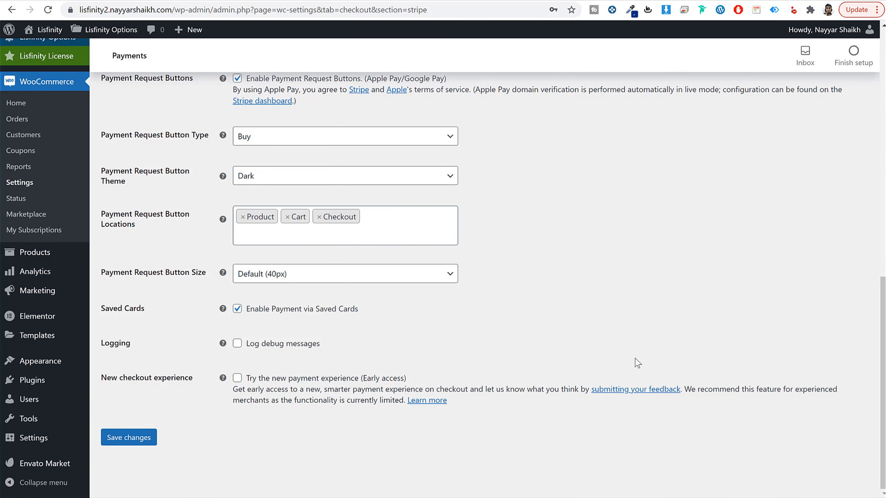
left_click(131, 443)
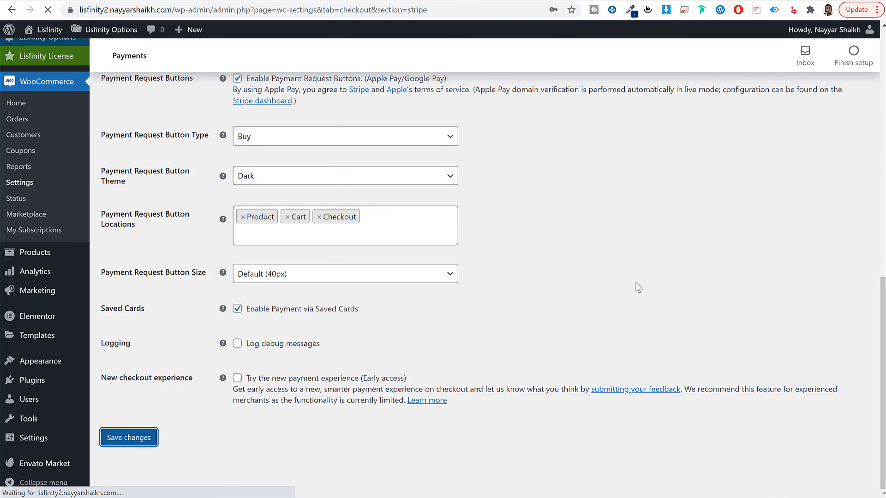
scroll(583, 216, "up", 2)
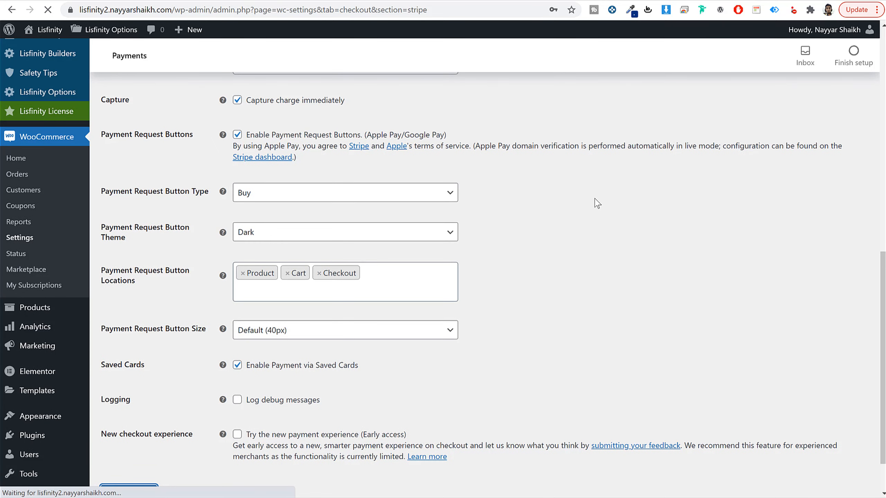
Step: Return to the payment methods list, leaving the Stripe page, and open the Razorpay gateway settings at the Key ID field
left_click(270, 112)
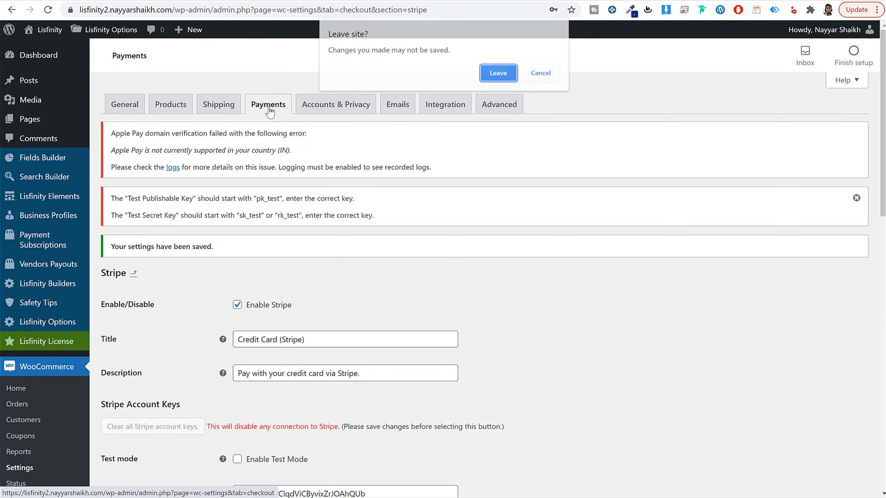
left_click(511, 75)
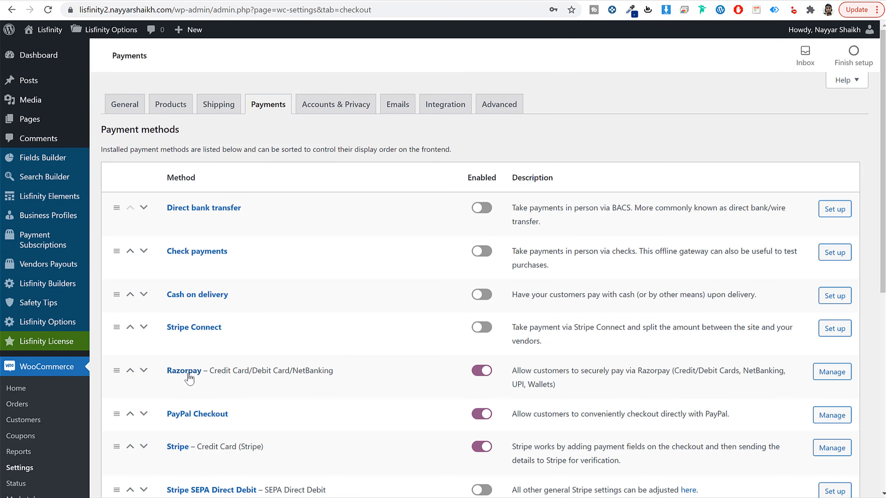
left_click(185, 372)
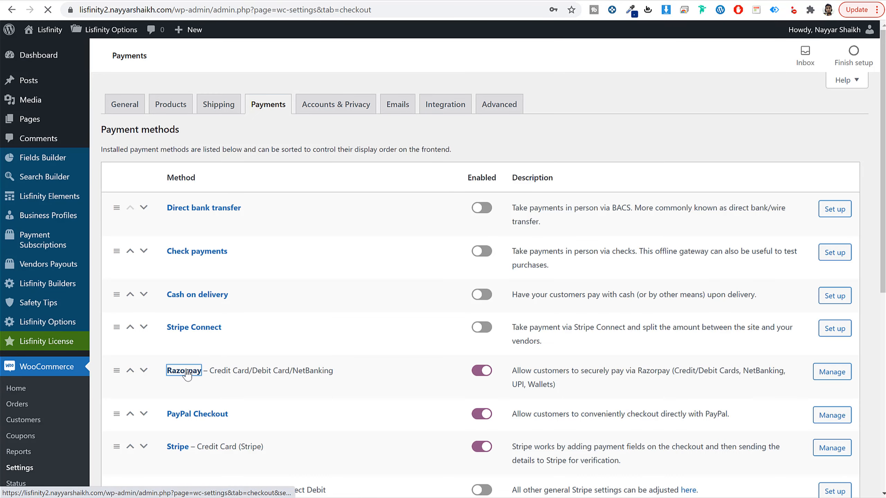
scroll(647, 241, "down", 6)
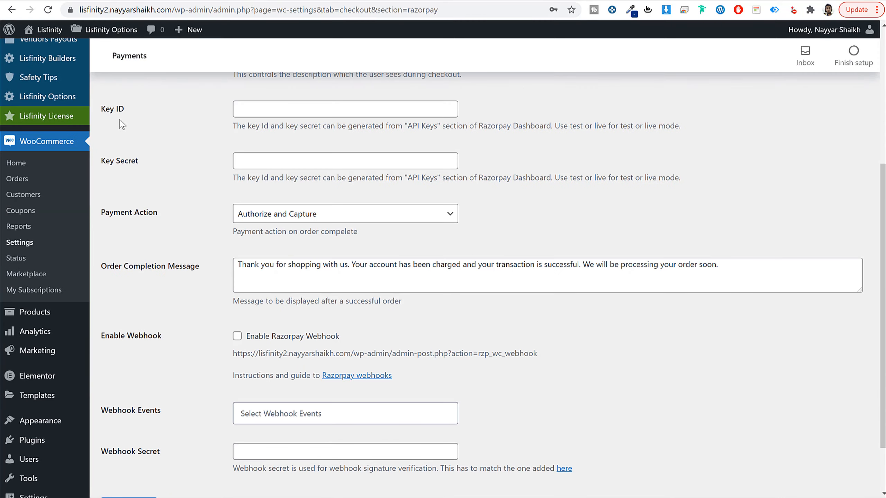
left_click_drag(125, 111, 469, 79)
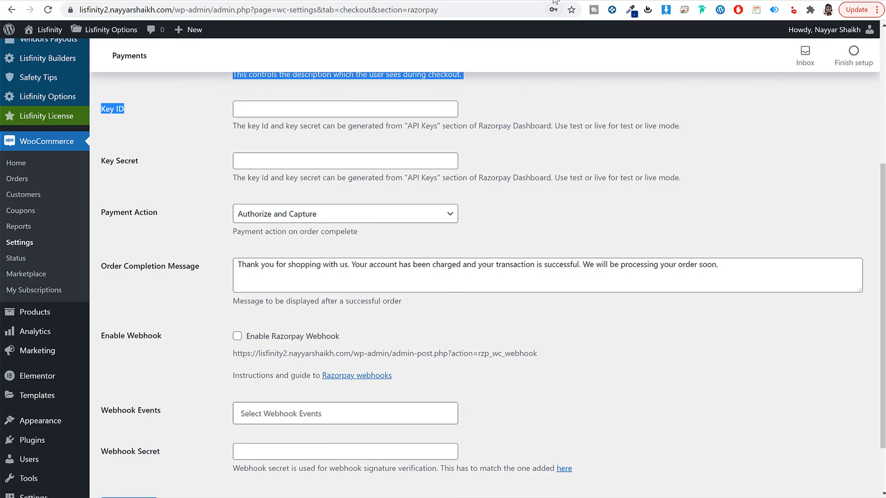
Step: Open the Razorpay dashboard in a new tab and go to the API Keys section of its settings
key("ctrl+t")
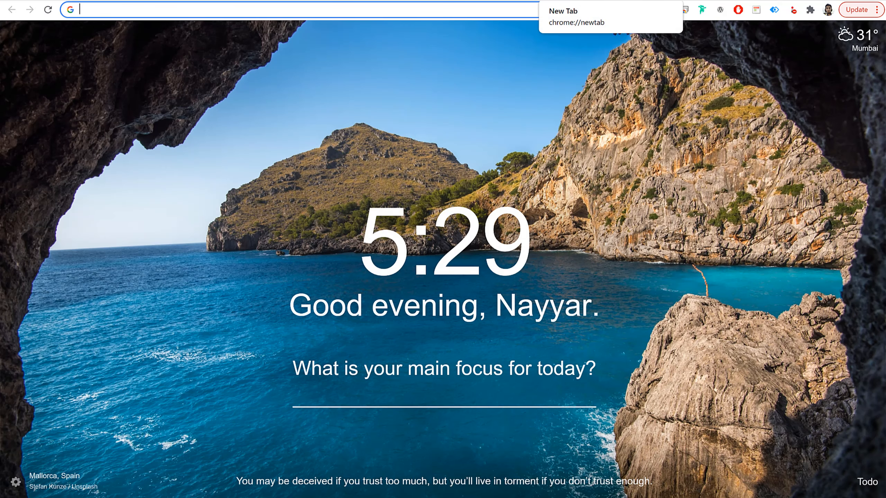
type("dashboard.razorpay.com")
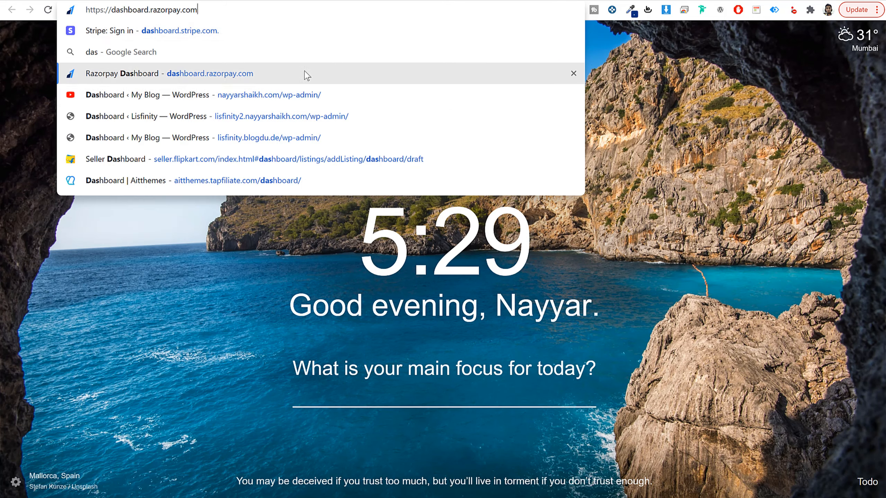
left_click(303, 74)
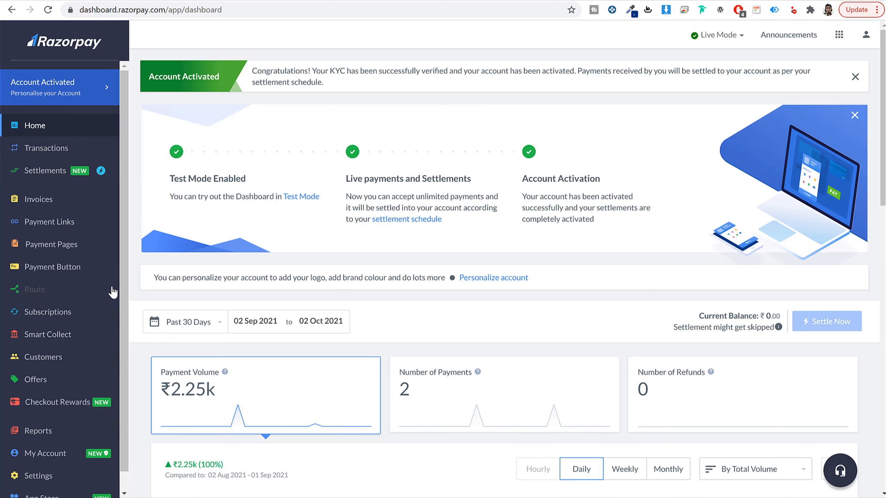
scroll(44, 429, "down", 1)
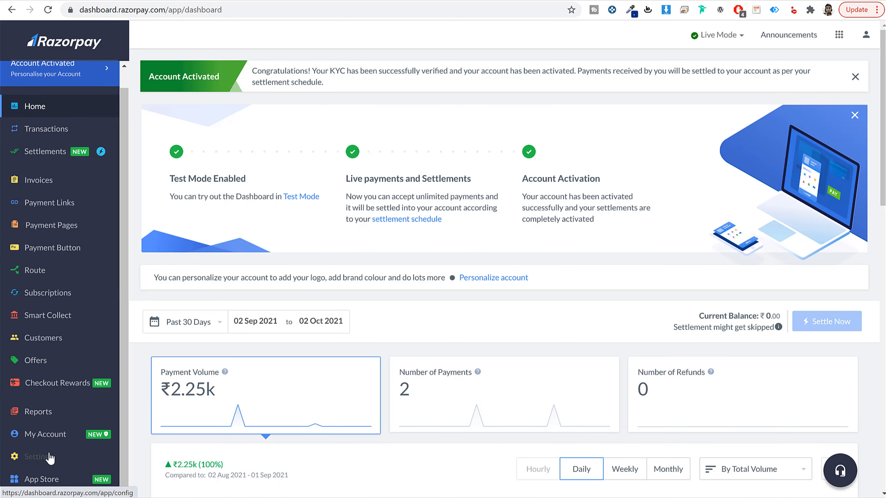
left_click(44, 464)
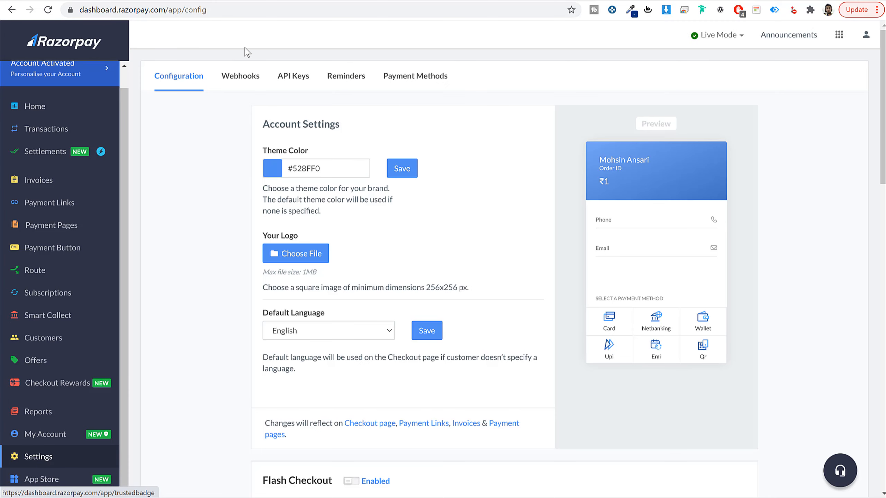
left_click(281, 77)
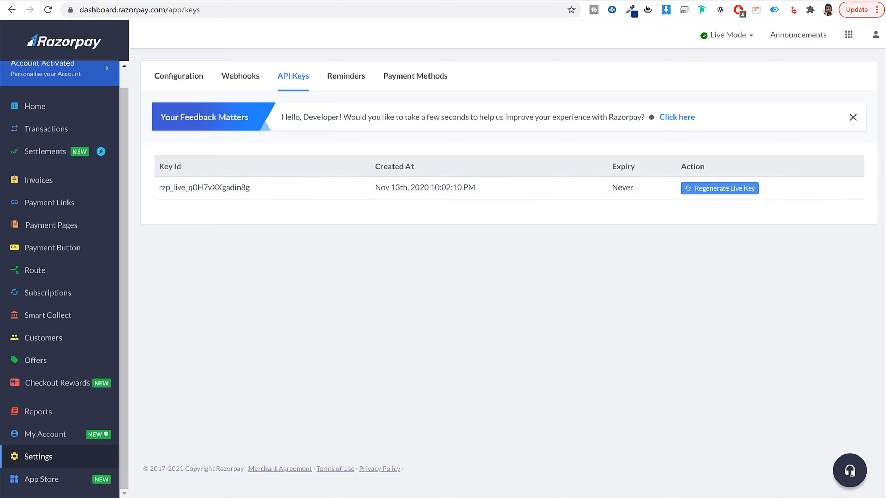
Step: Open the DummyKeys file from the Lisfinity folder in Excel, dismiss the new-look notice, and widen column A to fit its contents
key("alt+Tab")
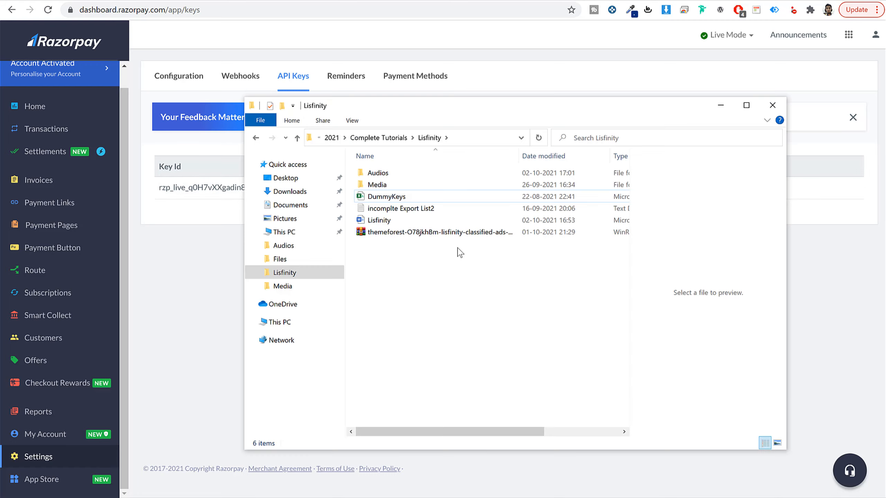
left_click(387, 198)
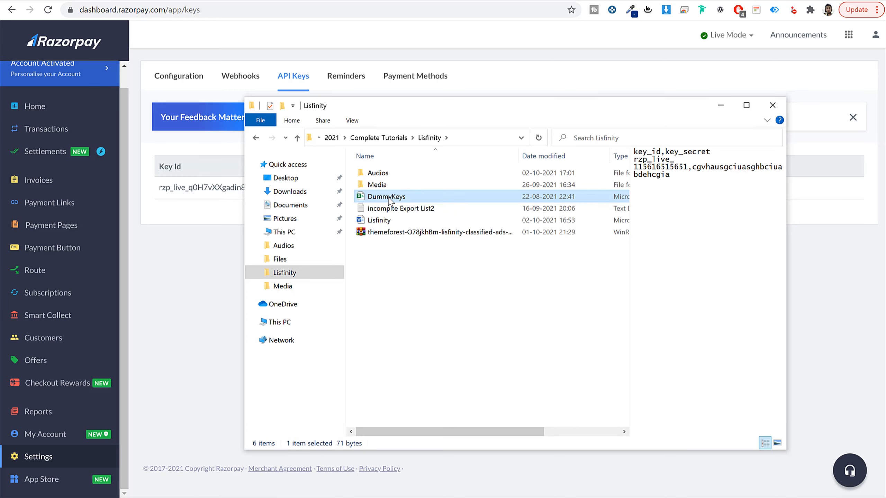
double_click(387, 198)
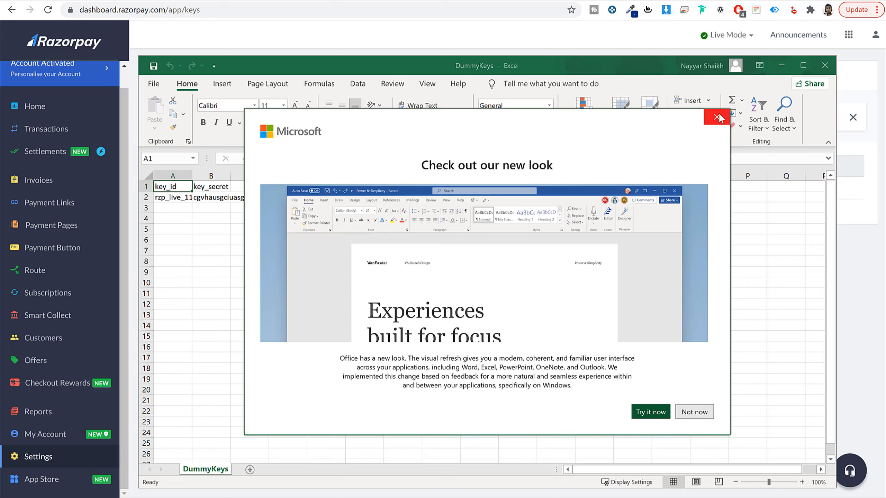
left_click(717, 117)
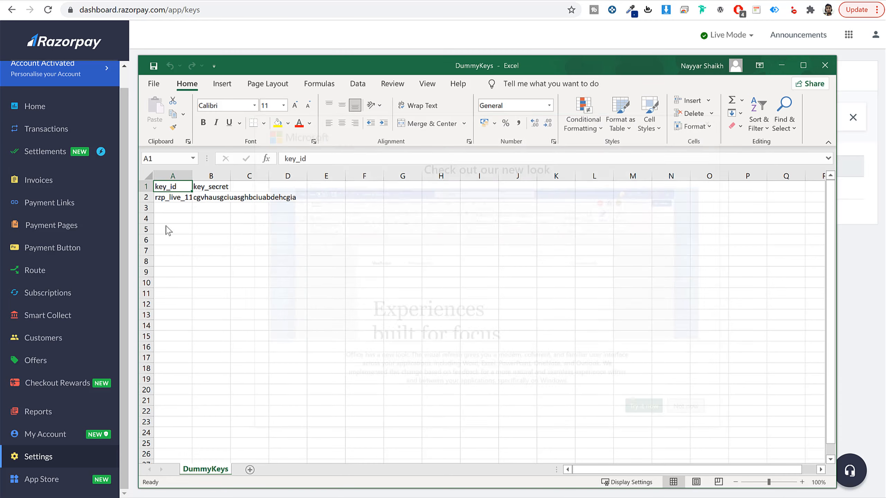
double_click(188, 177)
Step: Copy the key ID from cell A2 and paste it into the Razorpay Key ID field in WooCommerce
double_click(188, 198)
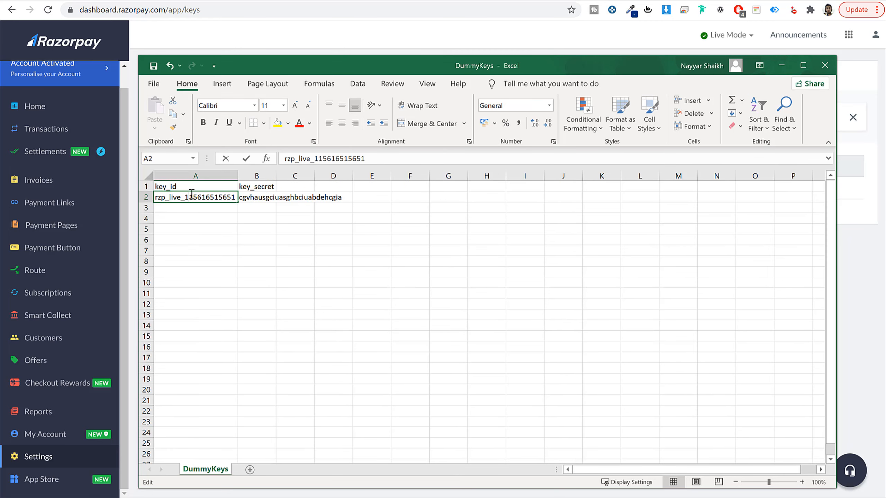
double_click(214, 202)
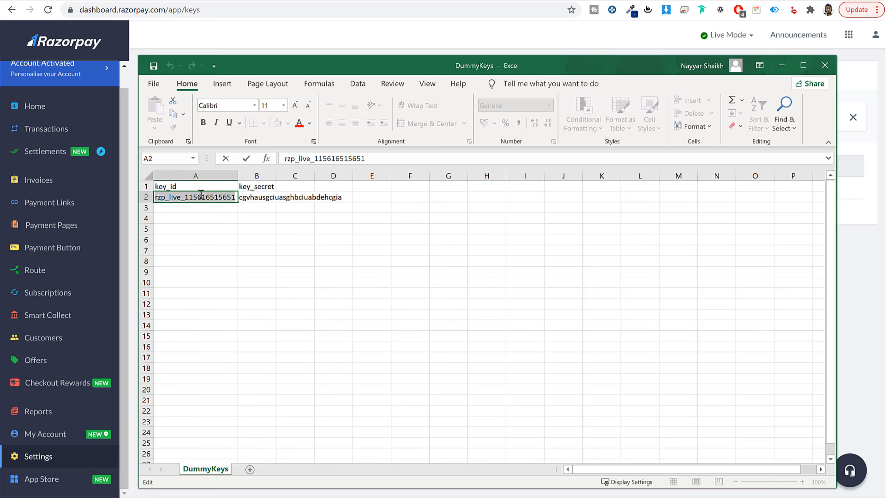
left_click(201, 193)
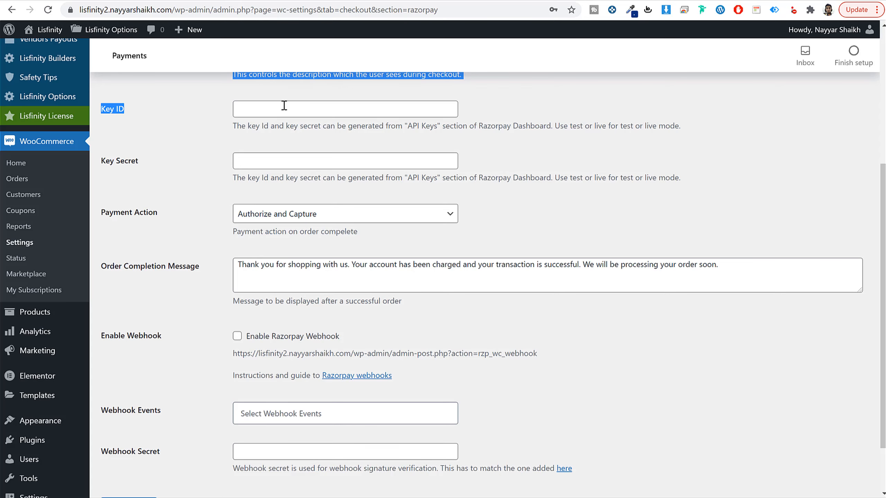
left_click(284, 105)
key("ctrl+v")
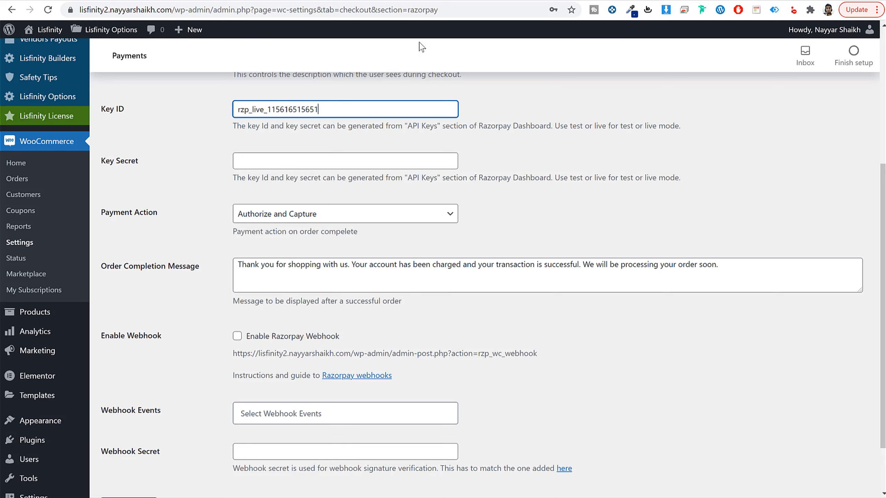
Step: Copy the key secret from cell B2 into the Razorpay Key Secret field in WooCommerce and save the gateway settings
key("alt+Tab")
left_click(248, 198)
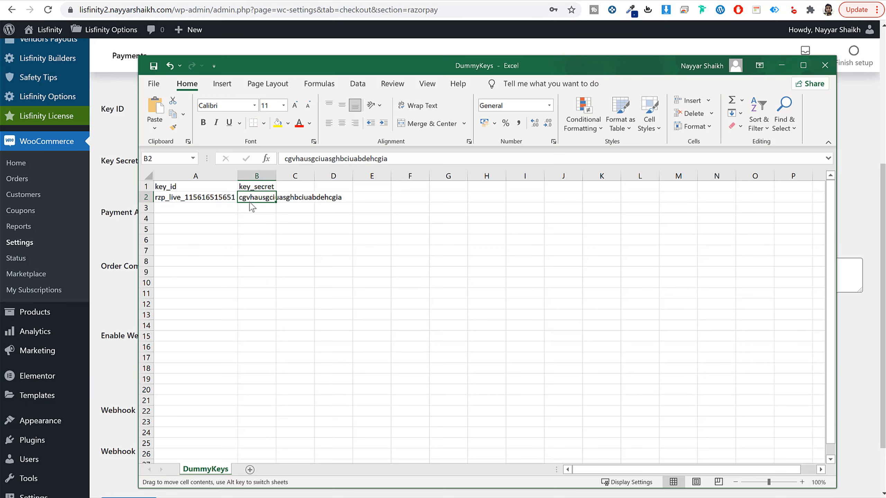
key("ctrl+c")
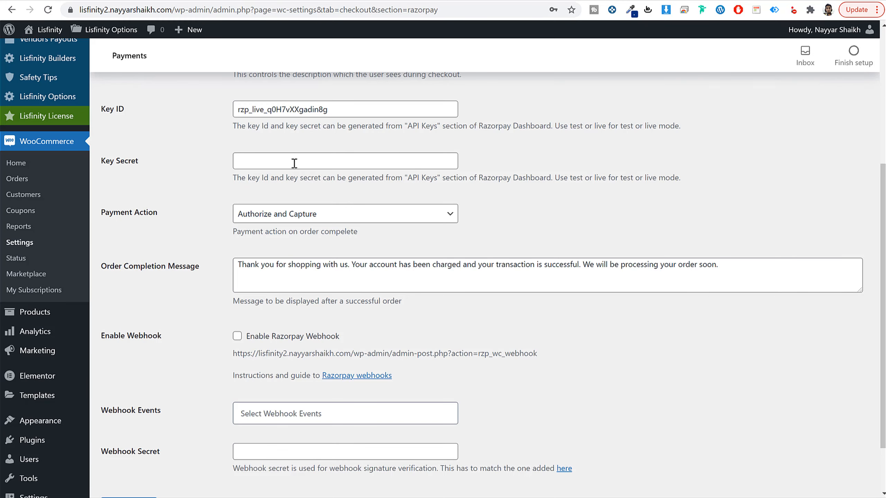
left_click(295, 163)
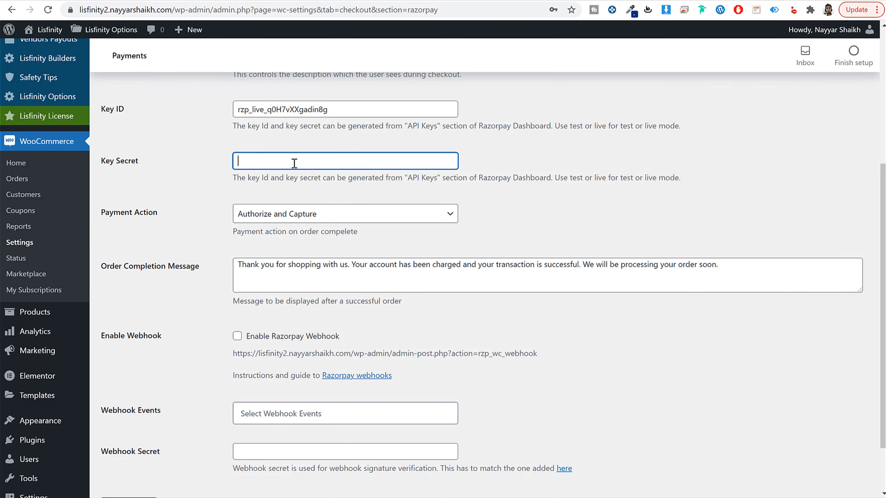
key("ctrl+v")
scroll(572, 373, "down", 2)
left_click(128, 440)
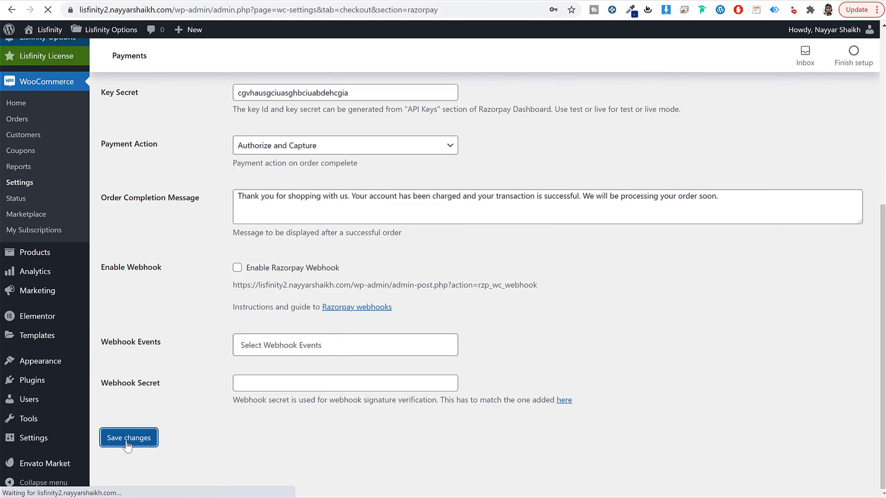
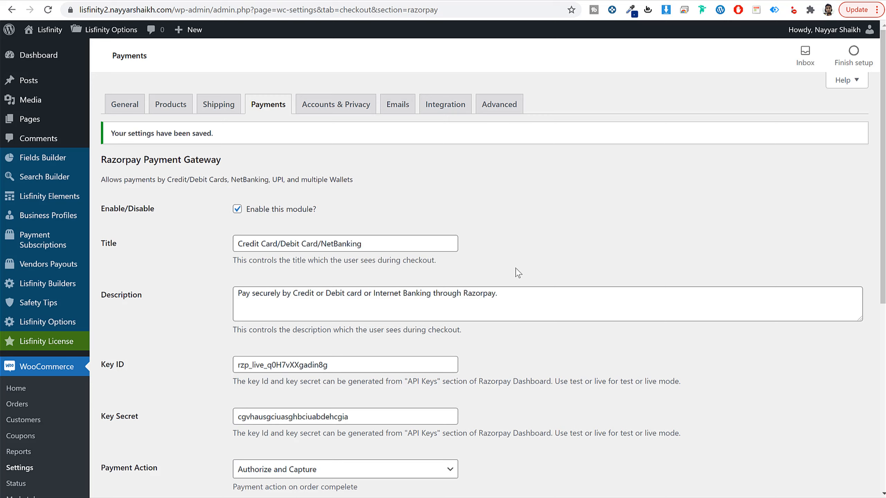
Step: In the Accounts & Privacy settings, allow customers to log in during checkout and create accounts at checkout and on the "My account" page
left_click(336, 110)
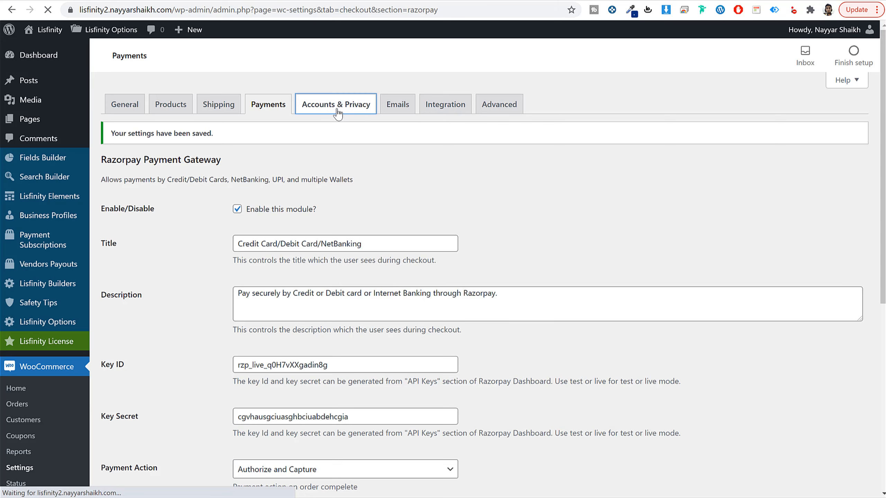
left_click(262, 160)
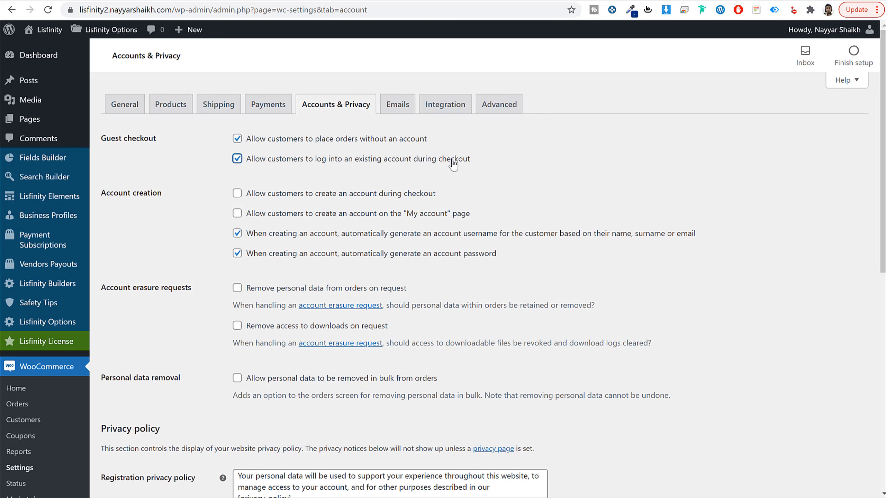
left_click(267, 199)
left_click_drag(249, 197, 419, 204)
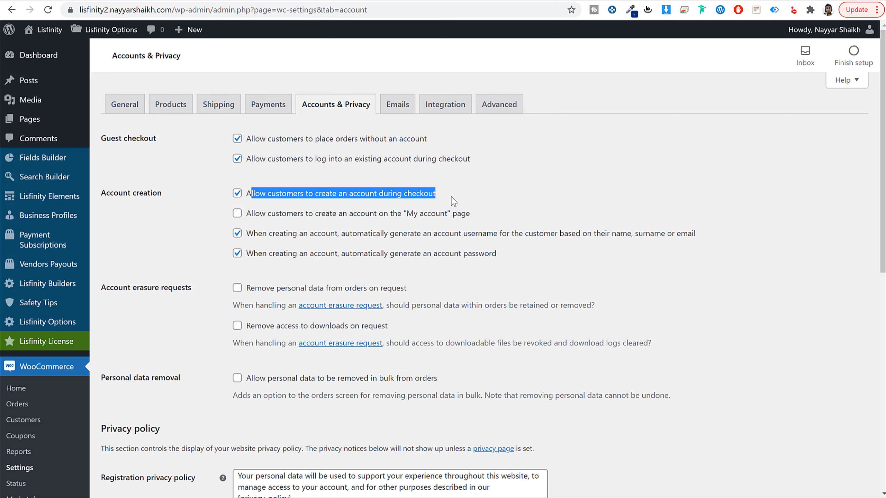
left_click(249, 214)
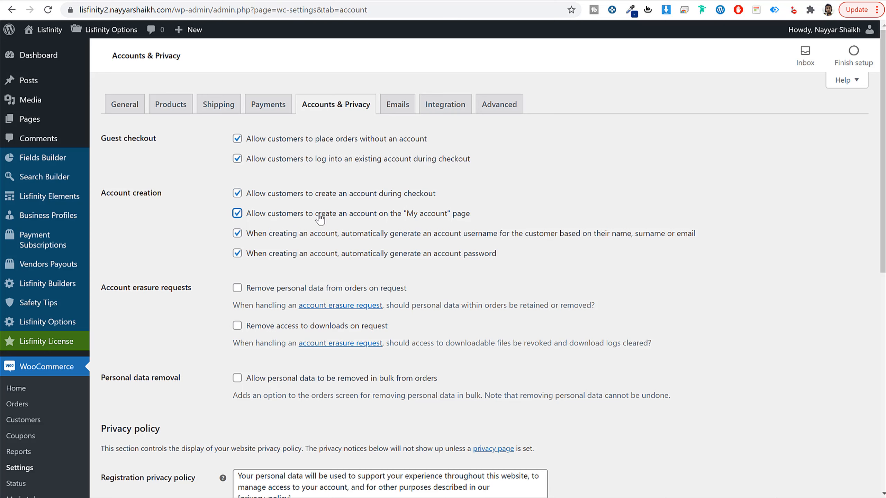
Step: Disable automatic generation of account usernames and passwords, and save the Accounts & Privacy settings
left_click(300, 237)
left_click(291, 255)
left_click_drag(259, 233, 384, 248)
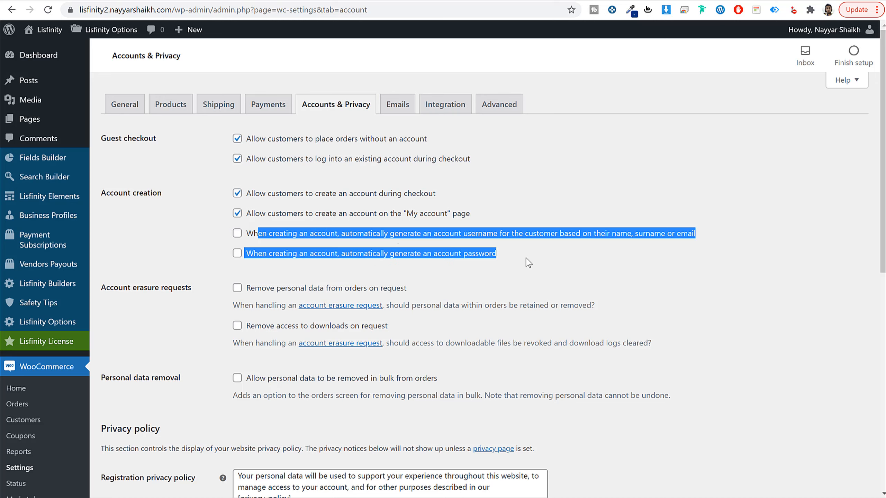
left_click(556, 274)
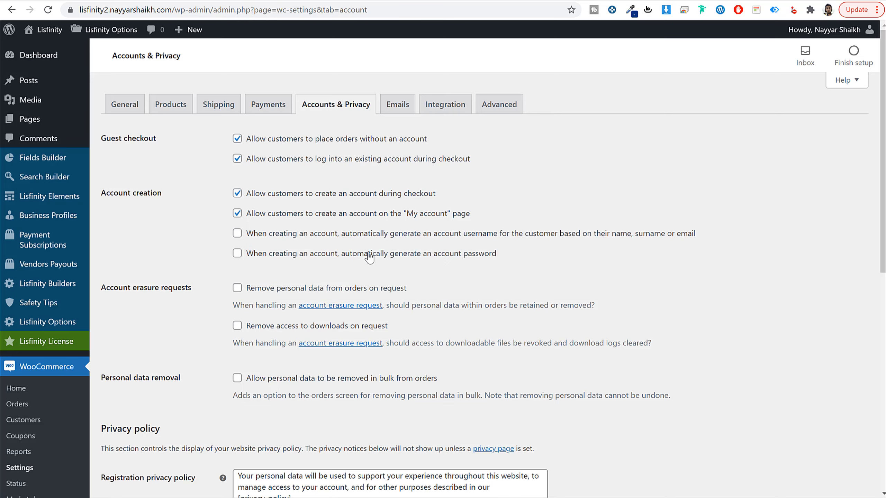
scroll(409, 331, "down", 10)
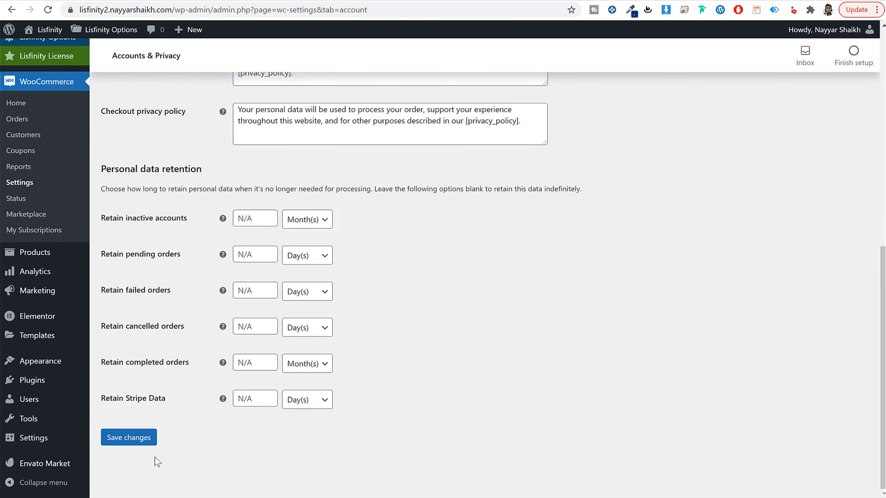
left_click(127, 443)
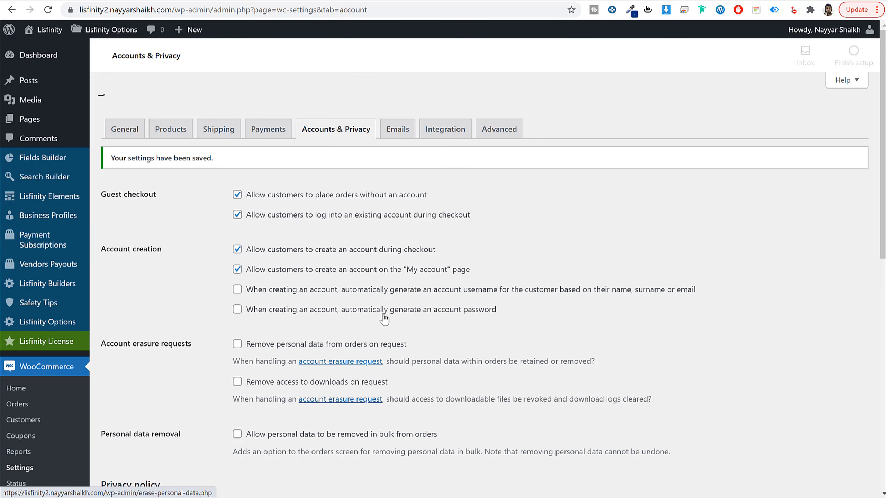
Step: Review the My account page assignment in the Advanced page setup and save those settings
left_click(493, 112)
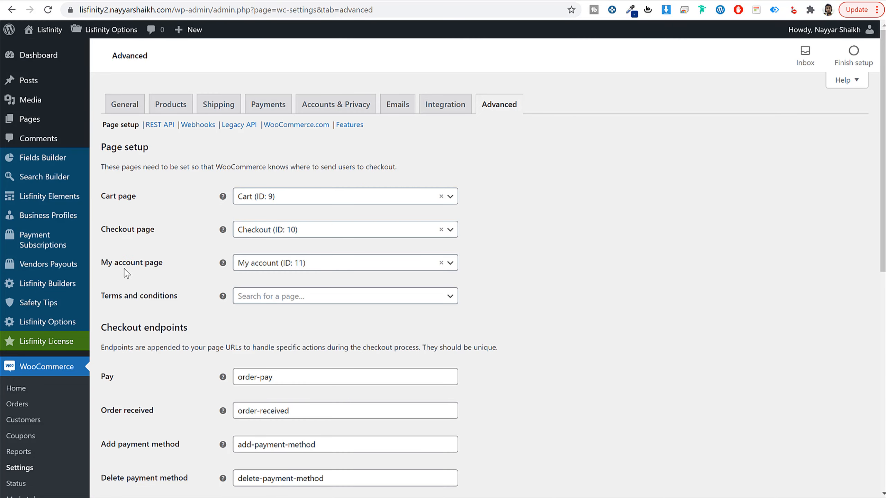
left_click_drag(109, 267, 352, 266)
scroll(558, 313, "down", 10)
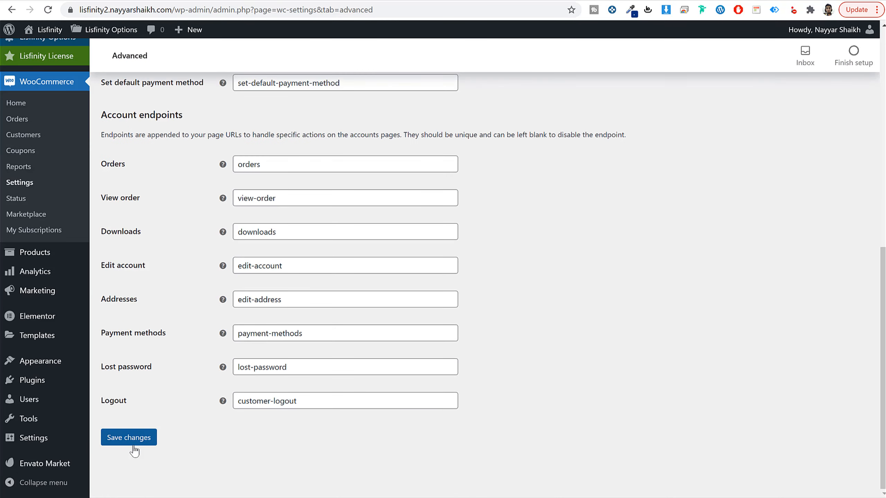
left_click(134, 440)
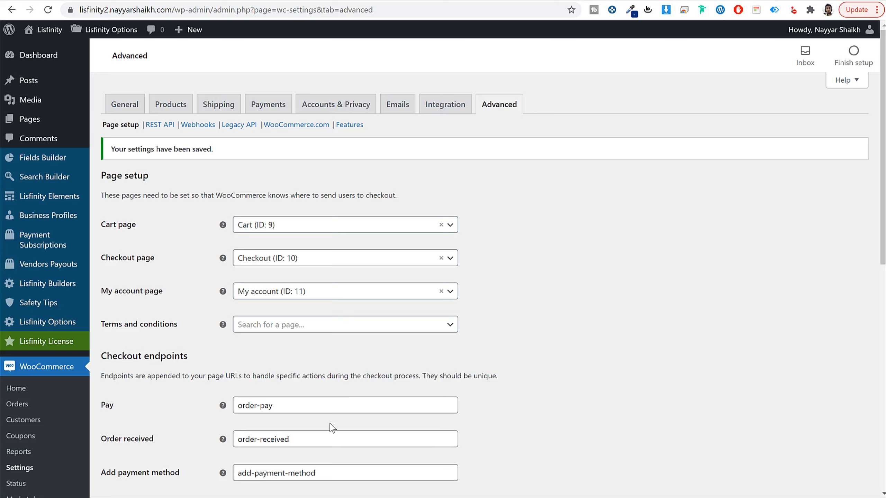
Step: Switch to the incognito storefront window and reload the Packages page
mouse_move(197, 497)
left_click(255, 493)
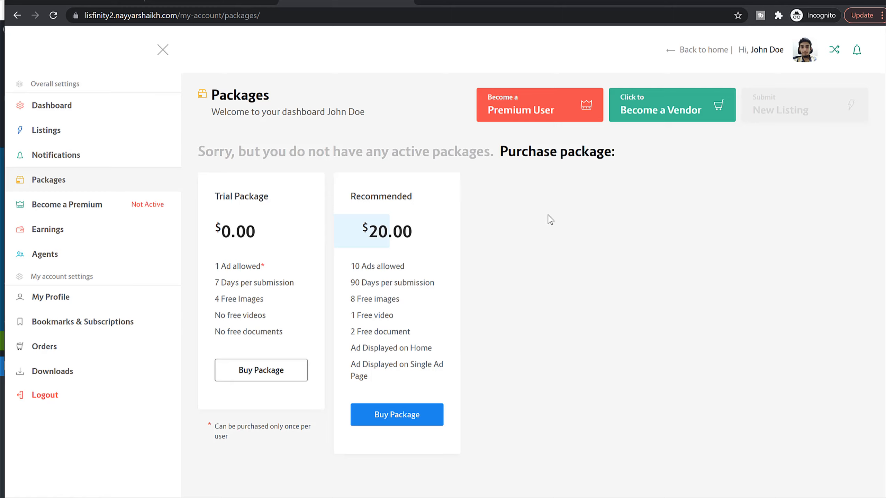
left_click(53, 15)
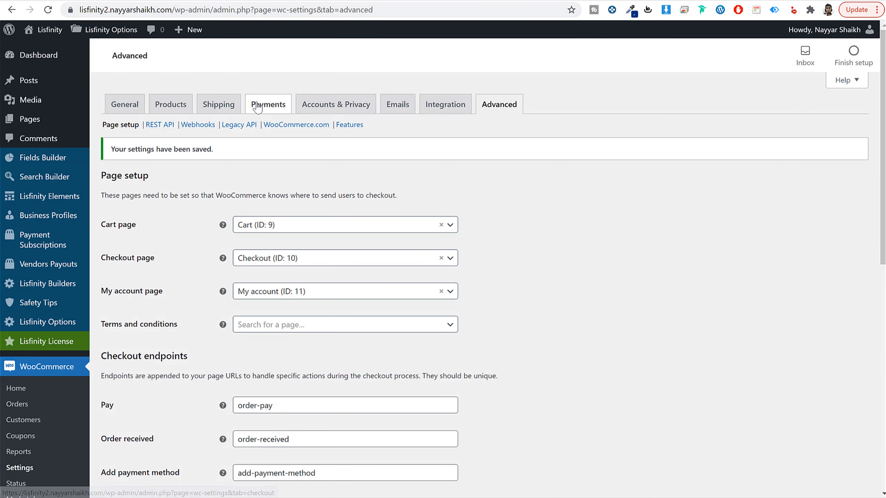
Step: Enable the Cash on delivery payment method in the WooCommerce settings and save the changes
left_click(257, 109)
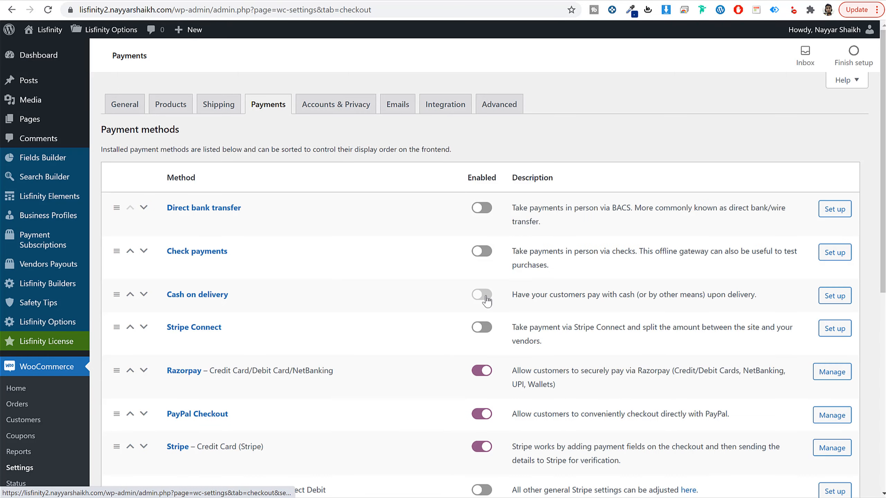
scroll(483, 328, "down", 6)
scroll(485, 328, "down", 2)
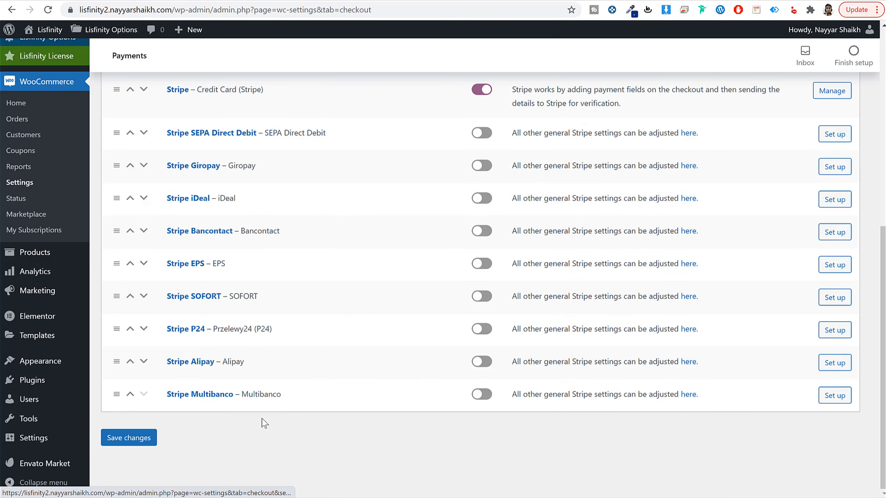
left_click(148, 440)
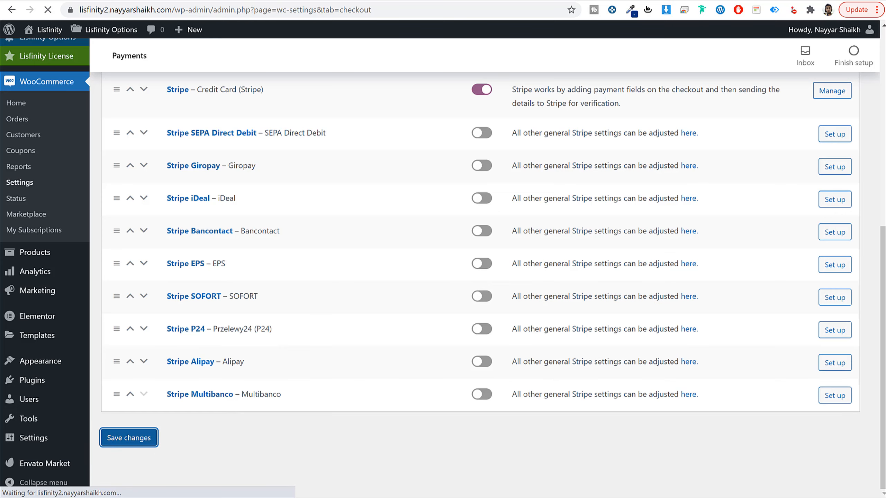
Step: Switch to the storefront window and proceed to checkout with the Recommended package
left_click(254, 490)
left_click(398, 418)
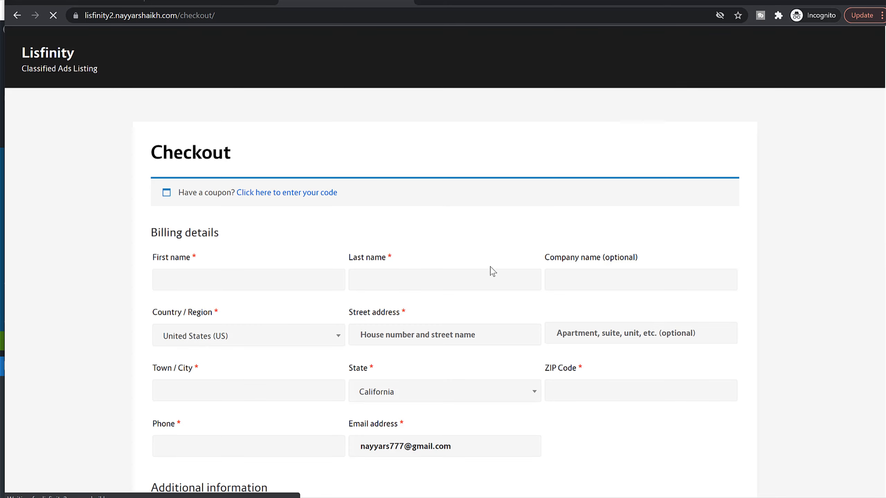
Step: Fill in the customer's first and last name, set the billing country to India, and enter the street address
scroll(369, 209, "down", 3)
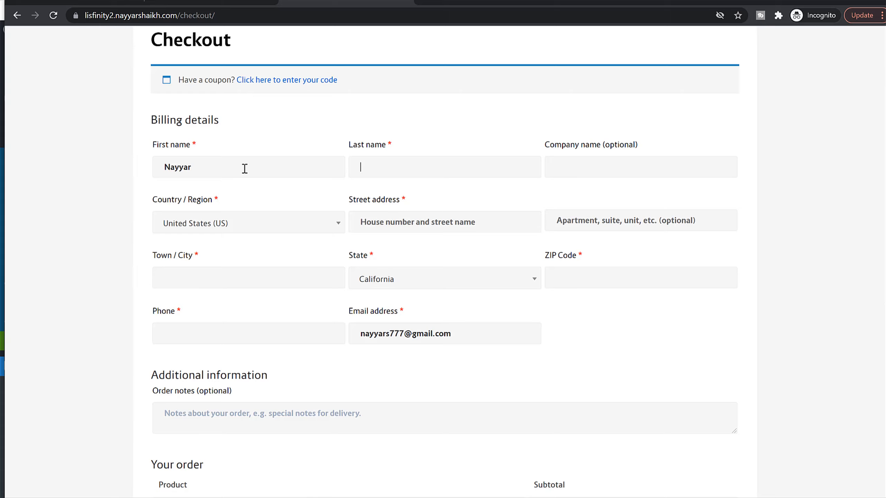
key("Tab")
key("Return")
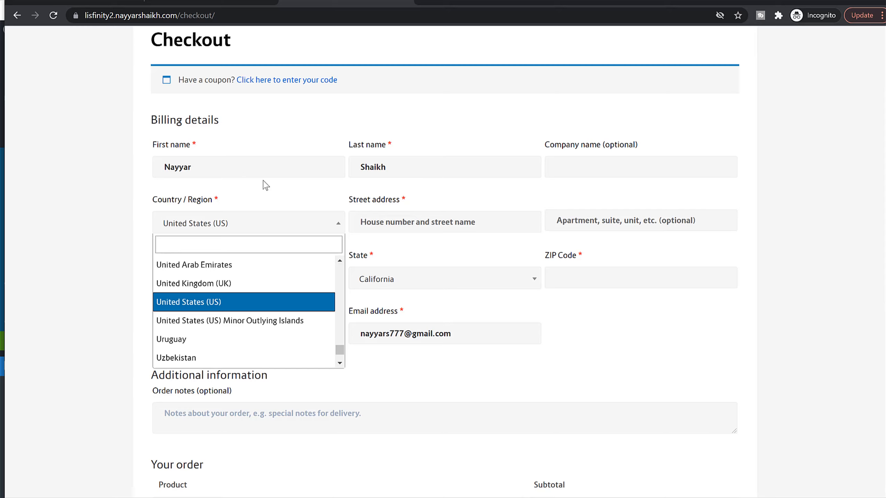
type("ind")
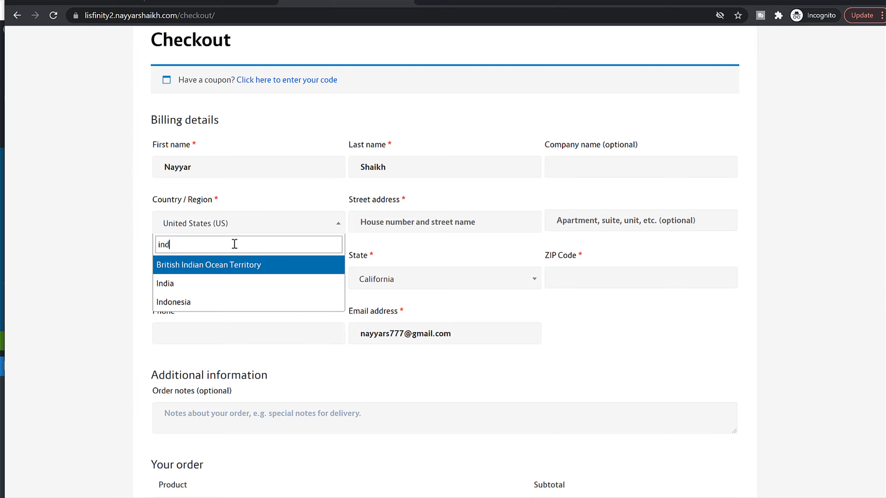
key("Return")
key("Tab")
type("12")
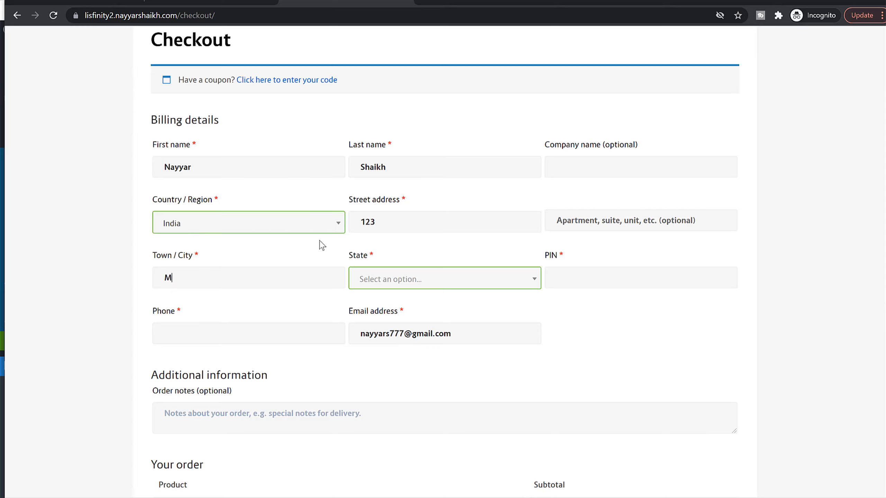
Step: Complete the billing details with the town, the state Maharashtra, the postal code and the customer's phone number
key("Tab")
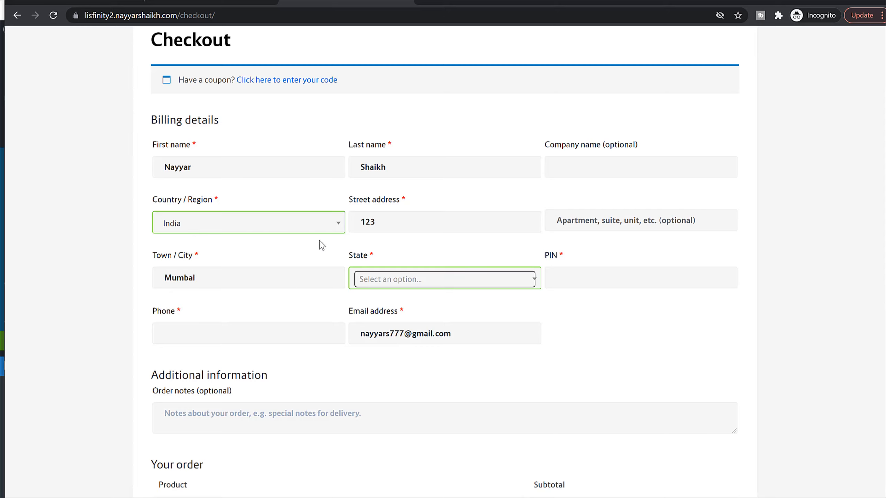
key("Return")
type("maha")
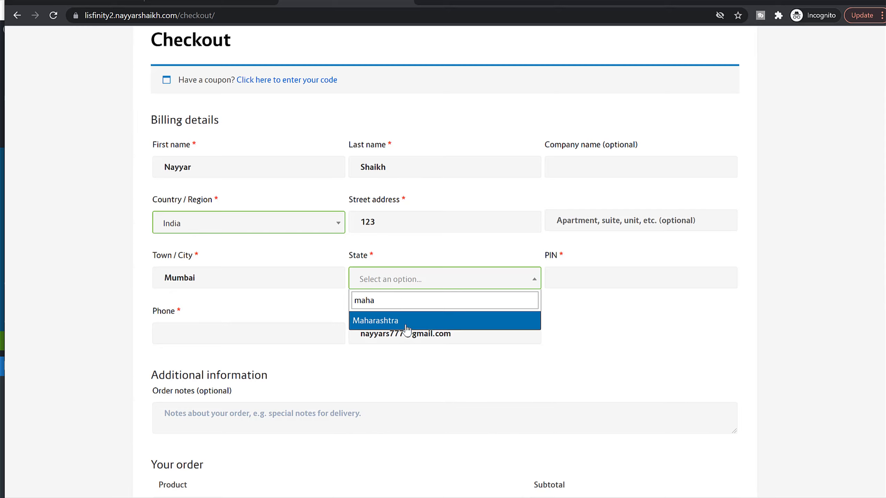
left_click(407, 328)
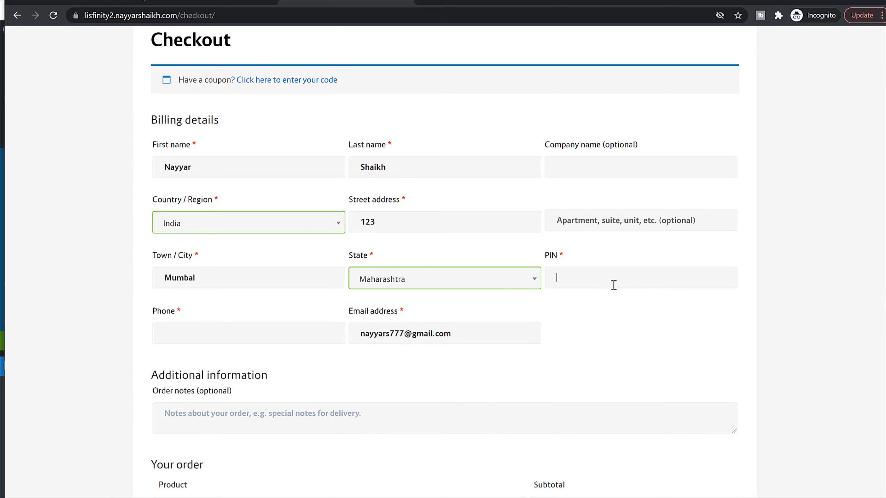
scroll(418, 265, "down", 3)
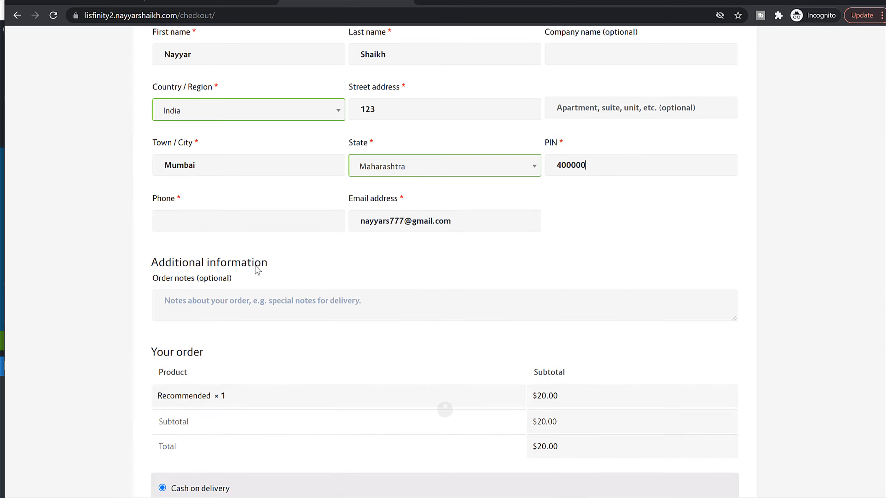
left_click(232, 219)
type("789641230")
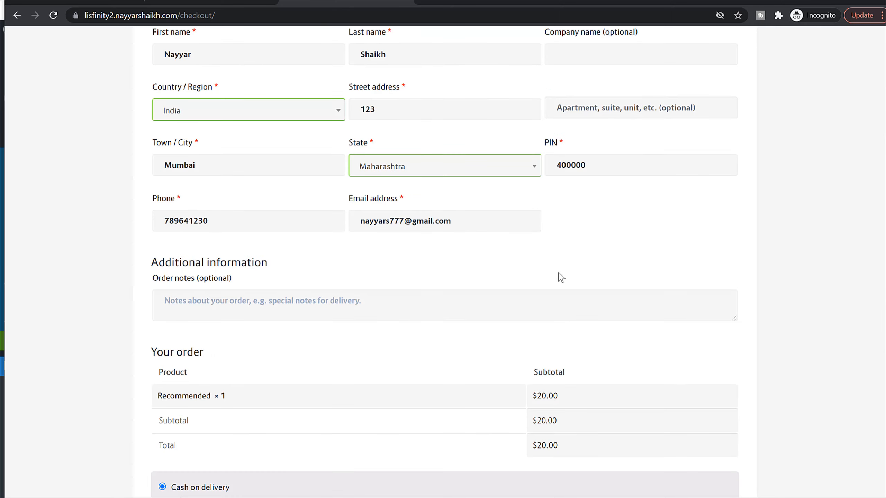
Step: Examine the Credit Card/Debit Card/NetBanking, PayPal and Credit Card (Stripe) payment options in the checkout
scroll(561, 278, "down", 8)
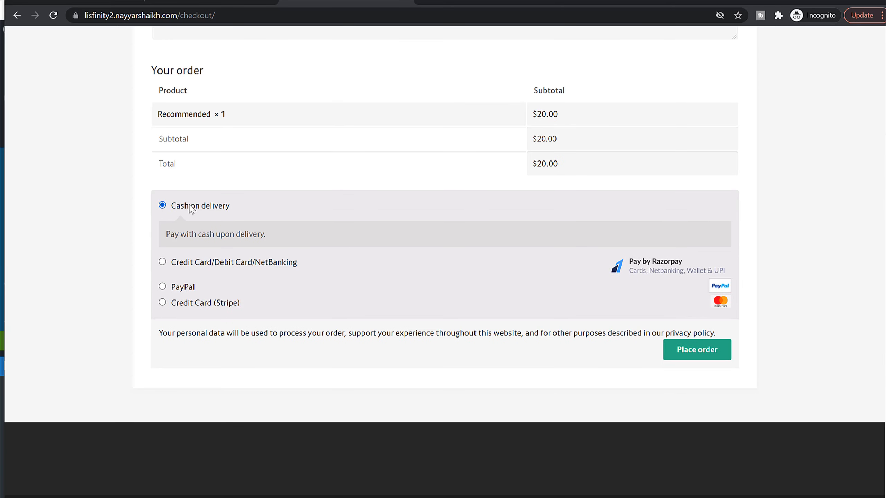
left_click(192, 263)
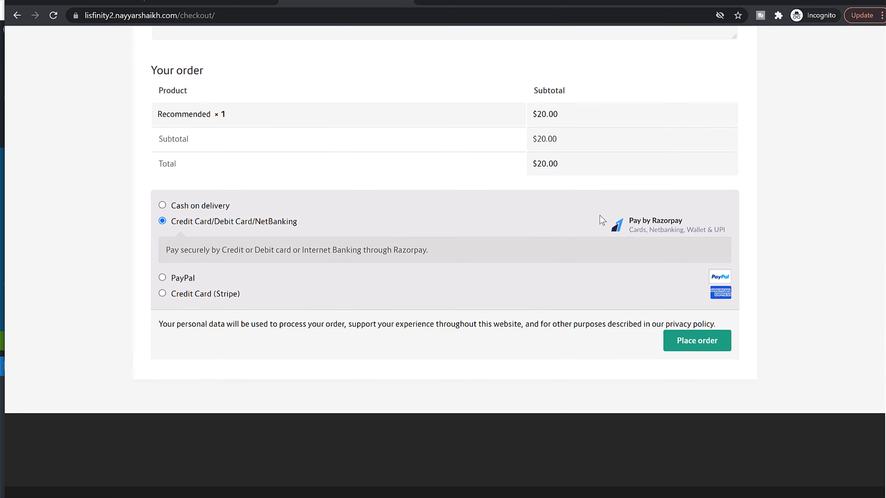
left_click(178, 278)
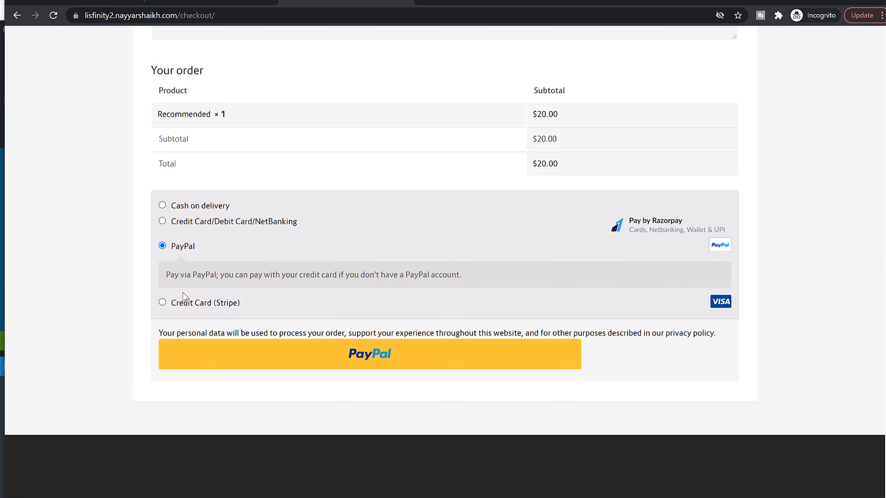
left_click(190, 302)
scroll(349, 307, "down", 2)
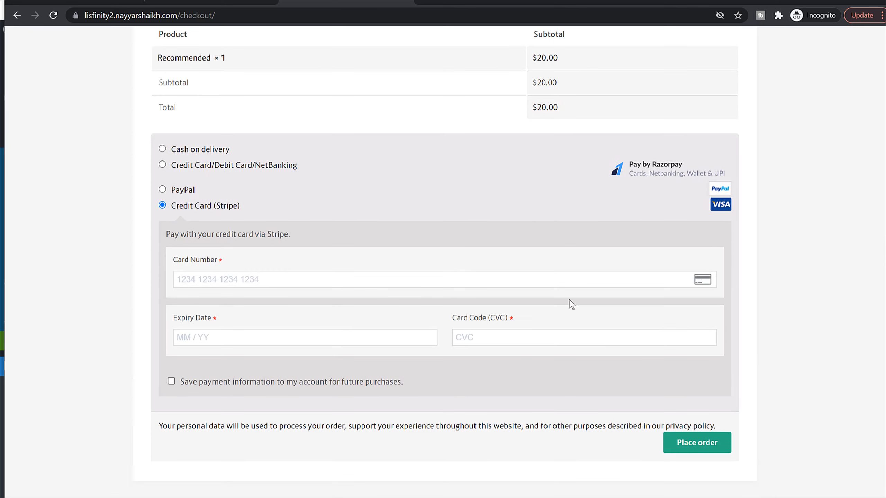
Step: Place the order with Cash on delivery and review the order details on the confirmation page
left_click(211, 153)
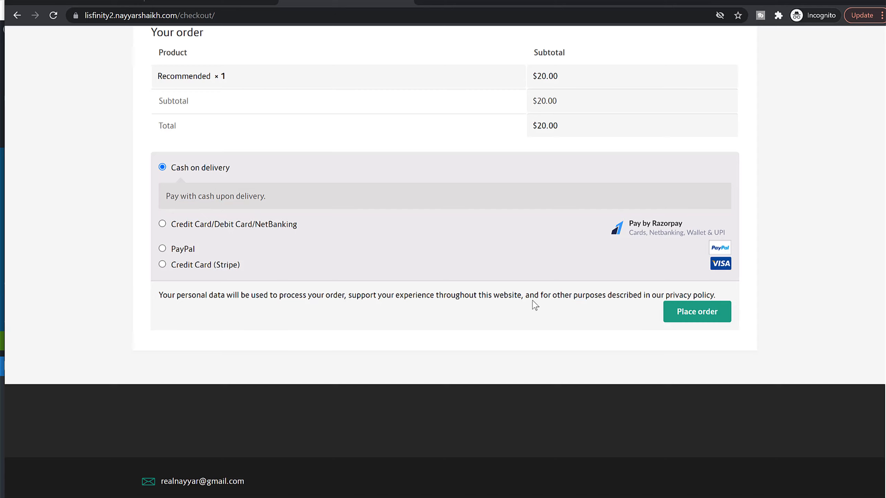
left_click(696, 314)
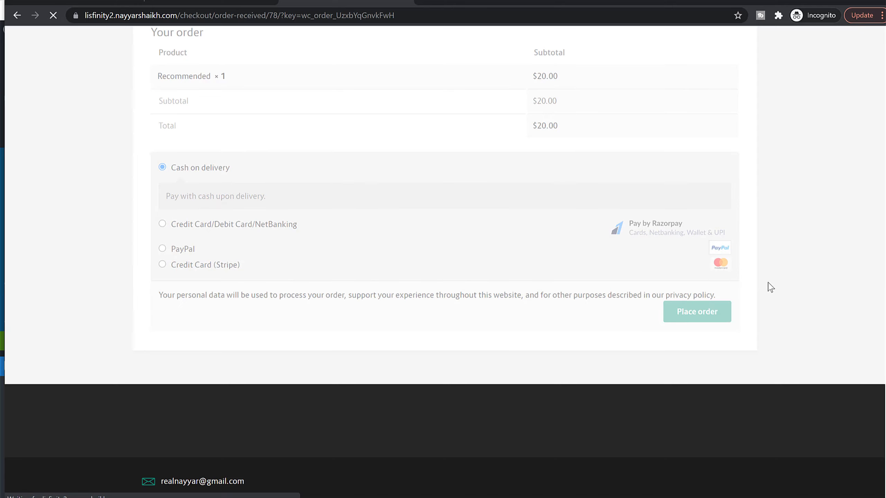
scroll(743, 305, "down", 10)
scroll(745, 308, "up", 10)
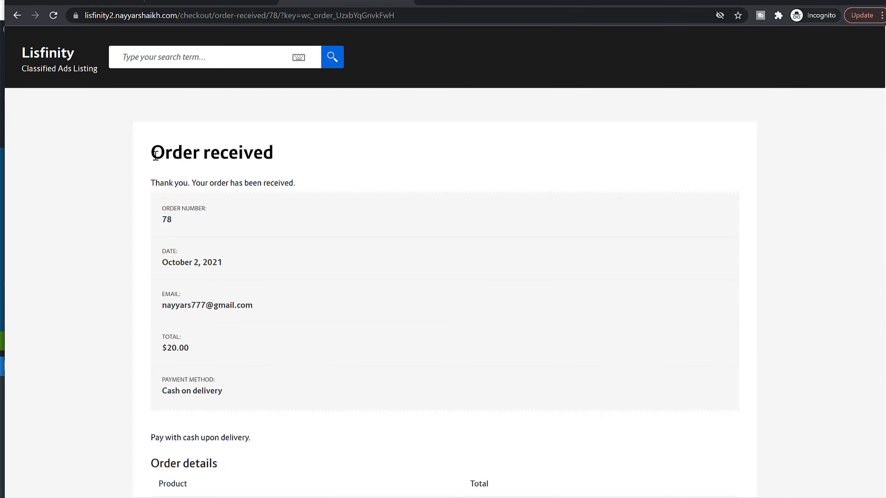
left_click_drag(164, 211, 221, 248)
left_click(223, 247)
scroll(235, 309, "down", 10)
scroll(237, 309, "up", 10)
Step: Return to the site's admin window and open the WooCommerce orders list
left_click(837, 1)
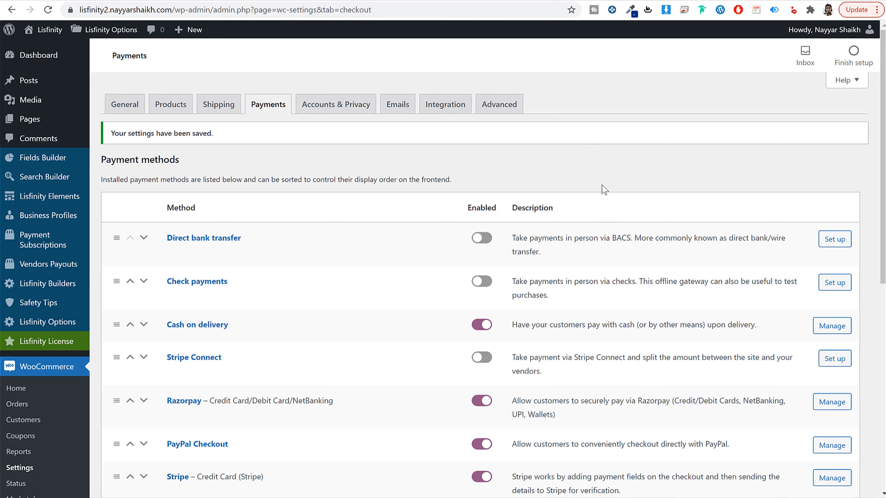
scroll(604, 189, "down", 6)
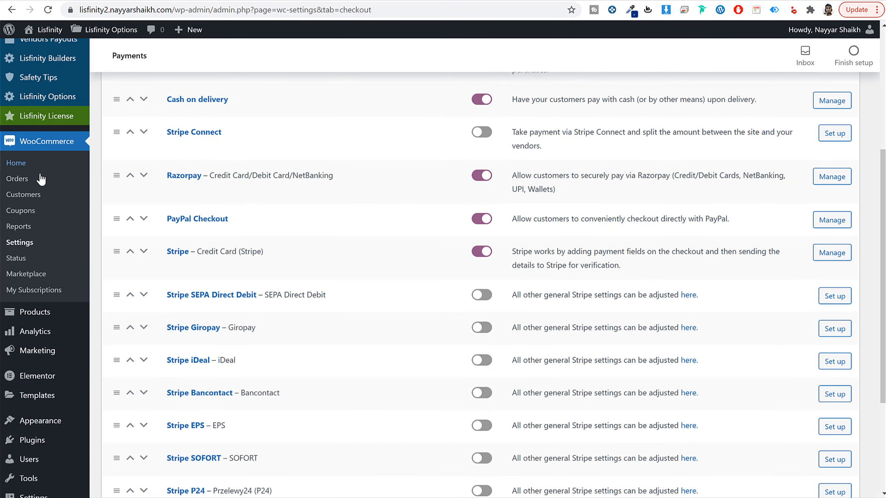
left_click(19, 179)
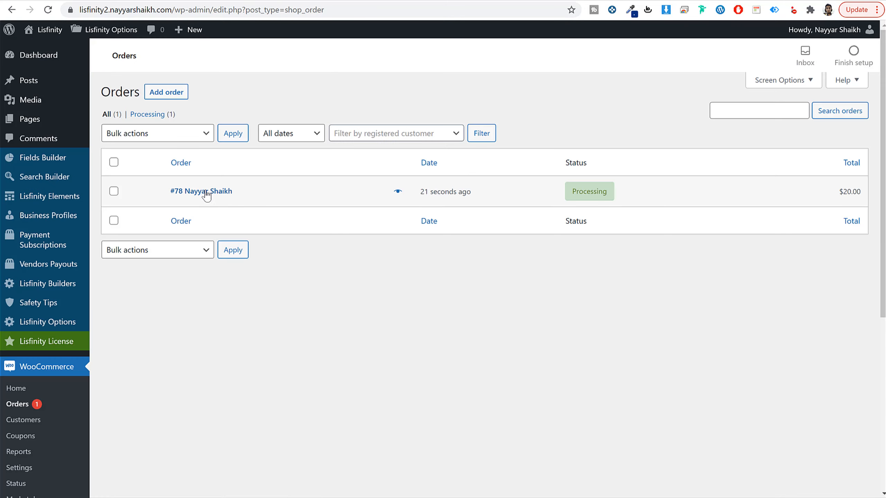
Step: Open the new Cash on delivery order, set its status to Completed and update the order
left_click(182, 192)
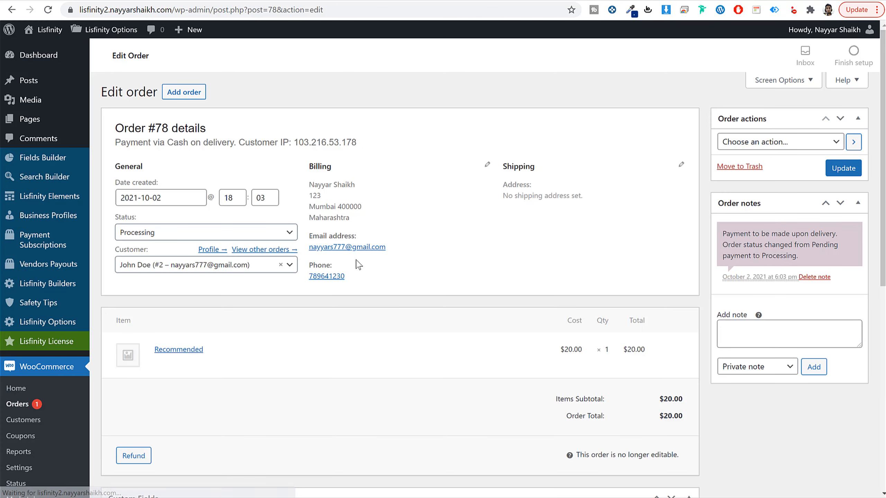
left_click_drag(728, 233, 821, 246)
left_click(820, 246)
left_click(209, 233)
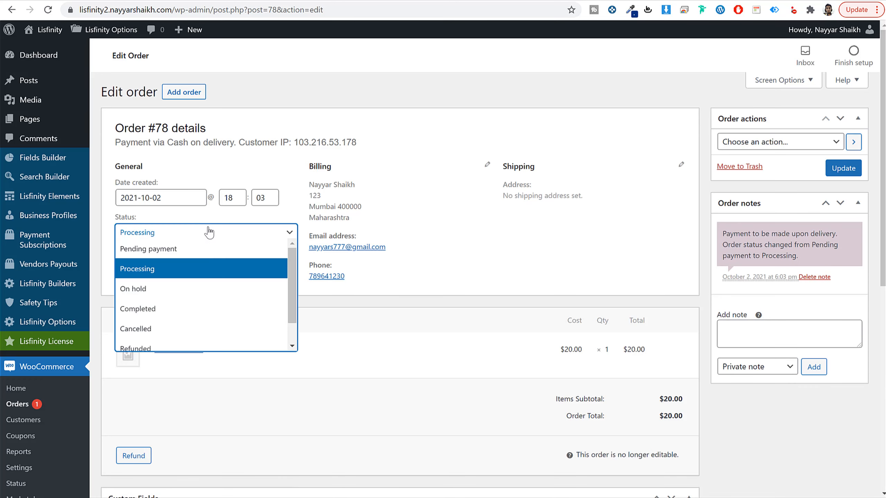
left_click(174, 309)
left_click(837, 175)
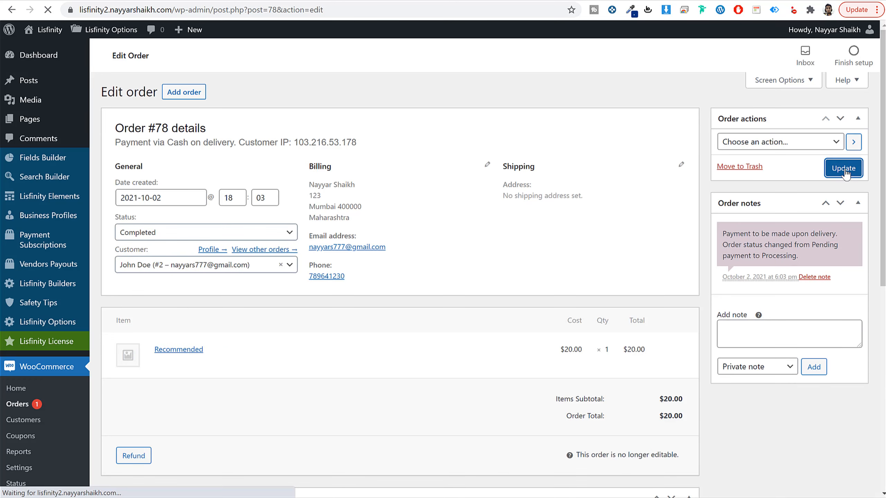
Step: Switch to the customer's incognito window and go to the site's my-account page
mouse_move(197, 497)
left_click(254, 497)
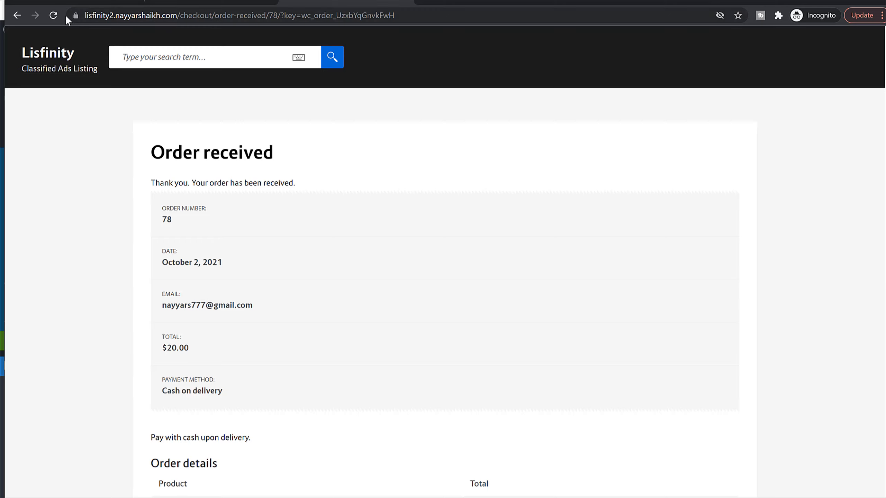
left_click_drag(182, 11, 586, 41)
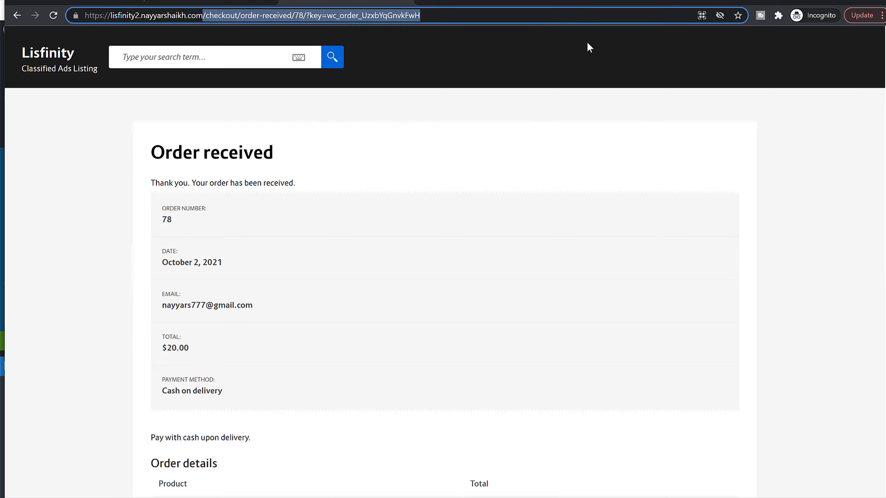
type("my")
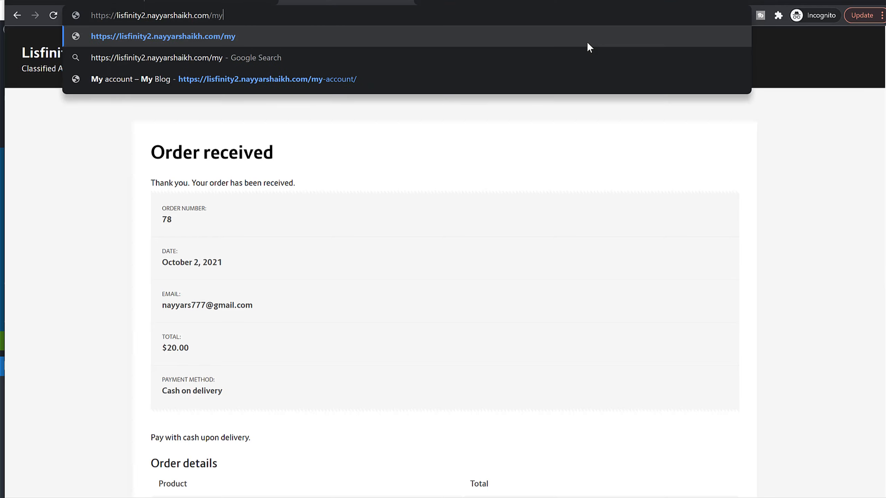
left_click(454, 85)
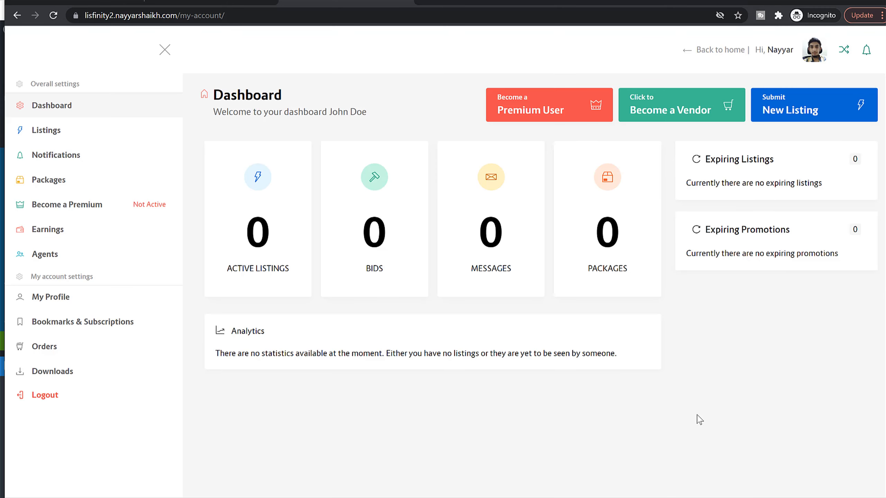
Step: Start submitting a new listing under the purchased Recommended package and review its General form
left_click(794, 110)
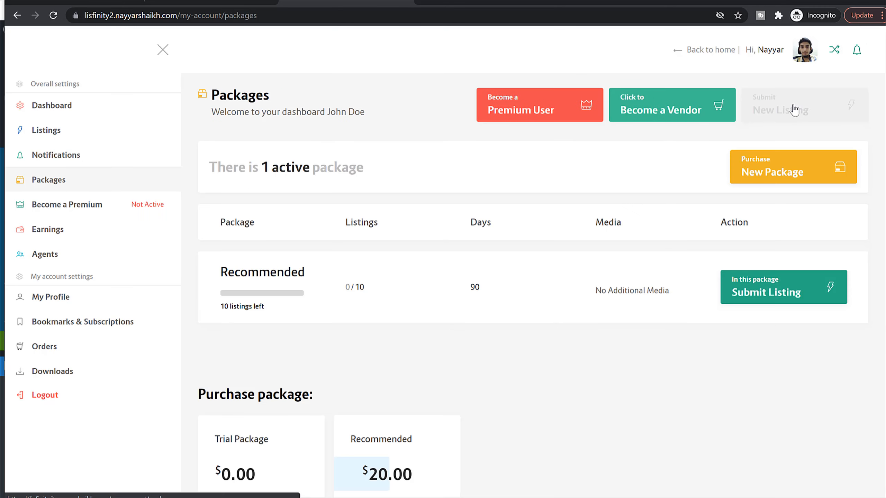
left_click_drag(221, 269, 309, 275)
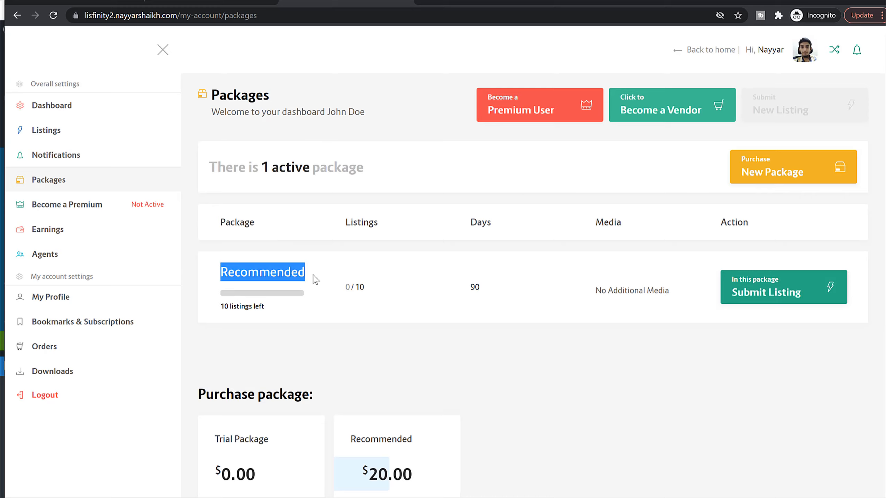
left_click(324, 279)
left_click(784, 291)
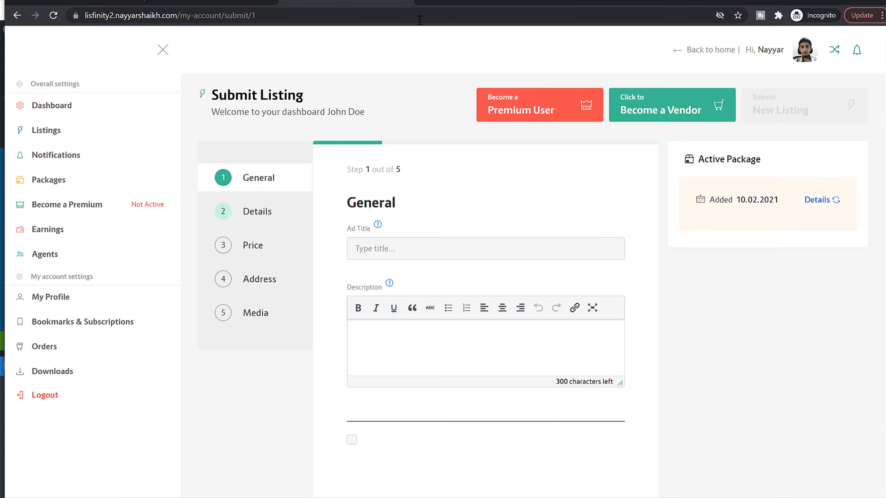
scroll(733, 296, "down", 2)
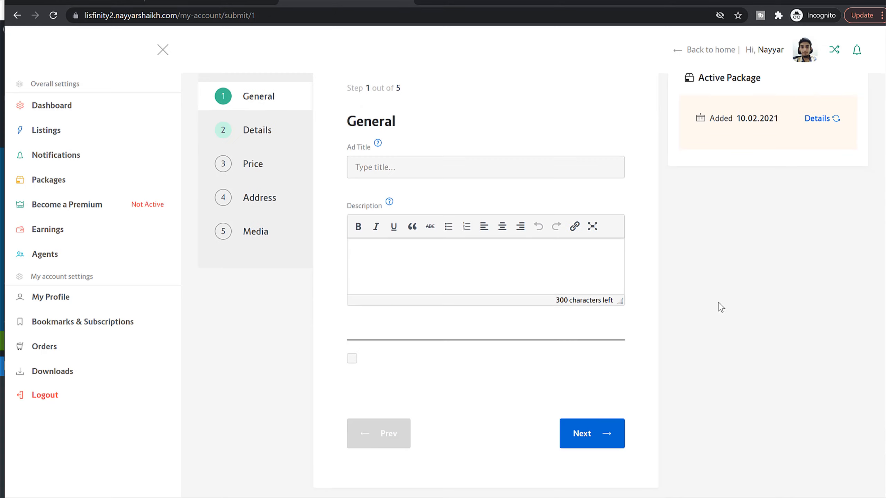
scroll(718, 307, "up", 2)
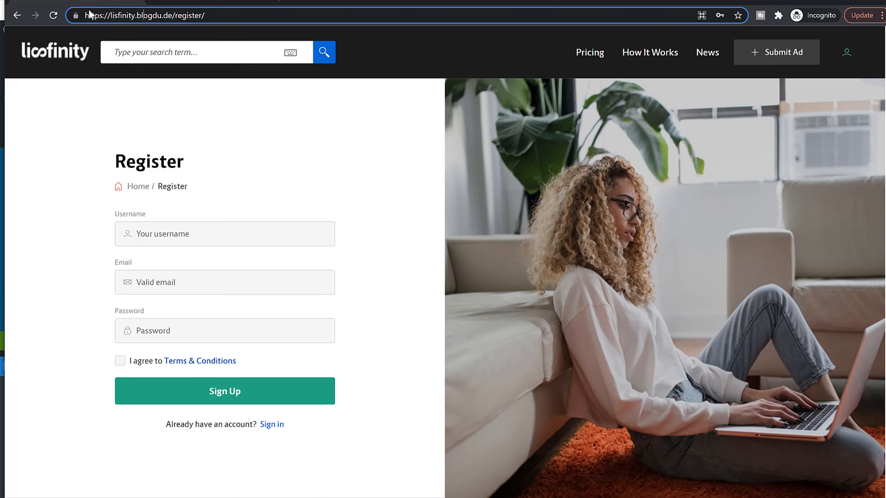
Step: Open the BMW M 340i xDrive Touring ad from the home page of the Lisfinity demo site
left_click(62, 52)
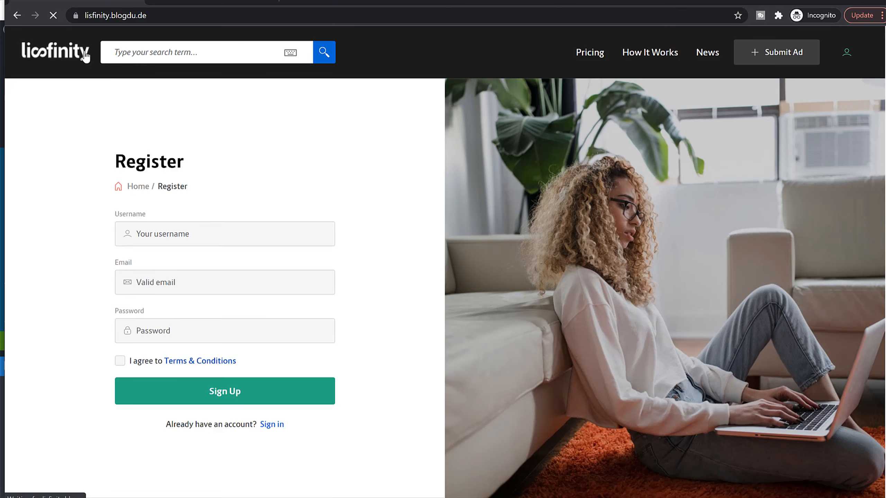
scroll(307, 244, "down", 10)
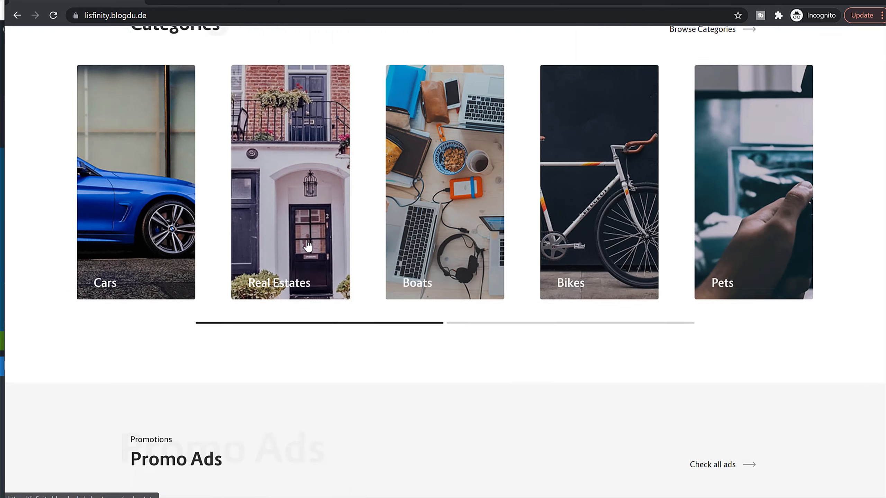
scroll(305, 246, "down", 10)
left_click(266, 206)
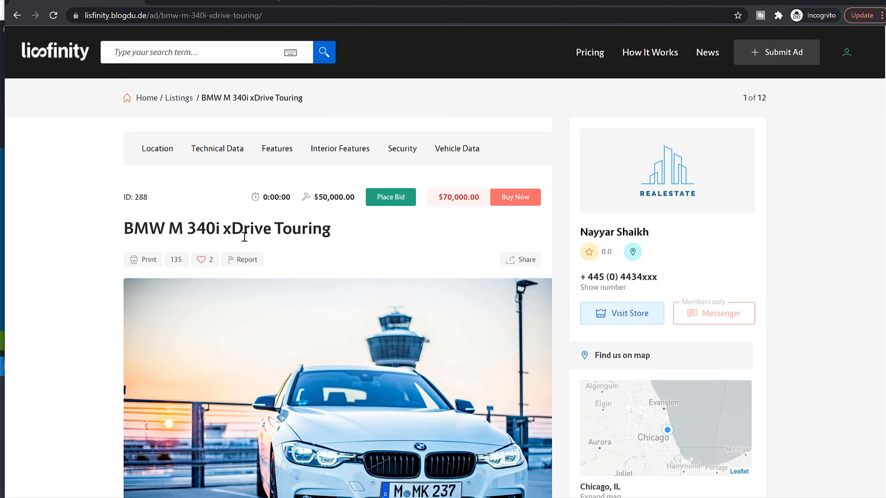
Step: Copy the demo ad's title, BMW M 340i xDrive Touring, into the Ad Title of the new listing
double_click(253, 233)
triple_click(253, 232)
key("ctrl+c")
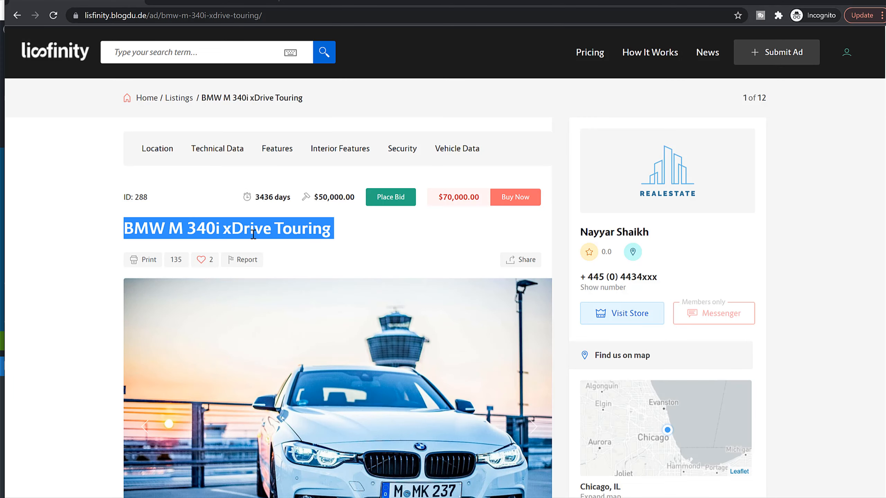
left_click(205, 2)
left_click(405, 253)
key("ctrl+v")
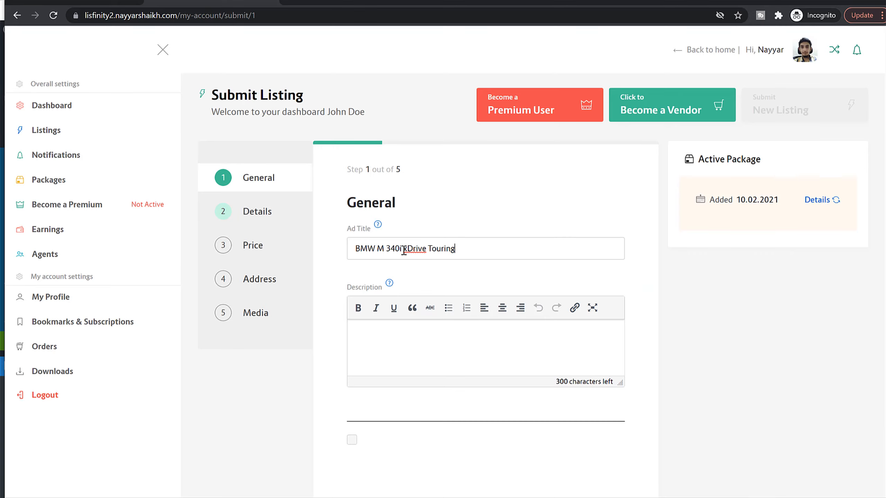
Step: Copy the demo ad's description into the new listing, tick the checkbox below it and continue to the Details step
scroll(438, 275, "down", 2)
left_click(83, 1)
scroll(336, 345, "down", 20)
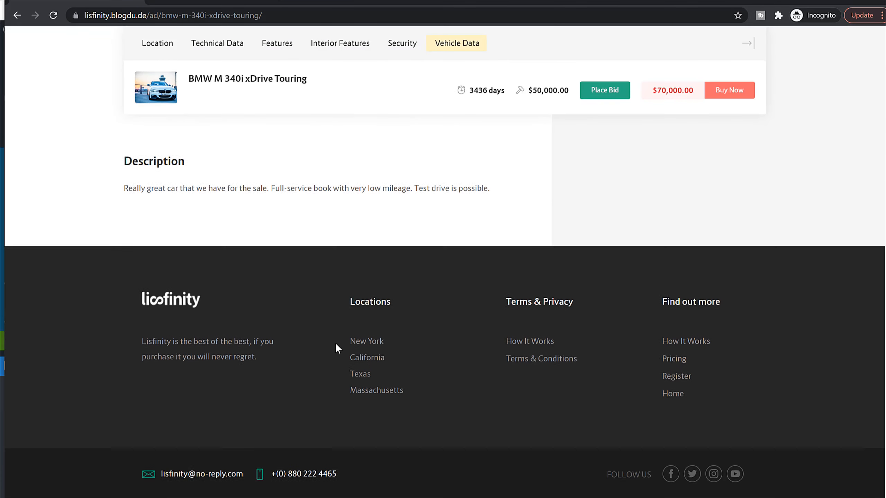
triple_click(187, 185)
key("ctrl+c")
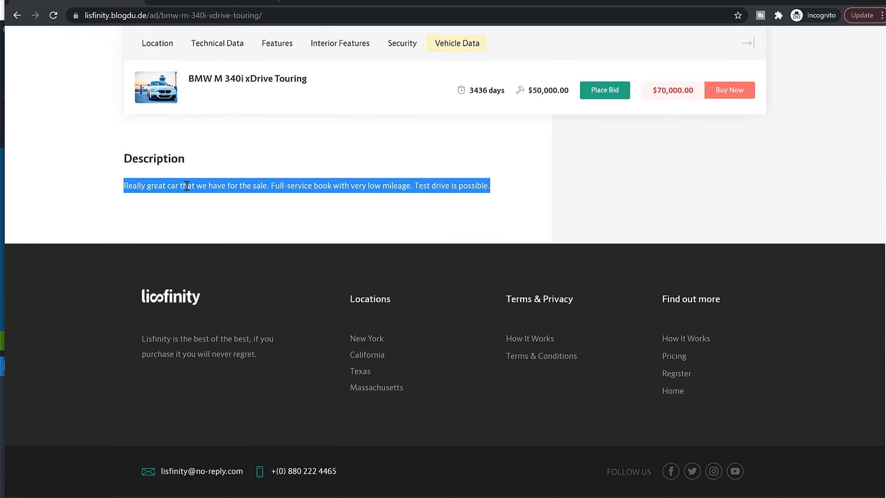
left_click(202, 2)
key("ctrl+v")
left_click(352, 384)
left_click(592, 469)
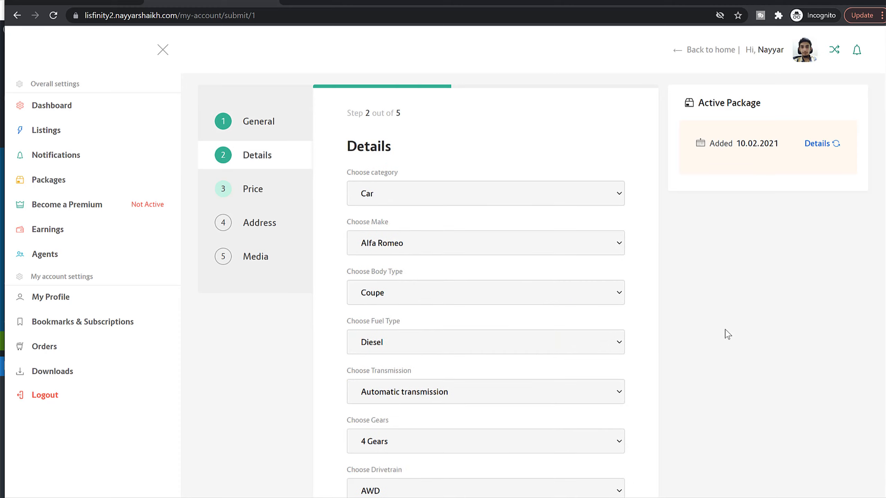
Step: Switch the listing's category to Real Estate and examine the property type, property information and floor fields
left_click(414, 194)
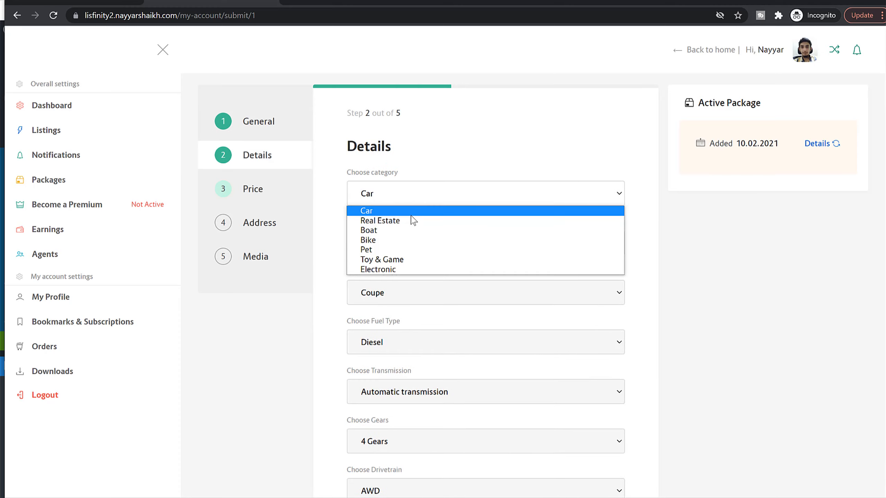
left_click(410, 221)
scroll(780, 261, "down", 1)
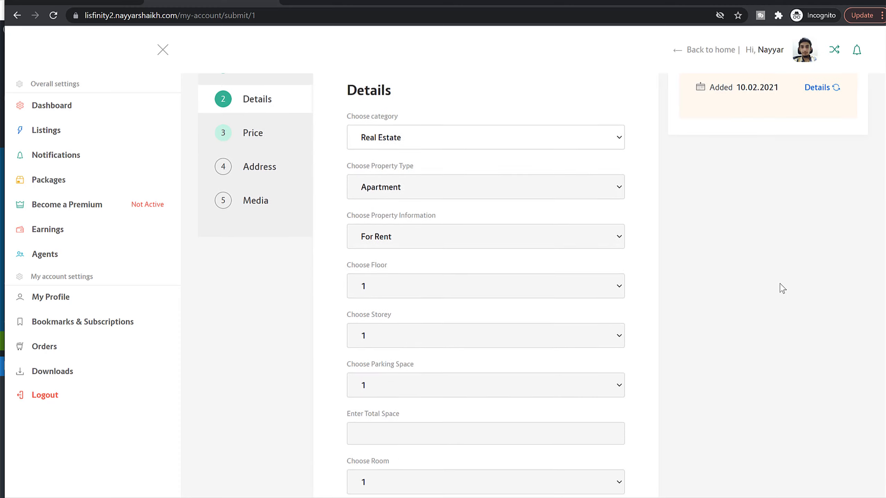
left_click_drag(347, 167, 425, 176)
left_click_drag(359, 213, 434, 244)
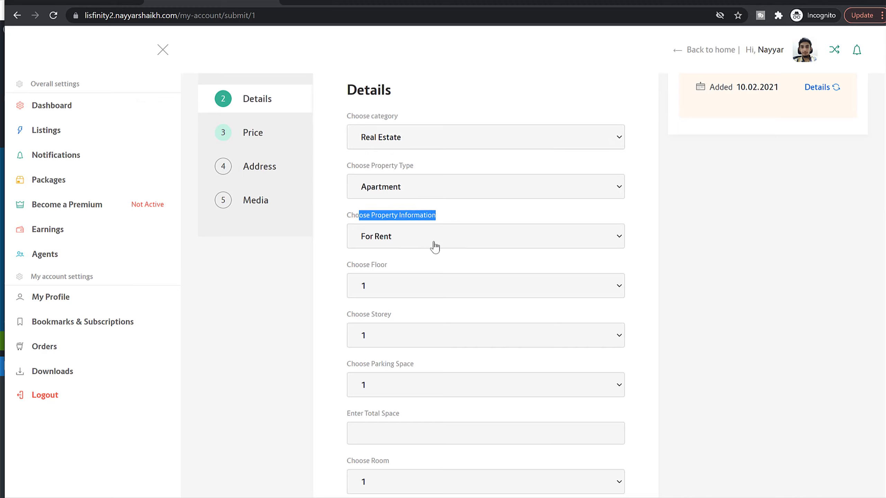
left_click_drag(352, 275, 430, 275)
Step: Set the listing's category to Car, the make to BMW and the model to X3
left_click(398, 151)
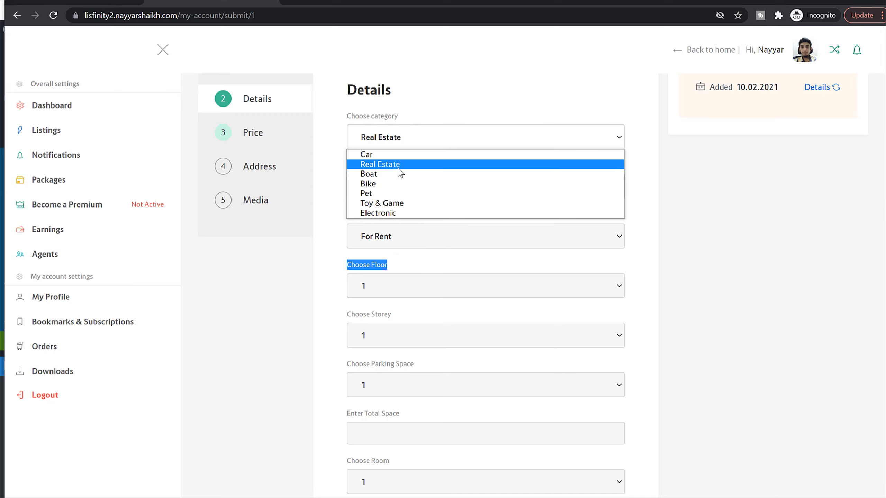
left_click(399, 151)
left_click_drag(341, 165, 419, 168)
left_click_drag(342, 217, 428, 215)
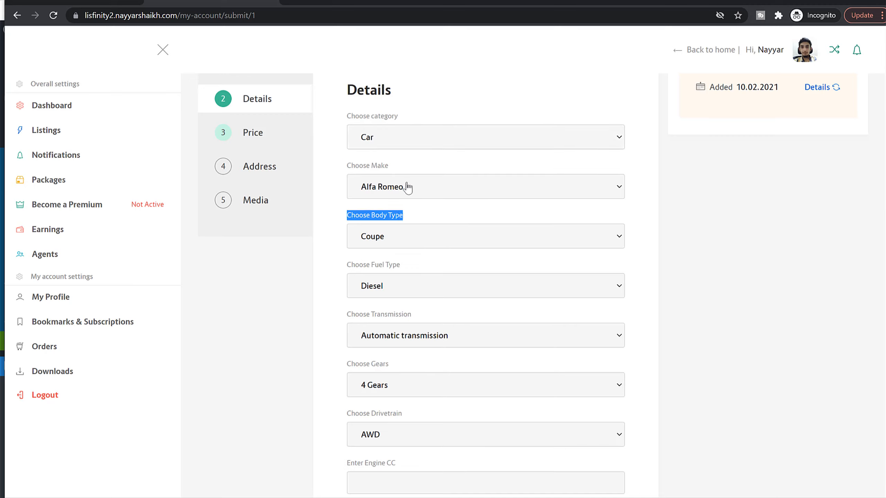
left_click(408, 188)
left_click(395, 233)
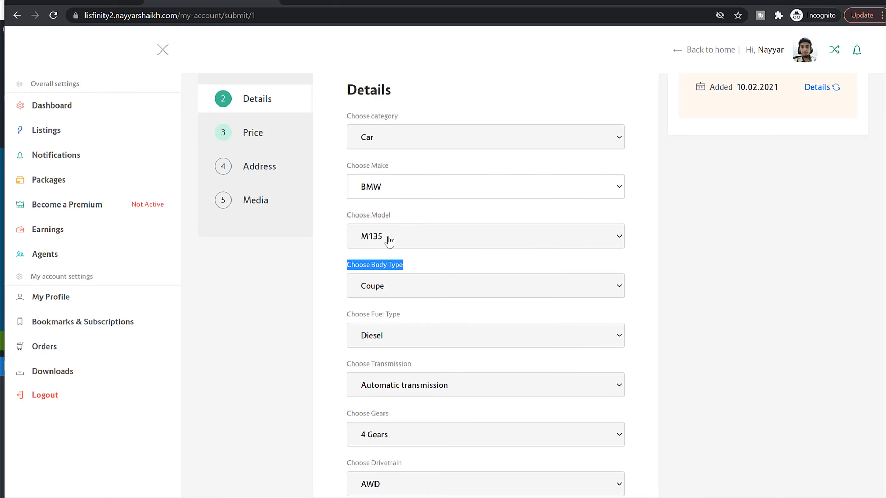
left_click(391, 238)
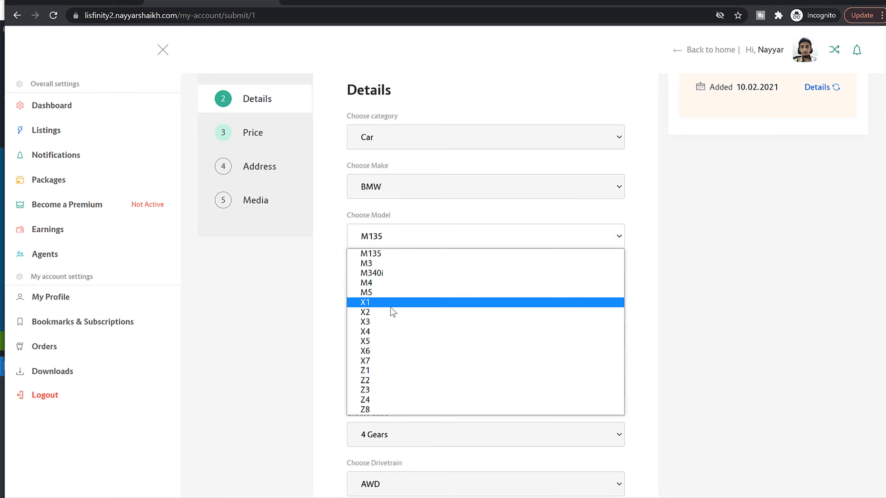
left_click(392, 325)
Step: Set the car's body type to SUV and its fuel type to Petrol
scroll(708, 301, "down", 3)
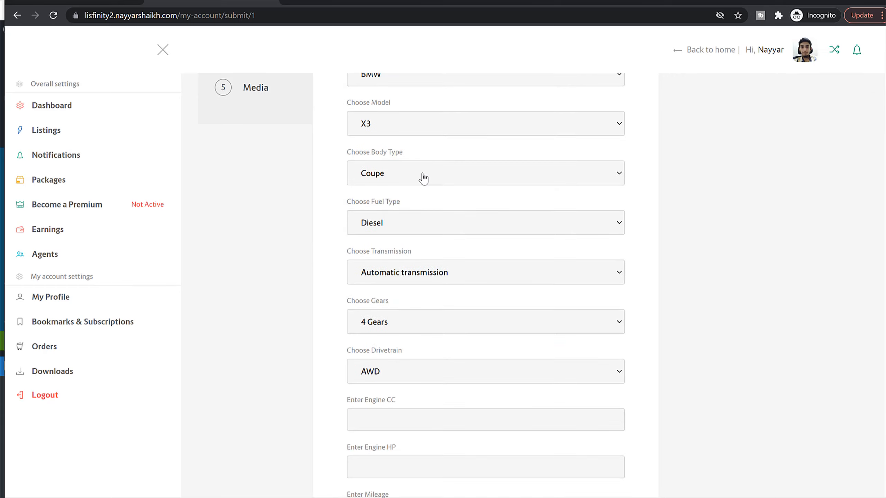
left_click(422, 174)
left_click(421, 231)
left_click(418, 232)
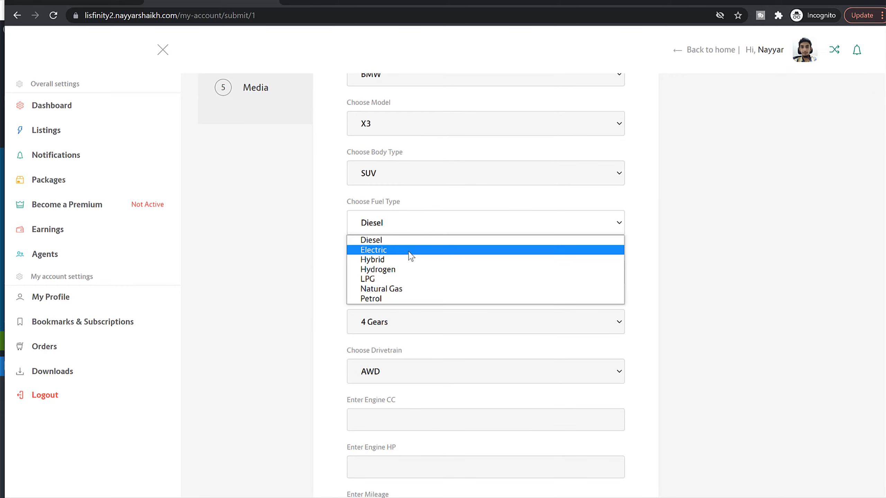
left_click(399, 299)
Step: Enter 1500 as the engine CC and set the number of doors to 4, leaving horsepower, mileage and kW blank
scroll(710, 265, "down", 5)
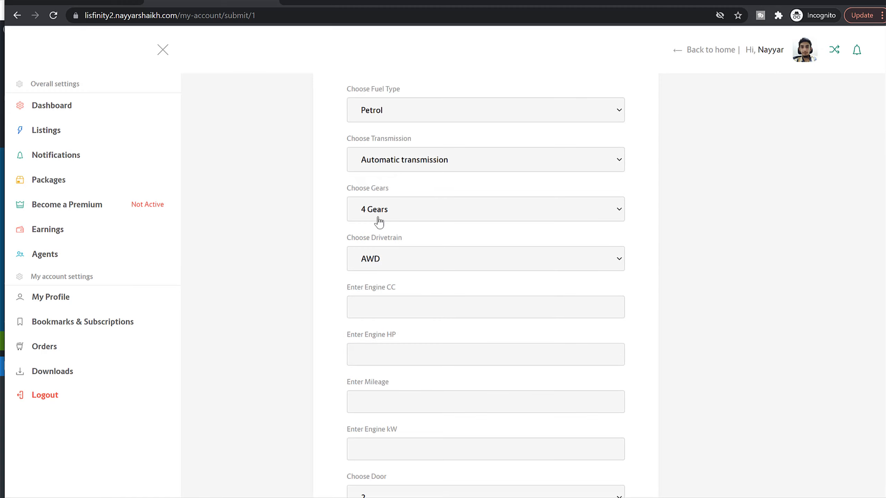
scroll(442, 281, "down", 1)
left_click(399, 193)
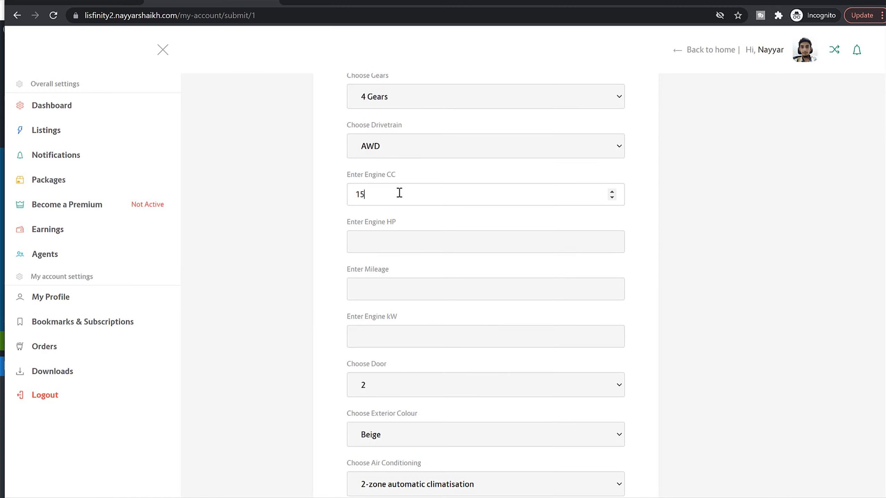
type("1500")
key("Tab")
key("Tab")
key("Tab")
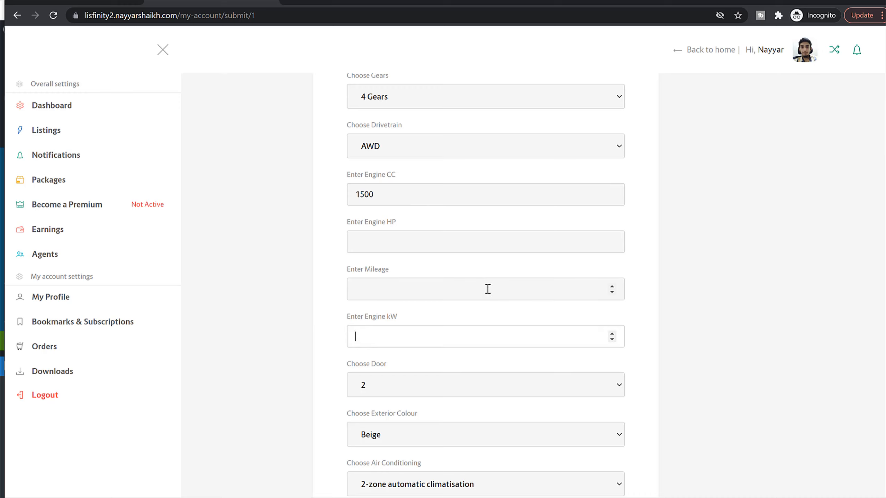
scroll(489, 292, "down", 3)
left_click(403, 274)
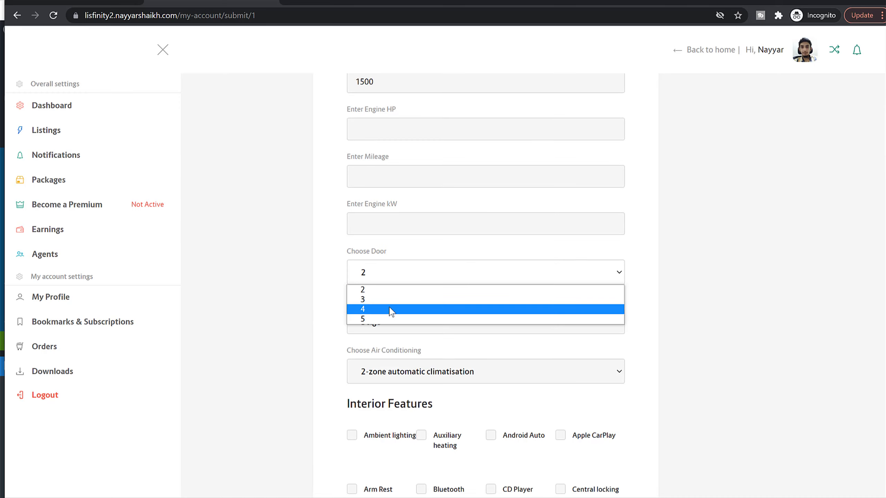
left_click(397, 310)
Step: Select Ambient lighting, Auxiliary heating and Android Auto as the car's interior features
scroll(766, 276, "down", 1)
scroll(766, 275, "down", 2)
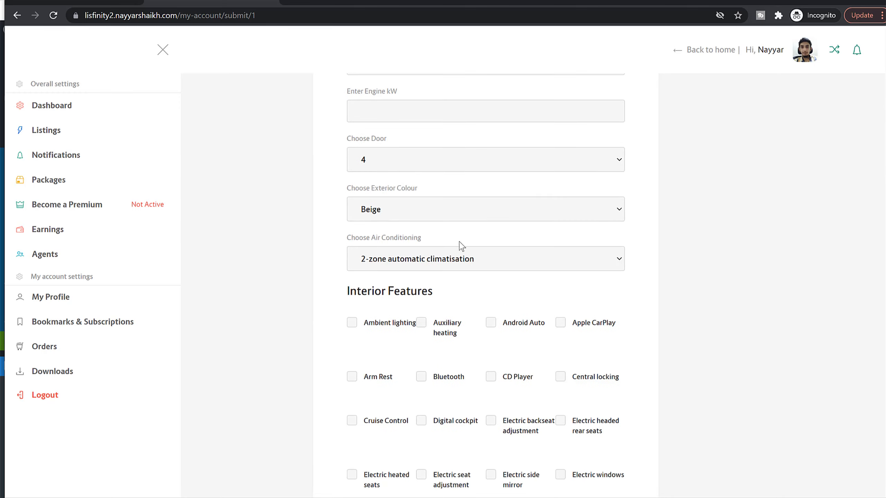
scroll(676, 277, "down", 4)
left_click(373, 161)
left_click(437, 164)
left_click(509, 157)
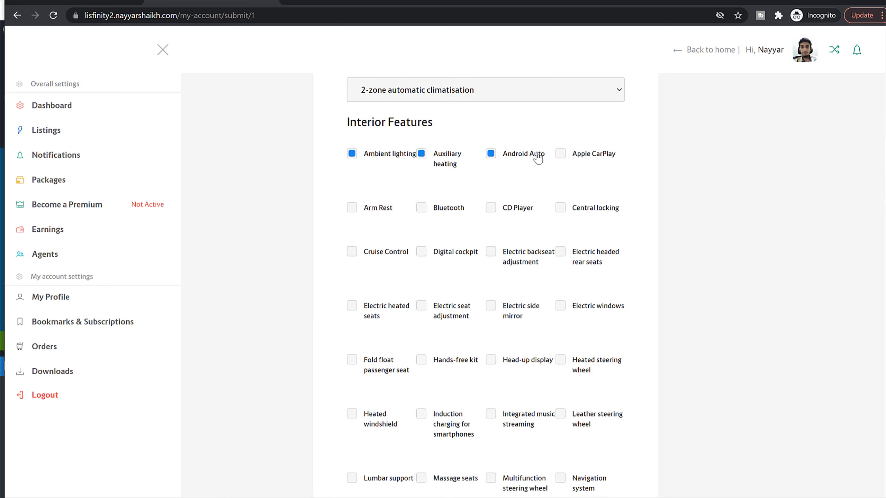
Step: Add Apple CarPlay, Arm Rest, Bluetooth, CD Player, Central locking, Cruise Control, Digital cockpit, Electric backseat adjustment and Electric headed rear seats as interior features
left_click(567, 157)
left_click(565, 209)
left_click(497, 210)
left_click(432, 208)
left_click(350, 208)
left_click(401, 254)
left_click(517, 263)
left_click(424, 254)
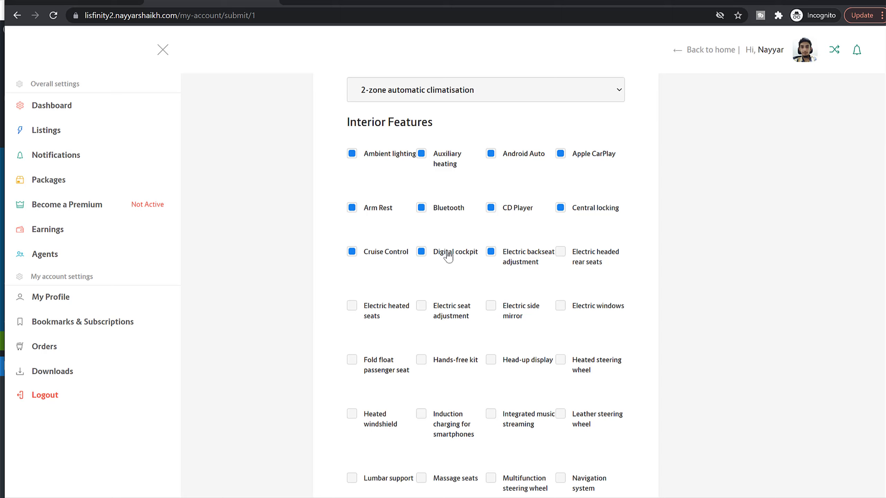
left_click(580, 259)
Step: Select four adjacent options in one row of the safety and driver-assistance features that precede the headlights section
scroll(696, 280, "down", 4)
scroll(693, 278, "down", 15)
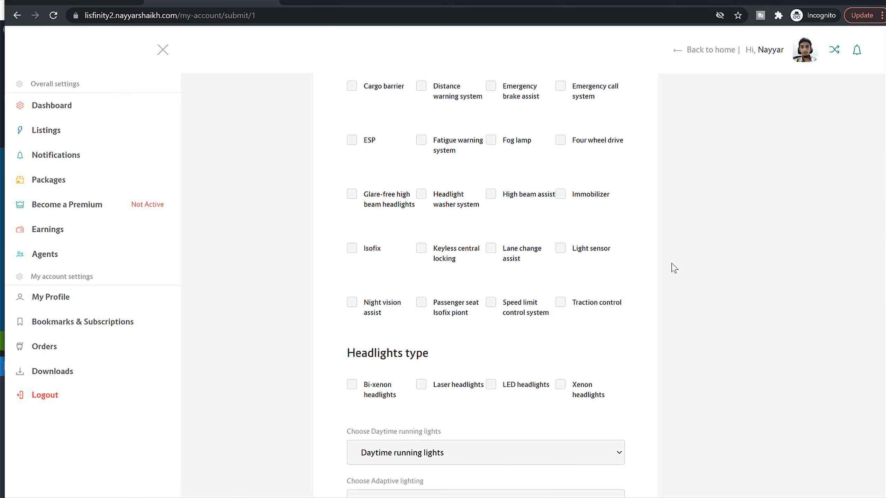
scroll(676, 269, "up", 5)
left_click(442, 264)
left_click(371, 265)
left_click(521, 265)
left_click(589, 265)
Step: Select Bi-xenon, Laser, LED and Xenon headlights as the car's headlight types
scroll(646, 327, "down", 10)
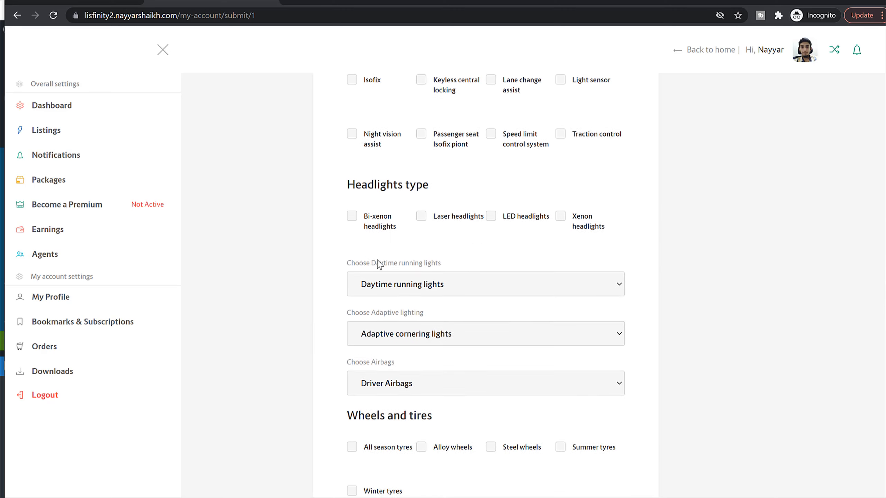
left_click(384, 225)
left_click(466, 218)
left_click(547, 218)
left_click(593, 223)
Step: Set the daytime running lights to LED running lights, the adaptive lighting to Adaptive lighting and the airbags to Front Airbags
scroll(555, 257, "down", 3)
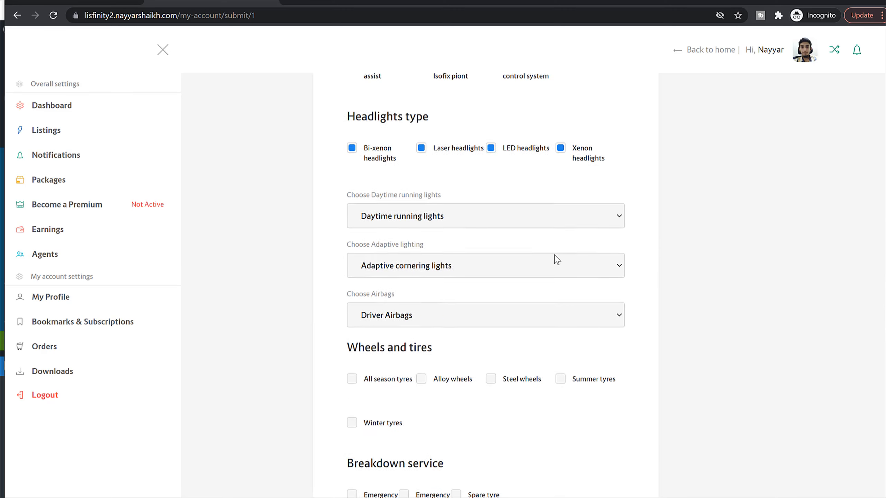
left_click(458, 169)
left_click(452, 200)
left_click(448, 221)
left_click(439, 247)
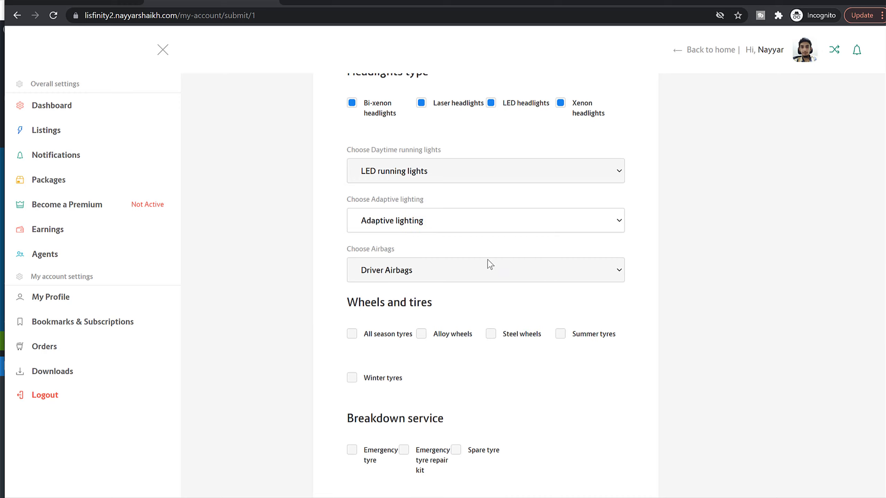
left_click(488, 268)
left_click(464, 301)
Step: Select All season tyres, Steel wheels and Summer tyres for the car's wheels and tires
scroll(677, 301, "down", 3)
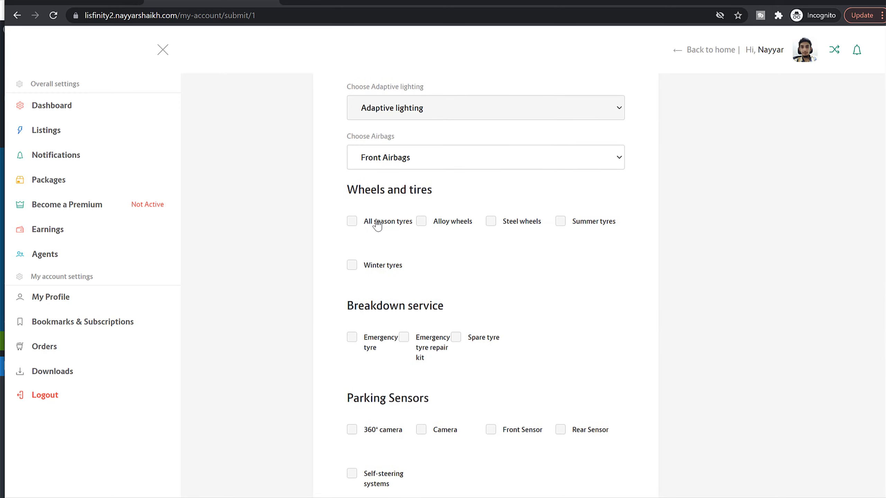
left_click(377, 223)
left_click(566, 225)
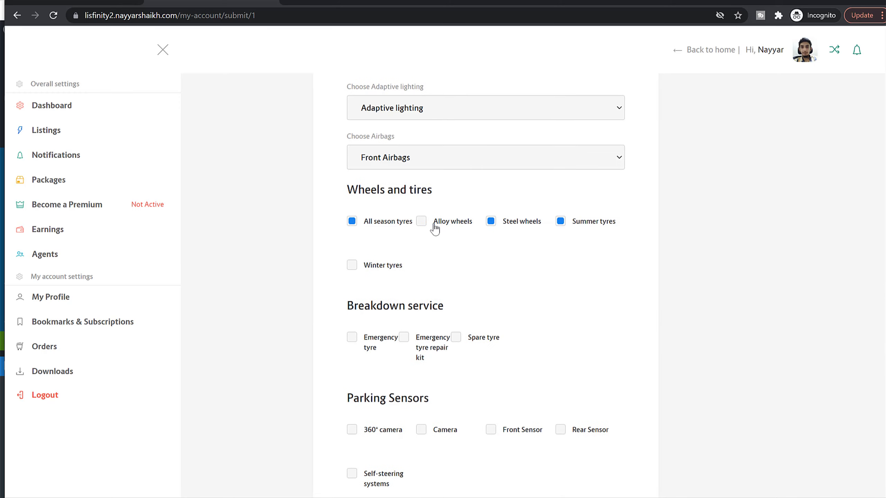
Step: Select Emergency tyre and Emergency tyre repair kit as breakdown service, and 360° camera, Camera and Front Sensor as parking sensors
scroll(613, 300, "down", 5)
left_click(382, 172)
left_click(436, 176)
left_click(371, 265)
left_click(454, 262)
left_click(512, 263)
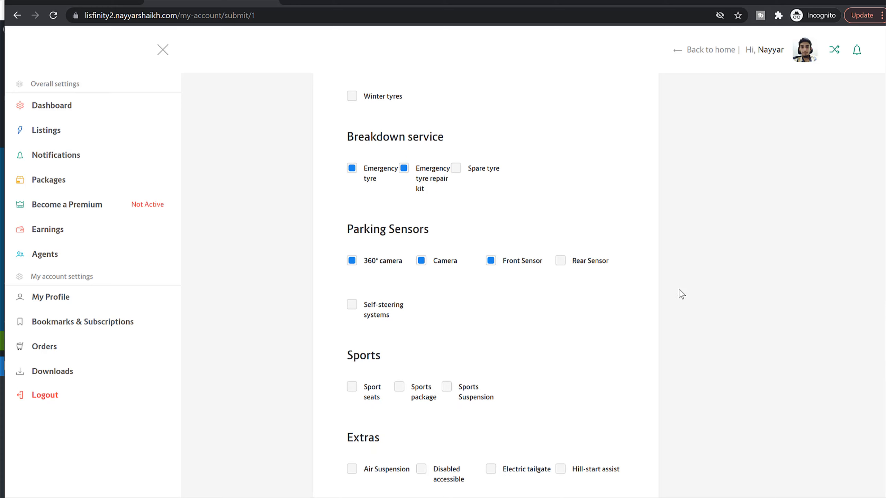
Step: Select Sport seats and Sports package, plus the extras Air Suspension, Disabled accessible, Electric tailgate and Hill-start assist
scroll(374, 262, "down", 5)
left_click(358, 230)
left_click(412, 226)
left_click(381, 304)
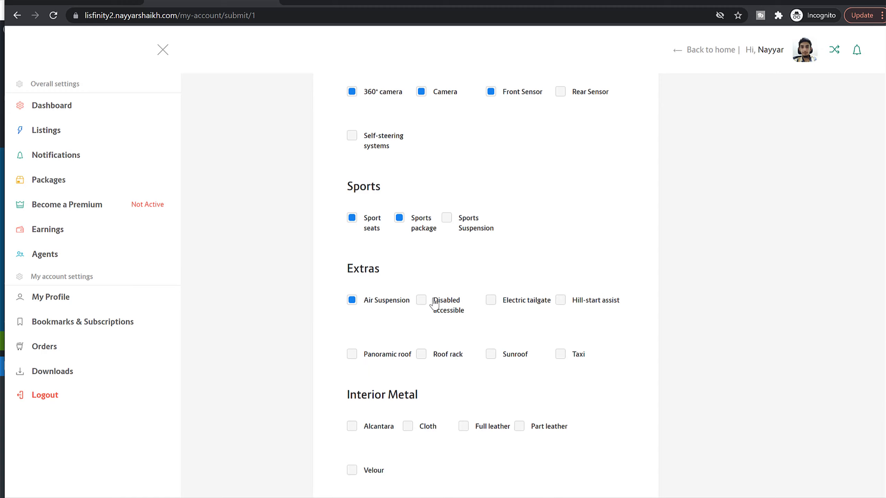
left_click(435, 303)
left_click(519, 305)
left_click(580, 306)
Step: Select Alcantara and Cloth under Interior Metal
scroll(585, 346, "down", 5)
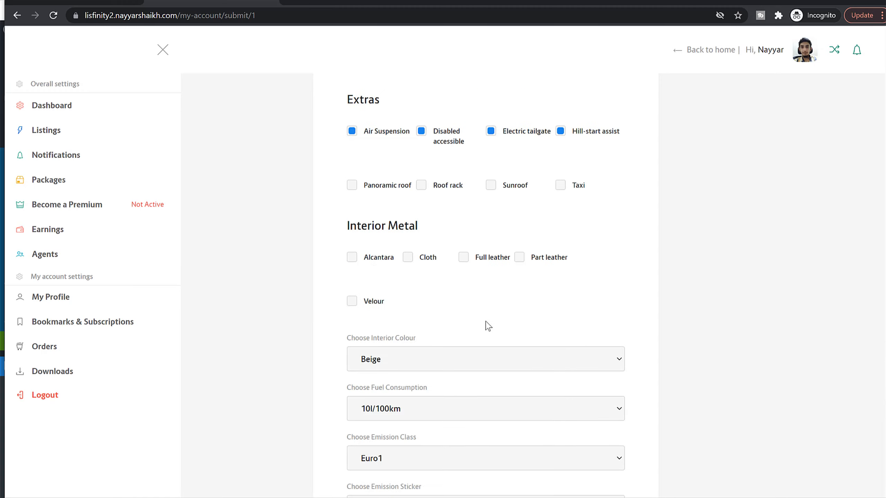
left_click(366, 264)
left_click(417, 261)
Step: Set the interior colour to Black and the fuel consumption to 5l/100km
scroll(520, 351, "down", 5)
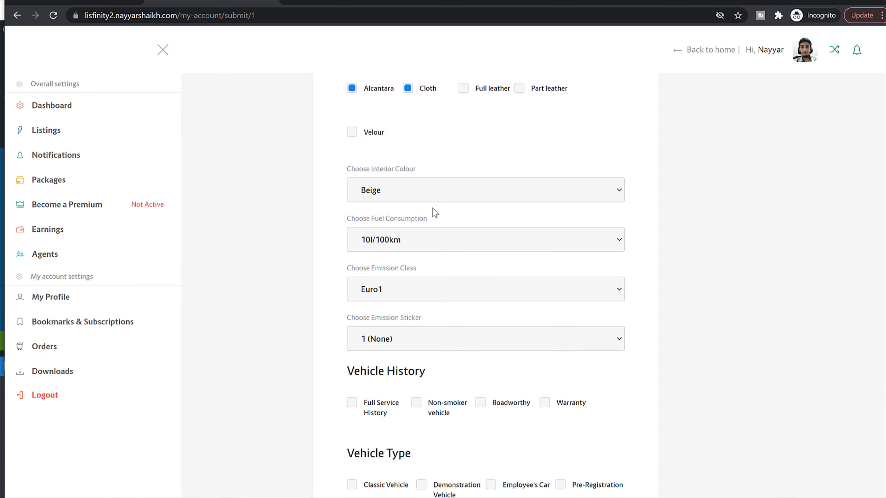
left_click(430, 197)
left_click(408, 217)
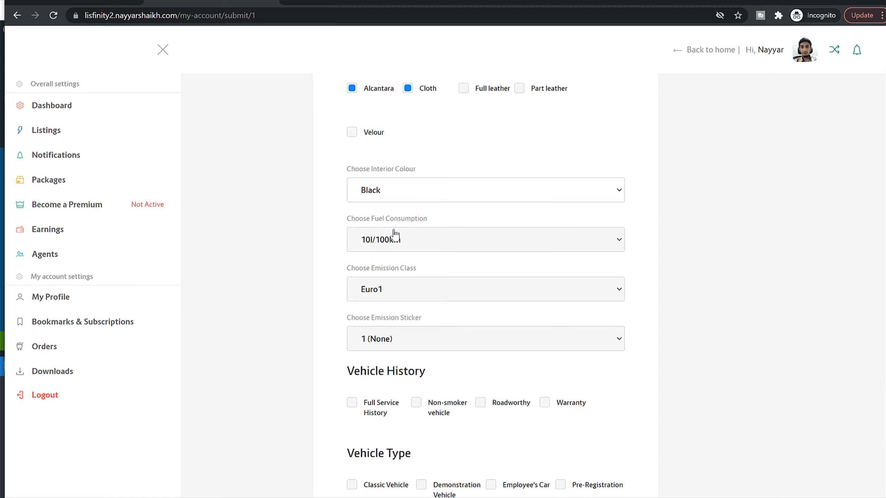
left_click(393, 237)
left_click(390, 296)
Step: Select Full Service History and Non-smoker vehicle for the vehicle history, and Classic Vehicle and Demonstration Vehicle for the vehicle type
scroll(744, 293, "down", 6)
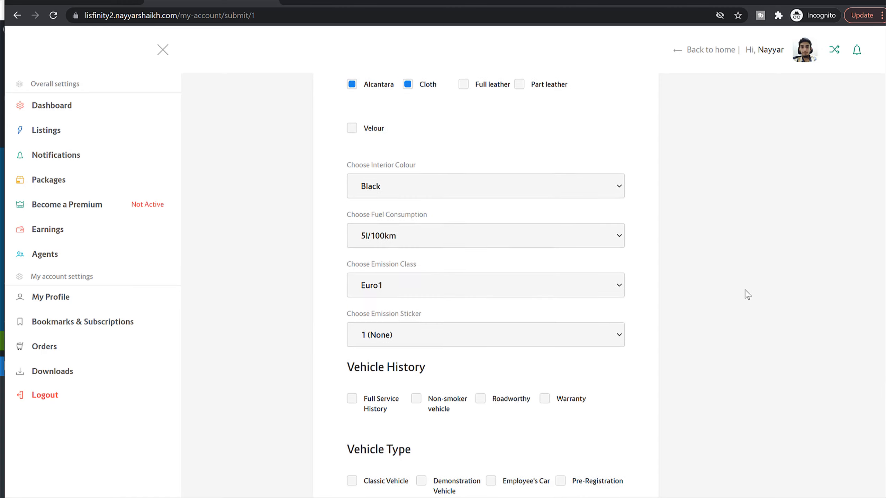
scroll(740, 293, "down", 3)
left_click(376, 137)
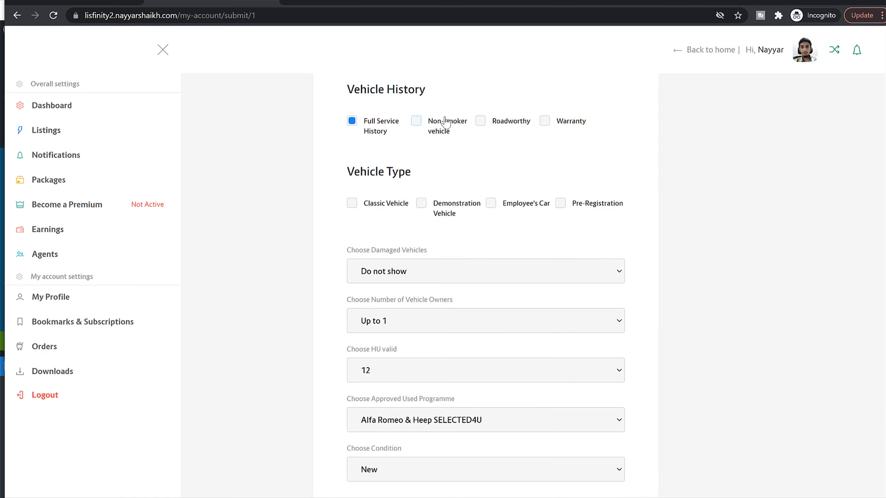
left_click(445, 124)
left_click(455, 211)
left_click(381, 206)
Step: Set the approved used programme to BMW Premium Selection and continue to the listing's Price step
scroll(715, 296, "down", 3)
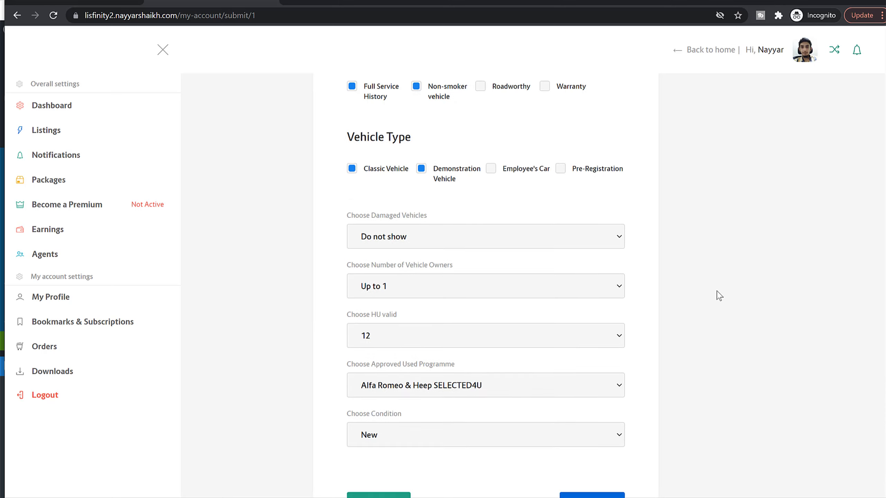
left_click(462, 313)
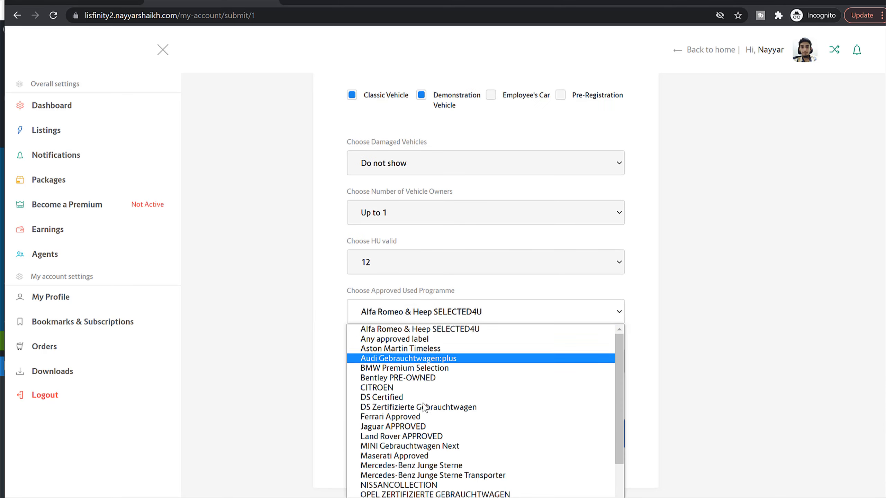
left_click(436, 368)
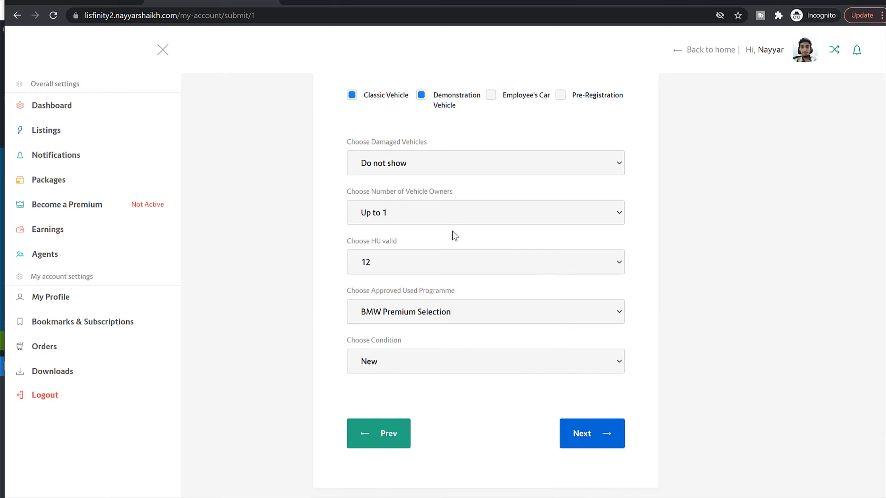
left_click(591, 439)
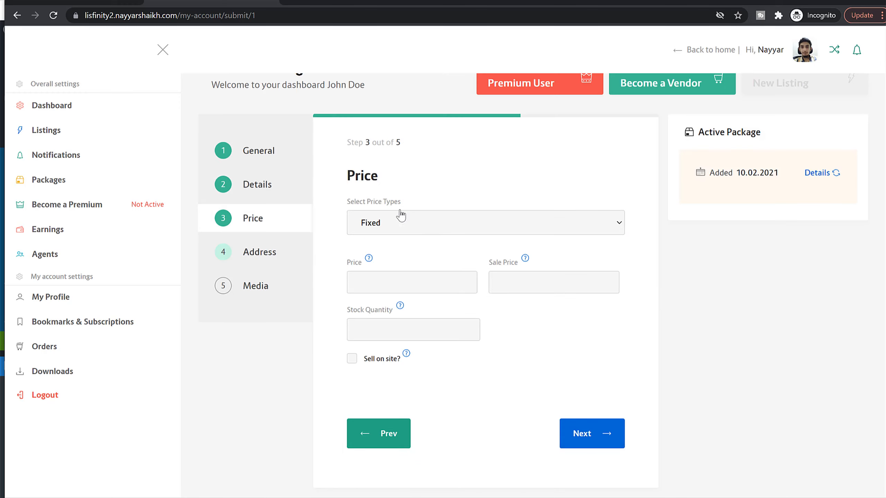
Step: Examine the price types available for the listing
left_click(454, 227)
left_click(461, 174)
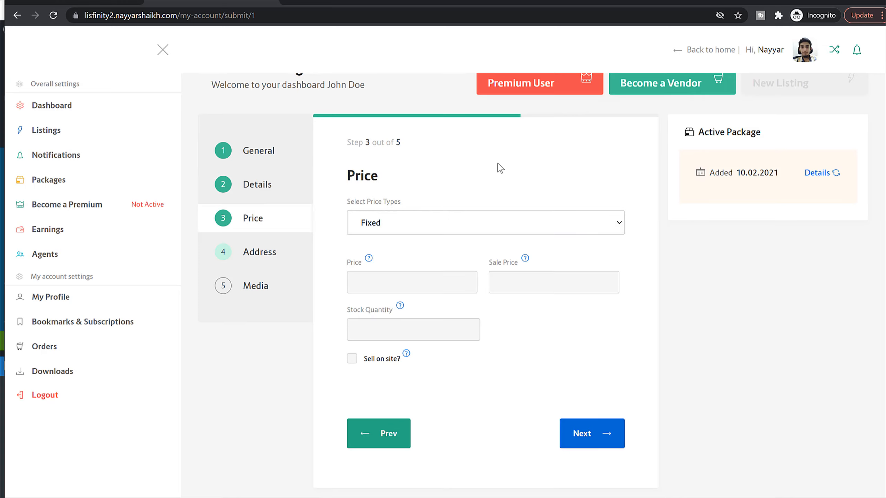
left_click(404, 225)
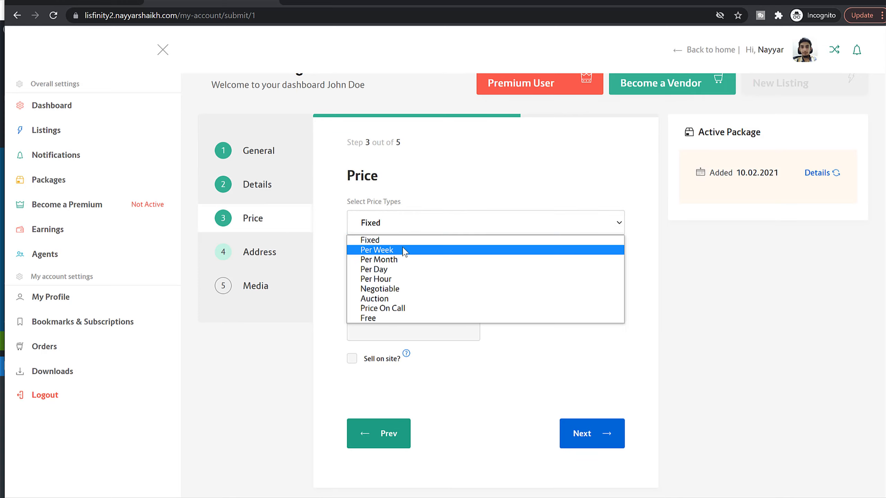
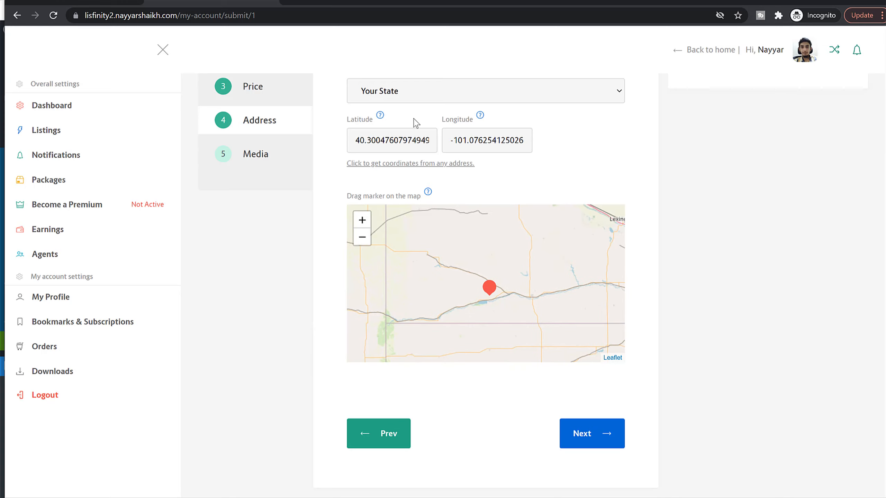
Step: Leave the listing's latitude and longitude as they are and continue from the Address step to the Media step
left_click(395, 96)
left_click(709, 180)
double_click(377, 141)
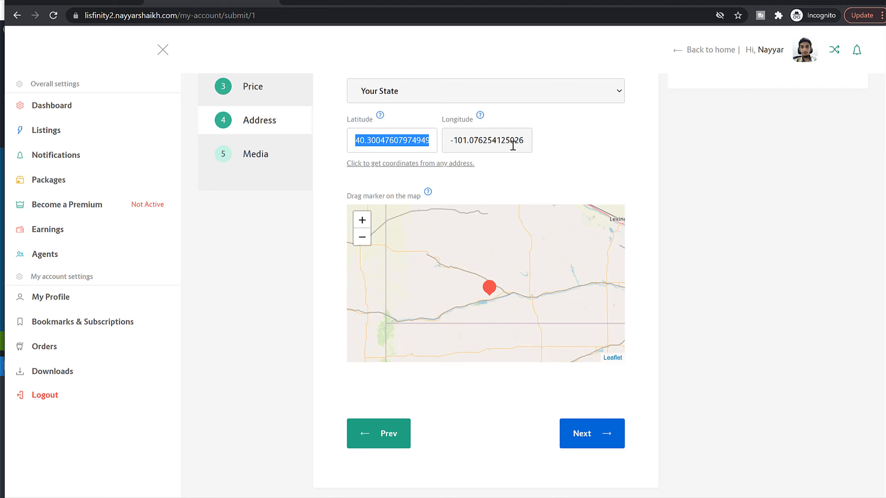
left_click(576, 438)
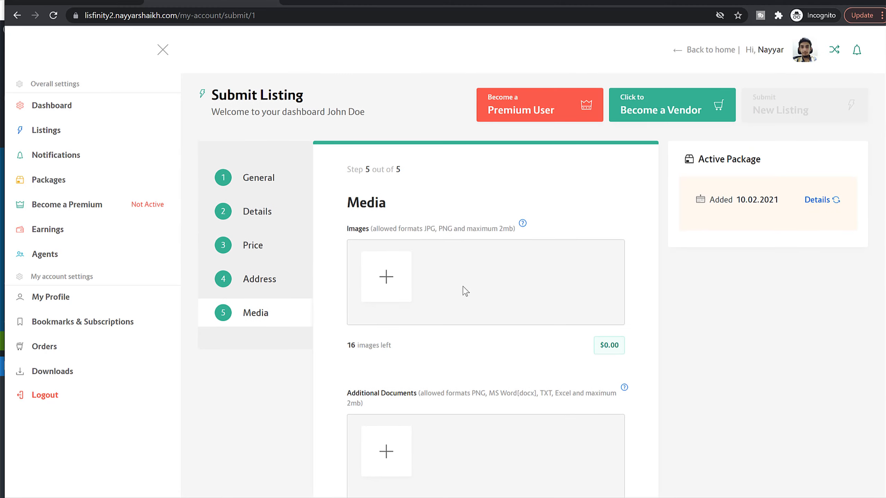
Step: Upload bmw-1 and bmw-3 from the Media folder and choose them as the listing's images
scroll(395, 253, "down", 5)
scroll(435, 267, "down", 5)
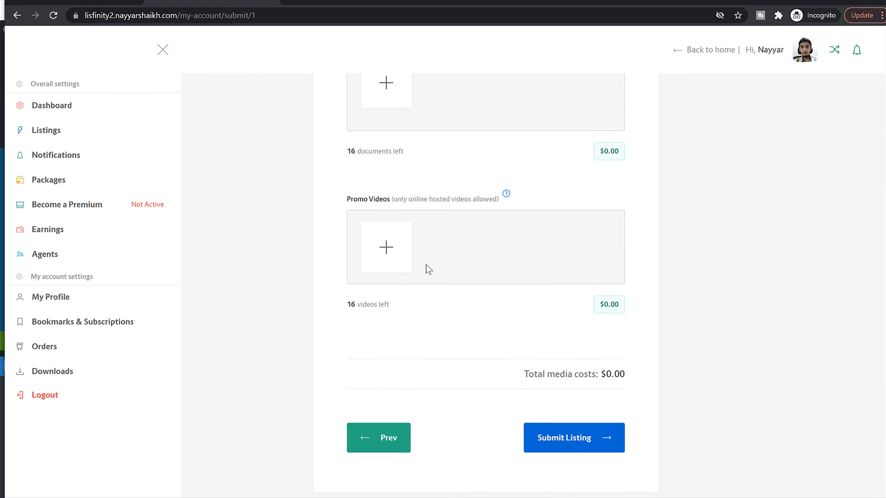
scroll(419, 279, "up", 10)
left_click(394, 269)
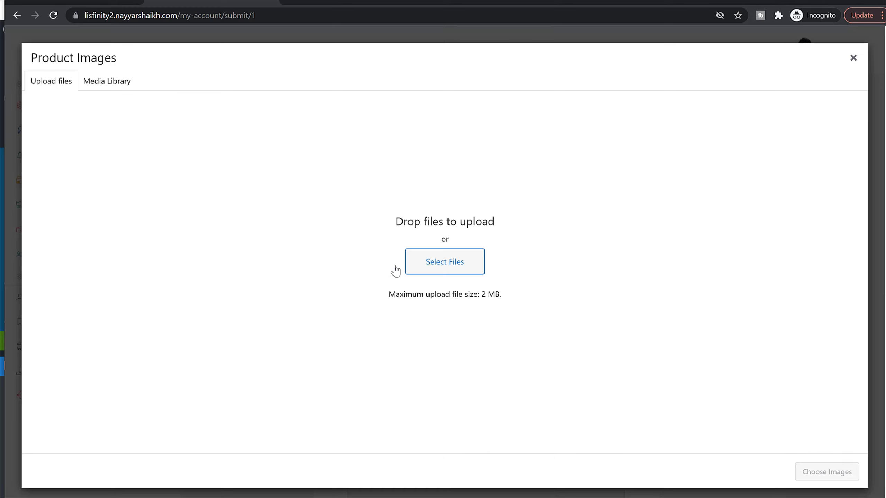
left_click(123, 87)
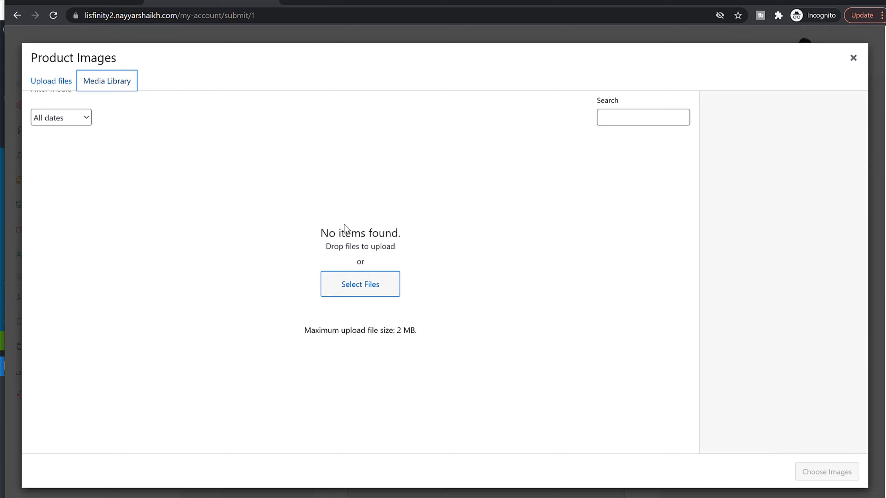
left_click(394, 288)
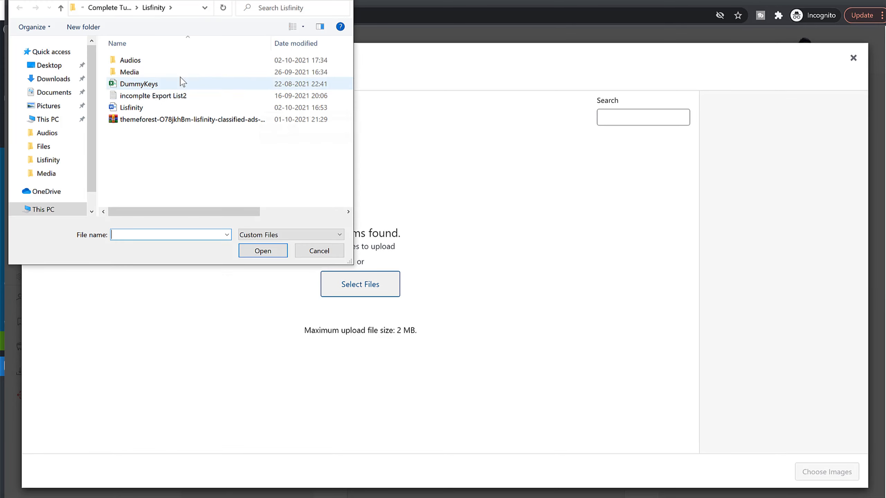
double_click(167, 72)
left_click(202, 142)
key("shift+Left")
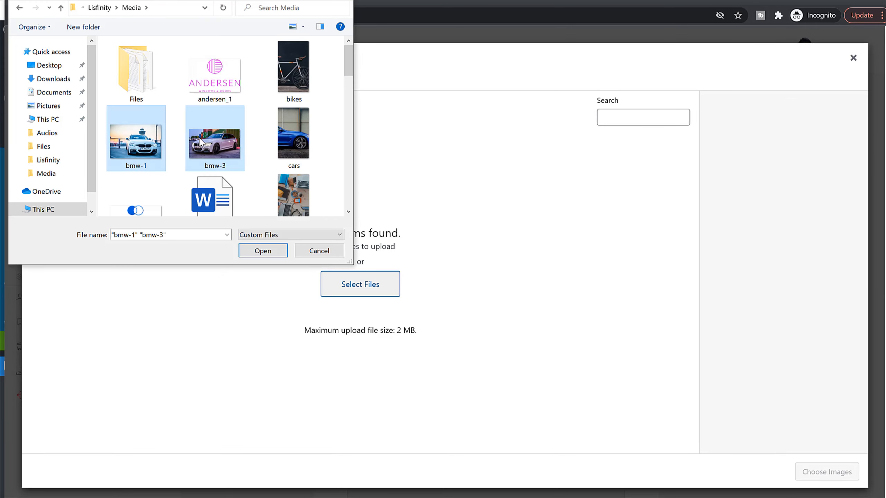
left_click(266, 251)
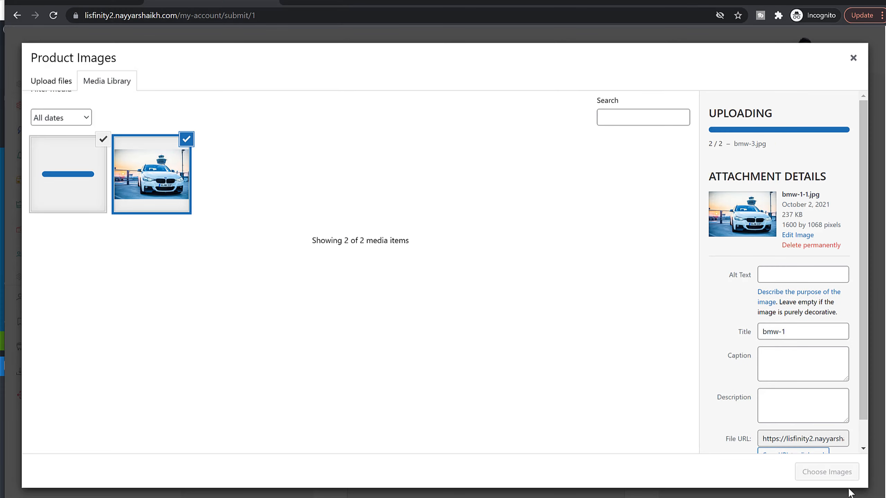
left_click(837, 471)
Step: Upload the Word file Document.docx from the Media folder as the listing's additional document
scroll(666, 391, "down", 3)
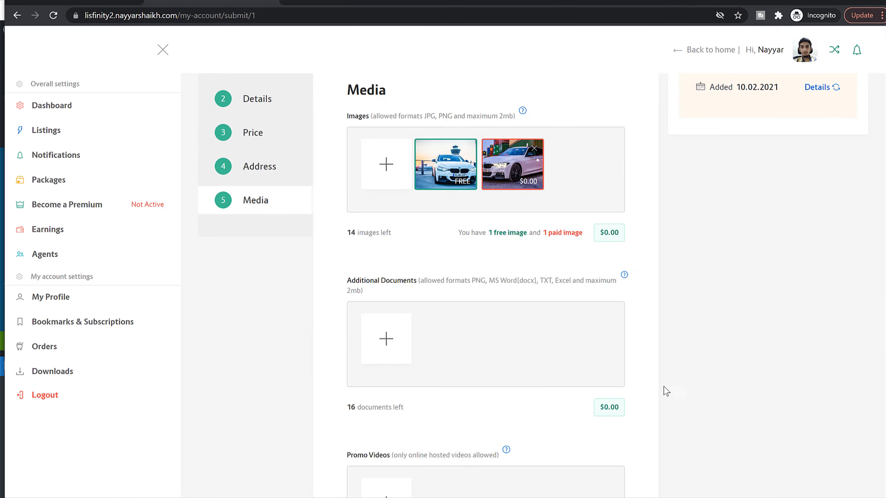
left_click(401, 343)
left_click(65, 84)
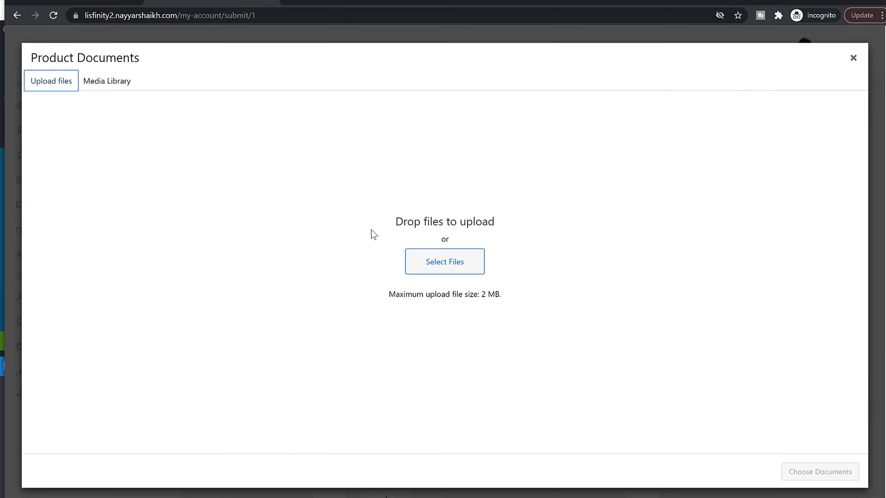
left_click(435, 257)
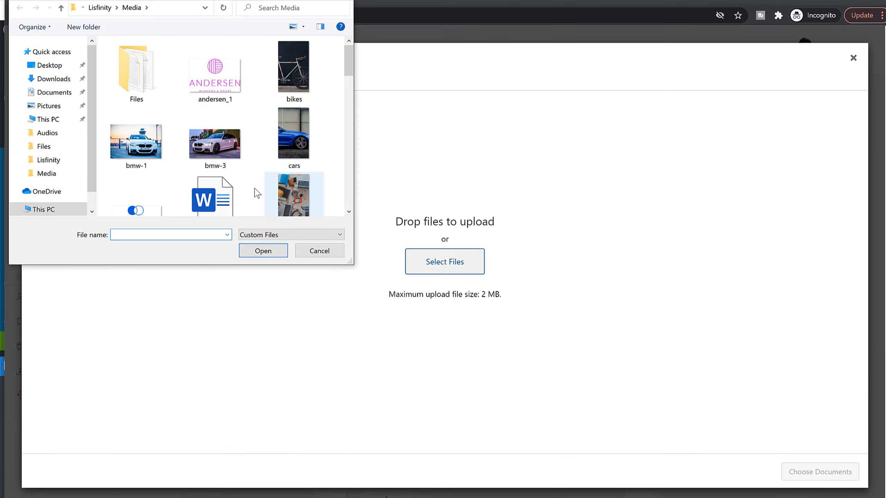
left_click(213, 197)
left_click(275, 251)
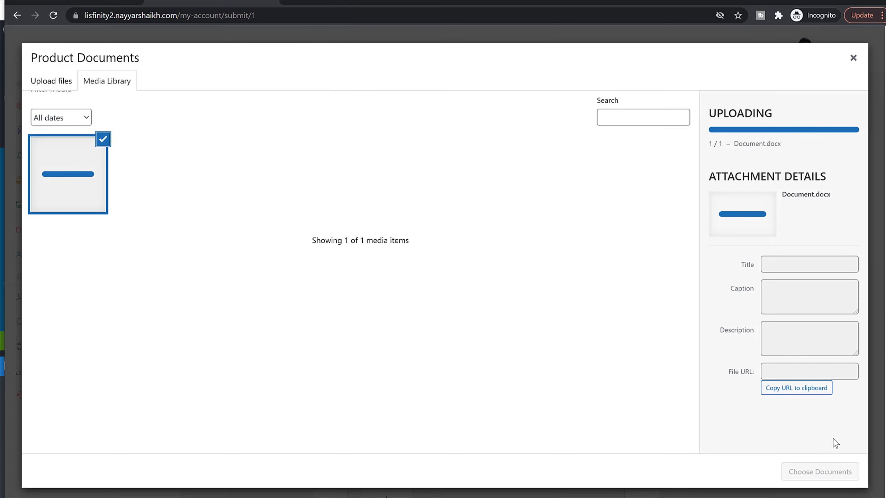
left_click(839, 471)
Step: Start adding a promo video and copy the link address of the first popular upload on the YouTube channel
scroll(736, 397, "down", 5)
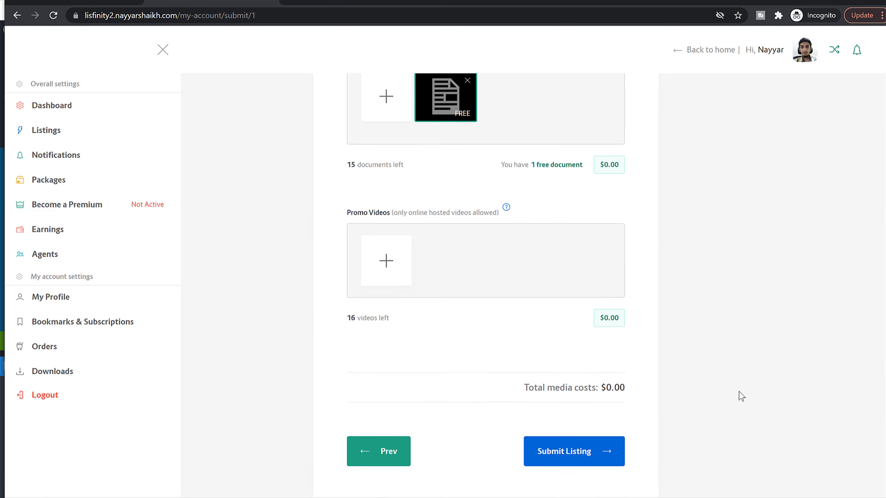
left_click(397, 250)
left_click(289, 3)
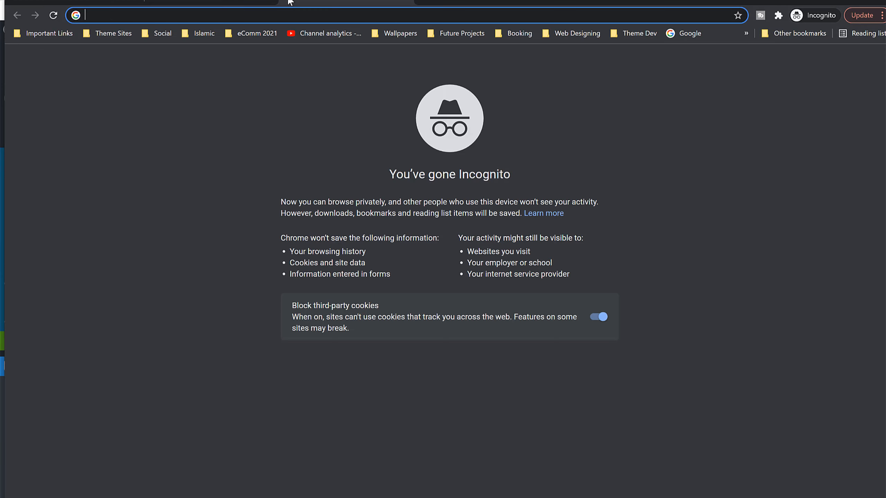
type("yo")
left_click(265, 143)
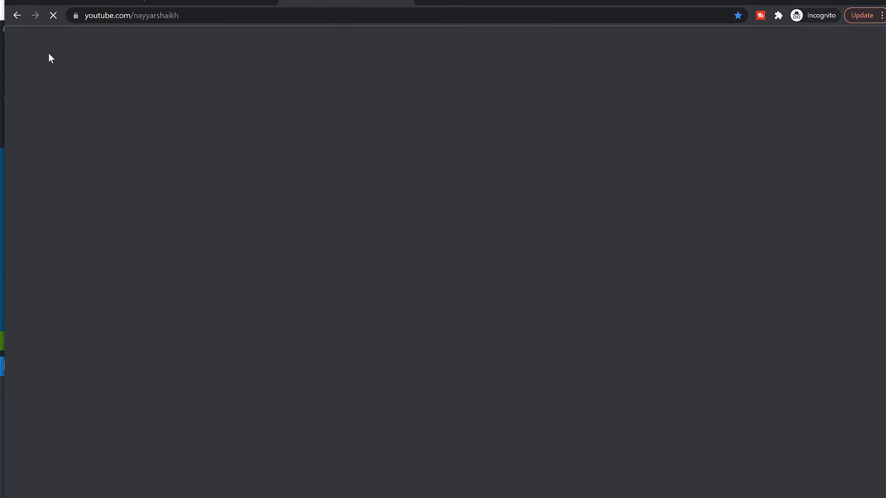
scroll(265, 233, "down", 1)
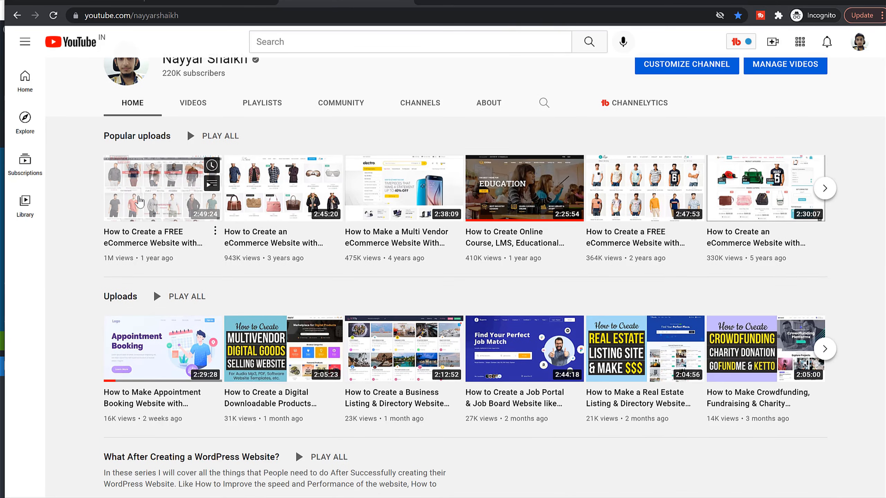
right_click(142, 193)
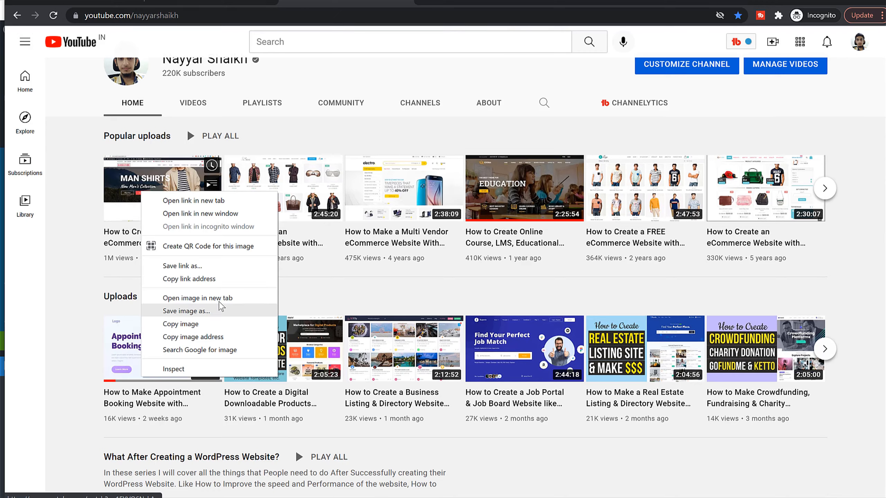
left_click(219, 279)
Step: Insert the copied YouTube link as the listing's promo video and submit the listing
left_click(209, 2)
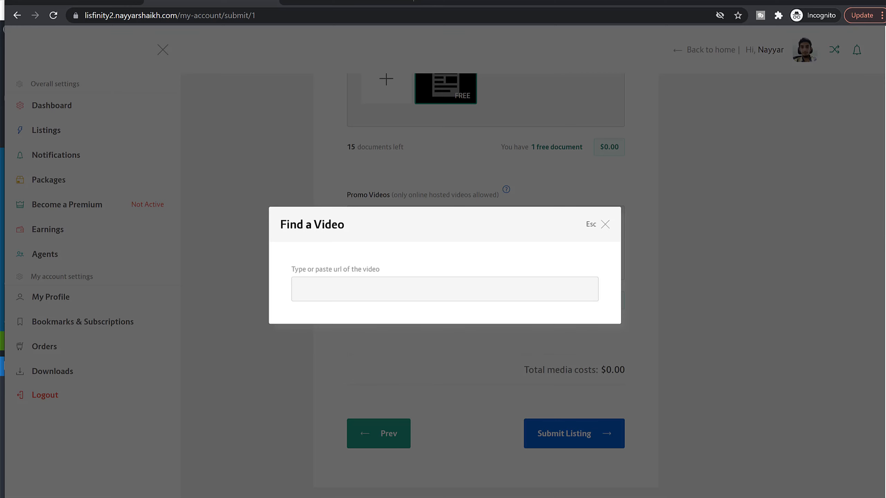
left_click(376, 289)
key("ctrl+v")
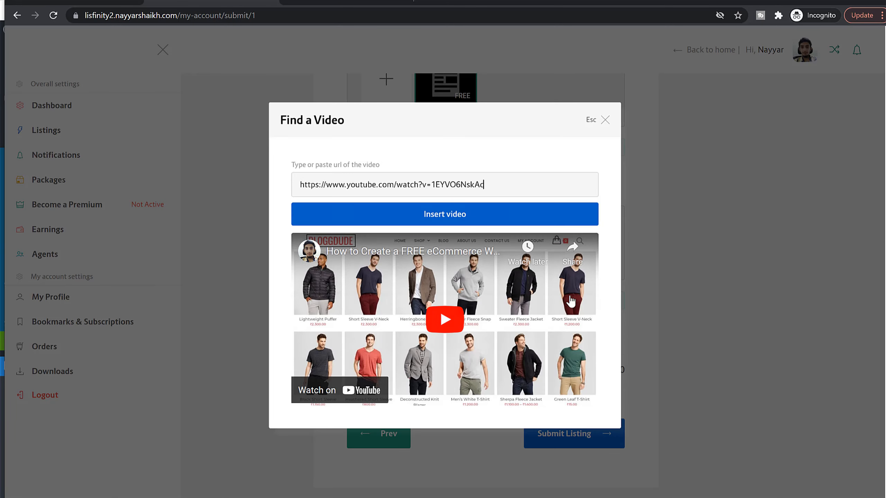
left_click(466, 214)
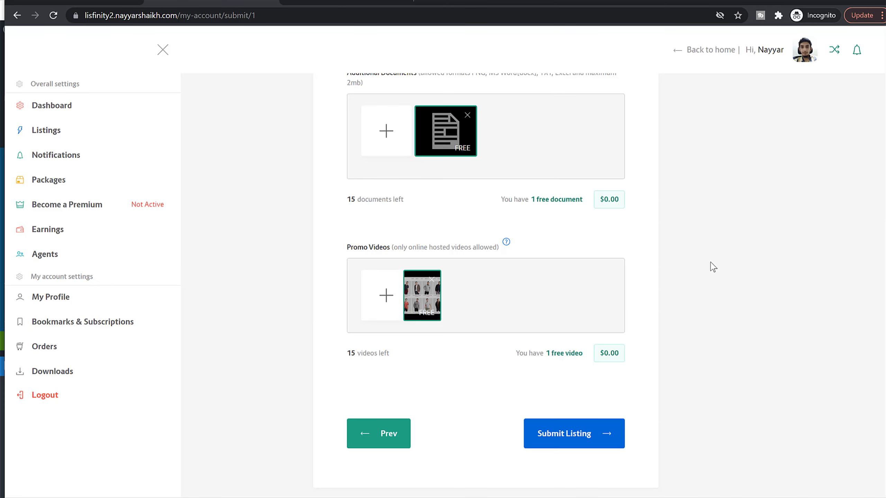
left_click(566, 441)
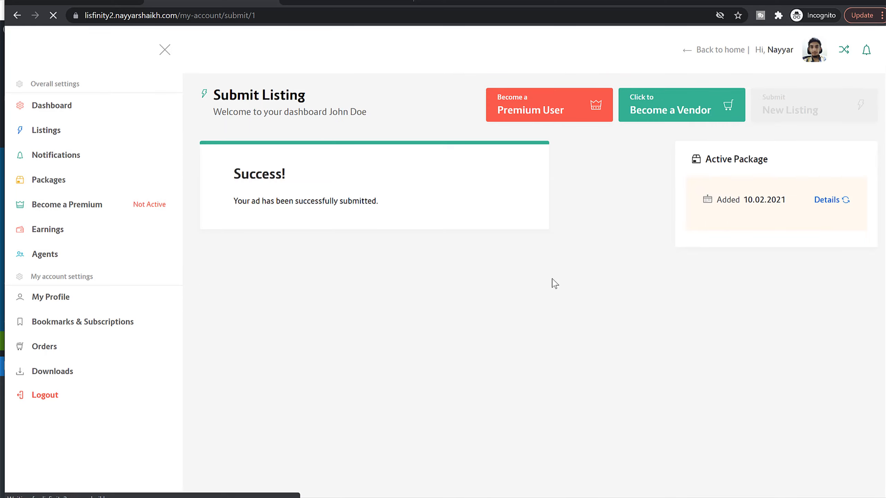
left_click_drag(228, 202, 361, 204)
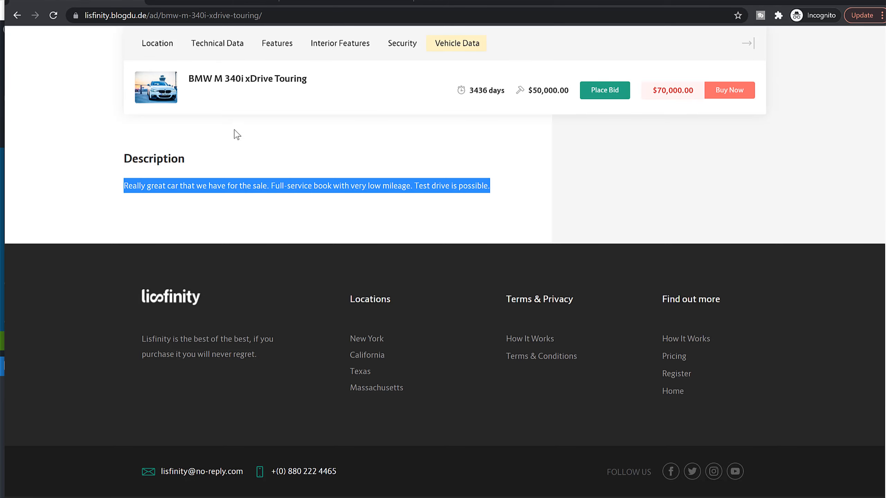
Step: Look over the site's home page and the details of the completed Cash on delivery package order
scroll(235, 135, "up", 8)
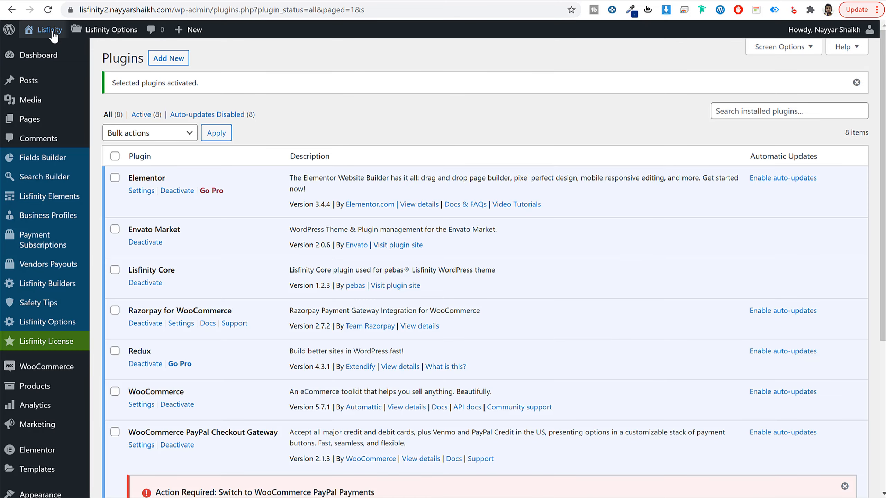
left_click(50, 31)
scroll(803, 244, "down", 3)
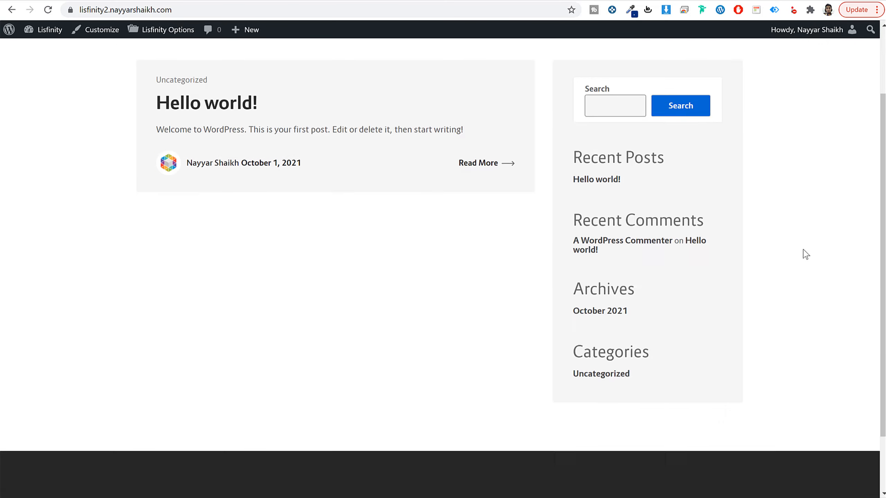
scroll(803, 258, "up", 3)
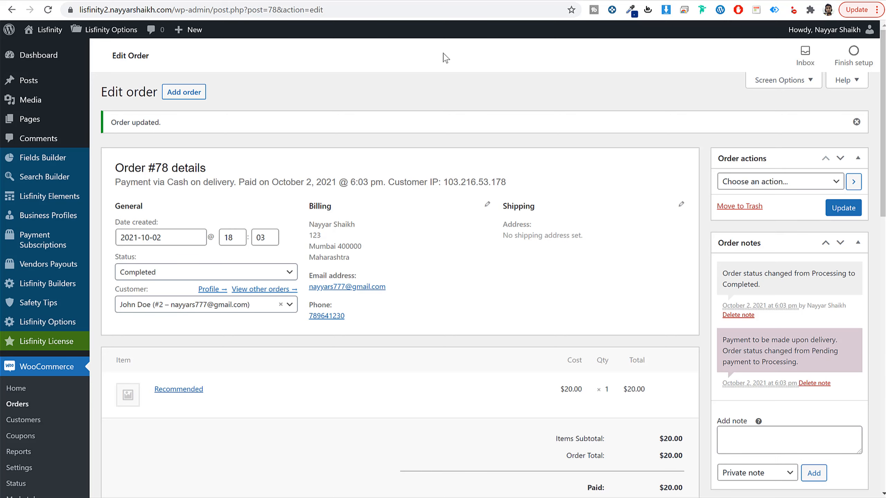
scroll(36, 377, "down", 3)
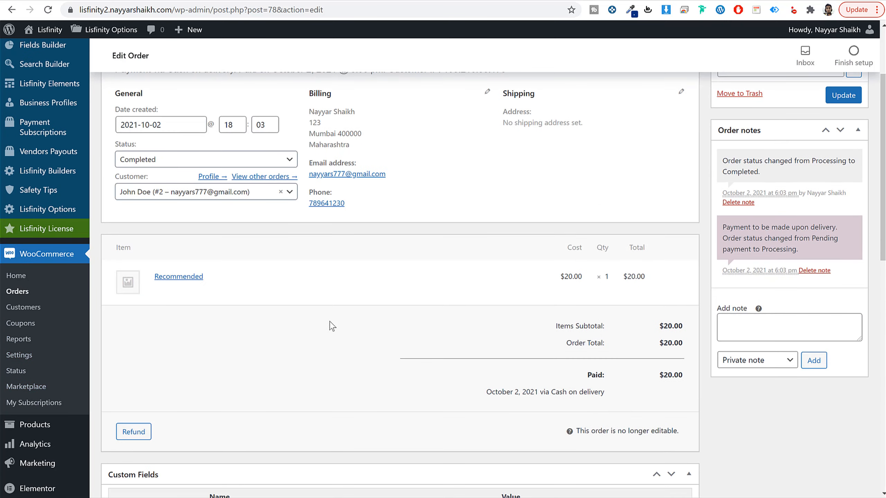
scroll(341, 325, "up", 3)
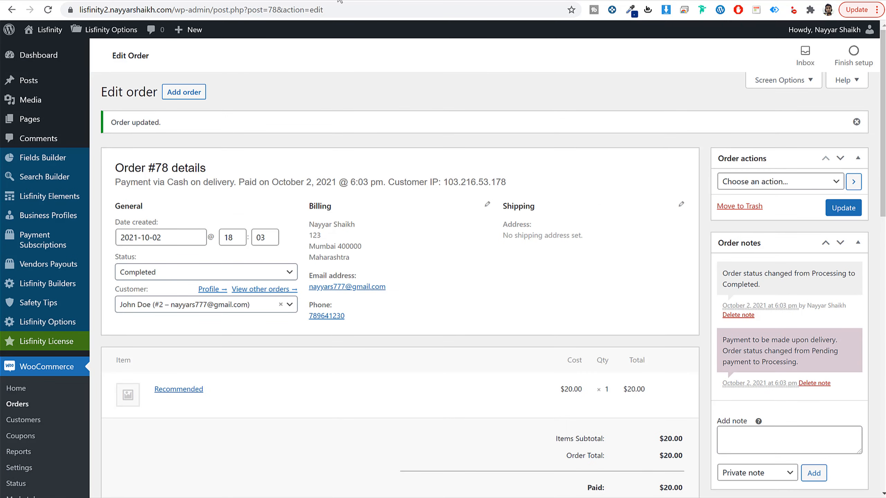
left_click(249, 488)
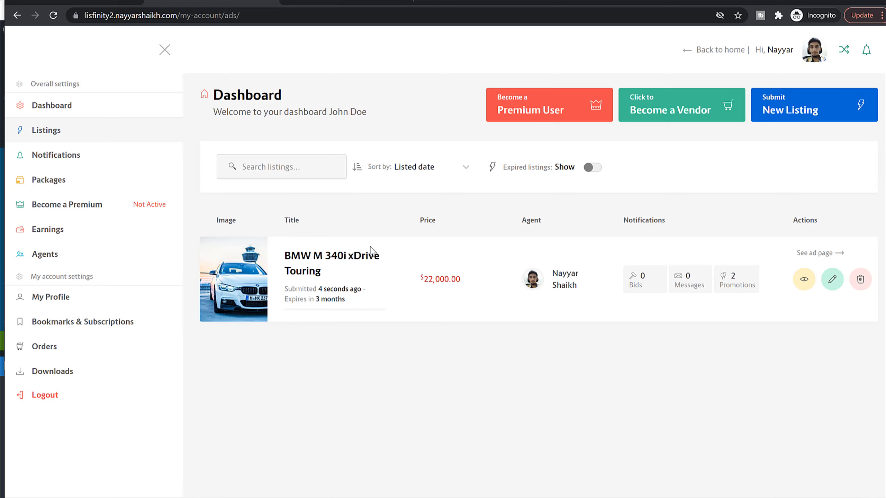
Step: Open the promotions of the BMW M 340i xDrive Touring listing and examine its active promotions
left_click(738, 280)
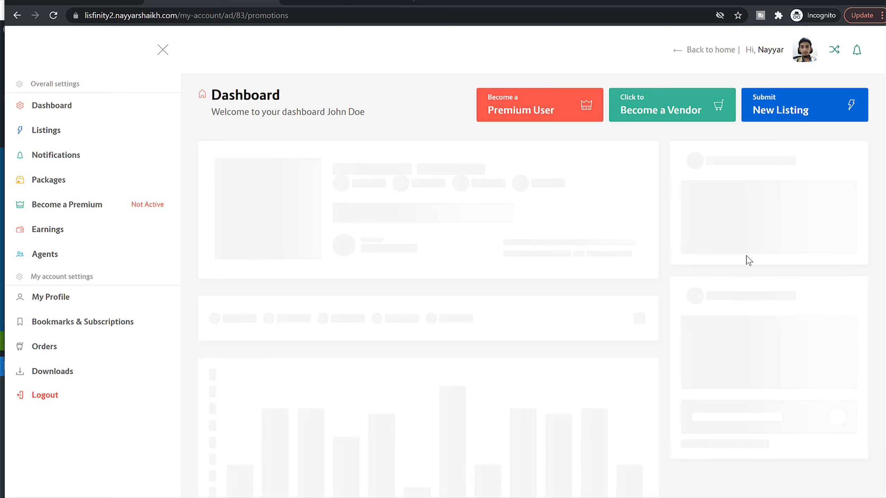
scroll(743, 300, "down", 2)
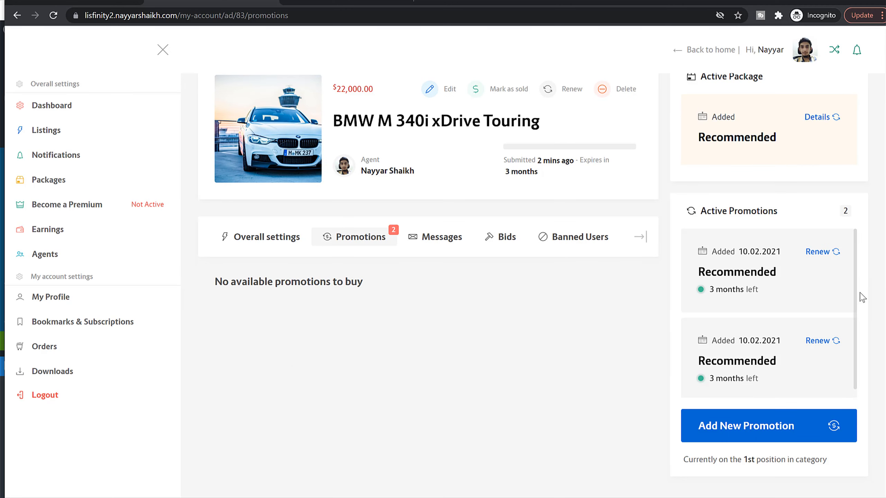
scroll(799, 305, "down", 1)
scroll(796, 312, "up", 1)
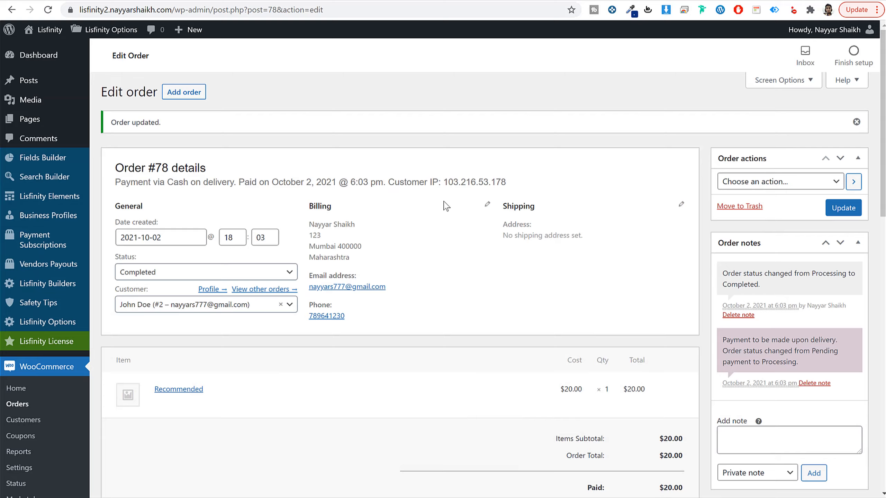
Step: Start a new WooCommerce product in the WordPress admin and name it Search Page Ad
scroll(448, 213, "down", 3)
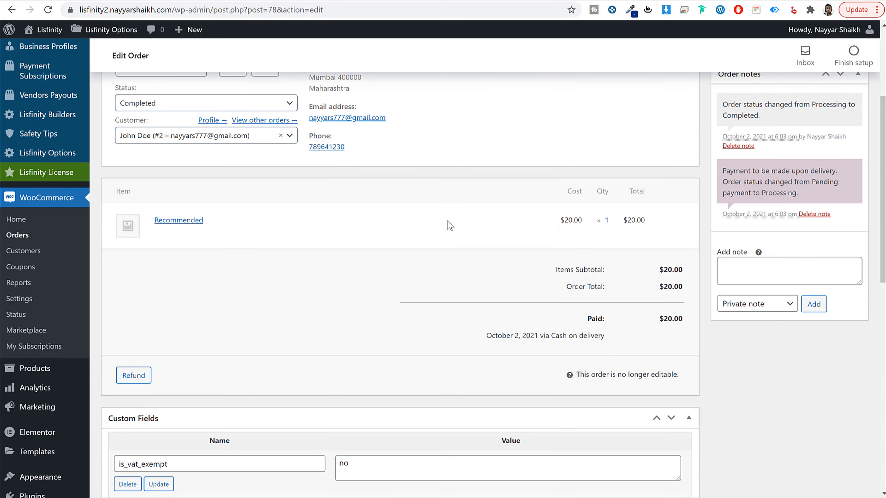
left_click(35, 368)
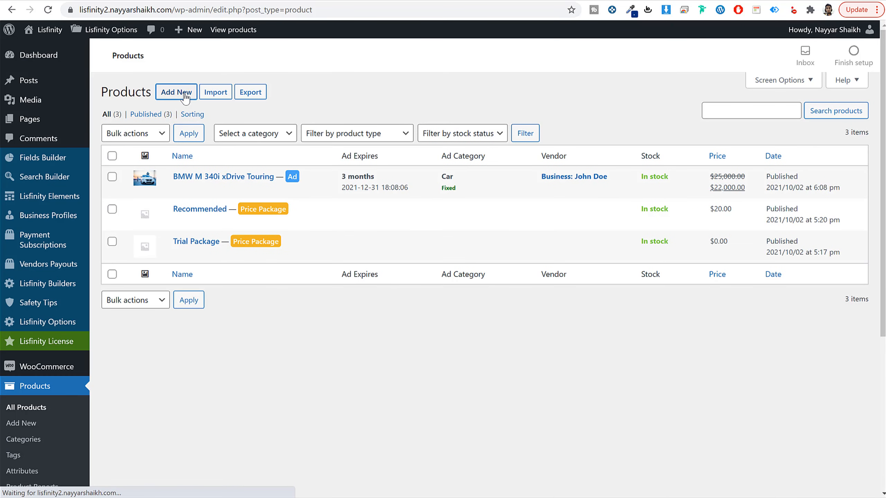
left_click(184, 97)
left_click(286, 125)
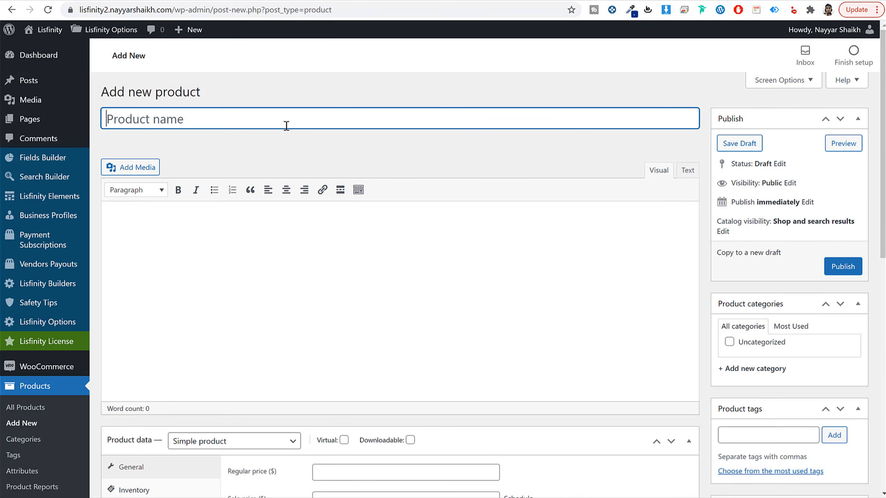
type("Search ")
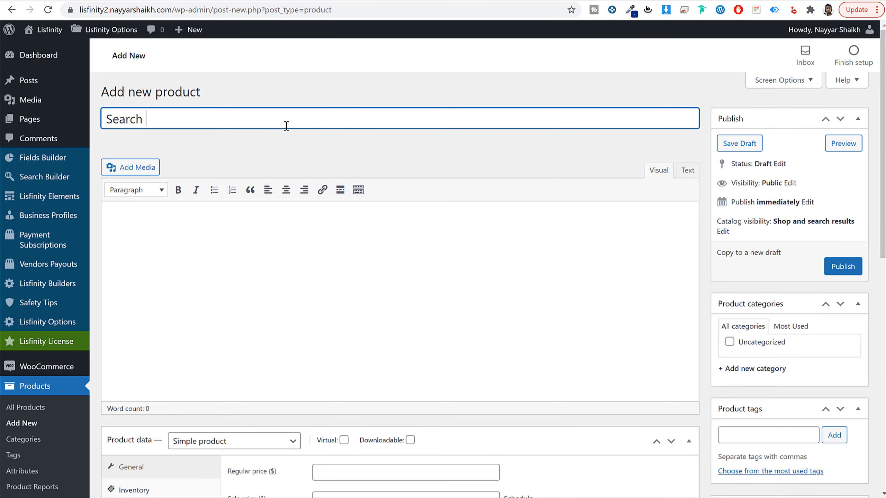
type("Page Ad")
scroll(348, 184, "down", 2)
scroll(225, 142, "up", 2)
scroll(425, 226, "down", 5)
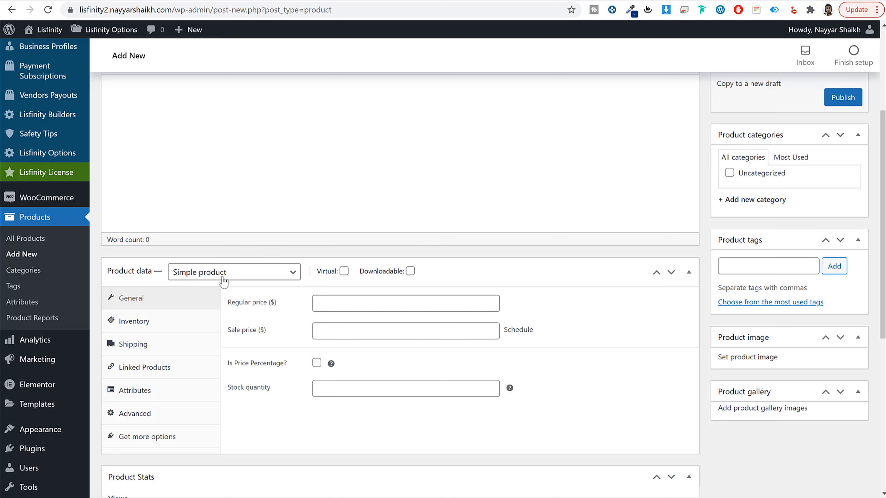
Step: Set the product type to Promotion product with a regular price of $10
left_click(226, 275)
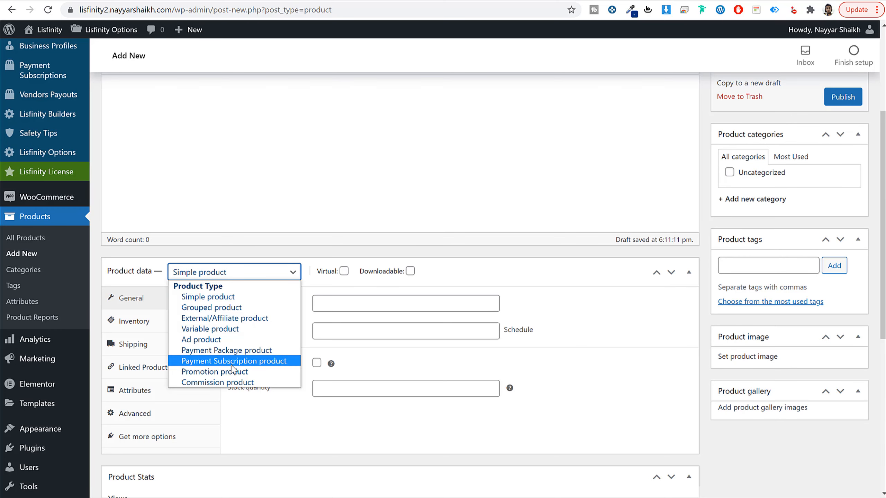
left_click(225, 372)
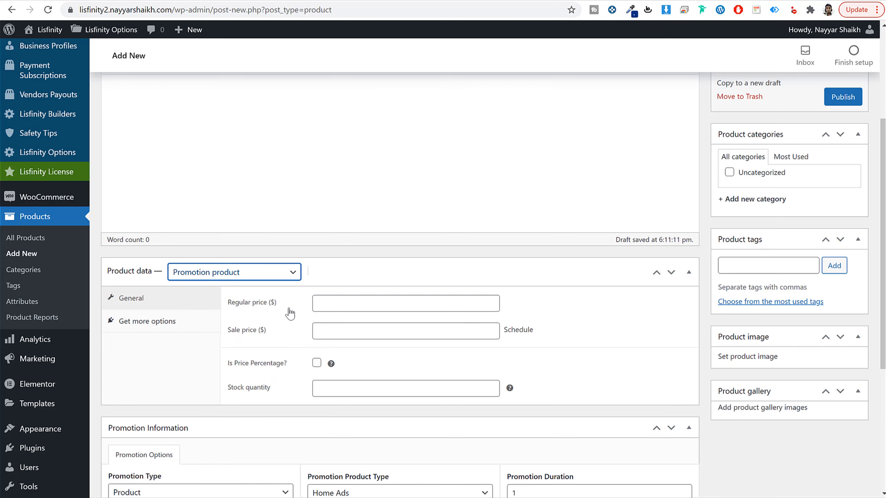
left_click(324, 302)
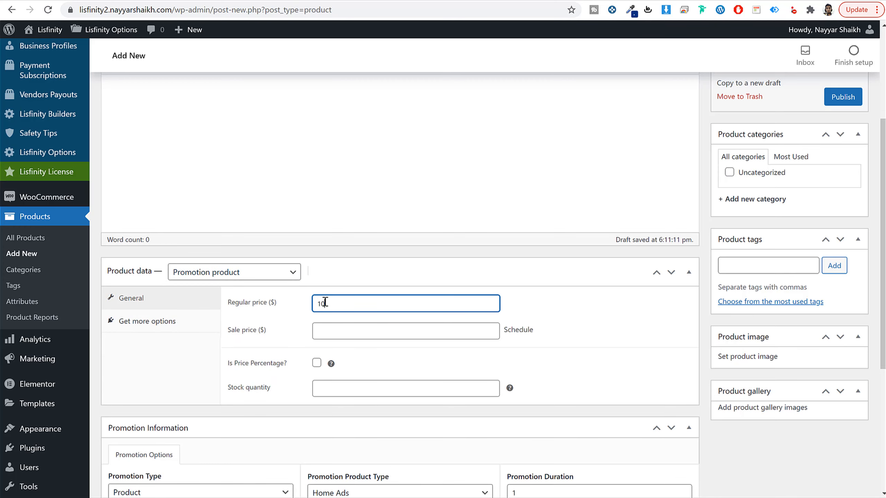
Step: Keep the promotion type as Product and set the promotion product type to Keyword Search
scroll(592, 382, "down", 5)
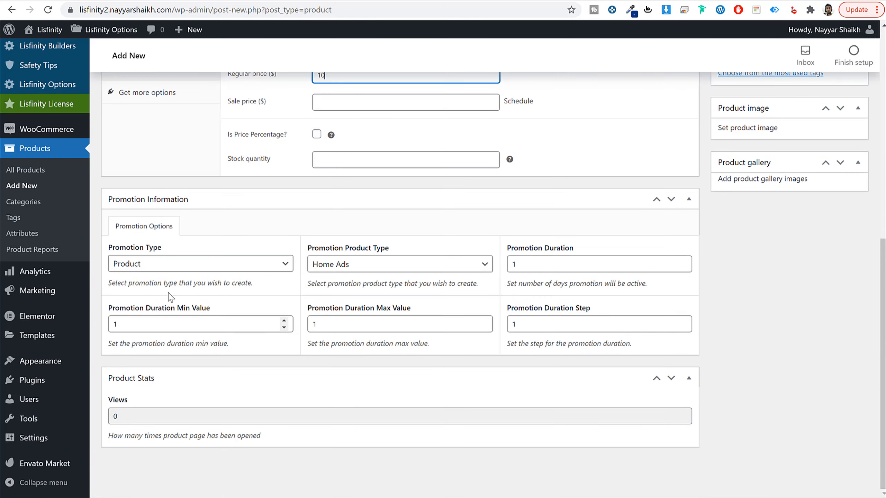
left_click(156, 263)
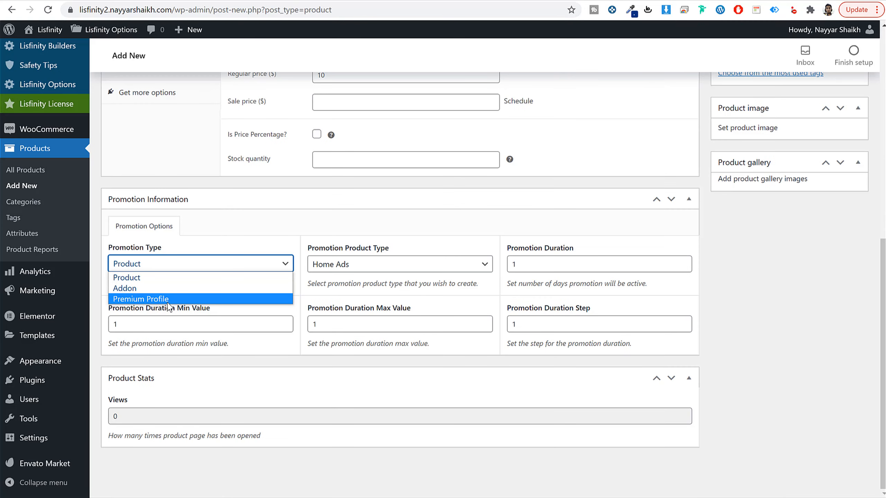
left_click(423, 234)
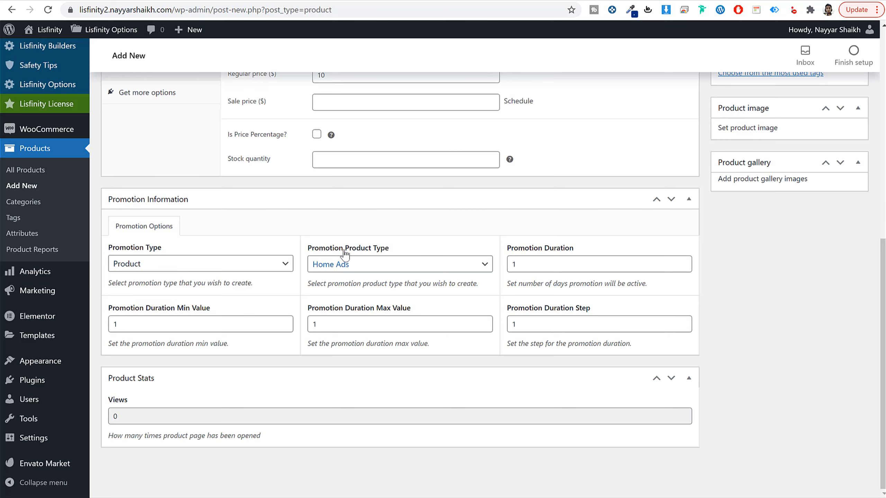
left_click(351, 266)
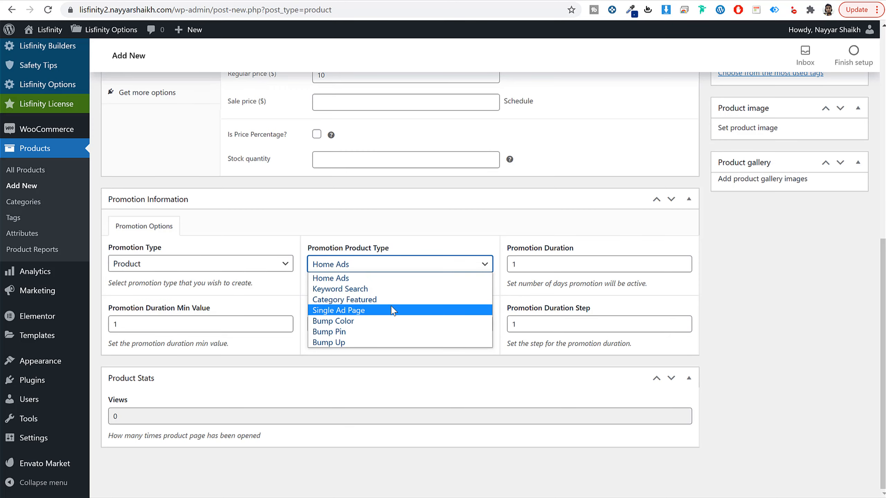
left_click(333, 289)
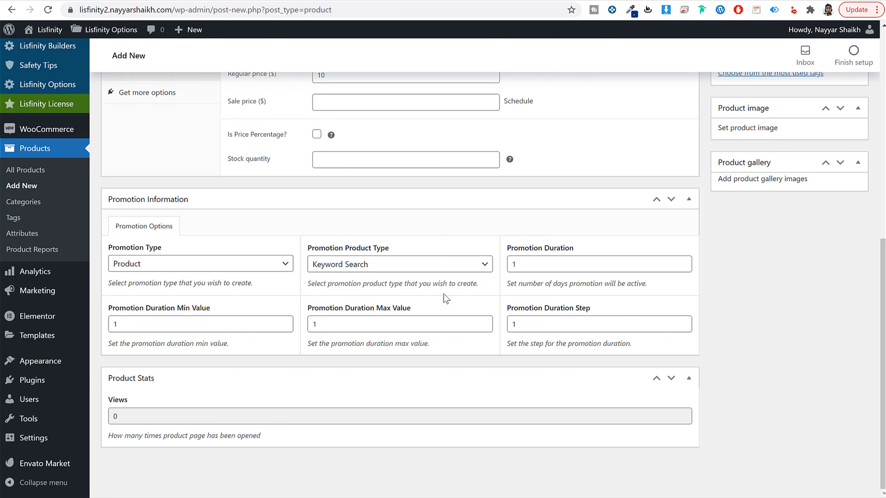
Step: Set the promotion duration to 7 days
double_click(568, 264)
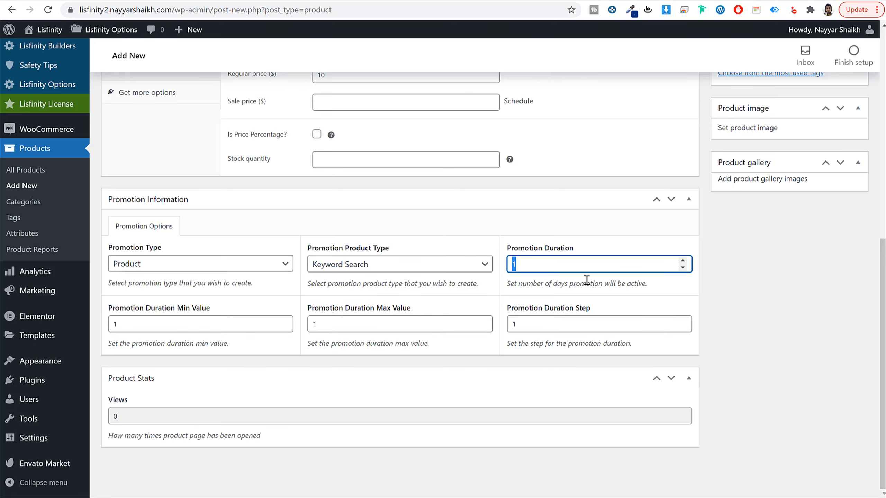
type("150")
key("ctrl+a")
type("7")
left_click(832, 302)
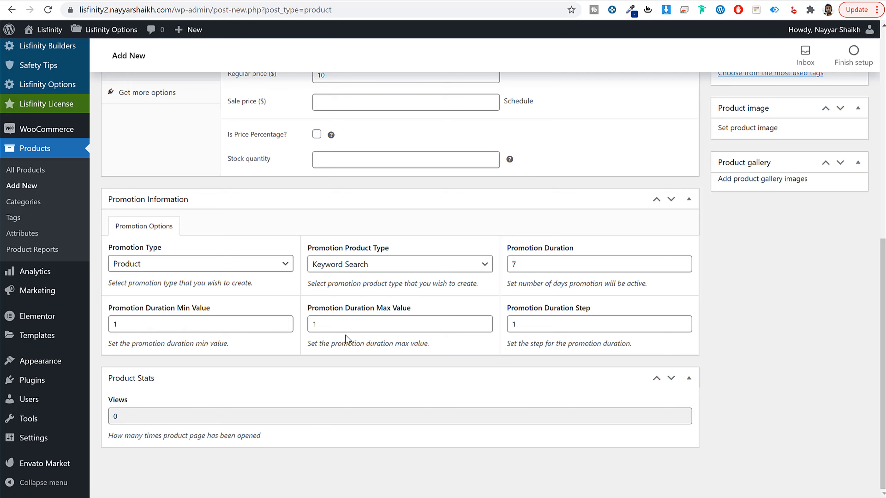
Step: Set the promotion duration max value to 5, keeping the min value at 1
double_click(408, 330)
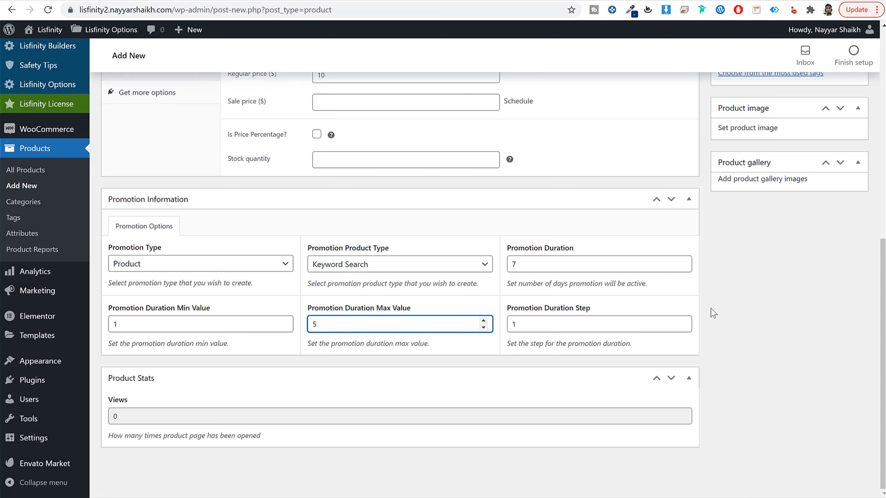
double_click(518, 264)
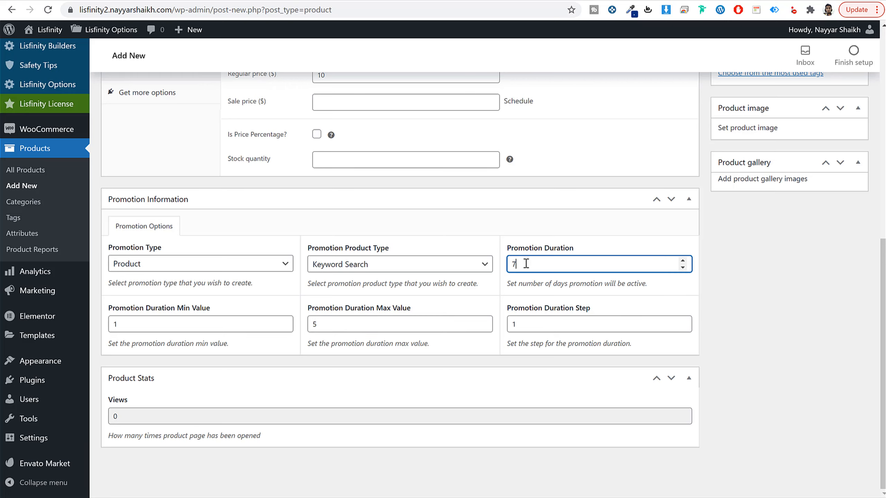
left_click(159, 325)
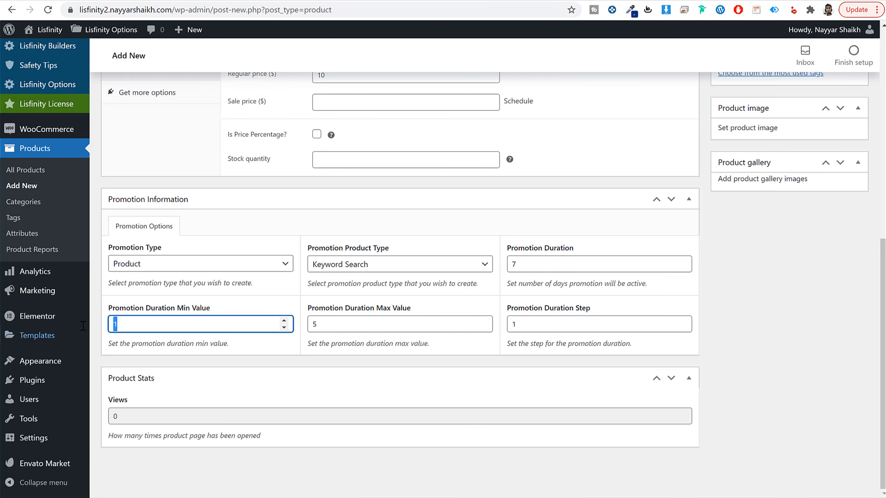
key("Tab")
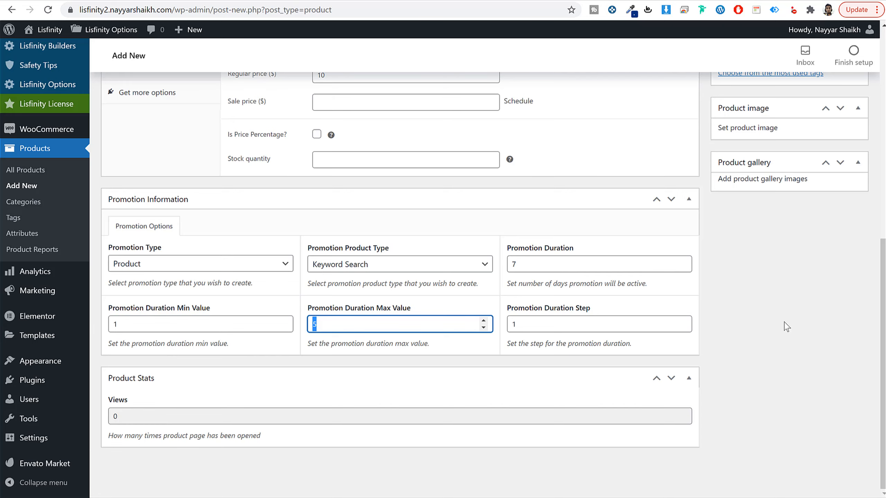
Step: Assign promotion-keyword.png from the media library as the product image
scroll(785, 327, "up", 5)
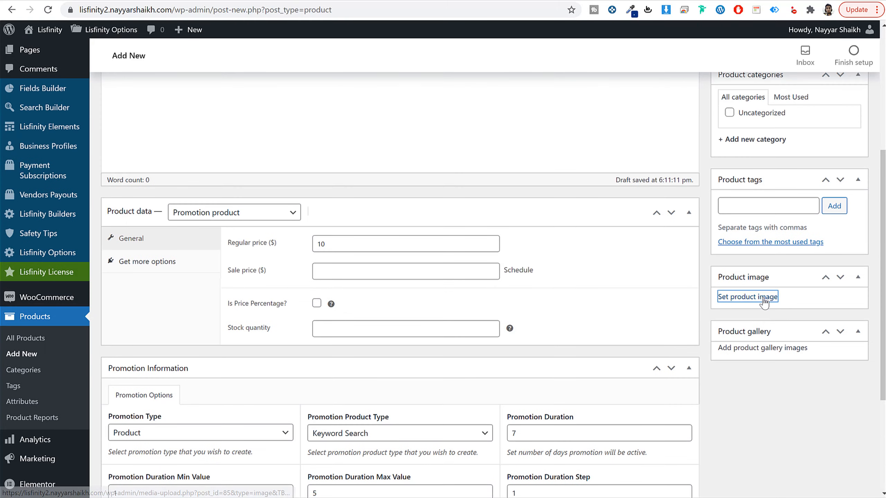
left_click(760, 298)
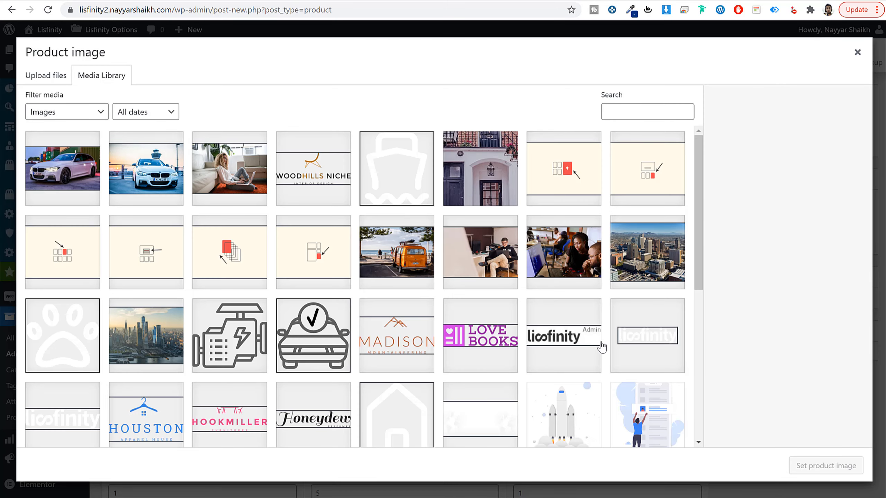
scroll(603, 347, "down", 5)
scroll(601, 347, "down", 3)
scroll(382, 431, "up", 8)
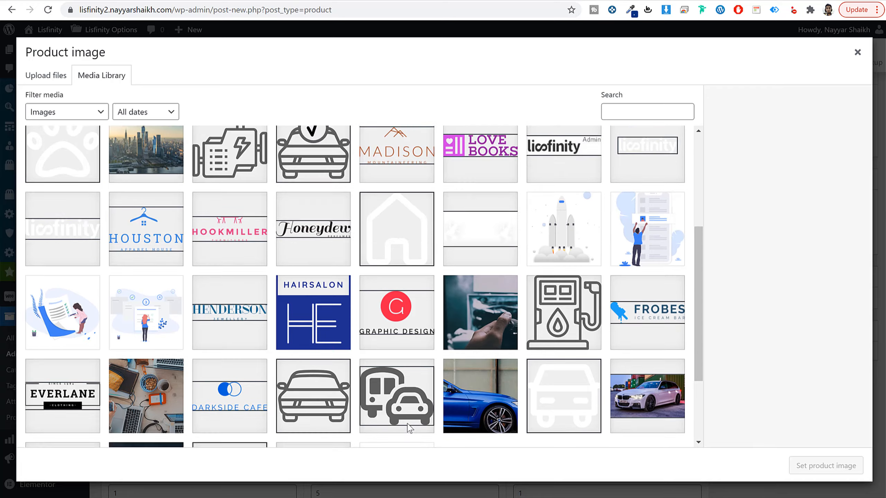
left_click(340, 265)
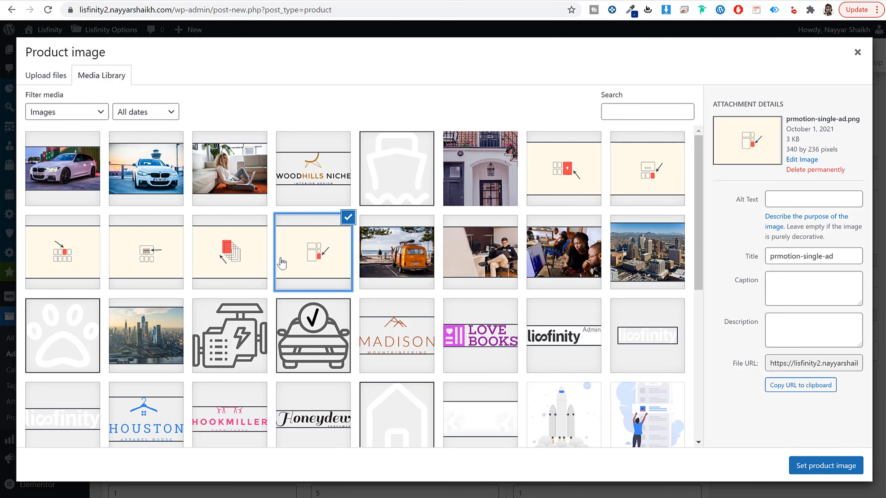
left_click(231, 264)
left_click(140, 268)
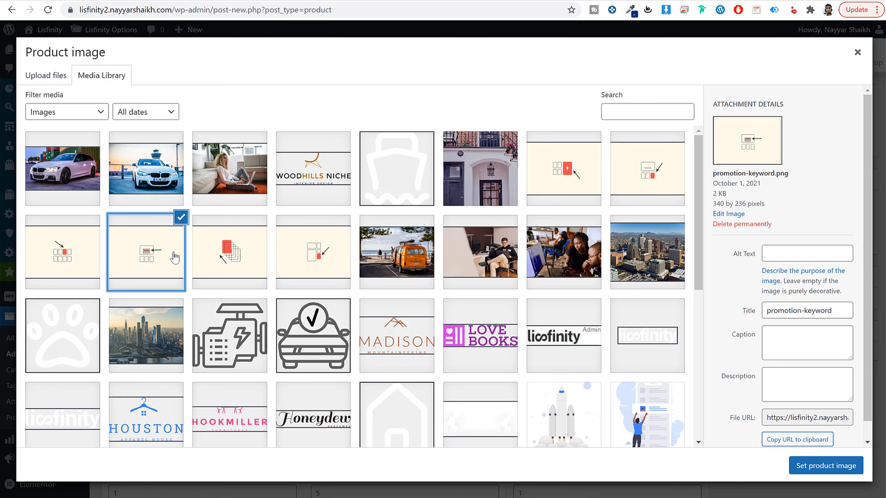
left_click(80, 259)
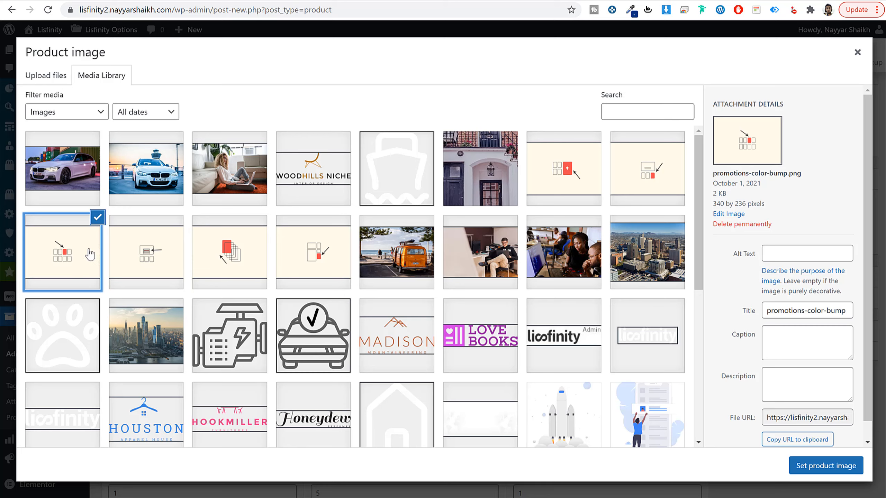
left_click(138, 266)
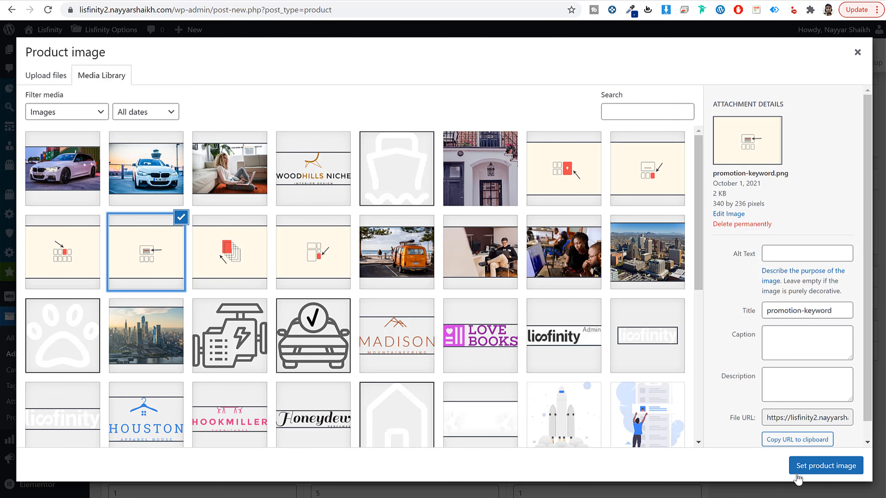
left_click(806, 467)
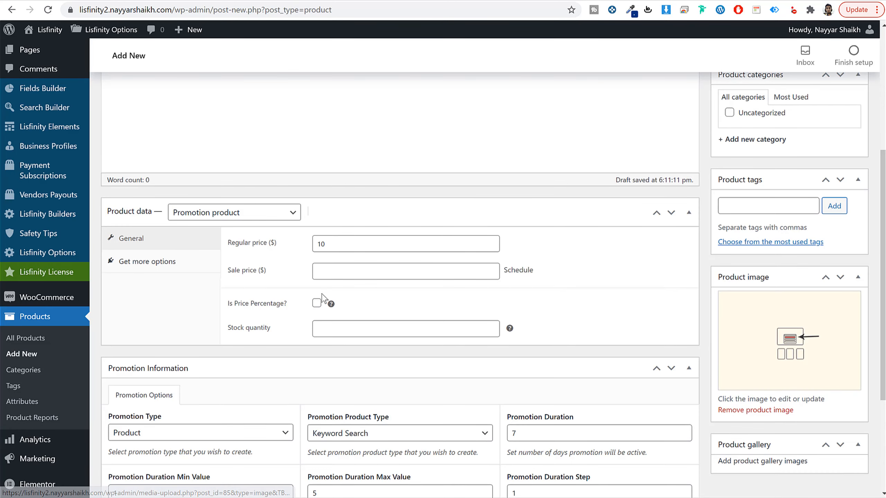
Step: Publish the Search Page Ad product
scroll(585, 345, "down", 3)
scroll(767, 293, "up", 9)
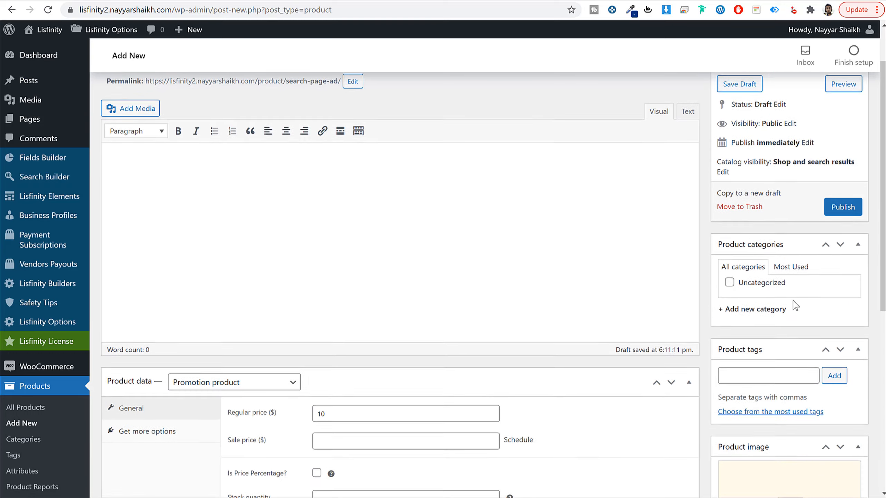
left_click(842, 266)
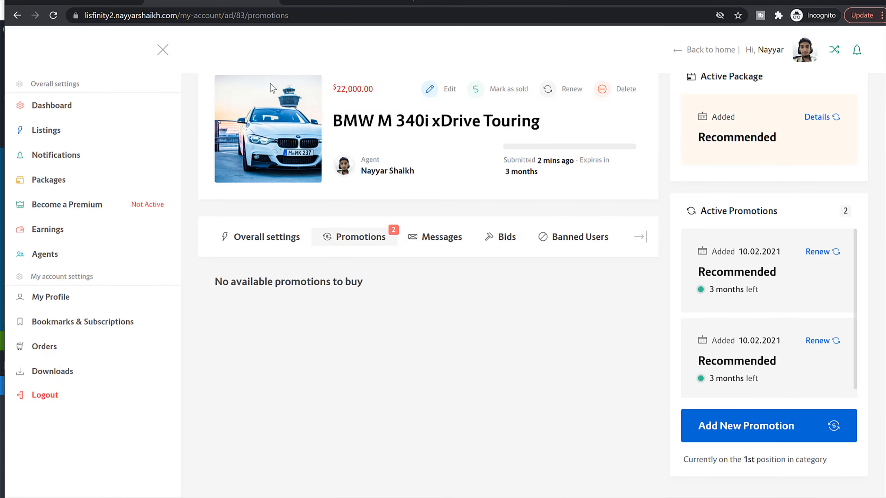
Step: Switch to the BMW M 340i xDrive Touring listing's promotions page, reload it and examine the available and active promotions
left_click(54, 15)
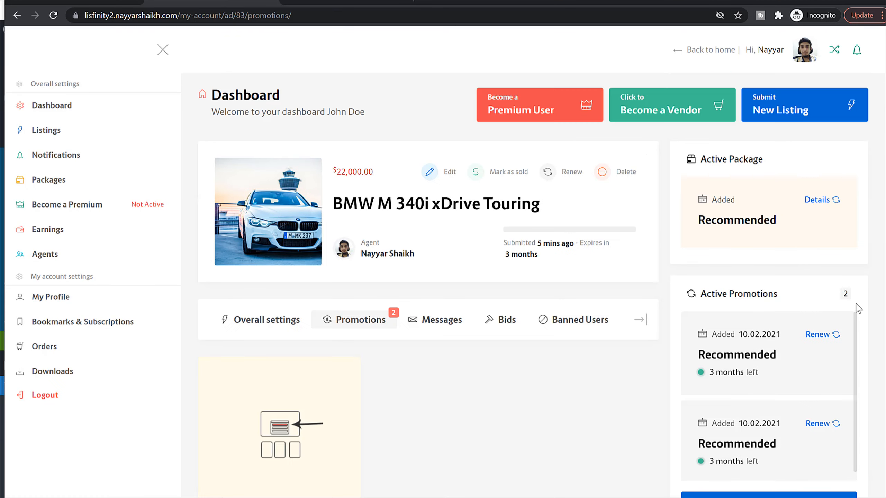
scroll(743, 240, "down", 3)
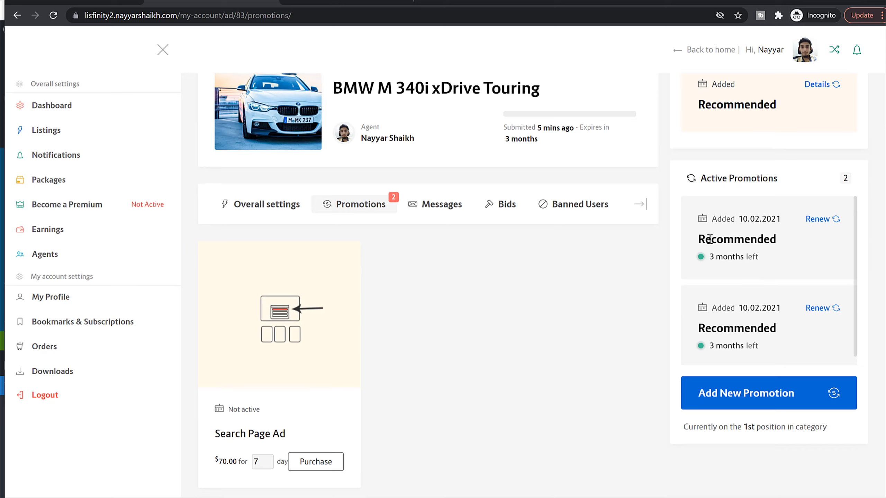
left_click_drag(710, 239, 690, 320)
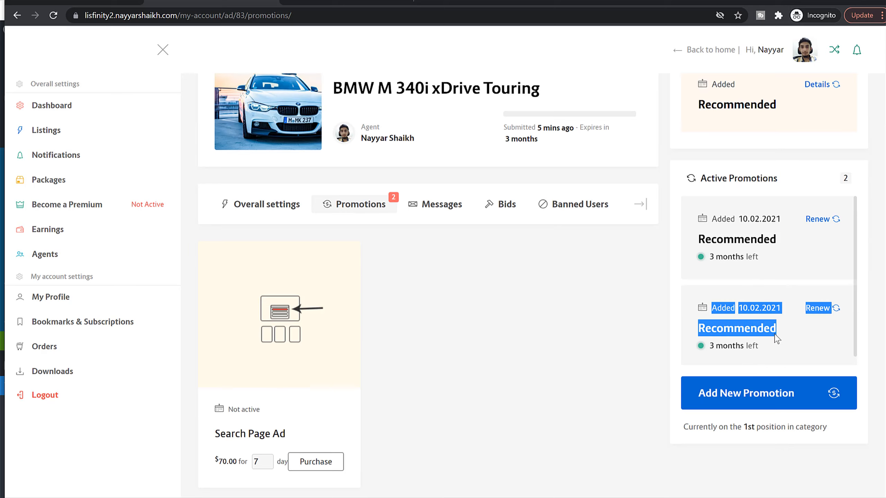
left_click(799, 337)
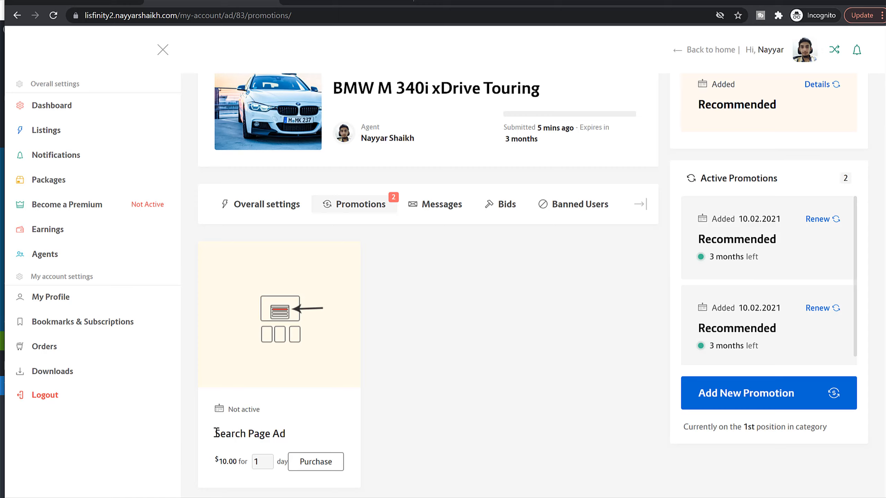
Step: Set the Search Page Ad promotion's duration to 2 days to check its price without purchasing it
left_click_drag(216, 432, 298, 439)
left_click(452, 366)
left_click(268, 459)
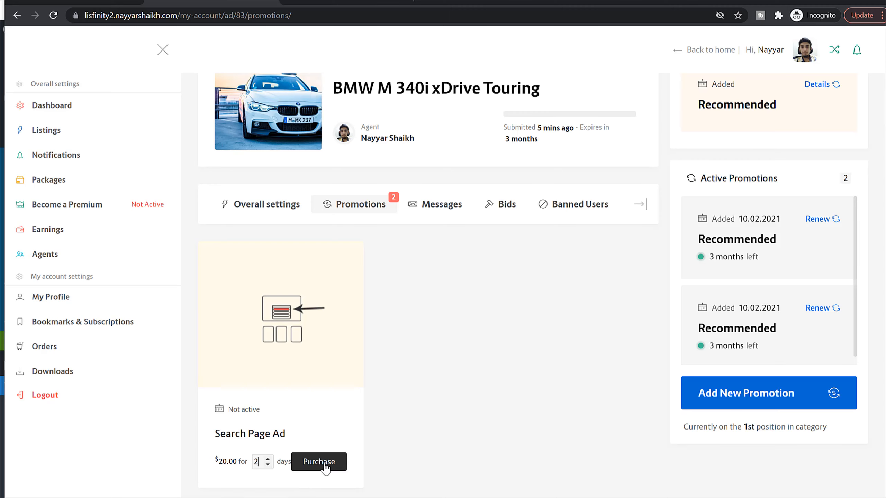
scroll(388, 423, "up", 3)
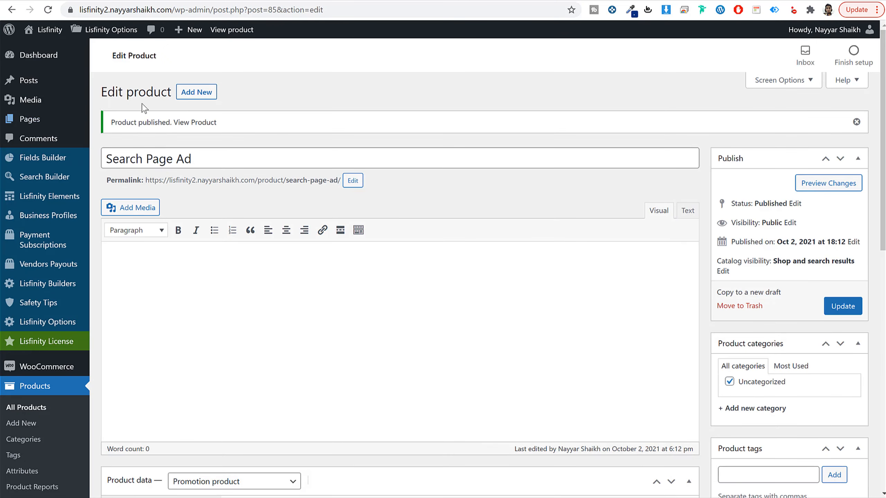
Step: Create and publish a new WordPress page titled Home, and return to the pages list
left_click(39, 119)
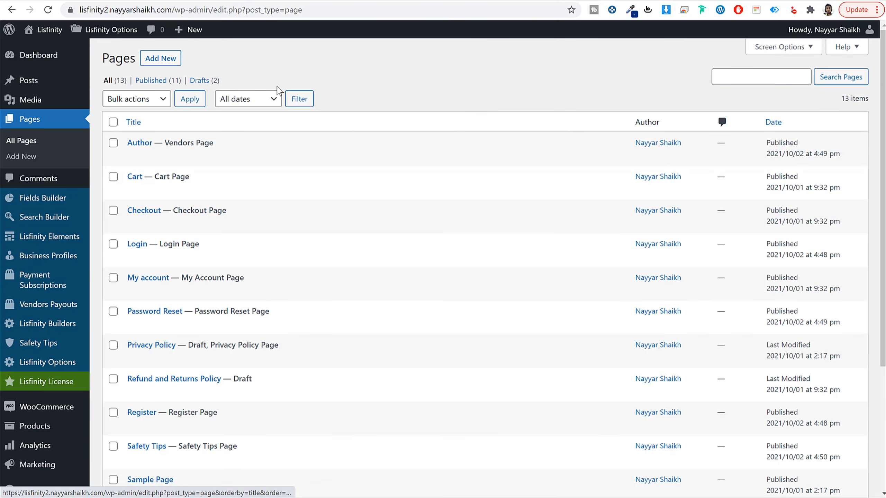
left_click(180, 62)
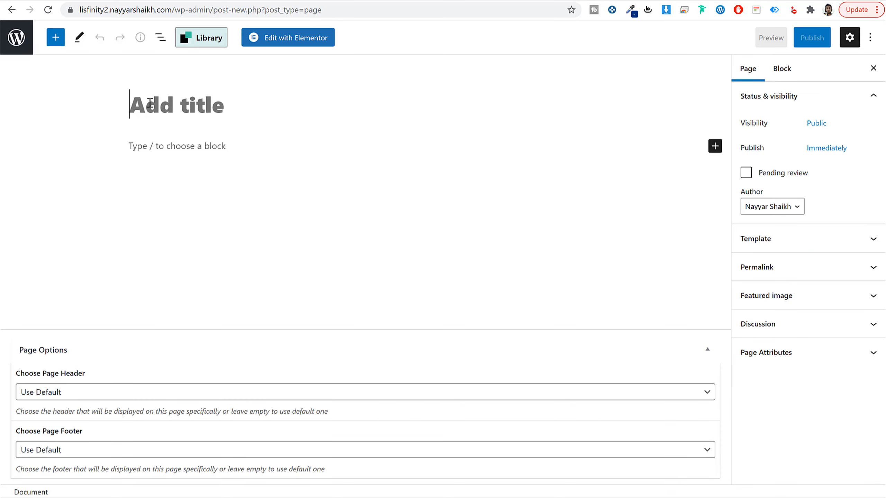
left_click(149, 103)
type("Home")
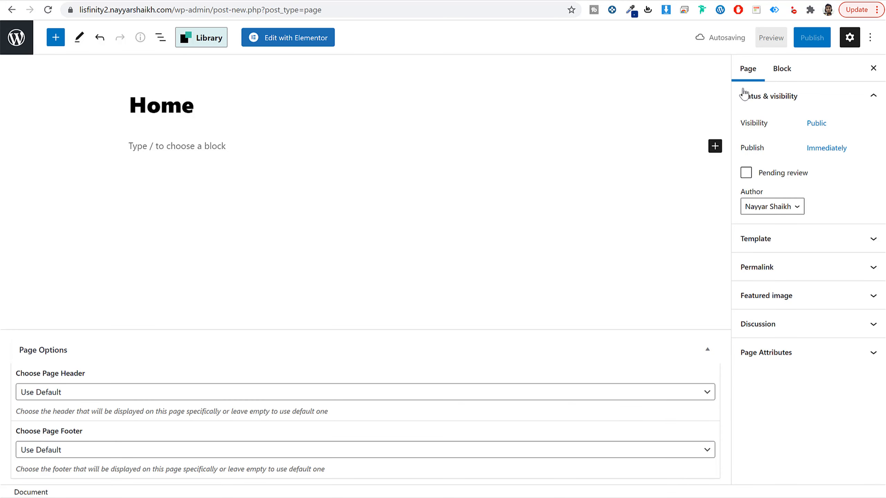
left_click(808, 41)
left_click(800, 44)
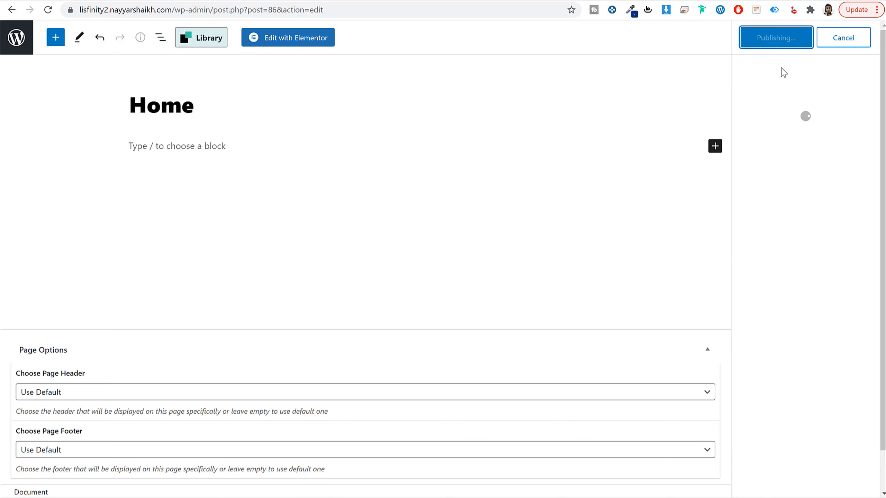
left_click(30, 47)
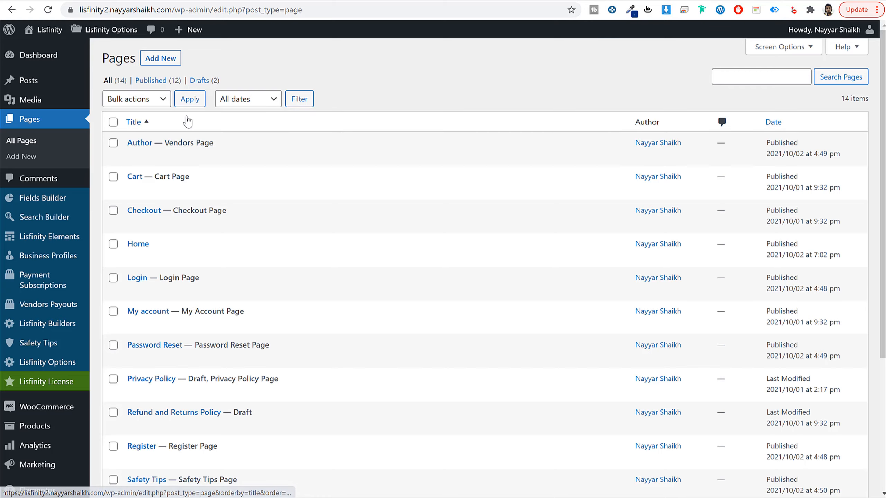
Step: Review the pages list, comparing the role labels beside the Checkout and Cart pages with the Home page entry
scroll(421, 281, "down", 5)
scroll(424, 283, "up", 5)
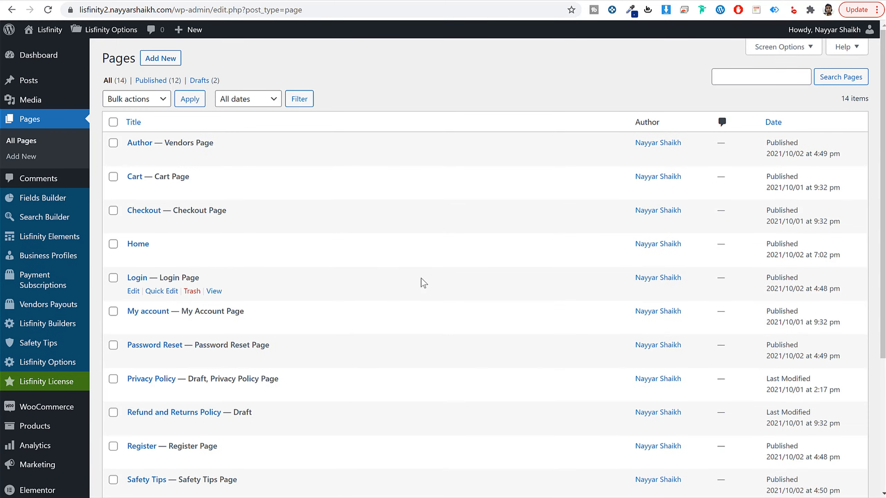
scroll(414, 272, "down", 5)
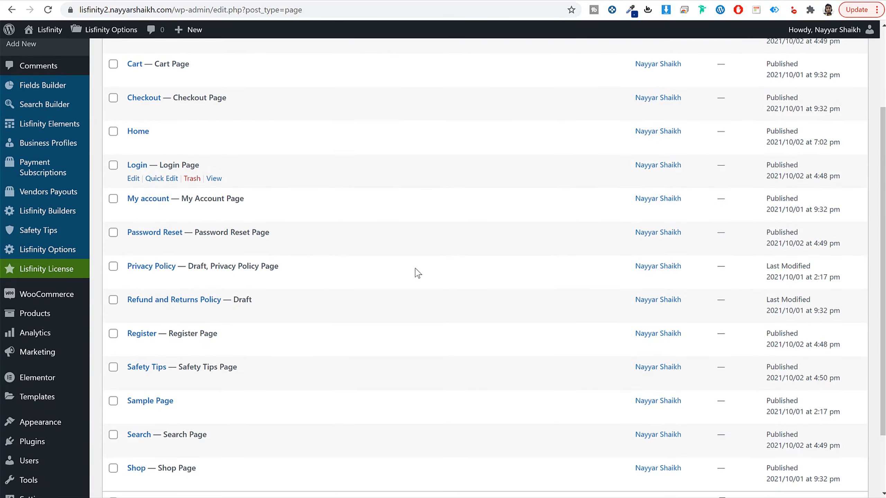
scroll(411, 279, "up", 5)
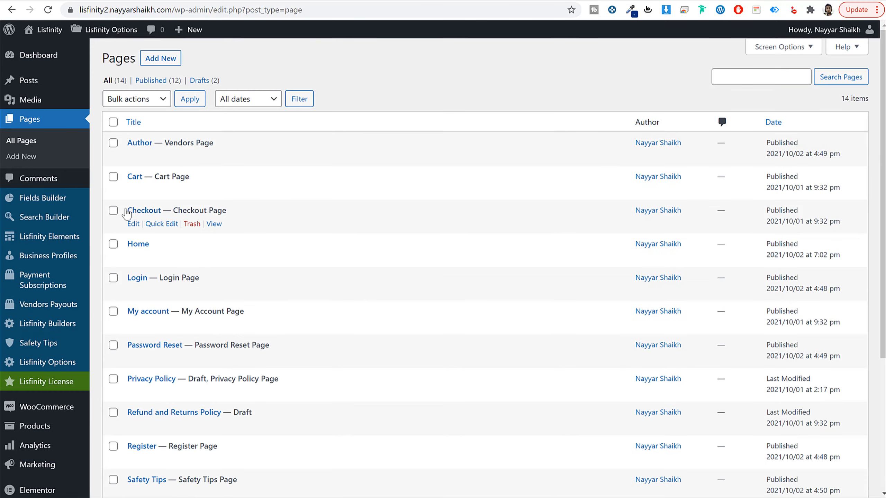
left_click_drag(128, 211, 162, 211)
left_click_drag(227, 211, 172, 210)
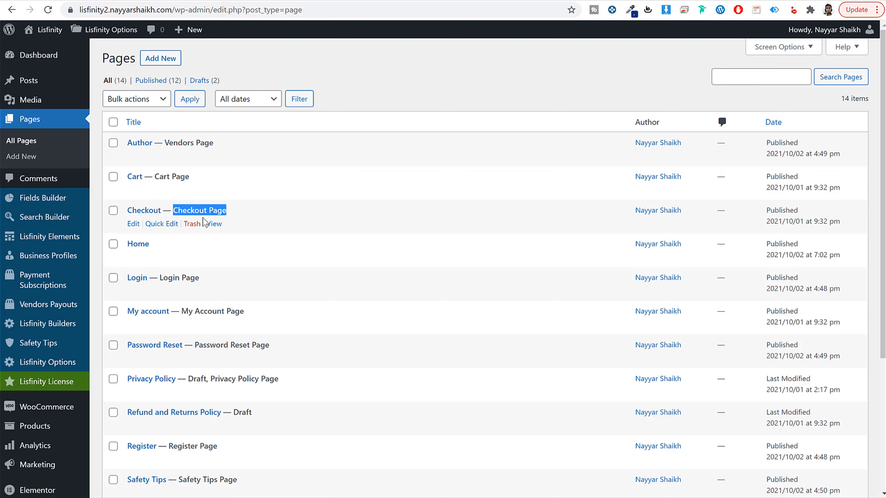
left_click(300, 176)
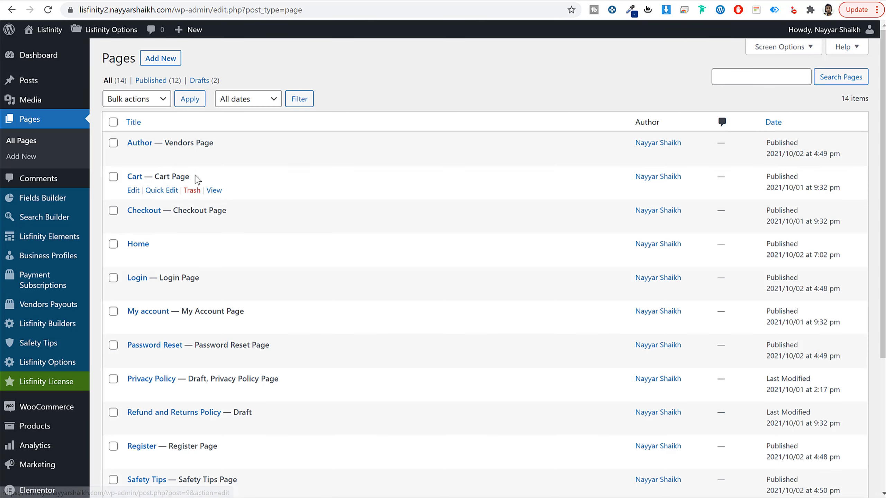
left_click_drag(198, 179, 154, 176)
left_click_drag(133, 244, 149, 246)
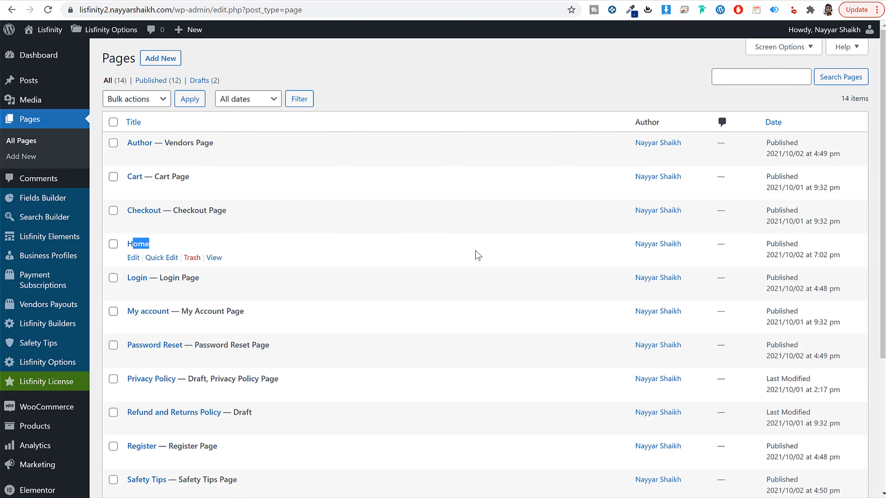
Step: In the Reading settings, make the homepage display a static page, choose Home as the homepage, and save the changes
scroll(478, 255, "down", 5)
mouse_move(60, 421)
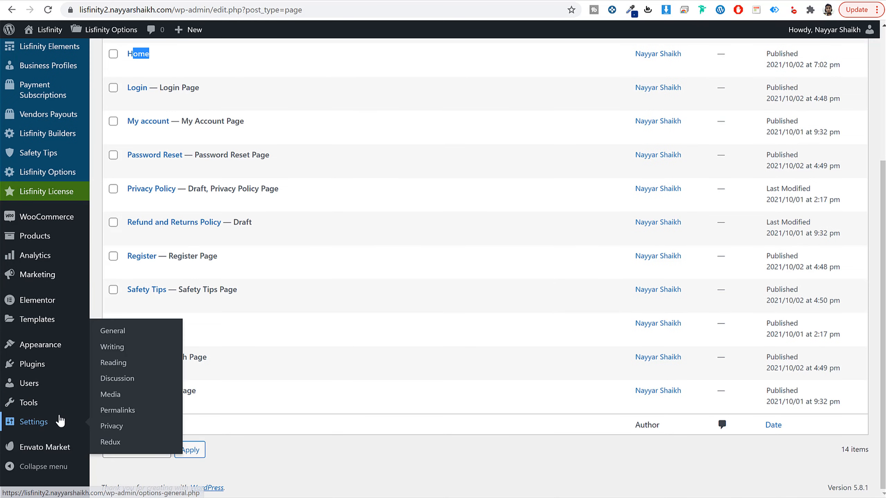
left_click(116, 364)
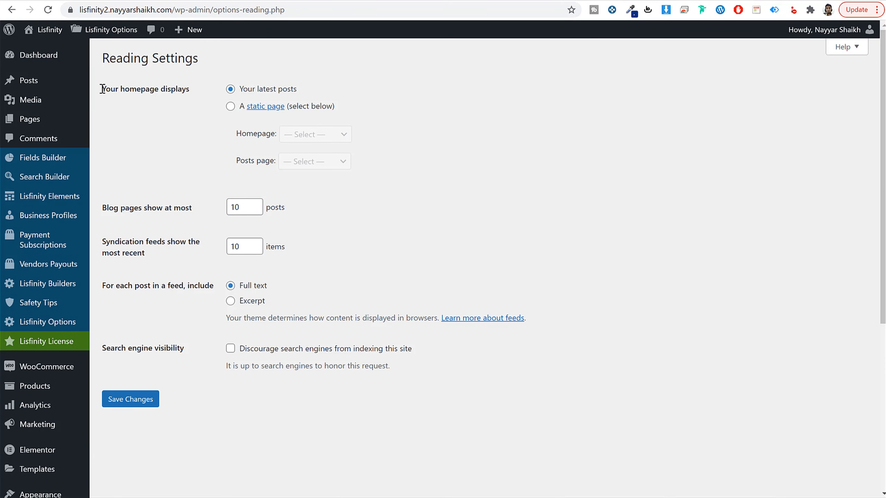
left_click_drag(102, 89, 192, 93)
left_click(228, 110)
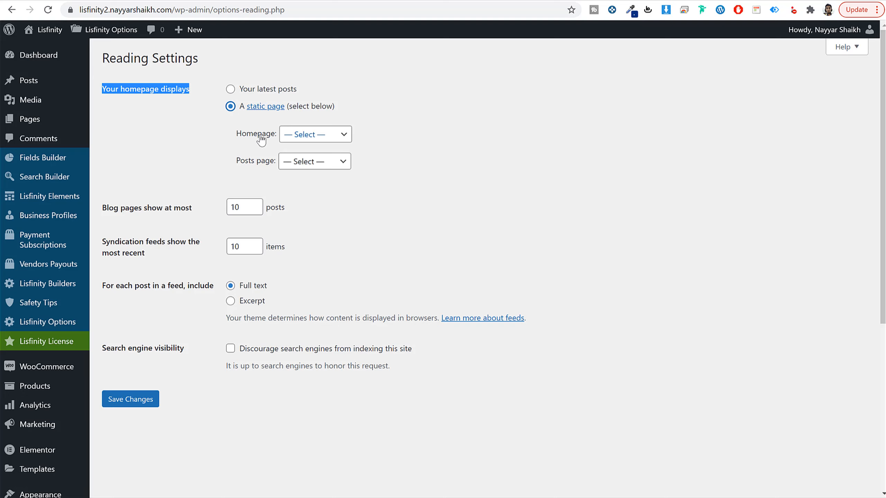
left_click(307, 136)
left_click(313, 196)
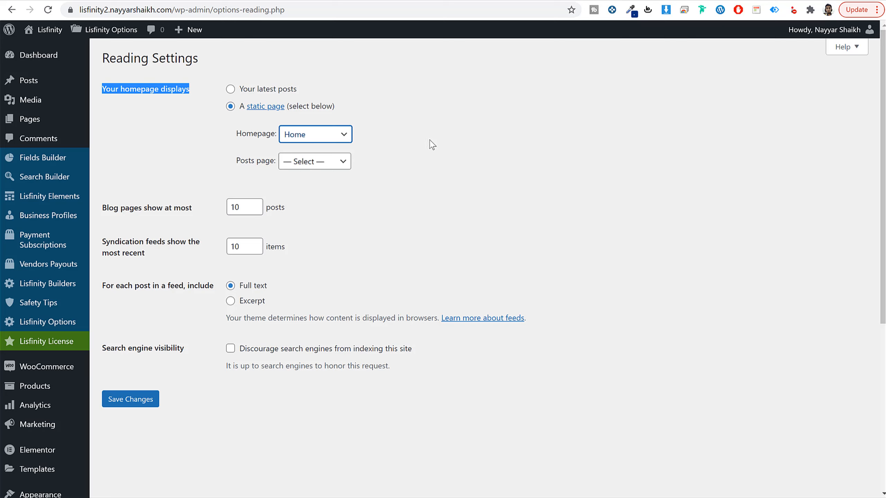
left_click(429, 140)
left_click(122, 399)
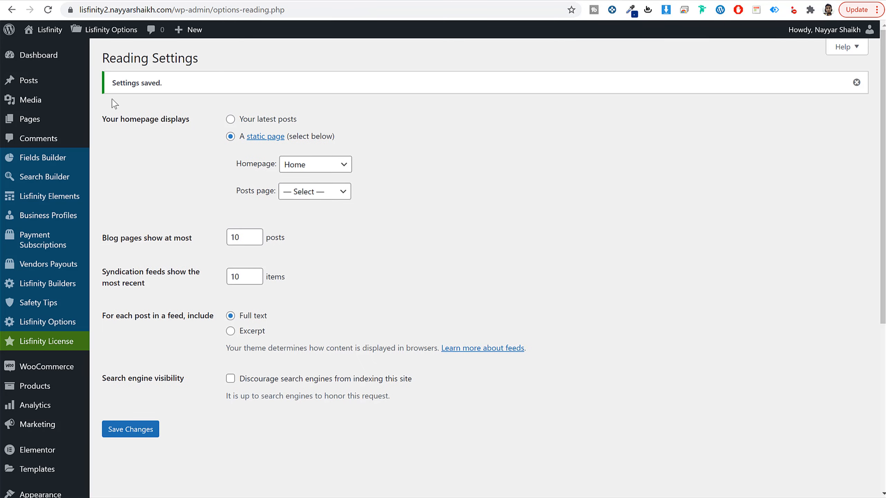
Step: Return to the pages list and check the role label beside the Home page
left_click(36, 119)
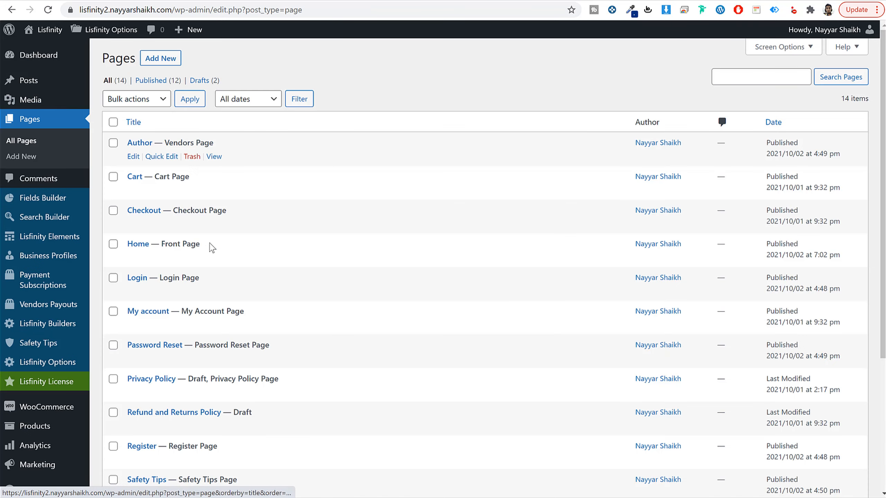
left_click_drag(163, 243, 228, 248)
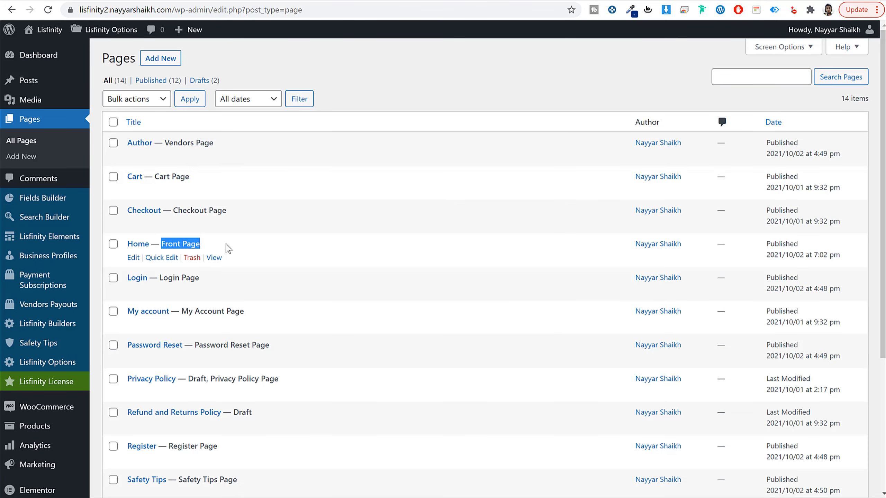
left_click(227, 249)
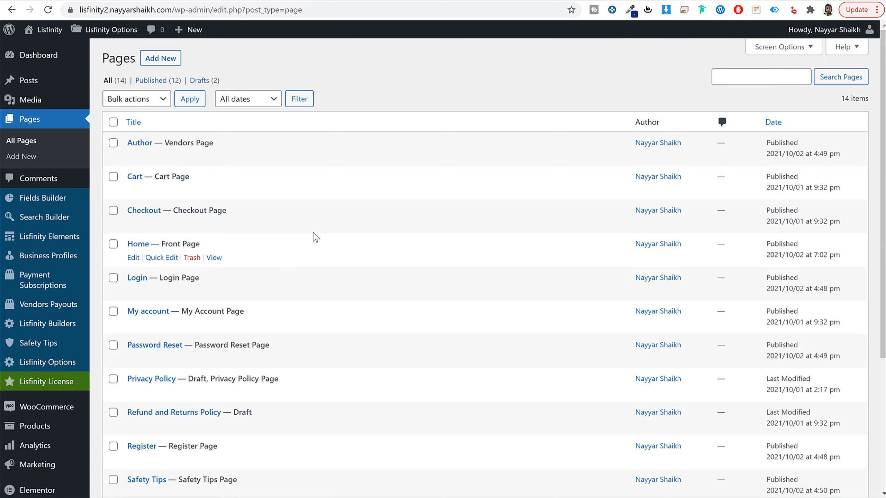
Step: Open the Home page in the Elementor editor and compare its hero section with the one on the demo site
left_click(133, 258)
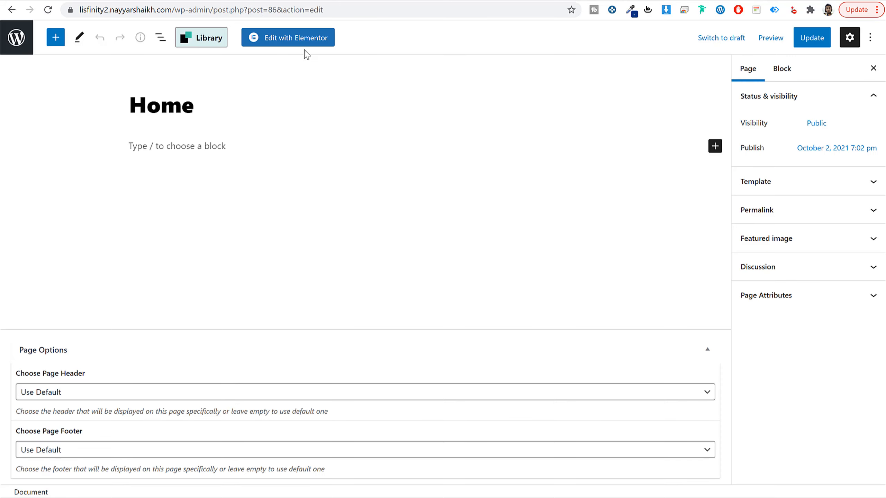
left_click(304, 41)
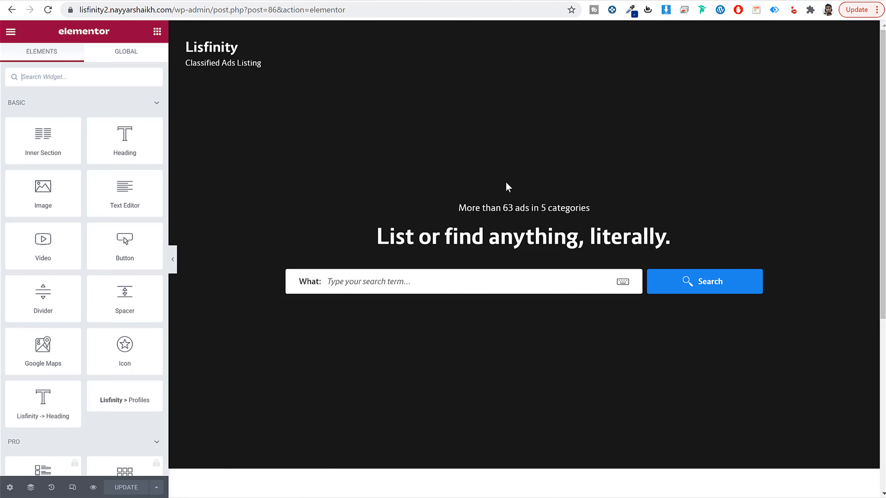
scroll(519, 296, "down", 4)
scroll(519, 296, "up", 4)
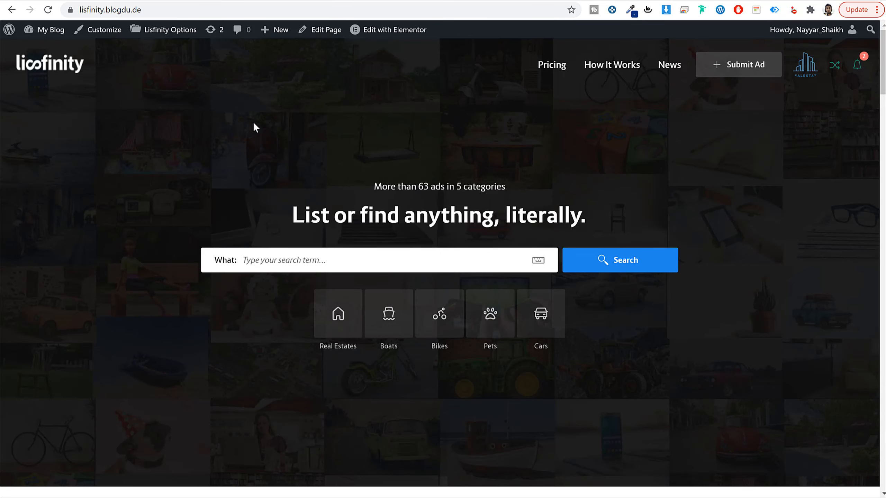
left_click_drag(256, 128, 573, 317)
left_click(374, 93)
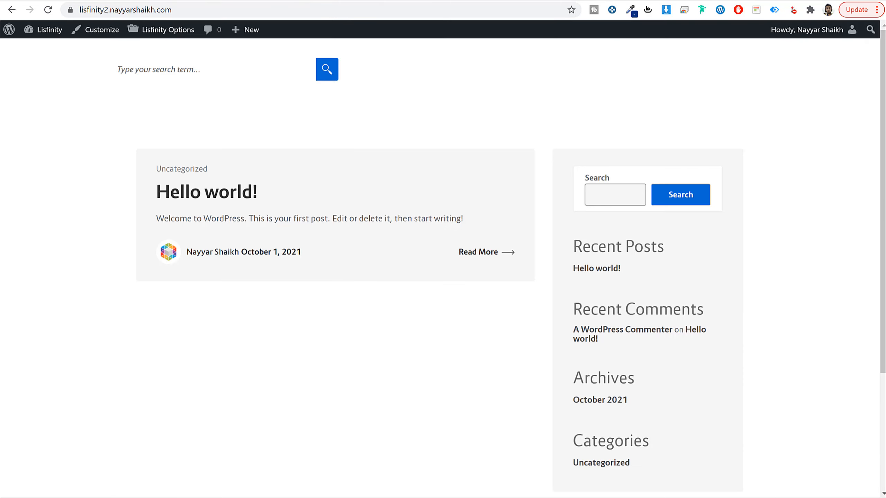
Step: Open the Hero Setup section of the Lisfinity Options and look over its settings
left_click(58, 29)
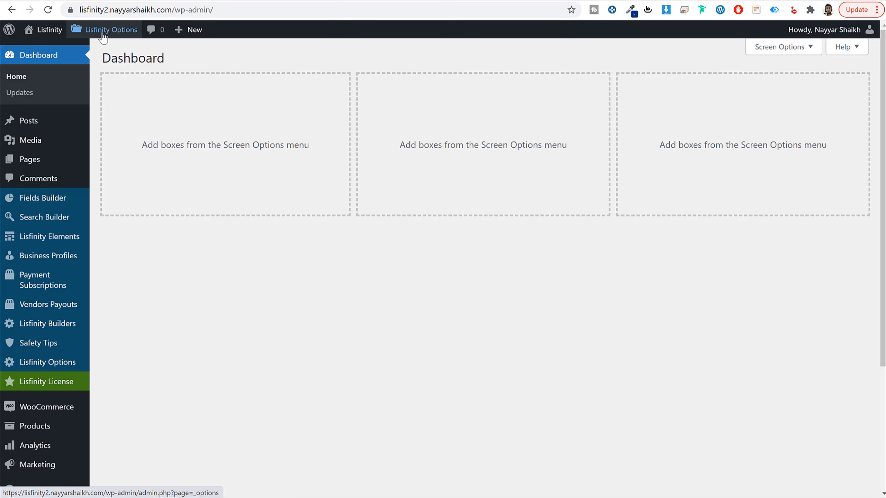
mouse_move(103, 36)
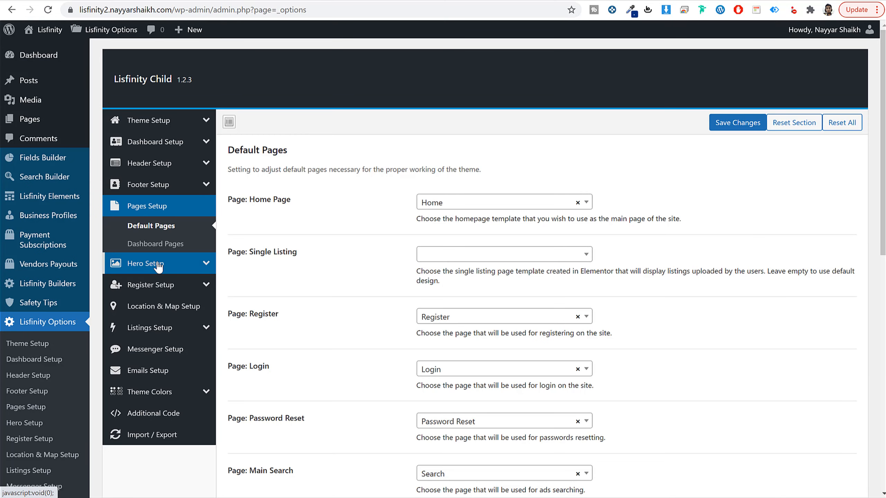
left_click(157, 264)
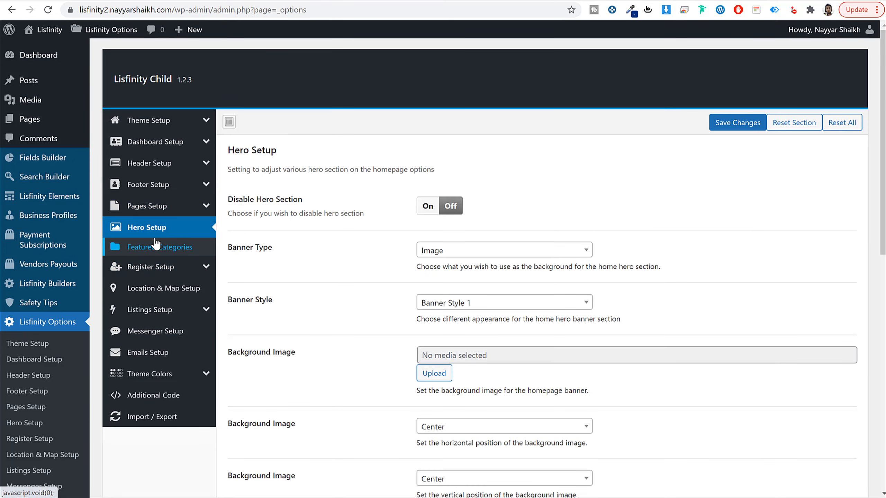
scroll(682, 266, "down", 2)
scroll(682, 266, "up", 2)
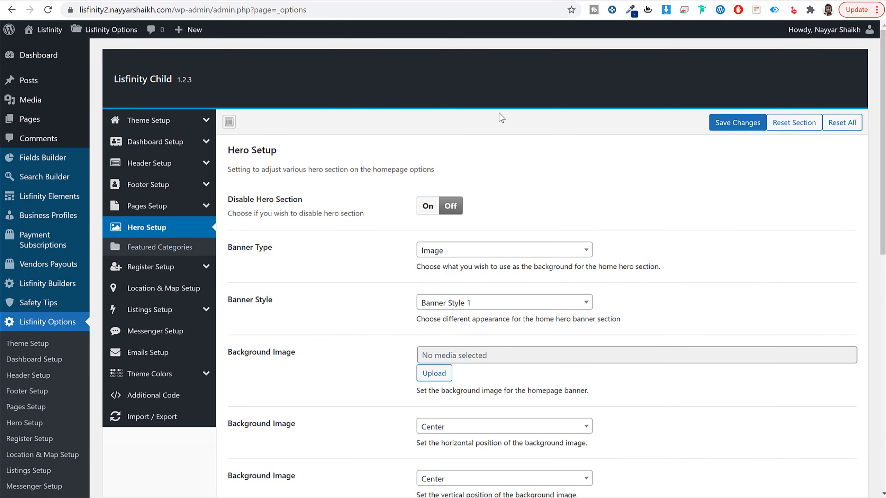
left_click_drag(287, 156, 229, 150)
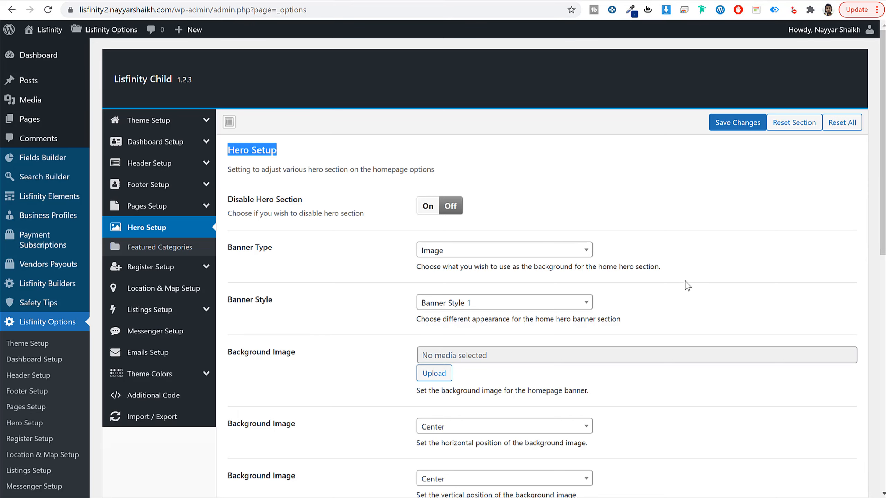
Step: Set the homepage banner's background image to hero-bg.jpg from the media library
scroll(686, 285, "down", 3)
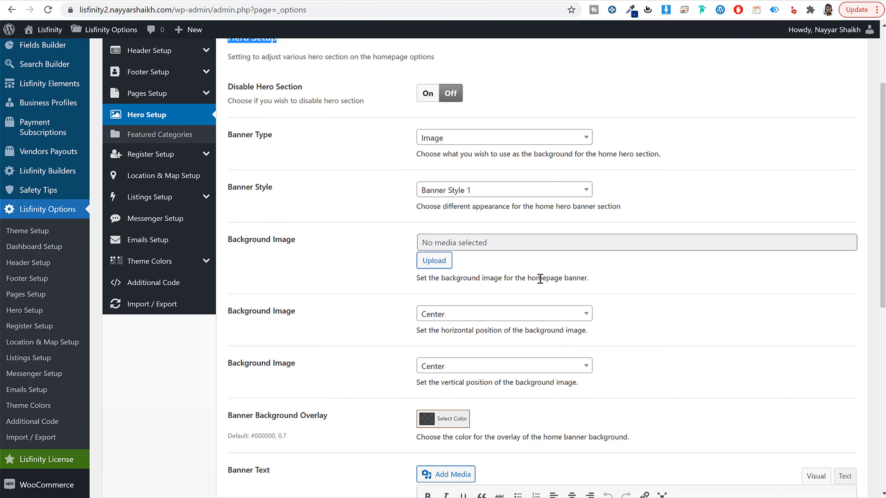
left_click(436, 264)
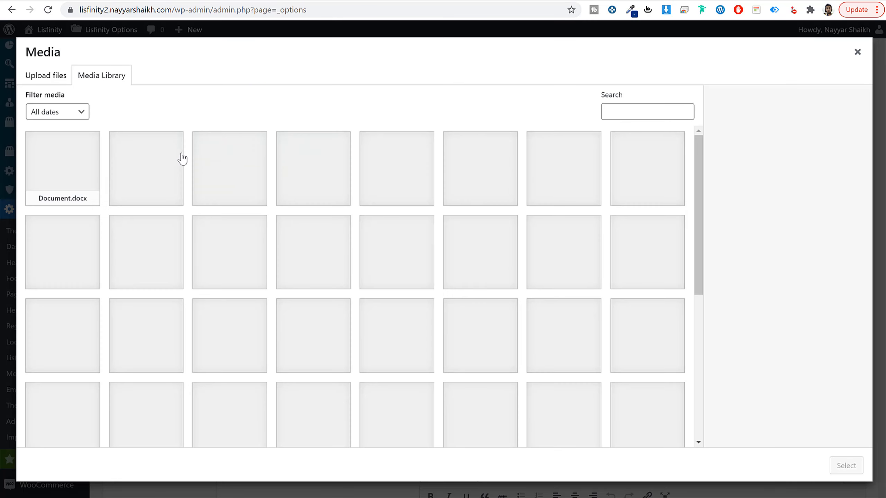
scroll(644, 297, "down", 6)
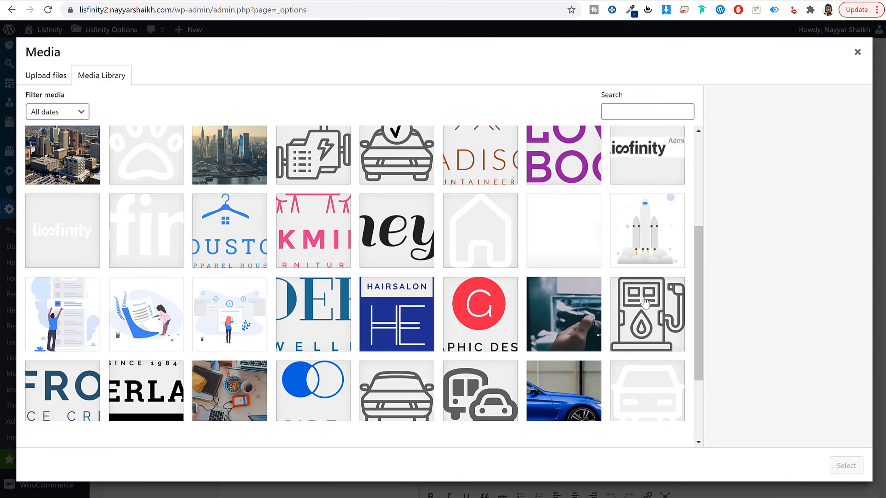
scroll(302, 232, "up", 6)
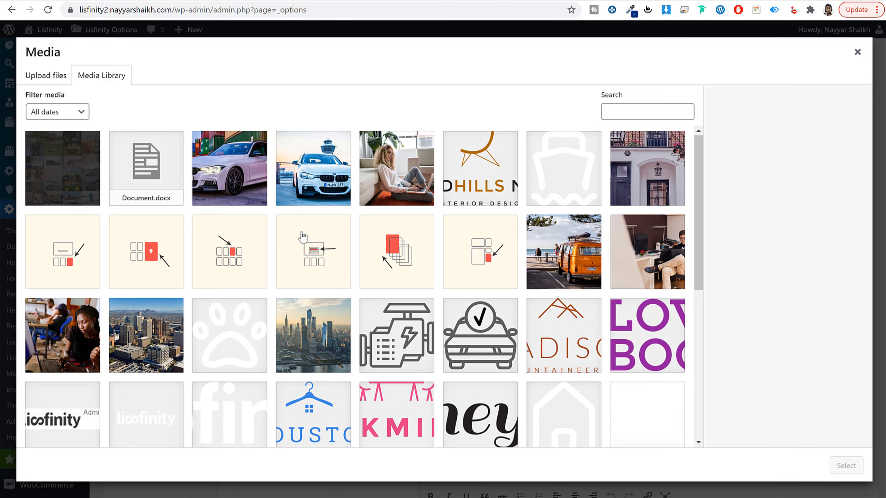
left_click(62, 178)
left_click(845, 468)
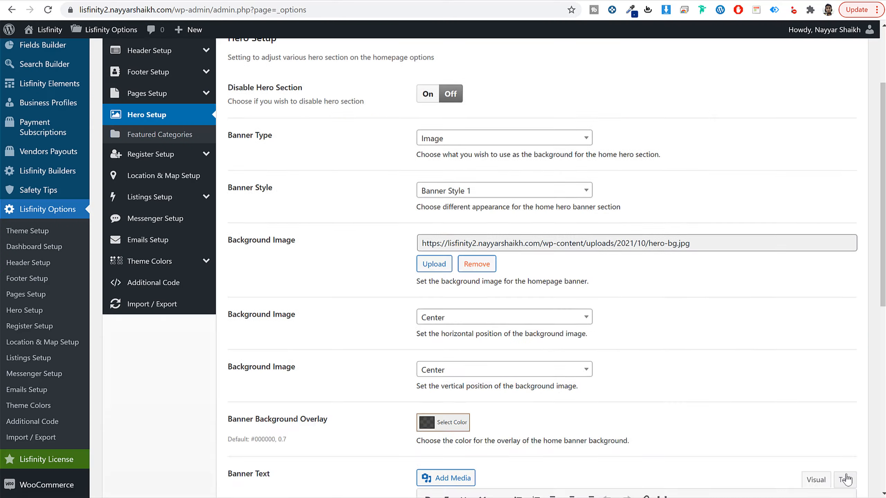
Step: Lower the opacity of the black banner background overlay by editing the alpha value of its rgba color
scroll(604, 337, "down", 10)
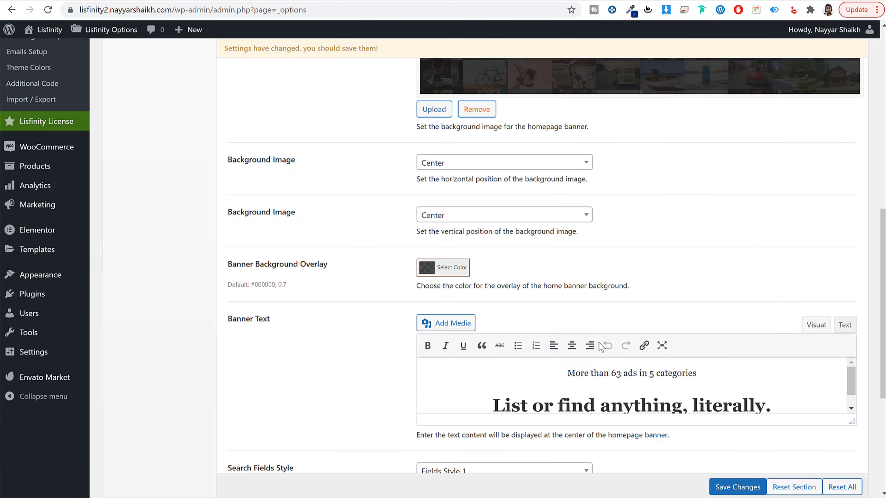
left_click(439, 274)
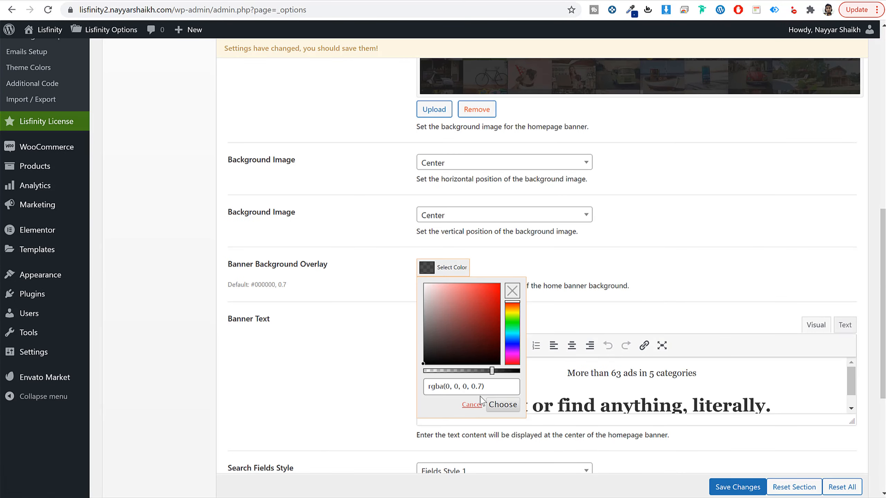
left_click(481, 387)
left_click(590, 298)
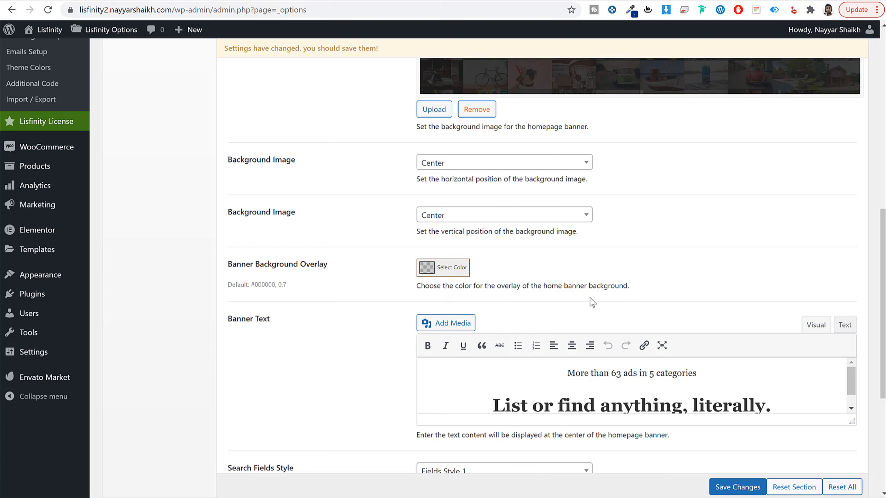
left_click(435, 274)
left_click_drag(478, 390, 481, 388)
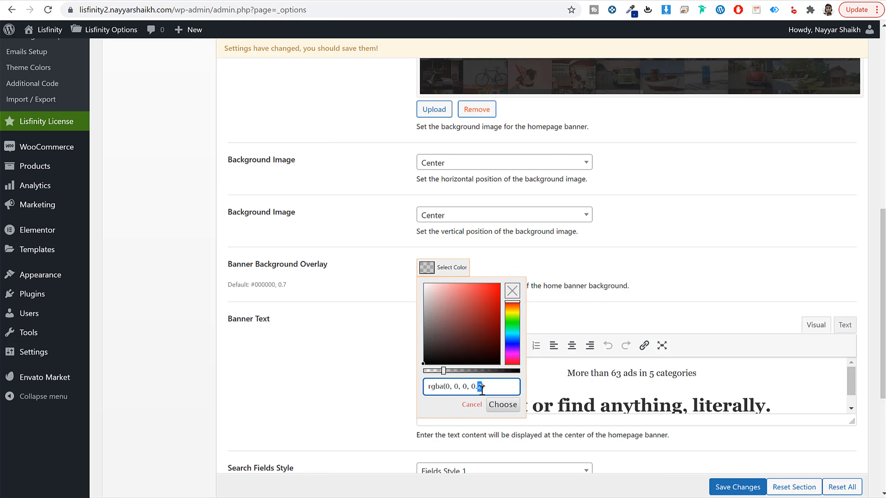
left_click(562, 283)
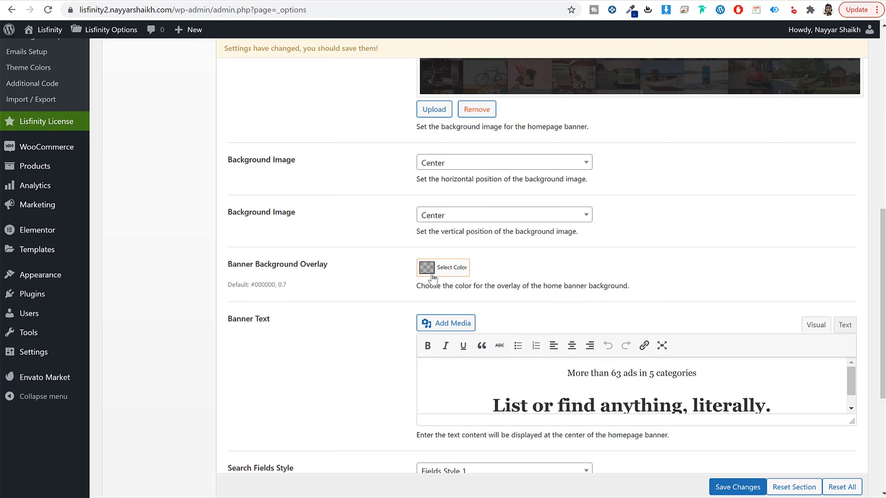
Step: Review the homepage banner text and the search fields settings in the Hero Setup section
scroll(540, 185, "down", 3)
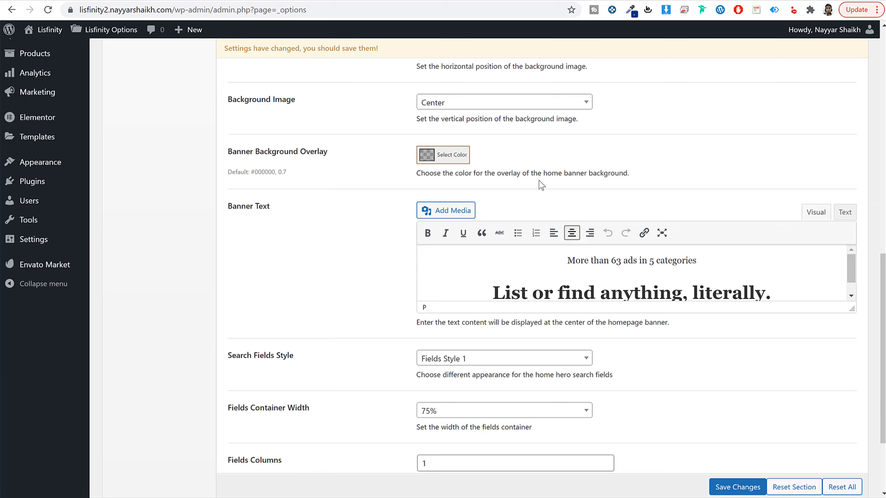
left_click_drag(567, 260, 743, 292)
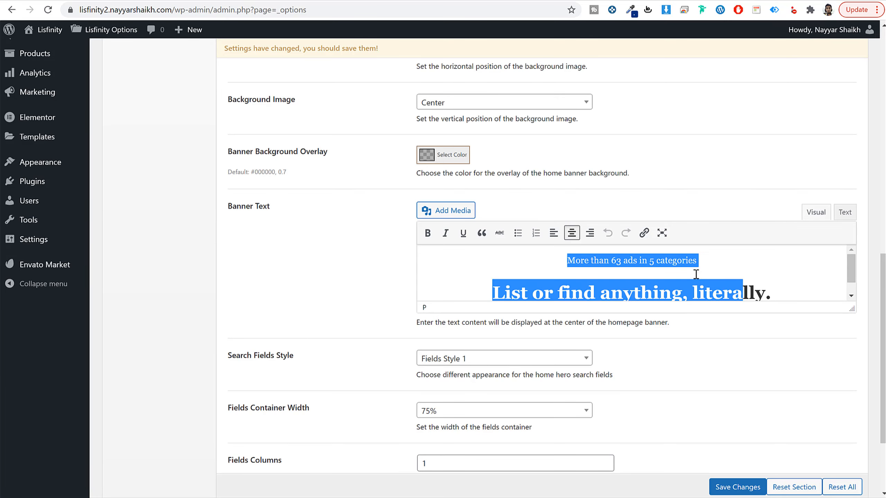
left_click_drag(566, 260, 695, 261)
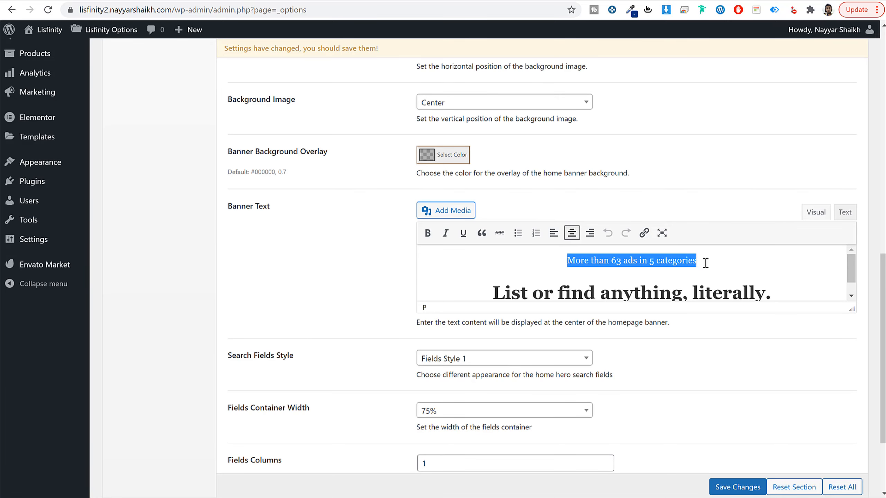
scroll(665, 285, "down", 1)
left_click_drag(491, 276, 781, 276)
left_click(781, 275)
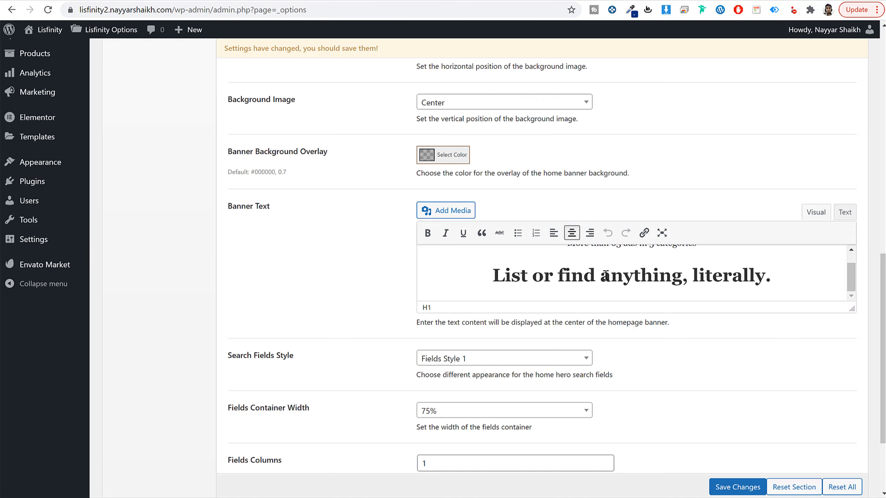
scroll(677, 375, "down", 4)
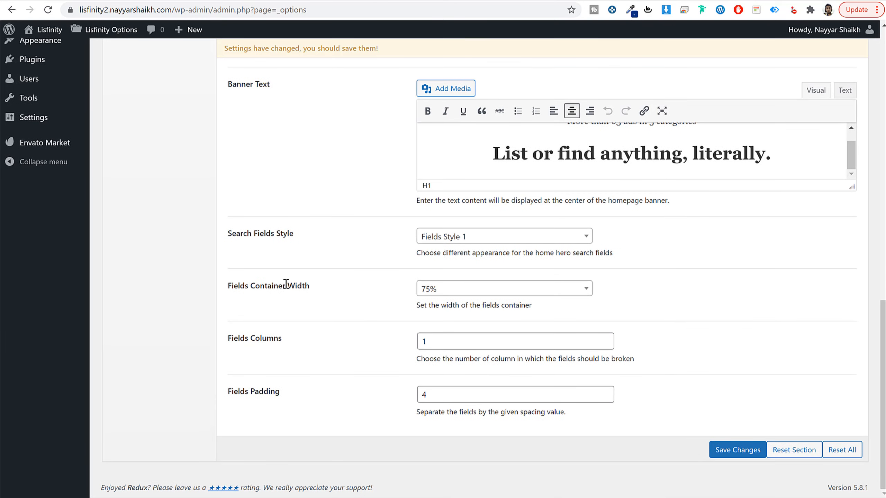
Step: Save the Hero Setup changes and reload the Home page in the Elementor editor to check the banner
left_click(756, 452)
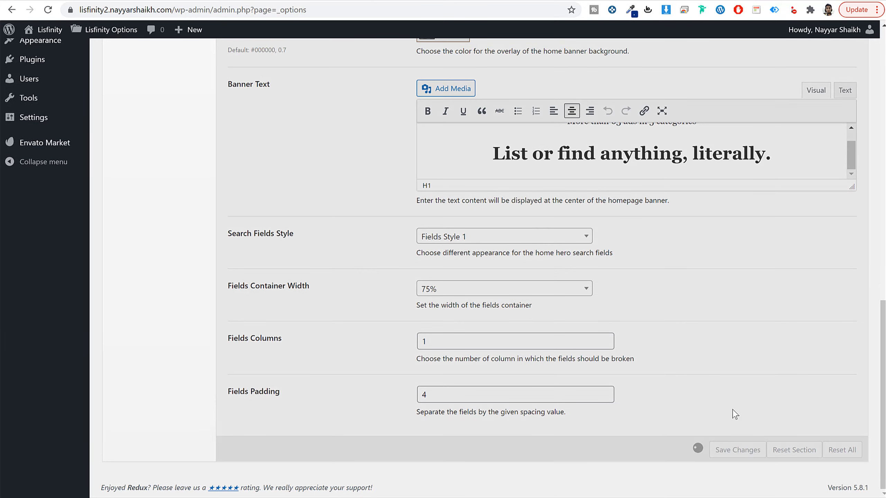
scroll(693, 376, "up", 9)
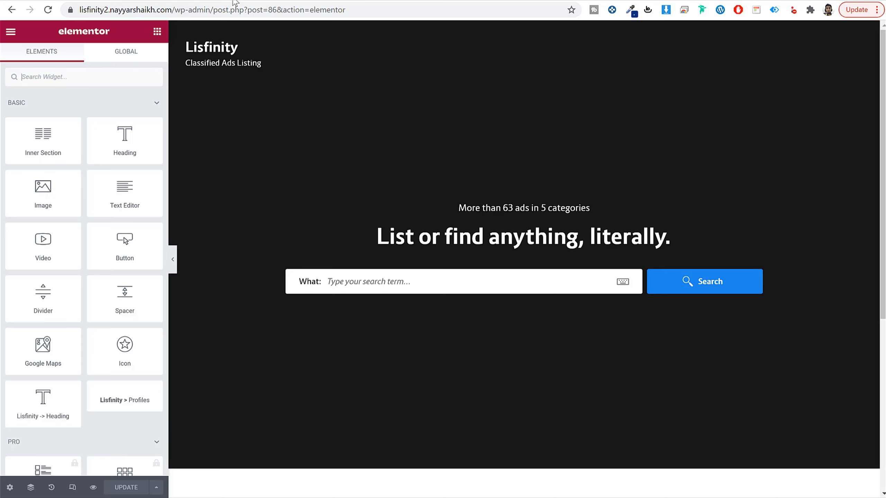
left_click(49, 10)
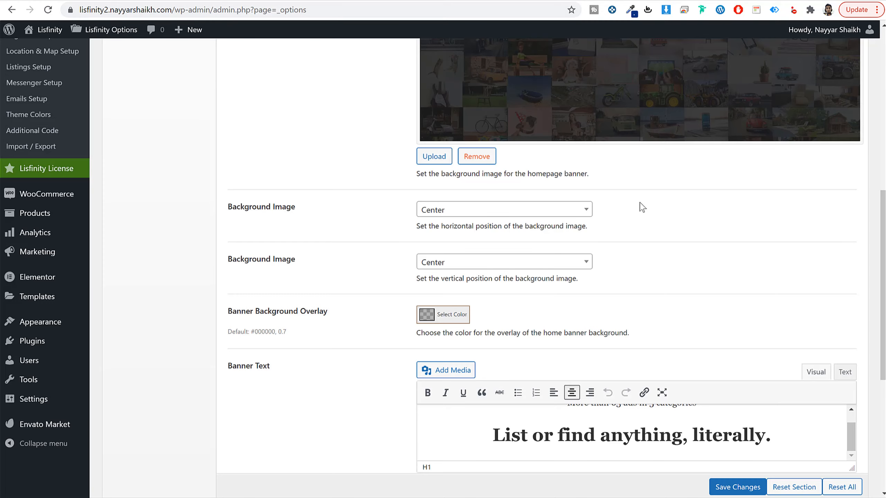
Step: Open the Featured Categories settings under Hero Setup in the Lisfinity Options
scroll(642, 207, "up", 10)
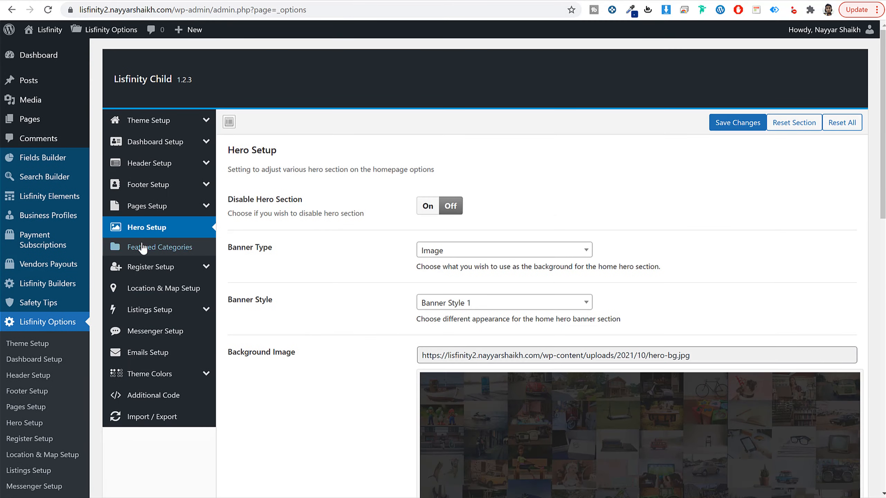
left_click(143, 247)
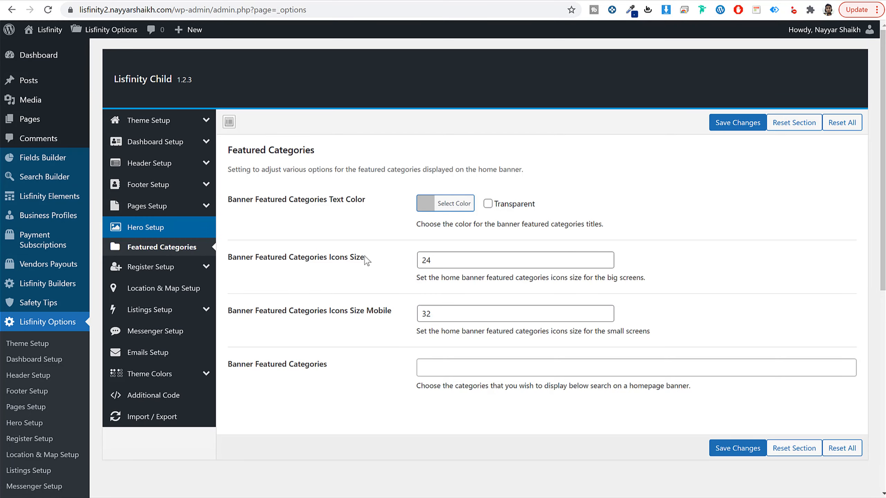
scroll(356, 382, "down", 3)
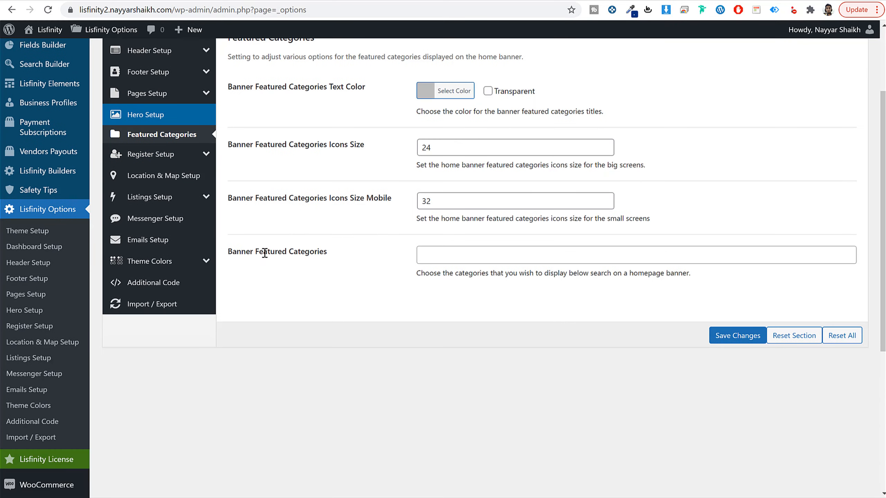
left_click_drag(246, 252, 475, 254)
Step: Add Real Estate, Car, Bike, Pet and Boat, in that order, to the Banner Featured Categories
left_click(477, 253)
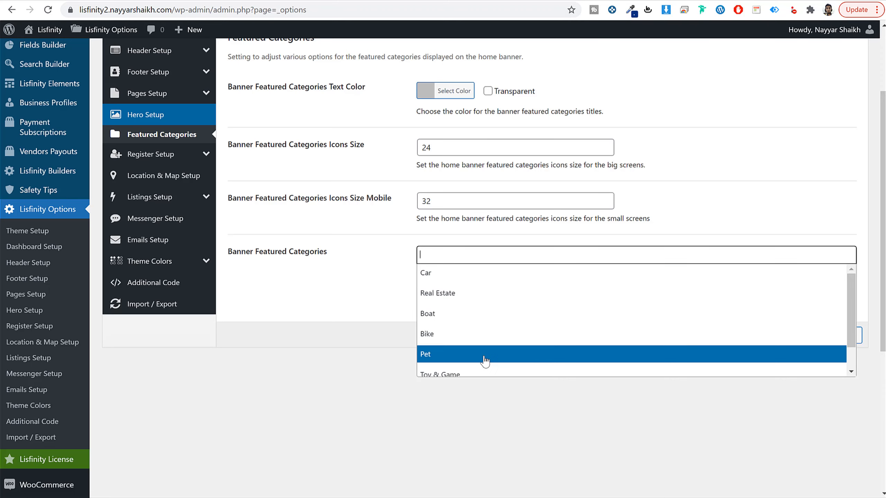
left_click(464, 296)
left_click(491, 285)
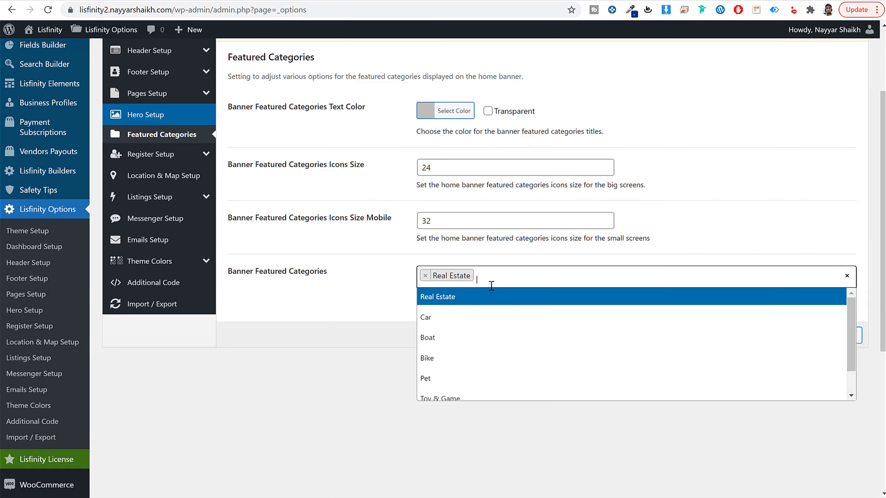
left_click(464, 318)
left_click(536, 276)
left_click(480, 359)
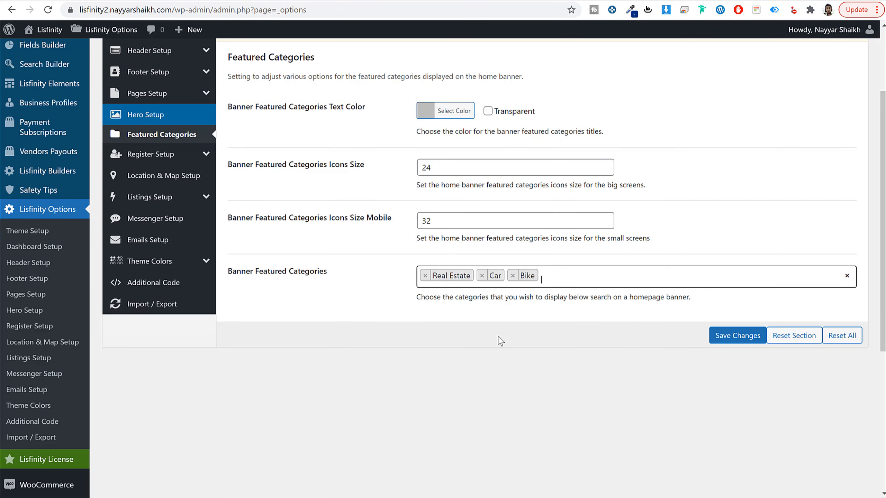
left_click(619, 283)
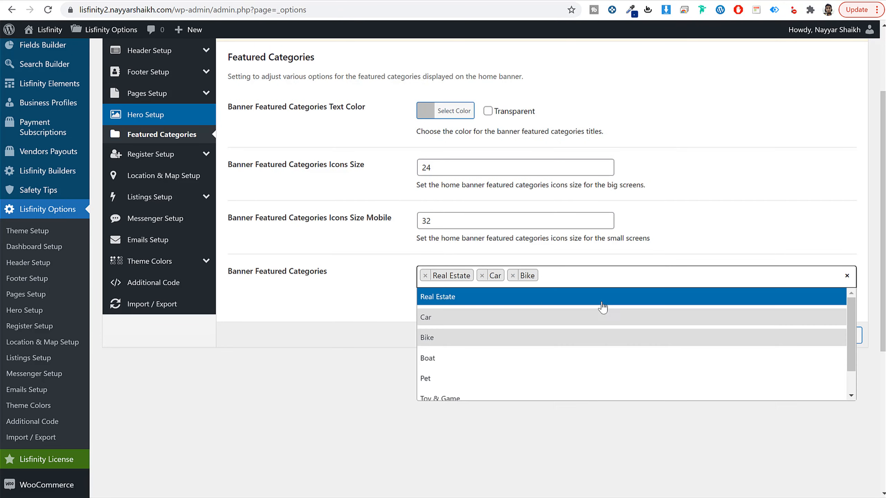
left_click(482, 379)
left_click(595, 286)
left_click(515, 391)
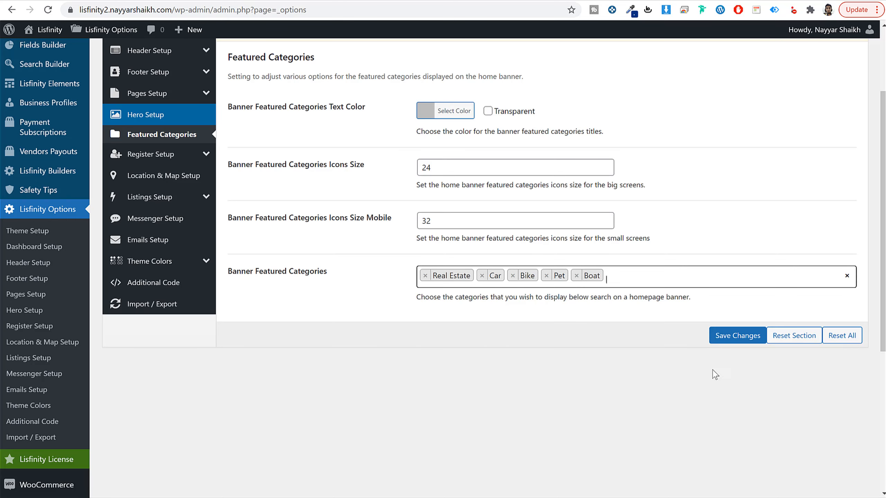
Step: Save the featured categories and reload the Home page in the Elementor editor to check the category tiles
left_click(718, 341)
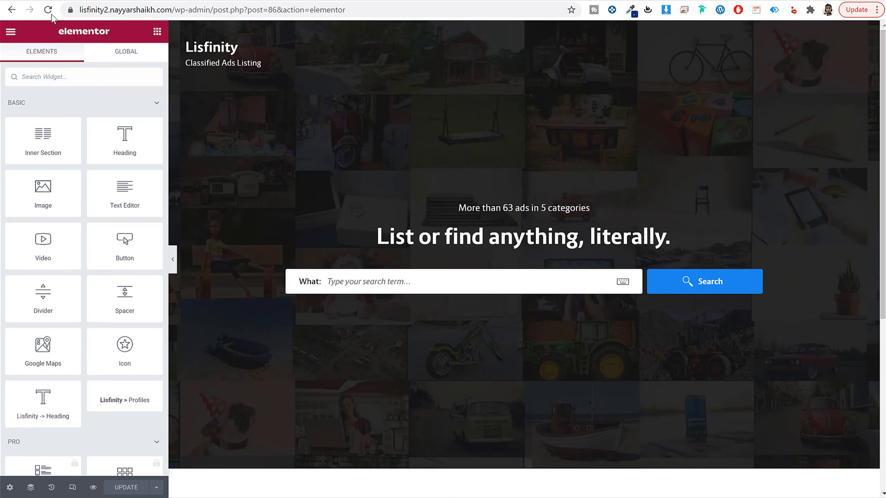
left_click(48, 10)
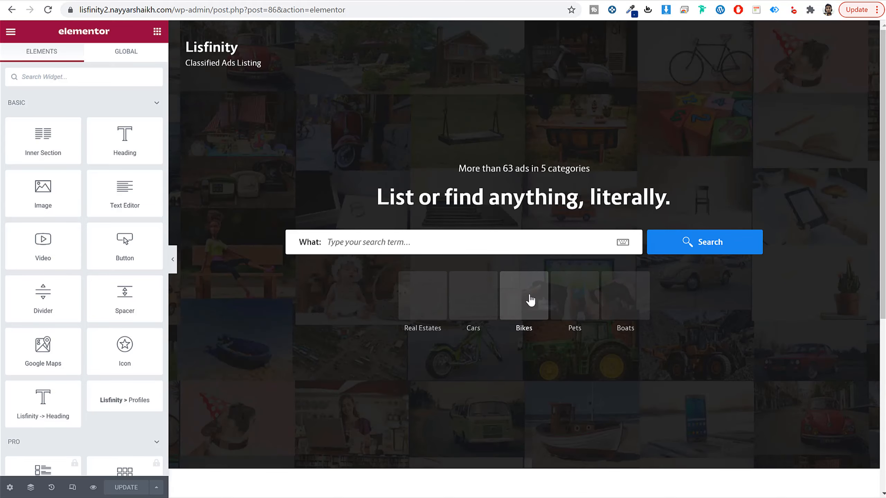
left_click(383, 0)
Step: Open the Cars group for editing in the Fields Builder and set its background image to cars.jpg
scroll(67, 172, "up", 2)
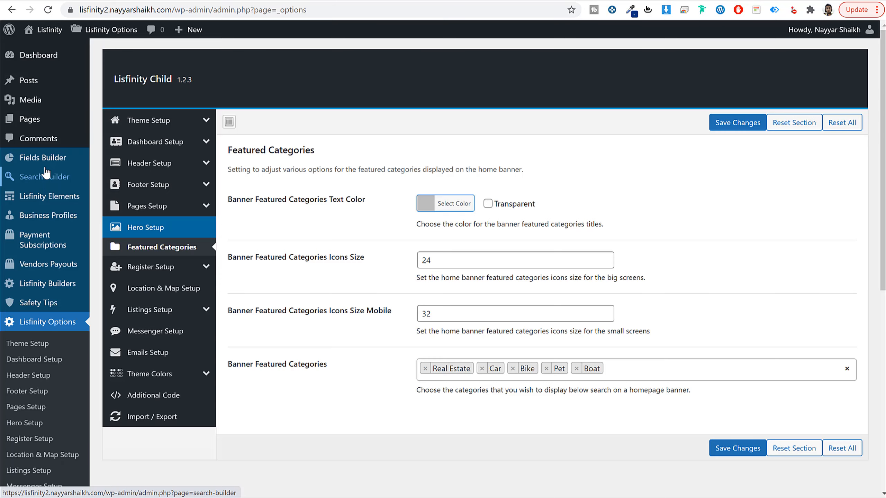
left_click(43, 158)
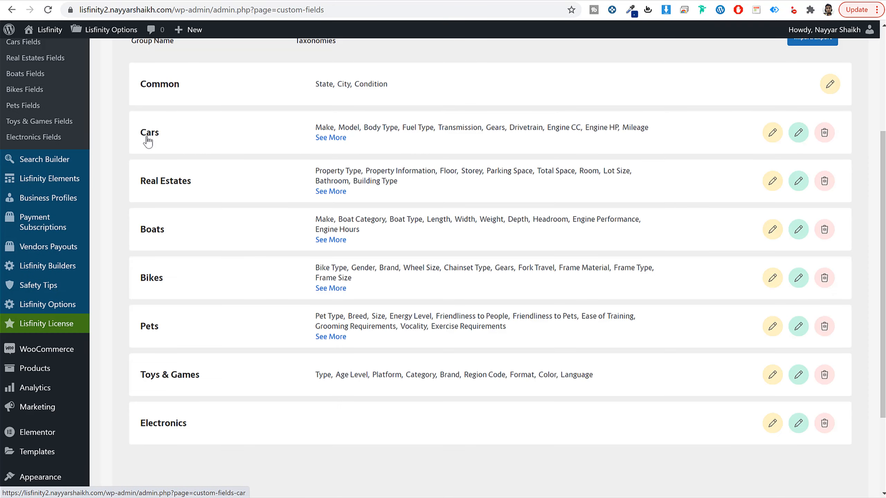
left_click(796, 134)
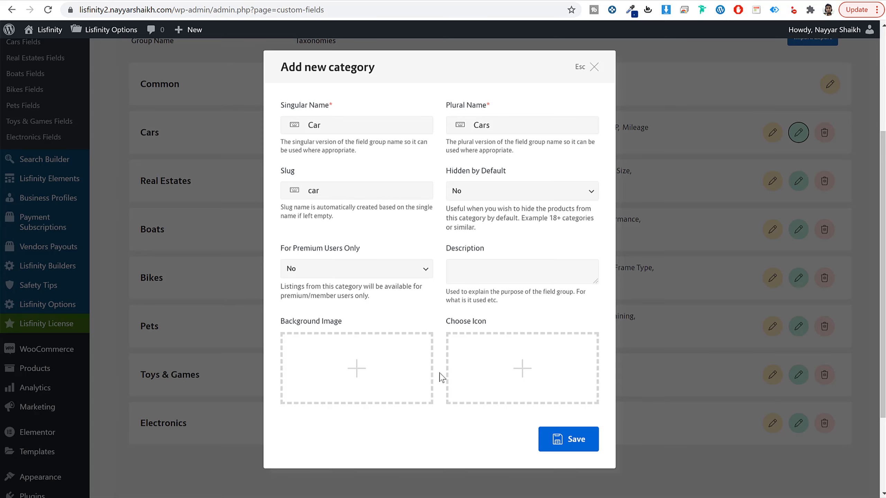
left_click(344, 376)
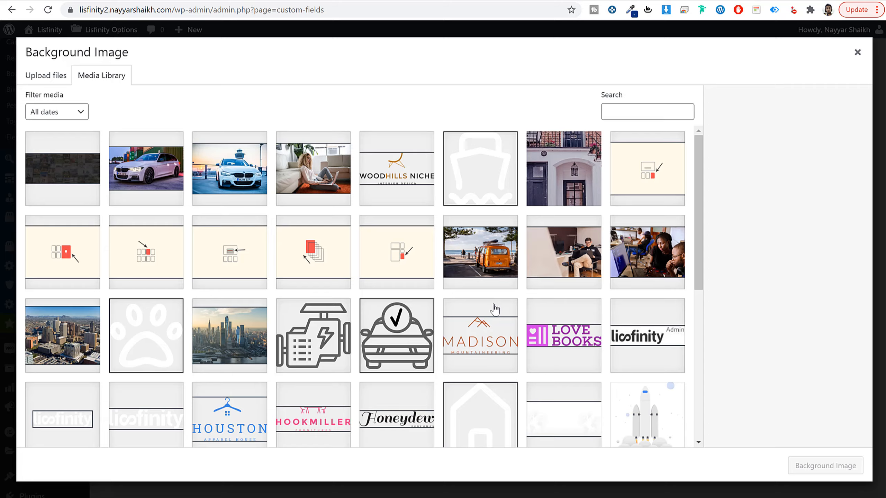
scroll(494, 308, "down", 10)
left_click(563, 276)
left_click(824, 465)
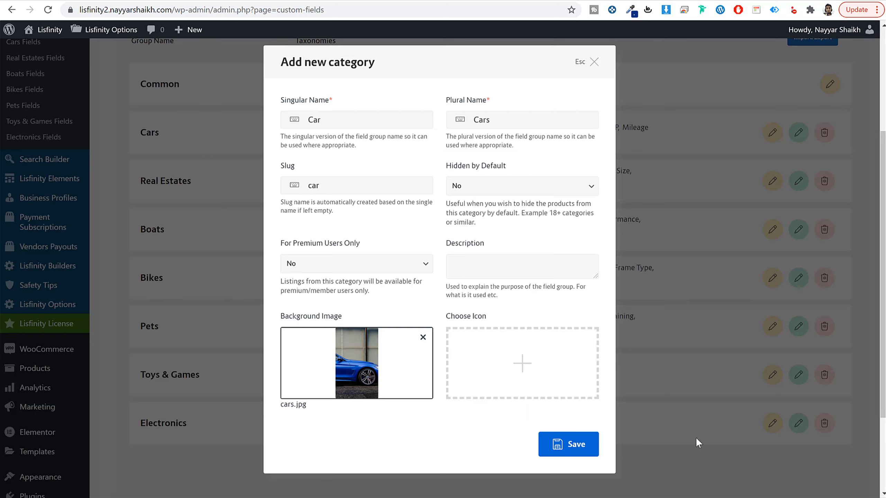
Step: Set the Cars group's icon to car-alt.svg from the media library and save the group
left_click(544, 375)
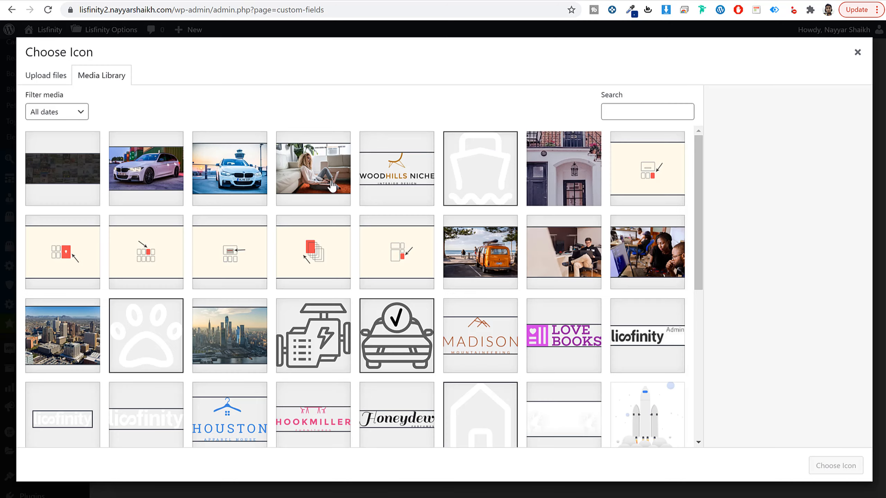
scroll(532, 240, "down", 5)
left_click(487, 276)
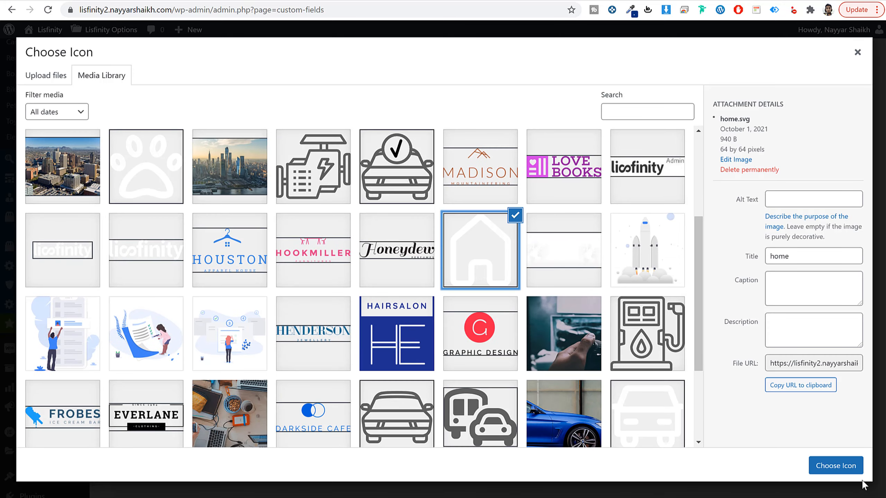
scroll(503, 295, "down", 4)
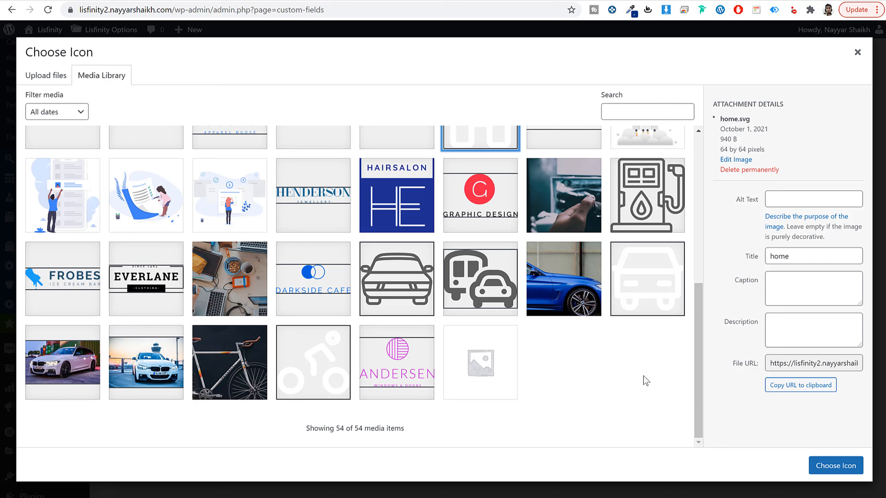
left_click(657, 301)
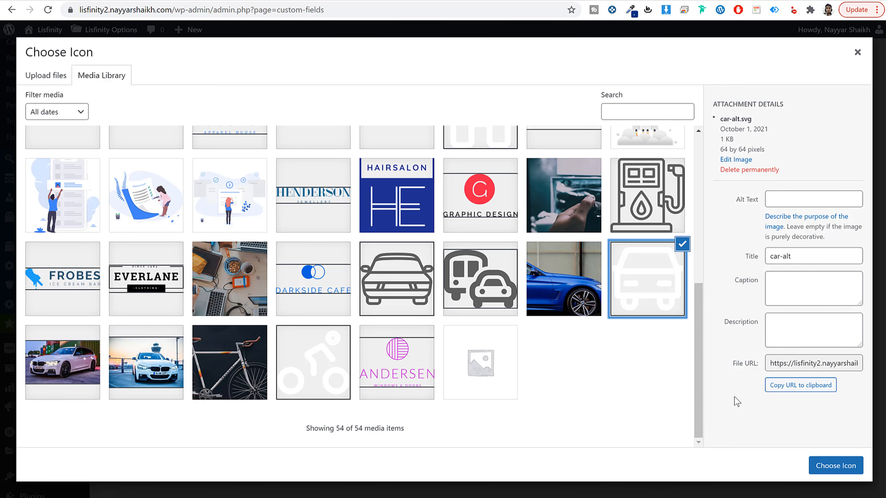
left_click(837, 467)
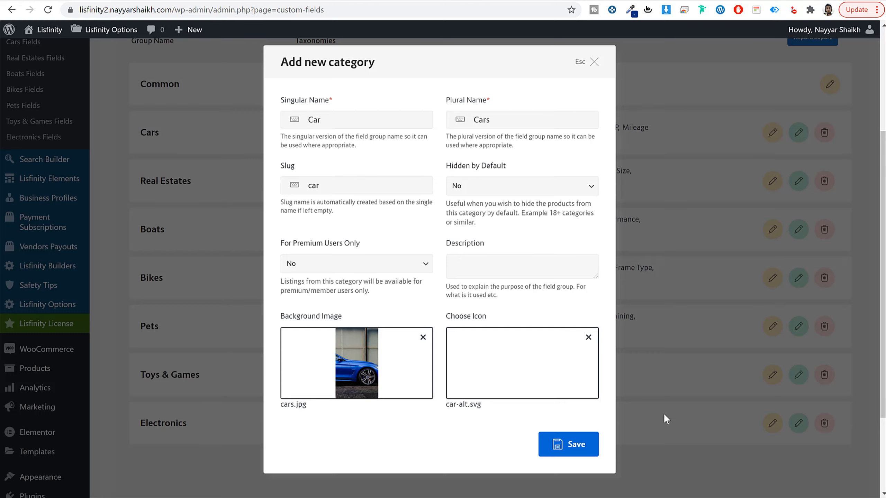
left_click(572, 452)
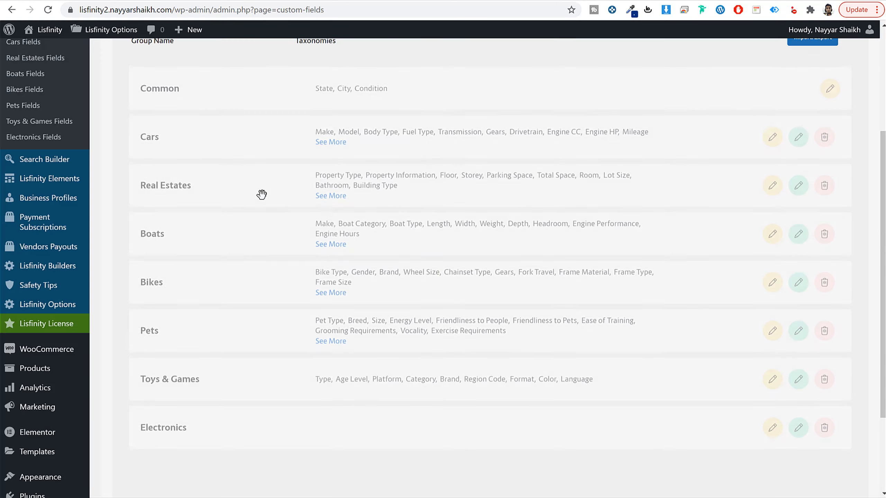
Step: Open the Real Estates group for editing and set its background image to games.jpg from the media library
left_click(798, 181)
left_click(370, 366)
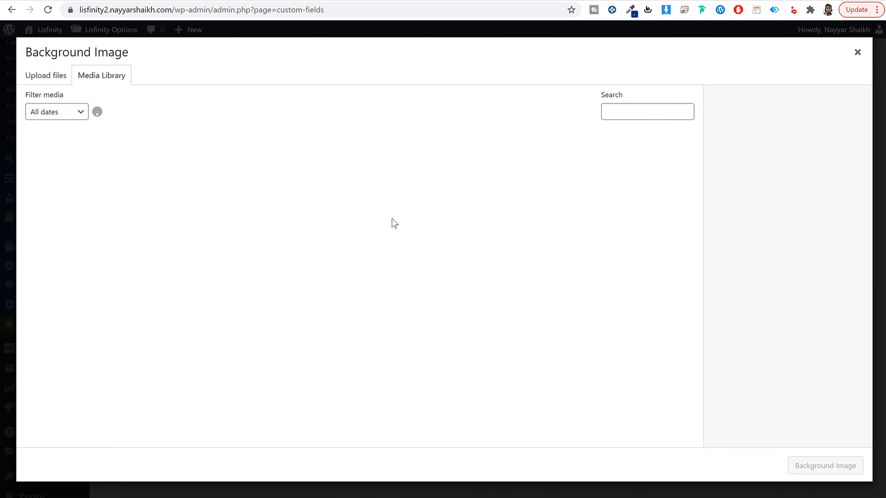
scroll(412, 273, "down", 10)
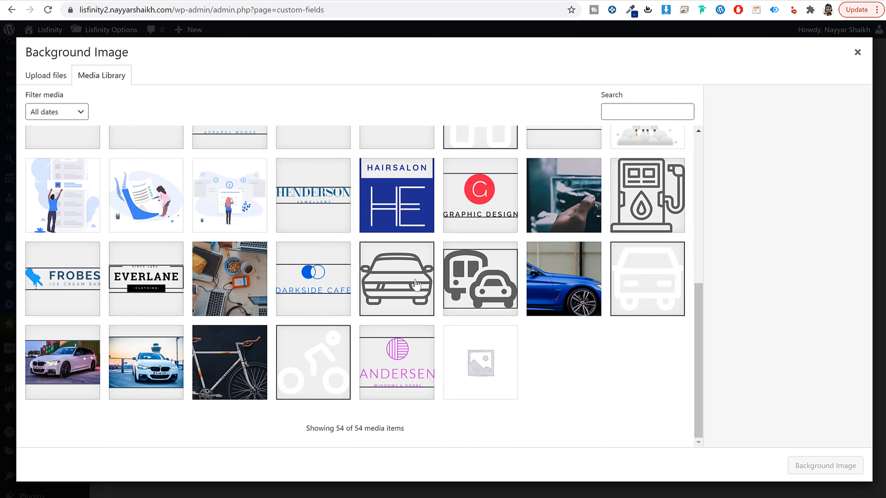
left_click(567, 193)
scroll(645, 288, "up", 6)
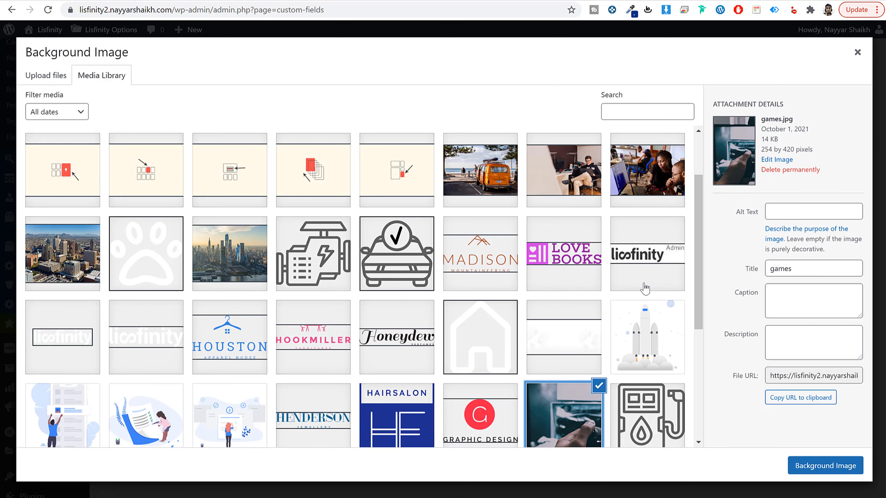
scroll(644, 287, "down", 3)
scroll(641, 293, "up", 3)
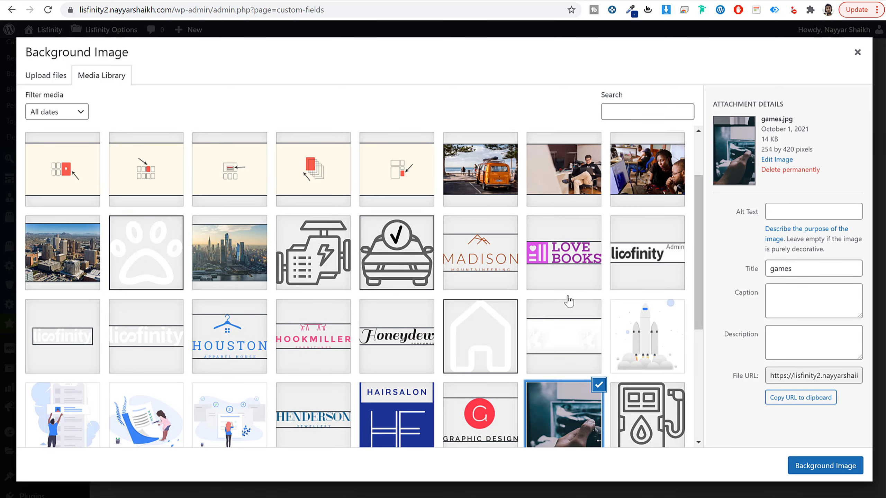
scroll(568, 301, "down", 6)
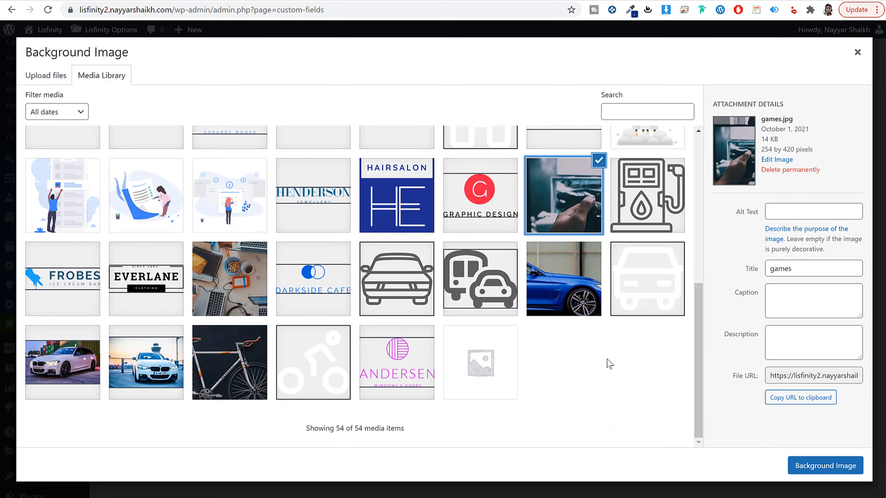
left_click(813, 465)
Step: Set the Real Estates group's icon to home.svg from the media library and save the group
left_click(503, 346)
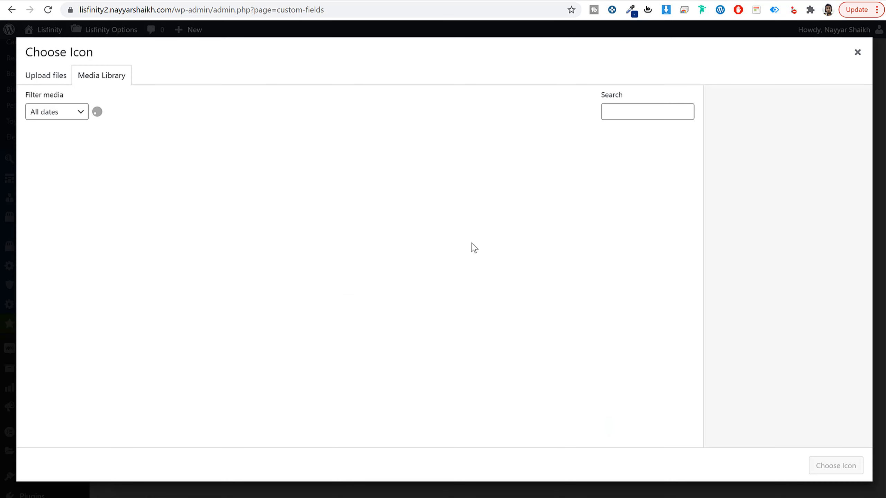
scroll(323, 336, "down", 5)
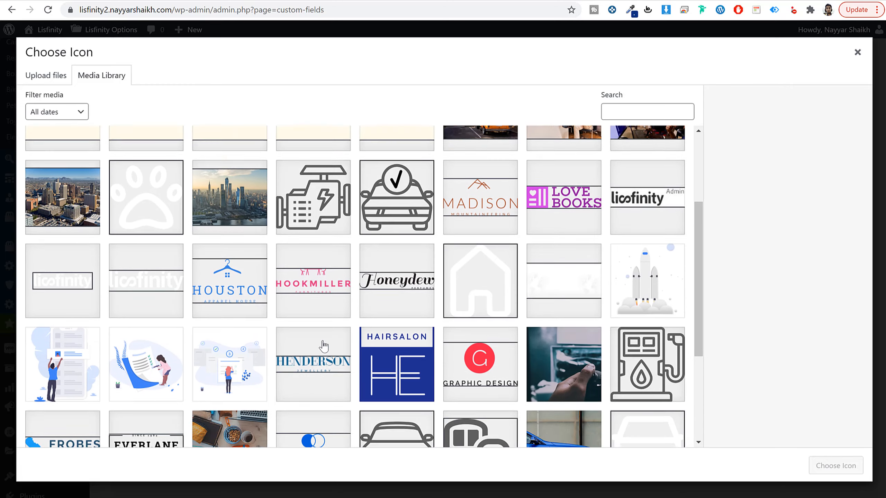
left_click(489, 259)
left_click(837, 467)
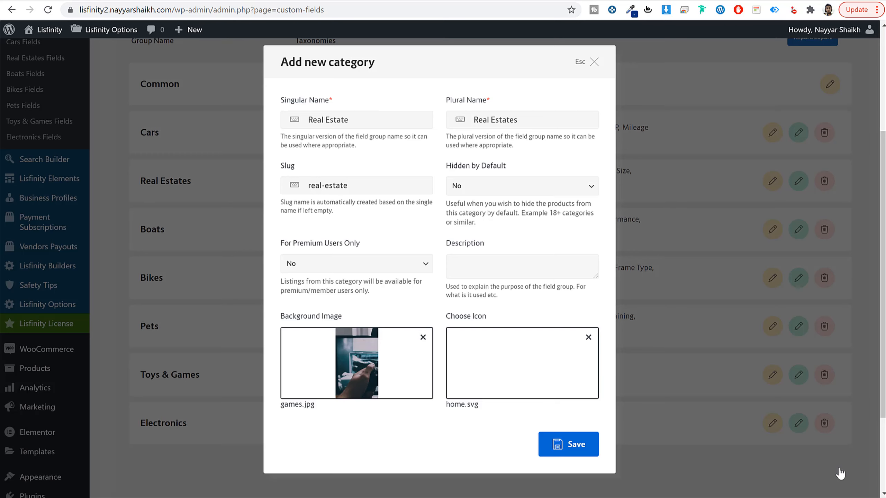
left_click(572, 444)
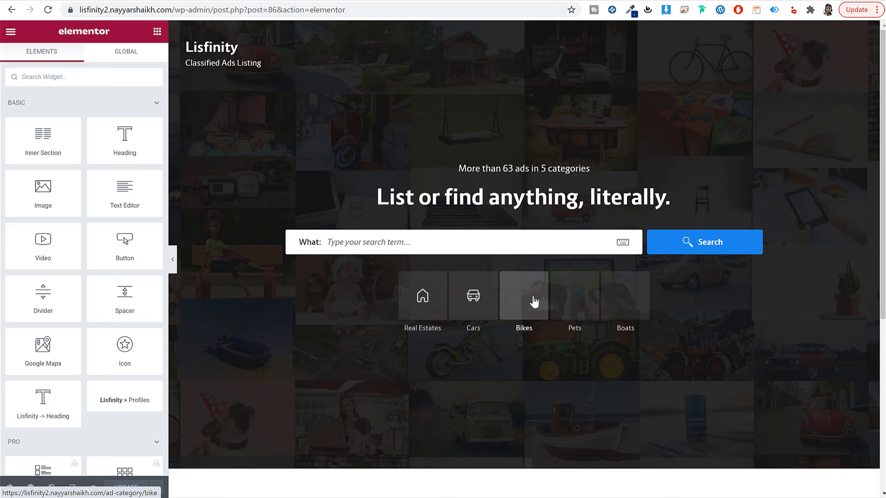
Step: Compare the area below the Home page's hero banner with the demo's Most Popular Categories section
scroll(607, 358, "down", 8)
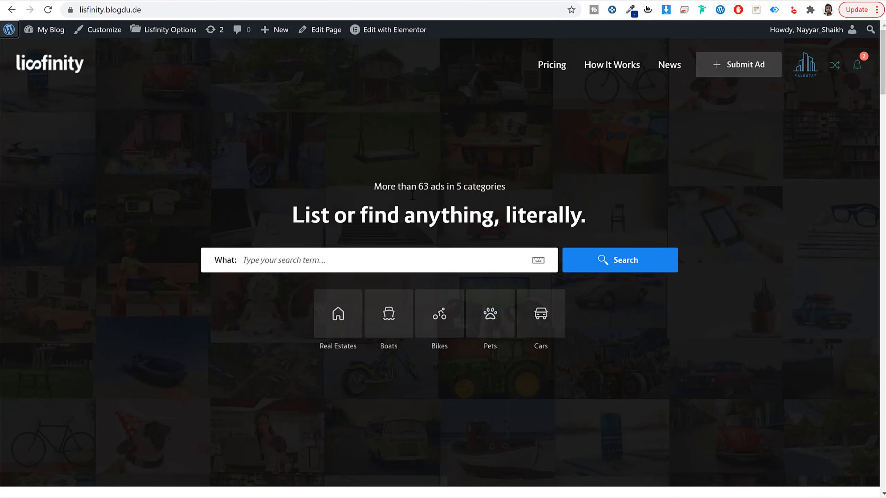
scroll(428, 234, "down", 10)
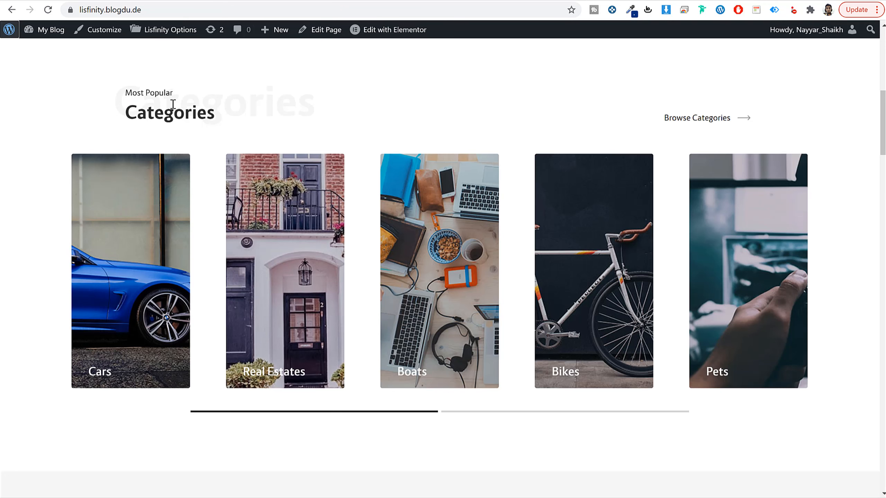
left_click_drag(152, 93, 225, 55)
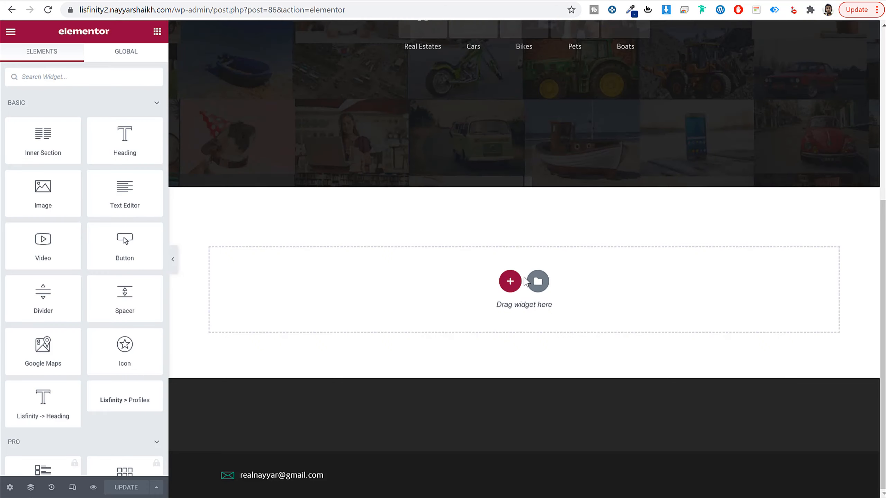
left_click(511, 281)
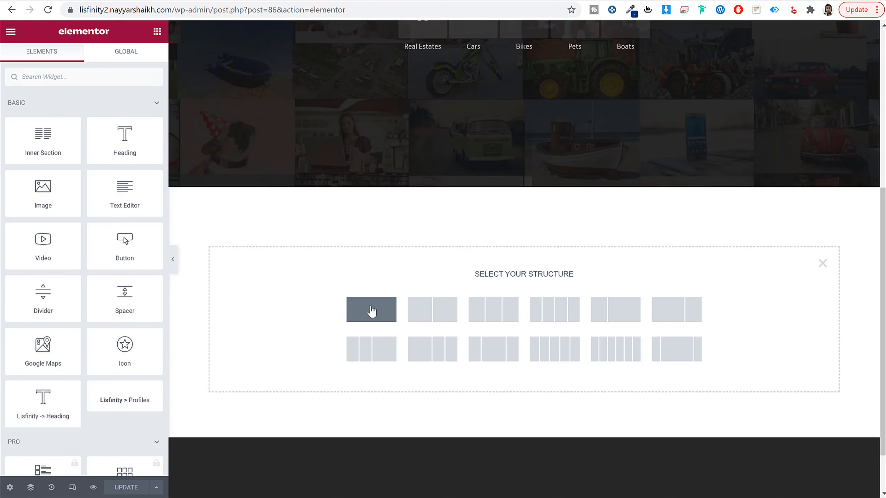
left_click(372, 318)
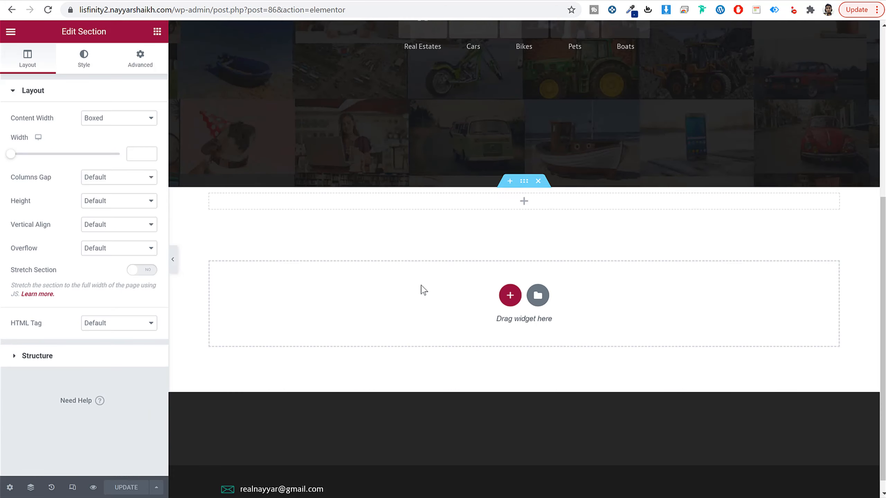
left_click(538, 181)
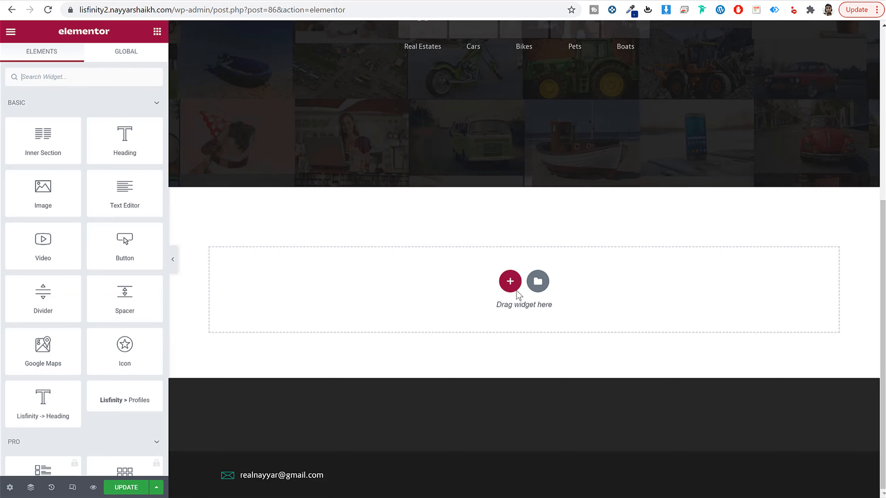
Step: Add a single-column section below the hero banner and place the Lisfinity > Title widget in it
left_click(510, 295)
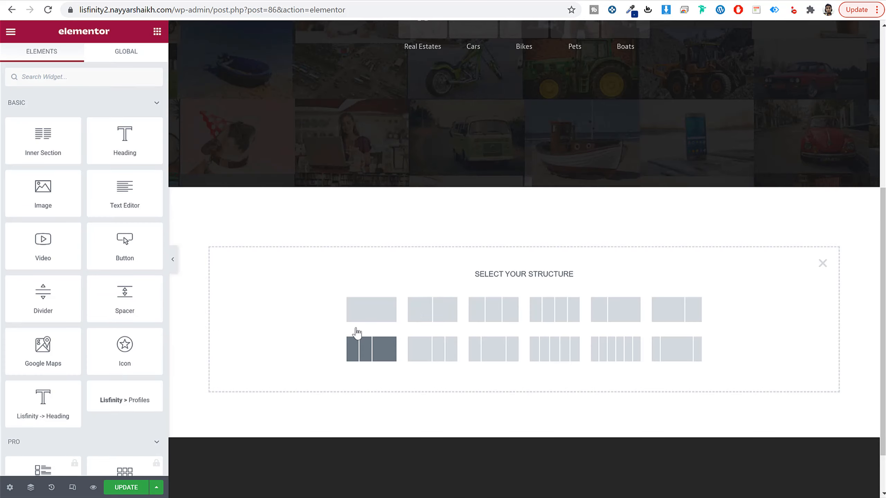
left_click(378, 306)
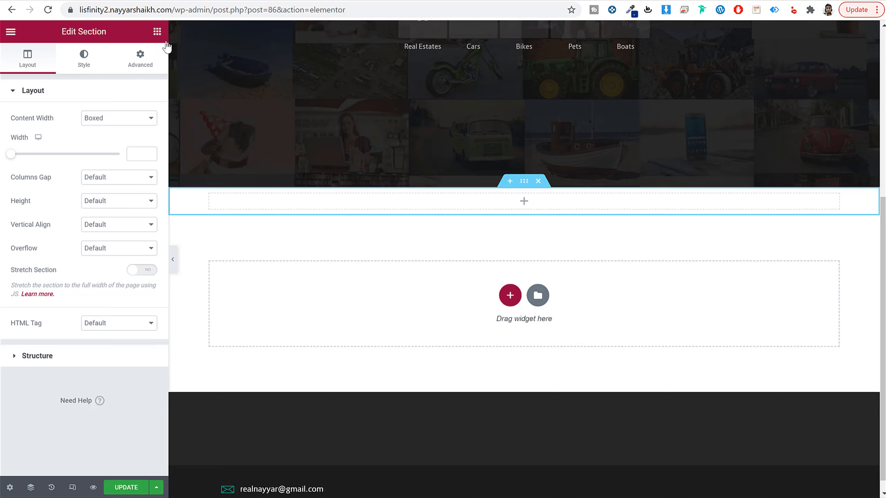
left_click(157, 32)
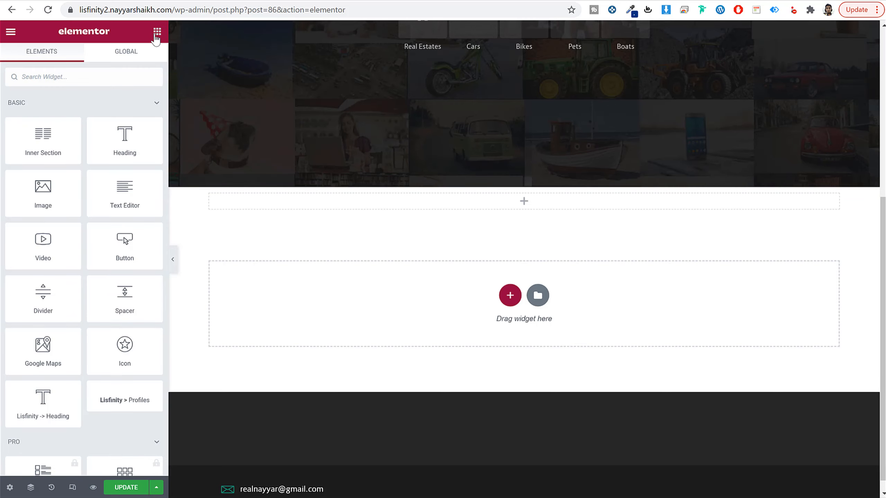
scroll(59, 421, "down", 10)
scroll(59, 422, "up", 10)
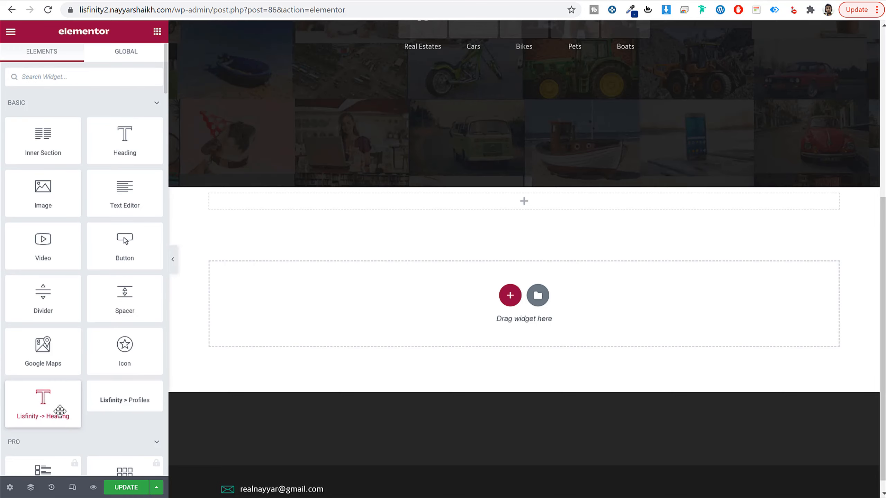
scroll(69, 223, "down", 15)
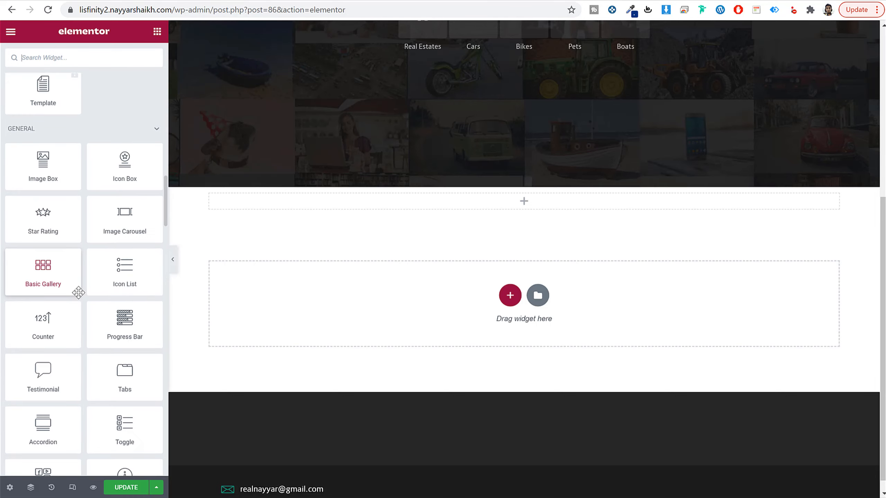
scroll(79, 295, "up", 12)
scroll(80, 298, "up", 8)
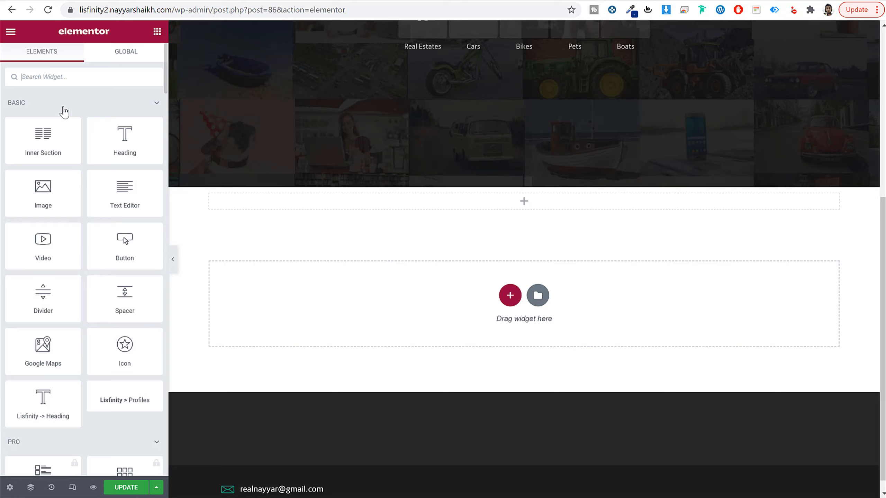
type("titl")
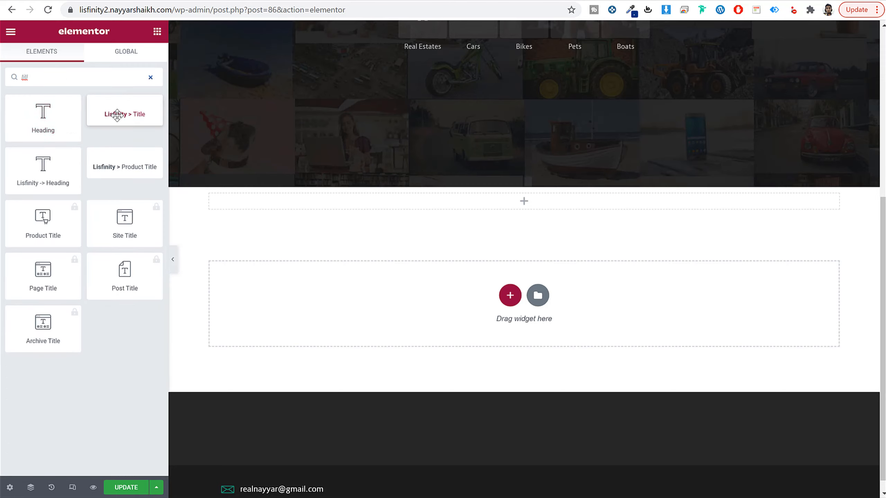
left_click_drag(116, 114, 399, 199)
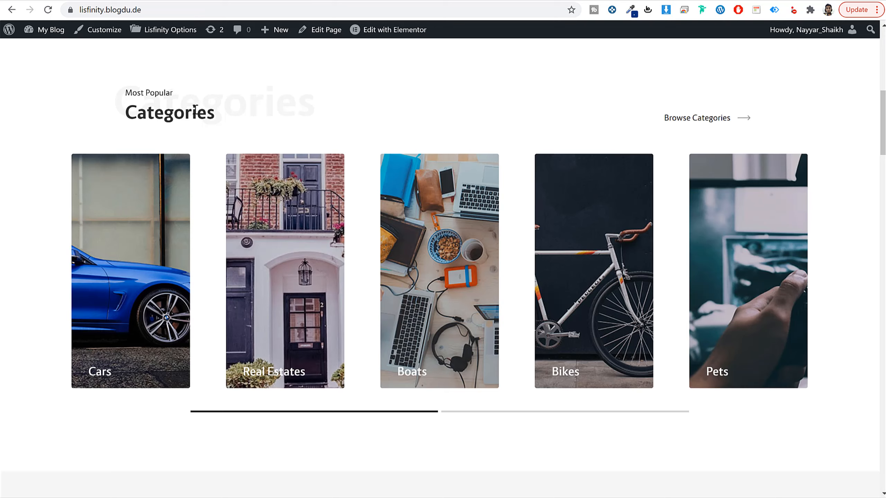
Step: Set the title widget's heading to "Categories" and its subheading to "Most Popular", matching the demo
double_click(151, 113)
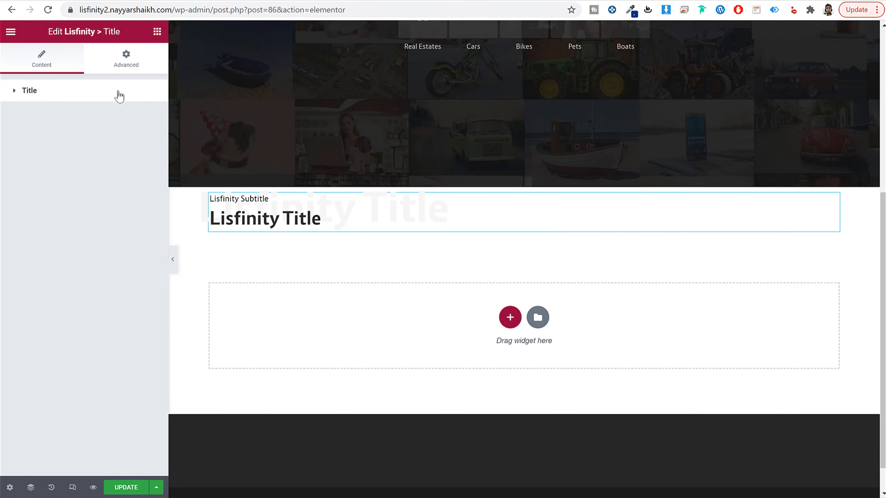
left_click(118, 93)
left_click(122, 119)
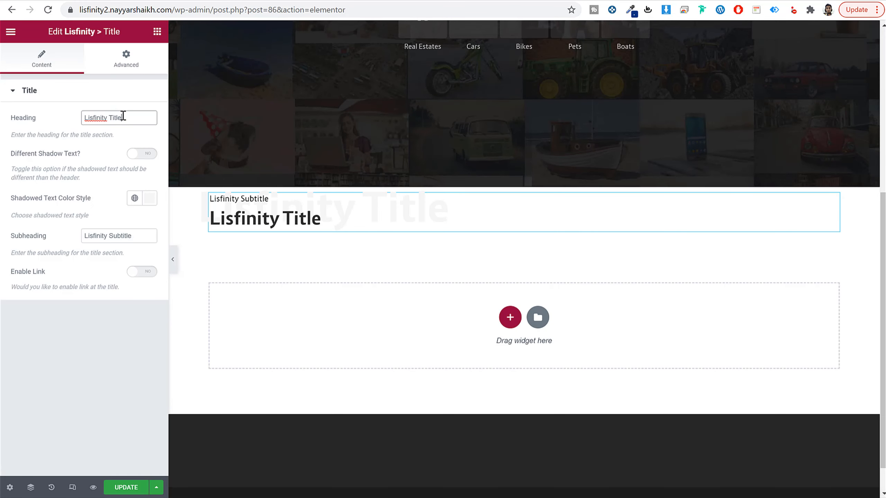
triple_click(123, 119)
type("Categories")
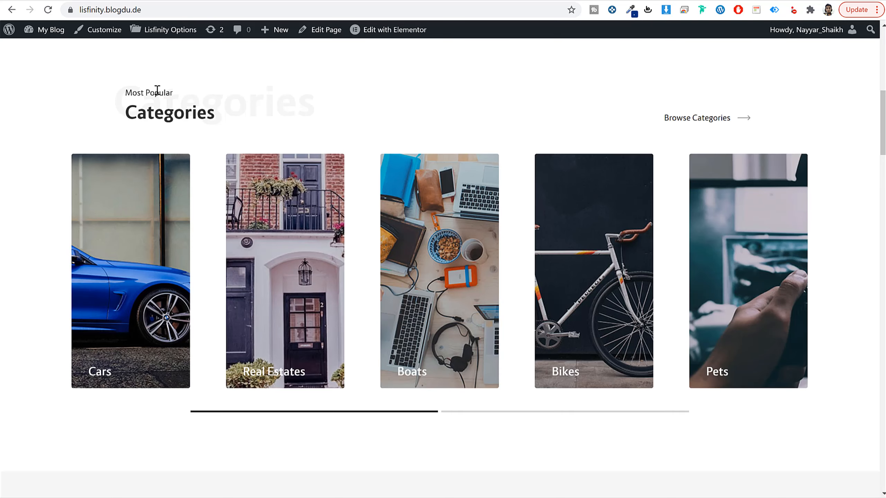
triple_click(158, 91)
key("ctrl+c")
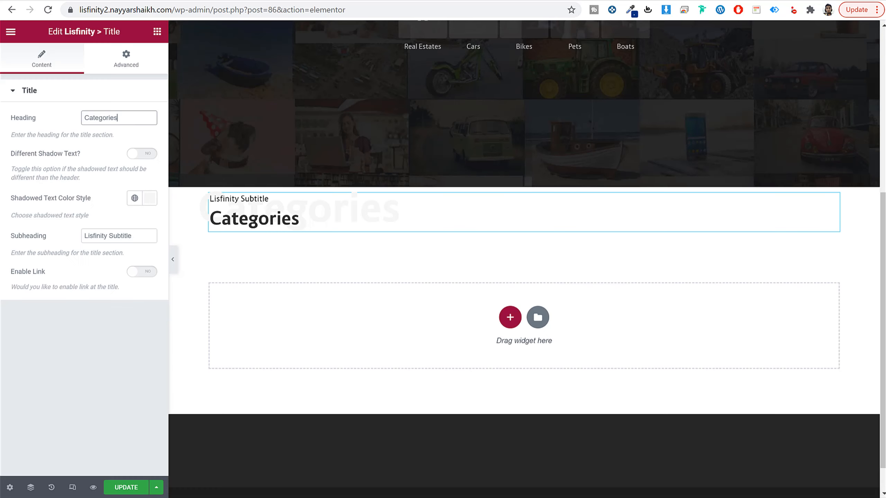
left_click(136, 235)
triple_click(135, 235)
key("ctrl+v")
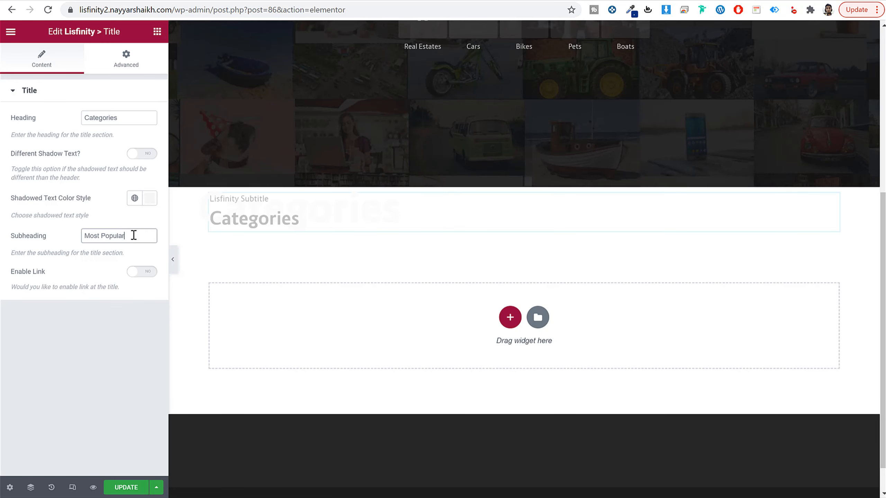
Step: Enable the title widget's link and set its text to "Browse Categories", as on the demo
left_click(146, 278)
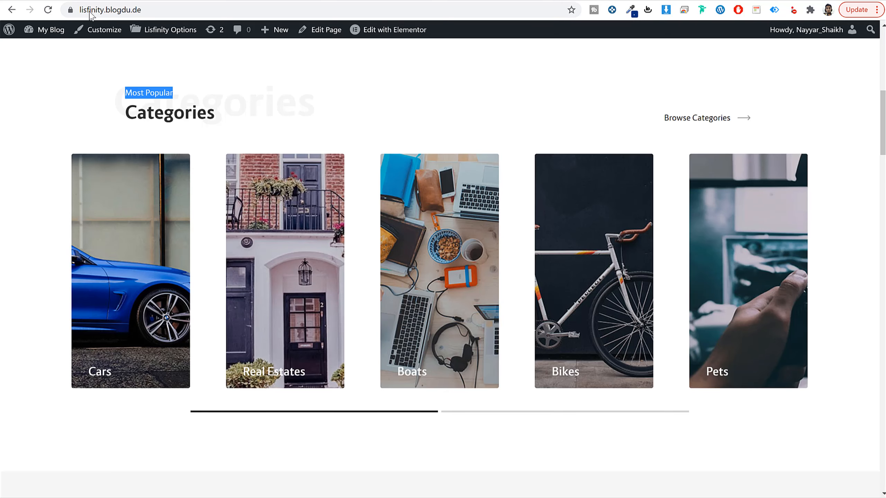
left_click(166, 119)
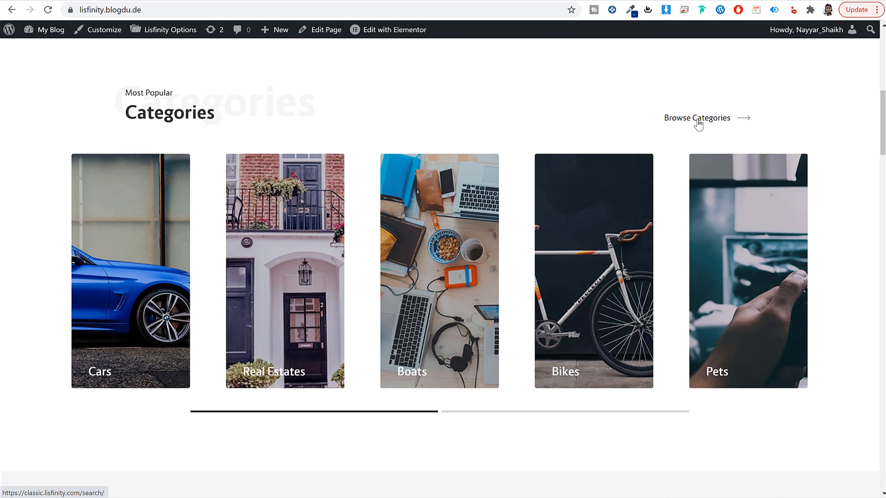
left_click_drag(668, 116, 757, 128)
left_click(757, 128)
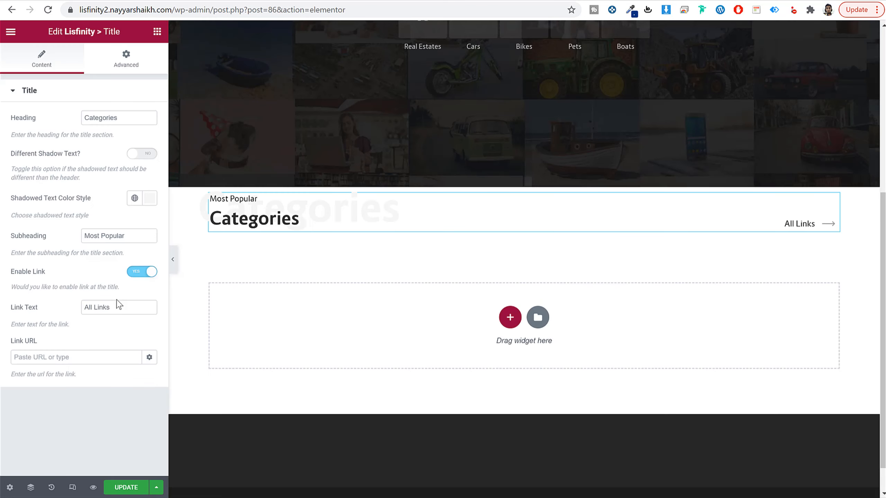
left_click_drag(113, 308, 71, 309)
type("Bro")
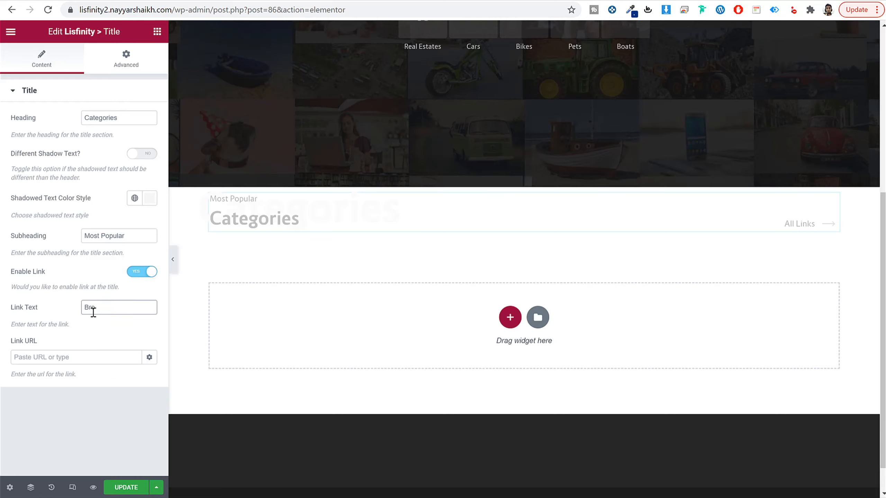
type("wse Categories")
Step: Point the Browse Categories link to the site's own /search page
left_click(59, 357)
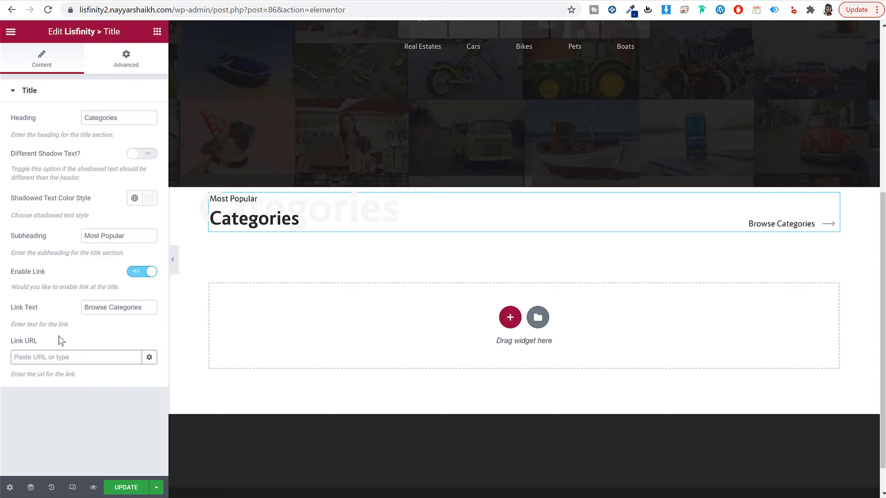
type("sear")
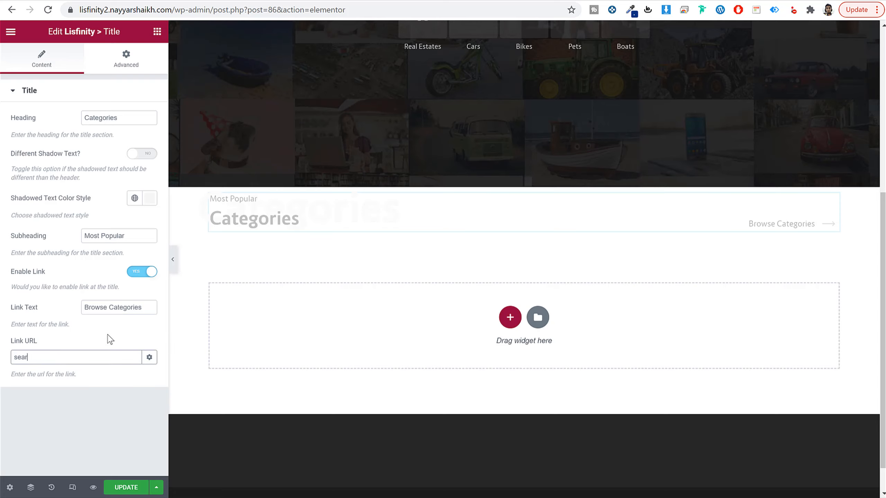
left_click(67, 391)
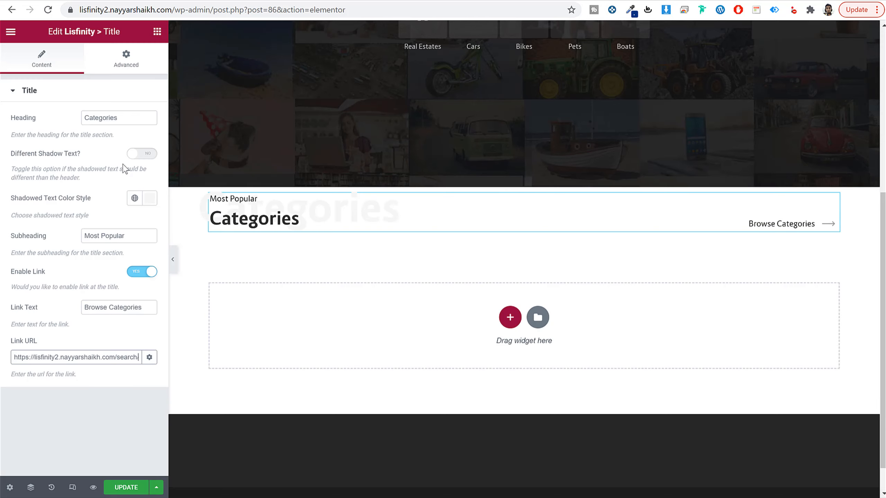
Step: Check the spacing around the demo's Categories title and set the title widget's padding to 101 px on all sides
left_click(139, 70)
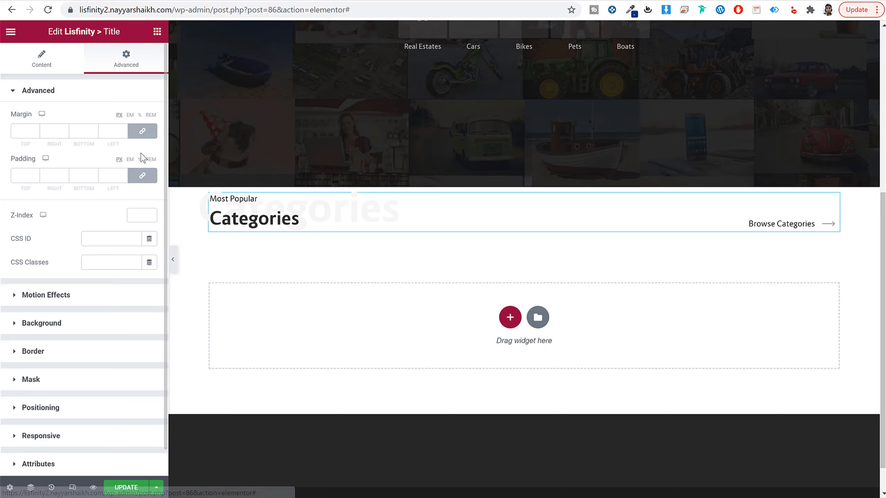
scroll(256, 144, "up", 2)
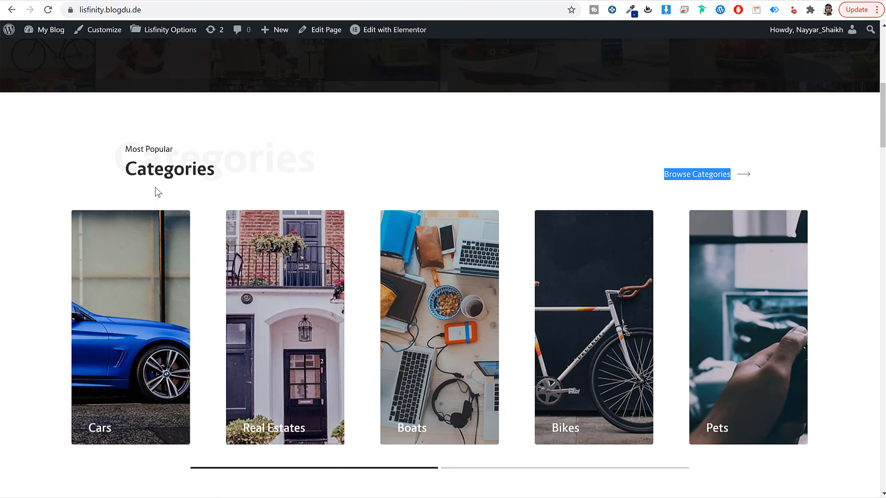
left_click_drag(114, 139, 233, 183)
left_click(207, 119)
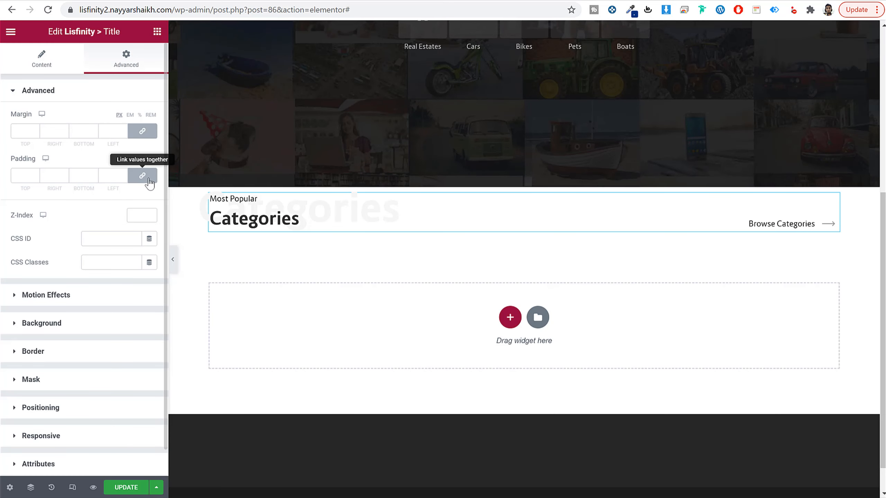
left_click(28, 177)
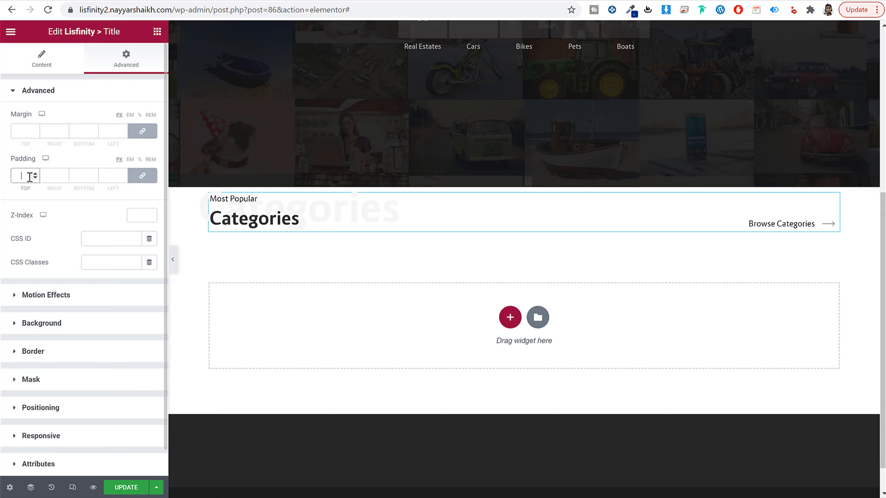
type("100")
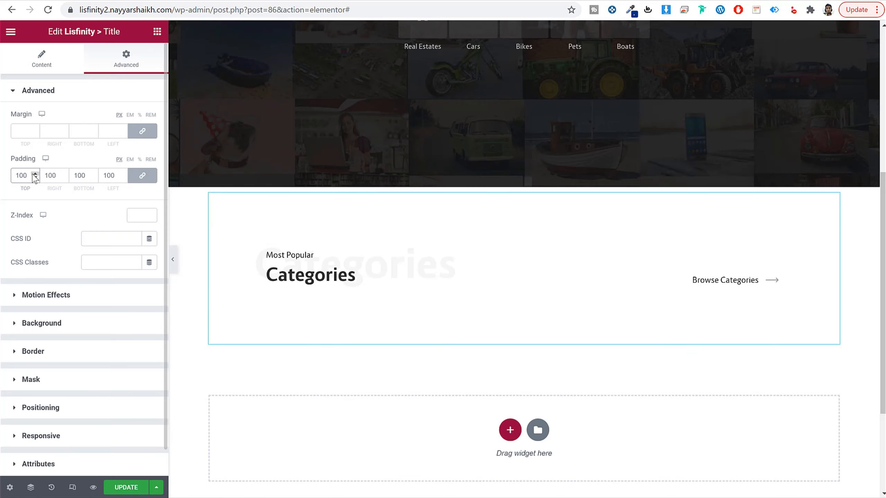
left_click(35, 173)
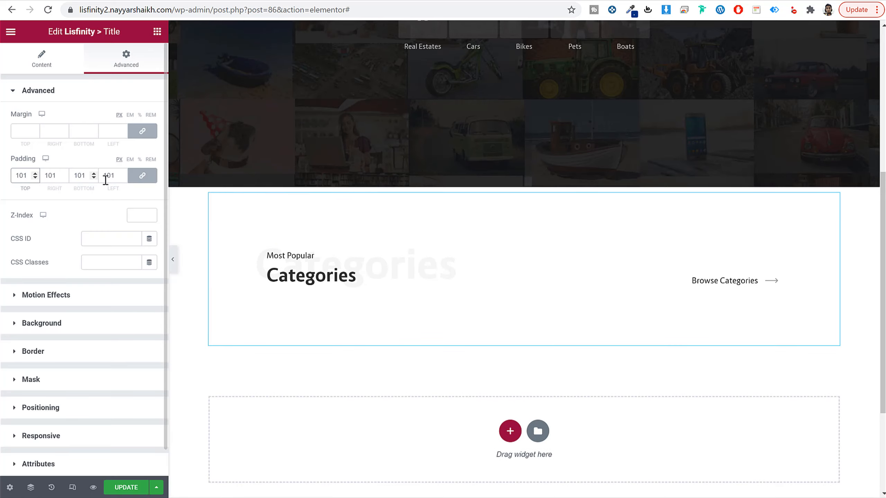
Step: Reset the title widget's padding to 0 on all sides, unlink the sides, and set the top padding to 80 px
type("0")
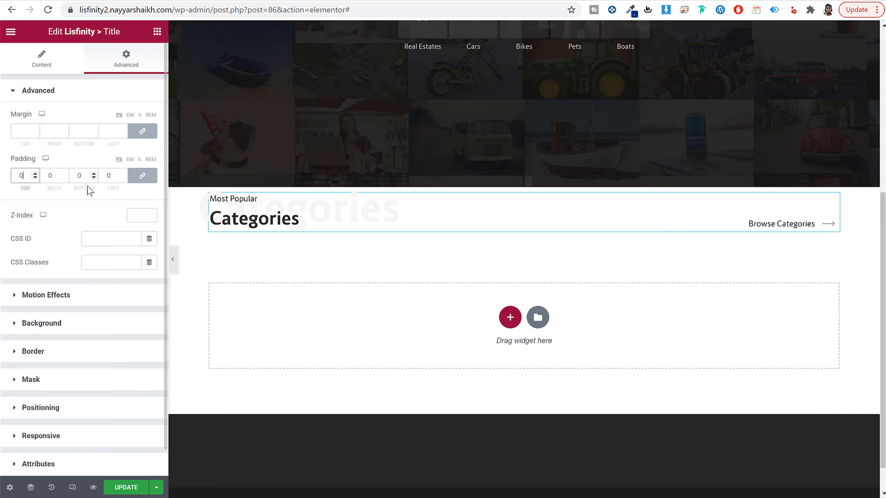
left_click(142, 175)
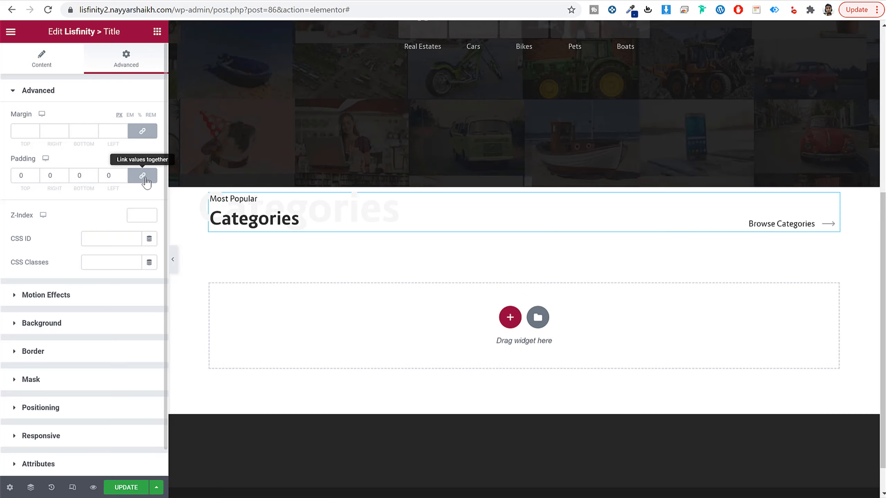
double_click(24, 176)
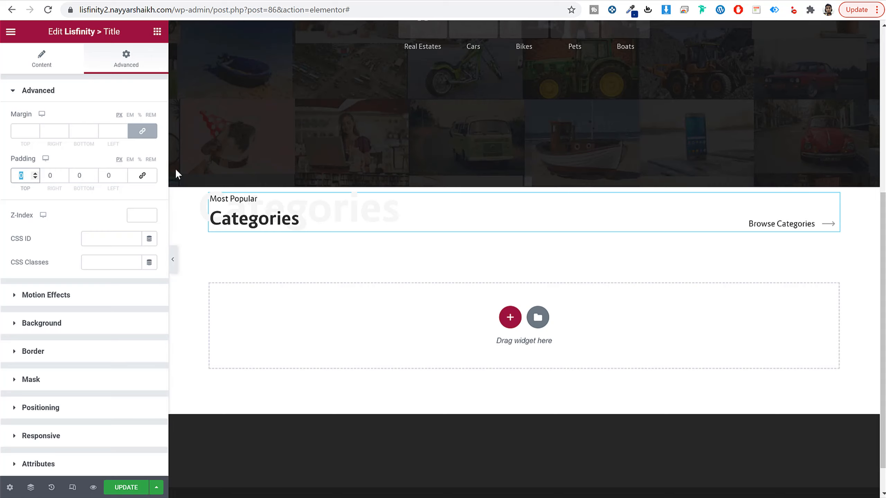
type("80")
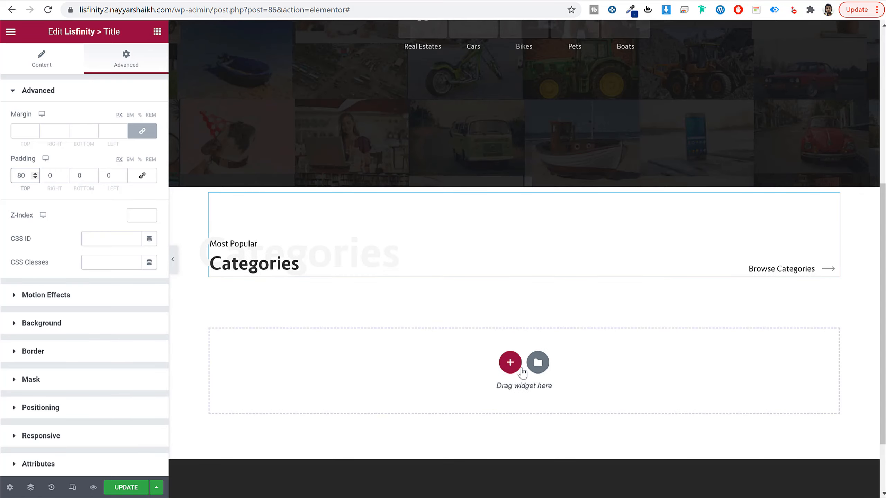
Step: Add a single-column section below the Categories title and compare with the demo's categories area
left_click(510, 364)
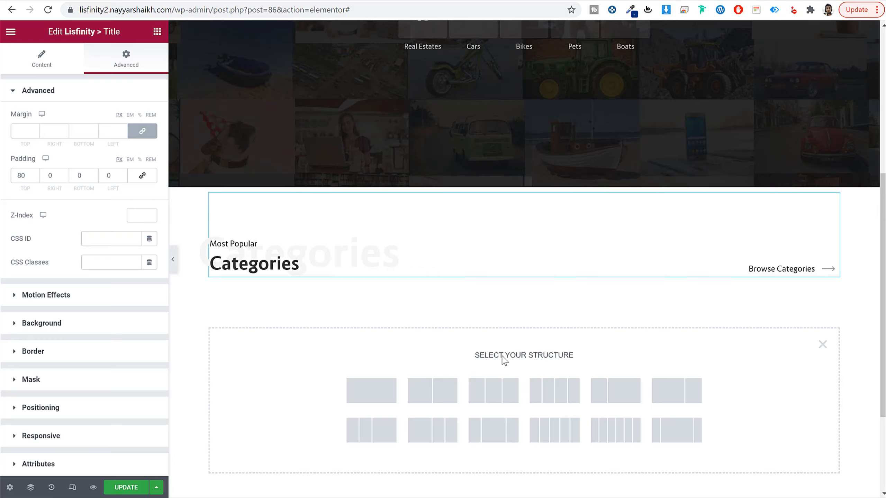
scroll(504, 362, "down", 3)
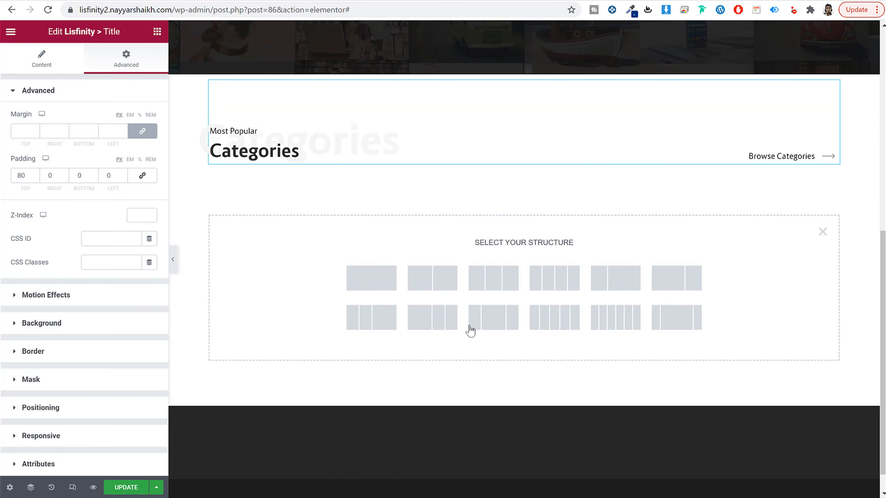
left_click(386, 279)
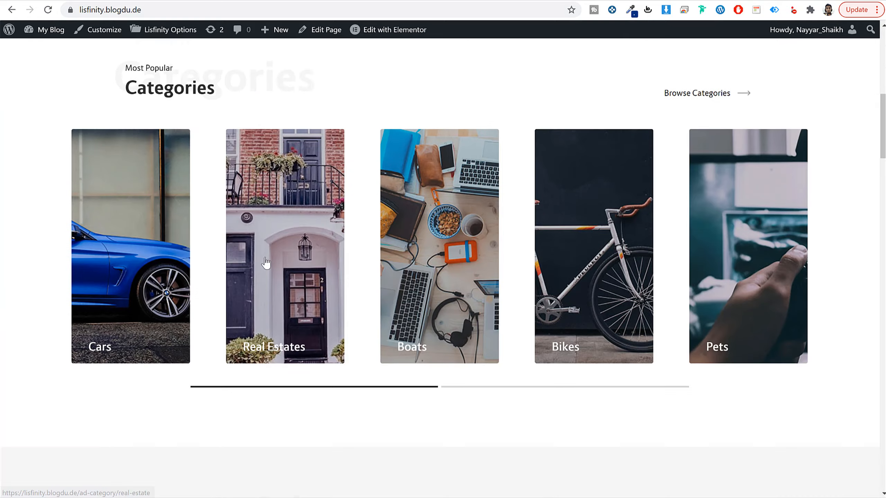
scroll(265, 262, "down", 1)
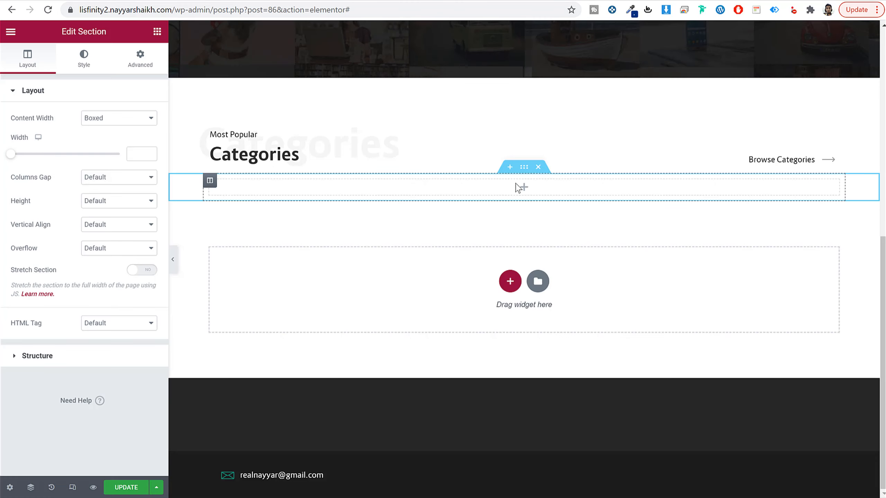
Step: Find the Lisfinity Category Carousel widget with a "caro" search and place it in the new empty section
left_click(520, 187)
left_click(103, 75)
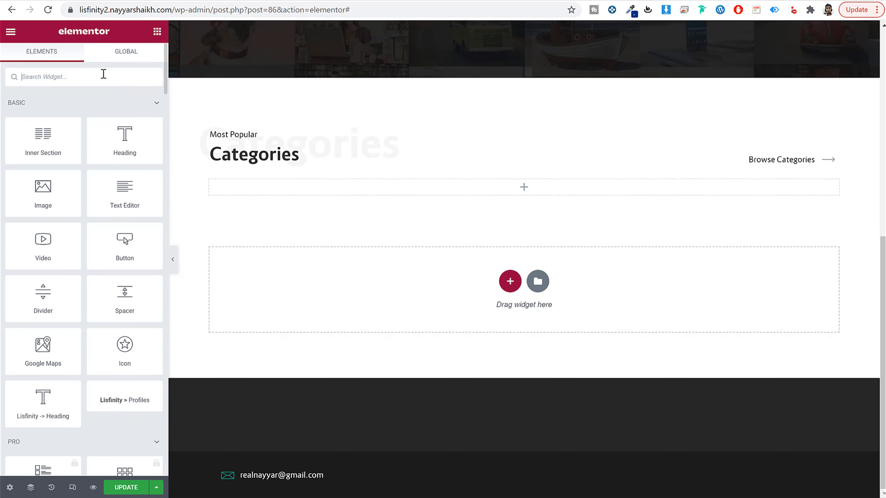
type("ca")
type("rc")
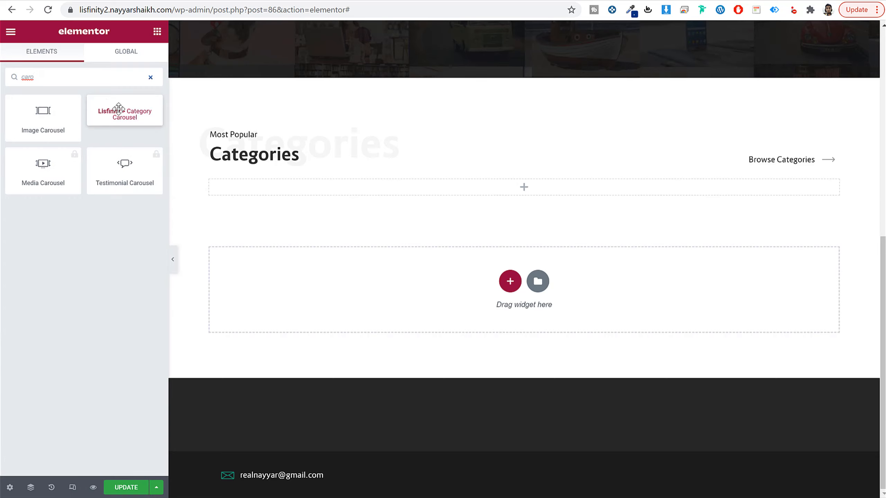
left_click_drag(119, 109, 445, 181)
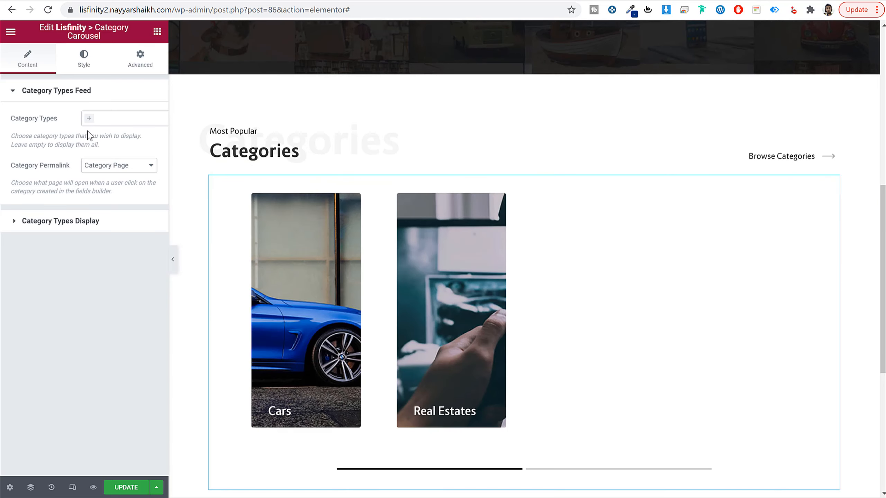
left_click(118, 121)
left_click(55, 158)
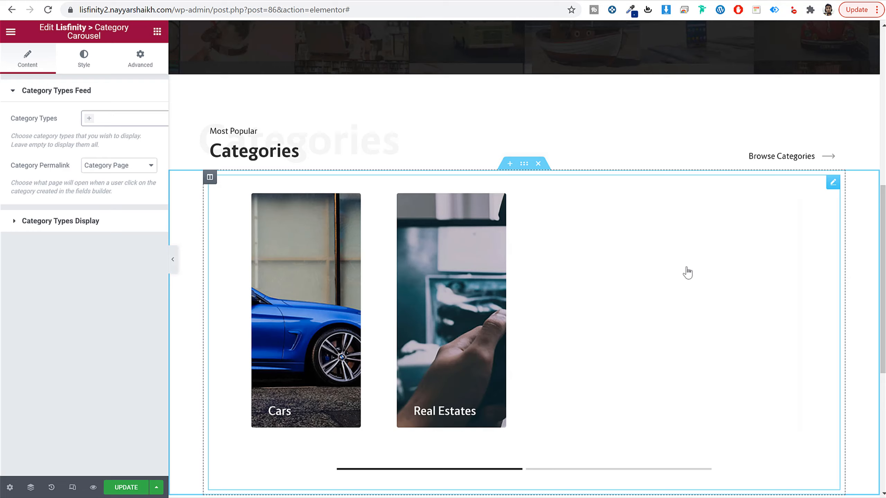
left_click(610, 471)
left_click(417, 470)
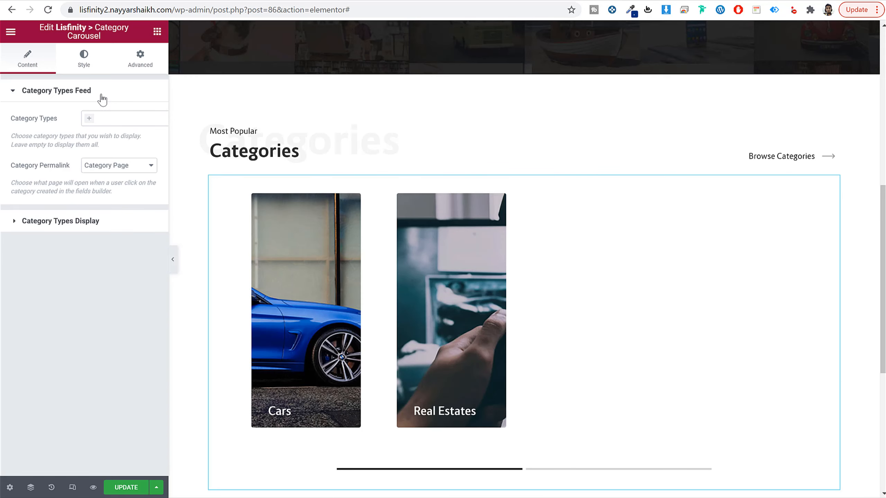
Step: Set the category carousel's vertical columns gap to 0 in its layout style settings
left_click(82, 61)
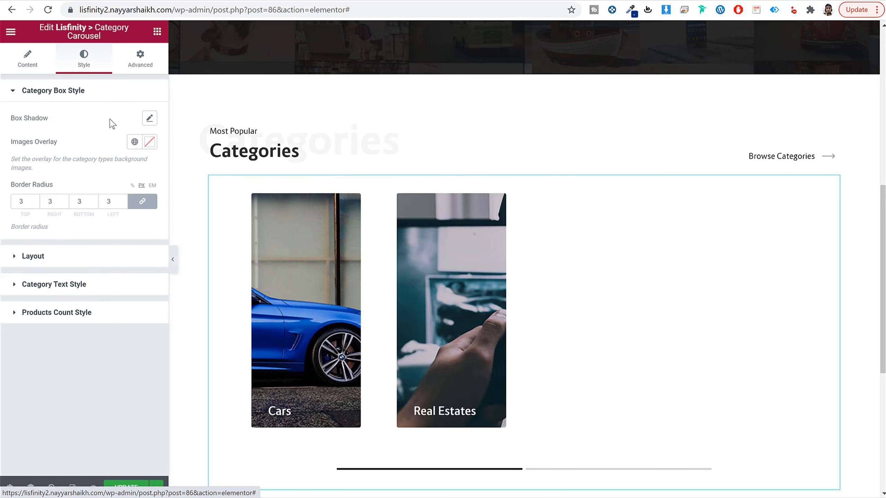
left_click(74, 256)
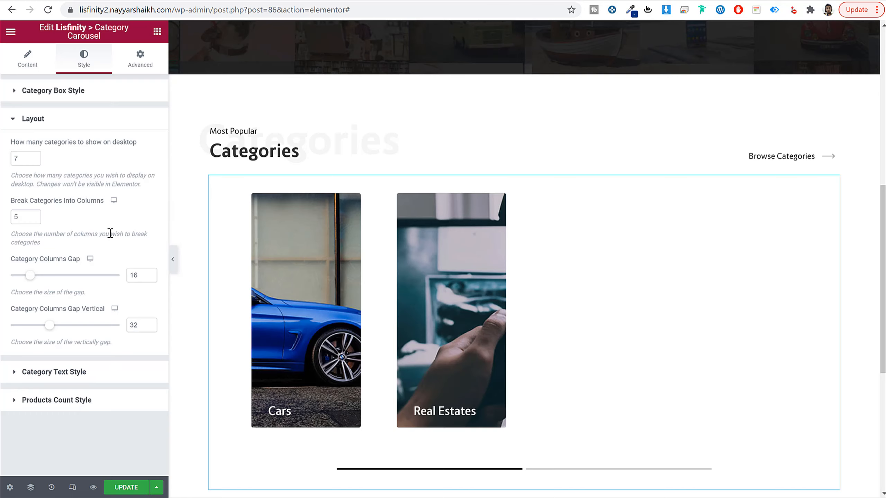
double_click(138, 325)
type("0")
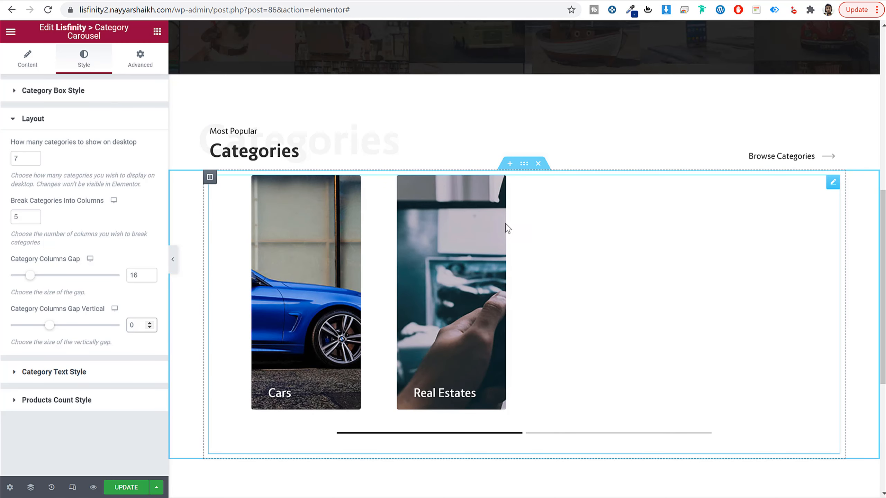
Step: Set the content width of the carousel's section to Full Width
left_click(524, 165)
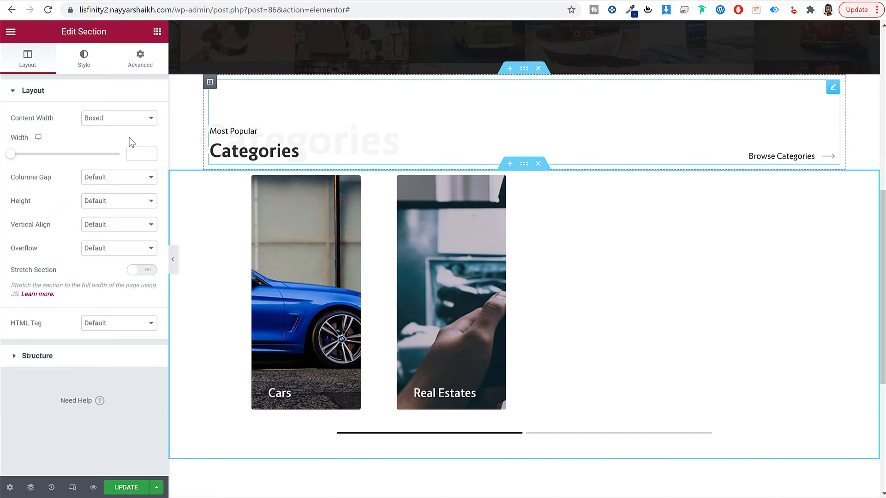
left_click(112, 120)
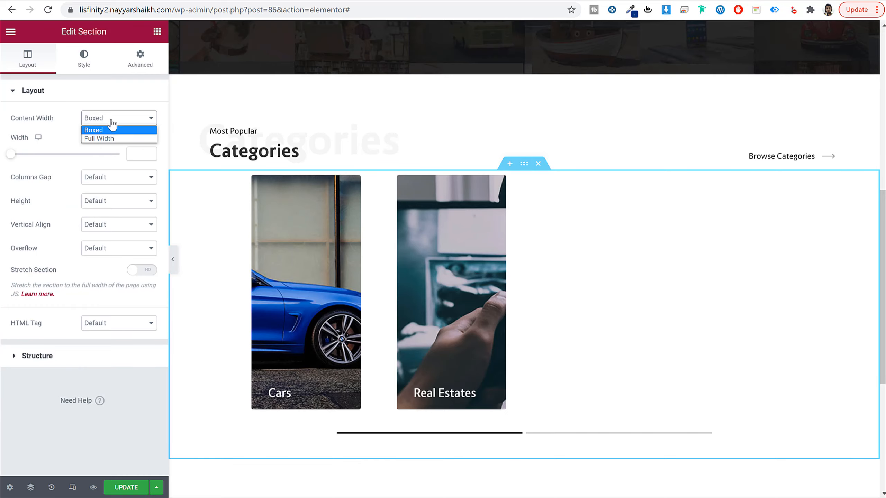
left_click(113, 139)
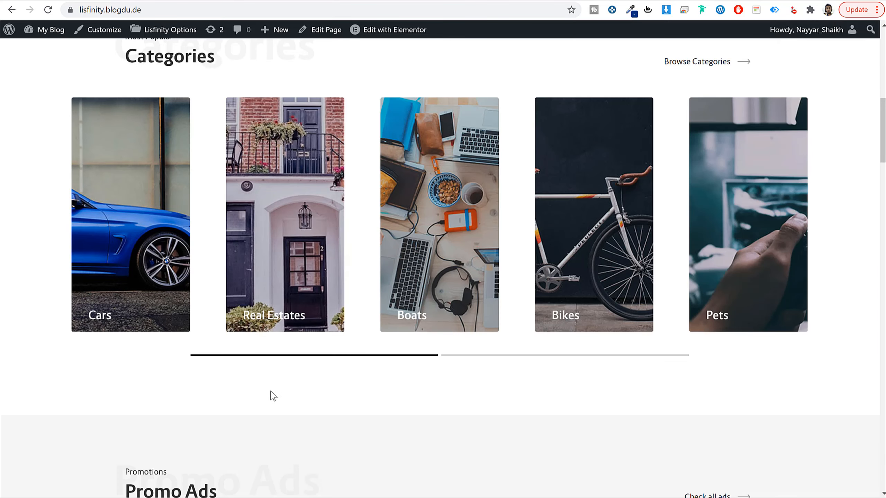
Step: Check the demo's spacing and set the carousel section's padding, unlinked, to 30 px top, 60 px bottom and 0 on the sides
scroll(273, 396, "up", 3)
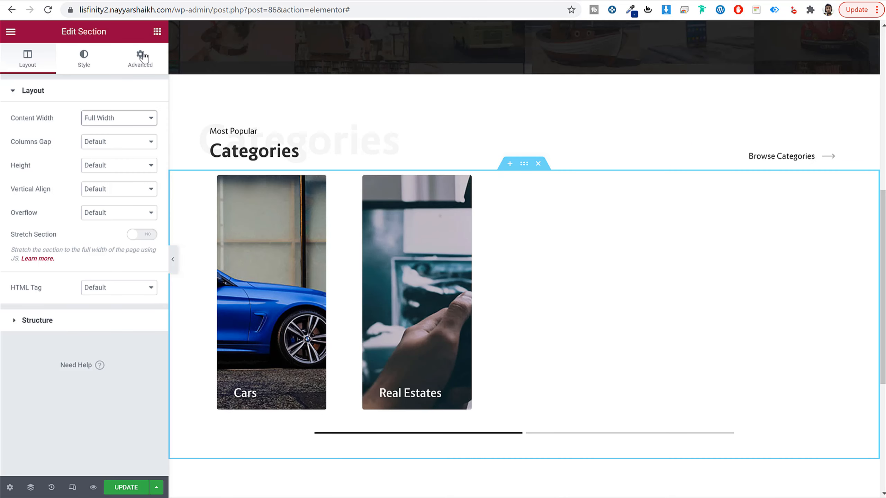
left_click(140, 56)
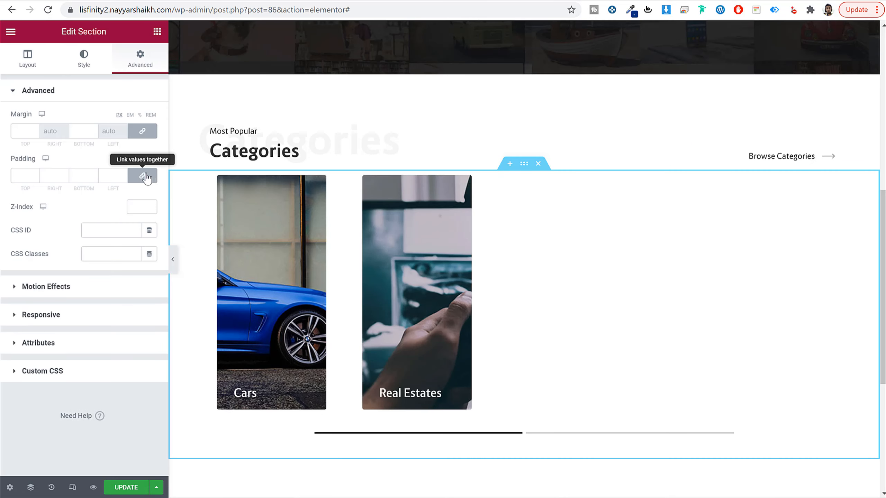
left_click(146, 178)
left_click(14, 174)
type("30")
key("Tab")
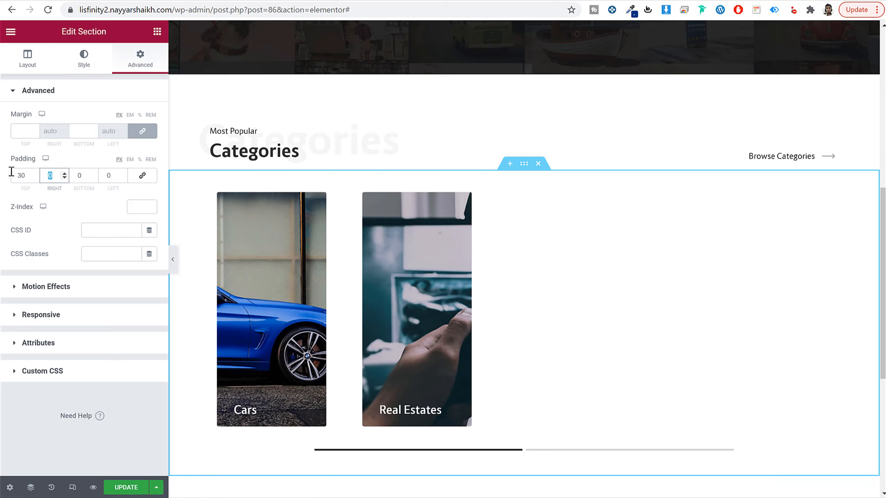
key("Tab")
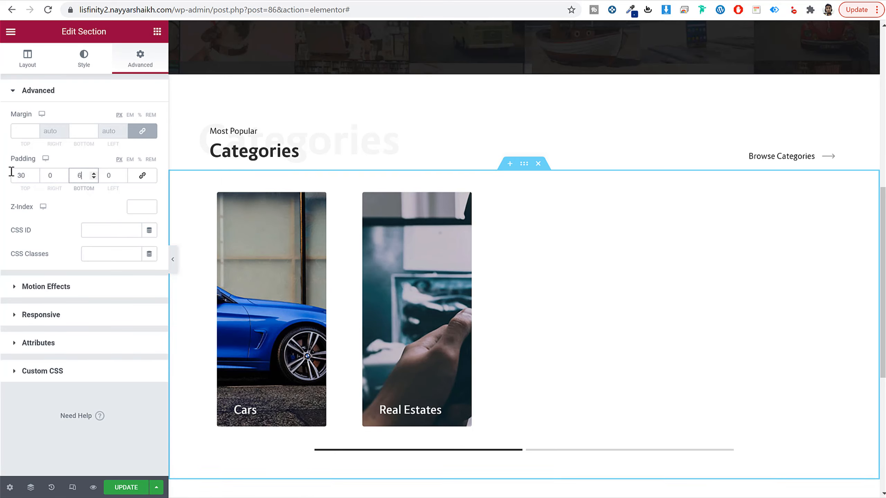
type("60")
scroll(450, 288, "down", 3)
scroll(401, 307, "up", 5)
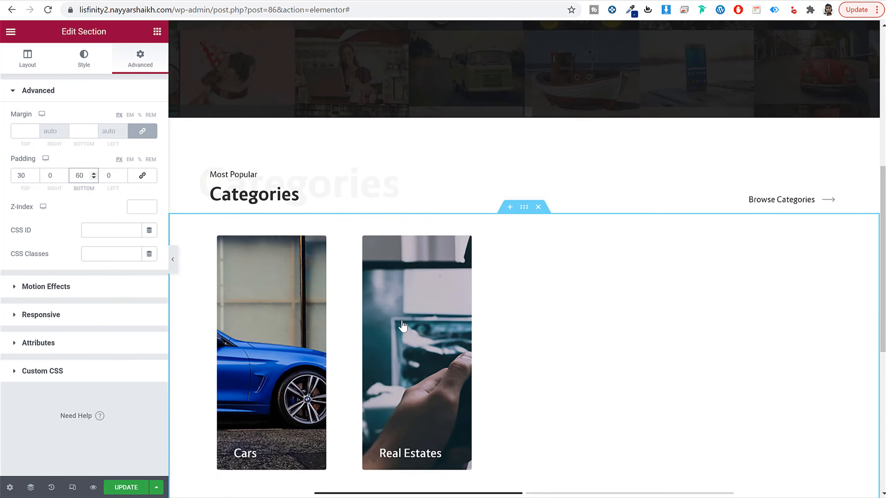
Step: Save the Home page and briefly preview the categories section with the editor panel hidden
left_click(123, 487)
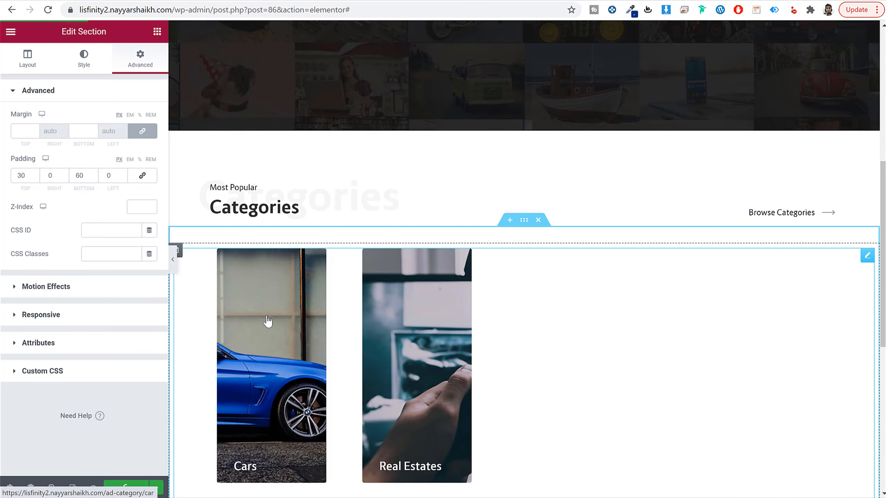
left_click(174, 263)
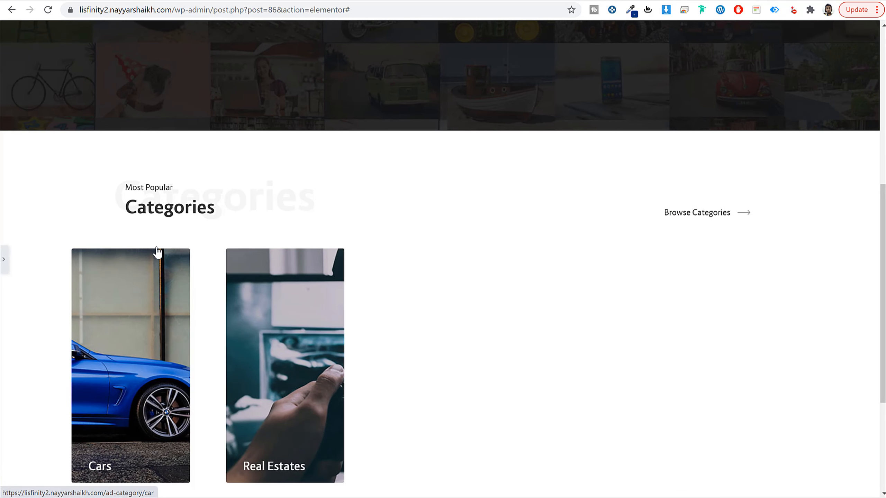
left_click(3, 262)
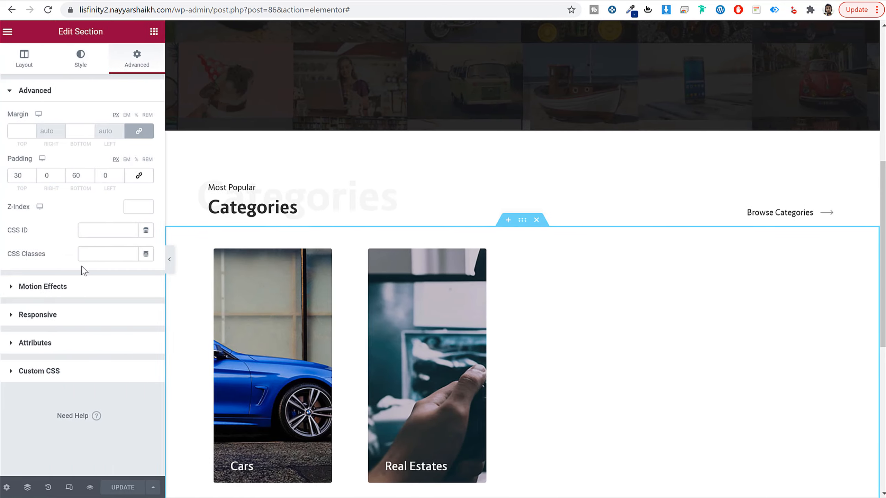
Step: Add another single-column section below the category carousel
scroll(499, 244, "down", 10)
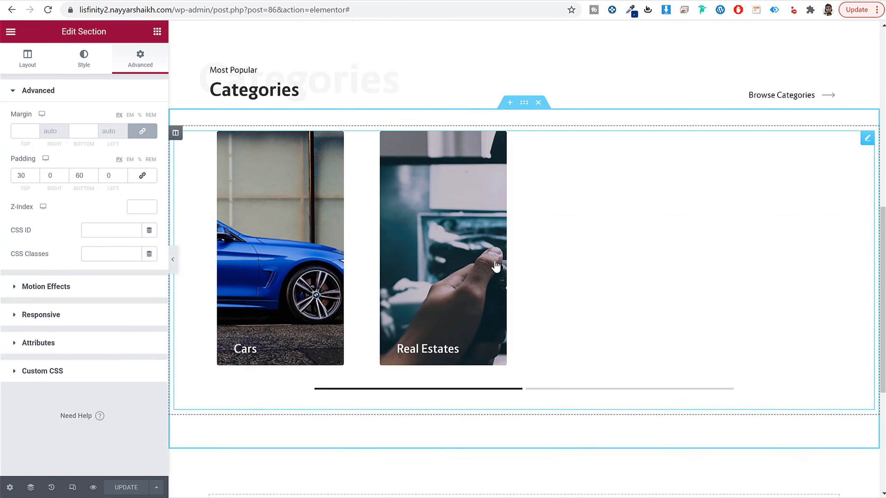
left_click(510, 281)
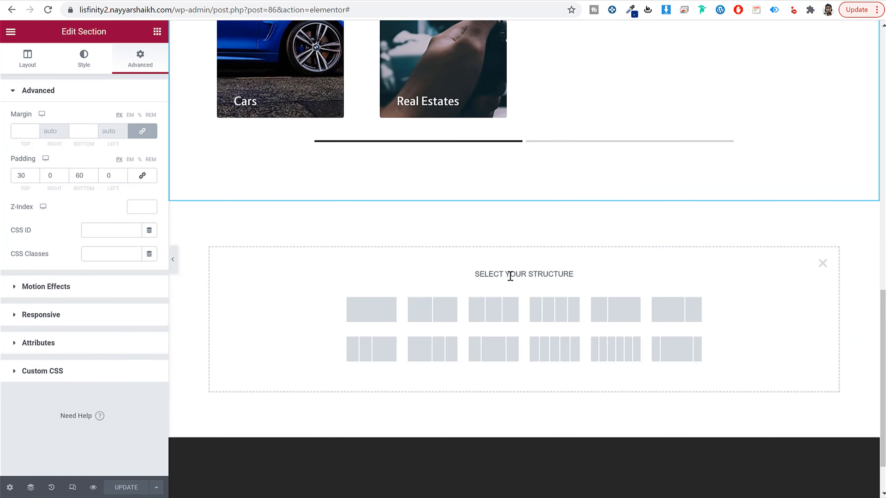
left_click(386, 318)
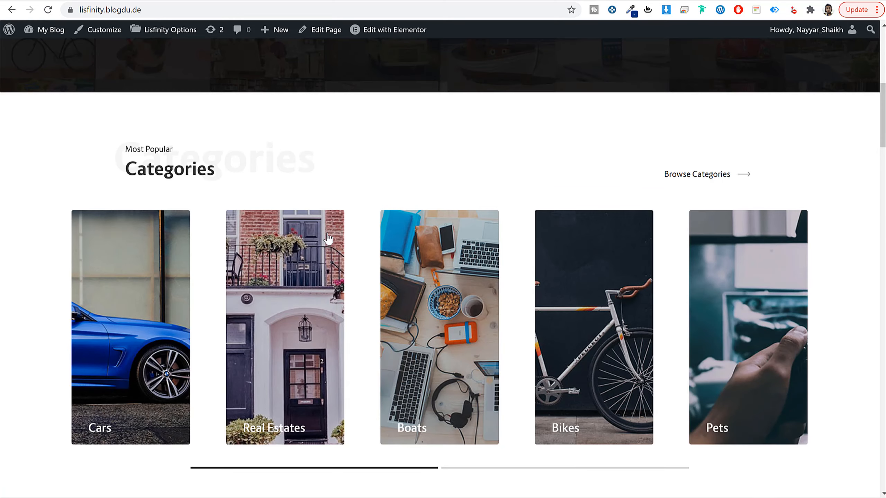
Step: Check the demo's Promo Ads section and place a Lisfinity Title widget in the new section
scroll(342, 271, "down", 10)
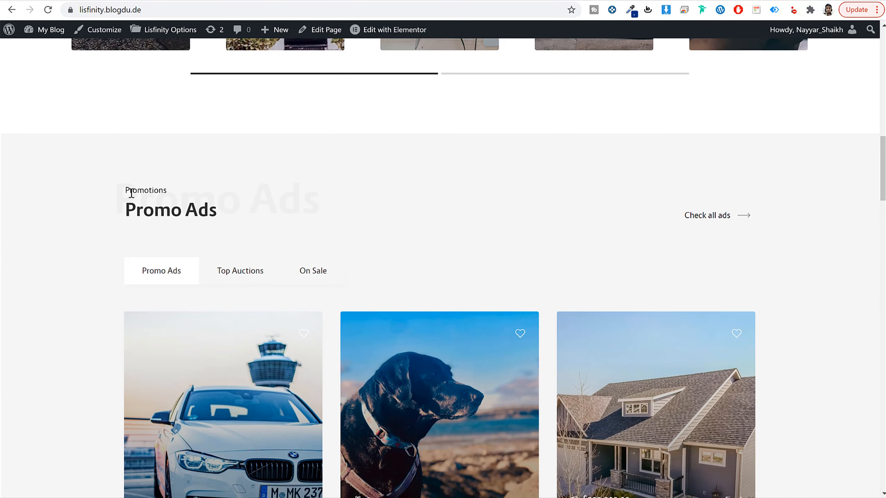
left_click(214, 1)
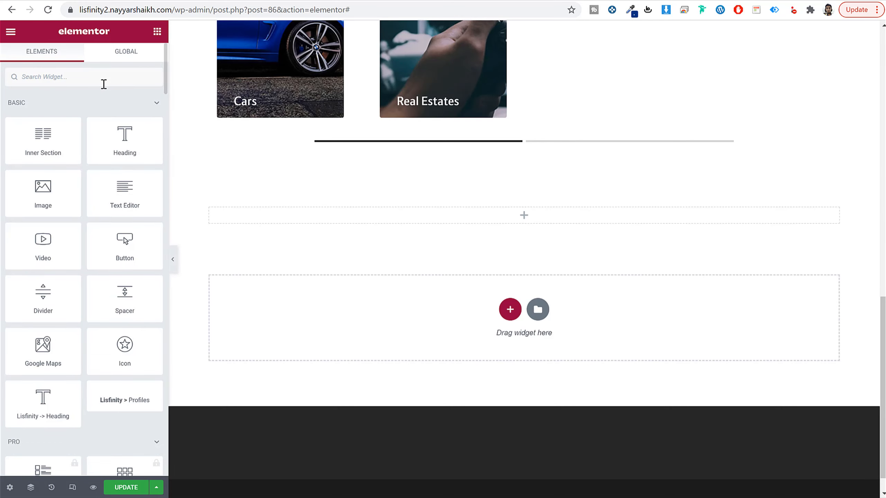
type("titl")
left_click_drag(137, 111, 471, 216)
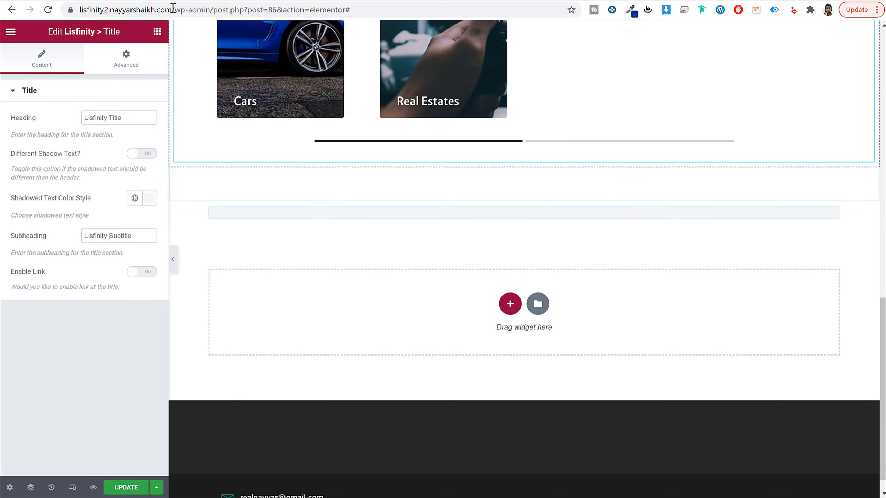
Step: Copy the "Promo Ads" title from the demo and use it as the new title widget's heading
left_click(101, 1)
double_click(191, 207)
left_click(191, 207)
key("ctrl+c")
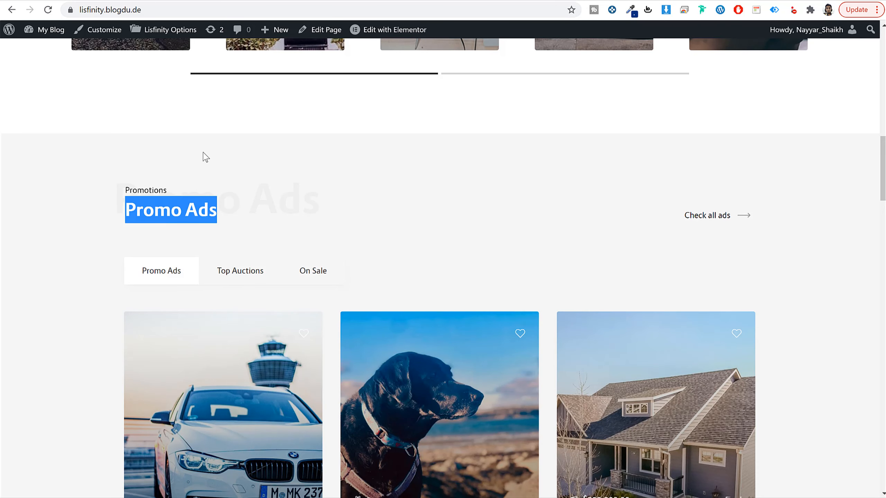
left_click(185, 2)
left_click(141, 118)
key("ctrl+a")
key("ctrl+v")
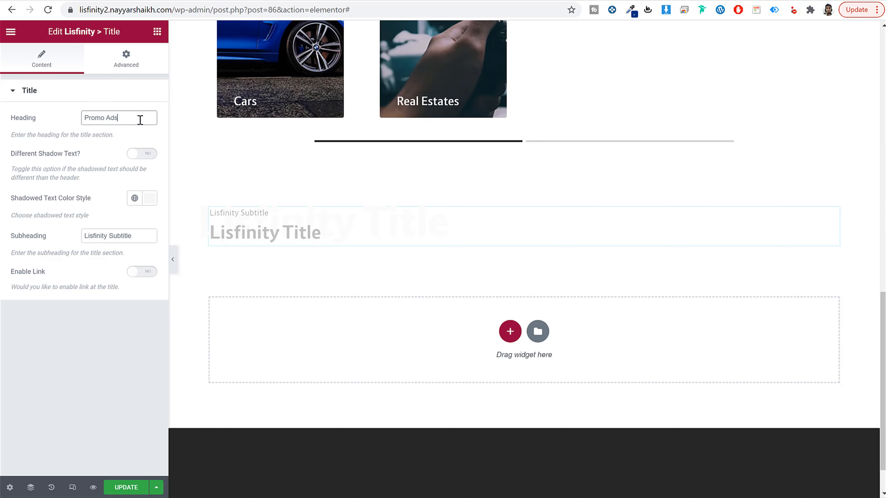
Step: Copy the "Promotions" subtitle from the demo and use it as the title widget's subheading
left_click(89, 3)
double_click(160, 190)
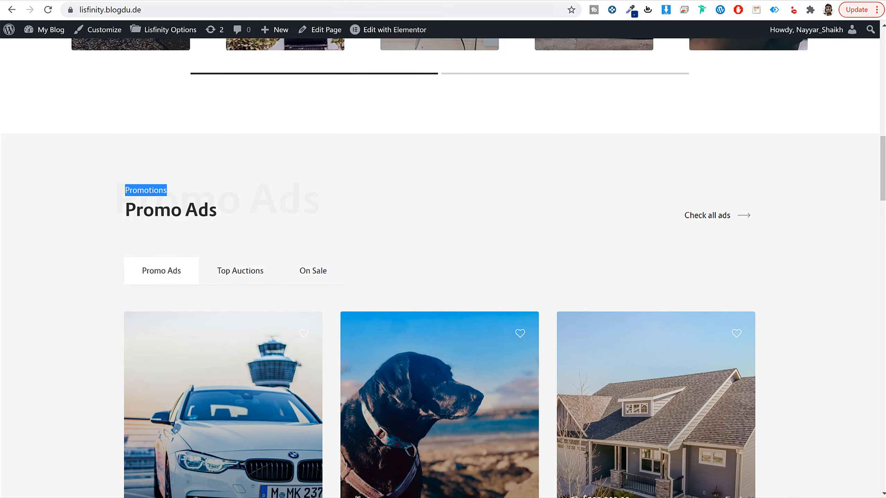
key("ctrl+c")
left_click(186, 1)
left_click(125, 235)
key("ctrl+a")
key("ctrl+v")
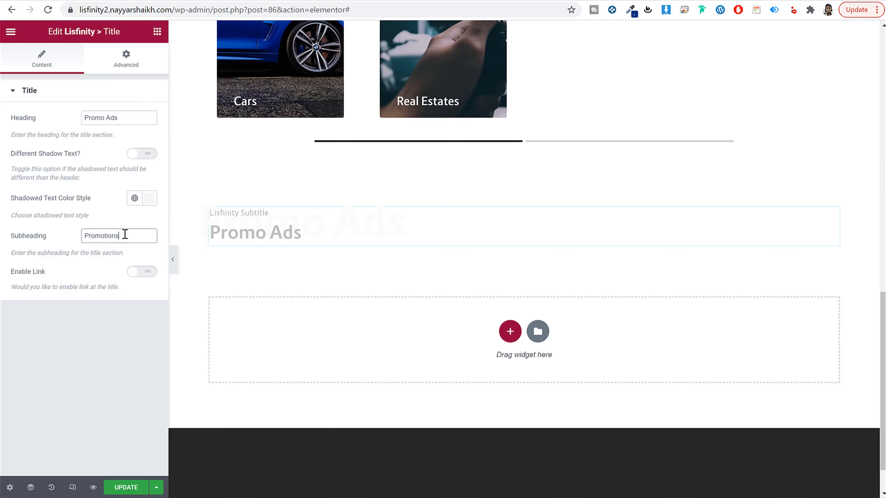
Step: Enable the title widget's link and set its text to "Check all ads", copied from the demo
left_click(147, 272)
left_click(60, 1)
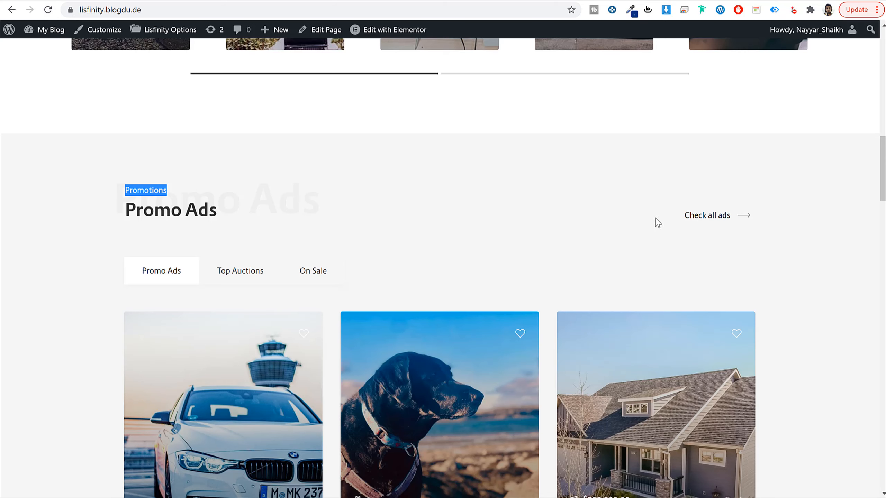
left_click_drag(682, 209, 733, 215)
key("ctrl+Tab")
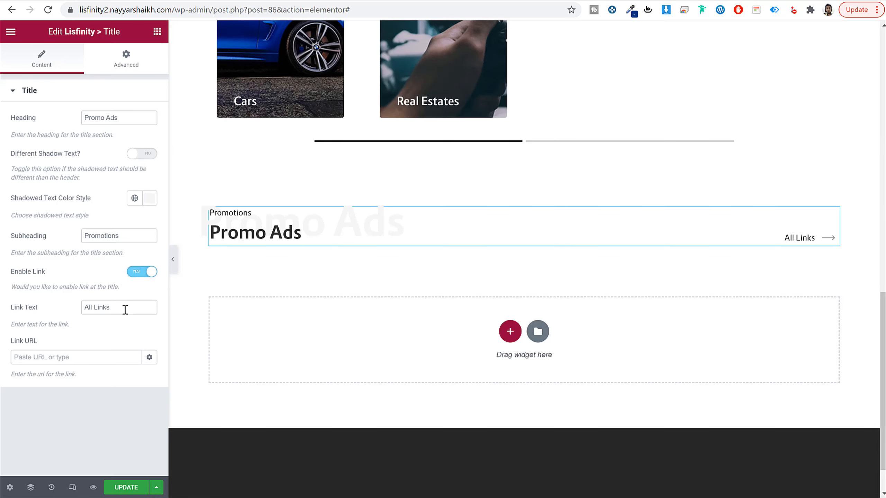
left_click(111, 357)
triple_click(126, 303)
key("ctrl+v")
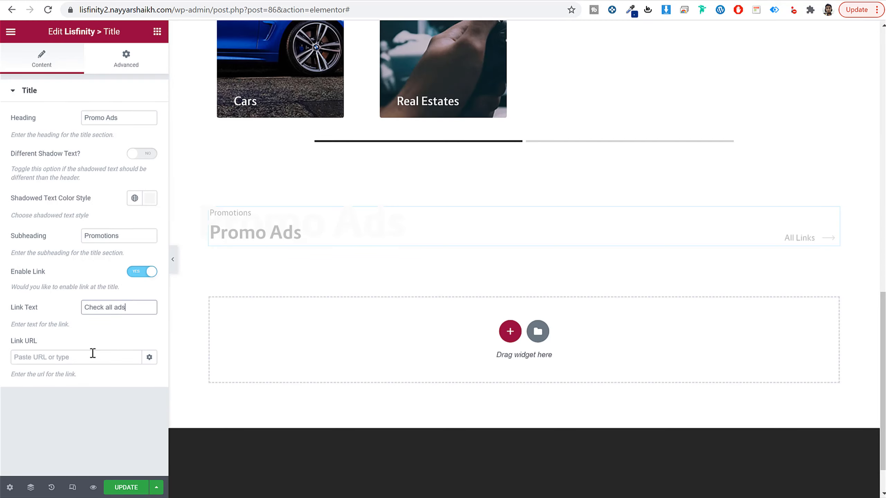
Step: Look up "sea" for the title link's URL and pick a suggested page
left_click(93, 353)
type("s")
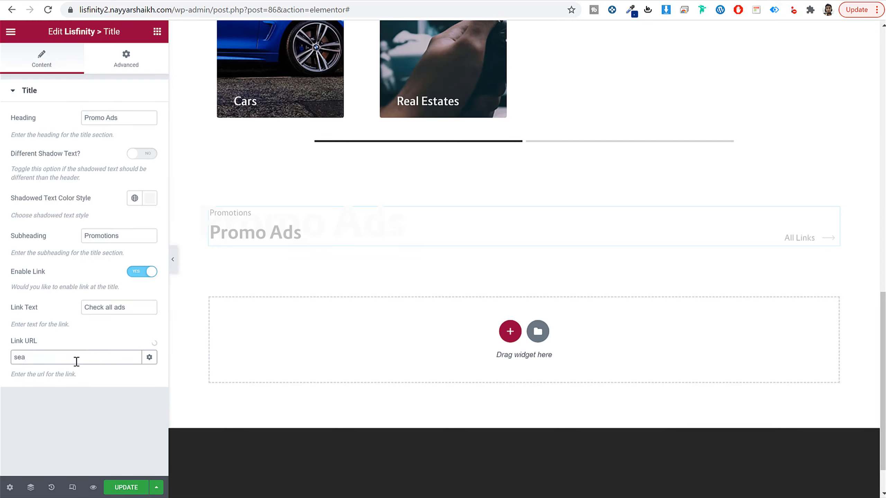
type("ea")
left_click(60, 377)
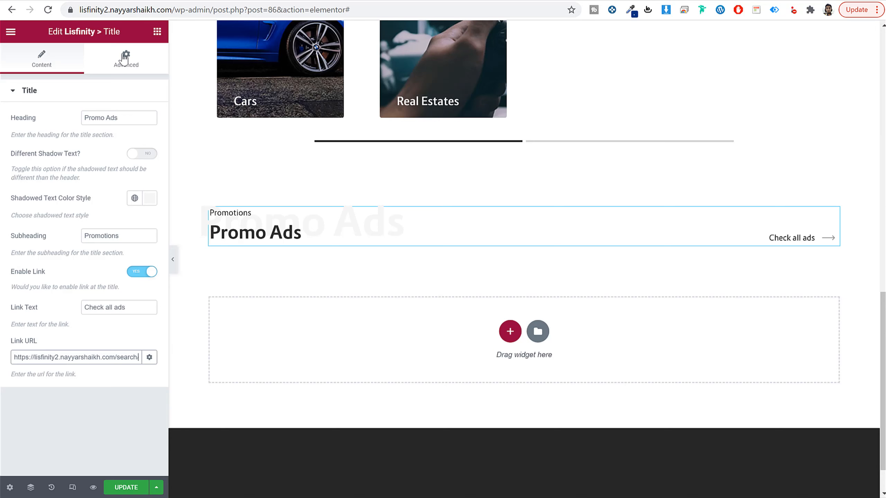
Step: Set the title widget's bottom padding to 40 px, leaving the other sides at 0
left_click(126, 58)
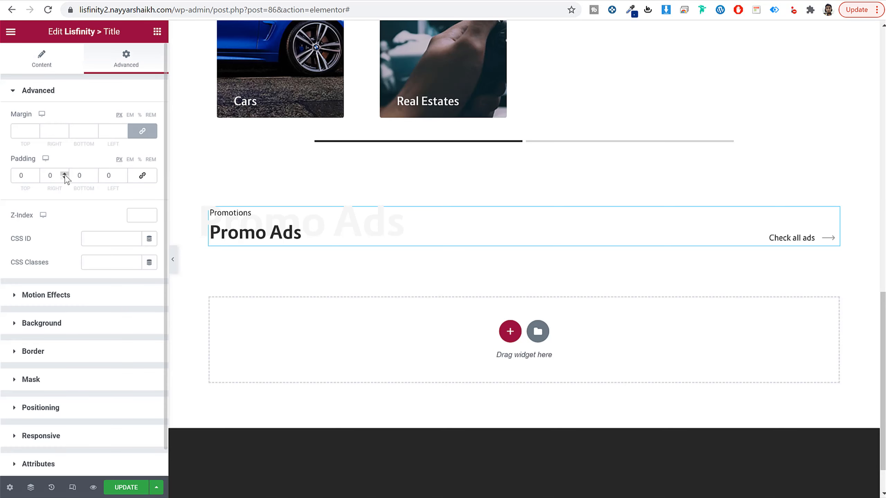
left_click(81, 175)
type("40")
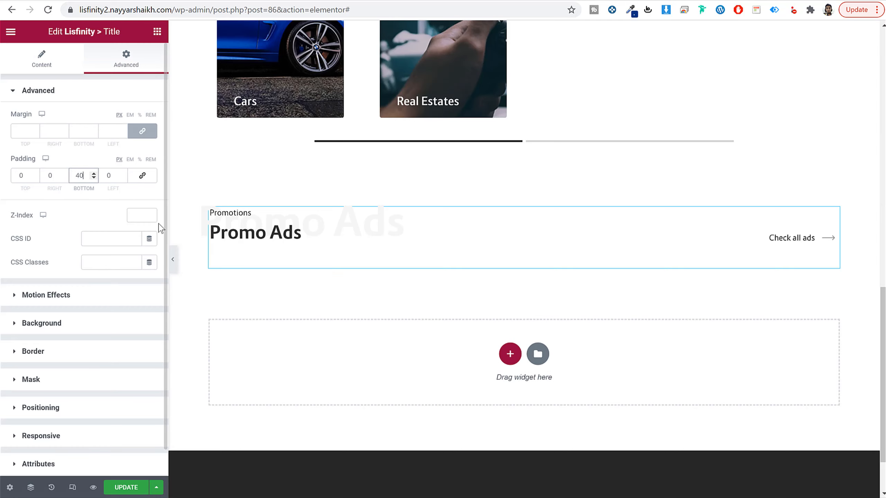
Step: Check the demo's Promo Ads tabs and place a Lisfinity Ads widget below the Promo Ads title
left_click(157, 33)
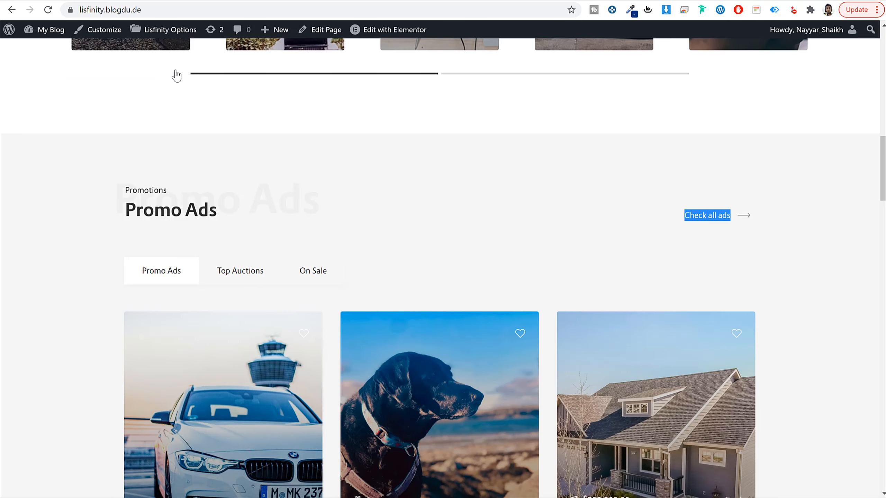
scroll(174, 75, "down", 5)
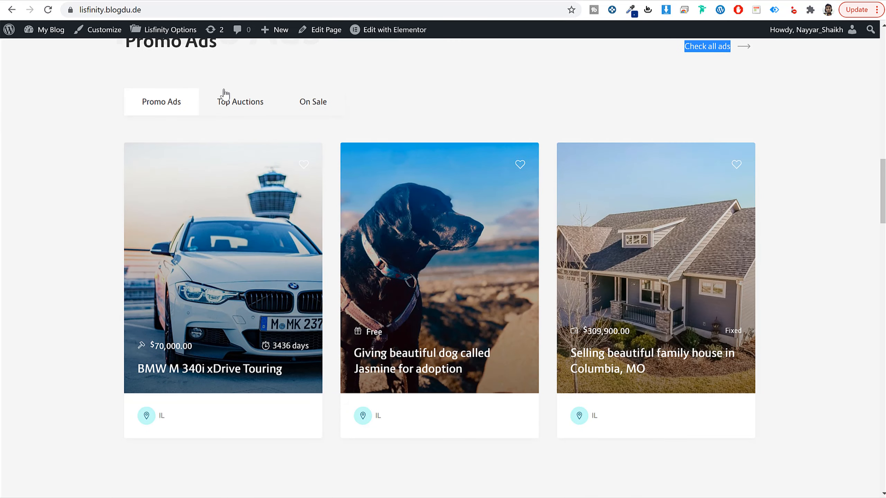
left_click(225, 94)
left_click(311, 101)
left_click(192, 104)
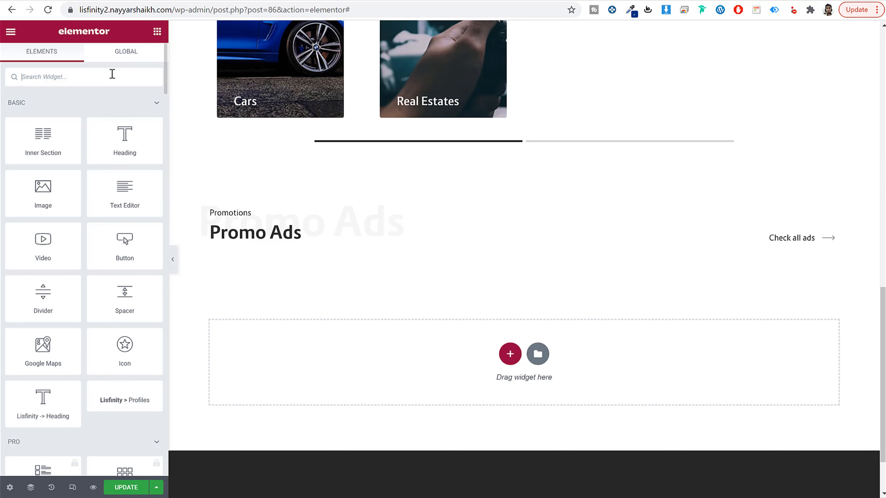
left_click(113, 73)
type("ads")
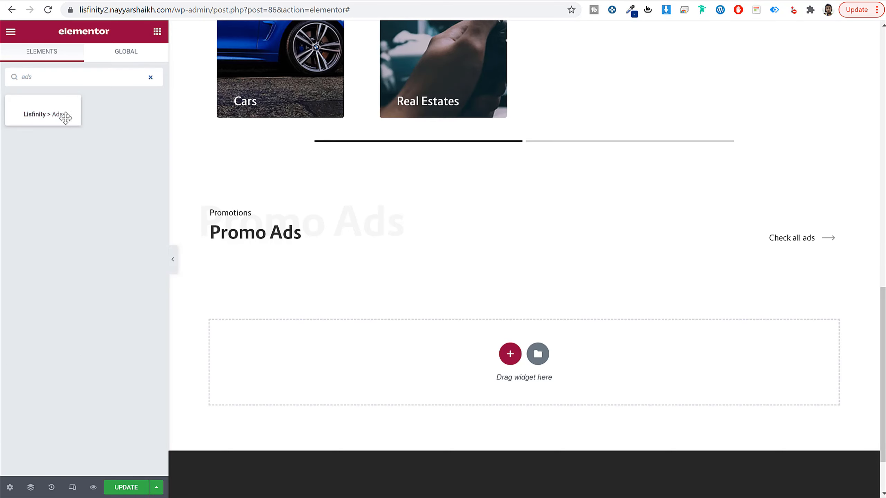
left_click_drag(43, 111, 325, 249)
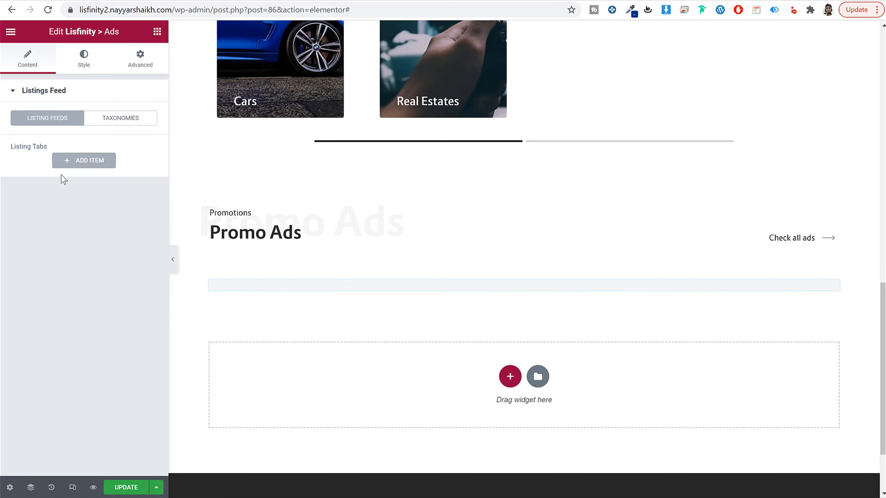
Step: Add a listing tab to the Ads widget, titled "Cars" with listing type Car
left_click(79, 162)
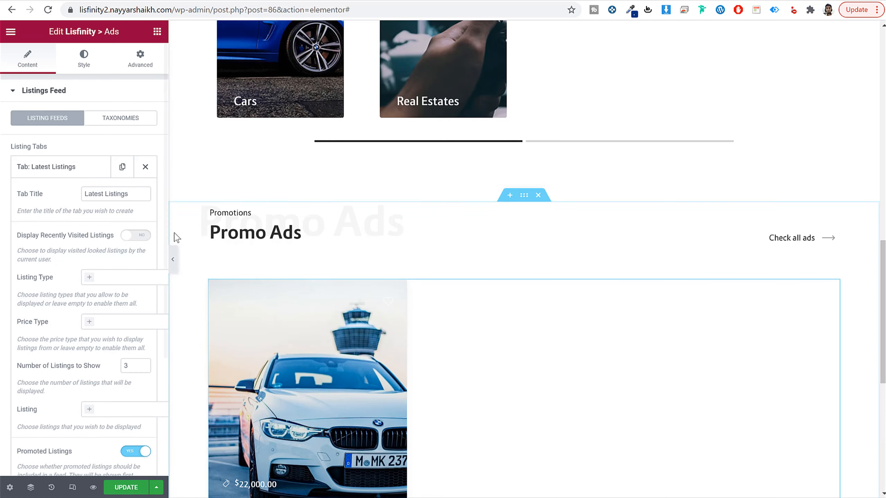
scroll(381, 254, "down", 2)
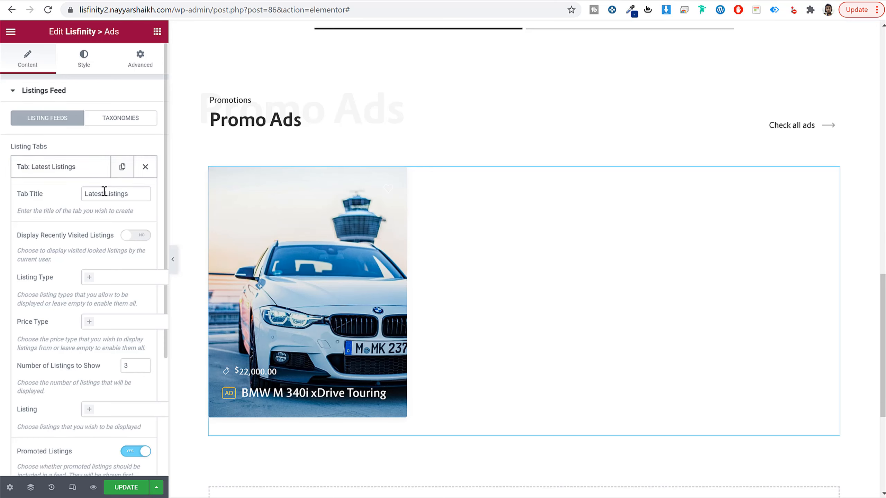
triple_click(117, 195)
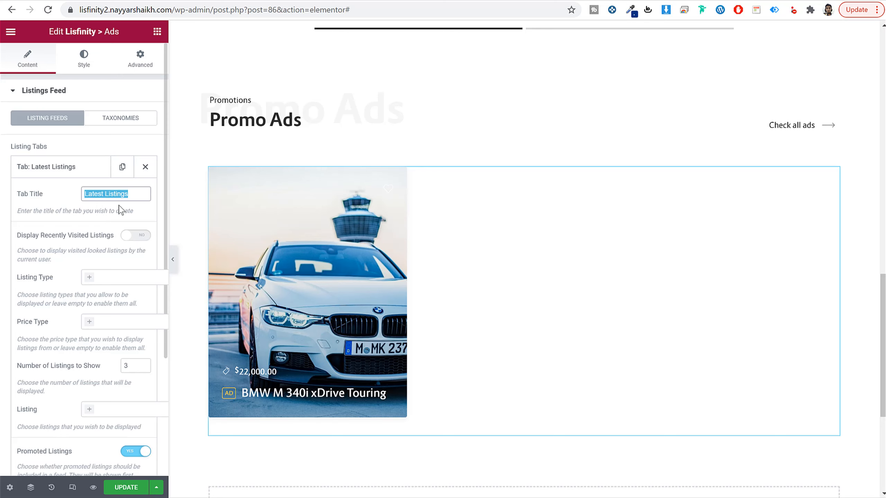
scroll(73, 278, "down", 3)
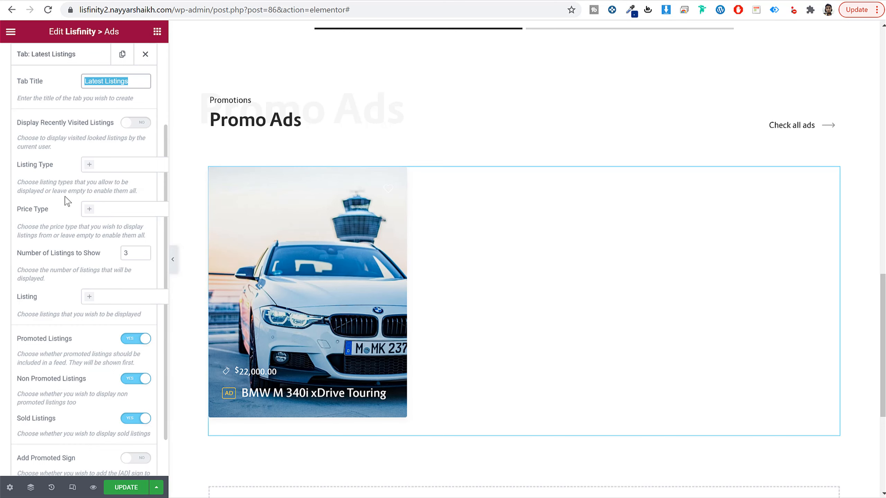
left_click(125, 166)
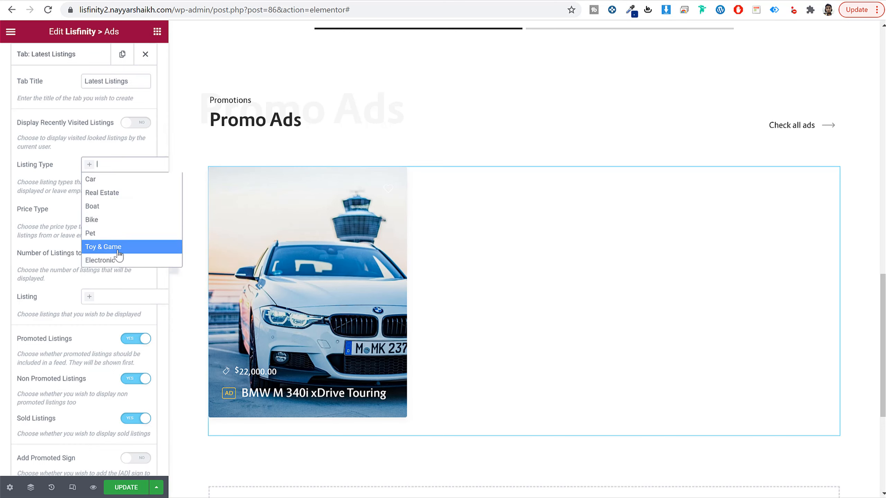
left_click(117, 180)
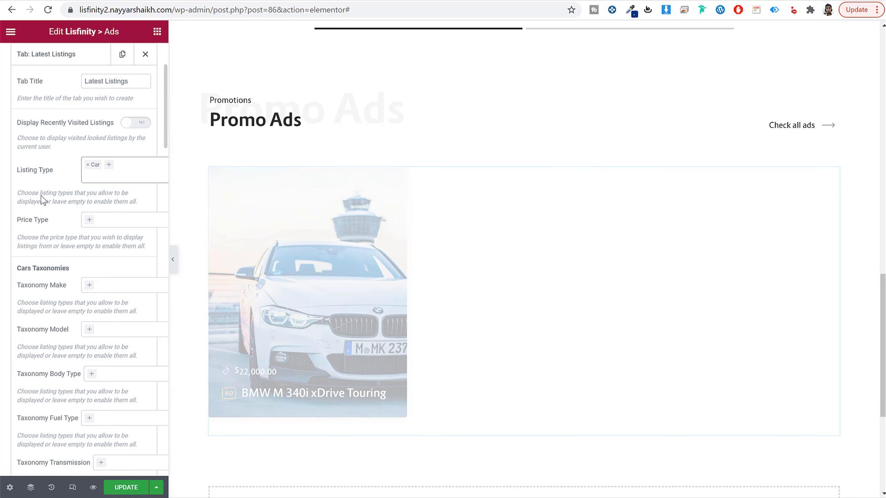
scroll(42, 200, "up", 3)
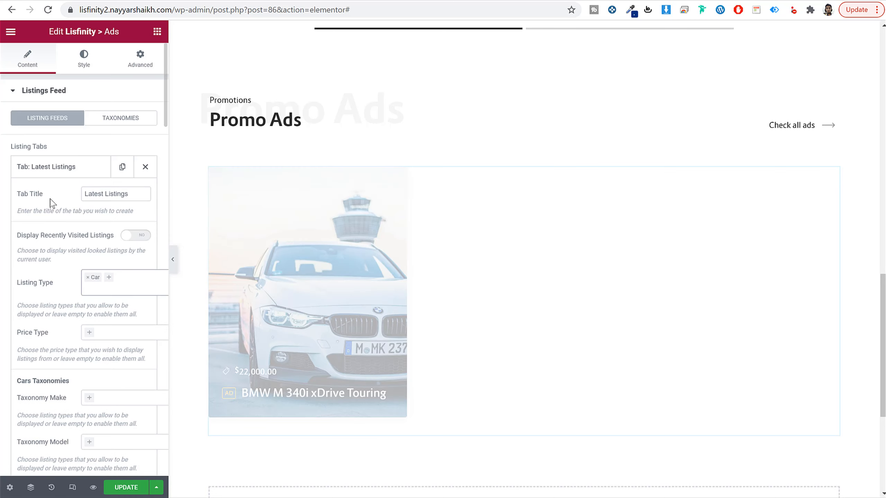
triple_click(128, 192)
type("Cars")
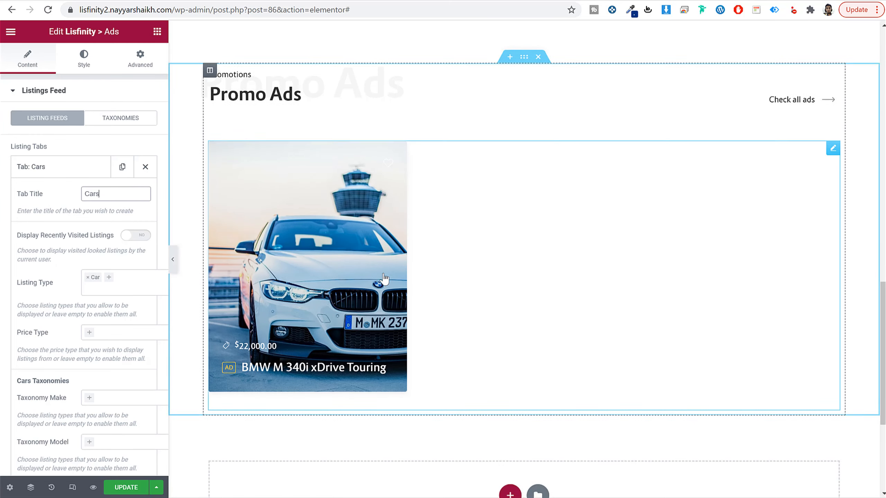
Step: Compare the ads feed with the demo and exclude sold listings from the Cars tab, keeping promoted listings included
scroll(245, 265, "down", 3)
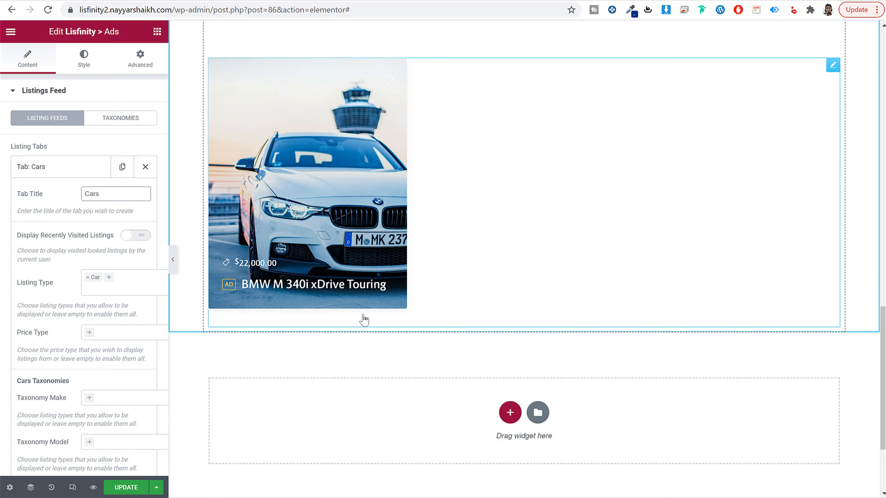
scroll(363, 314, "up", 3)
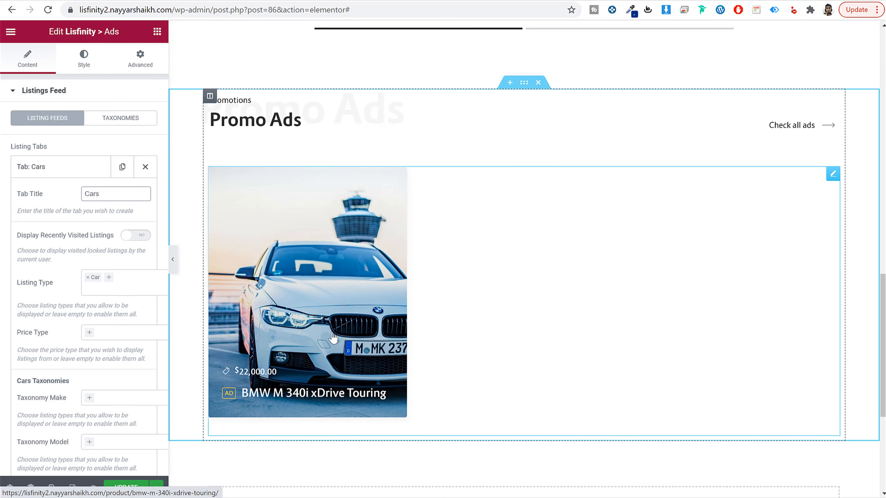
scroll(102, 307, "down", 12)
scroll(105, 315, "down", 15)
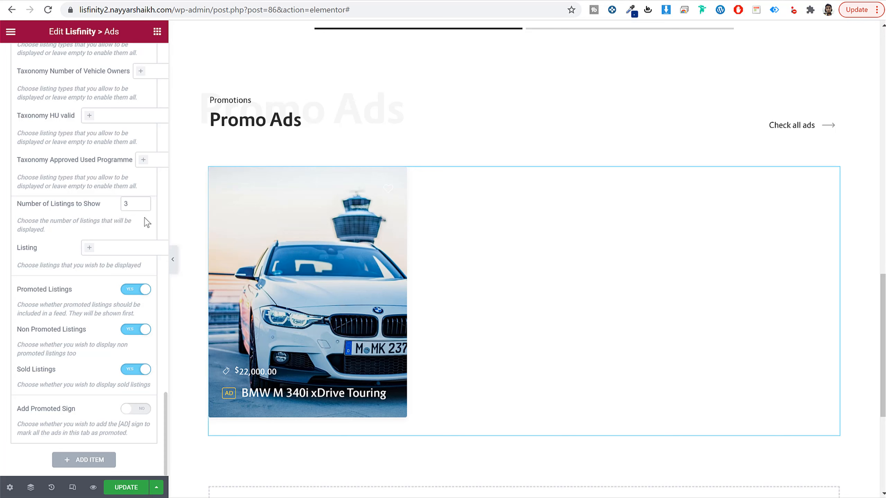
left_click(125, 204)
left_click(128, 290)
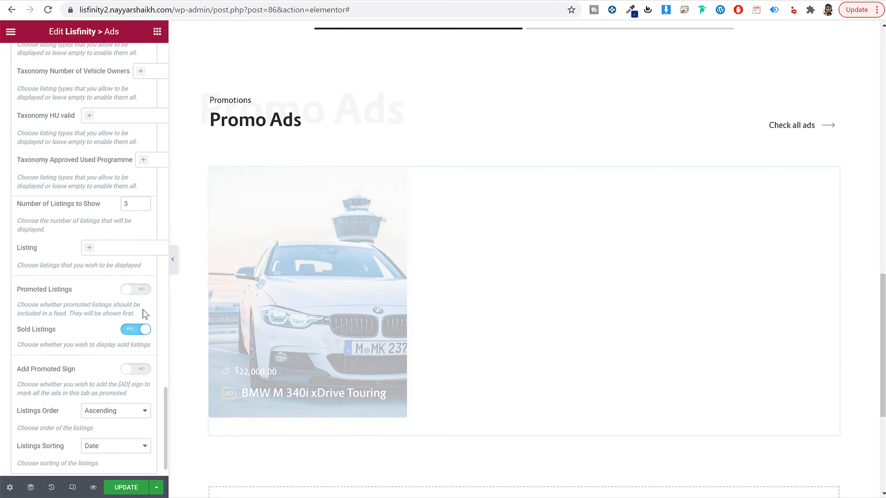
left_click(135, 330)
left_click(138, 290)
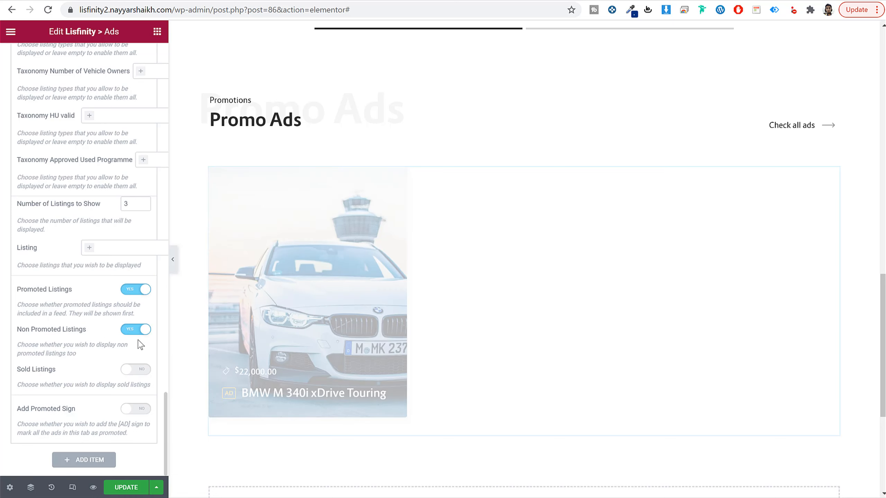
Step: Add a second listing tab to the Ads widget, titled "Real Estate" with listing type Real Estate
scroll(103, 409, "up", 15)
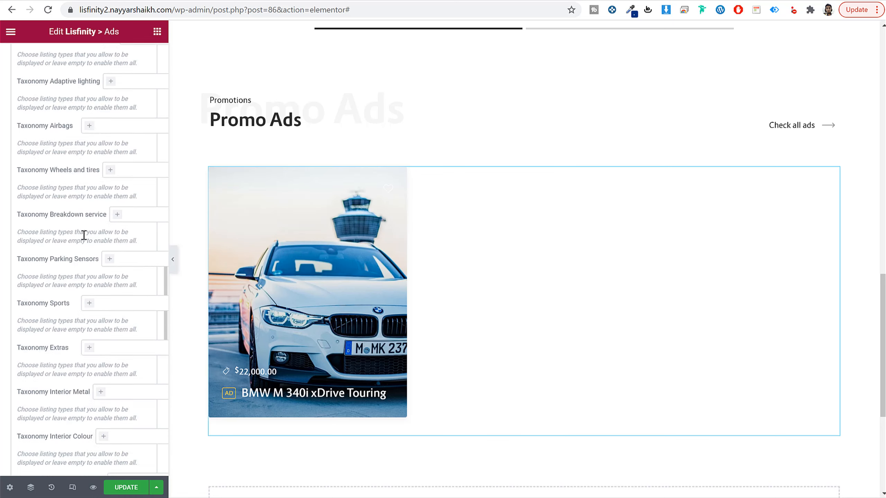
scroll(86, 192, "up", 10)
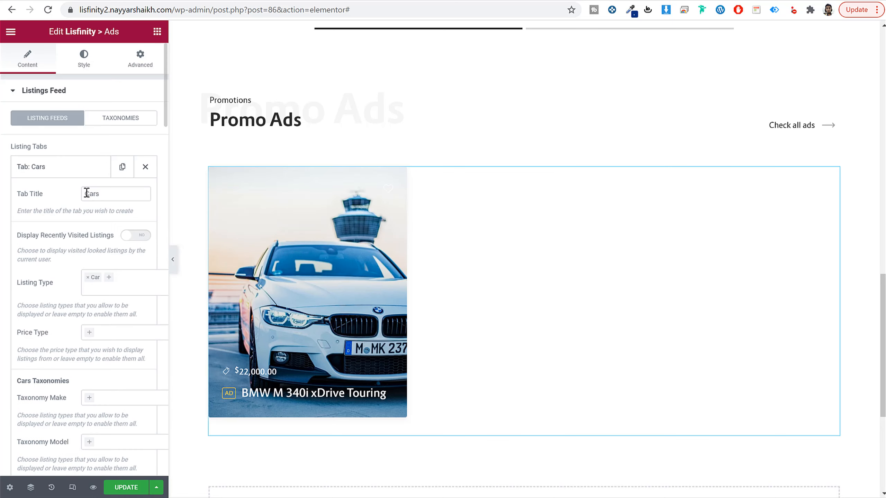
left_click(83, 173)
left_click(84, 195)
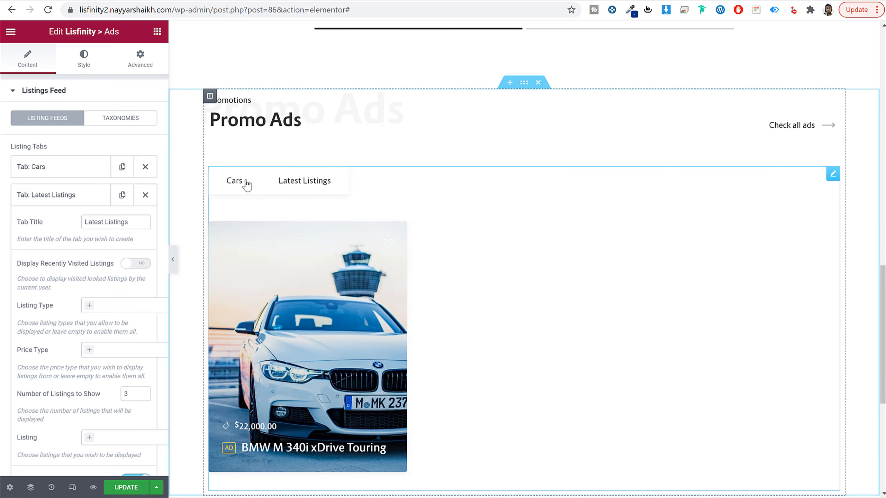
triple_click(131, 218)
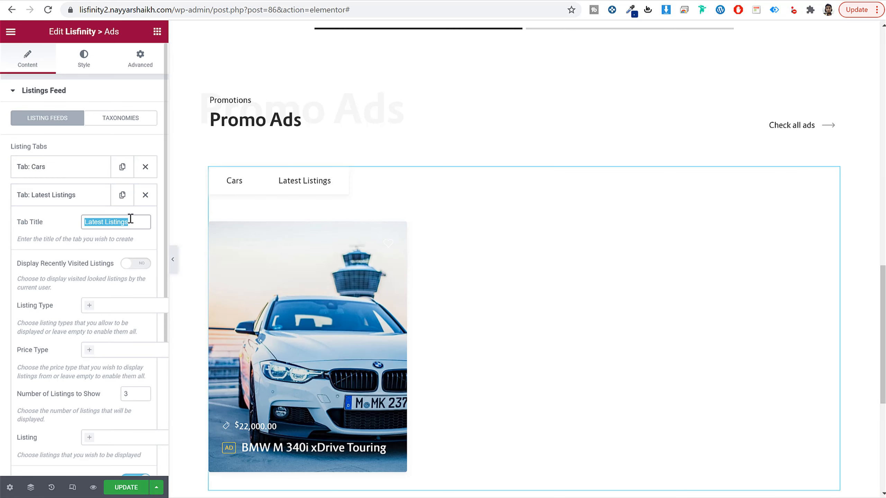
type("Real Estate")
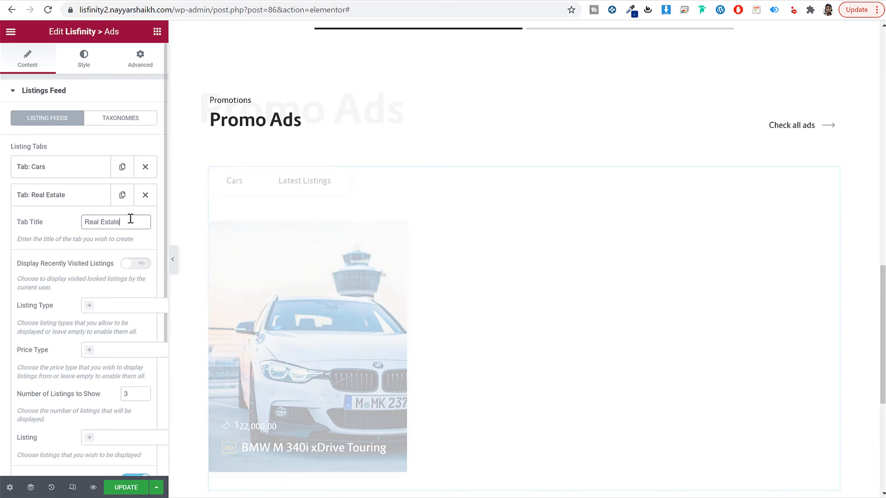
left_click(128, 306)
left_click(121, 333)
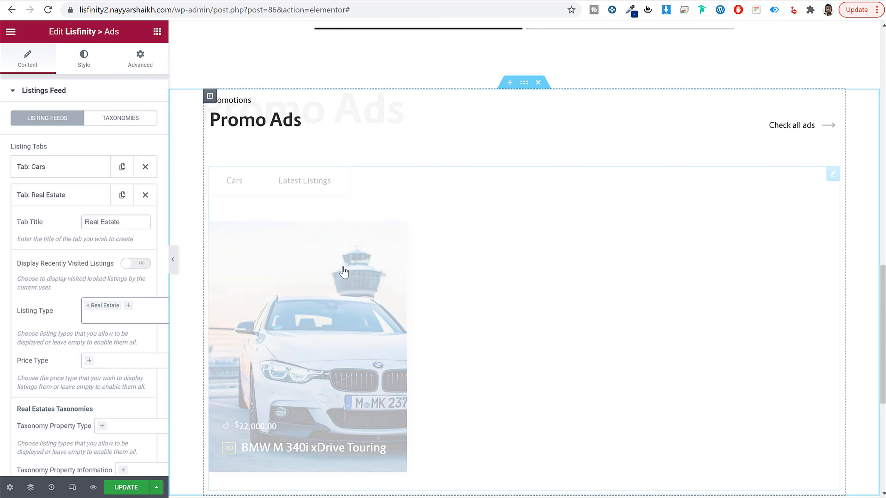
left_click(85, 199)
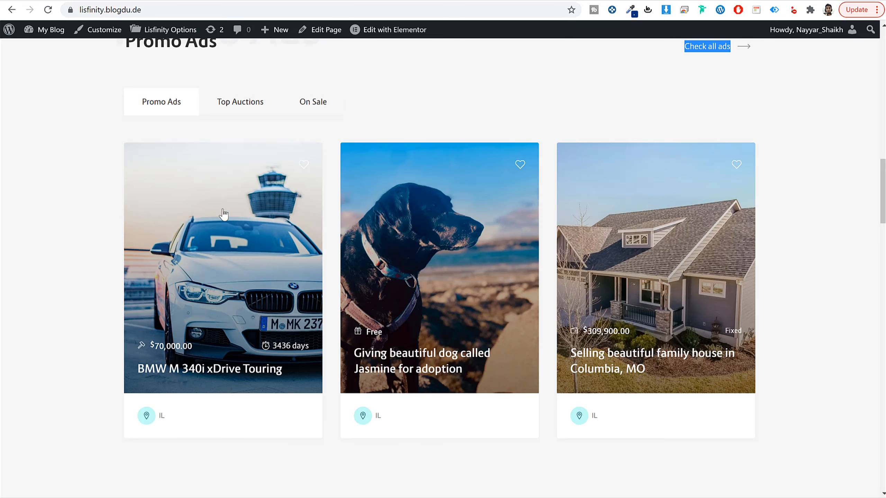
Step: Check the demo's Promo Ads section and give the rebuilt Promo Ads section a classic background in colour #f6f6f6
scroll(227, 217, "up", 5)
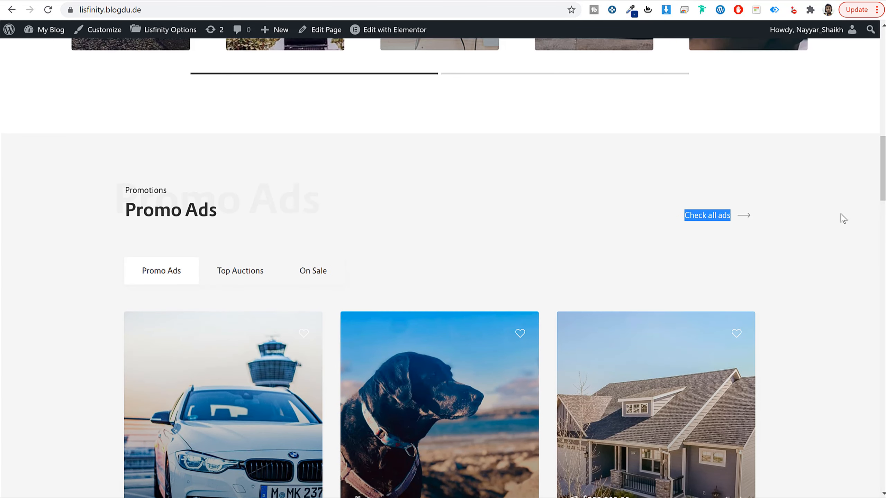
left_click(836, 229)
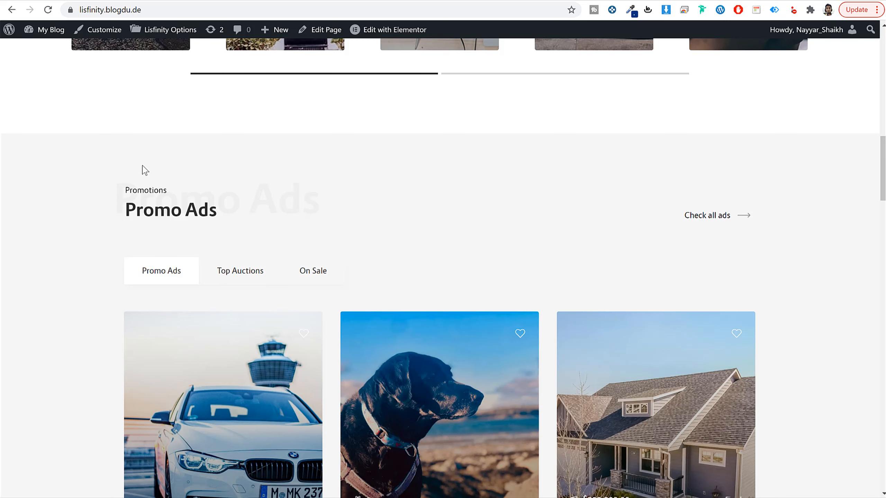
scroll(143, 223, "down", 10)
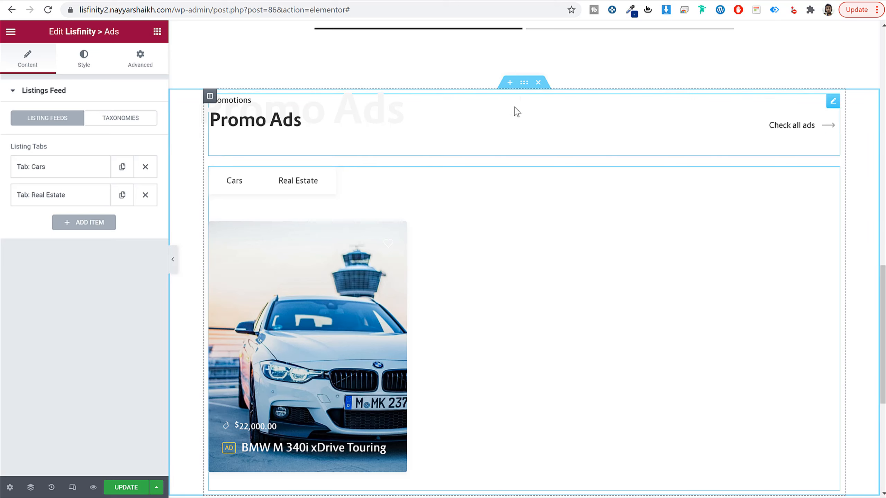
left_click(524, 83)
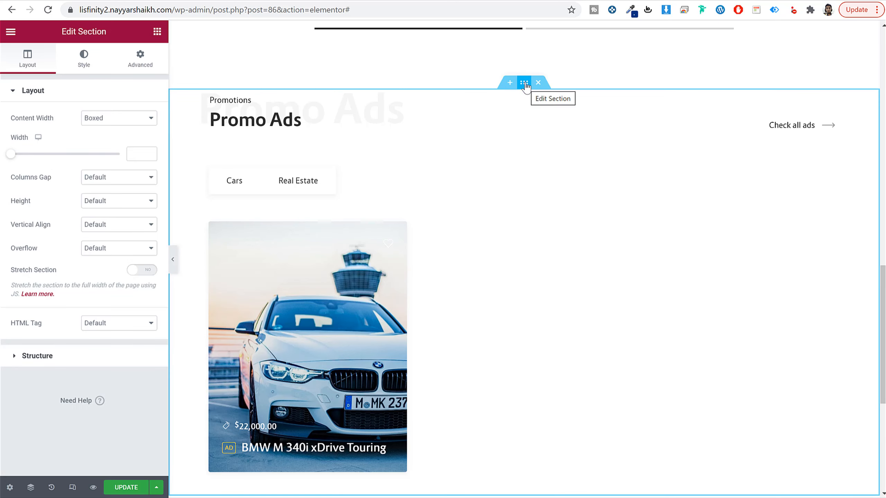
left_click(83, 58)
left_click(104, 143)
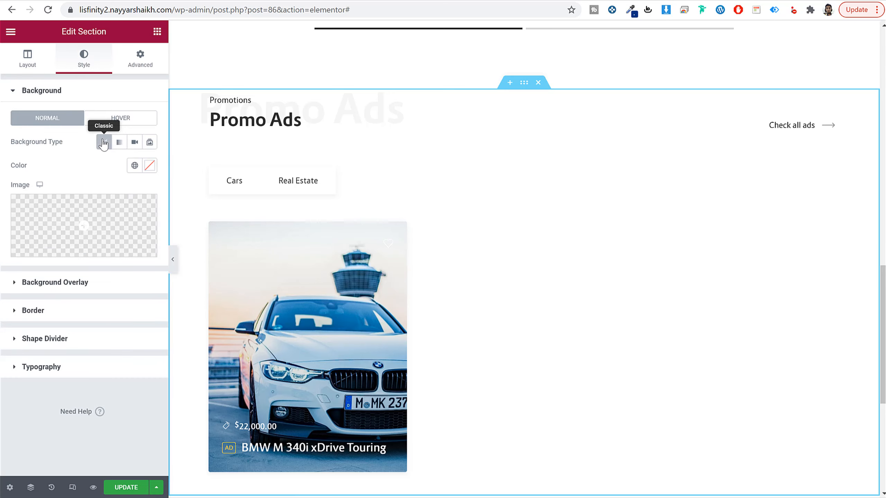
left_click(149, 166)
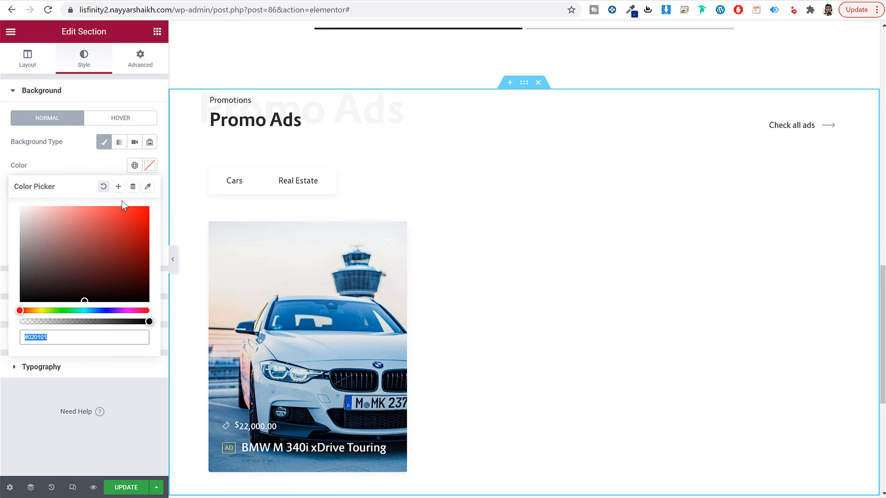
type("f6f6f6")
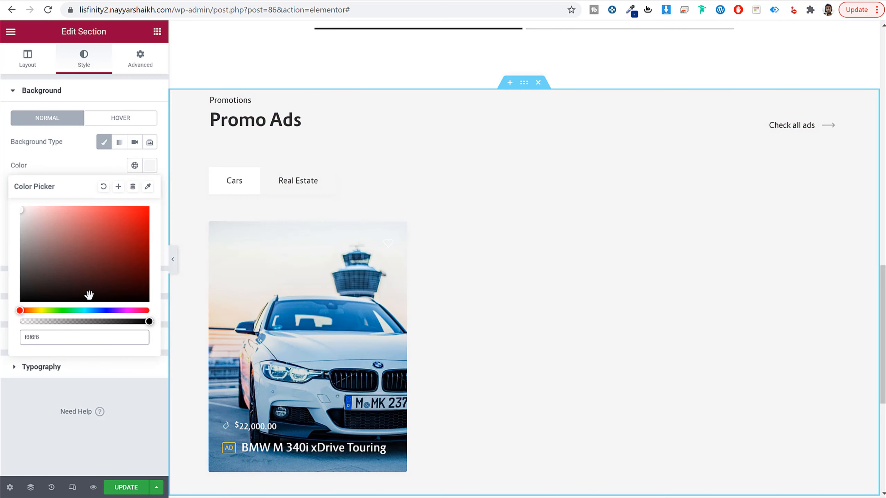
Step: Set the Promo Ads section's padding to 80 px at the top and 120 px at the bottom, and update the page
left_click(138, 64)
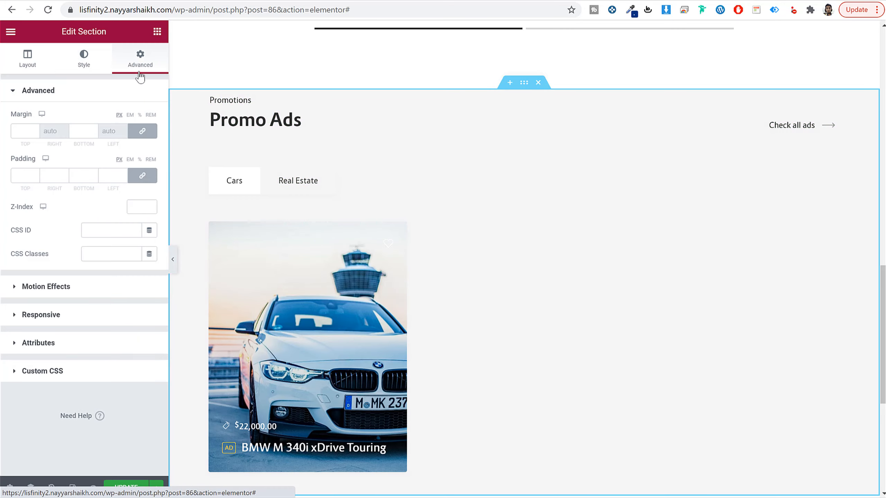
double_click(21, 175)
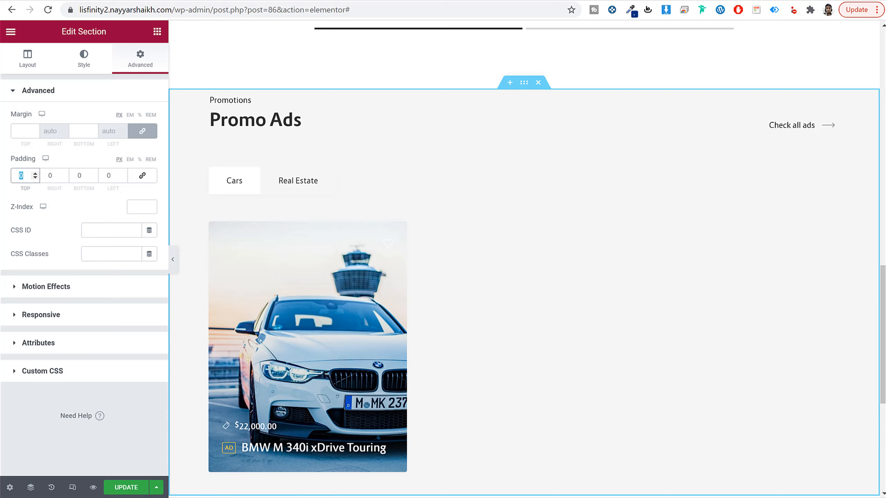
type("80")
double_click(85, 175)
type("1")
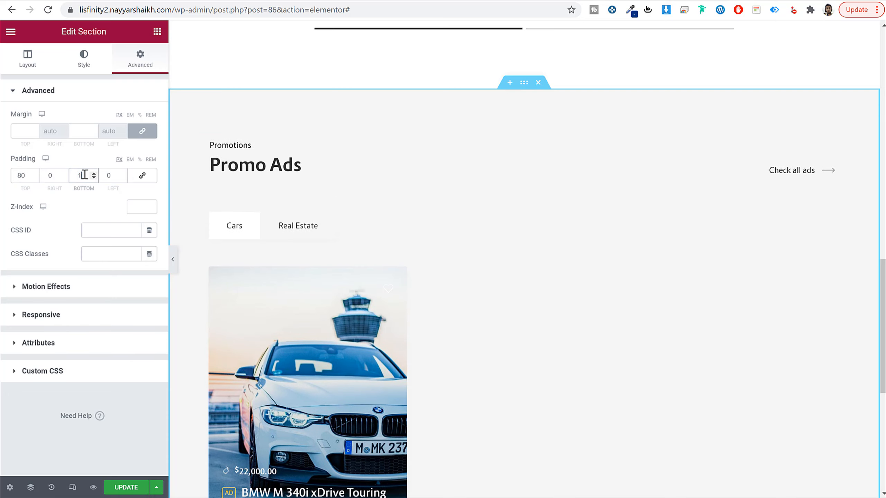
type("20")
scroll(418, 241, "down", 8)
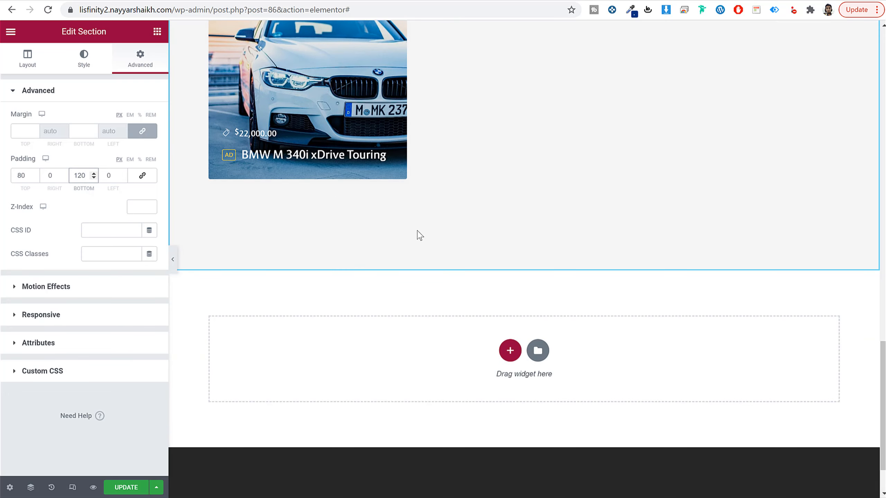
left_click(134, 487)
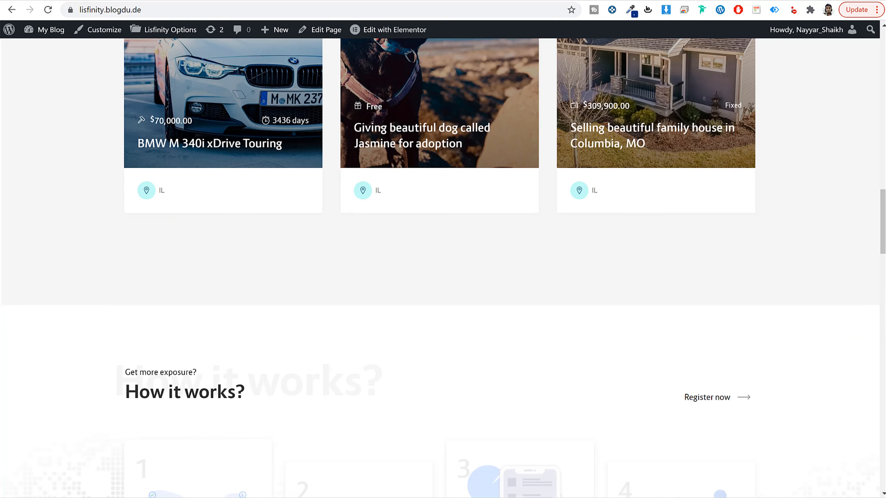
Step: Review the demo's How it works section, add a single-column section below Promo Ads, and place a Lisfinity Title widget in it
scroll(412, 208, "down", 5)
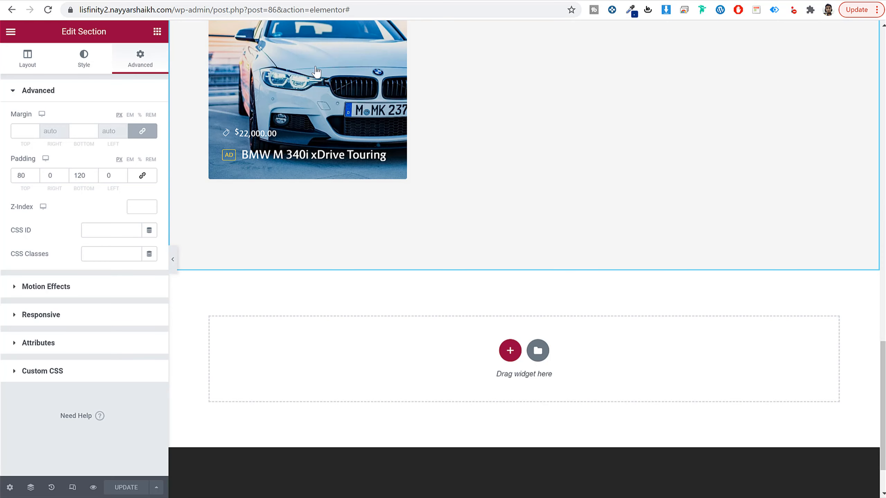
scroll(464, 263, "down", 2)
left_click(510, 287)
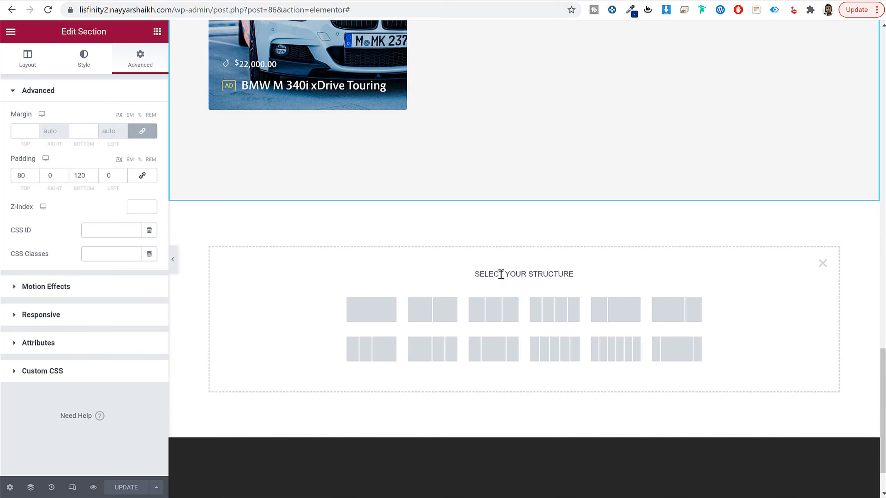
left_click(361, 319)
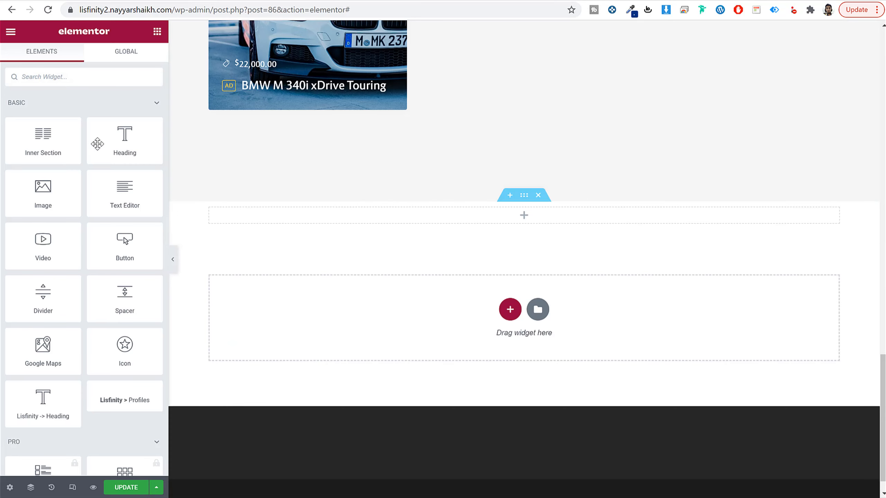
left_click(132, 80)
type("tit")
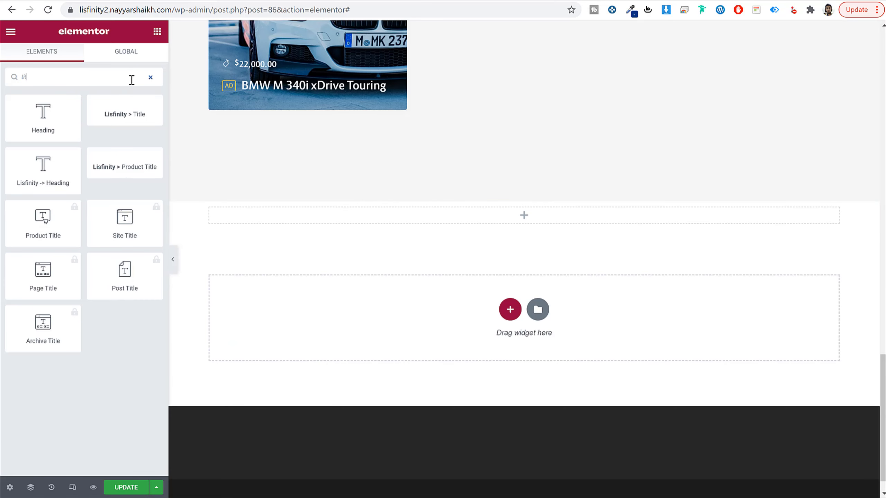
left_click_drag(139, 115, 346, 219)
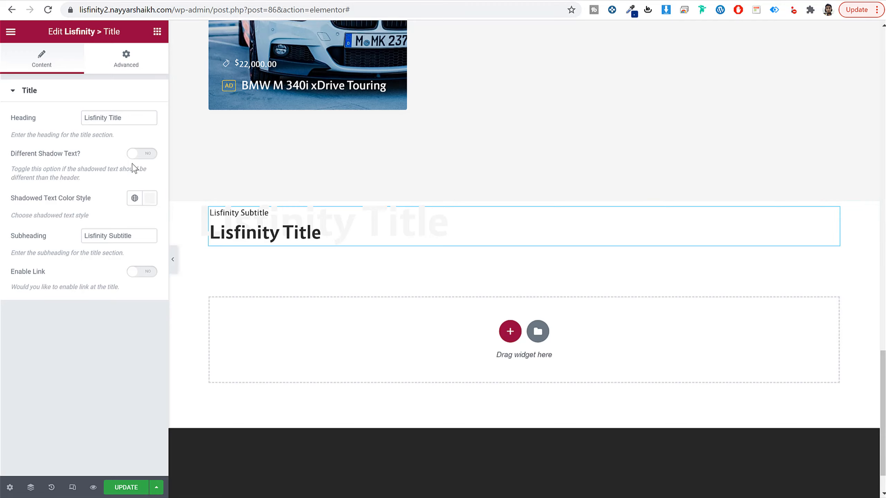
Step: Set the new Title widget's padding to 80 px at the top and 40 px at the bottom, with unlinked values
left_click(126, 59)
left_click(142, 175)
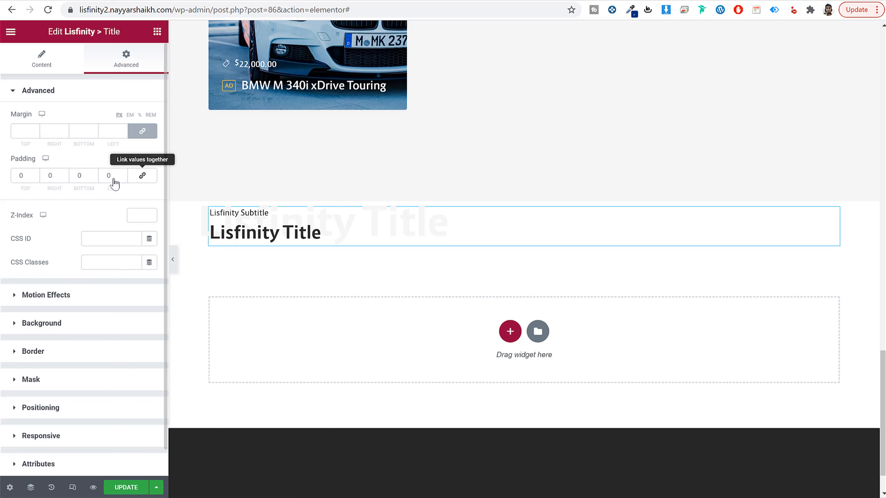
type("80")
key("Tab")
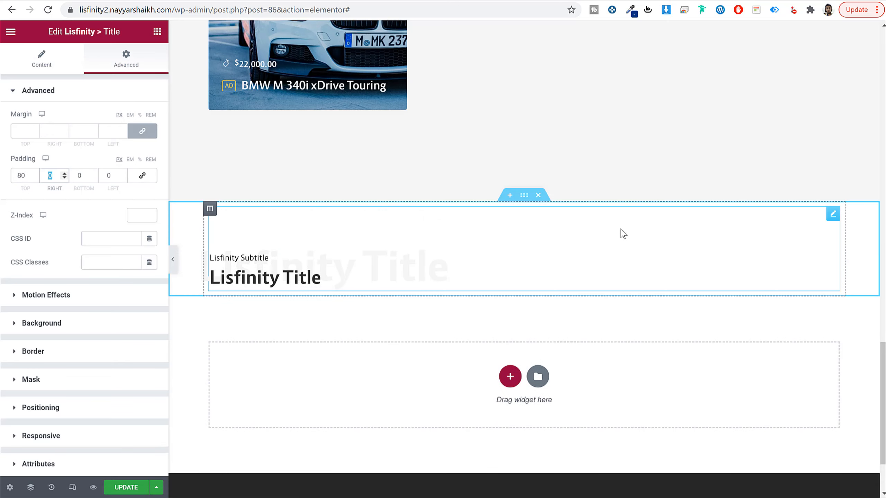
key("Tab")
type("40")
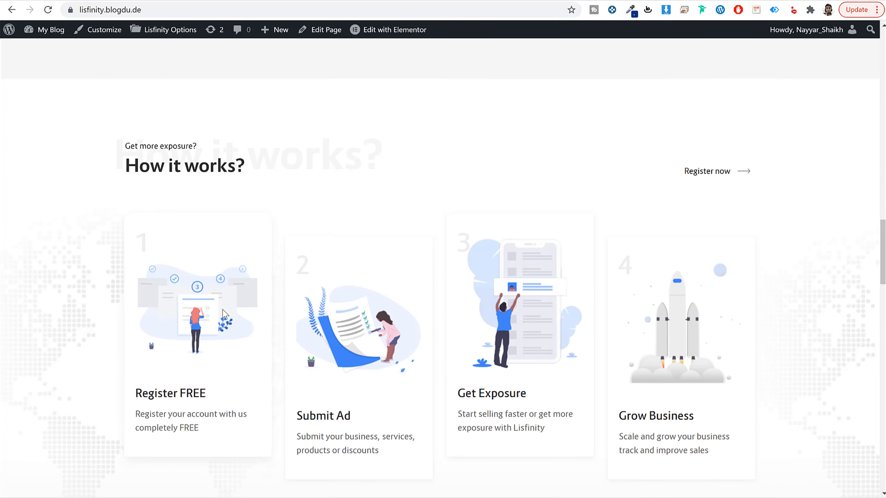
Step: Check the demo's step cards and place a Lisfinity How it Works widget below the new title
scroll(224, 314, "down", 1)
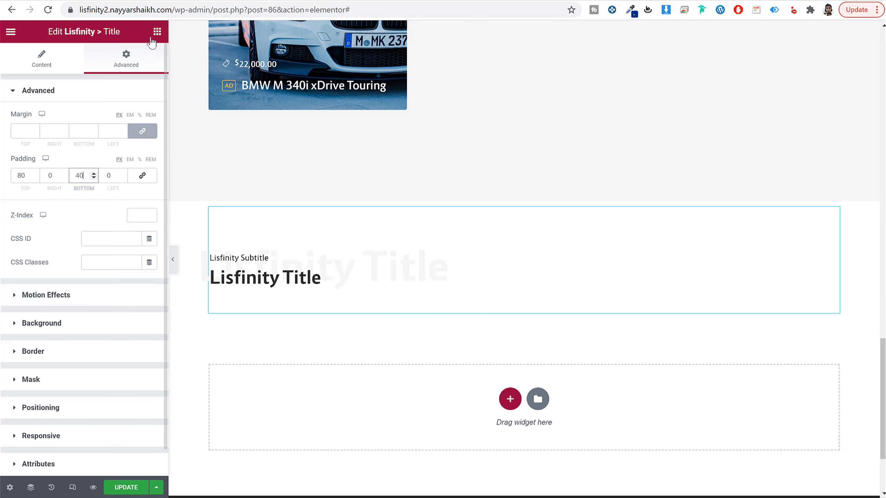
left_click(158, 31)
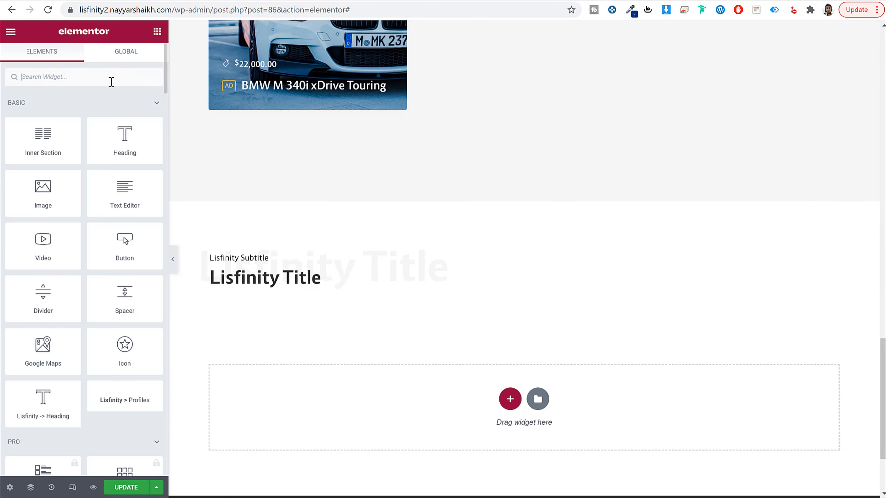
type("how")
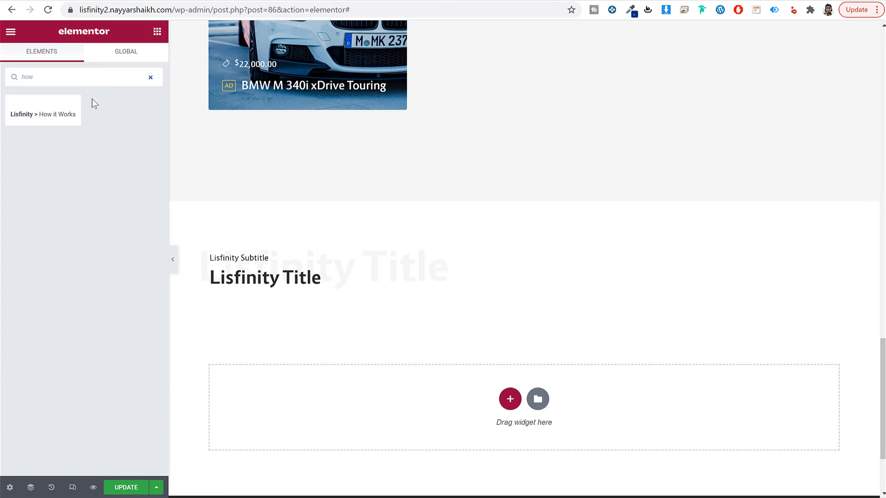
left_click_drag(38, 113, 409, 290)
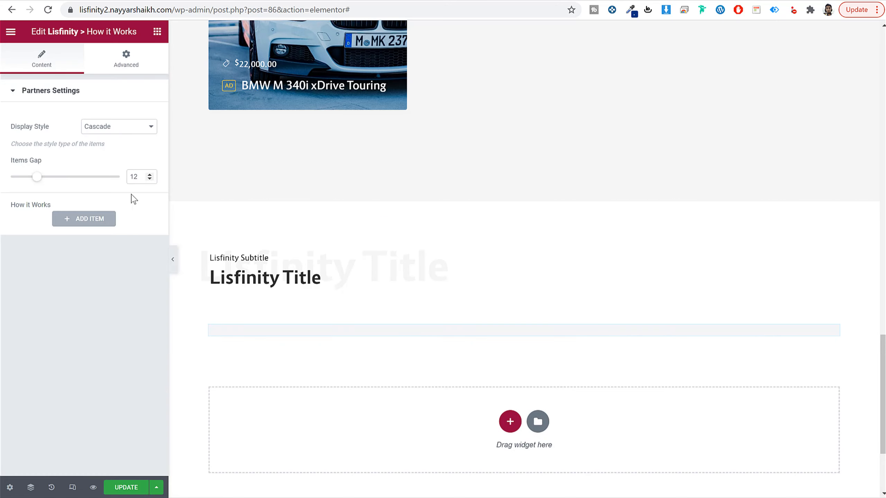
Step: Add a first item to the How it Works widget, using the demo's description "Register your account with us completely FREE"
left_click(97, 222)
scroll(116, 251, "down", 5)
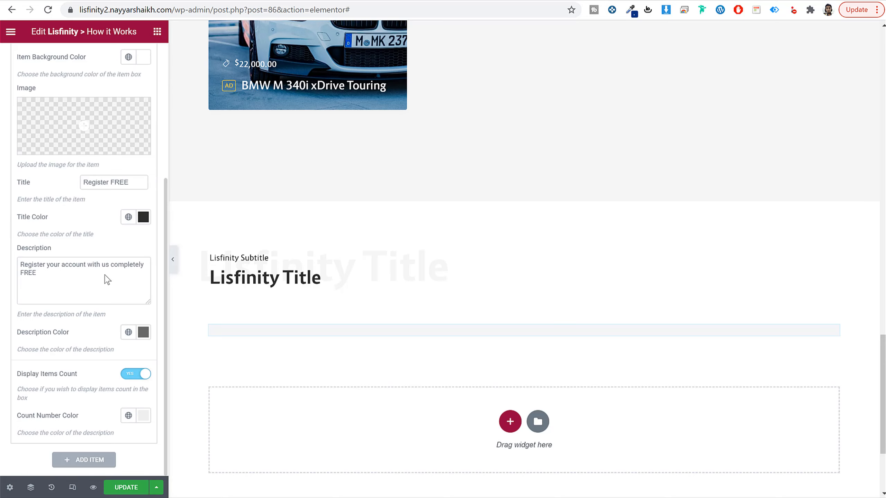
scroll(122, 262, "up", 5)
scroll(124, 264, "down", 3)
scroll(128, 272, "down", 3)
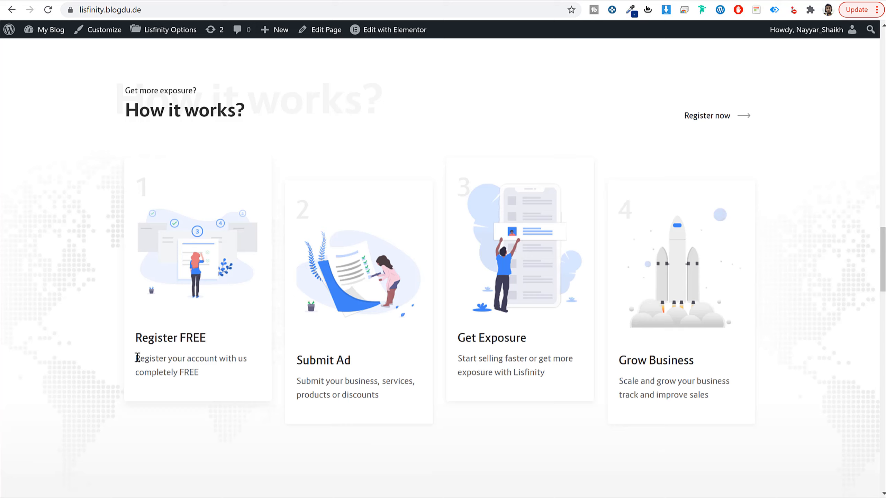
left_click_drag(135, 358, 206, 375)
key("ctrl+c")
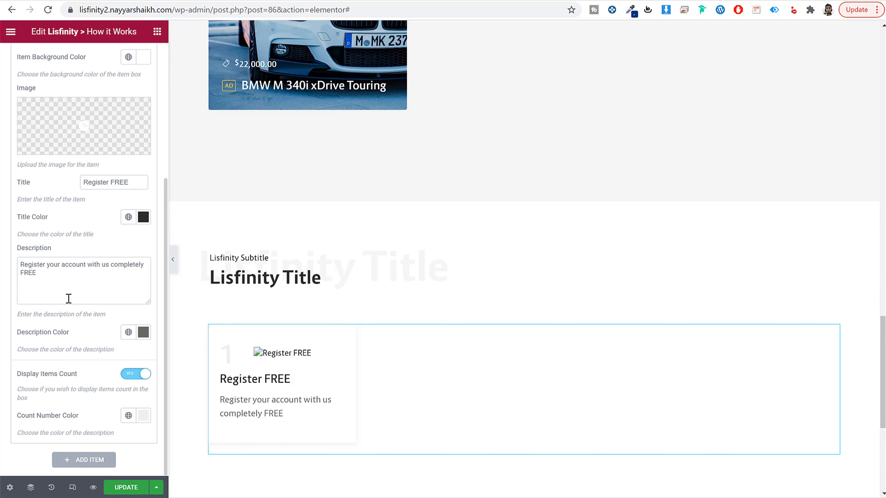
left_click(69, 299)
key("ctrl+a")
key("ctrl+v")
scroll(69, 298, "up", 3)
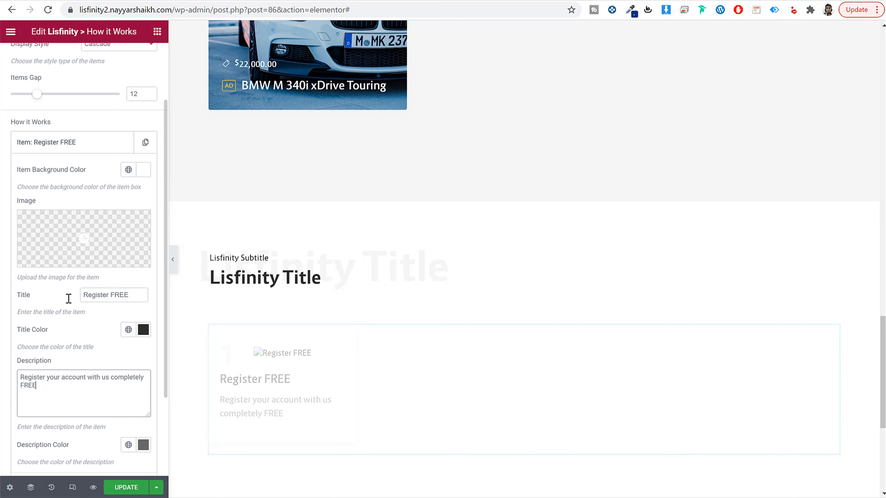
Step: Insert hiw-2.png from the media library as the image of the first How it Works item
left_click(81, 240)
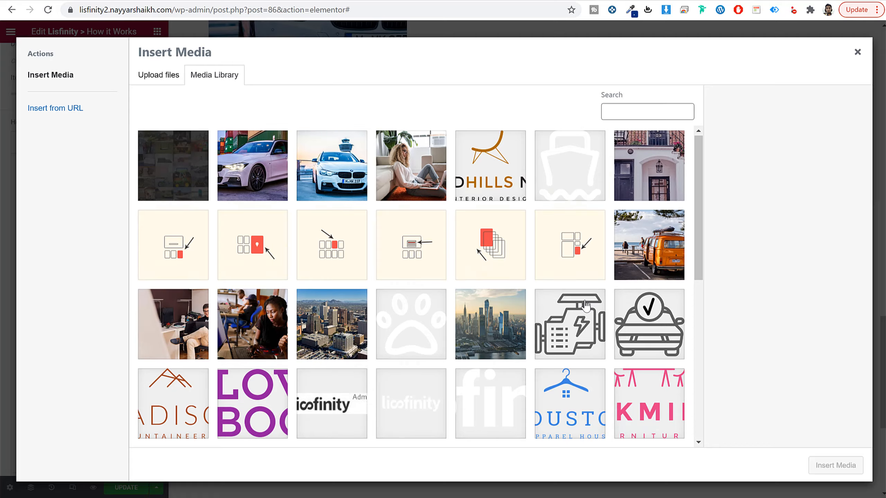
scroll(586, 305, "down", 5)
left_click(582, 276)
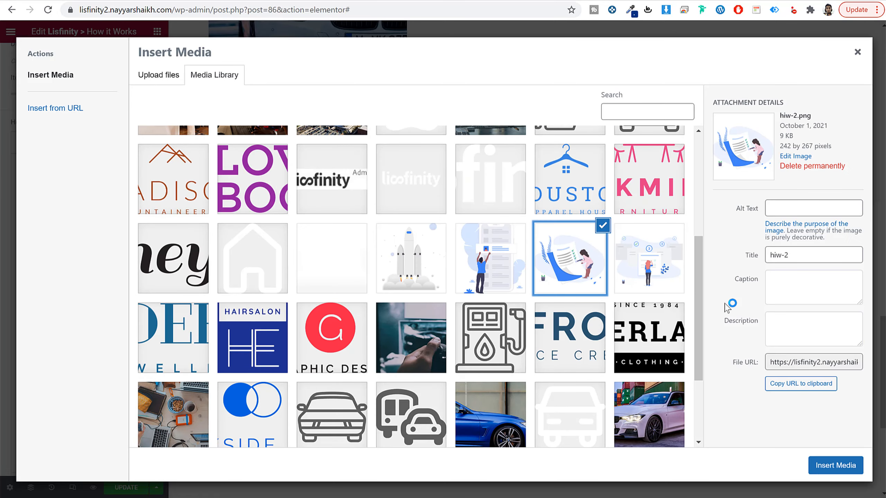
left_click(832, 468)
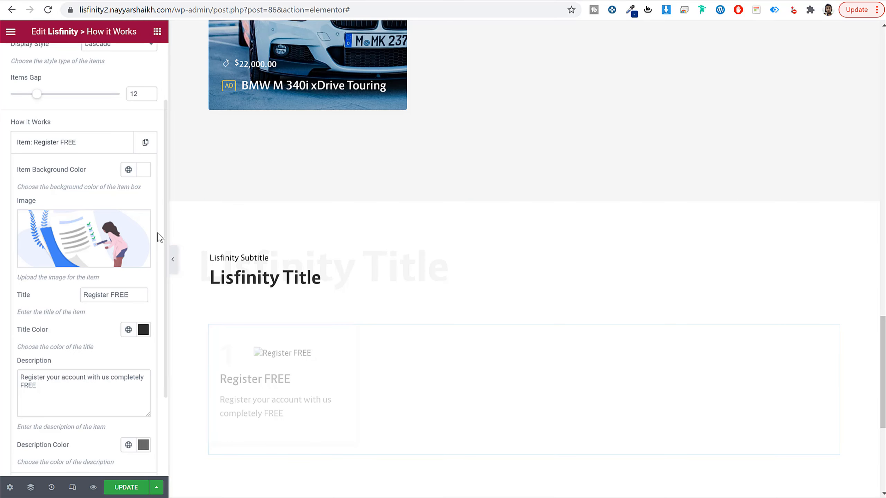
scroll(333, 311, "down", 5)
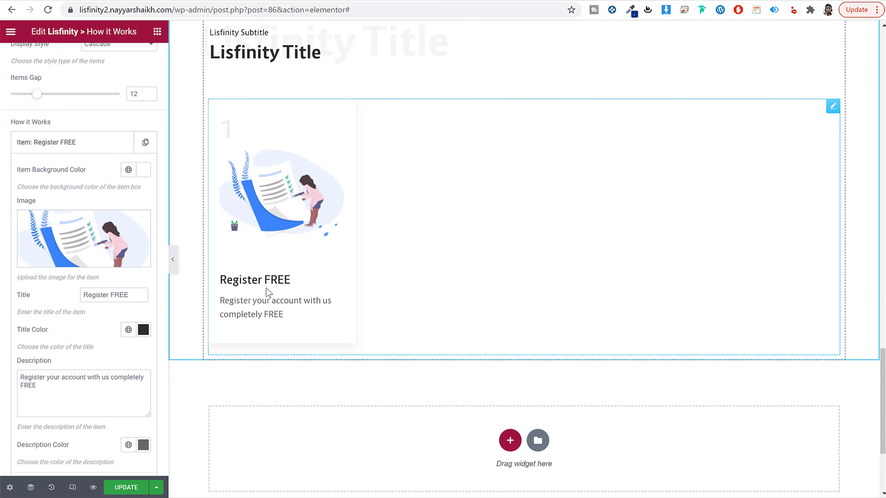
Step: Add a second item to the How it Works widget and title it "Submit Ad", copied from the demo's second card
scroll(89, 340, "up", 3)
left_click(83, 227)
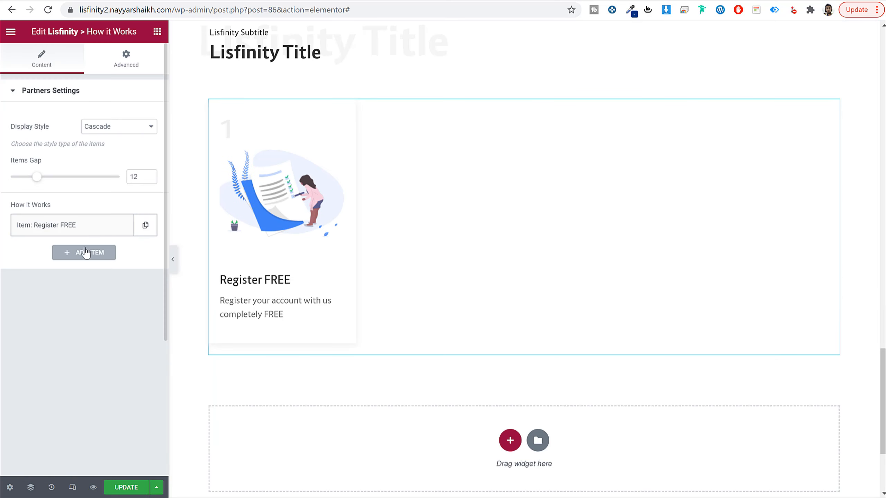
left_click(85, 253)
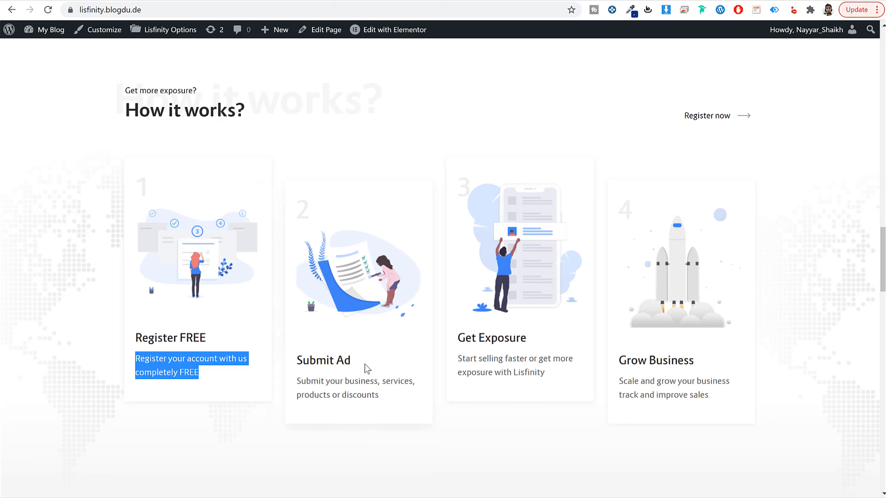
left_click_drag(367, 368, 301, 362)
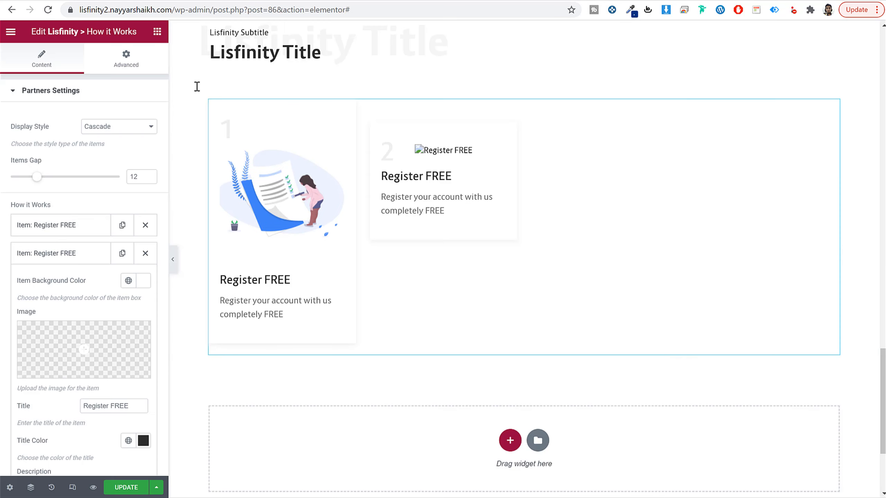
scroll(96, 385, "down", 5)
triple_click(127, 182)
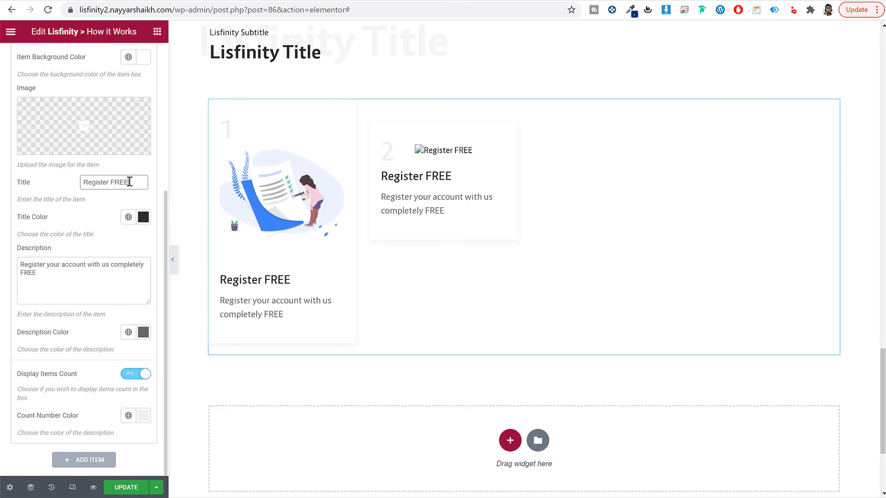
type("Submit Ad")
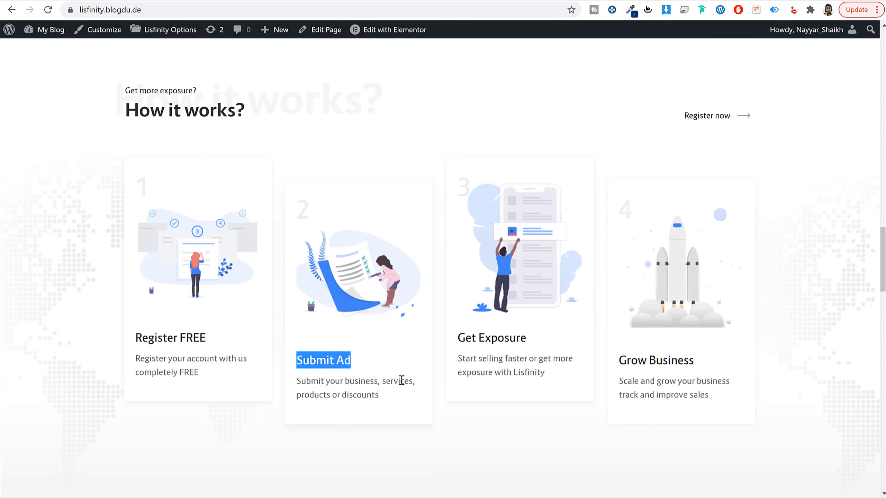
Step: Replace the second item's description with the demo's text "Submit your business, services, products or discounts"
triple_click(402, 381)
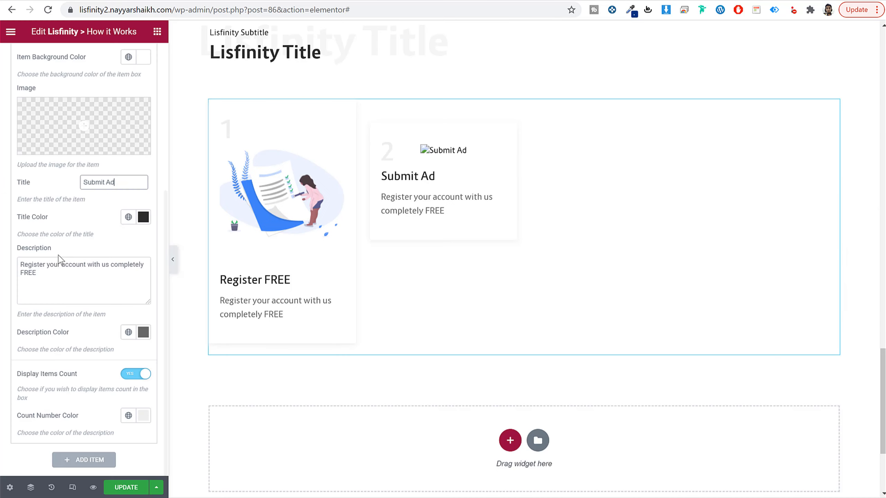
double_click(62, 264)
key("ctrl+a")
type("Submit your business, services, products or discounts")
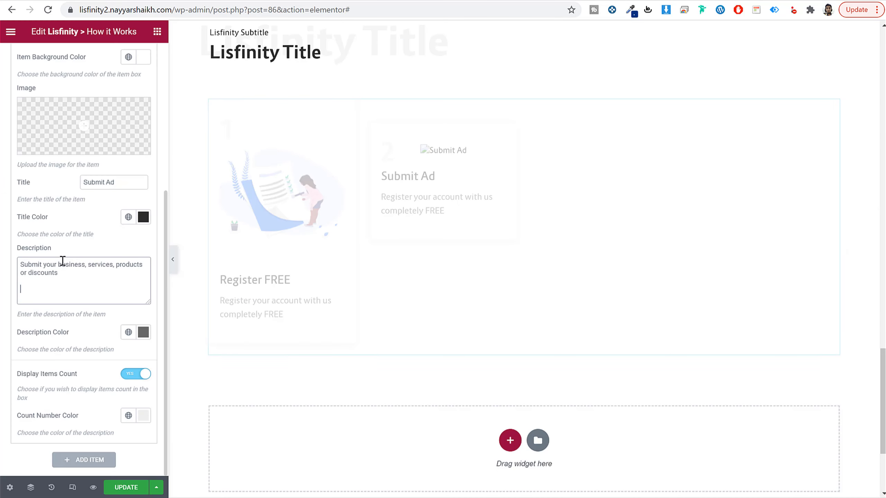
Step: Insert the media library illustration of a woman facing numbered, check-marked steps as the Submit Ad item's image
left_click(83, 126)
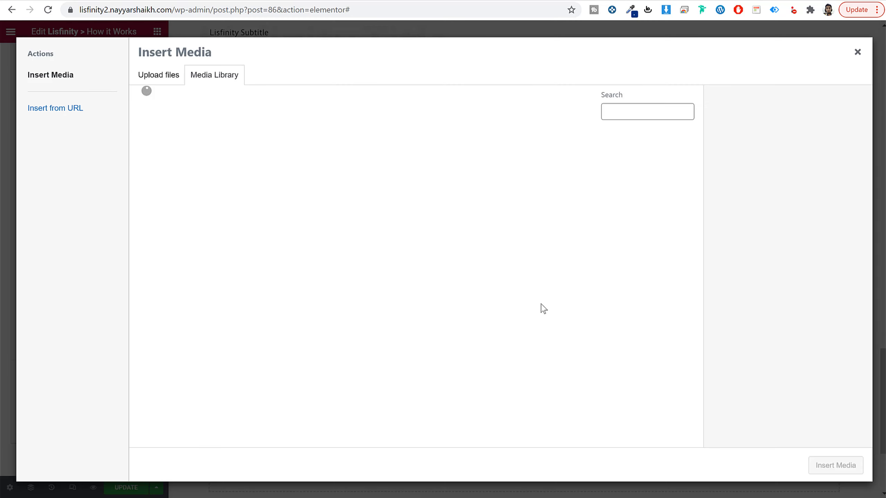
scroll(544, 297, "down", 5)
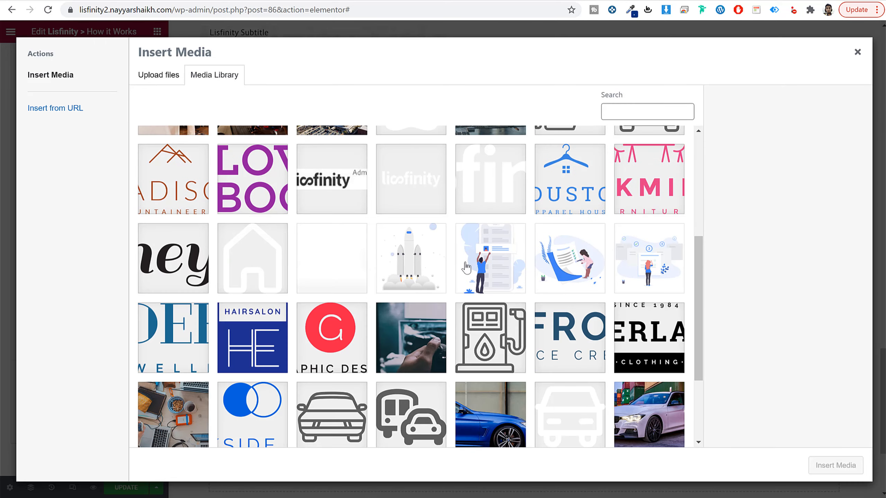
left_click(469, 267)
left_click(652, 278)
left_click(835, 465)
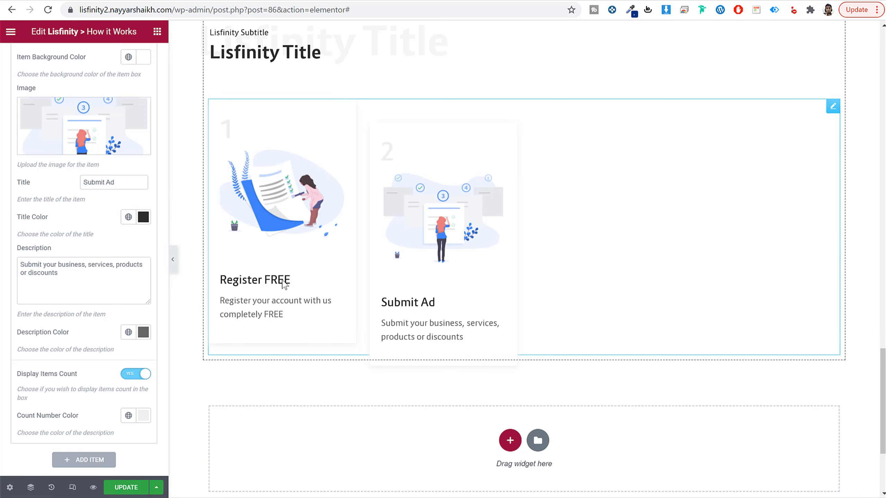
Step: Collapse the Submit Ad item's settings and save the page
scroll(57, 216, "up", 6)
left_click(57, 258)
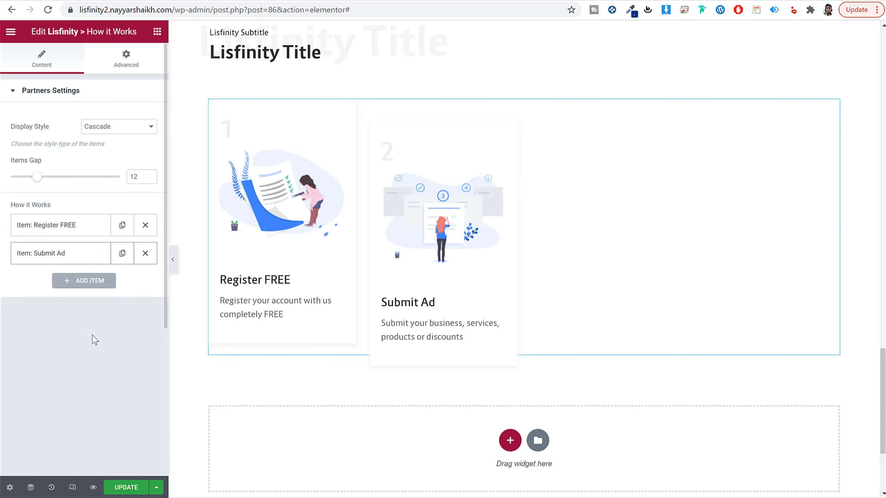
left_click(126, 488)
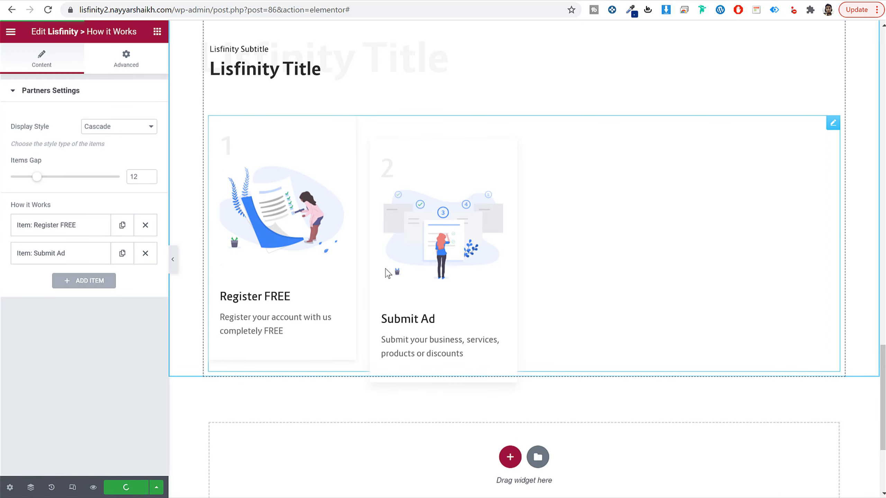
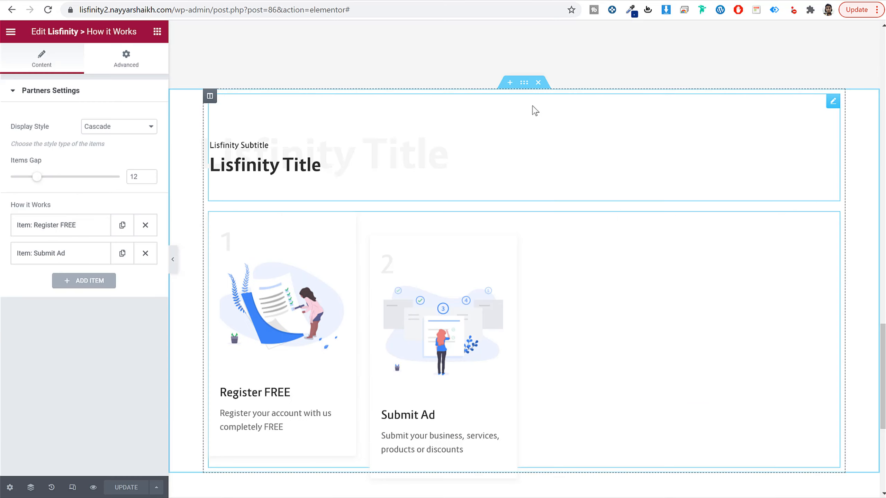
Step: Give the How it Works section a classic background using the media library image hiw-bg.jpg
left_click(525, 83)
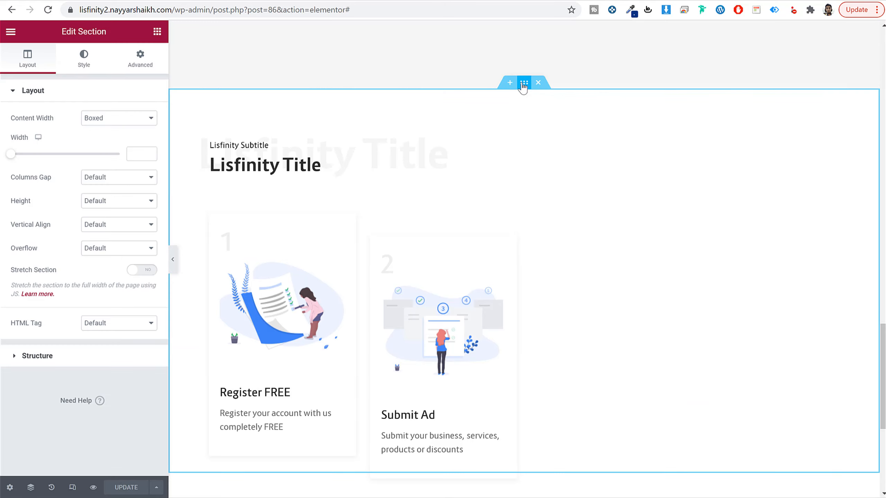
left_click(94, 65)
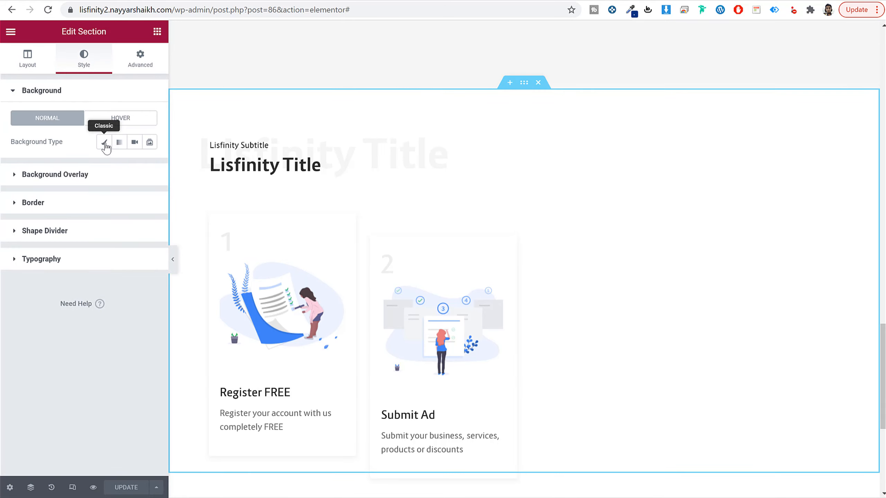
left_click(105, 142)
left_click(115, 223)
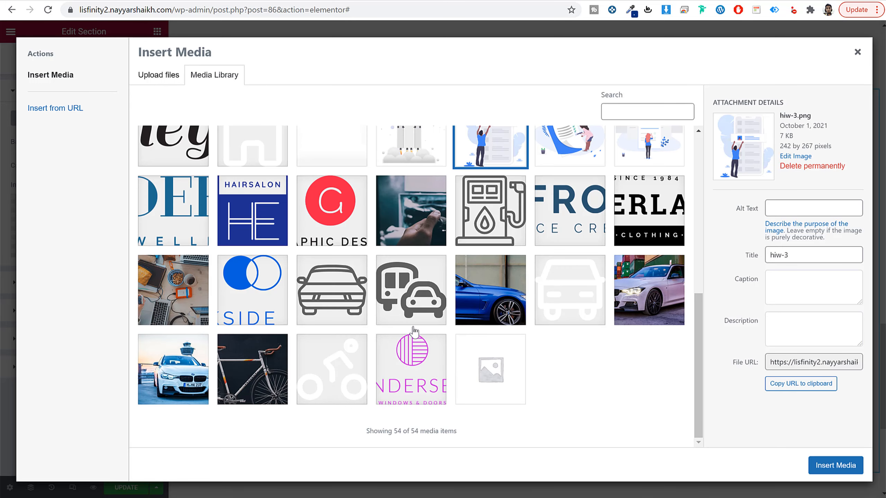
scroll(411, 327, "up", 2)
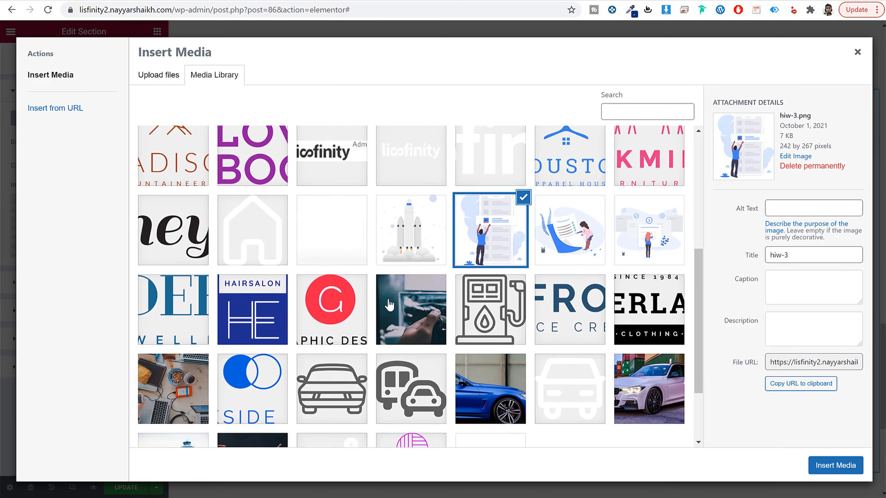
left_click(347, 233)
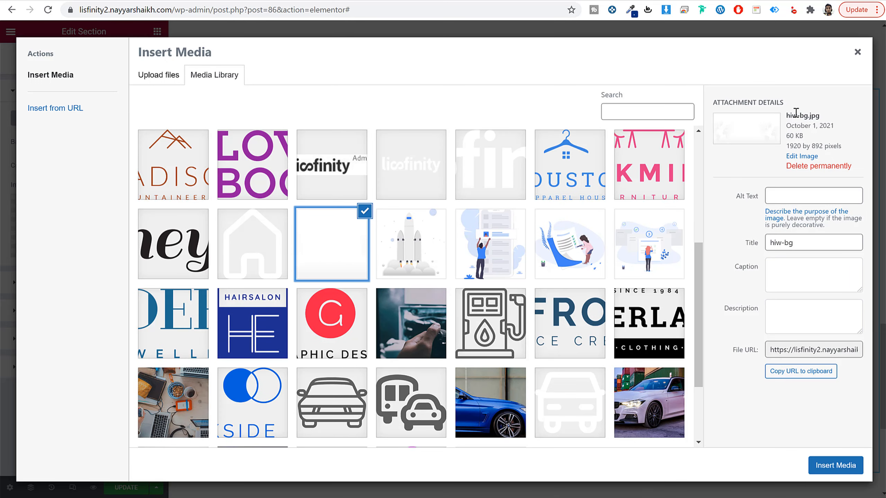
left_click_drag(788, 116, 825, 117)
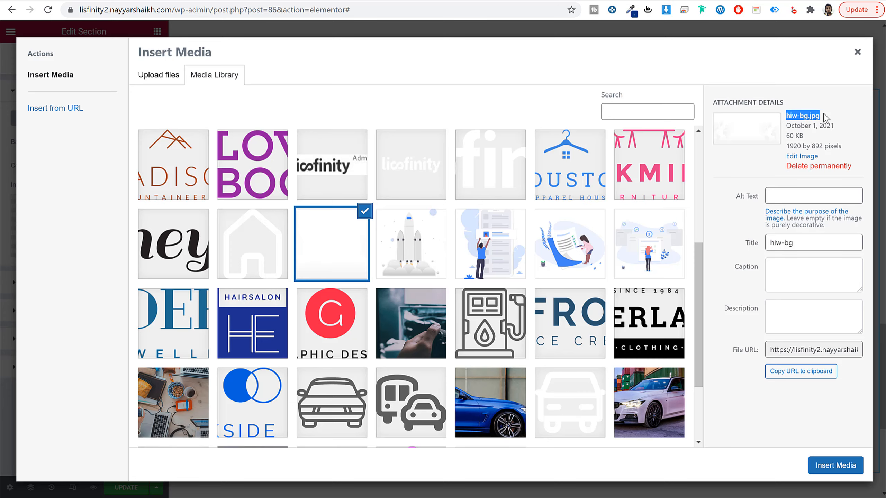
left_click(824, 114)
left_click(835, 466)
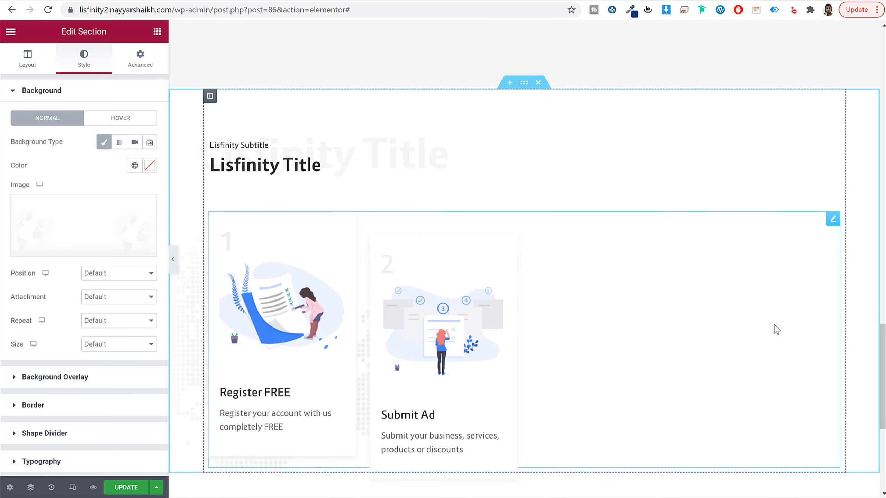
Step: Set the section's background image to repeat horizontally with Repeat-x
scroll(736, 271, "down", 3)
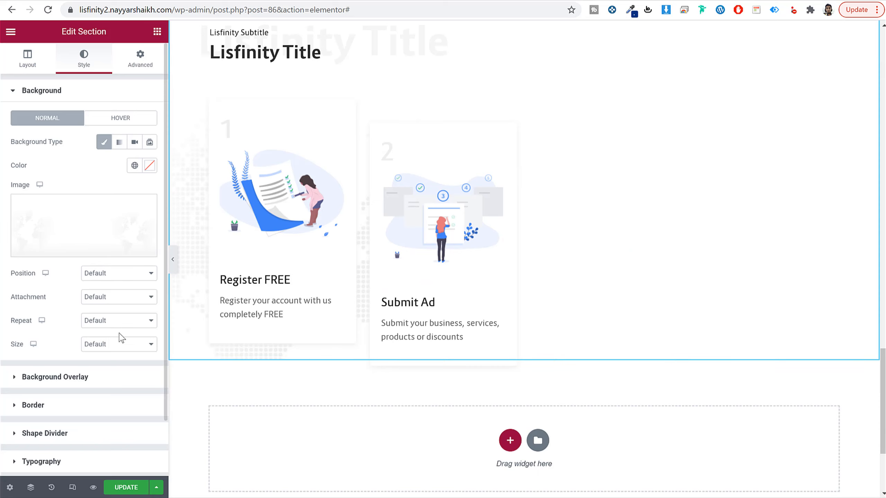
left_click(104, 321)
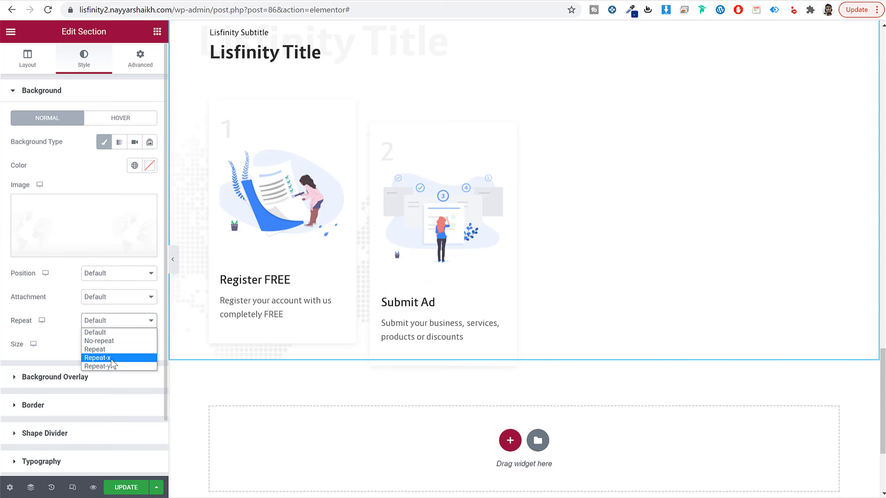
left_click(101, 358)
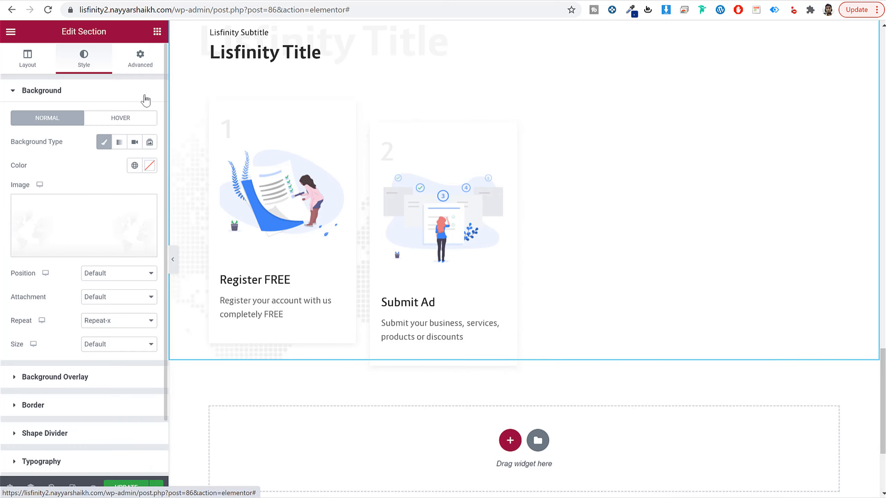
Step: Set the How it Works section's padding to 20 px top and 140 px bottom with unlinked sides, and save the page
left_click(139, 58)
left_click(21, 177)
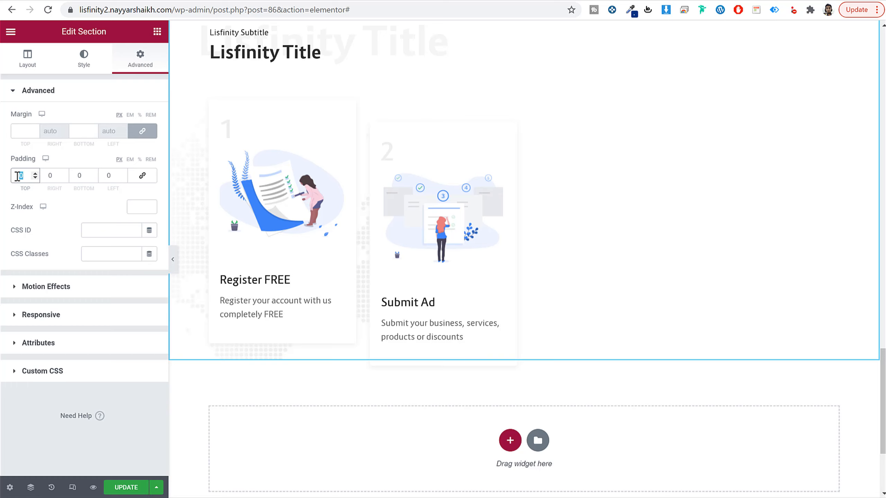
type("20")
key("Tab")
type("140")
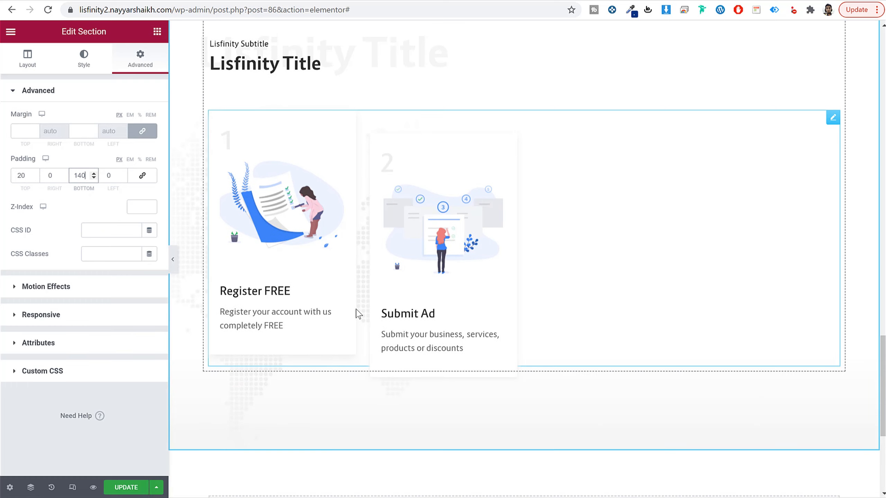
scroll(356, 309, "up", 4)
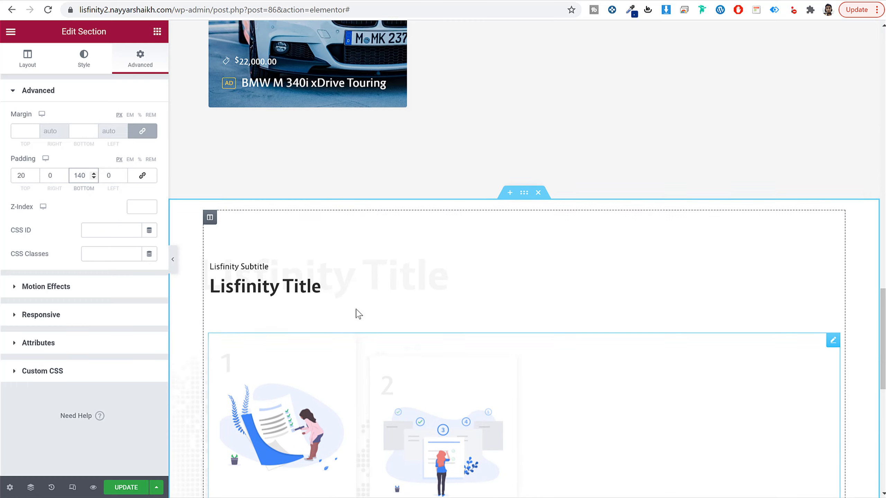
scroll(357, 309, "down", 2)
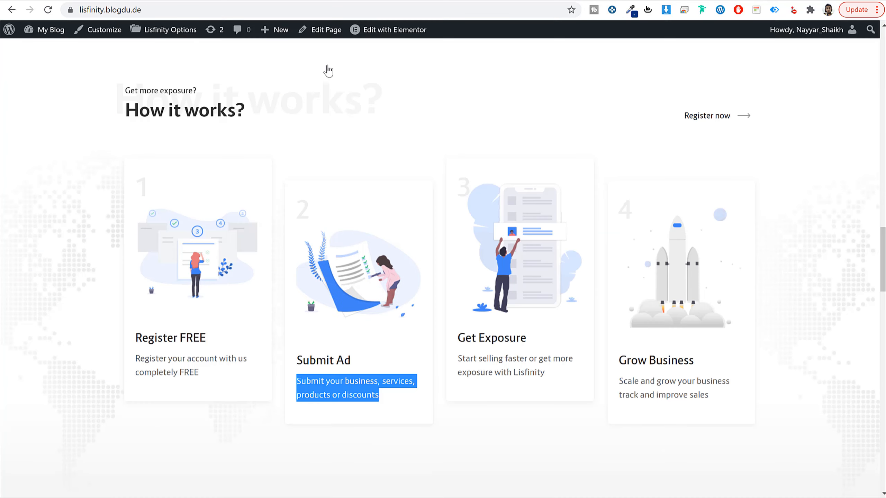
Step: Add a single-column section below How it Works for the demo's Our Partners block and place a Lisfinity Title widget in it
scroll(577, 233, "down", 10)
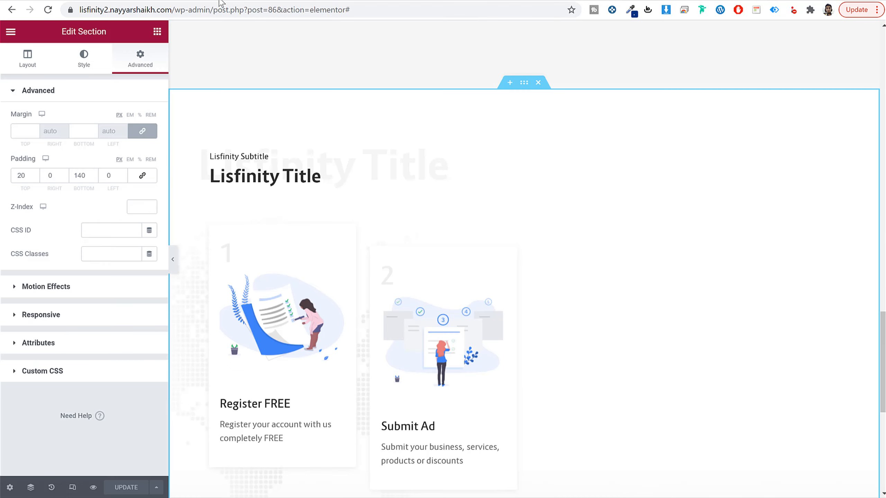
scroll(530, 289, "down", 8)
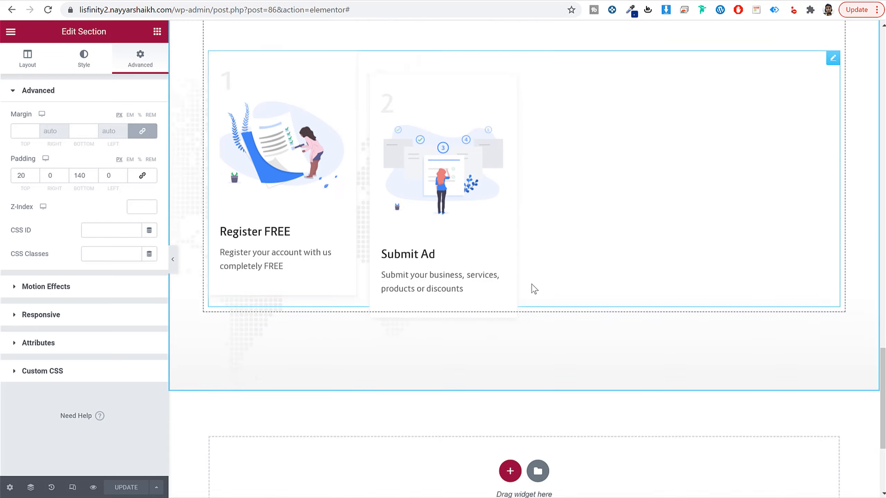
left_click(510, 283)
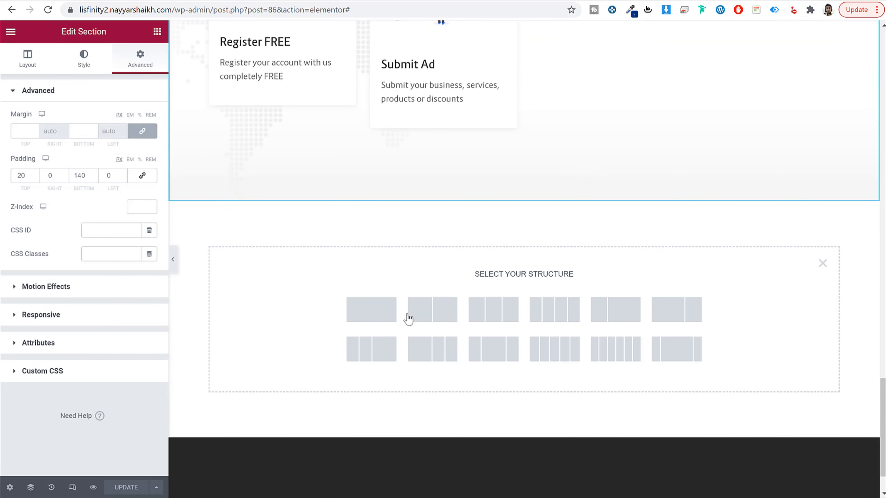
left_click(381, 317)
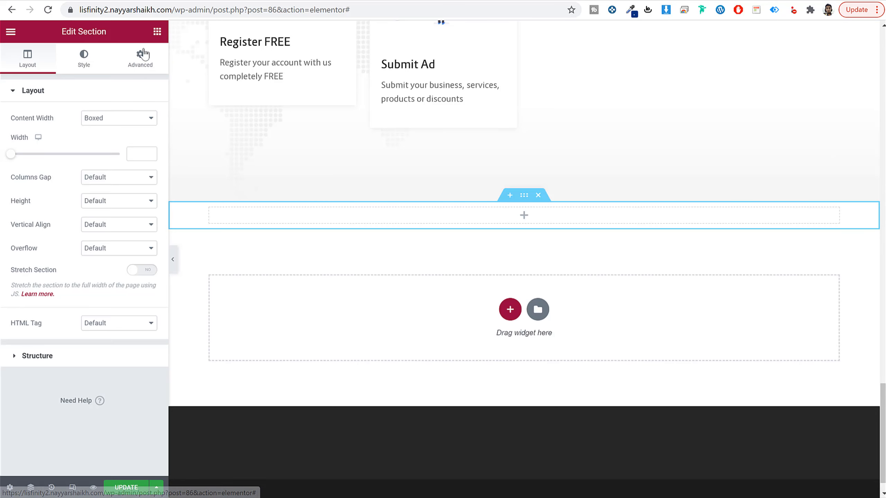
left_click(157, 31)
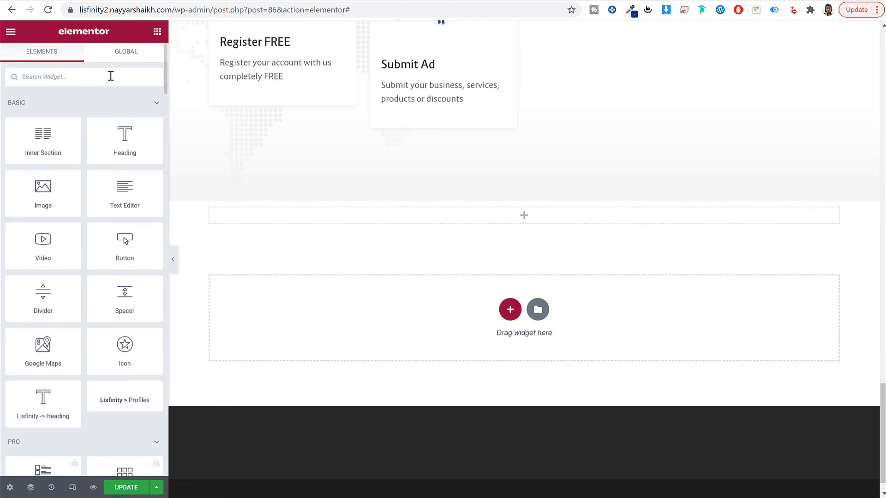
left_click(111, 76)
type("tit")
left_click_drag(126, 117, 366, 219)
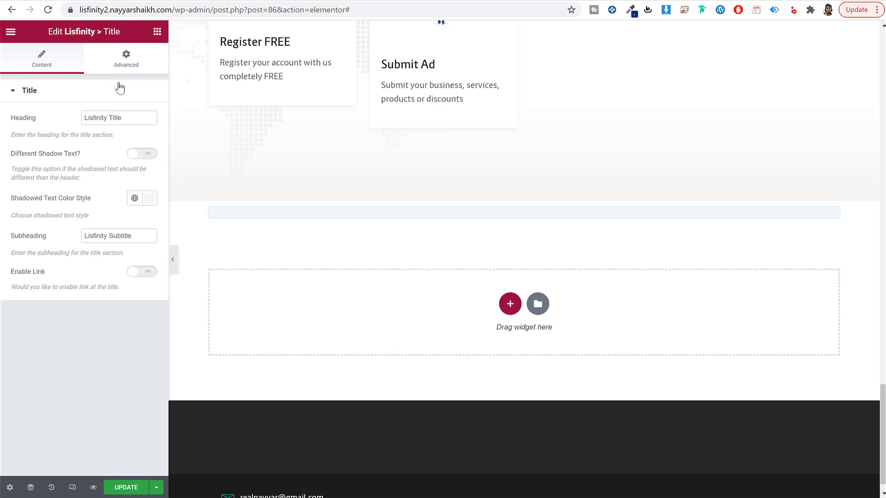
Step: Unlink the new Title widget's padding sides and set its bottom padding to 20 px
left_click(126, 64)
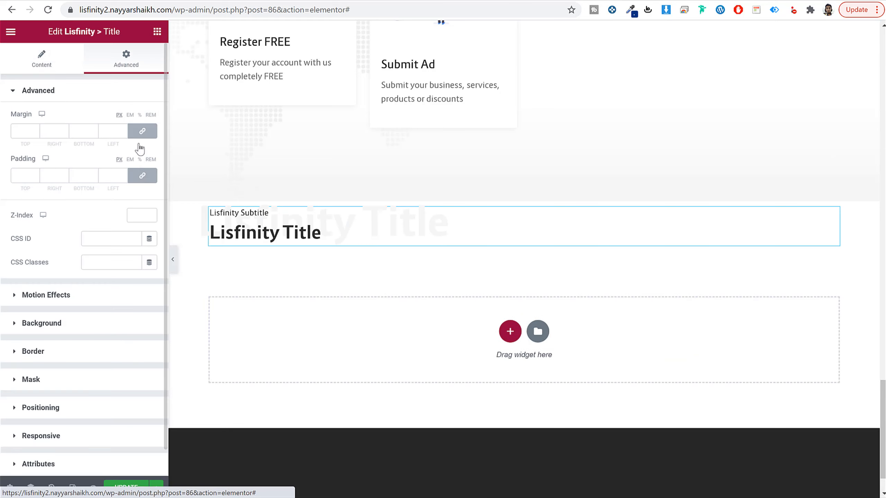
left_click(138, 177)
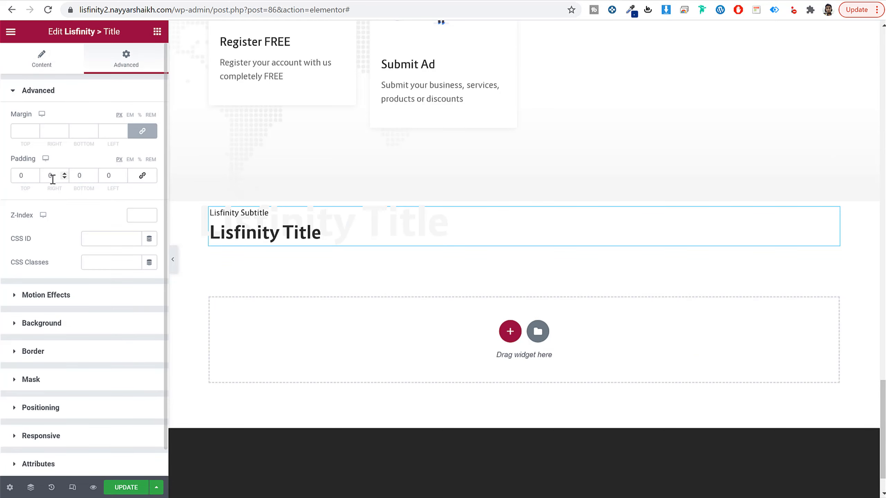
type("20")
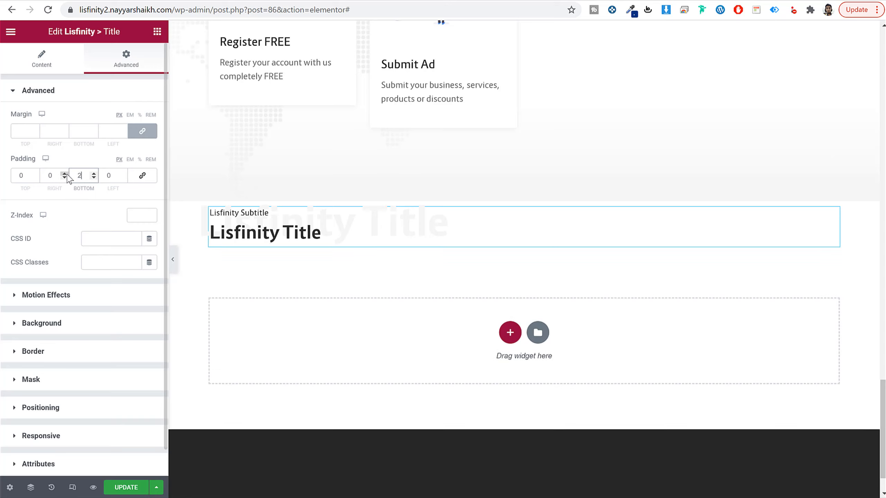
Step: Check the demo's Our Partners block and place a Lisfinity Partners widget below the new title
left_click(105, 0)
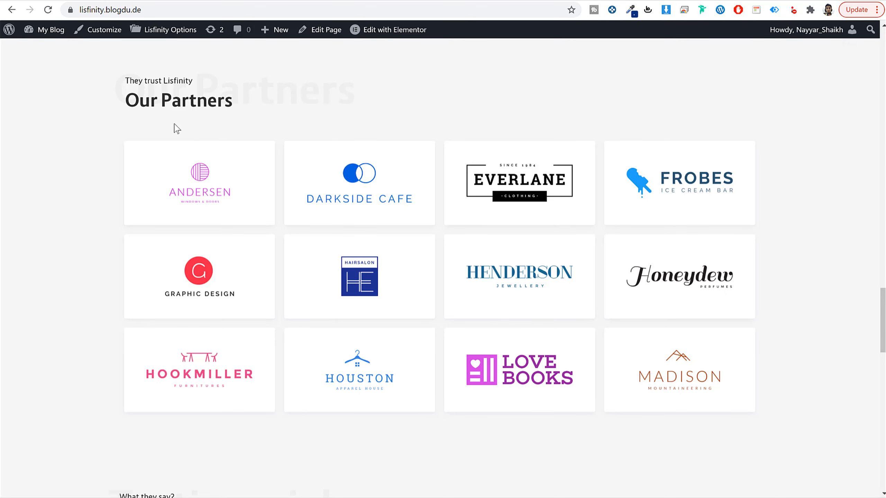
left_click(200, 2)
left_click(159, 34)
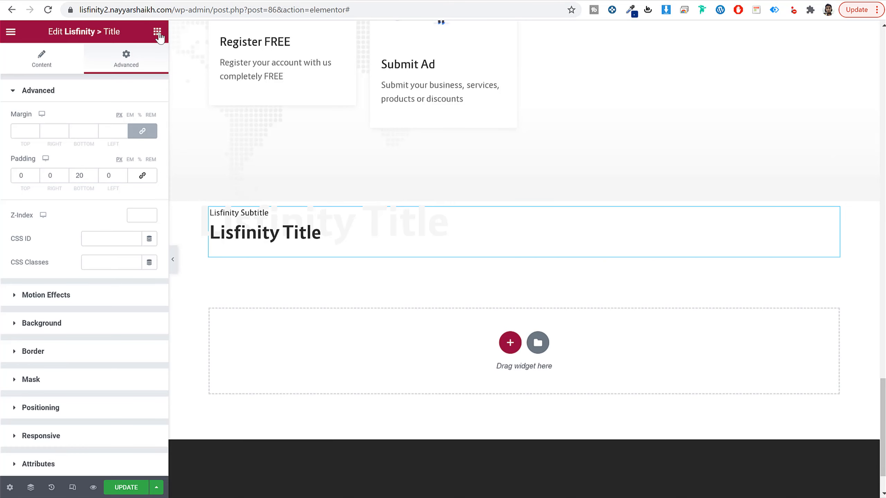
type("part")
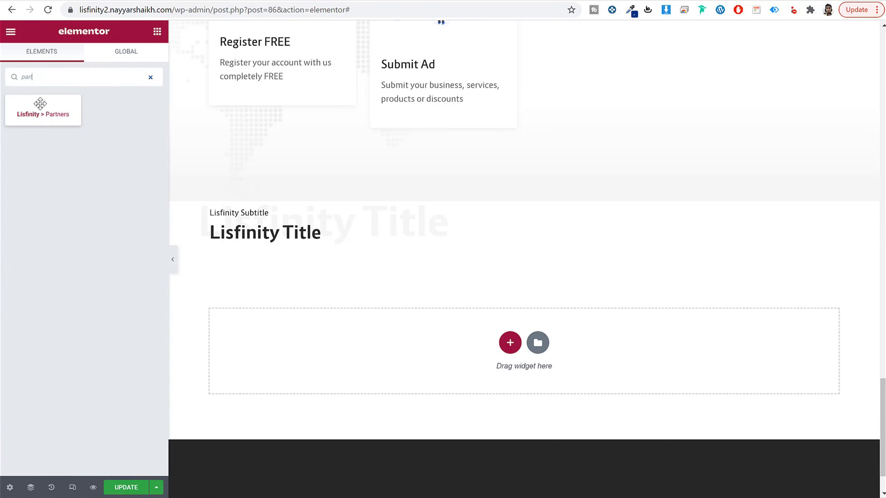
left_click_drag(41, 103, 316, 250)
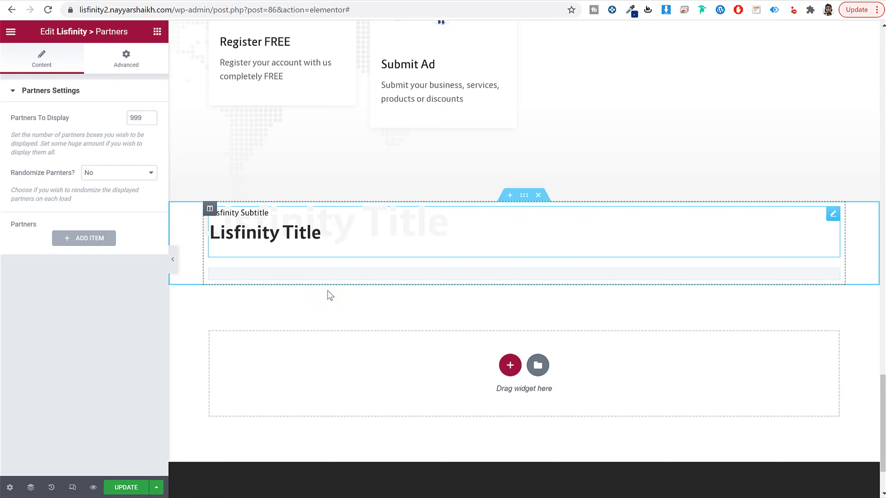
Step: Add a first item to the Partners widget and insert the pink Hookmiller logo from the media library as its image
left_click(69, 238)
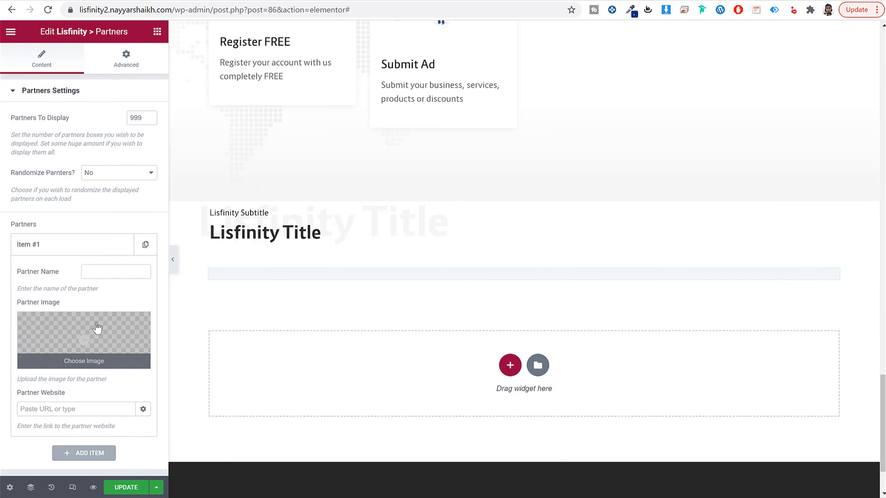
left_click(96, 329)
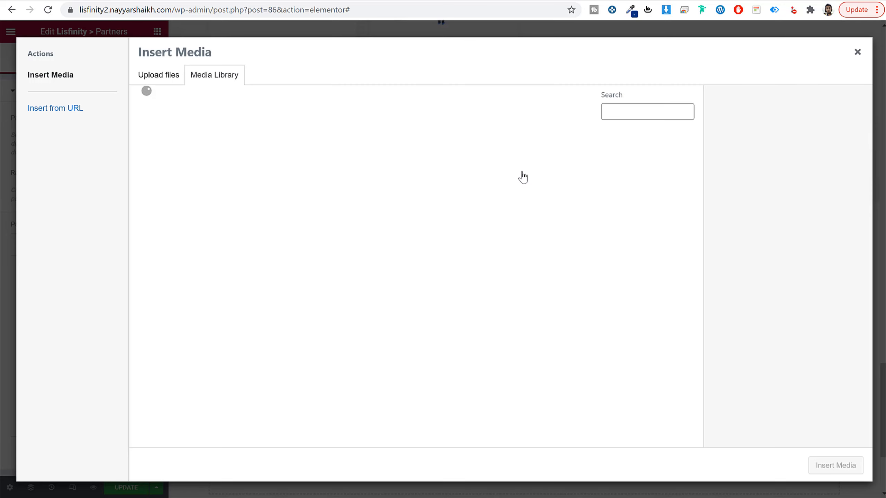
scroll(473, 246, "down", 6)
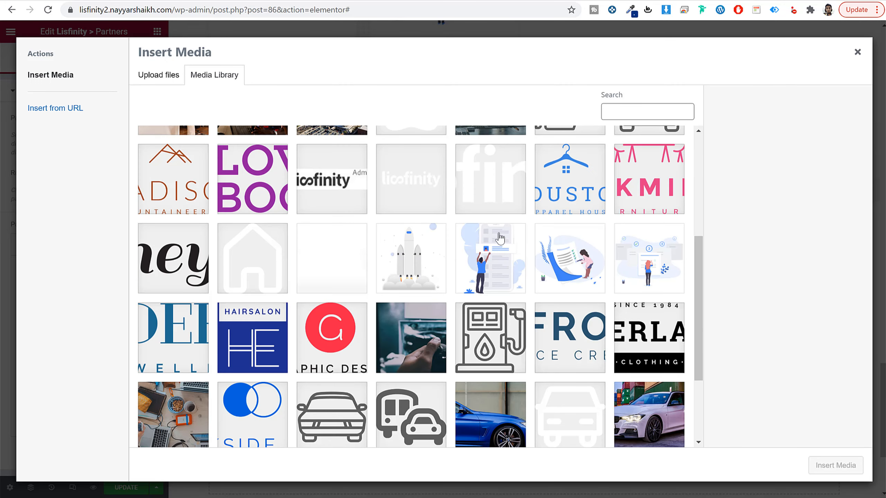
left_click(633, 199)
left_click(837, 469)
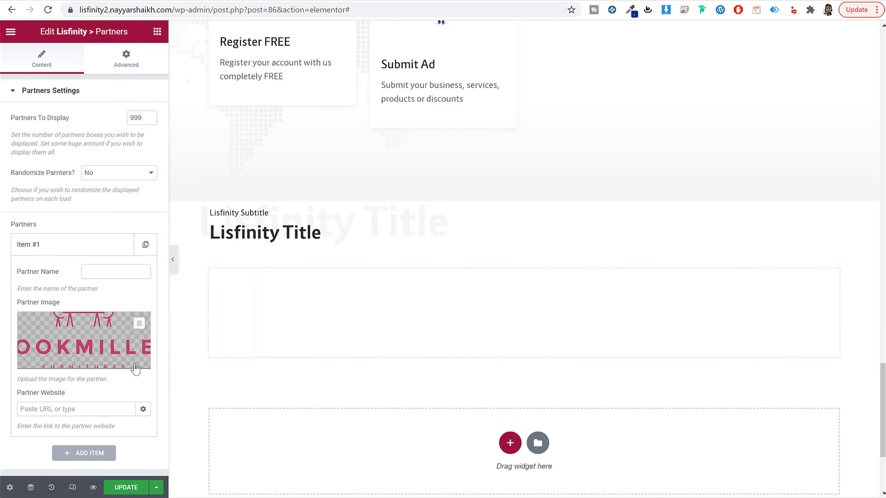
Step: Name the first partner item "Anderson", collapse it, and add a second partner item
left_click(43, 409)
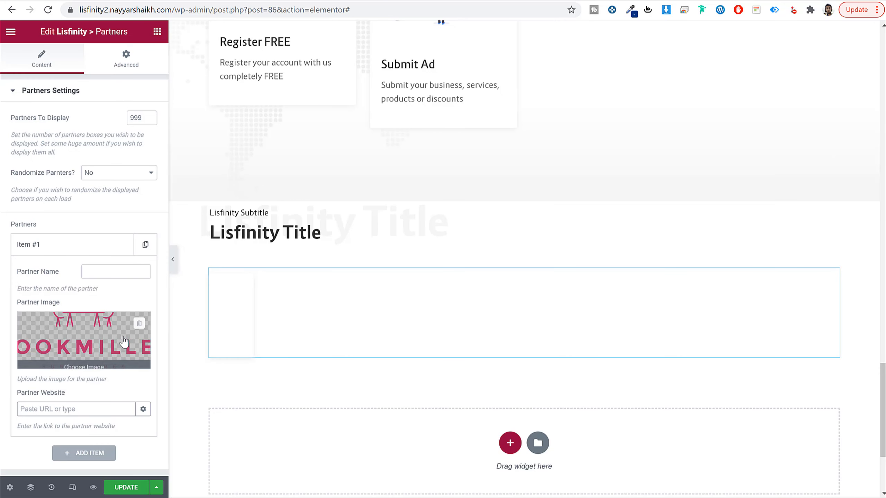
left_click(106, 273)
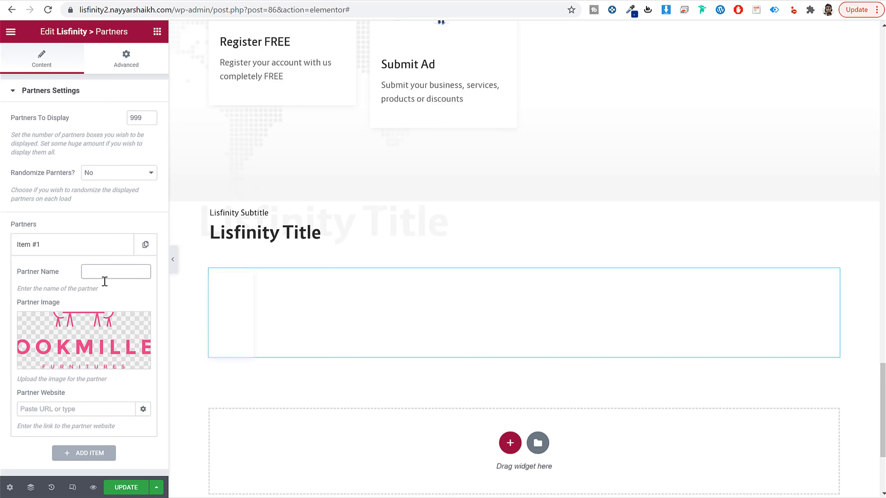
type("Anderson")
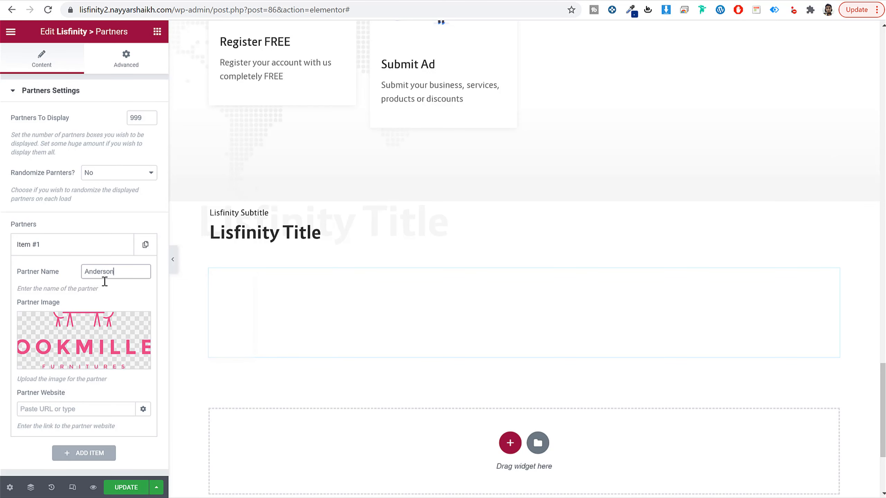
left_click(72, 246)
left_click(80, 274)
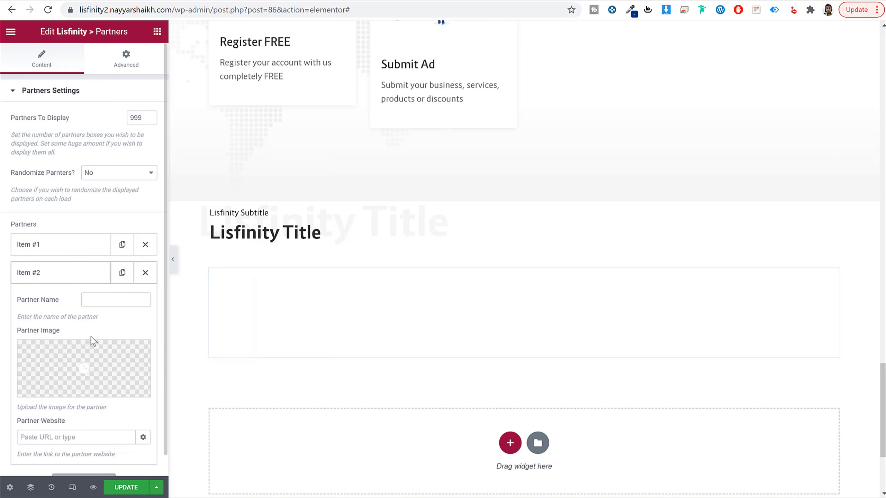
Step: Insert the blue Houston logo from the media library as the second partner's image and collapse that item
left_click(101, 363)
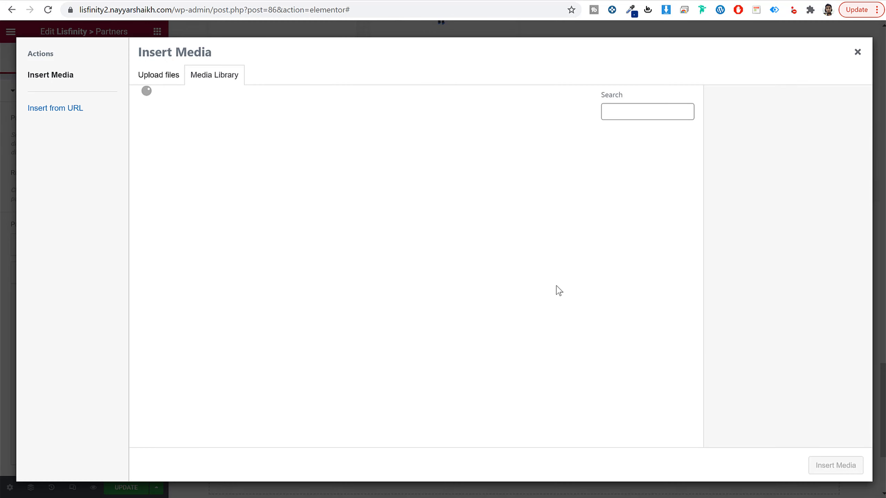
scroll(600, 307, "down", 2)
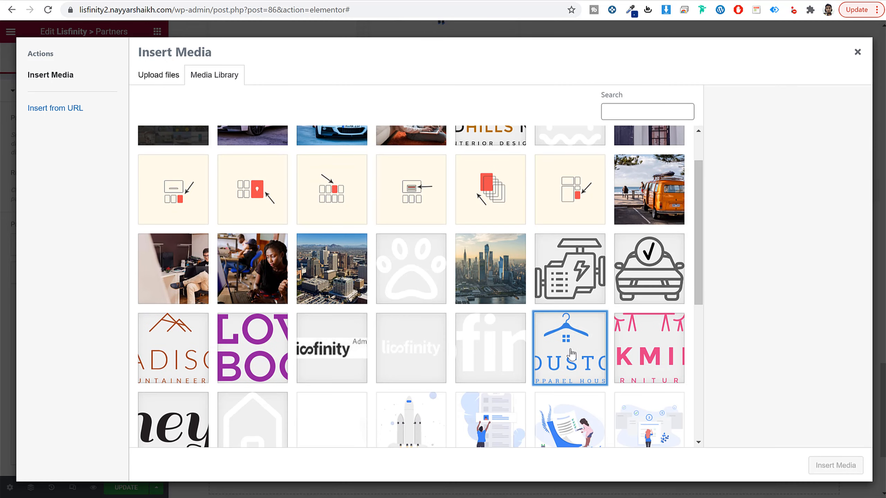
left_click(568, 349)
left_click(836, 465)
left_click(87, 274)
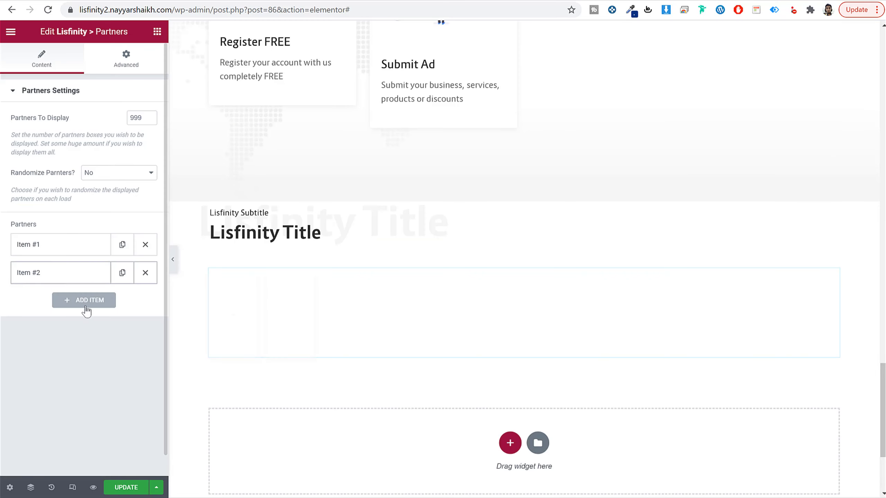
Step: Add a third partner item with the love_books_1.png logo and set the number of partners to display to 12
left_click(85, 311)
left_click(84, 394)
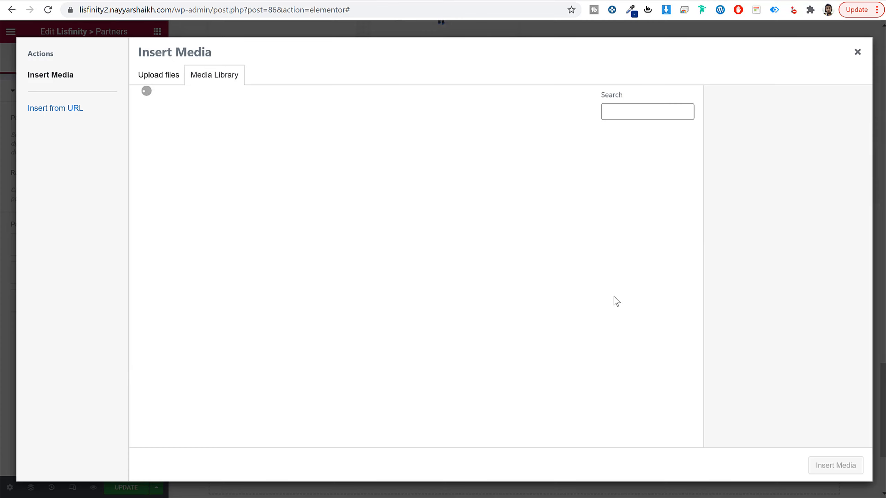
scroll(502, 276, "down", 5)
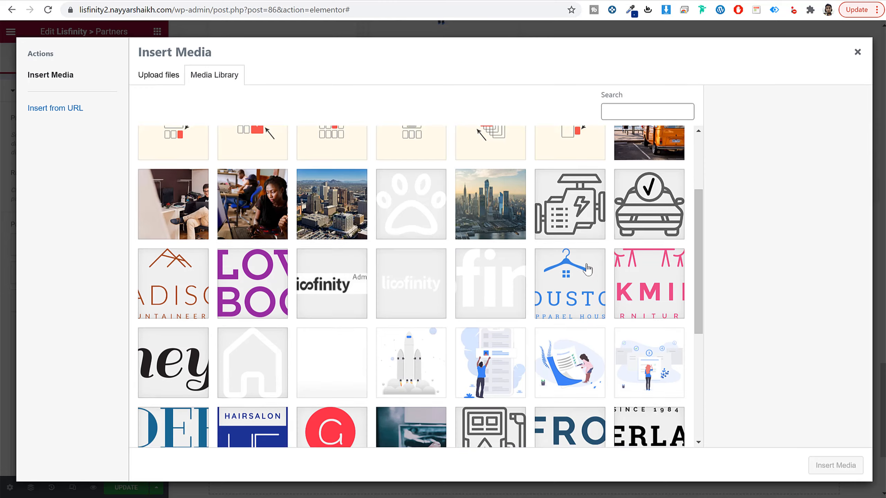
left_click(237, 191)
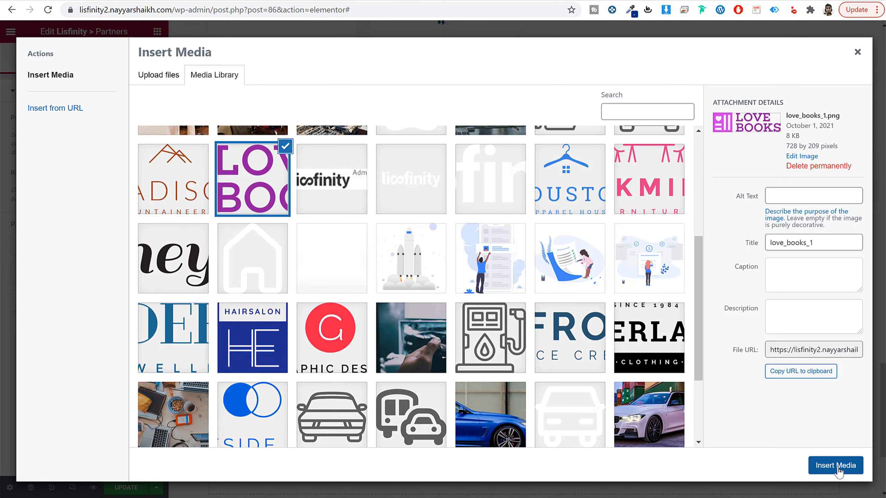
left_click(835, 465)
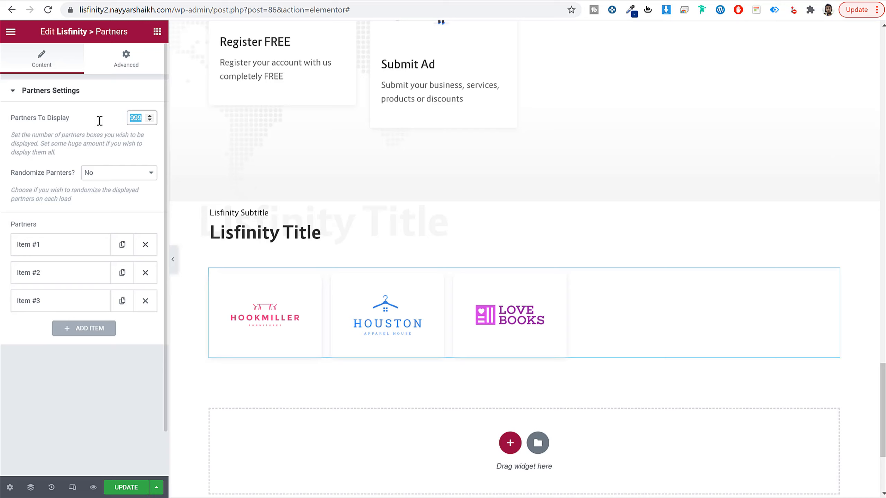
type("12")
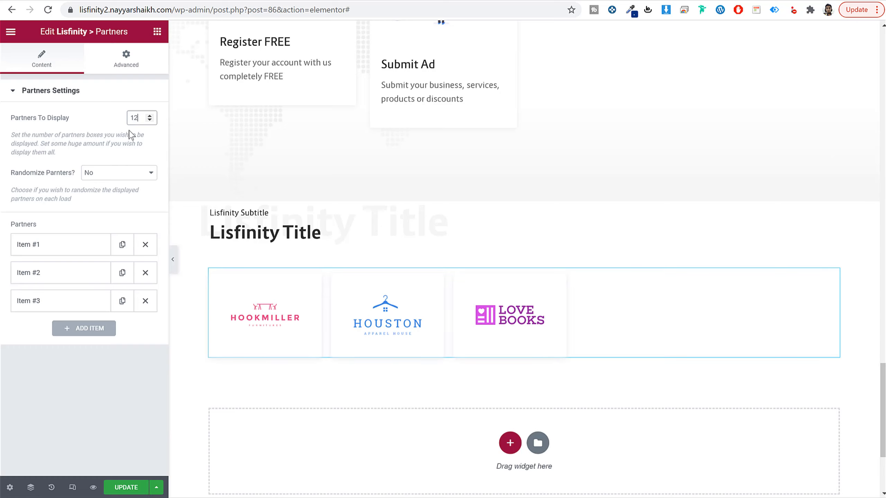
Step: Give the partners section a classic background with the color f6f6f6
left_click(524, 195)
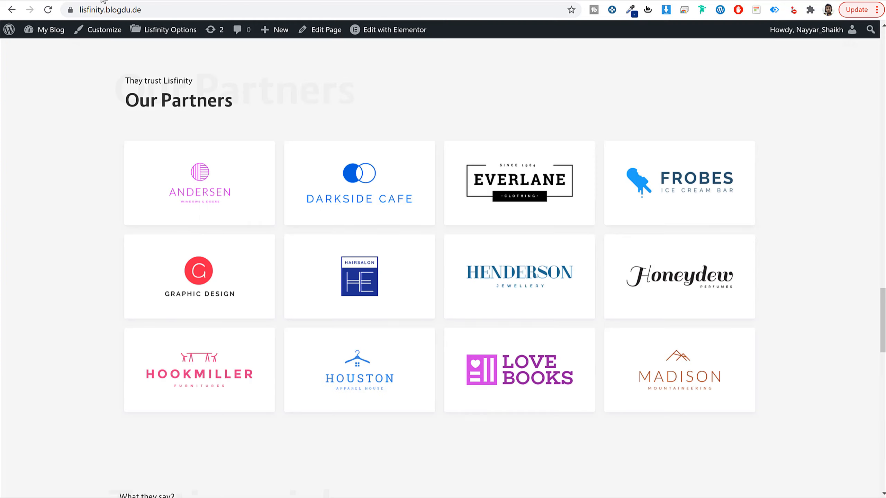
scroll(352, 180, "up", 5)
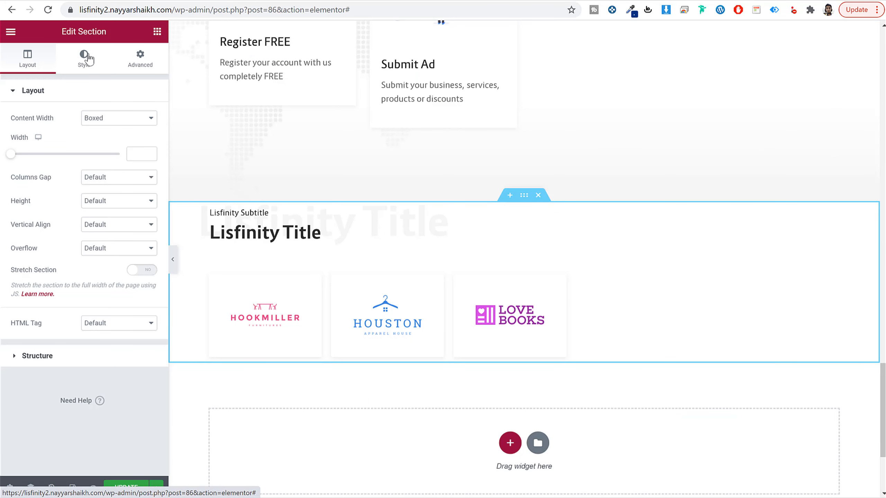
left_click(85, 59)
left_click(108, 144)
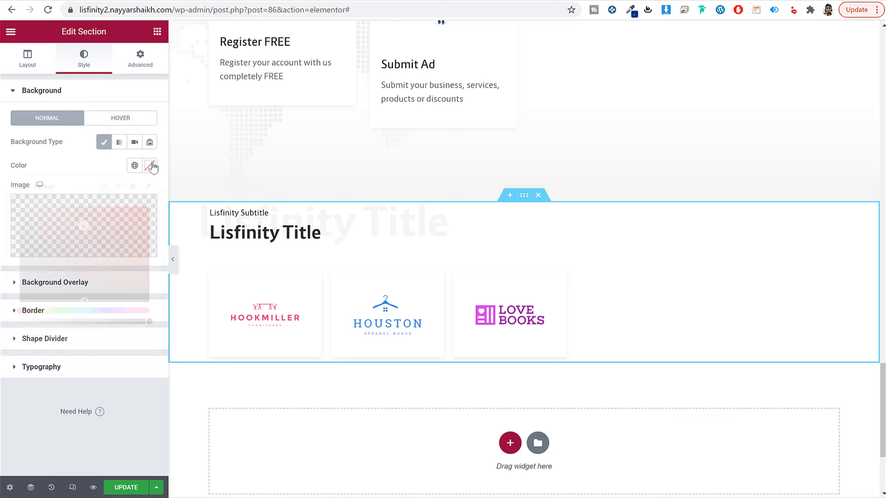
left_click(150, 166)
type("f6f6f6")
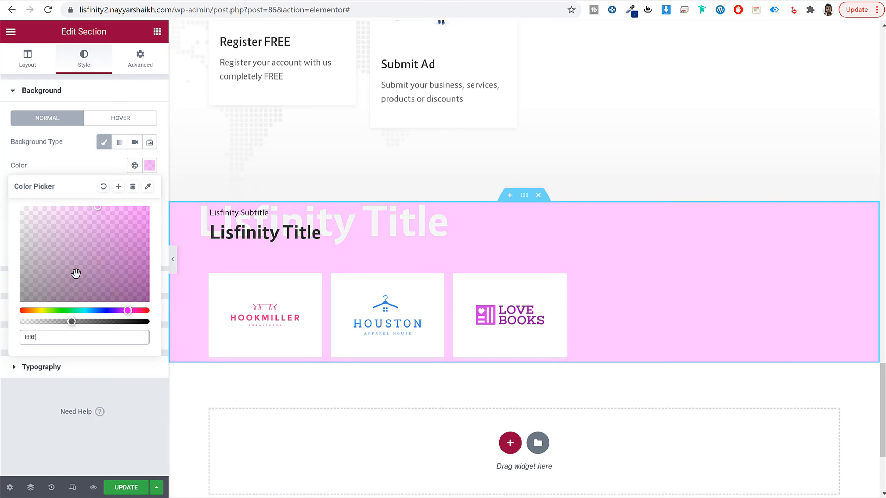
Step: Set the partners section's padding to 40 px top and 60 px bottom, and save the page
left_click(140, 57)
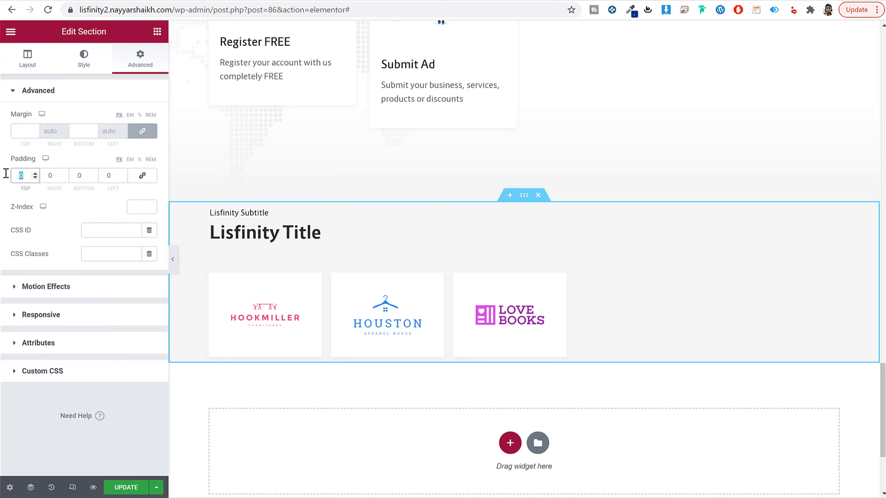
type("40")
key("Tab")
key("Tab")
type("60")
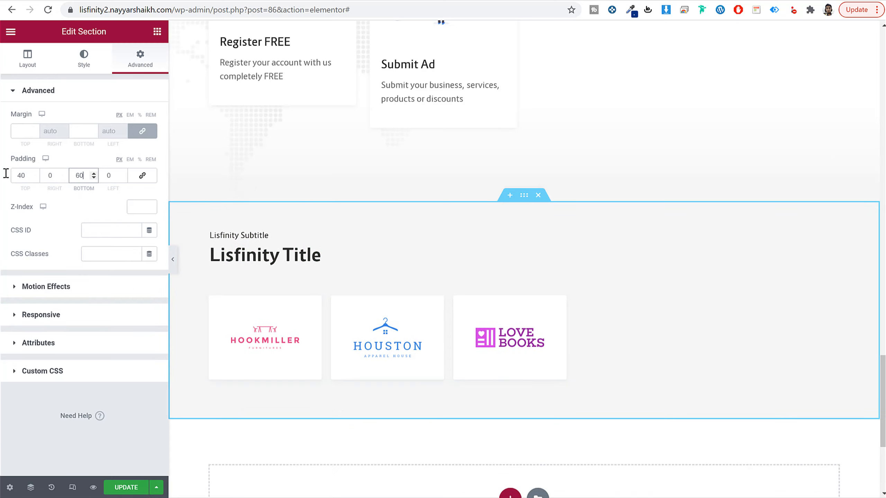
left_click(129, 489)
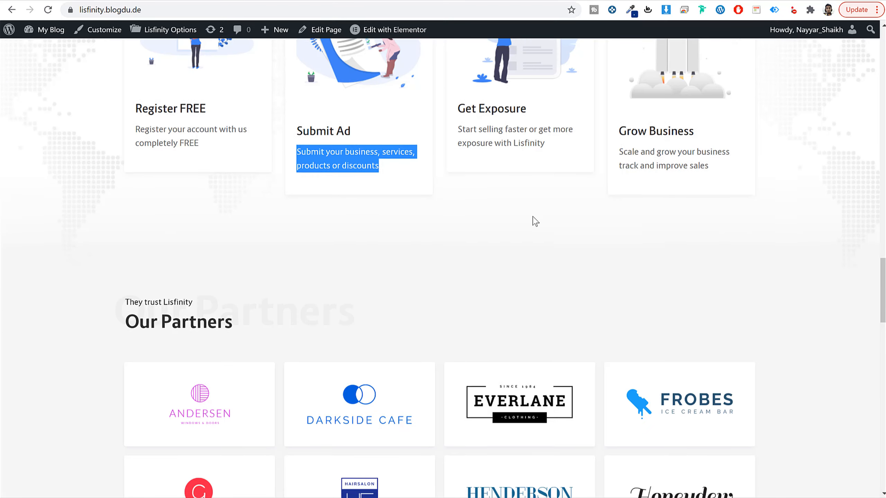
Step: Check the demo's Testimonials block and add a new single-column section below the partners section
scroll(531, 219, "down", 12)
scroll(500, 221, "down", 6)
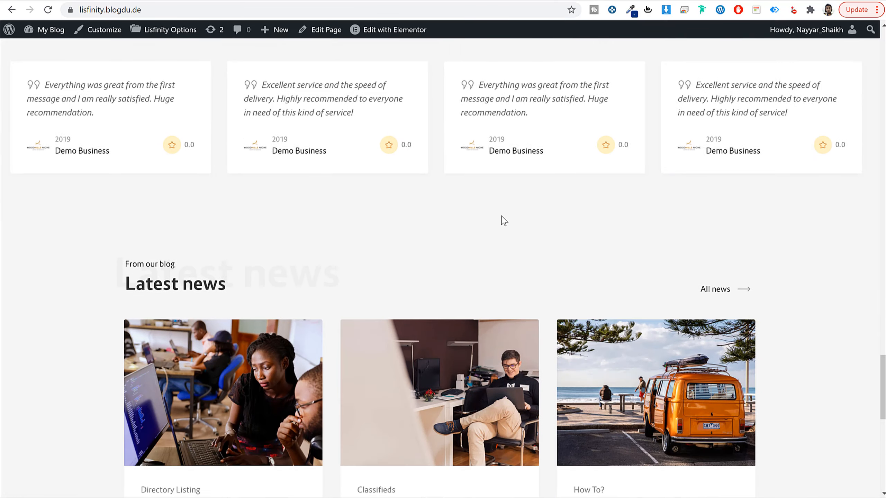
scroll(500, 222, "up", 7)
scroll(503, 220, "down", 7)
scroll(500, 219, "up", 5)
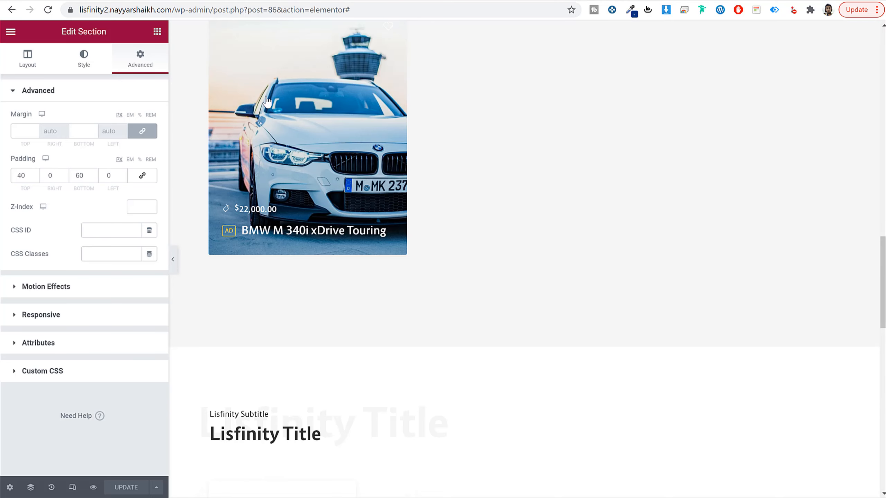
scroll(475, 223, "down", 20)
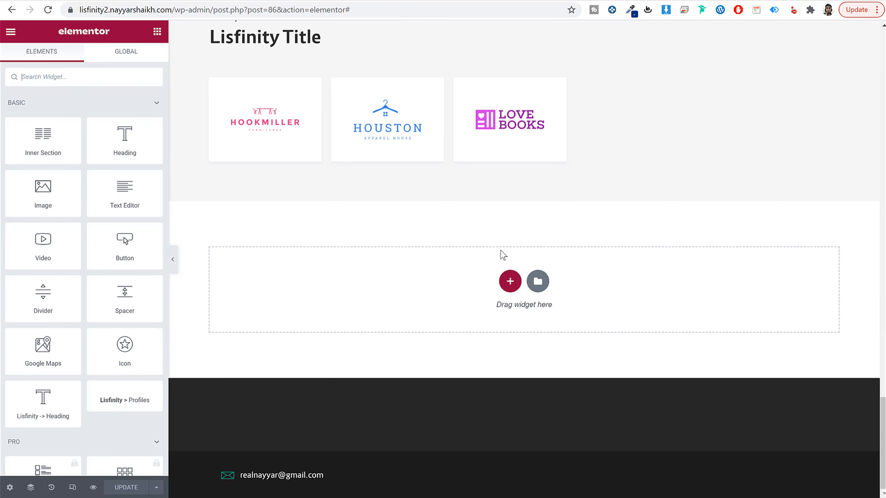
left_click(512, 281)
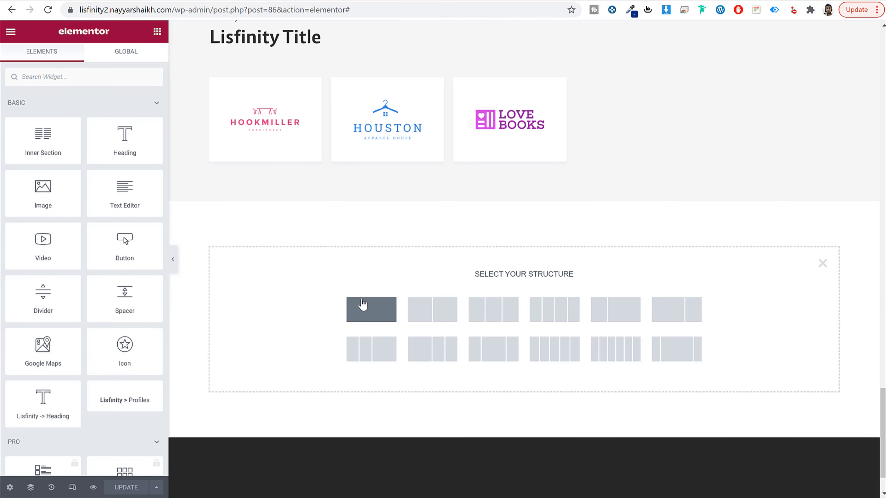
left_click(370, 309)
Step: Place a Lisfinity Title widget in the new section with a Lisfinity Testimonials widget below it
left_click(157, 31)
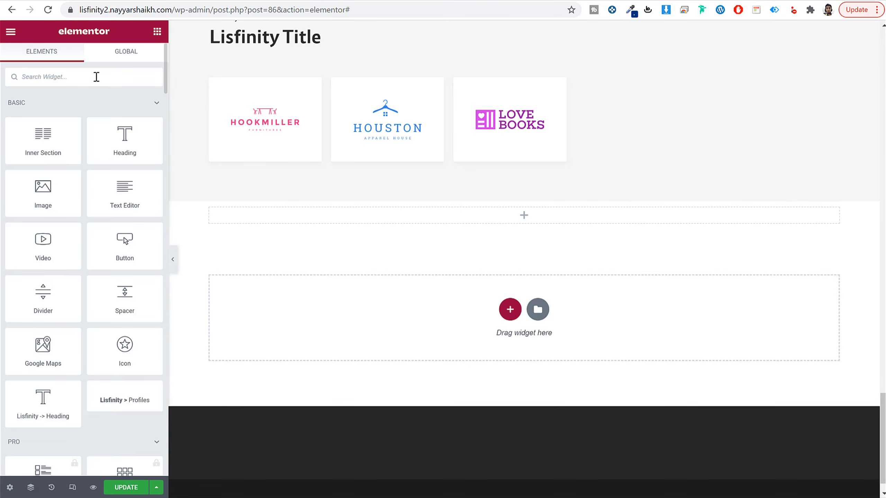
type("tit")
left_click_drag(125, 114, 484, 223)
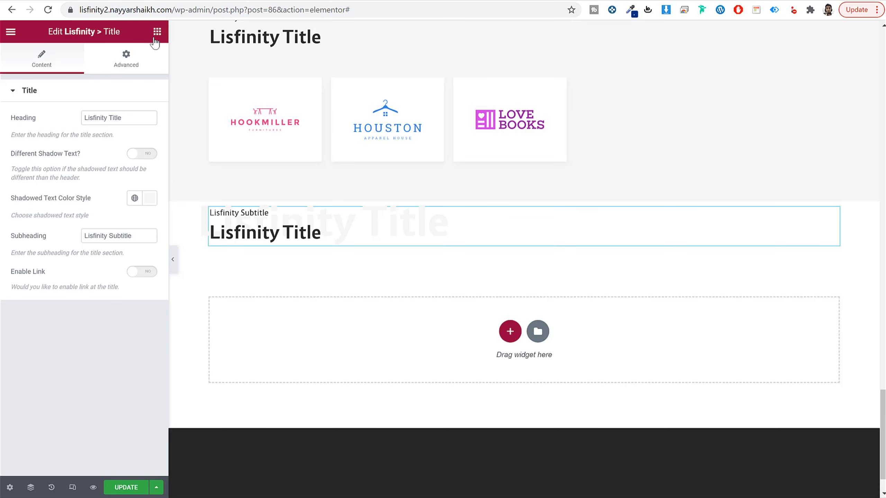
left_click(157, 32)
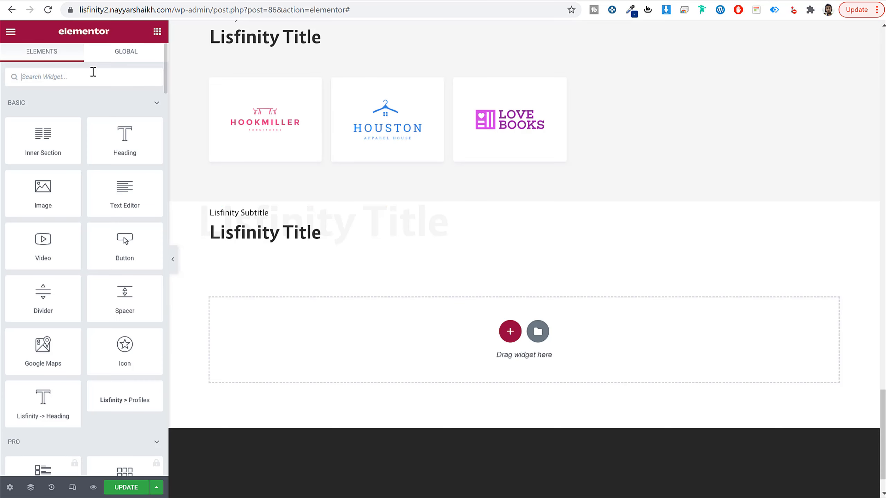
type("test")
left_click_drag(119, 117, 355, 246)
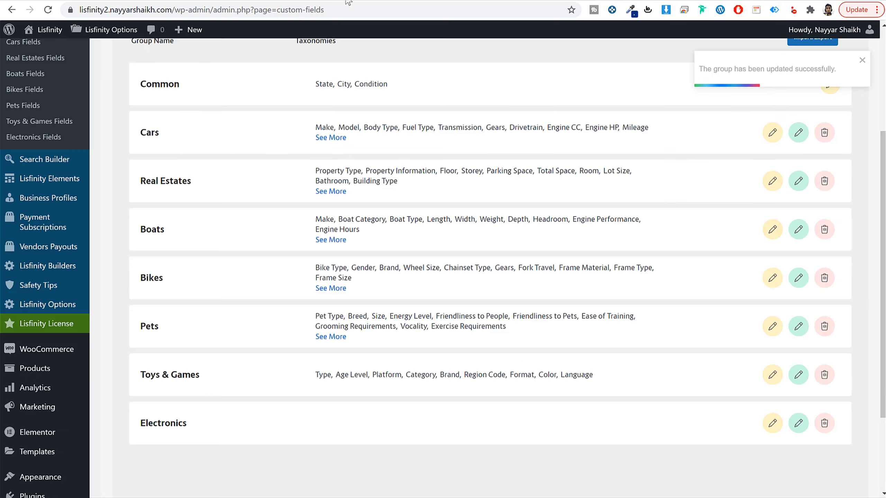
Step: Look through the WordPress admin entries and open the site's Comments page
scroll(79, 180, "up", 6)
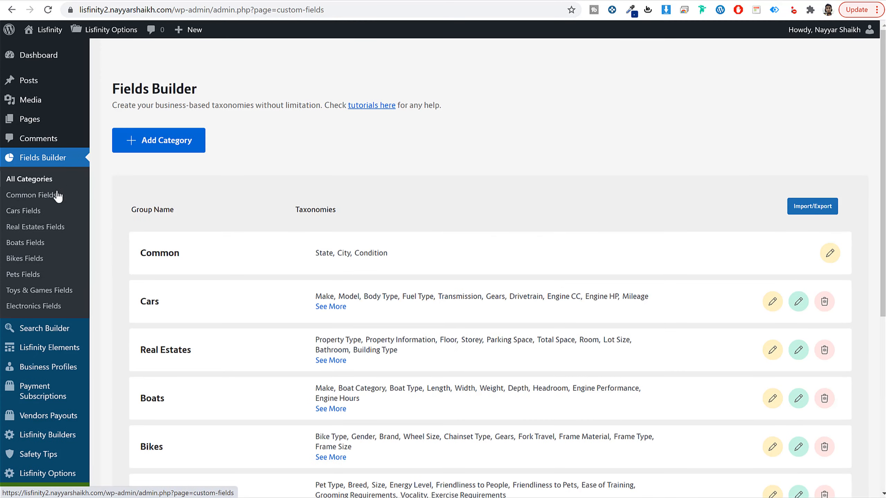
scroll(61, 202, "down", 5)
mouse_move(65, 310)
scroll(65, 279, "up", 5)
left_click(43, 141)
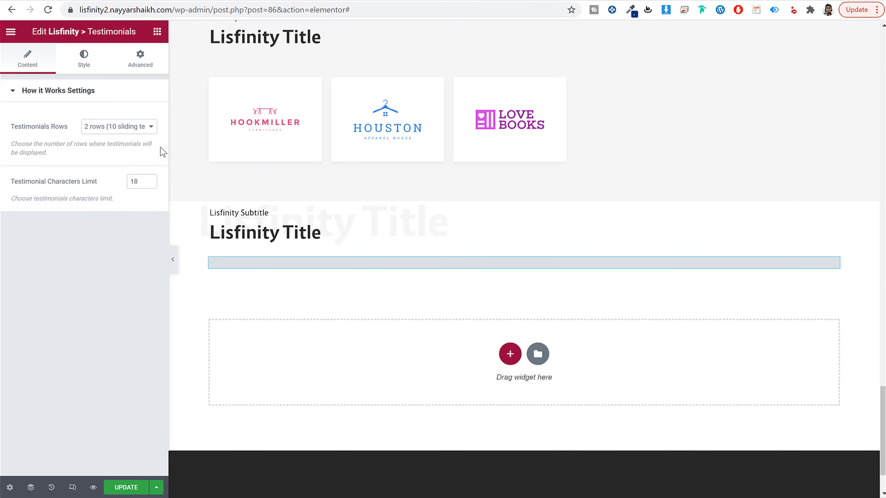
Step: Give the testimonials section a classic background with the color f6f6f6
left_click(524, 196)
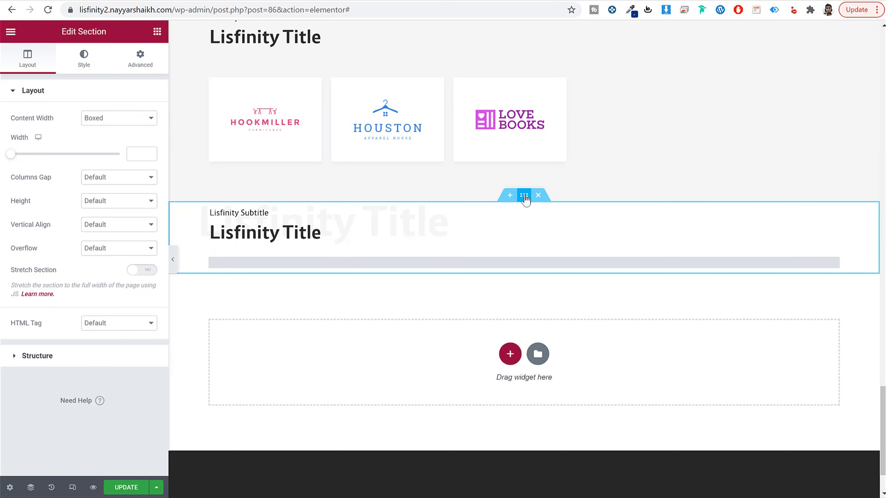
left_click(87, 70)
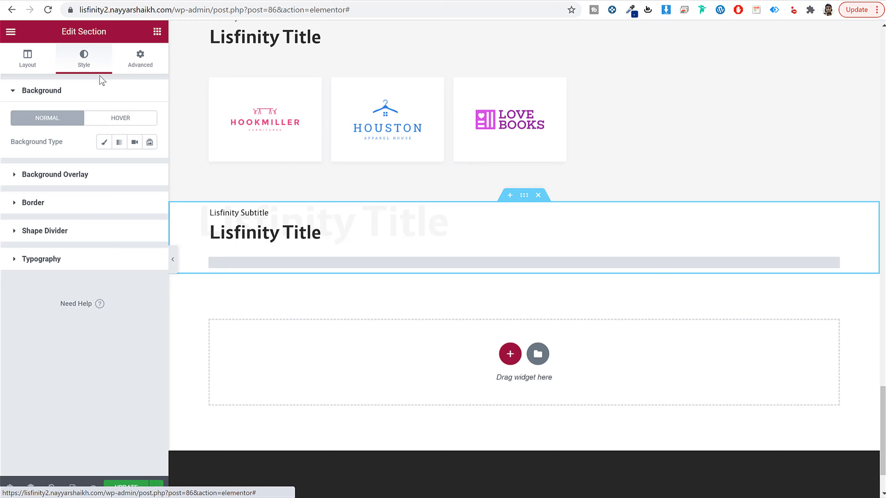
left_click(102, 145)
left_click(150, 166)
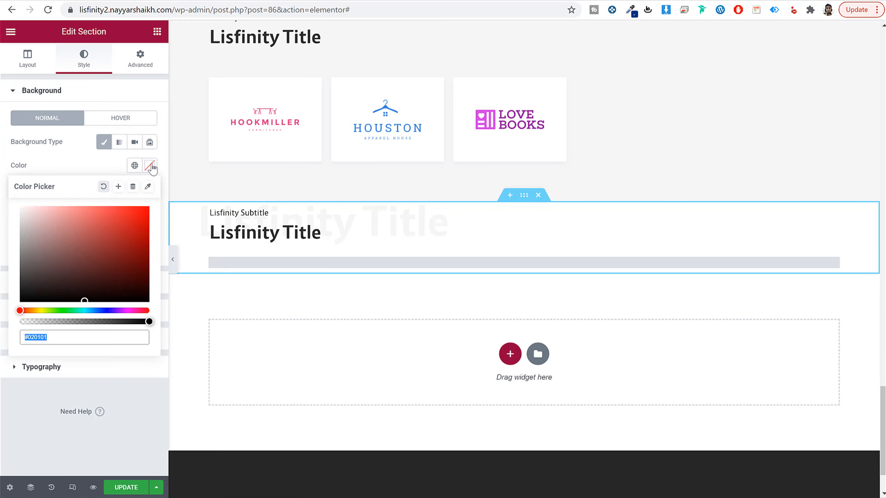
type("f6f6f6")
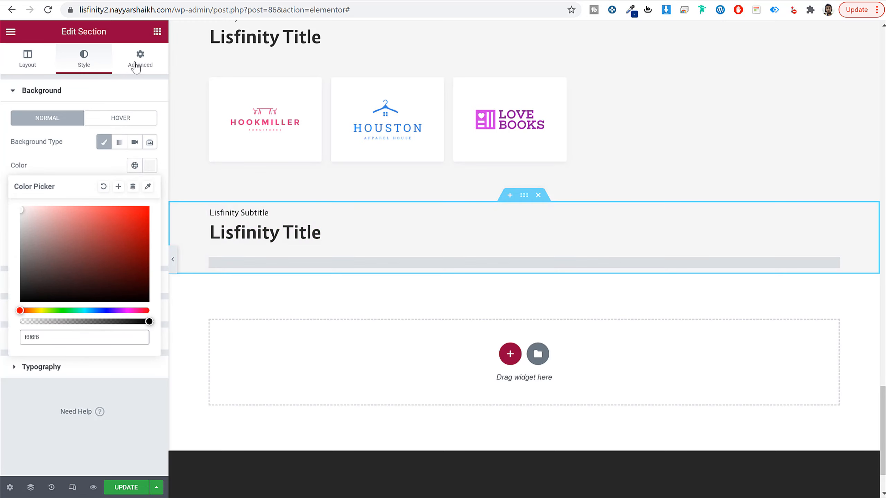
Step: Unlink the testimonials section's padding sides and set them to 60 px top and 80 px bottom
left_click(141, 57)
left_click(140, 179)
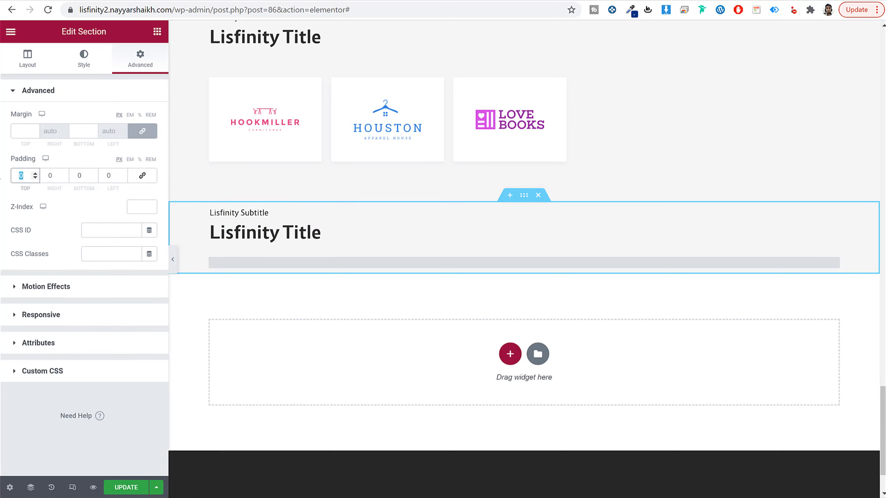
type("60")
key("Tab")
key("Tab")
type("80")
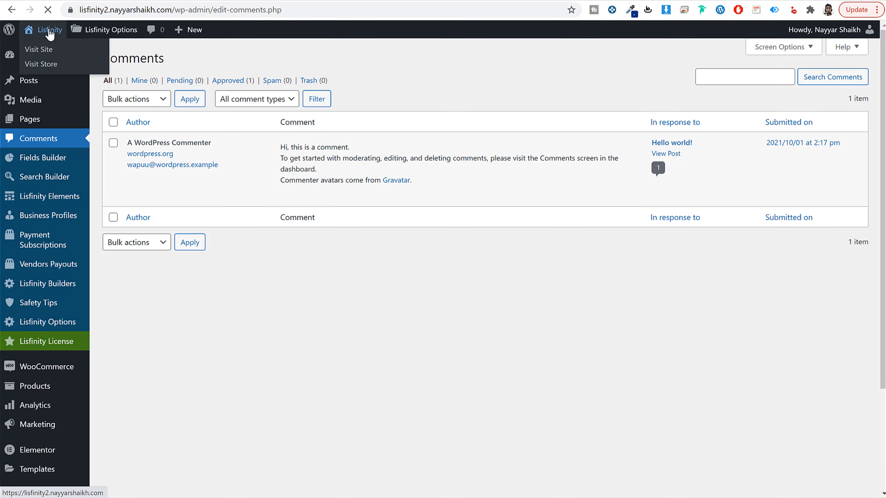
Step: Open the site's live home page from the WordPress admin and review the sections built so far
left_click(50, 32)
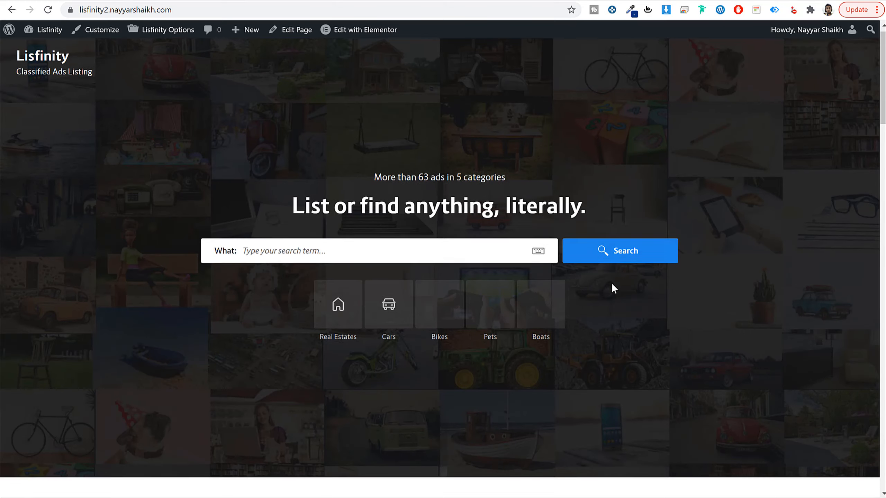
scroll(613, 285, "down", 20)
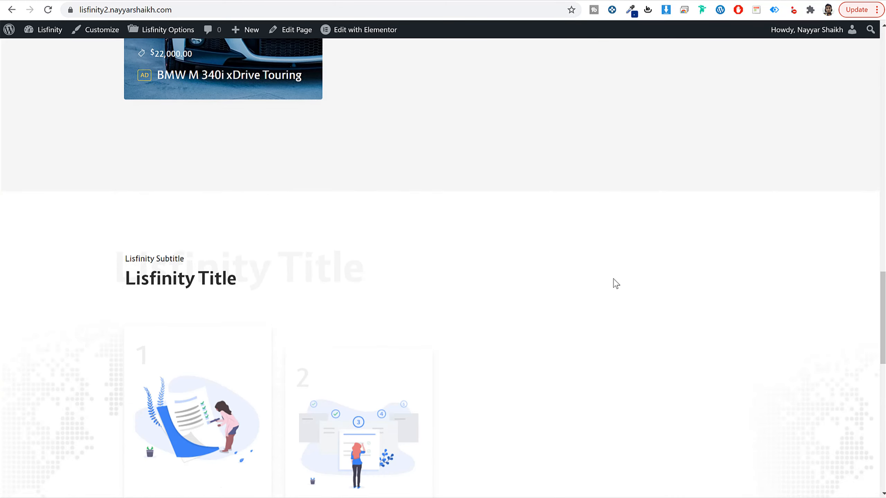
scroll(616, 283, "down", 15)
scroll(616, 284, "up", 6)
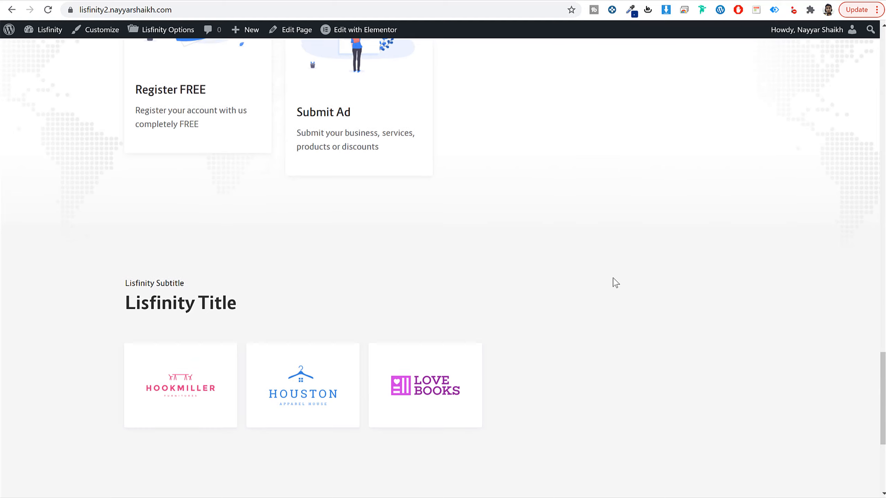
scroll(615, 283, "up", 20)
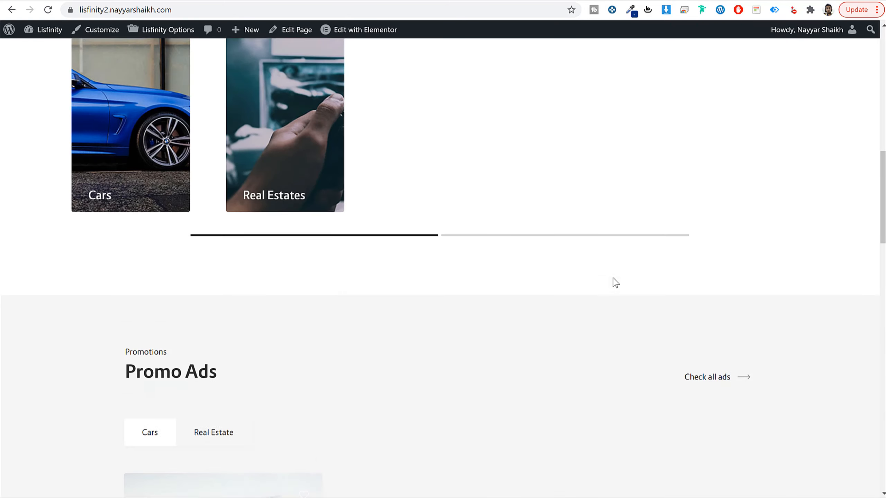
Step: Check the demo's Testimonials and Latest news sections, and add a single-column section below the testimonials section
scroll(616, 283, "down", 20)
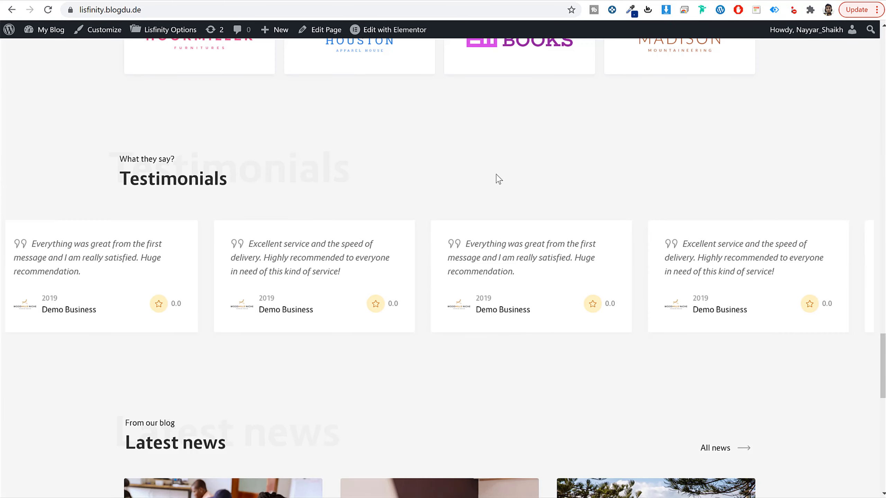
scroll(491, 178, "down", 10)
scroll(488, 181, "up", 5)
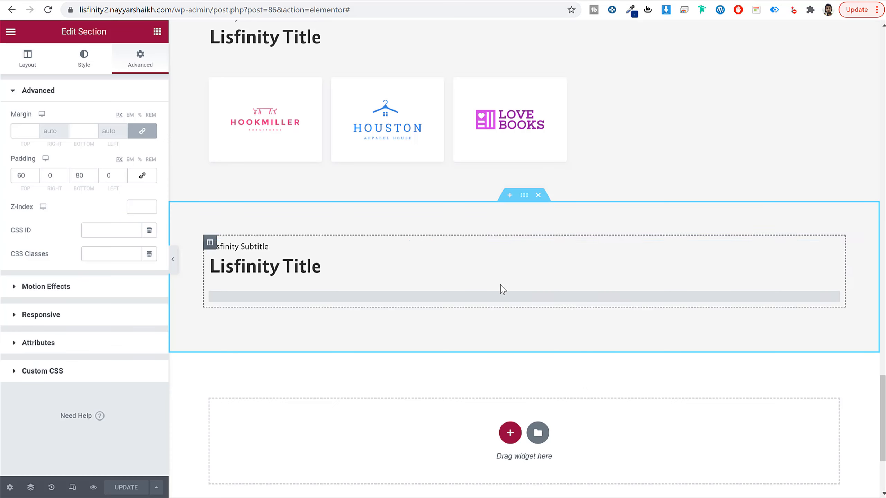
scroll(500, 289, "down", 4)
left_click(510, 281)
left_click(357, 316)
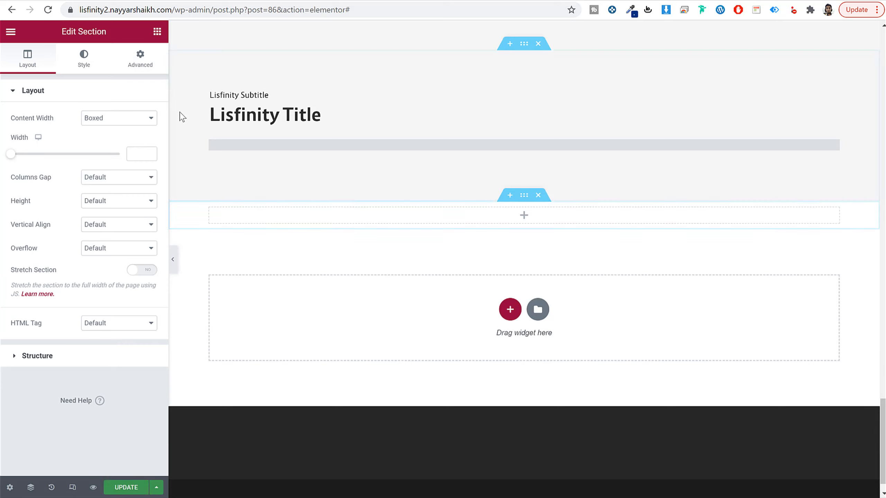
Step: Place a Lisfinity Title widget in the new section and set its bottom padding to 20 px
left_click(158, 32)
type("tit")
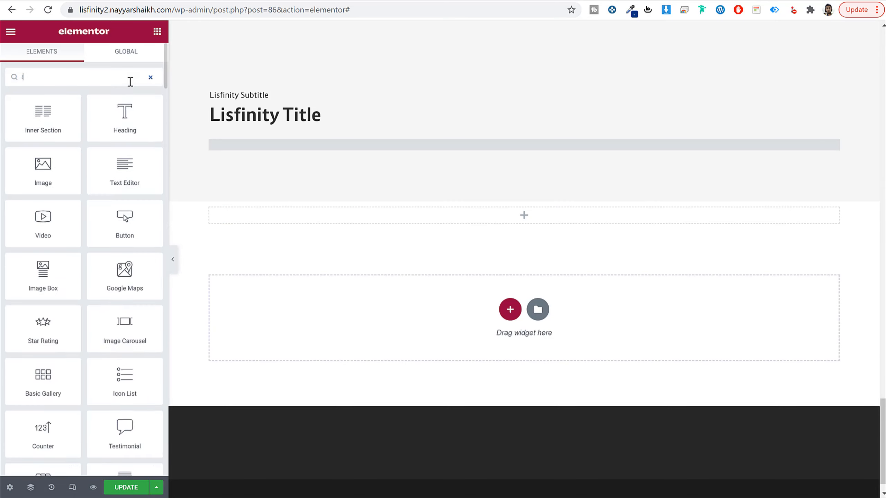
left_click_drag(129, 112, 347, 224)
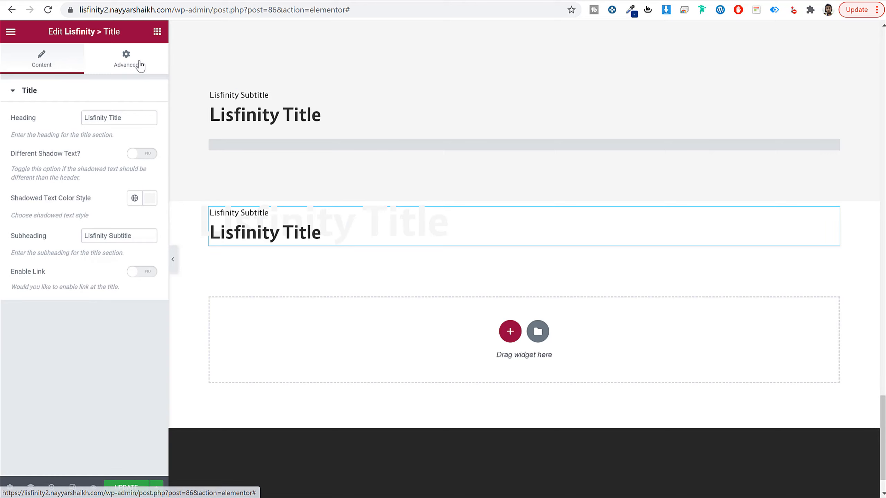
left_click(138, 63)
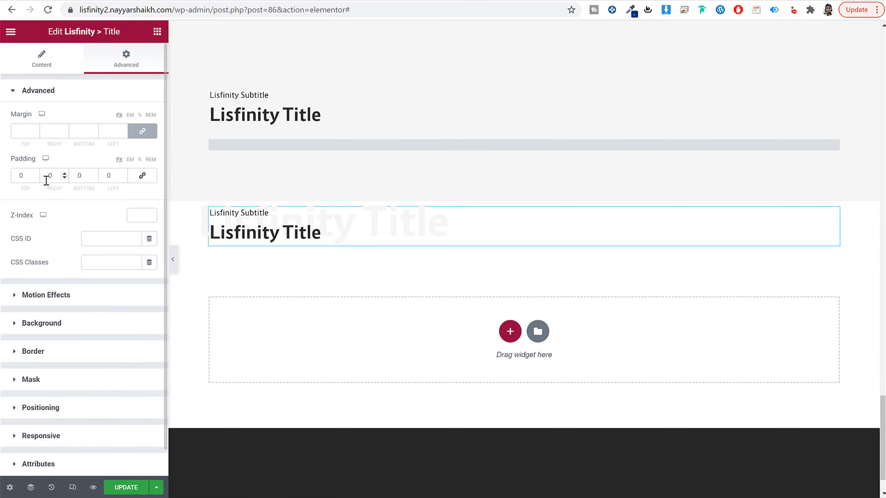
type("20")
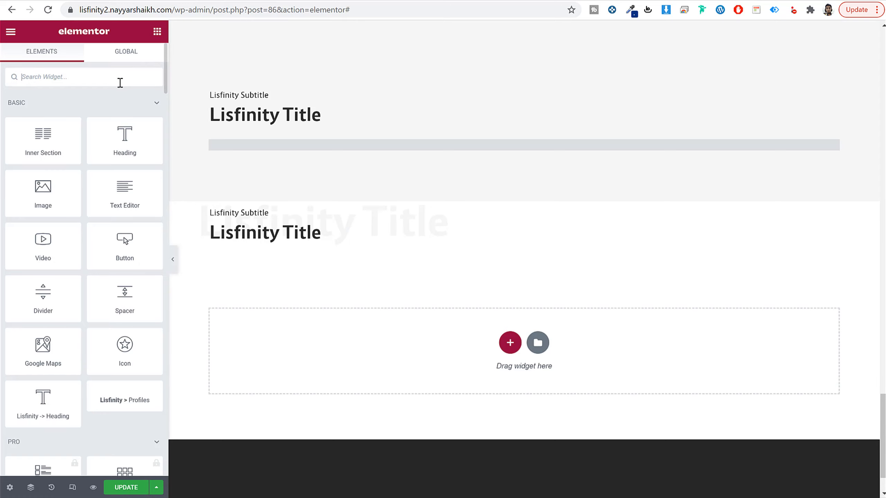
Step: Add a Lisfinity Posts widget below the new title and update the page
type("pos")
left_click_drag(116, 114, 356, 237)
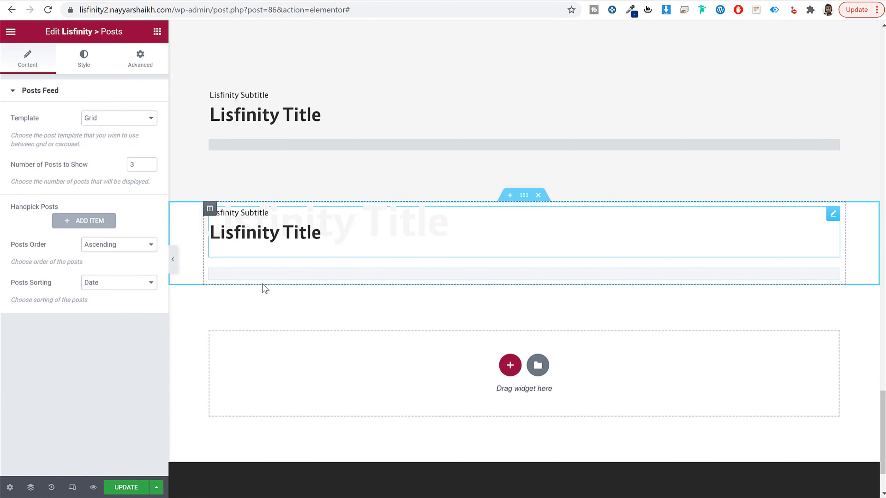
left_click(132, 486)
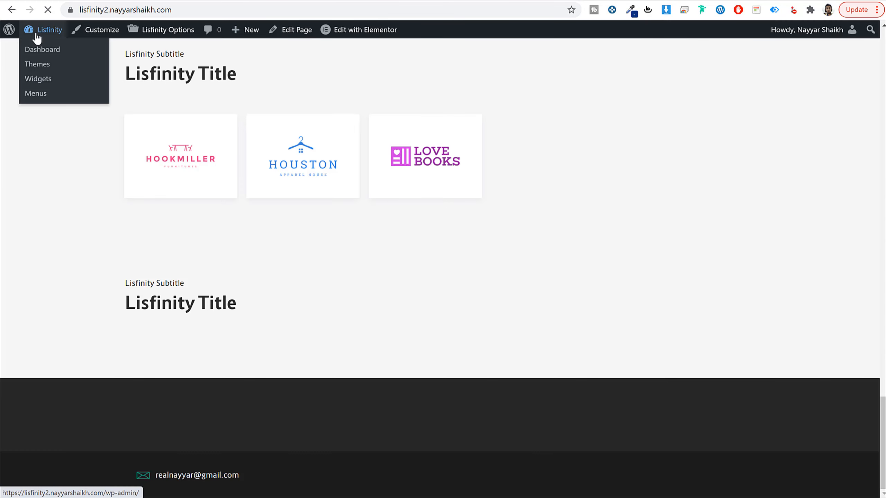
Step: Open the WordPress posts list, move the Hello world! post to the trash, and start a new post
left_click(37, 38)
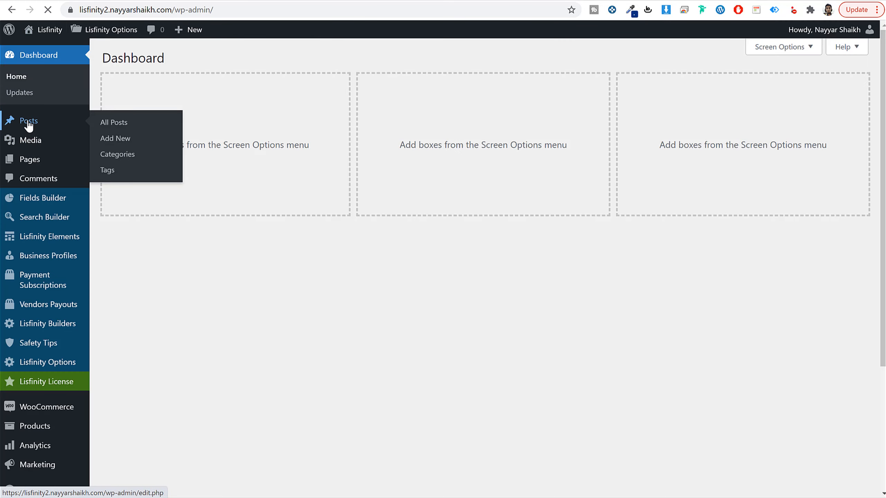
mouse_move(167, 147)
left_click(188, 157)
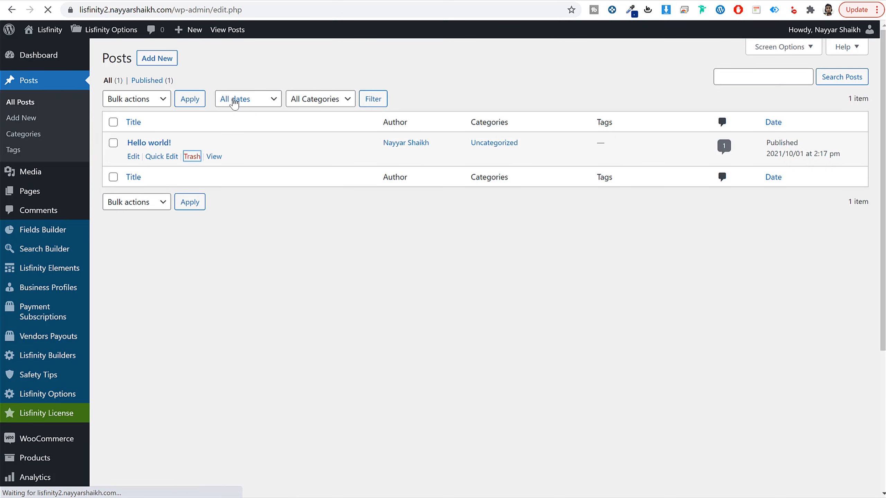
left_click(158, 59)
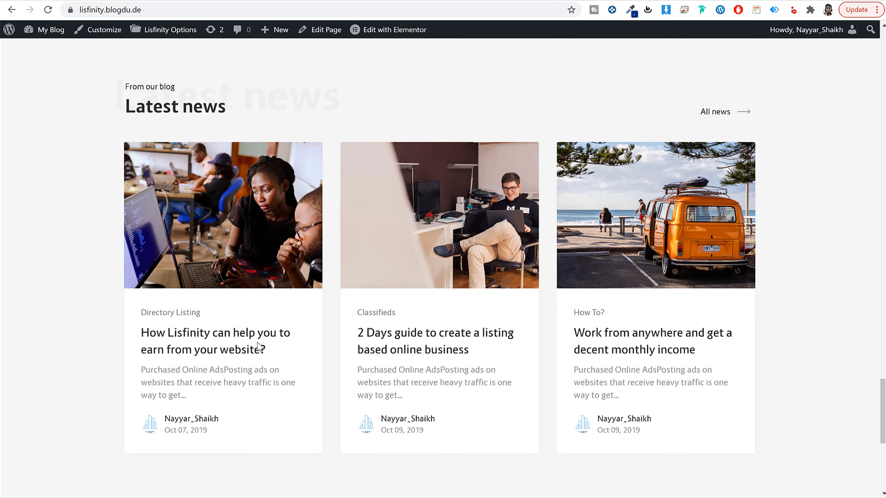
Step: Copy the title "How Lisfinity can help you to earn from your website?" from the demo article into the new post's title
left_click(250, 341)
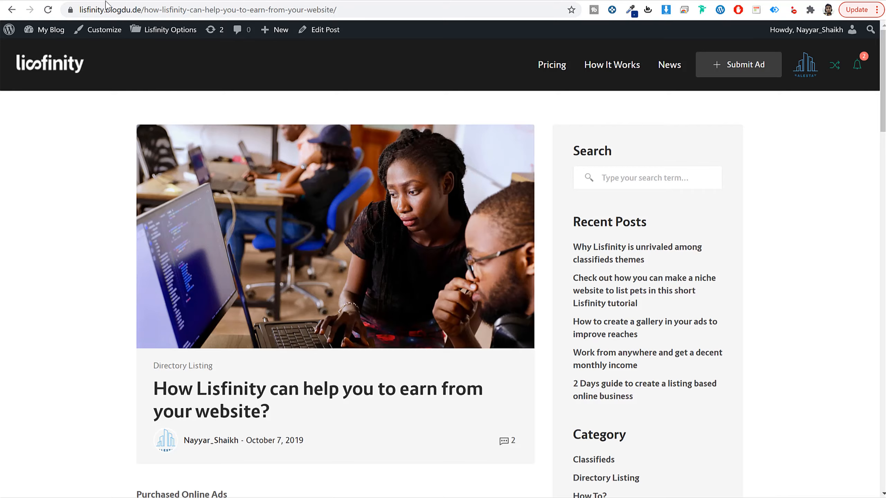
scroll(295, 291, "down", 5)
double_click(156, 219)
left_click(285, 251, "shift")
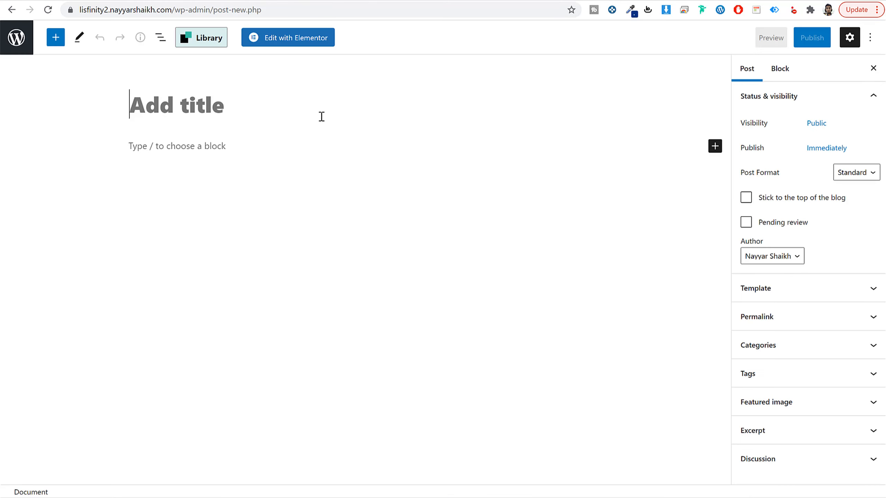
type("How Lisfinity can help you to earn from your website?")
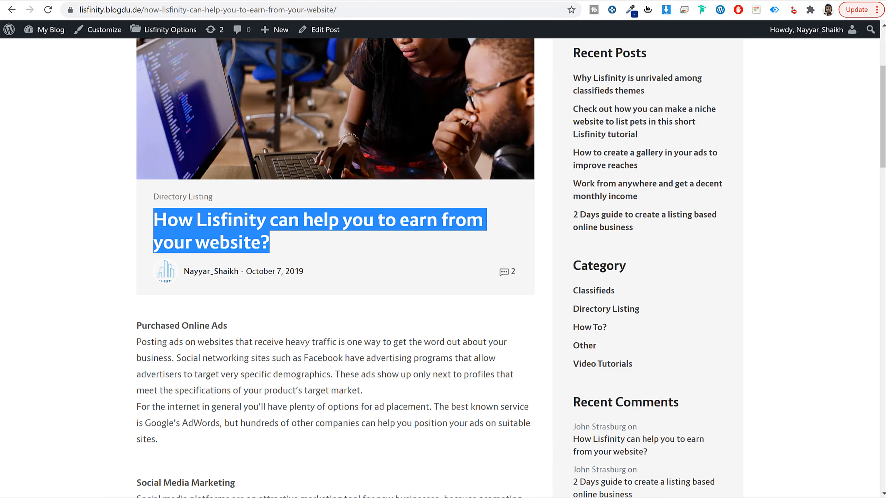
Step: Look through the demo article's headings, paragraphs, categories and comments
scroll(345, 283, "down", 1)
scroll(346, 282, "down", 5)
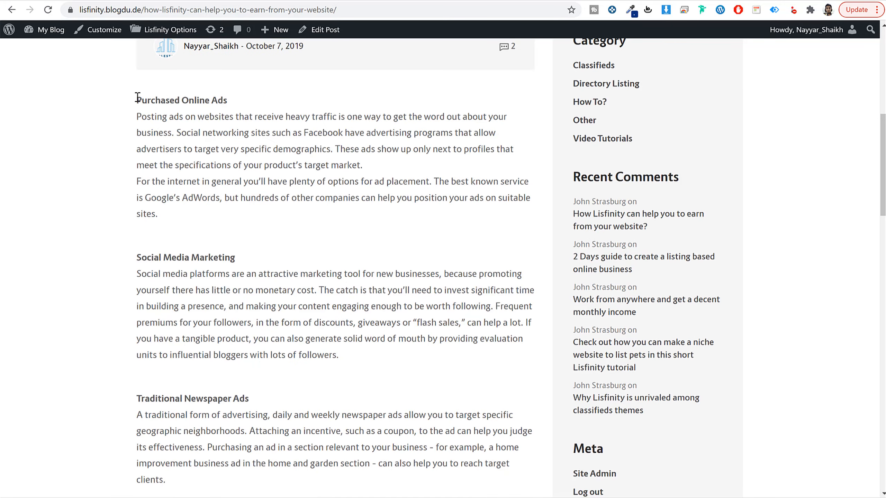
left_click_drag(137, 97, 239, 98)
left_click_drag(137, 117, 231, 224)
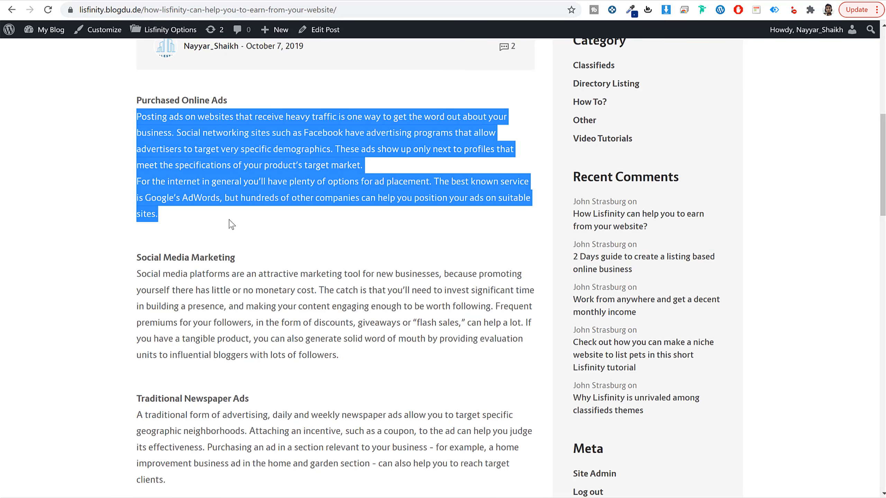
left_click(232, 224)
scroll(267, 267, "down", 17)
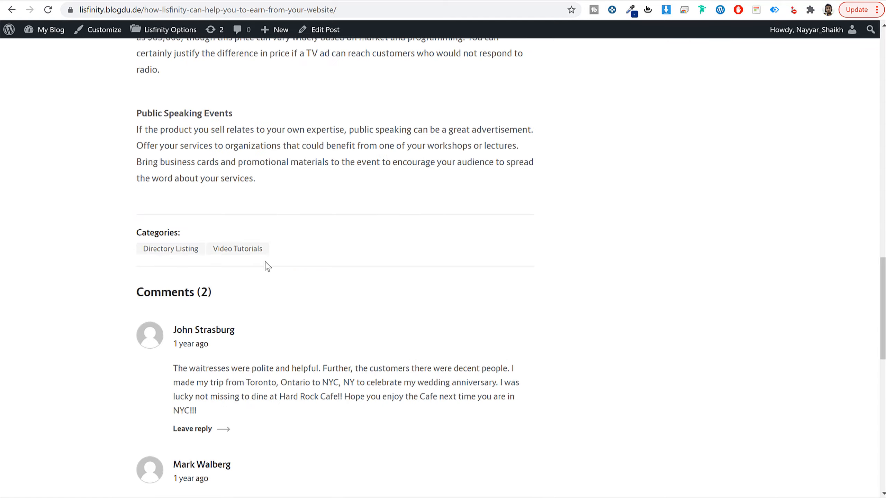
scroll(264, 262, "up", 7)
scroll(264, 262, "up", 11)
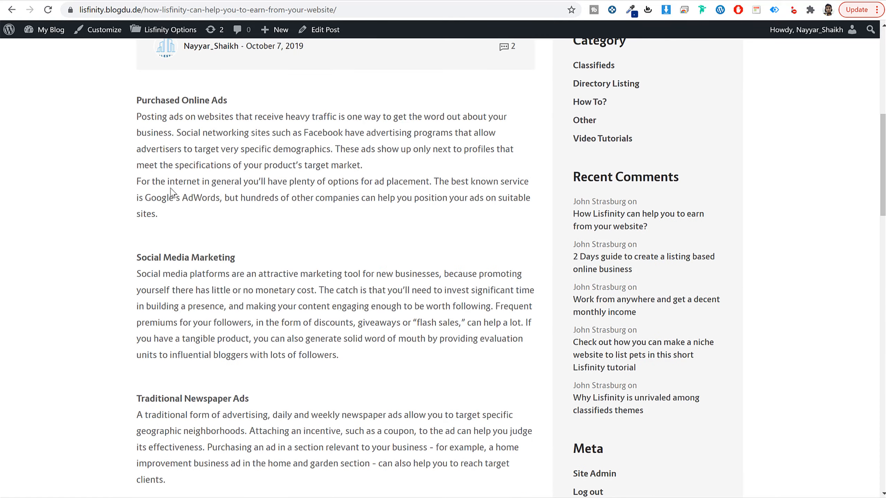
Step: Copy the demo article's full body text and paste it into the new post's content
left_click_drag(136, 158, 332, 262)
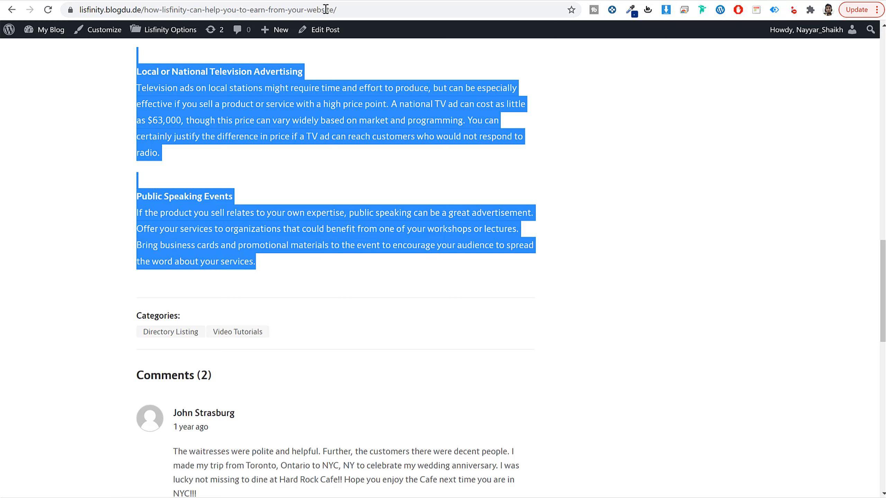
left_click(331, 1)
left_click(162, 181)
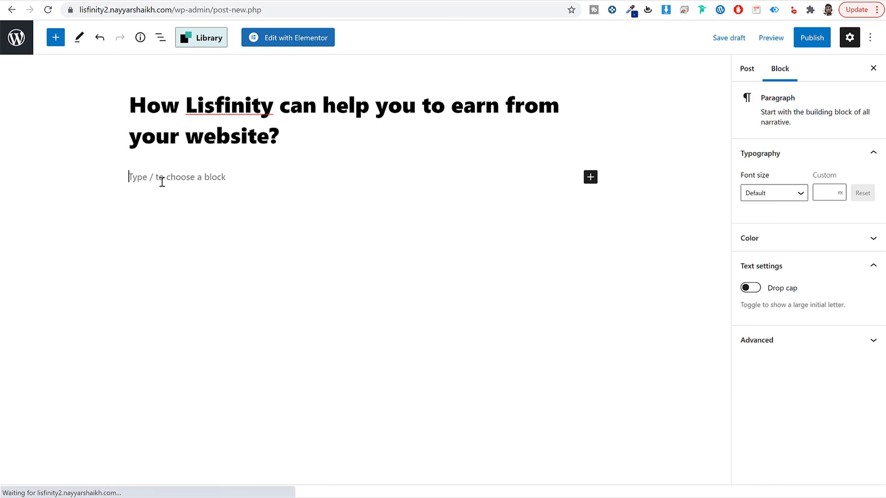
left_click(193, 180)
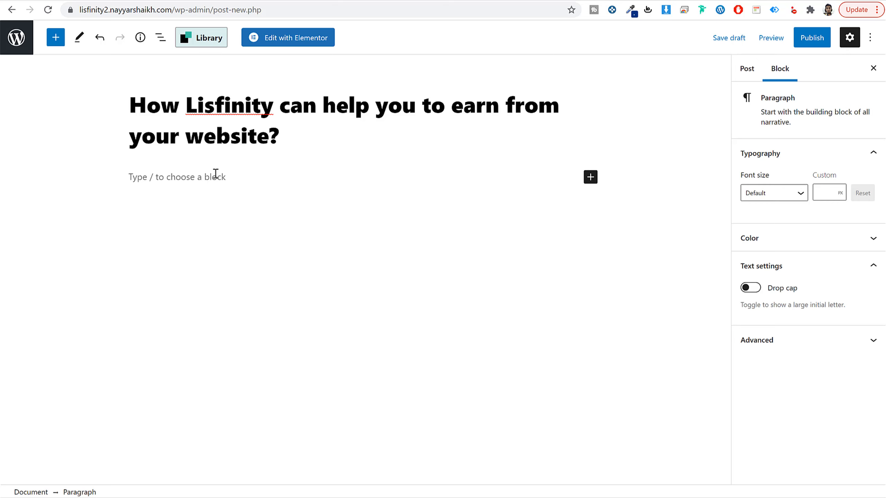
key("ctrl+v")
Step: Remove the bold formatting from the Public Speaking Events heading
triple_click(201, 242)
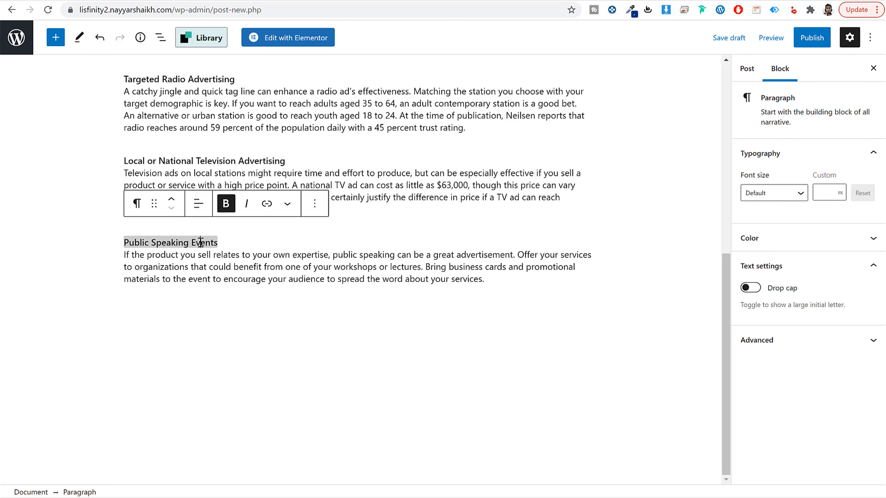
left_click(206, 268)
left_click_drag(186, 249, 291, 279)
left_click(278, 269)
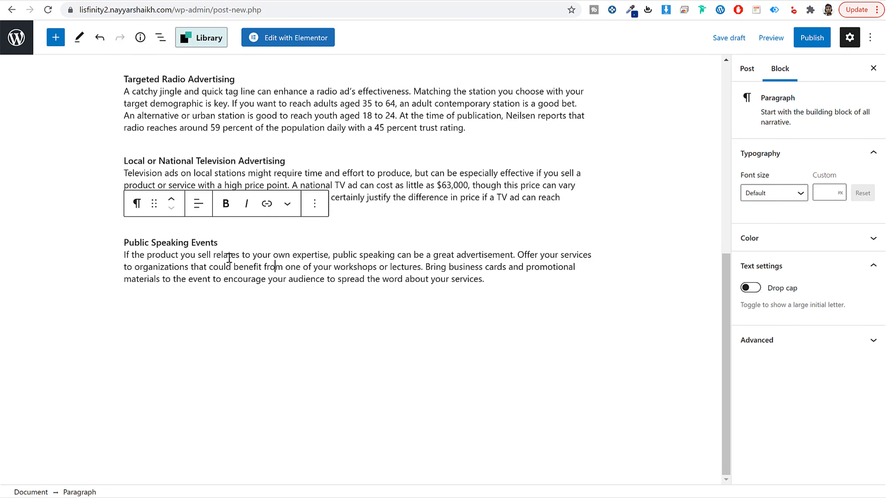
triple_click(201, 241)
triple_click(156, 240)
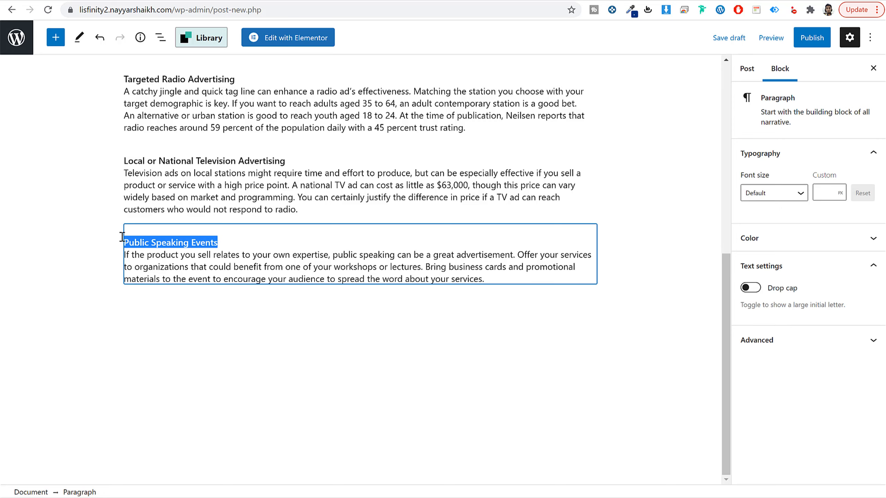
left_click(206, 242)
left_click_drag(228, 244, 143, 242)
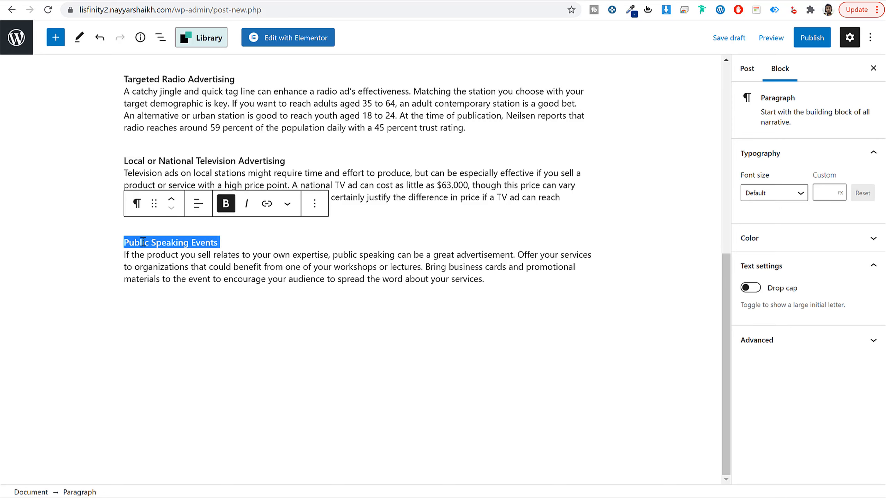
key("ctrl+b")
left_click(180, 271)
Step: Make the Public Speaking Events heading bold again
left_click_drag(225, 245, 125, 243)
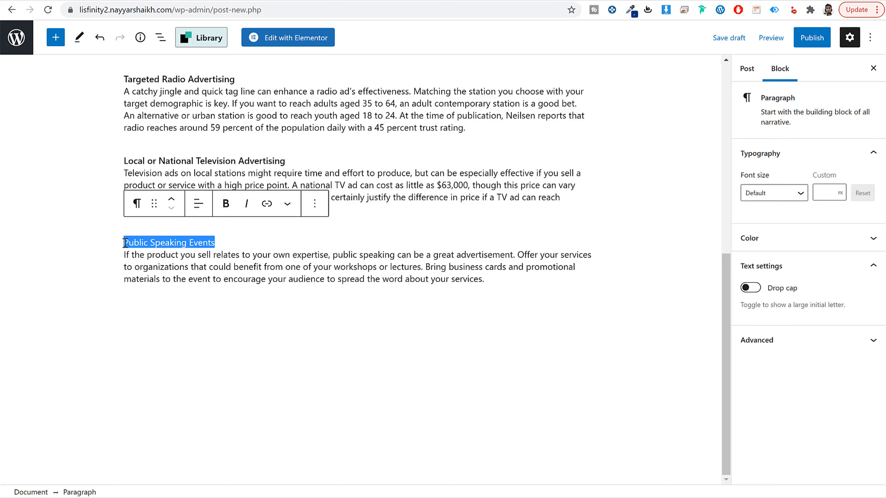
left_click(225, 204)
left_click(251, 266)
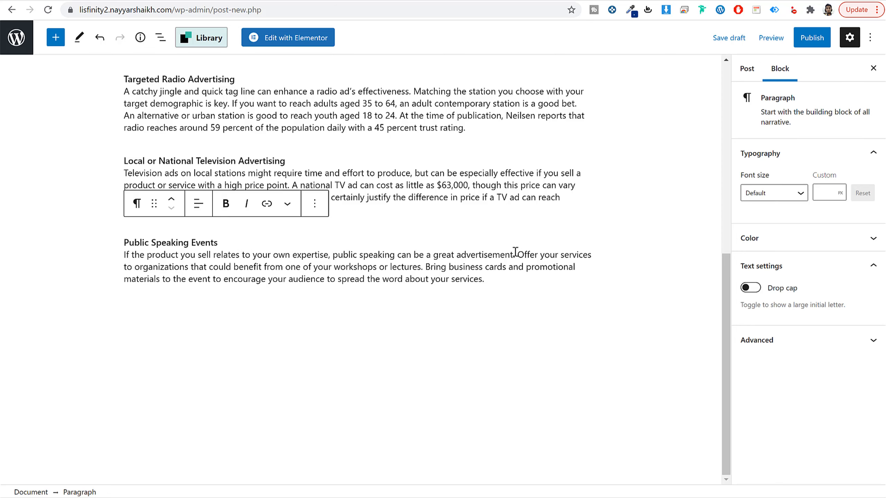
Step: Split the Public Speaking Events paragraph into separate blocks after "advertisement.", after "lectures." and before "encourage your audience"
key("Return")
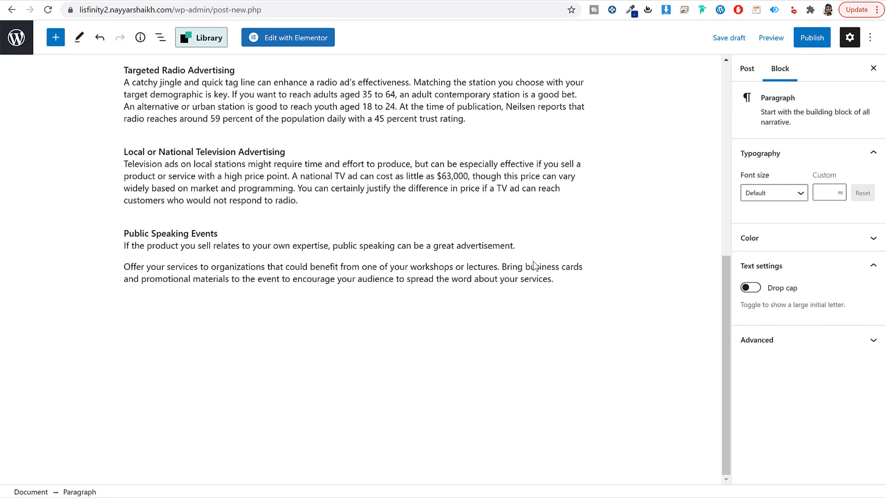
left_click(502, 267)
key("Return")
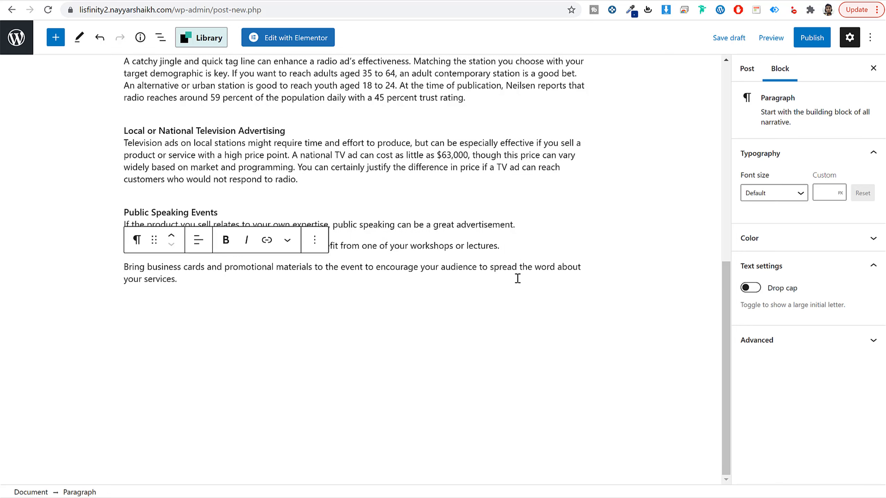
key("Return")
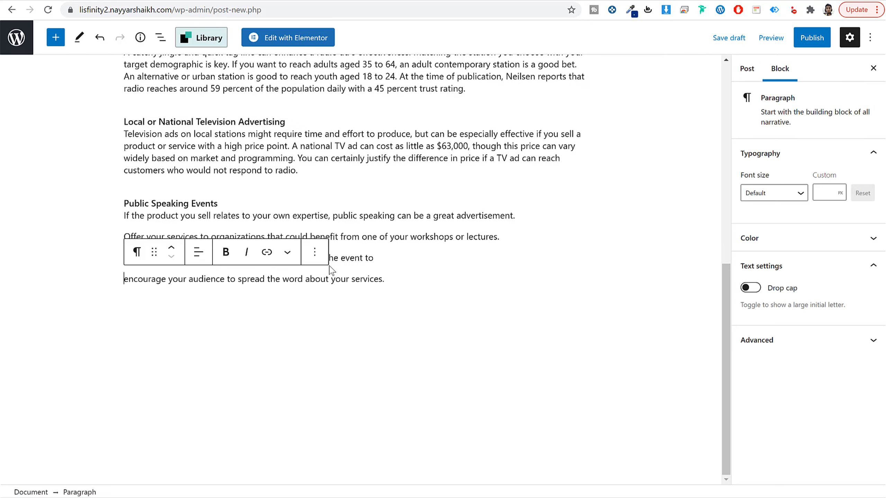
Step: Transform the four Public Speaking Events blocks into a bulleted list
left_click_drag(386, 279, 144, 208)
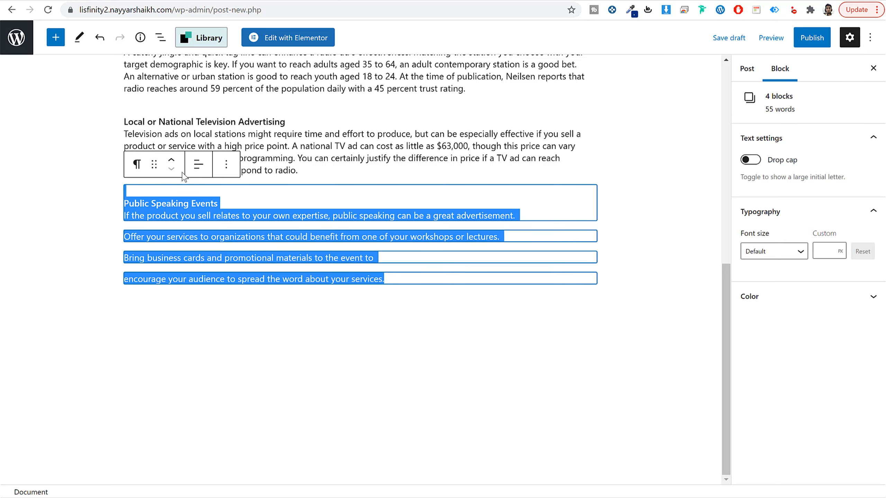
left_click(136, 164)
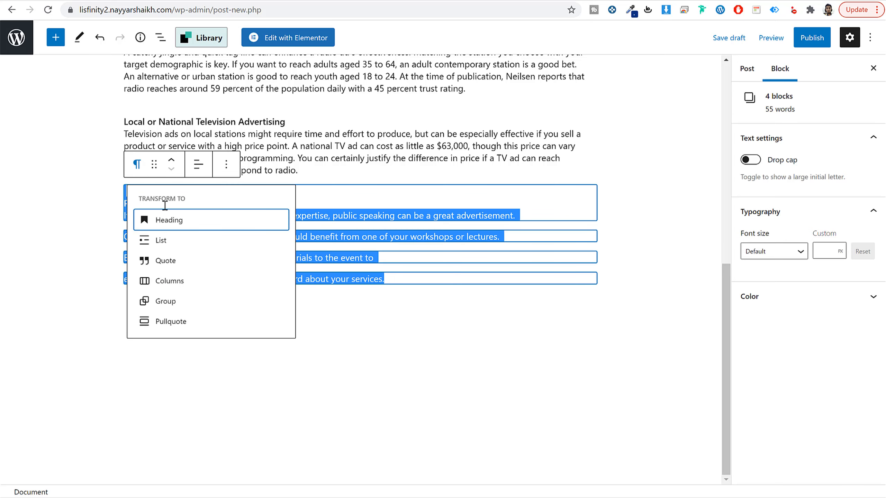
left_click(172, 240)
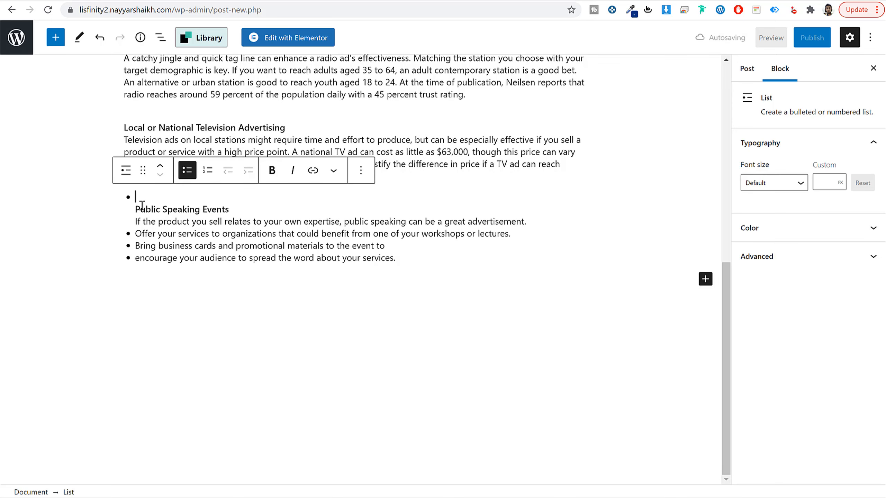
Step: Delete the Public Speaking Events heading and the blank line above the first bullet's text
left_click_drag(135, 209, 239, 209)
key("BackSpace")
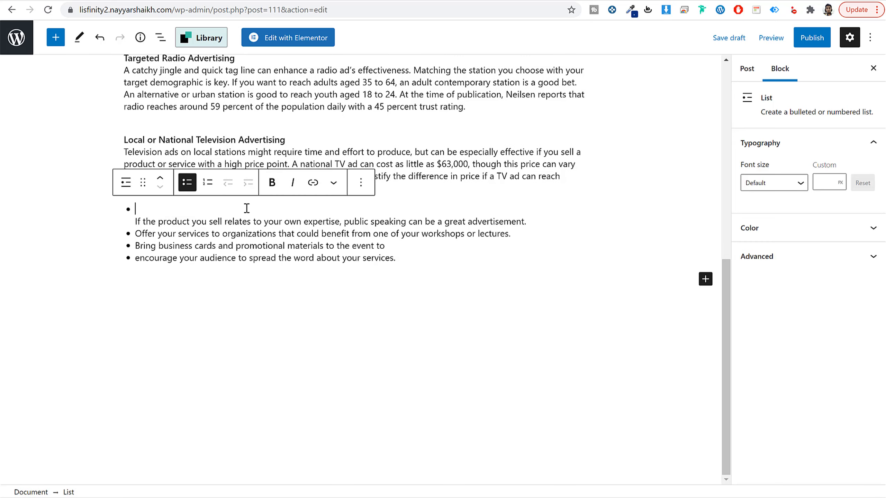
key("Delete")
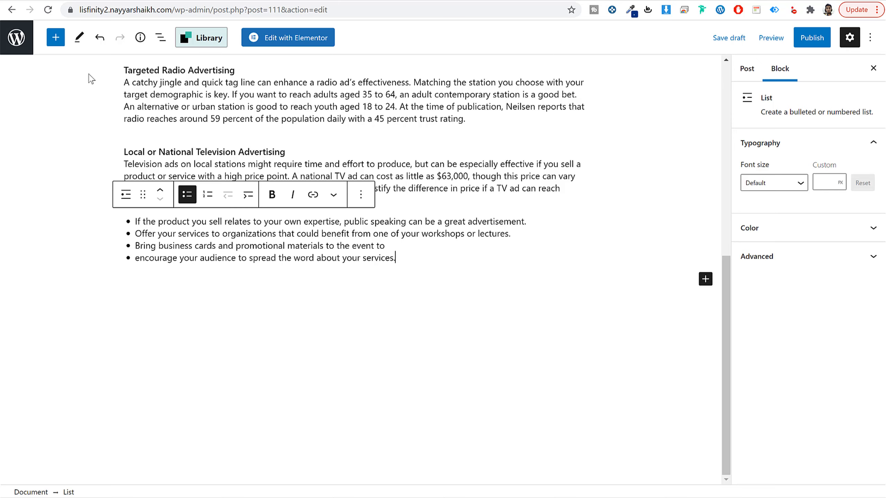
Step: Insert a Columns block with the 50 / 50 layout below the bulleted list at the end of the post
left_click(436, 269)
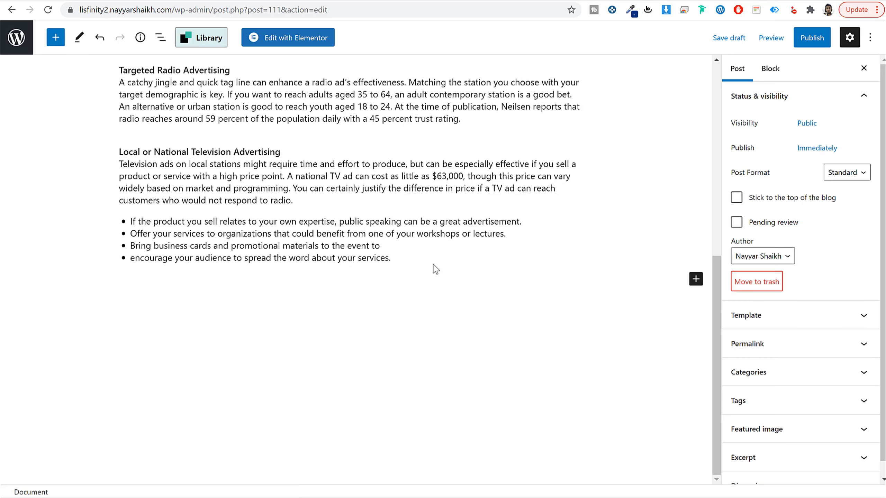
left_click(55, 41)
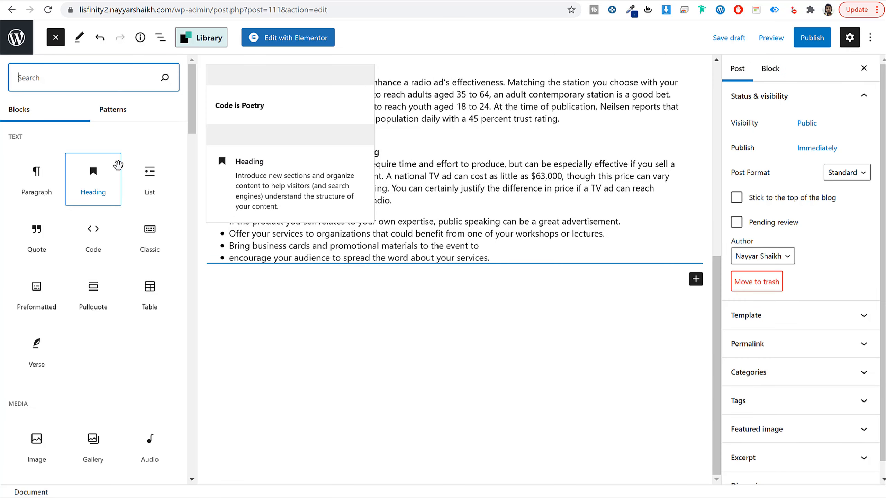
type("col")
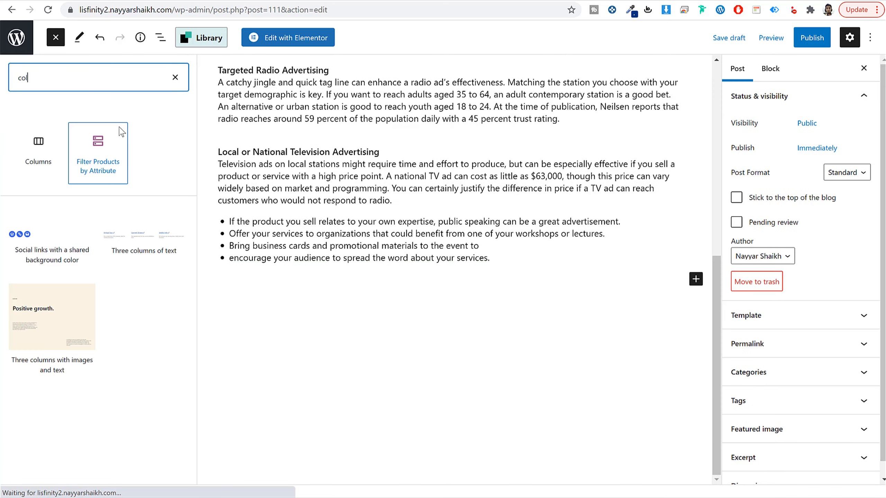
left_click(50, 146)
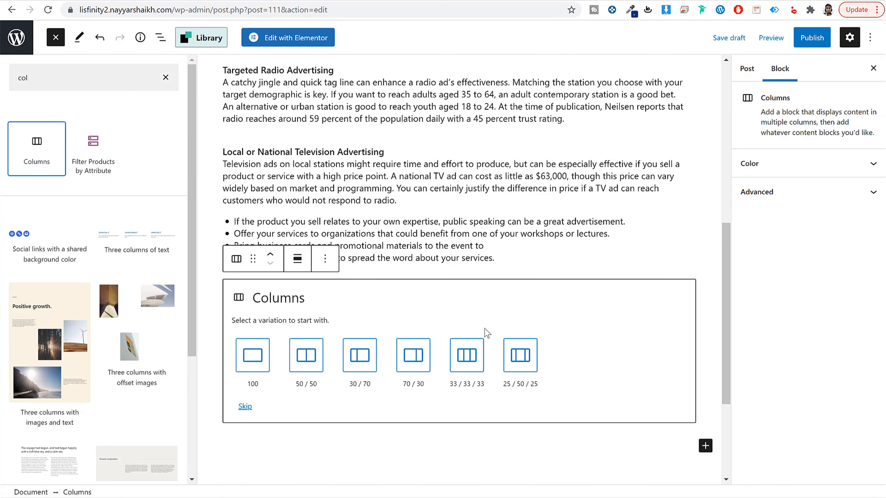
scroll(460, 322, "down", 3)
left_click(303, 246)
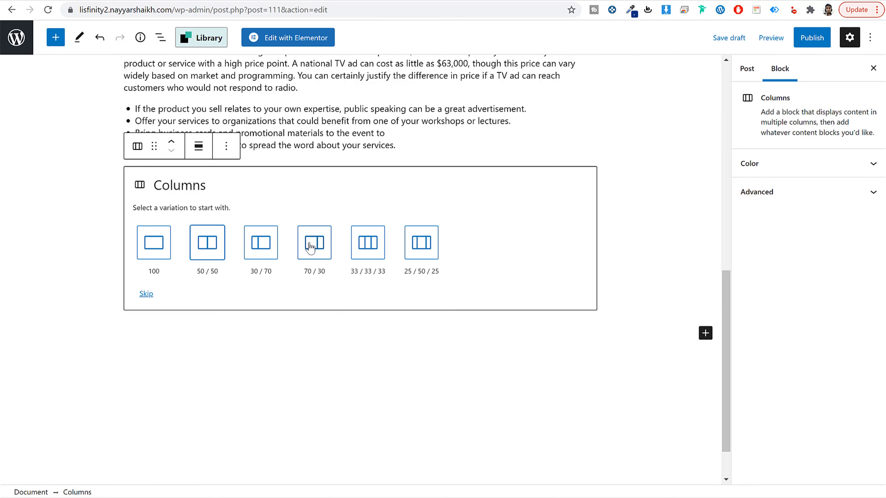
left_click(207, 244)
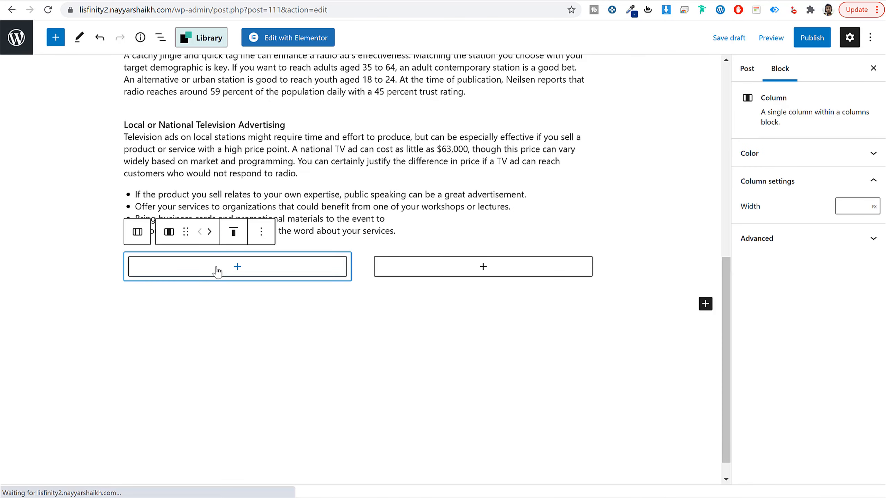
Step: Add an Image block to the first column and fill it with bmw-3-1.jpg from the media library
left_click(237, 268)
type("ima")
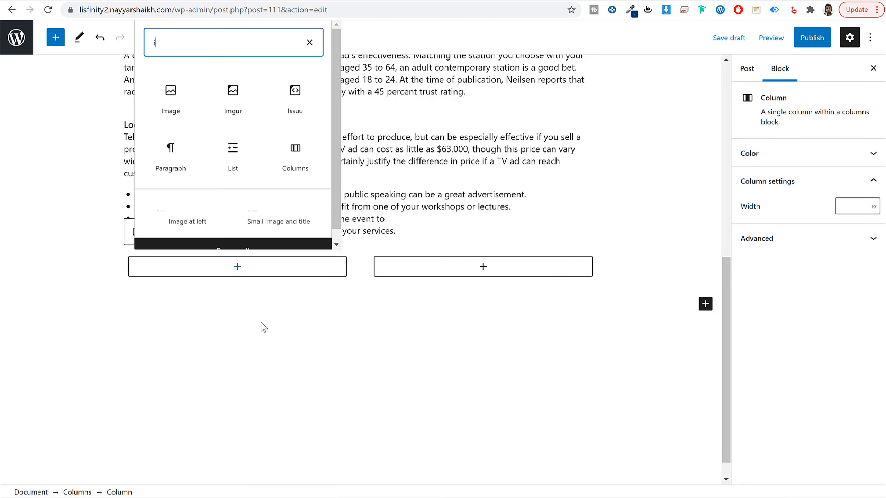
left_click(179, 94)
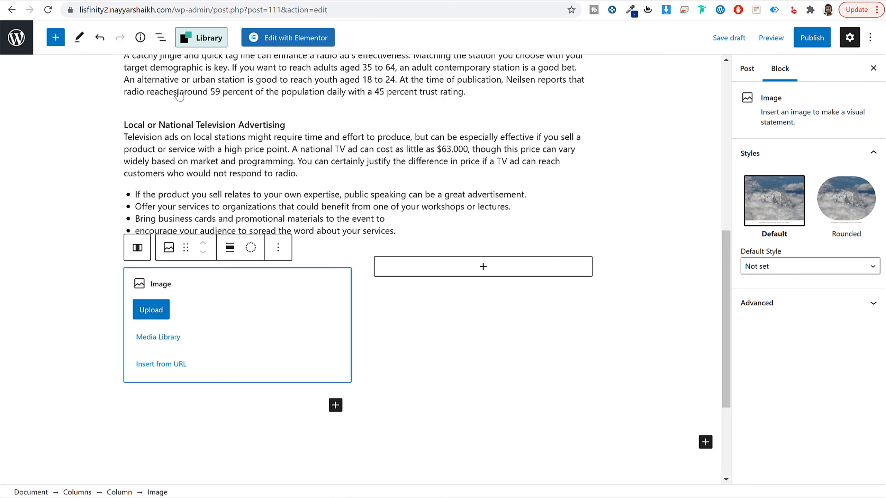
left_click(170, 339)
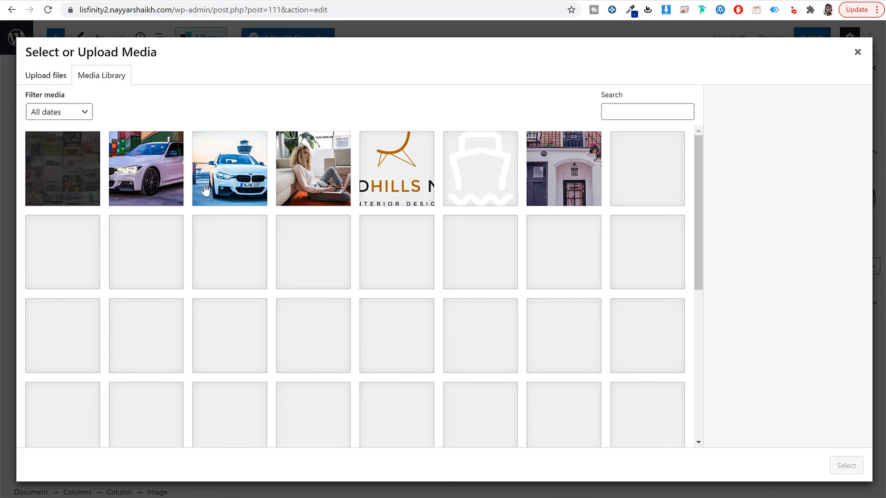
left_click(232, 182)
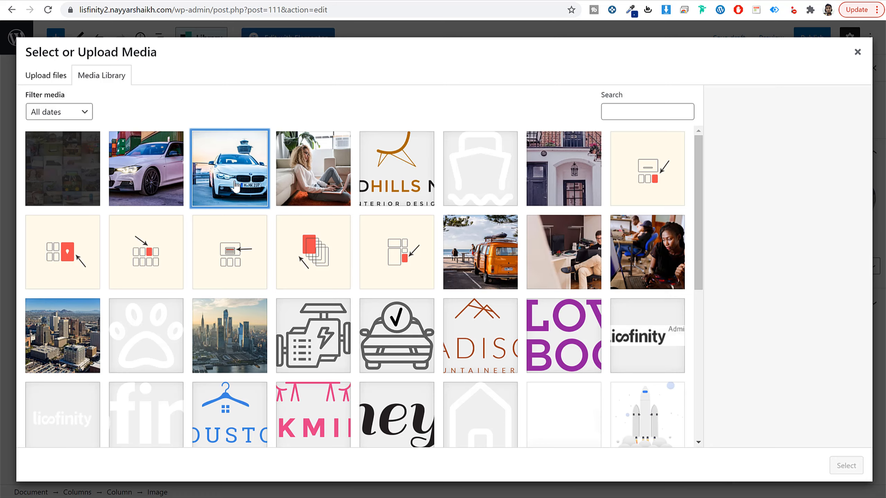
left_click(165, 170)
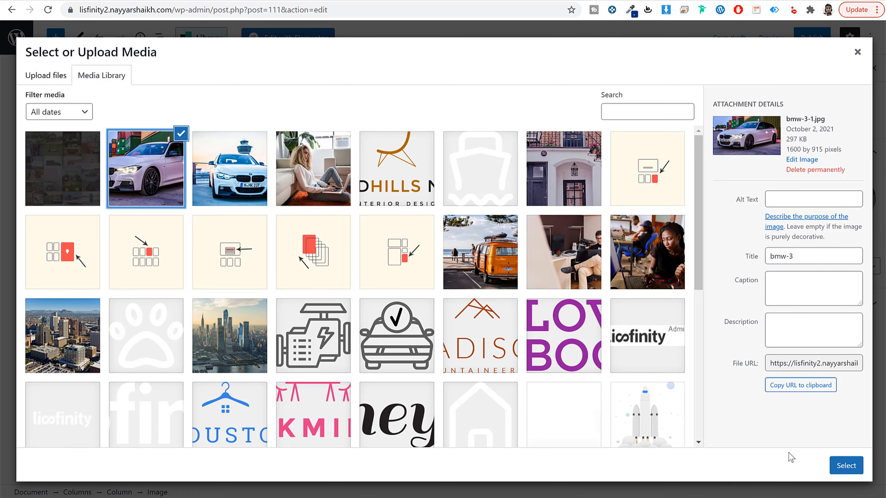
left_click(845, 466)
Step: Add a paragraph with the demo's Public Speaking Events text to the second column and duplicate it once
left_click(476, 267)
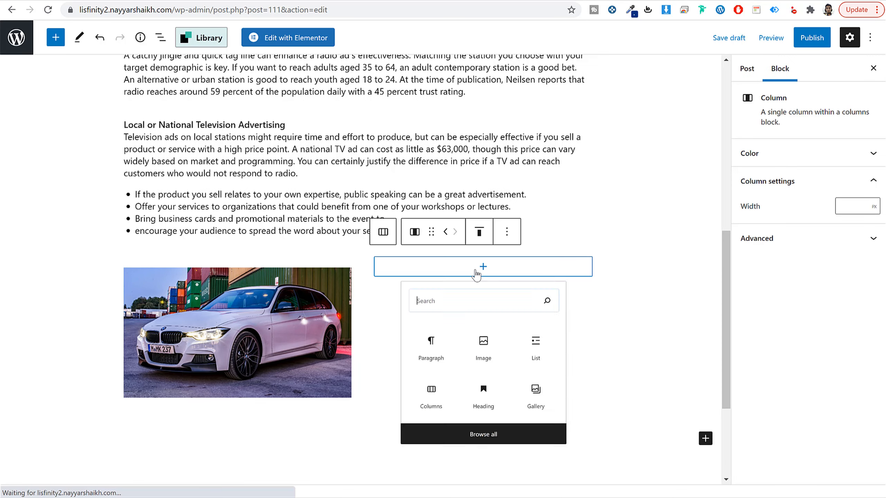
left_click(420, 379)
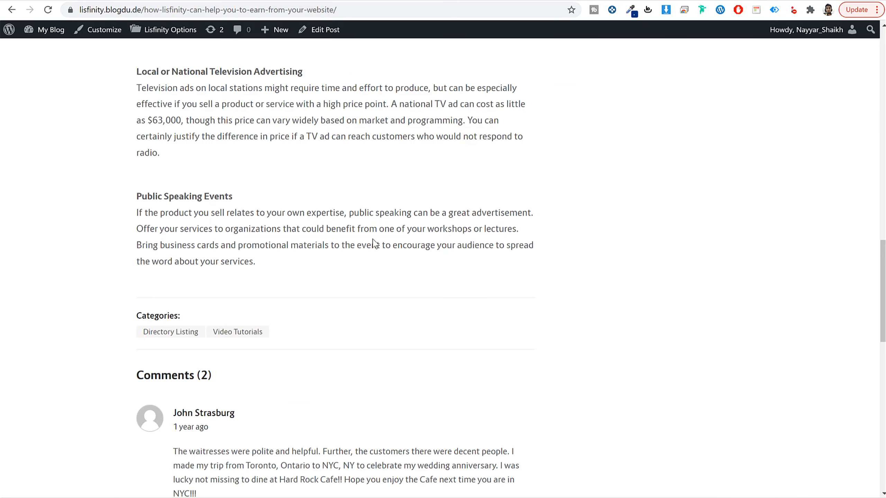
triple_click(374, 245)
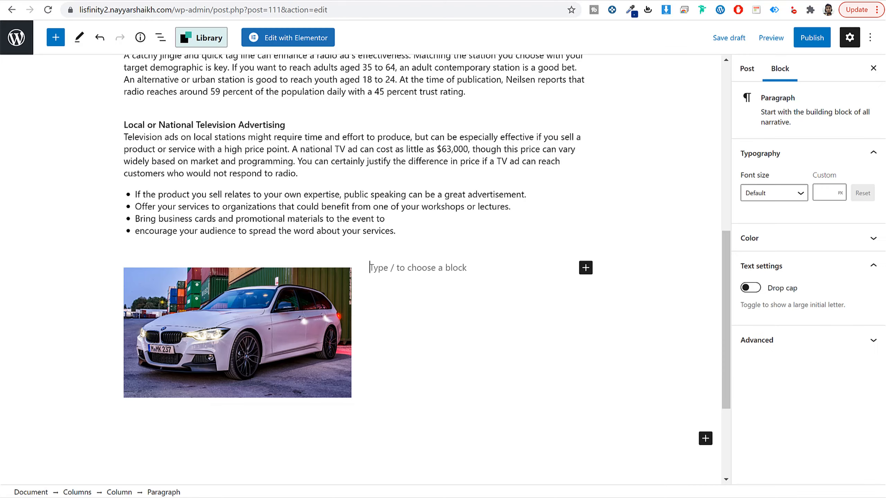
scroll(479, 296, "up", 4)
type("If the product you sell relates to your own expertise, public speaking can be a great advertisement. Offer your services to organizations that could benefit from one of your workshops or lectures. Bring business cards and promotional materials to the event to encourage your audience to spread the word about your services.")
scroll(476, 287, "down", 3)
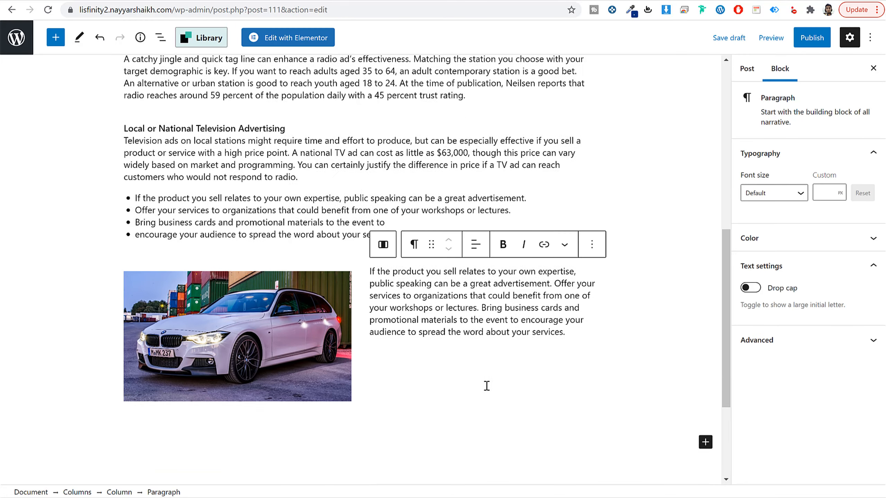
key("ctrl+shift+d")
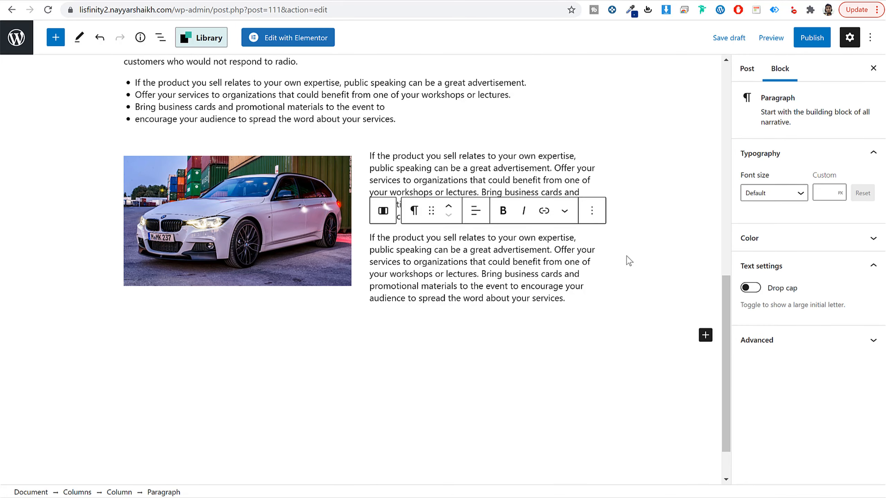
Step: Check the demo post's category, and create and assign a new category named News for this post
scroll(629, 261, "up", 15)
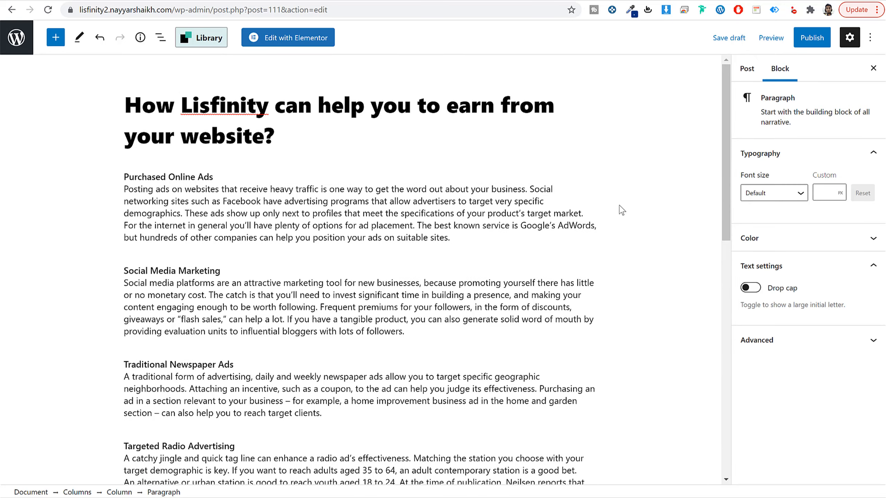
left_click(746, 68)
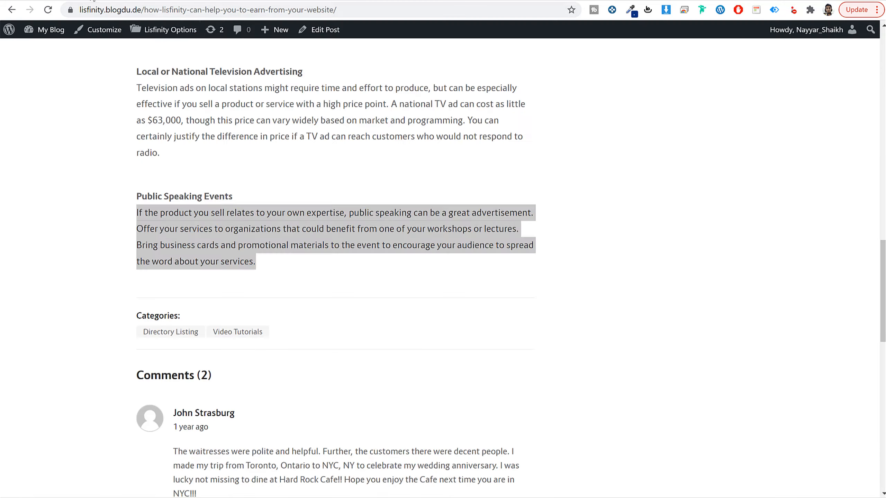
scroll(266, 276, "up", 20)
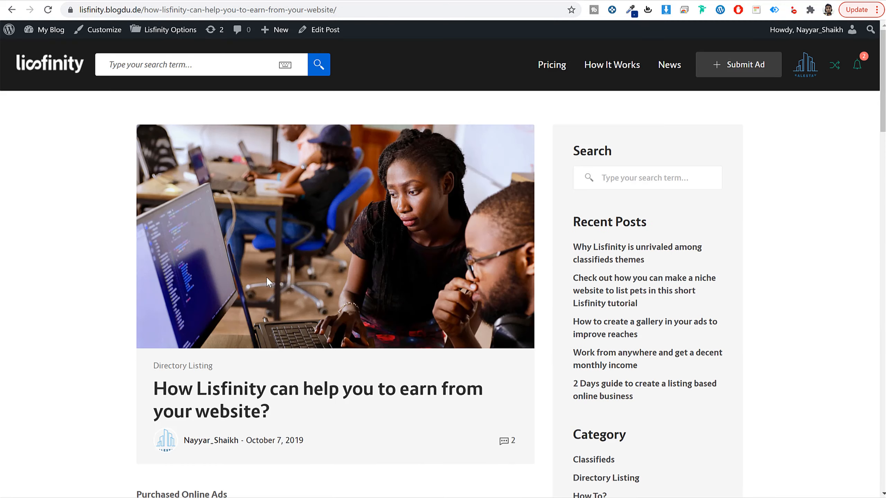
scroll(264, 280, "down", 2)
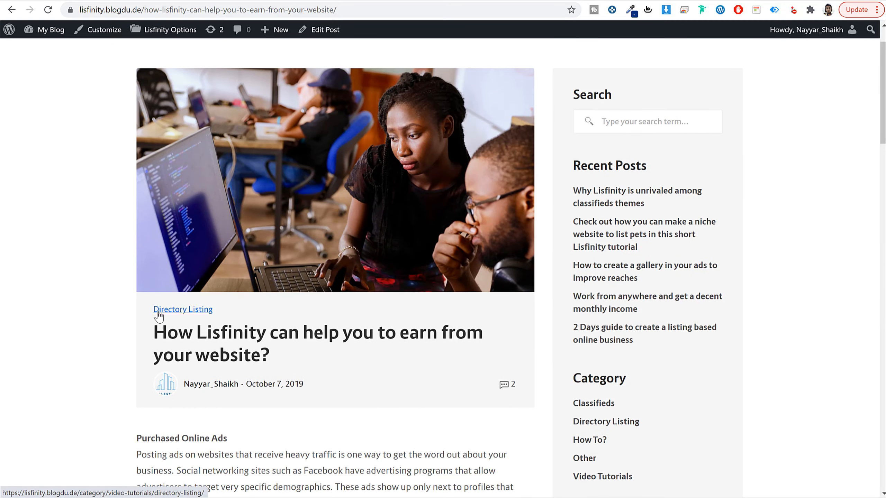
left_click_drag(159, 312, 218, 313)
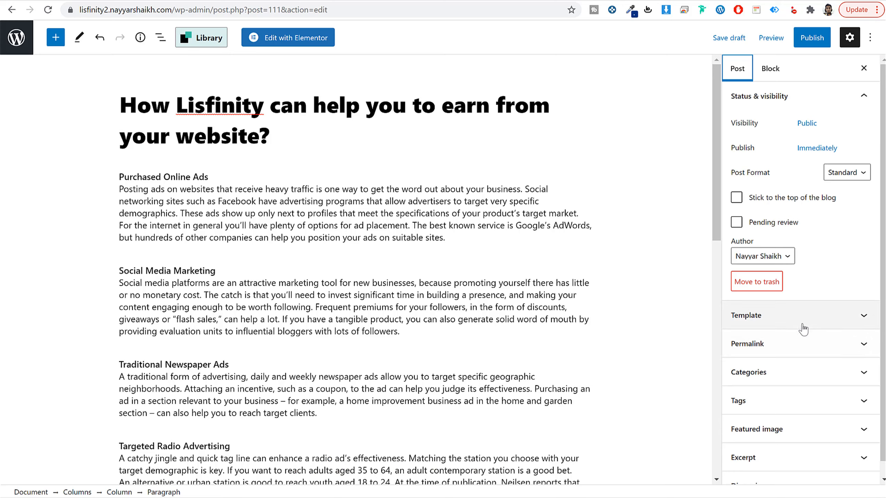
left_click(790, 376)
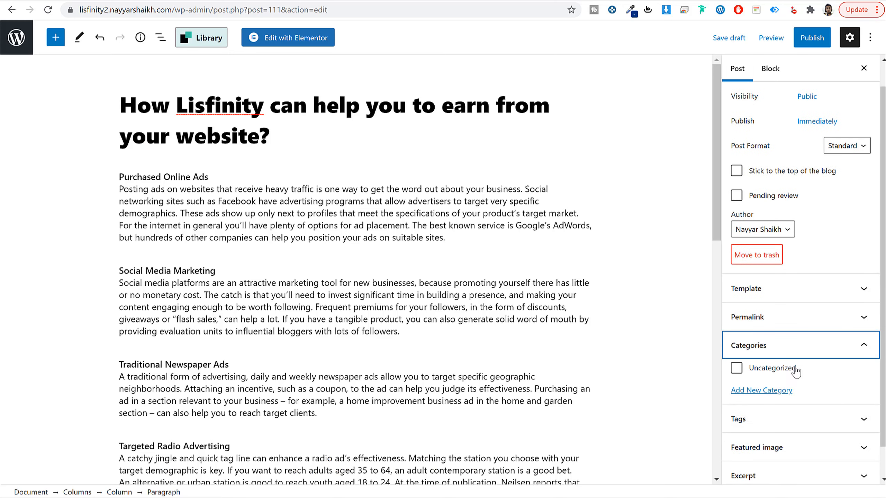
left_click(774, 394)
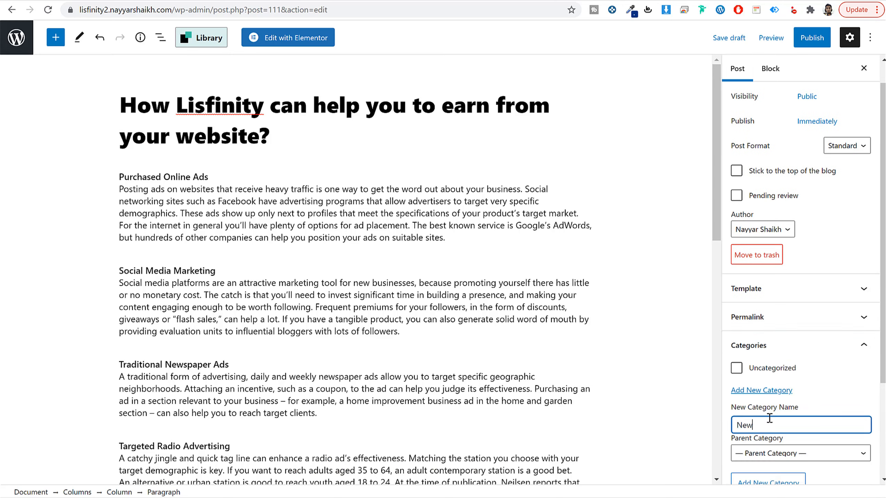
type("News")
key("Return")
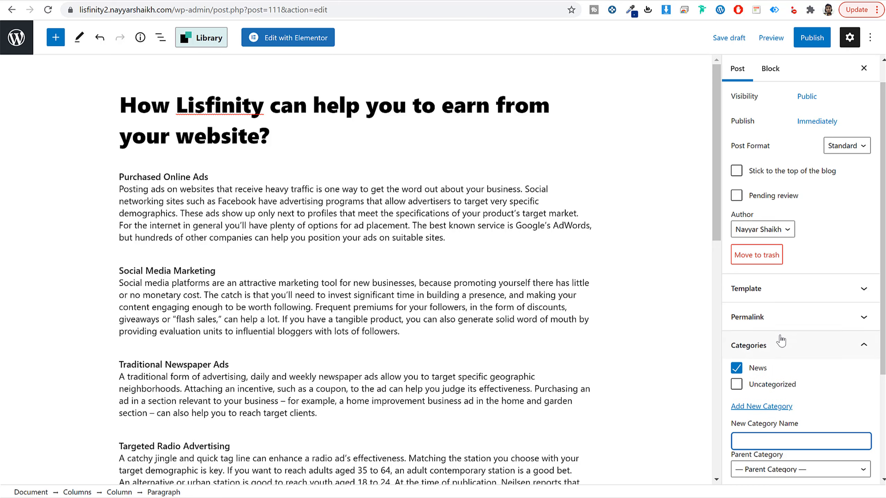
Step: Set post-1.jpg from the media library as the post's featured image
scroll(782, 341, "down", 4)
left_click(783, 414)
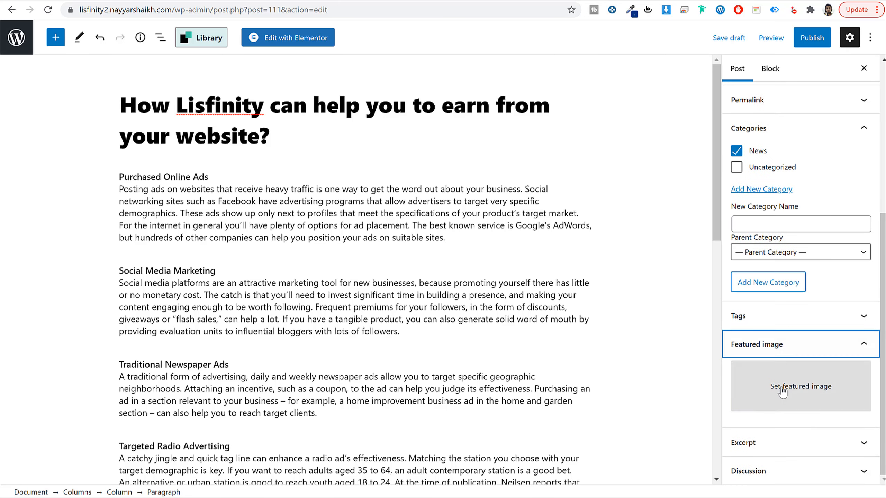
left_click(783, 392)
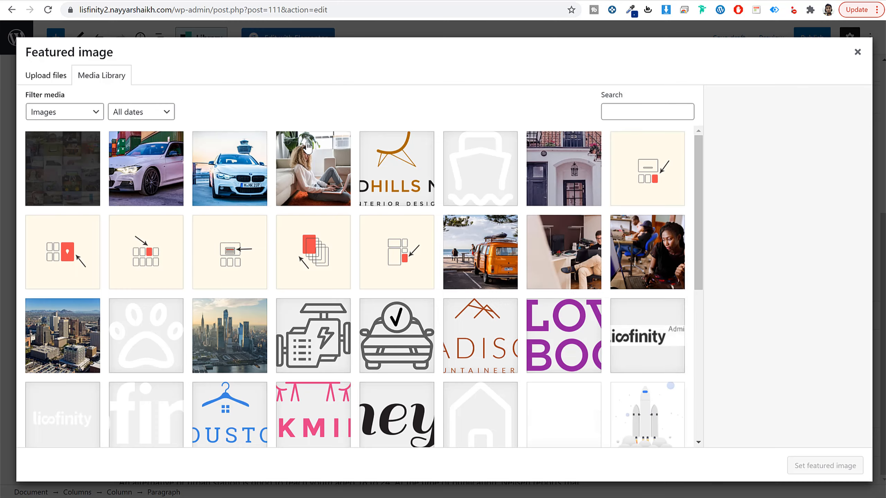
left_click(634, 262)
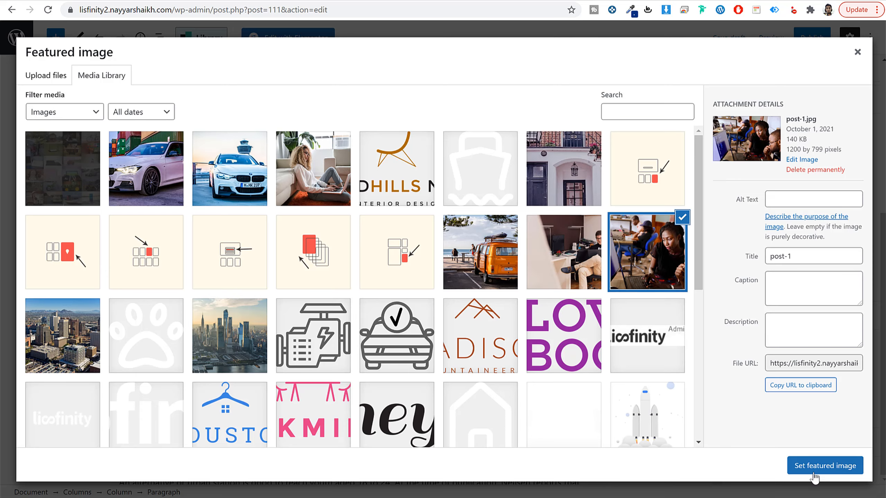
left_click(814, 469)
Step: Publish the "How Lisfinity can help you to earn from your website?" post
scroll(789, 389, "up", 10)
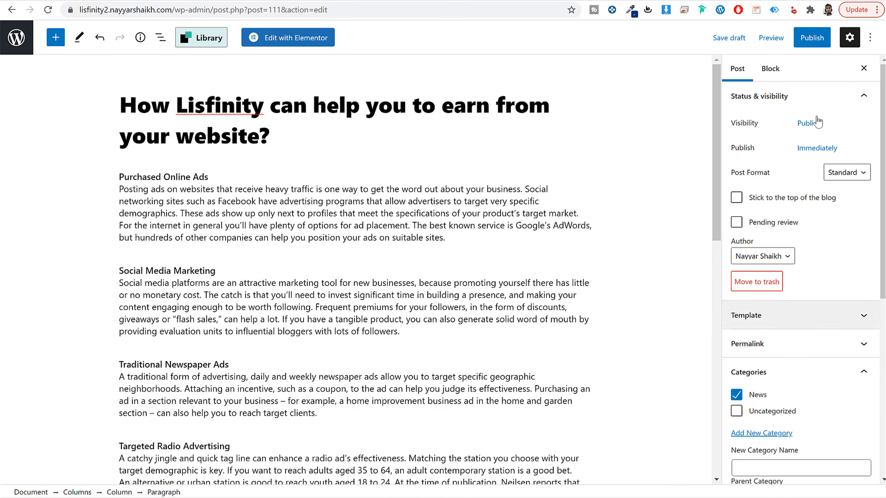
left_click(812, 38)
left_click(779, 38)
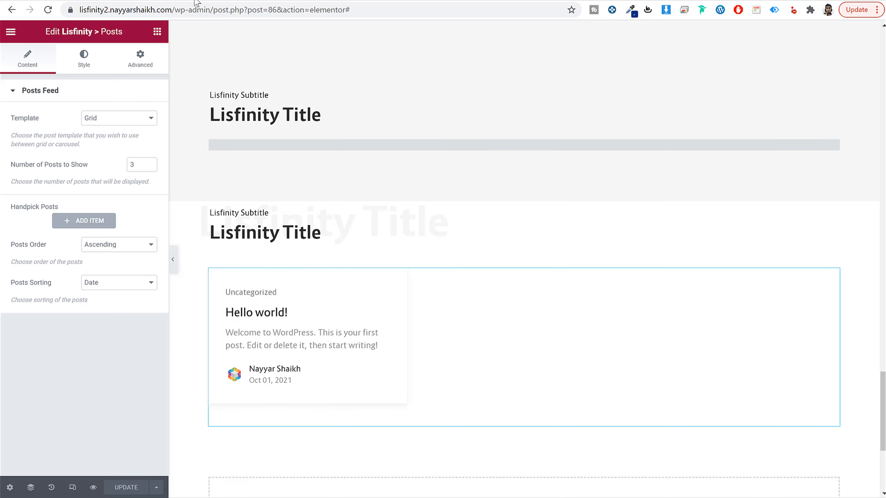
Step: Reload the Home page in the Elementor editor and review the refreshed posts section
left_click(48, 10)
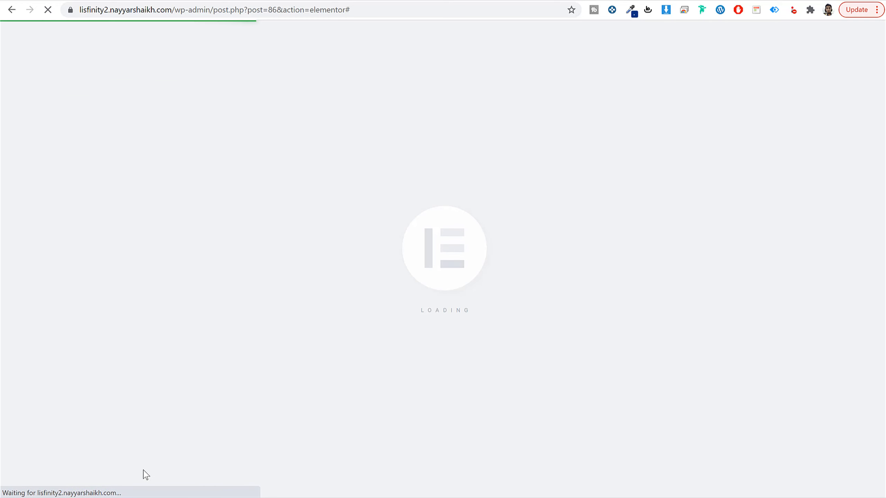
scroll(553, 374, "down", 20)
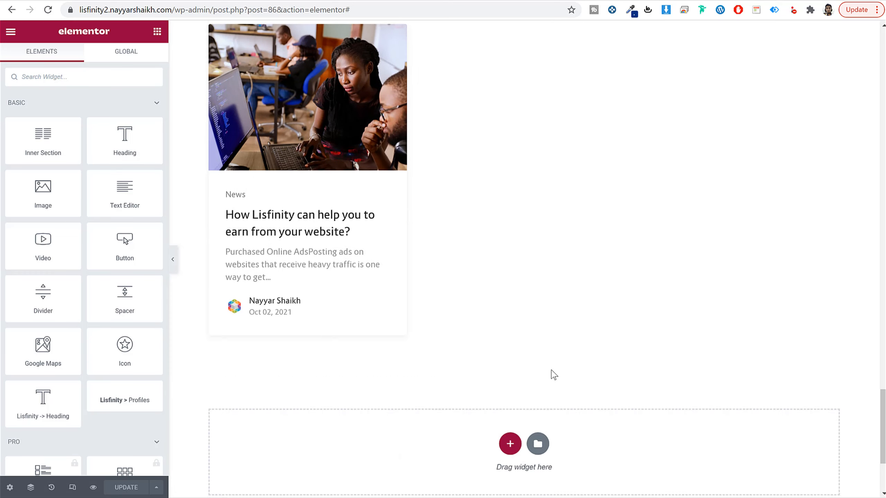
scroll(552, 375, "up", 3)
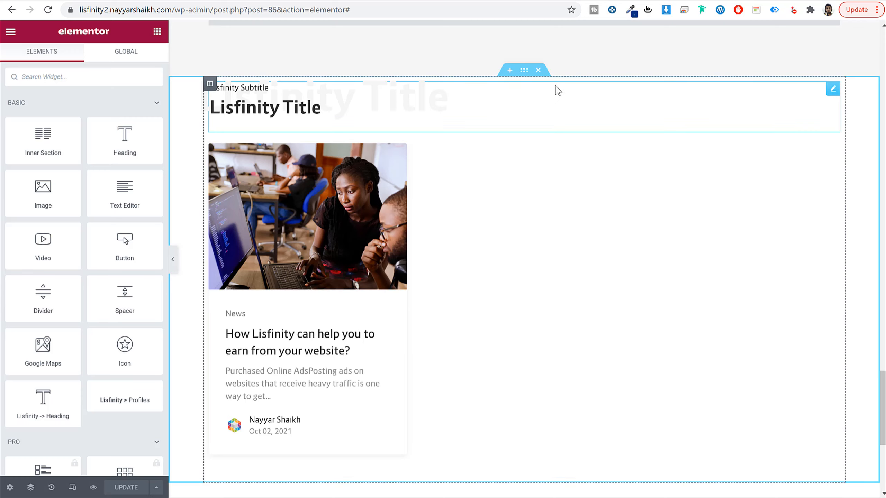
Step: Give the section containing the posts feed a classic background with the color f6f6f6
left_click(526, 73)
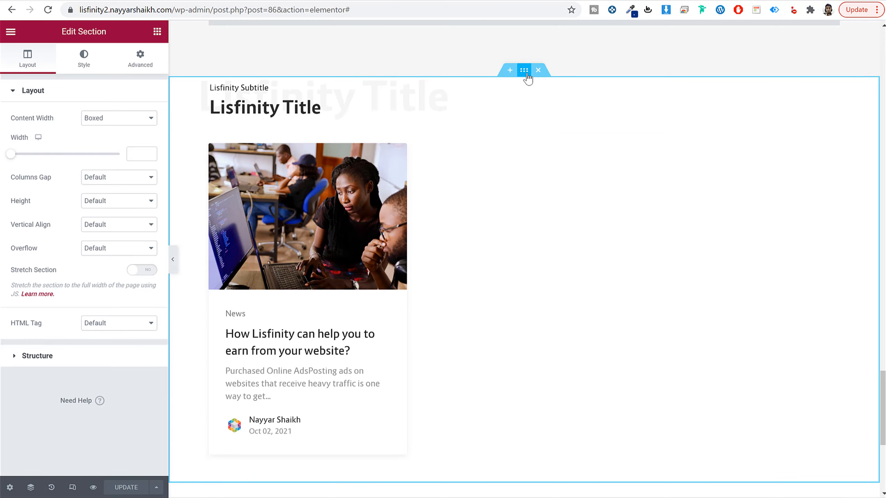
left_click(87, 58)
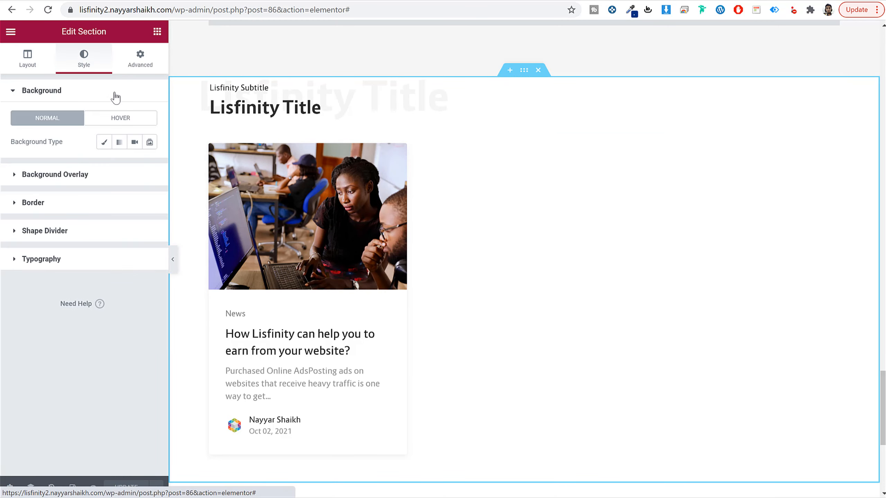
left_click(99, 143)
left_click(149, 166)
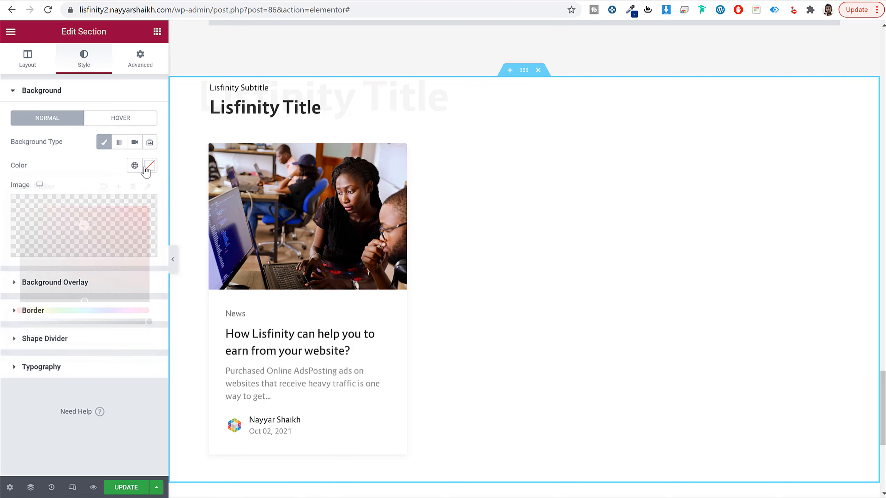
type("f6f6f6")
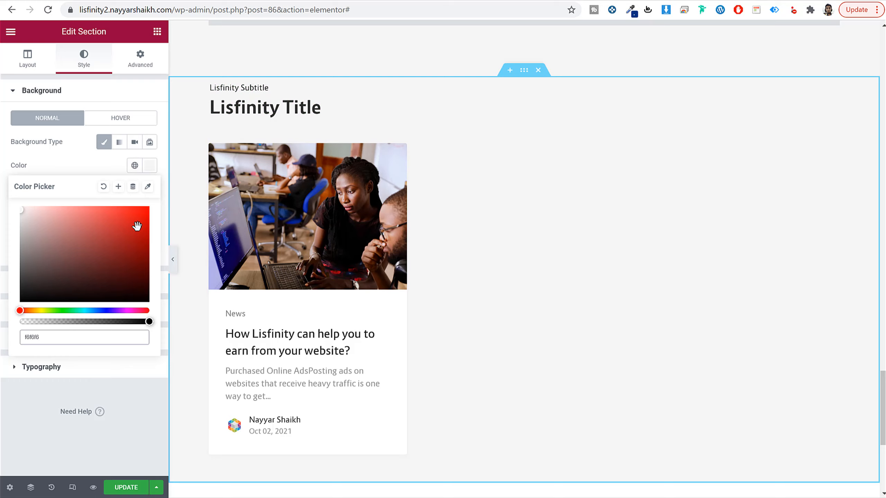
Step: Unlink the posts section's padding, set it to 40 px above and 40 px below, and save the page
left_click(139, 66)
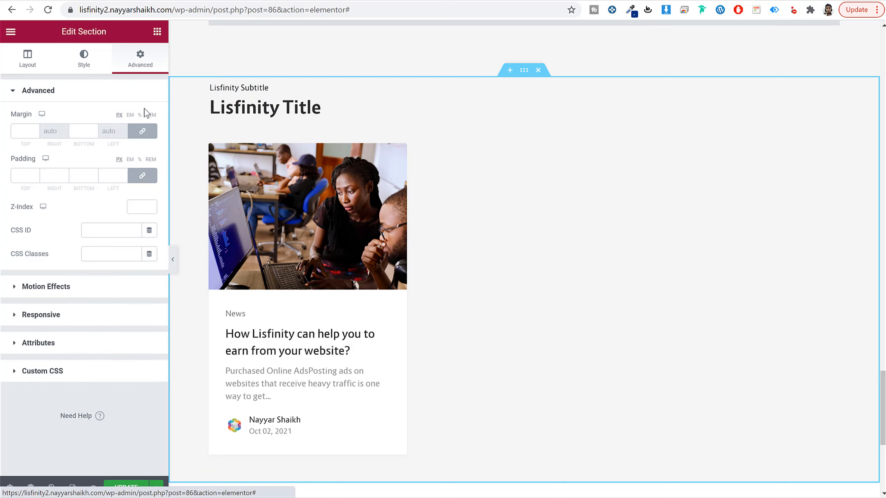
left_click(142, 175)
double_click(22, 175)
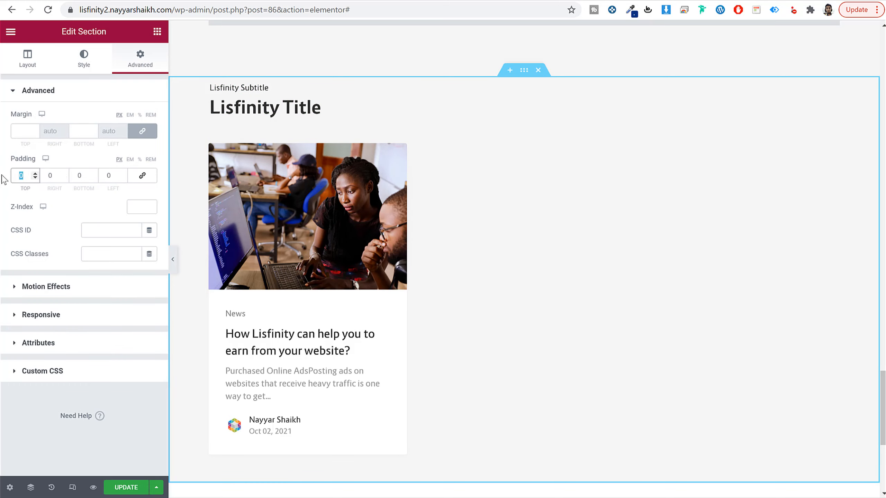
type("40")
key("Tab")
key("Tab")
type("4")
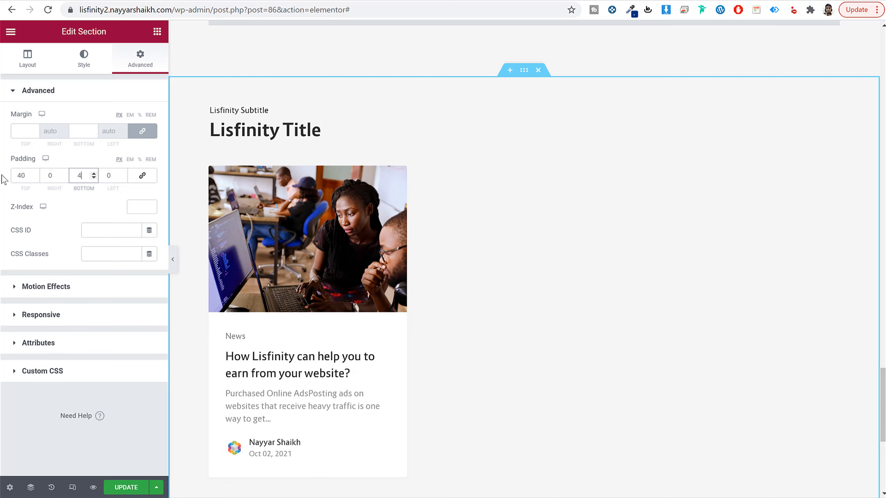
type("0")
left_click(126, 487)
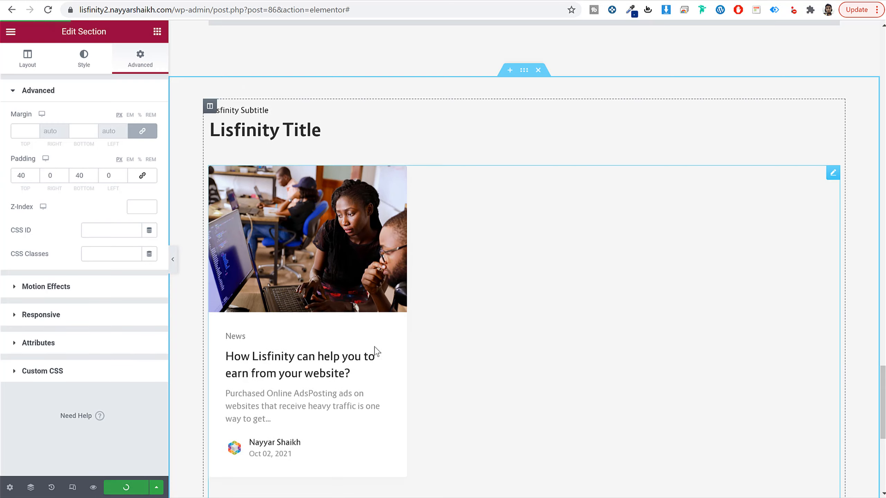
Step: Return to the start of the Home page and switch the editor to the mobile responsive preview
scroll(380, 350, "up", 5)
scroll(379, 350, "up", 15)
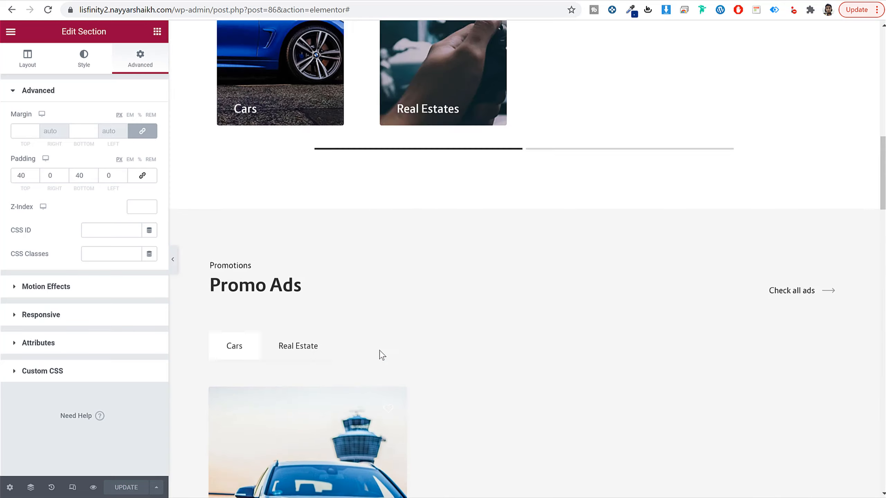
scroll(382, 356, "up", 5)
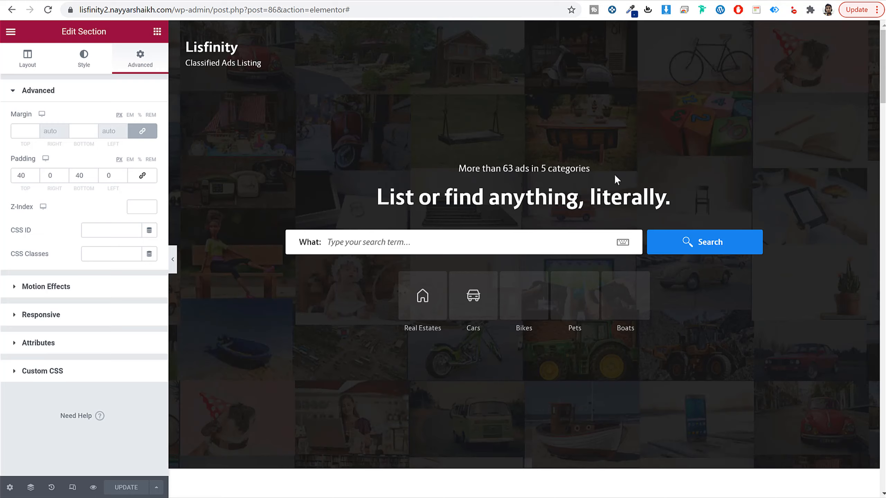
left_click(73, 490)
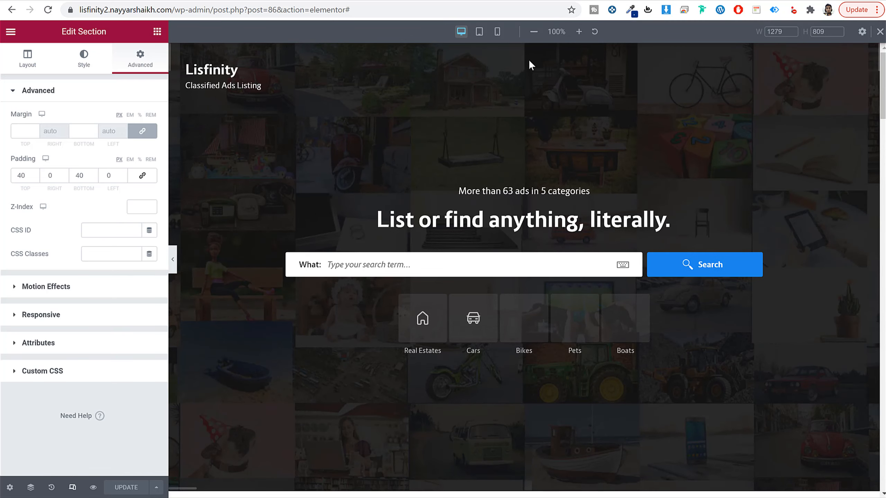
left_click(497, 33)
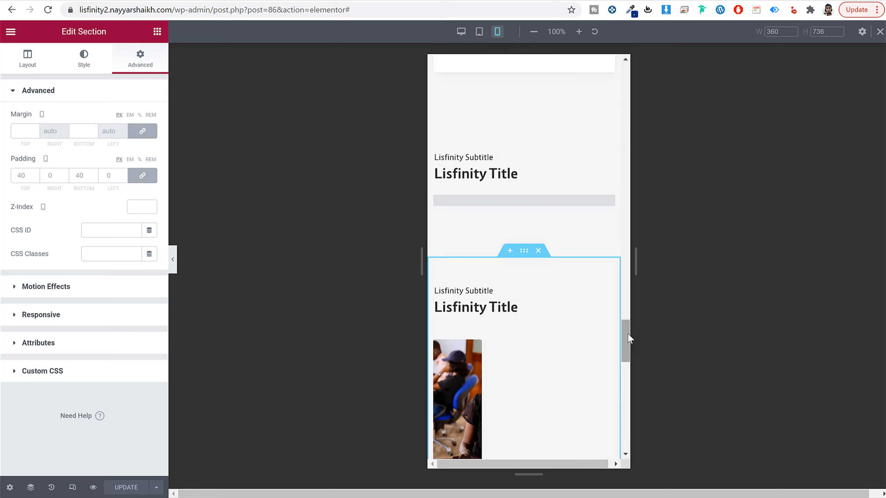
Step: Examine the mobile layout of the hero, the category carousel and the Promo Ads listings
scroll(628, 335, "up", 15)
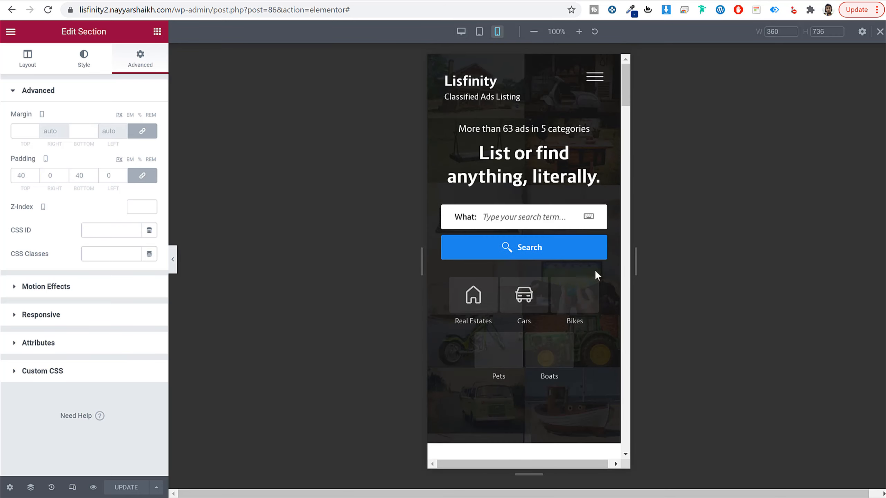
scroll(549, 229, "down", 8)
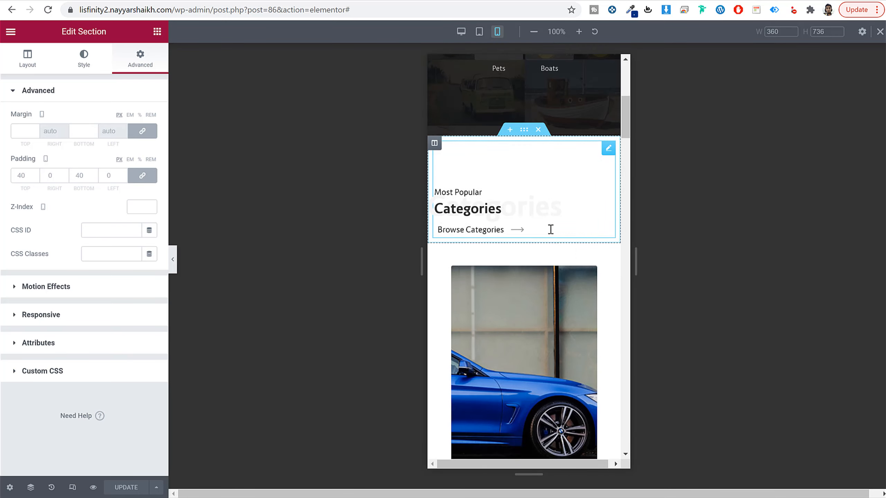
scroll(543, 249, "down", 5)
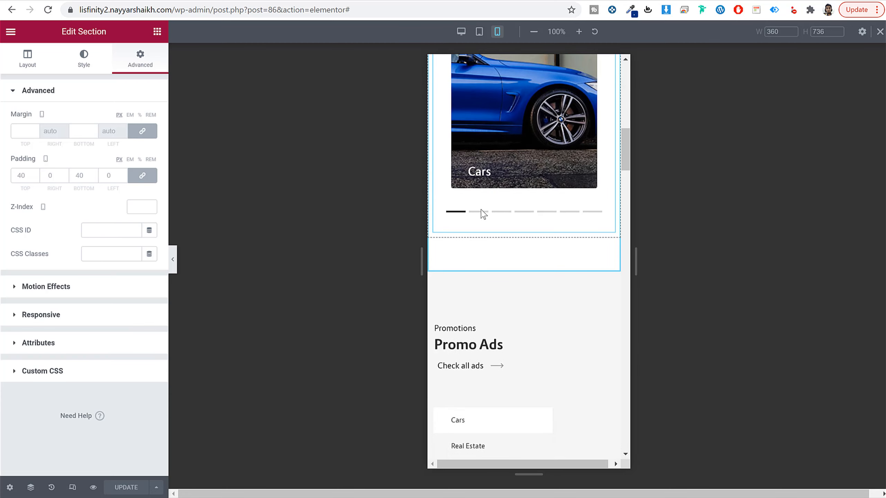
left_click(502, 212)
scroll(550, 252, "down", 8)
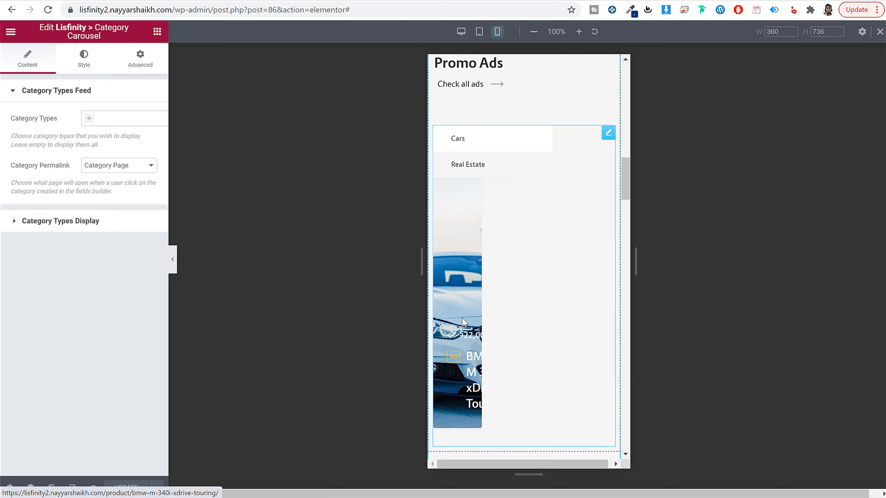
scroll(521, 289, "up", 2)
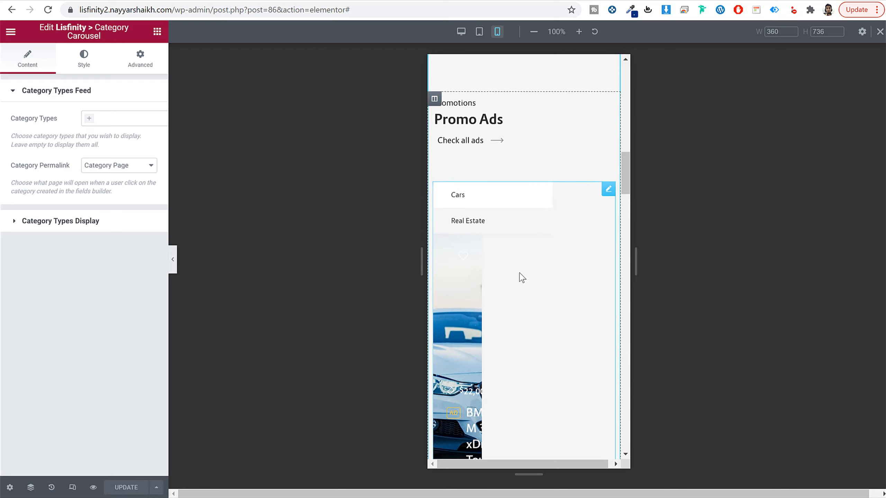
scroll(518, 276, "down", 3)
scroll(526, 284, "up", 2)
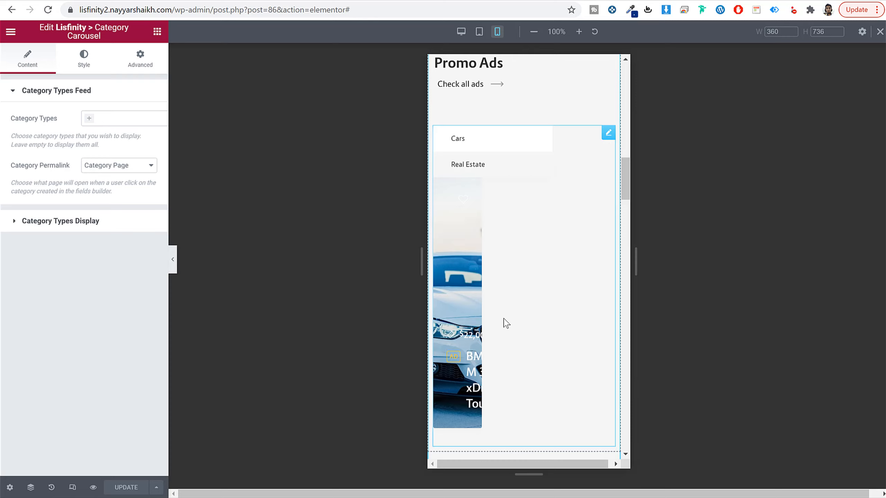
Step: Set the Promo Ads listings to break into 1 column on mobile
left_click(490, 314)
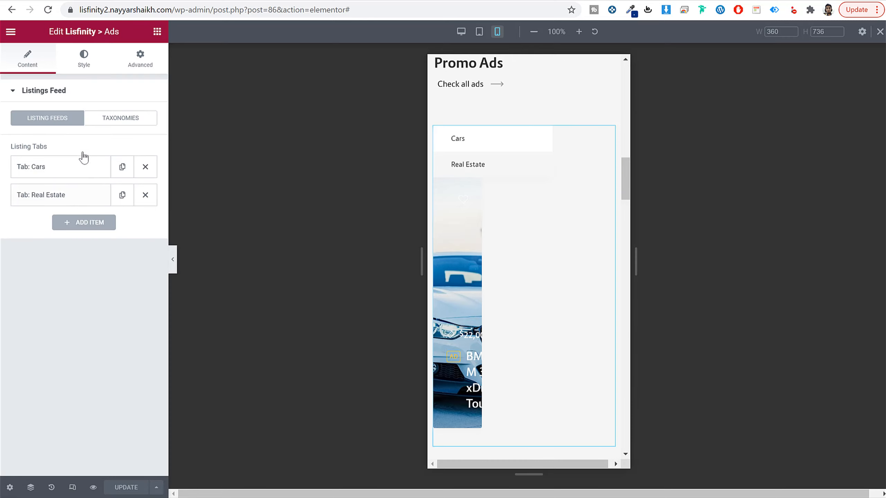
left_click(88, 62)
left_click(96, 325)
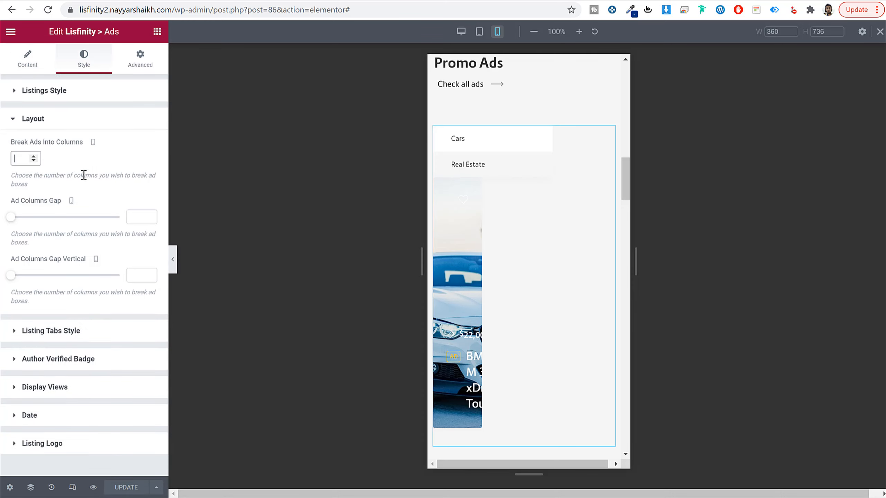
type("1")
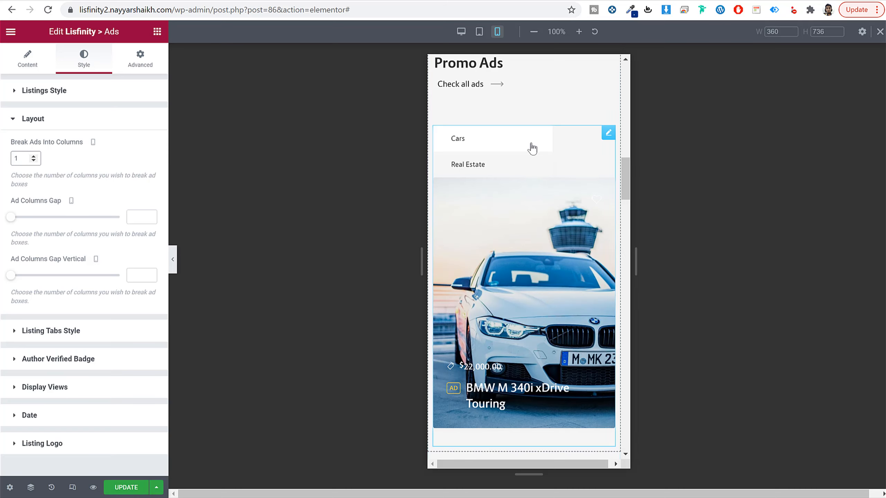
left_click(505, 171)
left_click(497, 148)
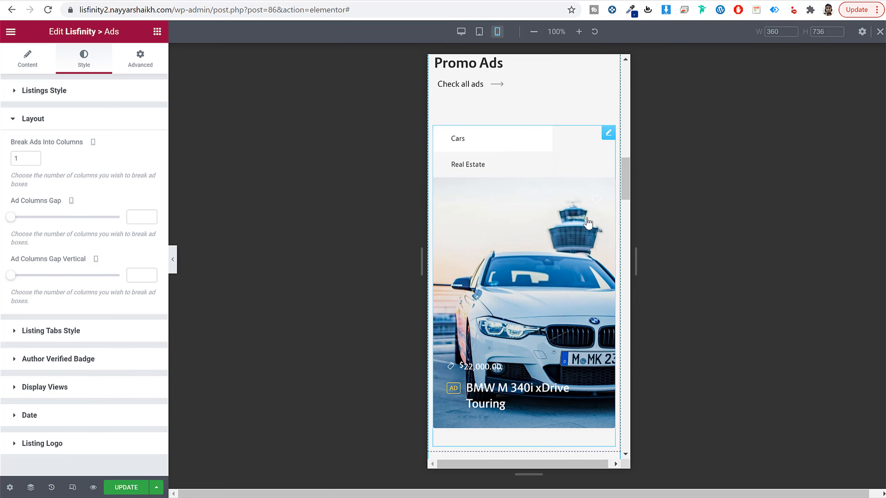
Step: Set the posts feed to break into 1 column on mobile and save the page
scroll(609, 262, "down", 8)
scroll(610, 261, "down", 10)
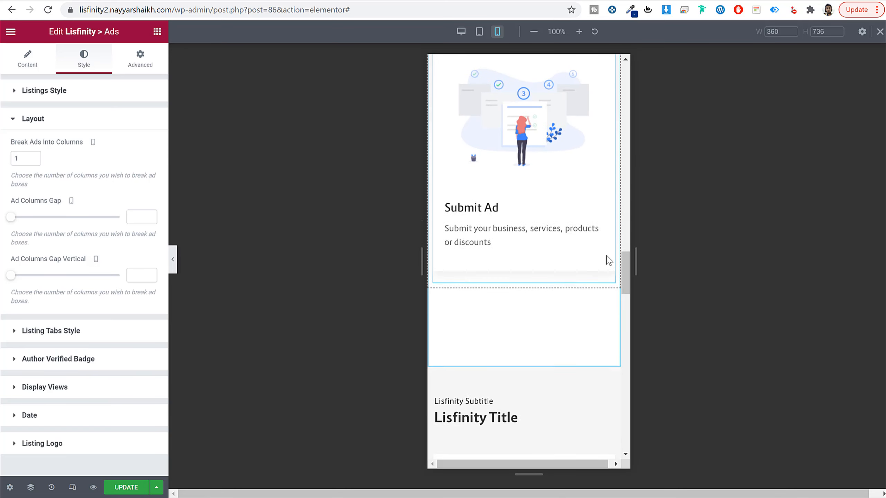
scroll(539, 265, "down", 10)
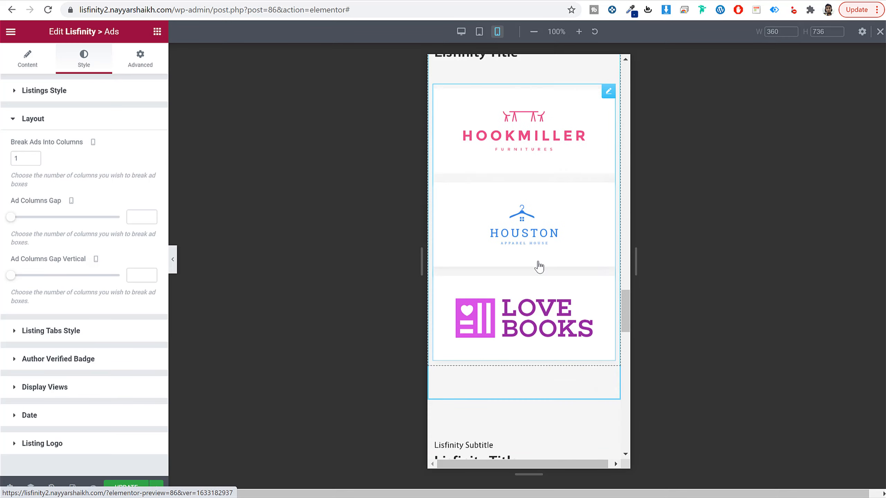
scroll(519, 251, "down", 2)
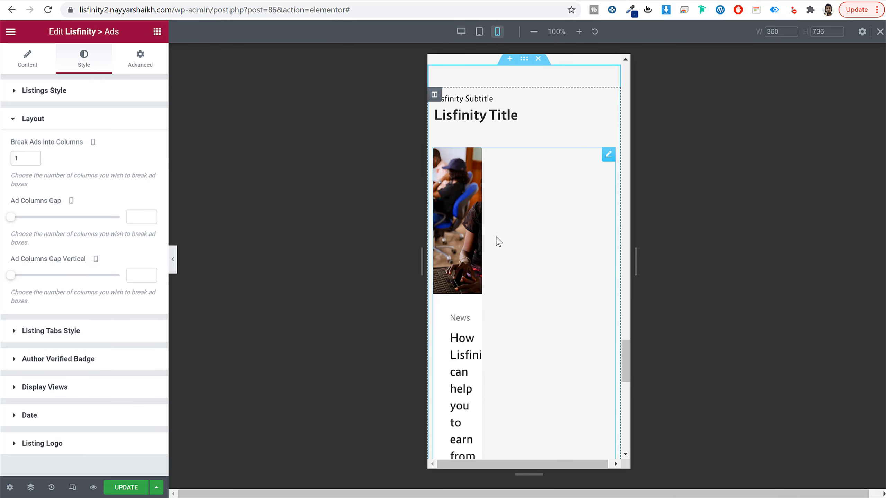
left_click(594, 167)
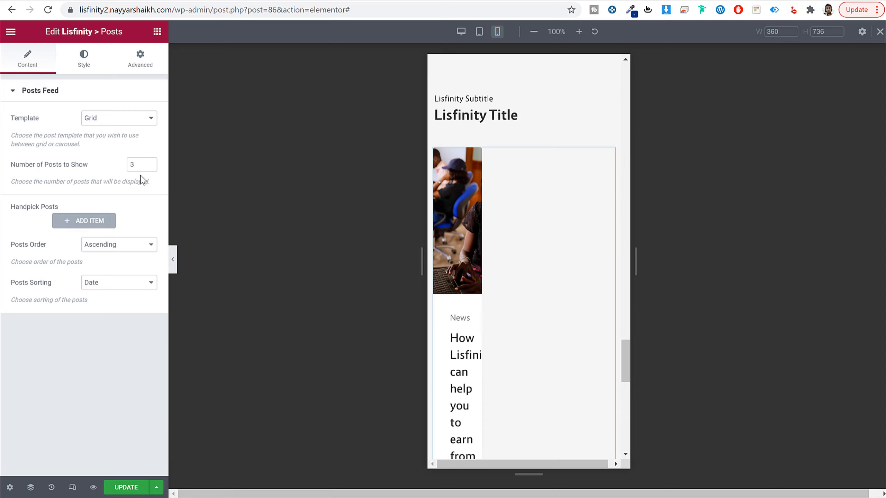
left_click(90, 68)
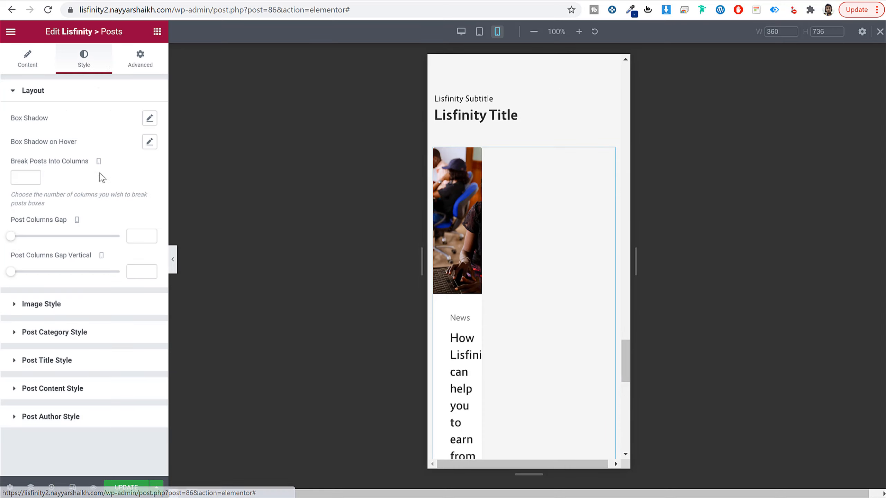
left_click_drag(33, 162, 77, 163)
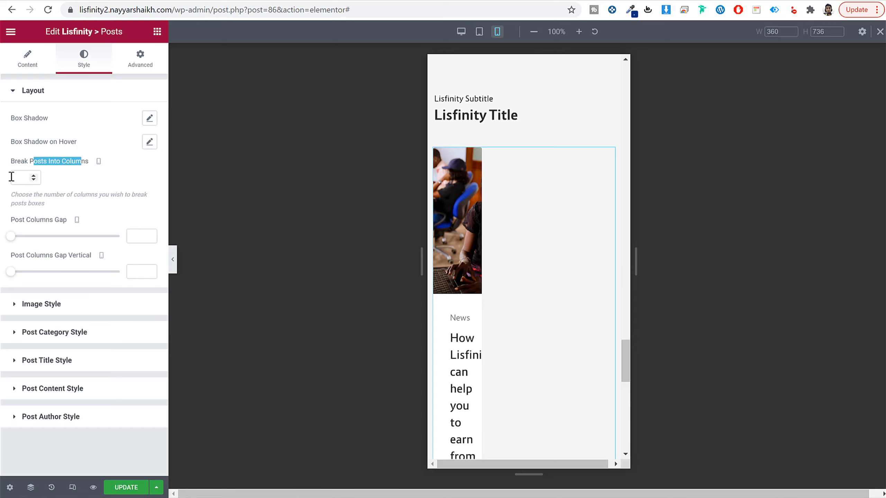
left_click(24, 176)
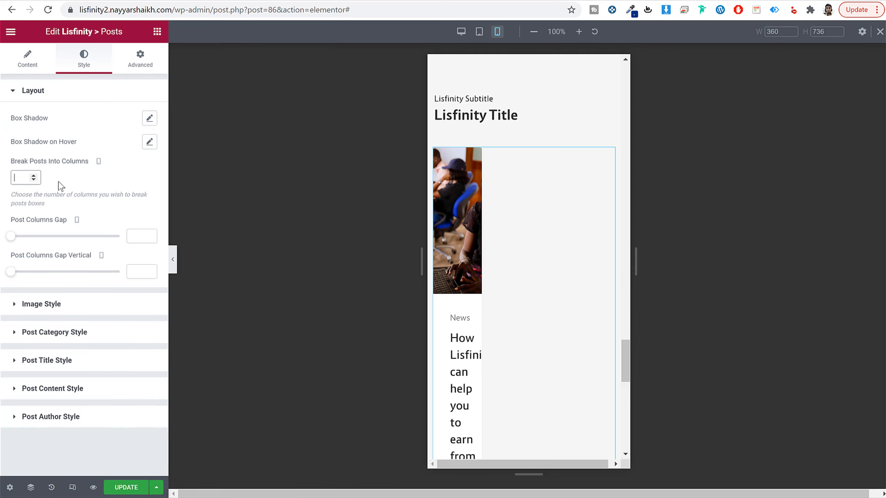
type("1")
scroll(518, 273, "down", 6)
scroll(520, 275, "up", 5)
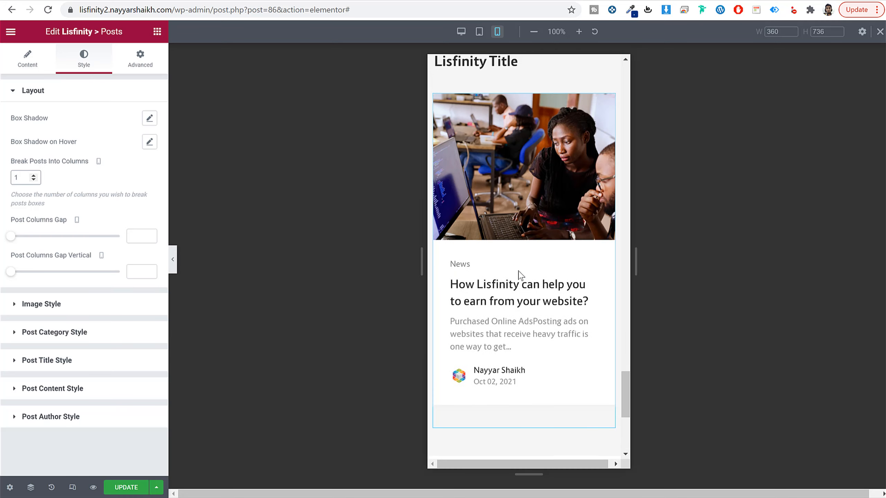
left_click(126, 488)
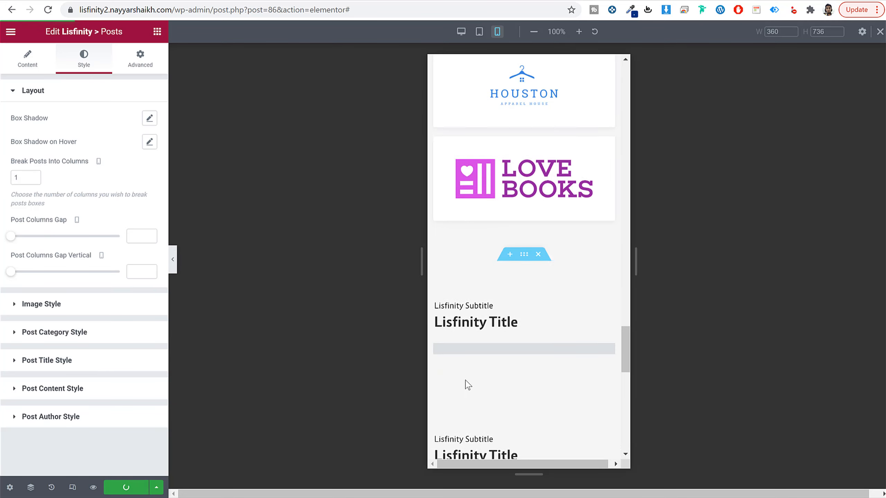
Step: Leave the responsive preview and go to the site's wp-admin dashboard
left_click(73, 487)
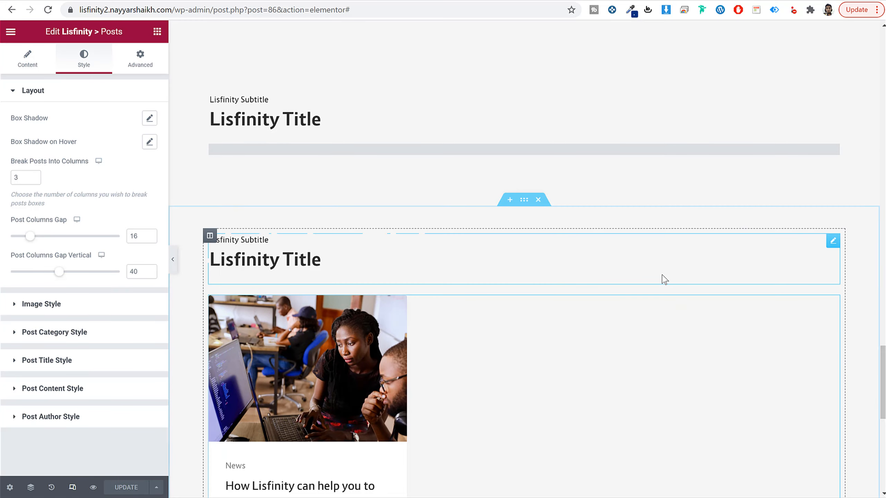
scroll(664, 279, "up", 10)
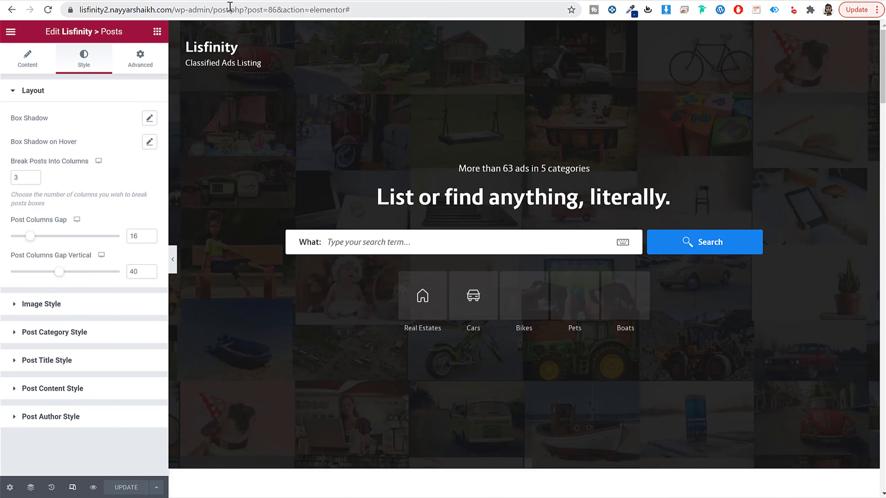
left_click_drag(230, 7, 543, 48)
key("BackSpace")
key("Return")
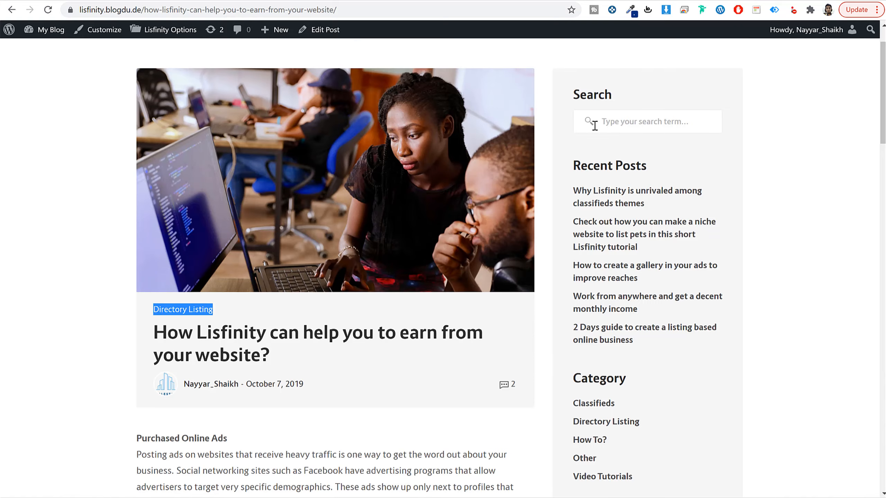
Step: Create and publish a new page titled Pricing, and open it in the Elementor editor
scroll(594, 126, "up", 2)
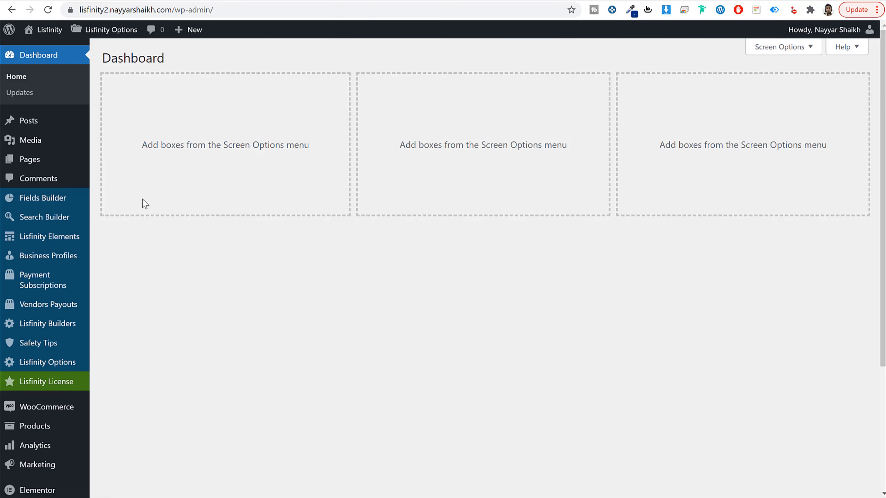
left_click(44, 160)
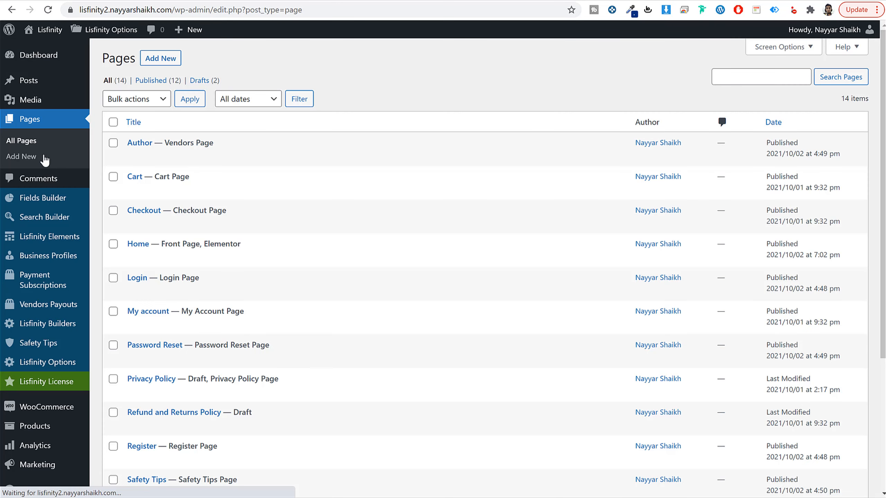
left_click(153, 59)
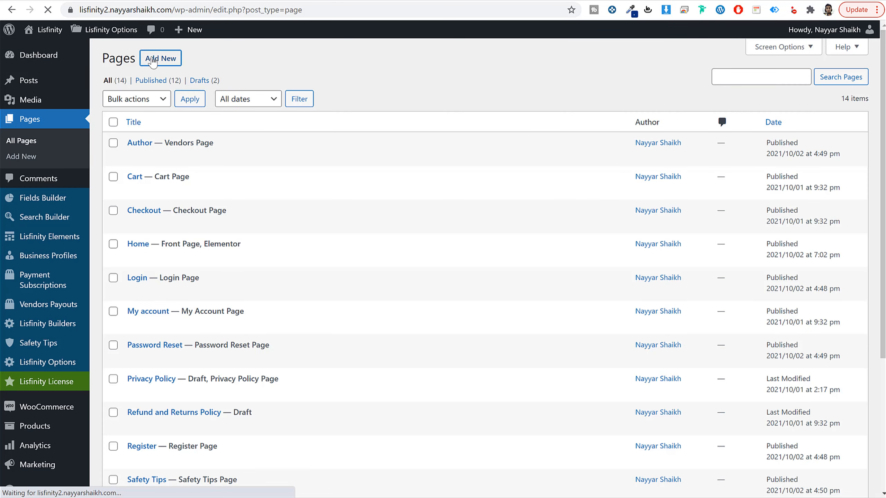
type("Pri")
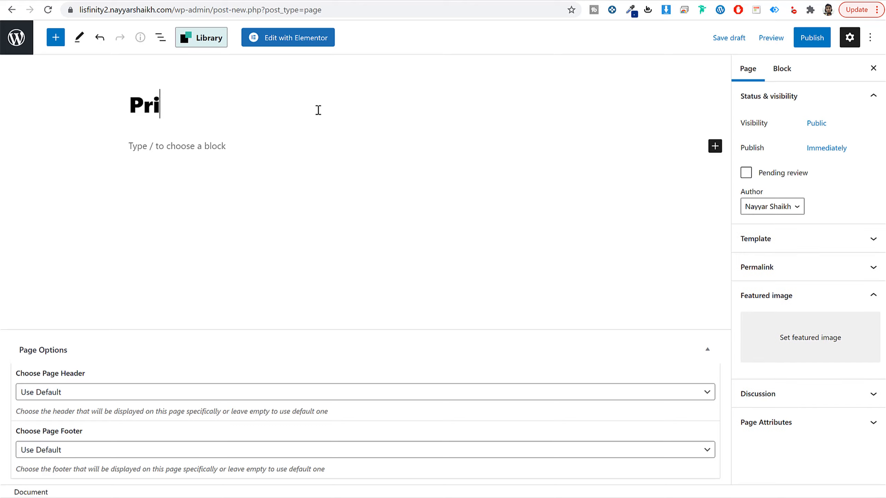
type("cing")
left_click(811, 40)
left_click(787, 43)
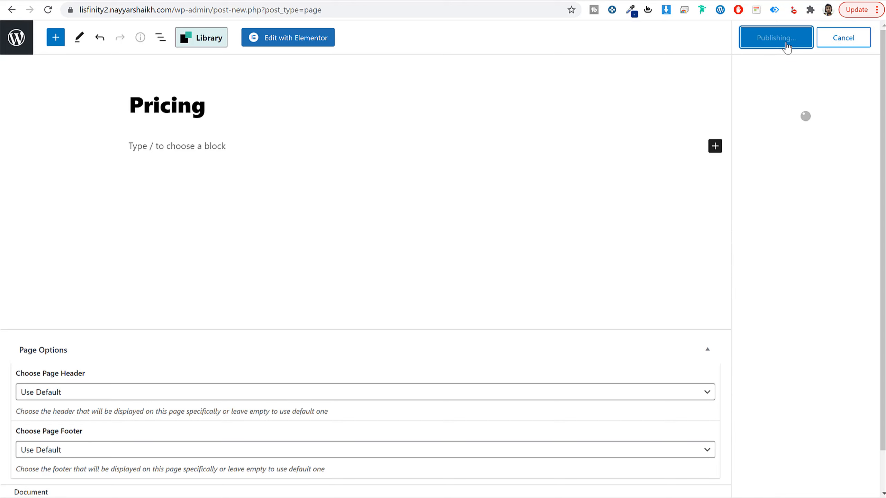
left_click(307, 40)
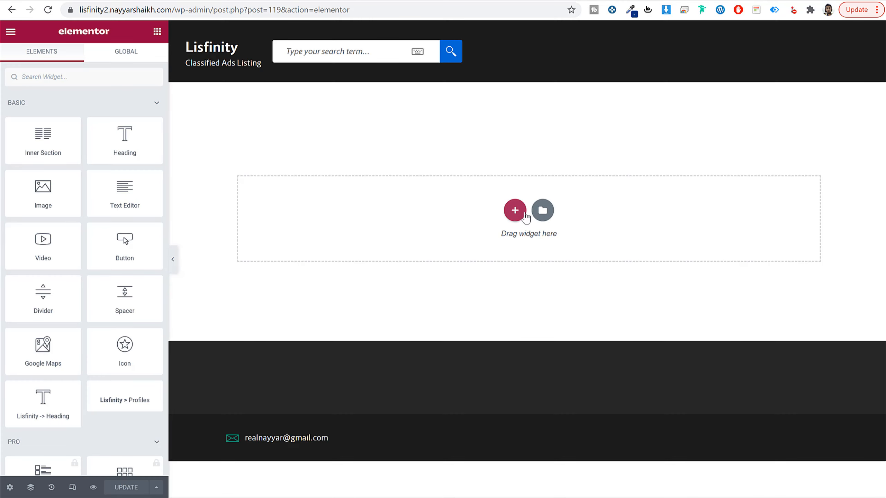
Step: Add a single-column section with the Lisfinity Price Packages widget to the Pricing page and update the page
left_click(516, 211)
left_click(379, 248)
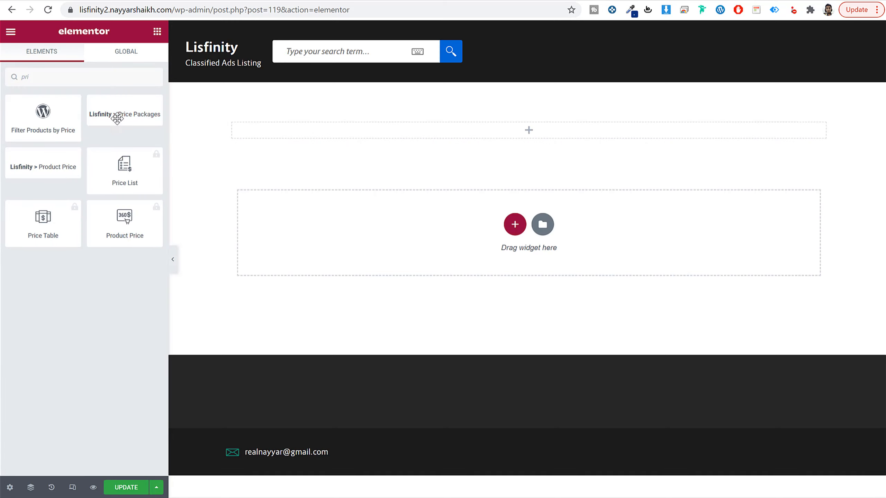
left_click_drag(112, 114, 462, 132)
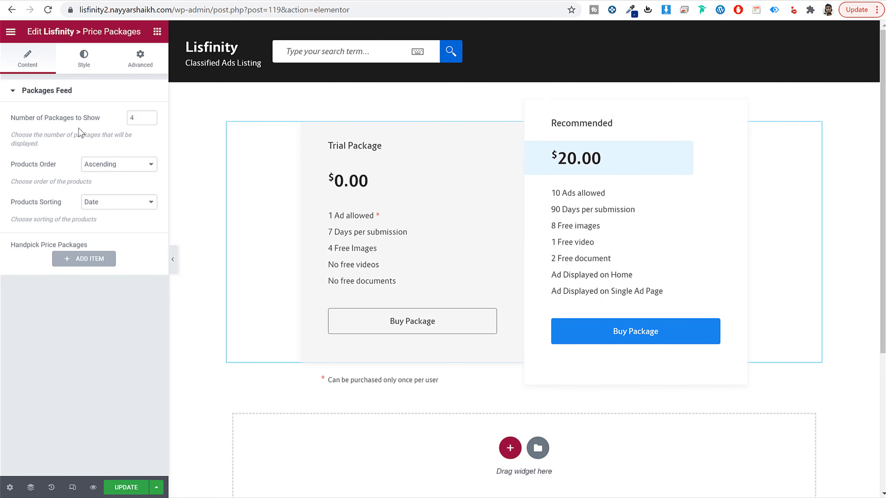
left_click_drag(56, 119, 101, 121)
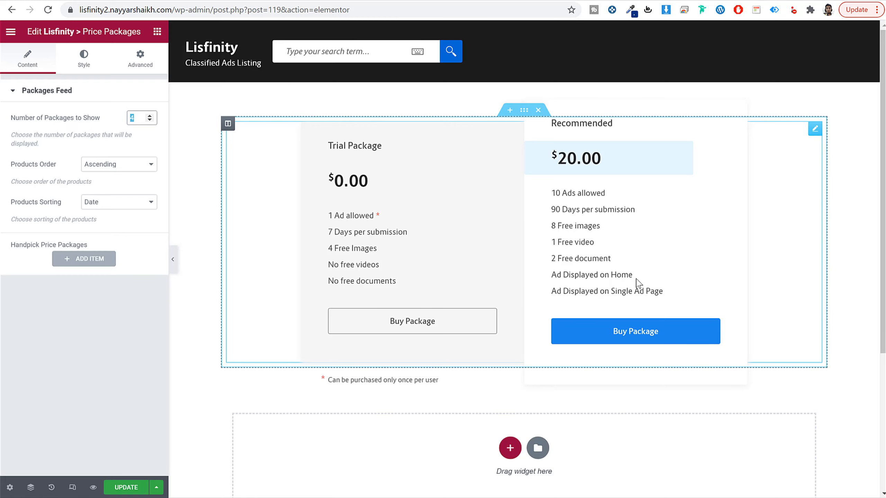
left_click(134, 489)
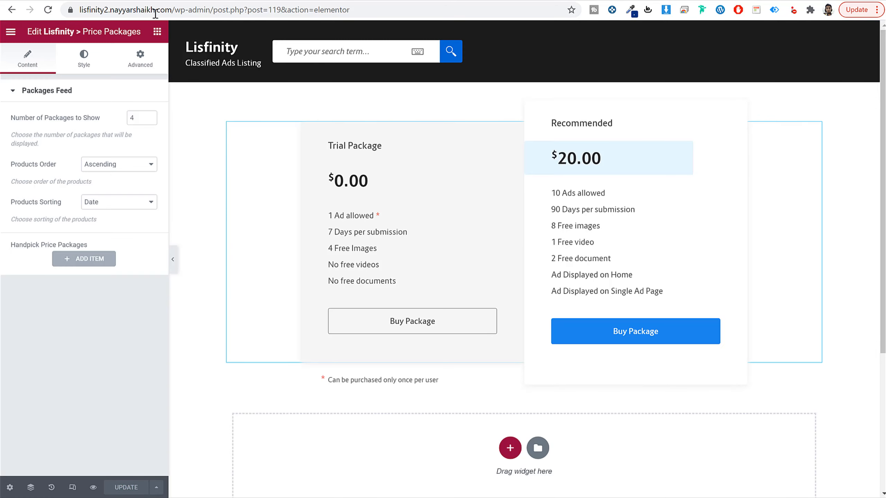
Step: Leave the Pricing page editor and go to the site's wp-admin dashboard
left_click_drag(214, 10, 537, 43)
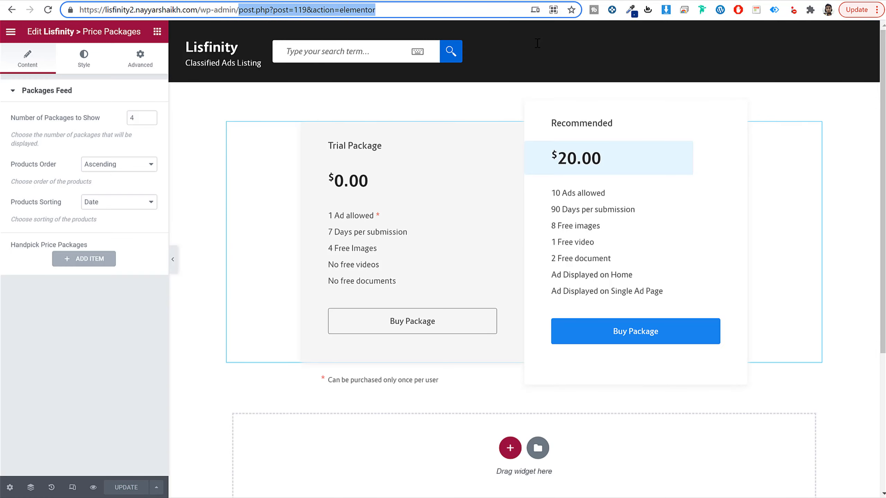
key("BackSpace")
key("Return")
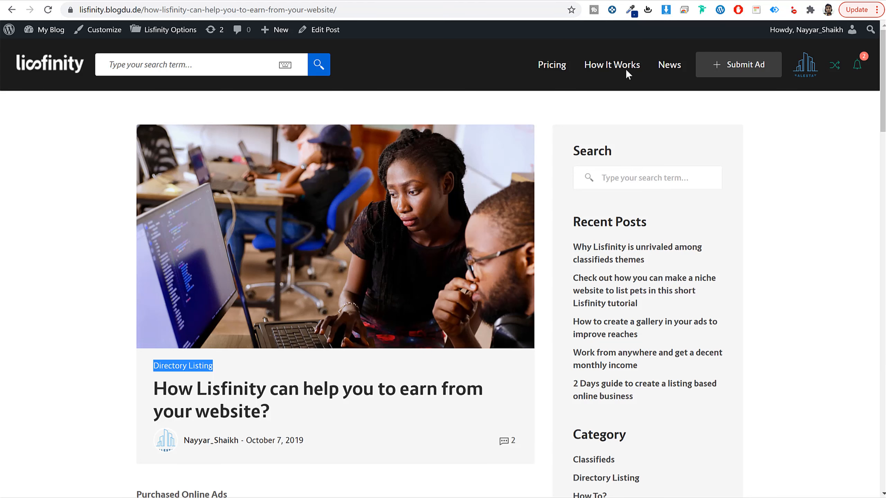
Step: Switch to the demo site and look over its How It Works page
left_click(627, 74)
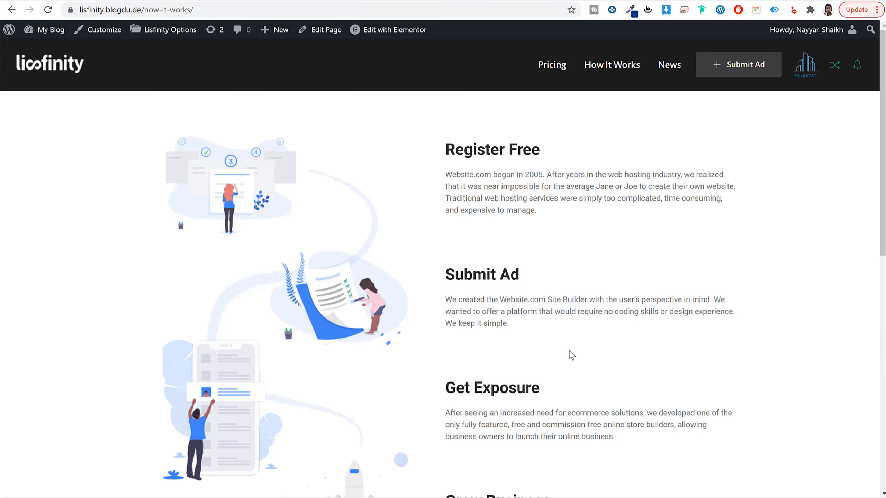
scroll(570, 356, "down", 8)
scroll(571, 356, "up", 8)
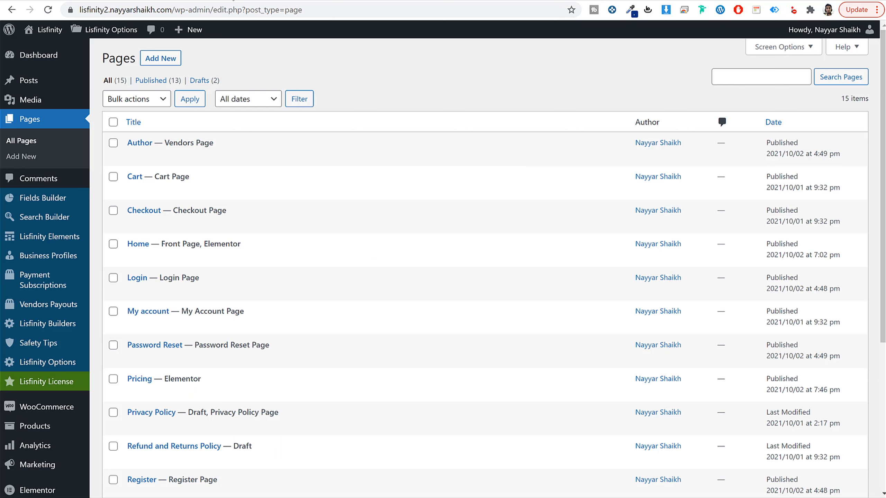
Step: Create and publish a new page titled How it Works, and open it in the Elementor editor
left_click(163, 64)
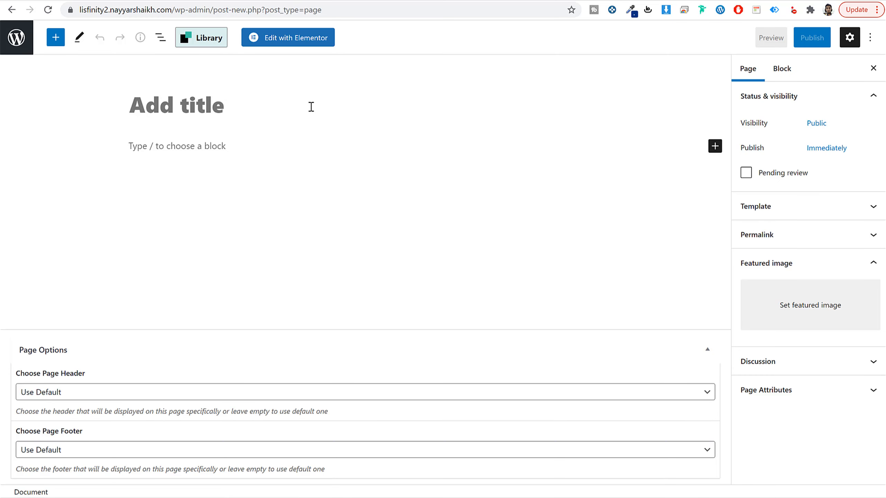
type("How")
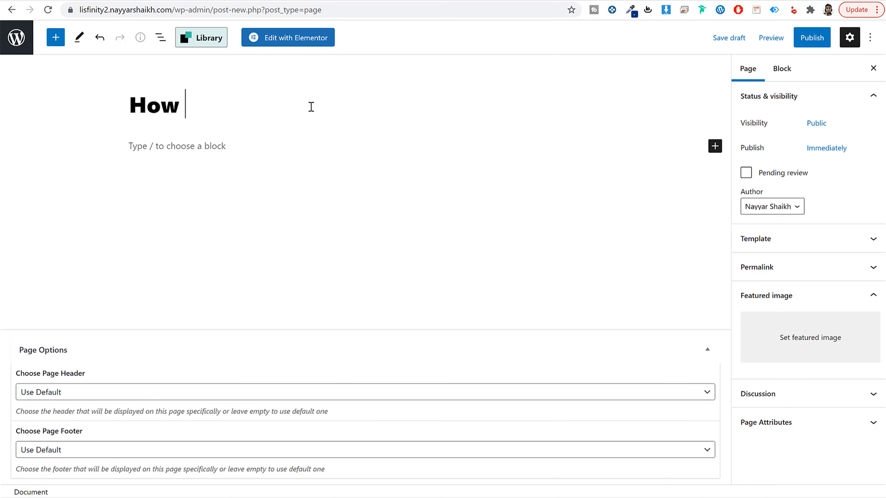
type(" it Works")
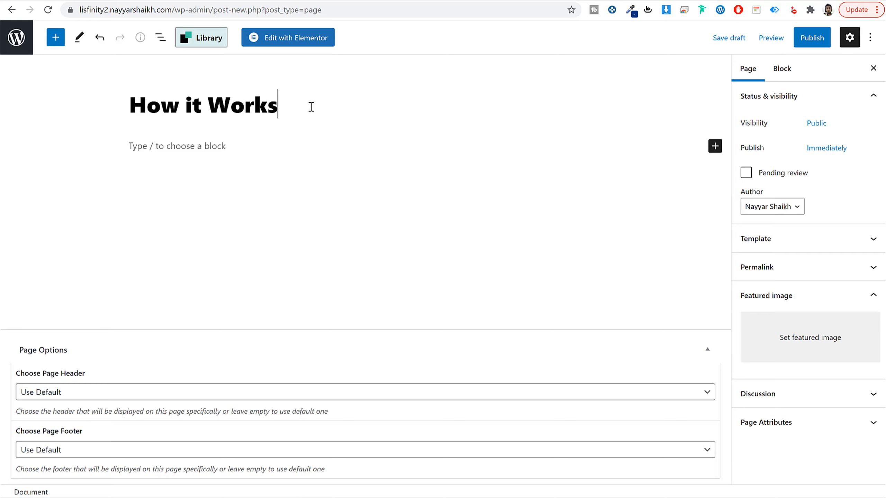
left_click(824, 38)
left_click(807, 39)
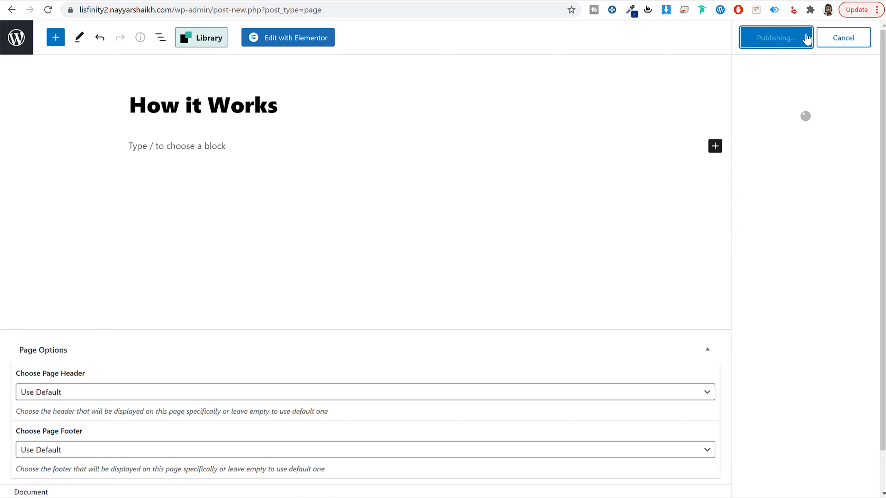
left_click(308, 42)
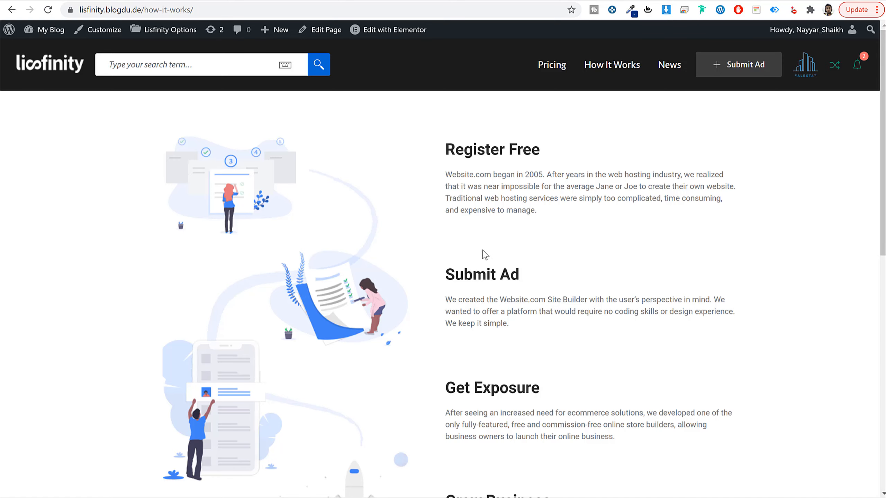
Step: Examine the demo's How It Works page for its illustration, the four headings with text, and the Start Now button
scroll(482, 253, "down", 7)
scroll(487, 267, "up", 7)
scroll(419, 234, "down", 10)
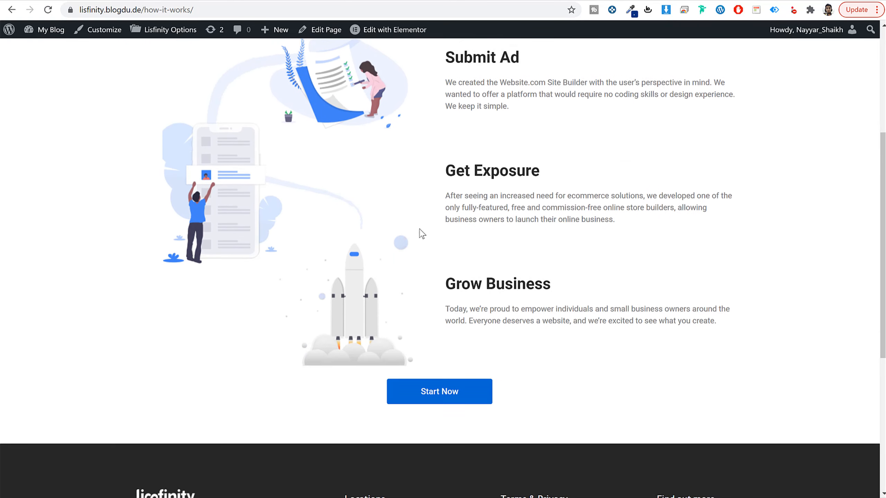
scroll(527, 174, "up", 5)
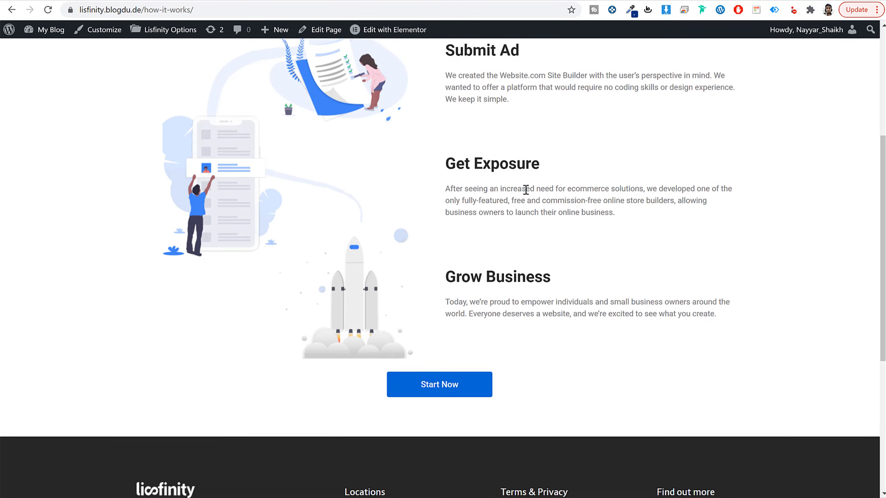
scroll(525, 188, "up", 5)
scroll(523, 192, "down", 8)
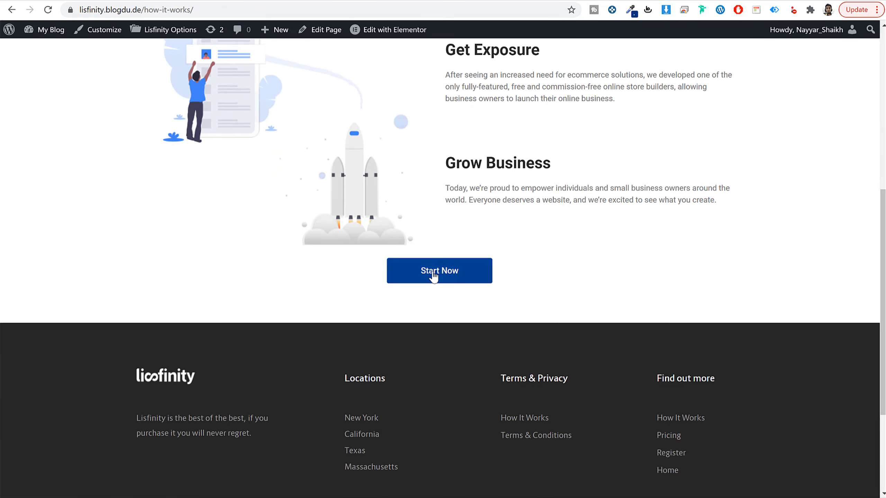
scroll(453, 291, "up", 8)
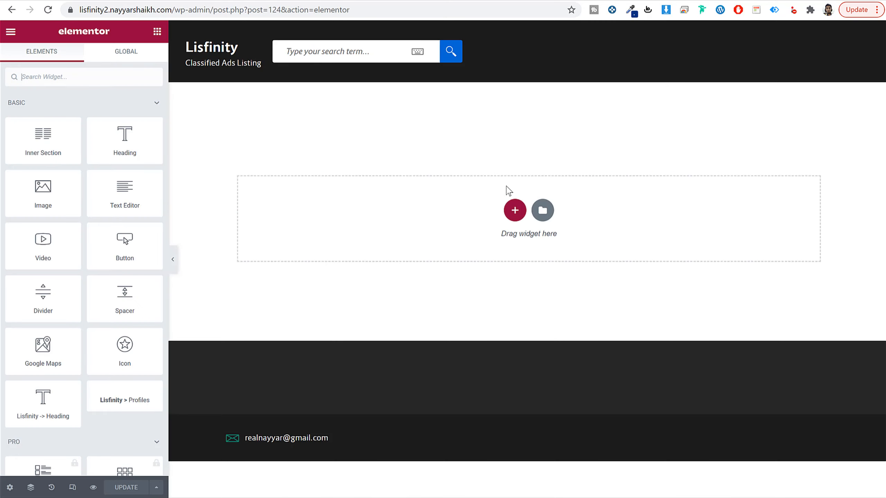
Step: Add a section with two equal columns and place an Image widget in its first column
left_click(514, 209)
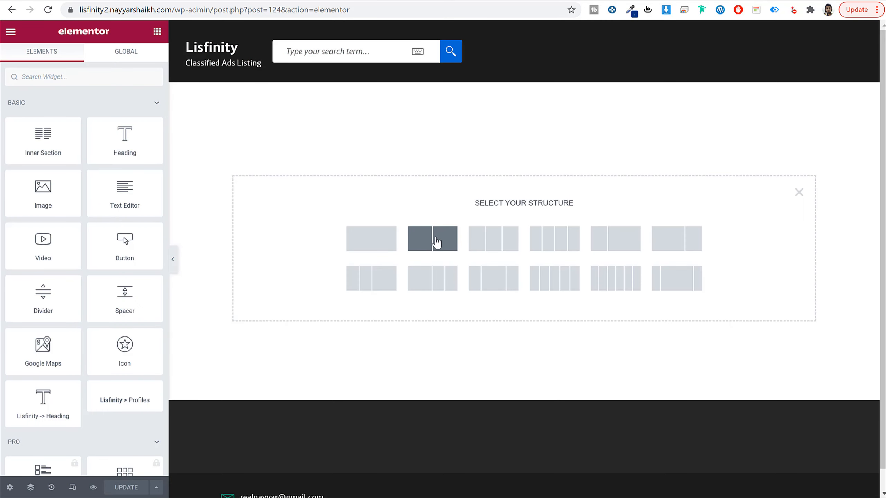
left_click(437, 241)
left_click(157, 31)
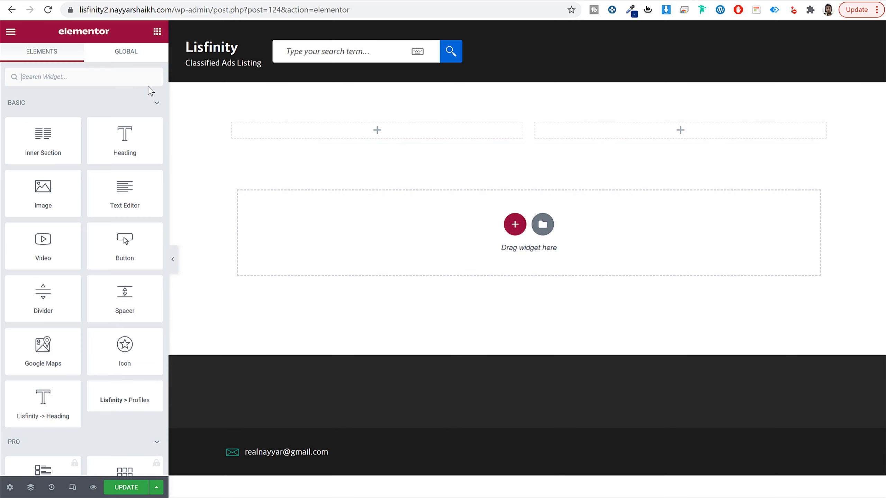
type("ikma")
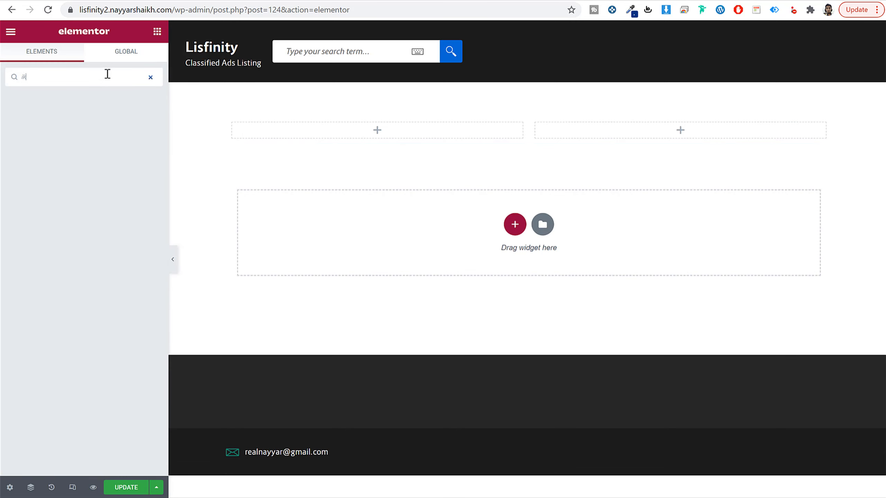
key("BackSpace")
type("ma")
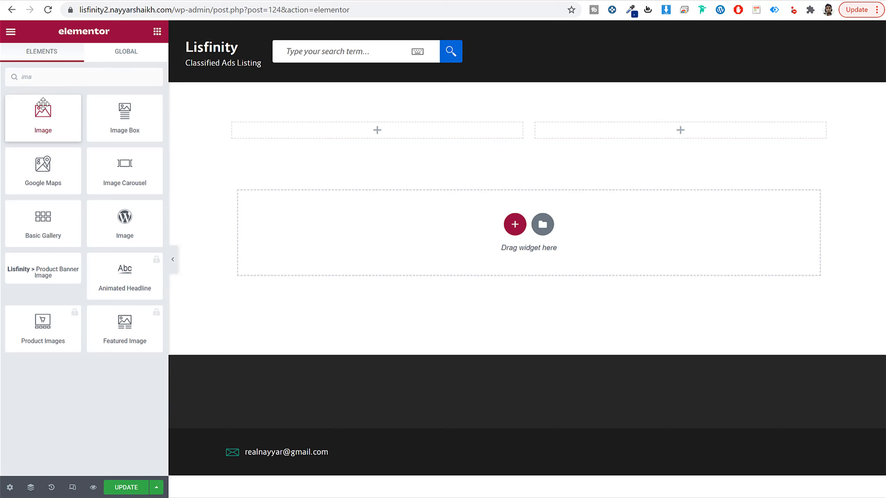
left_click_drag(43, 105, 372, 134)
Step: Insert hiw-bg-2.png into the Image widget and set the image size to Full
left_click(75, 176)
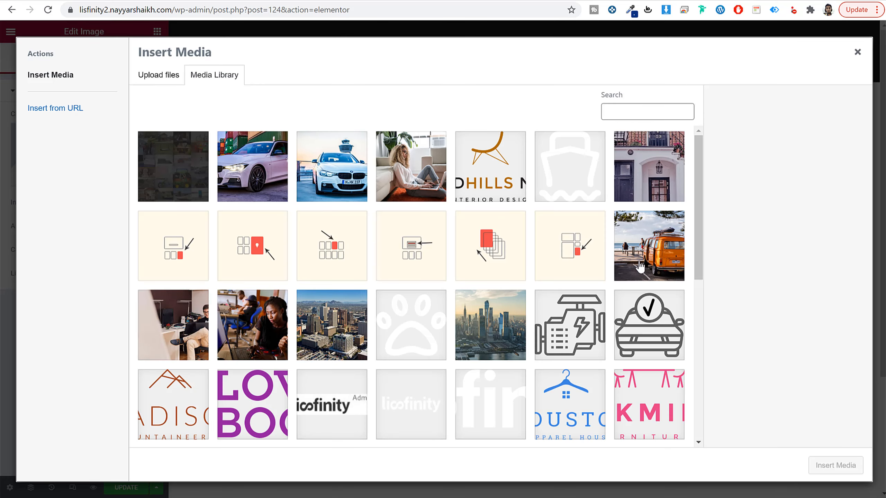
scroll(640, 266, "down", 5)
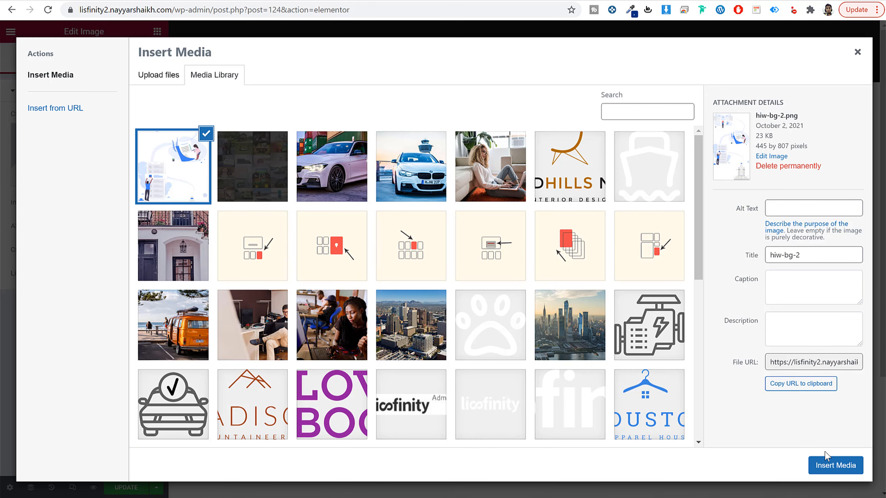
left_click(836, 467)
left_click(111, 202)
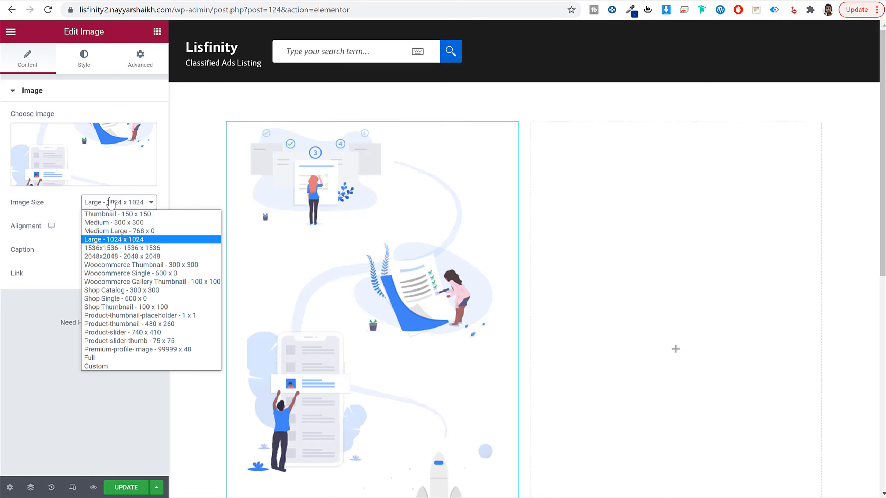
left_click(119, 358)
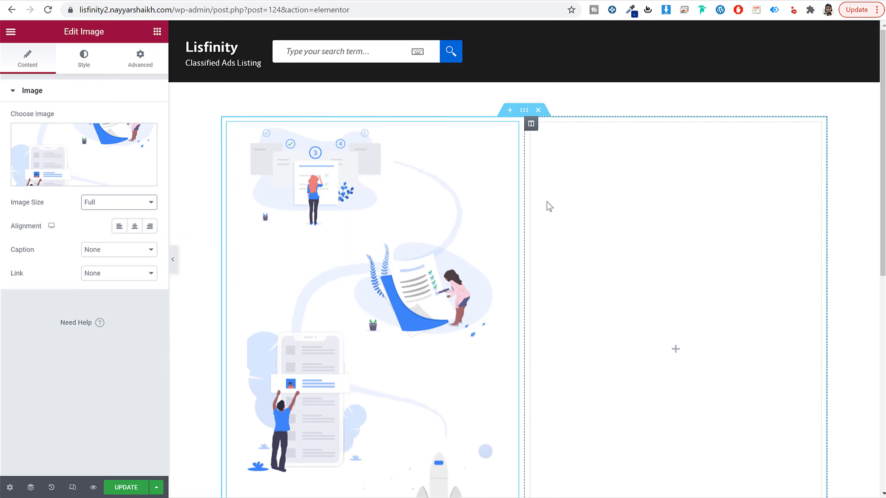
Step: Add a Heading widget to the second column with the title Register Free, copied from the demo page
left_click(676, 348)
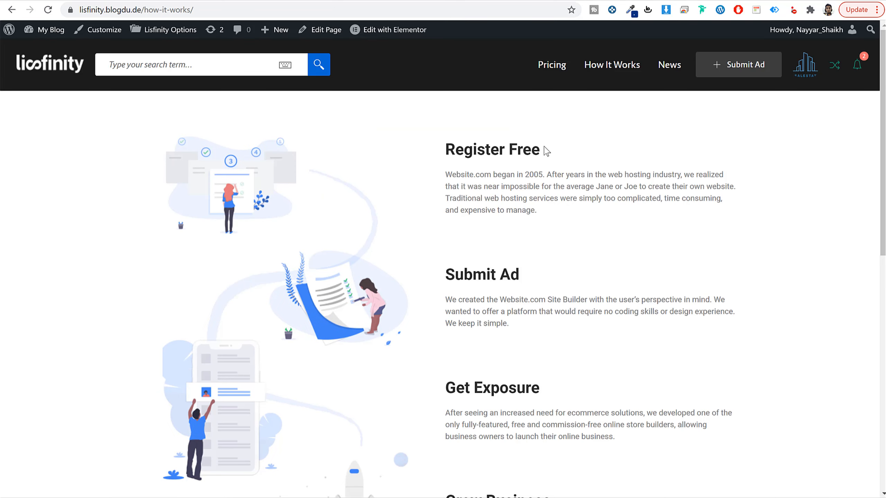
left_click_drag(546, 151, 439, 153)
key("ctrl+c")
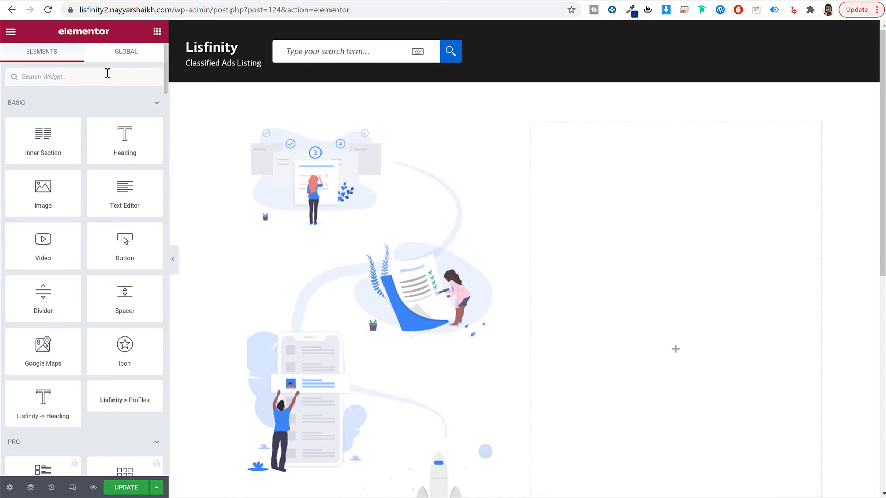
type("head")
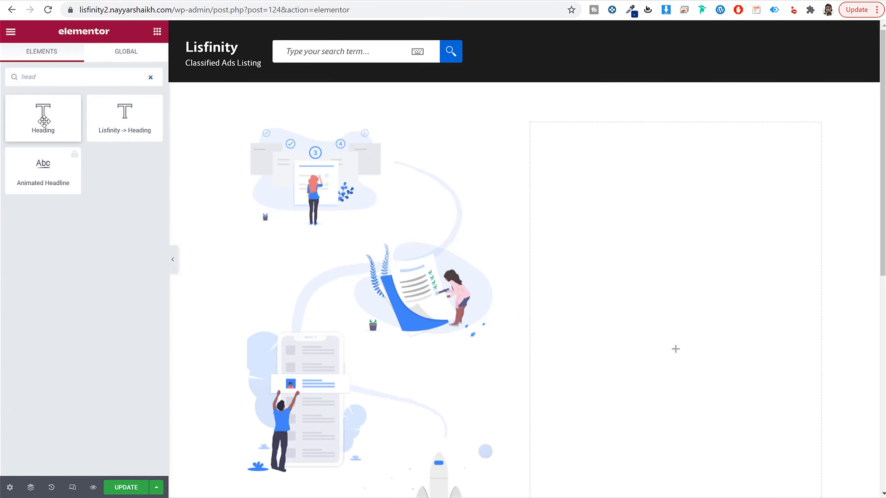
left_click_drag(42, 115, 633, 194)
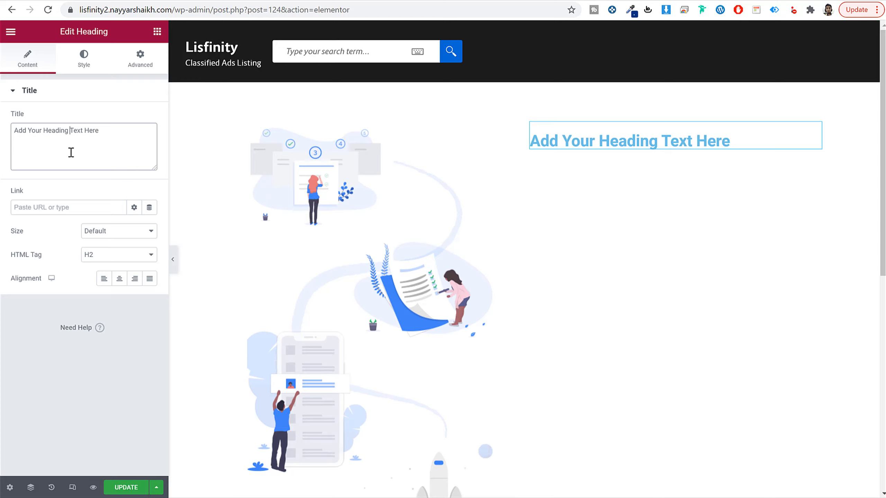
triple_click(72, 153)
key("ctrl+v")
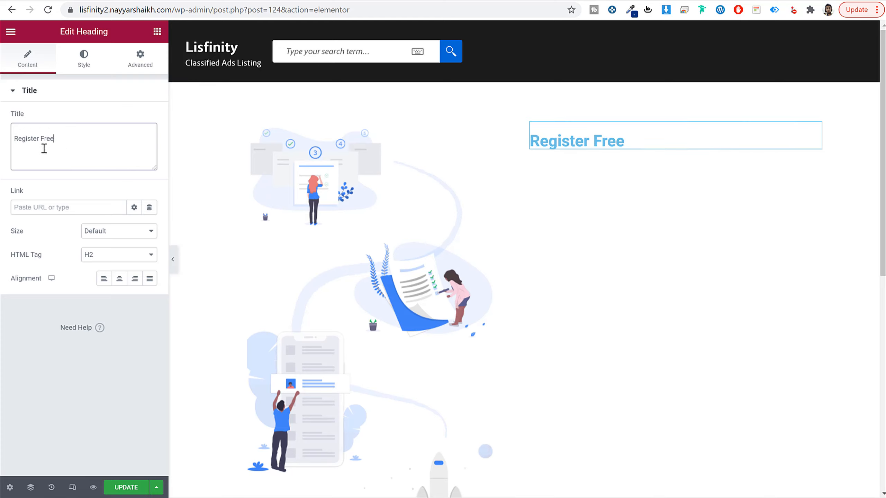
key("BackSpace")
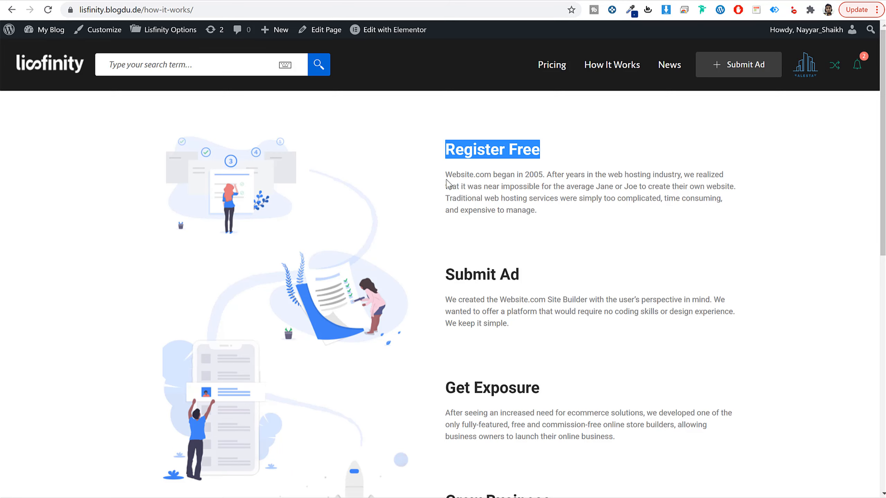
Step: Set the Register Free heading's text color to #2B2B2B
left_click(446, 172)
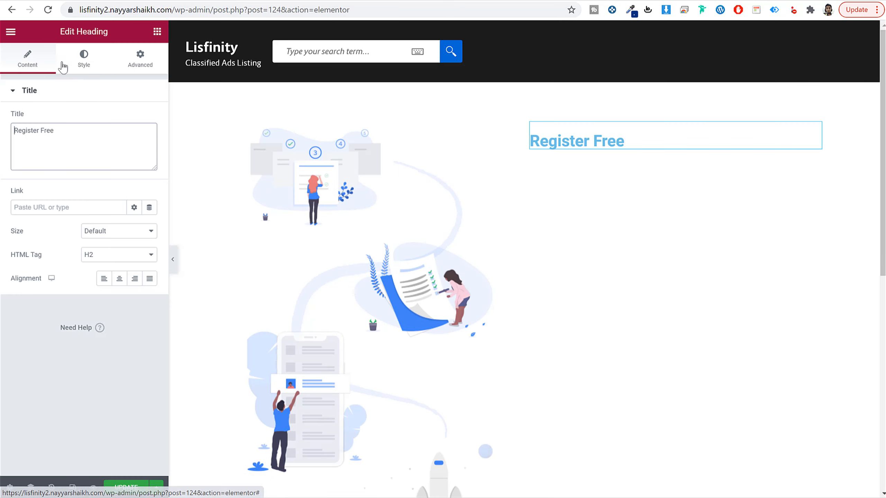
left_click(70, 65)
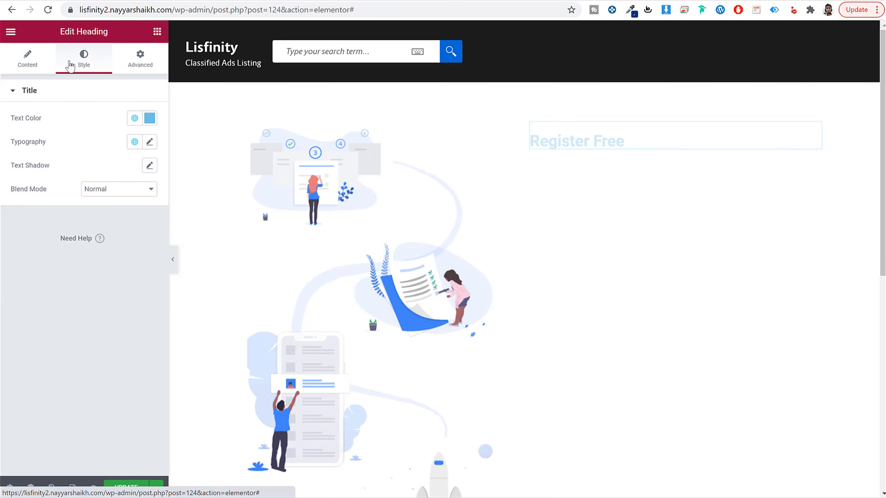
left_click(150, 118)
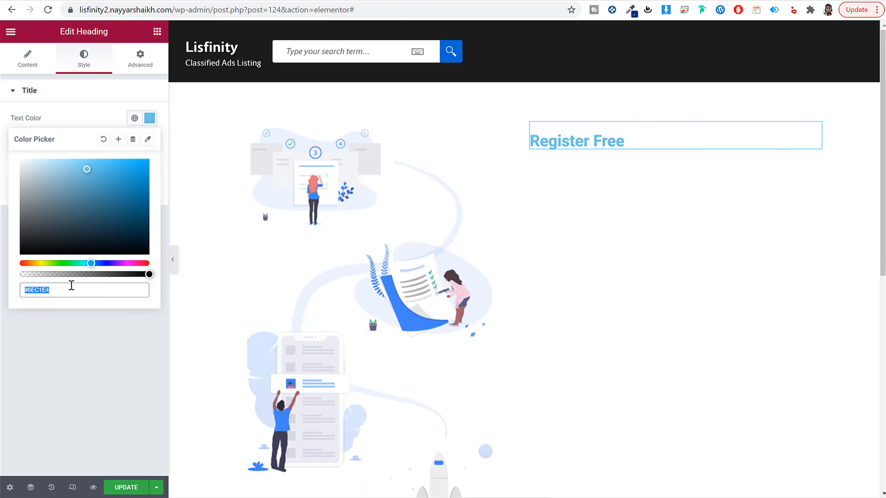
type("2b2b2b")
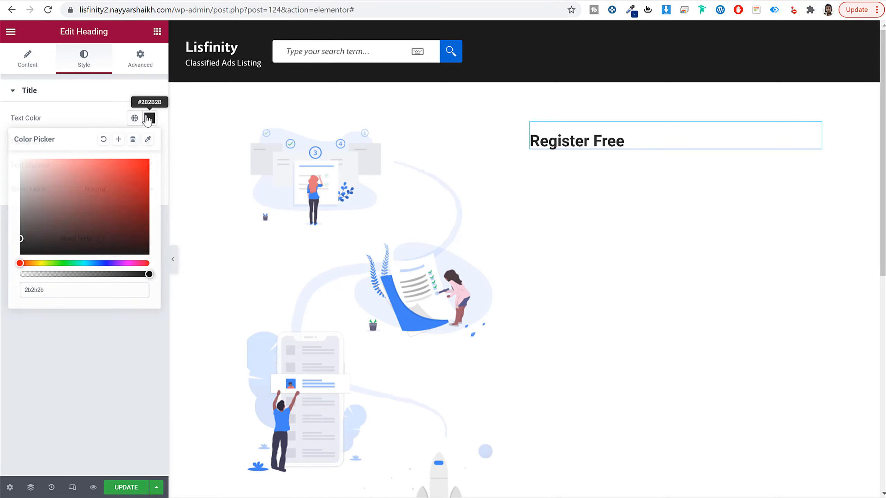
left_click(150, 118)
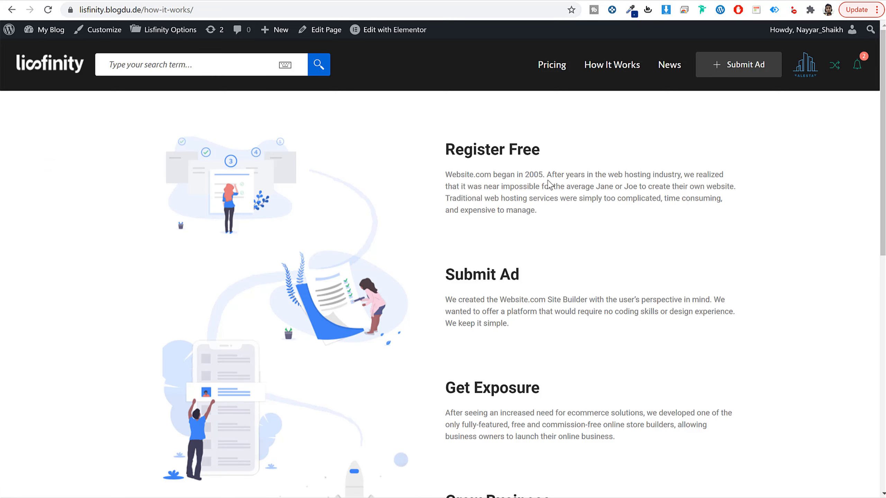
Step: Add a Text Editor widget below the Register Free heading and replace its placeholder with the matching paragraph copied from the demo page
triple_click(549, 183)
key("ctrl+c")
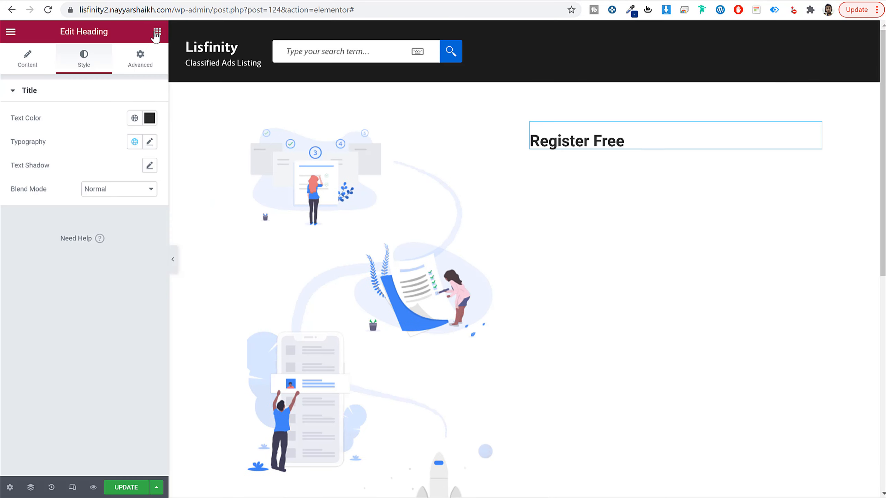
left_click(157, 33)
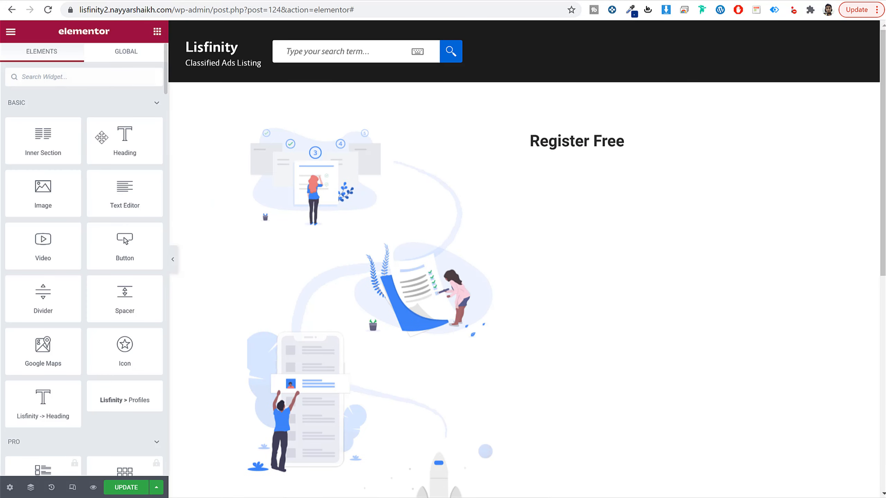
left_click_drag(139, 189, 575, 153)
double_click(64, 226)
key("ctrl+a")
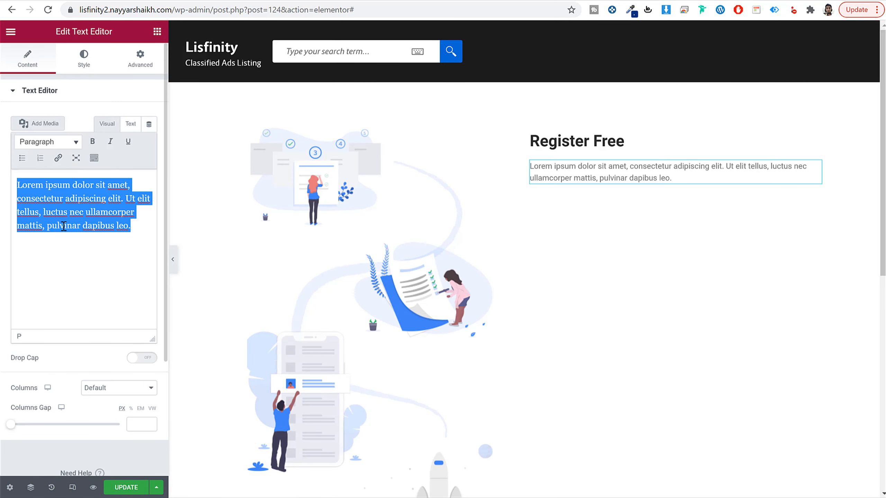
key("ctrl+v")
key("BackSpace")
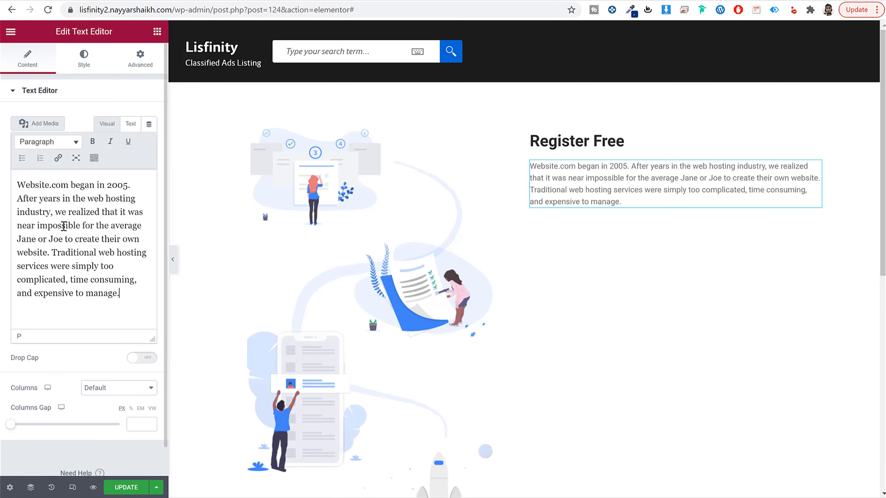
Step: Set the text color of the paragraph under Register Free to #808080
left_click(83, 61)
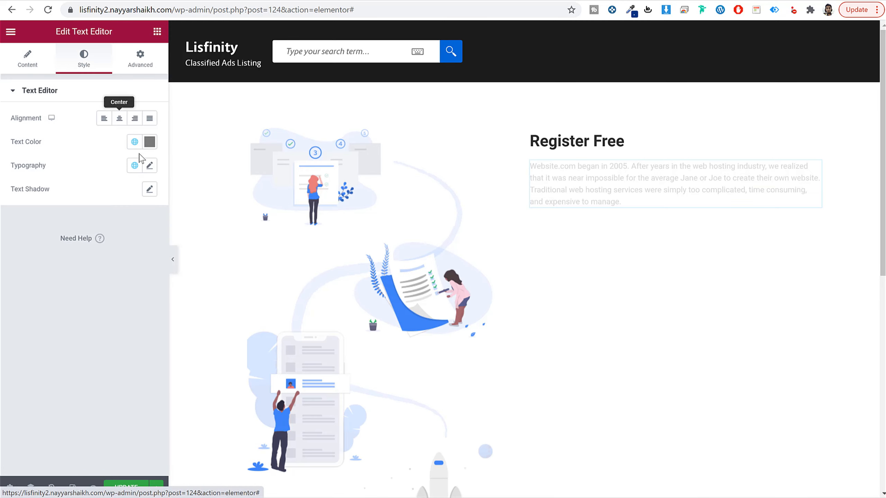
left_click(149, 145)
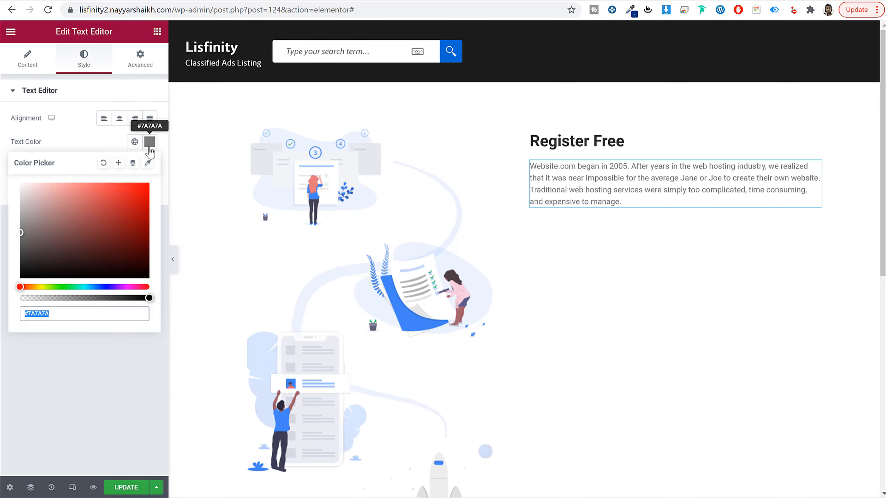
type("808080")
left_click(150, 139)
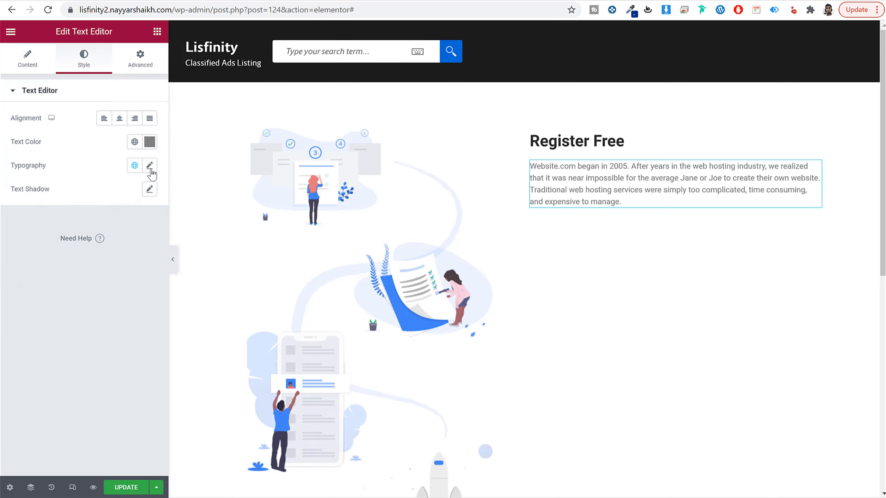
Step: Set the paragraph's typography to a 16 px font size and a 24 px line height
left_click(150, 169)
left_click(132, 253)
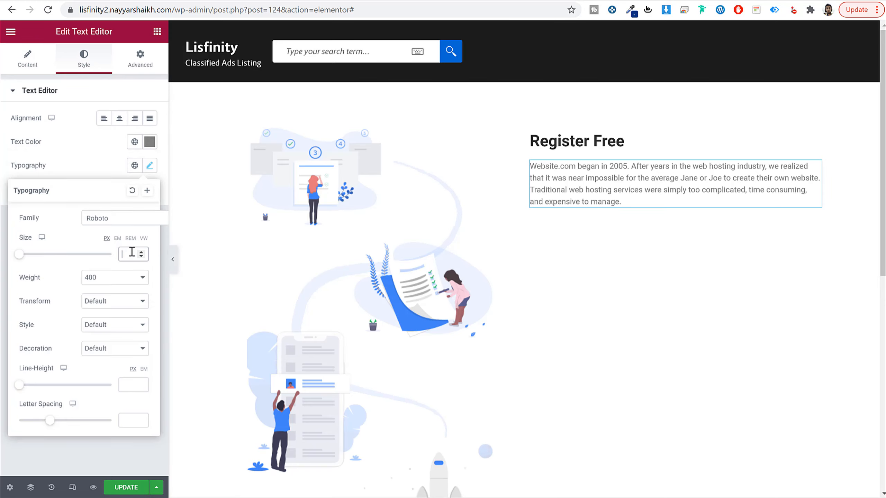
type("16")
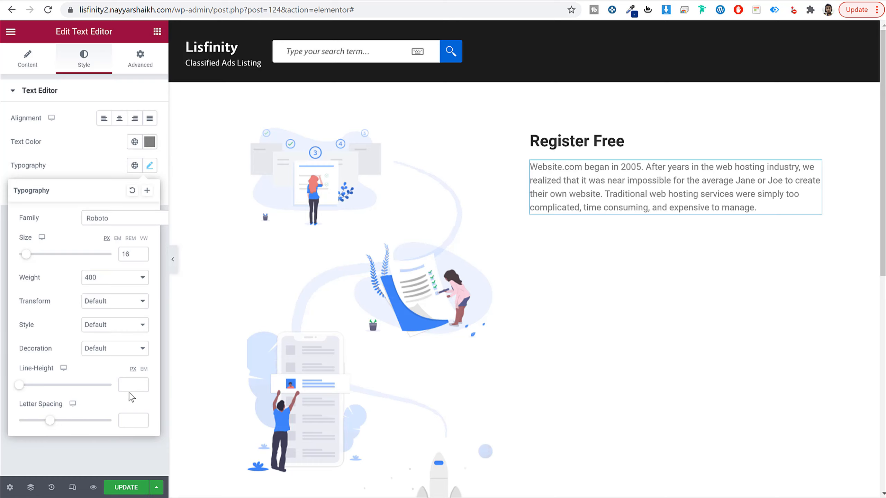
left_click(133, 386)
type("20")
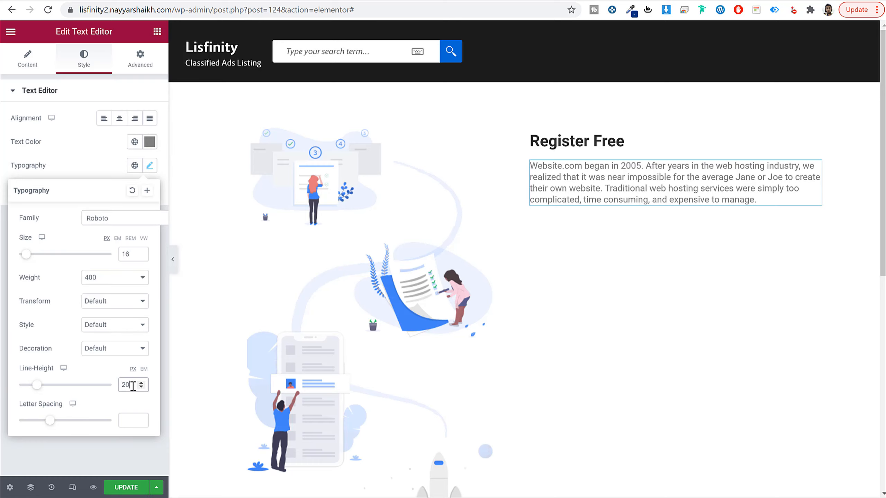
type("24")
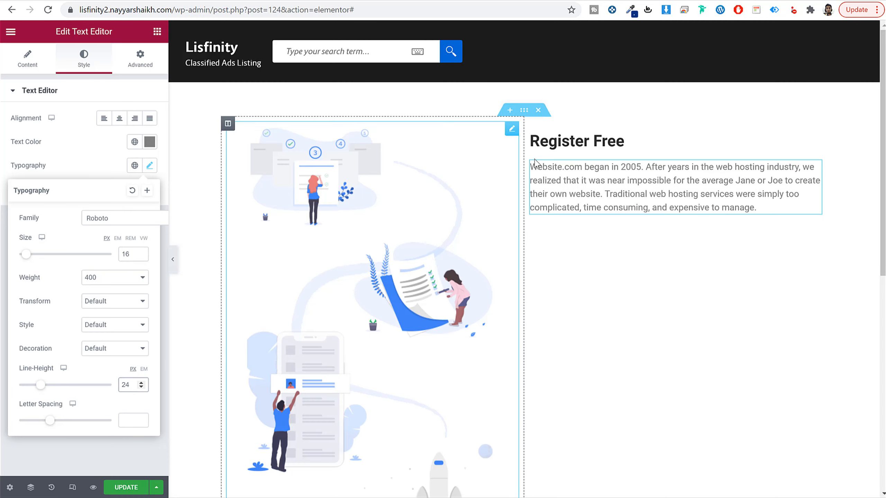
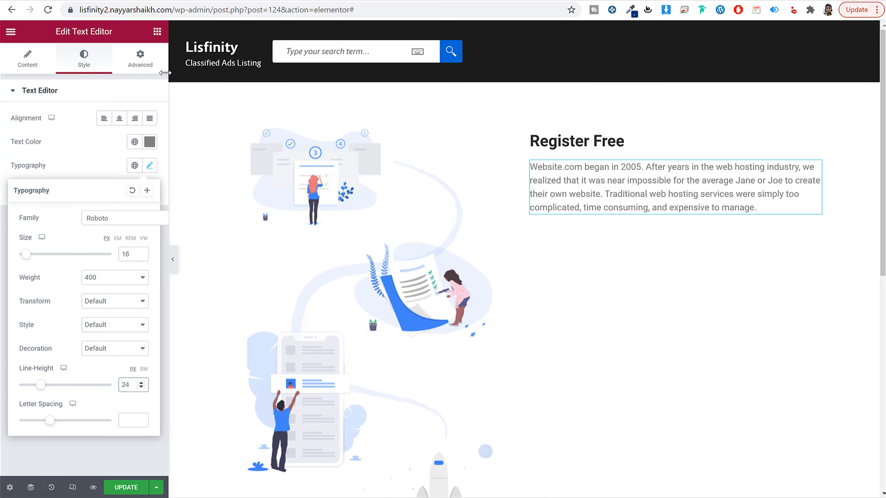
Step: Set the bottom padding of the paragraph under Register Free to 50 px
left_click(139, 57)
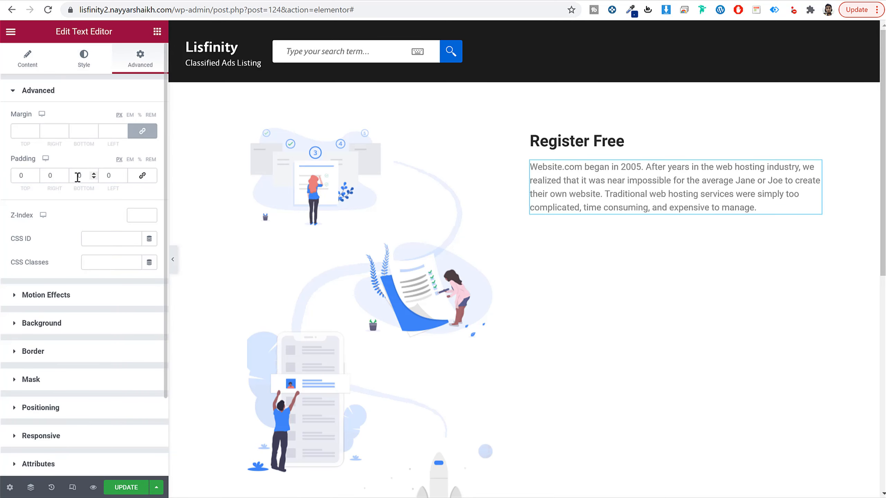
double_click(90, 177)
type("50")
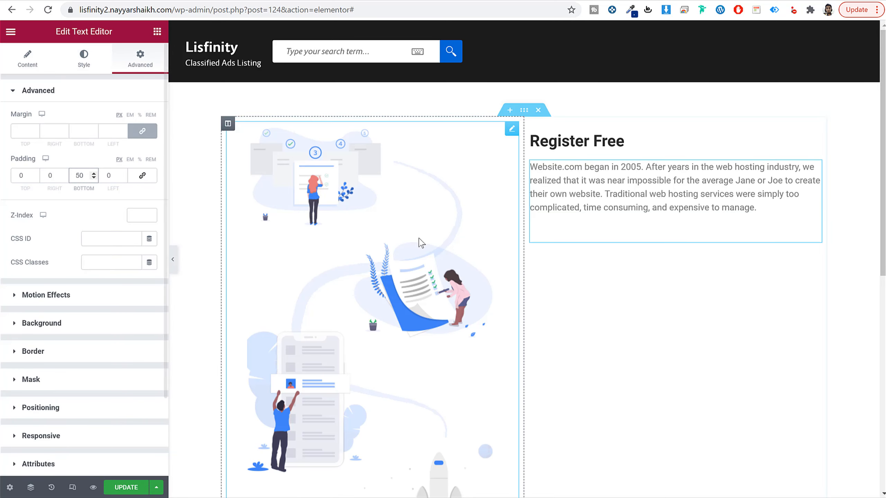
Step: Copy the Register Free heading and its paragraph and paste both below the existing paragraph in the same column
right_click(576, 138)
left_click(611, 182)
right_click(605, 226)
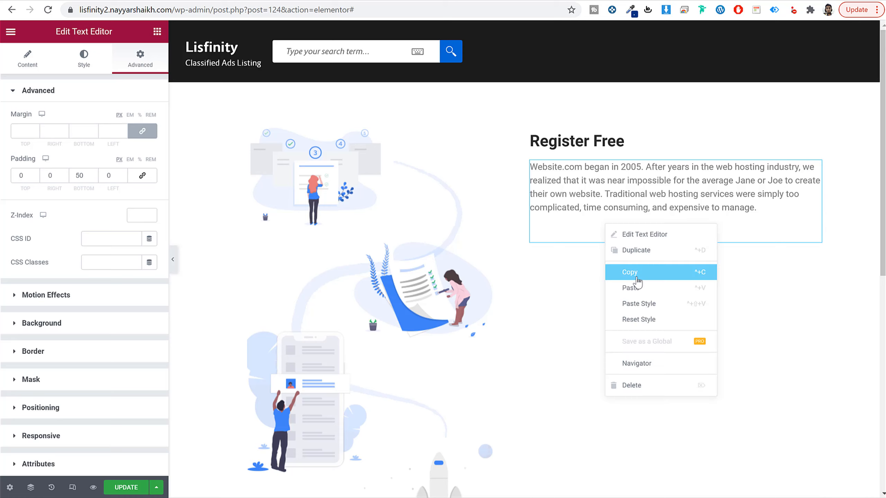
left_click(638, 289)
right_click(594, 191)
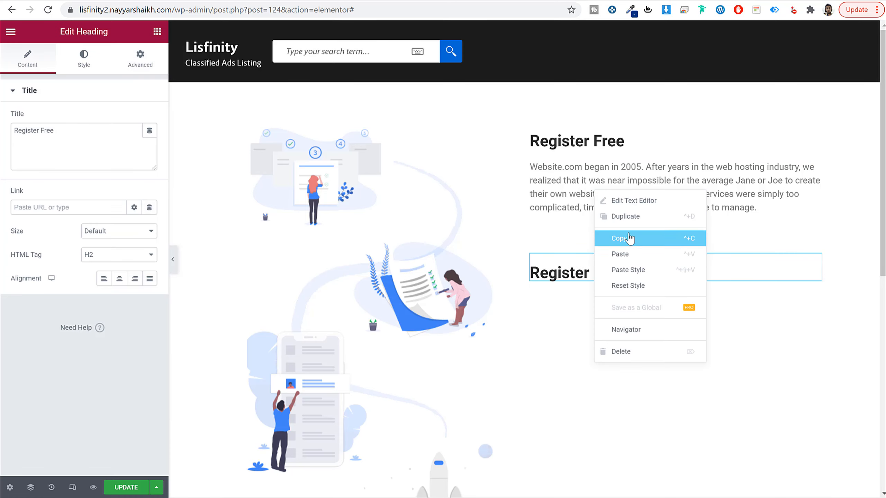
left_click(628, 240)
right_click(616, 277)
left_click(640, 341)
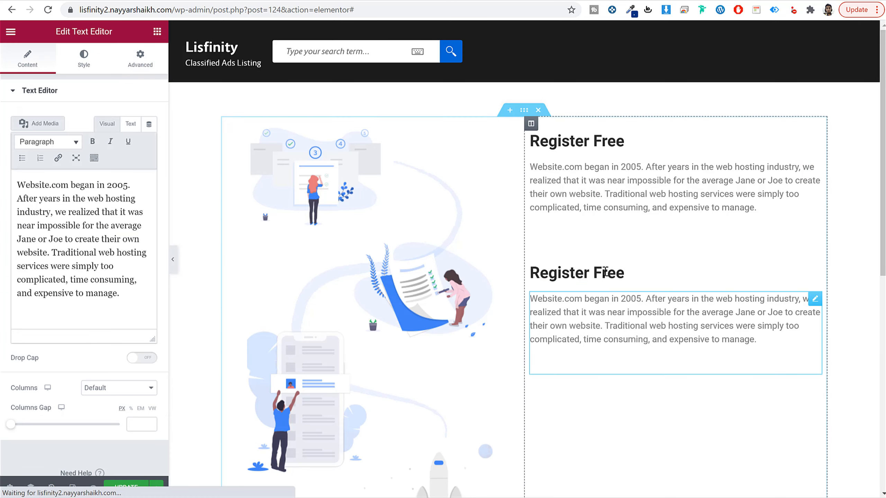
Step: Change the title of the second Register Free heading to "Submit Ad", copied from the demo page
left_click(619, 272)
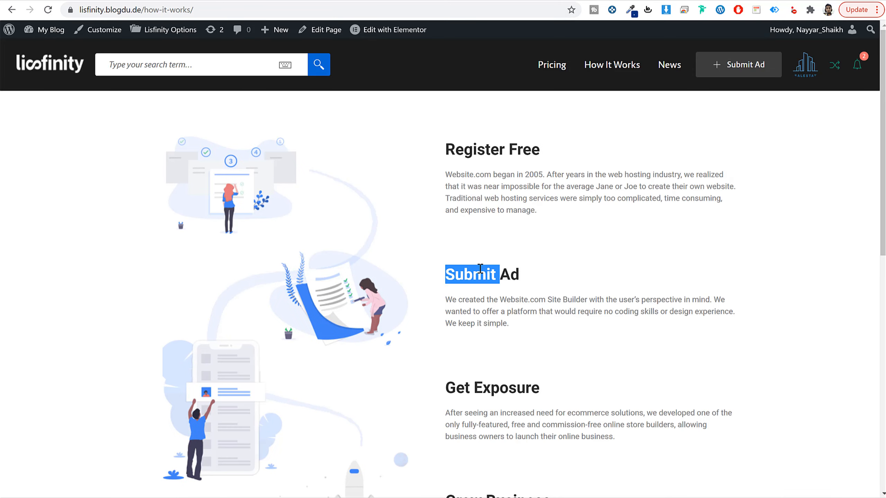
triple_click(482, 272)
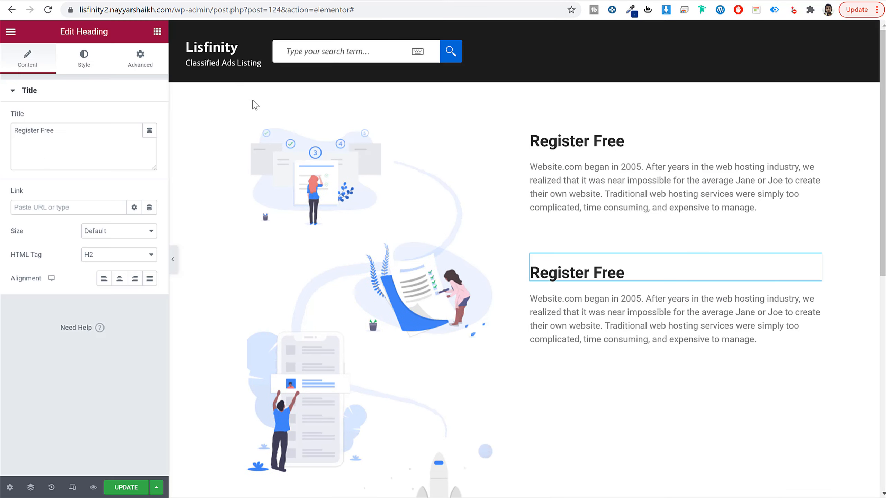
left_click(53, 154)
key("ctrl+a")
key("ctrl+v")
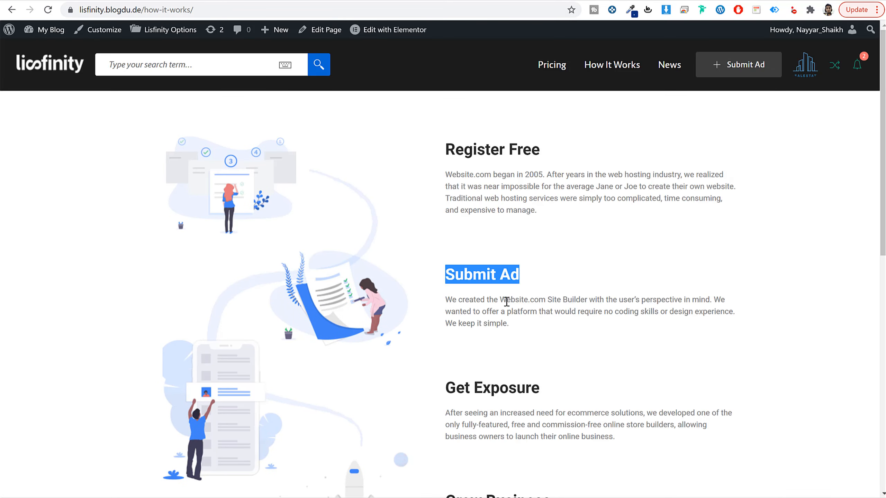
Step: Replace the paragraph under Submit Ad with the matching text from the demo page and update the page
triple_click(506, 301)
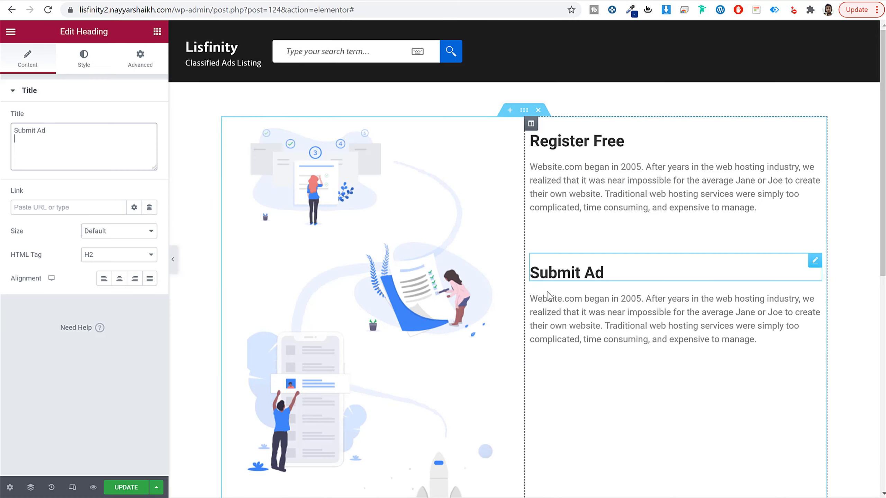
left_click(548, 297)
left_click(75, 201)
key("ctrl+a")
key("ctrl+v")
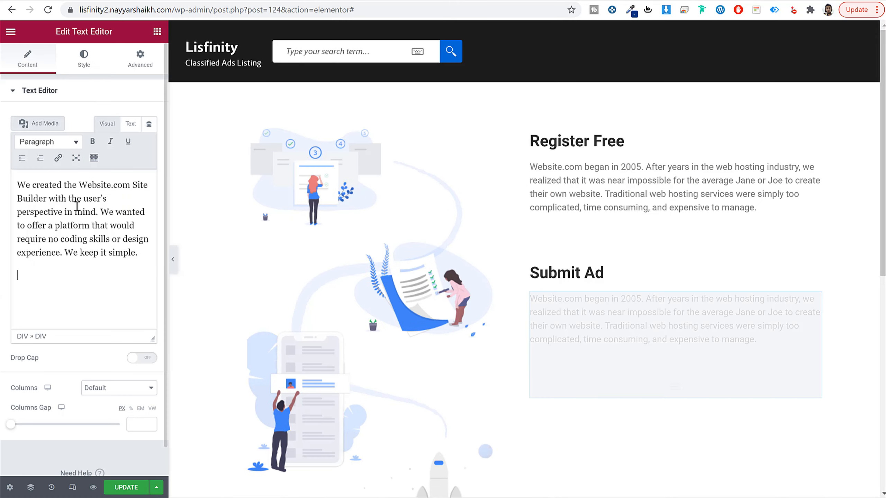
scroll(658, 214, "down", 10)
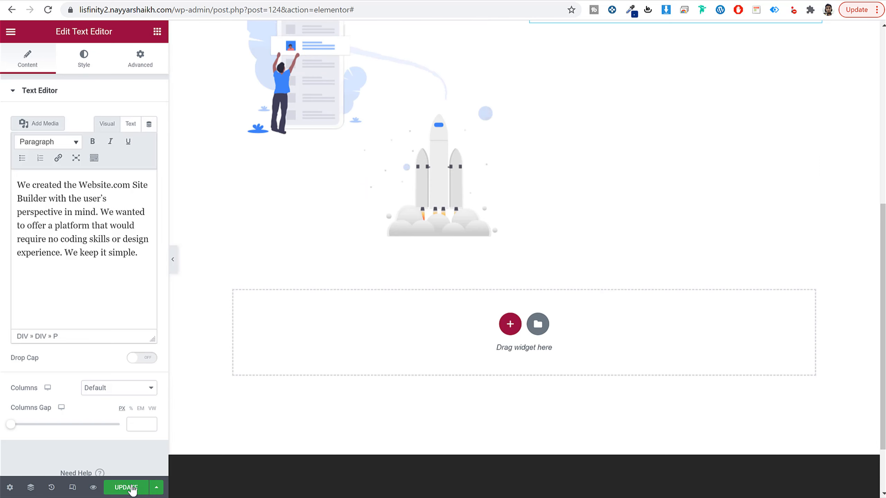
key("ctrl+s")
scroll(318, 385, "up", 2)
scroll(446, 352, "up", 8)
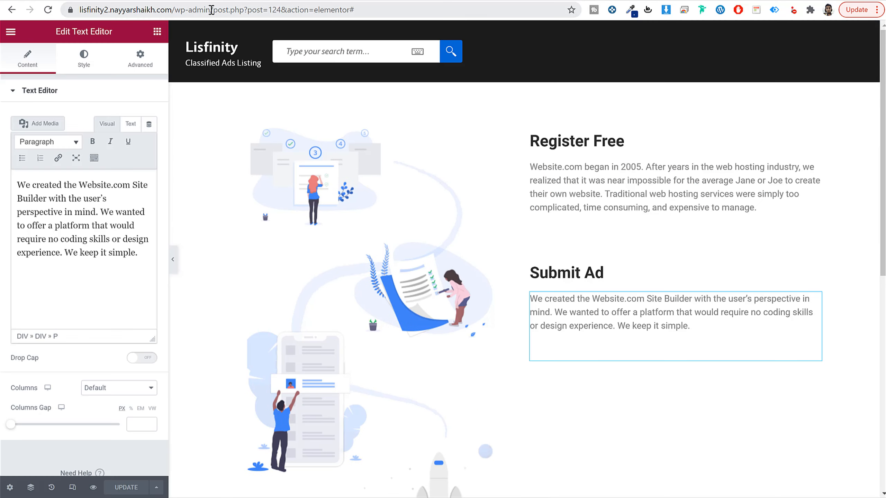
Step: Go to the site's WordPress admin, create a new page titled "Blog" and publish it
left_click(211, 10)
type("lis")
key("Return")
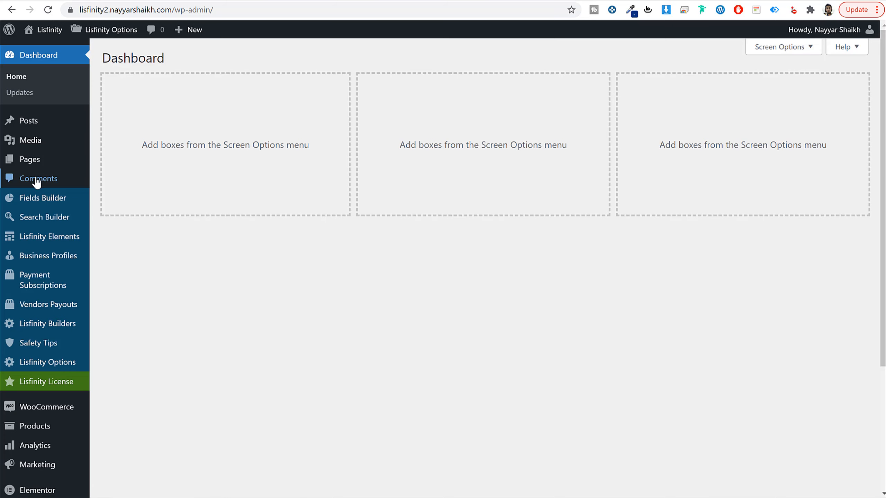
mouse_move(94, 169)
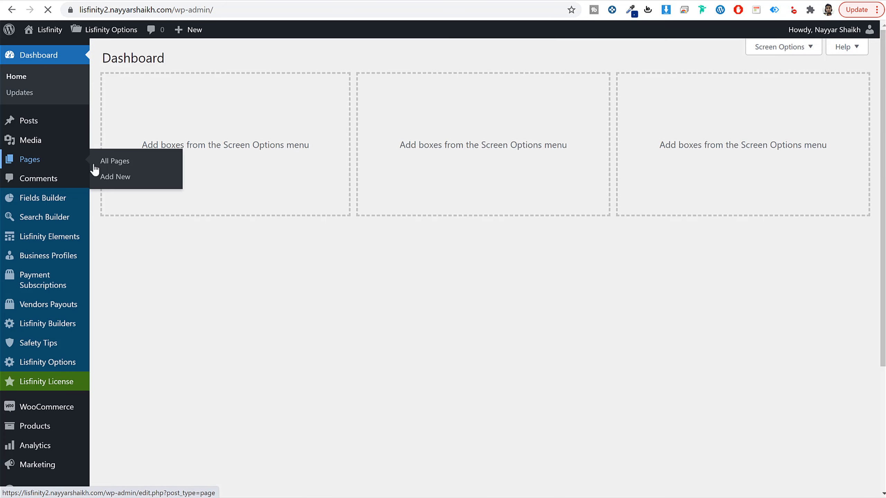
left_click(135, 163)
left_click(154, 59)
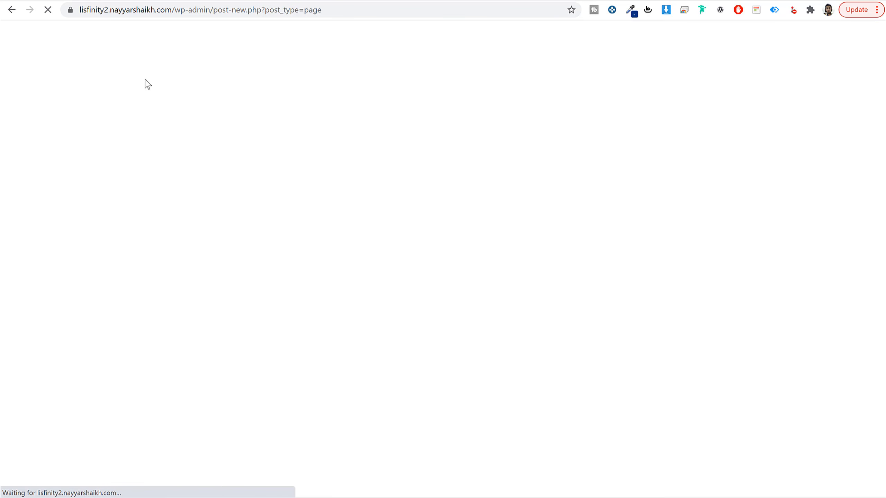
type("Blog")
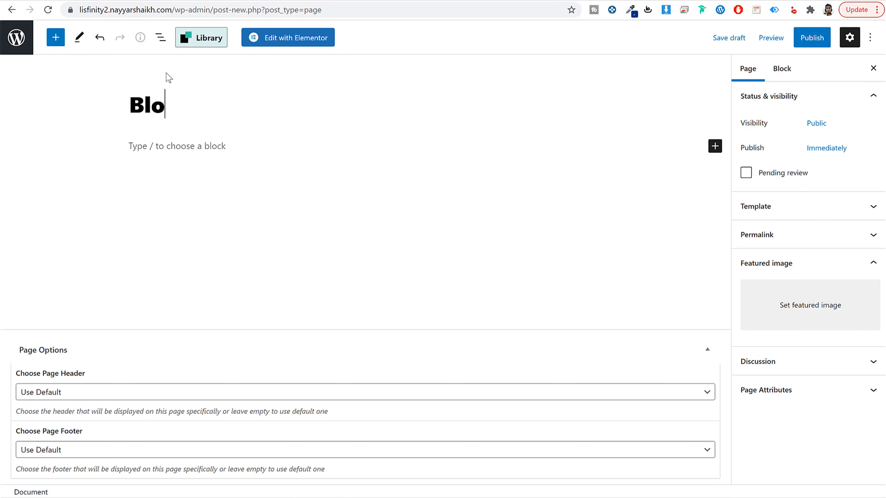
left_click(811, 38)
left_click(800, 40)
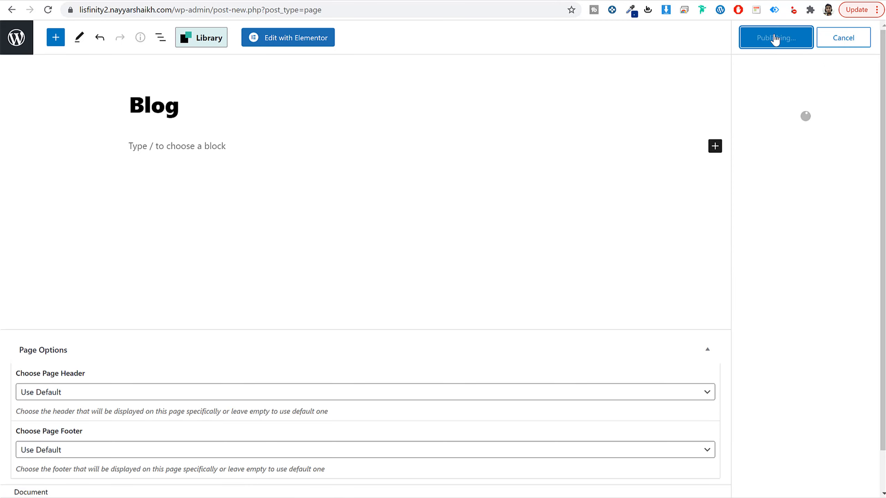
Step: Set Blog as the posts page in the Reading settings and save the changes
left_click(21, 45)
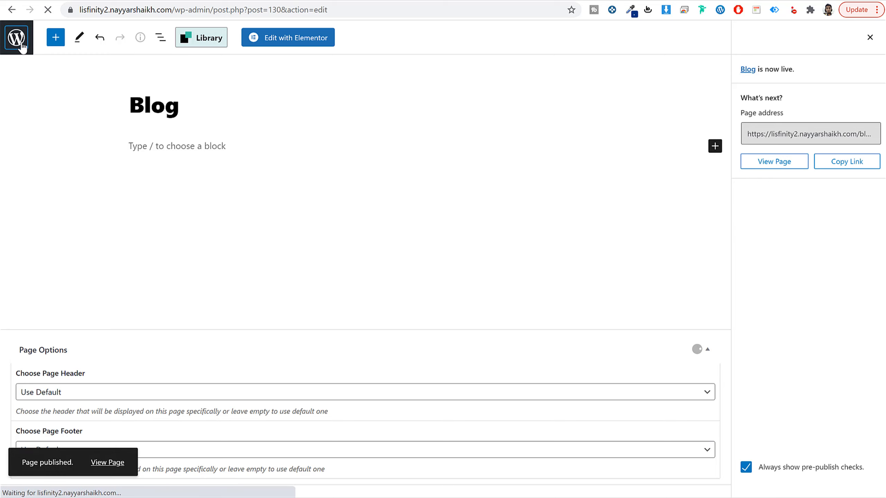
scroll(296, 244, "down", 8)
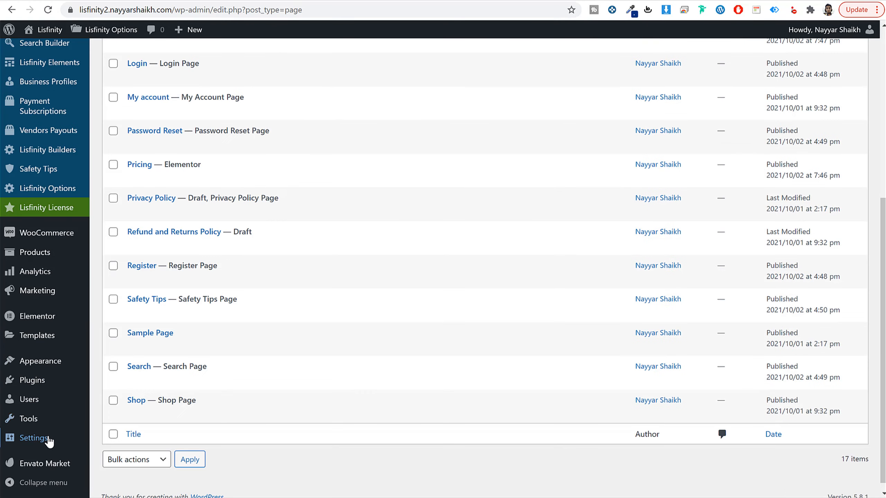
mouse_move(50, 442)
left_click(124, 376)
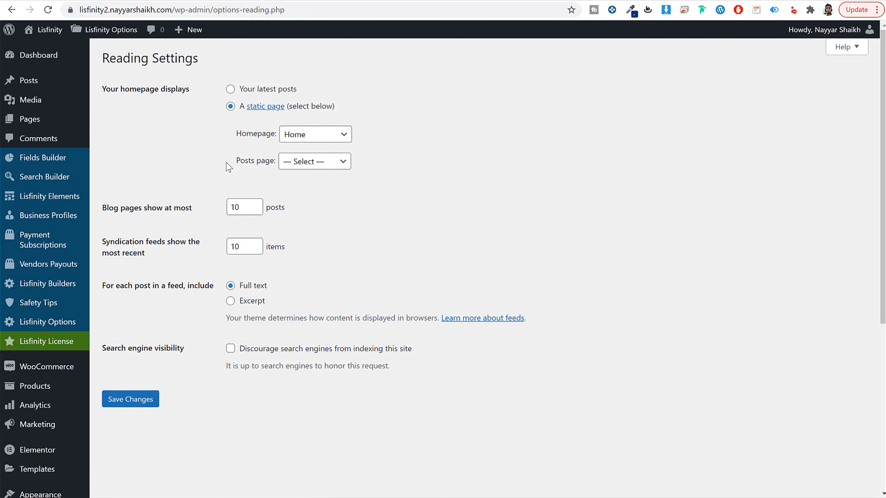
left_click_drag(227, 164, 310, 162)
left_click(312, 161)
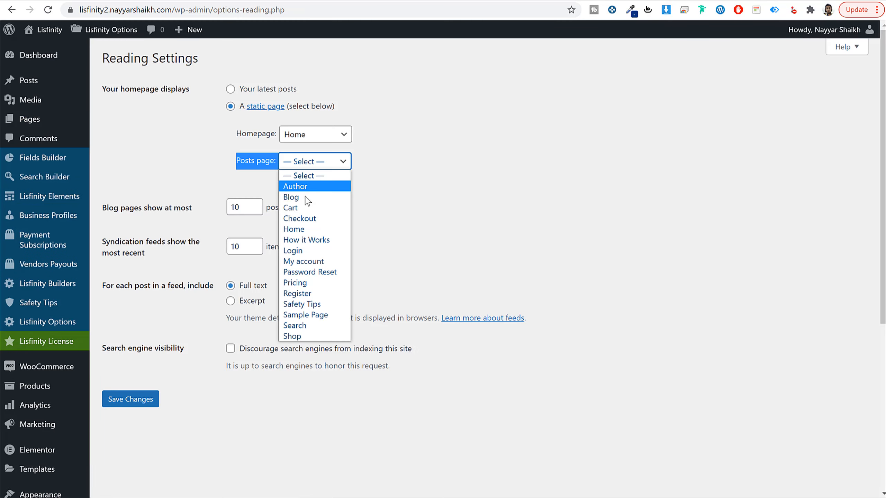
left_click(306, 197)
left_click(141, 402)
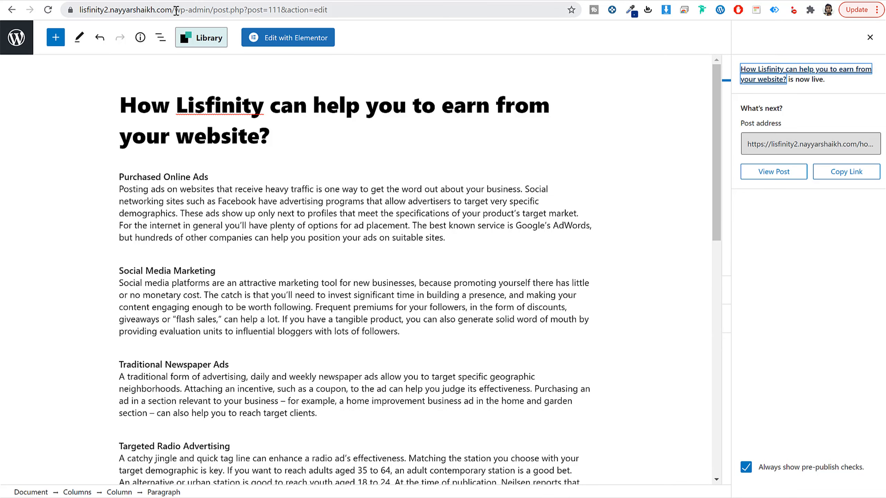
Step: Open the site's front-end homepage from the post editor's browser tab to look at its header
left_click_drag(176, 10, 352, 10)
key("BackSpace")
key("Return")
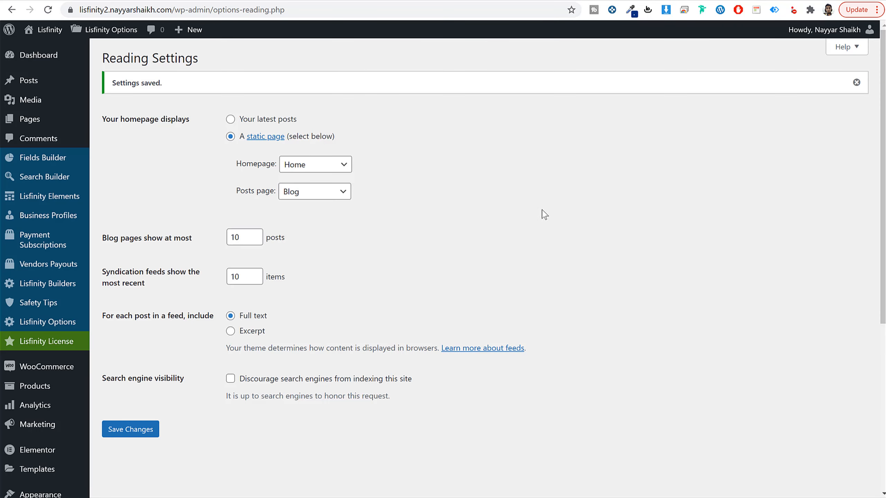
Step: Create a new navigation menu named "Main Menu" in the WordPress admin
scroll(544, 227, "down", 5)
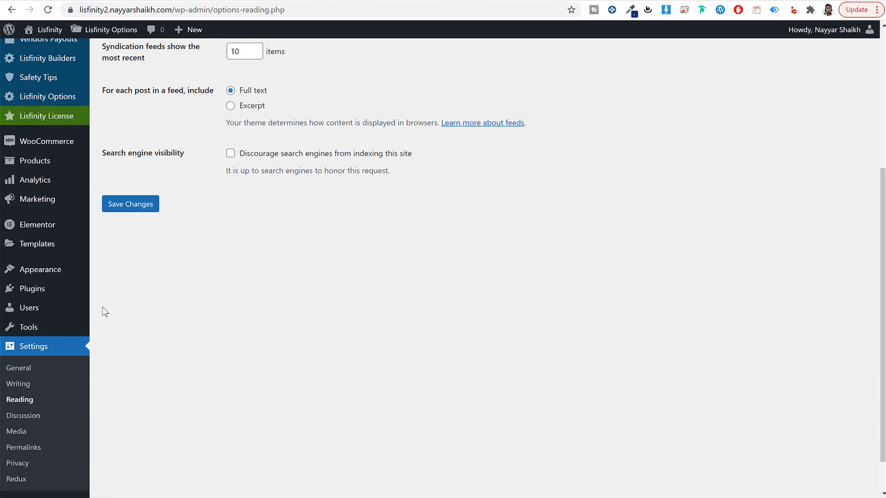
mouse_move(52, 276)
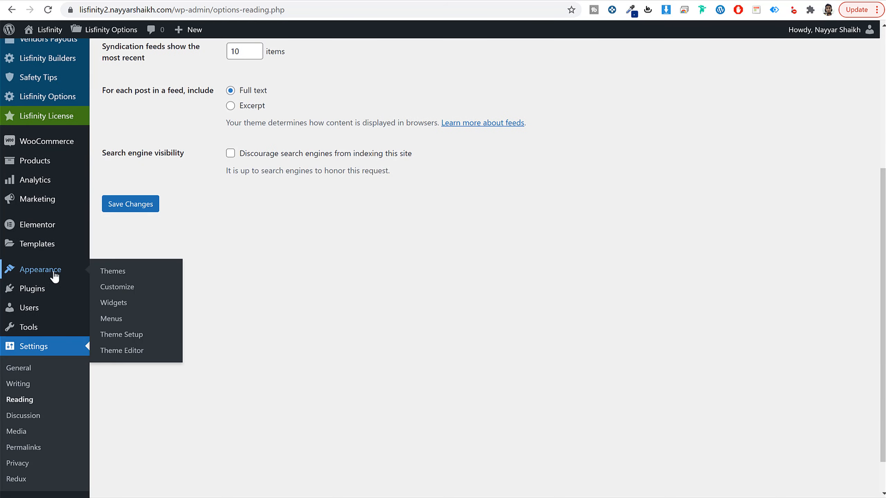
left_click(112, 319)
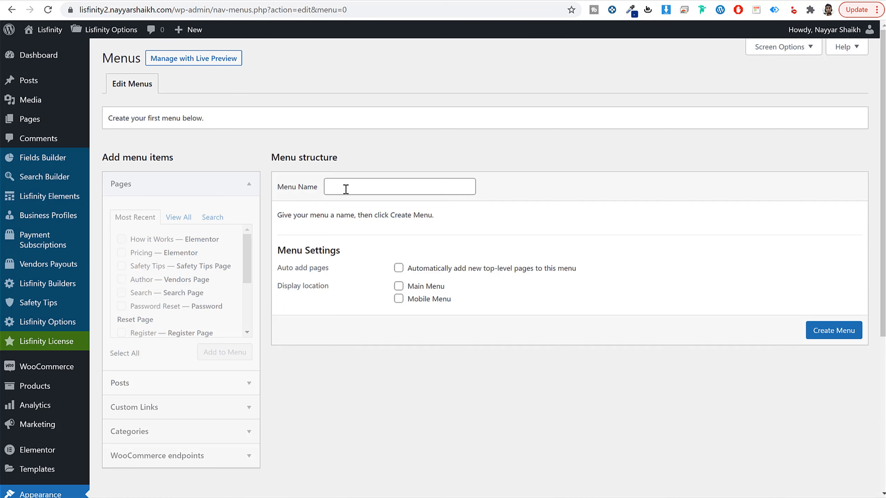
left_click(381, 190)
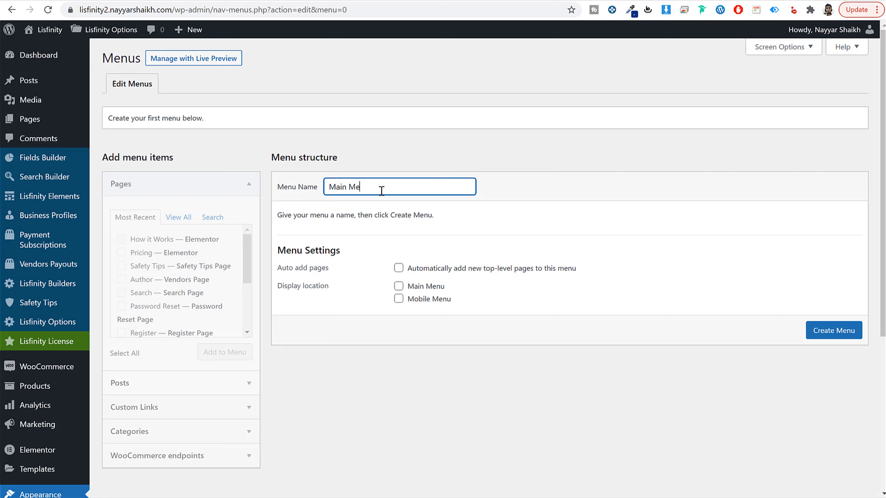
left_click(826, 333)
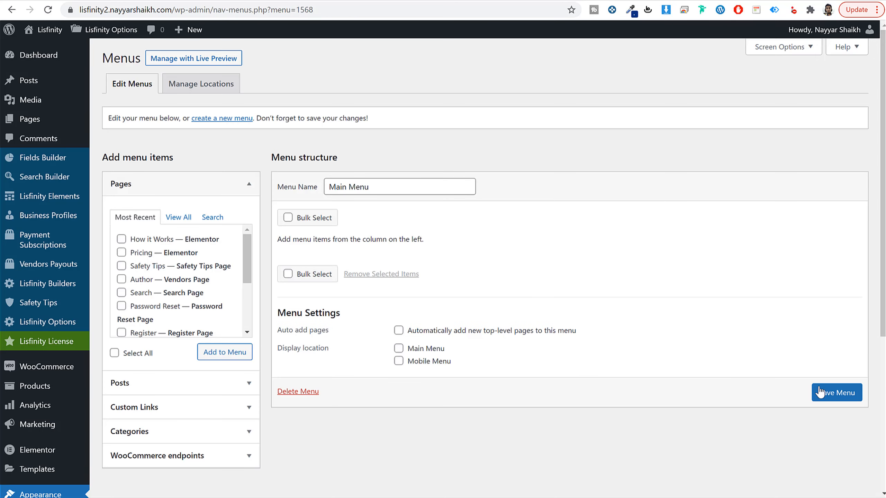
Step: Add the Home, Blog, How it Works and Pricing pages to Main Menu and move Pricing directly below Home
left_click(186, 216)
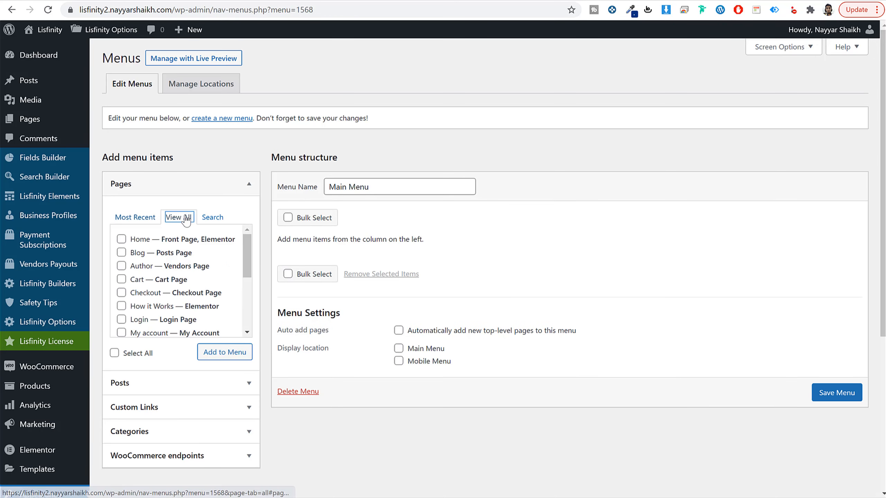
left_click(140, 240)
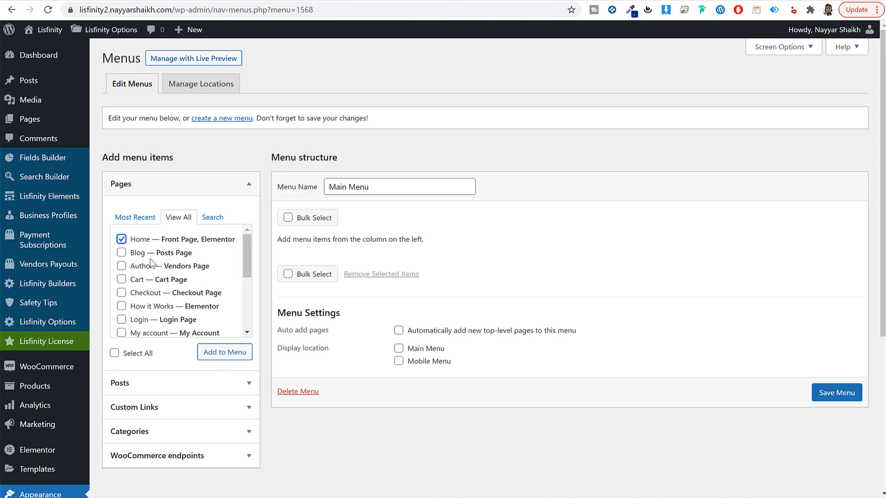
left_click(139, 253)
left_click(148, 306)
scroll(141, 297, "down", 3)
left_click(139, 276)
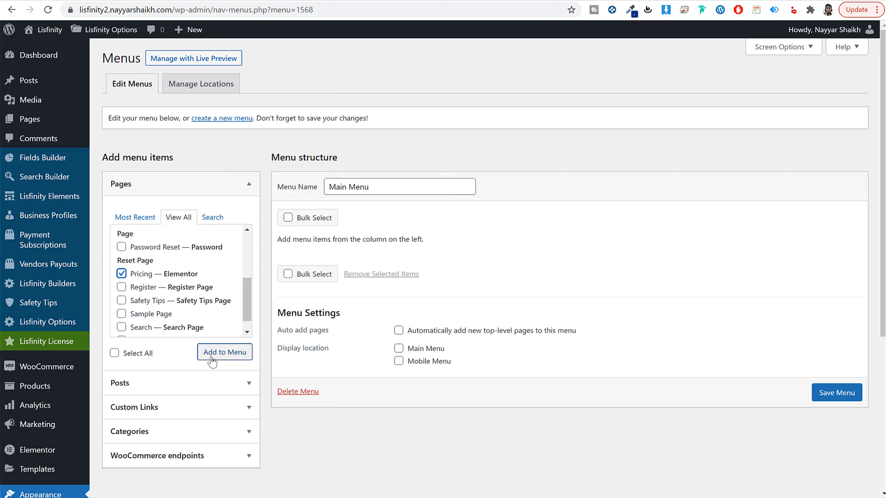
left_click(211, 356)
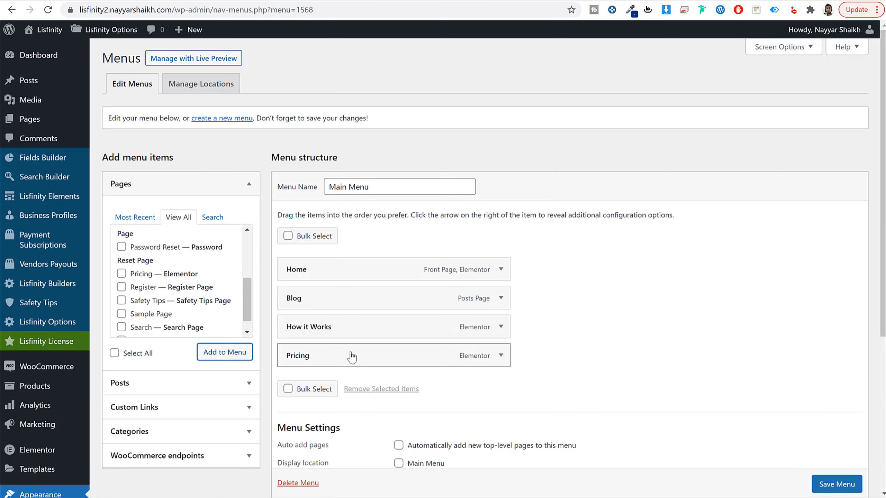
left_click_drag(352, 355, 344, 300)
Step: Add the Search page to the menu directly below Home and move Blog to the end
scroll(150, 282, "up", 5)
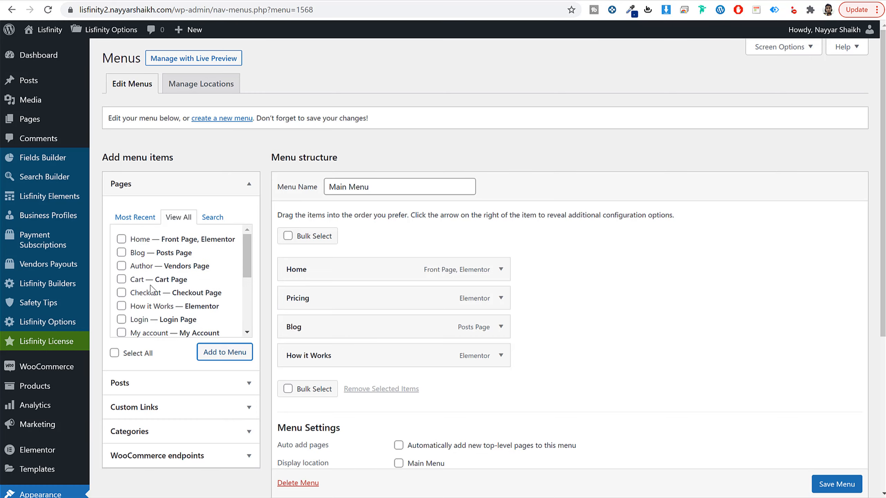
scroll(148, 284, "down", 5)
left_click(121, 310)
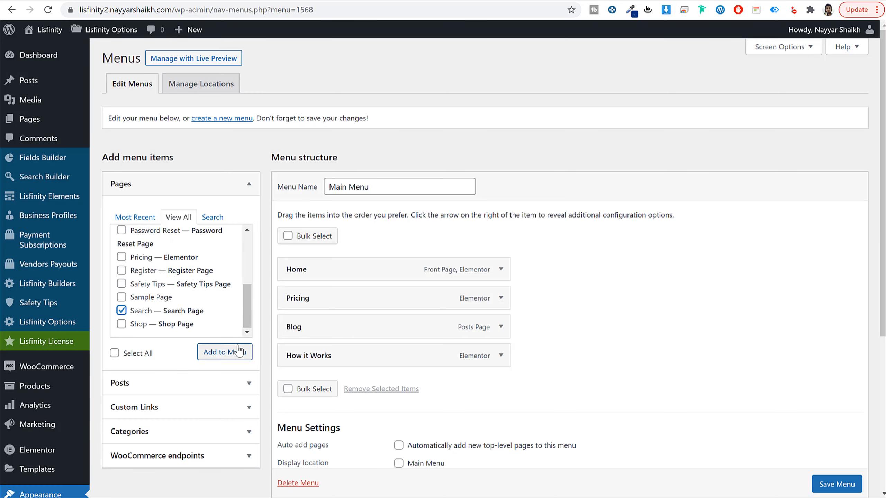
left_click(224, 352)
left_click_drag(344, 384, 348, 308)
left_click_drag(345, 356, 362, 393)
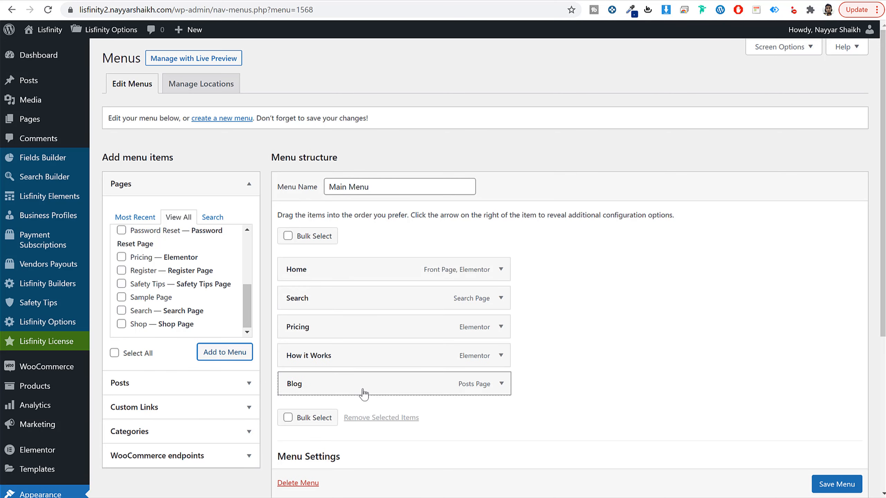
Step: Assign the menu to both the Main Menu and Mobile Menu display locations
scroll(562, 369, "down", 3)
scroll(561, 370, "down", 2)
left_click(420, 324)
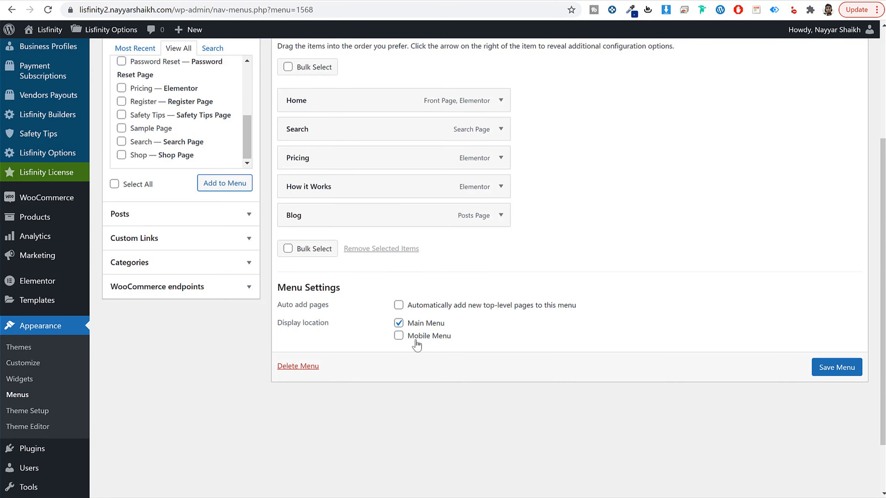
left_click(416, 341)
left_click_drag(456, 325, 406, 325)
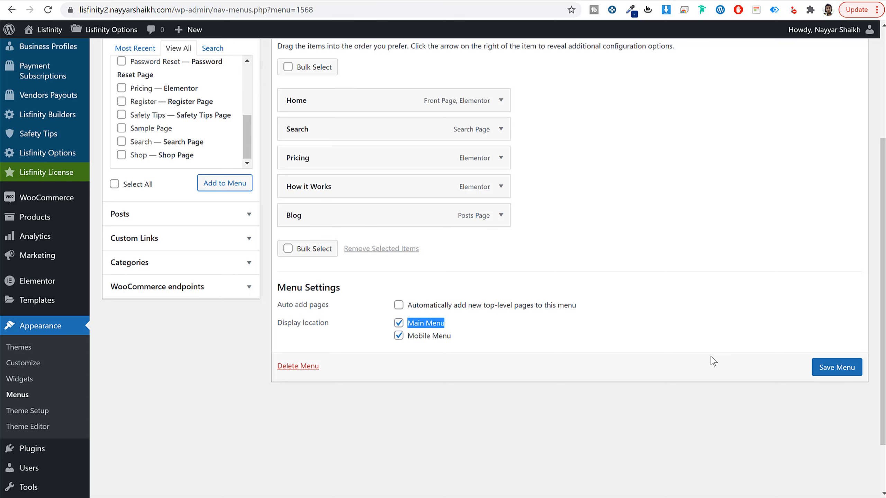
Step: Save the Main Menu changes and open the site's home page
left_click(848, 368)
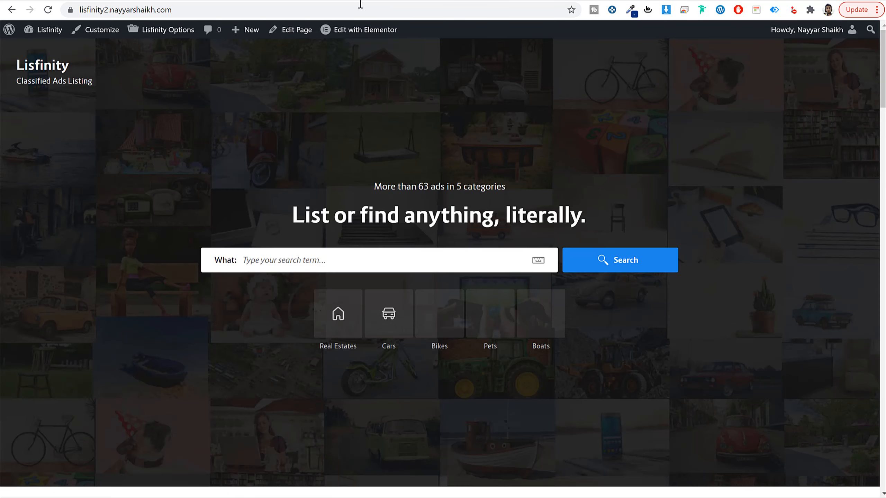
left_click(360, 7)
key("Return")
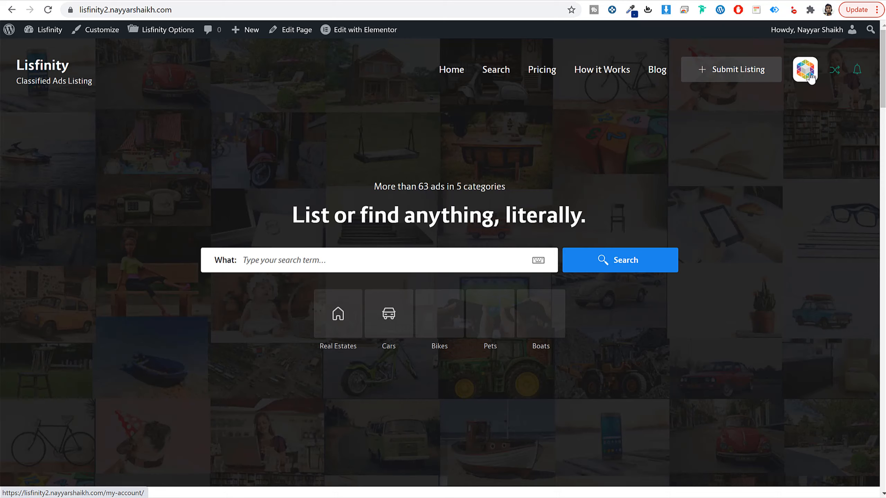
Step: Examine the home page from its header down to the footer and look at the footer of the demo's How It Works page
scroll(765, 221, "down", 10)
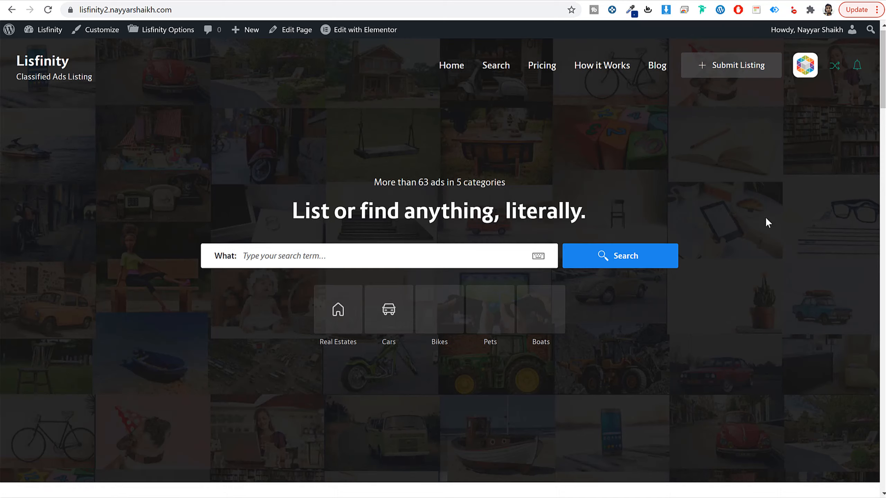
scroll(768, 222, "down", 15)
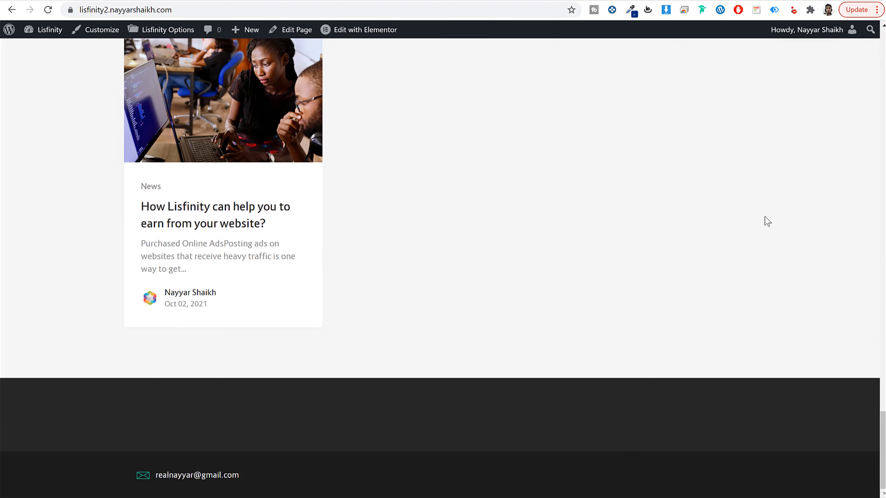
scroll(766, 220, "up", 20)
scroll(765, 218, "up", 10)
scroll(759, 214, "down", 20)
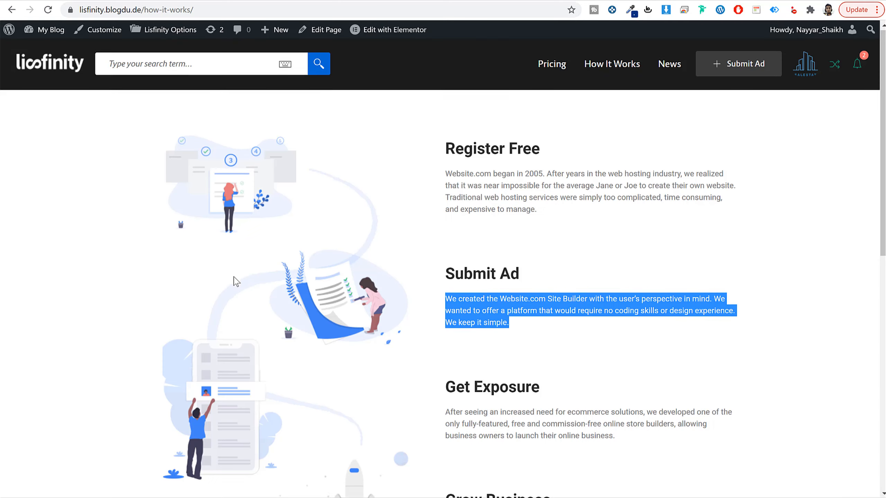
scroll(233, 281, "down", 10)
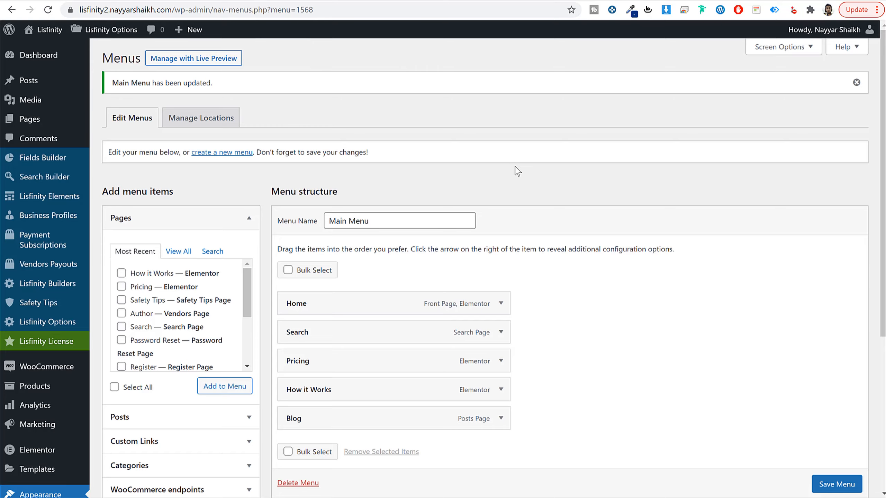
Step: Go to the Widgets settings of the site and expand the Footer Sidebar | Col 1 area
scroll(592, 283, "down", 5)
scroll(594, 284, "down", 2)
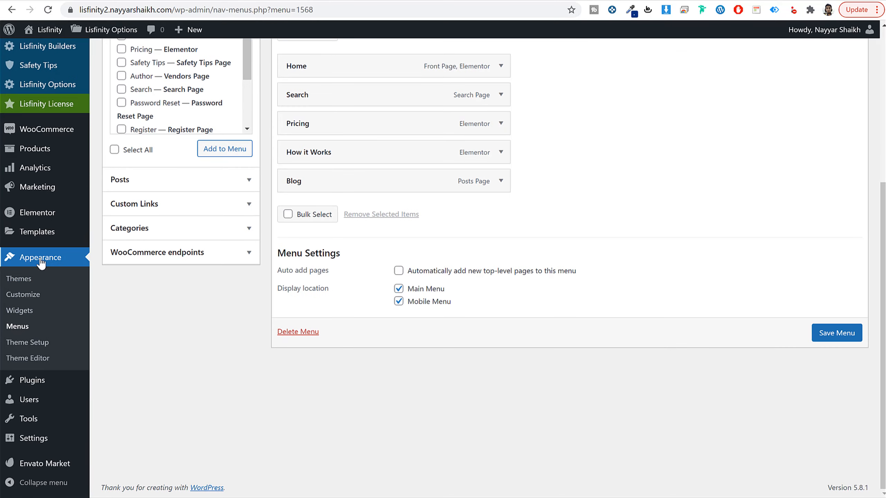
left_click(20, 312)
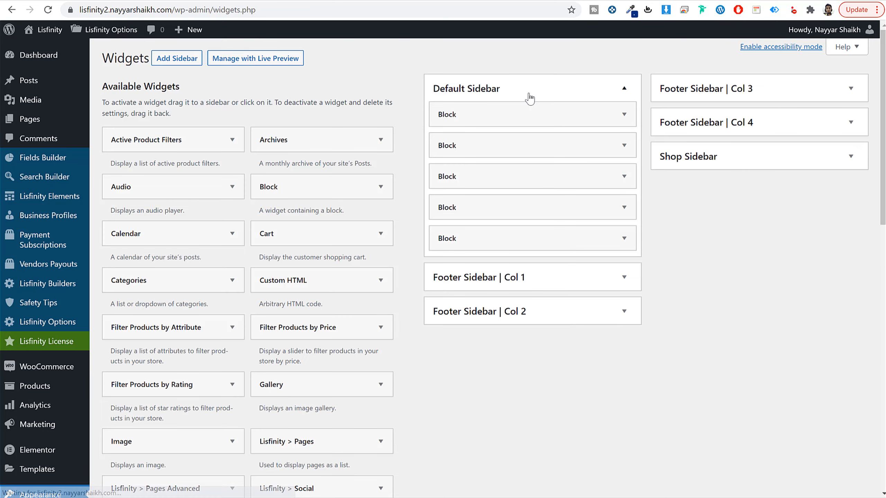
left_click(529, 95)
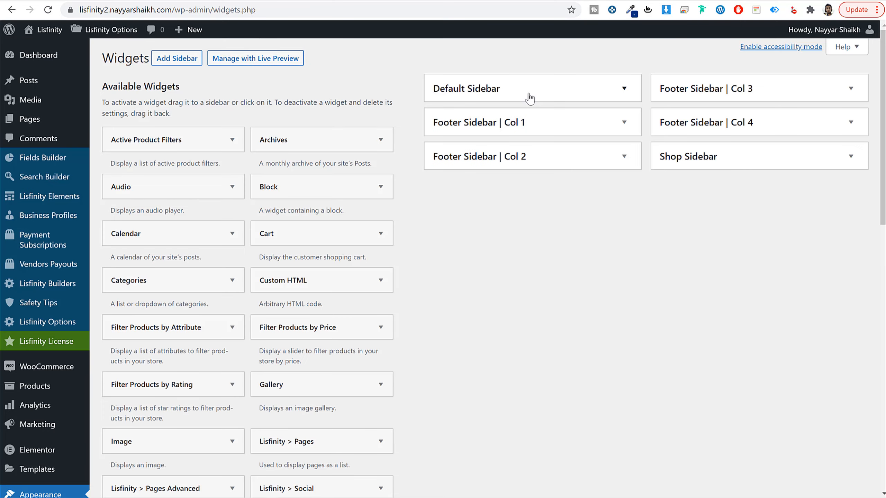
left_click(529, 95)
left_click(529, 95)
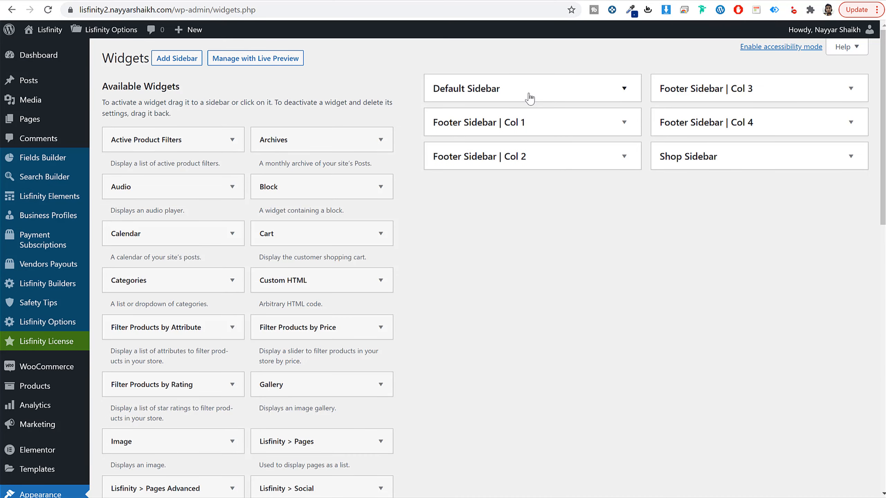
left_click(545, 126)
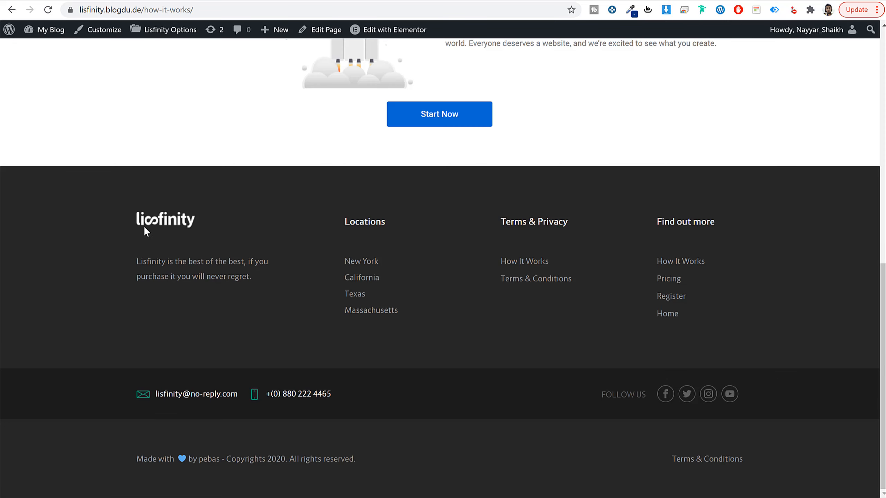
Step: Copy the tagline below the demo footer's logo and add a Text widget to Footer Sidebar | Col 1
double_click(174, 224)
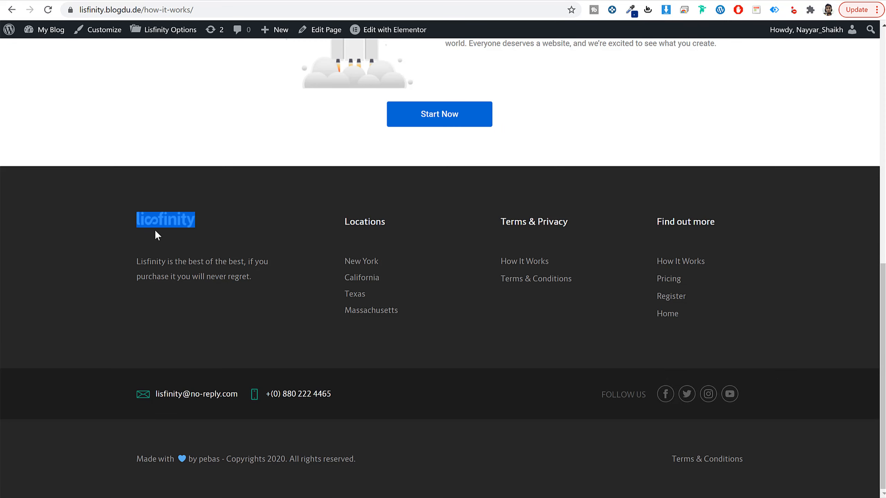
left_click_drag(136, 260, 250, 285)
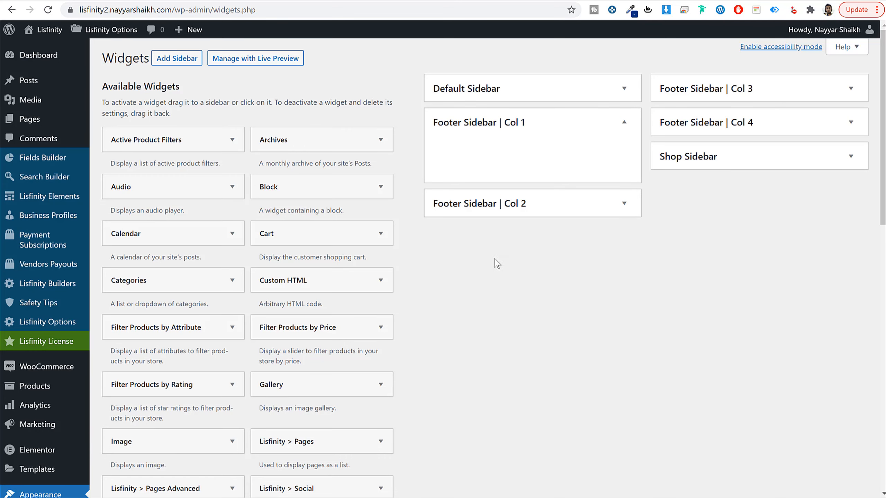
scroll(529, 320, "down", 10)
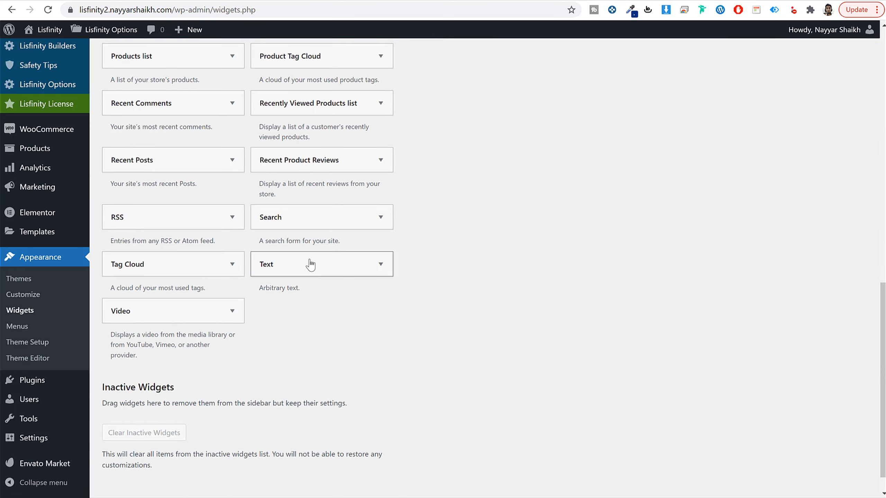
left_click(330, 275)
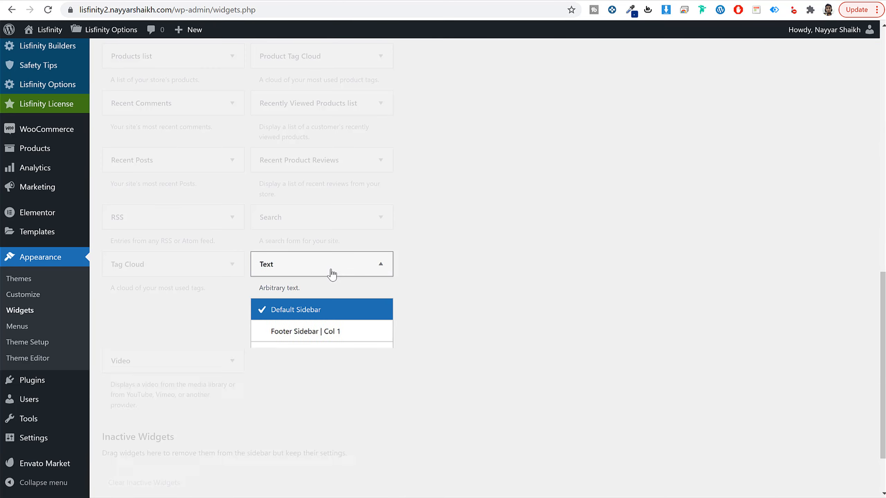
left_click(358, 336)
left_click(341, 444)
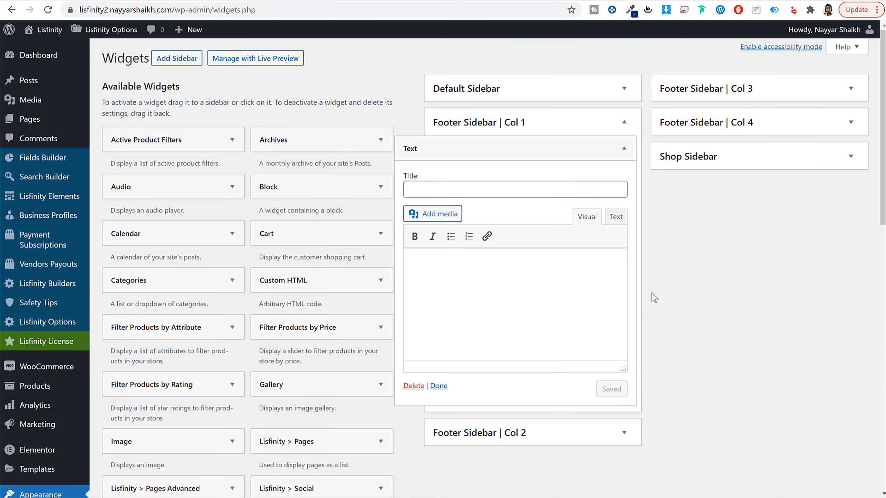
Step: Insert the white logo.png image from the media library into the Text widget
left_click(433, 213)
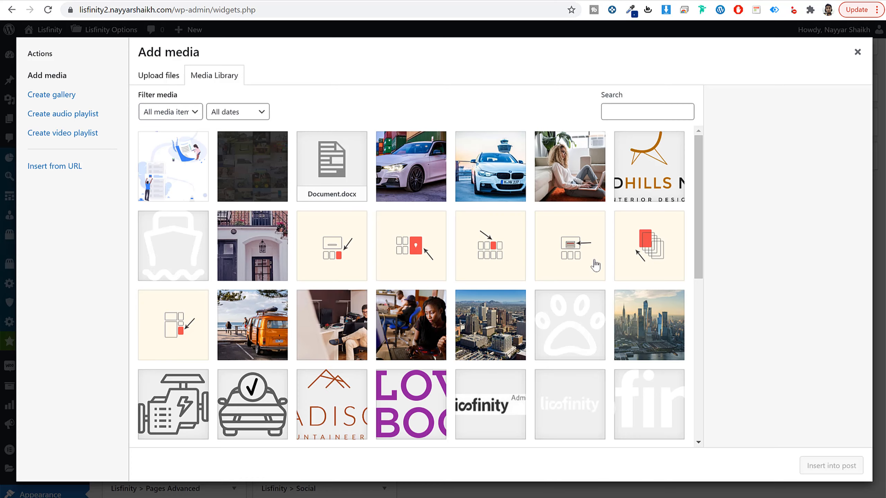
scroll(589, 265, "down", 1)
left_click(565, 289)
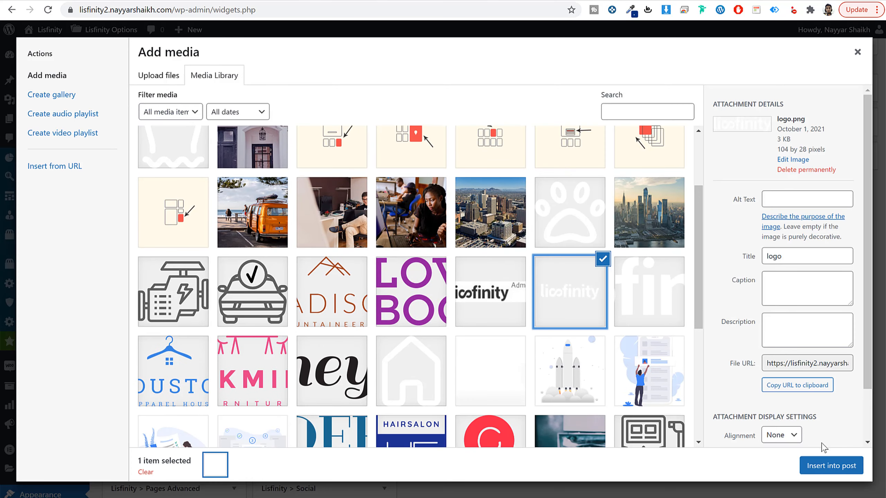
left_click(818, 472)
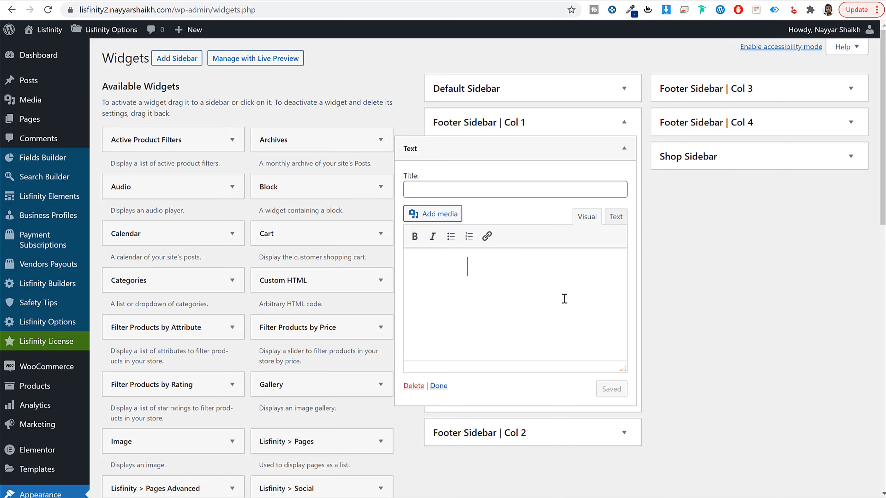
Step: Place the text "Lisfinity is the best of the best, if you purchase it you will never regret" below the logo and save the Text widget
left_click(447, 267)
left_click(487, 268)
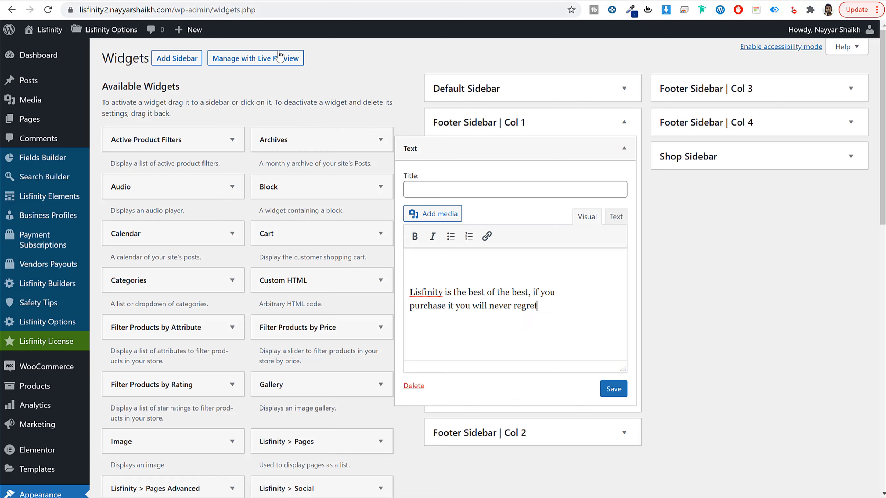
left_click(613, 219)
left_click(597, 326)
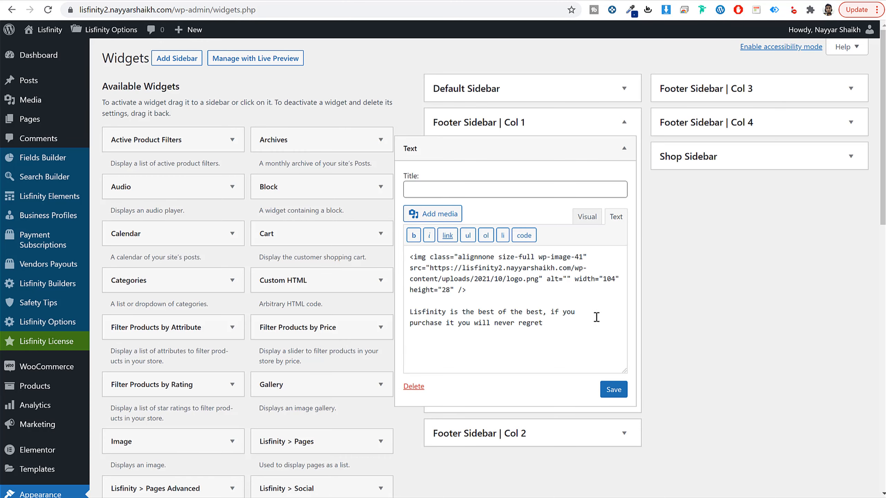
left_click(587, 217)
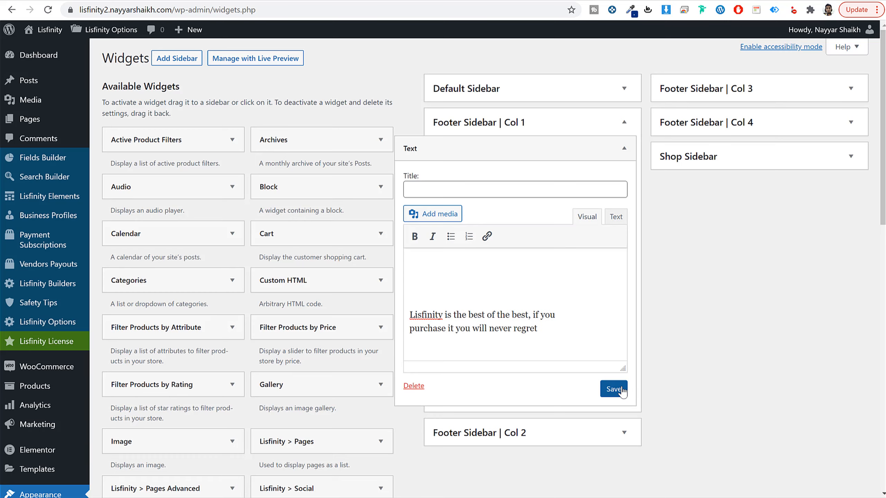
left_click(607, 387)
left_click(624, 148)
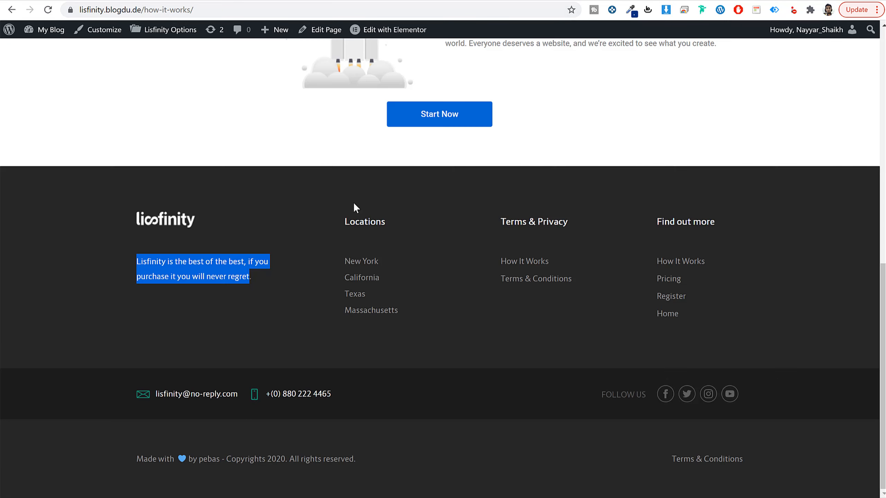
Step: Copy the "Locations" heading from the demo footer and add a Lisfinity > Pages widget to Footer Sidebar | Col 2
left_click_drag(345, 221, 405, 232)
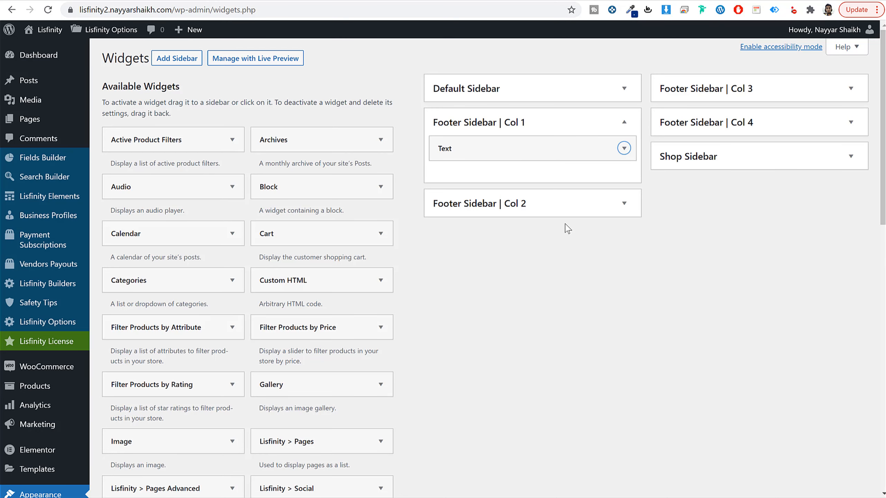
left_click(582, 213)
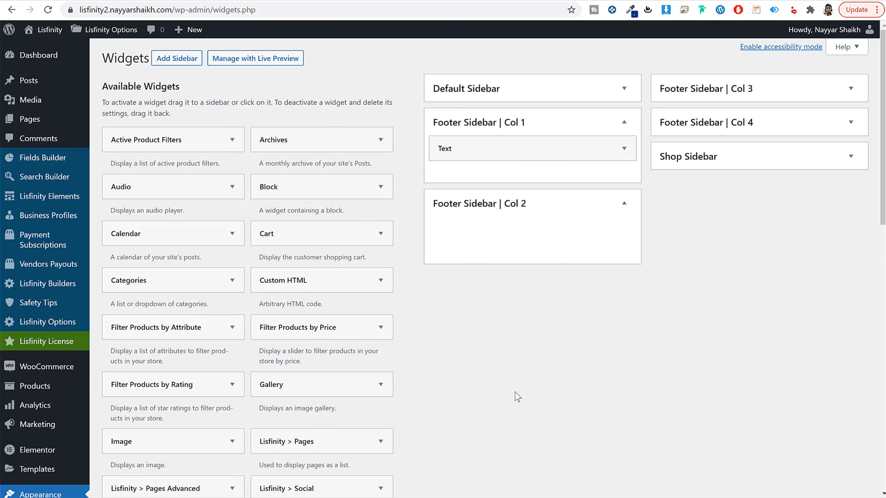
scroll(595, 419, "down", 12)
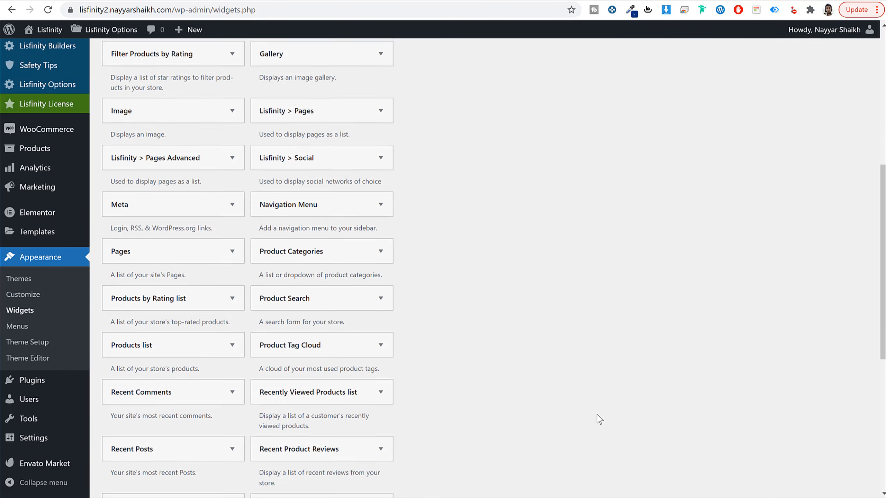
scroll(599, 418, "up", 4)
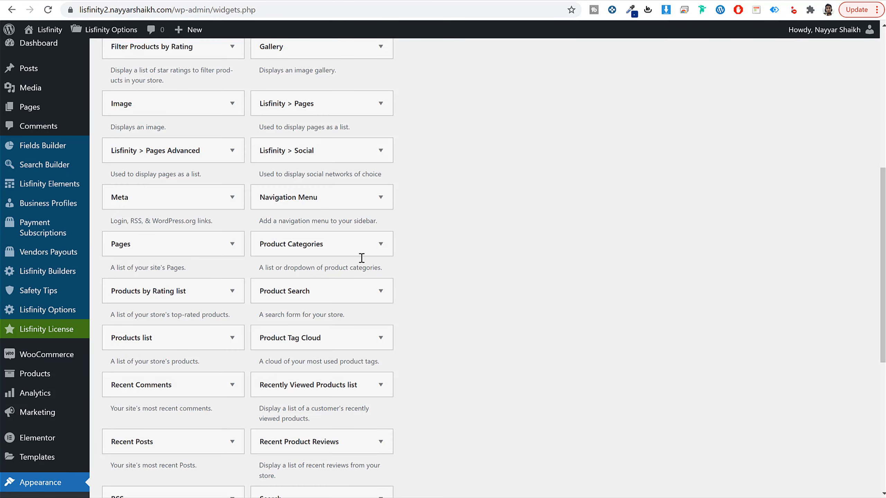
left_click(303, 111)
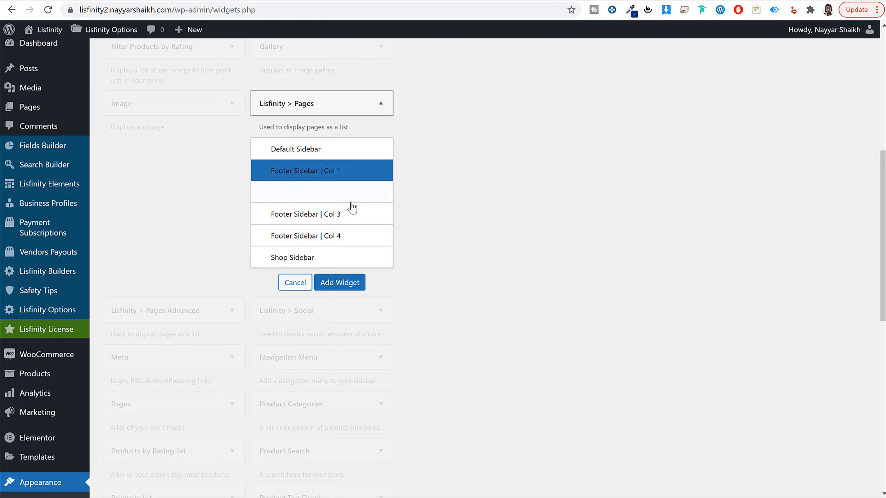
left_click(349, 196)
left_click(354, 285)
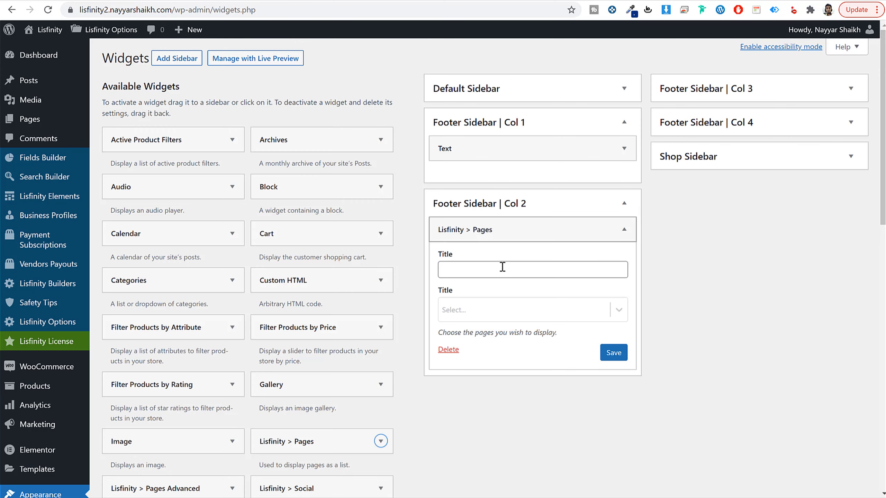
Step: Title the Col 2 pages widget "Locations", select Home and two more pages to display, save it and collapse the area
left_click(502, 269)
type("Locations")
left_click(501, 312)
left_click(503, 372)
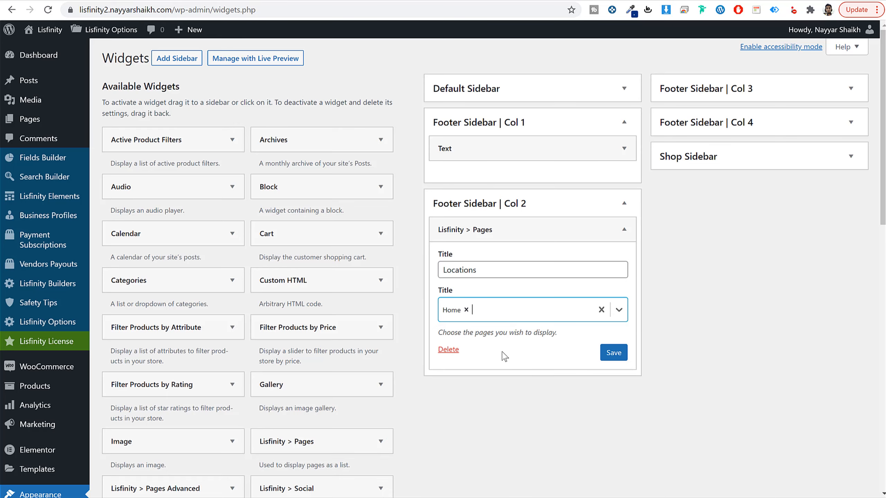
left_click(513, 311)
left_click(513, 389)
left_click(526, 311)
left_click(526, 388)
left_click(614, 352)
left_click(610, 199)
Step: Add a Lisfinity > Pages widget to Footer Sidebar | Col 3
scroll(357, 327, "down", 7)
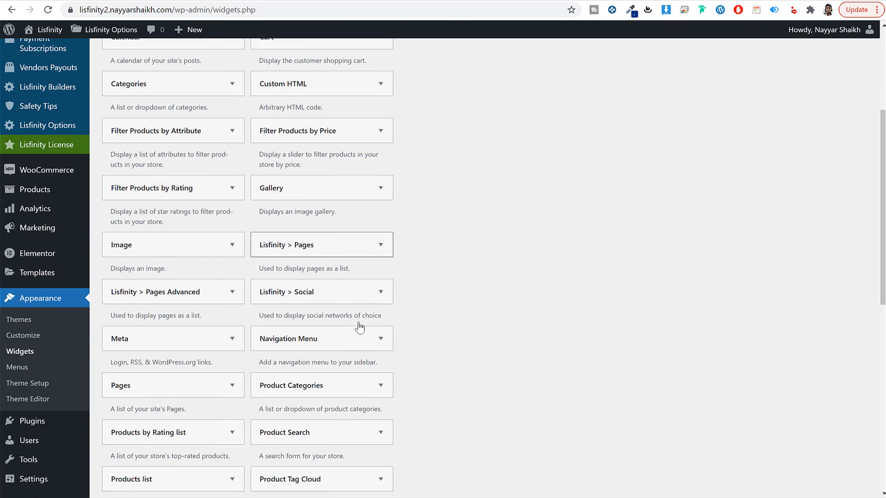
scroll(447, 303, "up", 6)
scroll(418, 349, "up", 1)
left_click_drag(369, 438, 734, 105)
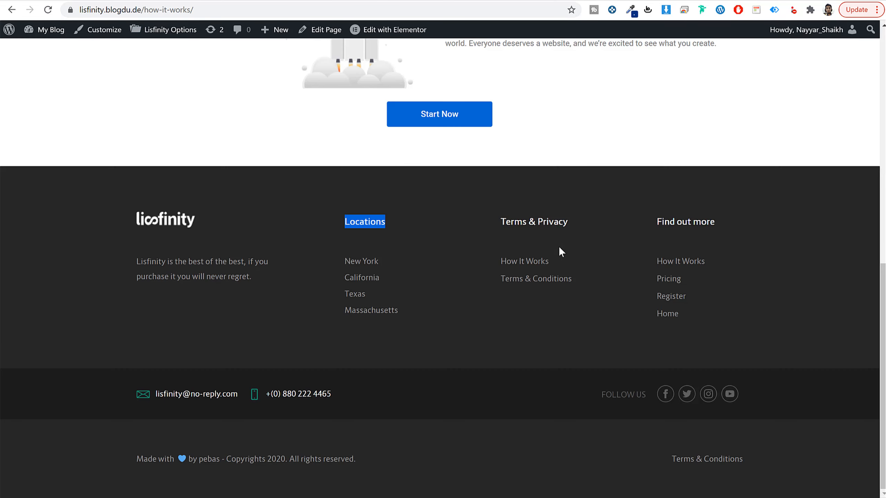
Step: Title the Col 3 pages widget "Terms & Privacy" as in the demo footer and select the Safety Tips, Checkout and Register pages
triple_click(558, 224)
key("ctrl+c")
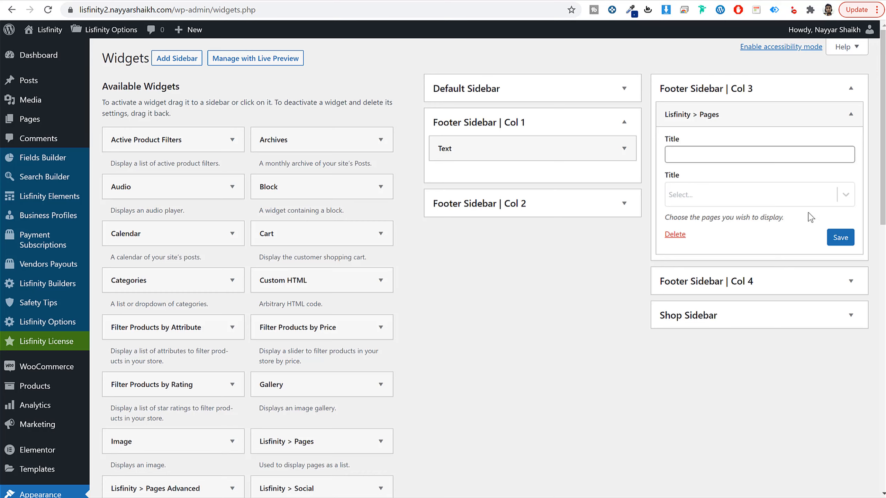
left_click(715, 155)
key("ctrl+v")
left_click(727, 195)
left_click(733, 275)
left_click(741, 200)
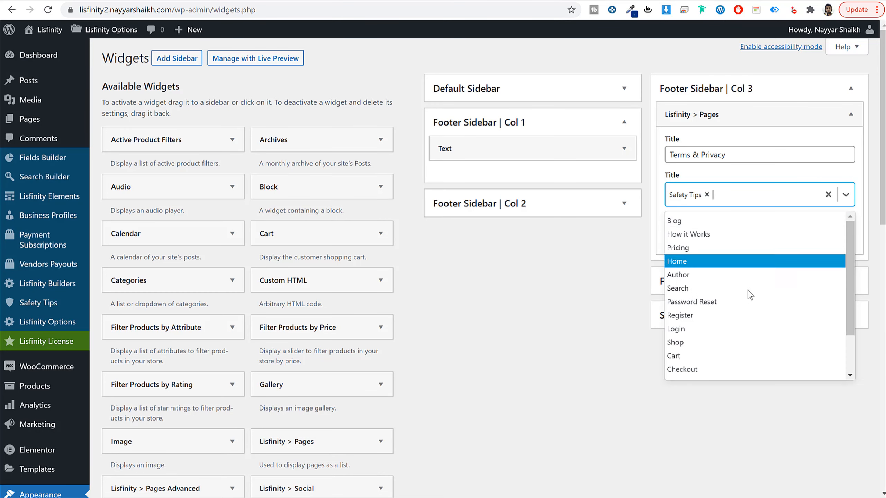
left_click(722, 375)
left_click(762, 199)
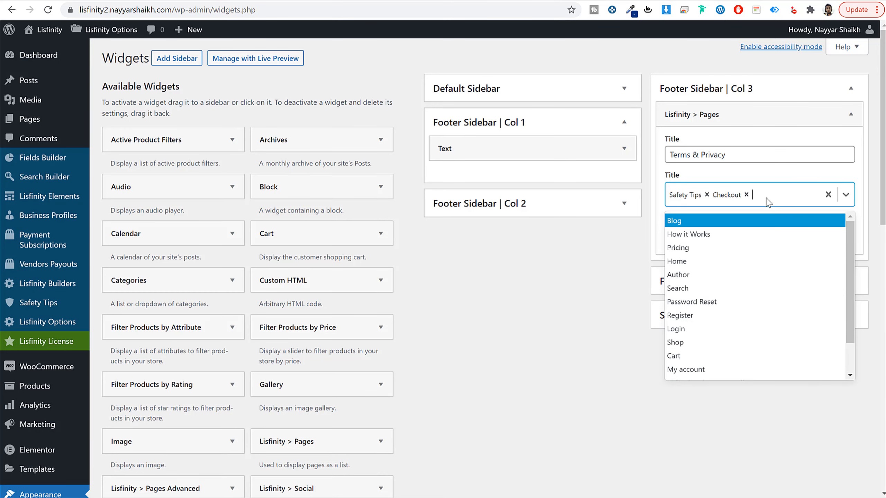
left_click(745, 315)
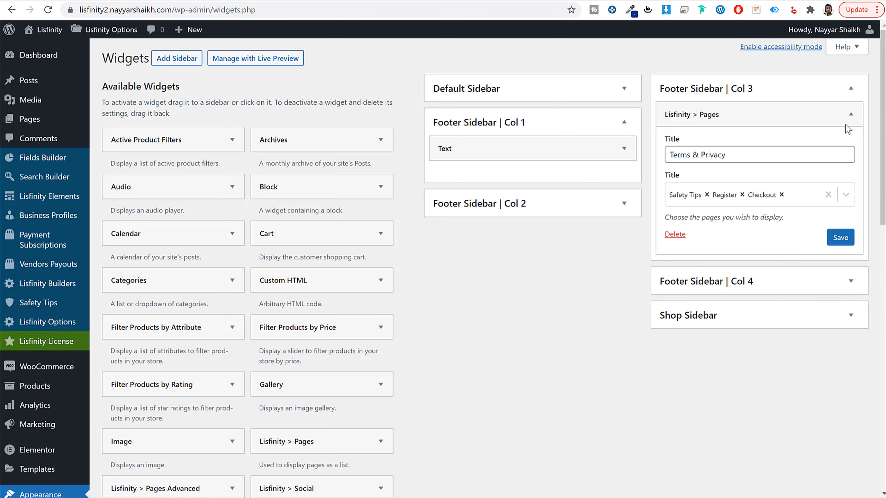
Step: Collapse Col 3, add a Lisfinity > Pages widget to Footer Sidebar | Col 4 and title it "Find out more" as in the demo footer
left_click(815, 84)
left_click_drag(321, 441, 698, 132)
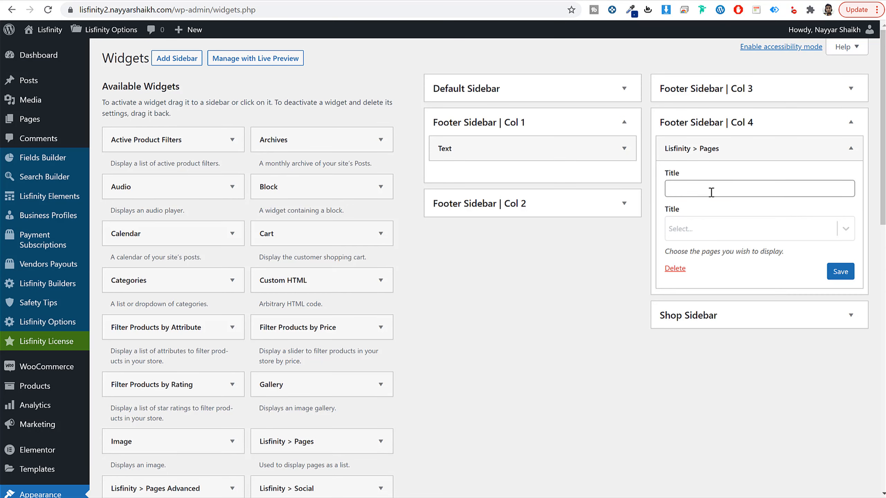
left_click(711, 192)
type("Find out more")
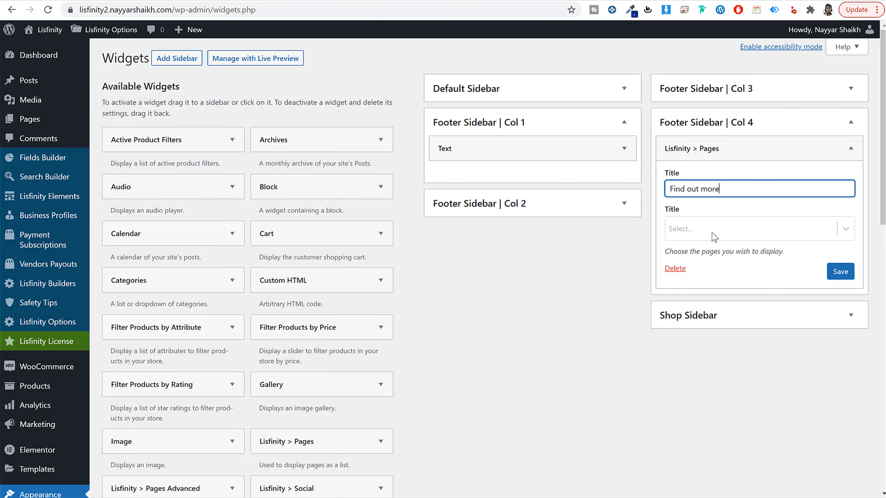
Step: Choose the Home, Search, Author and Pricing pages for the Col 4 widget, save it and reload the home page to check the footer
left_click(712, 232)
left_click(712, 292)
left_click(722, 227)
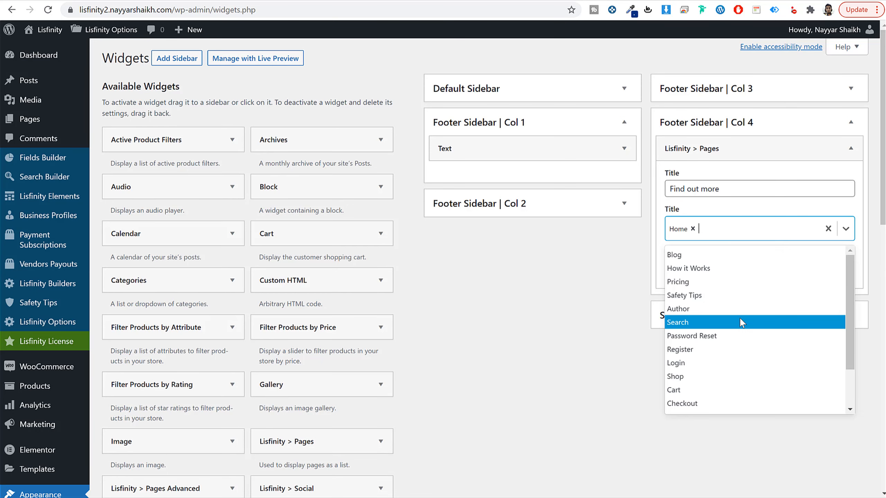
left_click(739, 322)
left_click(762, 227)
left_click(697, 308)
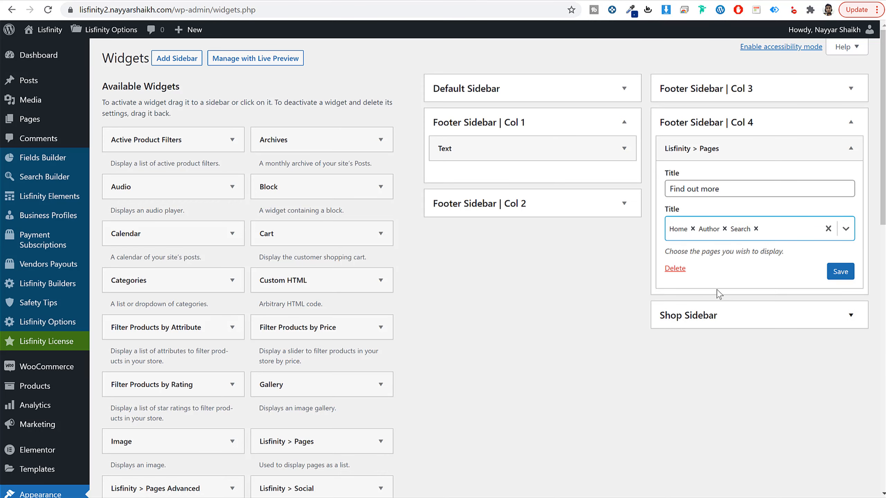
left_click(798, 239)
left_click(727, 290)
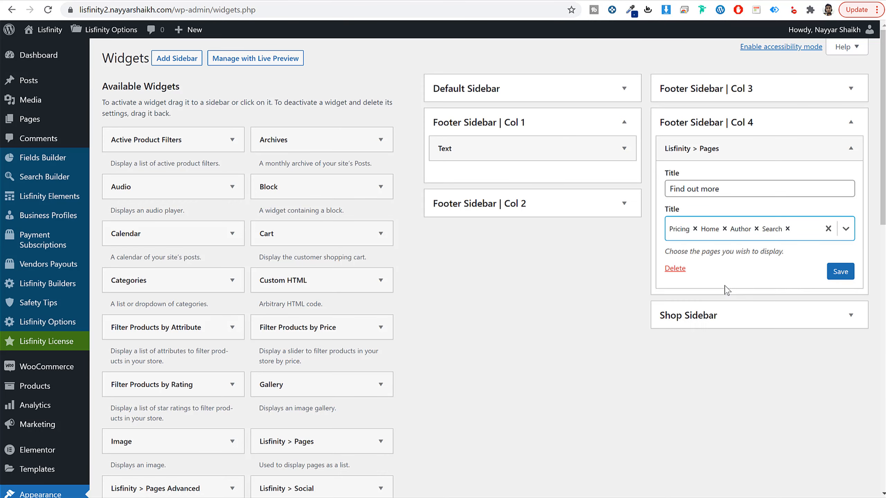
left_click(838, 276)
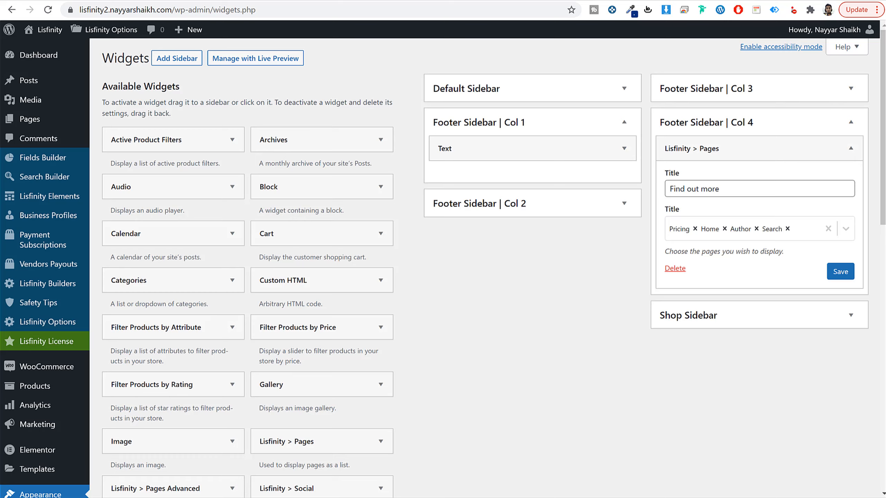
left_click(307, 0)
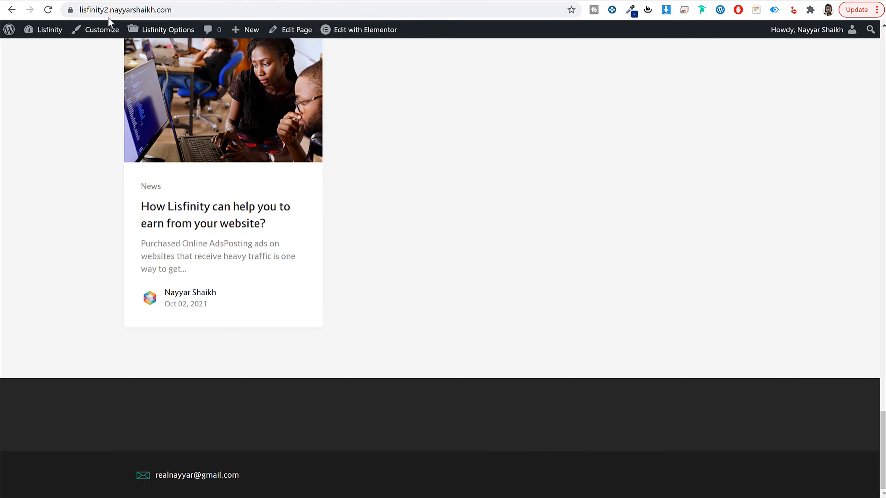
left_click(48, 9)
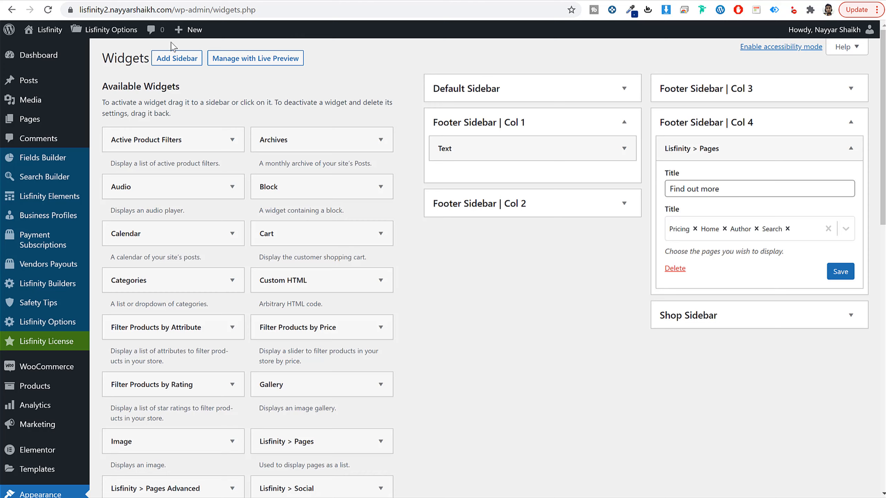
Step: Save the Col 4 widget again, leave the widgets screen and open the general Theme Setup section of Lisfinity Options
left_click(108, 32)
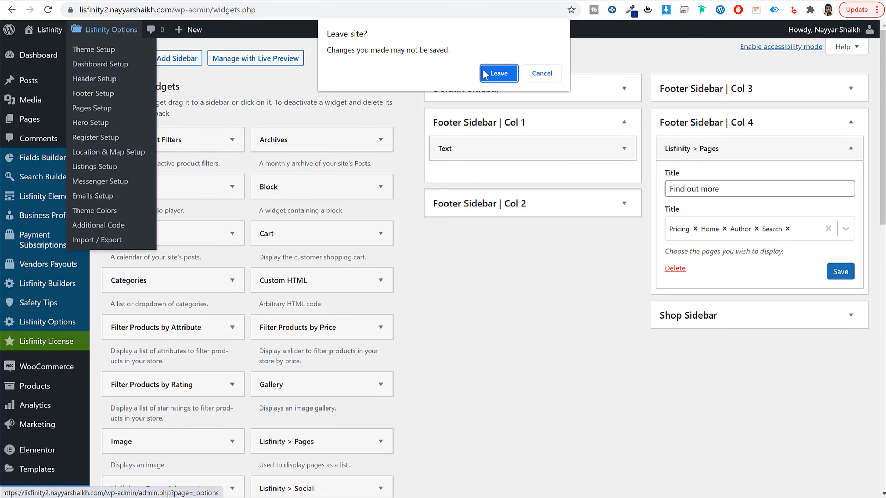
left_click(547, 73)
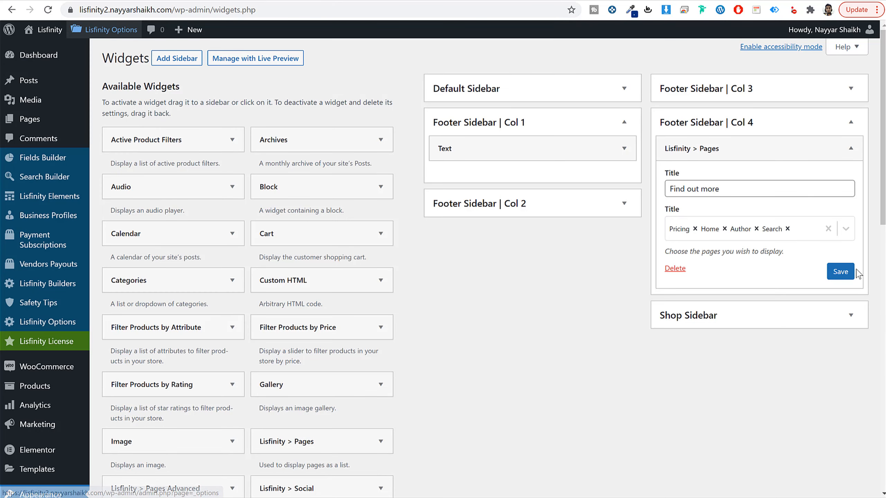
left_click(851, 272)
left_click(108, 30)
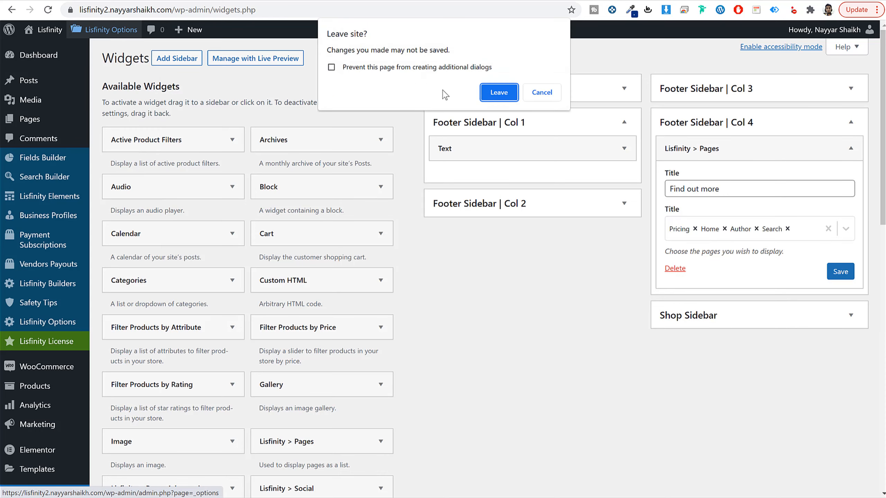
left_click(499, 92)
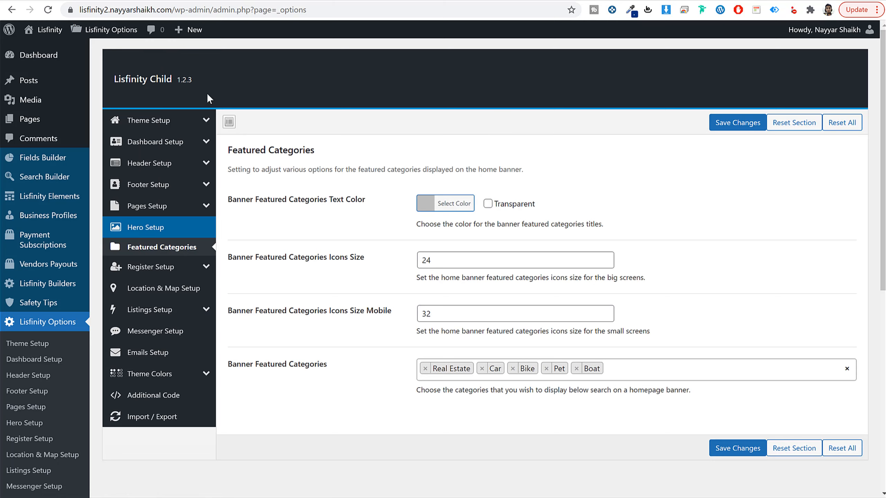
left_click(167, 123)
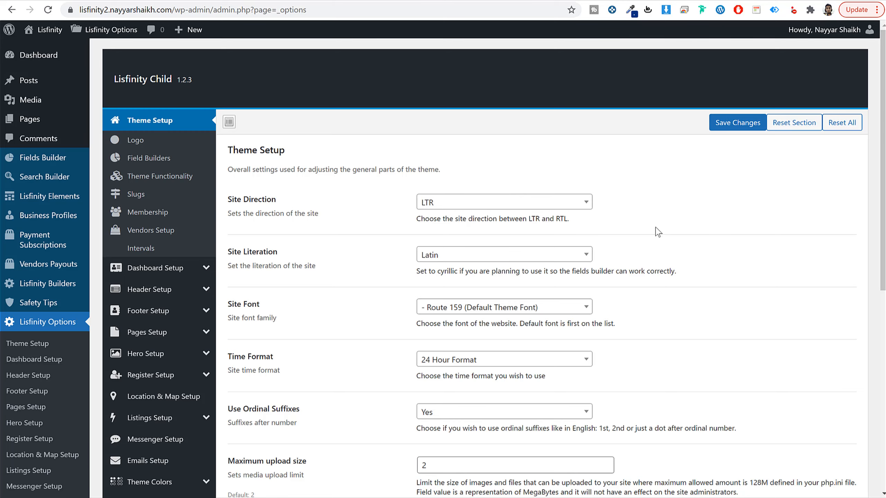
scroll(658, 232, "down", 7)
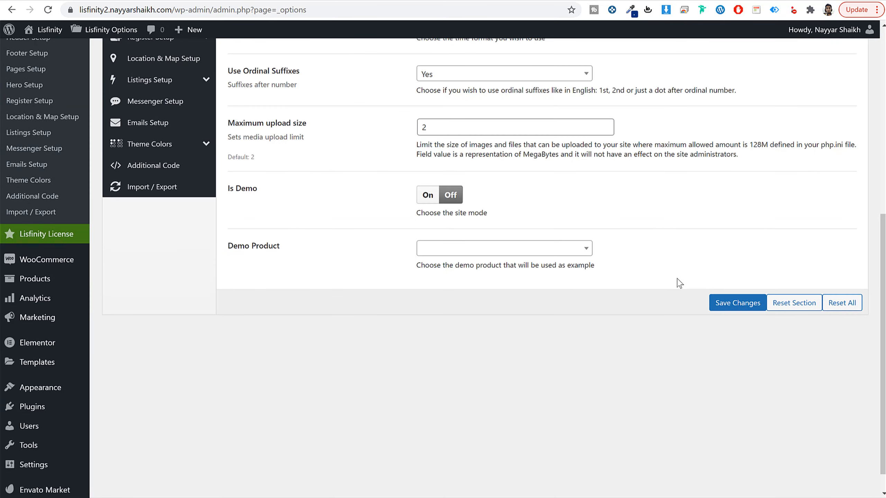
scroll(678, 283, "up", 10)
Step: In the theme's Logo settings, set the Main Logo to logo.png from the media library
left_click(154, 85)
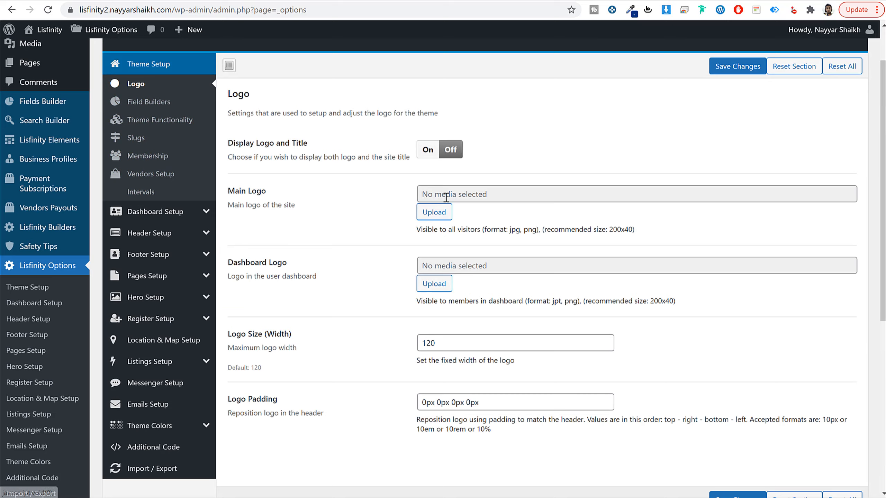
left_click(432, 213)
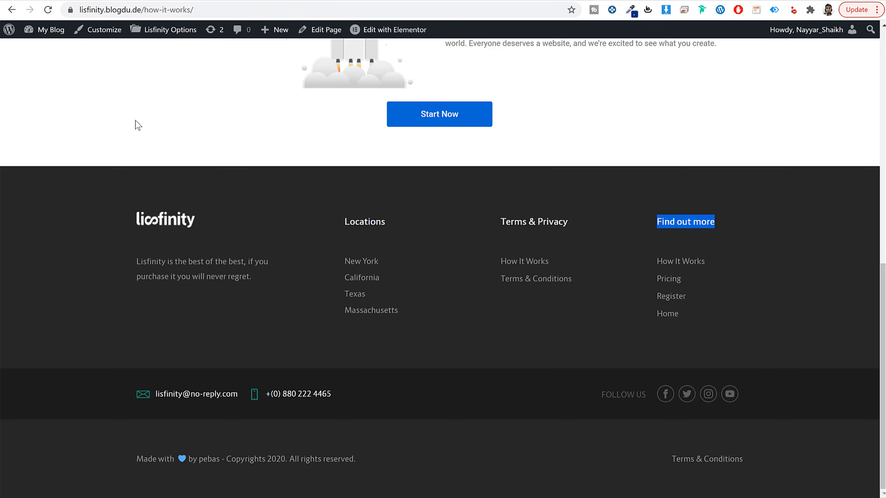
scroll(134, 125, "up", 10)
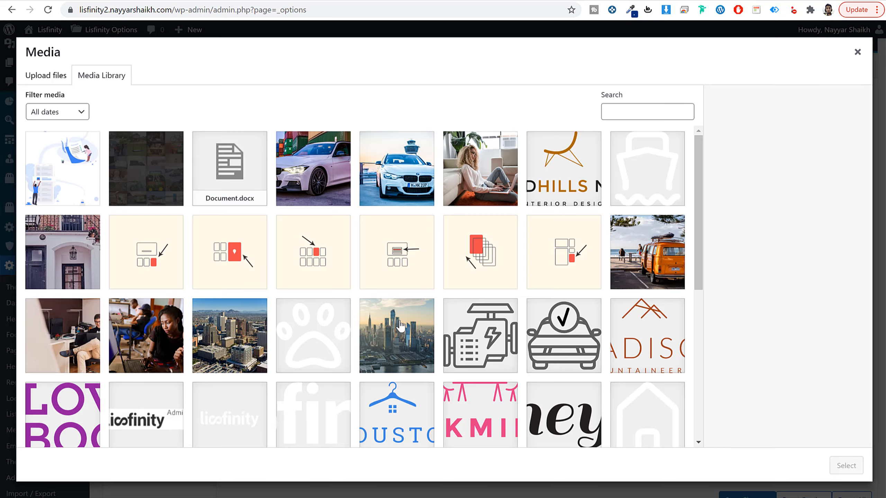
scroll(448, 340, "down", 3)
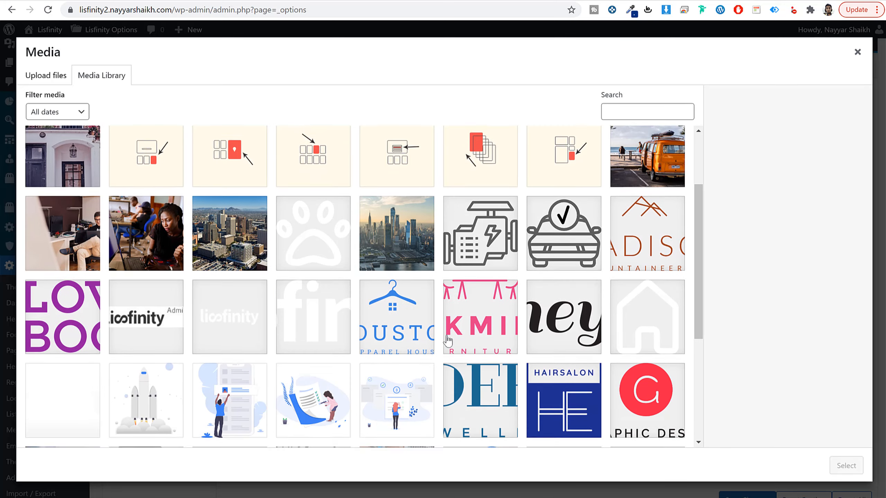
left_click(237, 316)
scroll(659, 349, "down", 5)
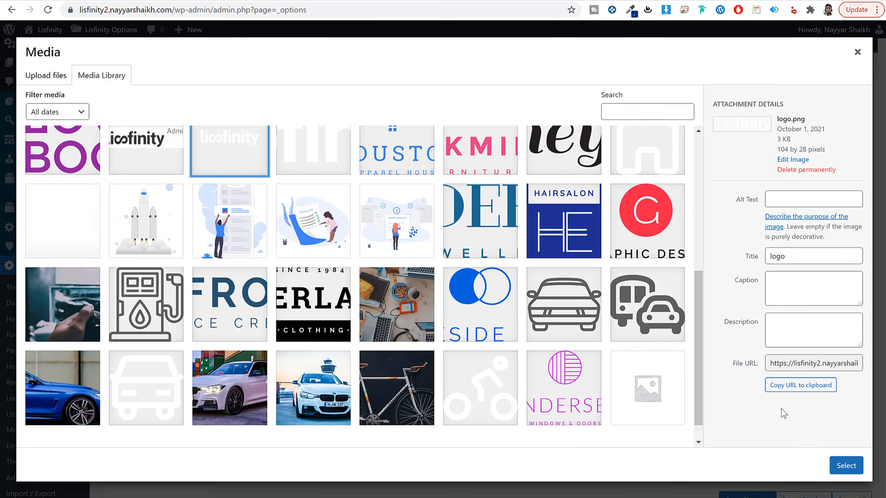
left_click(846, 467)
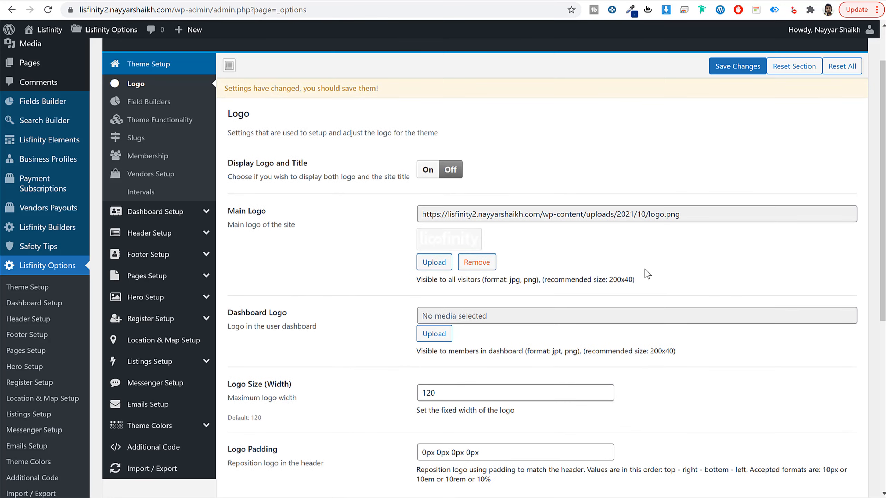
Step: Set the Dashboard Logo to logo_black-1.jpg to match the demo's account dashboard, and save the changes
scroll(541, 259, "down", 2)
left_click(434, 202)
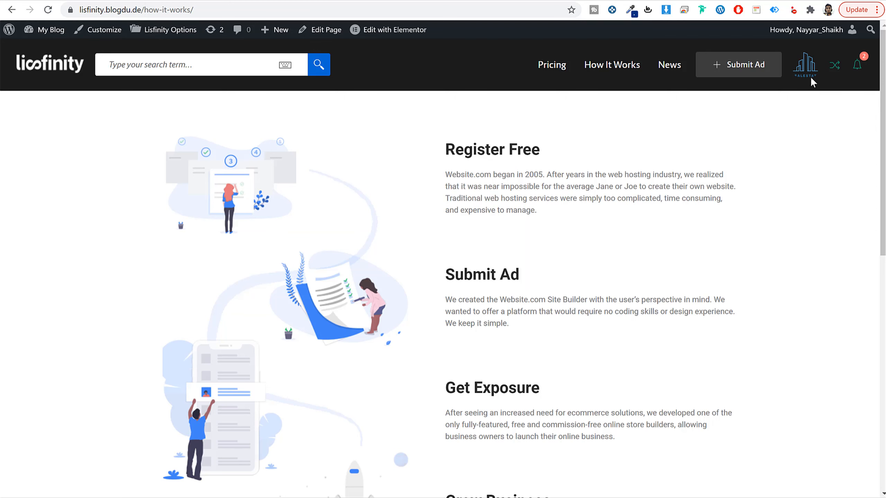
left_click(813, 82)
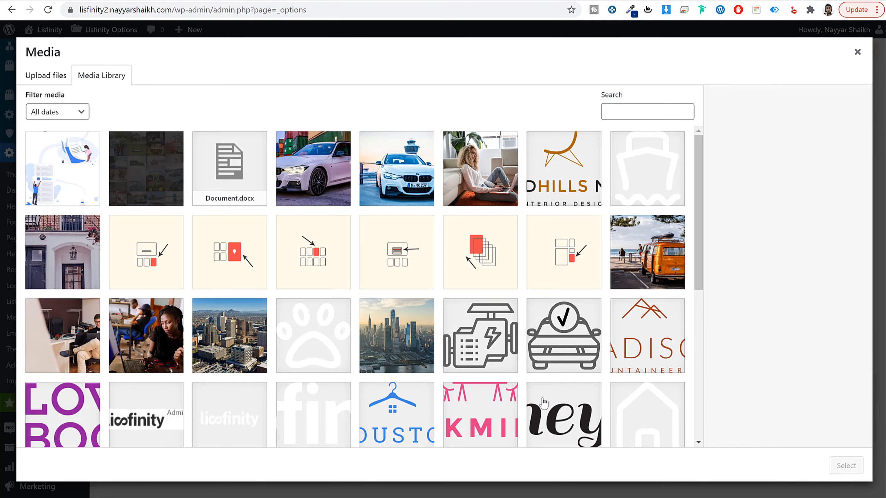
scroll(543, 402, "down", 3)
scroll(656, 335, "down", 5)
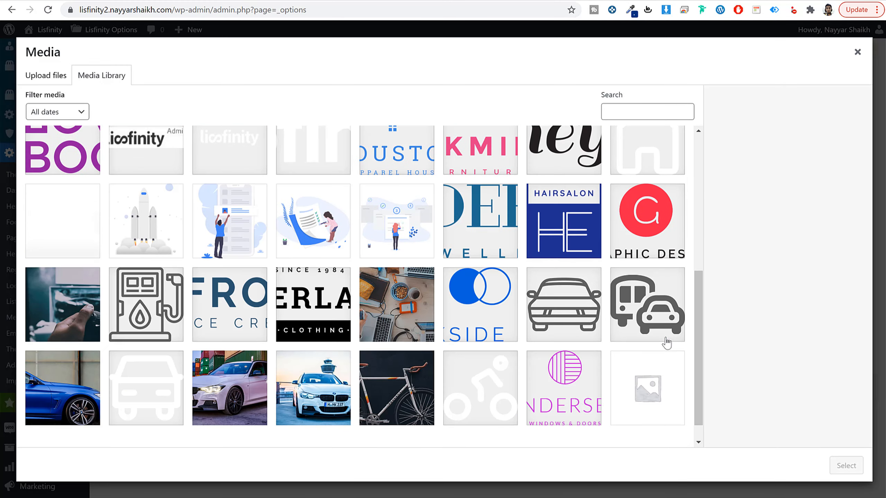
scroll(666, 343, "down", 1)
scroll(348, 280, "up", 8)
left_click(89, 165)
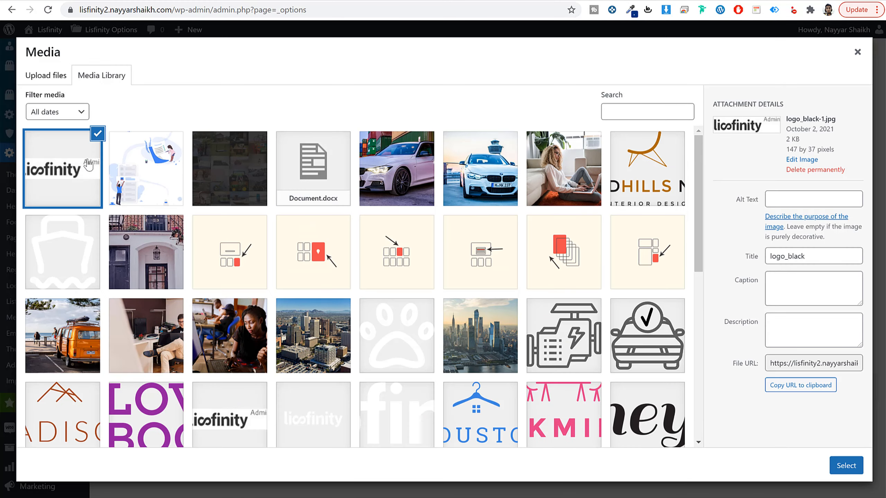
left_click(840, 470)
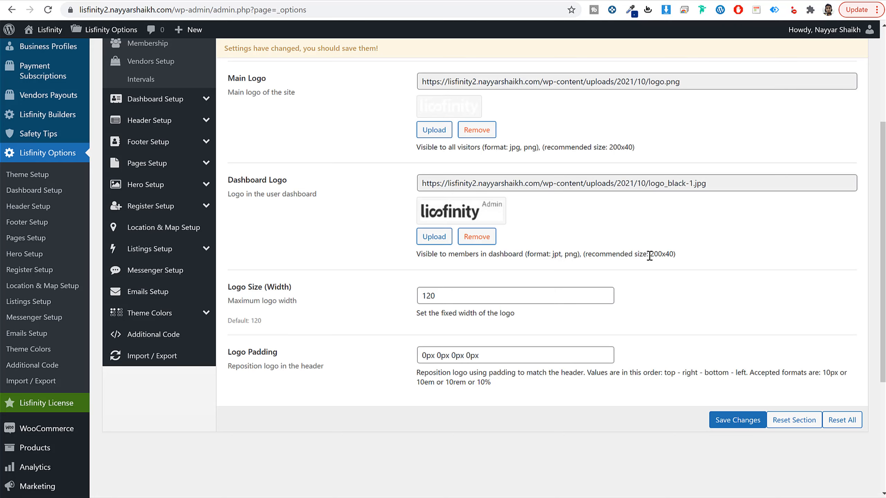
left_click(716, 422)
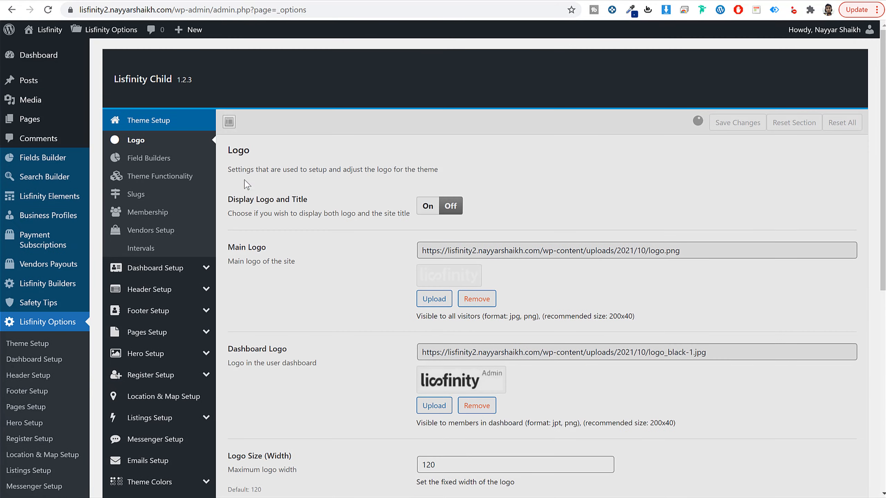
Step: Review the Field Builders and Theme Functionality settings, including the pricing packages, promotions, premium profiles and bidding options
left_click(164, 159)
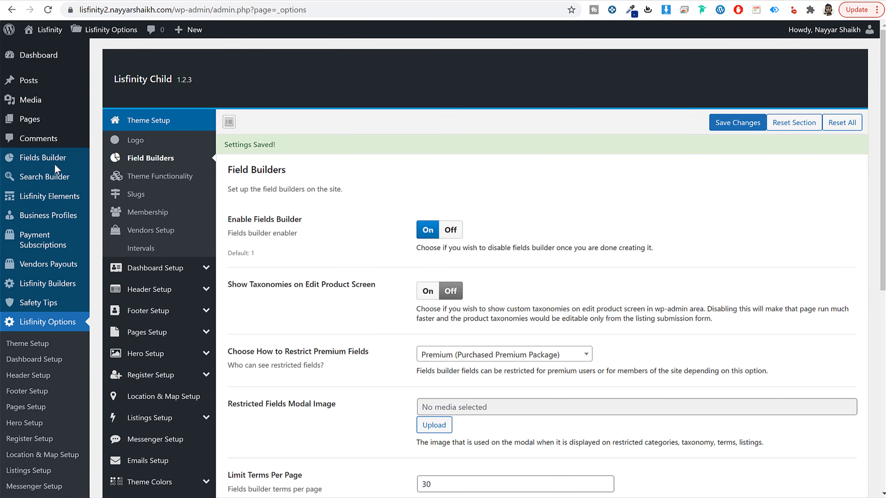
scroll(671, 321, "down", 10)
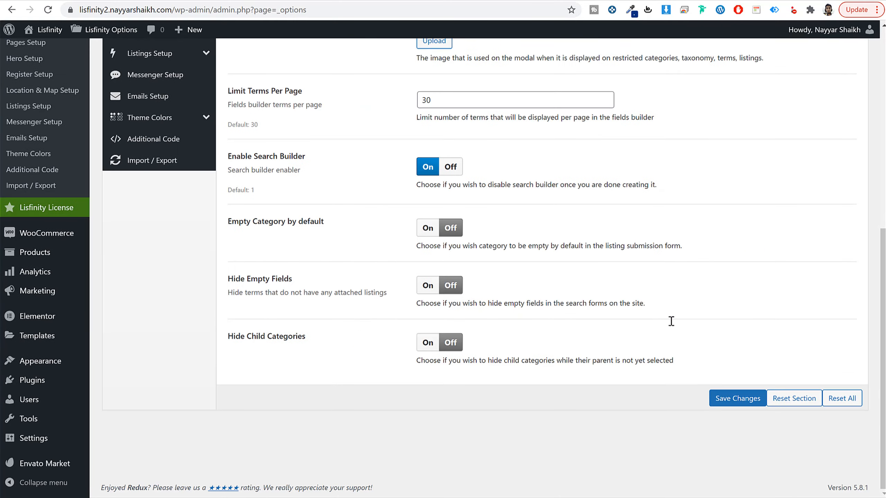
scroll(673, 325, "up", 10)
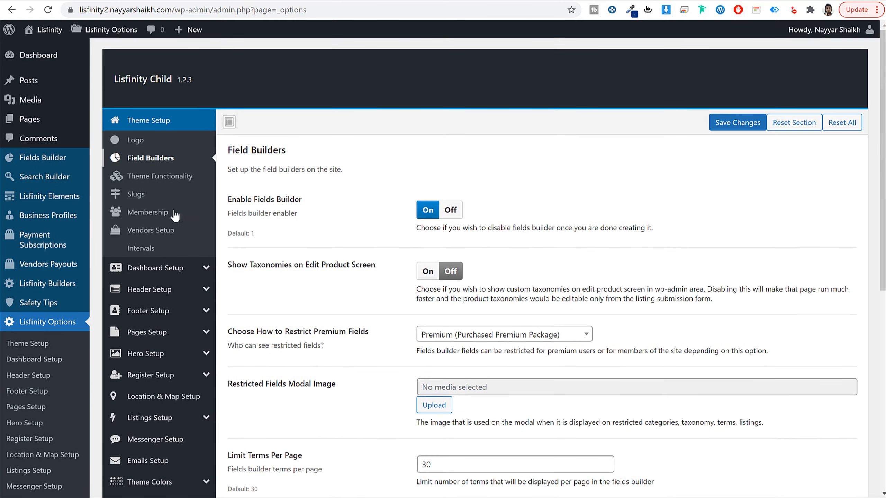
left_click(165, 176)
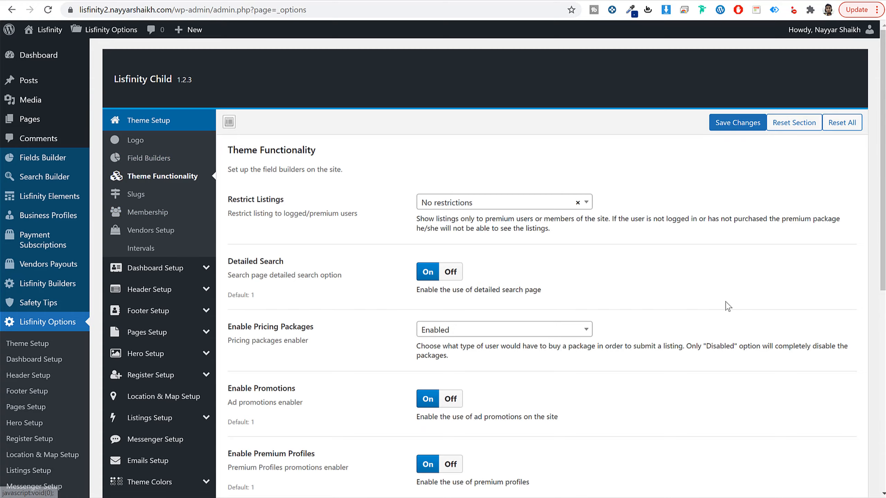
scroll(727, 307, "down", 7)
scroll(697, 313, "up", 9)
scroll(638, 307, "down", 6)
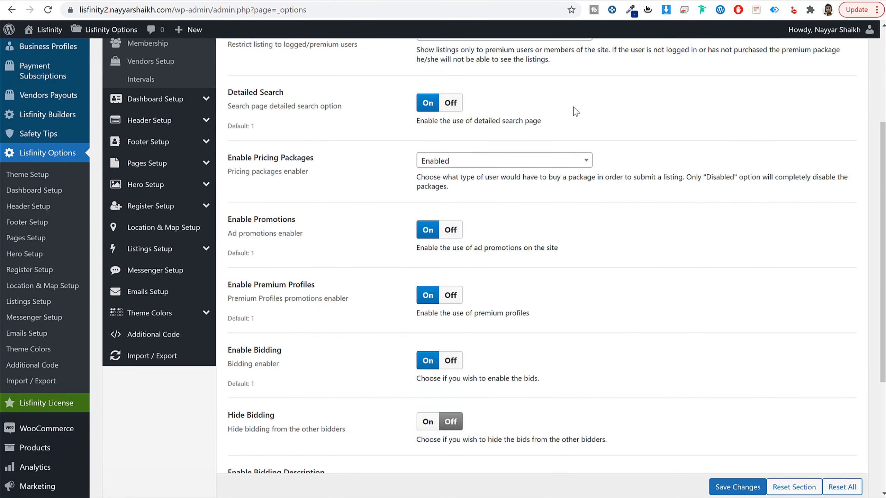
scroll(616, 207, "down", 3)
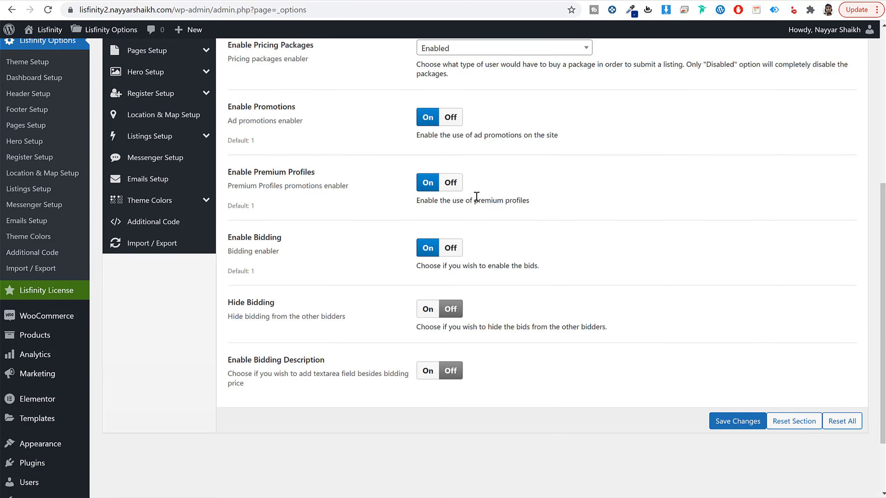
Step: Compare with the demo's account dashboard, turn off Enable Premium Profiles and Enable Bidding, and save the changes
left_click(89, 0)
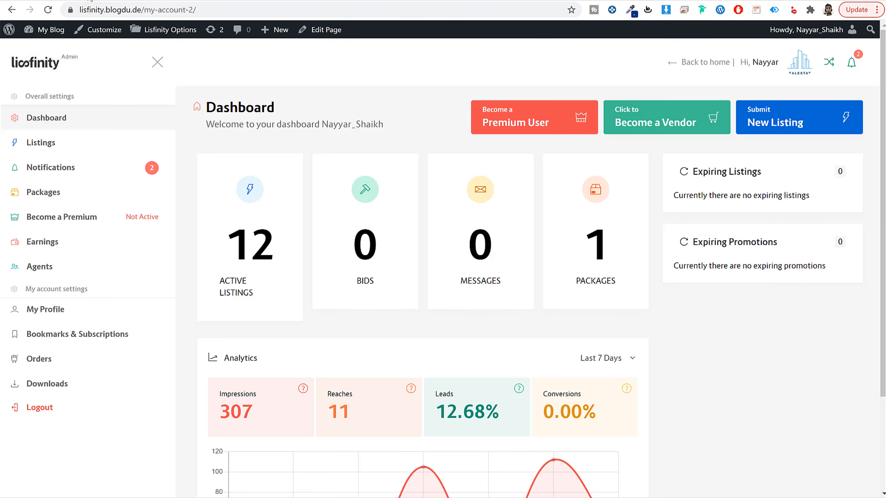
left_click(177, 0)
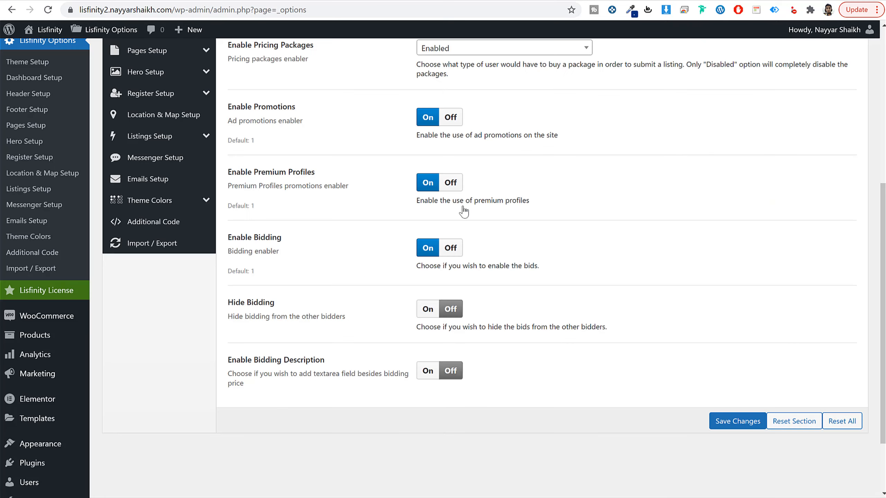
left_click(451, 185)
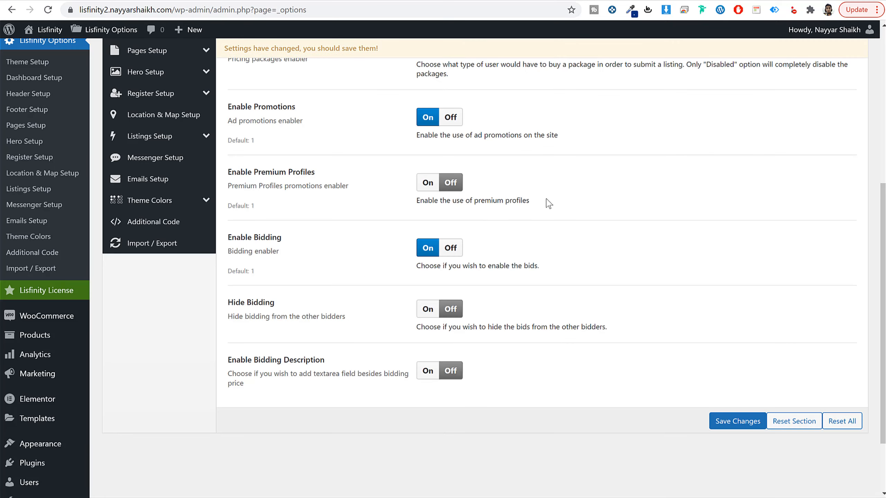
left_click(450, 249)
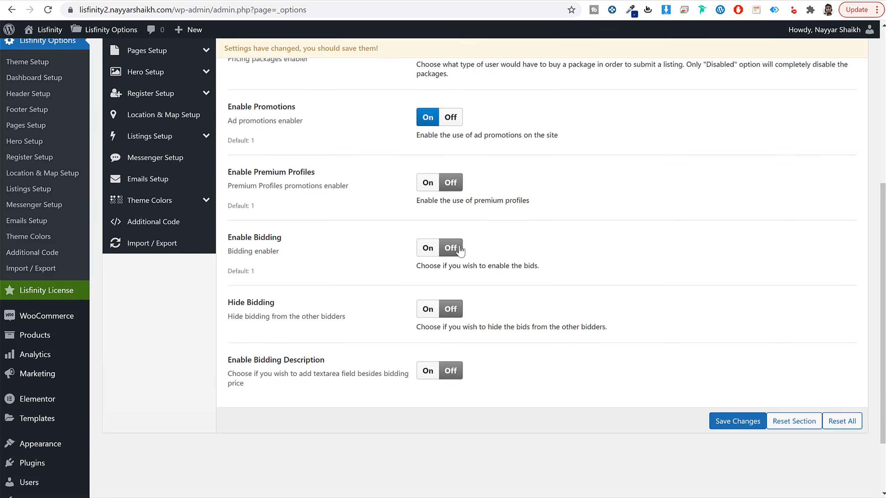
left_click(737, 422)
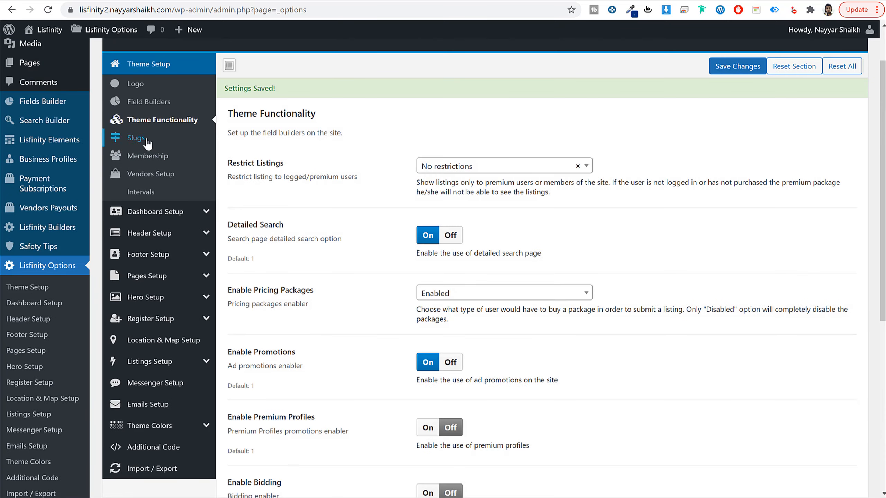
Step: Look through the Slugs, Membership, Vendors Setup and Intervals settings of the Theme Setup section
left_click(147, 139)
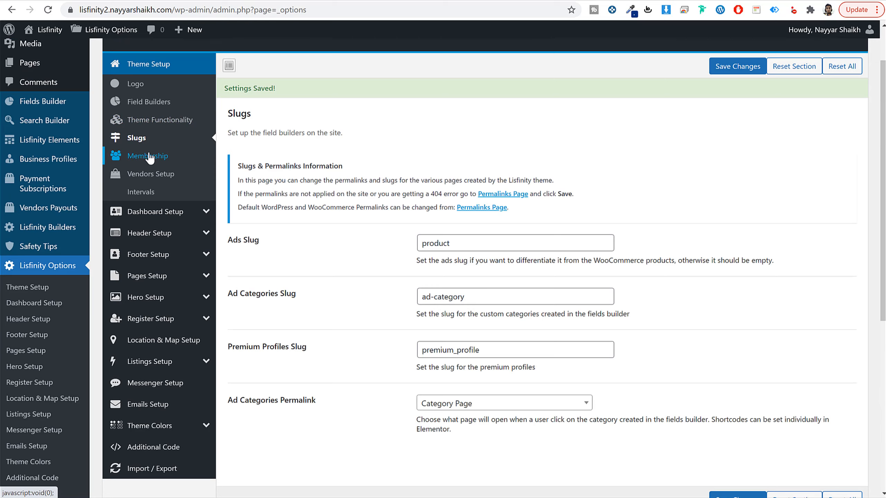
left_click(154, 155)
left_click(153, 174)
left_click(157, 192)
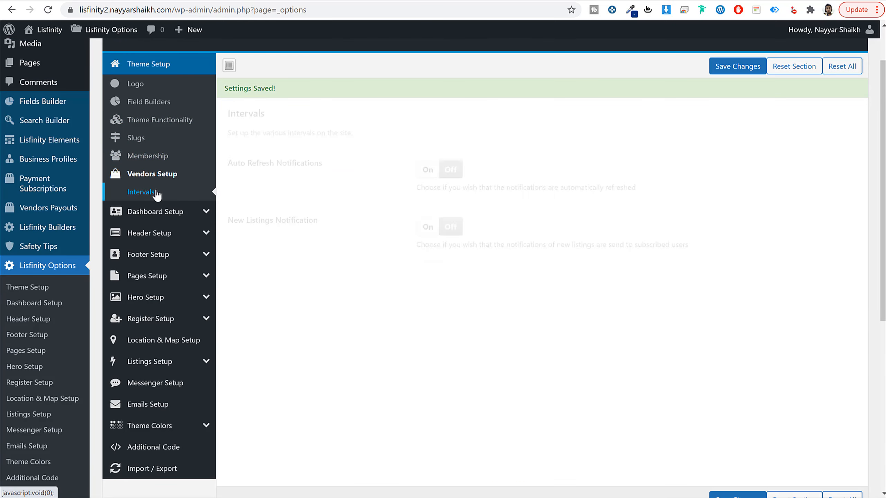
Step: Review the Dashboard Setup options, including the Business Setup fields and the WooCommerce checkout fields
left_click(170, 212)
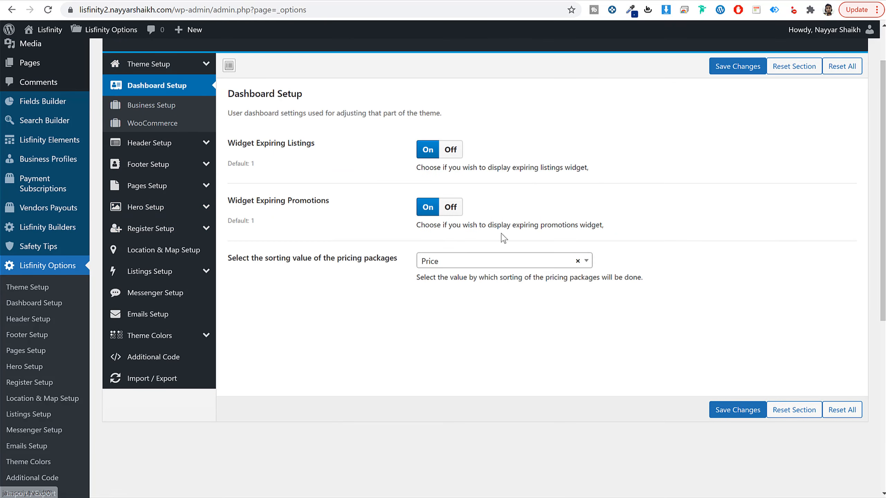
left_click(138, 107)
scroll(629, 261, "down", 10)
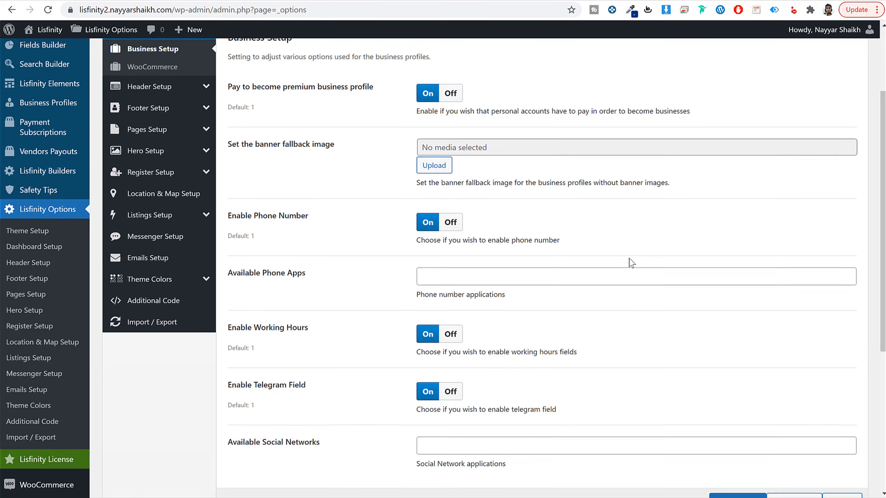
scroll(631, 263, "up", 6)
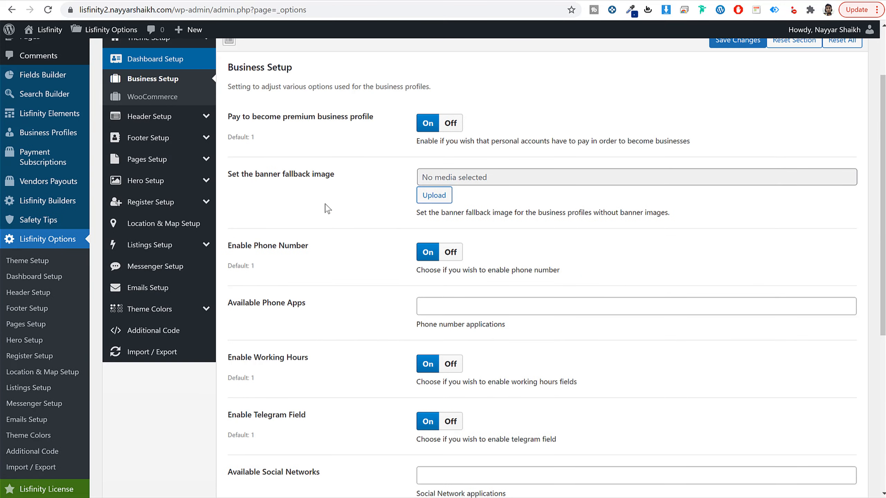
left_click(153, 97)
scroll(748, 295, "down", 6)
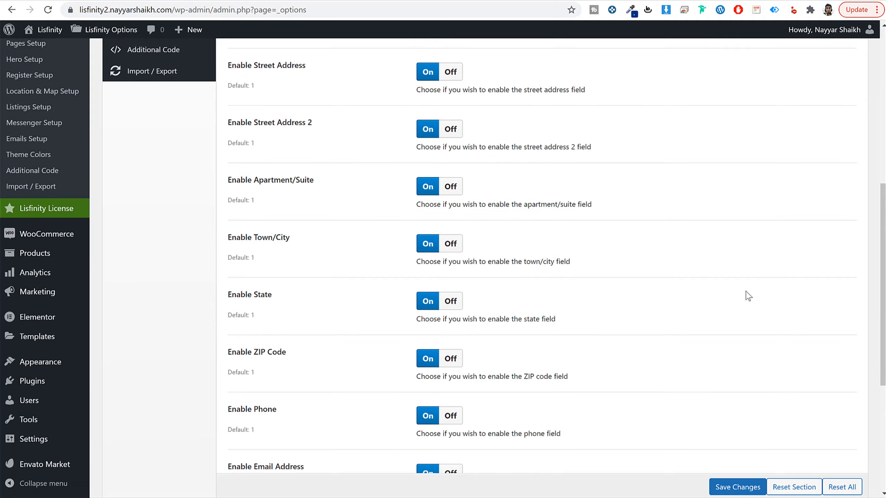
scroll(747, 295, "down", 5)
scroll(745, 300, "up", 15)
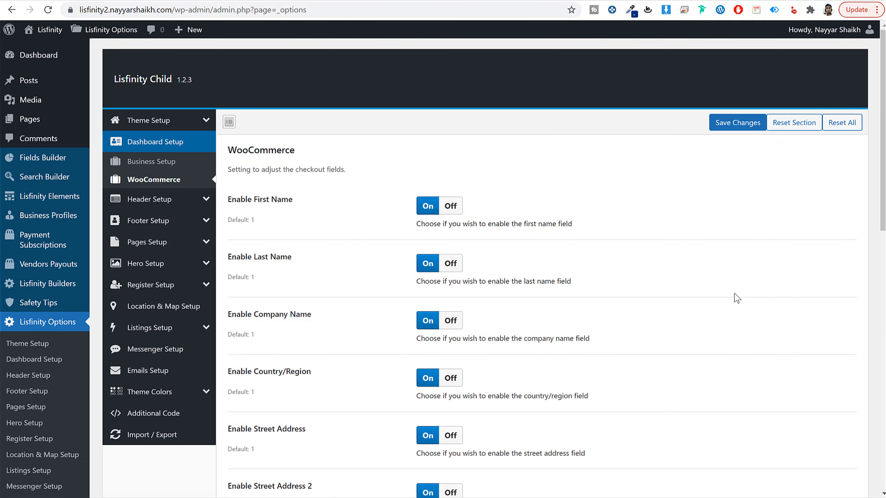
Step: Review the Header Setup options for the compare button, user avatar and submit listing button against the demo site's header
left_click(184, 207)
scroll(694, 275, "down", 4)
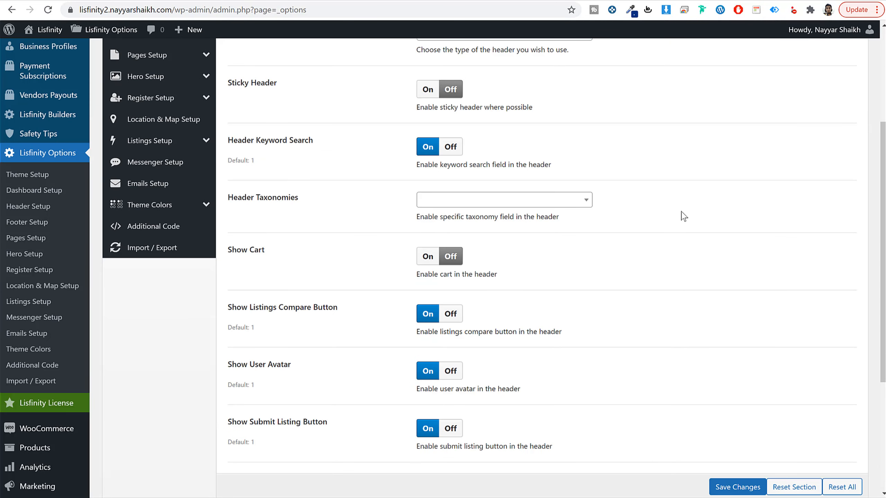
scroll(704, 223, "down", 3)
left_click_drag(288, 195, 338, 195)
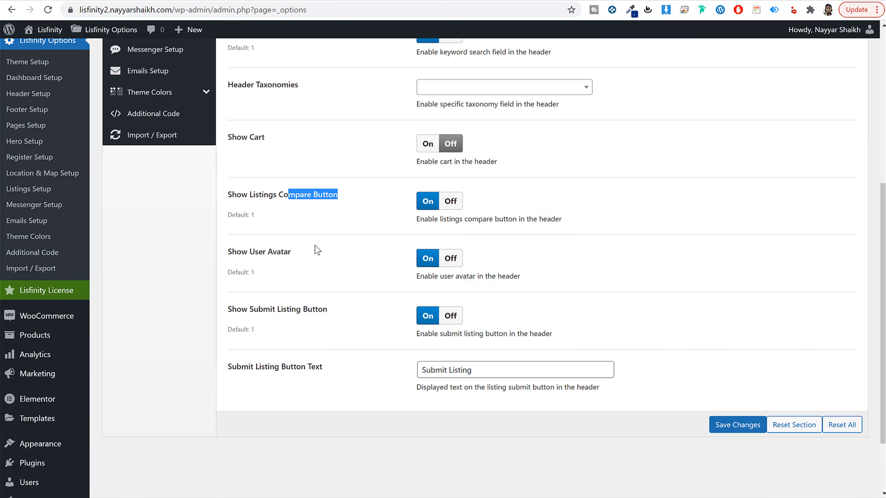
left_click(324, 258)
left_click_drag(324, 258, 259, 252)
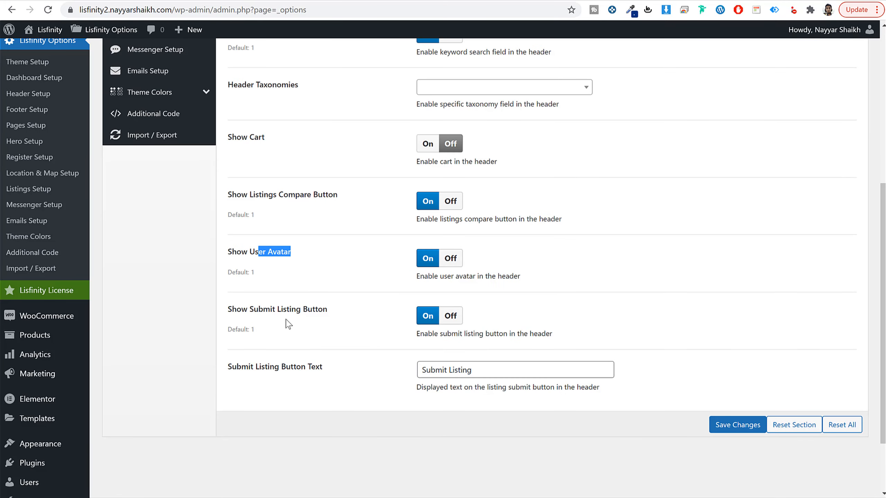
left_click_drag(263, 310, 328, 310)
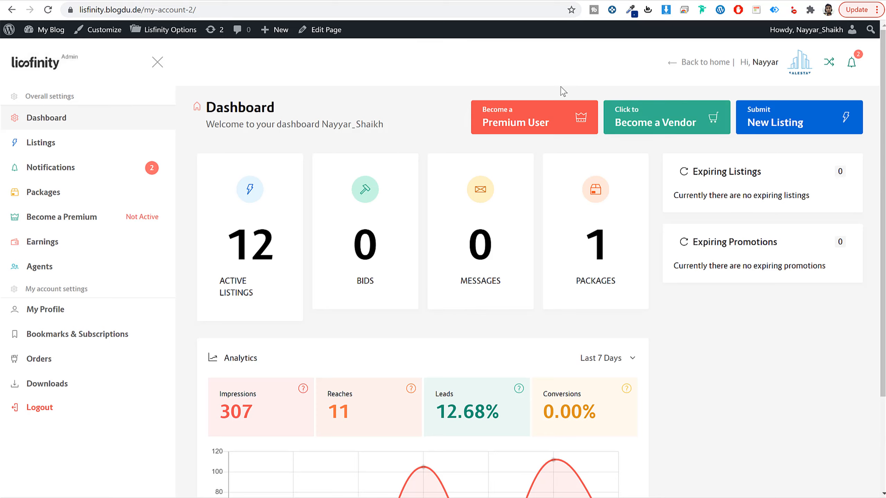
left_click(663, 118)
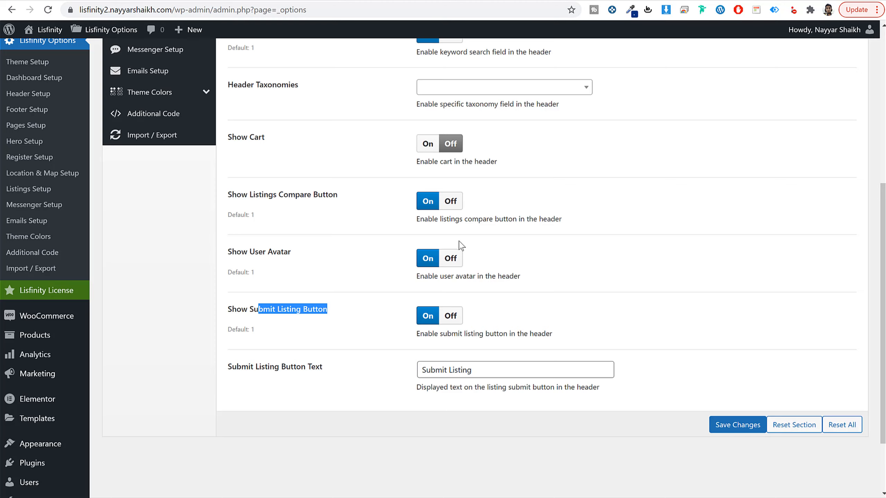
Step: Turn on Sticky Header in Header Setup, save the changes, and check the demo page's header while scrolling
scroll(461, 246, "up", 5)
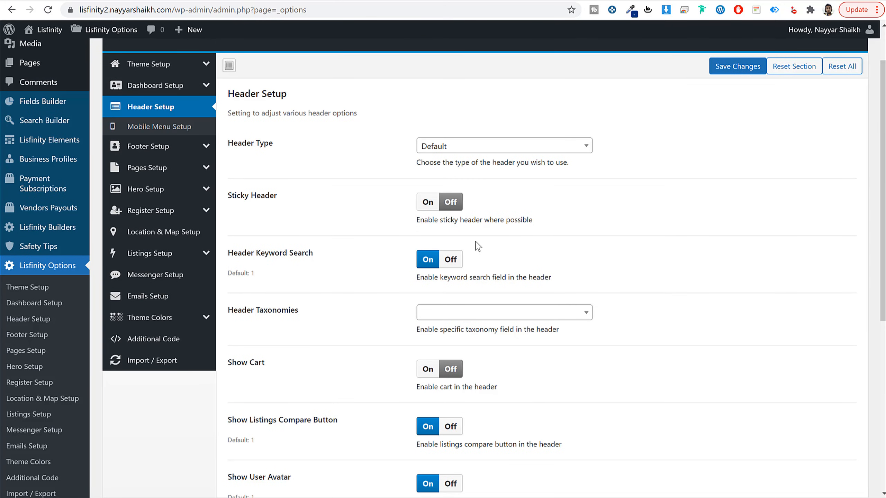
left_click(428, 203)
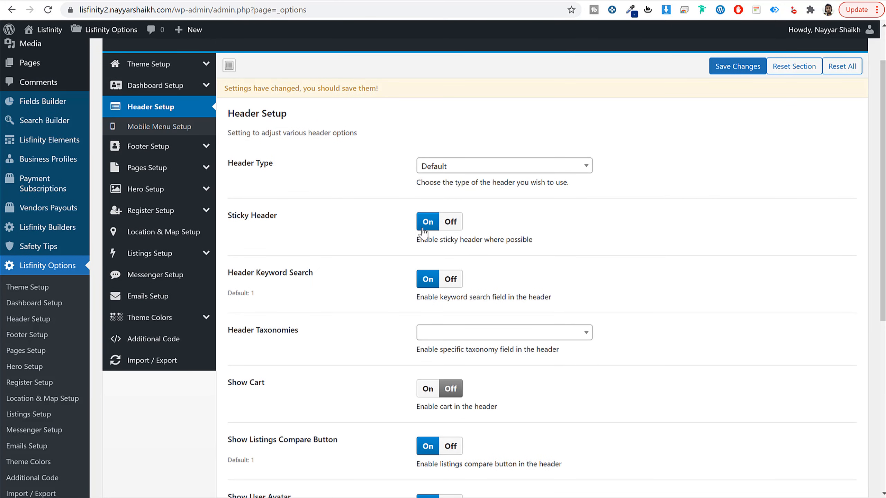
left_click(751, 75)
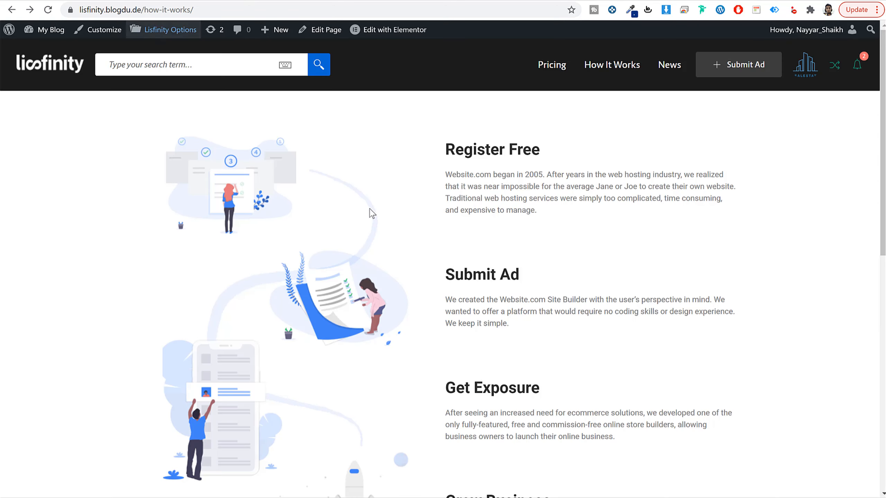
scroll(449, 240, "down", 5)
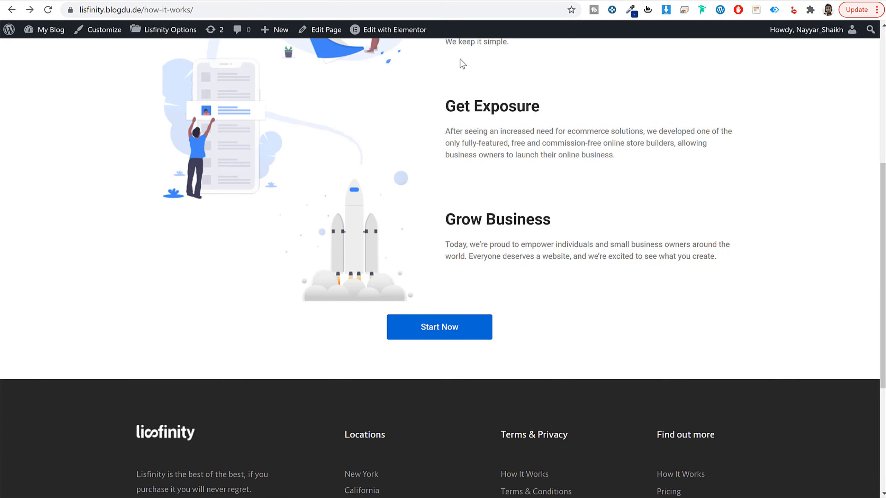
scroll(462, 64, "up", 6)
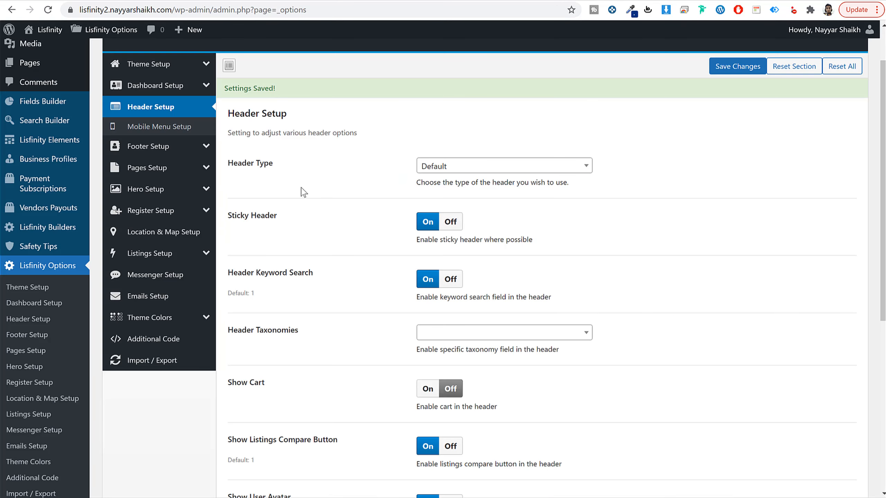
Step: Look over the Mobile Menu Setup, fill in the Footer Phone Number in Footer Setup and save the changes
left_click(164, 126)
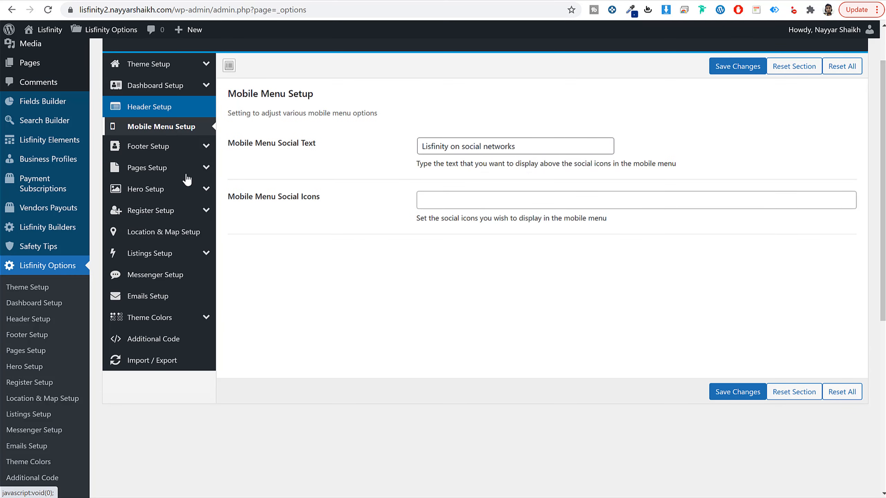
left_click(149, 149)
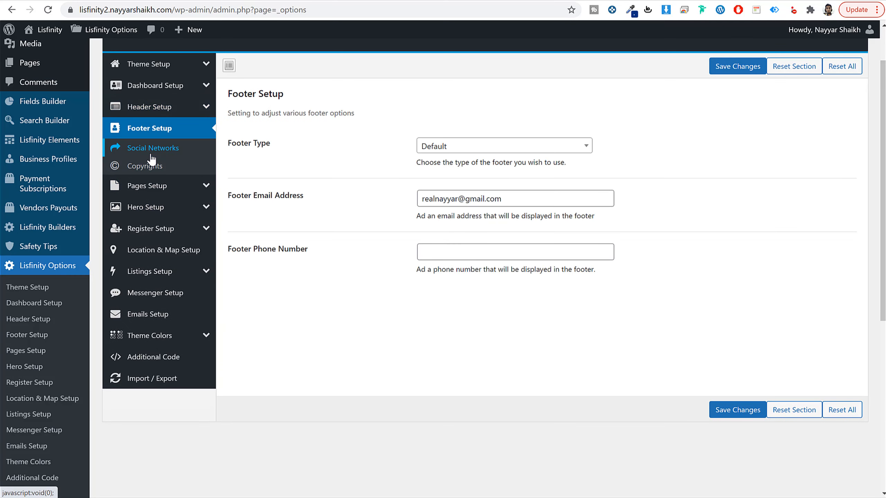
left_click(430, 250)
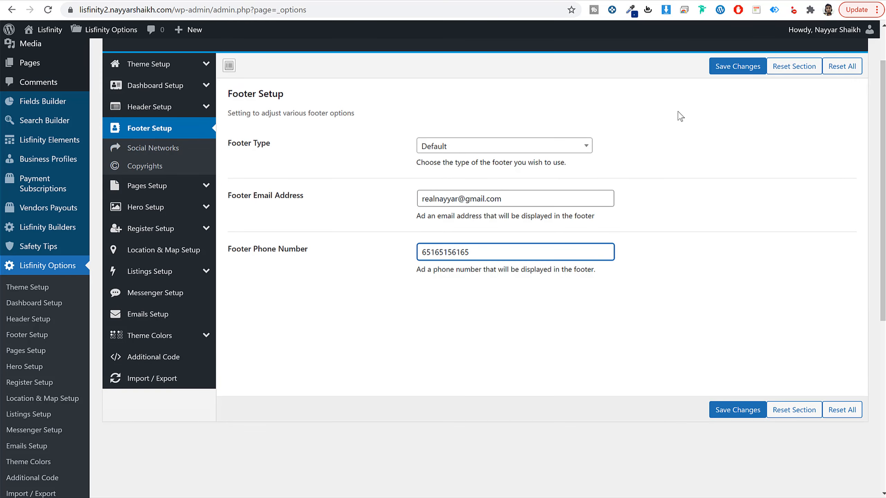
left_click(736, 67)
Step: Set the footer's Copyrights text to "Made by" followed by the site owner's full name, and save the changes
left_click(148, 164)
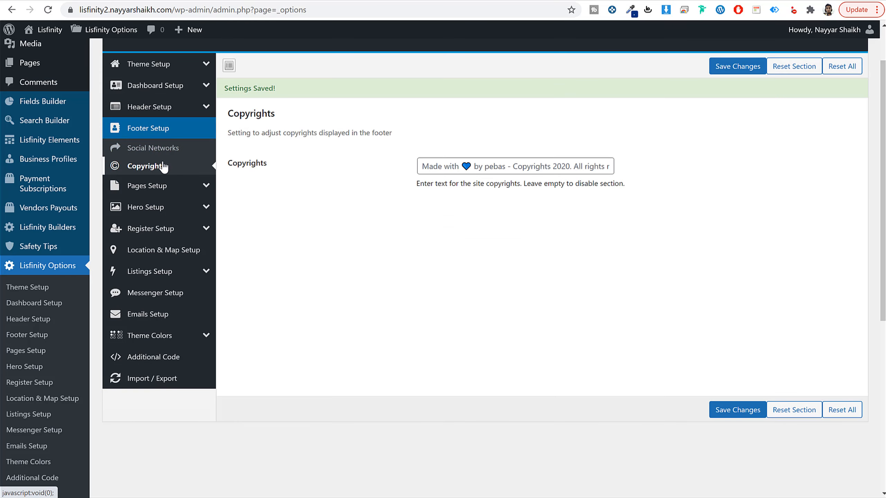
left_click(485, 169)
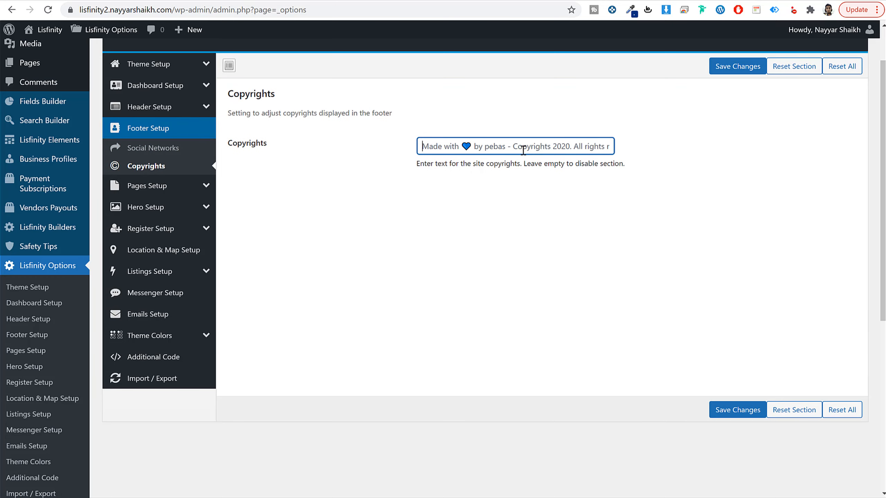
type("Ma")
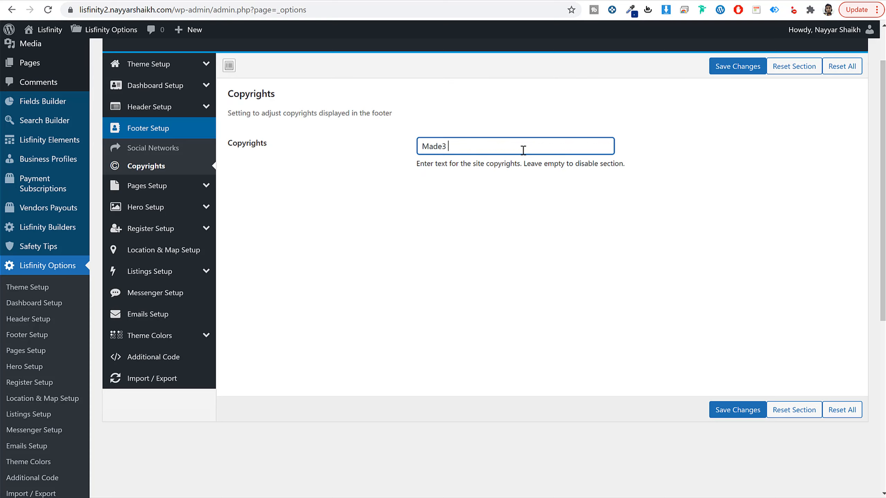
left_click(738, 410)
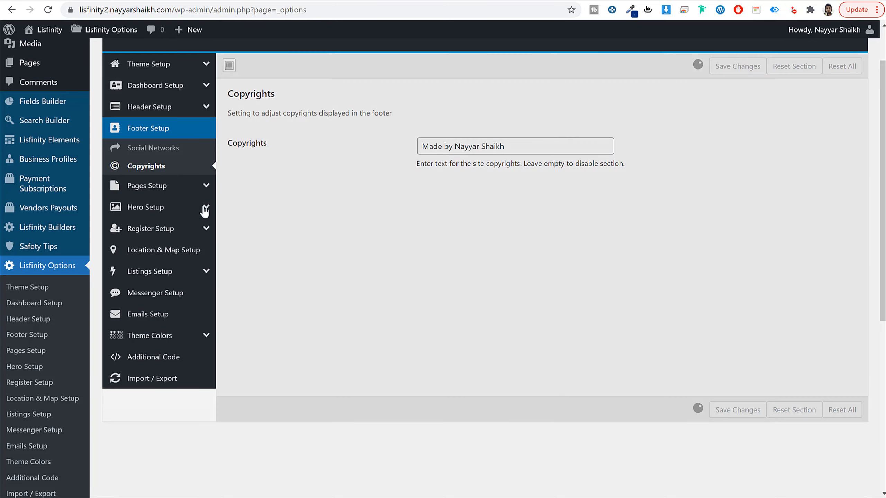
Step: Review the Pages Setup options, including the Dashboard Pages toggles and the Default Pages assignments
left_click(174, 185)
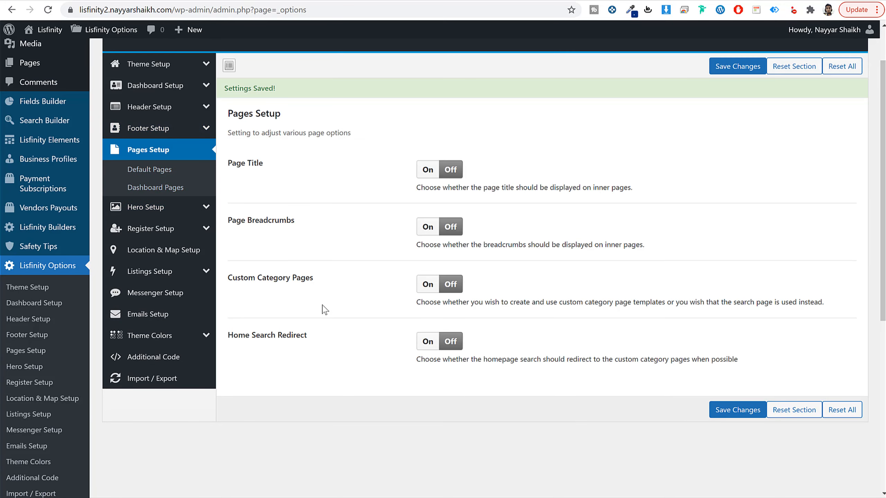
left_click(153, 187)
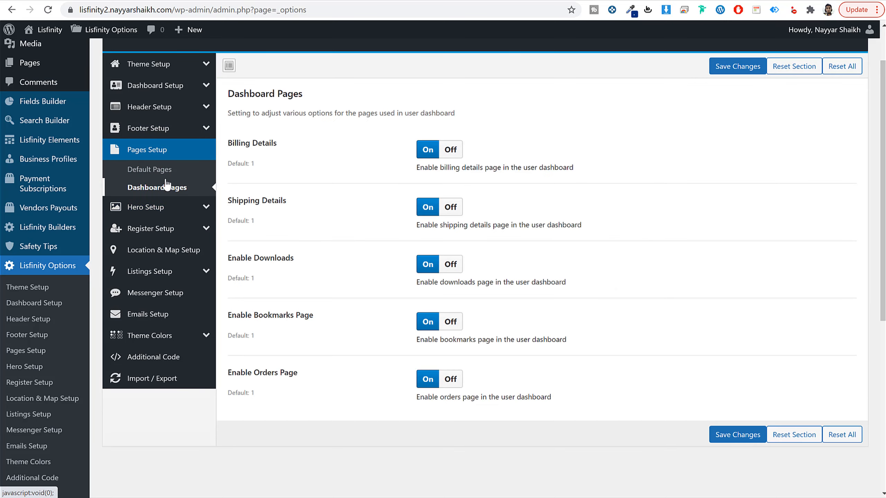
left_click(166, 171)
scroll(353, 274, "down", 2)
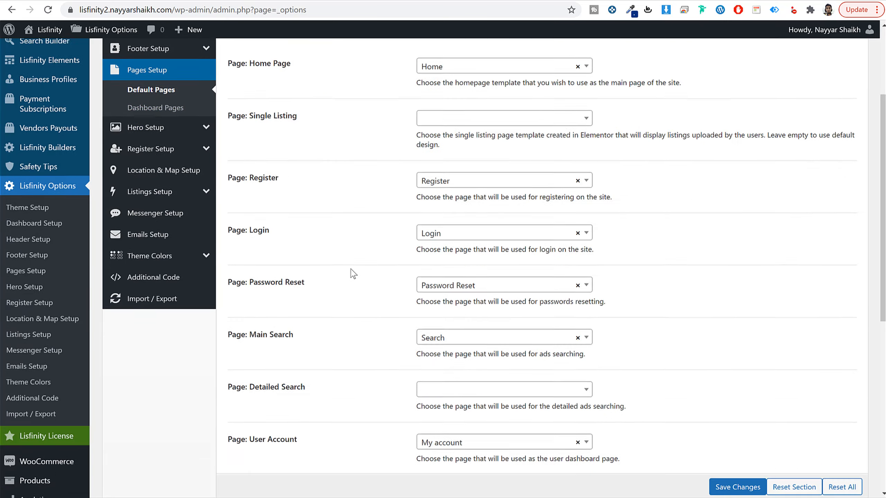
scroll(353, 274, "up", 2)
Step: Examine the Hero Setup banner options and the Register Setup options for user registration
left_click(150, 209)
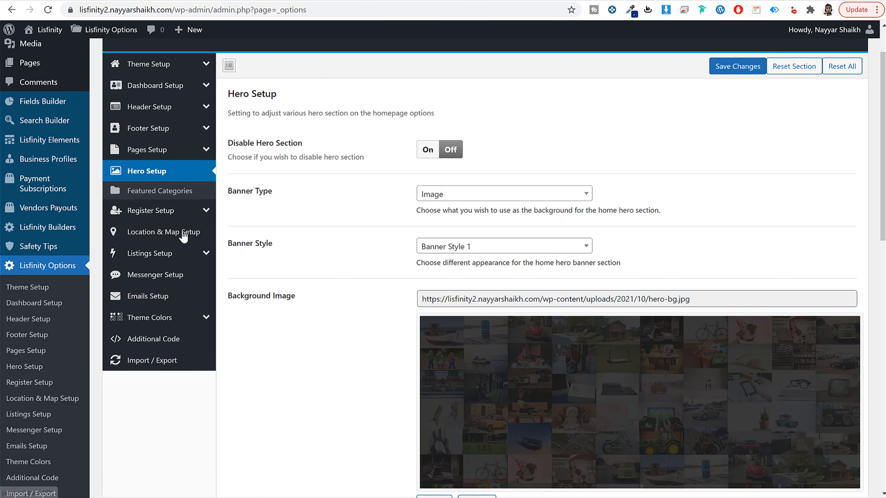
left_click(158, 212)
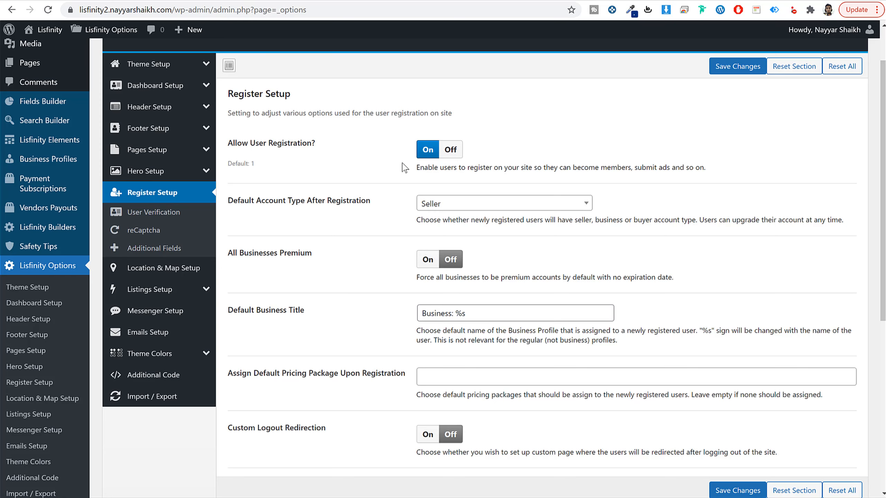
scroll(370, 229, "down", 2)
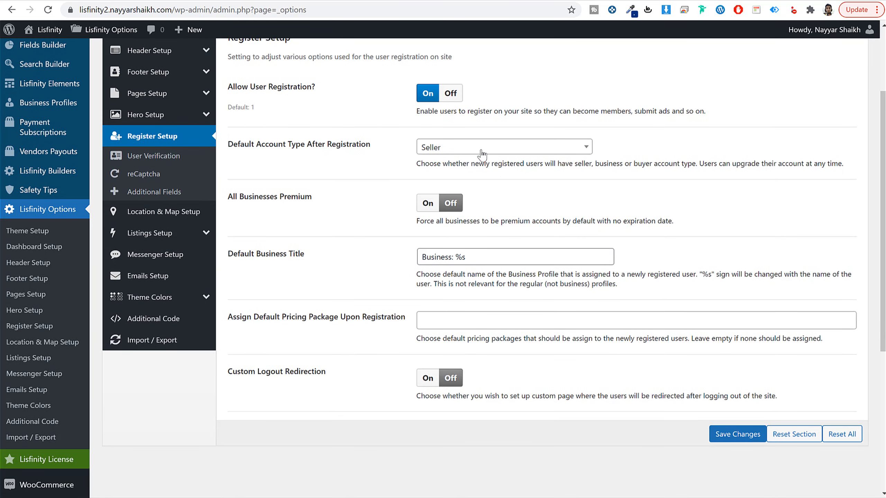
Step: Look over the remaining Register Setup options, including Custom Logout Redirection, and open the User Verification settings
scroll(413, 282, "down", 4)
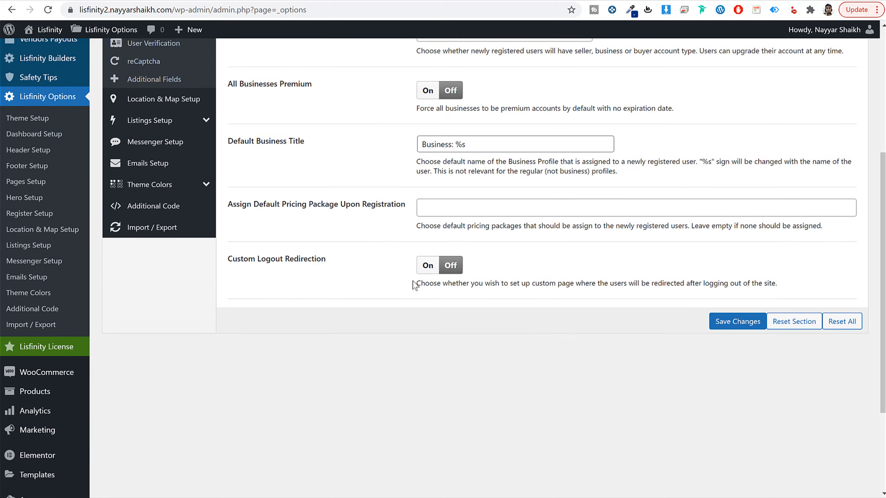
scroll(412, 282, "up", 6)
left_click(176, 213)
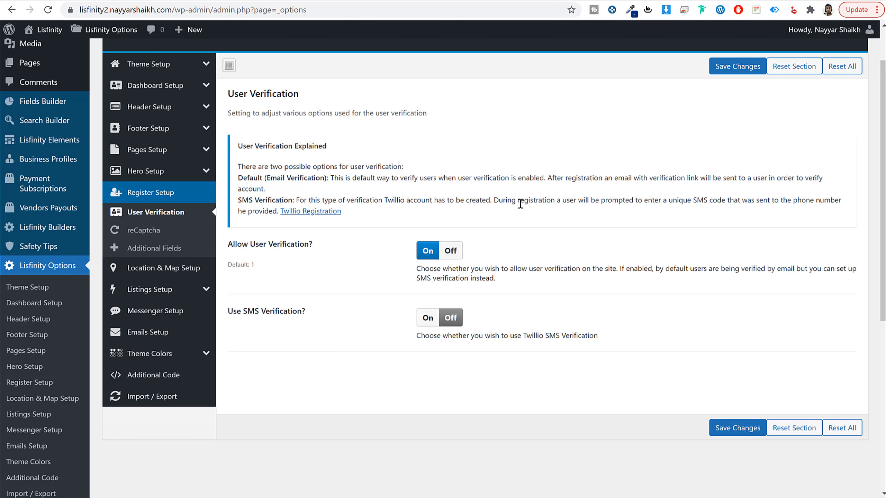
Step: Switch to YouTube in a new browser tab and search for the channel owner's name followed by "smtp" to find the email setup tutorial
left_click(423, 1)
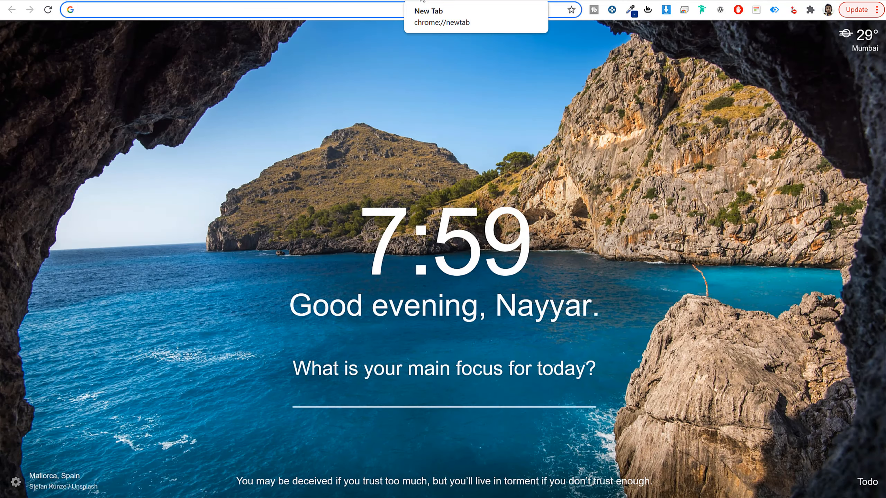
type("youtube.com")
left_click(323, 133)
left_click(378, 40)
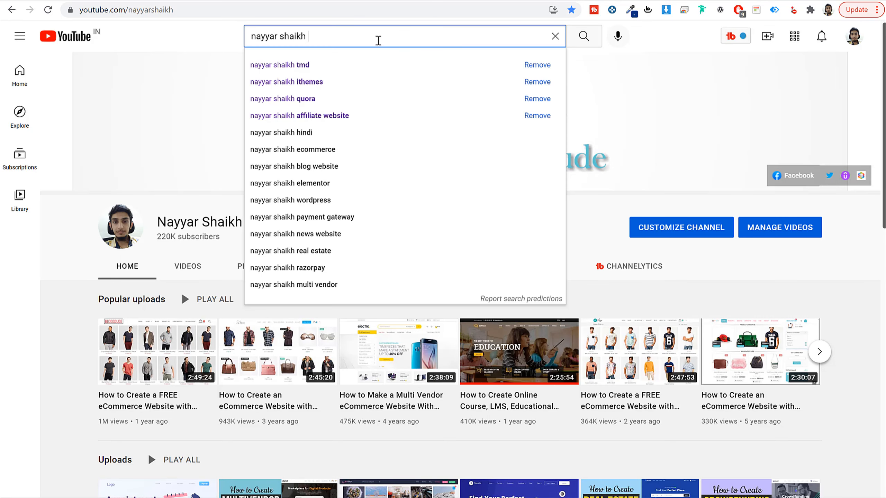
type("sm")
key("Down")
key("Return")
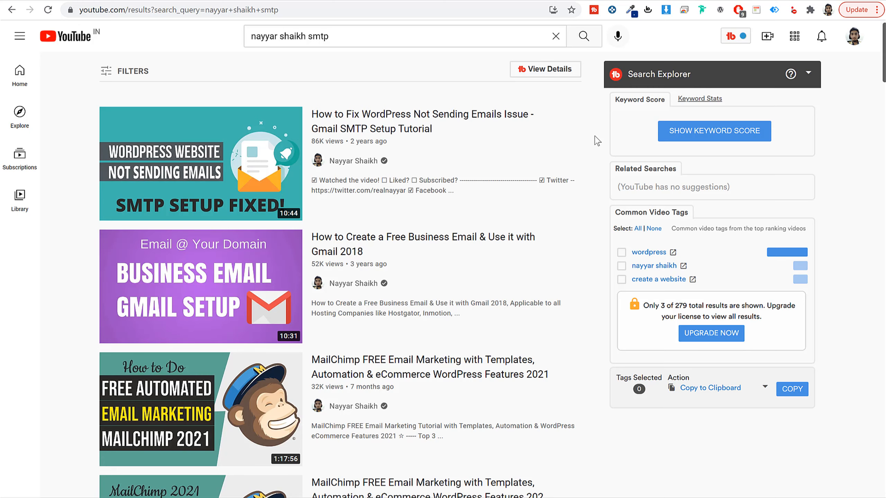
mouse_move(225, 293)
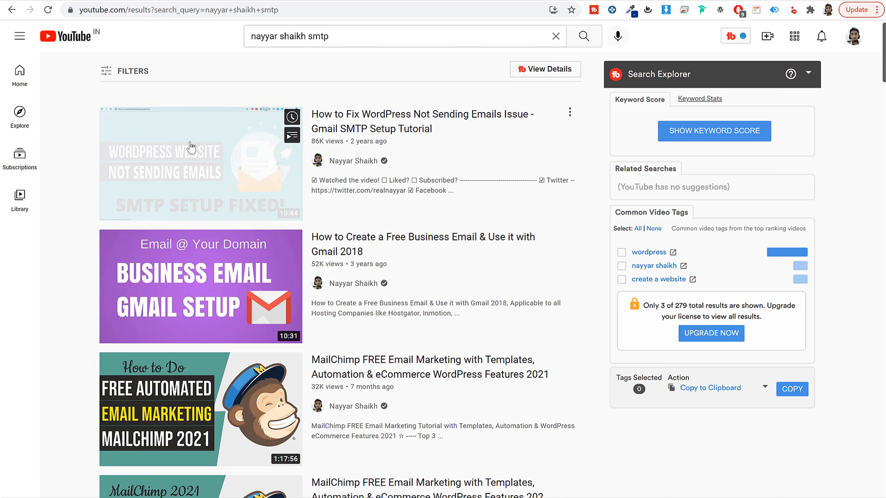
mouse_move(254, 168)
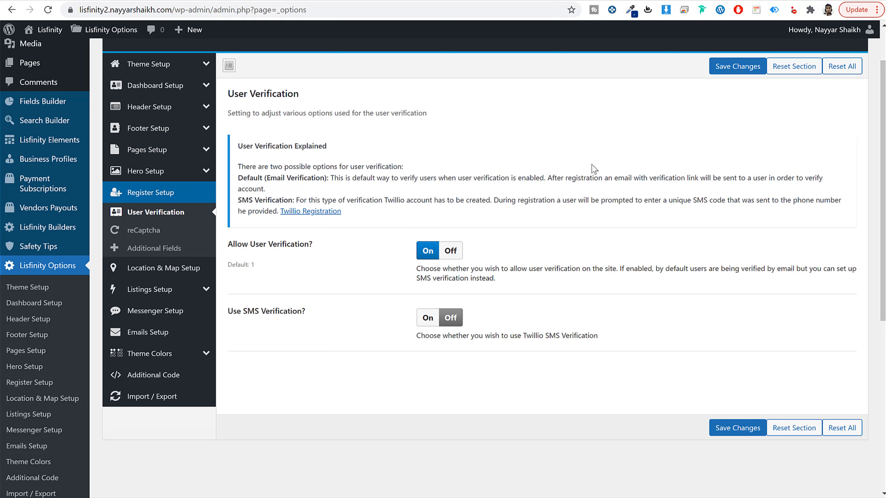
Step: Try switching Allow User Verification off and back on in the User Verification settings
left_click(449, 254)
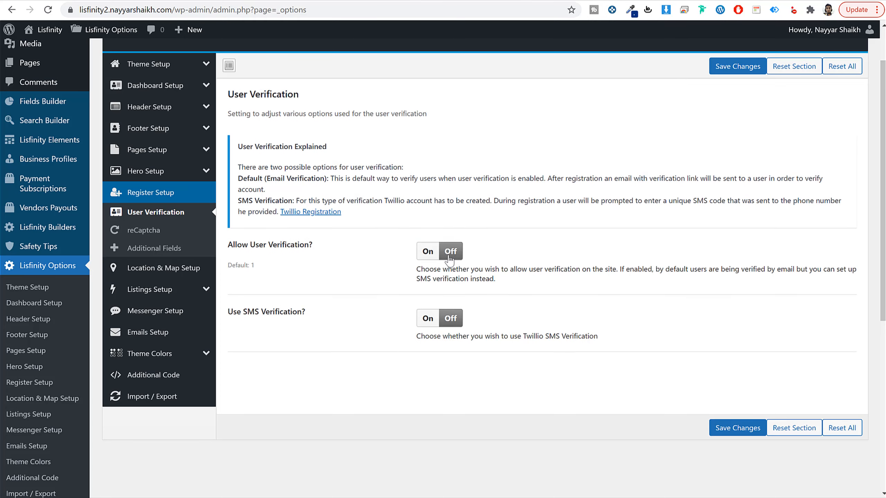
left_click(438, 275)
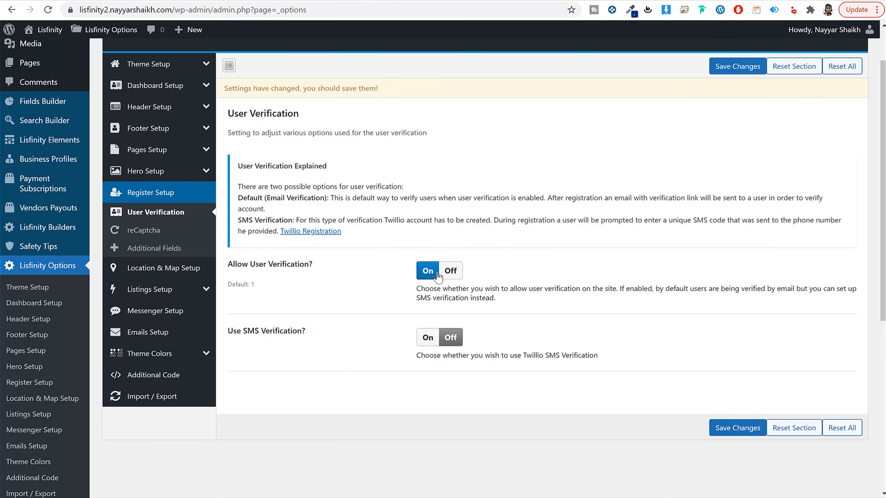
left_click(462, 276)
left_click(424, 279)
Step: In Listings Setup, choose Real Estate as the category that displays the finance calculator and save the changes
left_click(154, 277)
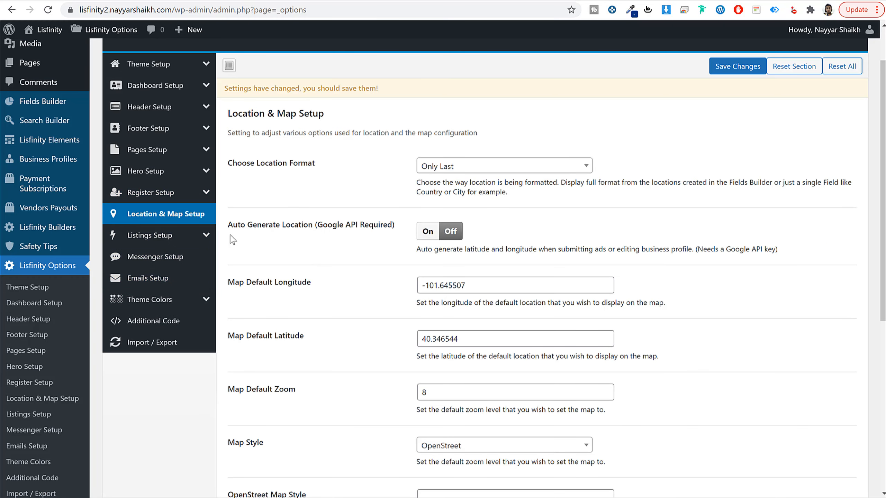
left_click(183, 241)
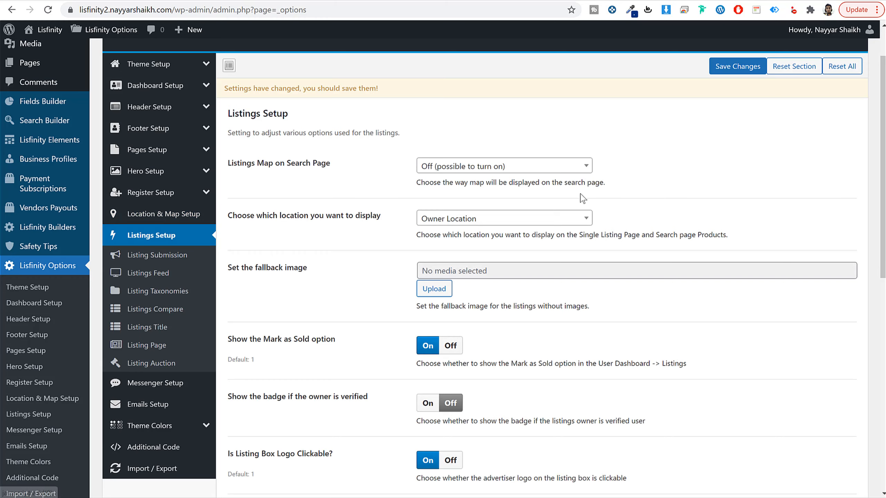
scroll(280, 112, "down", 10)
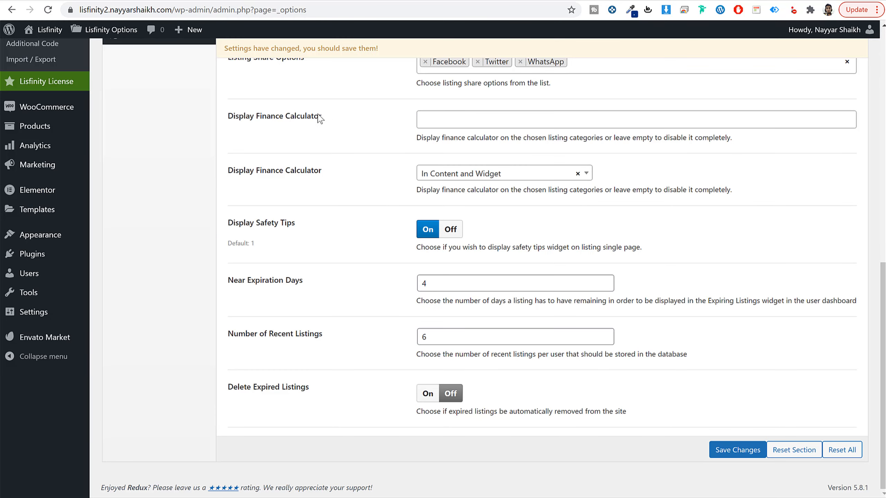
left_click(449, 119)
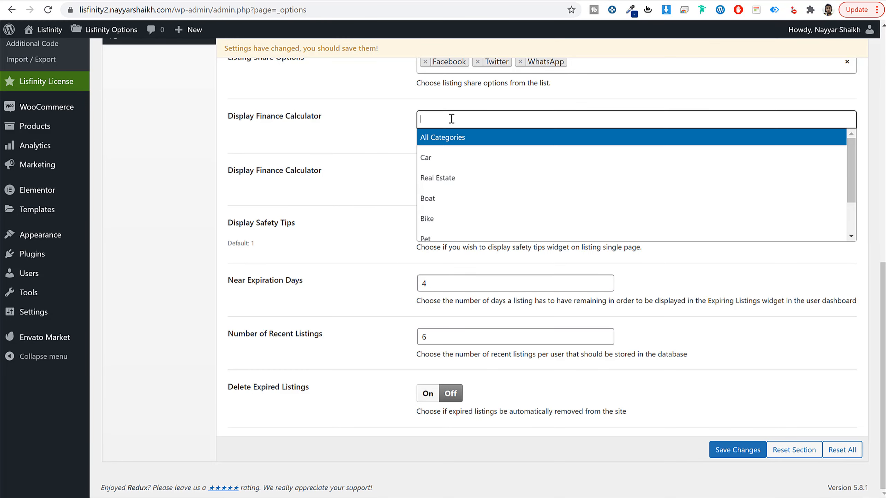
left_click(478, 174)
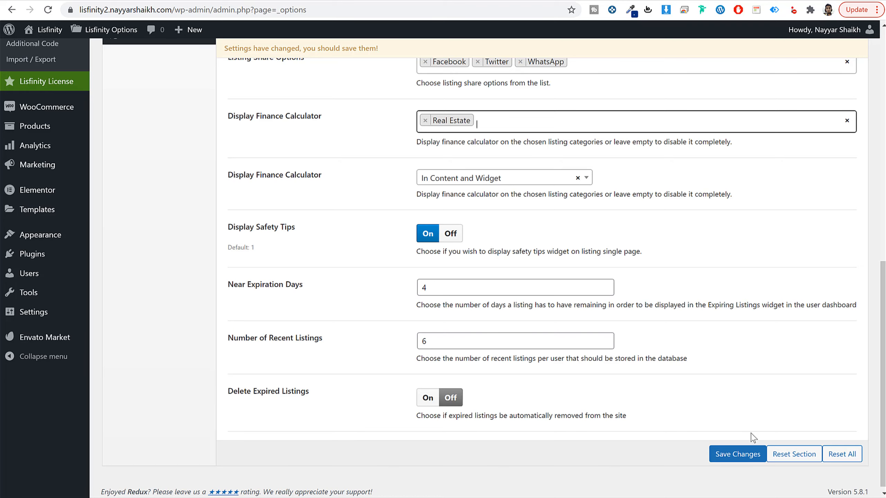
left_click(738, 454)
Step: Review the Listing Submission options, from default statuses and listing duration to the image, document, video and character limits and QR code settings
scroll(730, 367, "up", 3)
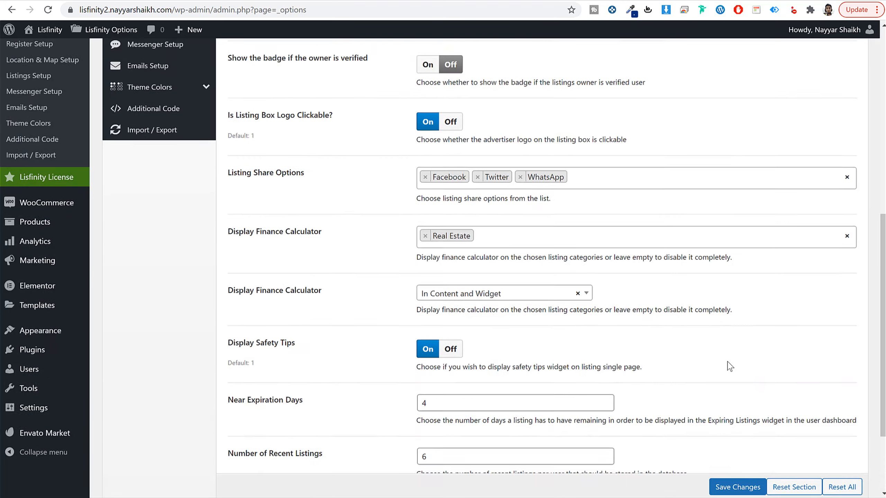
scroll(729, 366, "up", 10)
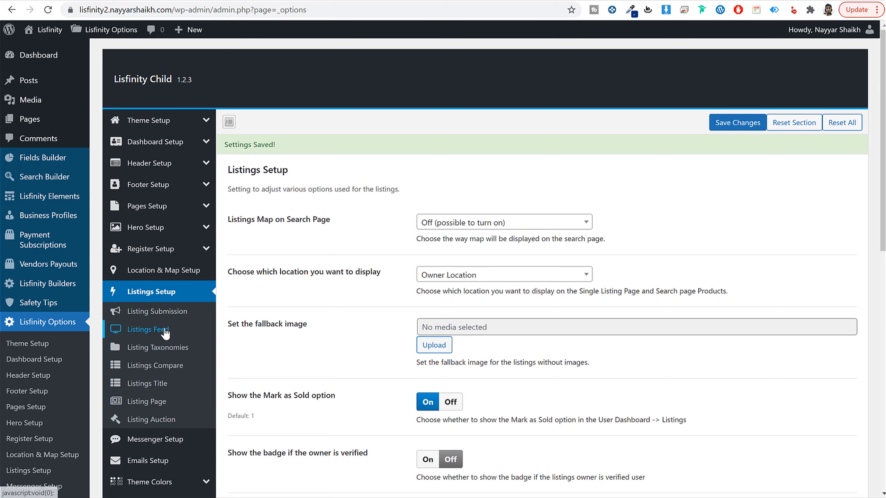
left_click(164, 311)
scroll(290, 314, "down", 3)
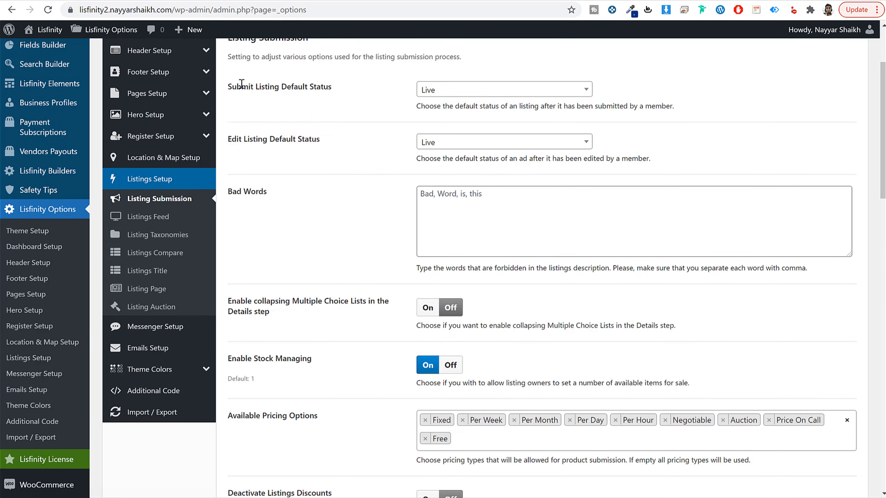
left_click_drag(238, 87, 355, 90)
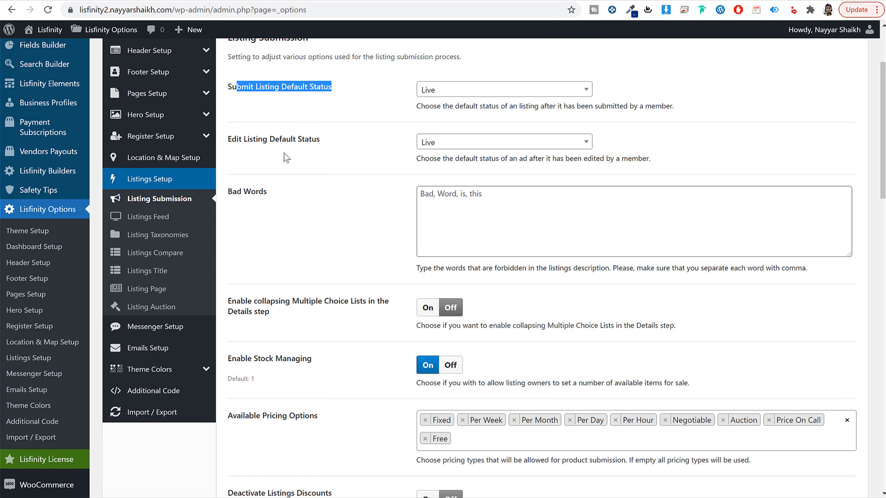
left_click_drag(256, 143, 329, 144)
left_click(328, 144)
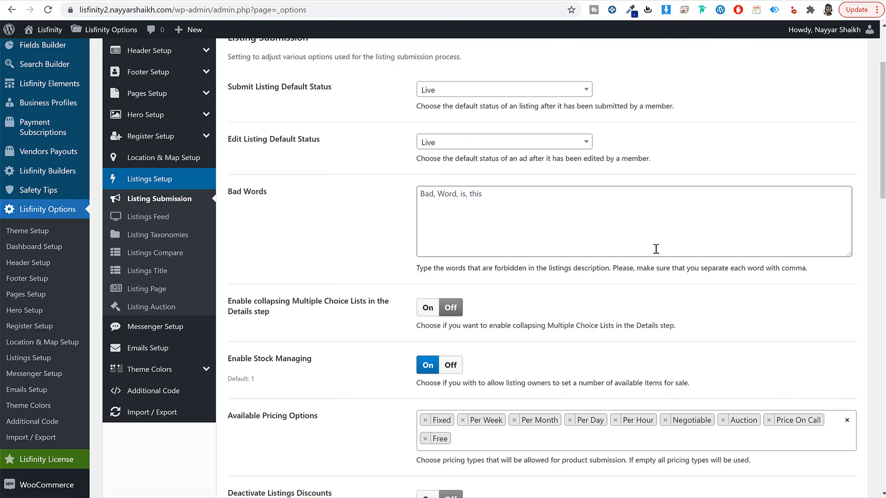
scroll(695, 311, "down", 10)
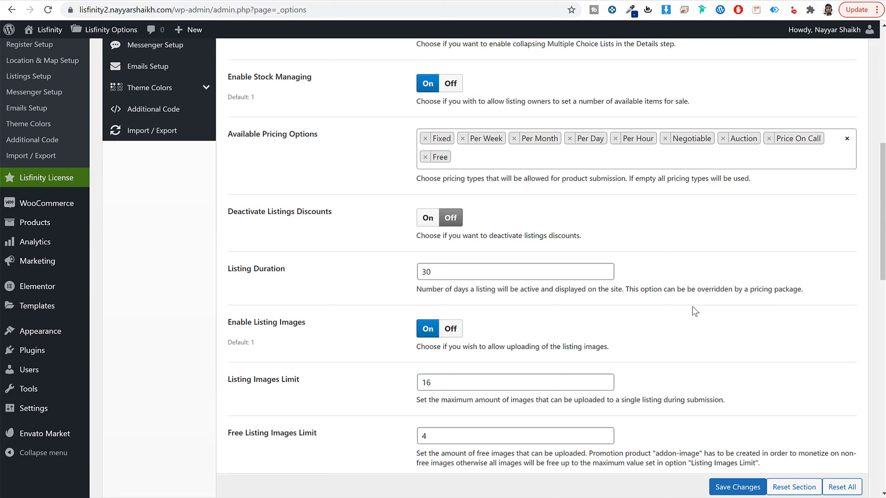
scroll(695, 310, "down", 2)
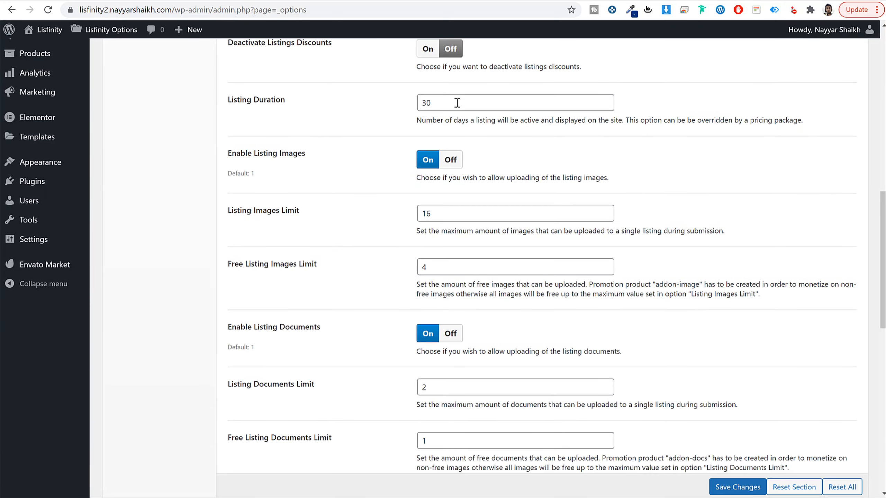
left_click_drag(457, 103, 406, 111)
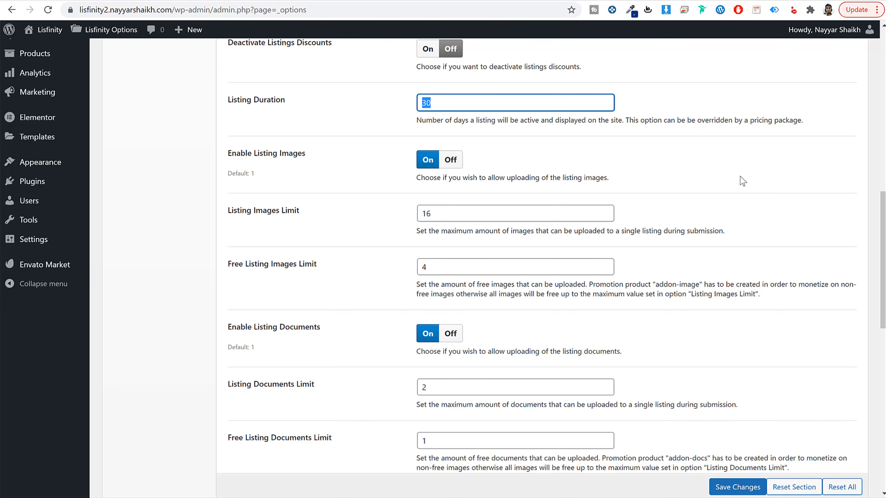
scroll(745, 213, "down", 3)
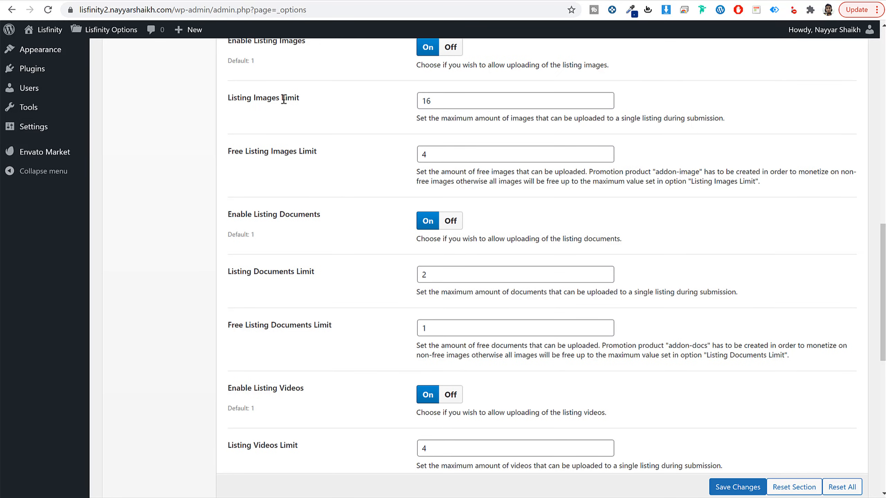
scroll(629, 218, "down", 5)
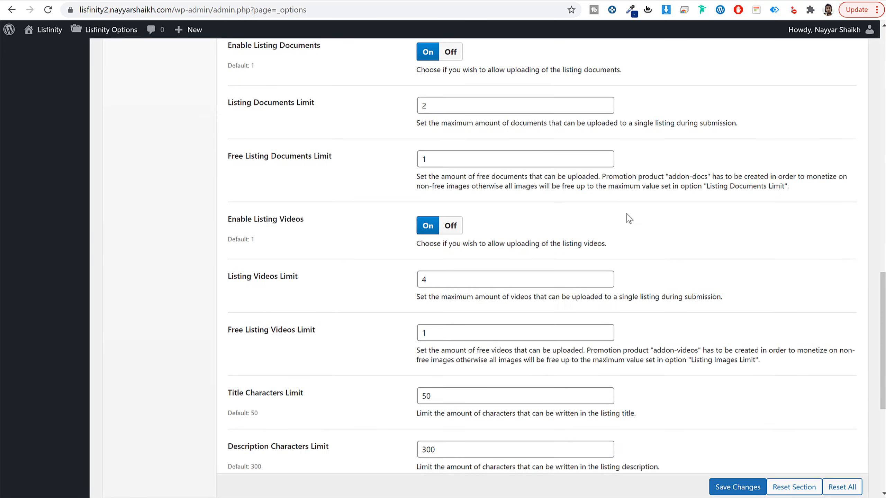
scroll(406, 223, "down", 8)
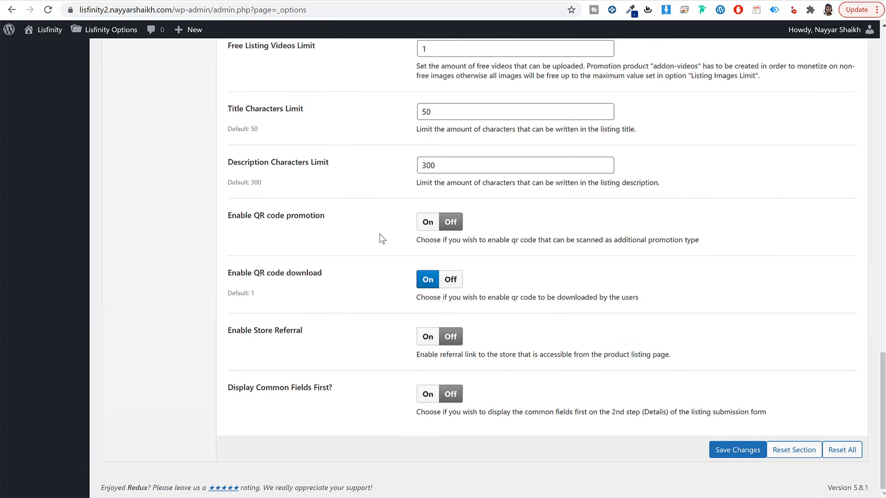
Step: Examine the Listings Feed options, including the search page box styles and radius settings, and compare them with the site's homepage
scroll(382, 239, "up", 15)
left_click(146, 158)
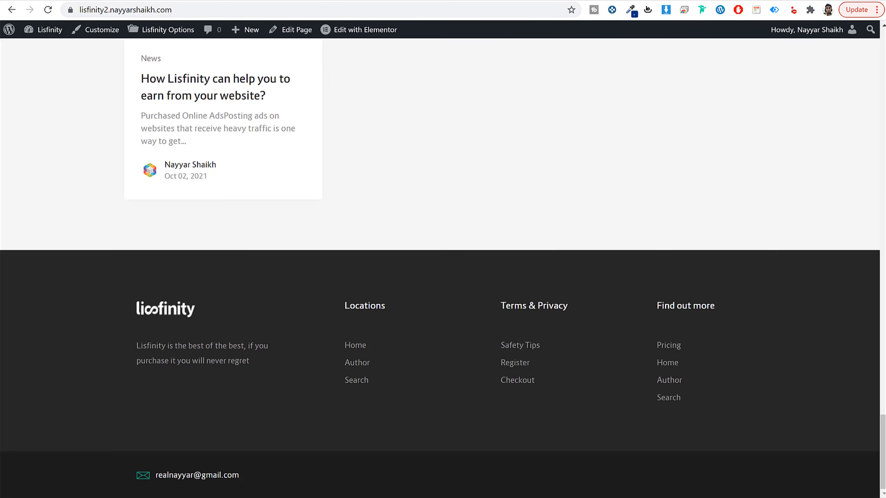
scroll(347, 156, "up", 5)
scroll(353, 164, "up", 15)
scroll(365, 193, "down", 8)
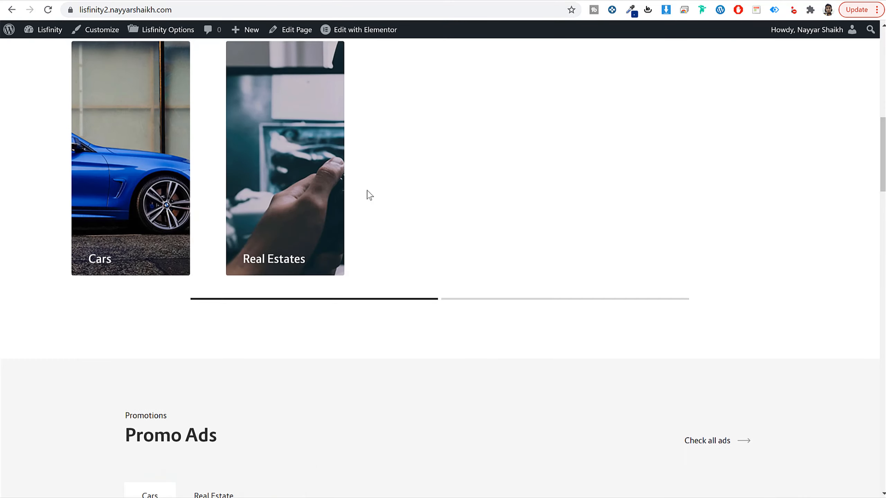
scroll(370, 195, "down", 3)
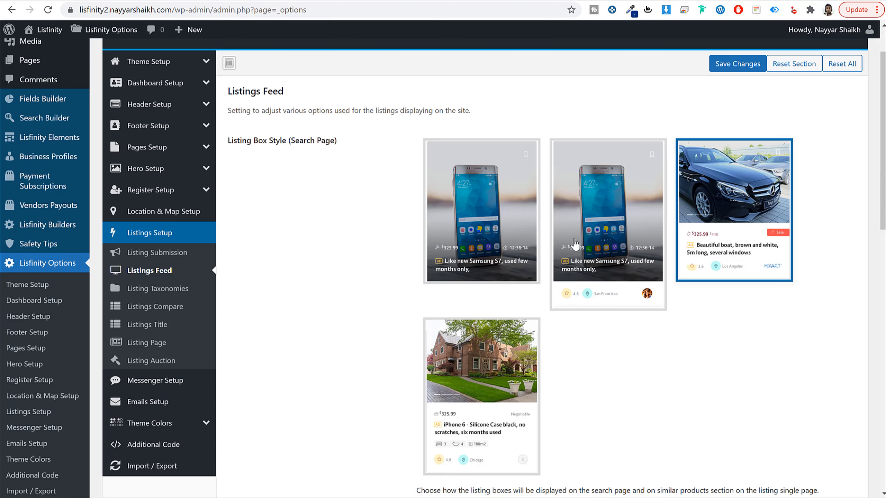
scroll(561, 282, "down", 10)
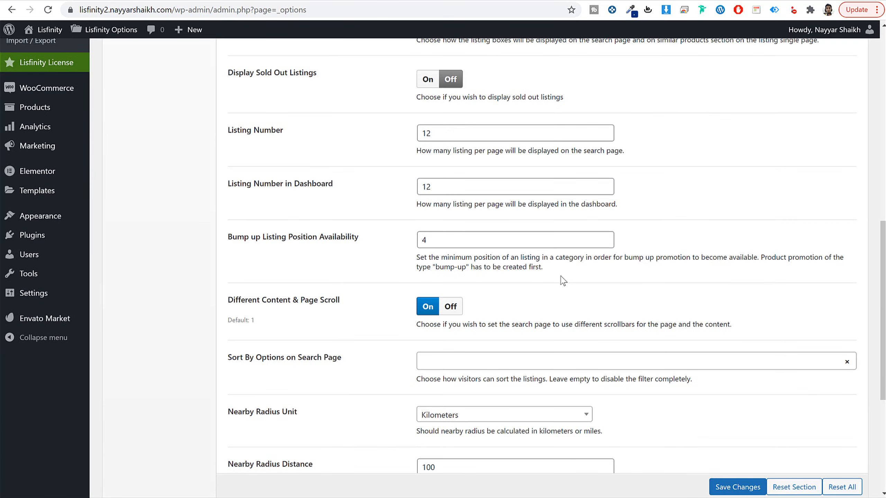
scroll(563, 281, "down", 5)
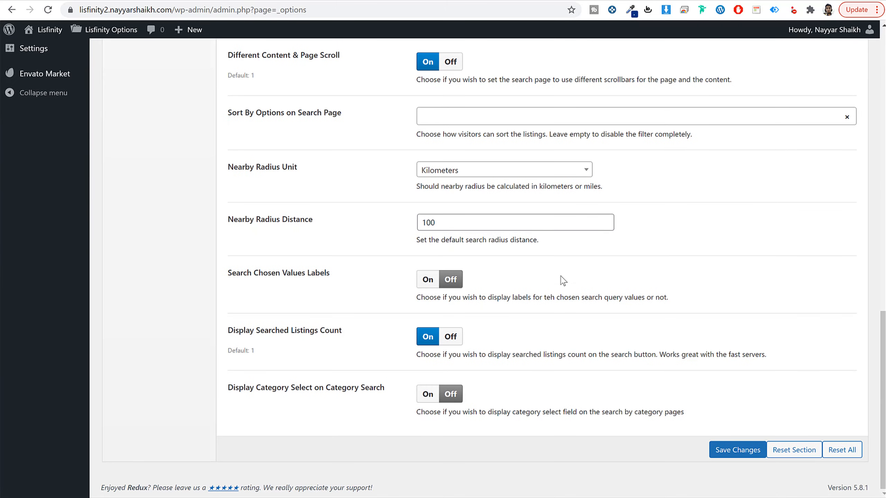
scroll(563, 281, "up", 15)
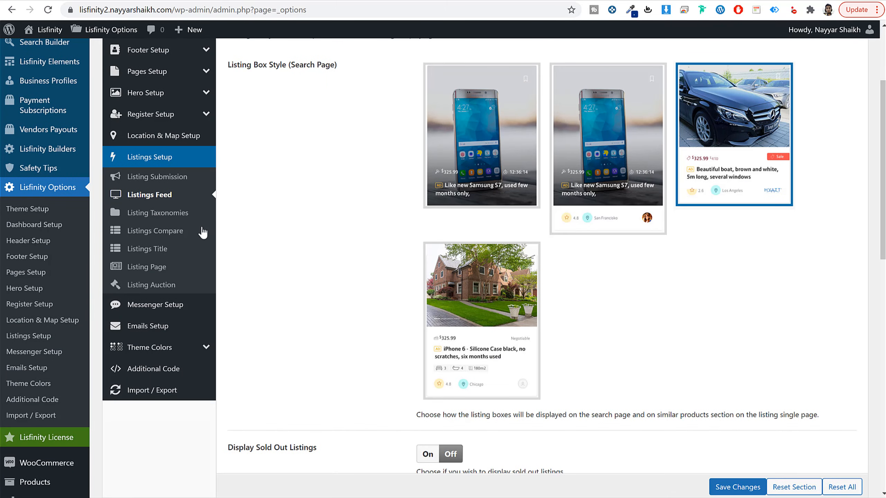
Step: Review the Listing Taxonomies display options and open the live site's search page to see its listing box
left_click(172, 212)
scroll(603, 275, "up", 3)
scroll(703, 269, "down", 6)
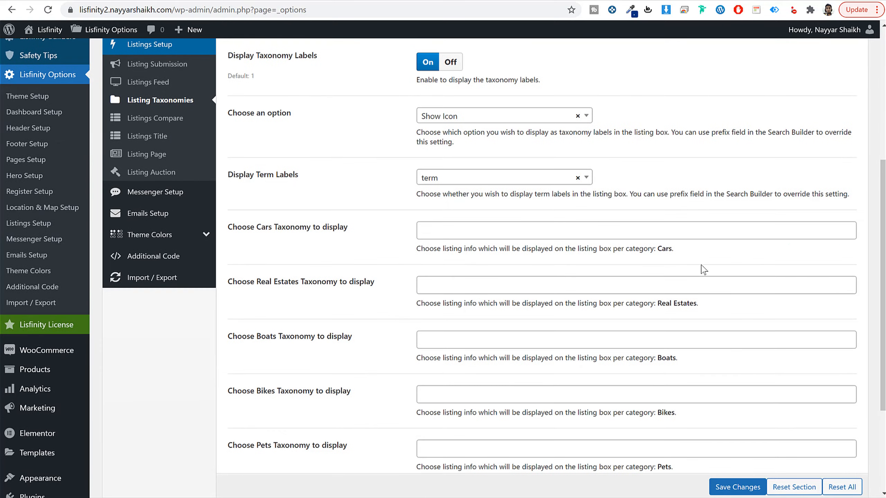
scroll(704, 269, "up", 6)
scroll(423, 183, "down", 5)
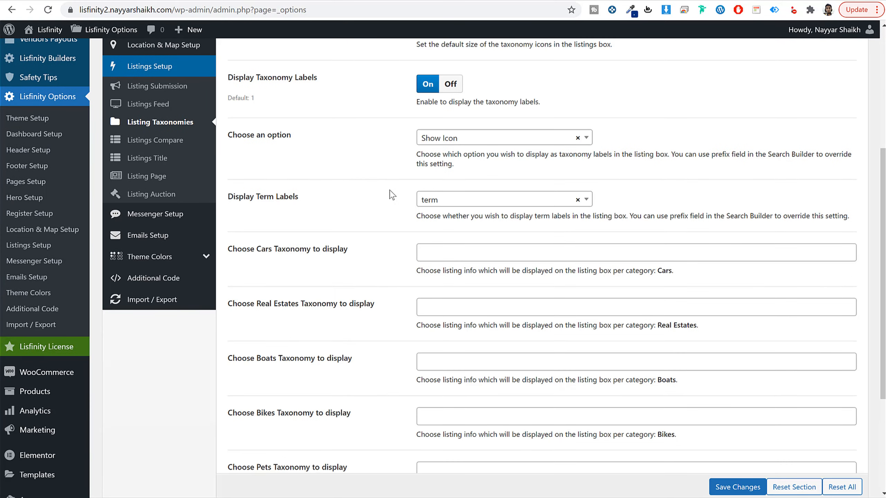
scroll(357, 275, "down", 3)
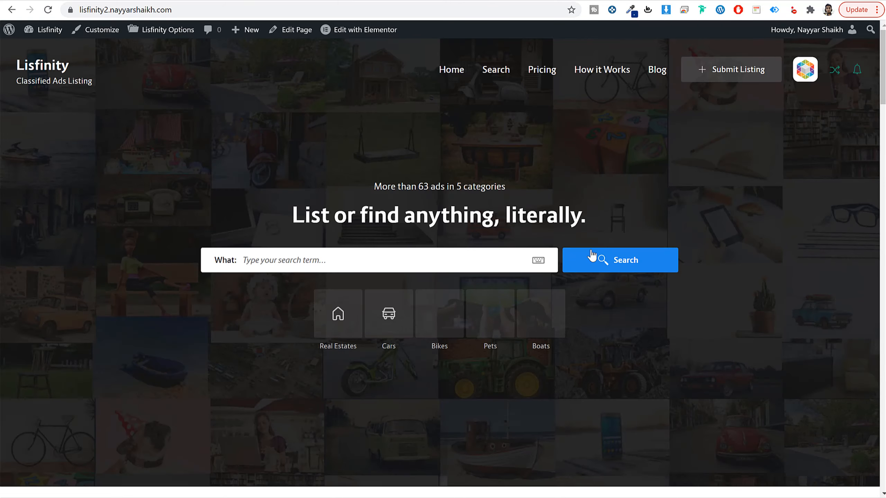
left_click(609, 258)
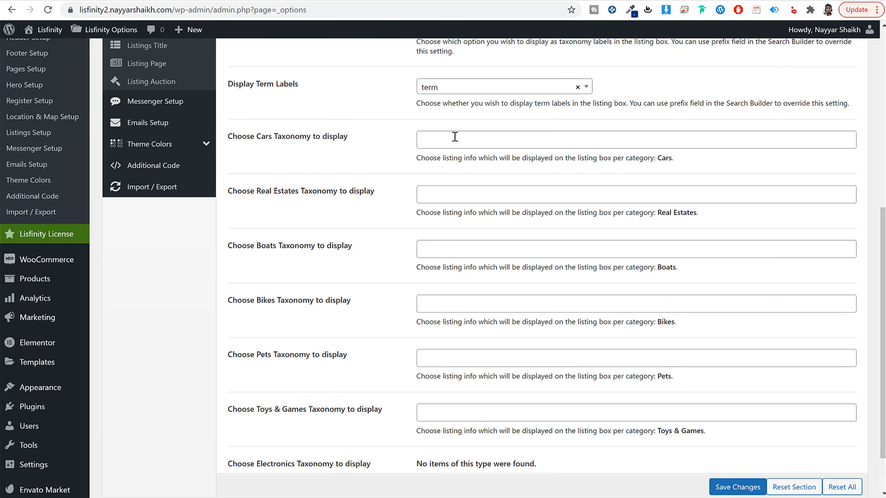
Step: In Listing Taxonomies, choose Make and Model as the Cars taxonomies displayed in the listing box and save the changes
left_click(460, 137)
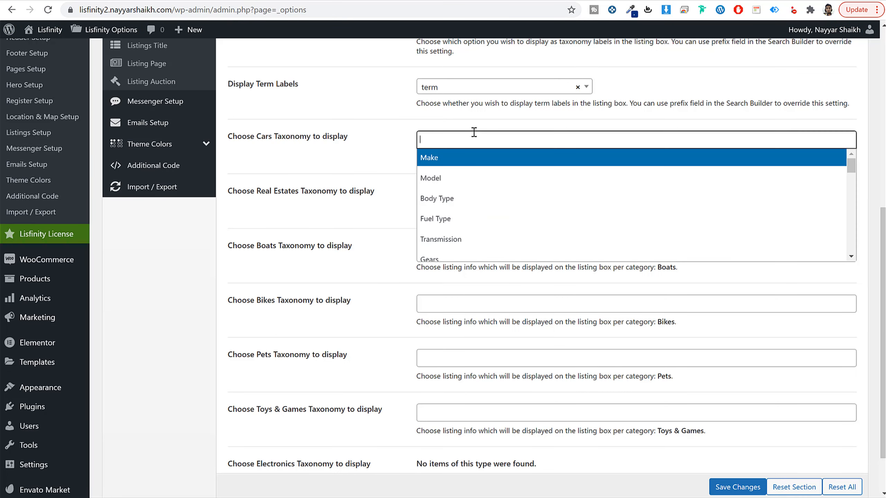
left_click(463, 165)
left_click(510, 137)
left_click(460, 182)
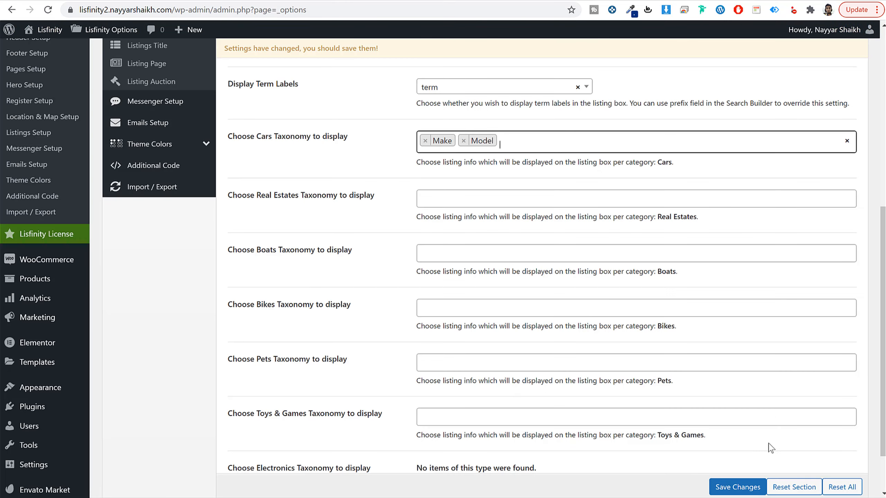
left_click(736, 483)
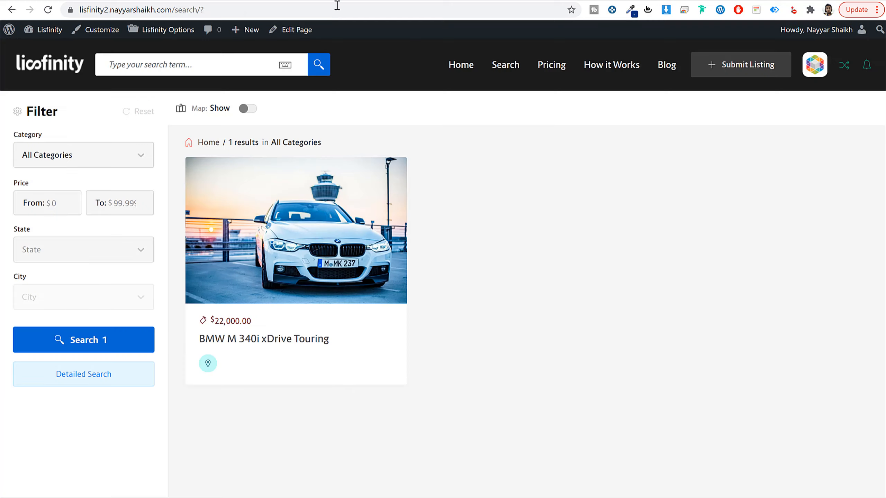
Step: Reload the live search page to check the BMW listing box, and save the Listing Taxonomies settings again
left_click(336, 7)
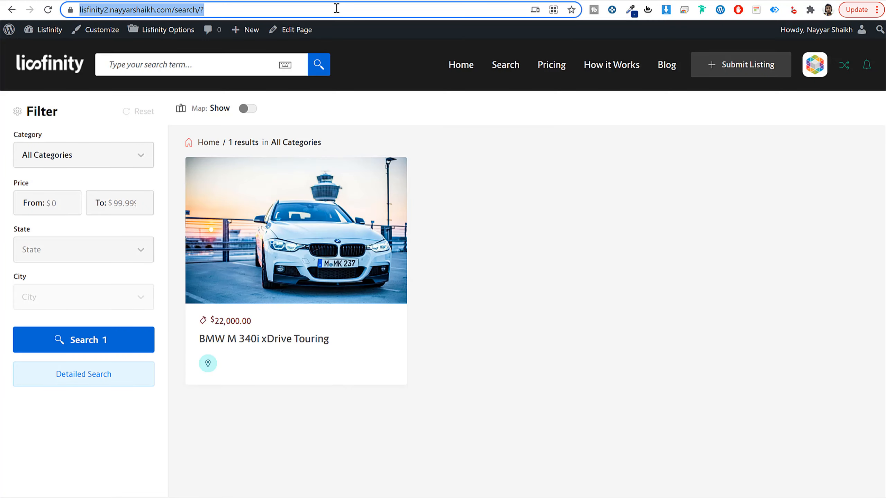
key("Return")
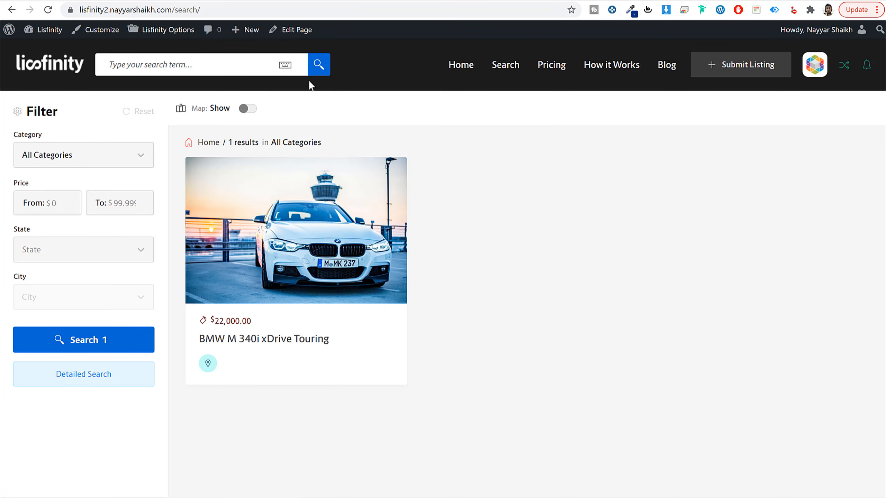
left_click(196, 0)
scroll(502, 285, "down", 3)
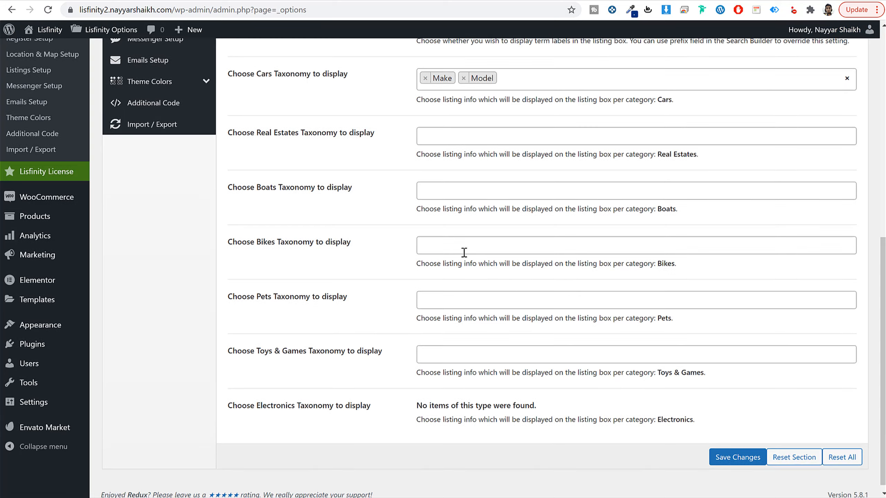
left_click(747, 458)
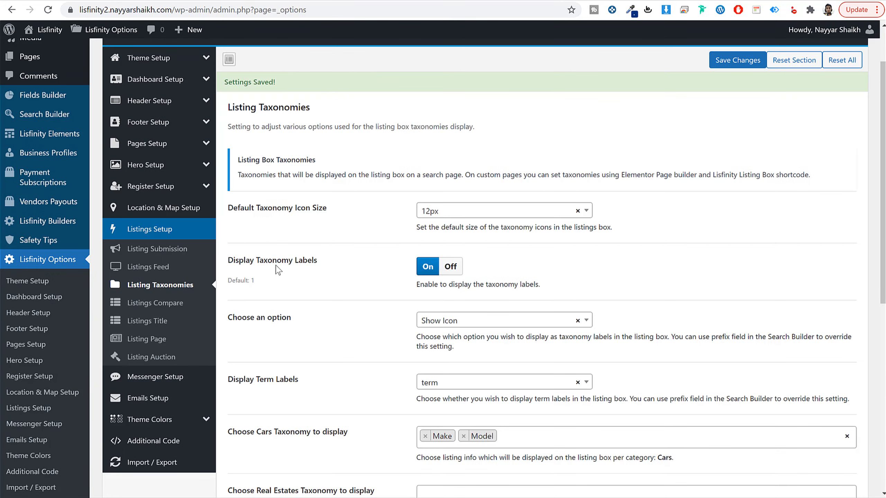
Step: In Listings Compare, choose Make and Model as the taxonomies compared for the Cars category
left_click(163, 304)
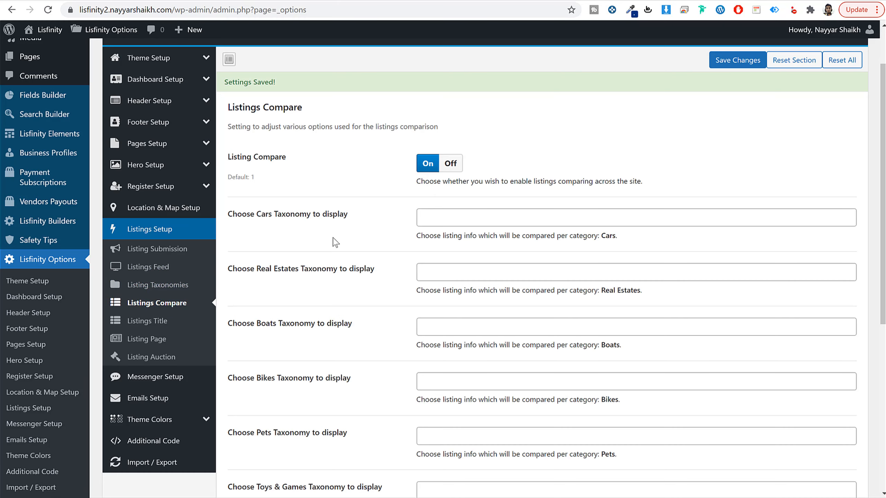
left_click_drag(255, 194, 353, 202)
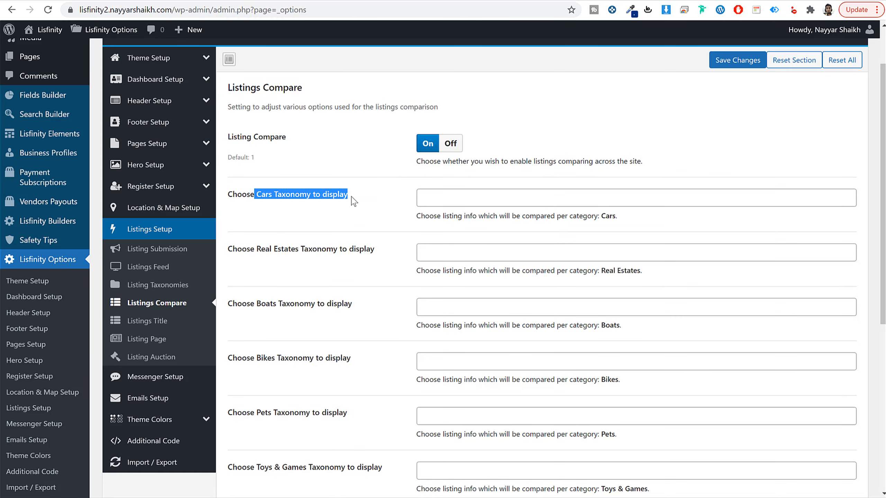
left_click(353, 201)
left_click(458, 194)
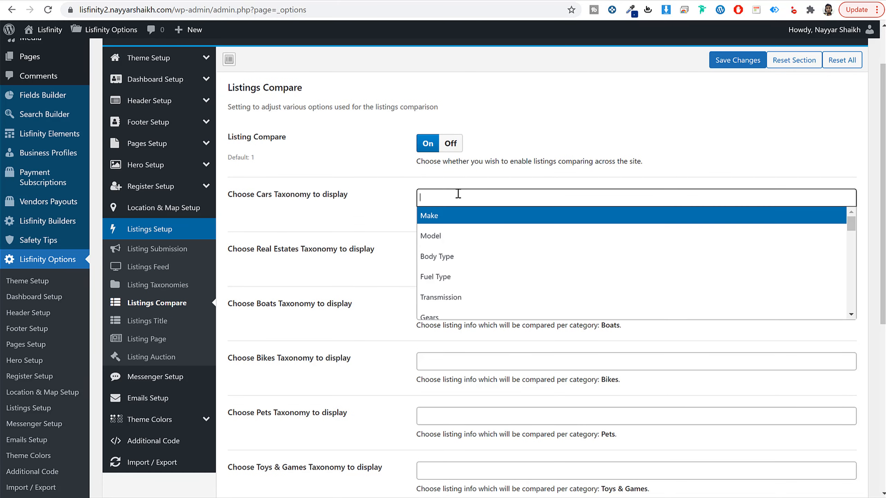
left_click(467, 218)
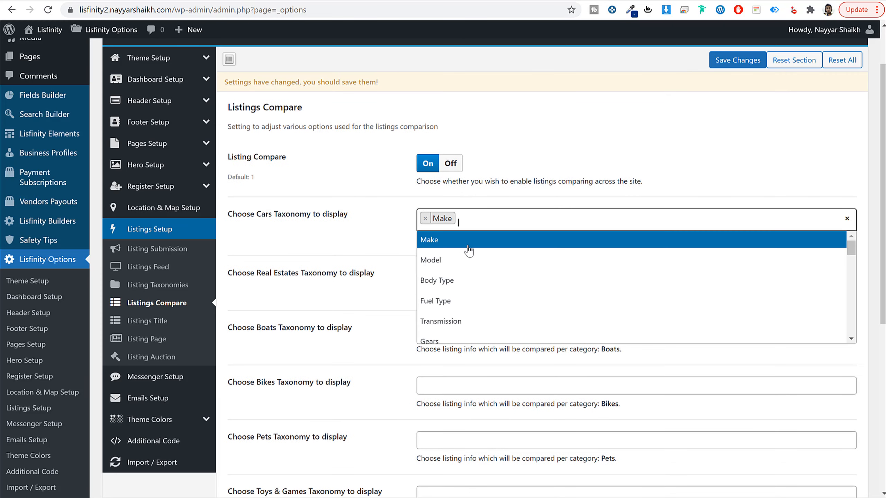
left_click(466, 260)
left_click(513, 221)
scroll(505, 312, "down", 2)
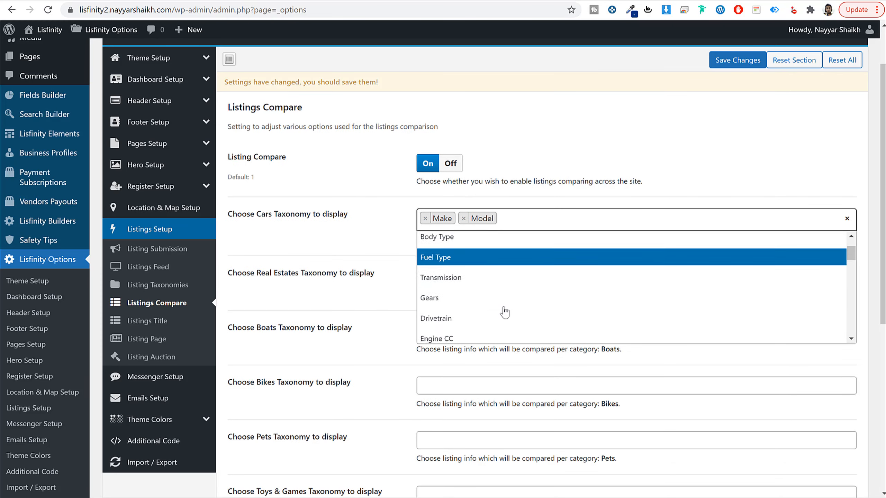
scroll(505, 312, "down", 5)
scroll(502, 310, "up", 10)
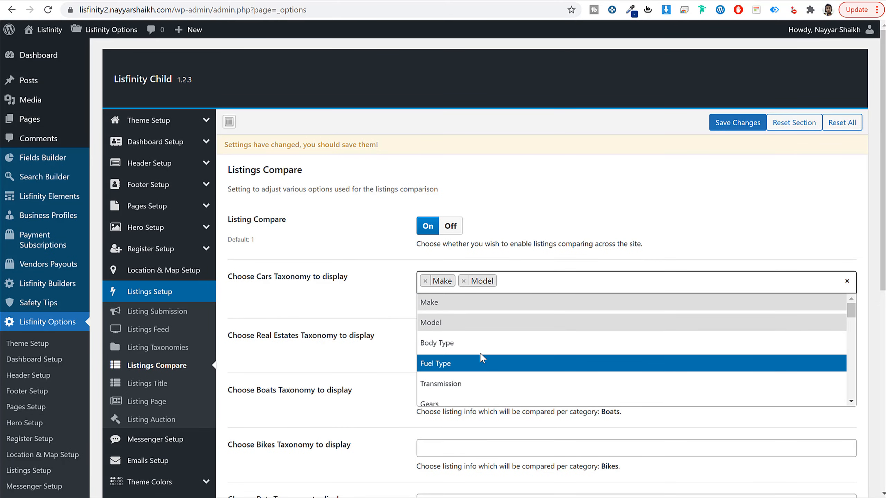
left_click(344, 323)
Step: Review the Listings Title options and the Listing Page options for likes, visits, similar listings, map and contact details
scroll(346, 323, "down", 3)
left_click(150, 271)
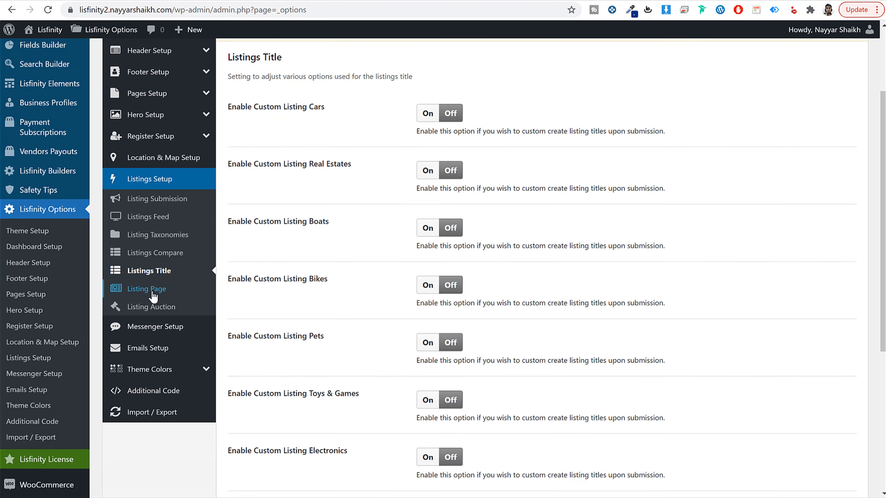
left_click(154, 289)
scroll(405, 281, "up", 3)
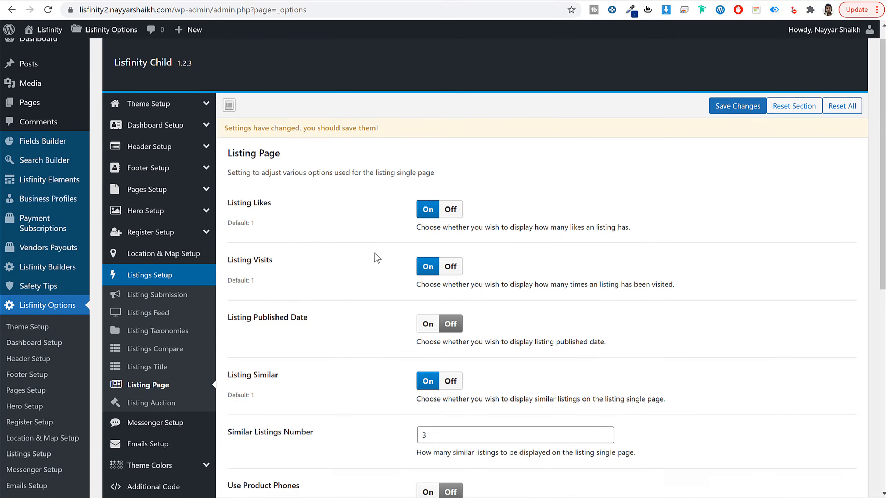
scroll(377, 258, "down", 3)
scroll(549, 213, "down", 4)
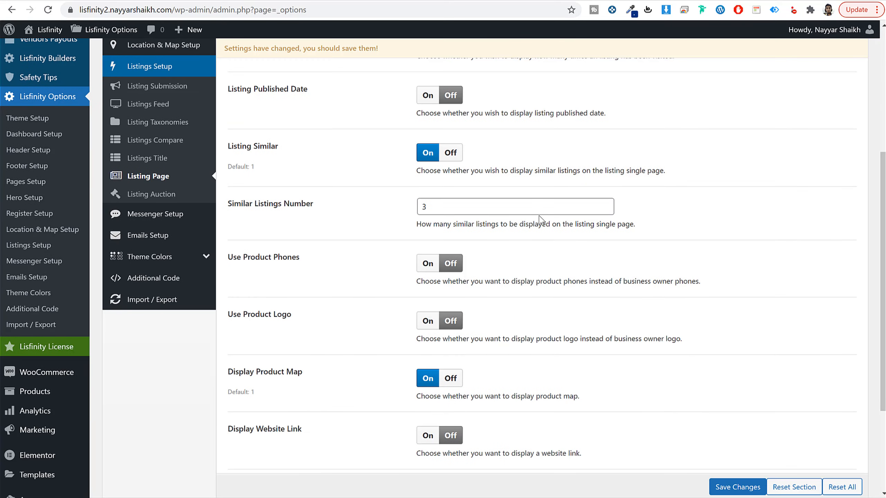
scroll(540, 219, "down", 2)
scroll(382, 179, "down", 3)
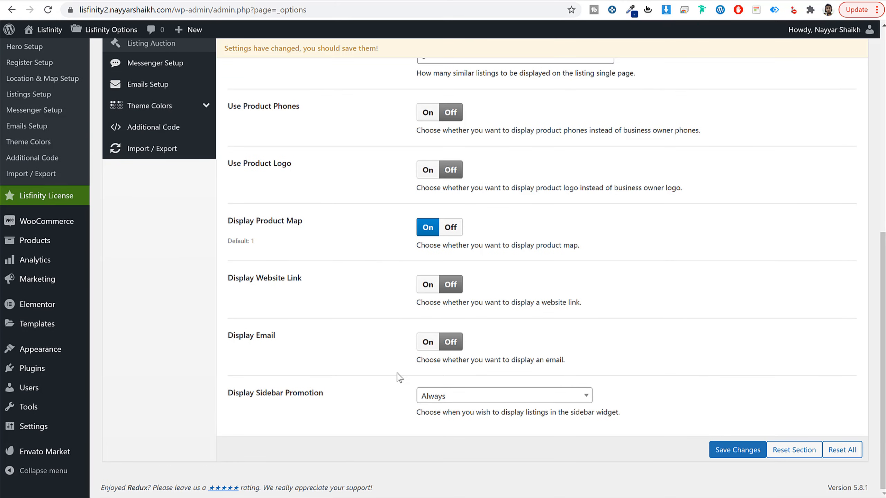
Step: Turn on Display Email and Display Website Link for the listing page, and inspect the seller box on the BMW listing
left_click(427, 342)
left_click(426, 285)
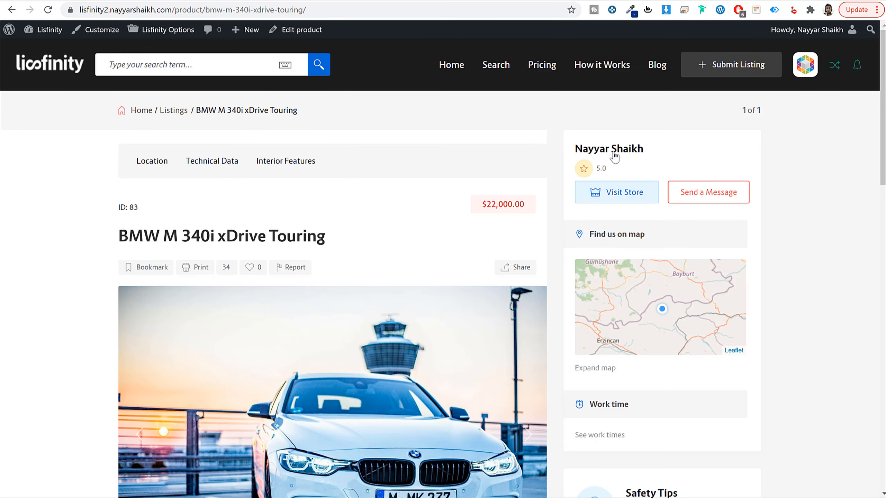
left_click_drag(618, 153, 692, 170)
left_click_drag(662, 157, 579, 156)
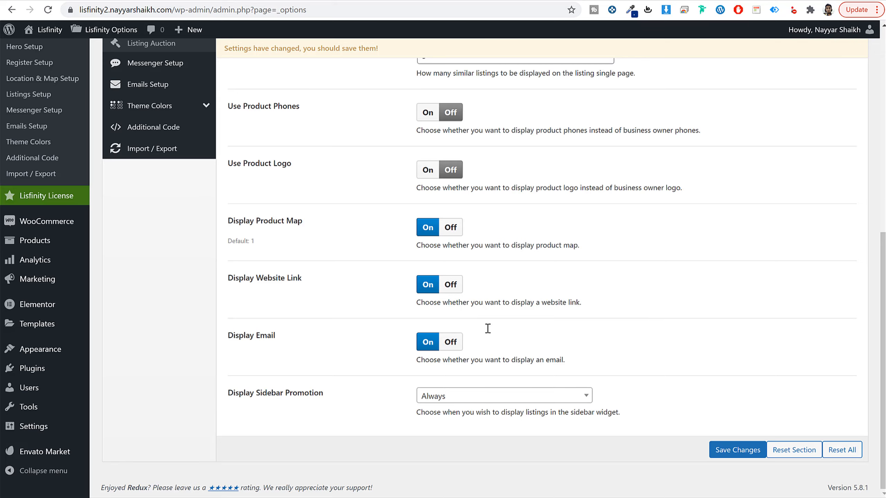
Step: Look through the Messenger Setup and Home Hero Colors sections, save all changed options and open the site's homepage
scroll(487, 328, "up", 8)
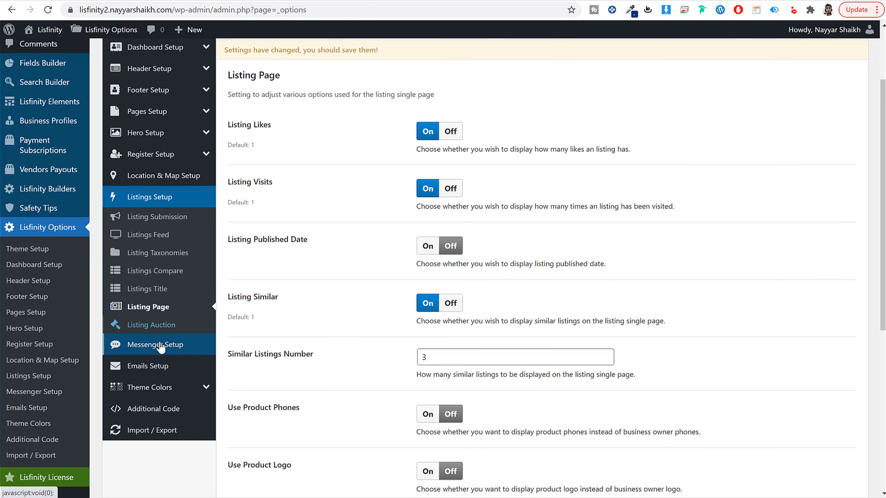
left_click(160, 345)
left_click(184, 246)
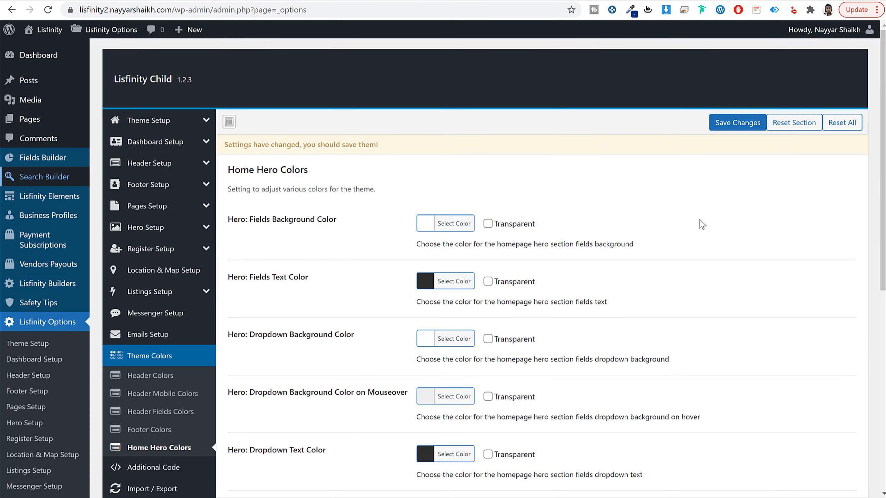
left_click(741, 128)
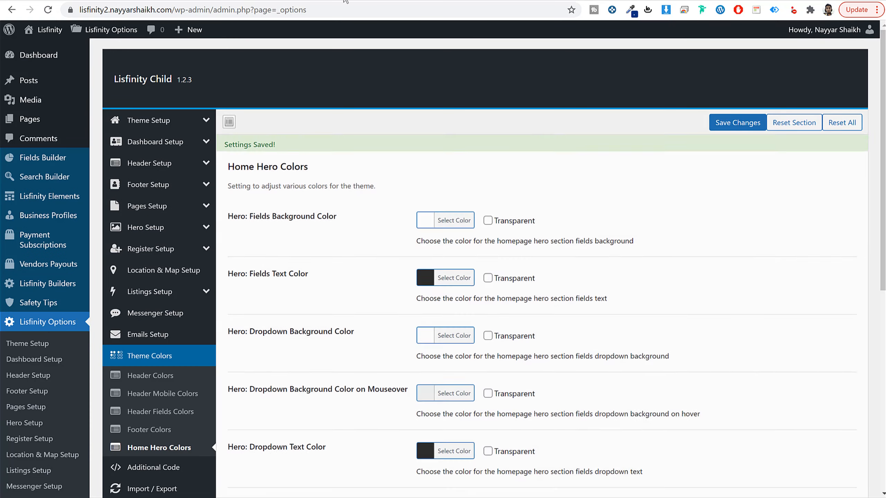
left_click(41, 30)
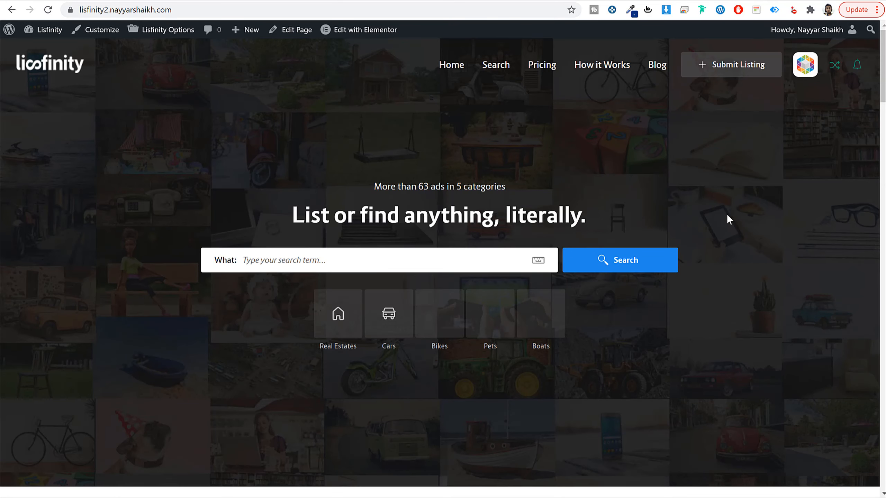